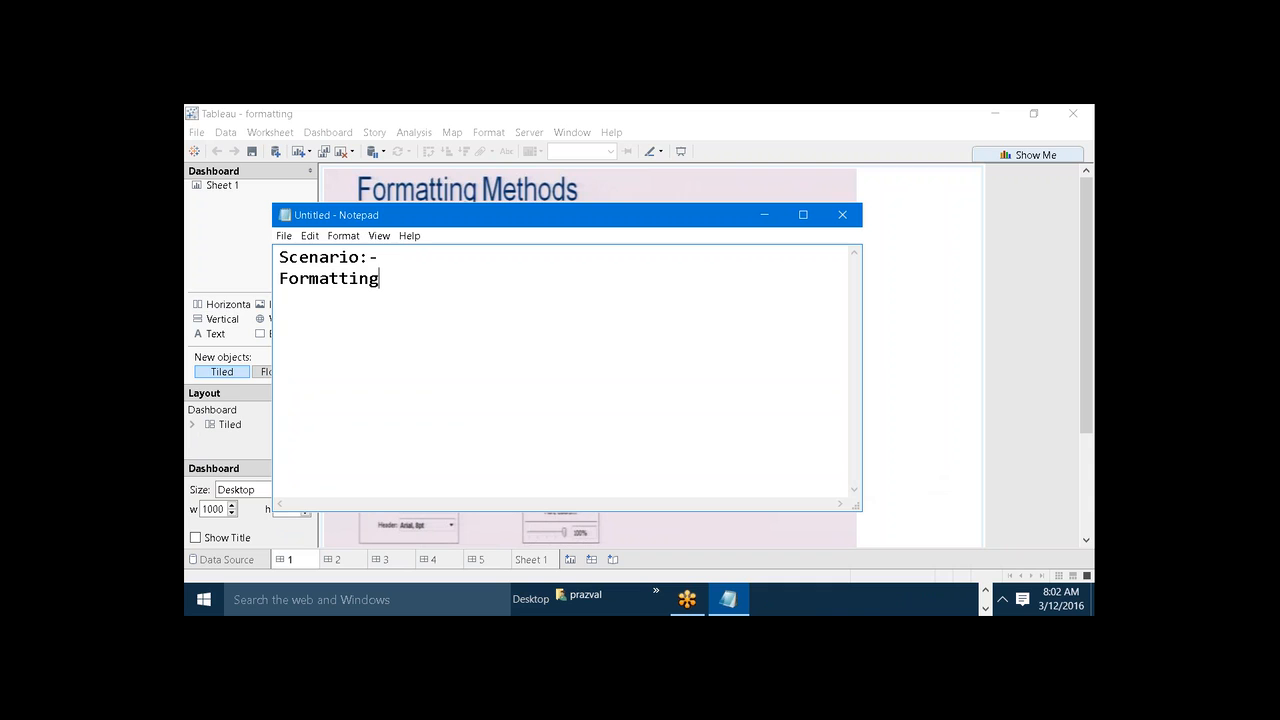
# Step: Switch from Notepad to the formatting workbook in Tableau and maximize its window
pyautogui.click(1073, 143)
pyautogui.moveTo(686, 223); pyautogui.dragTo(1093, 212)
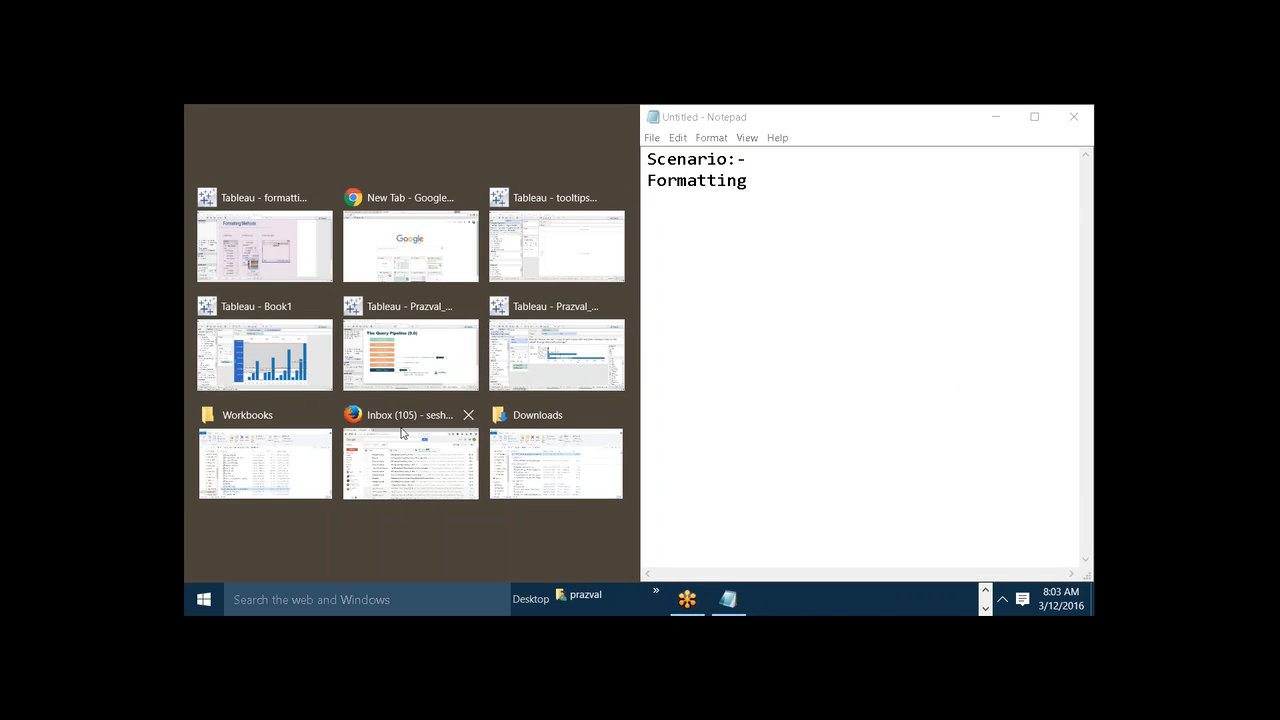
pyautogui.click(302, 231)
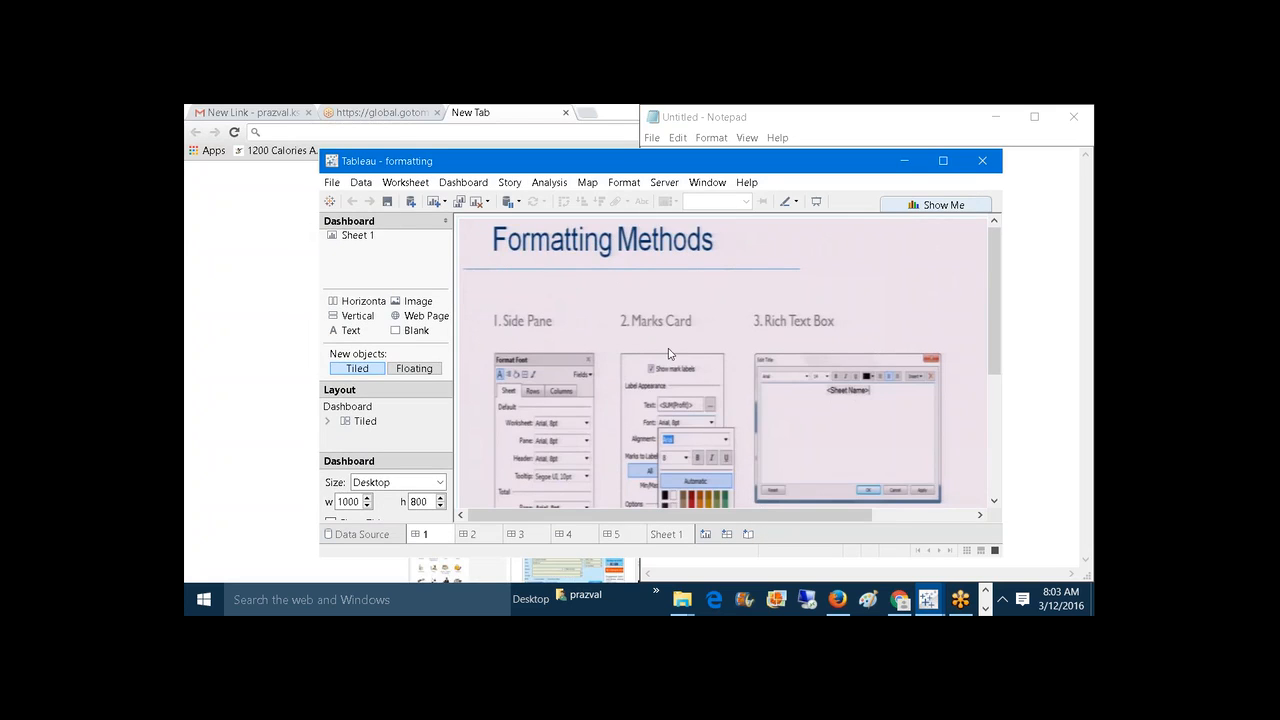
pyautogui.click(942, 160)
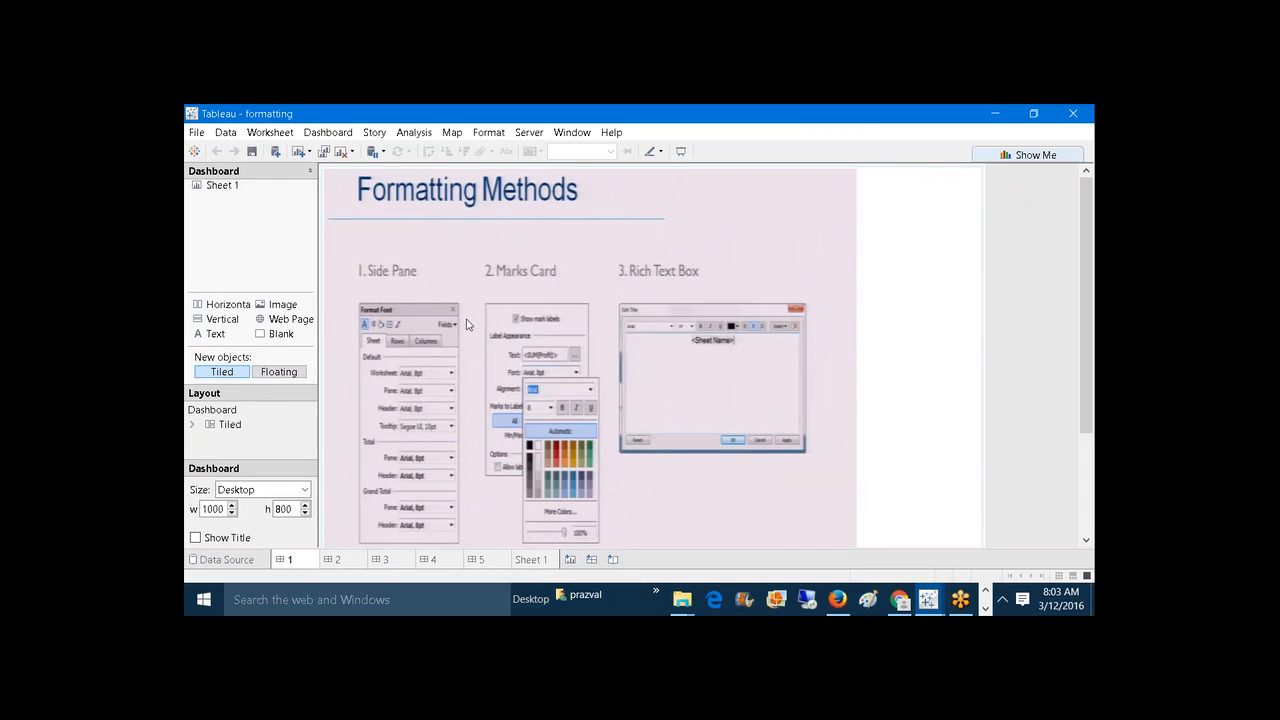
# Step: Review the Formatting Methods dashboard in presentation mode and look briefly at the Book1 workbook
pyautogui.click(681, 151)
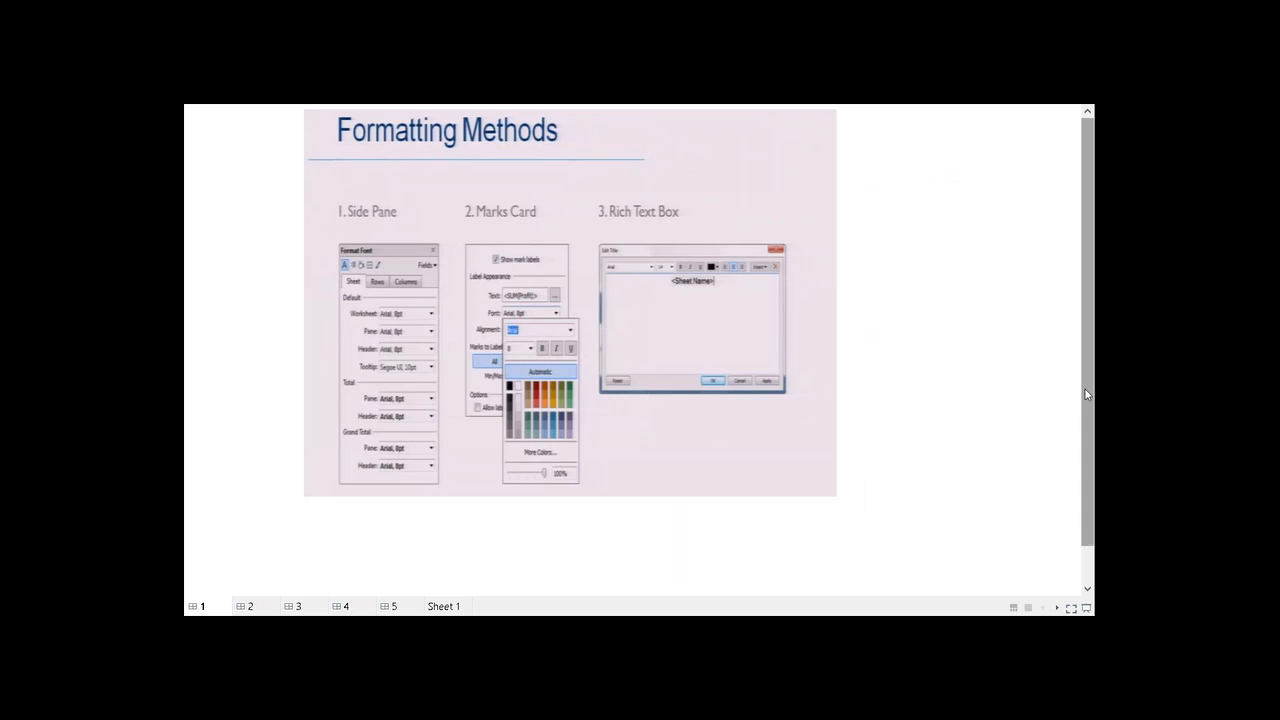
pyautogui.click(1086, 607)
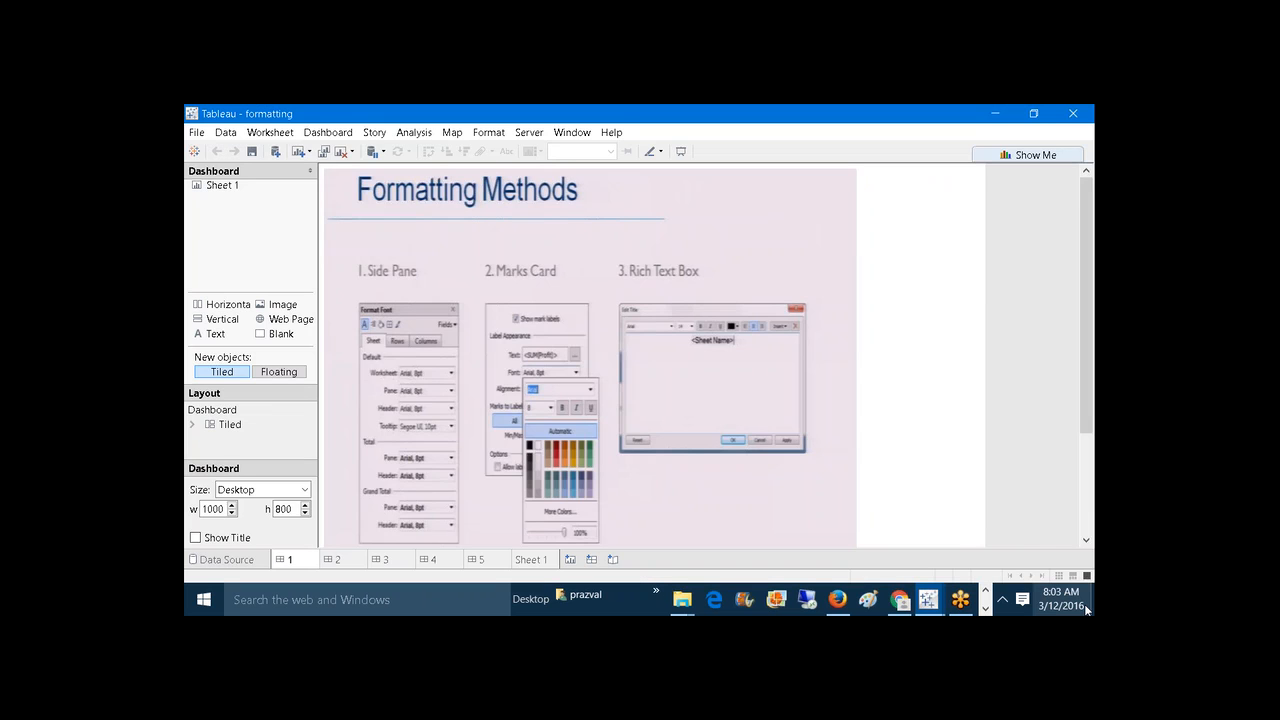
pyautogui.moveTo(930, 599)
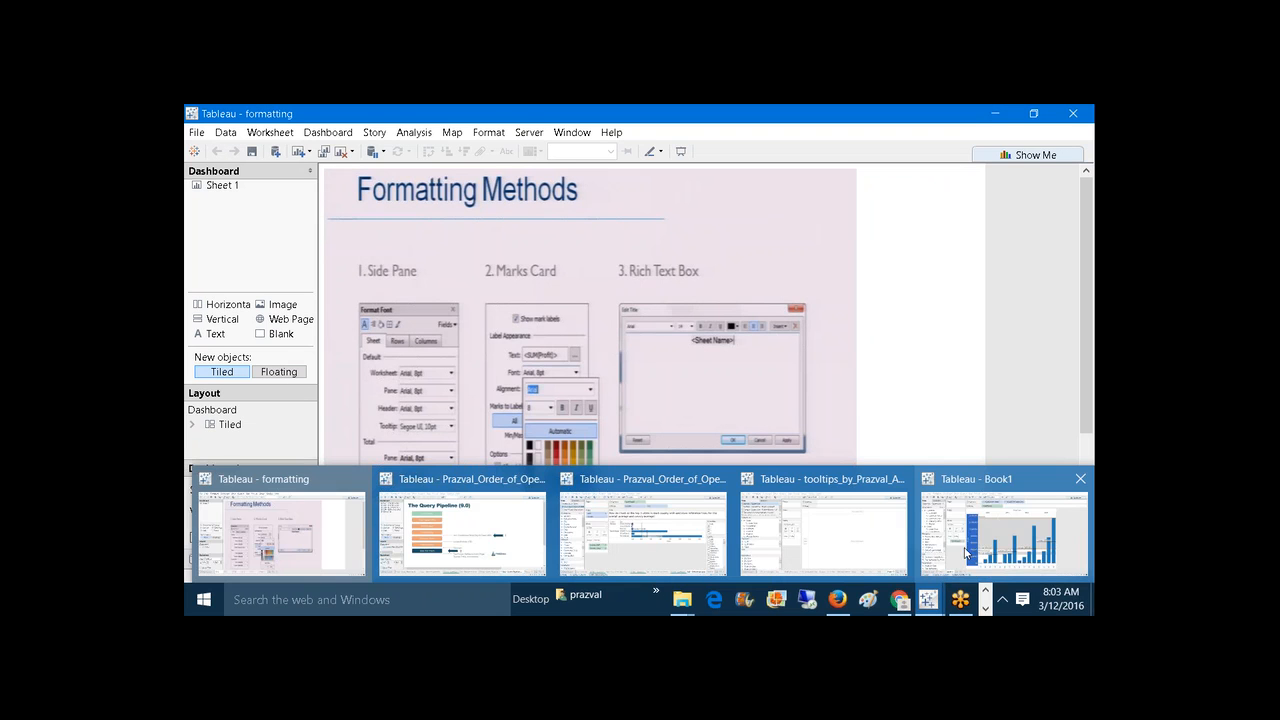
pyautogui.click(973, 541)
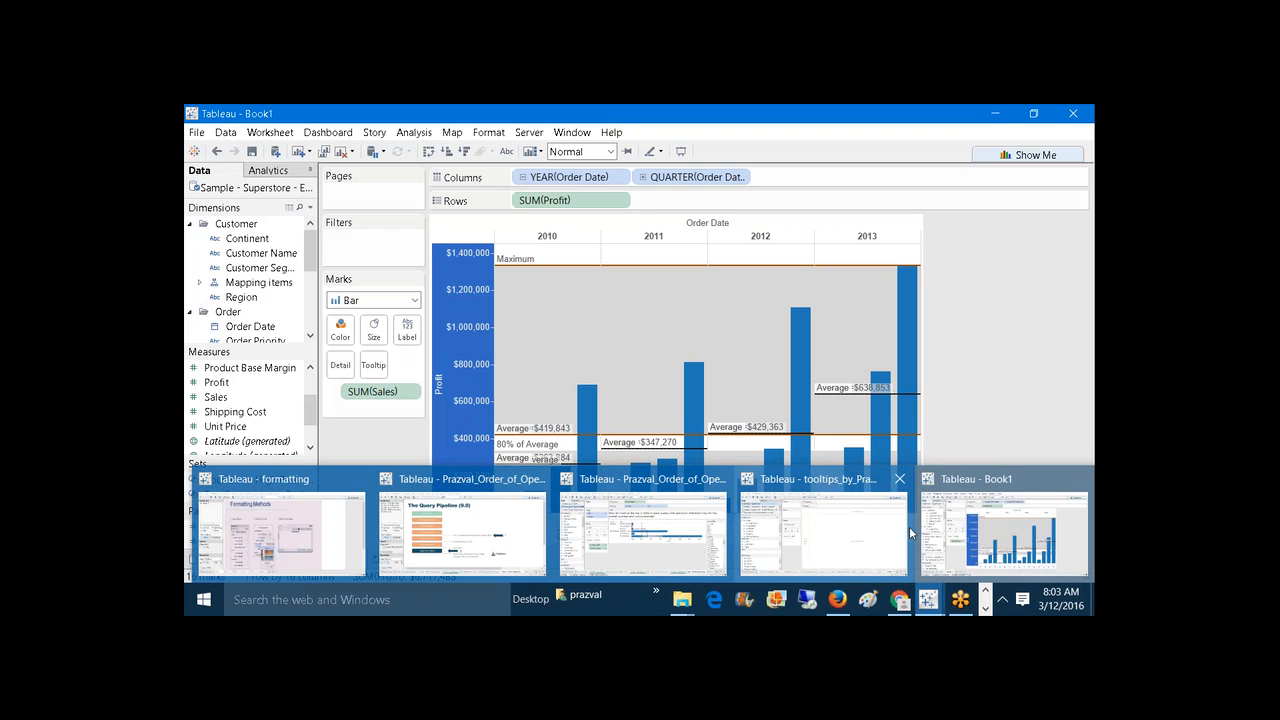
pyautogui.click(360, 540)
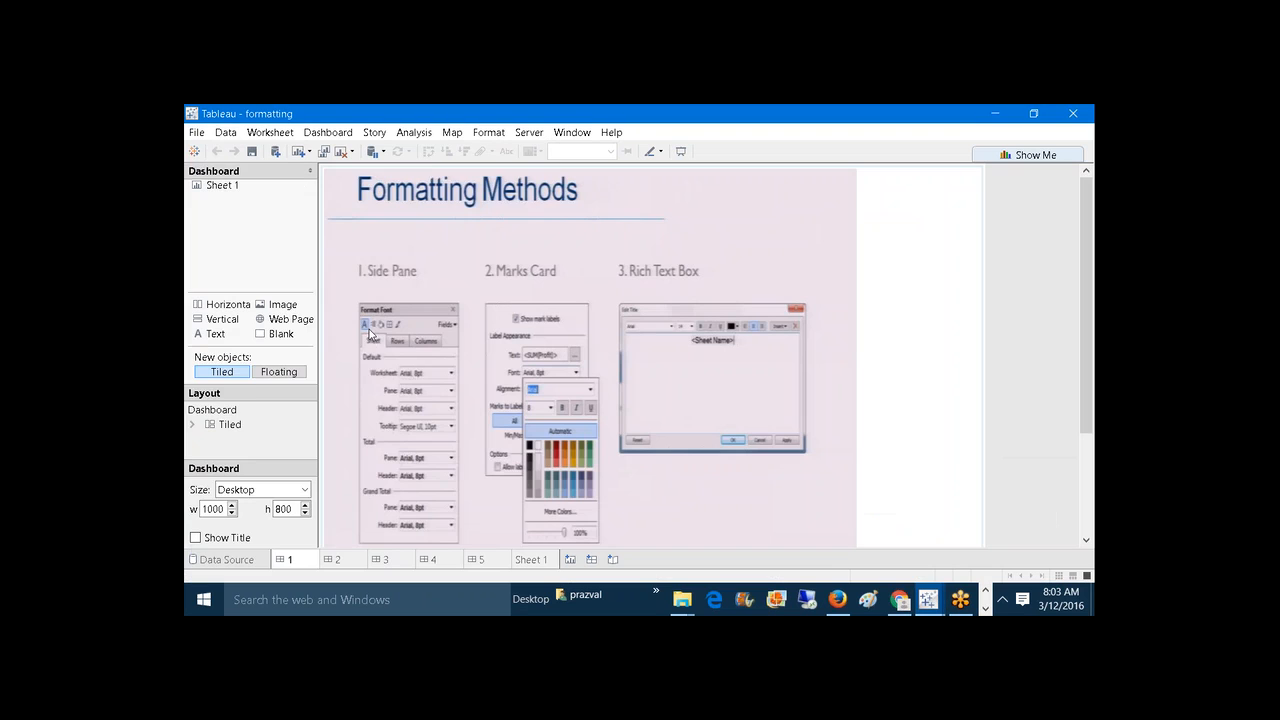
# Step: Create a new workbook, maximize it and connect it to the saved Sample - Superstore data source
pyautogui.click(198, 134)
pyautogui.click(205, 154)
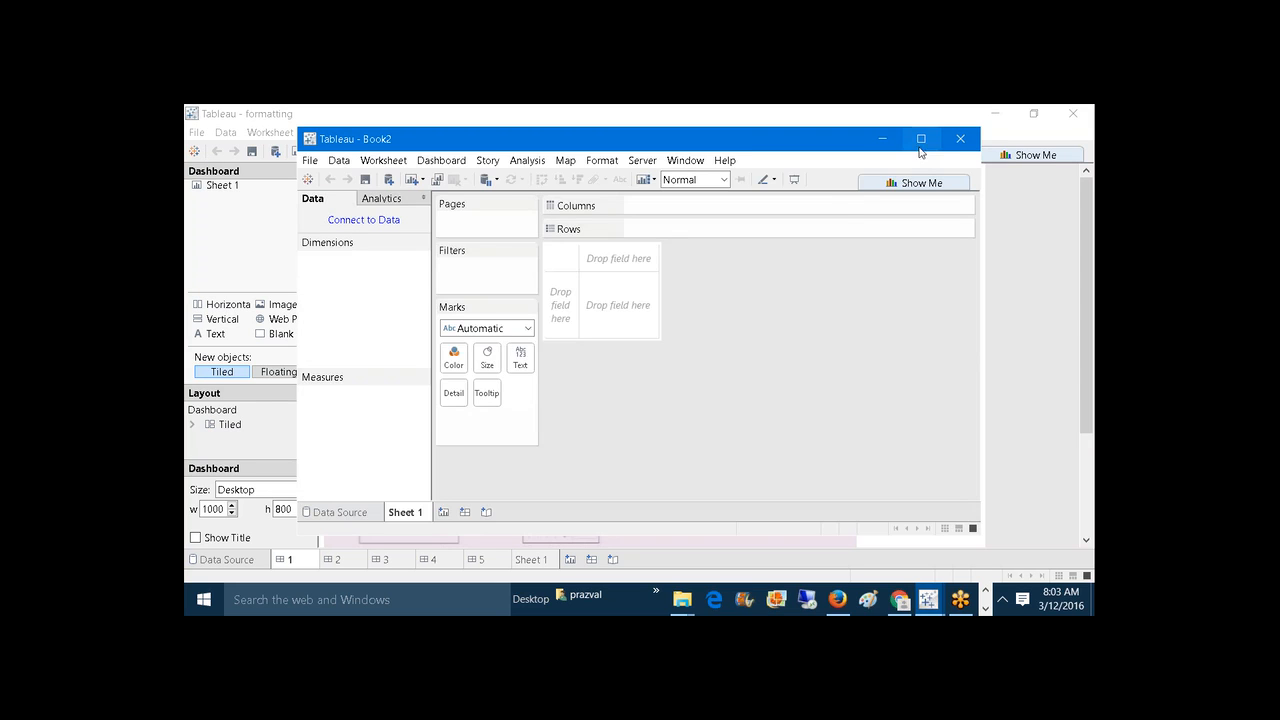
pyautogui.click(920, 145)
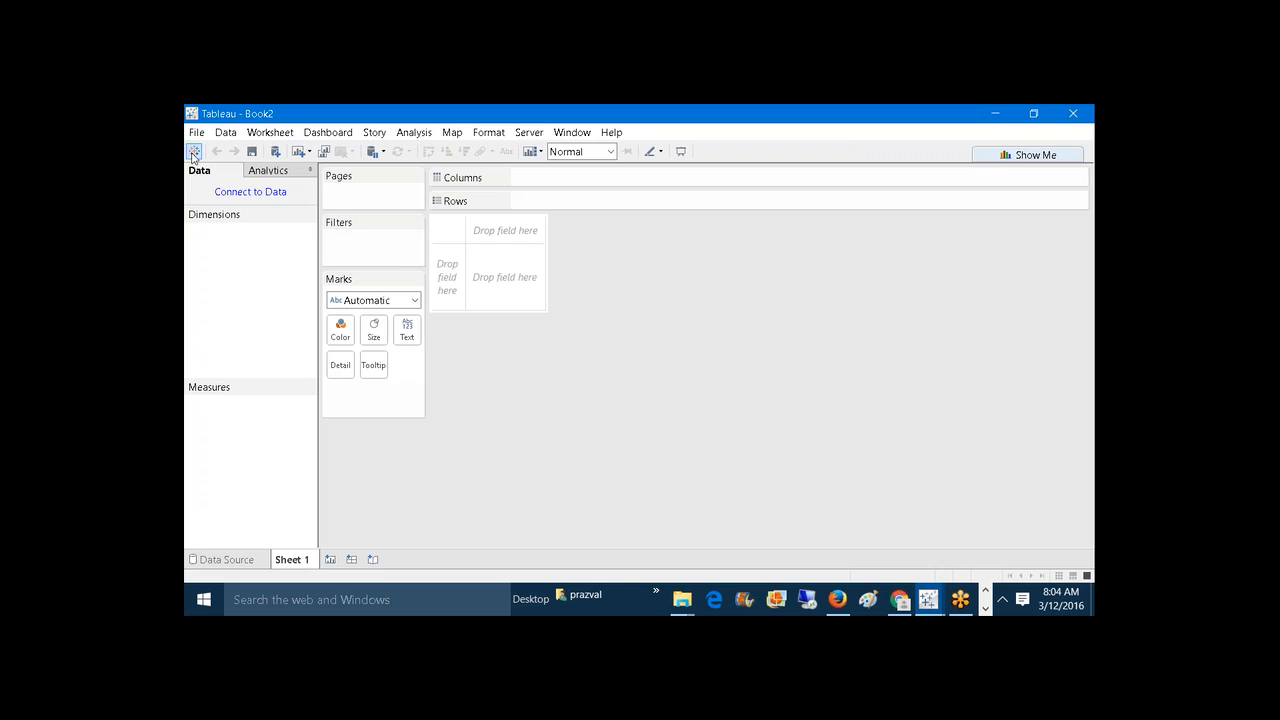
pyautogui.click(193, 152)
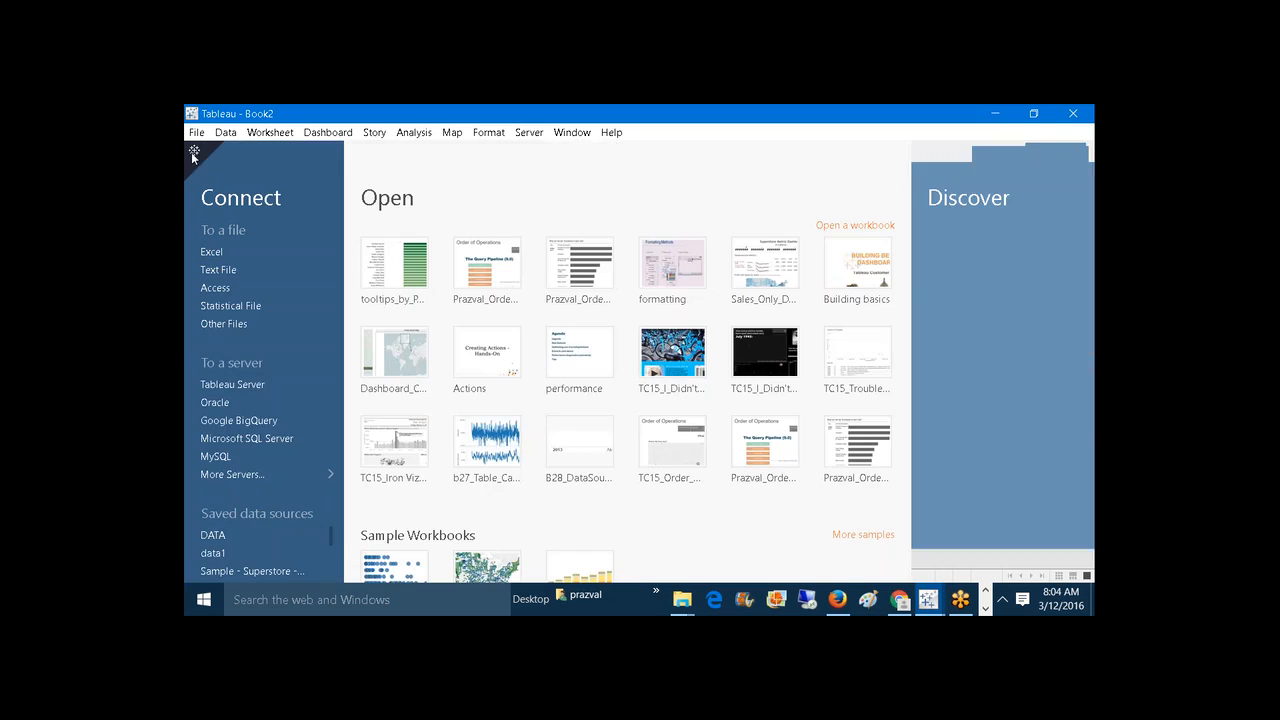
pyautogui.click(250, 569)
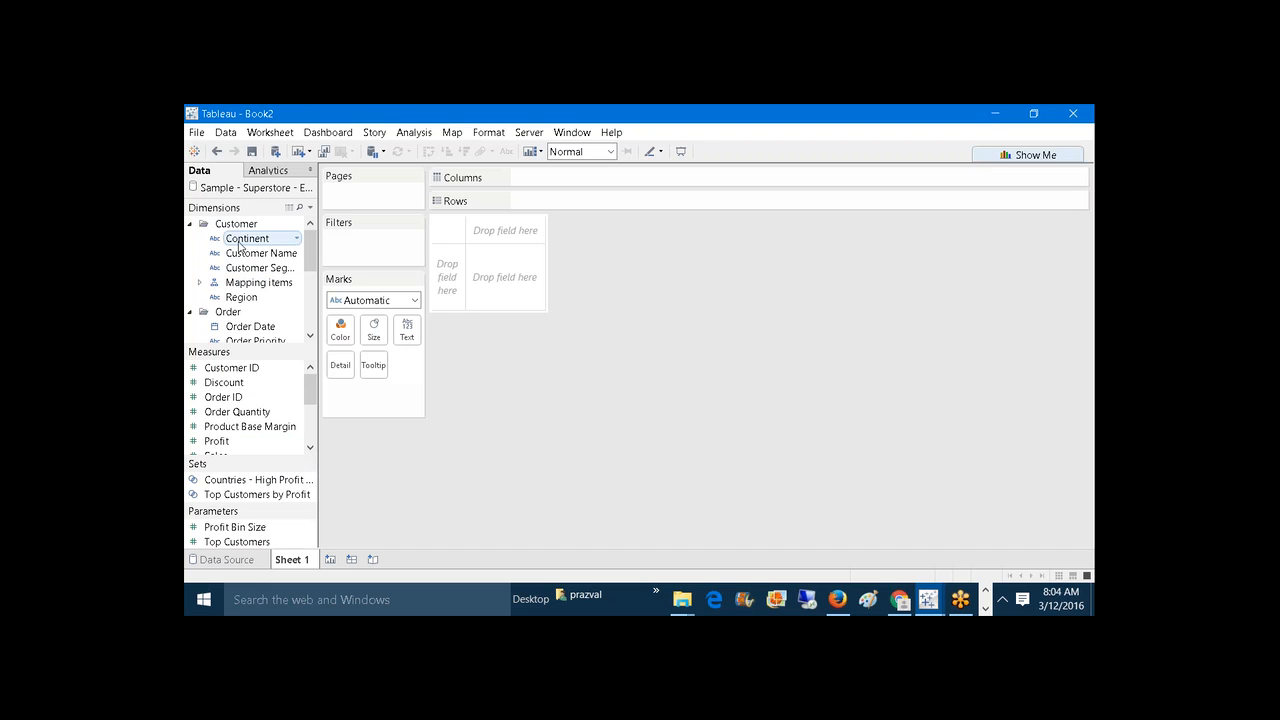
# Step: Build a text table of Profit and Order Quantity by Continent, with Continent on rows, and increase the row height
pyautogui.moveTo(240, 238); pyautogui.dragTo(543, 198)
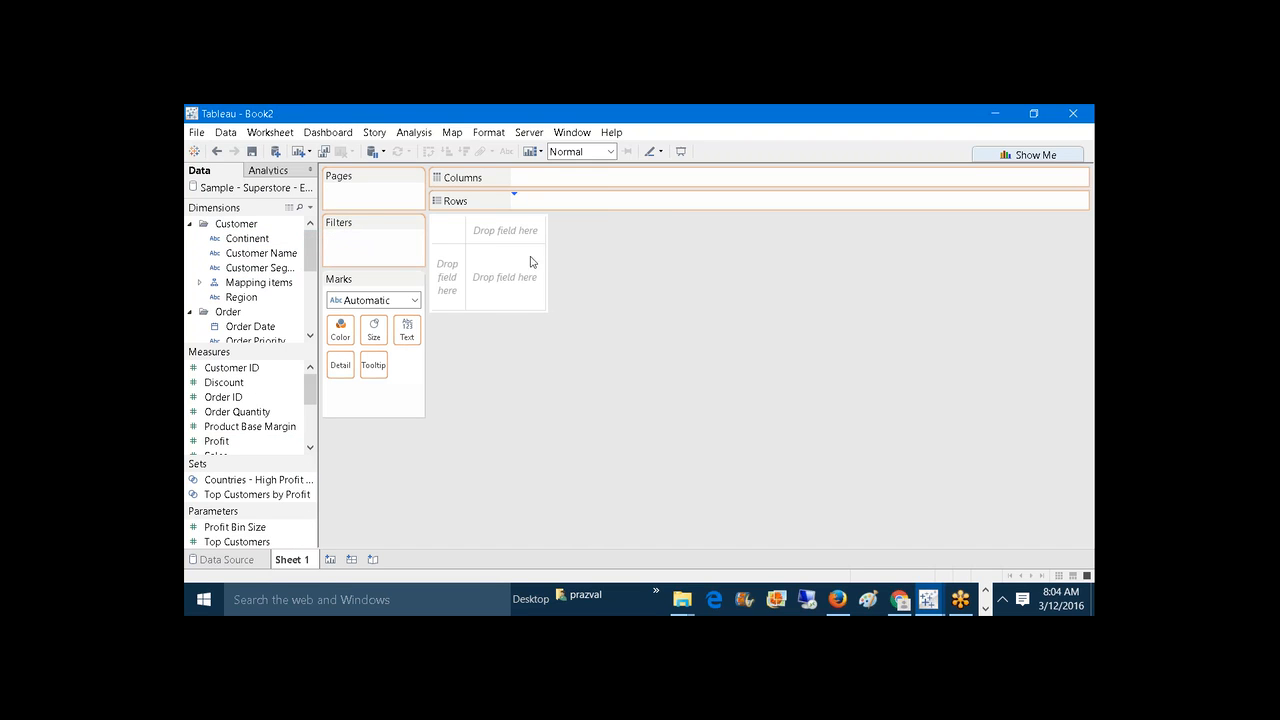
pyautogui.moveTo(216, 441); pyautogui.dragTo(407, 327)
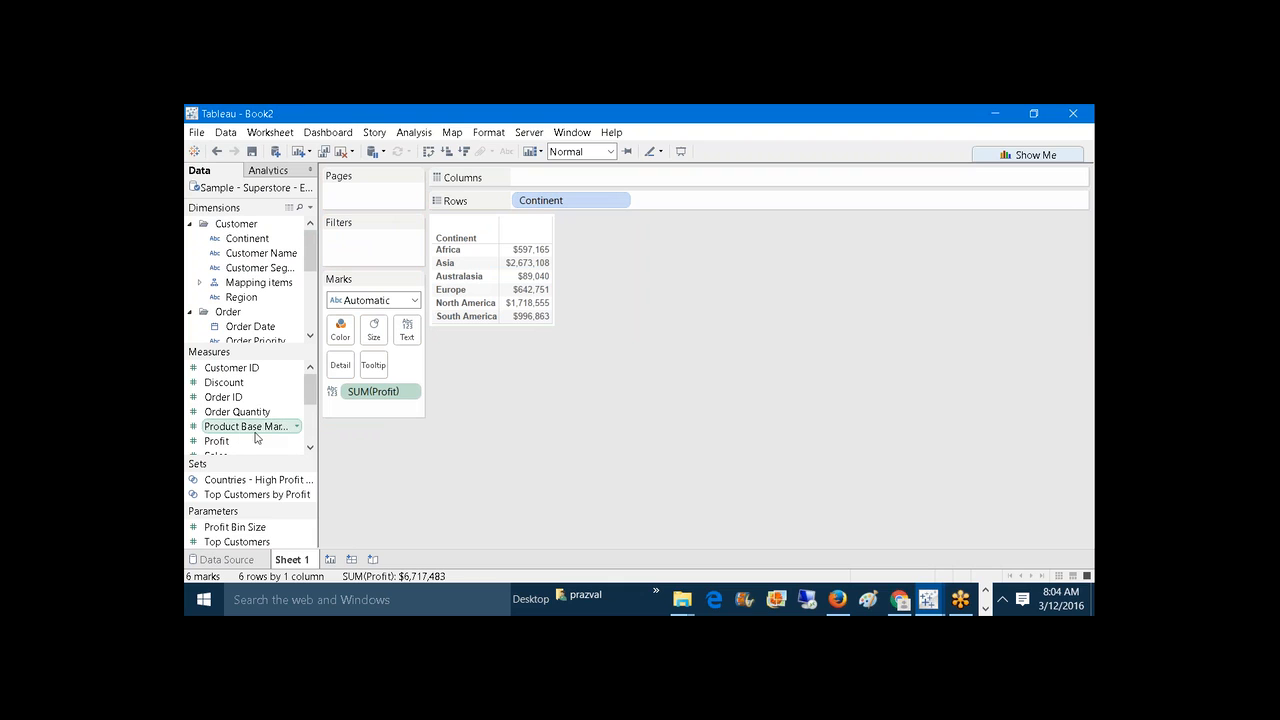
pyautogui.moveTo(237, 411); pyautogui.dragTo(517, 370)
pyautogui.moveTo(593, 340); pyautogui.dragTo(583, 383)
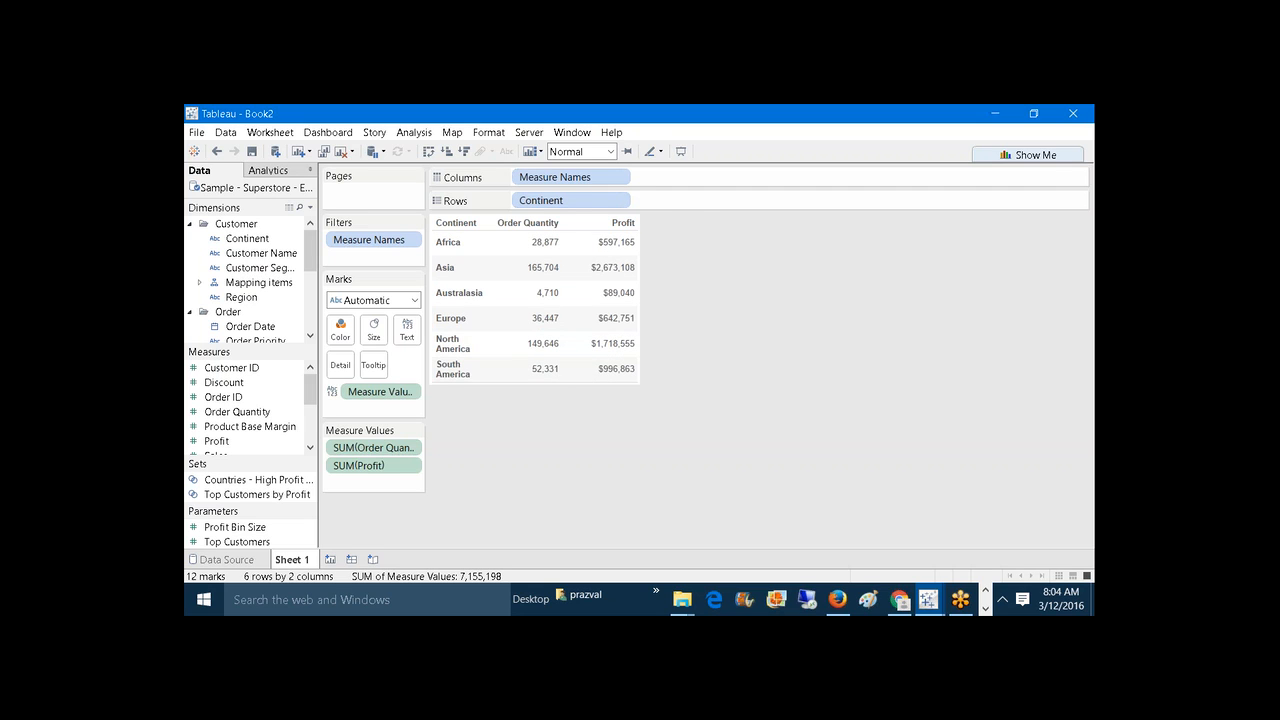
# Step: Look over the worksheet formatting commands and the label editor for the table's text marks, leaving them unchanged
pyautogui.click(488, 134)
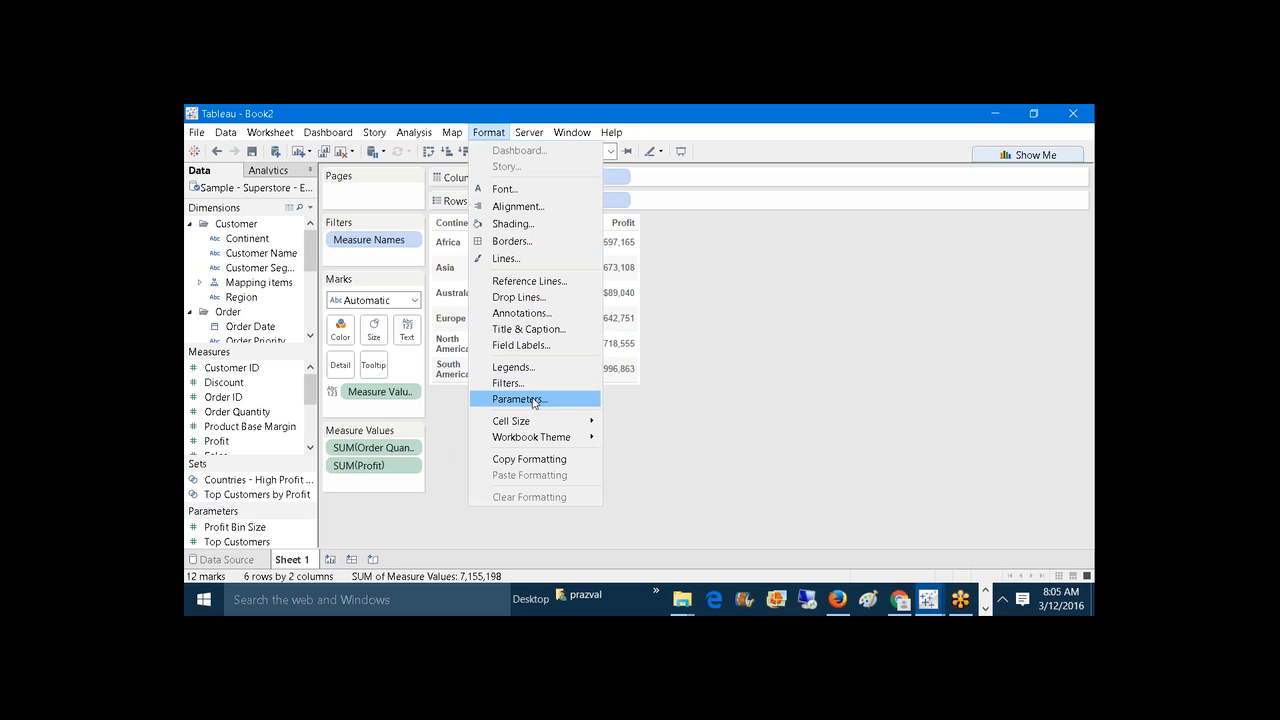
pyautogui.click(650, 398)
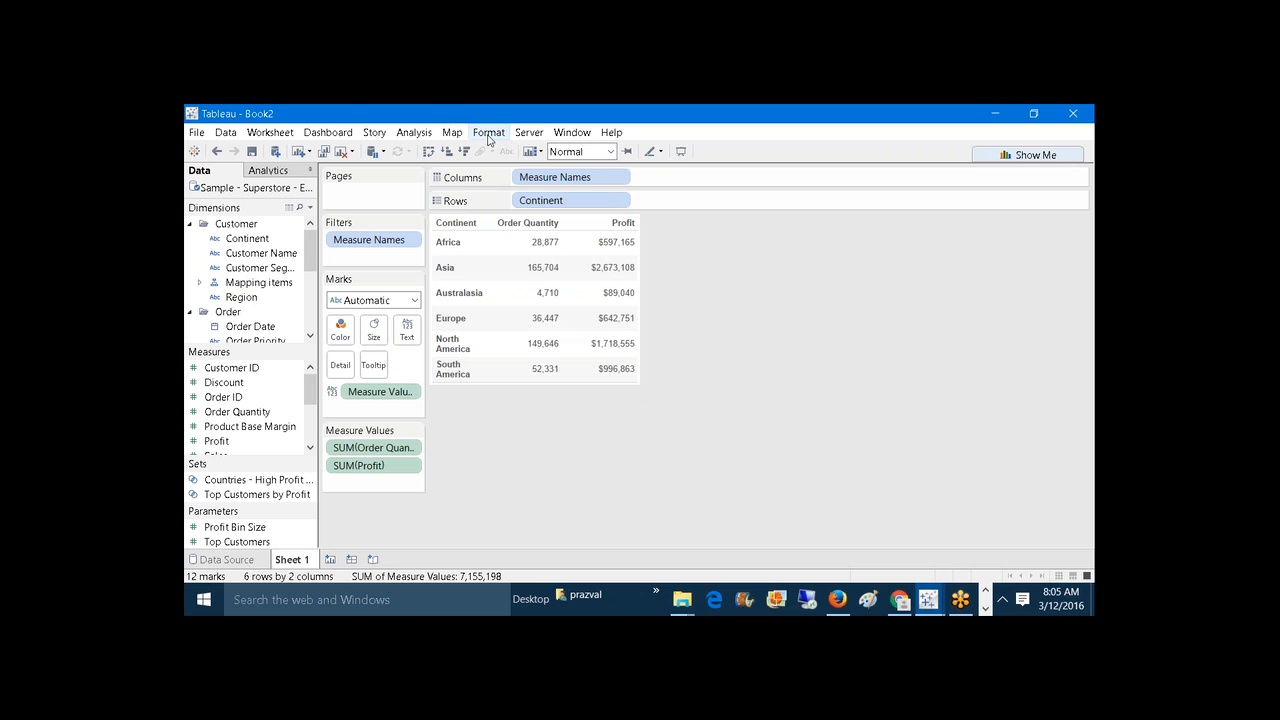
pyautogui.click(406, 336)
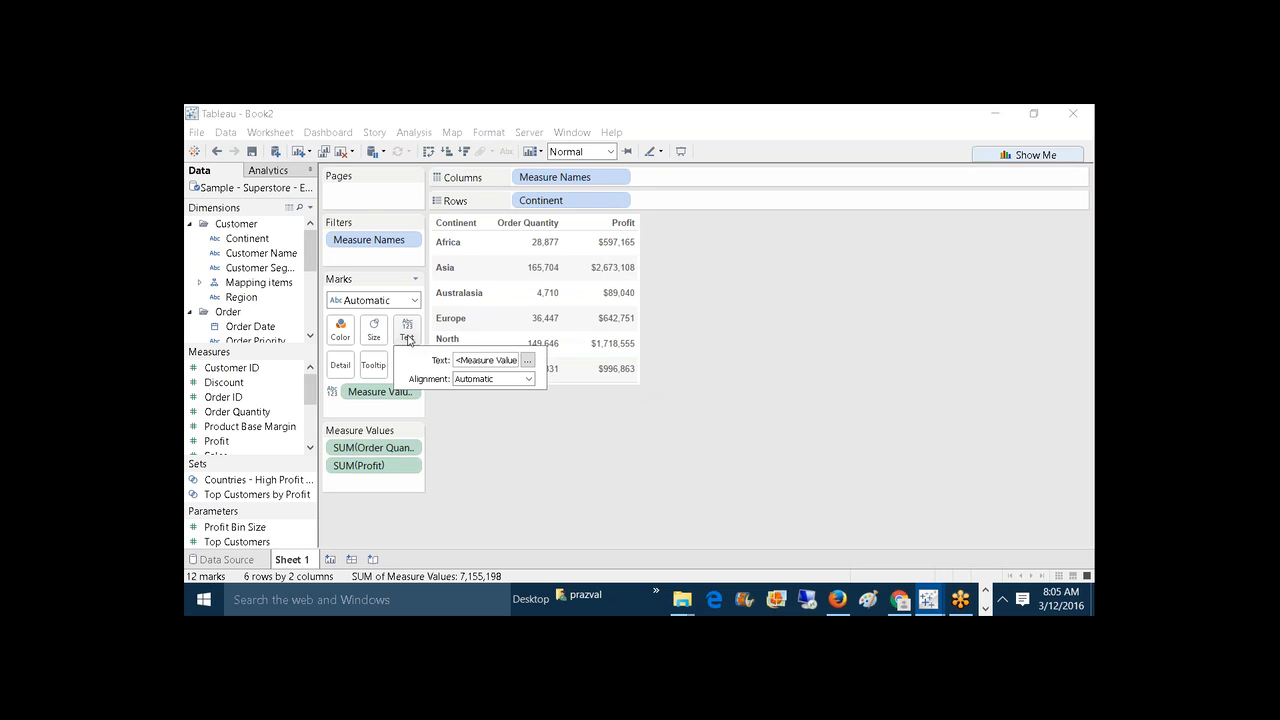
pyautogui.click(528, 360)
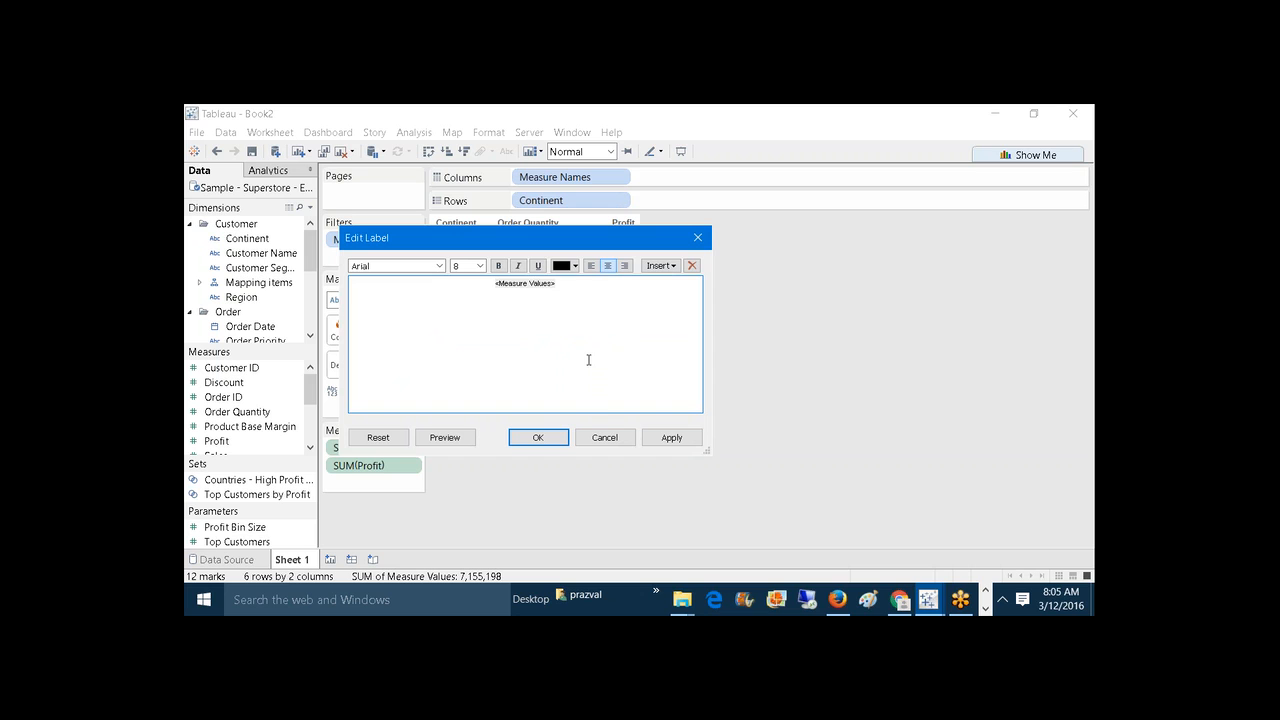
pyautogui.click(698, 238)
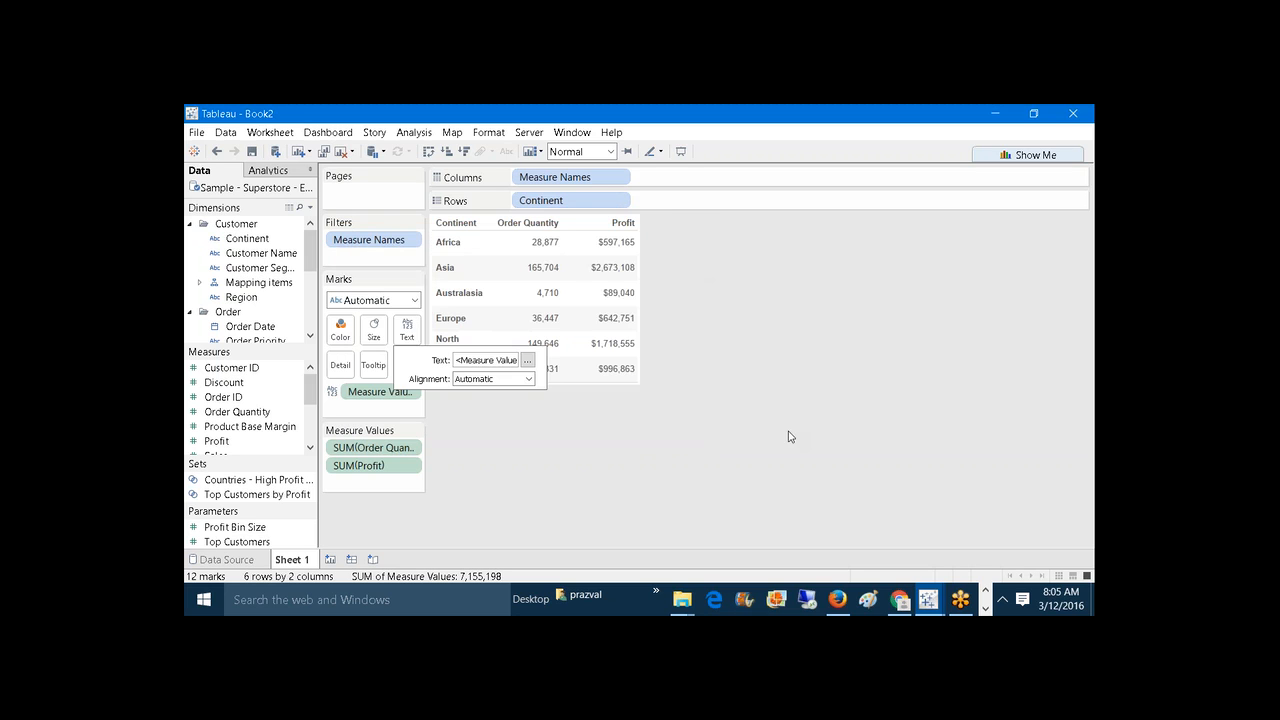
pyautogui.click(598, 468)
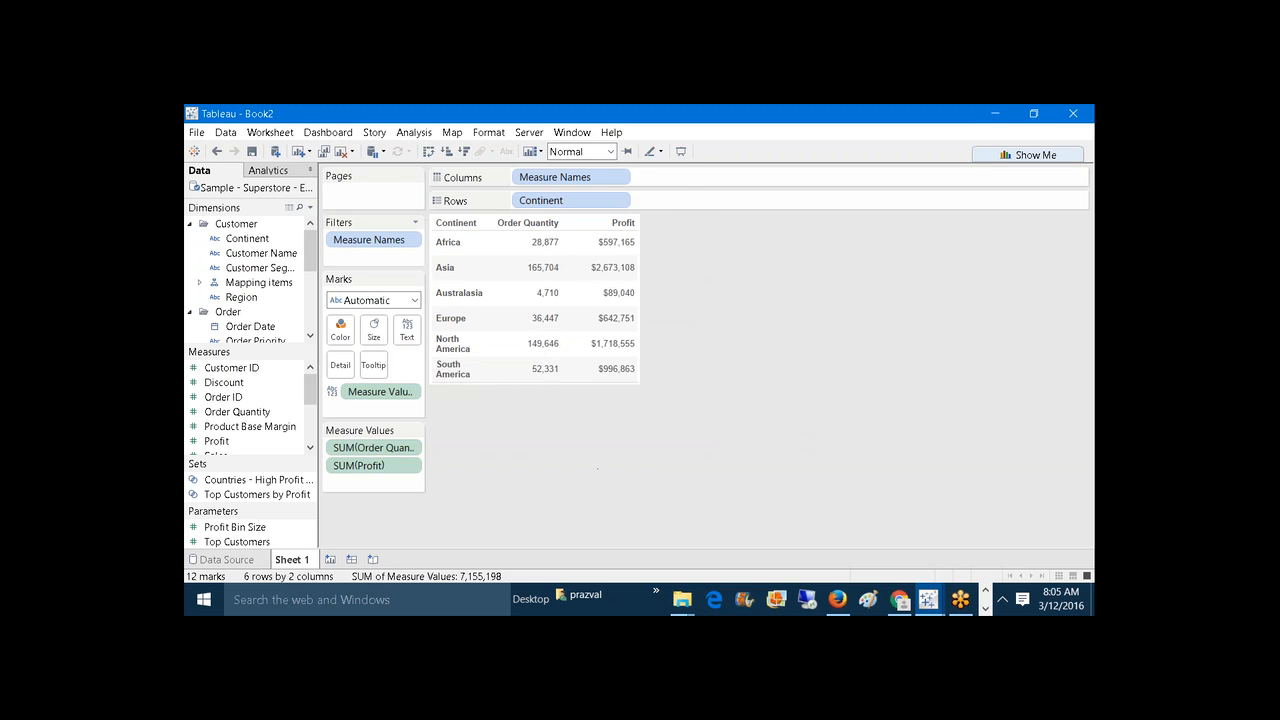
# Step: Show the worksheet title and open its rich text editor, closing it without edits
pyautogui.click(268, 132)
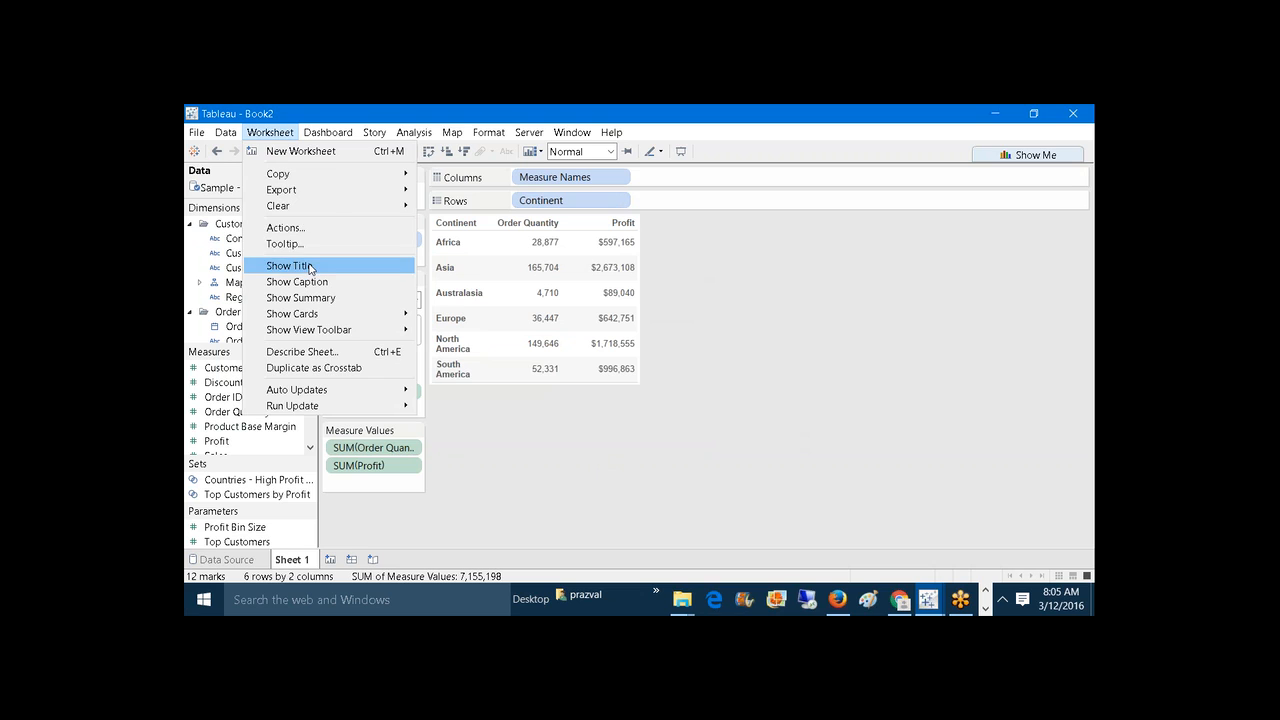
pyautogui.click(310, 268)
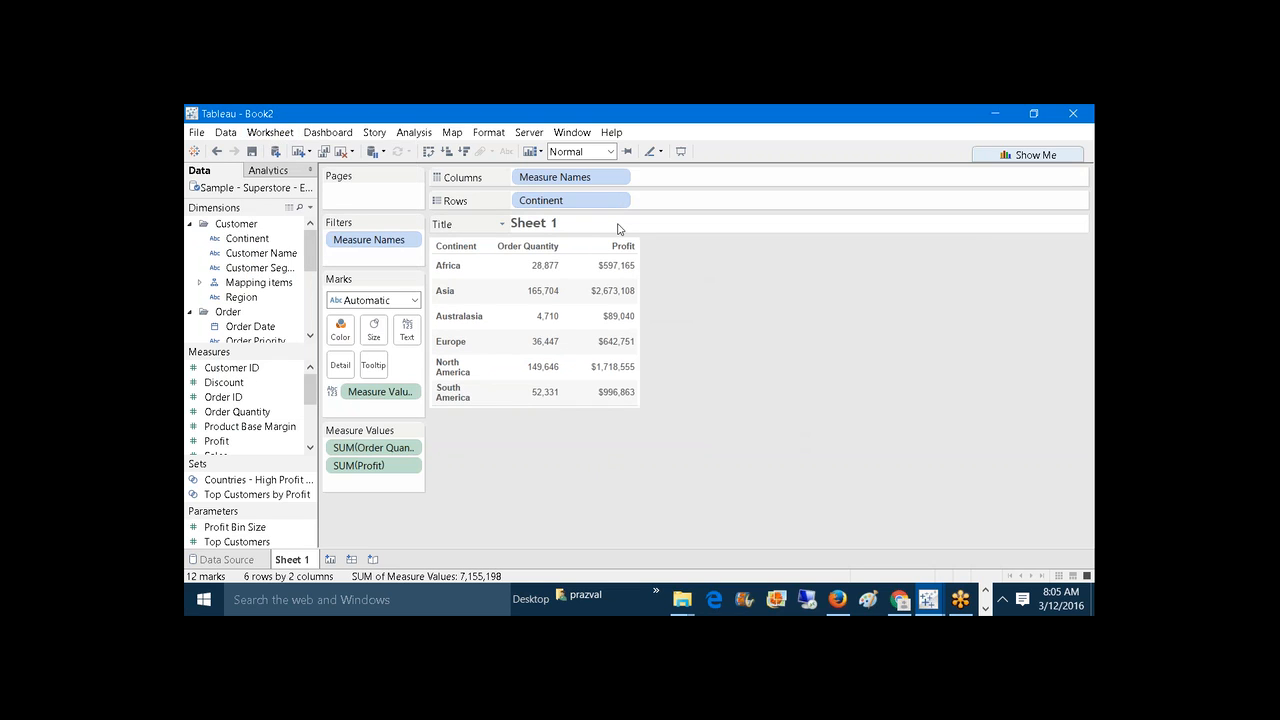
pyautogui.doubleClick(618, 228)
pyautogui.moveTo(741, 305); pyautogui.dragTo(625, 286)
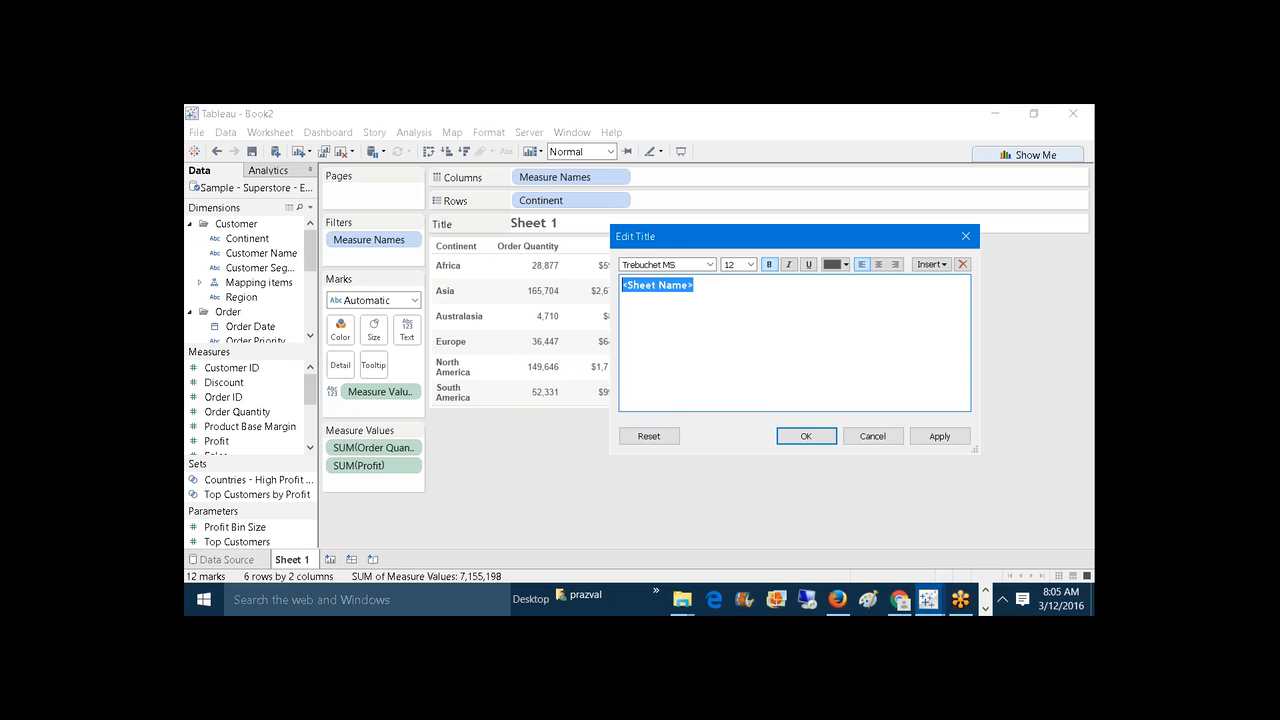
pyautogui.click(871, 436)
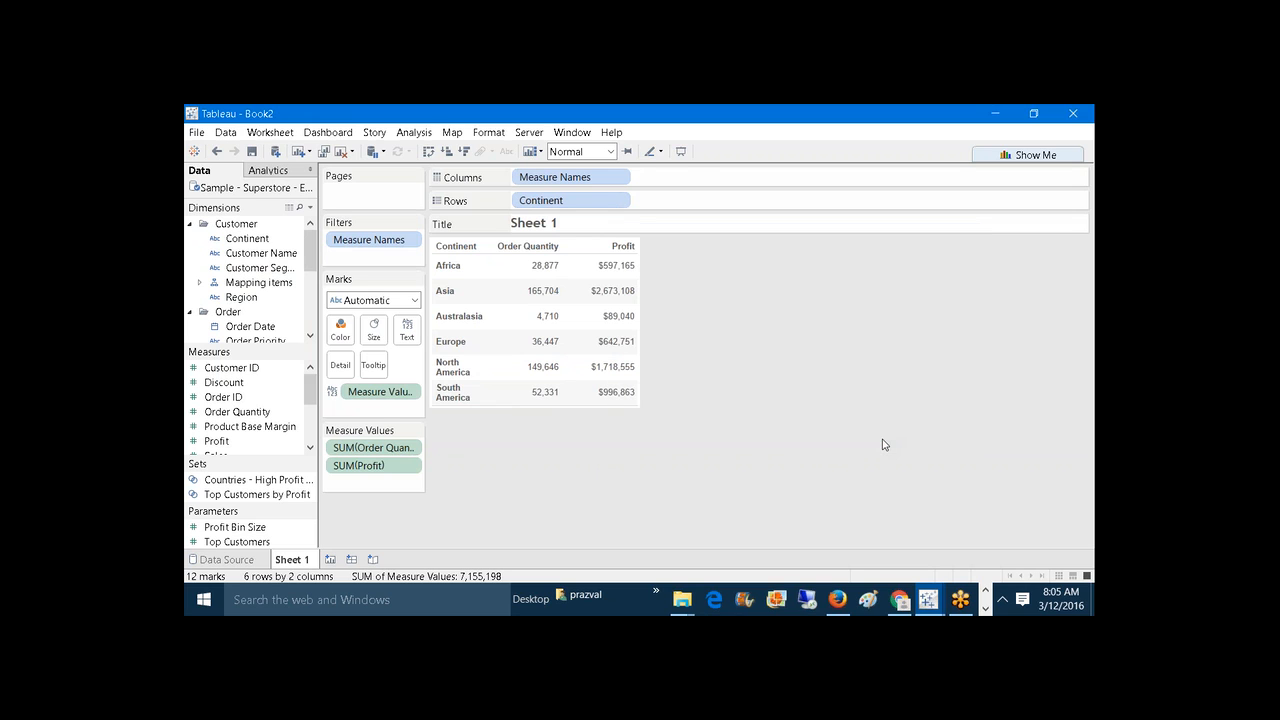
# Step: Revisit the three formatting methods: the formatting commands, the text mark options and the title editor
pyautogui.click(489, 133)
pyautogui.click(720, 278)
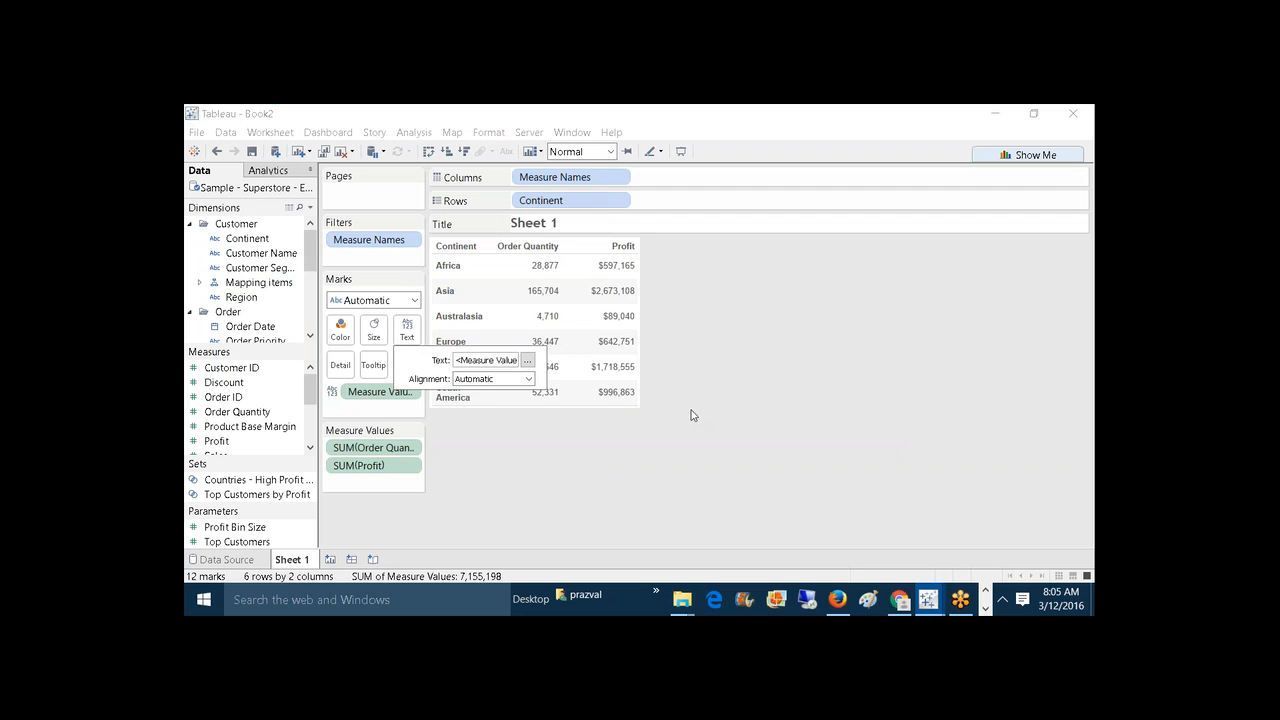
pyautogui.doubleClick(606, 226)
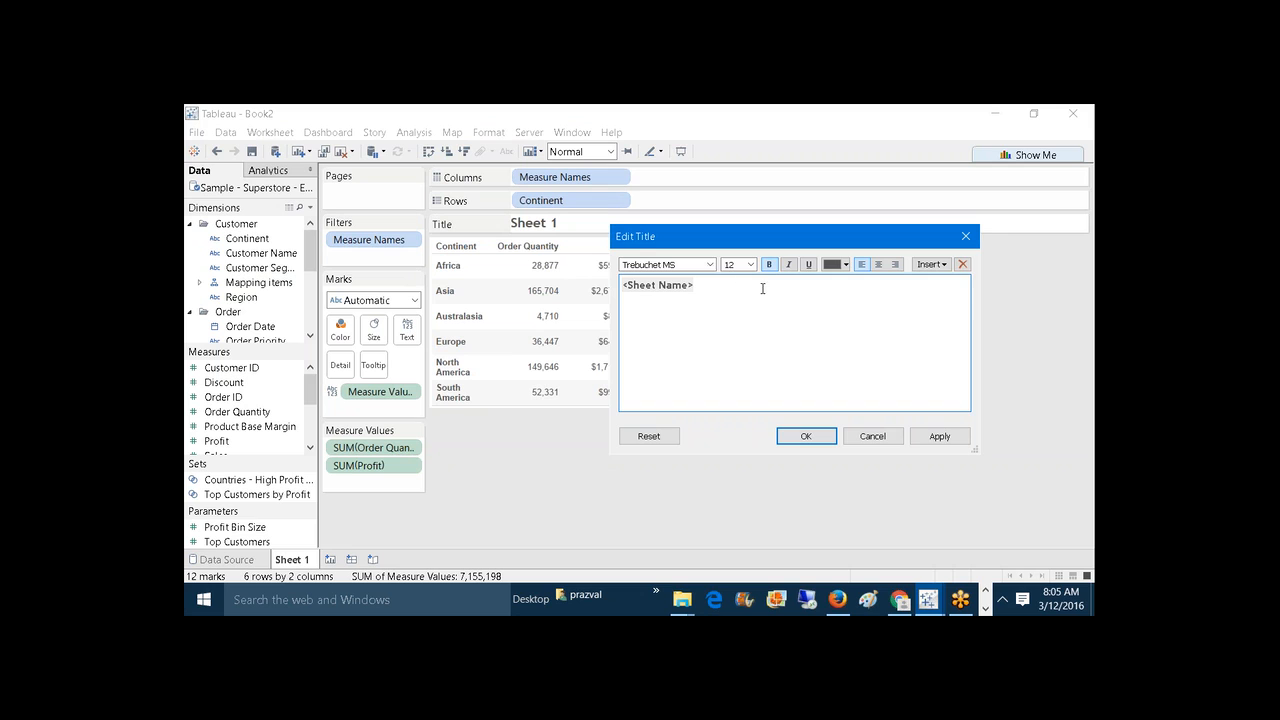
pyautogui.click(874, 437)
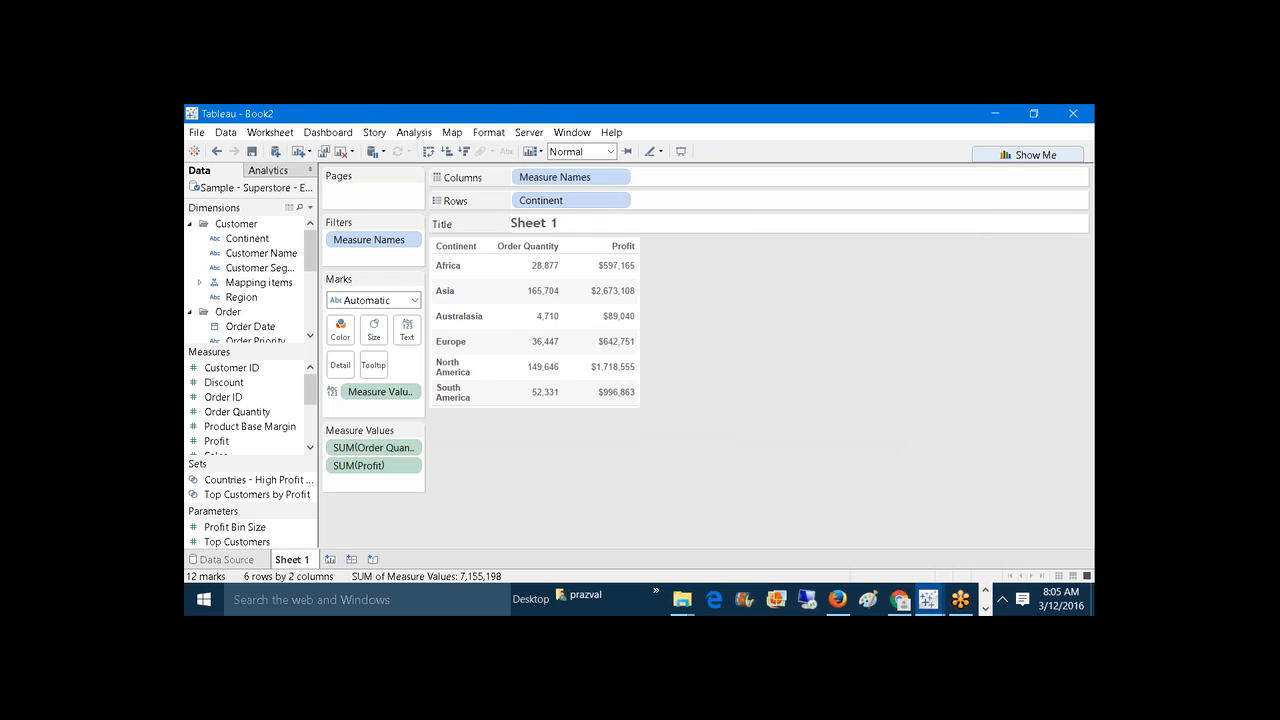
# Step: Open the Format Font settings for the sheet and widen the pane until the Columns options fit
pyautogui.click(488, 133)
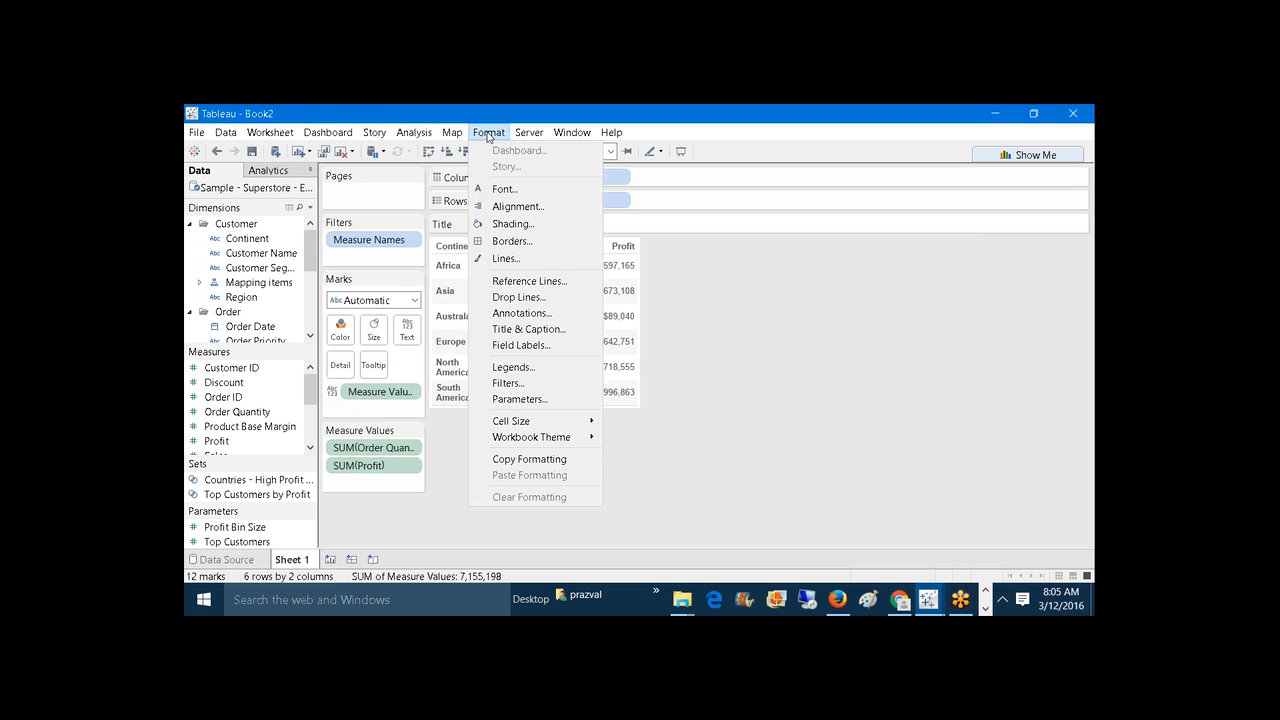
pyautogui.click(521, 192)
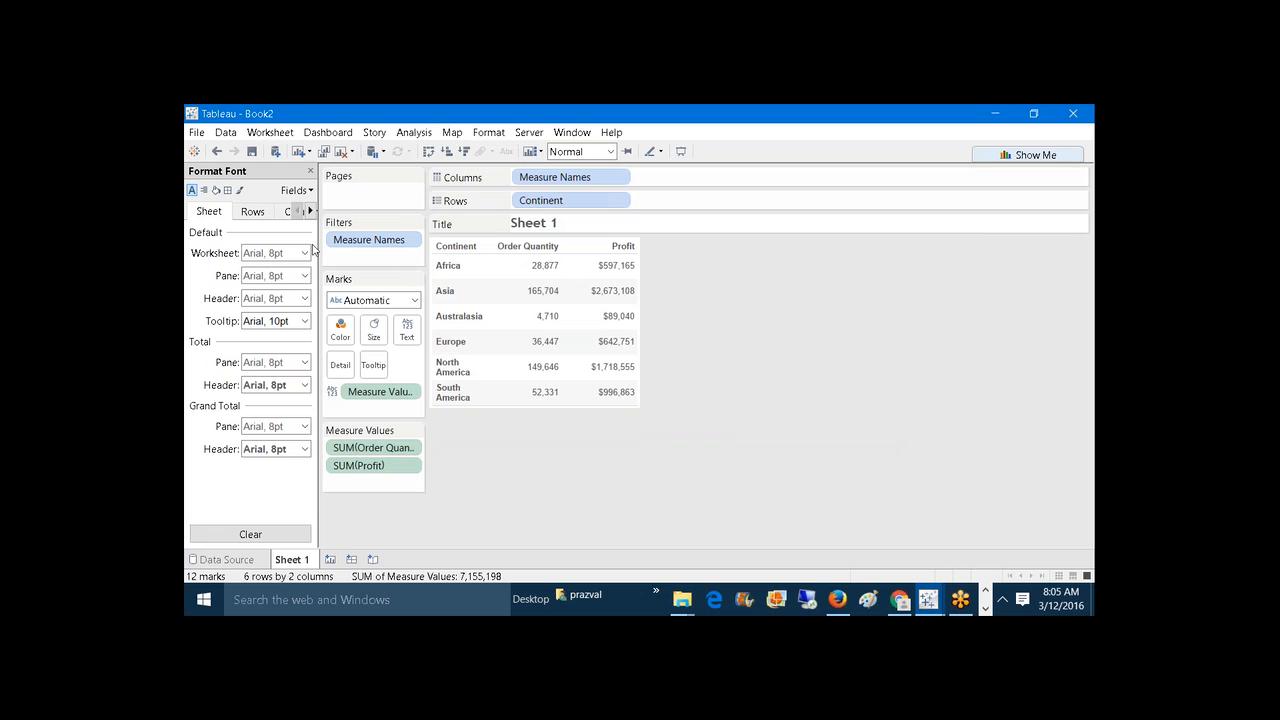
pyautogui.moveTo(313, 249); pyautogui.dragTo(349, 248)
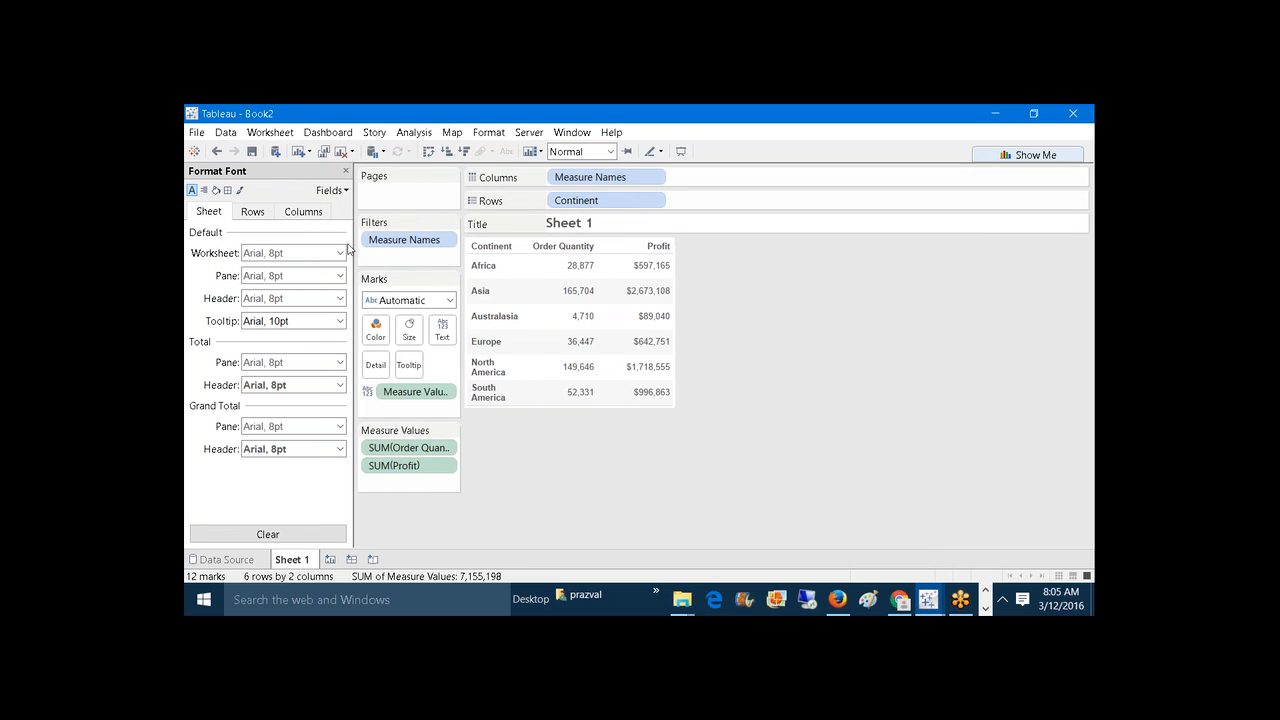
# Step: Examine the sheet's alignment, shading, border and line format settings, and return to the font settings
pyautogui.click(205, 190)
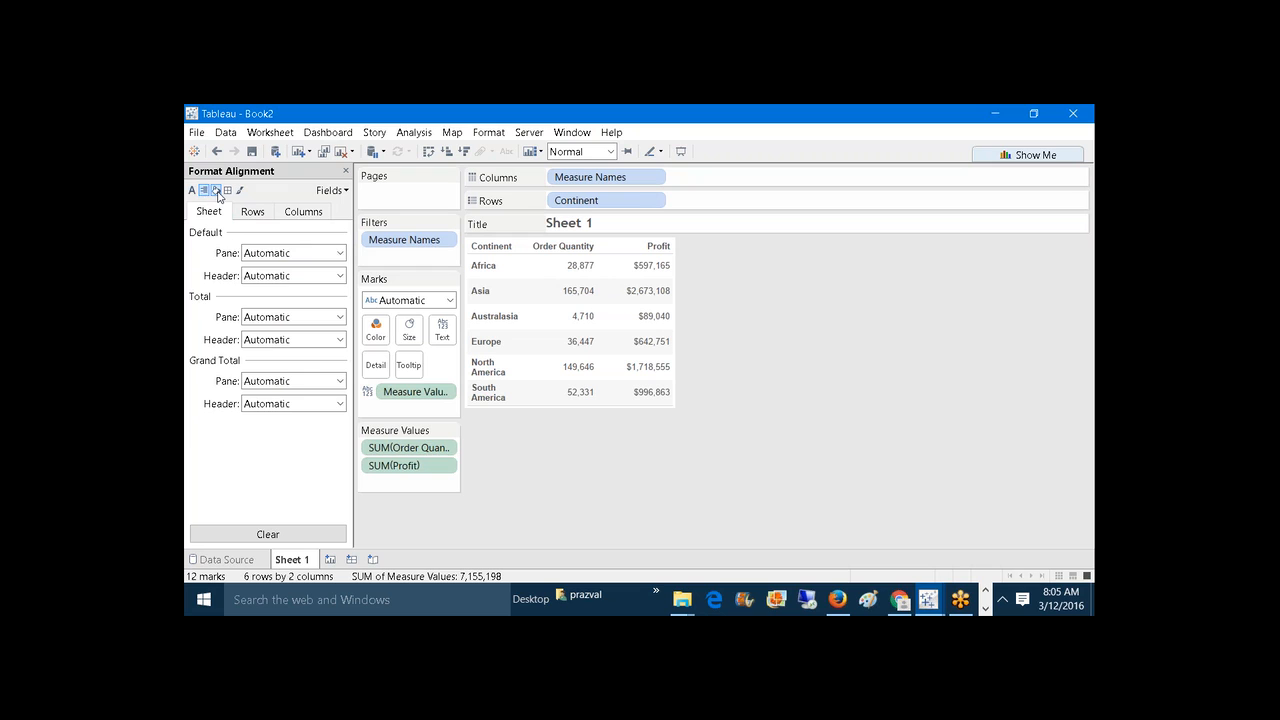
pyautogui.click(216, 190)
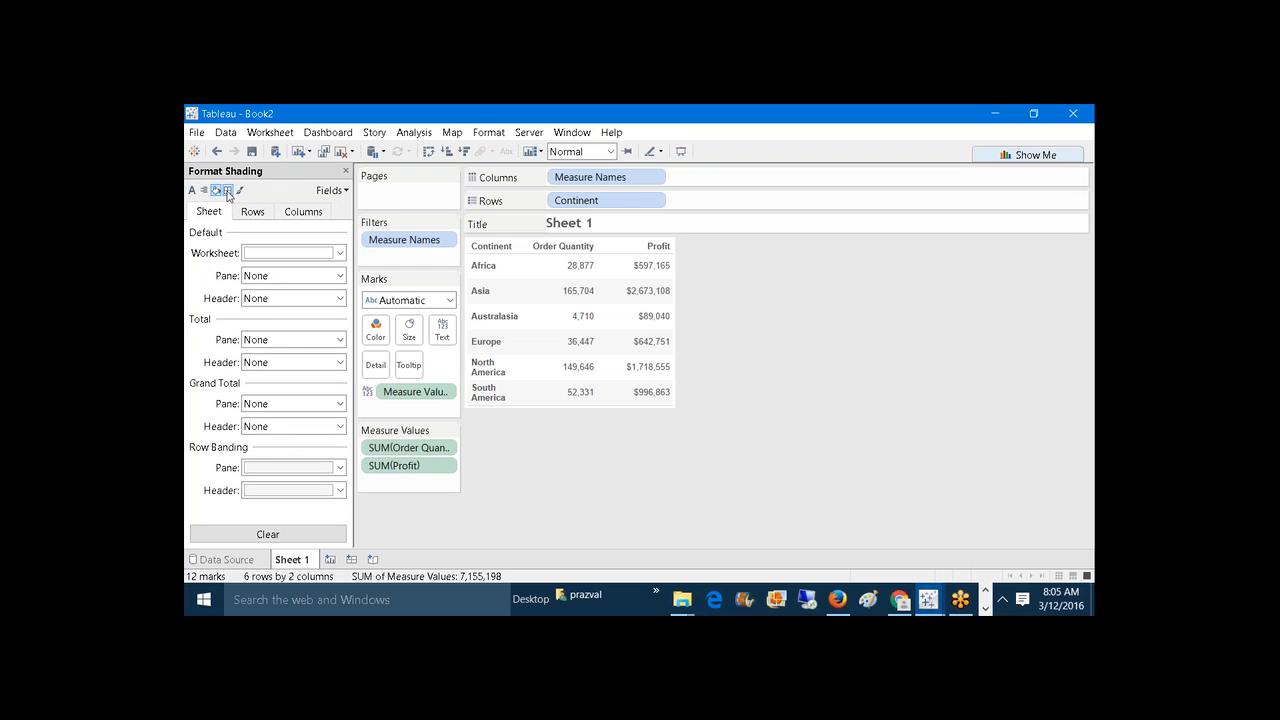
pyautogui.click(228, 190)
pyautogui.click(239, 190)
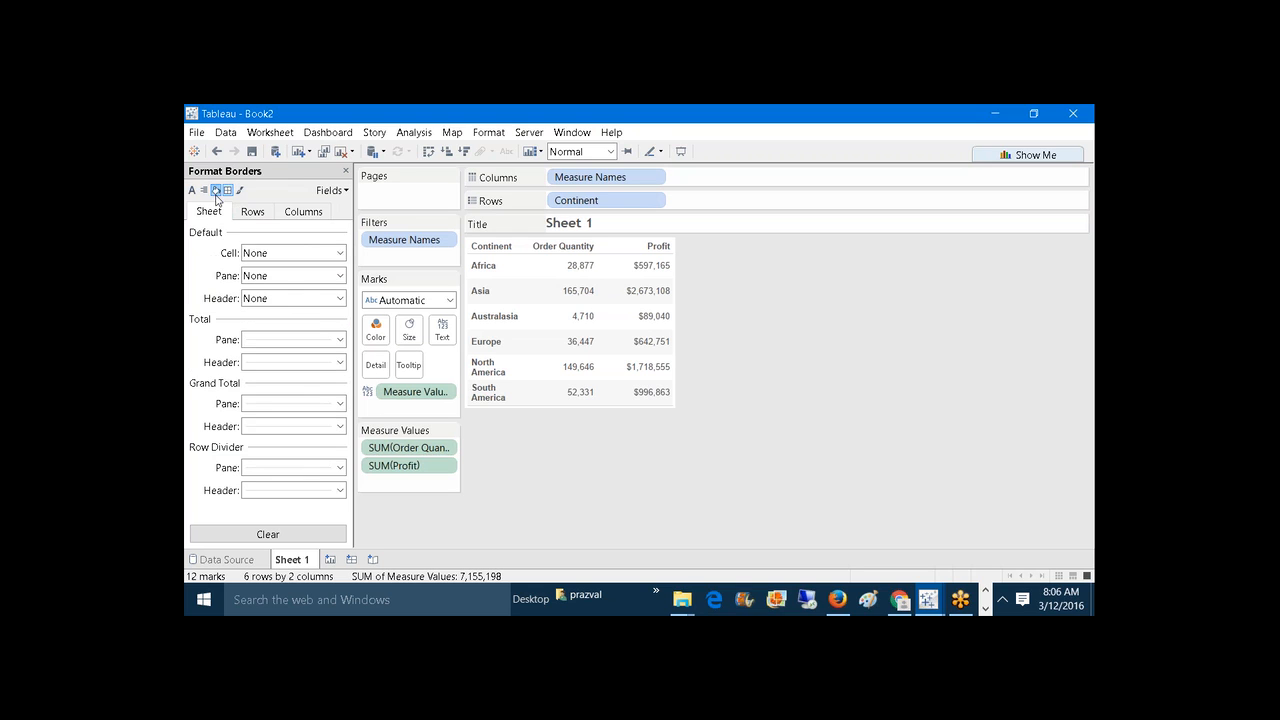
pyautogui.click(216, 190)
pyautogui.click(204, 190)
pyautogui.click(192, 190)
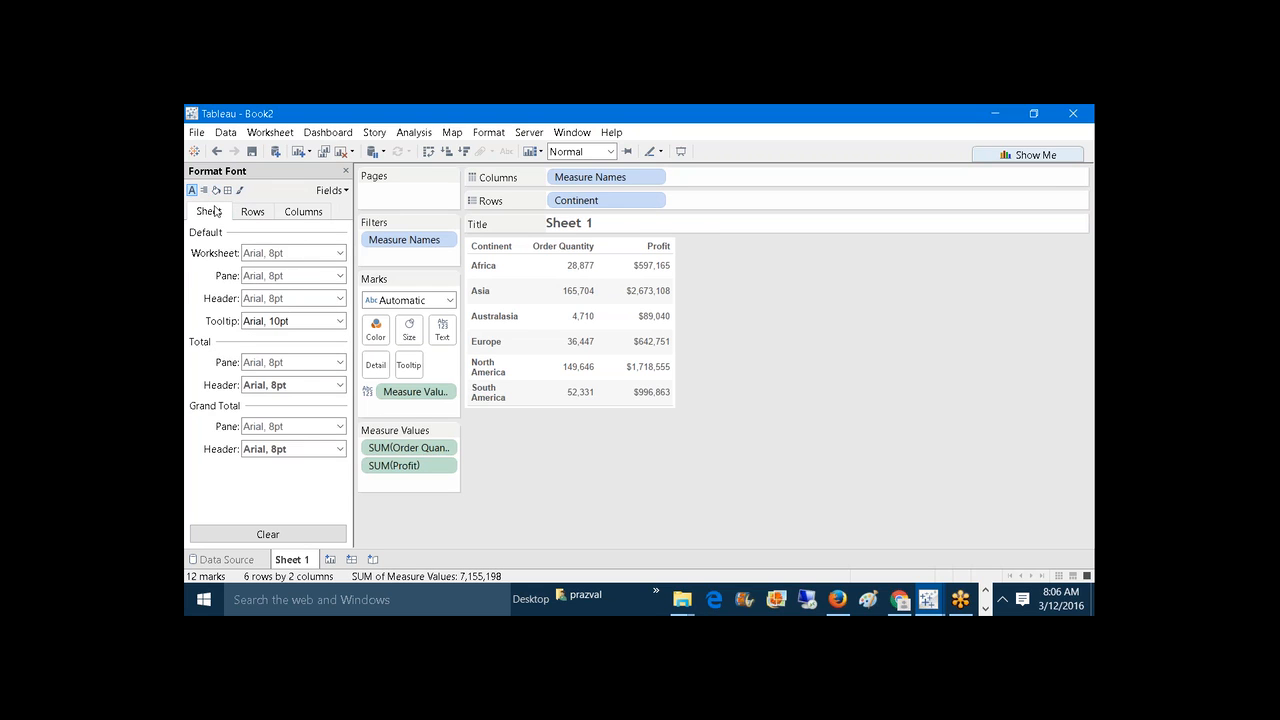
# Step: Compare which font settings are available for the sheet, the rows and the columns, and return to the sheet settings
pyautogui.click(250, 217)
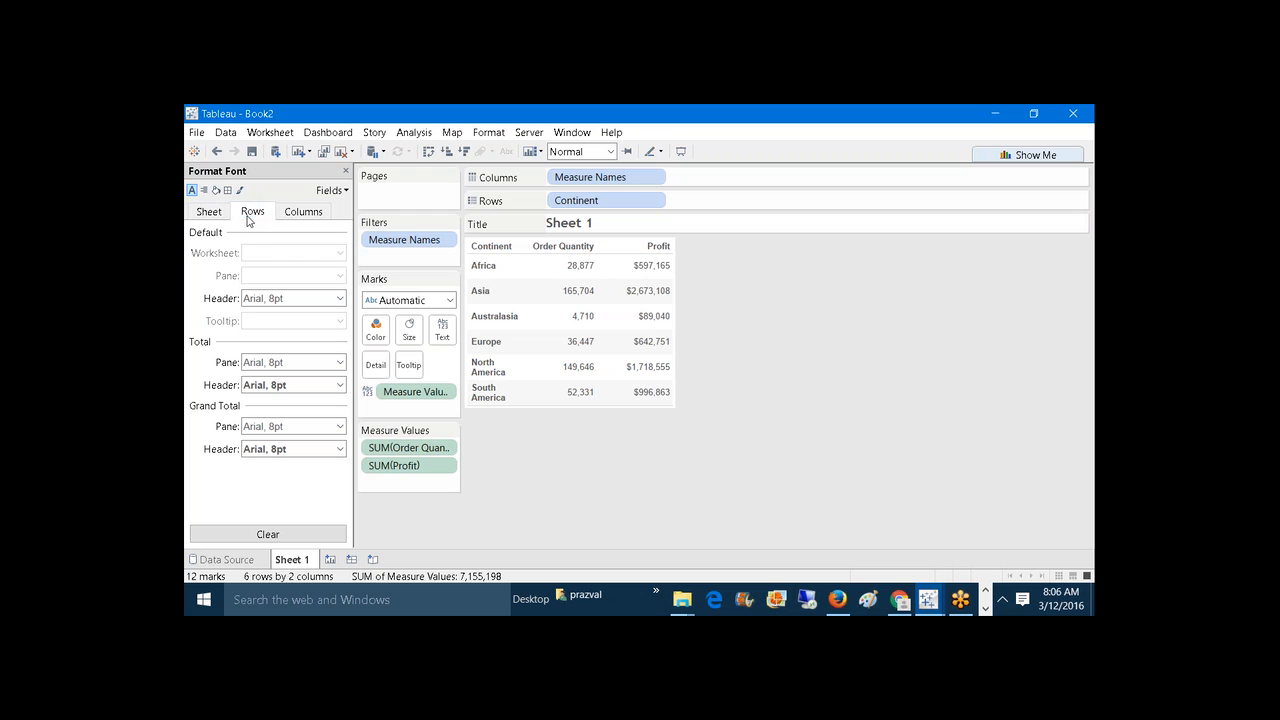
pyautogui.click(301, 213)
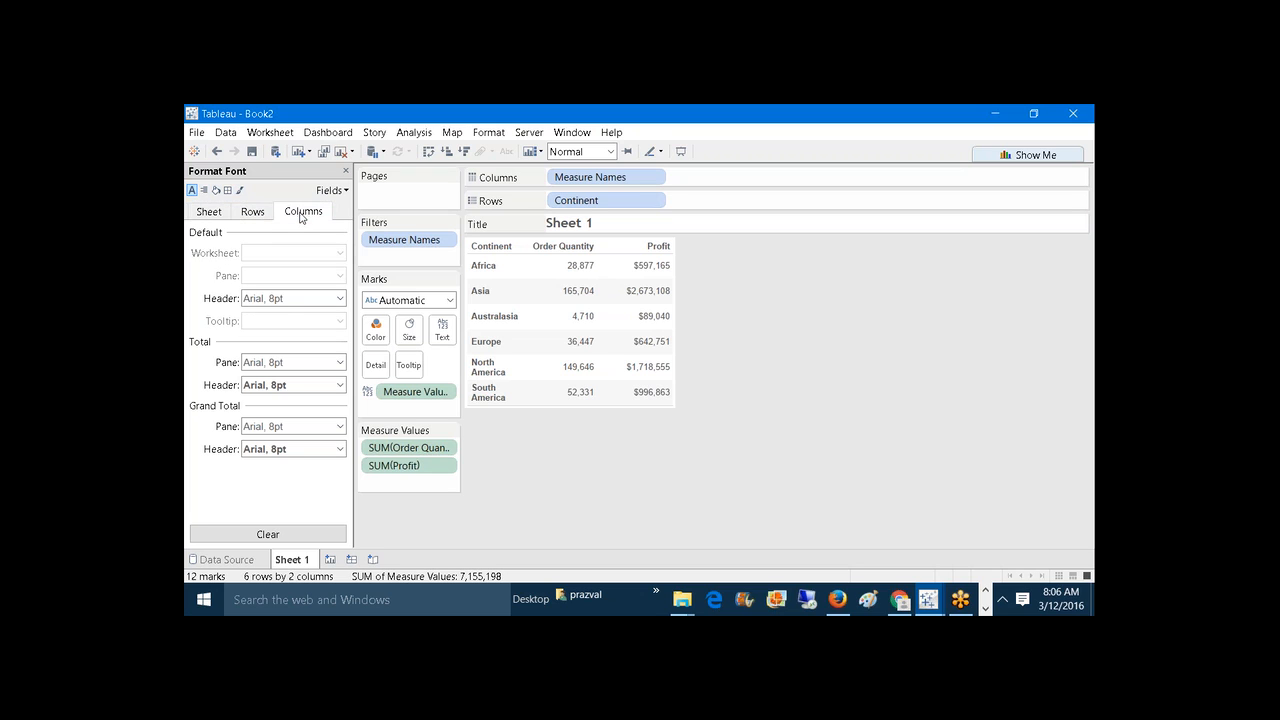
pyautogui.click(219, 215)
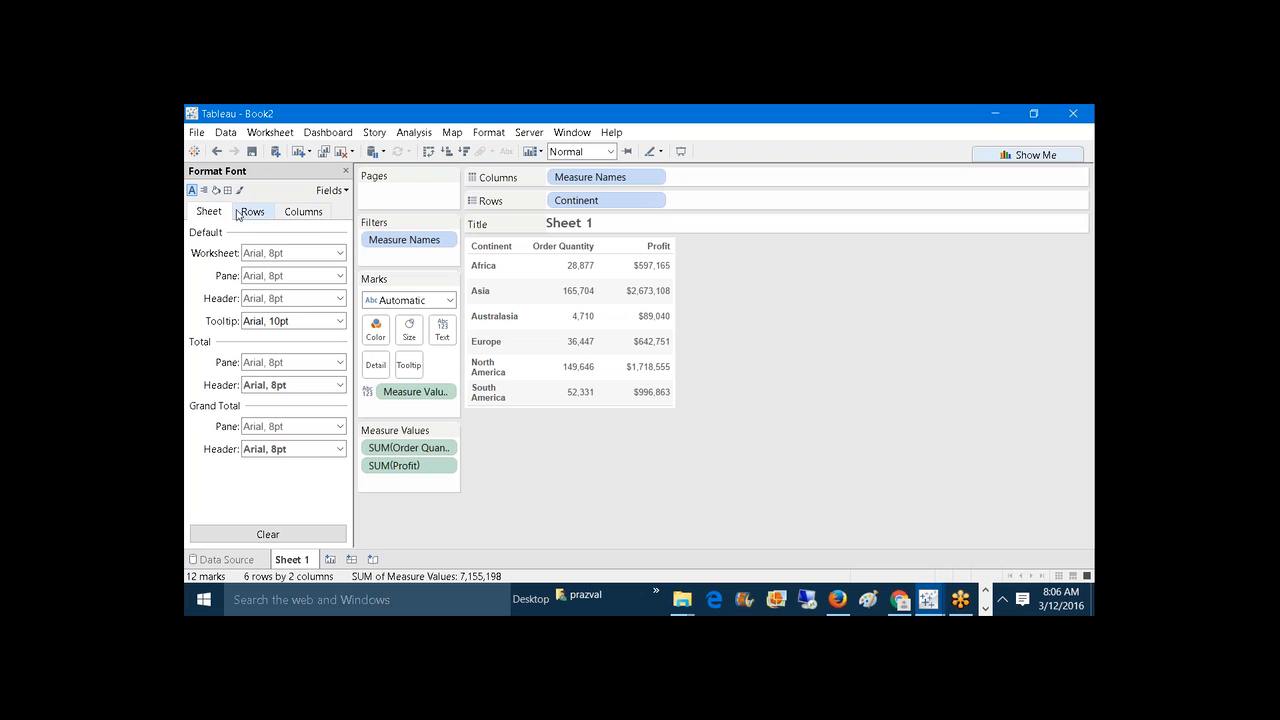
pyautogui.click(244, 215)
pyautogui.click(288, 214)
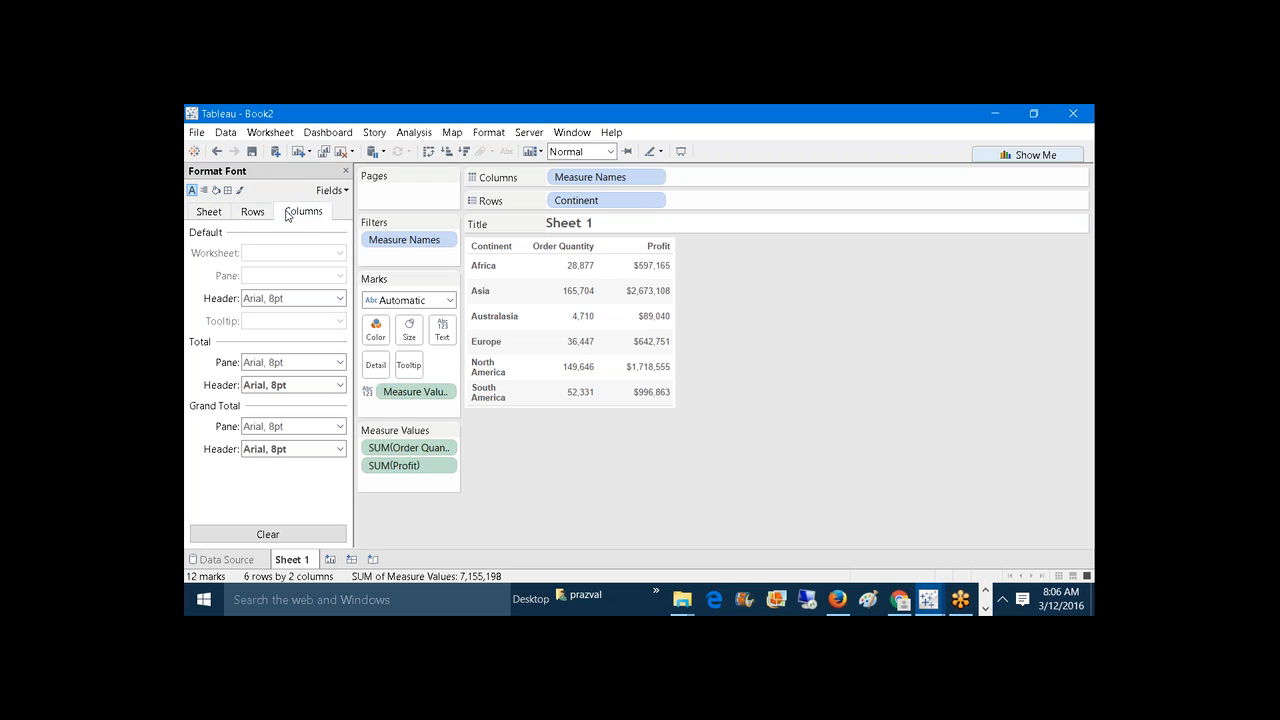
pyautogui.click(257, 214)
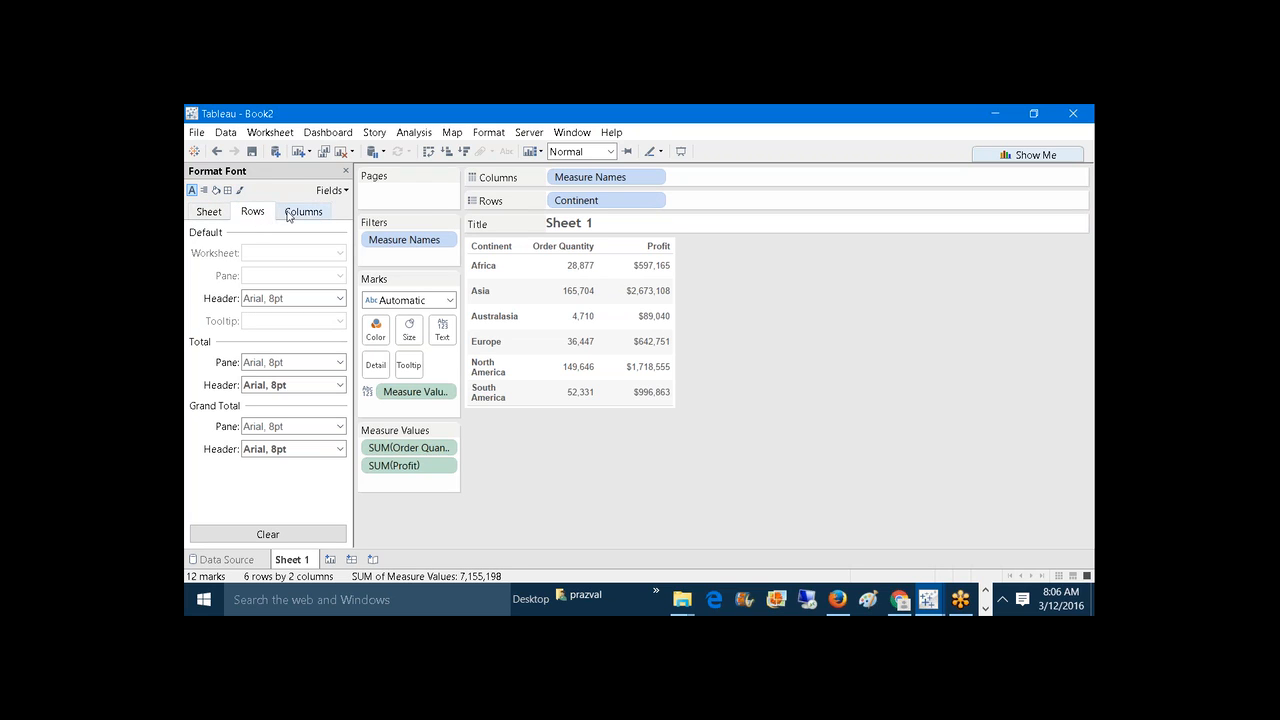
pyautogui.click(292, 216)
pyautogui.click(253, 214)
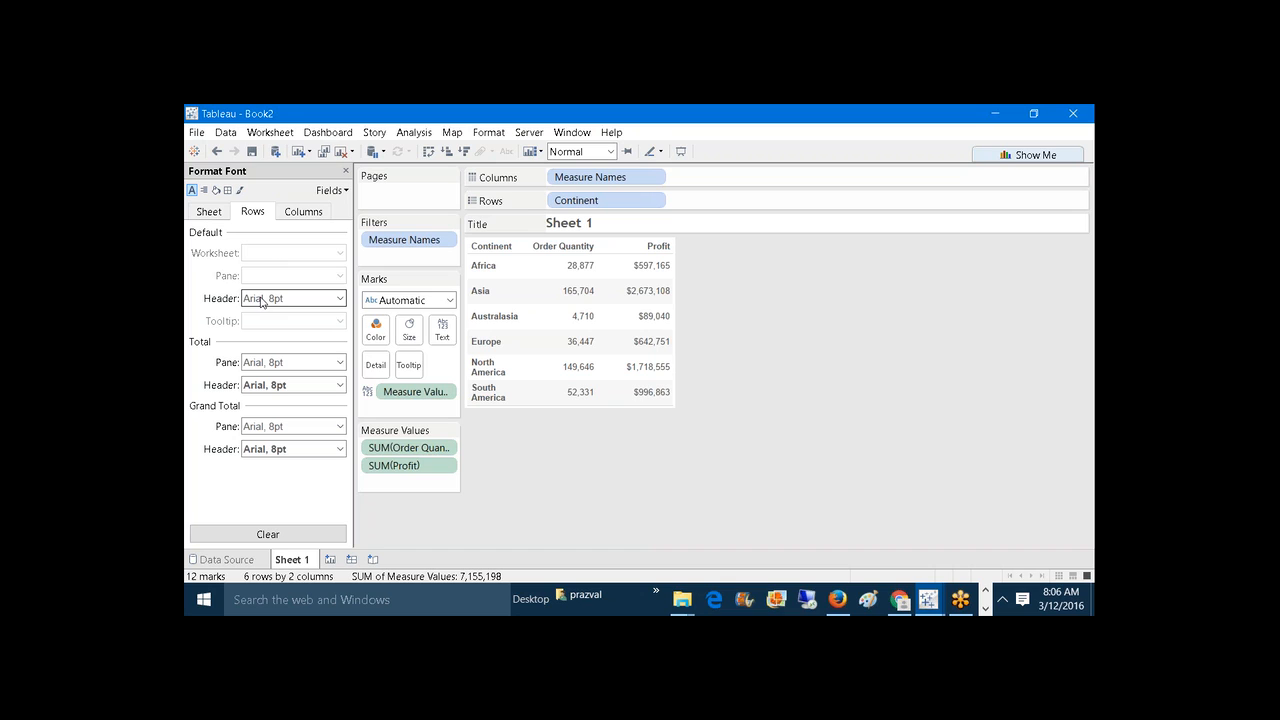
pyautogui.click(290, 214)
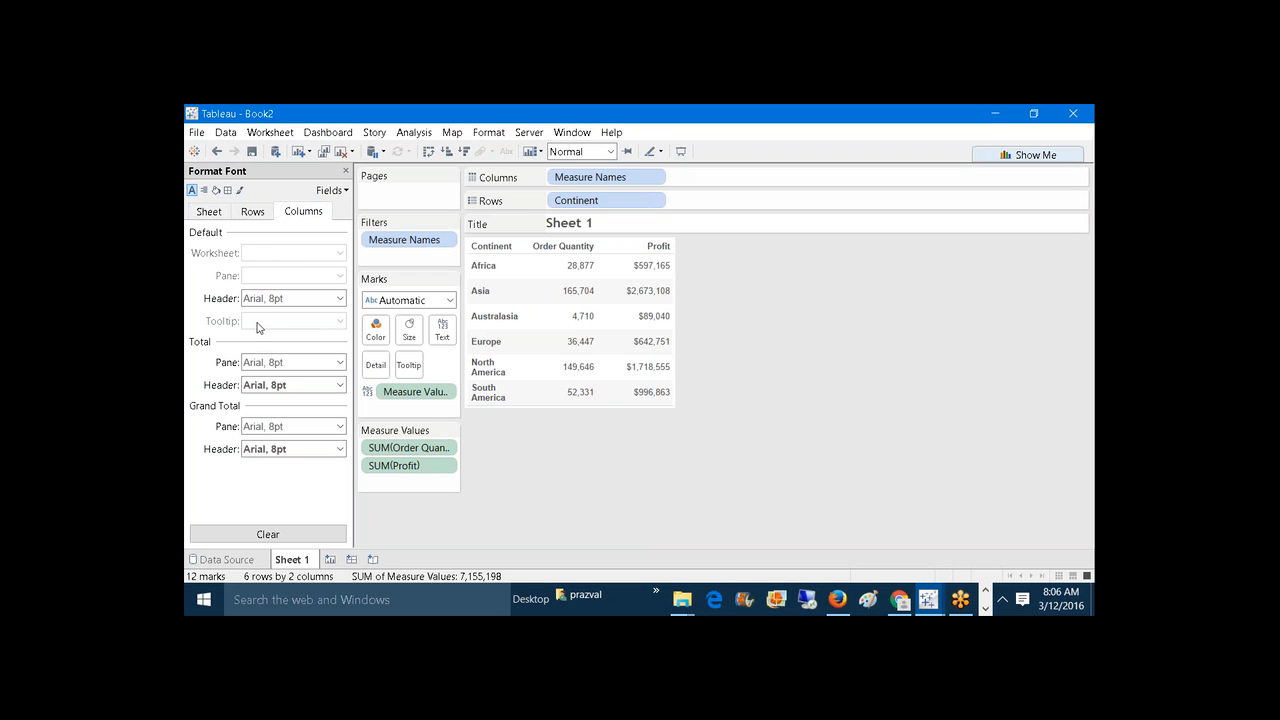
pyautogui.click(207, 212)
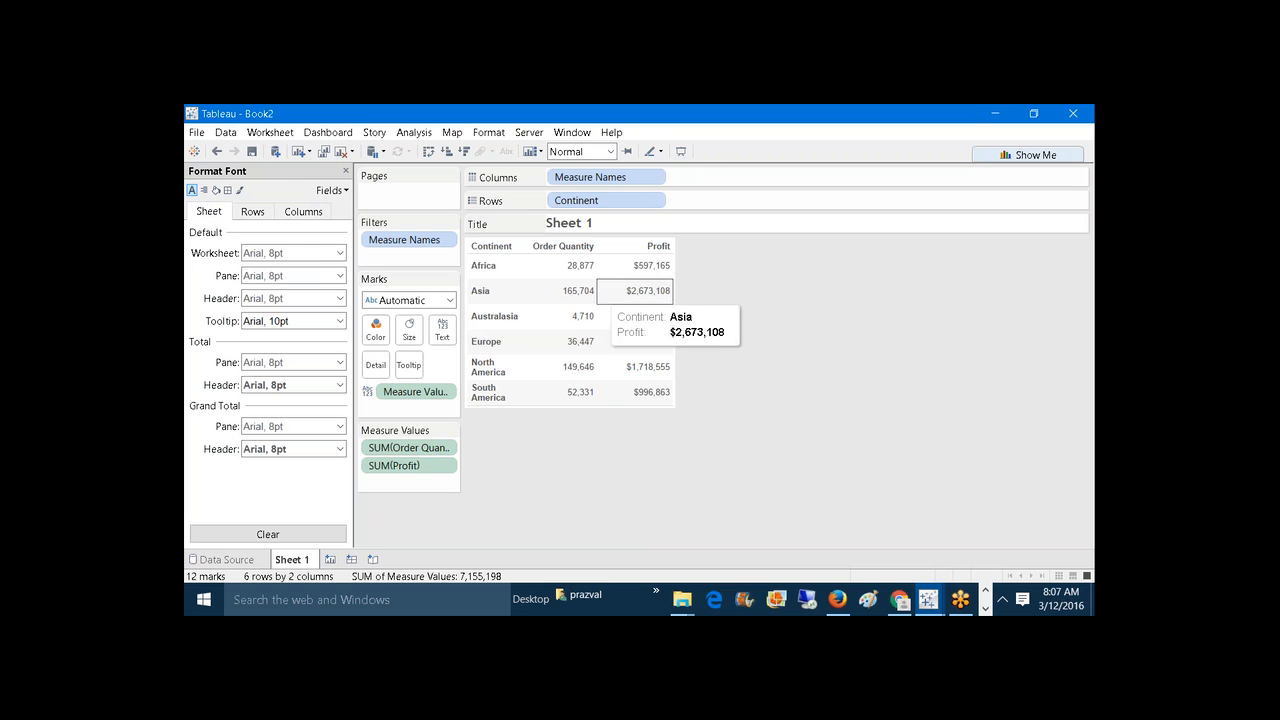
# Step: Switch to the formatting workbook and show dashboard 2, the annotated Format Font example, in presentation mode
pyautogui.moveTo(937, 610)
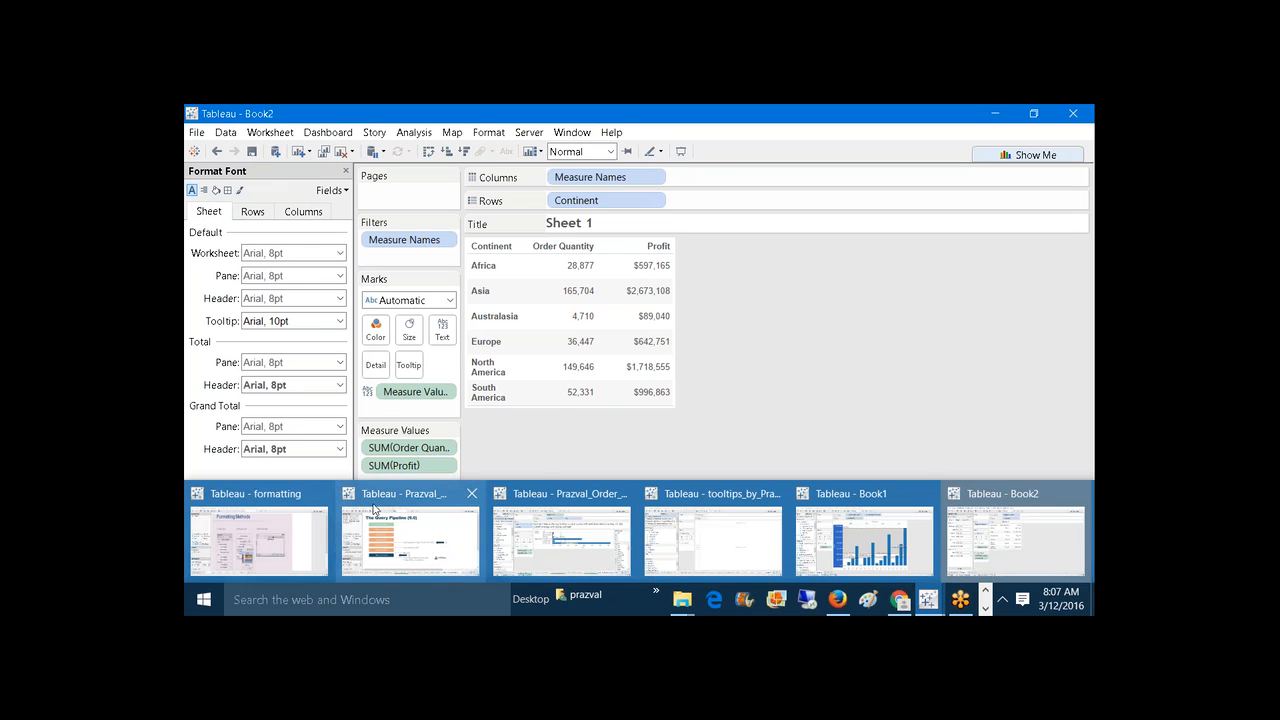
pyautogui.click(270, 545)
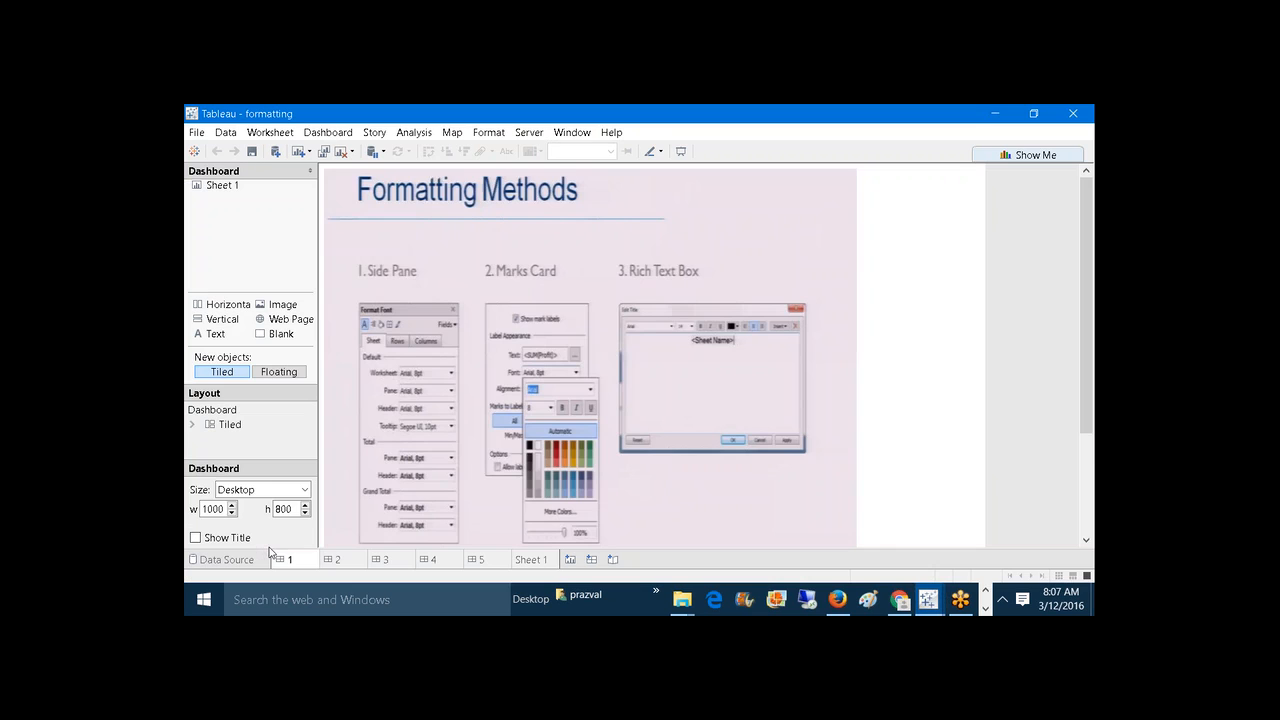
pyautogui.click(330, 560)
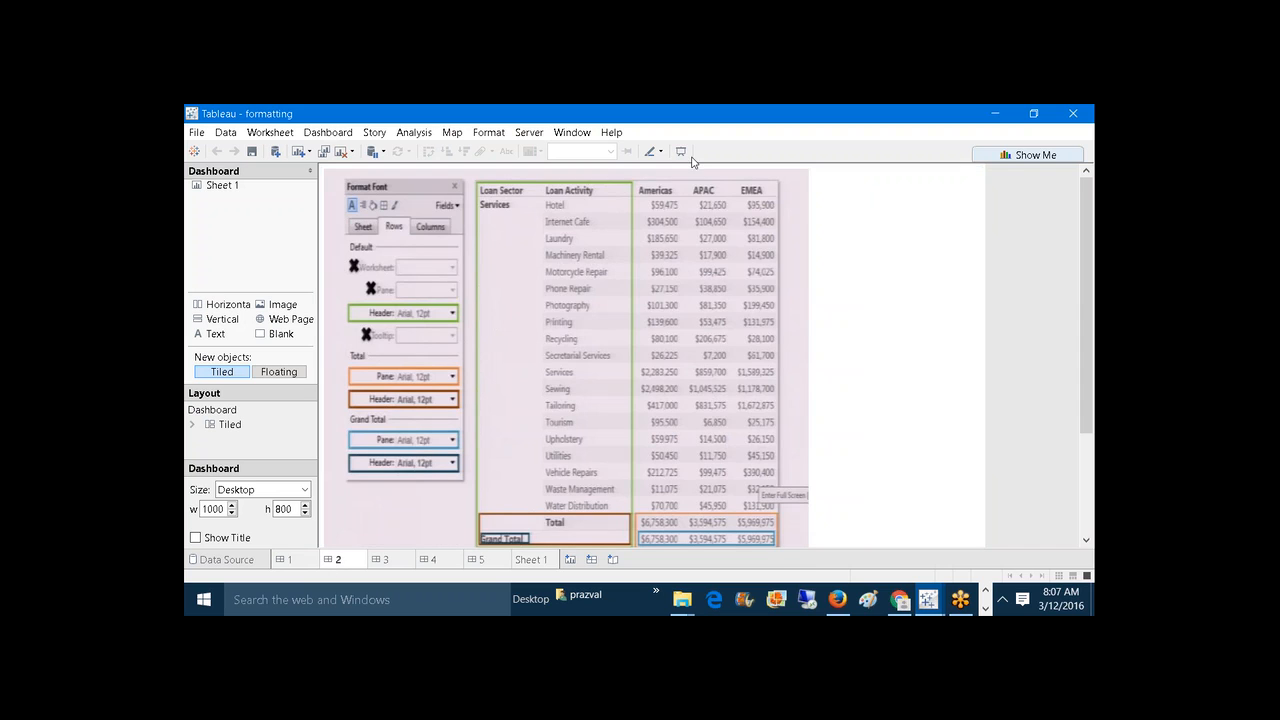
pyautogui.press('F7')
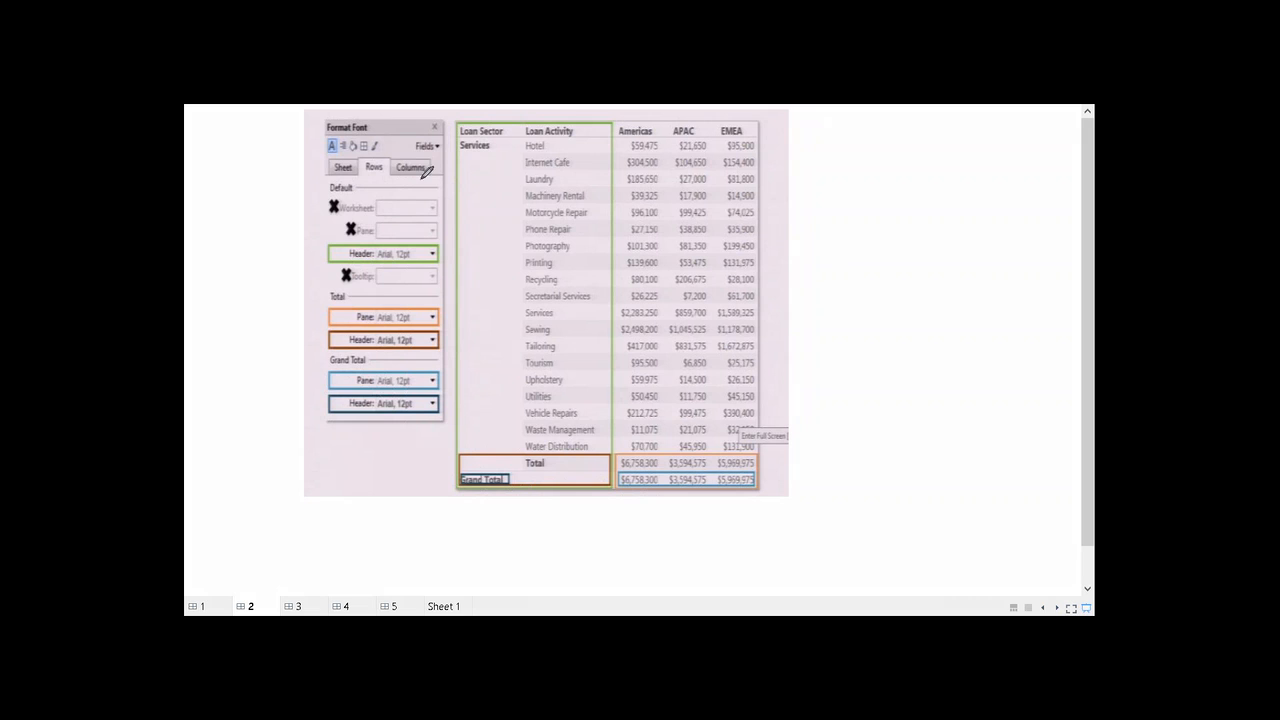
# Step: Circle Sheet, Rows and Columns in the Format Font picture, cross out the Worksheet, Pane and Tooltip fields, and clear the marks
pyautogui.moveTo(380, 158)
pyautogui.mouseDown()
pyautogui.moveTo(372, 172)
pyautogui.moveTo(382, 158)
pyautogui.mouseUp()
pyautogui.moveTo(396, 158)
pyautogui.mouseDown()
pyautogui.moveTo(400, 176)
pyautogui.moveTo(436, 166)
pyautogui.moveTo(396, 158)
pyautogui.moveTo(341, 173)
pyautogui.moveTo(352, 164)
pyautogui.moveTo(336, 160)
pyautogui.moveTo(372, 196)
pyautogui.mouseUp()
pyautogui.moveTo(374, 221); pyautogui.dragTo(372, 284)
pyautogui.moveTo(409, 172)
pyautogui.mouseDown()
pyautogui.moveTo(405, 215)
pyautogui.moveTo(428, 208)
pyautogui.moveTo(405, 283)
pyautogui.mouseUp()
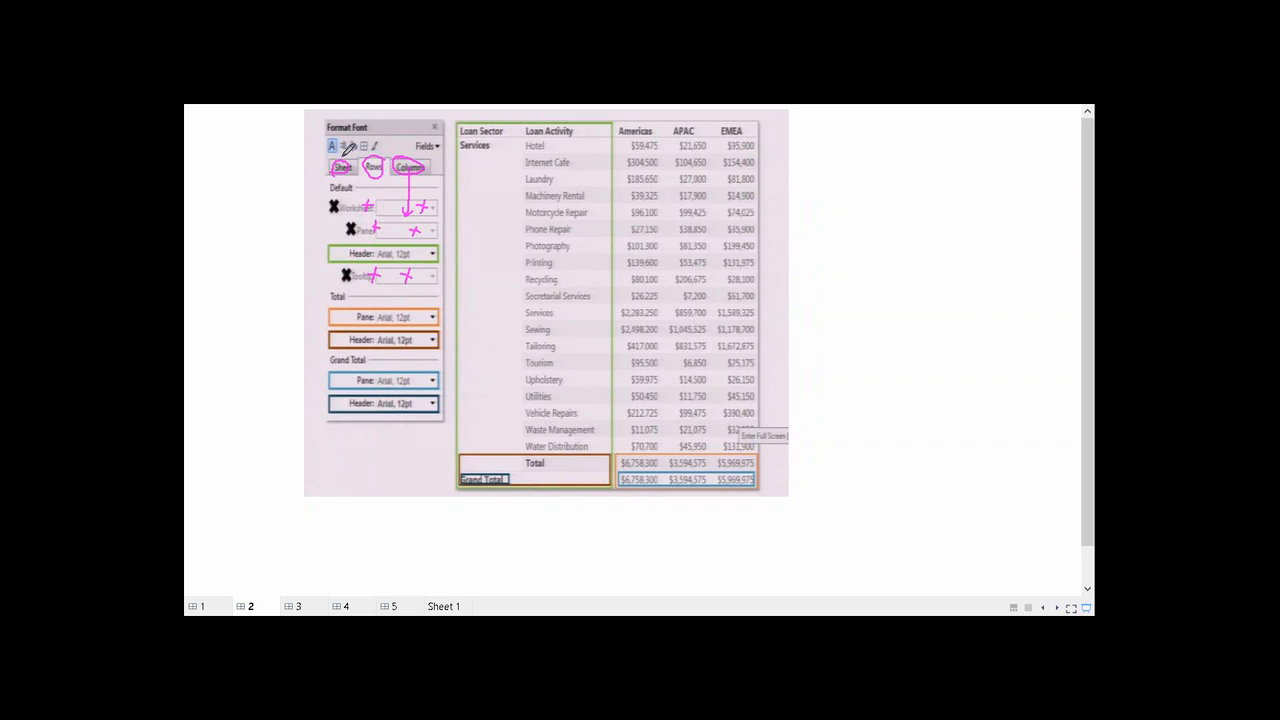
pyautogui.press('Escape')
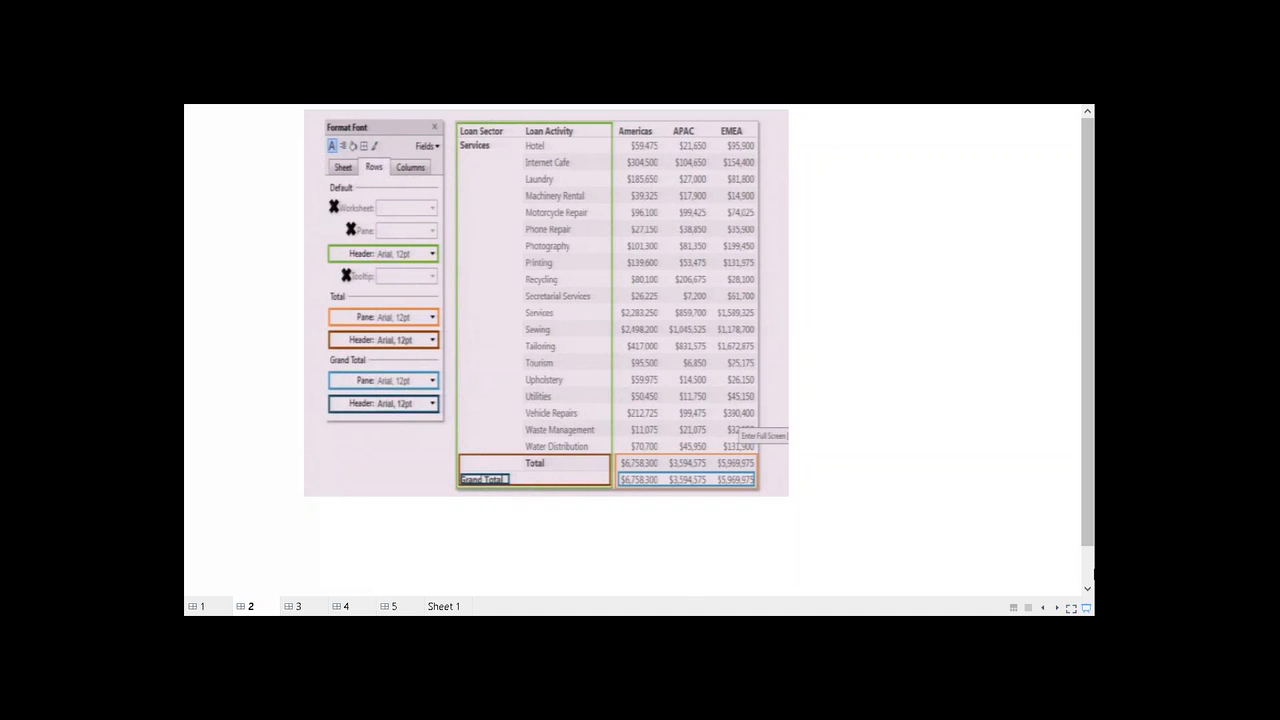
# Step: Leave presentation mode and switch back to the Book2 workbook with the continent table
pyautogui.click(1086, 607)
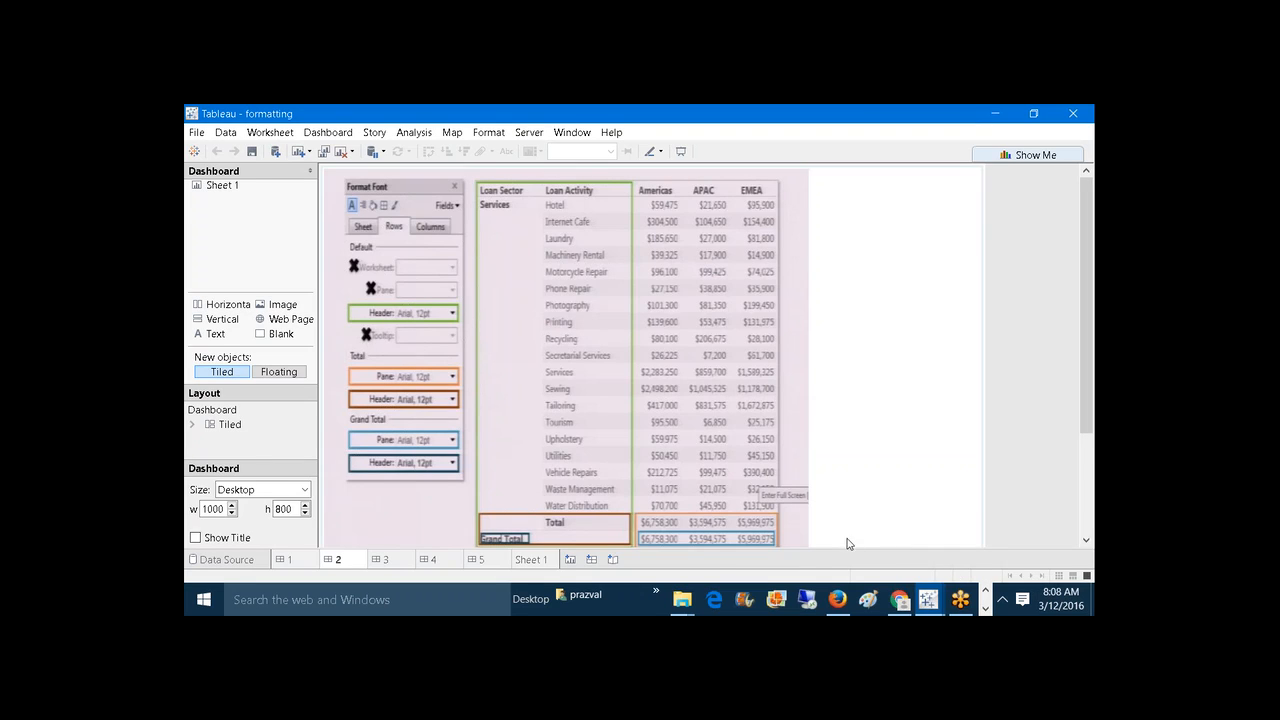
pyautogui.click(928, 599)
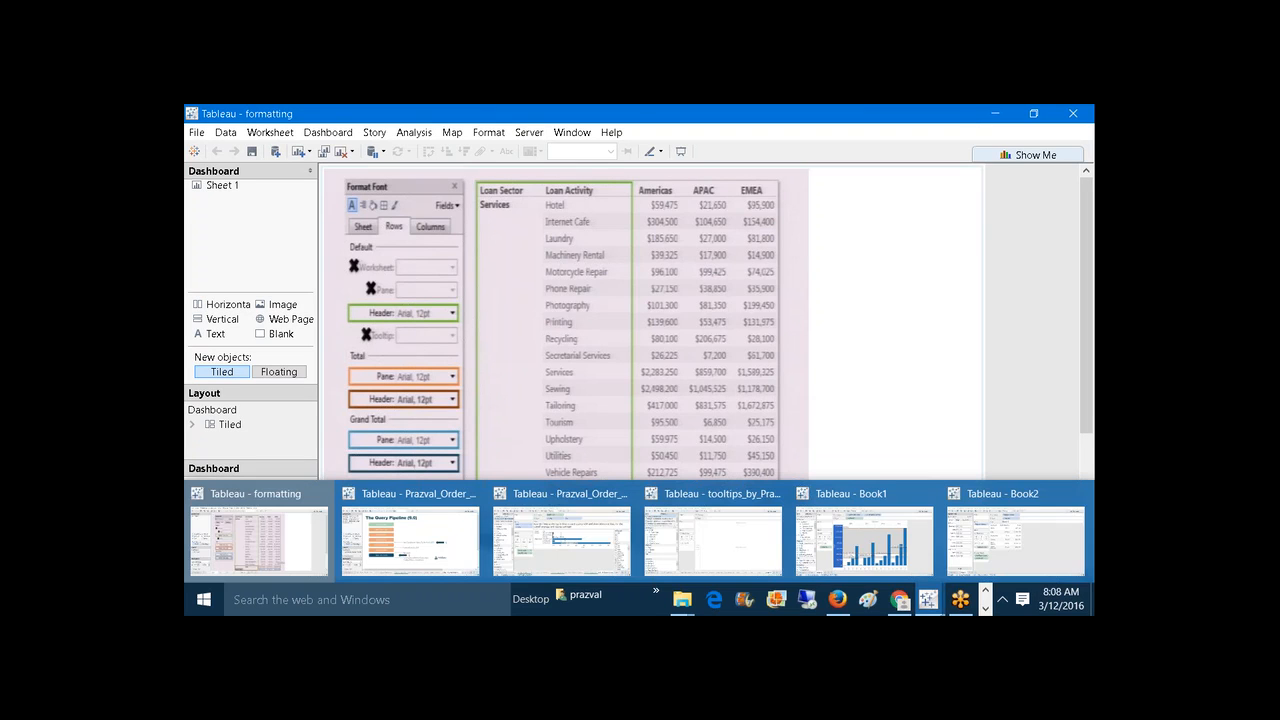
pyautogui.click(993, 549)
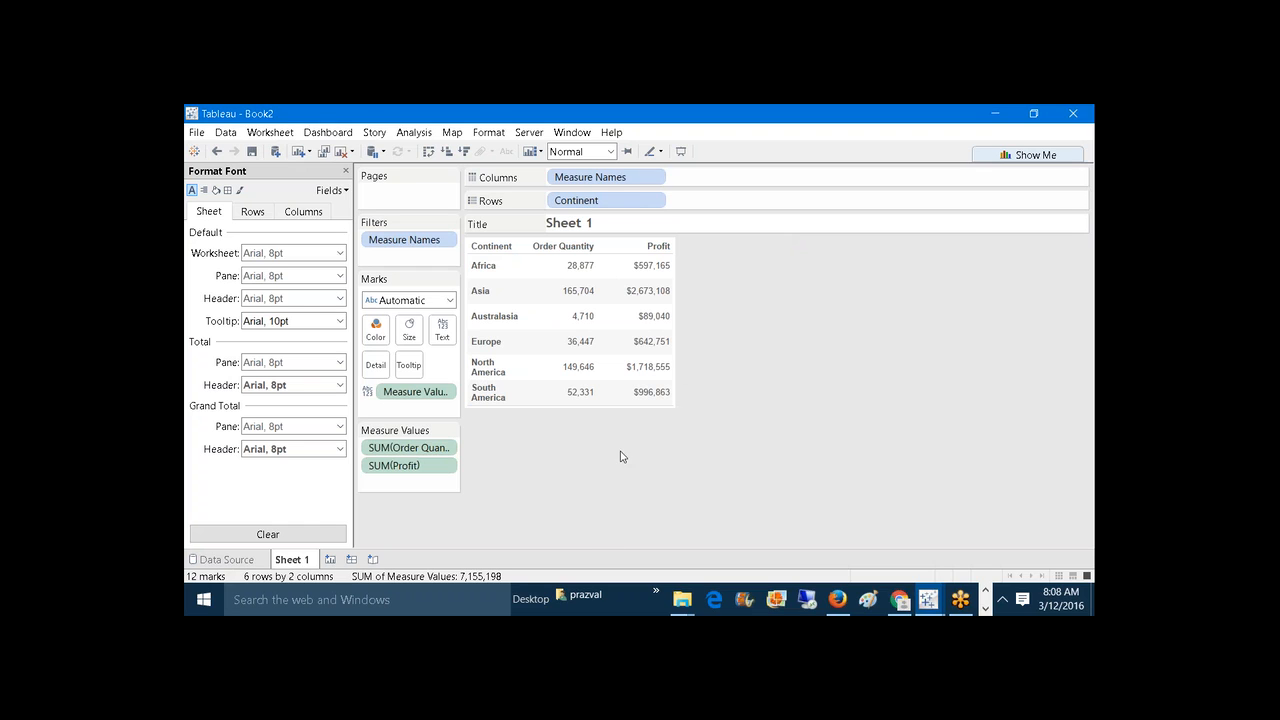
# Step: Set the sheet's default worksheet font size to 14 and widen the Order Quantity and Profit columns to fit their values
pyautogui.click(340, 253)
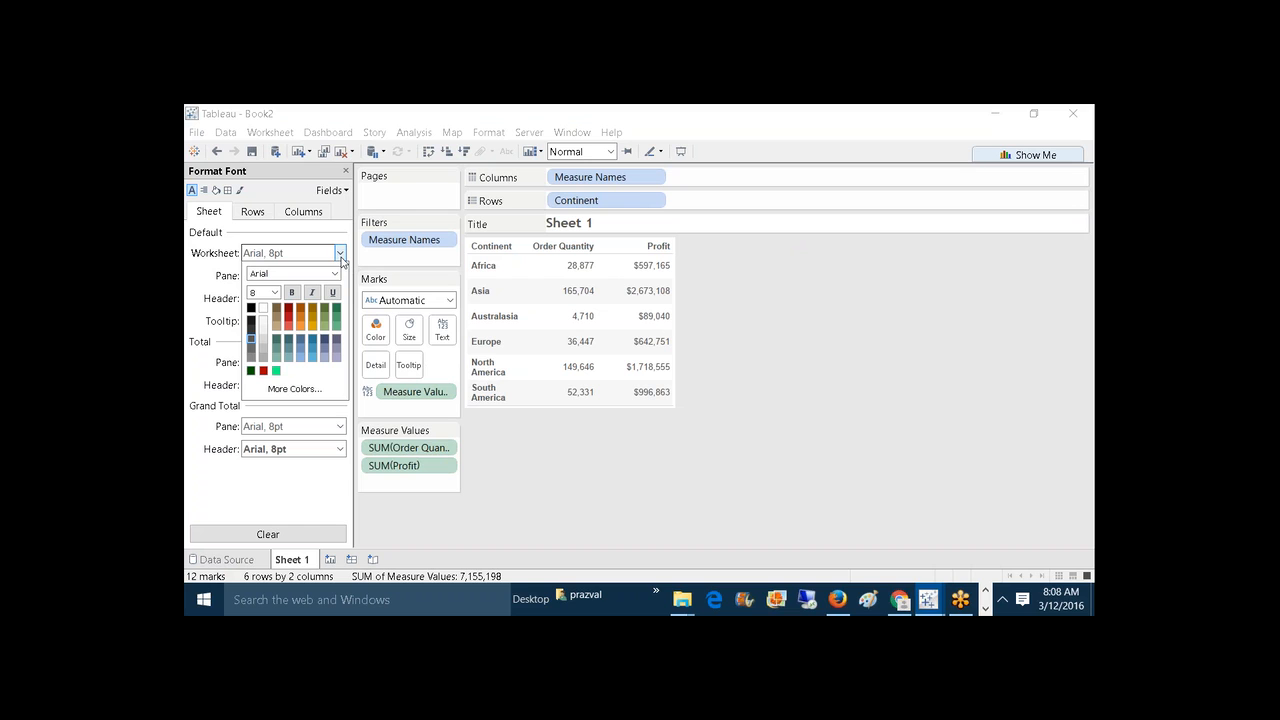
pyautogui.click(274, 292)
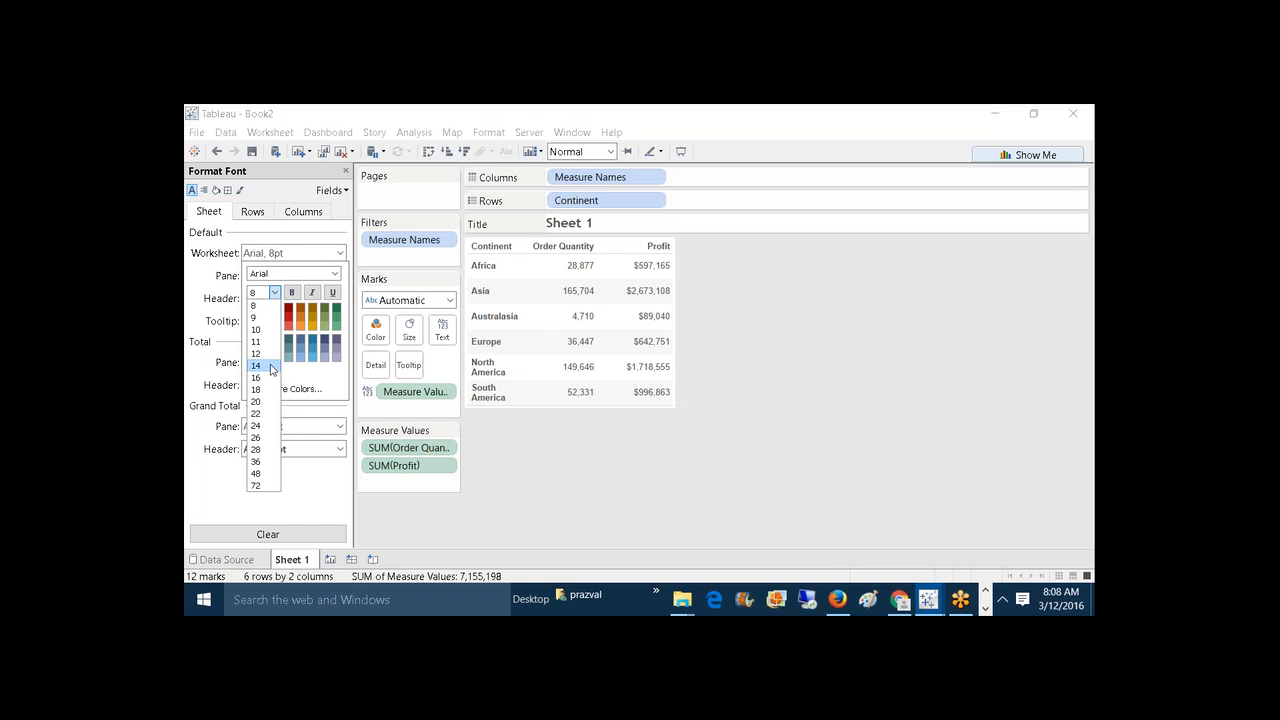
pyautogui.click(270, 367)
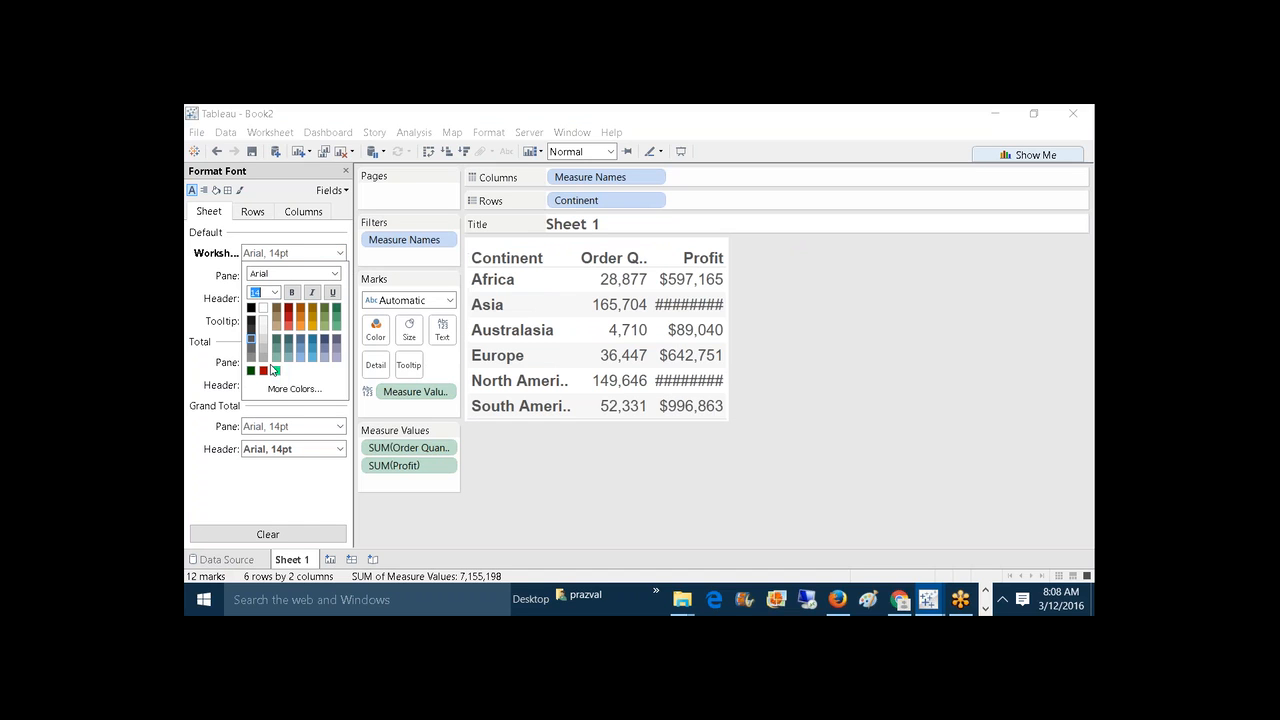
pyautogui.click(720, 416)
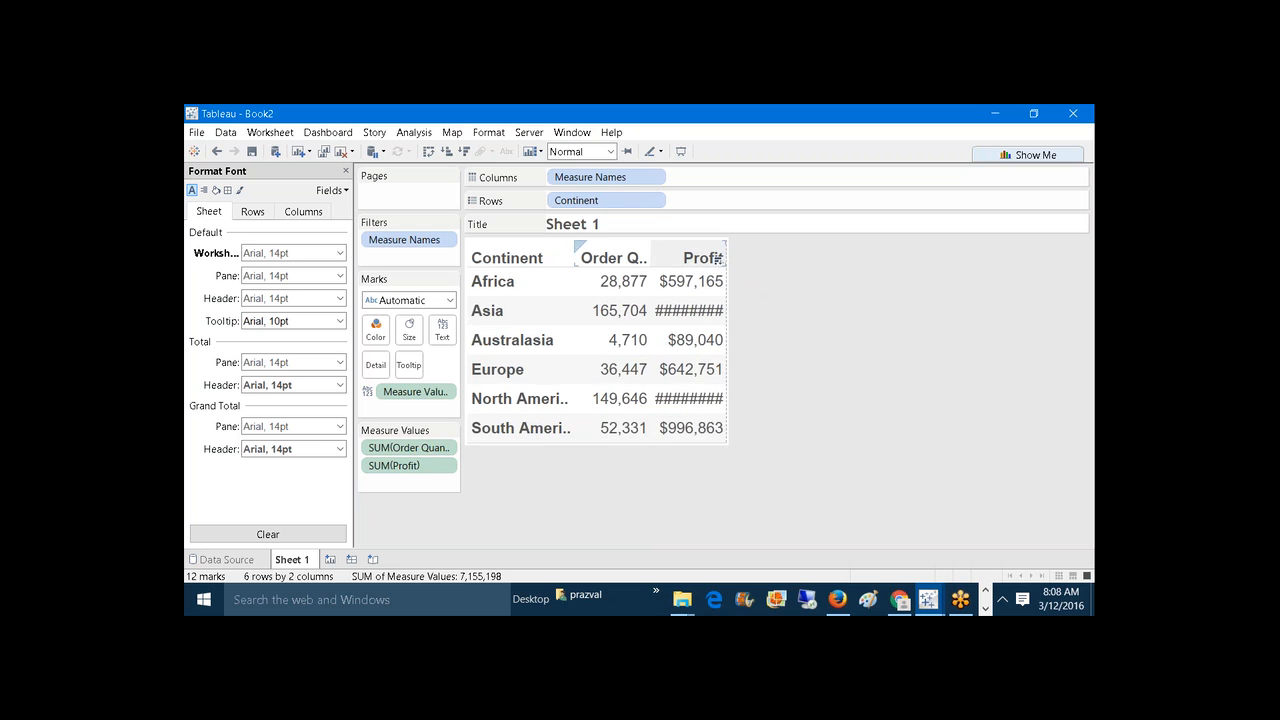
pyautogui.moveTo(717, 258); pyautogui.dragTo(790, 257)
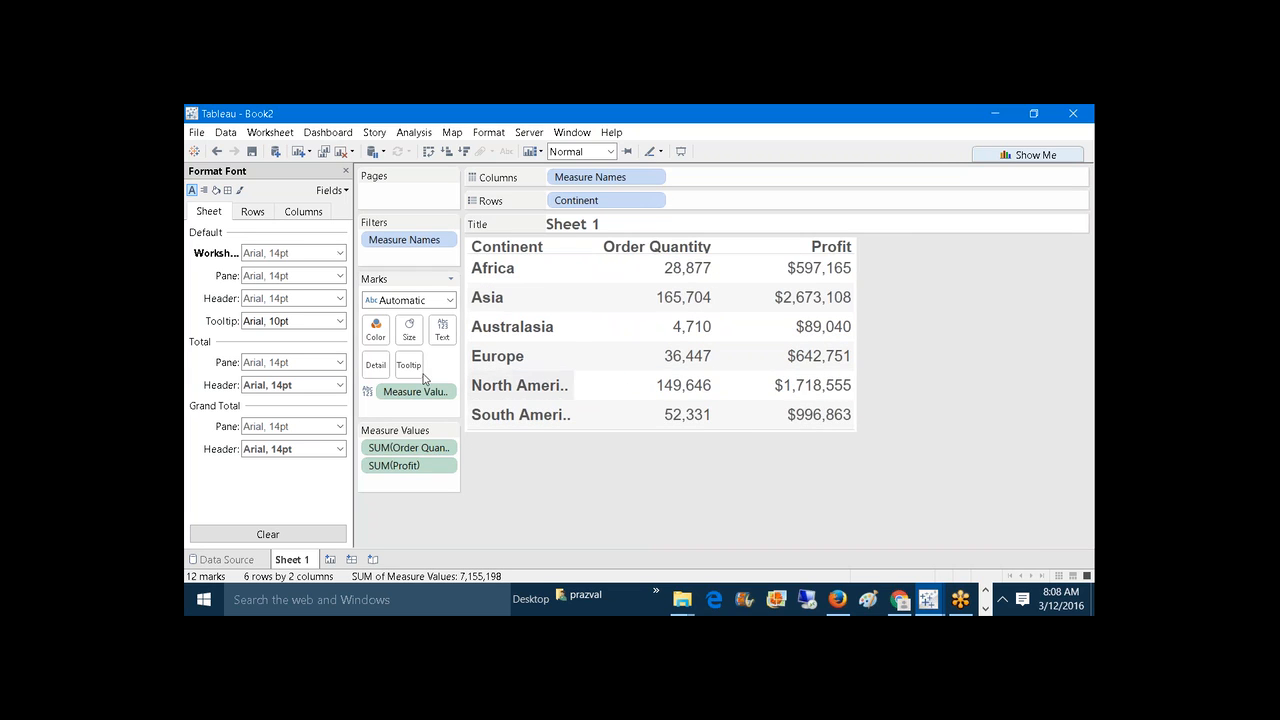
# Step: Change the sheet's default worksheet font to Gill Sans MT
pyautogui.click(340, 254)
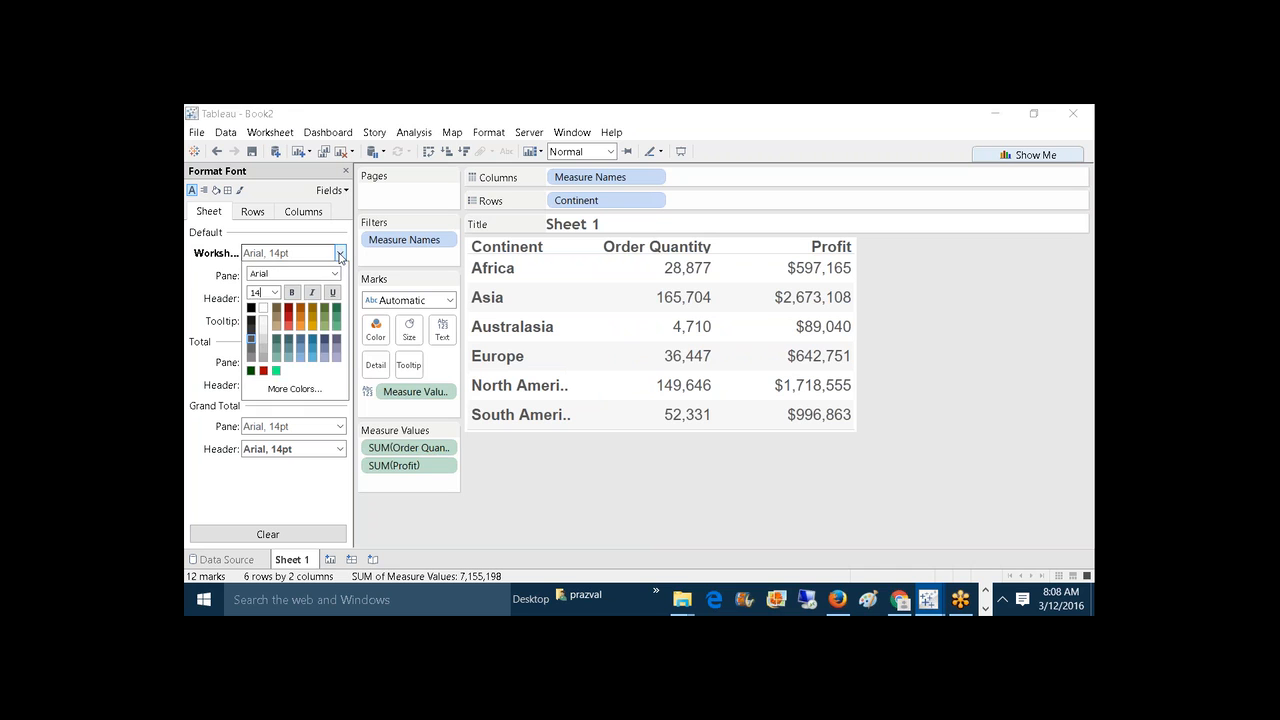
pyautogui.click(334, 273)
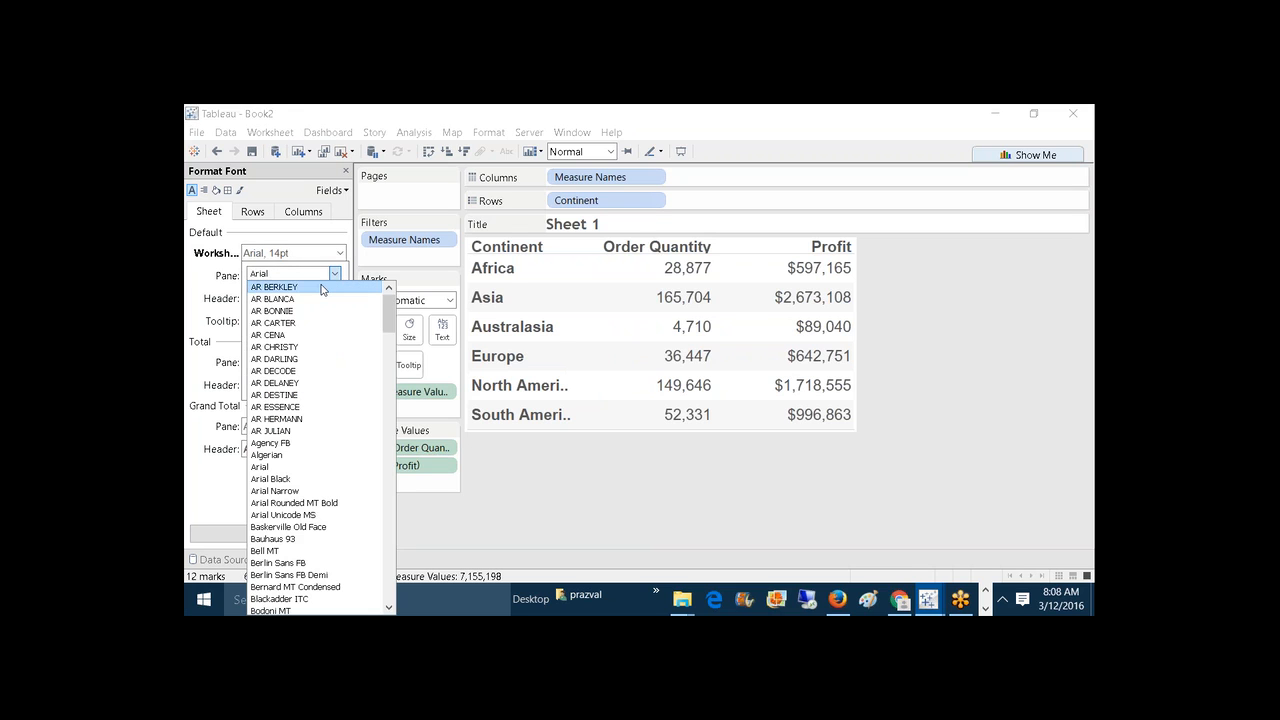
pyautogui.write('gil')
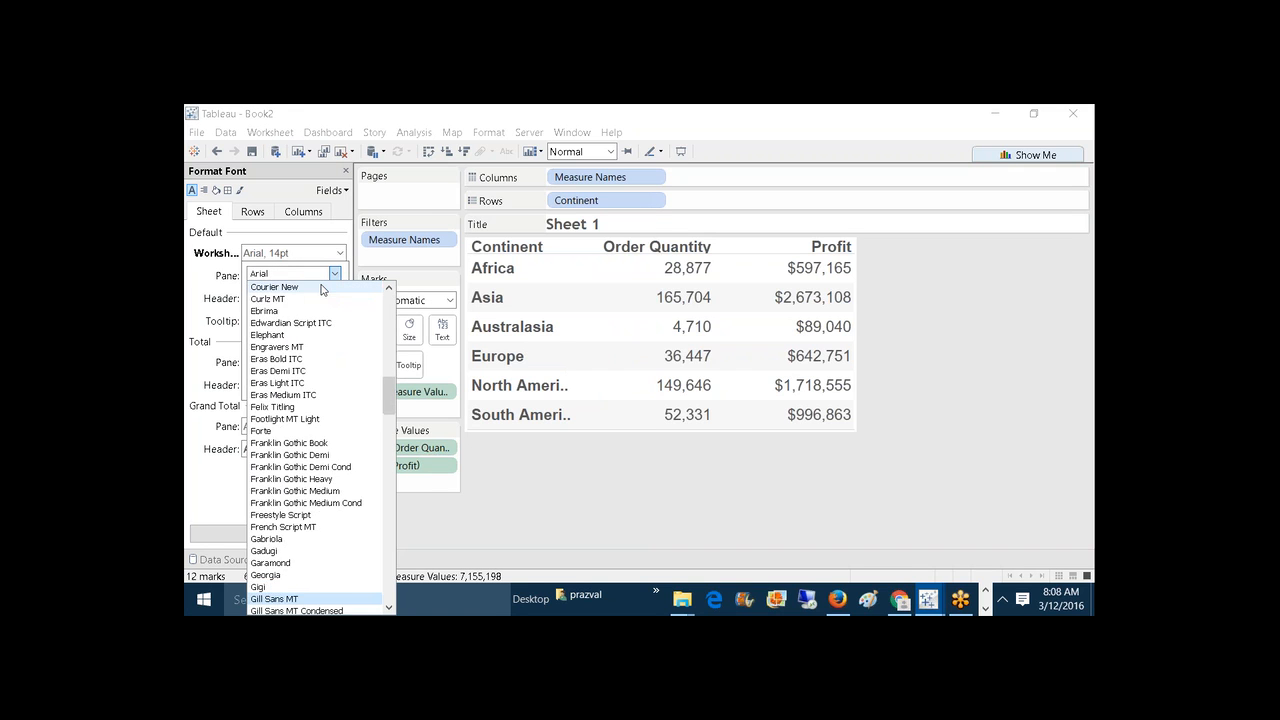
pyautogui.click(310, 273)
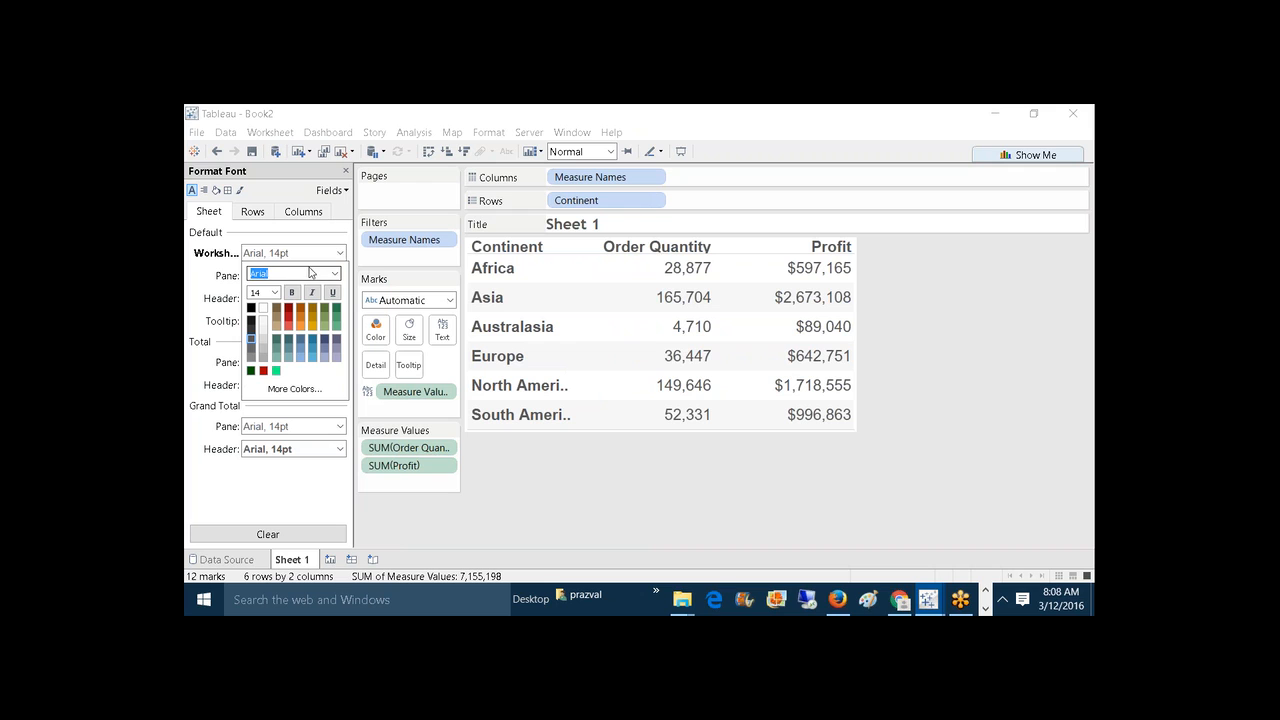
pyautogui.write('gill Sans MT')
pyautogui.press('Return')
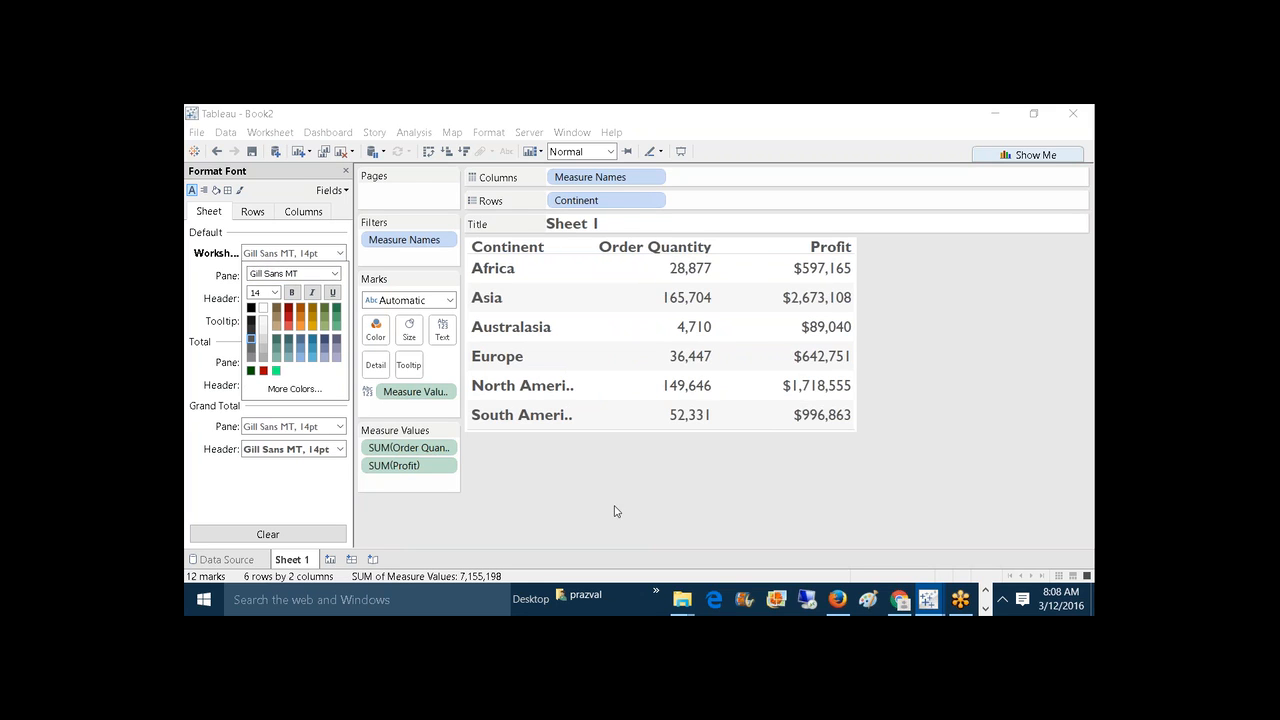
pyautogui.click(615, 510)
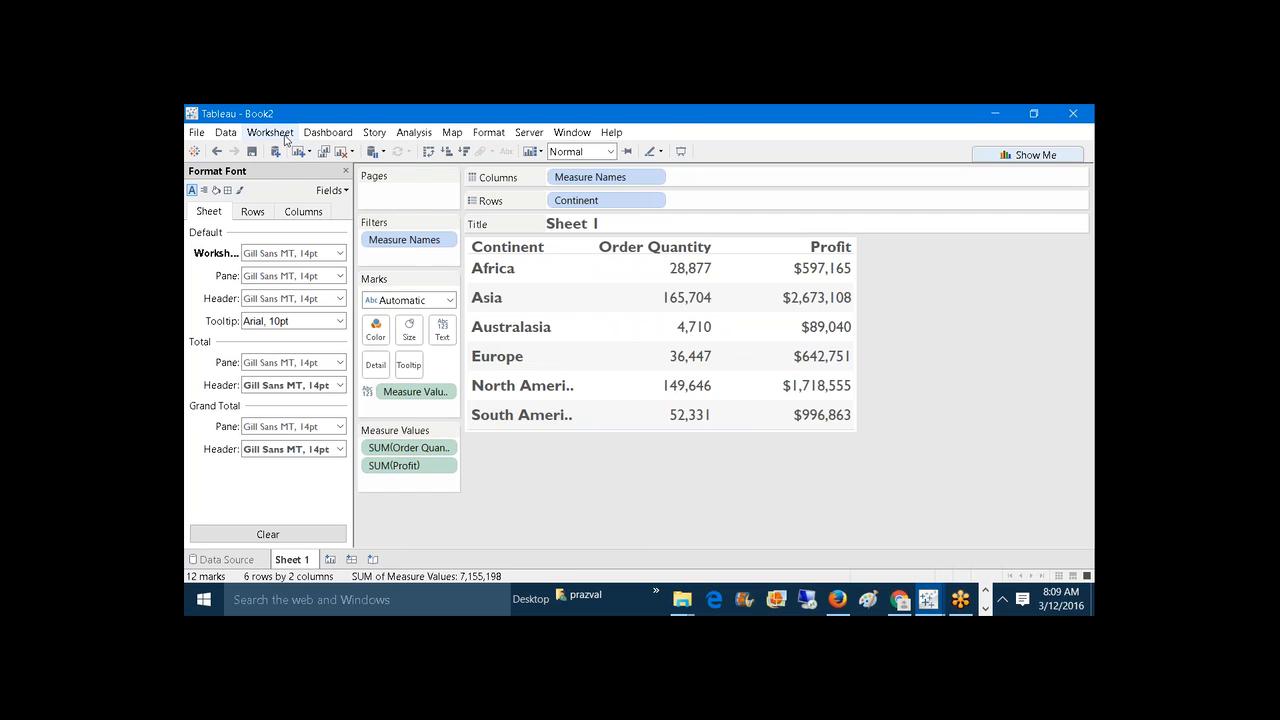
# Step: Add column grand totals to the continent table for Order Quantity and Profit
pyautogui.click(285, 140)
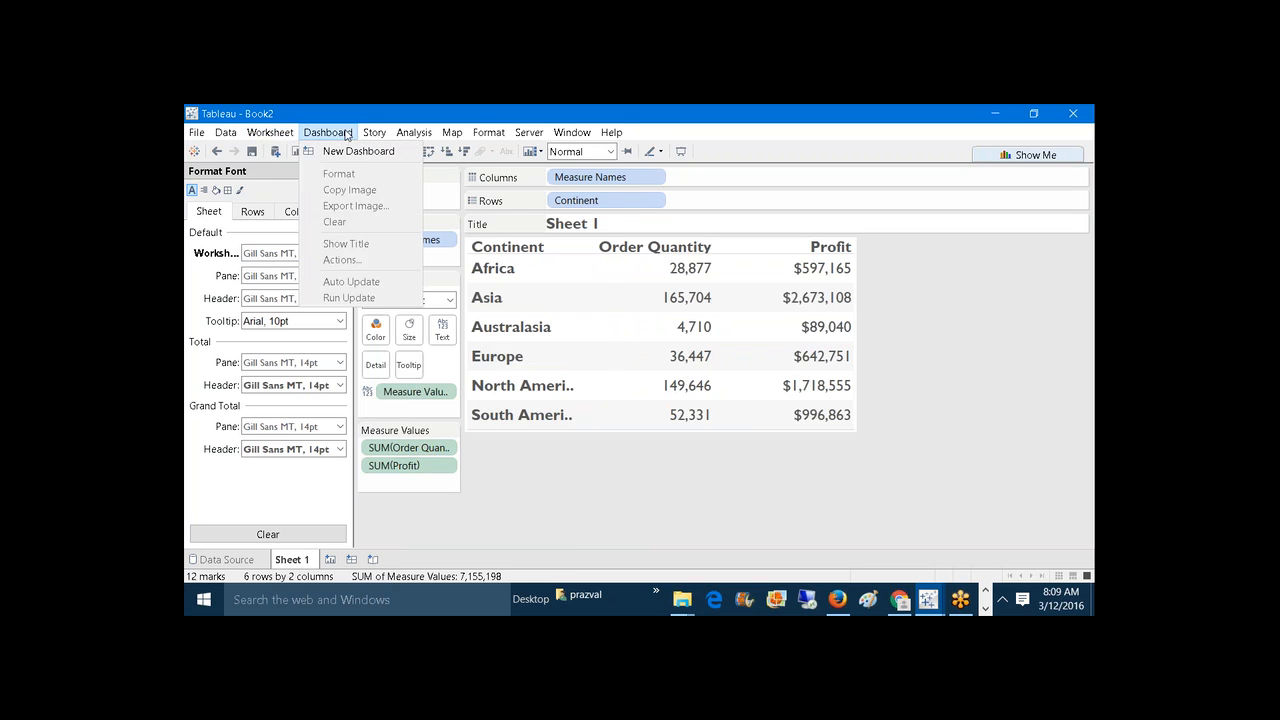
pyautogui.moveTo(418, 138)
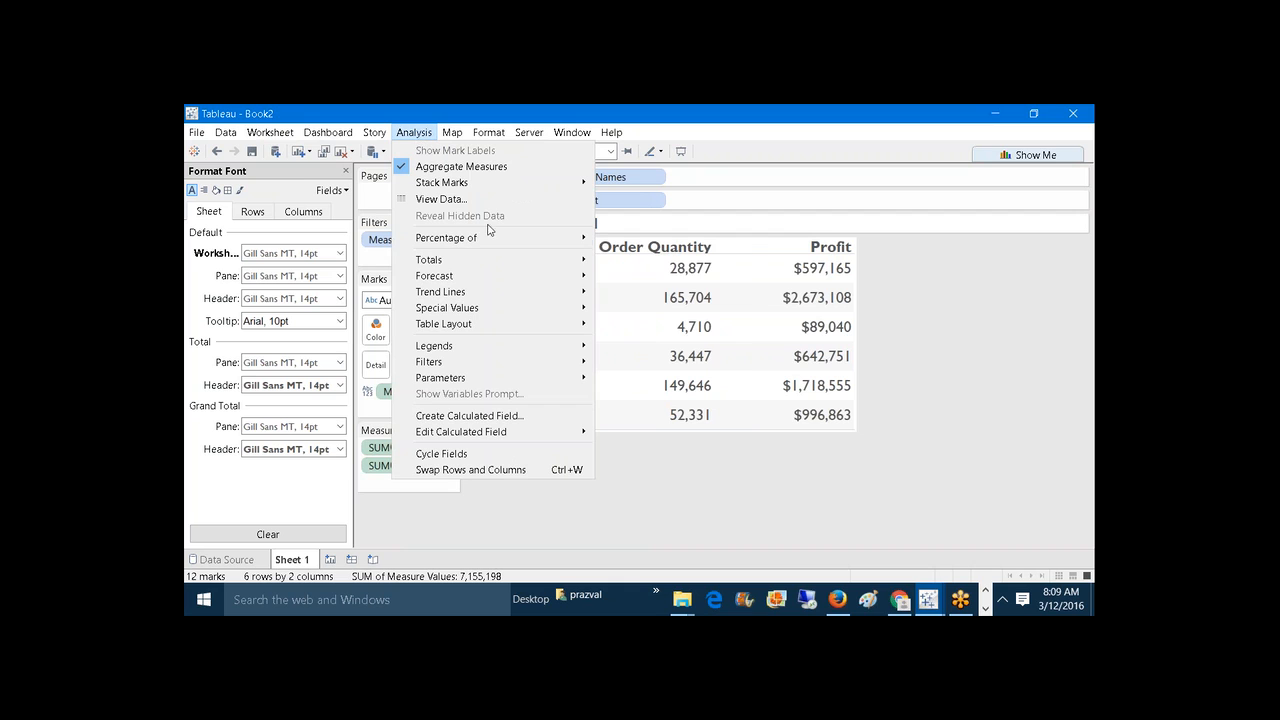
pyautogui.moveTo(495, 260)
pyautogui.click(632, 279)
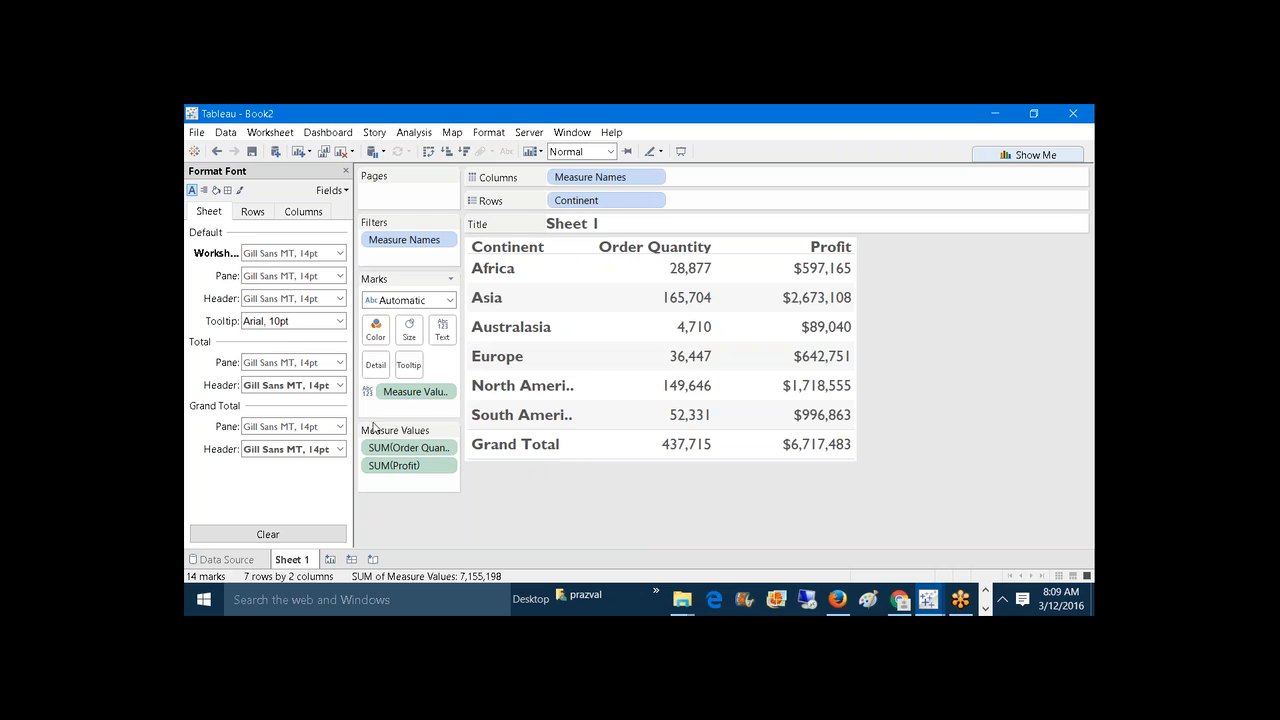
# Step: Color the grand total header font dark red and make the grand total pane font bold dark gold
pyautogui.click(338, 450)
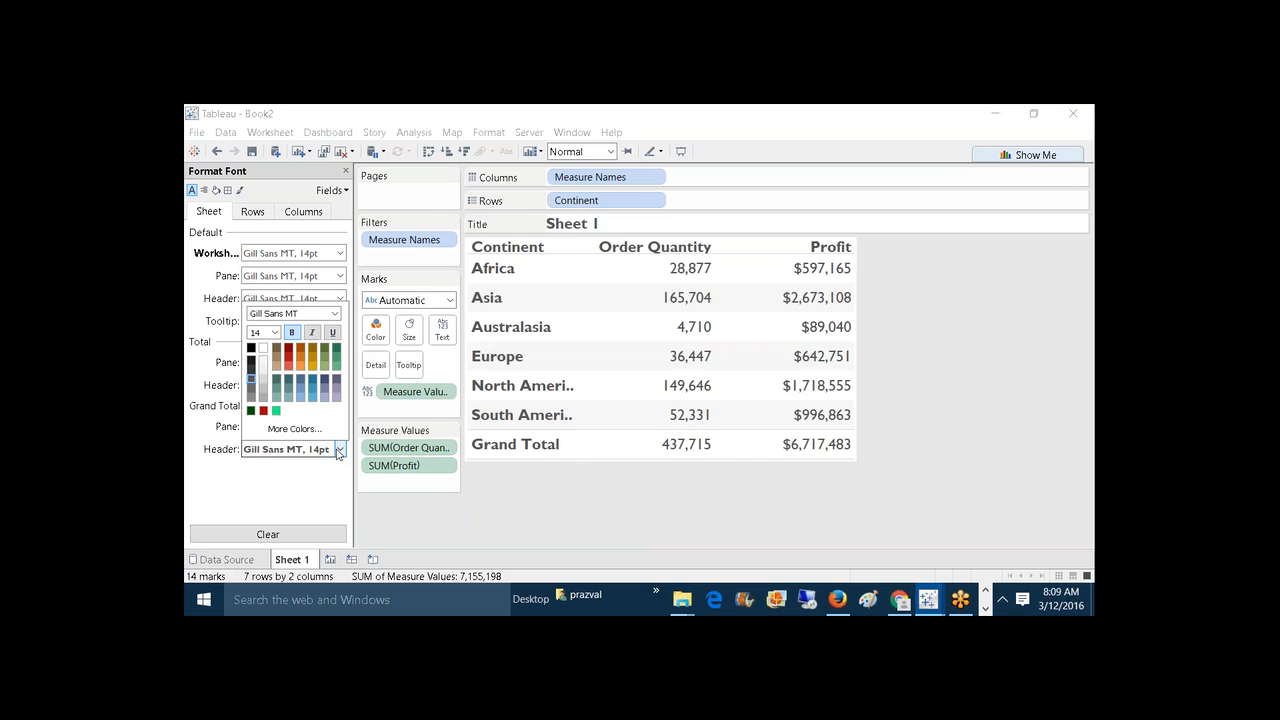
pyautogui.click(288, 350)
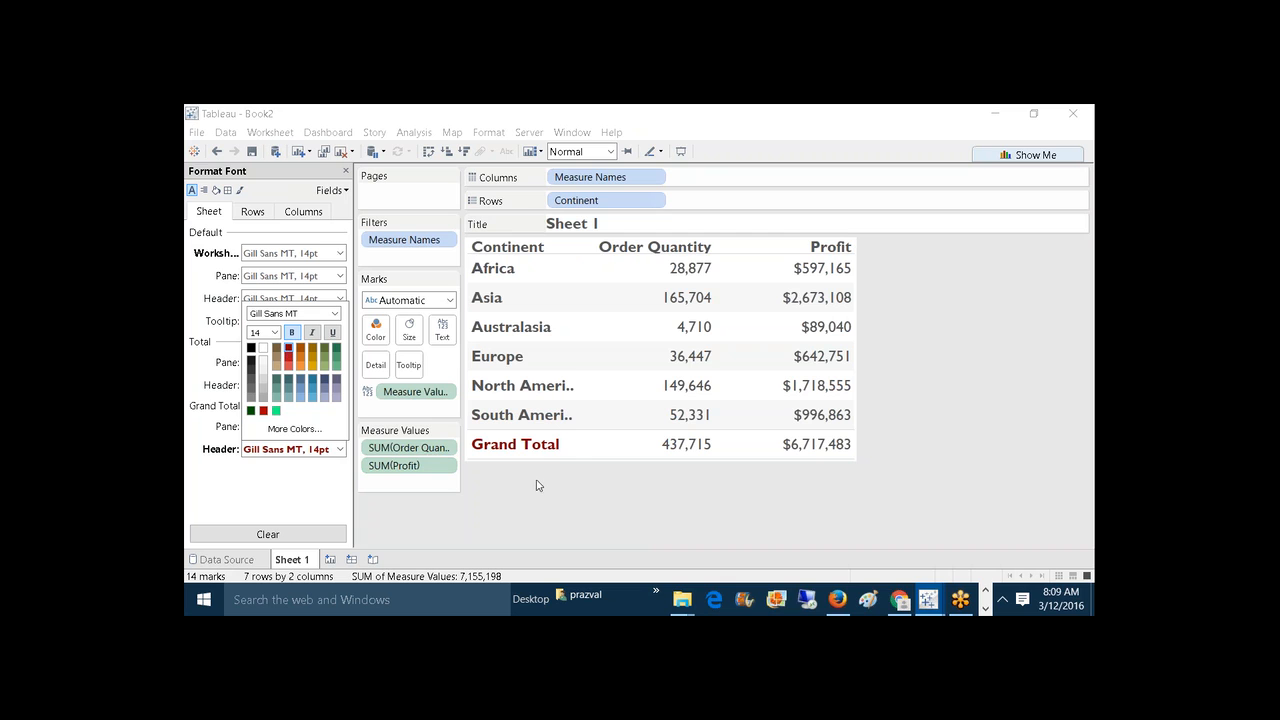
pyautogui.click(564, 534)
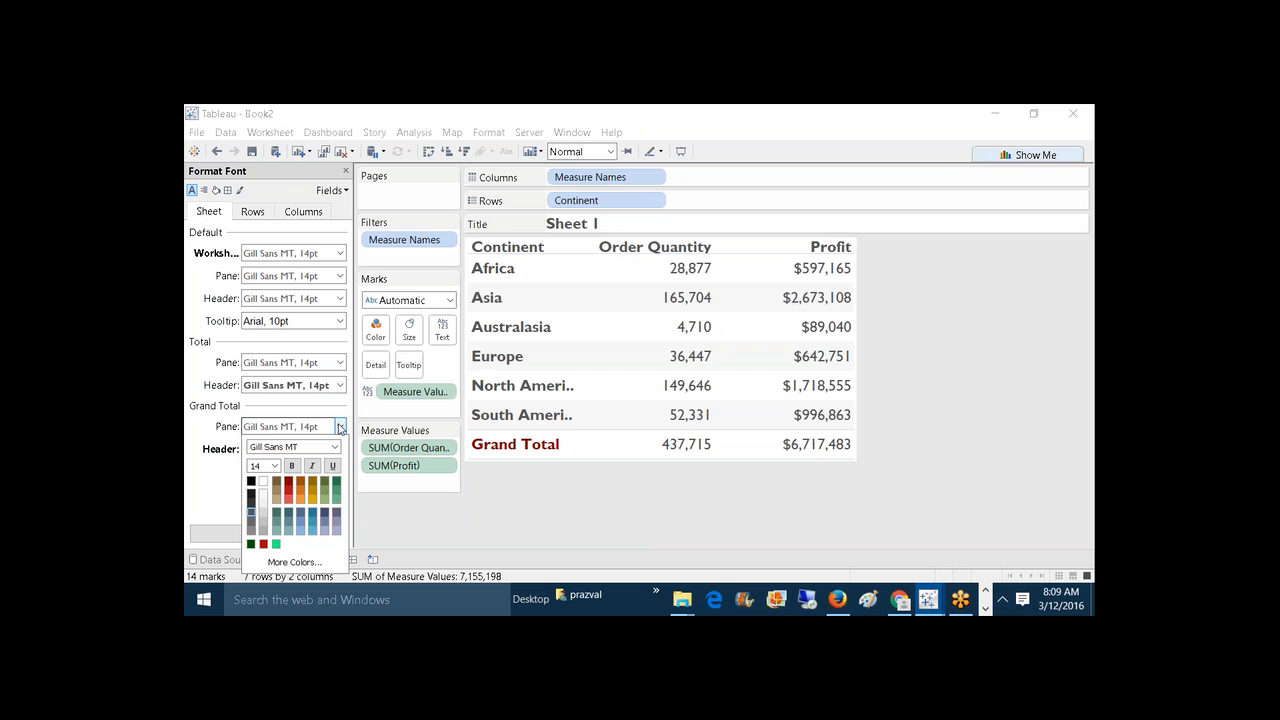
pyautogui.click(311, 486)
pyautogui.click(292, 466)
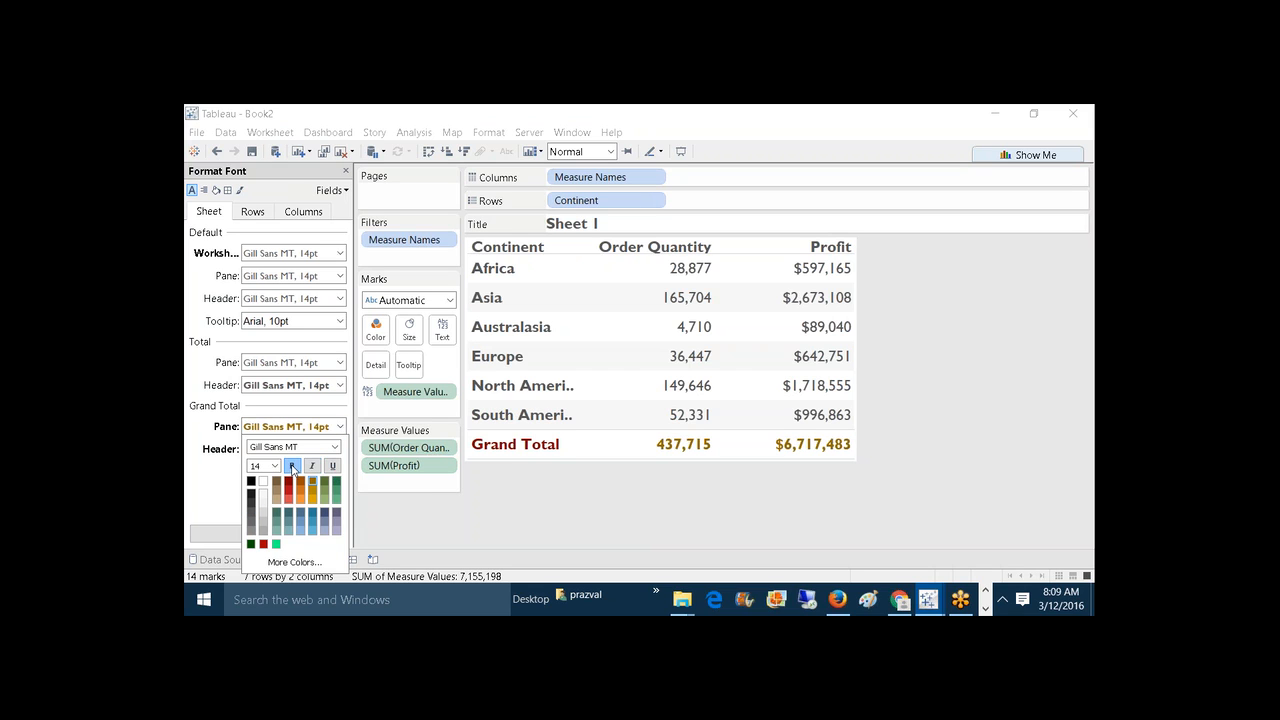
# Step: Set the sheet's default pane alignment to Right horizontally, after trying Center and Left
pyautogui.click(570, 513)
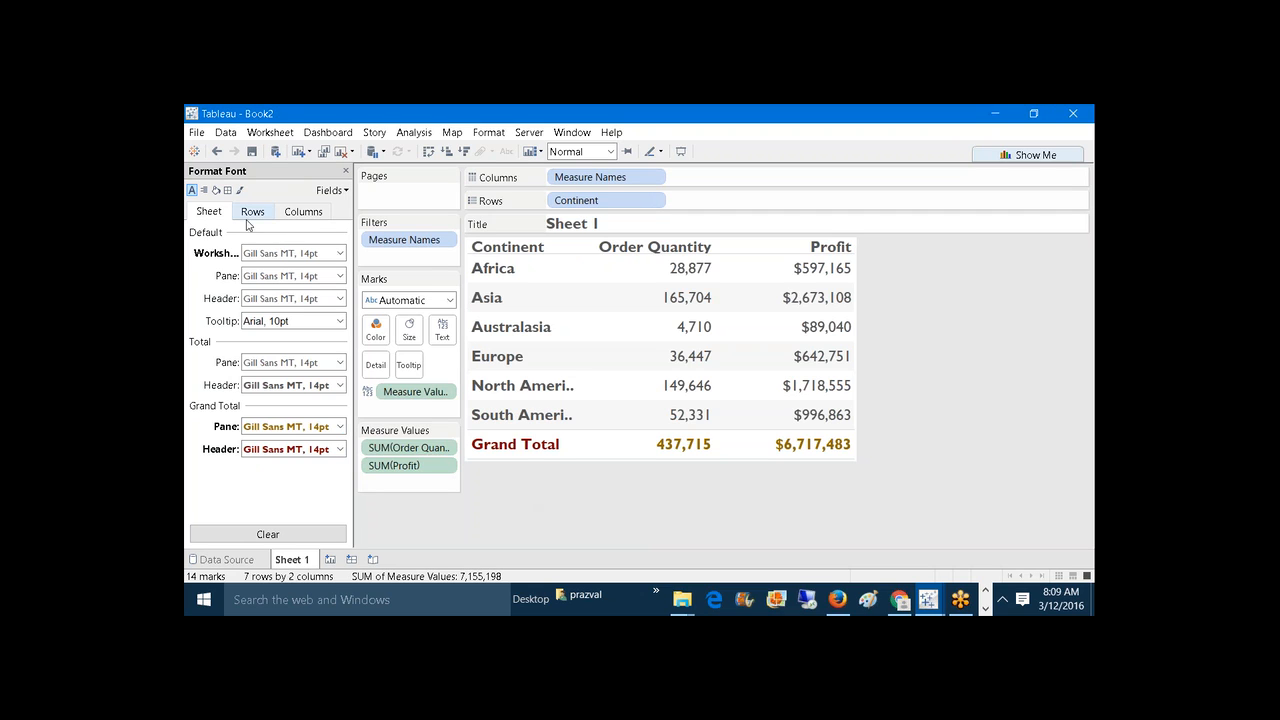
pyautogui.click(204, 191)
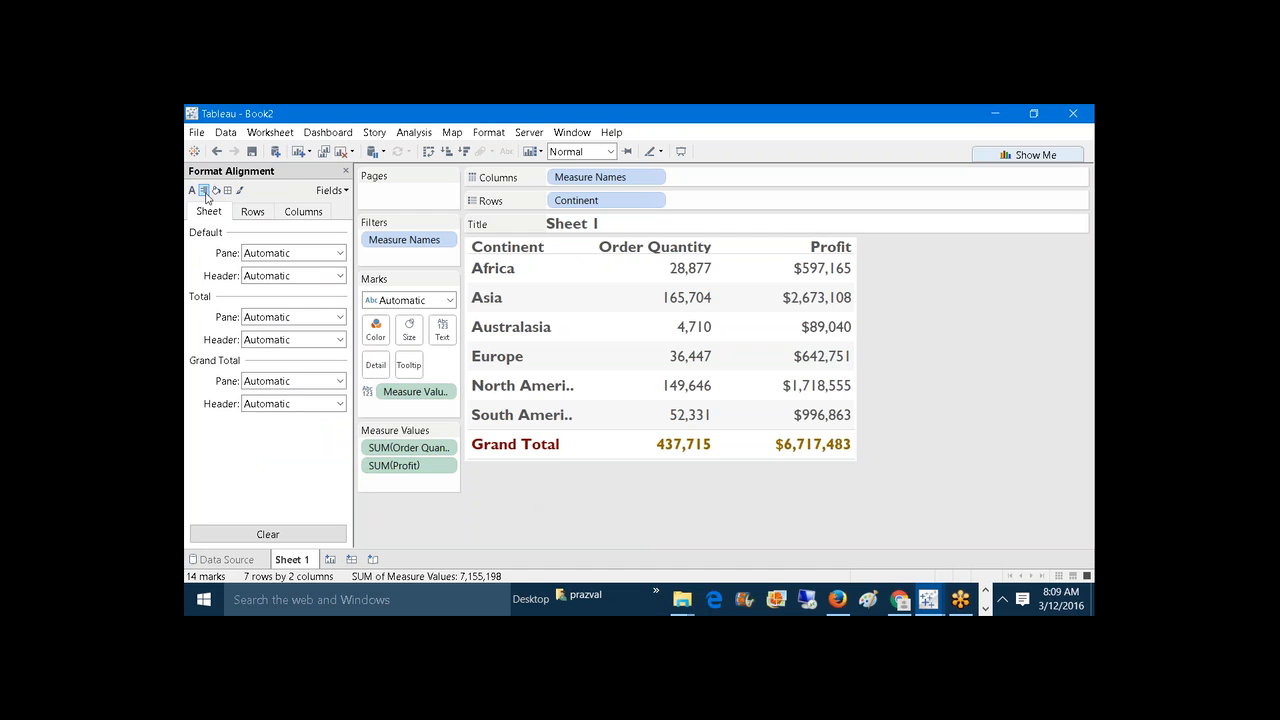
pyautogui.click(338, 255)
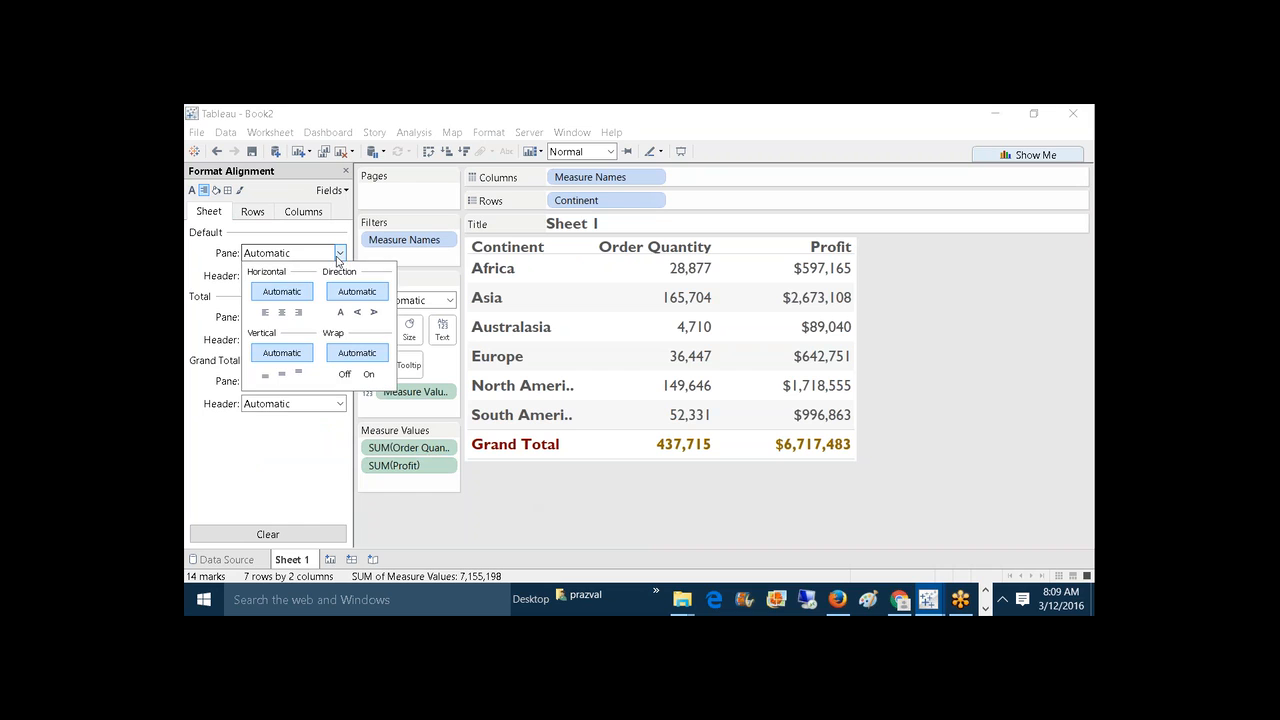
pyautogui.click(283, 314)
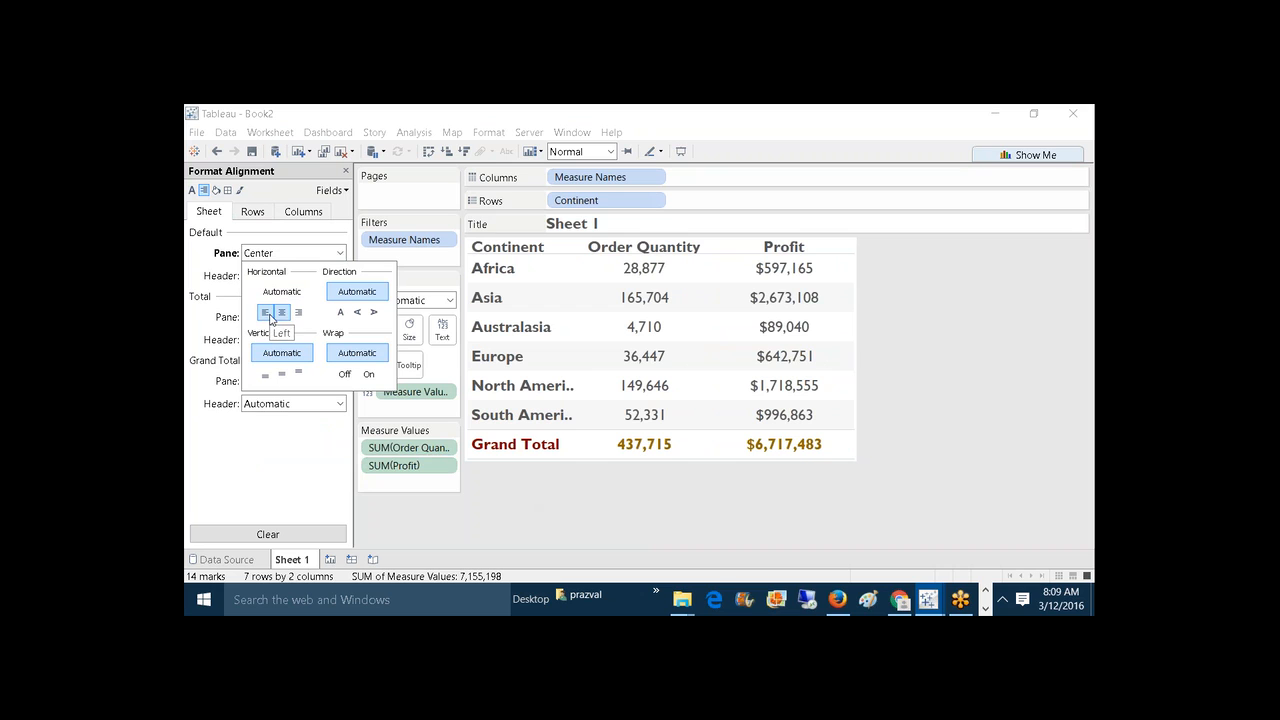
pyautogui.click(266, 313)
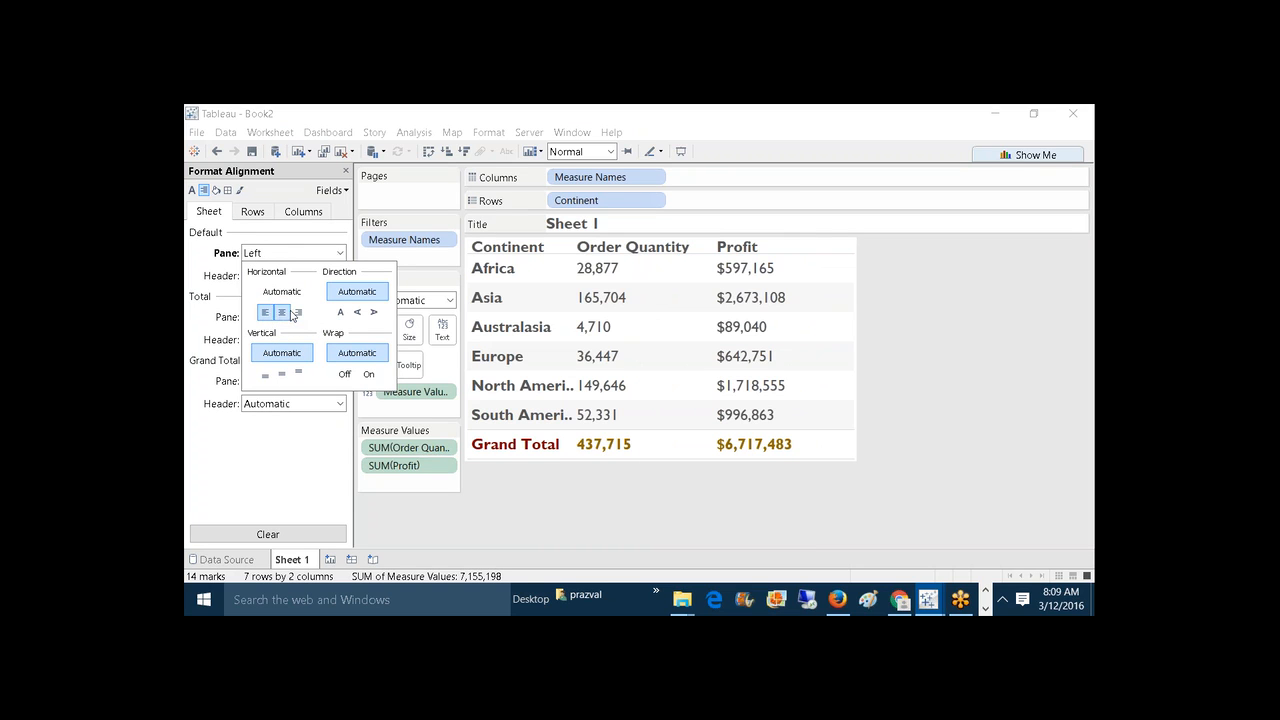
pyautogui.click(298, 313)
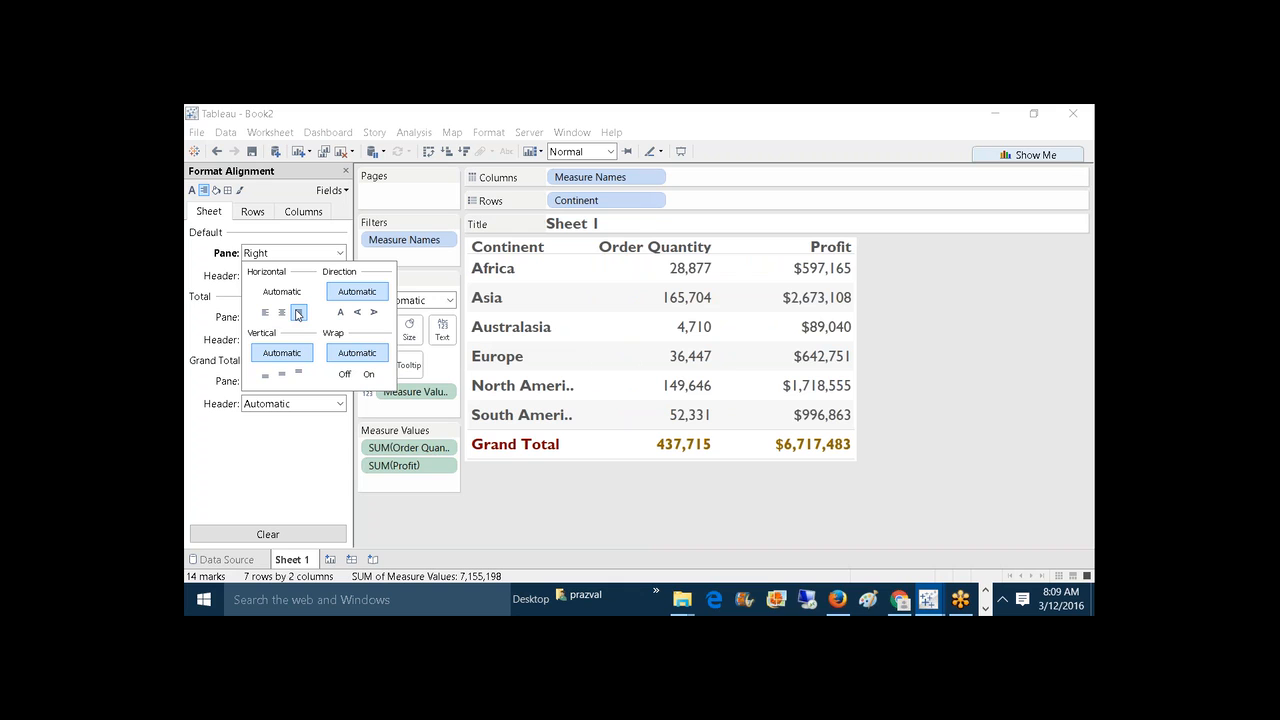
pyautogui.click(217, 313)
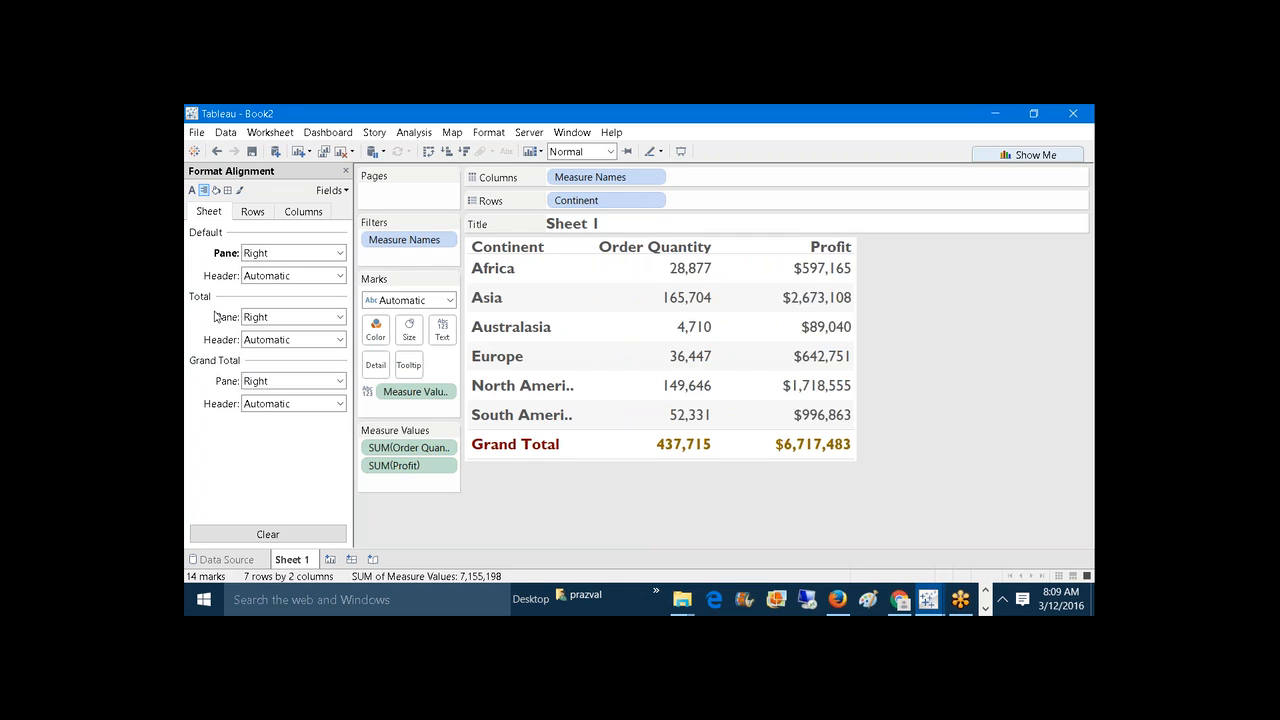
# Step: Set the sheet's default header alignment to Center horizontally, after trying Right and Left
pyautogui.click(340, 276)
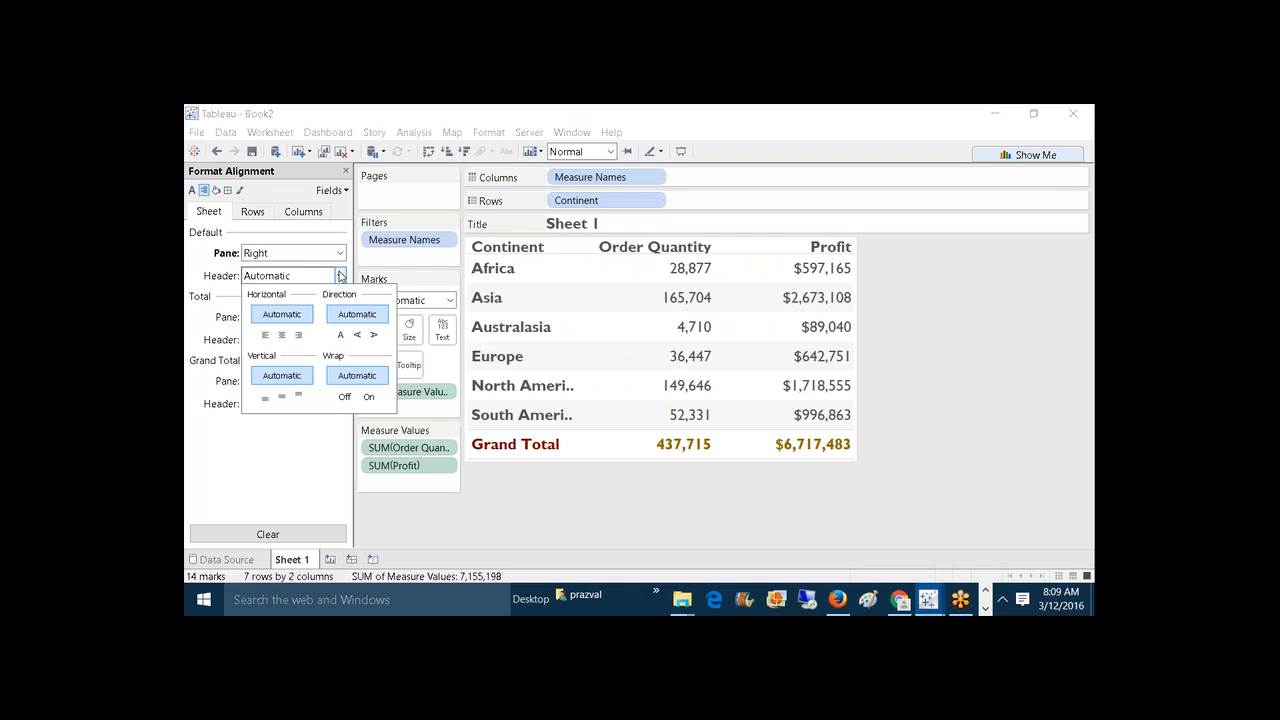
pyautogui.click(281, 336)
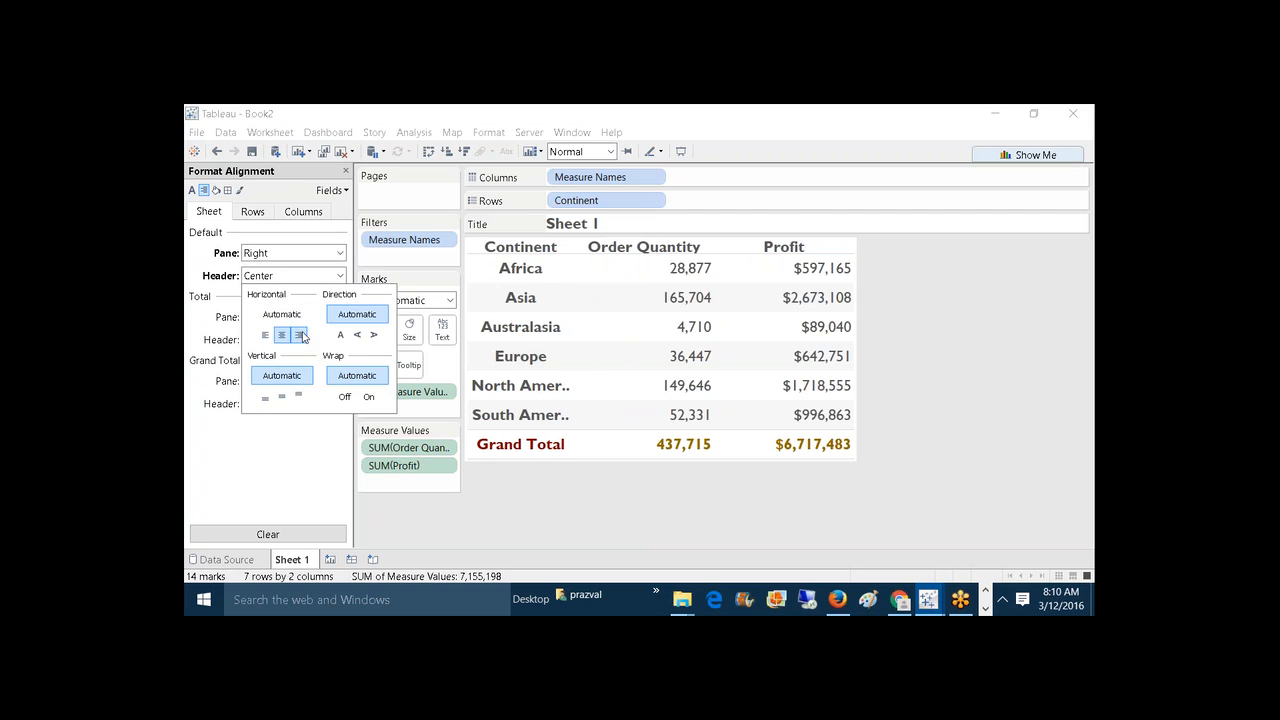
pyautogui.click(299, 335)
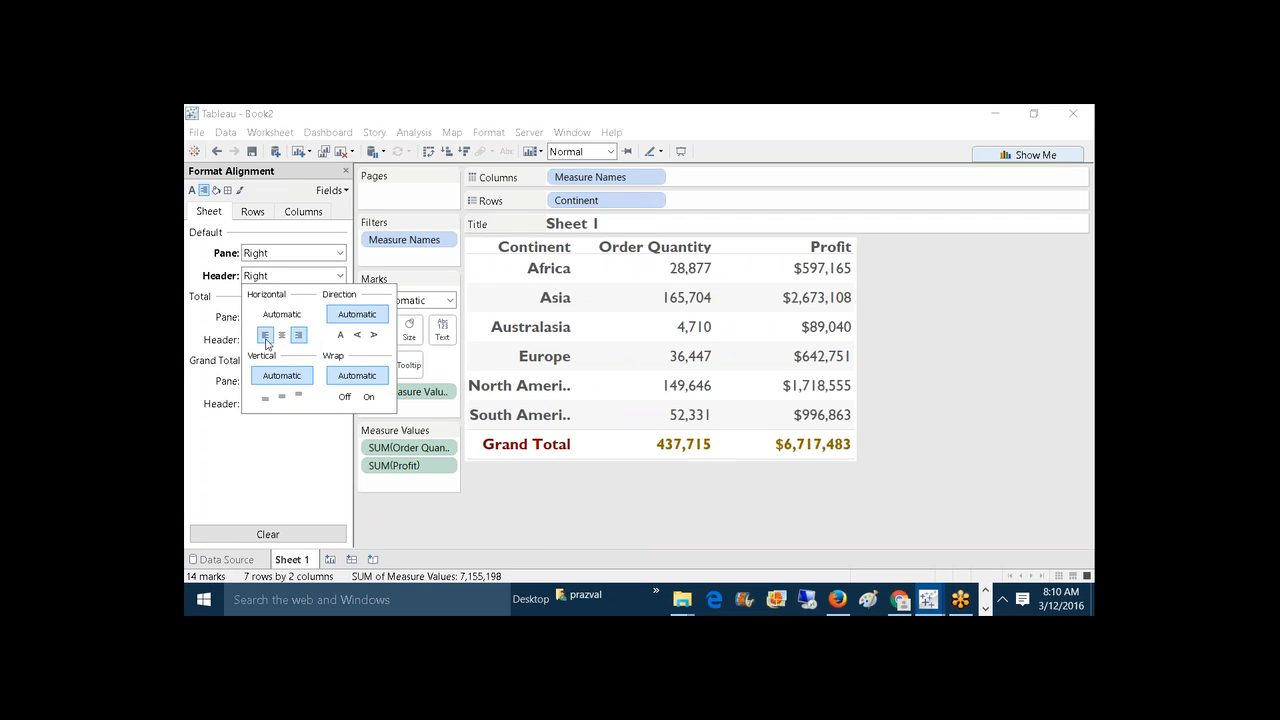
pyautogui.click(266, 340)
pyautogui.click(281, 335)
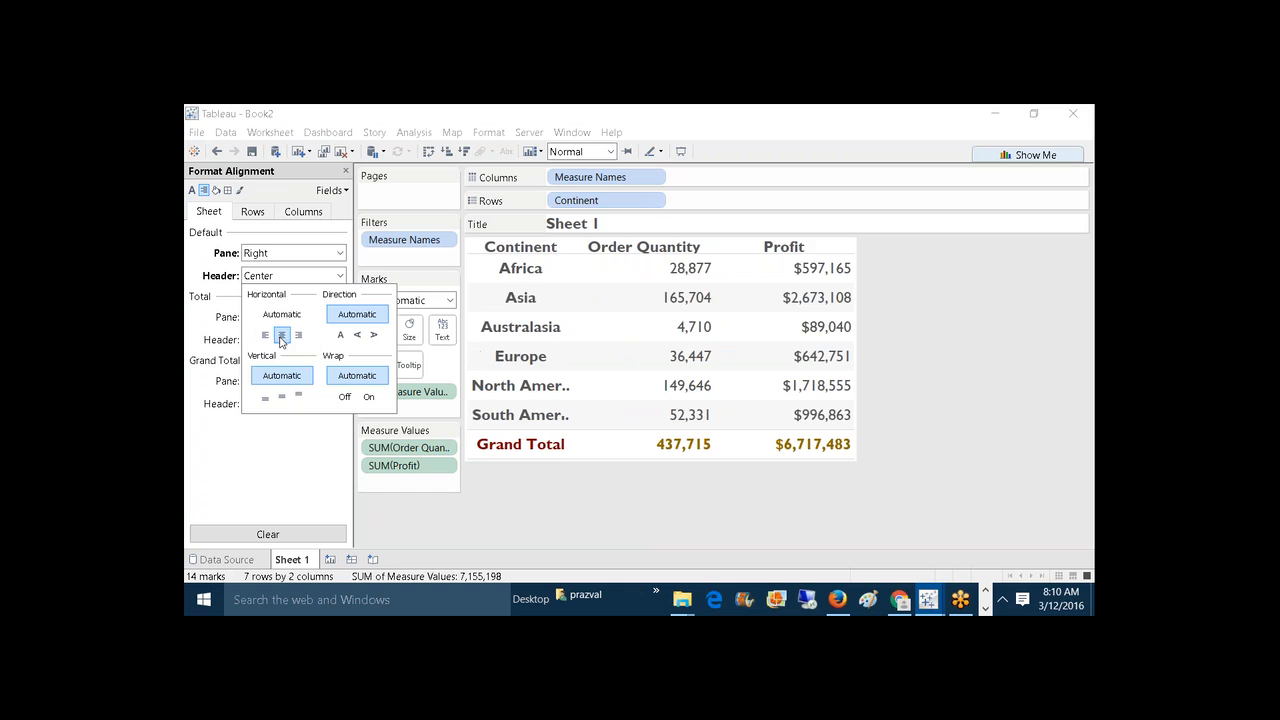
# Step: Try middle, top and bottom vertical alignment for the default headers and restore the vertical alignment to Automatic
pyautogui.click(282, 398)
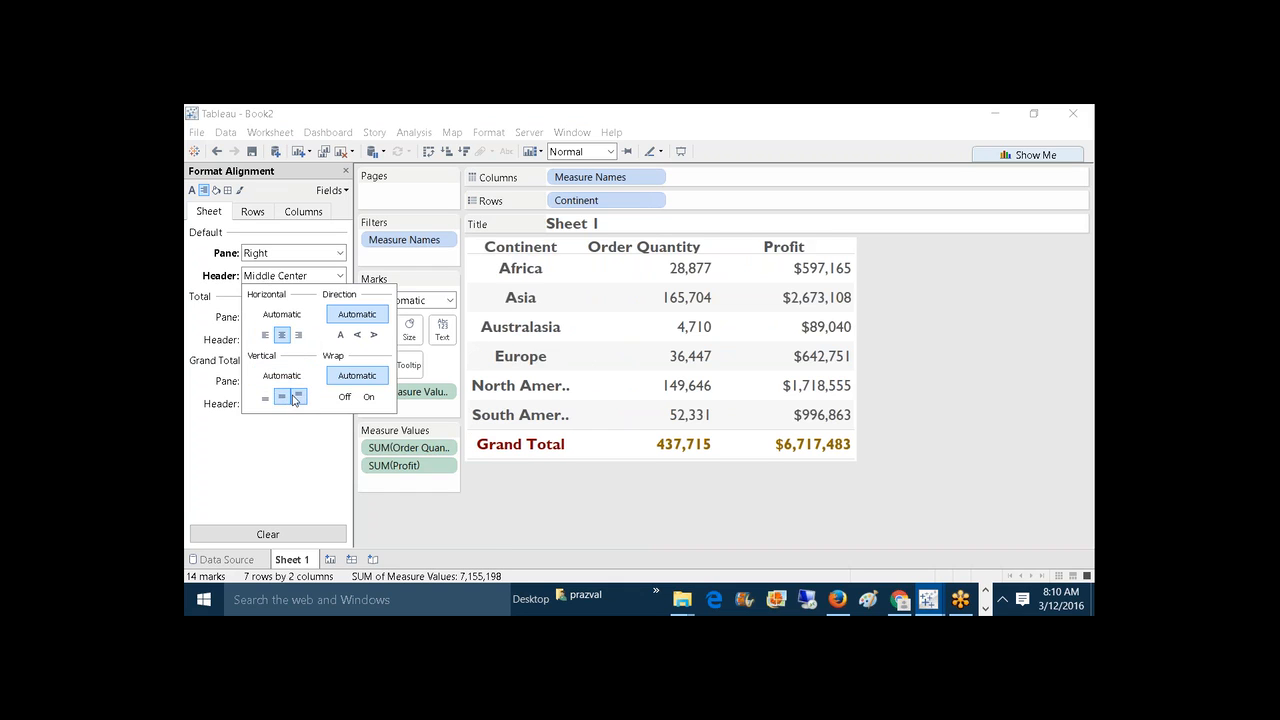
pyautogui.click(298, 397)
pyautogui.click(265, 398)
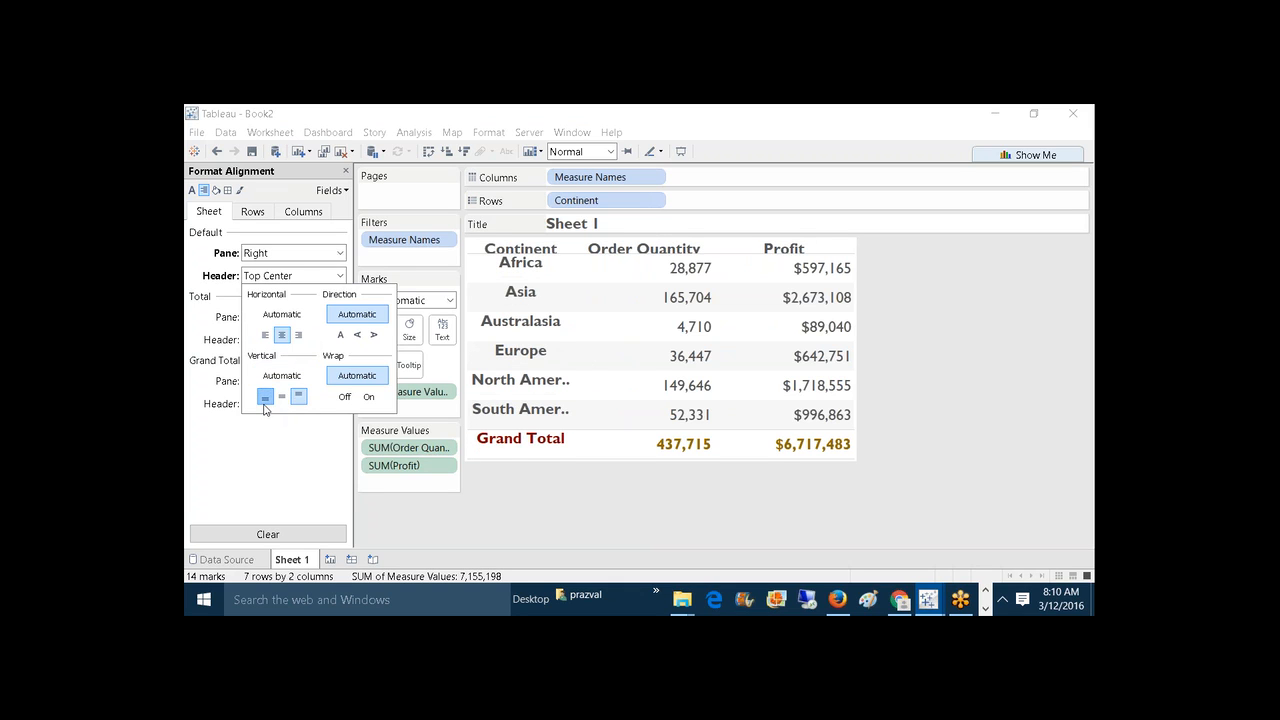
pyautogui.click(282, 397)
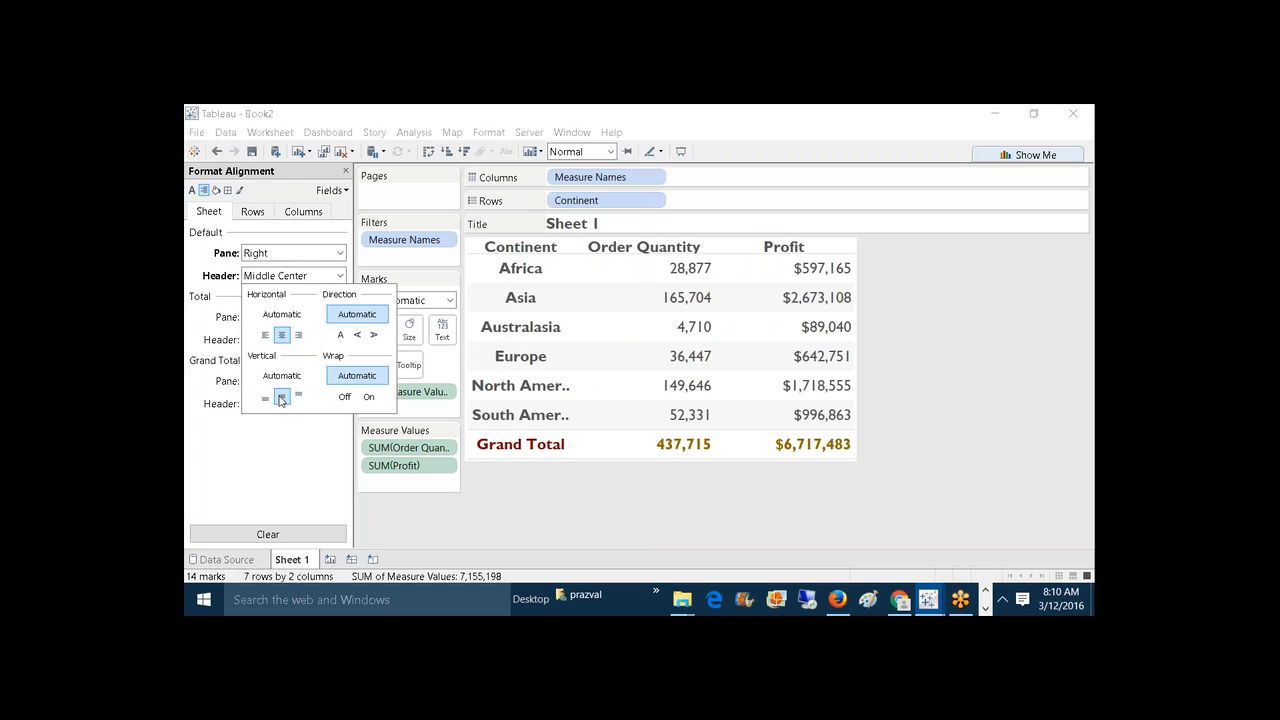
pyautogui.click(294, 381)
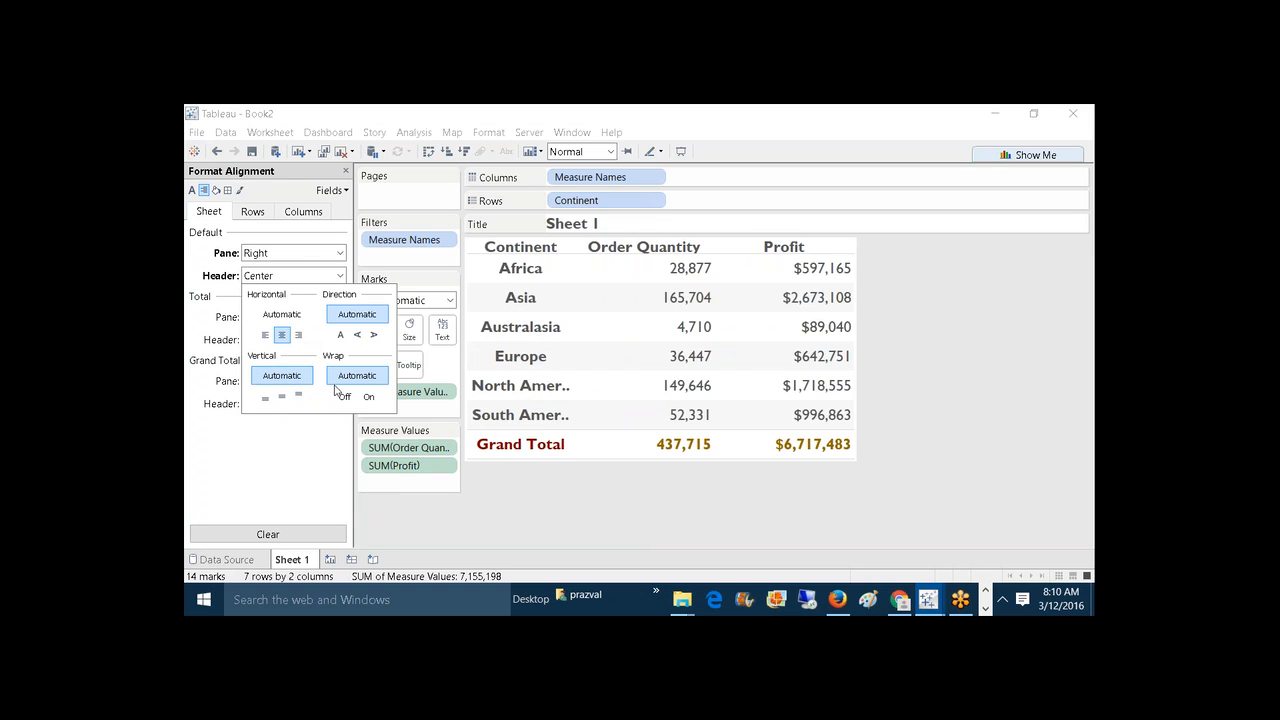
pyautogui.click(448, 526)
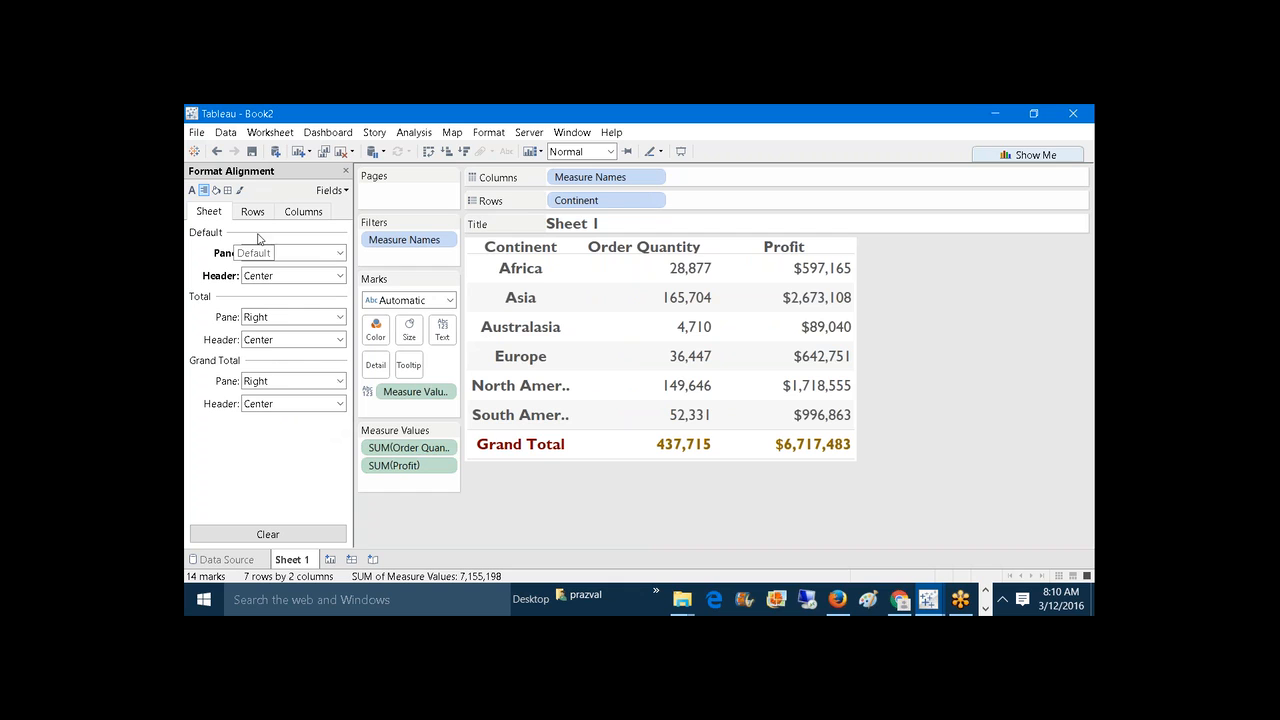
# Step: Examine the header alignment options for rows and switch to the alignment settings for columns
pyautogui.click(252, 211)
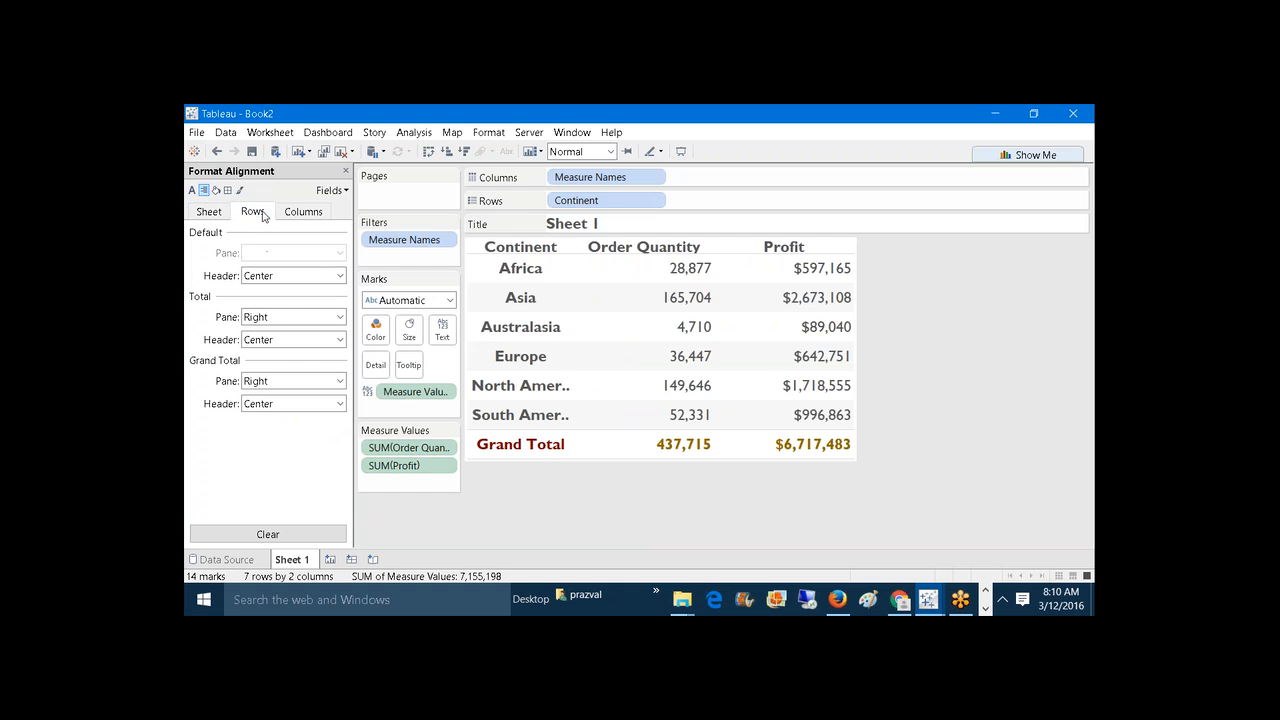
pyautogui.click(320, 274)
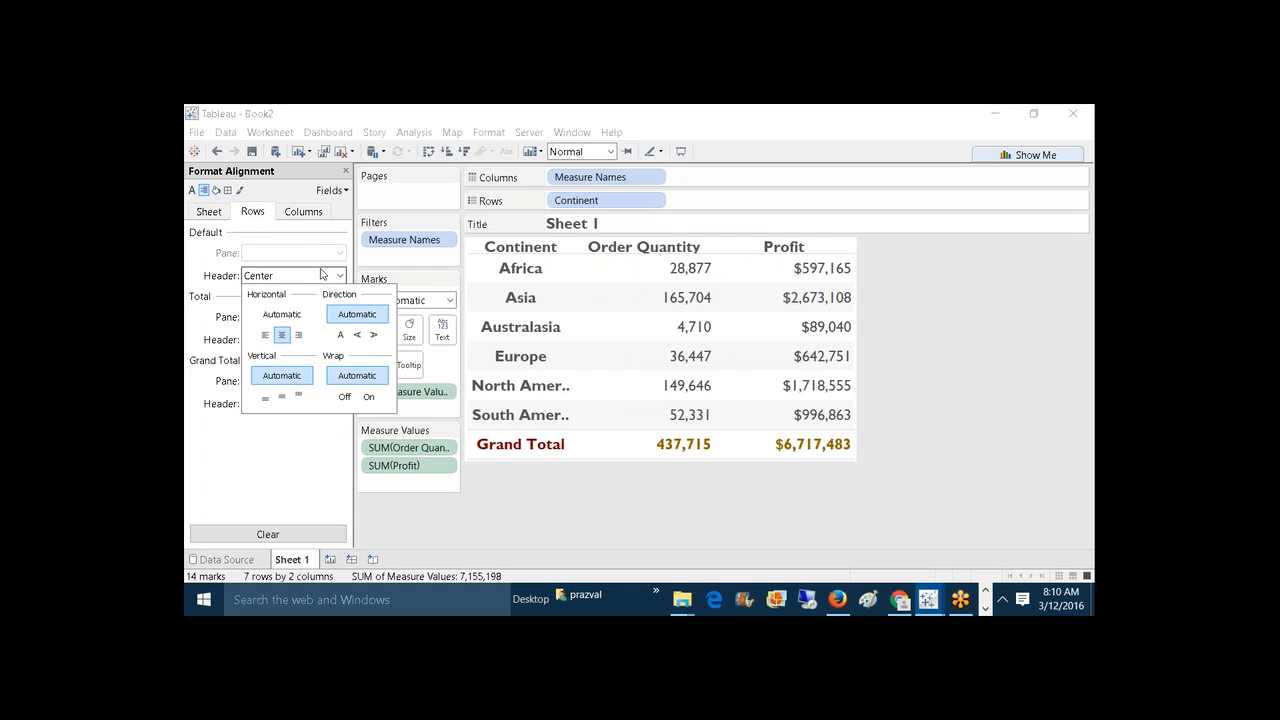
pyautogui.click(303, 212)
pyautogui.click(303, 212)
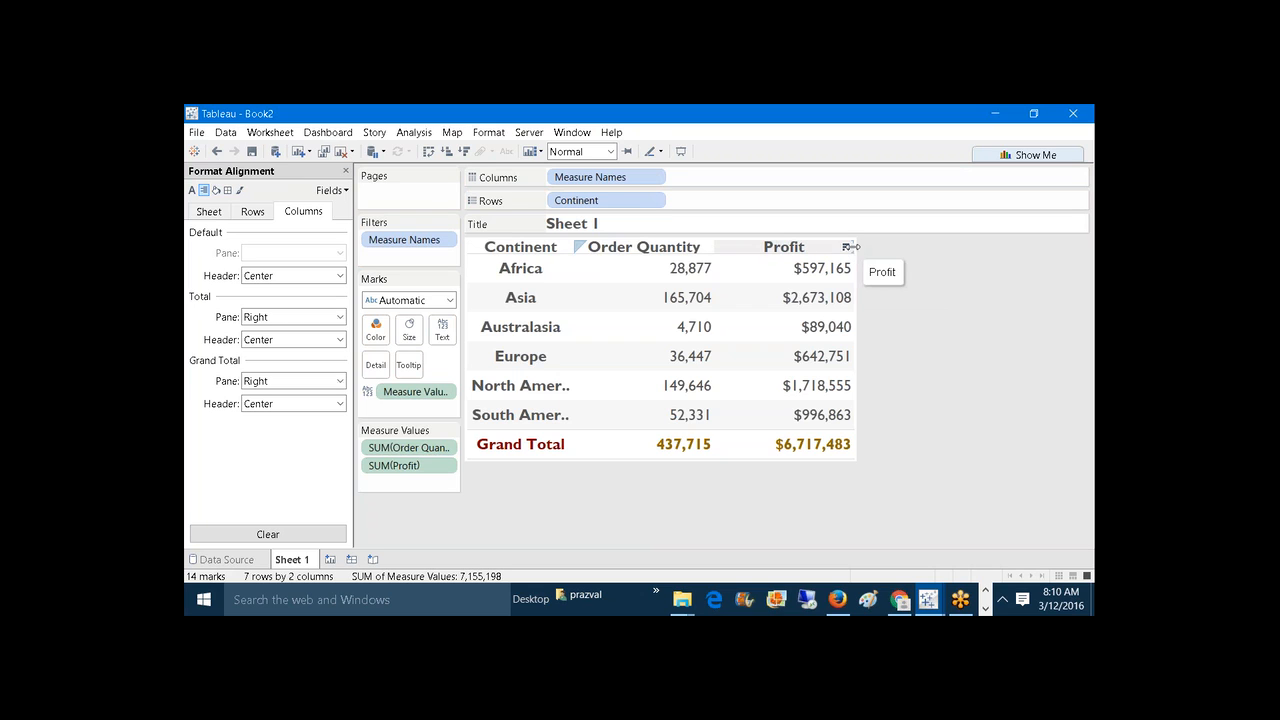
# Step: Widen the Order Quantity and Profit columns, and widen the Continent column to fit the full continent names
pyautogui.moveTo(853, 246); pyautogui.dragTo(894, 246)
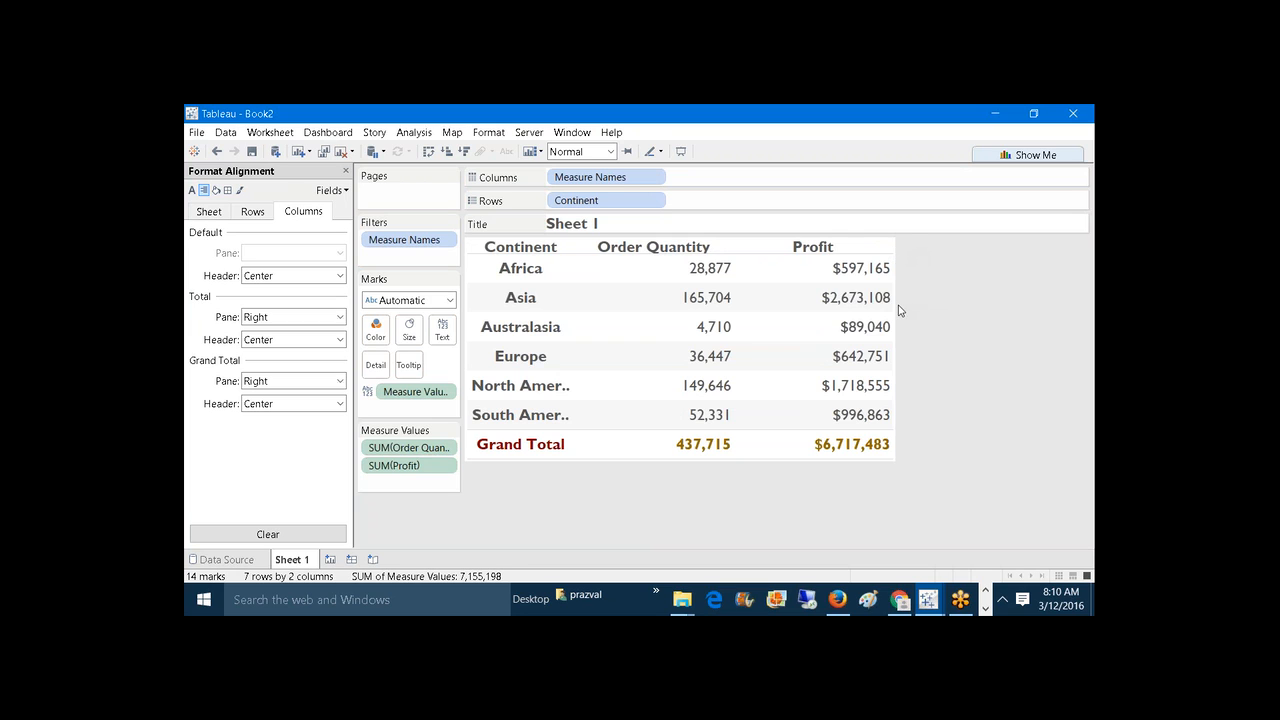
pyautogui.moveTo(895, 313); pyautogui.dragTo(931, 304)
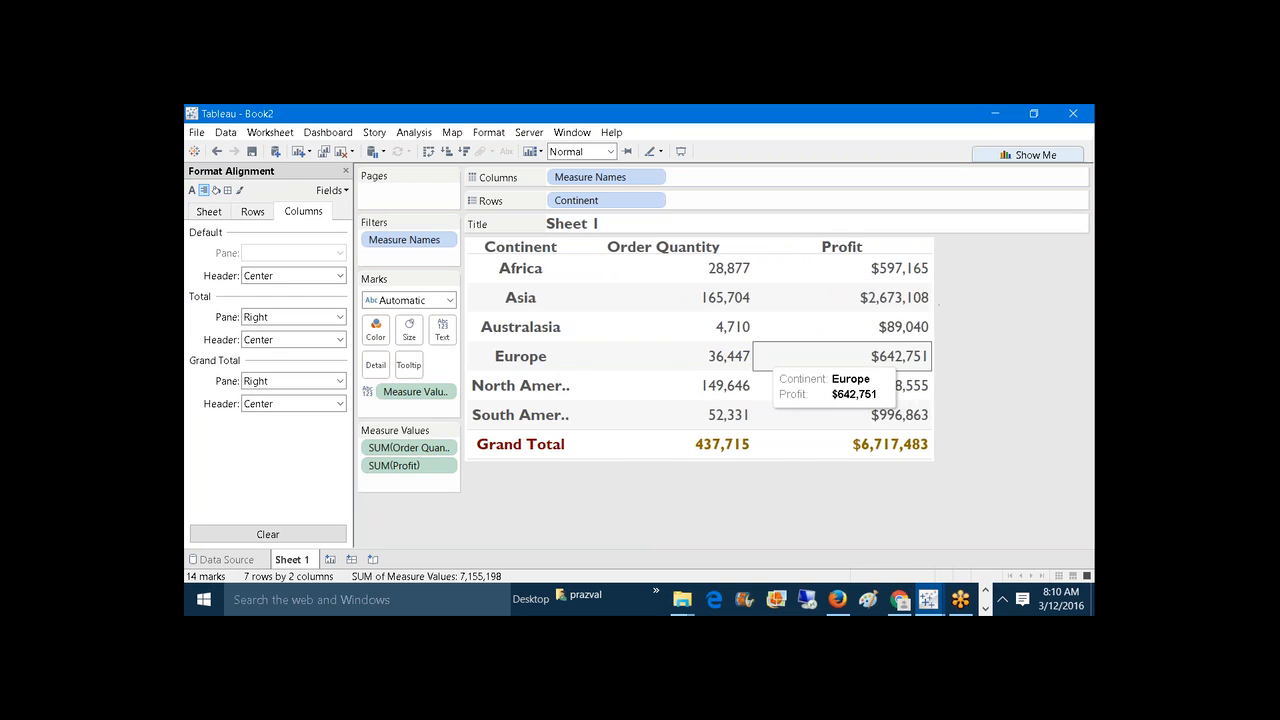
pyautogui.moveTo(572, 378); pyautogui.dragTo(611, 366)
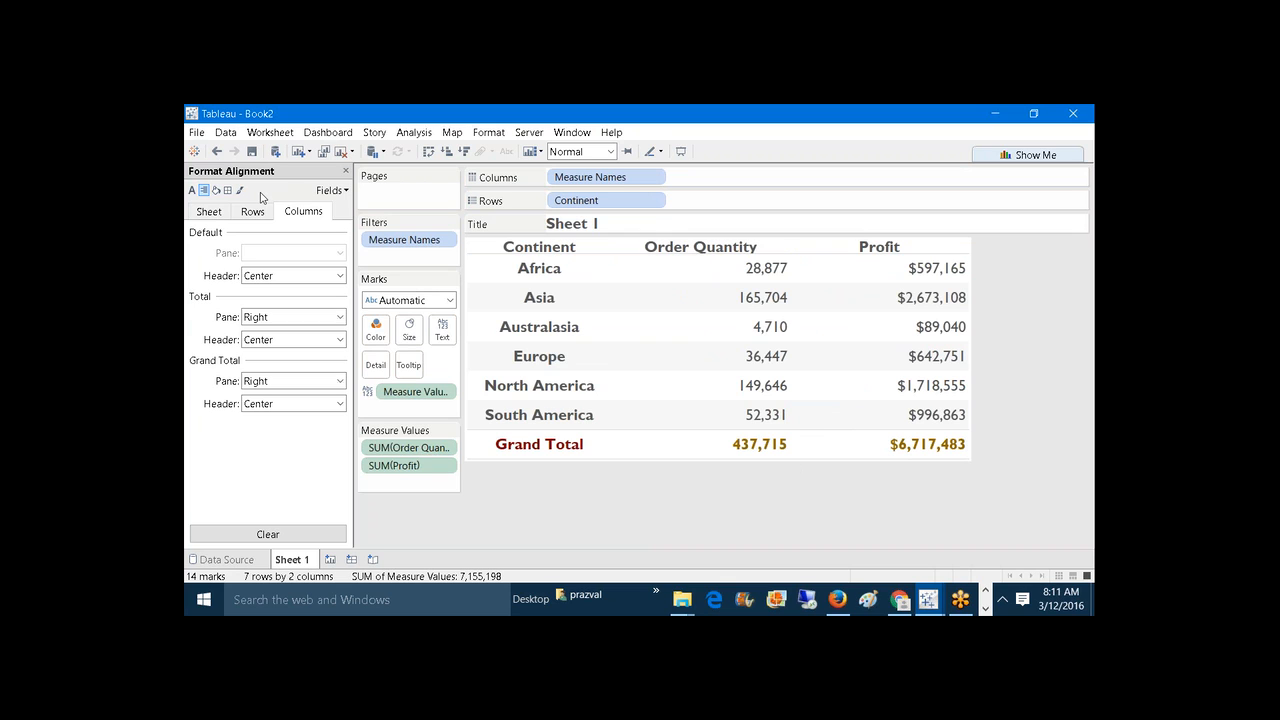
# Step: Set the default header alignment for columns to Right so the measure headers line up with their values
pyautogui.click(338, 276)
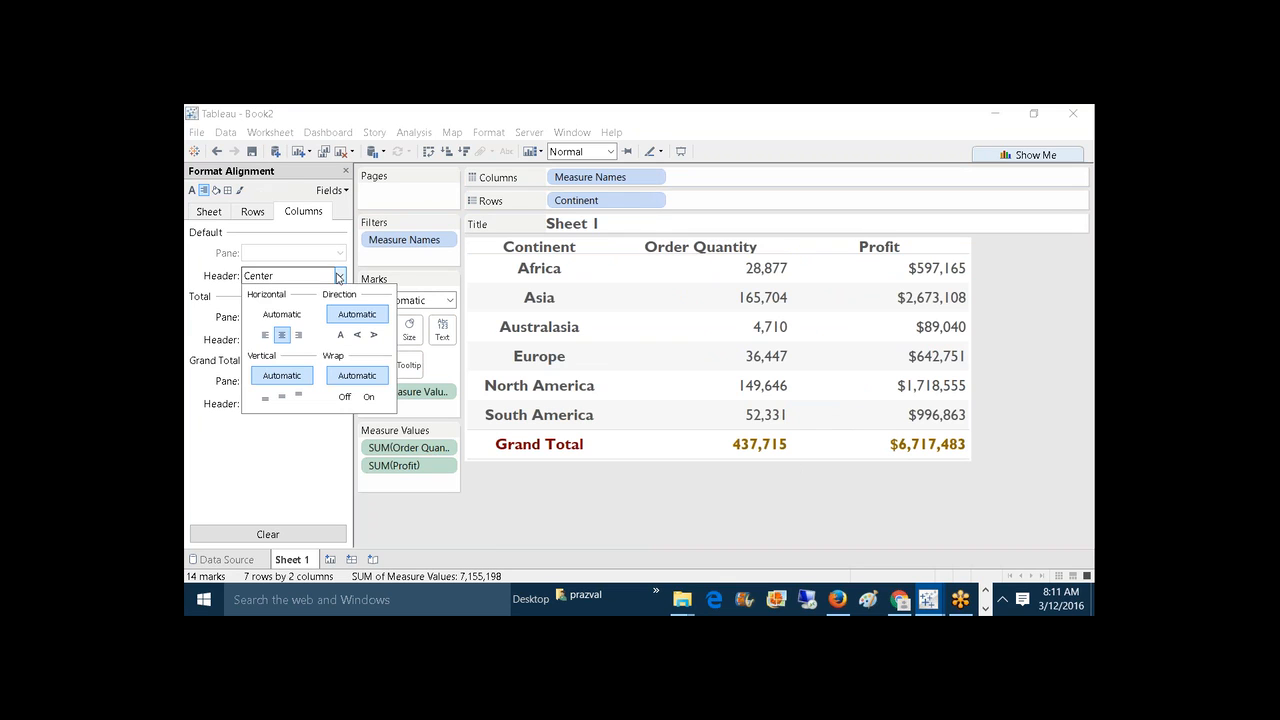
pyautogui.click(298, 335)
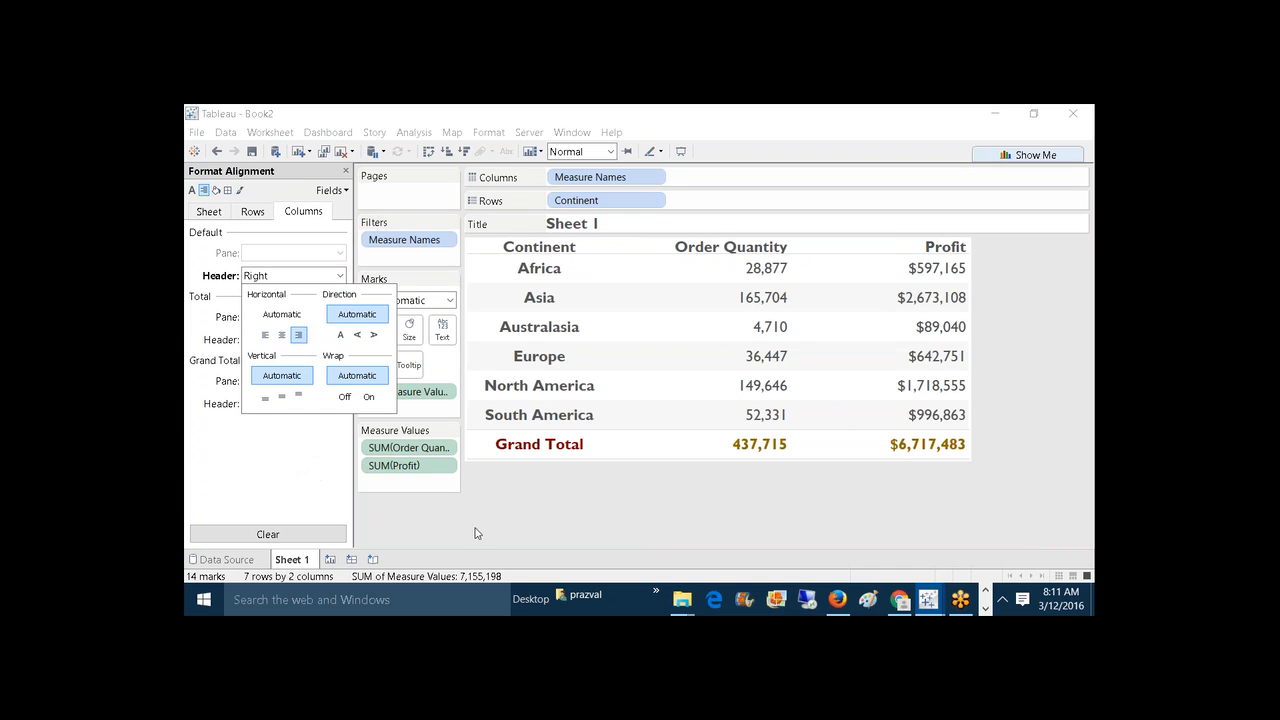
pyautogui.click(512, 518)
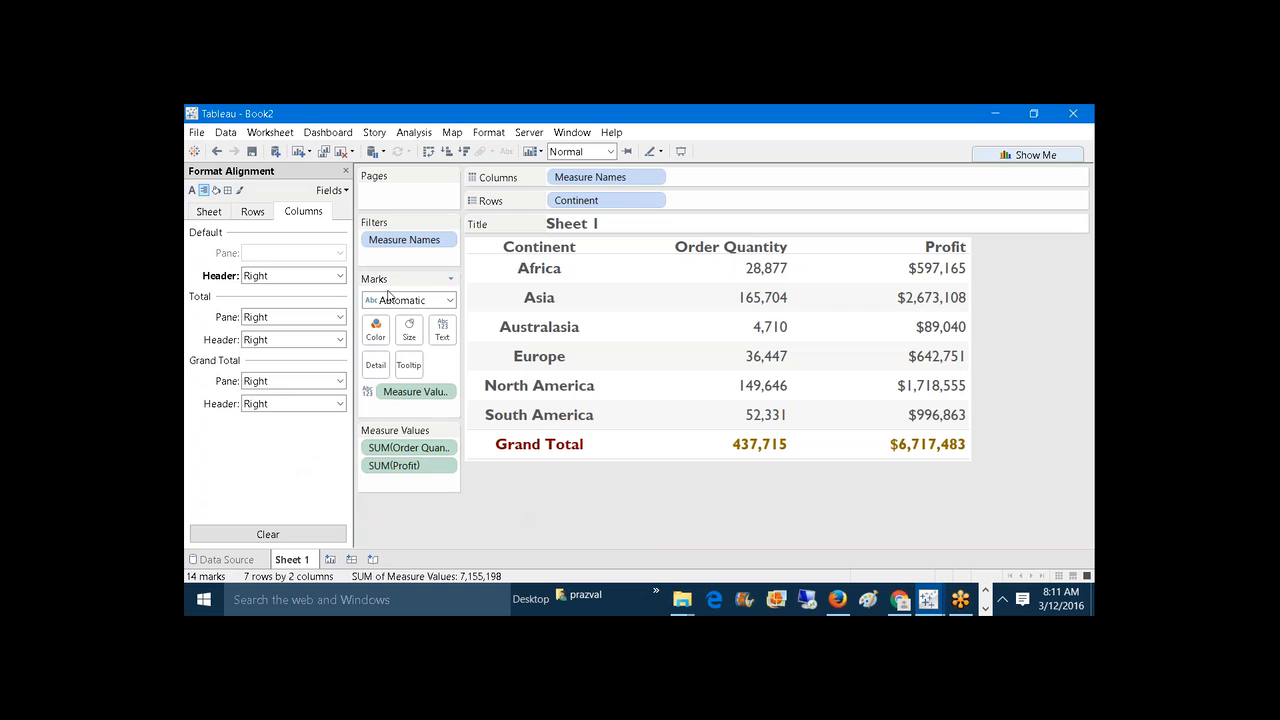
# Step: Shade the sheet's default worksheet background light green, after trying light pink and light yellow
pyautogui.click(215, 191)
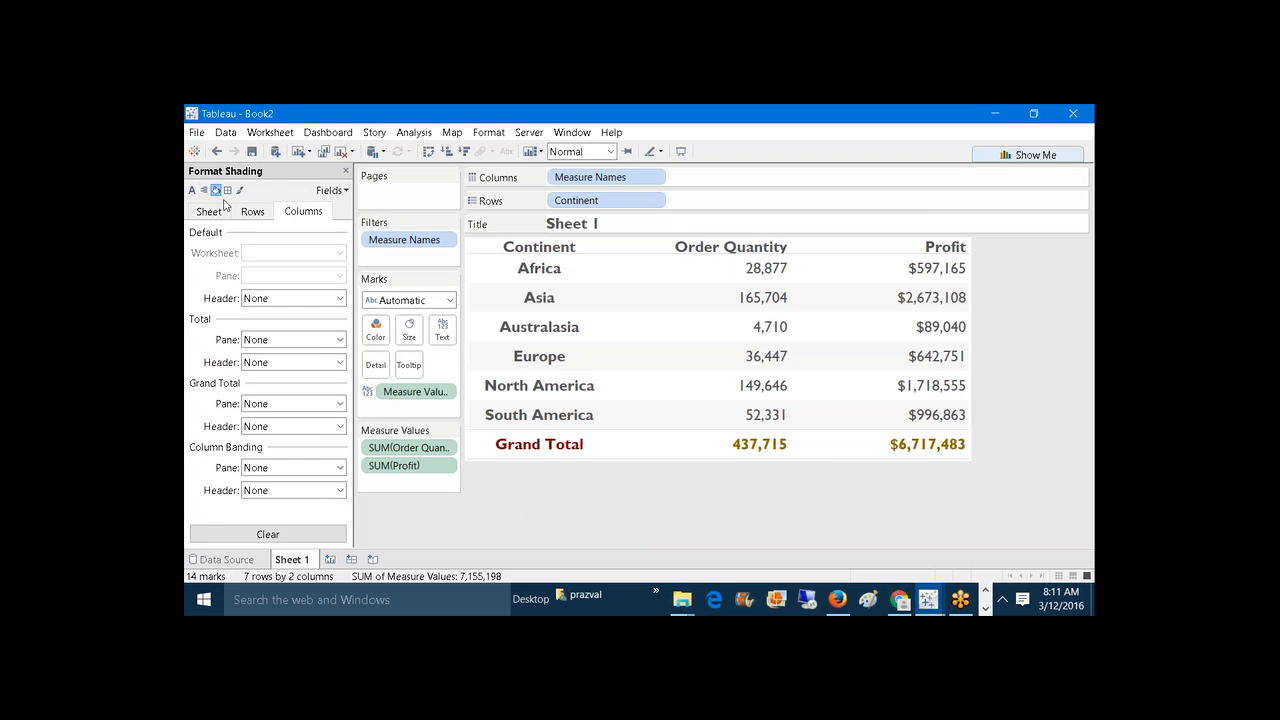
pyautogui.click(215, 218)
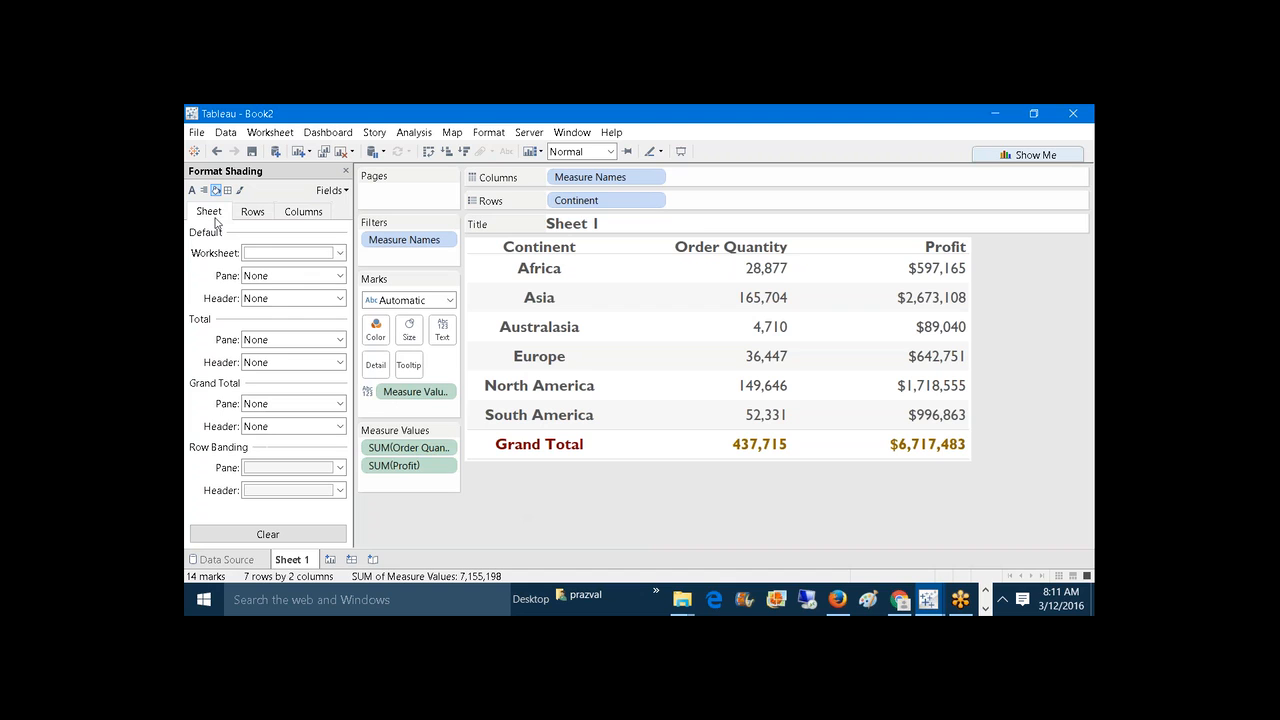
pyautogui.click(339, 253)
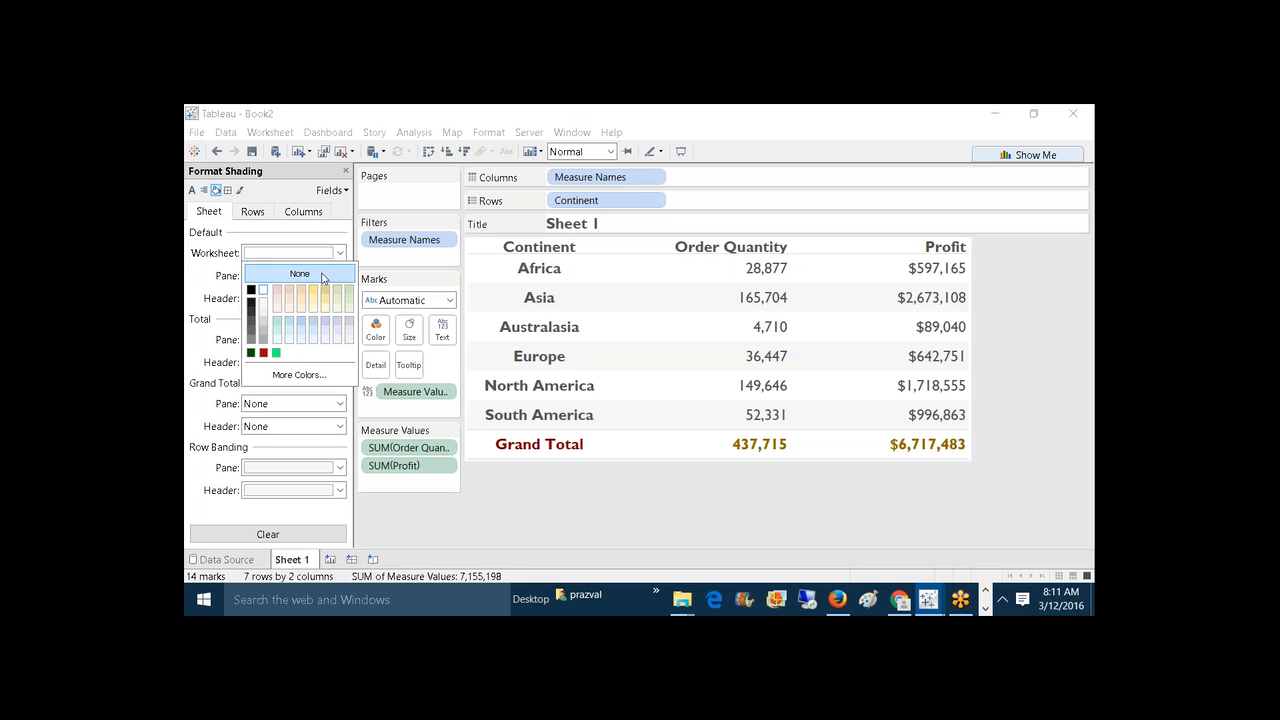
pyautogui.click(278, 294)
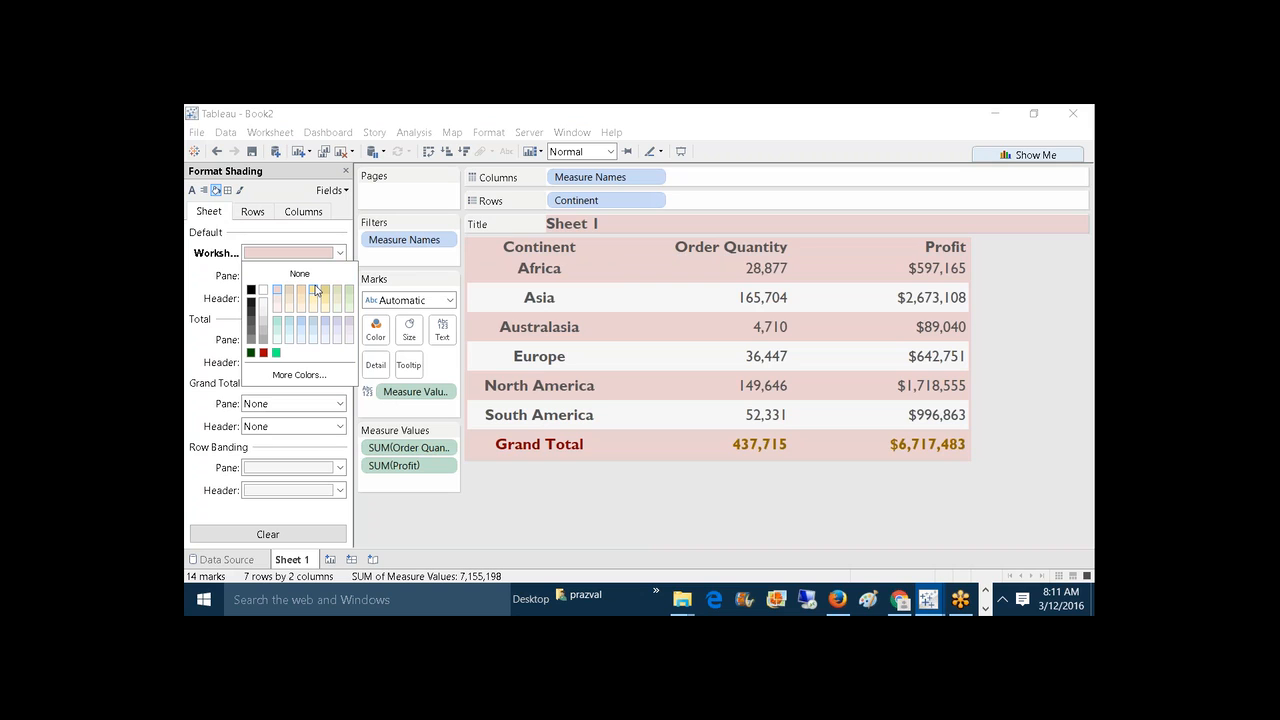
pyautogui.click(315, 289)
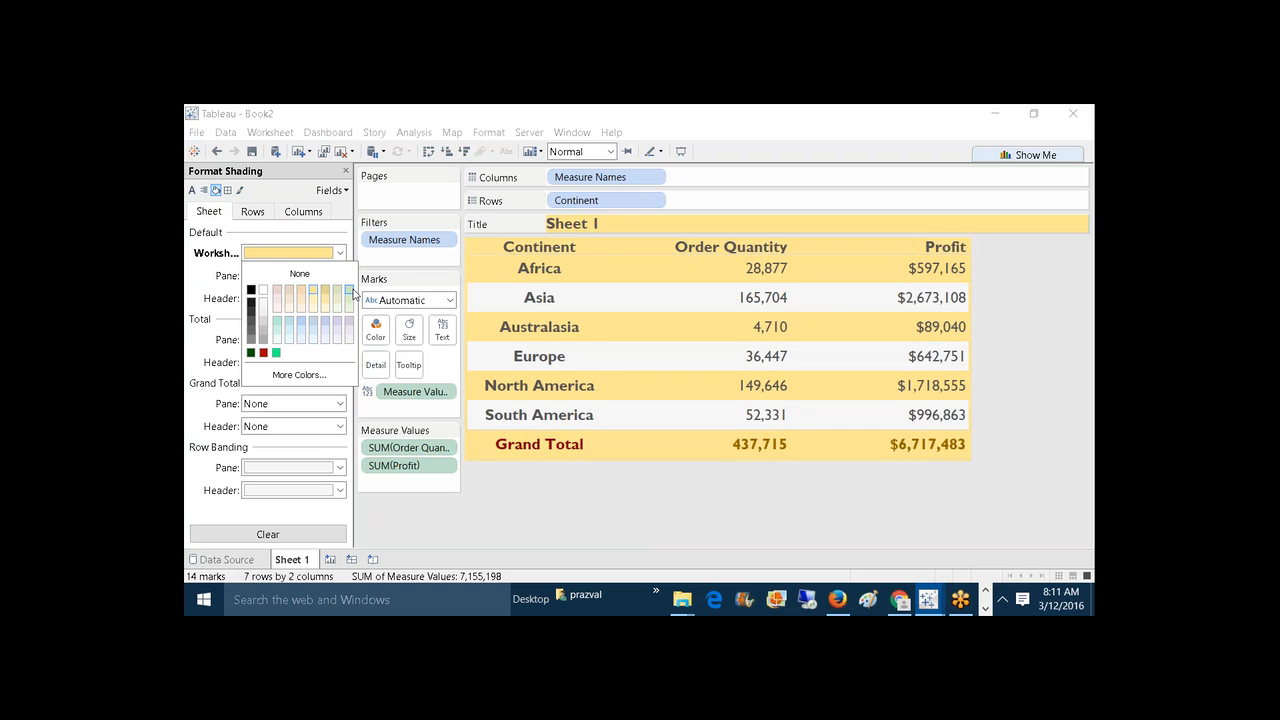
pyautogui.click(352, 290)
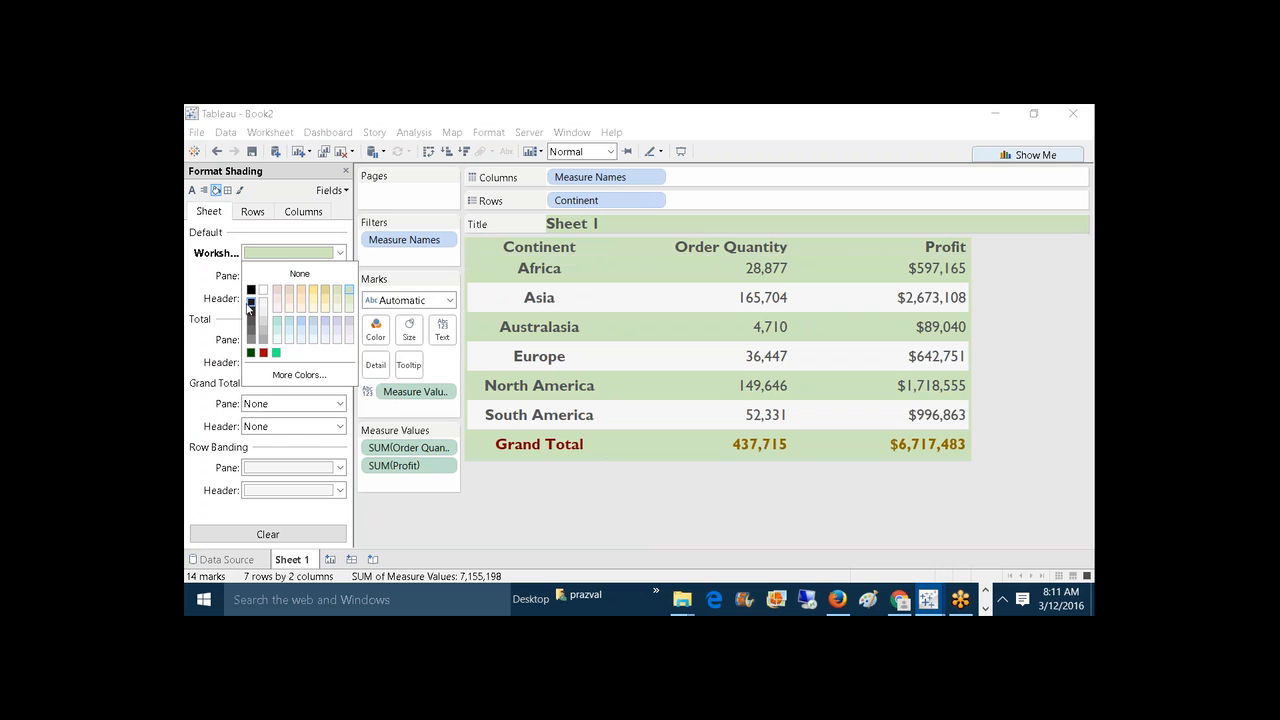
pyautogui.click(196, 298)
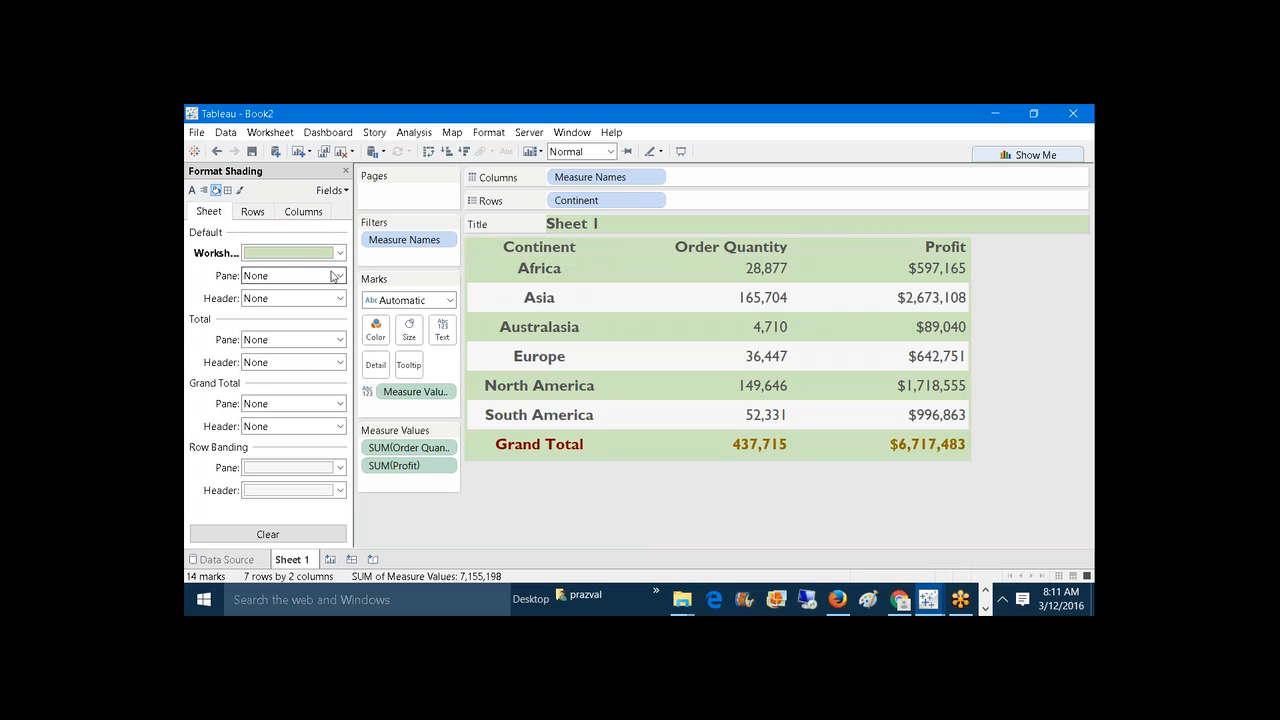
# Step: Shade the sheet's default pane light teal, after trying dark gray
pyautogui.click(333, 277)
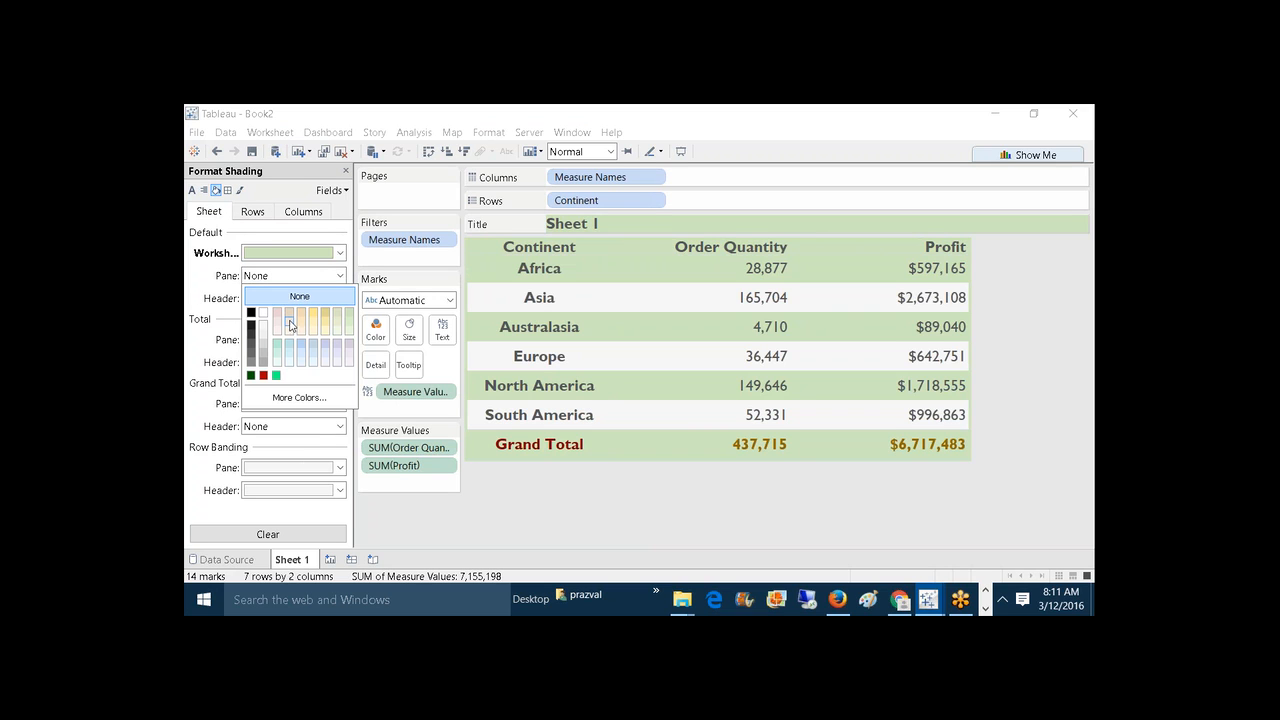
pyautogui.click(251, 363)
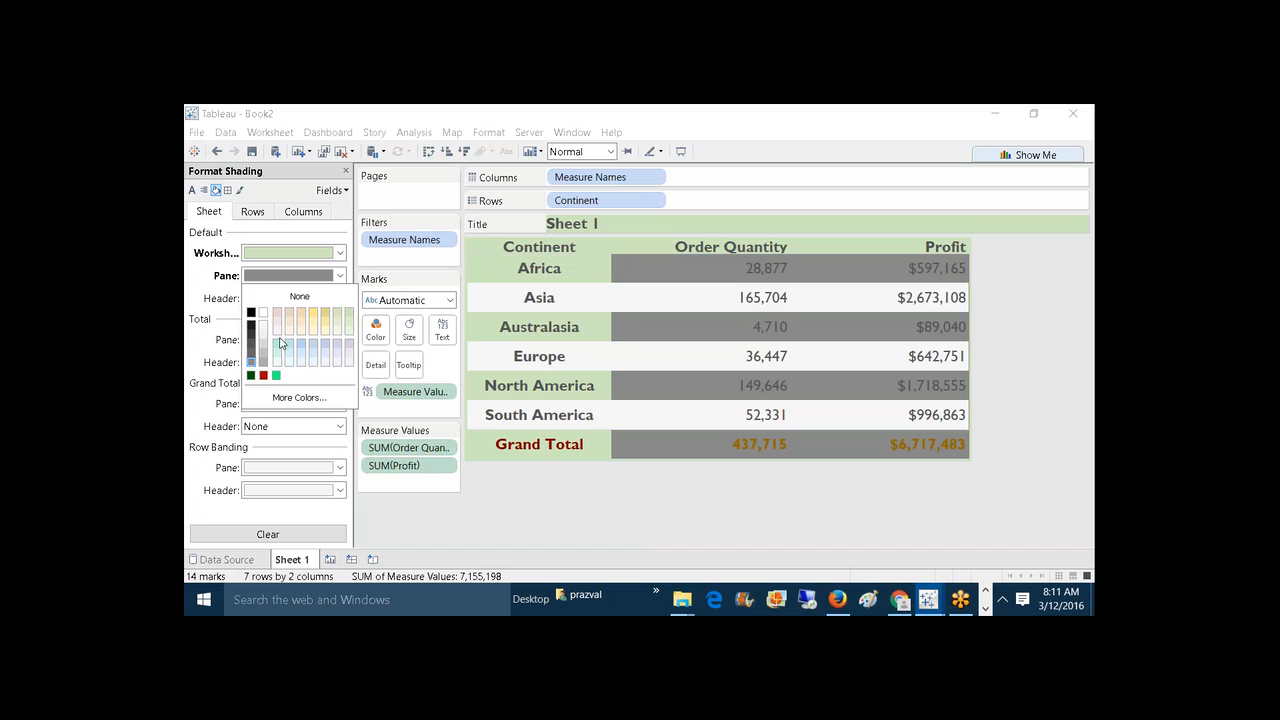
pyautogui.click(278, 347)
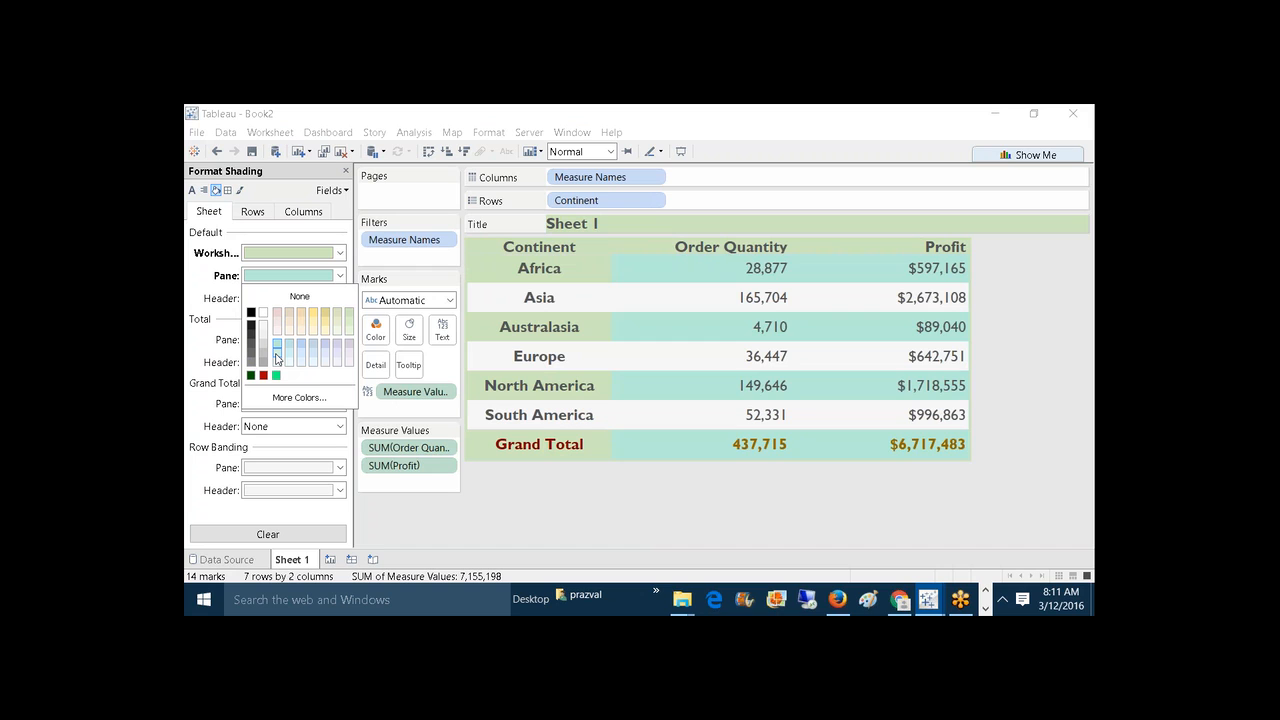
# Step: Change the sheet's default pane shading to light pink, after trying a paler teal
pyautogui.click(278, 359)
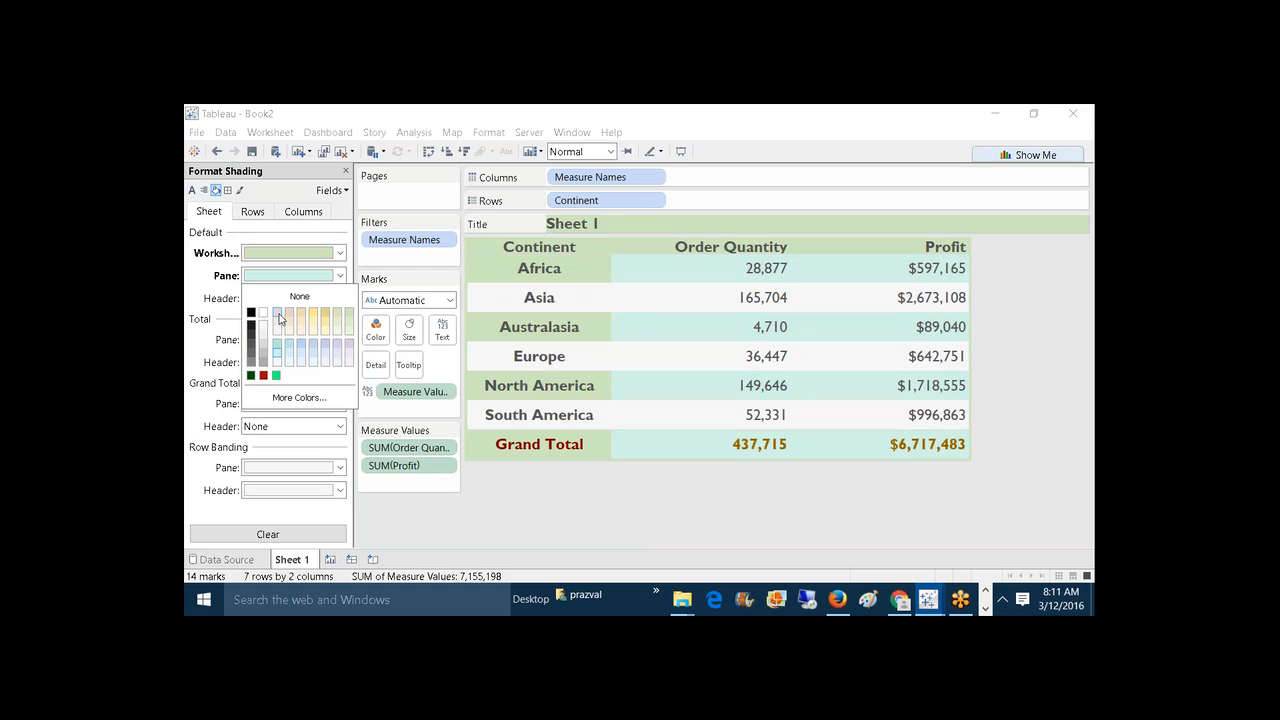
pyautogui.click(280, 318)
pyautogui.click(506, 471)
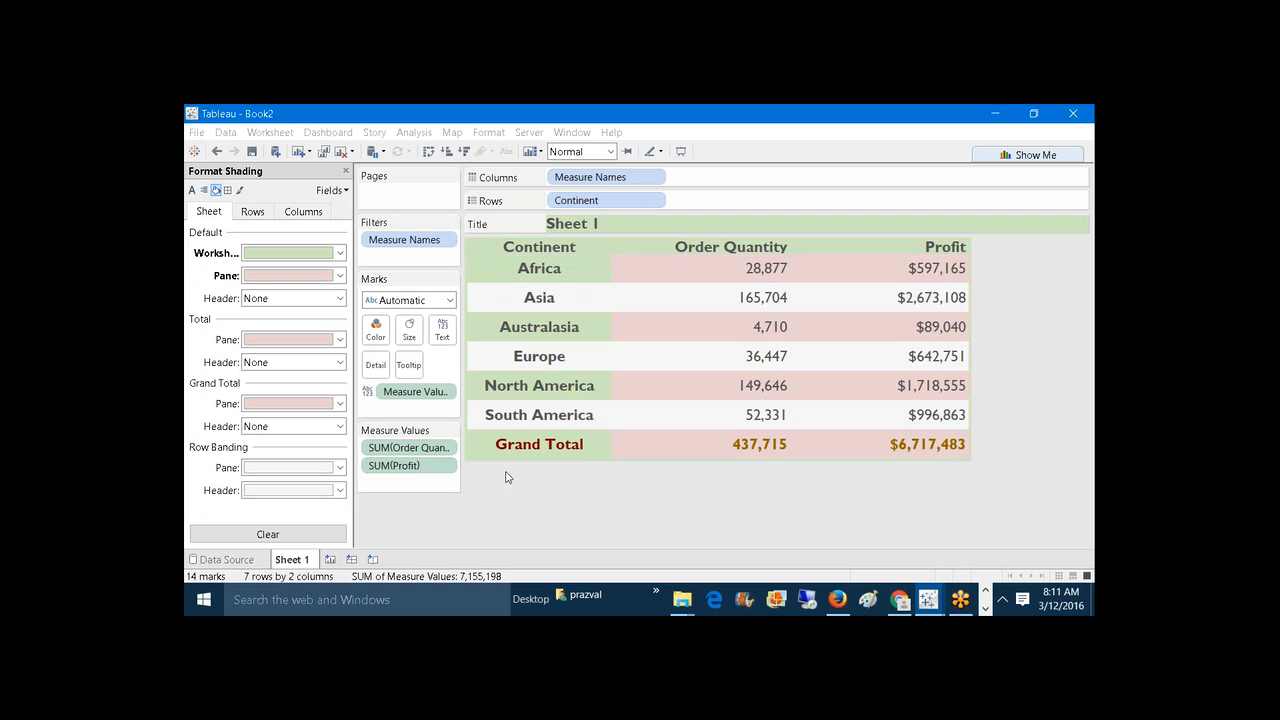
# Step: Shade the sheet's default header medium gray, after trying two darker grays
pyautogui.click(340, 299)
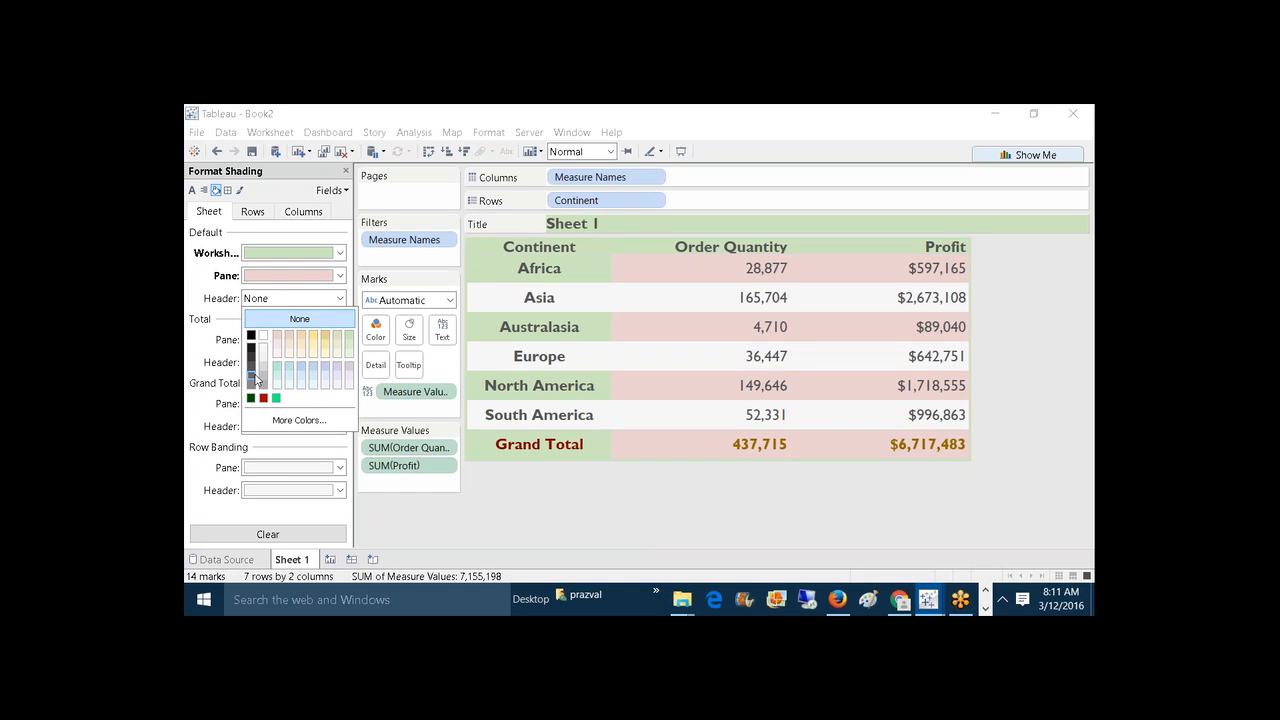
pyautogui.click(252, 377)
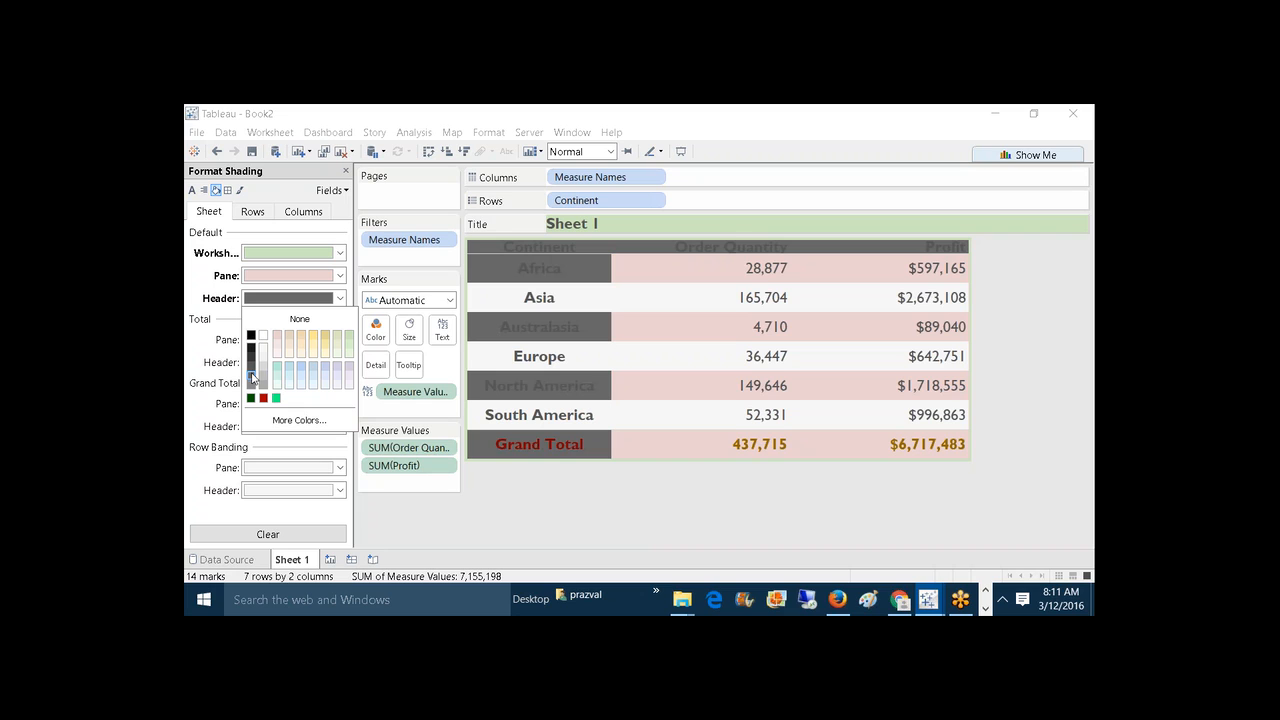
pyautogui.click(252, 385)
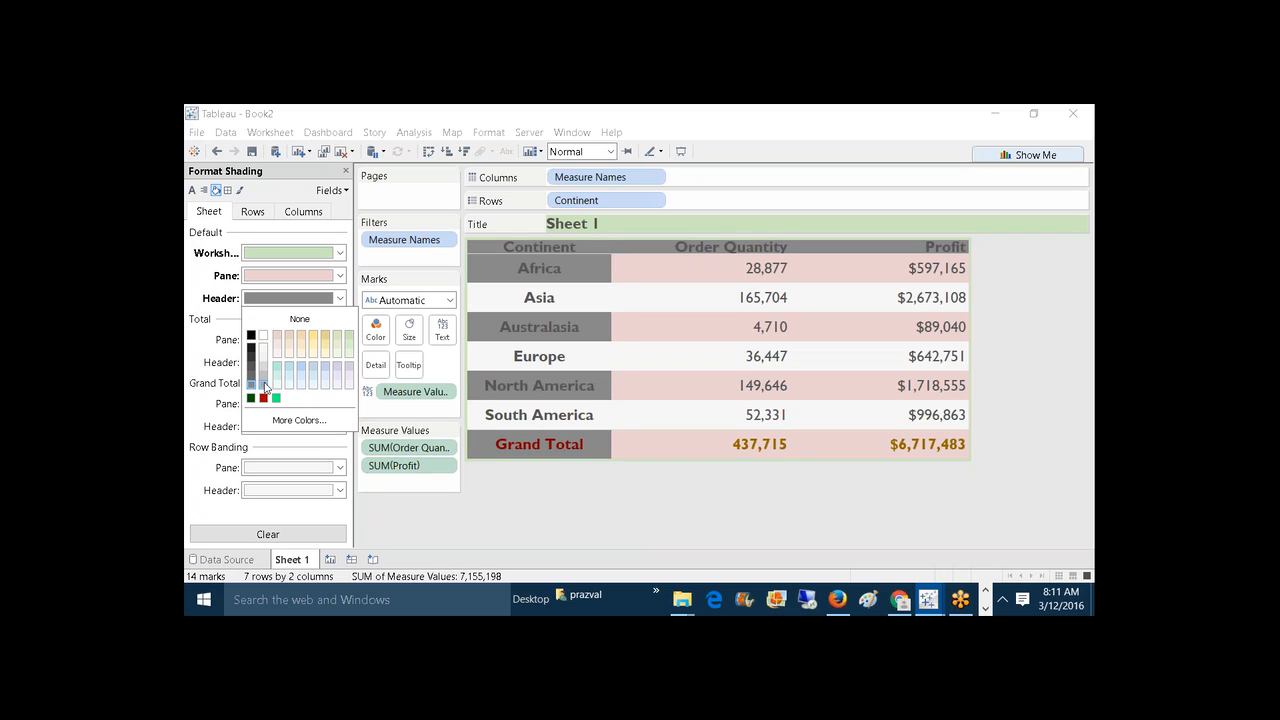
pyautogui.click(264, 386)
pyautogui.click(530, 524)
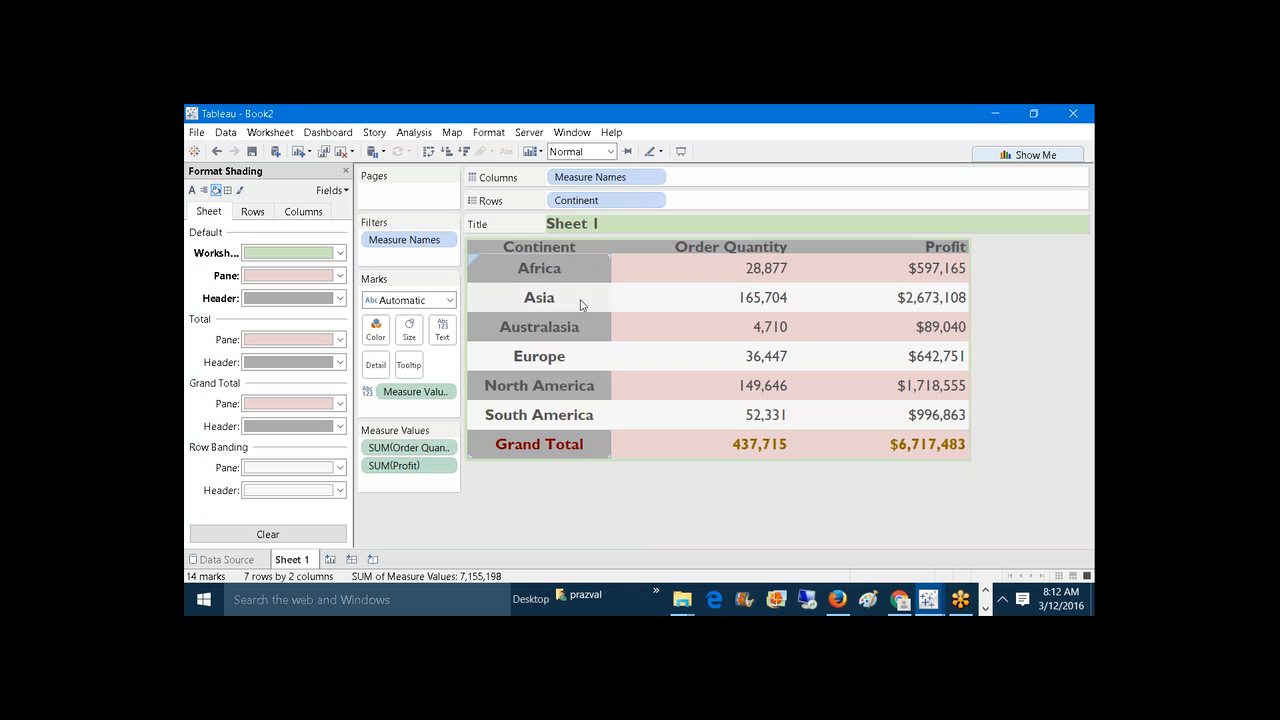
# Step: Set the row banding of both the pane and the header to None
pyautogui.click(334, 468)
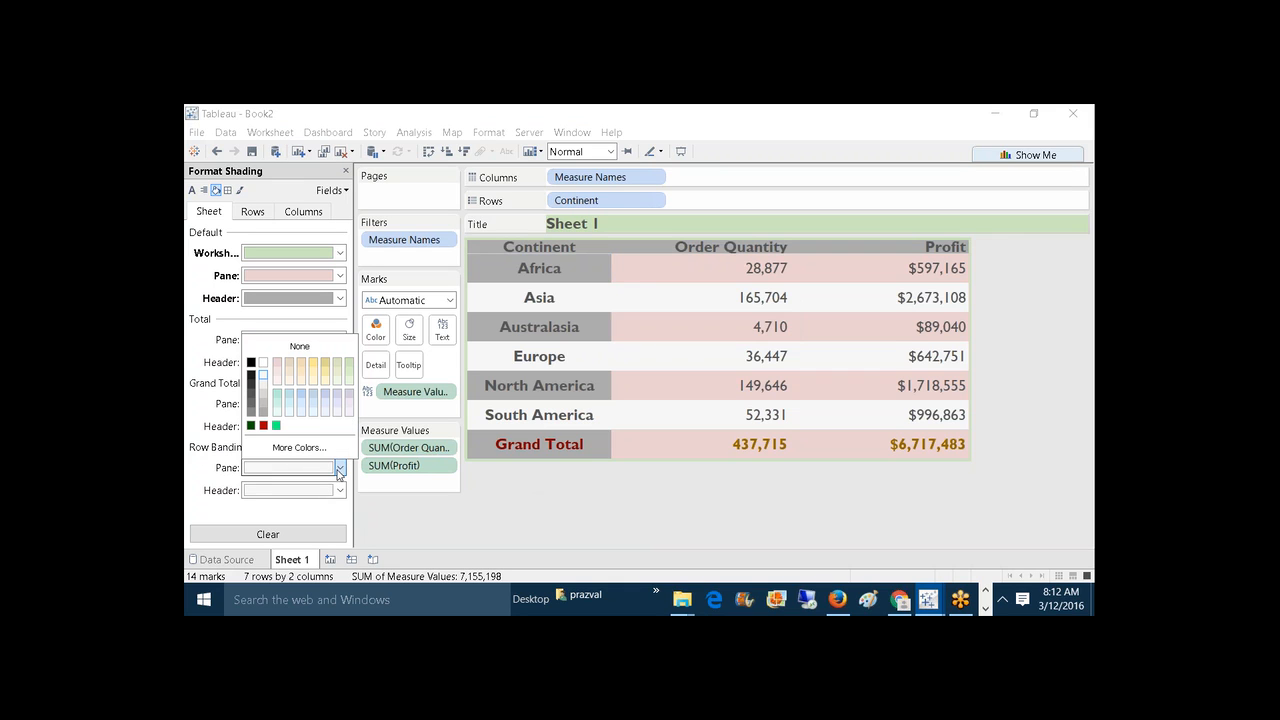
pyautogui.click(305, 350)
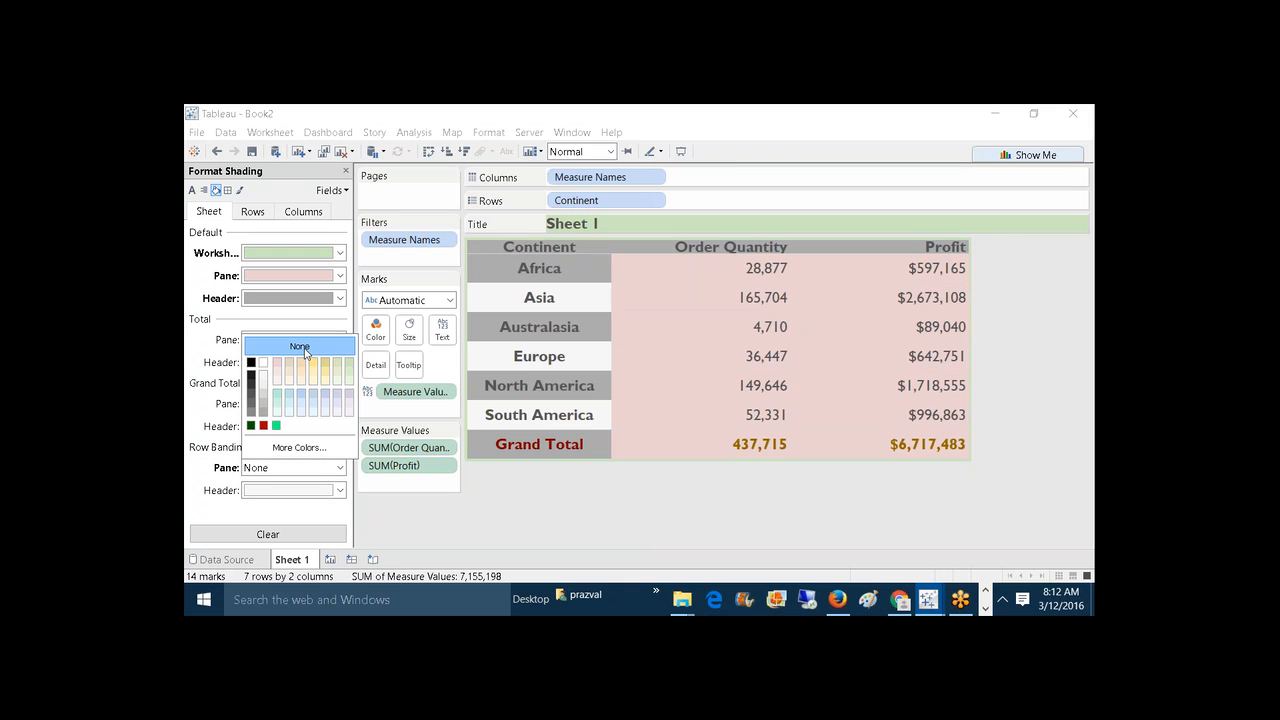
pyautogui.click(336, 490)
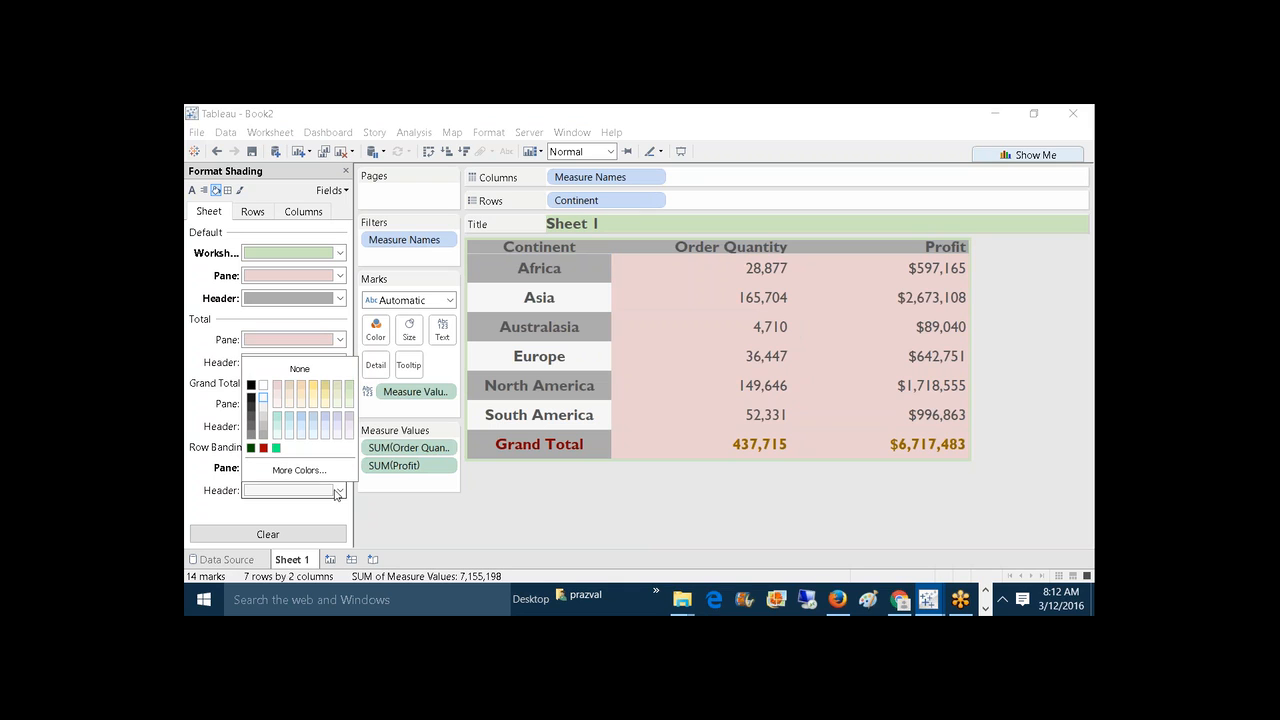
pyautogui.click(300, 369)
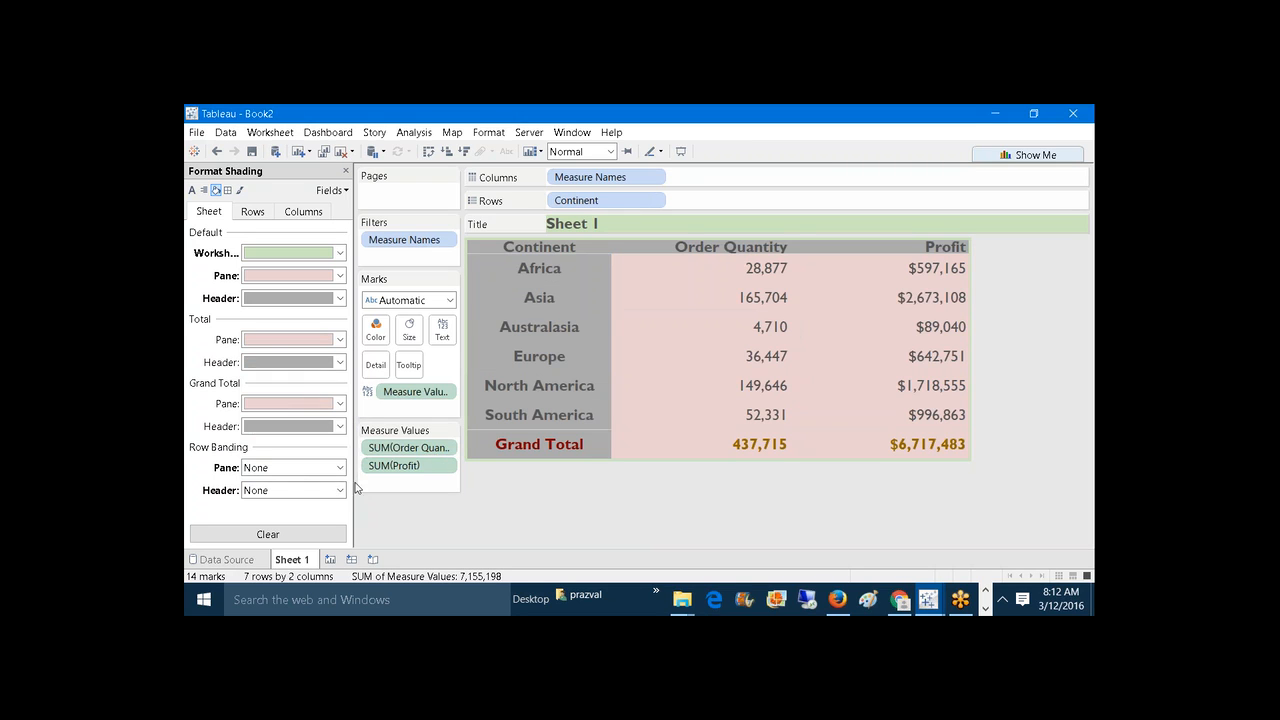
# Step: Set the header's row banding color to light yellow
pyautogui.click(338, 491)
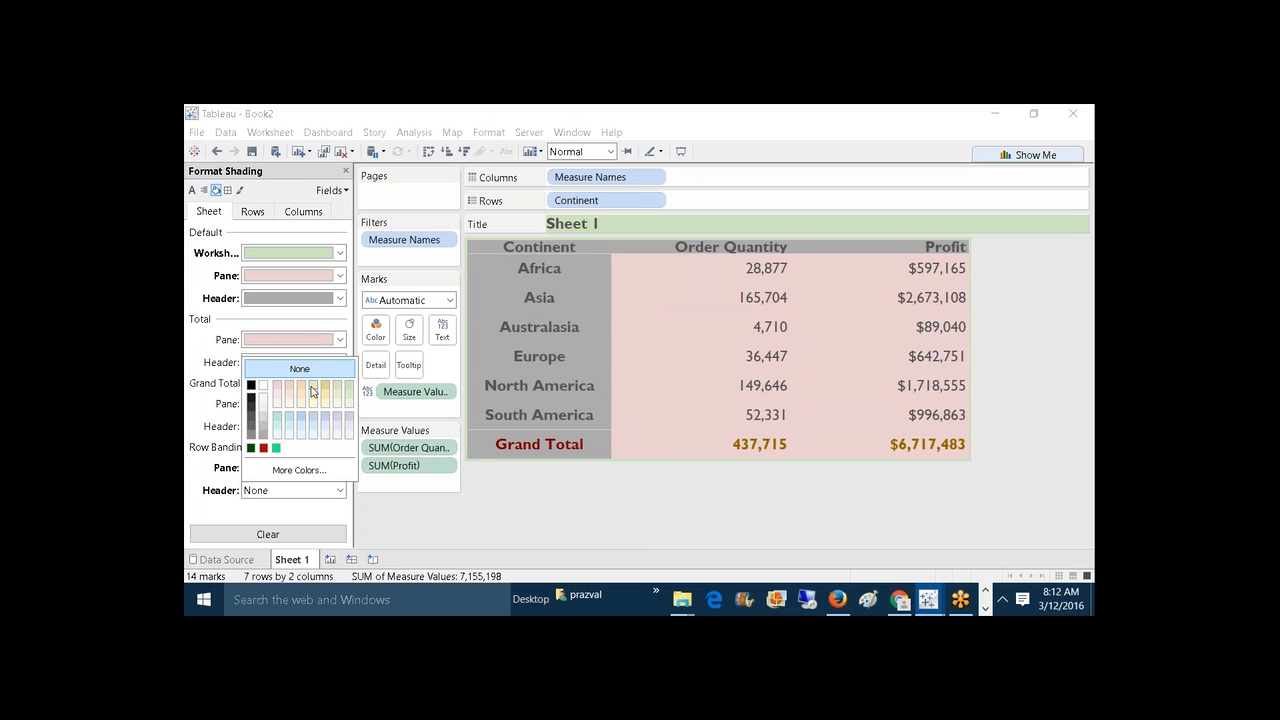
pyautogui.click(312, 392)
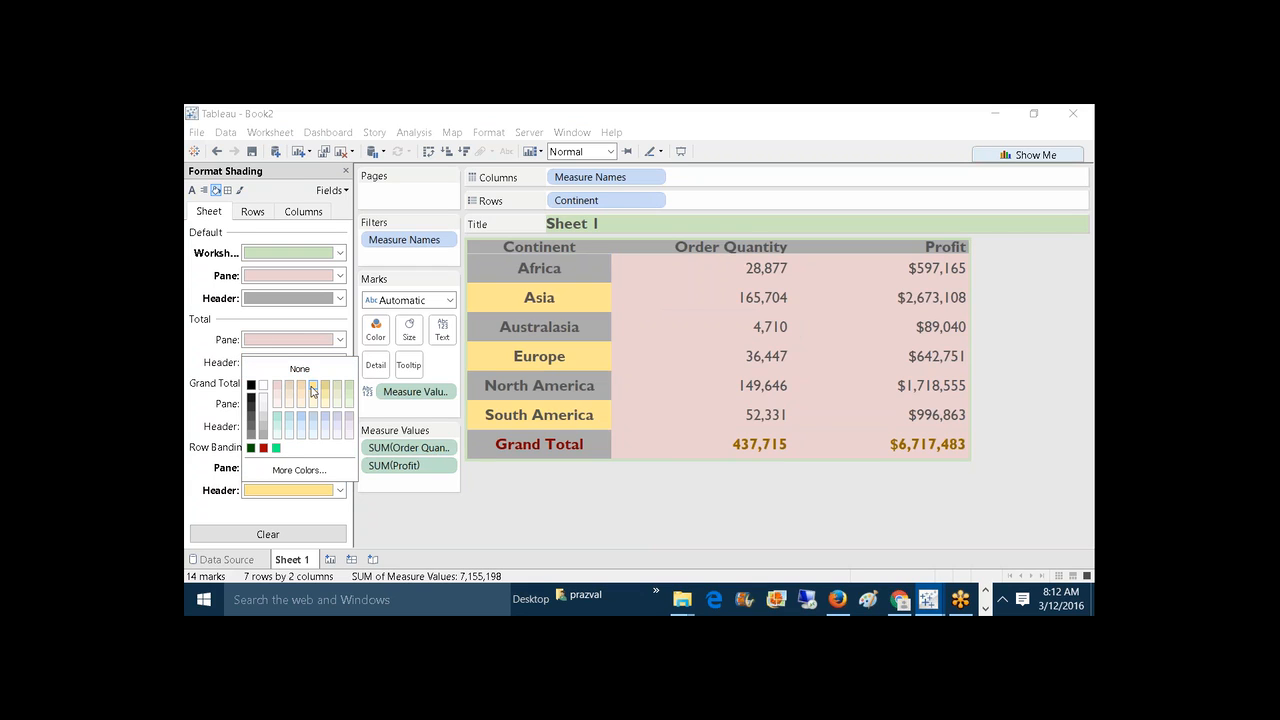
pyautogui.click(558, 502)
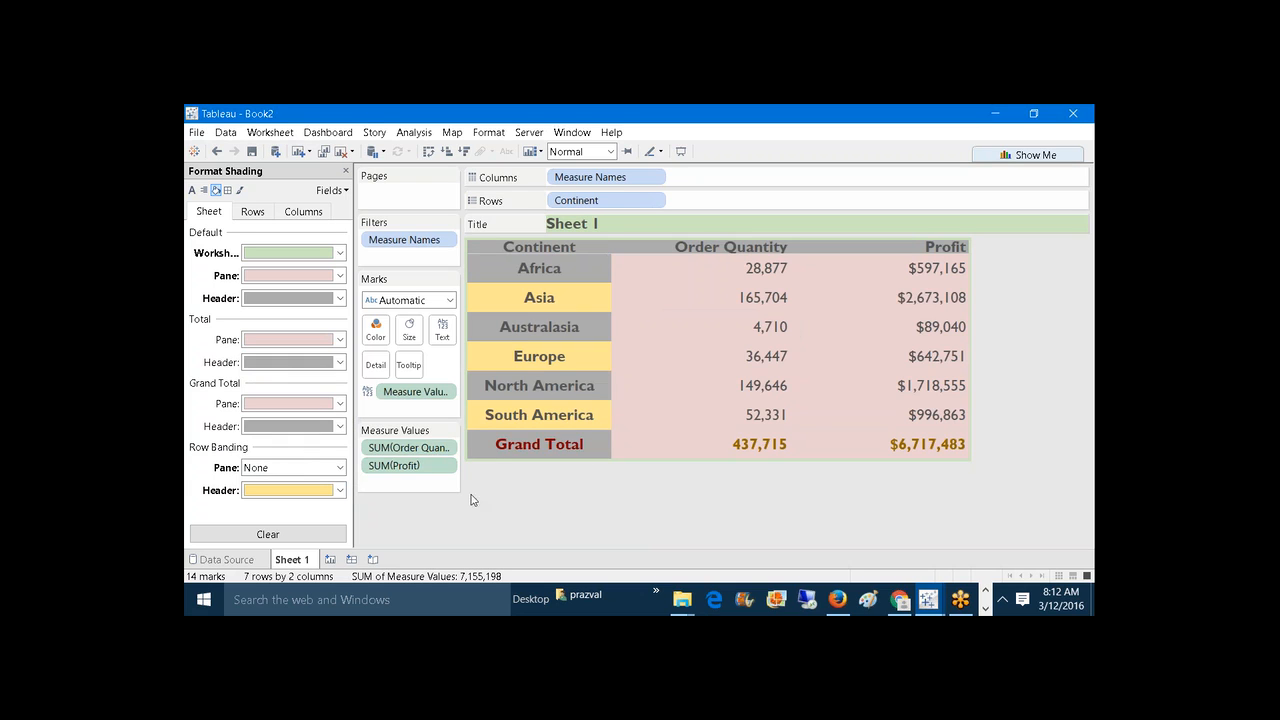
# Step: Set the pane's row banding color to light gray
pyautogui.click(340, 467)
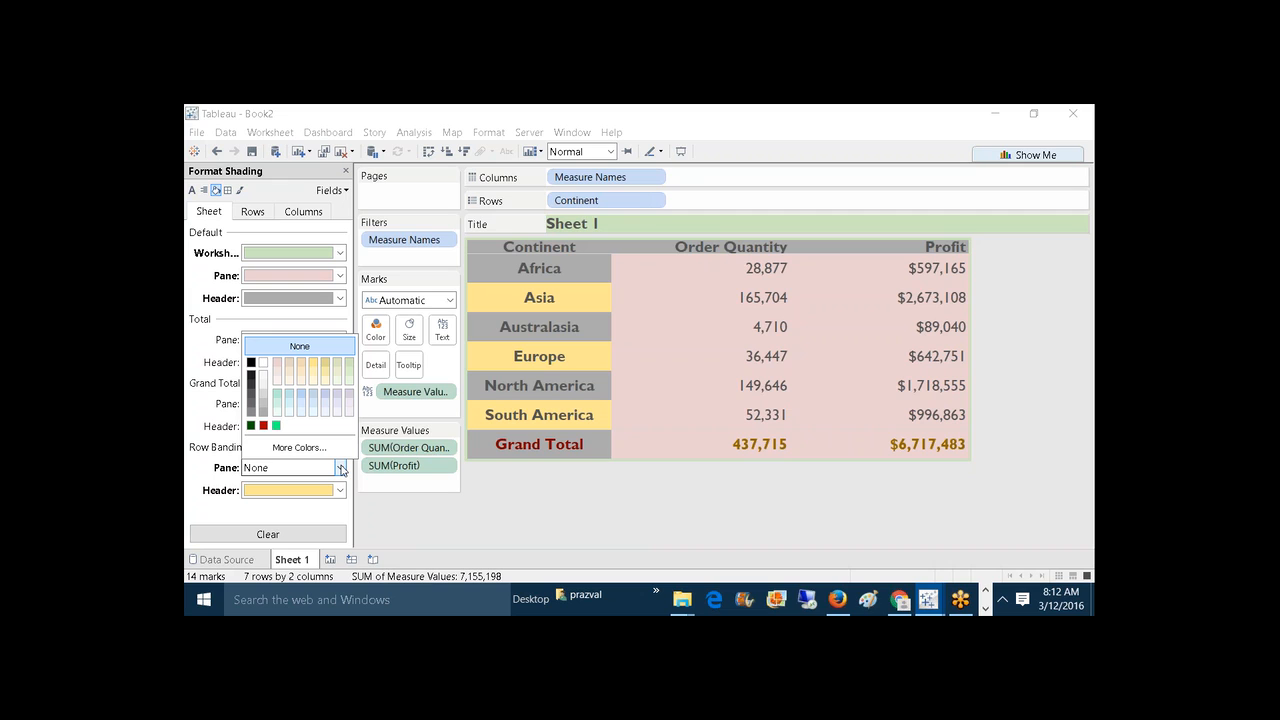
pyautogui.click(268, 409)
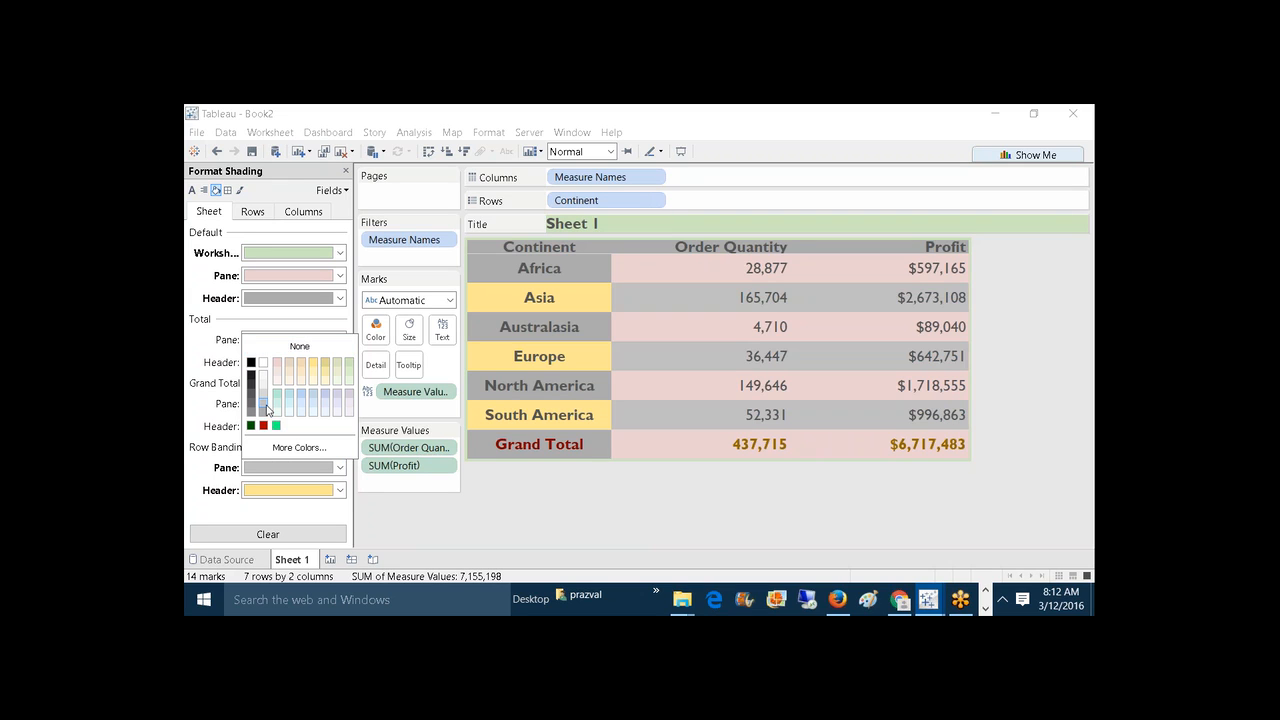
pyautogui.click(500, 495)
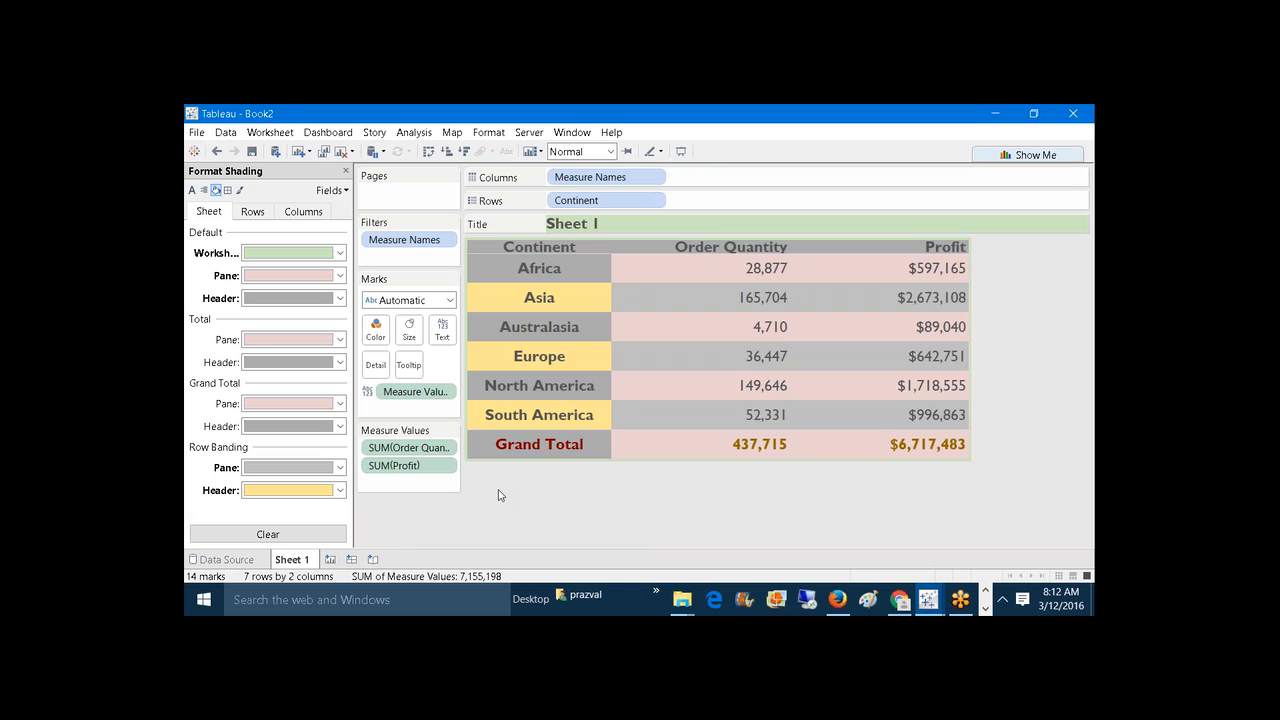
pyautogui.click(535, 447)
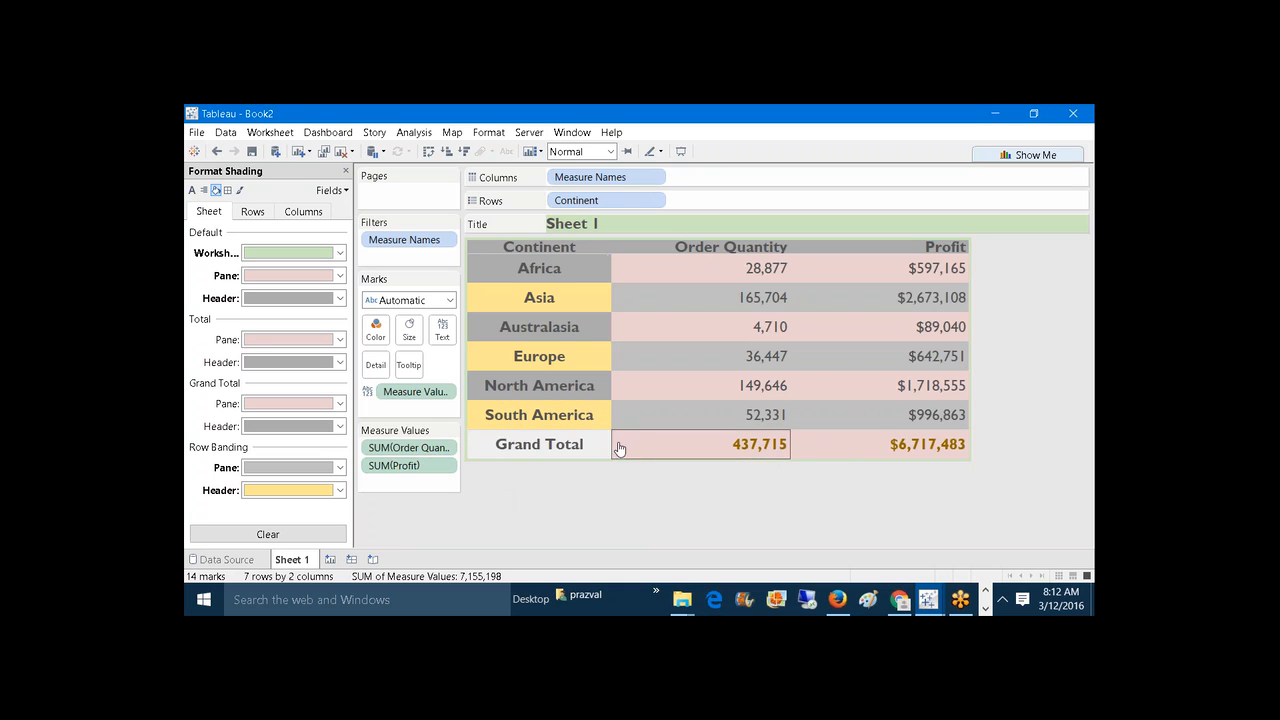
# Step: Try to remove the sheet title's green background by setting the title shading to None, and close the title formatting
pyautogui.rightClick(616, 225)
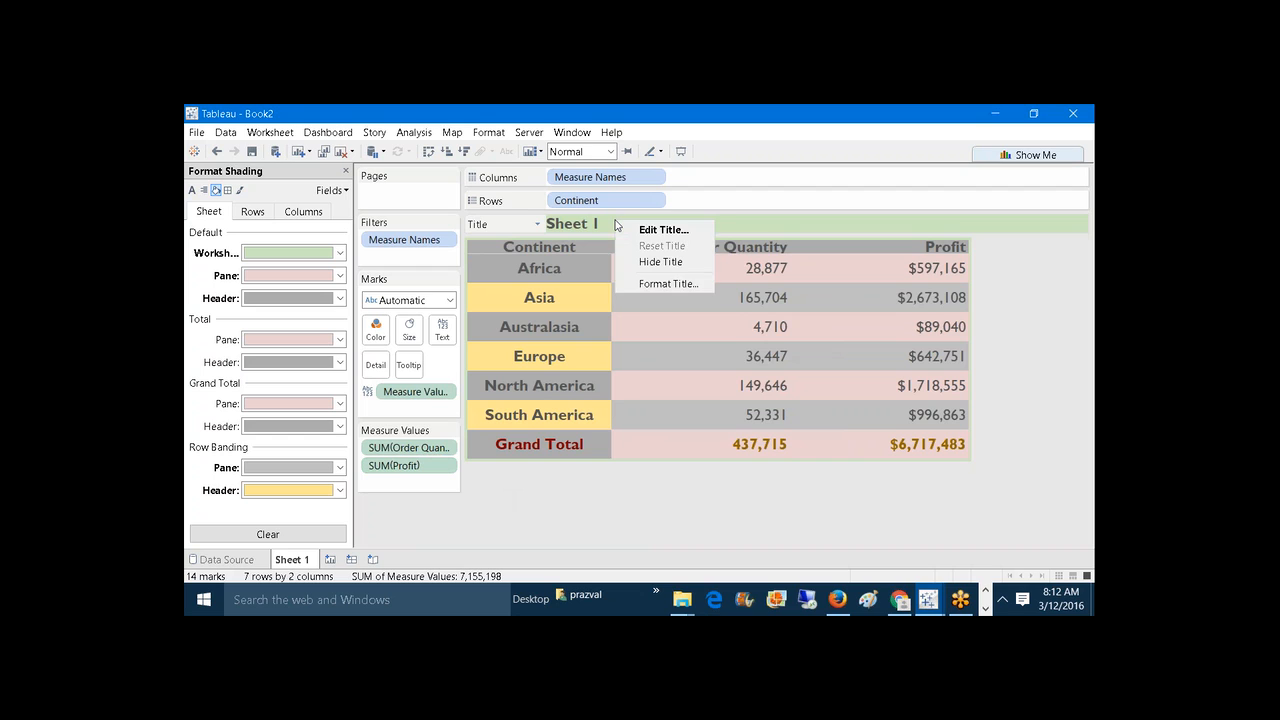
pyautogui.click(653, 284)
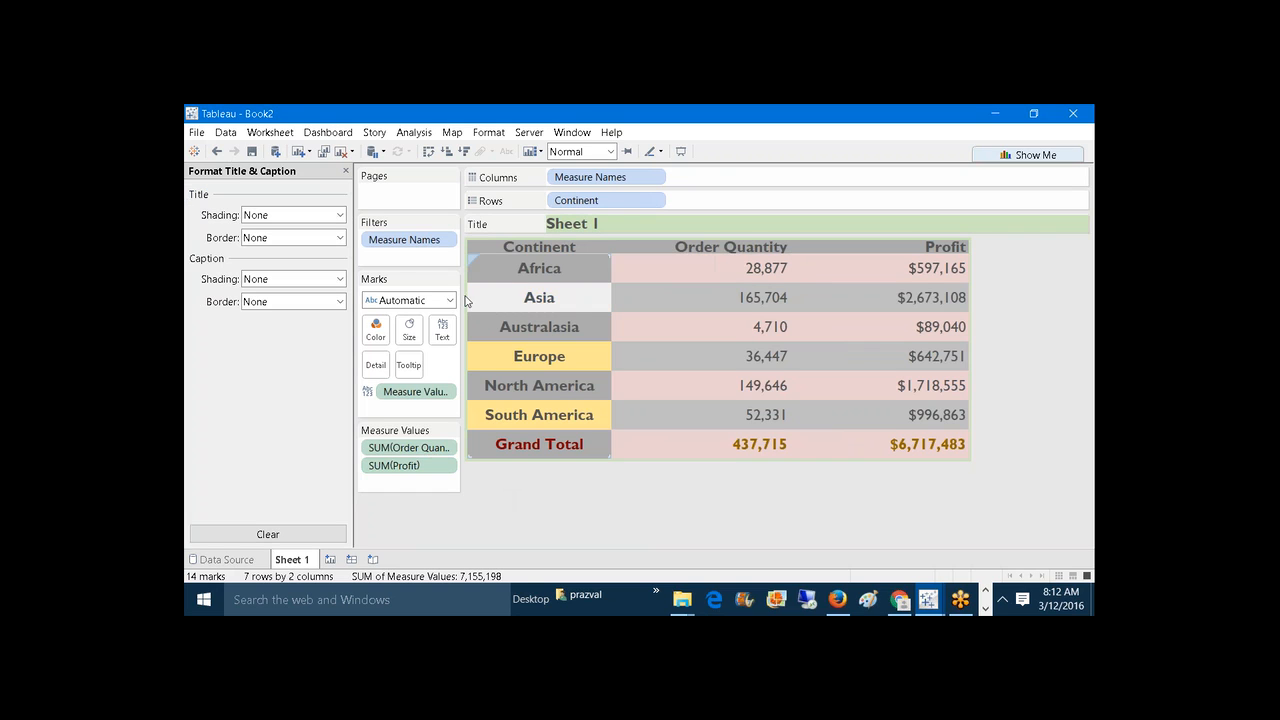
pyautogui.click(340, 215)
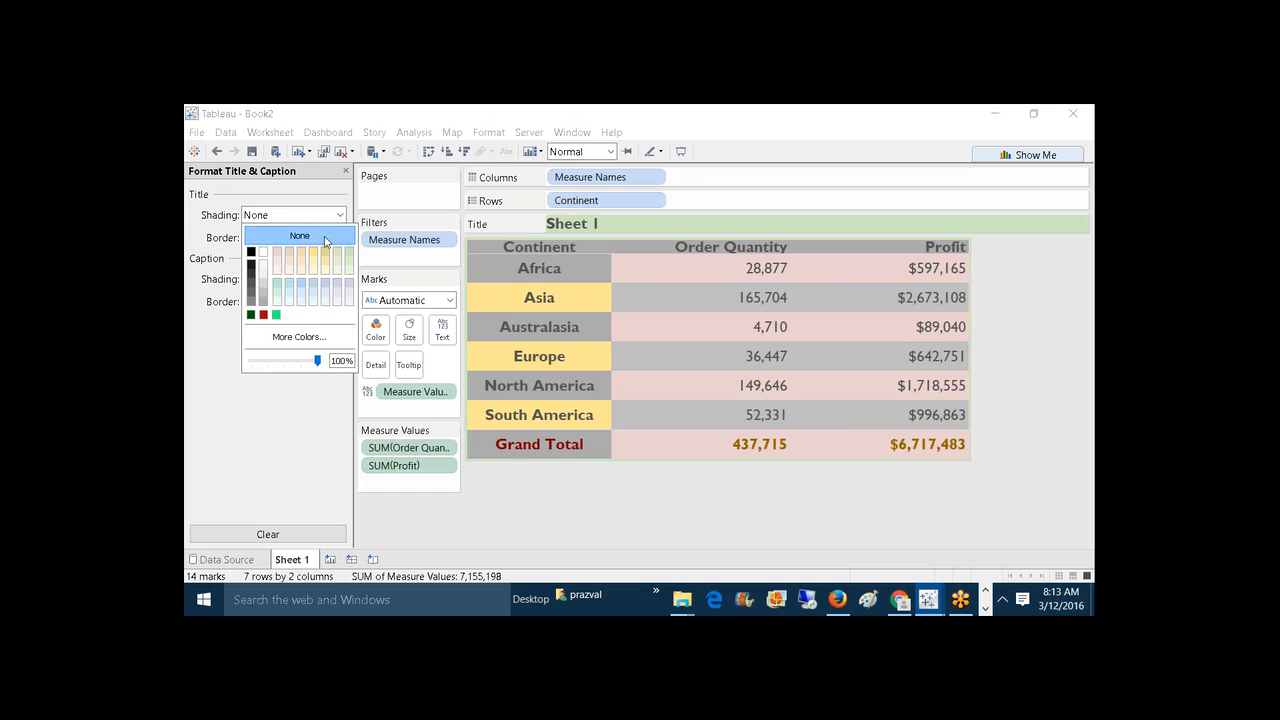
pyautogui.click(301, 257)
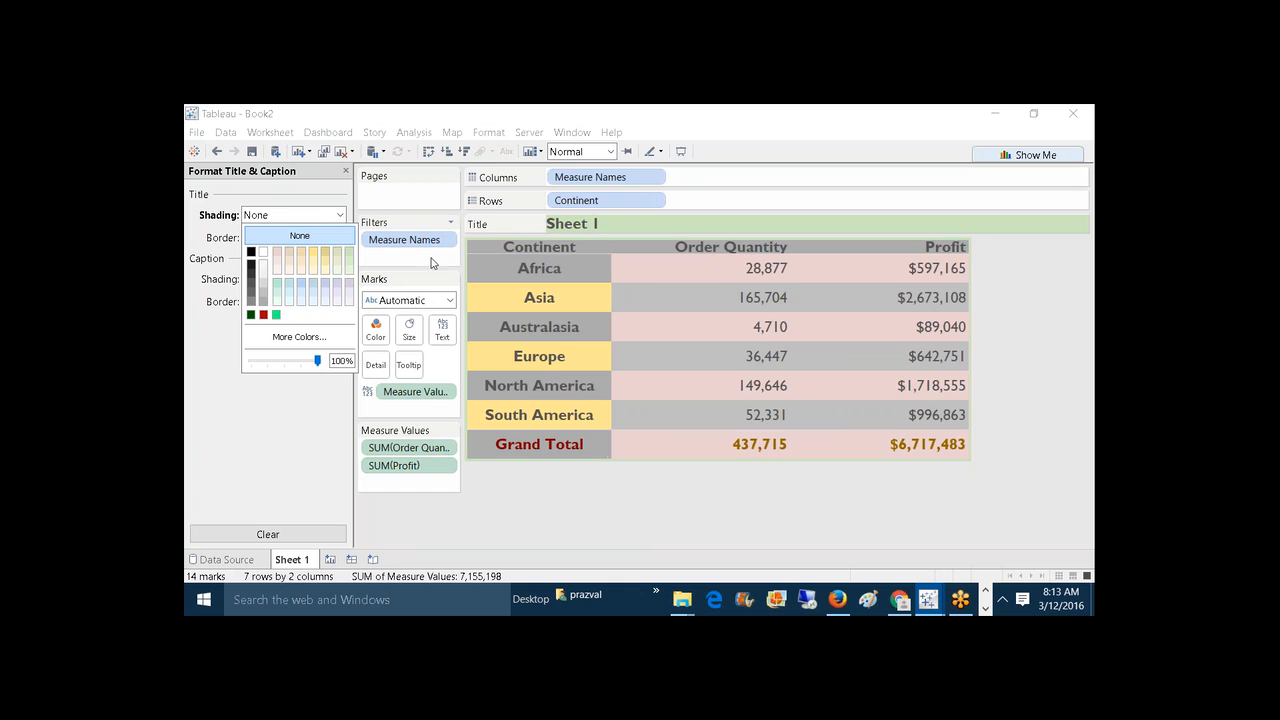
pyautogui.click(211, 417)
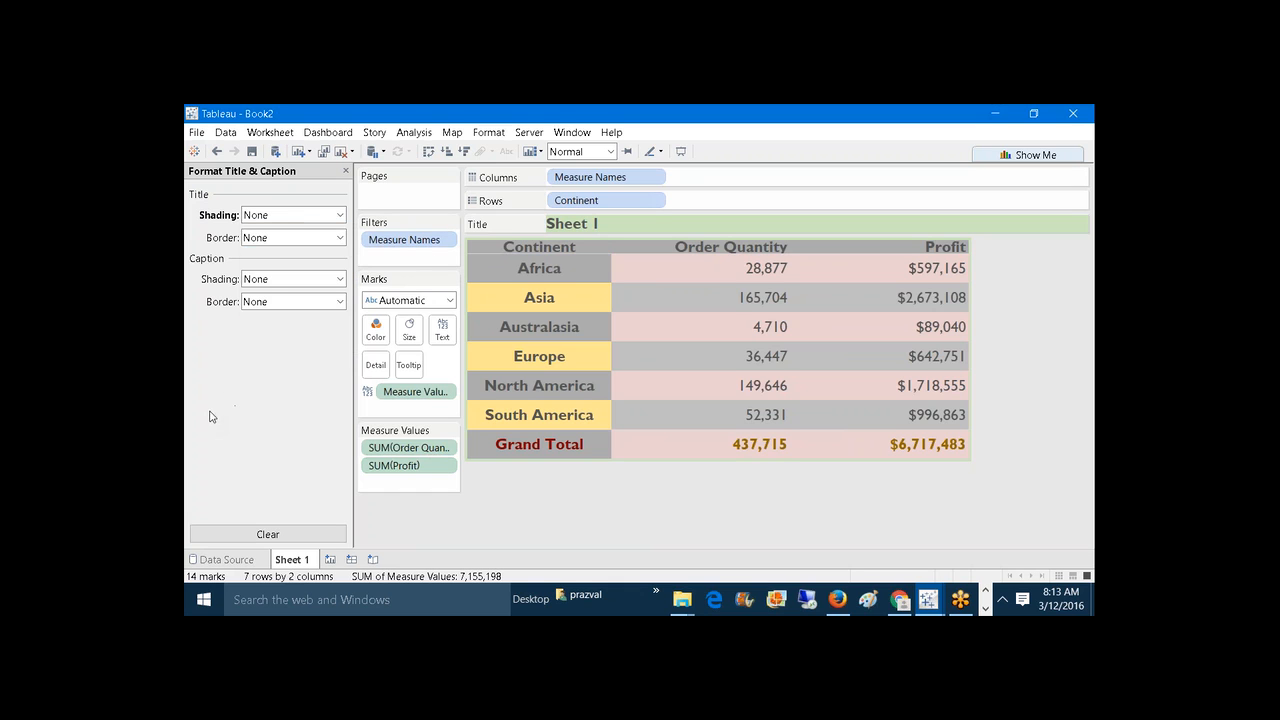
pyautogui.click(346, 170)
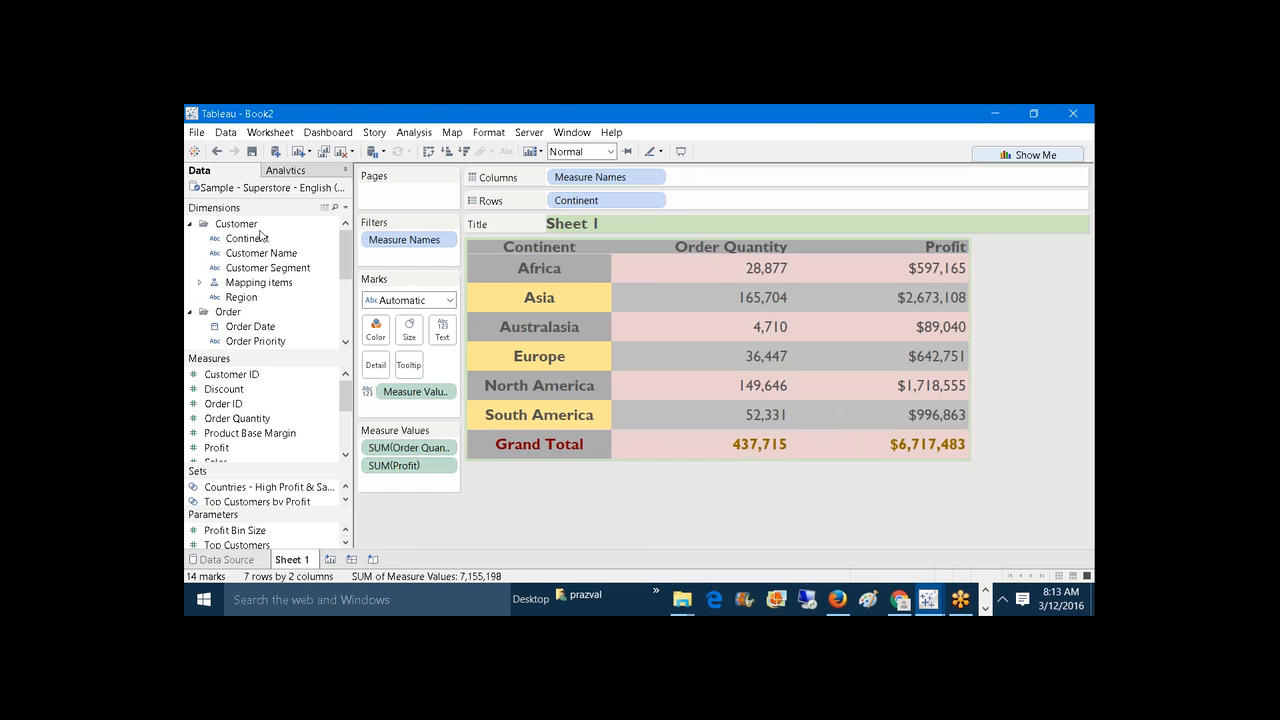
# Step: Set the sheet's default worksheet shading to None
pyautogui.click(490, 134)
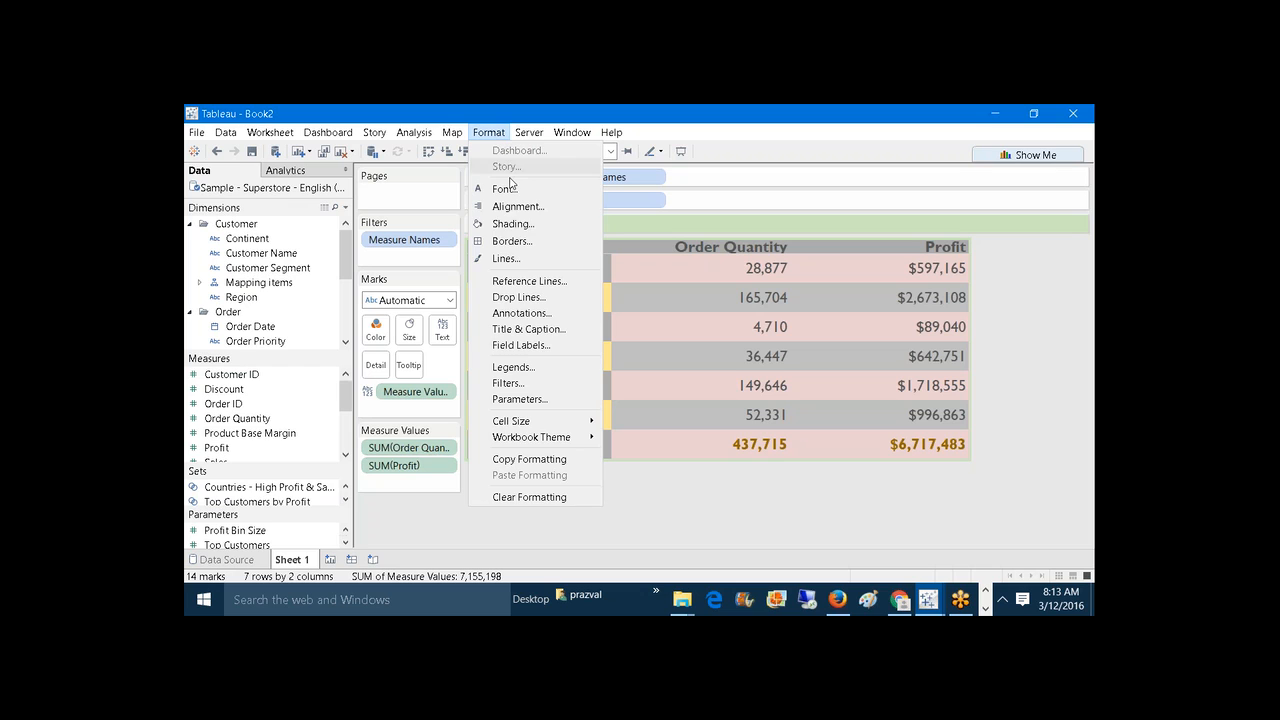
pyautogui.click(520, 228)
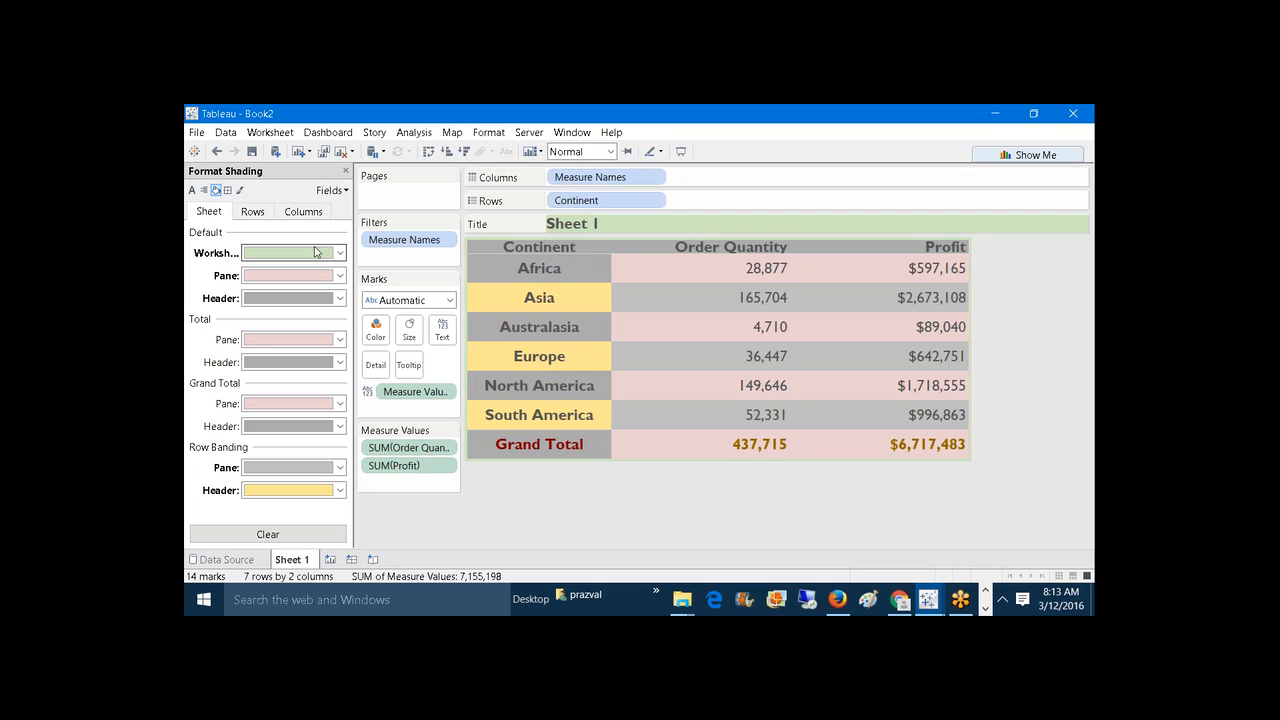
pyautogui.click(342, 256)
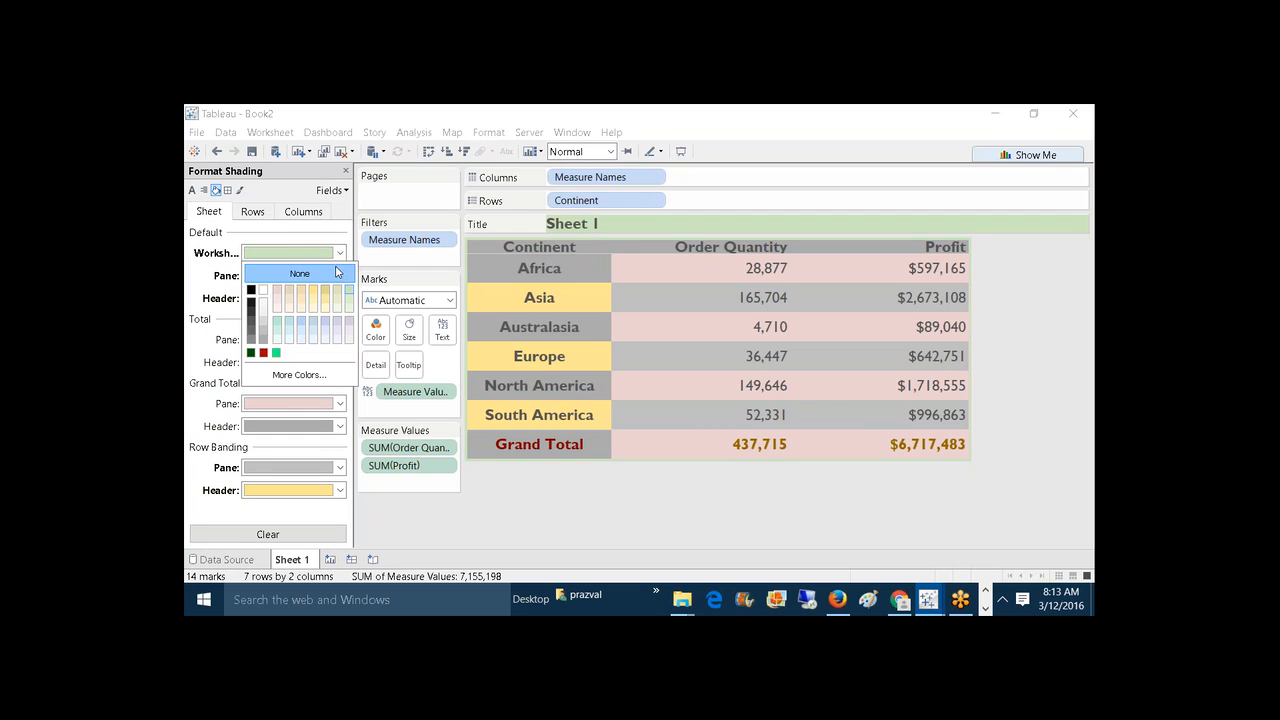
pyautogui.click(299, 273)
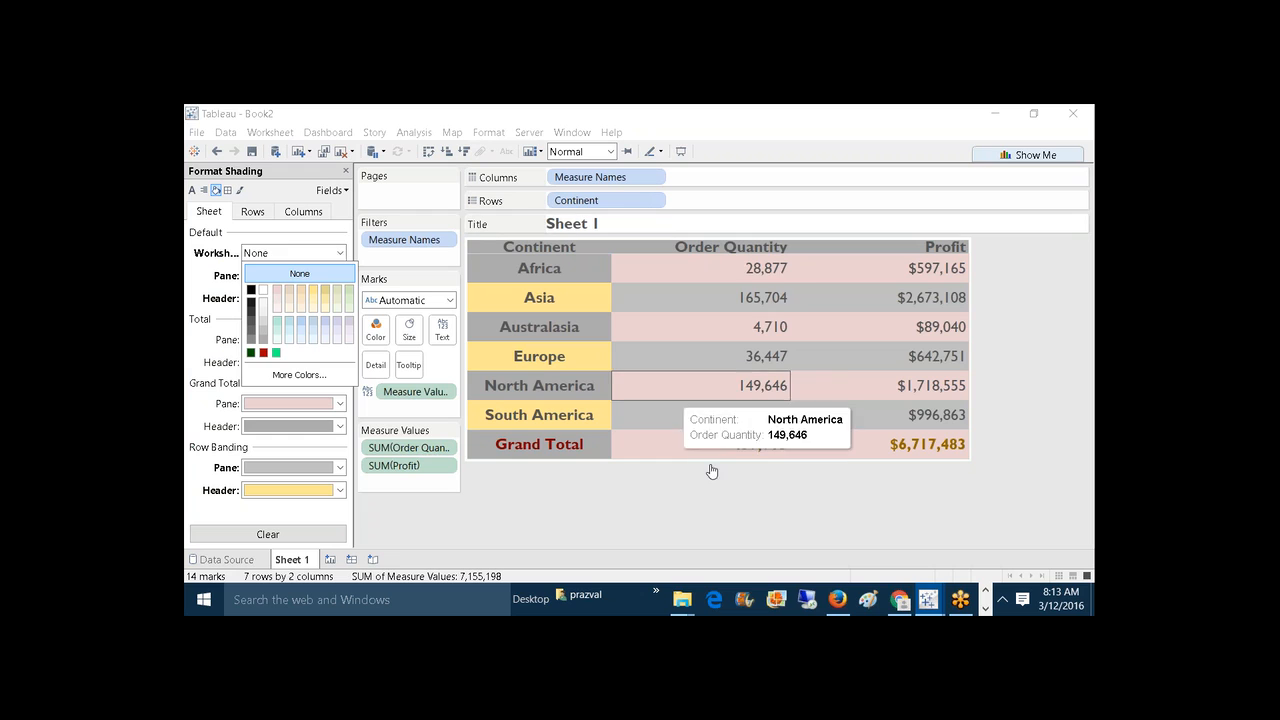
pyautogui.click(678, 518)
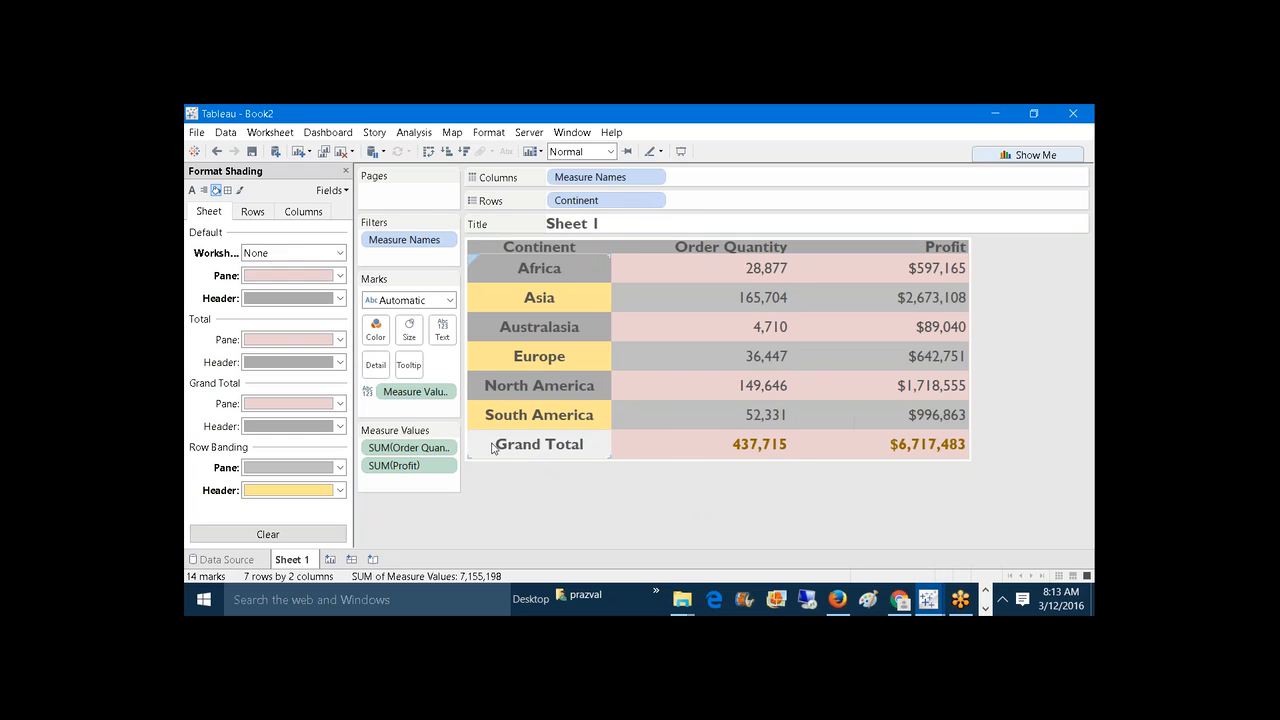
# Step: Give the Grand Total pane a solid, medium-thick dark gold border, after trying dark red
pyautogui.click(227, 190)
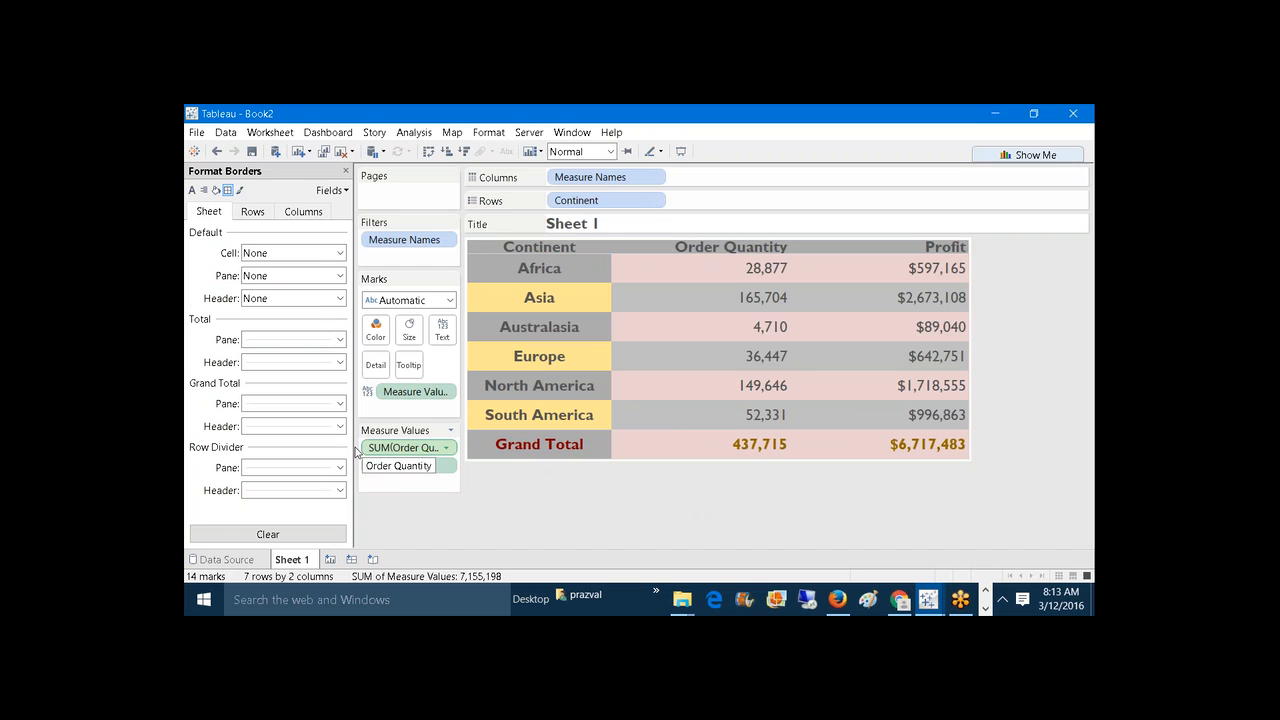
pyautogui.click(340, 404)
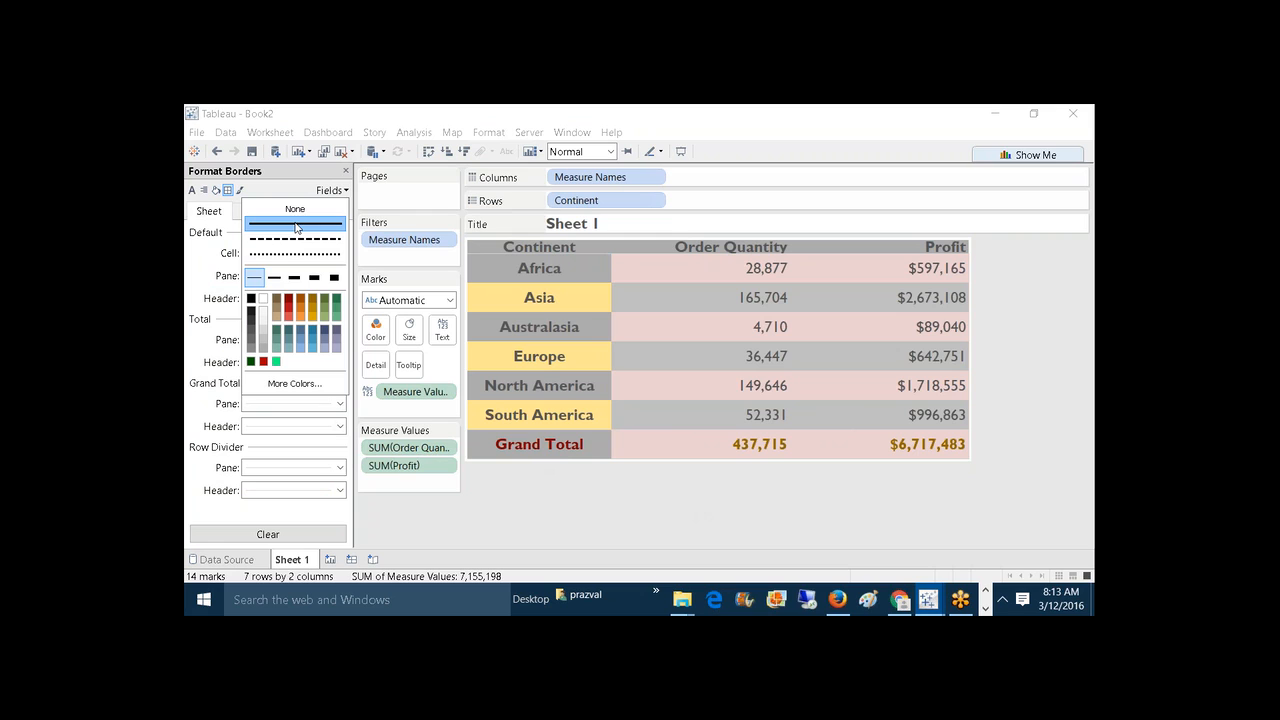
pyautogui.click(294, 278)
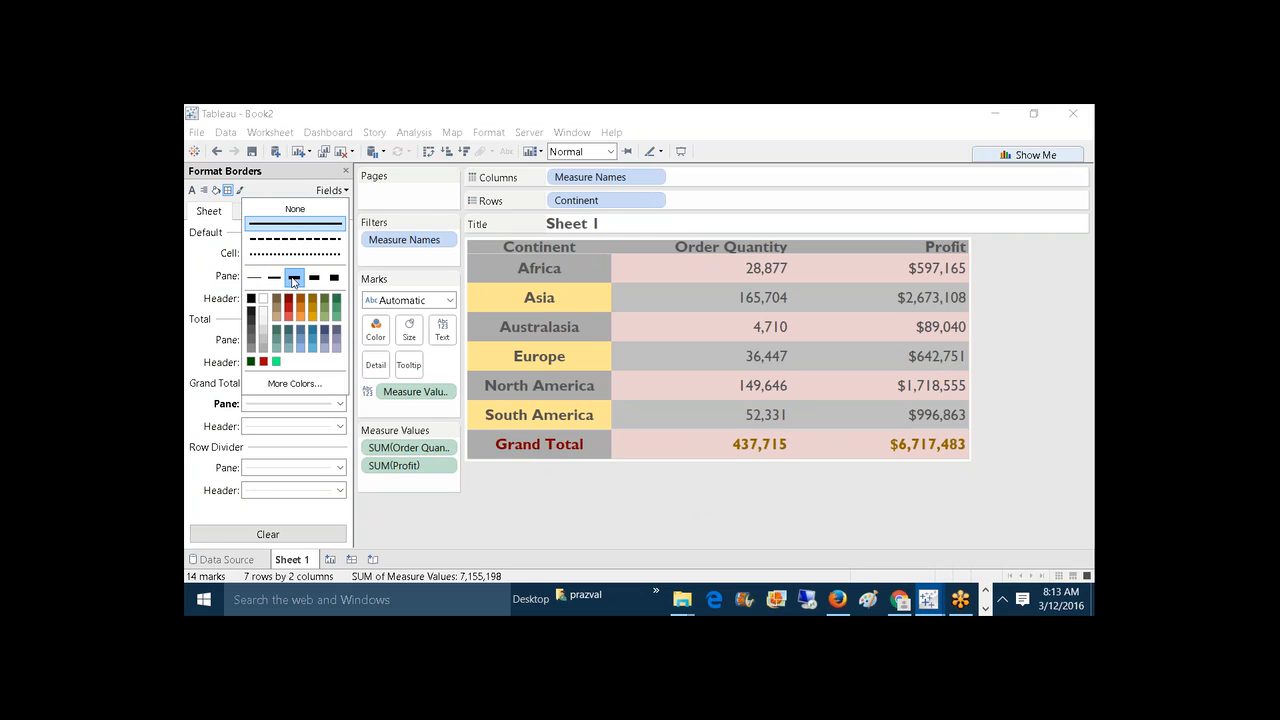
pyautogui.click(289, 300)
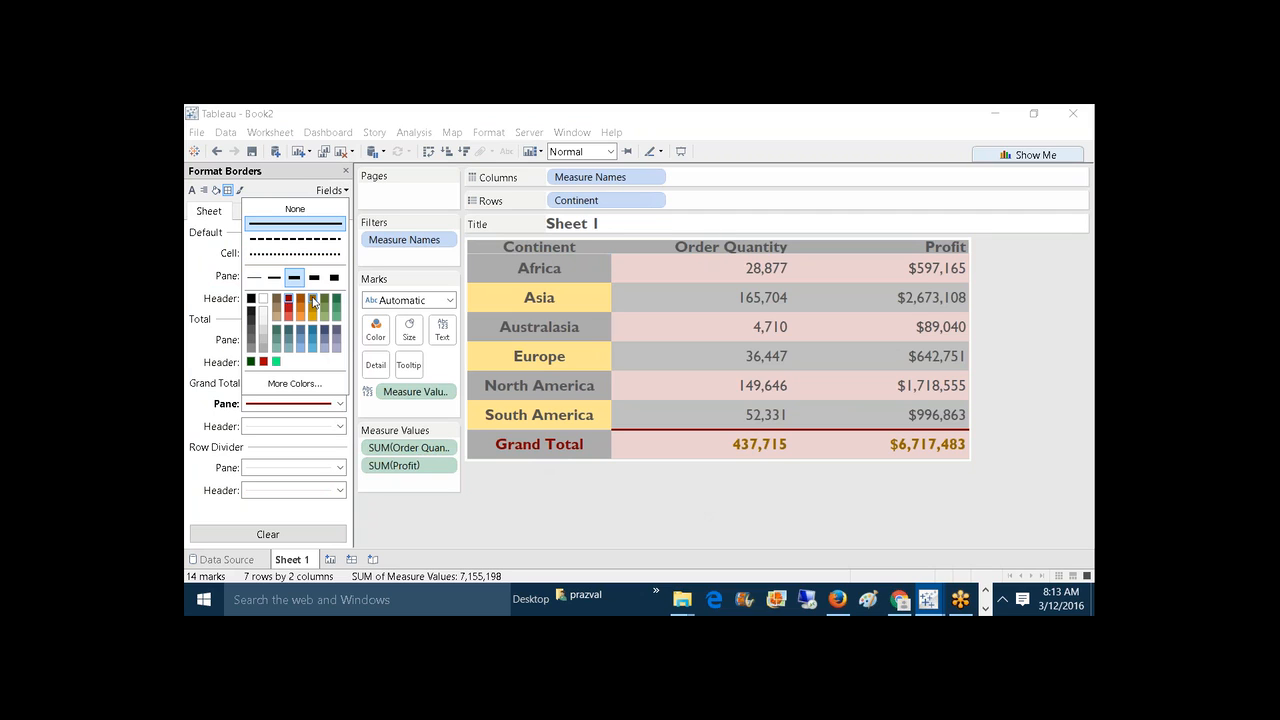
pyautogui.click(313, 300)
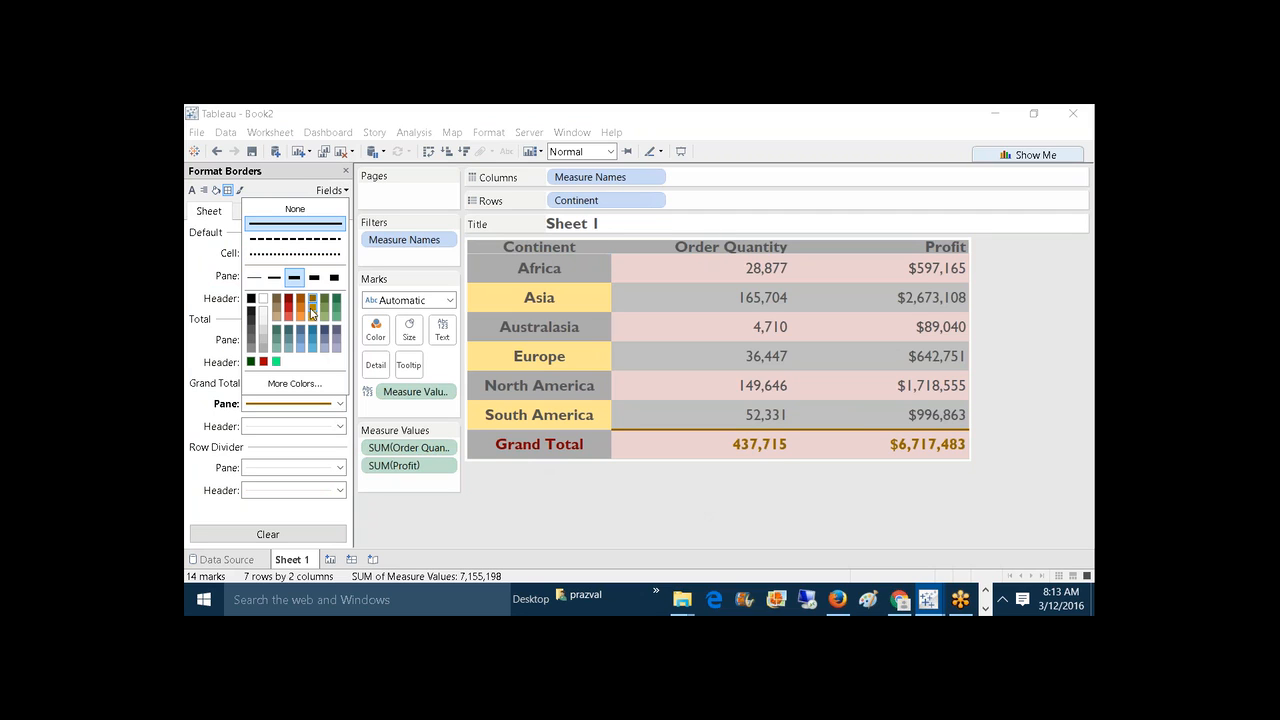
pyautogui.click(463, 516)
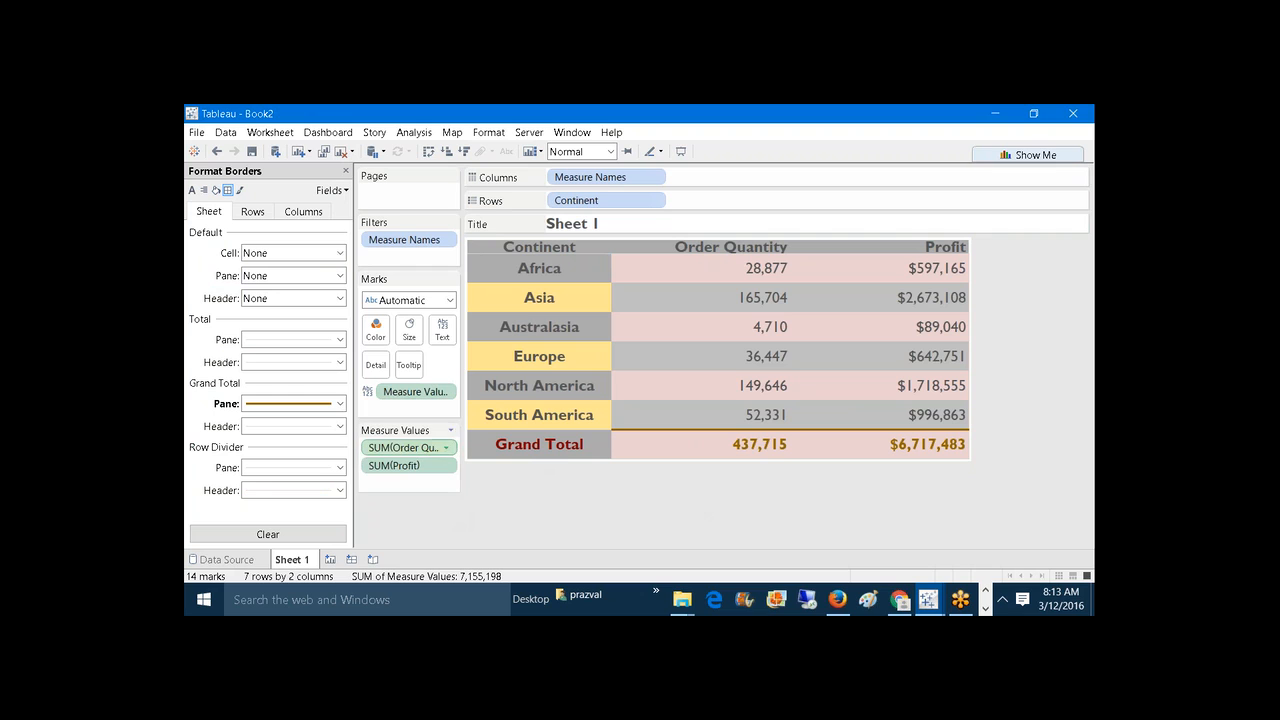
# Step: Give the Grand Total header a solid, medium-thick dark gold border matching the Grand Total pane
pyautogui.click(340, 427)
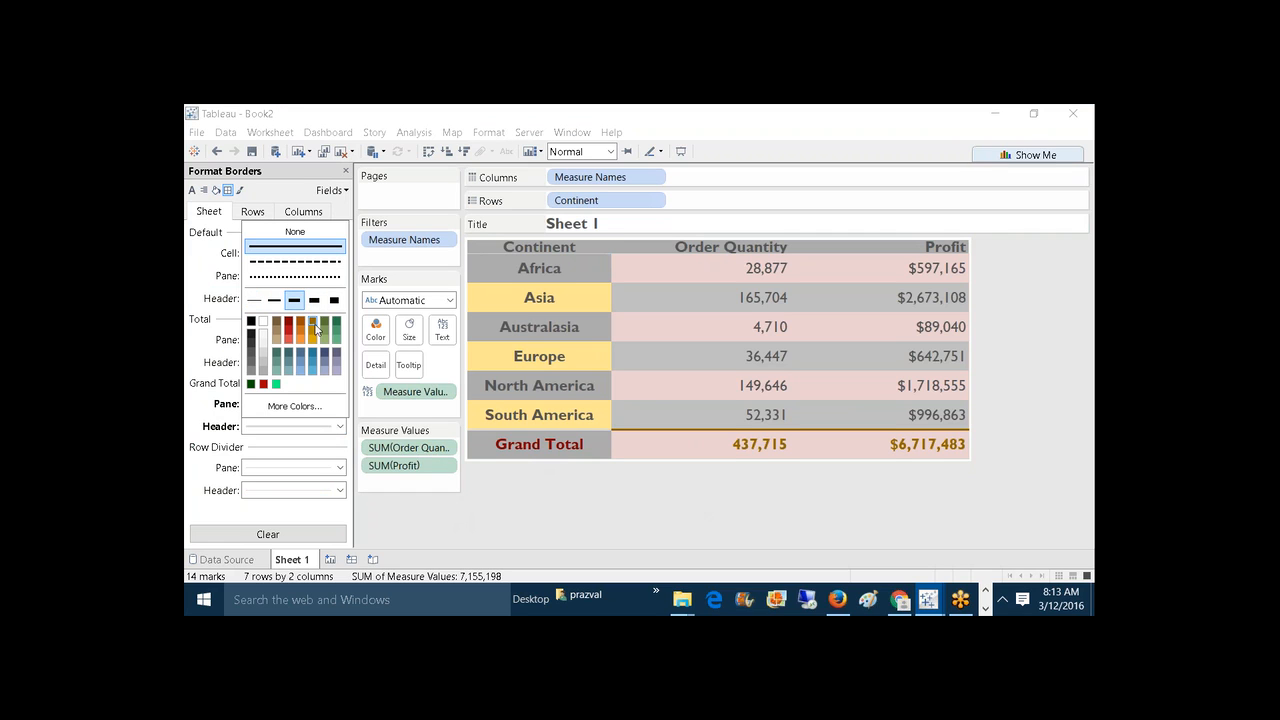
pyautogui.click(314, 327)
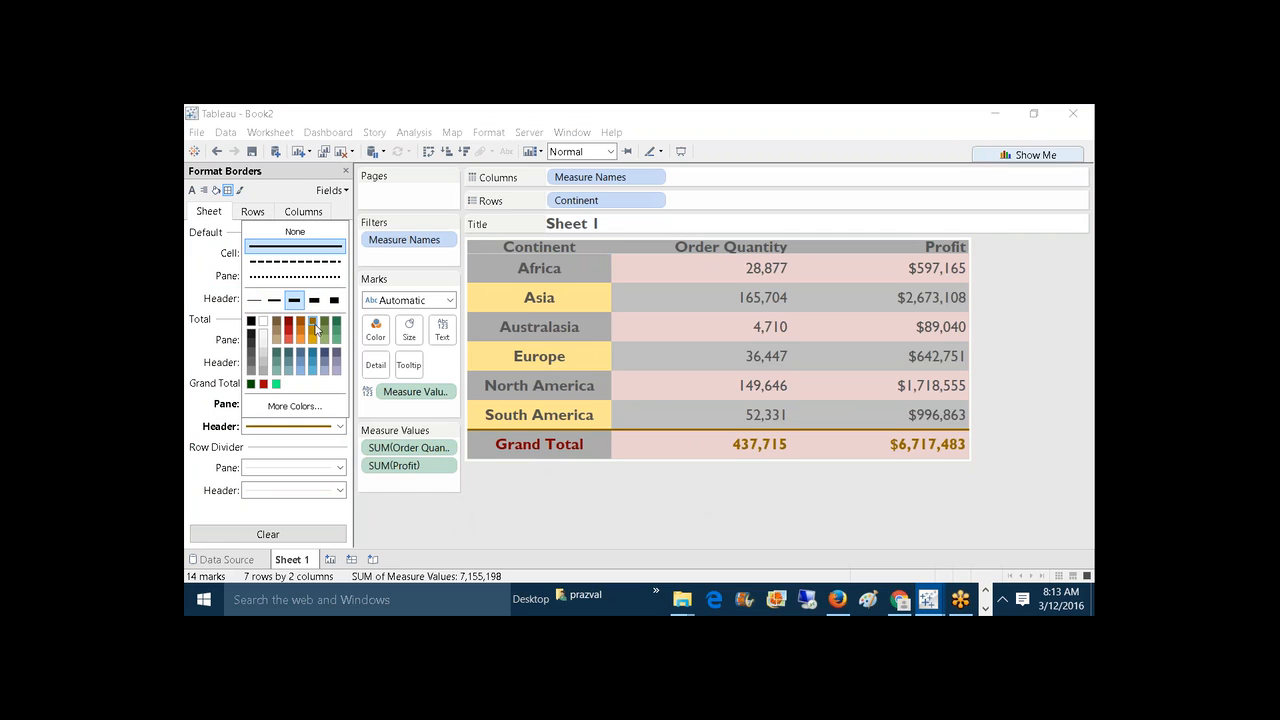
pyautogui.click(474, 542)
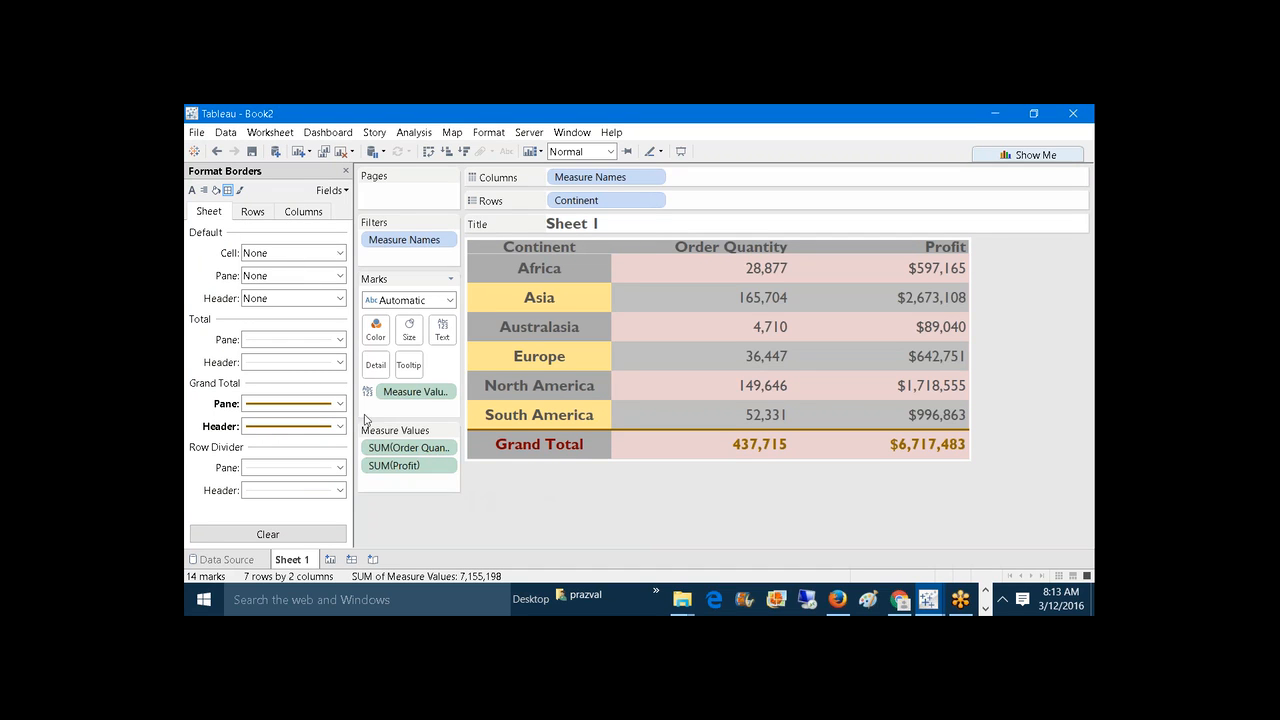
# Step: Set the table's column divider for the pane to a solid dark gold line in the second-thinnest width
pyautogui.click(255, 215)
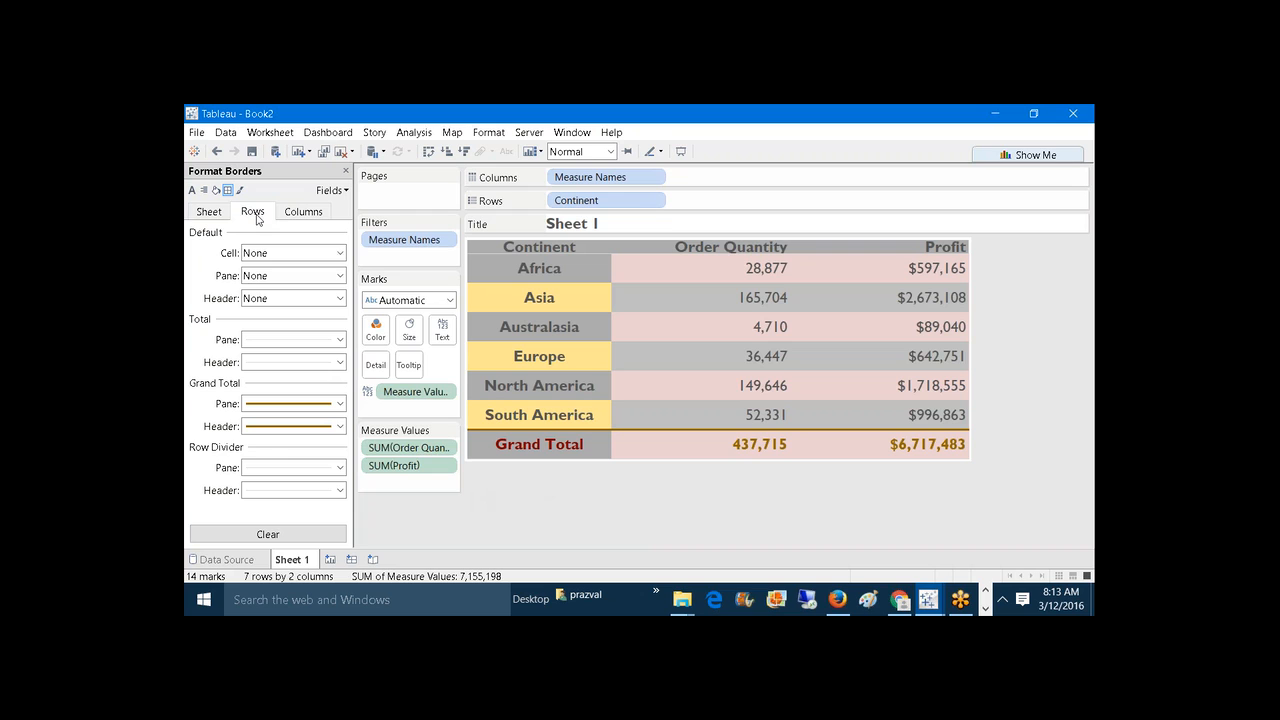
pyautogui.click(285, 215)
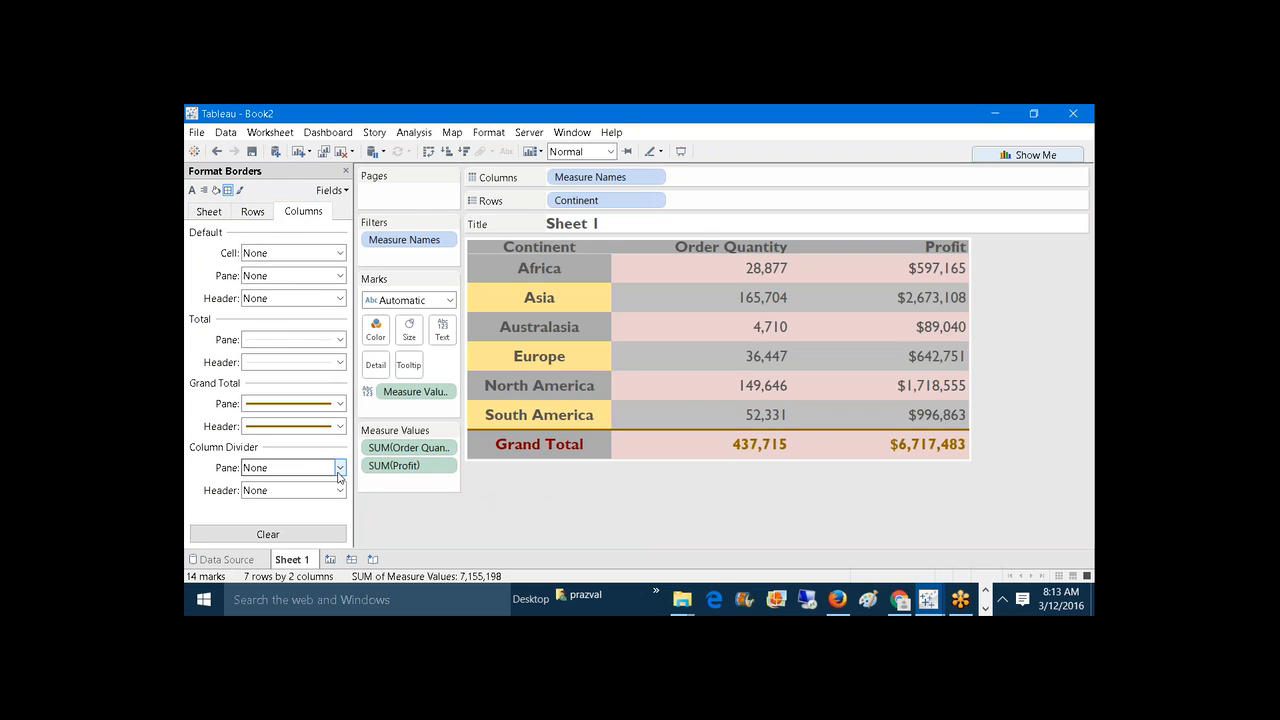
pyautogui.click(339, 469)
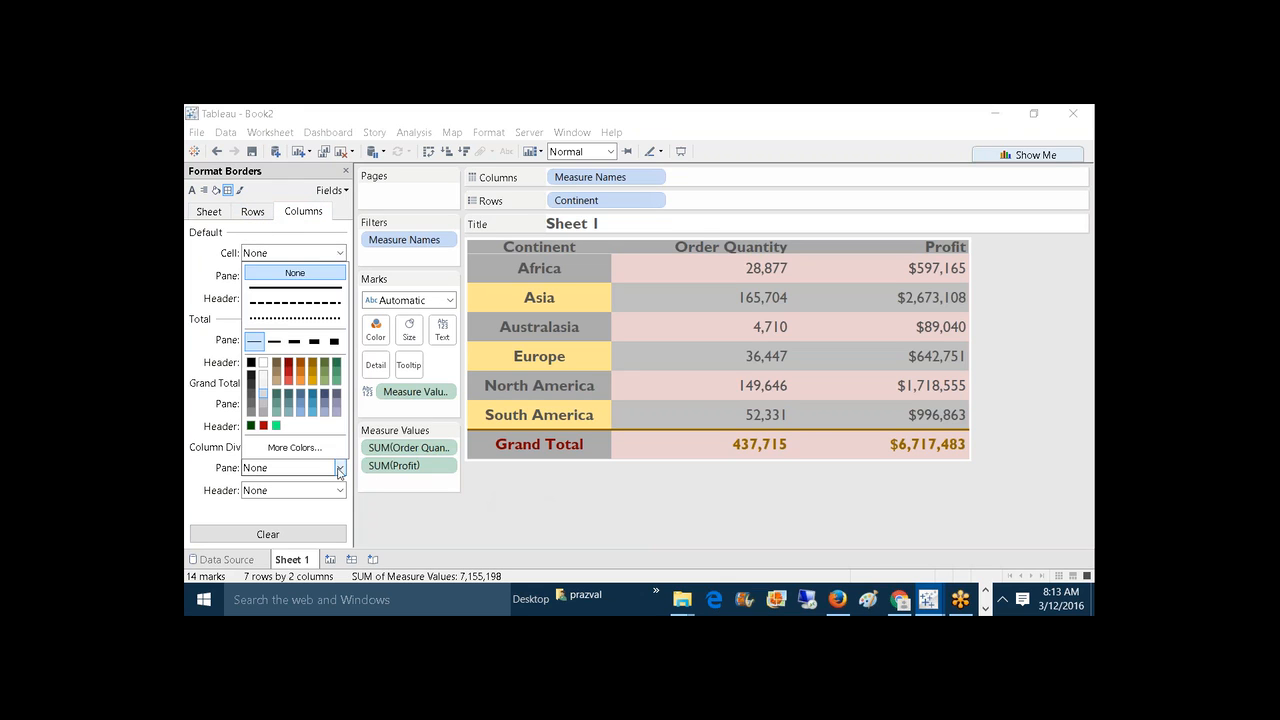
pyautogui.click(276, 344)
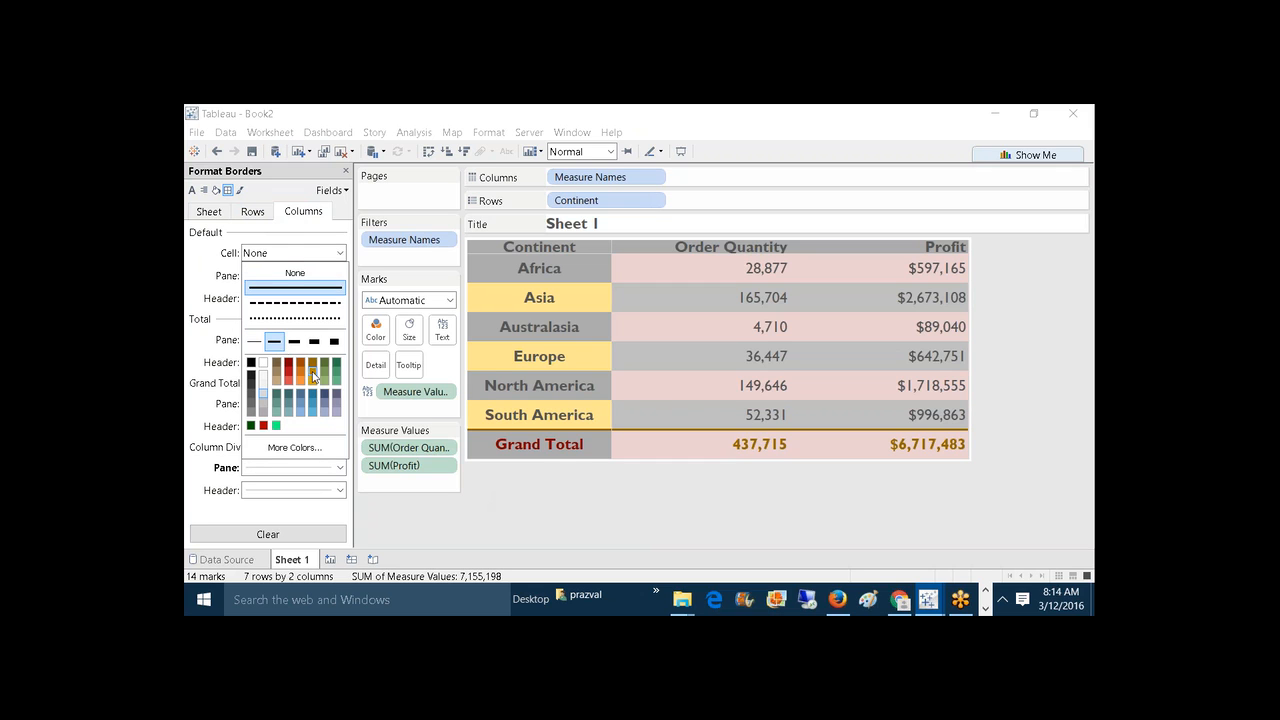
pyautogui.click(313, 369)
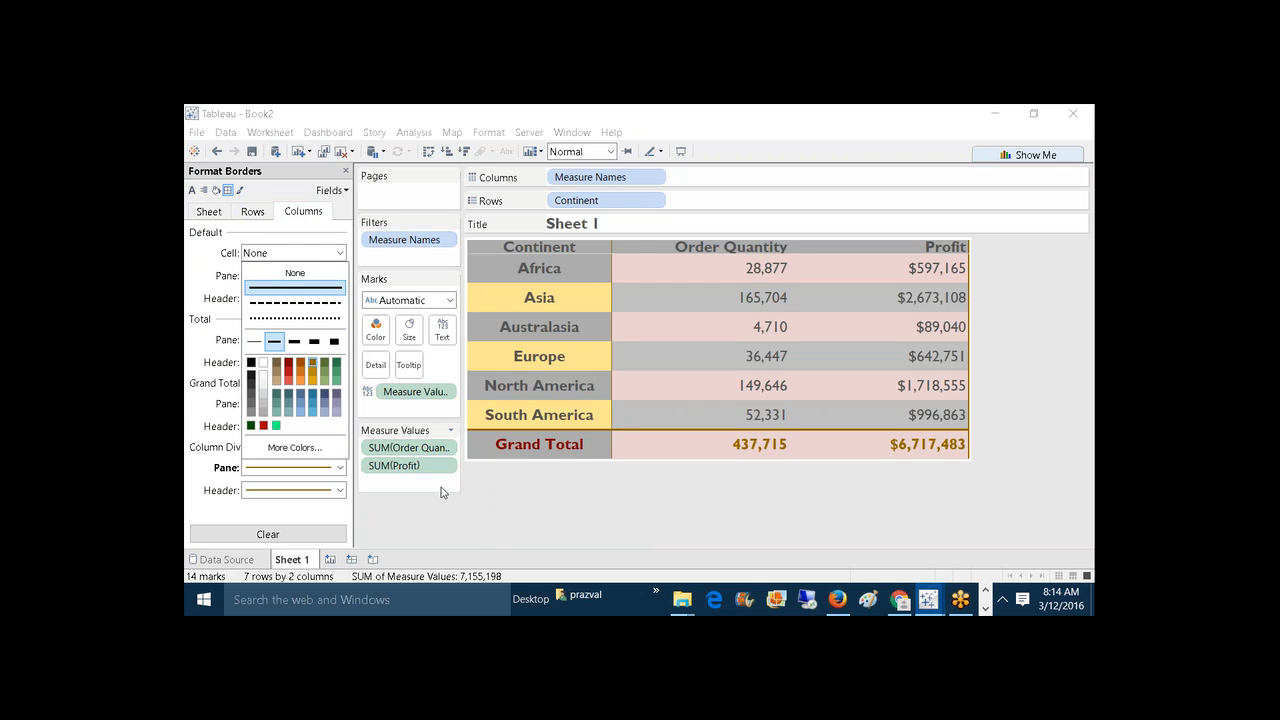
pyautogui.click(474, 544)
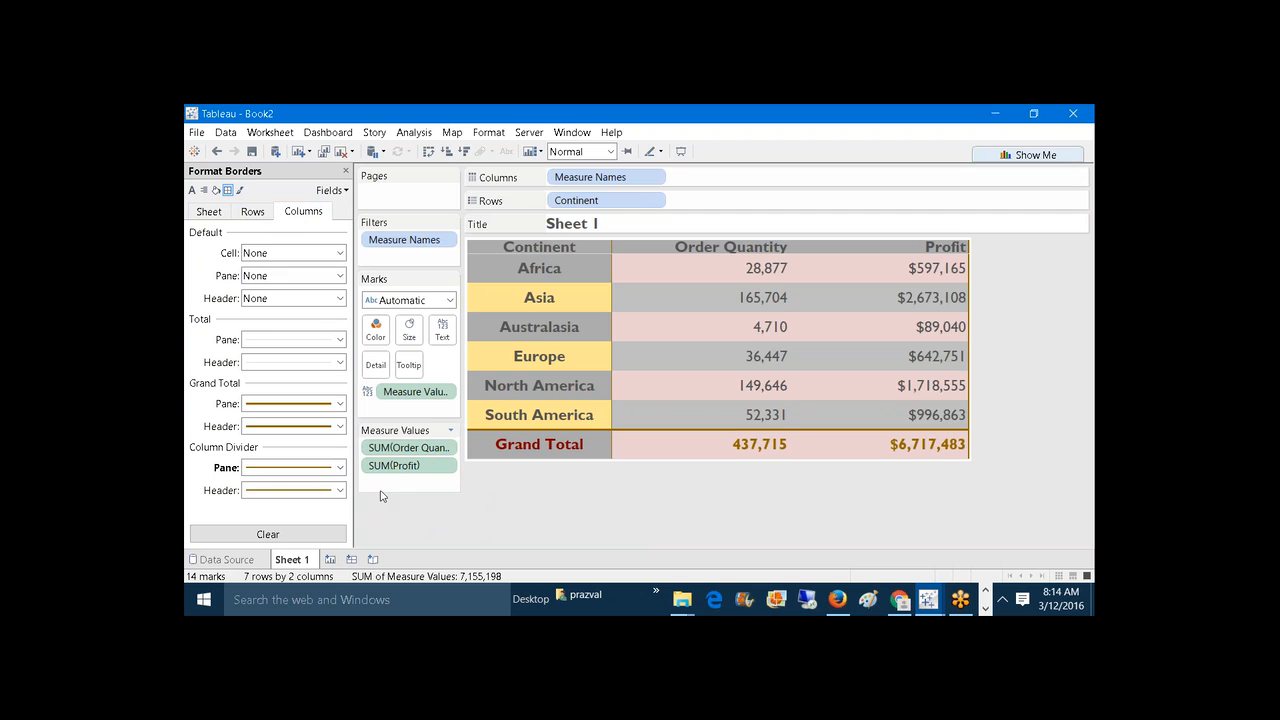
# Step: Set the table's row divider for the pane to a solid dark orange line in the second-thinnest width
pyautogui.click(254, 213)
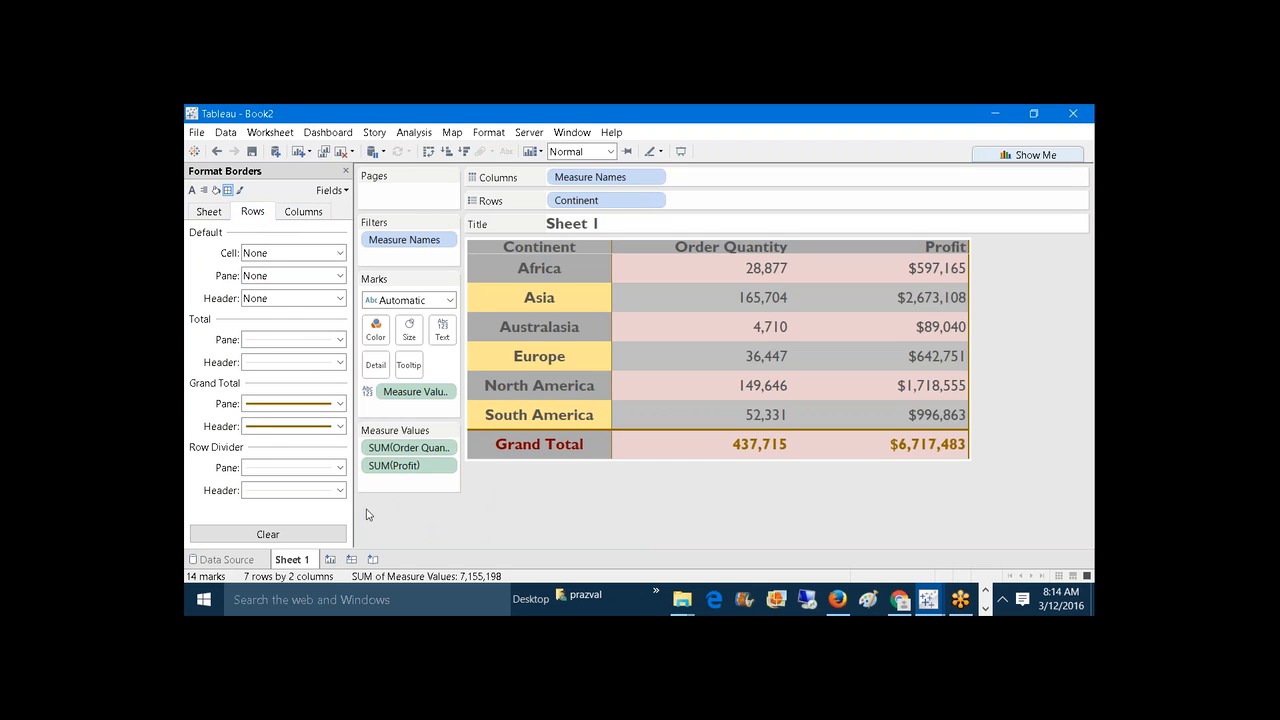
pyautogui.click(335, 467)
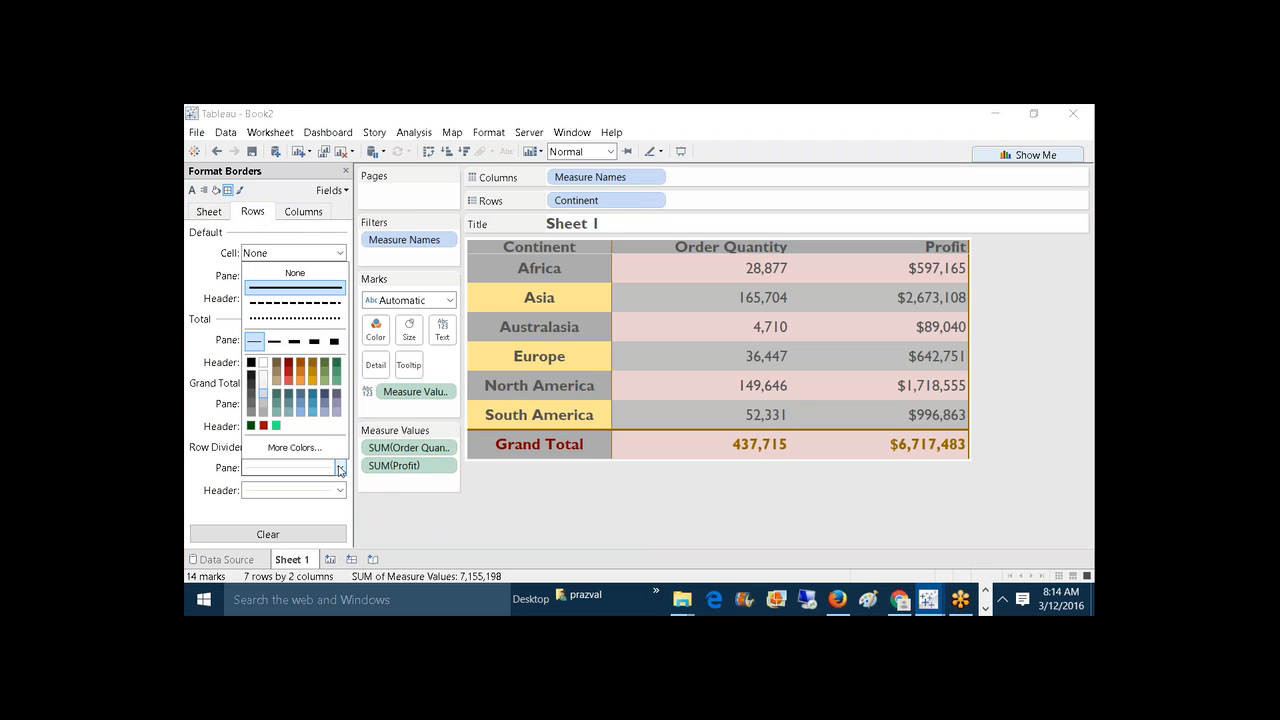
pyautogui.click(276, 343)
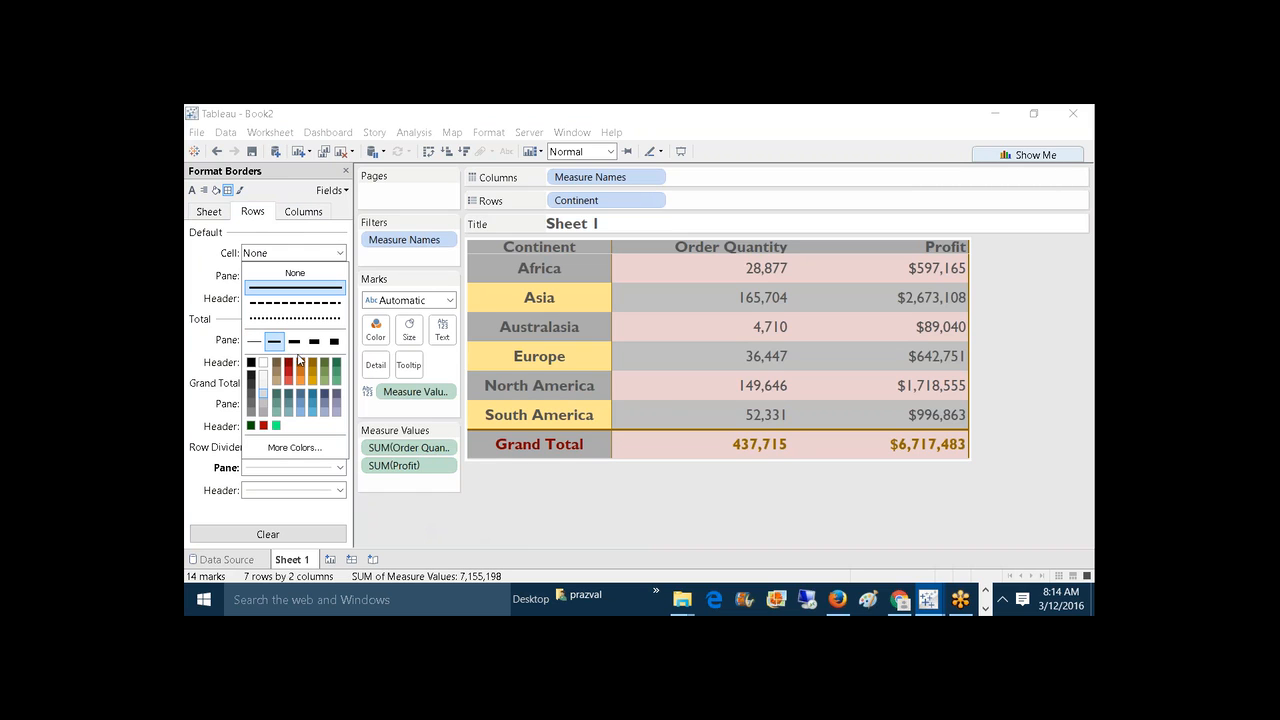
pyautogui.click(305, 368)
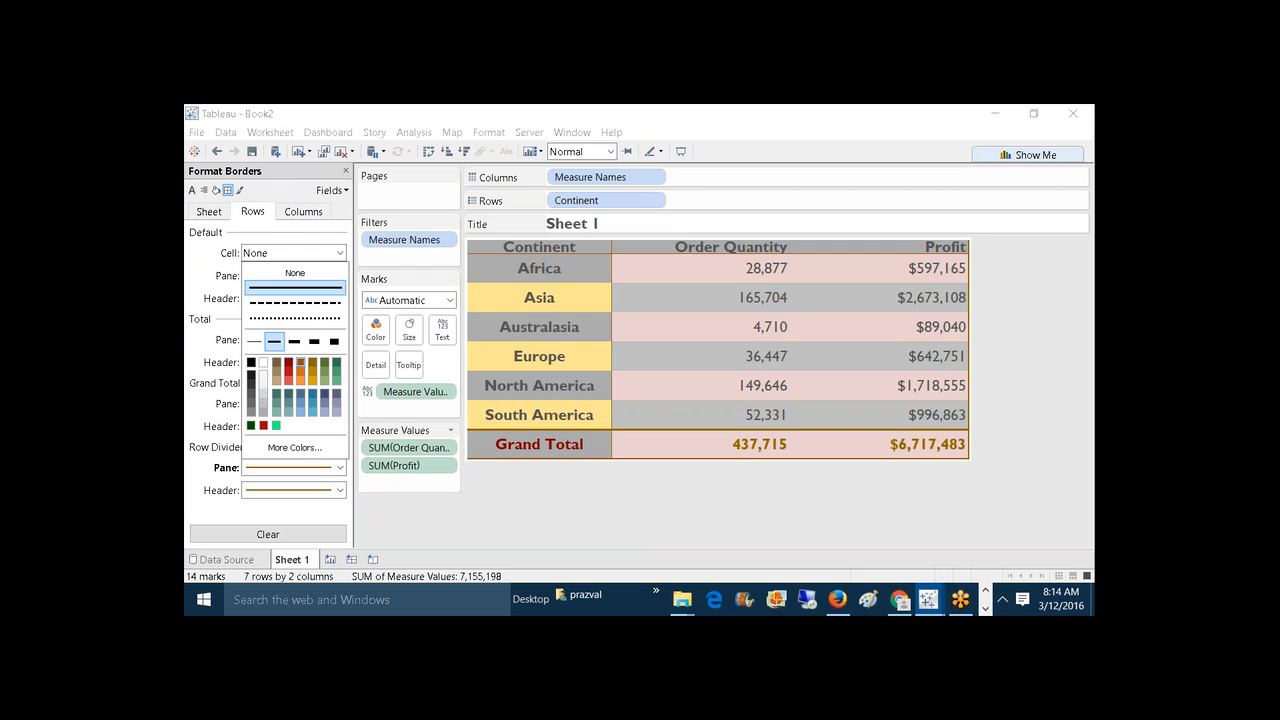
pyautogui.click(560, 545)
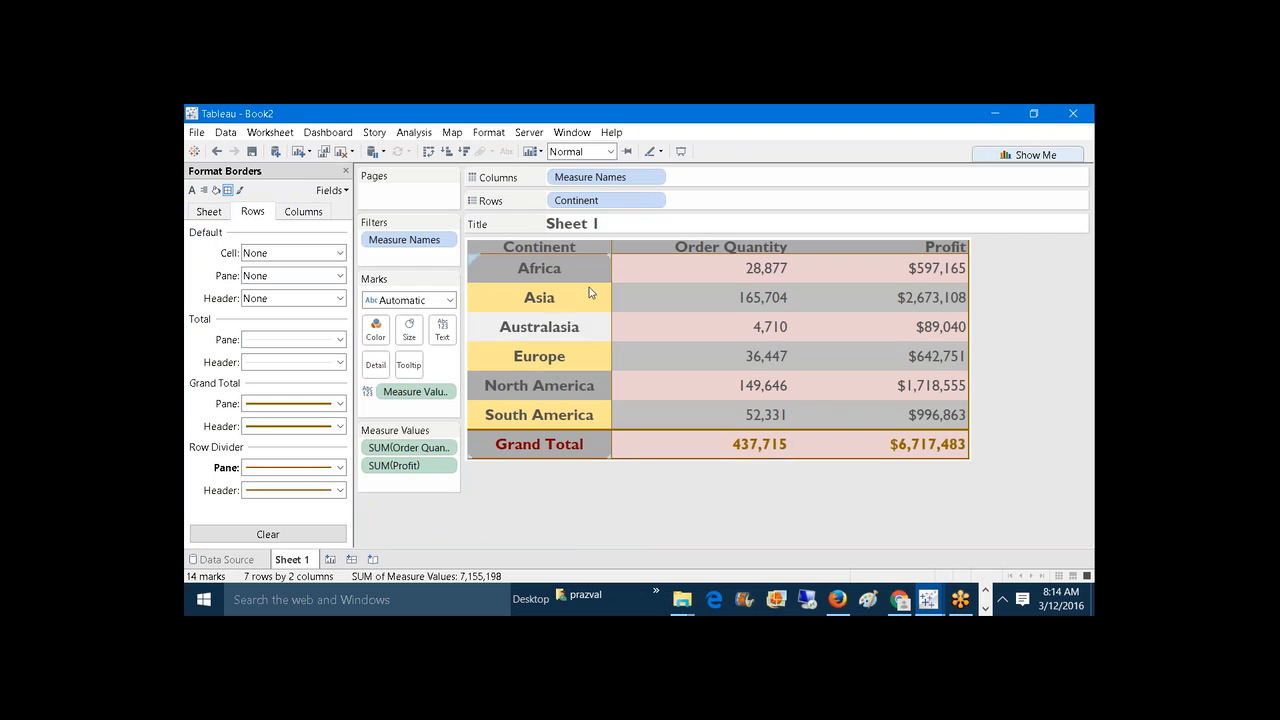
# Step: Replace the sheet's title text with "Formatted_Sheet" and apply it
pyautogui.doubleClick(614, 228)
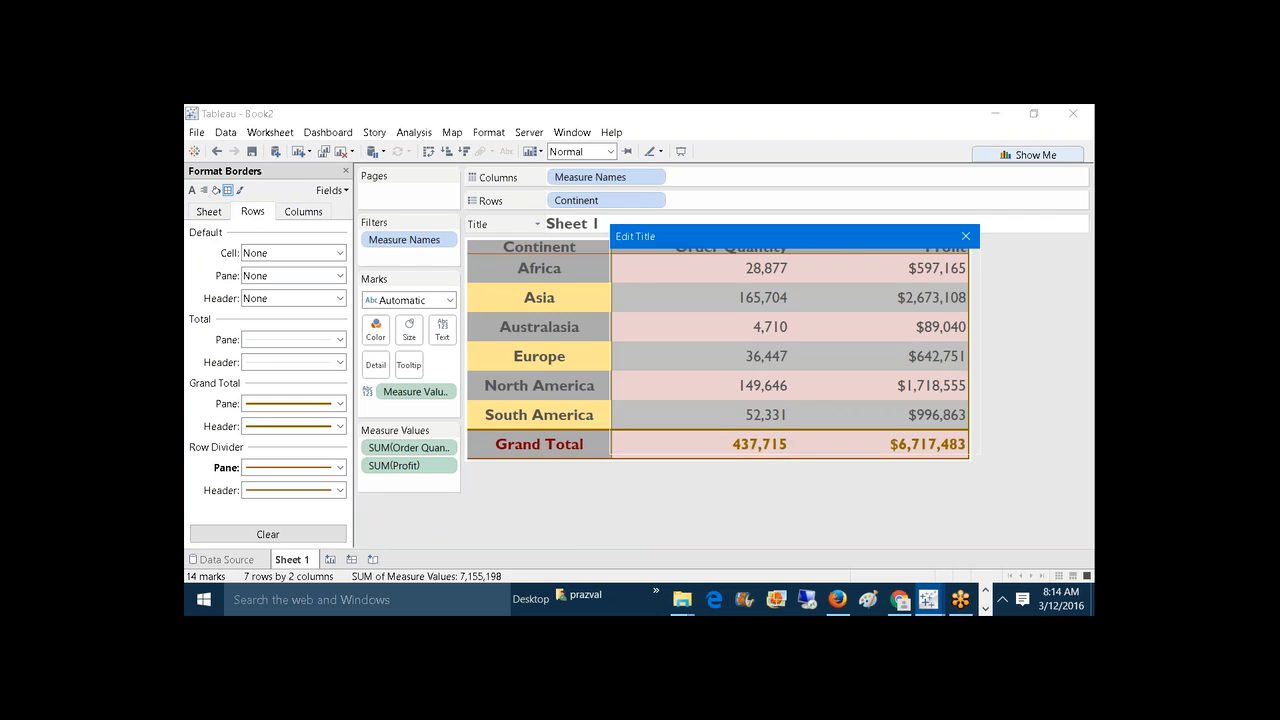
pyautogui.moveTo(715, 287); pyautogui.dragTo(591, 276)
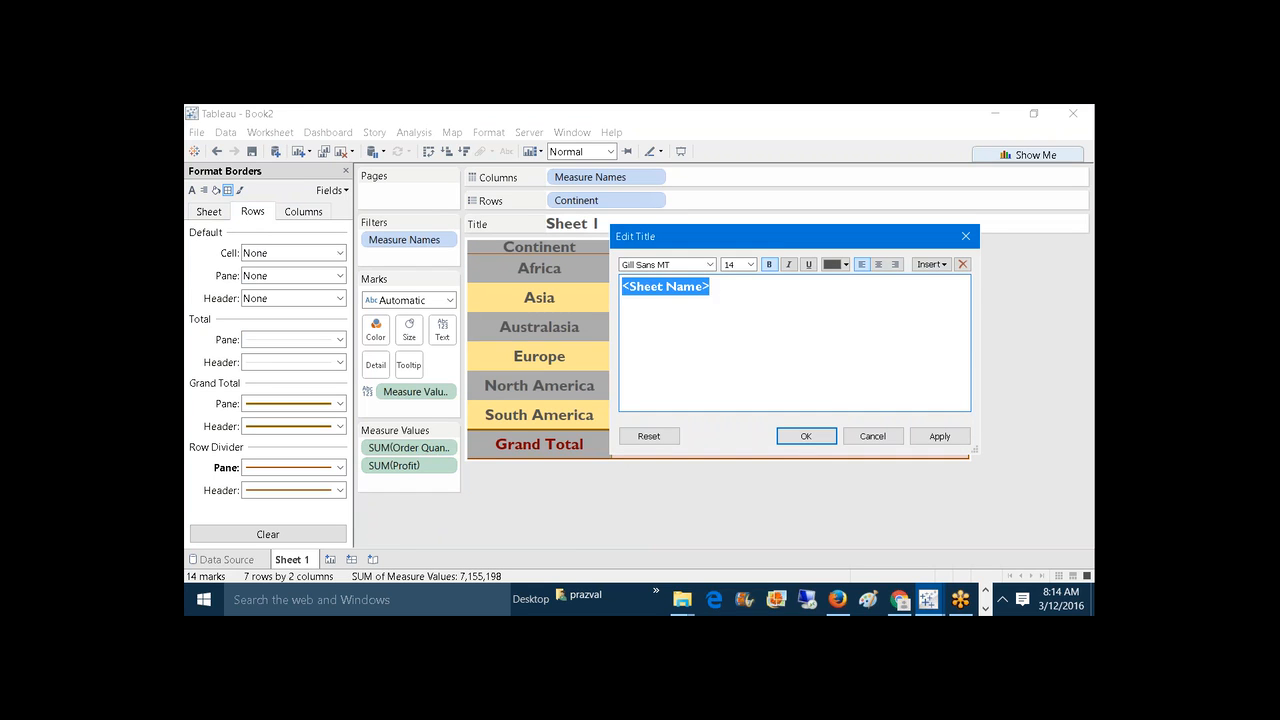
pyautogui.write('Formatted_Sheet')
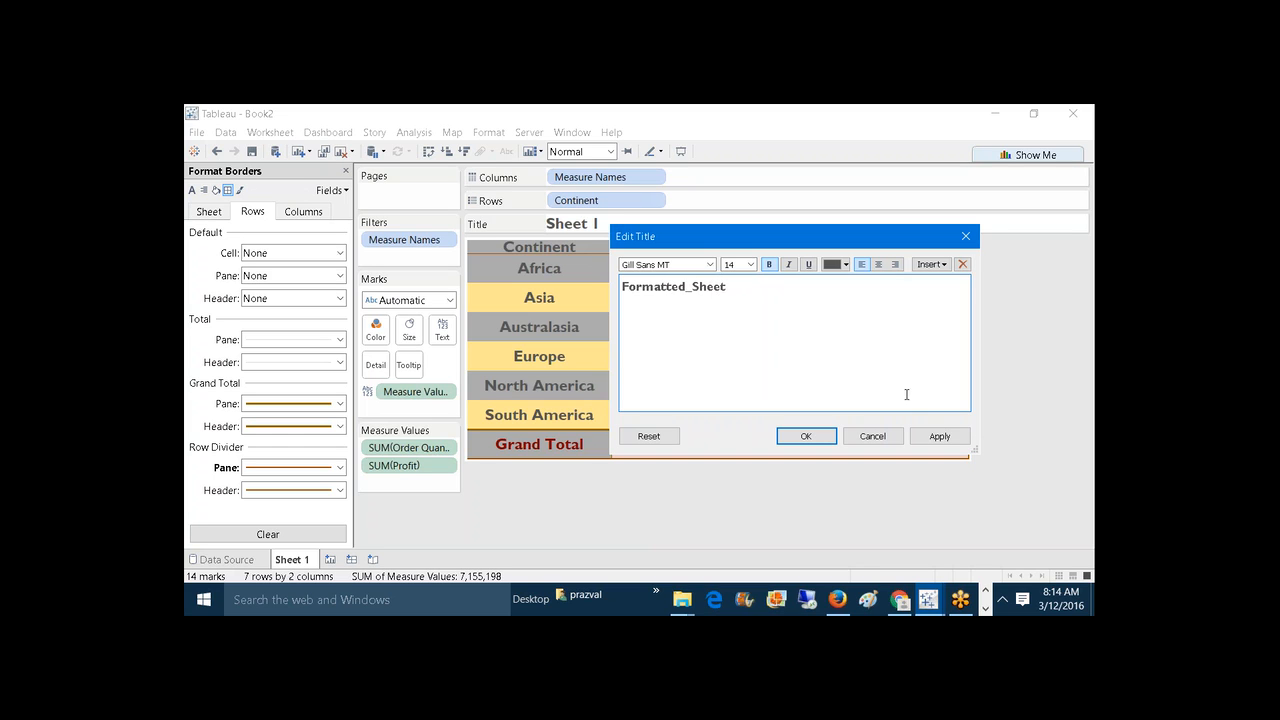
pyautogui.click(940, 436)
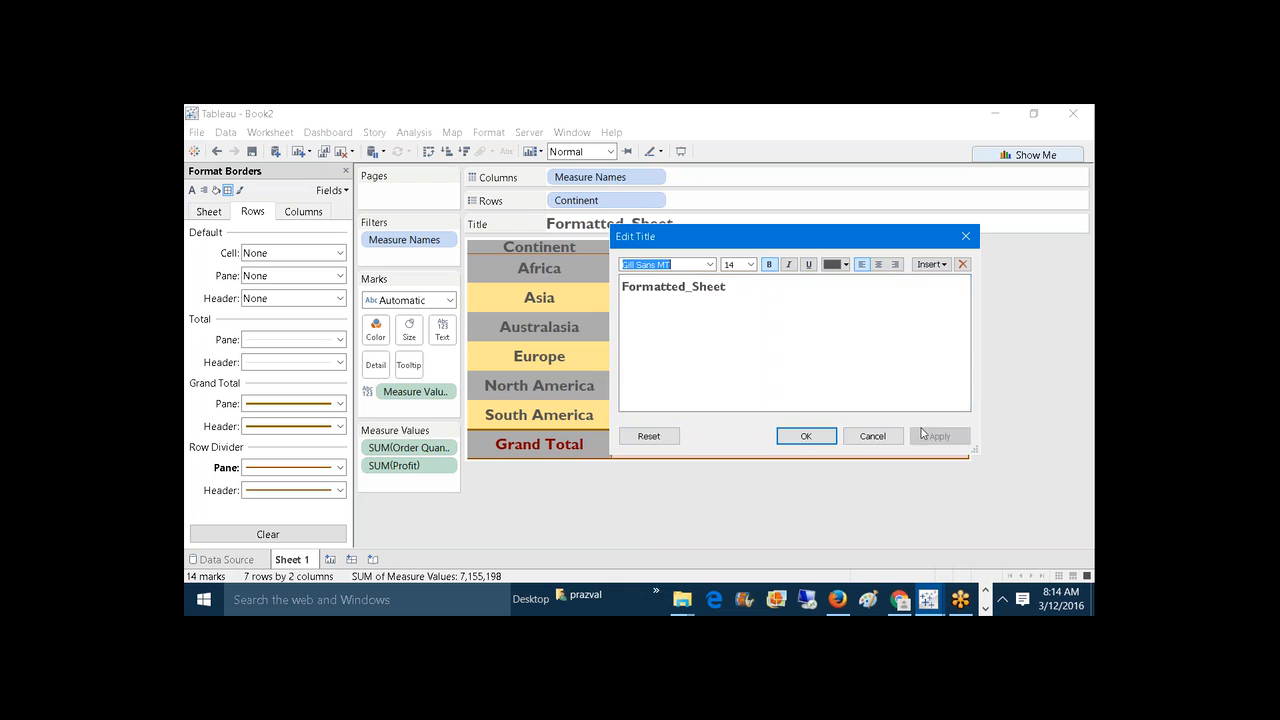
pyautogui.click(806, 436)
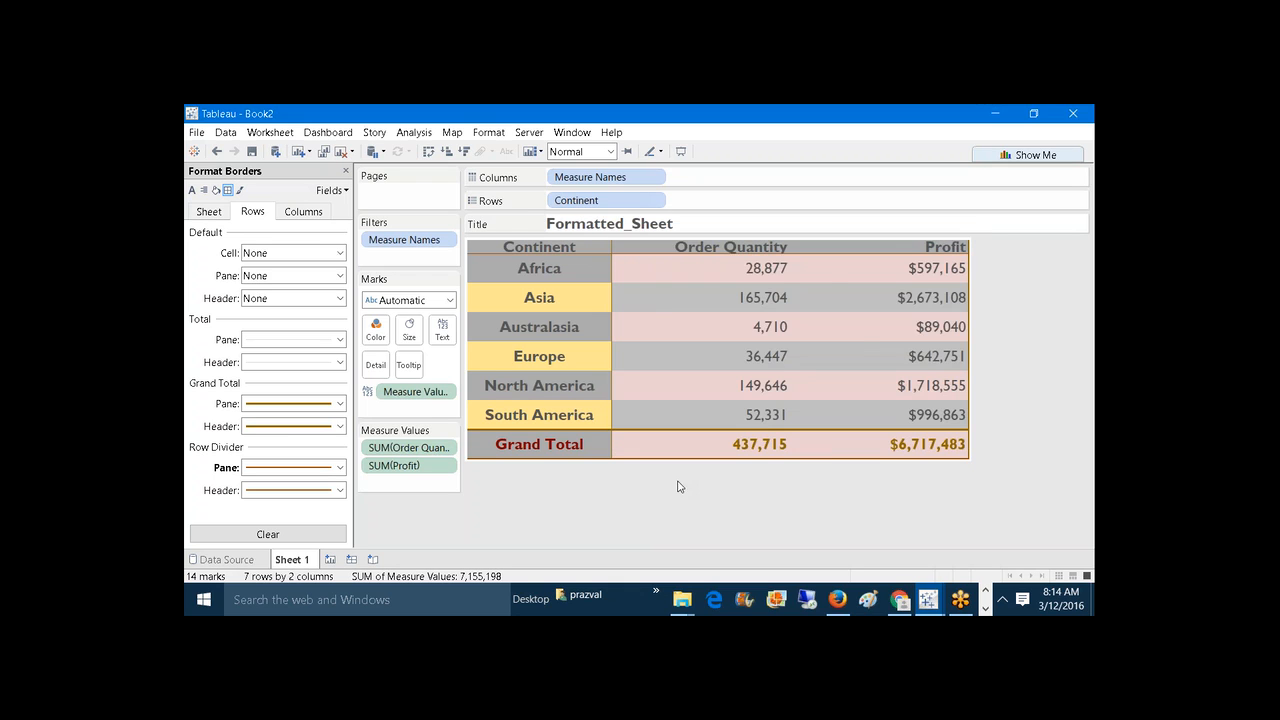
# Step: Set the shading of the Formatted_Sheet title to light pink
pyautogui.rightClick(687, 225)
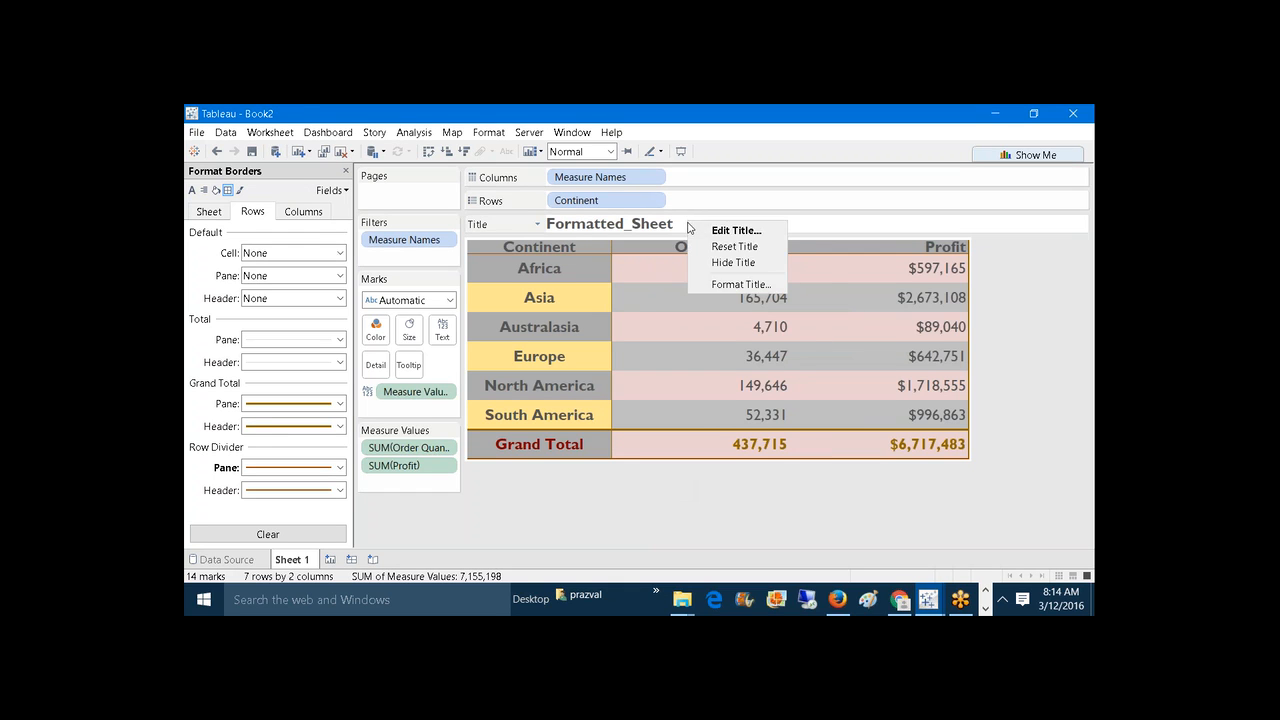
pyautogui.click(729, 288)
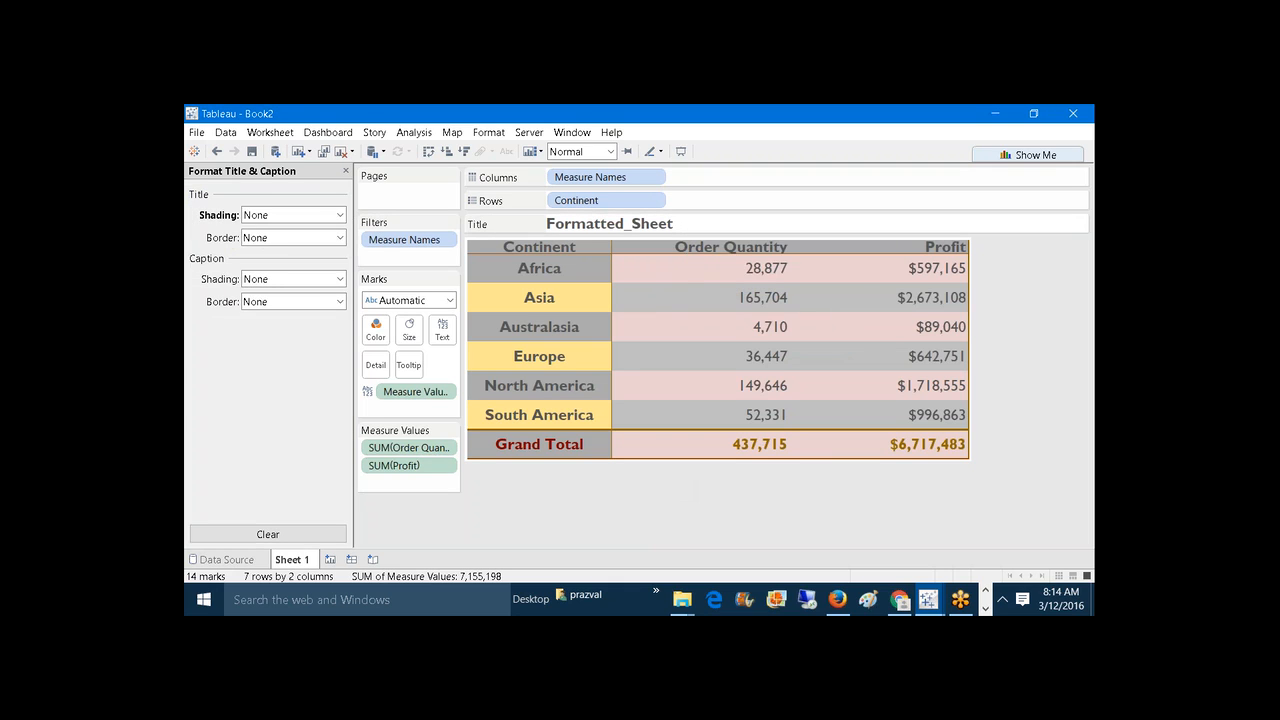
pyautogui.click(340, 215)
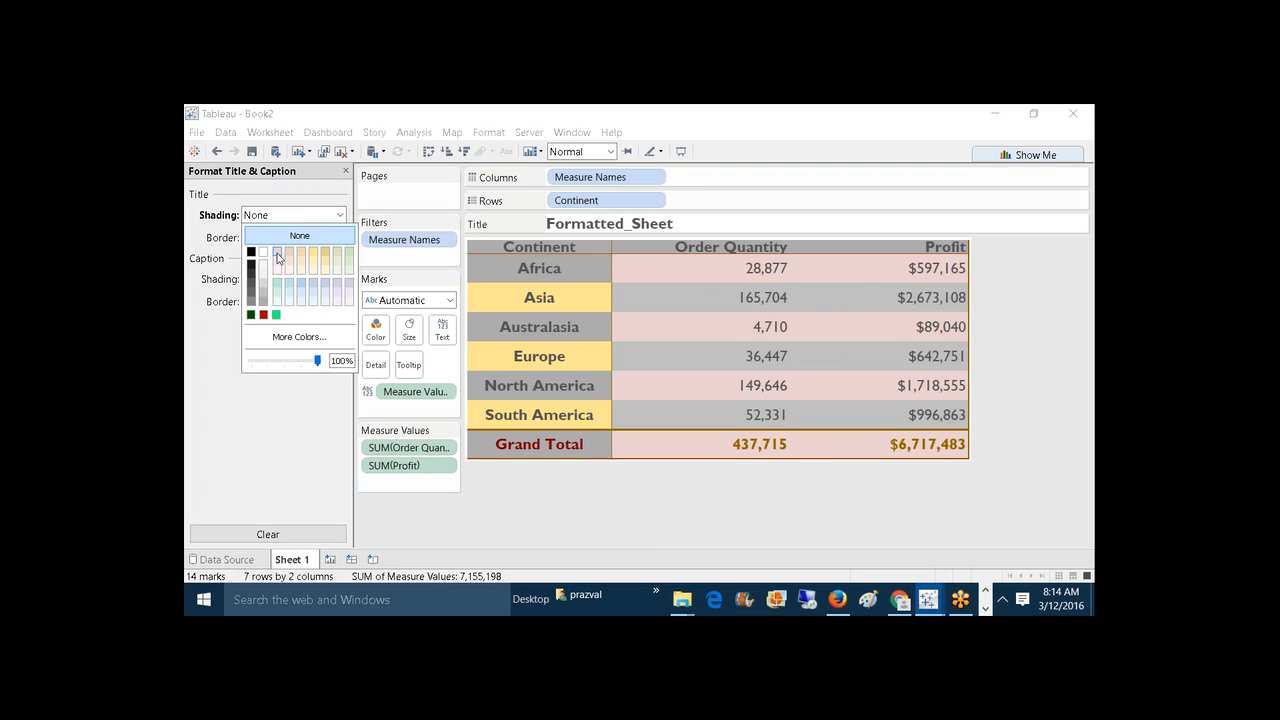
pyautogui.click(278, 258)
pyautogui.click(247, 389)
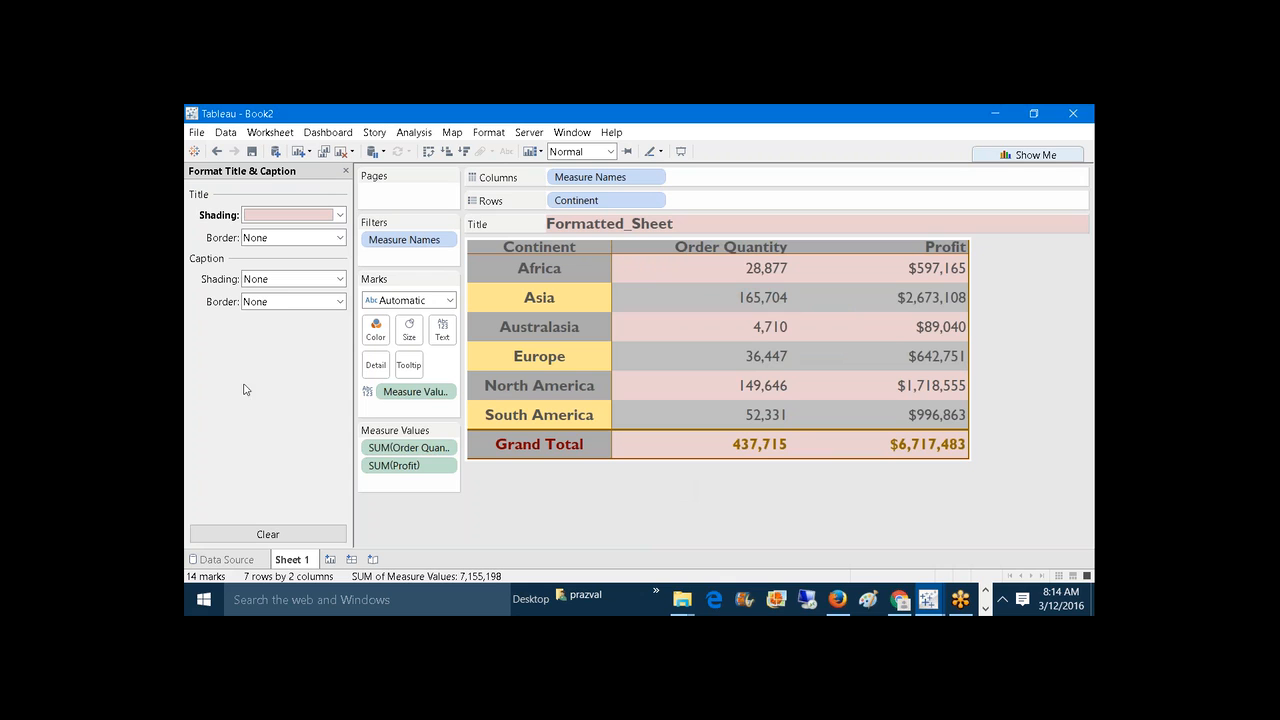
# Step: Give the sheet title a solid brown border in the second-thinnest width, and close the title formatting
pyautogui.click(335, 238)
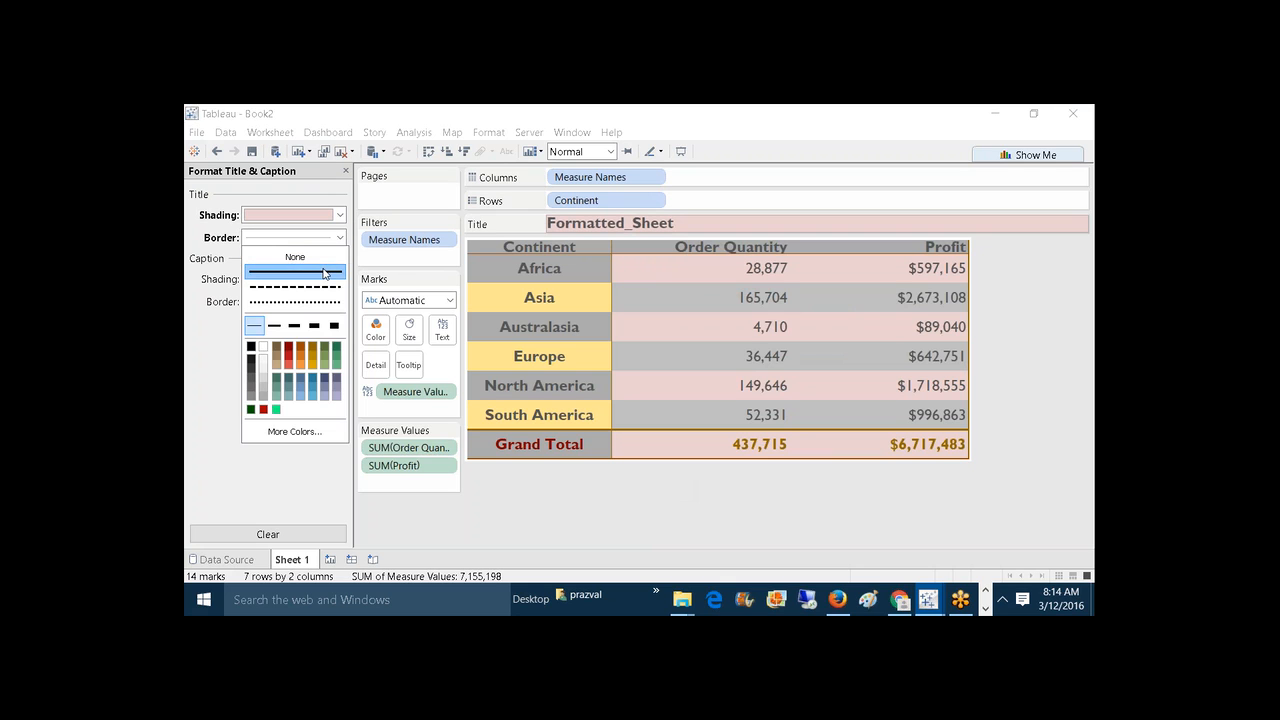
pyautogui.click(293, 325)
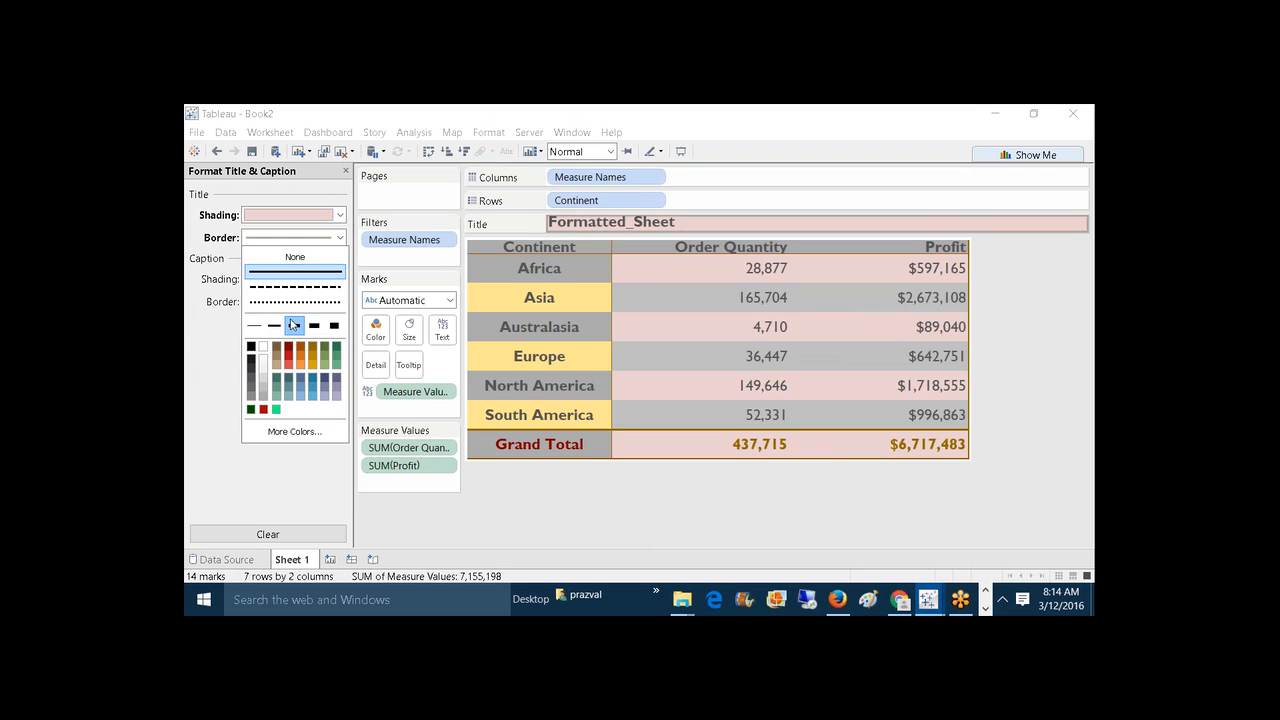
pyautogui.click(274, 325)
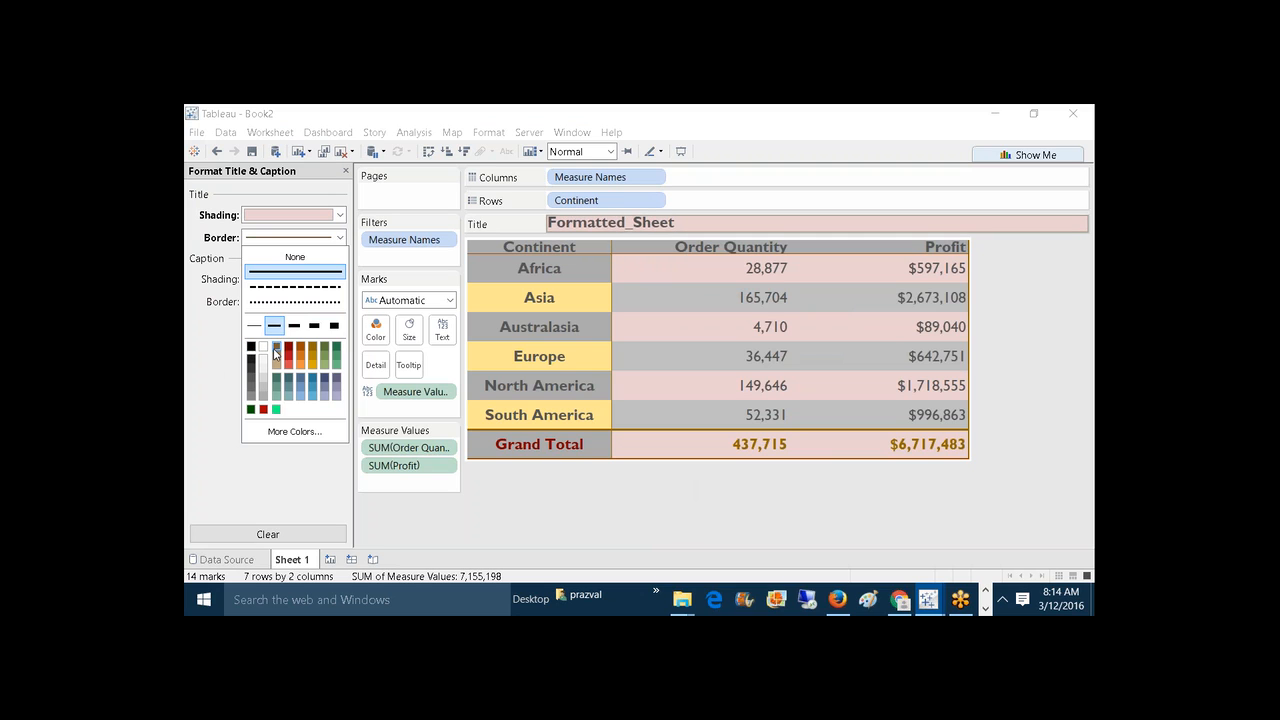
pyautogui.click(185, 400)
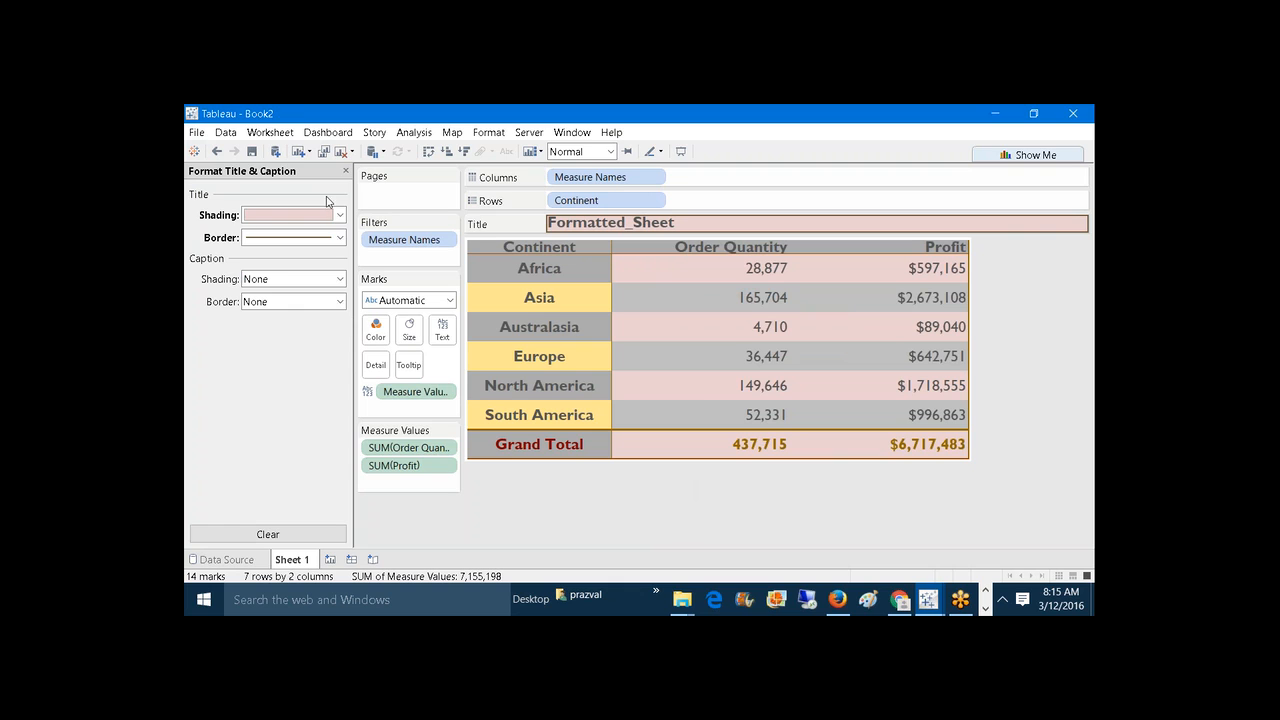
pyautogui.click(346, 171)
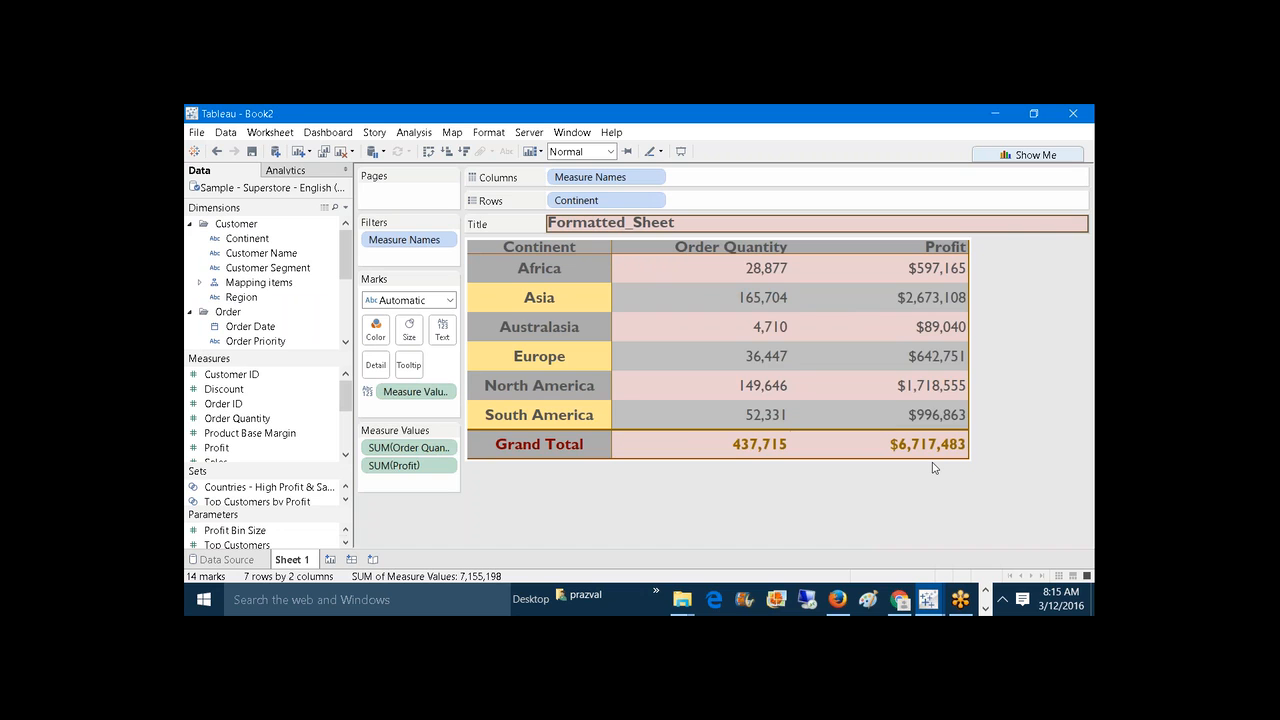
# Step: Create a new worksheet with a text table showing Profit and Sales for each Continent in rows
pyautogui.click(330, 560)
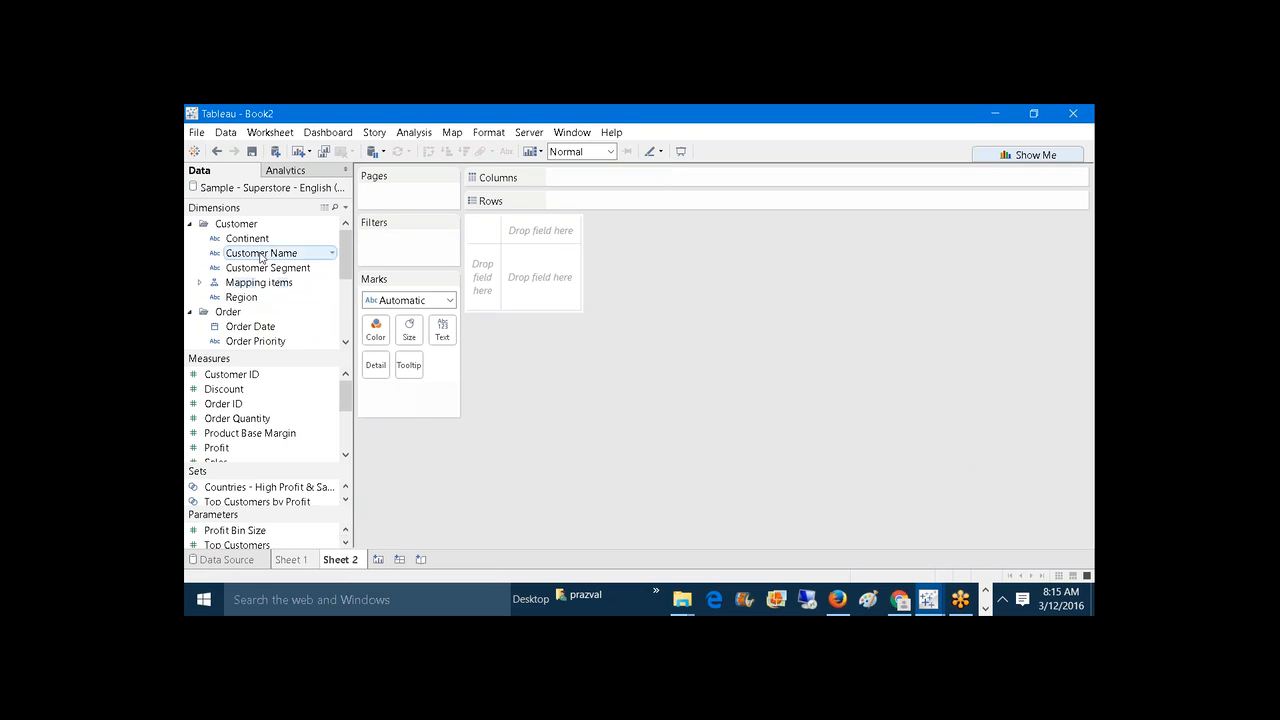
pyautogui.moveTo(247, 238); pyautogui.dragTo(640, 212)
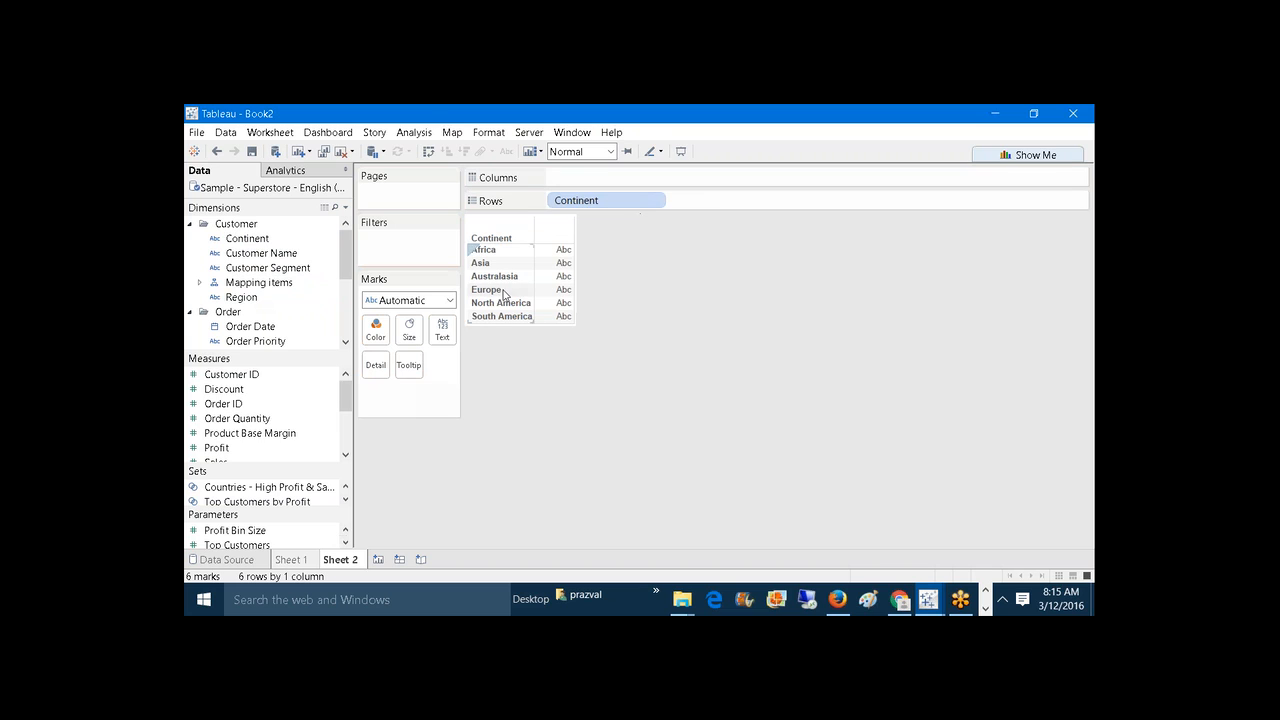
pyautogui.moveTo(222, 448); pyautogui.dragTo(442, 330)
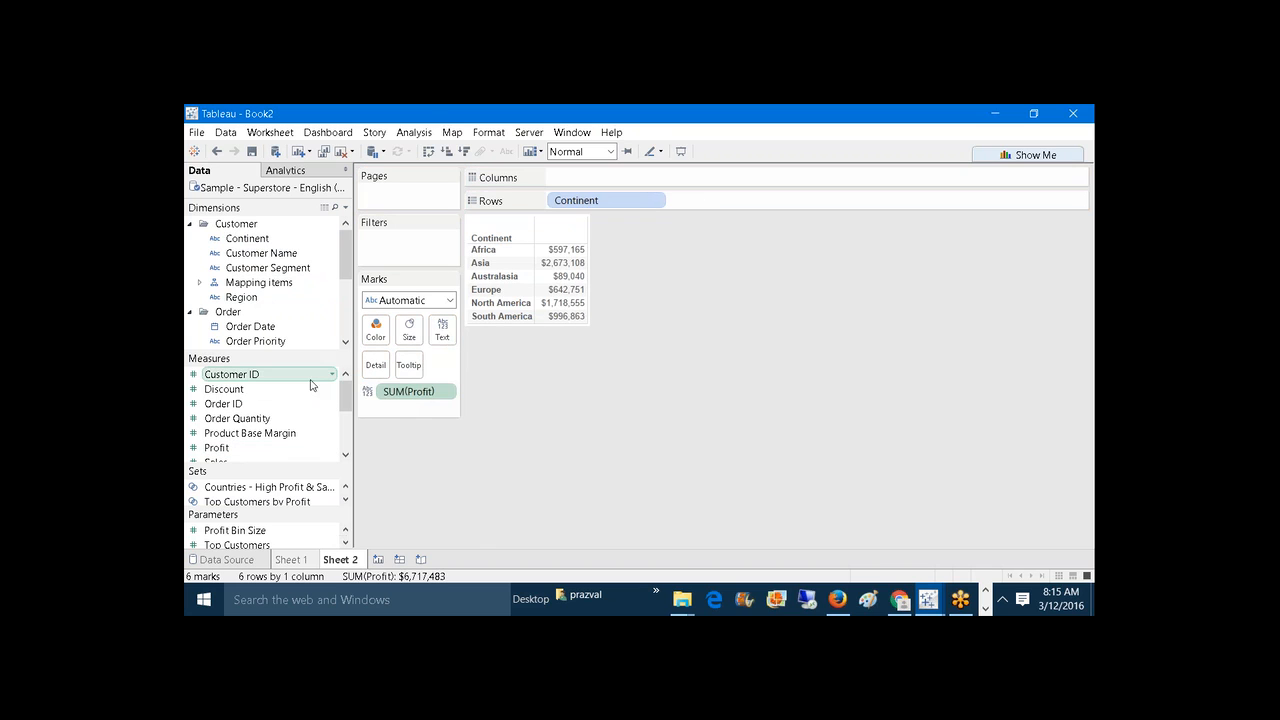
pyautogui.scroll(-2, 215, 385)
pyautogui.moveTo(217, 390); pyautogui.dragTo(566, 294)
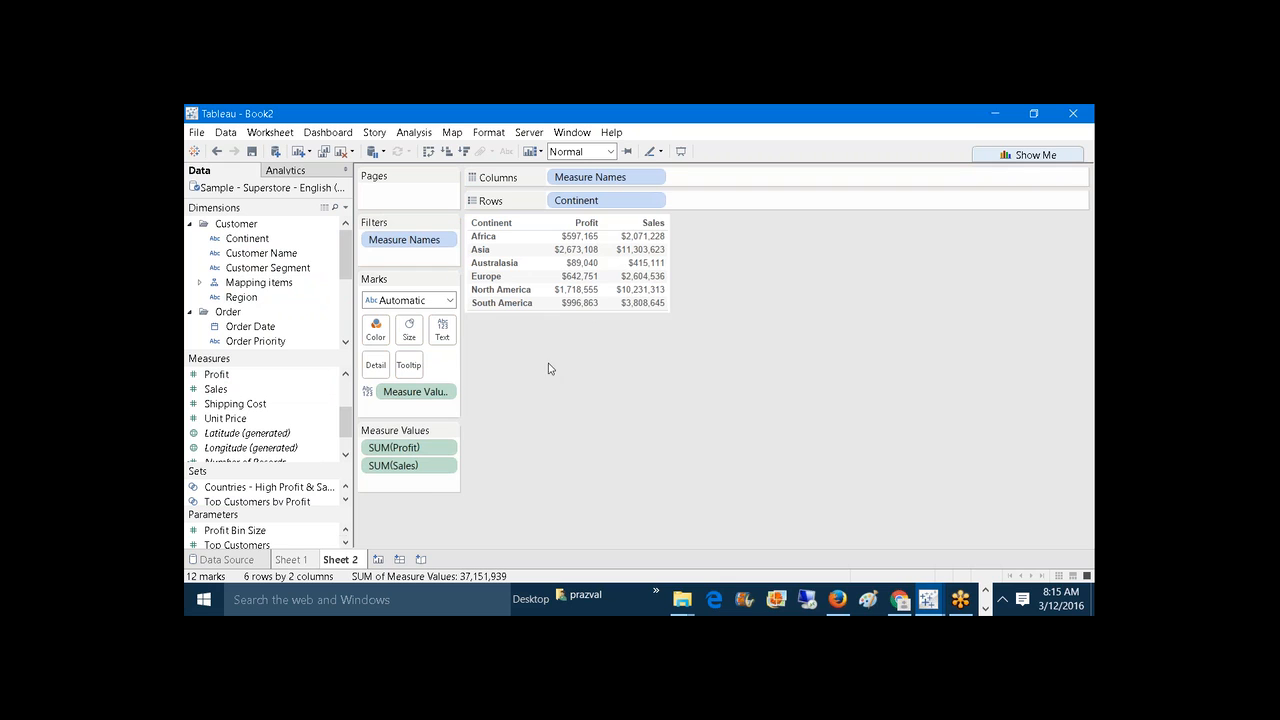
# Step: Create a new dashboard and place Sheet 1 on it with Sheet 2 beneath
pyautogui.click(399, 560)
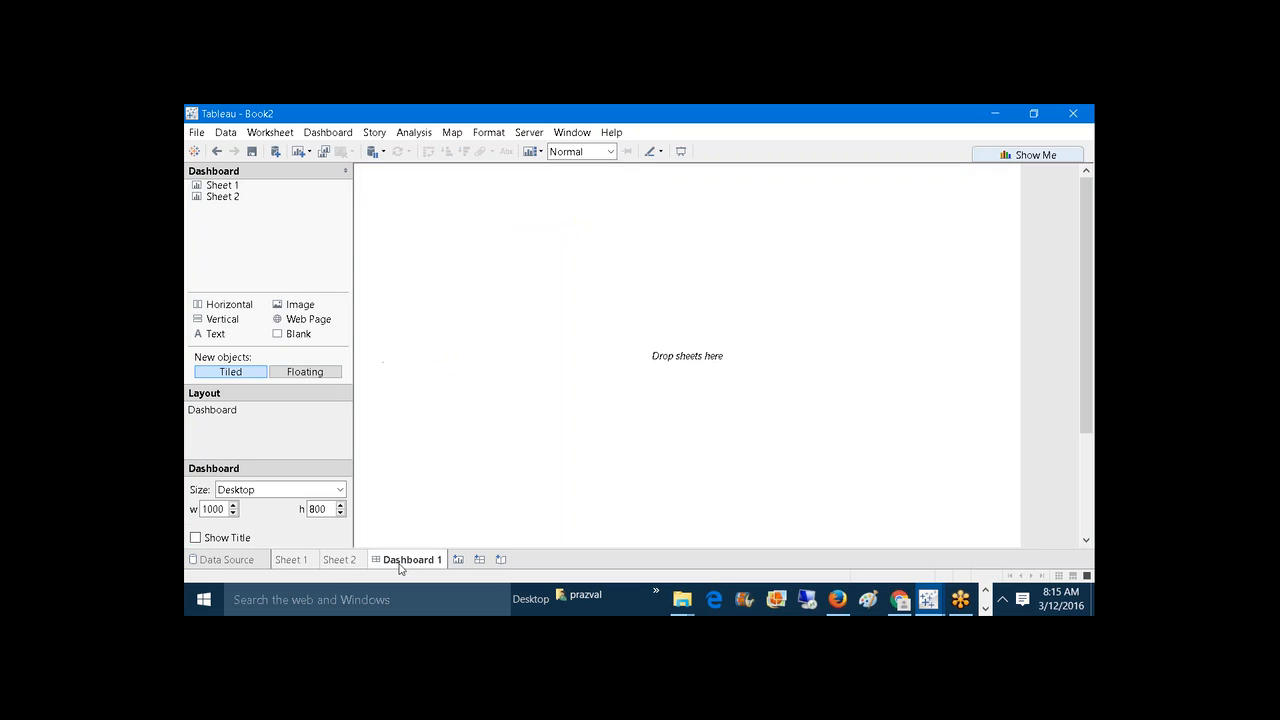
pyautogui.moveTo(222, 185); pyautogui.dragTo(766, 508)
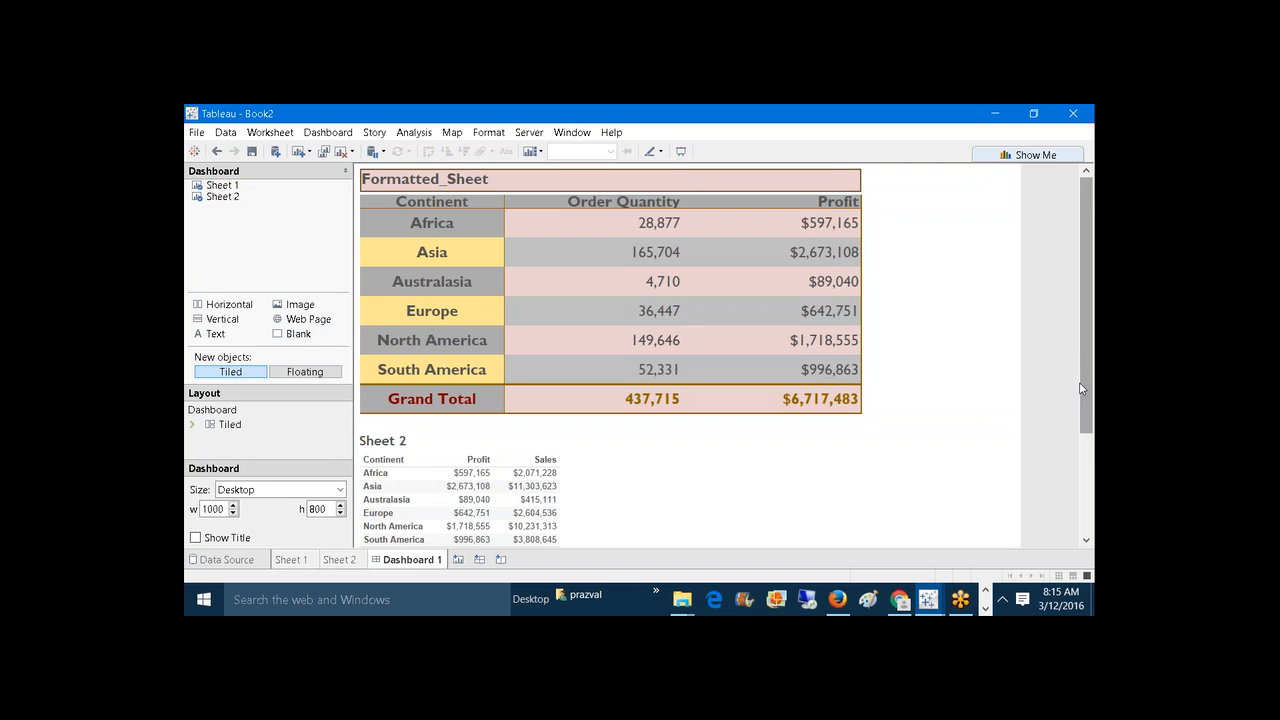
pyautogui.scroll(-1, 1083, 391)
pyautogui.moveTo(1093, 379); pyautogui.dragTo(1090, 356)
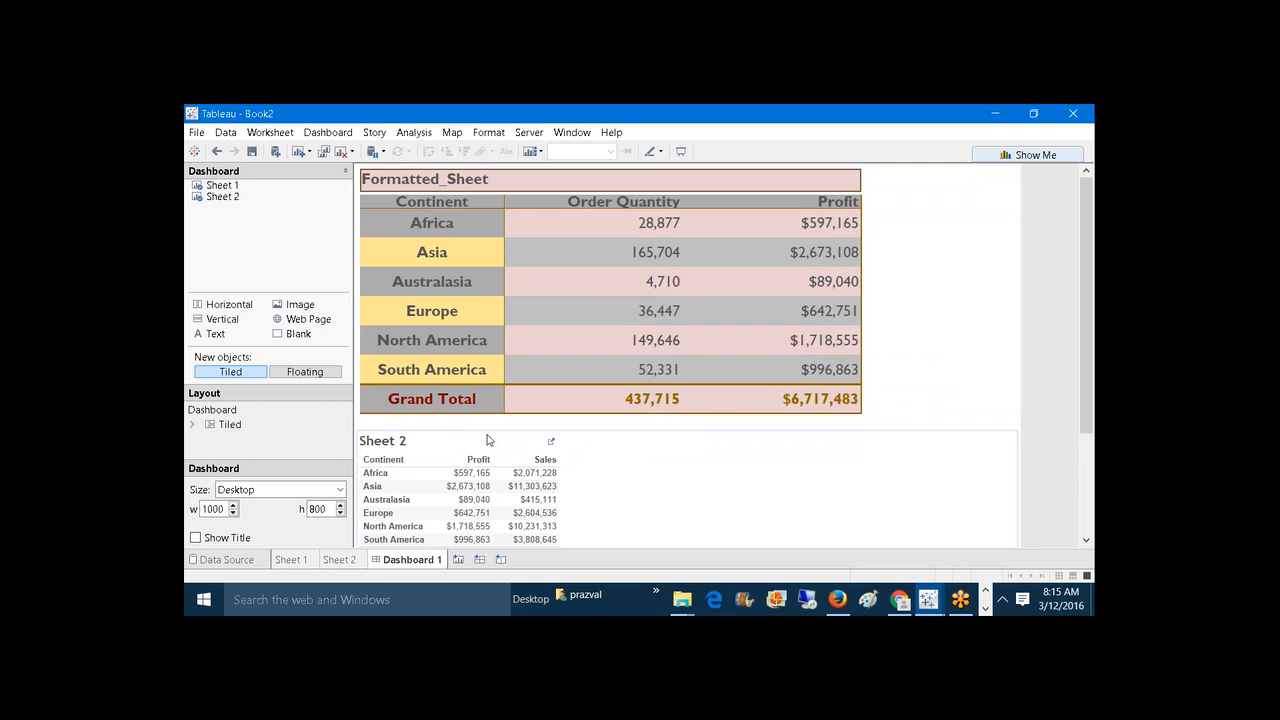
# Step: Copy the formatting of Sheet 1 and paste it onto the text table in Sheet 2
pyautogui.click(345, 564)
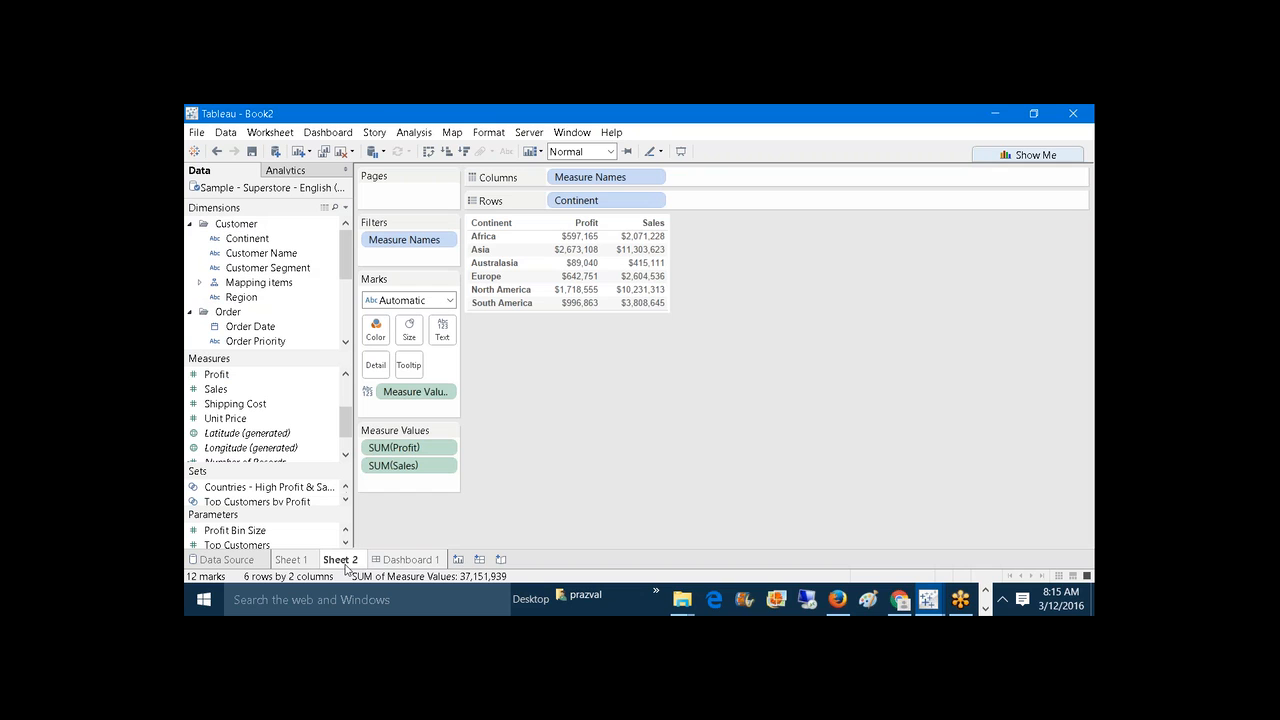
pyautogui.click(289, 560)
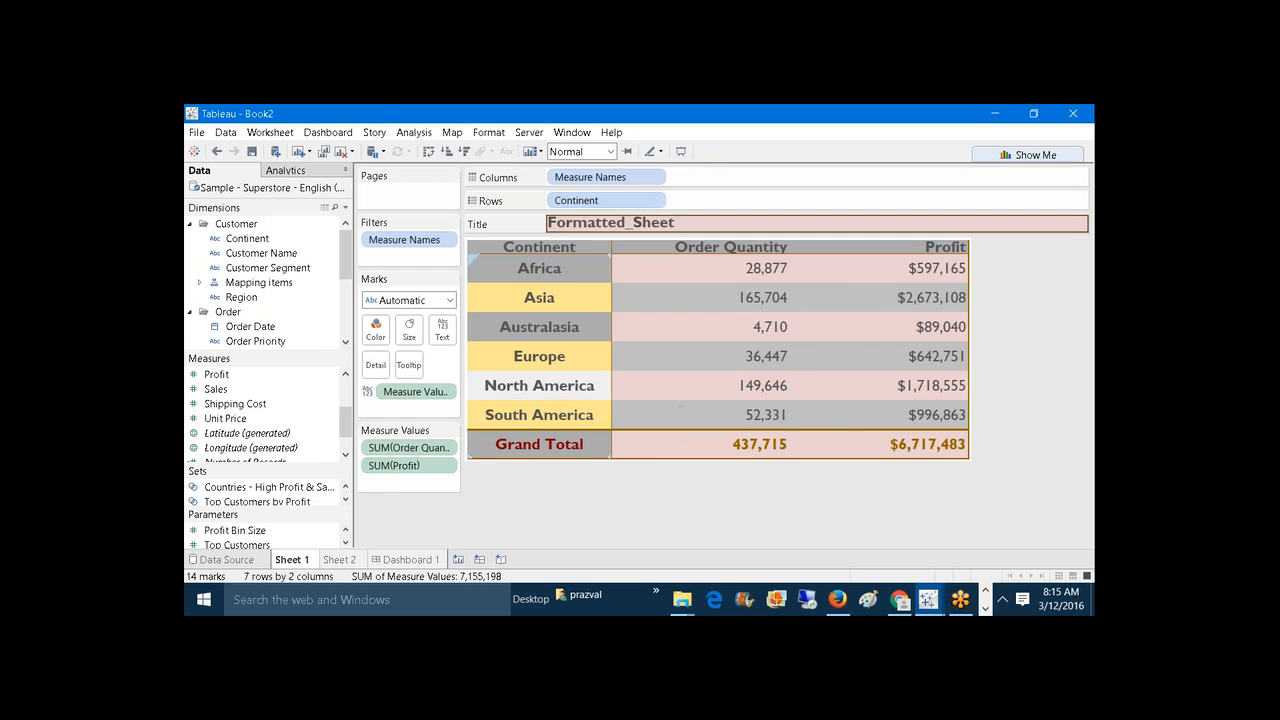
pyautogui.click(339, 560)
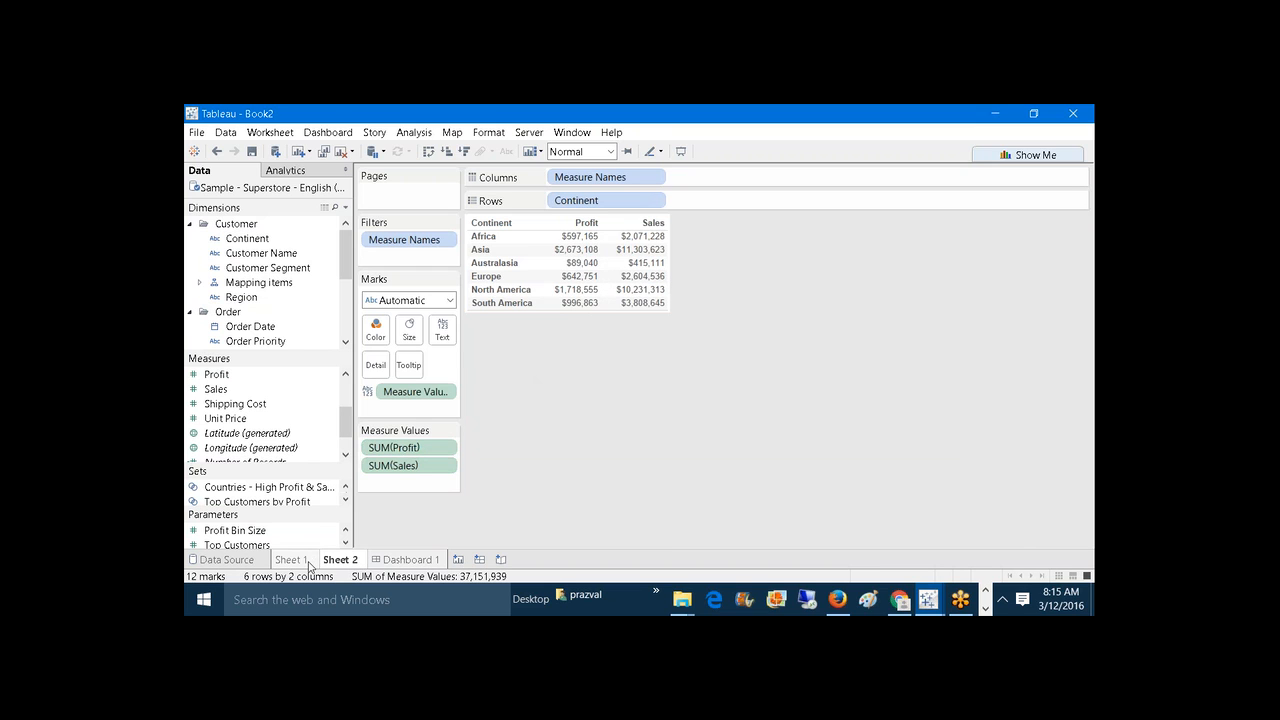
pyautogui.moveTo(309, 566)
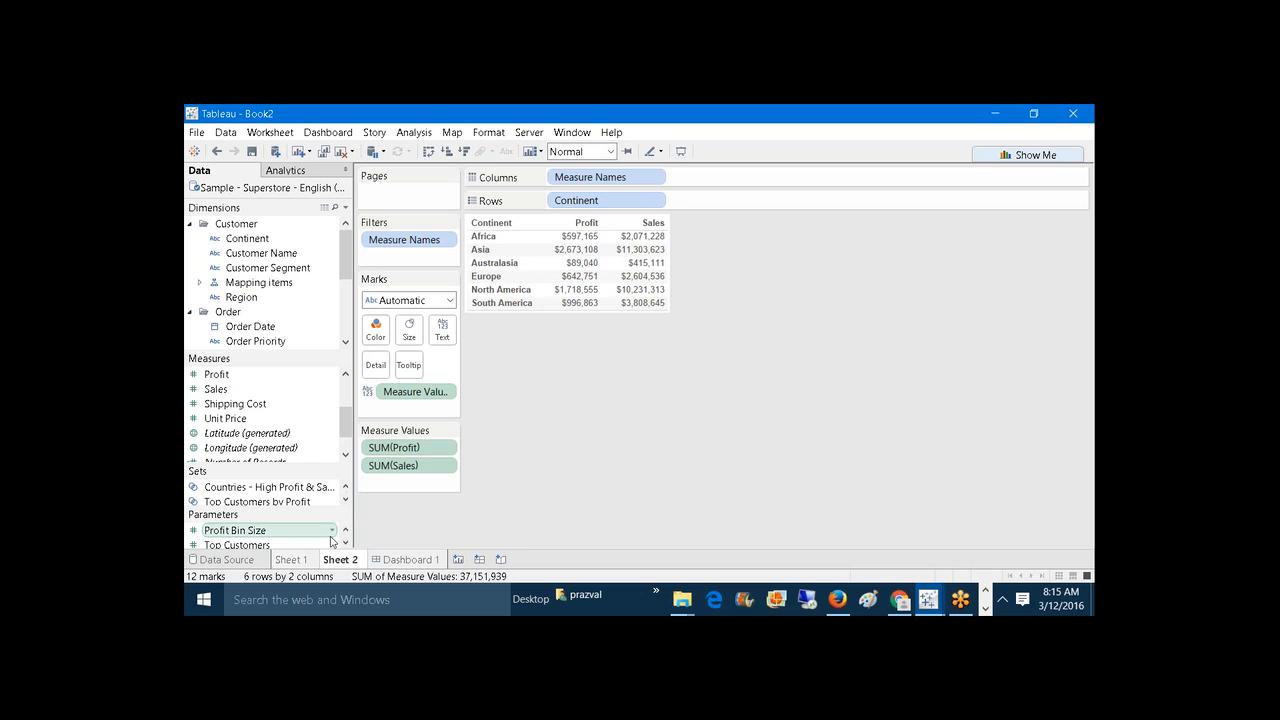
pyautogui.click(310, 560)
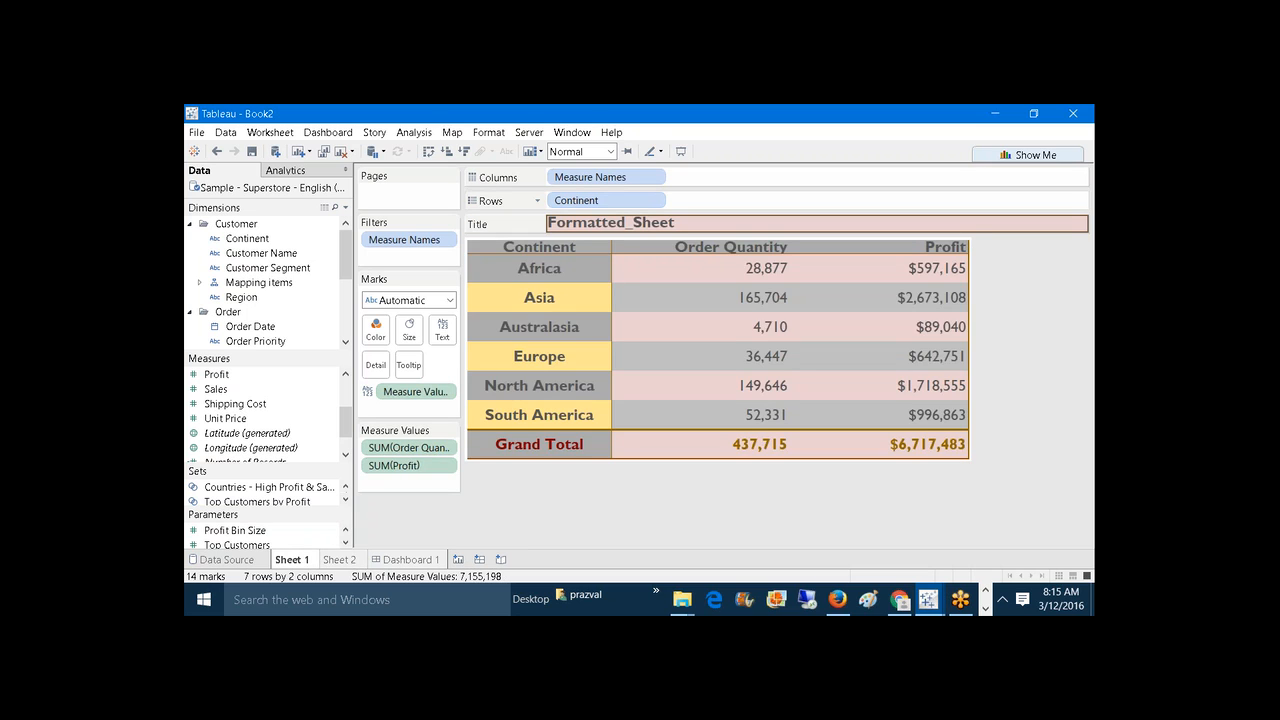
pyautogui.click(490, 132)
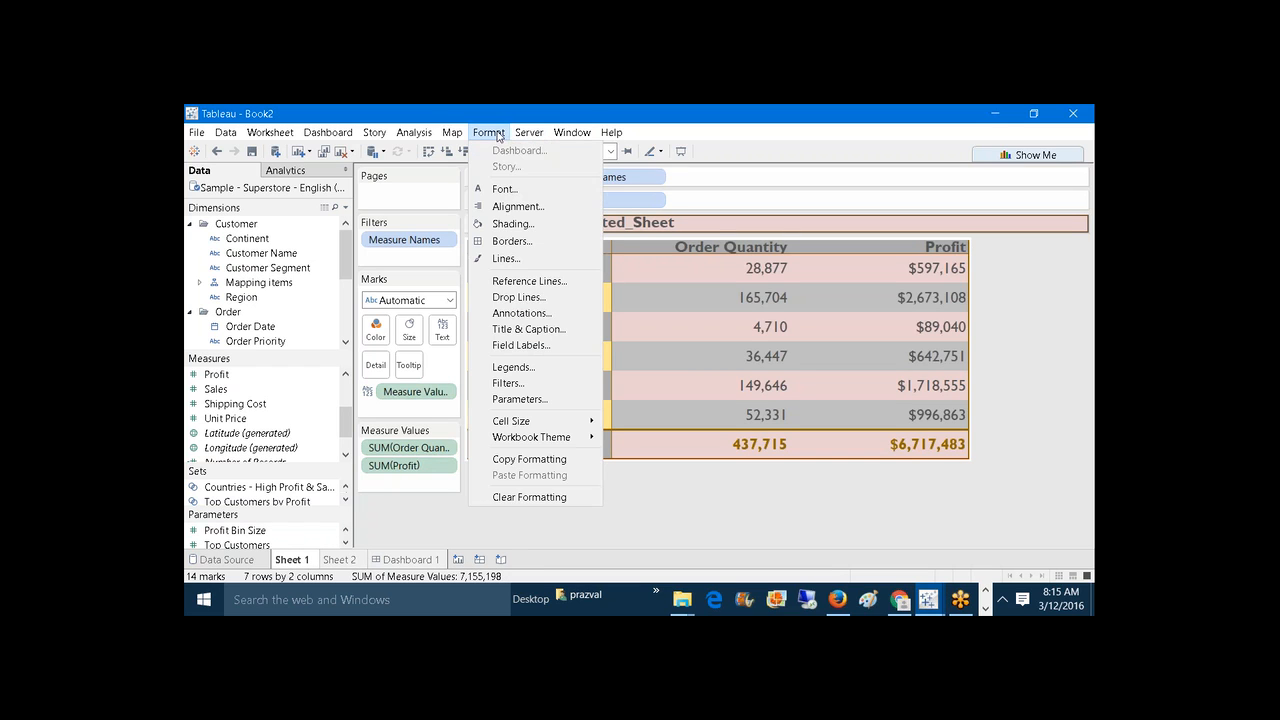
pyautogui.click(531, 460)
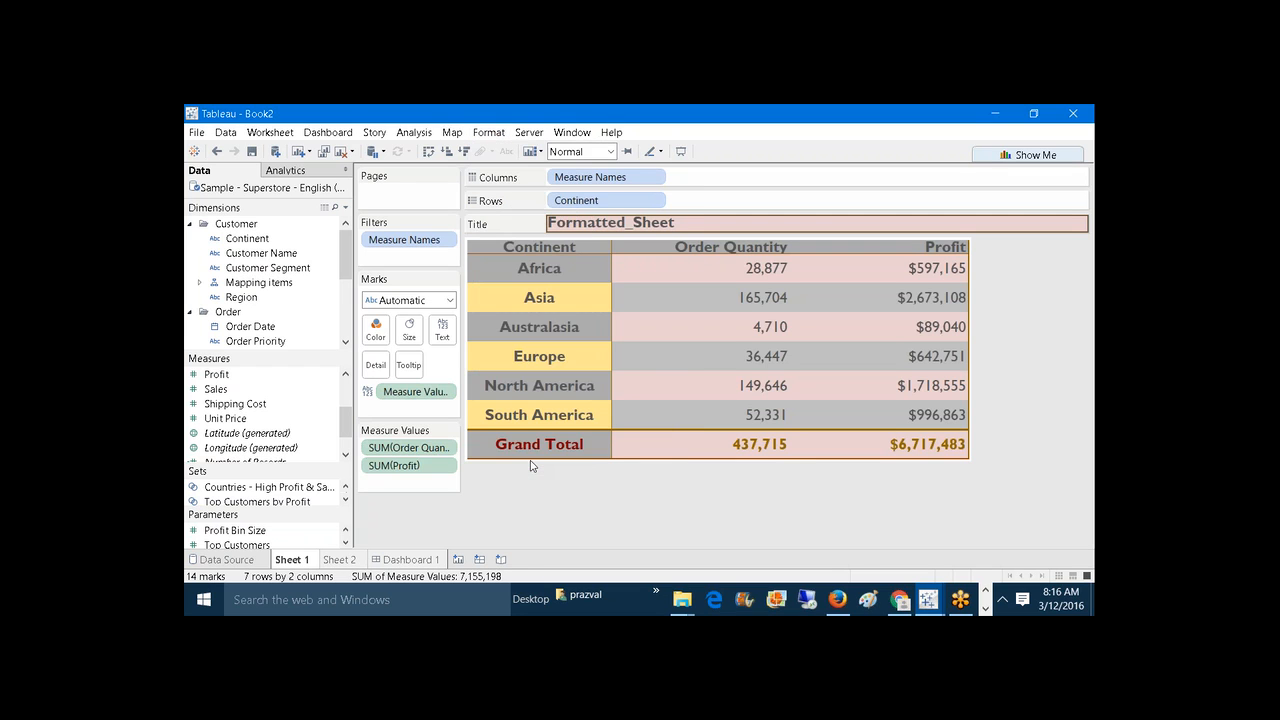
pyautogui.click(343, 560)
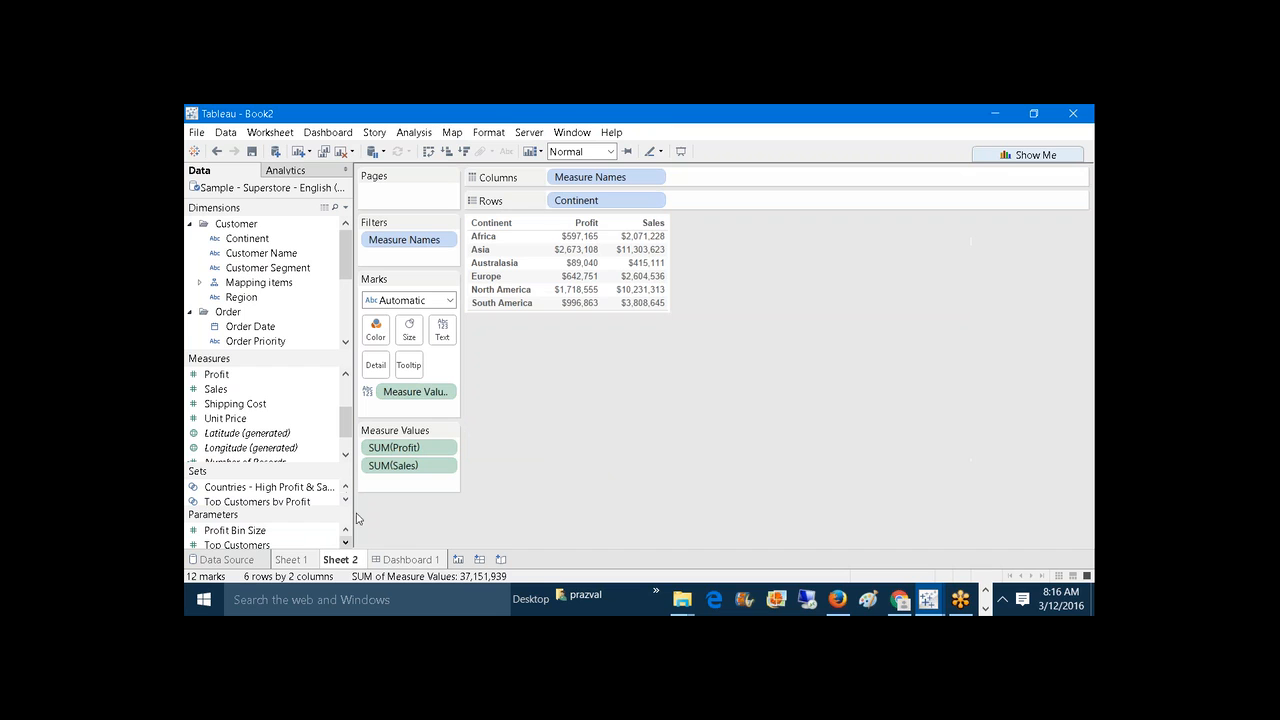
pyautogui.click(490, 132)
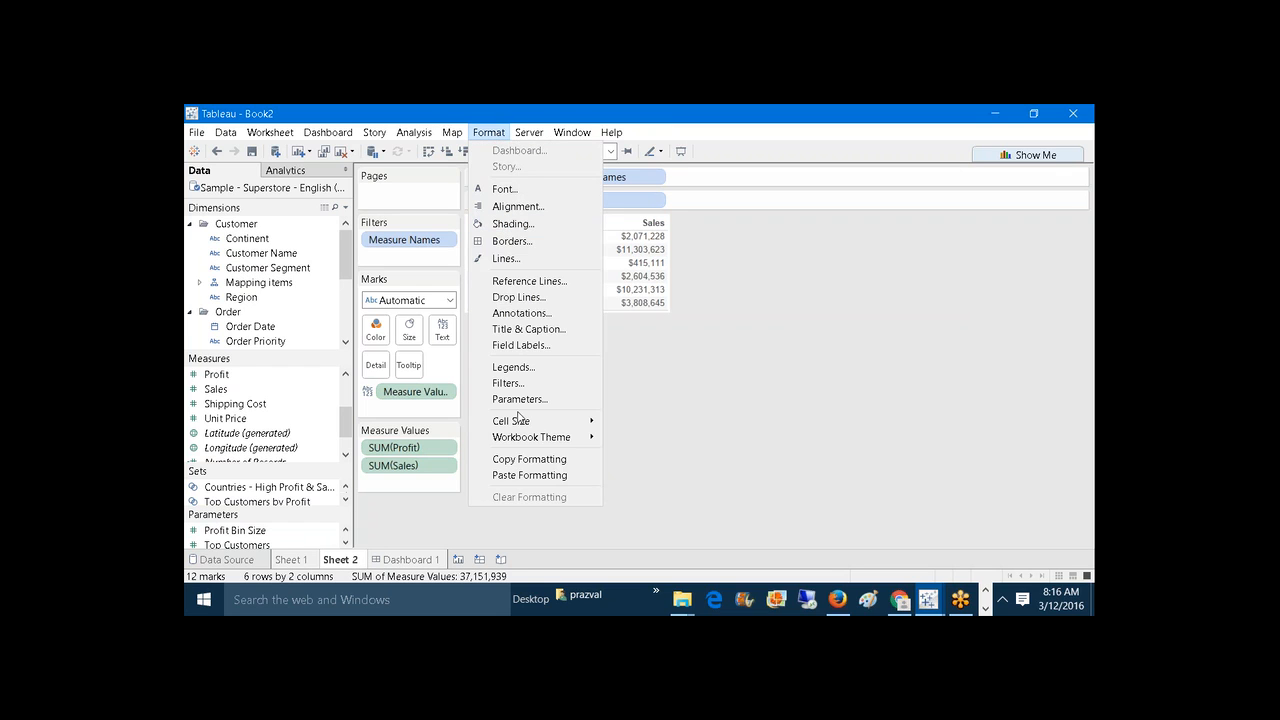
pyautogui.click(530, 474)
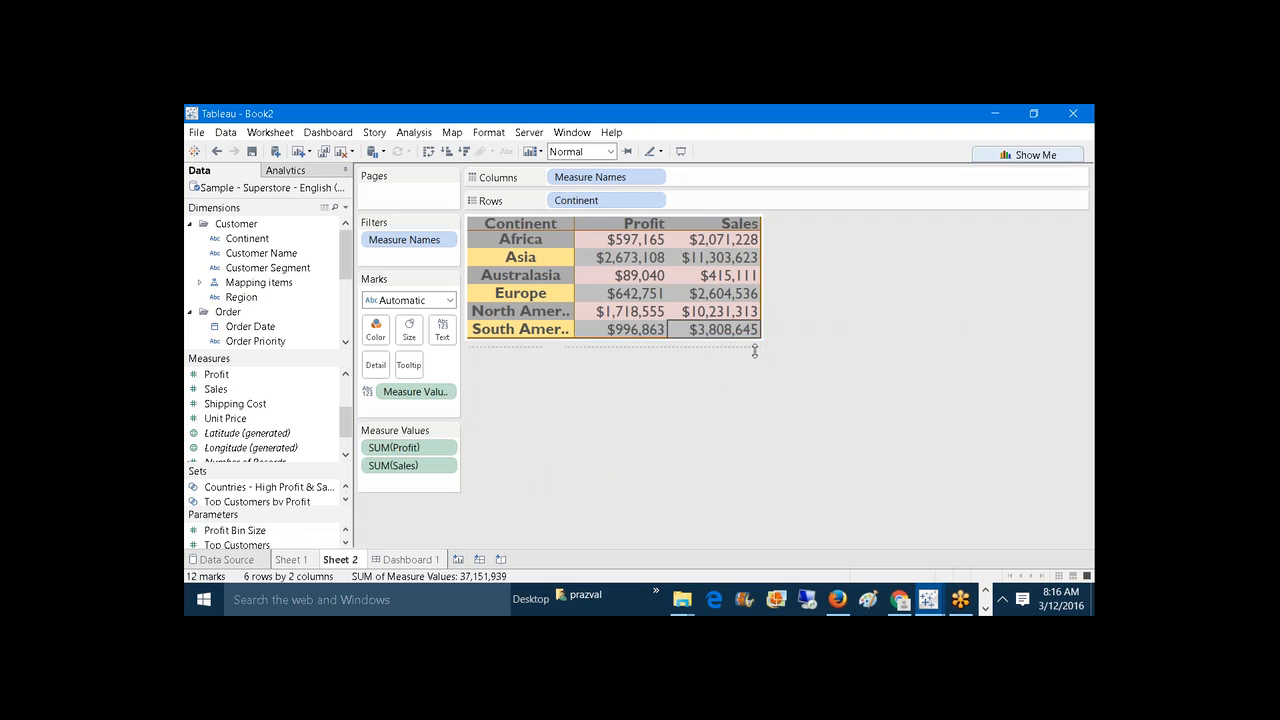
# Step: Enlarge the Sheet 2 table by increasing its row height and widening the Profit and Sales columns
pyautogui.moveTo(755, 339); pyautogui.dragTo(760, 378)
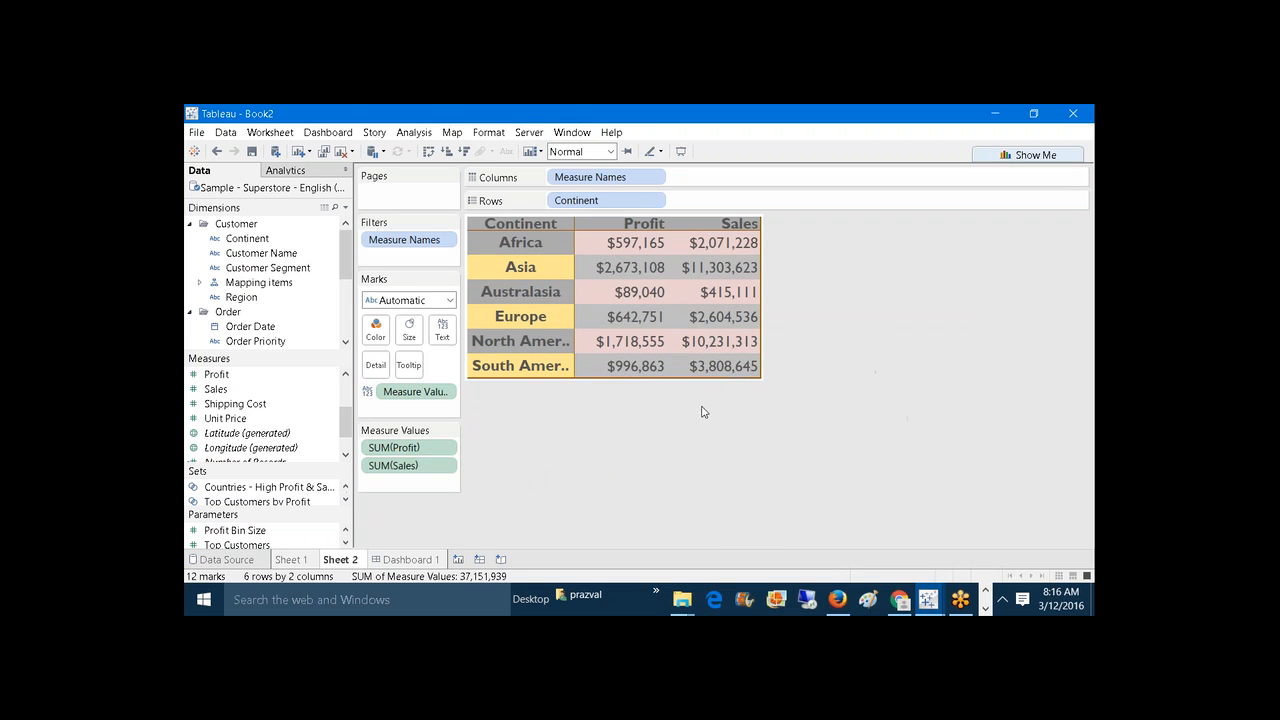
pyautogui.moveTo(680, 378); pyautogui.dragTo(694, 424)
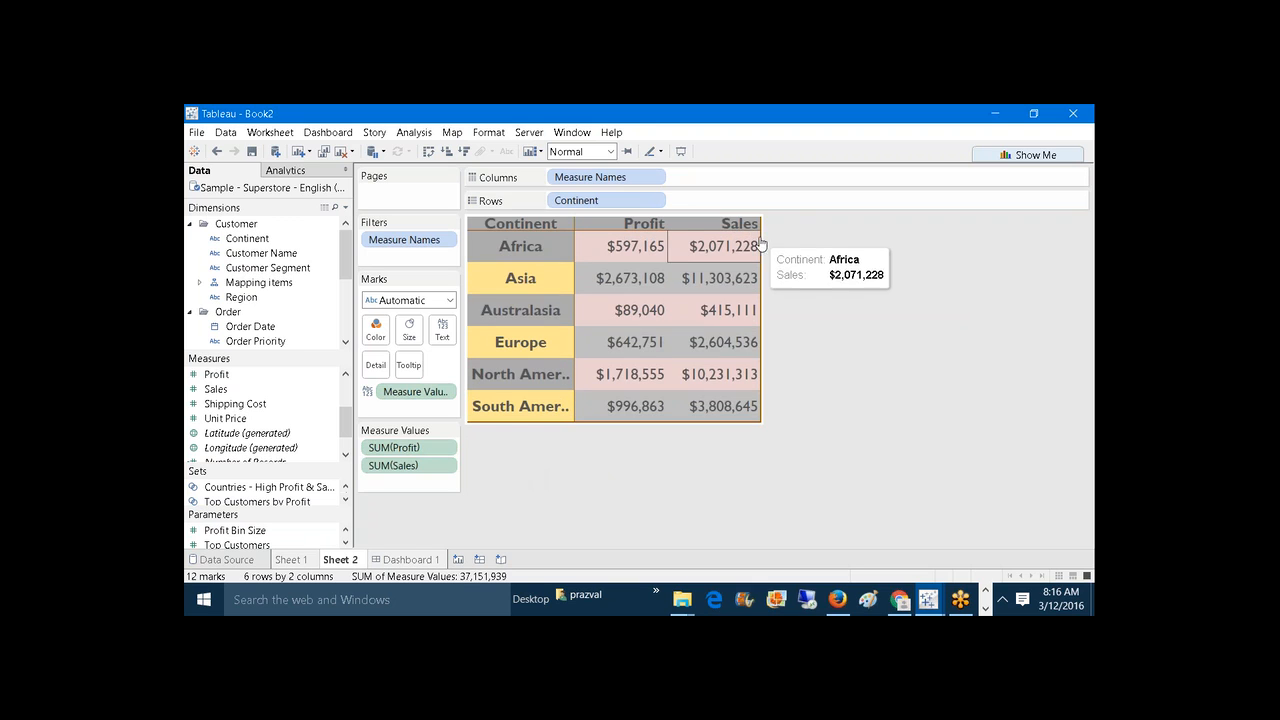
pyautogui.moveTo(763, 232); pyautogui.dragTo(826, 231)
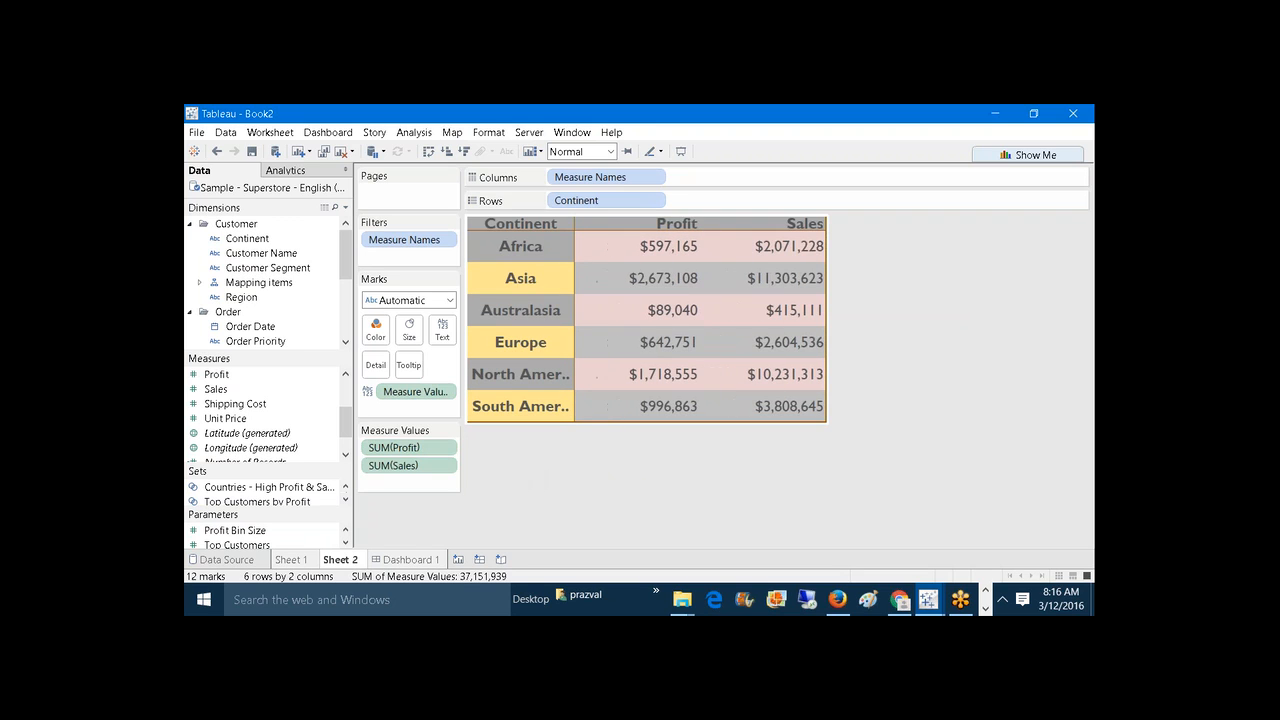
# Step: Set Sheet 2's default pane border at sheet level to a solid line in the middle width
pyautogui.click(489, 132)
pyautogui.click(500, 189)
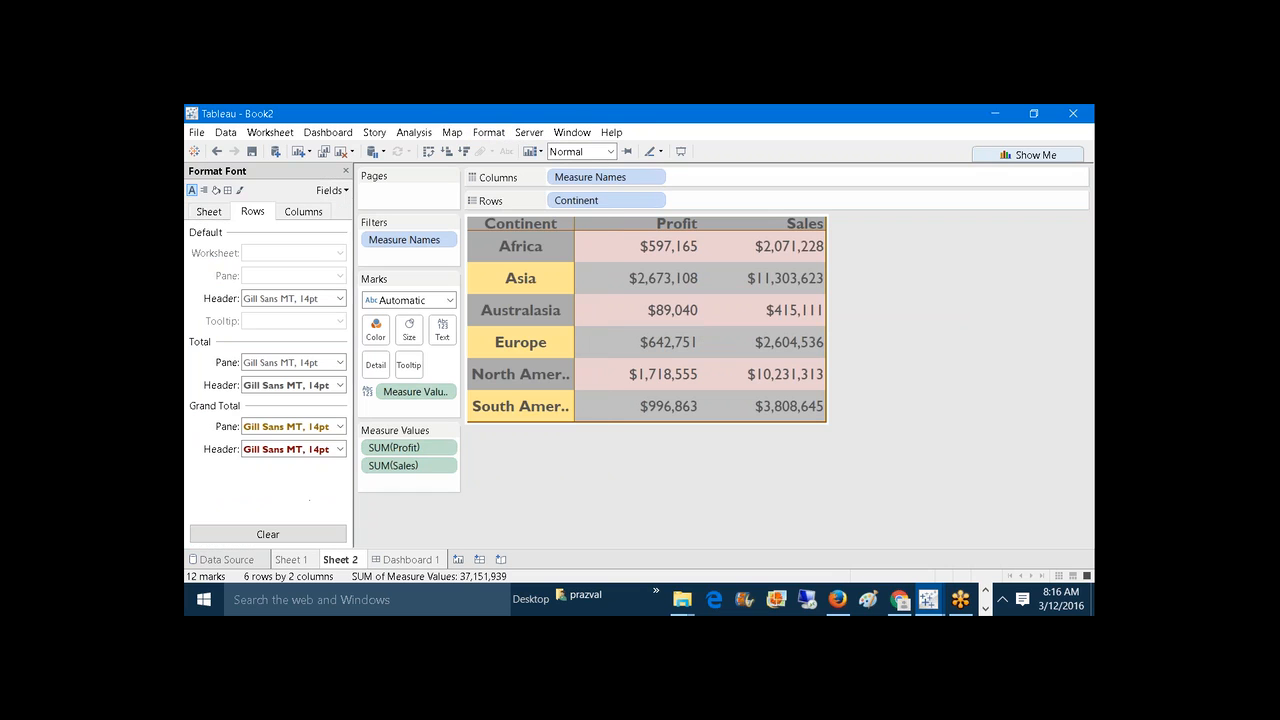
pyautogui.click(204, 192)
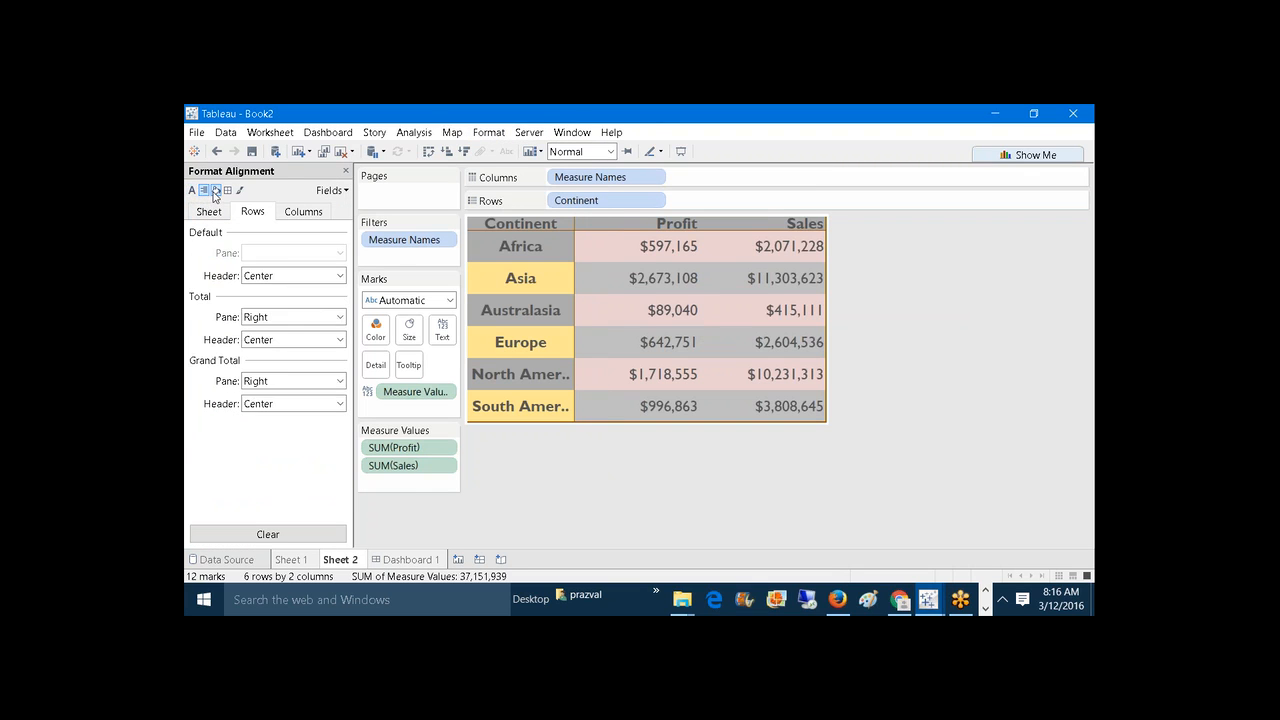
pyautogui.click(216, 190)
pyautogui.click(227, 190)
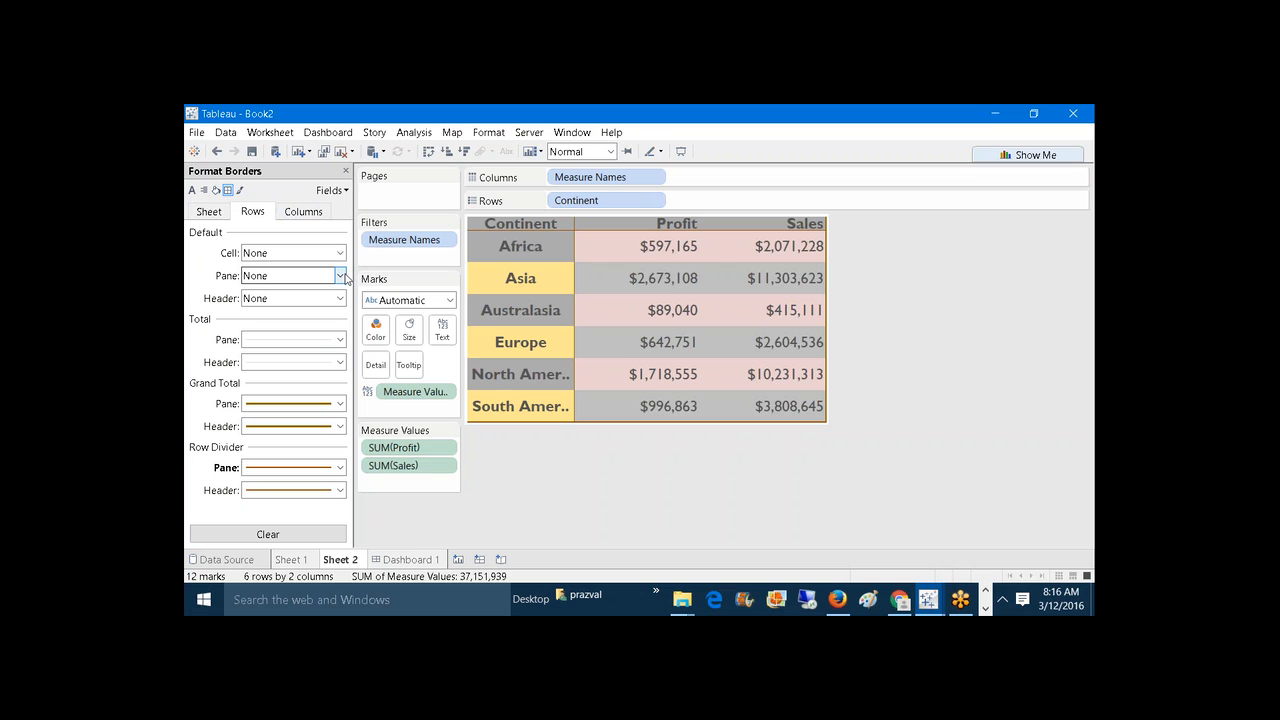
pyautogui.click(210, 213)
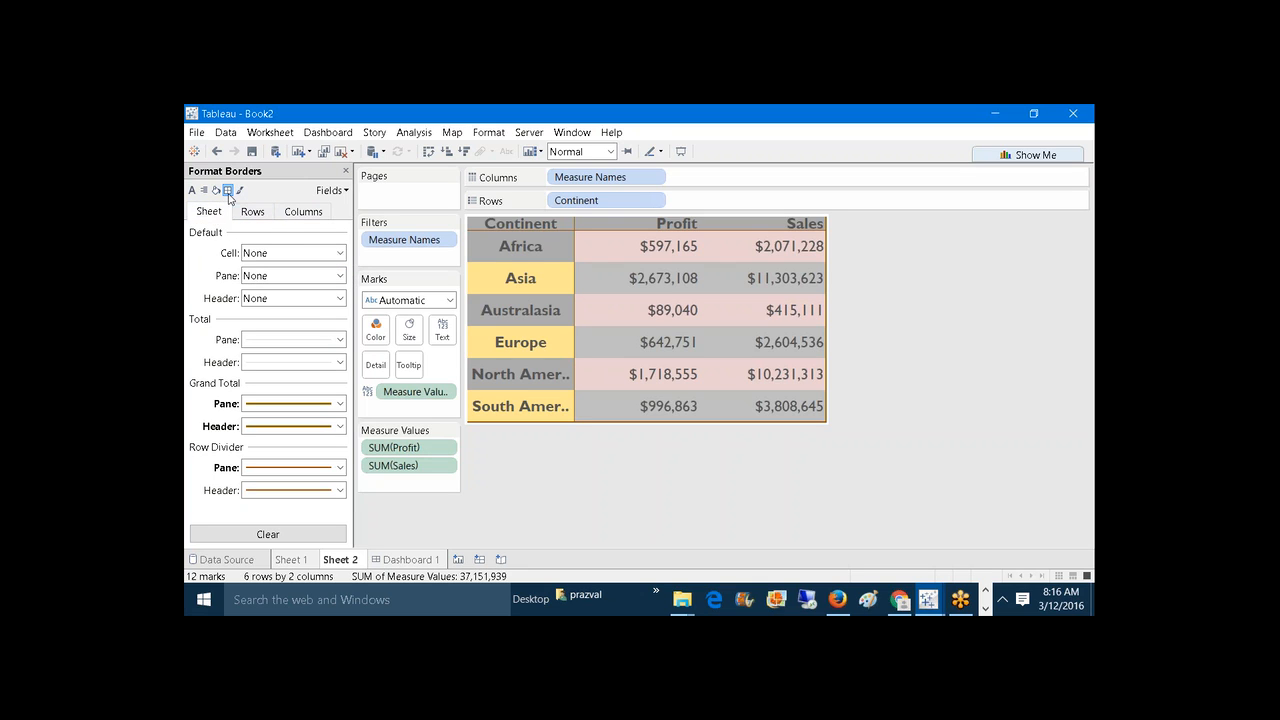
pyautogui.click(340, 276)
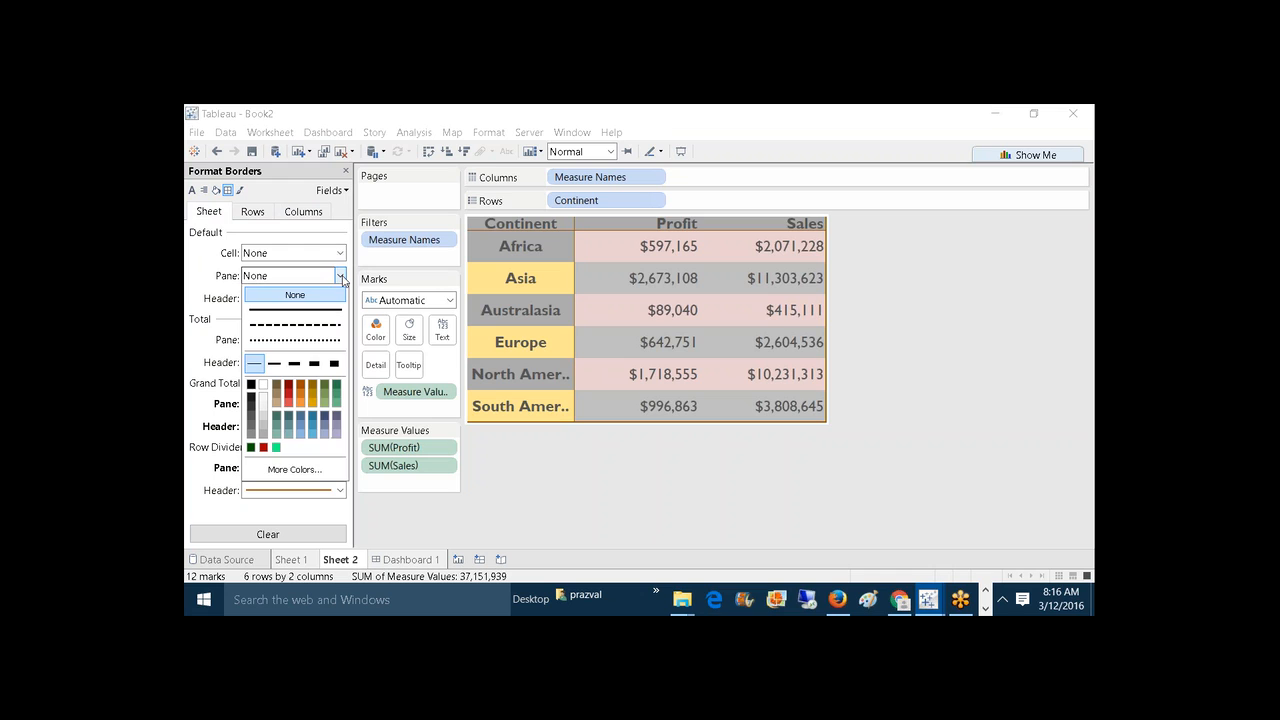
pyautogui.click(329, 310)
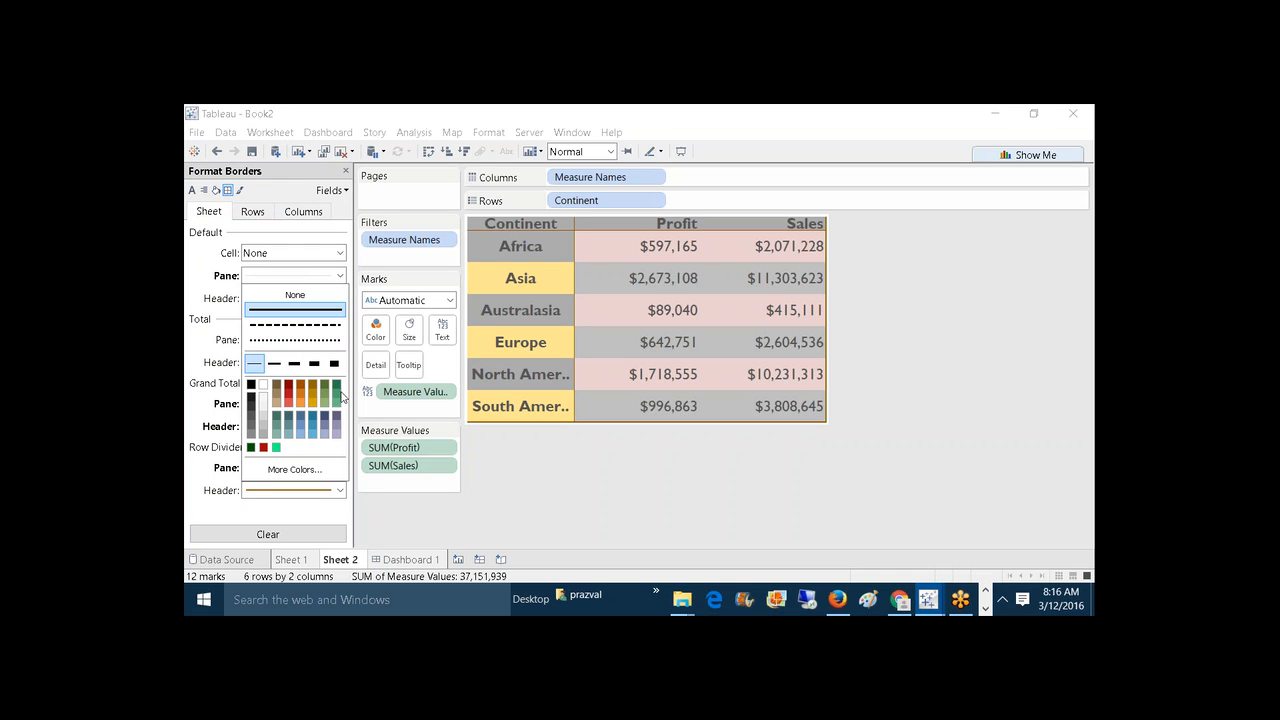
pyautogui.click(296, 366)
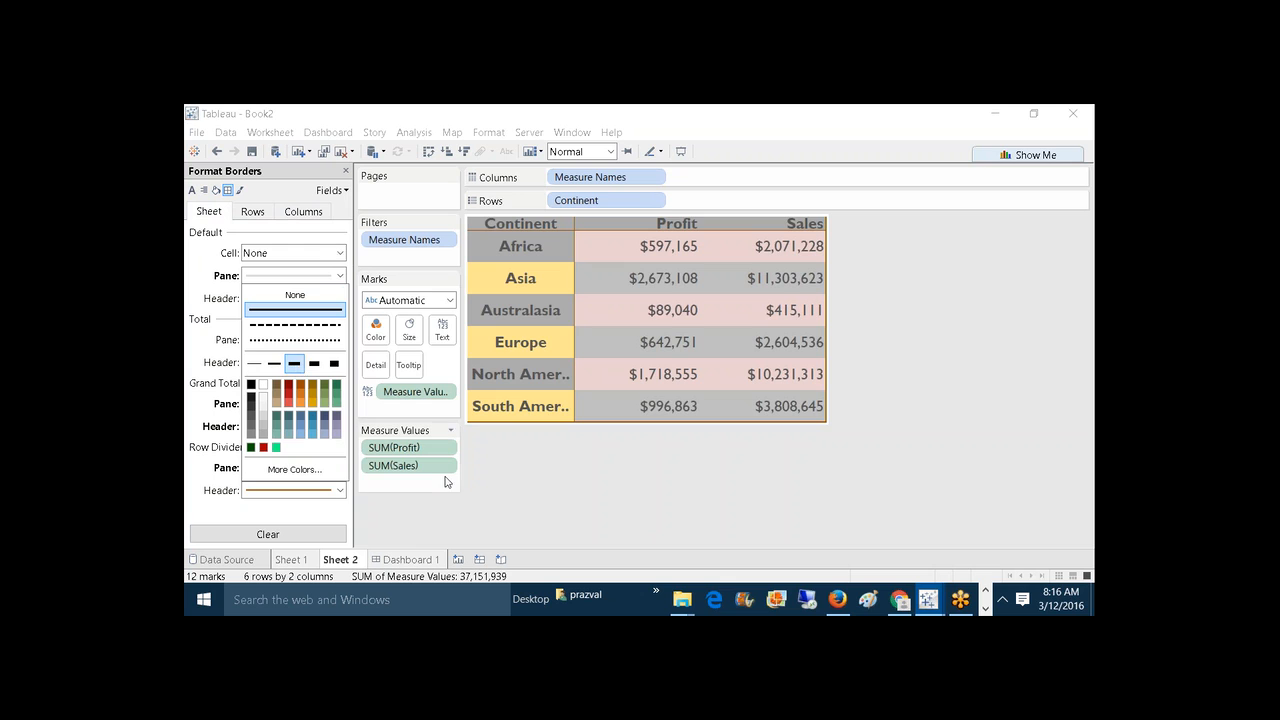
pyautogui.click(560, 526)
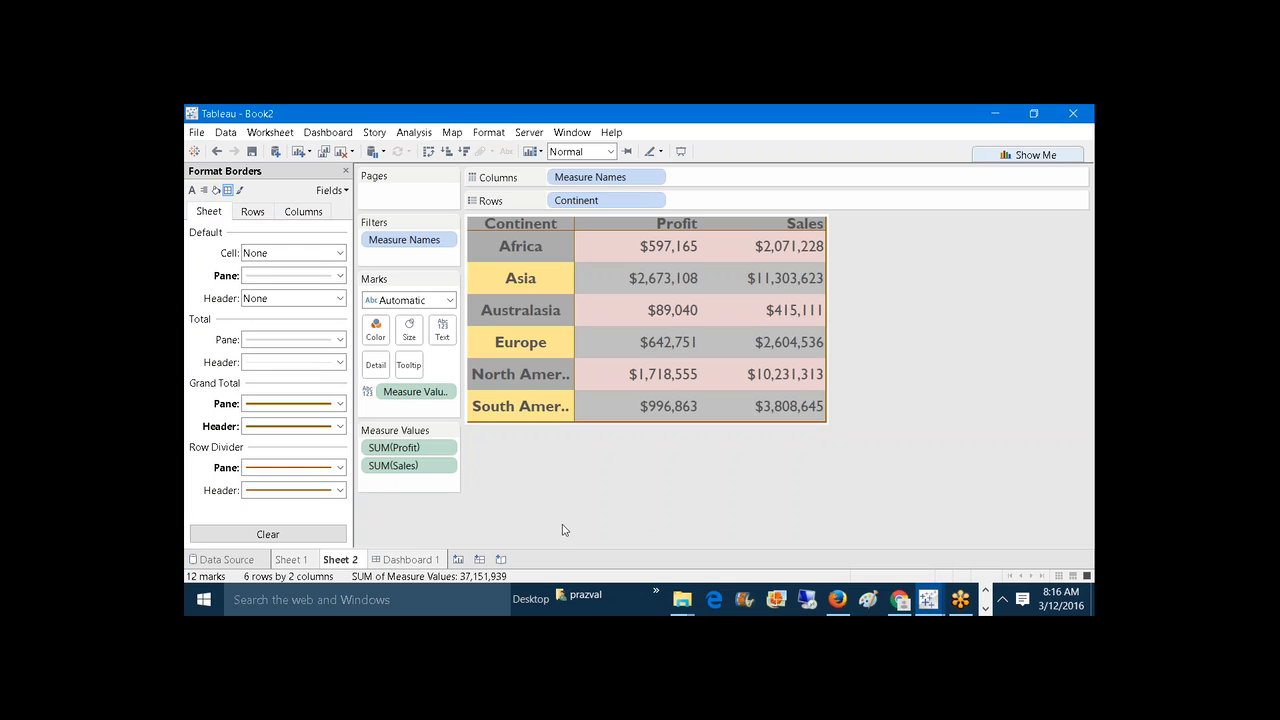
# Step: Color the default pane border of Sheet 2 dark red
pyautogui.click(337, 277)
pyautogui.click(288, 386)
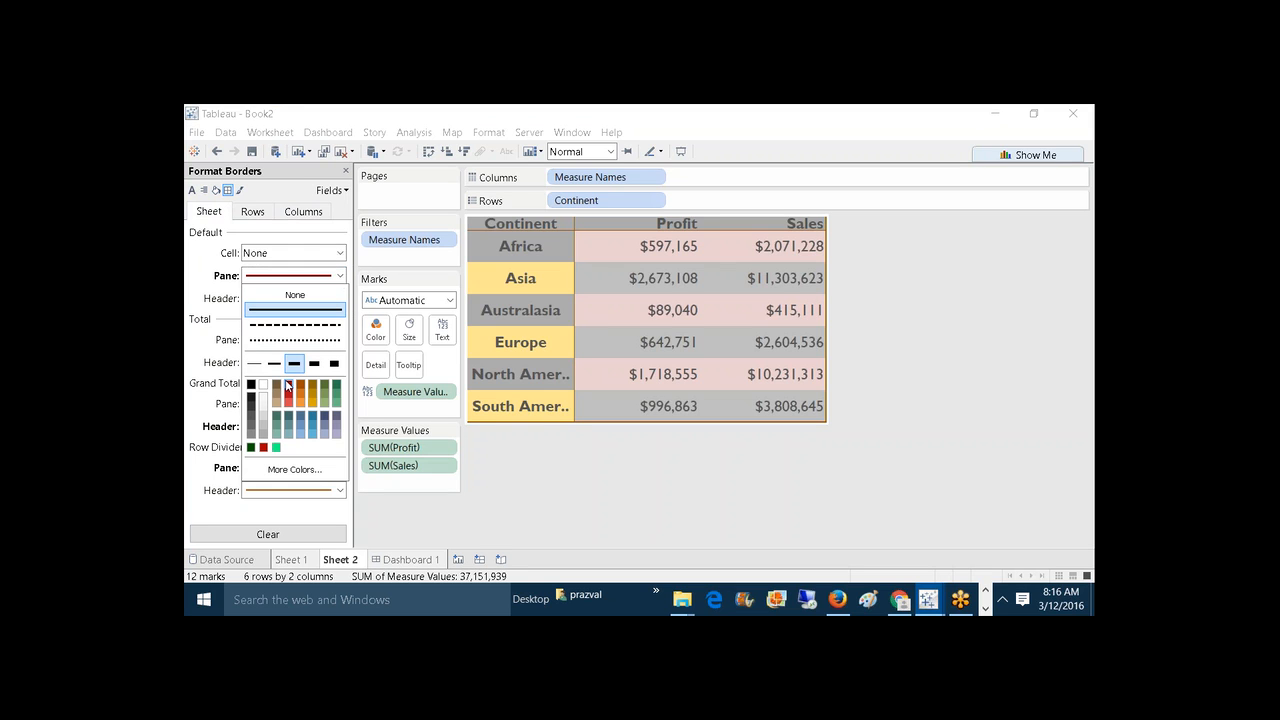
pyautogui.click(540, 488)
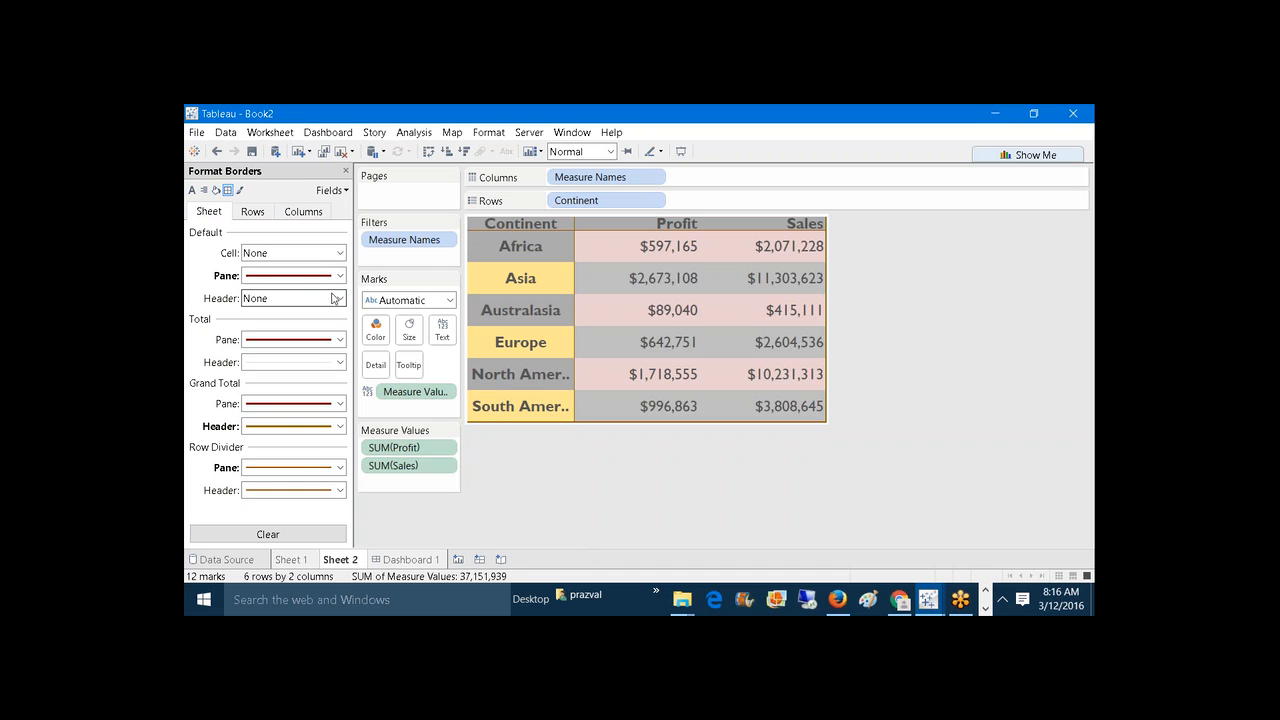
# Step: Give Sheet 2's default cell border a solid dark brown line in the middle width
pyautogui.click(338, 254)
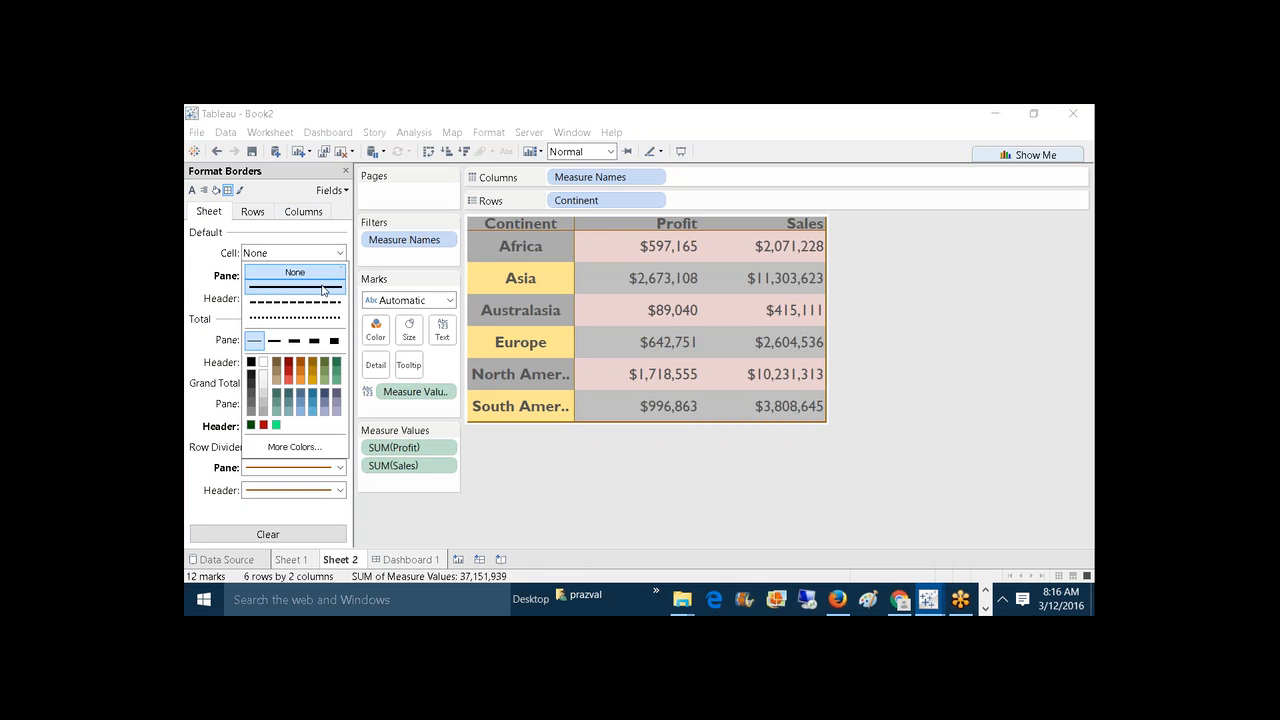
pyautogui.click(323, 288)
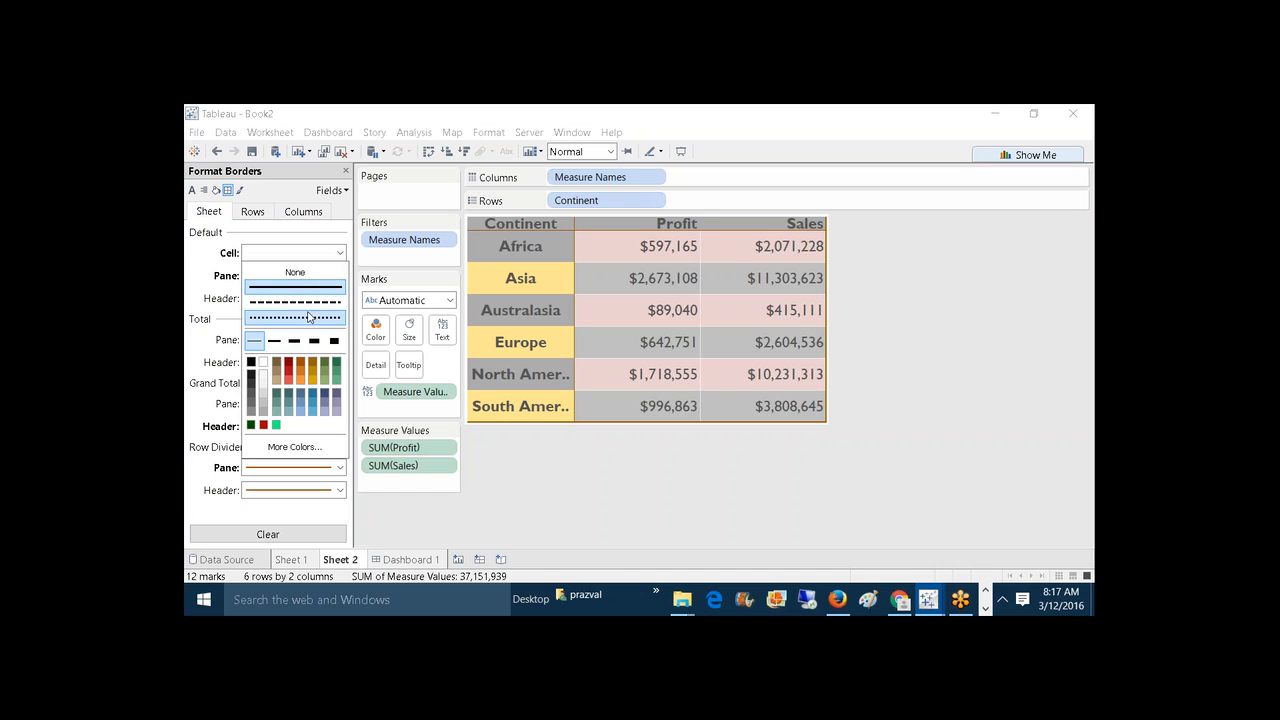
pyautogui.click(296, 341)
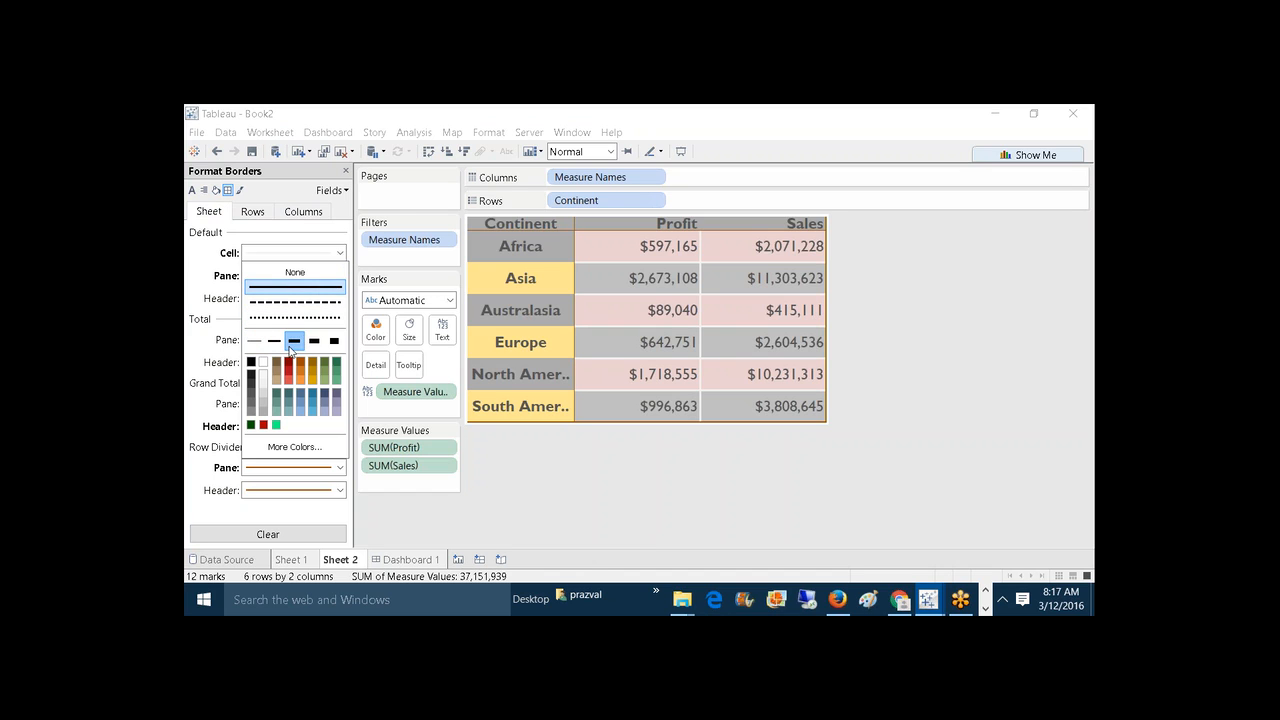
pyautogui.click(282, 366)
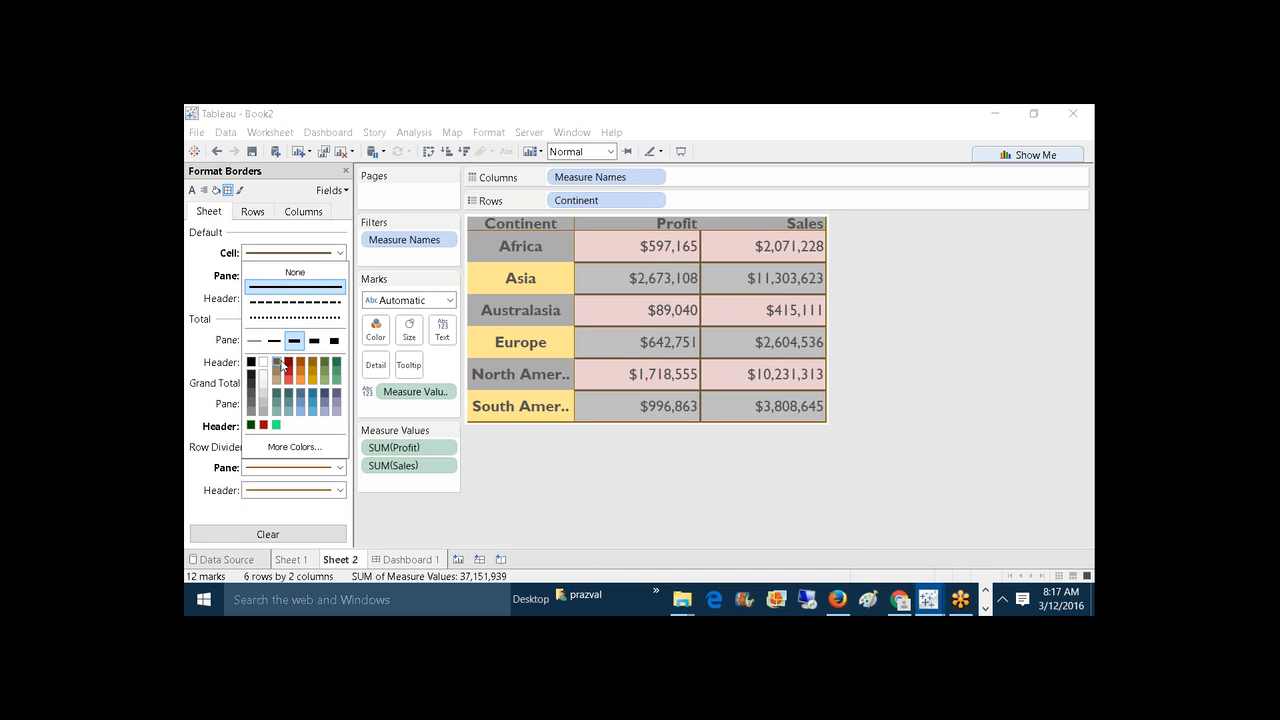
pyautogui.click(589, 503)
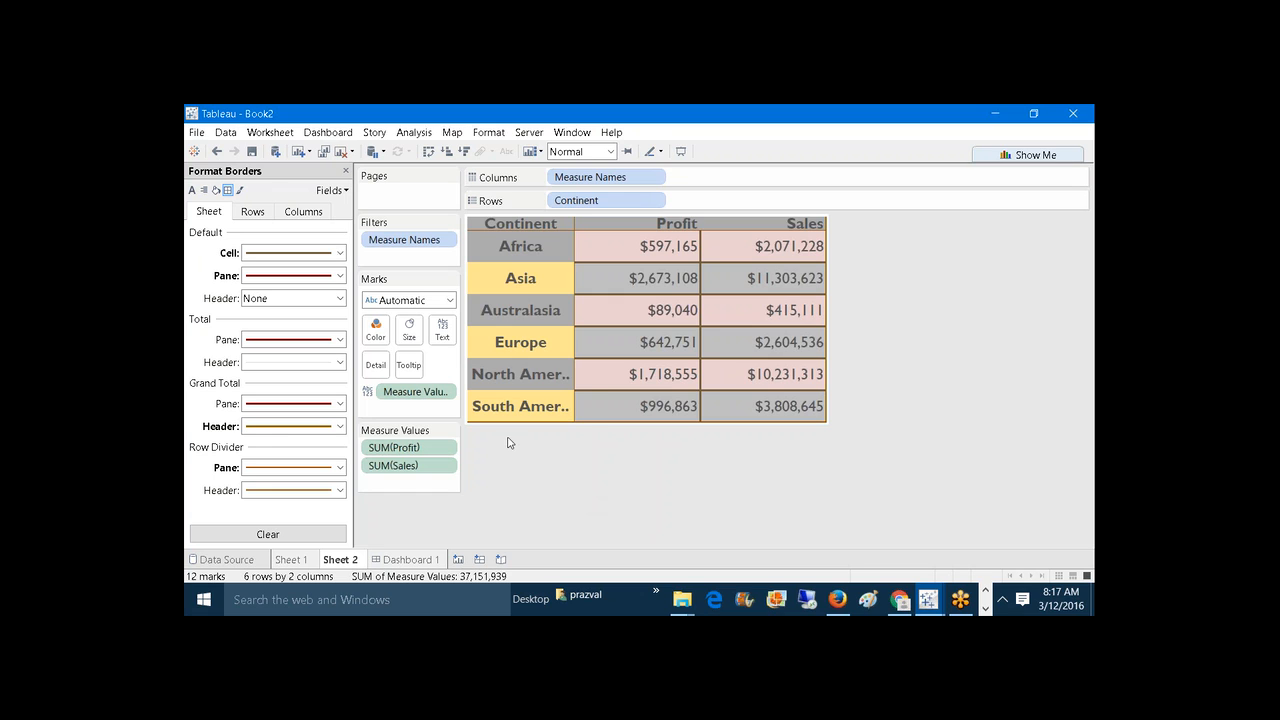
# Step: Widen the Continent column to fit the full names, narrow the Profit and Sales columns, and close the formatting options
pyautogui.click(240, 191)
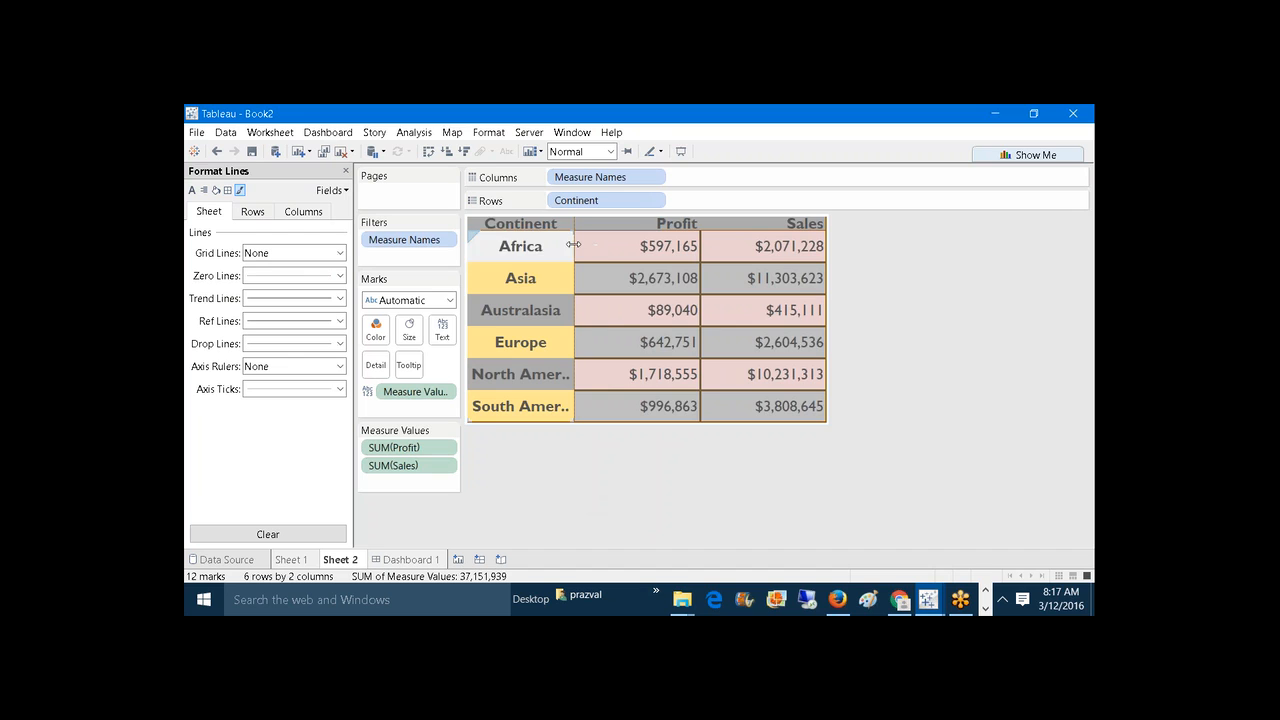
pyautogui.moveTo(574, 243); pyautogui.dragTo(621, 240)
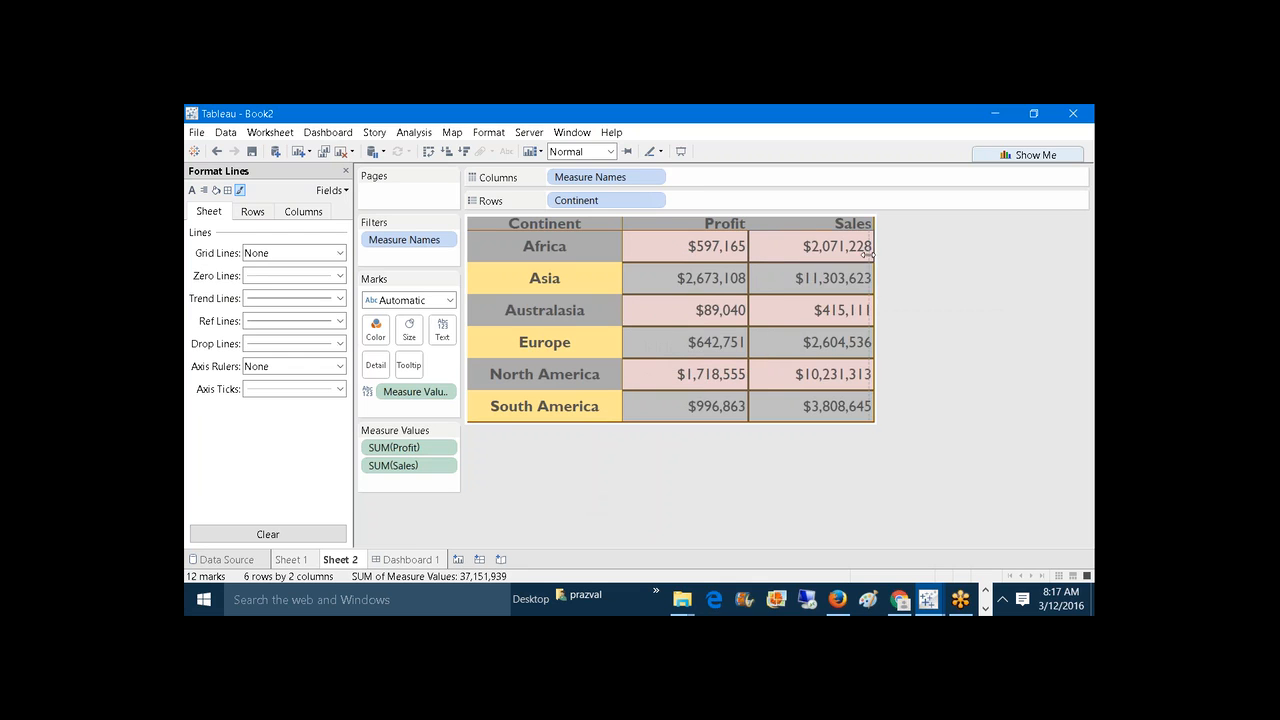
pyautogui.moveTo(873, 257); pyautogui.dragTo(791, 257)
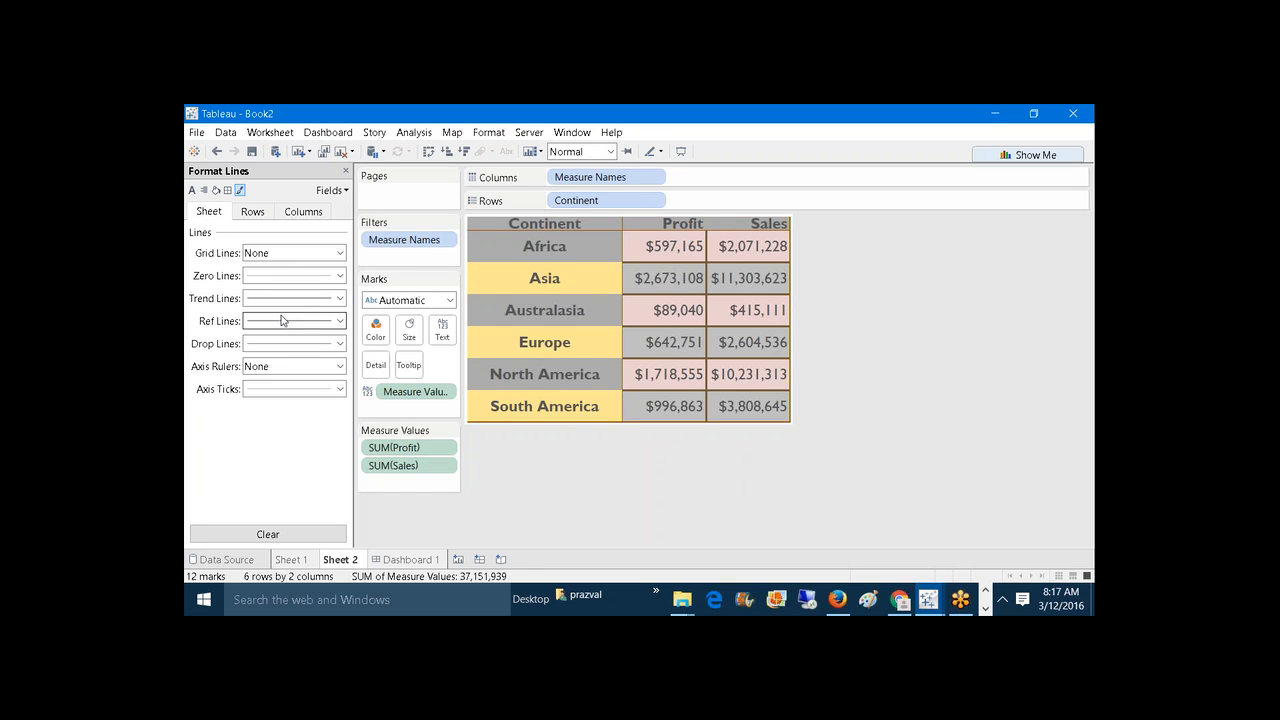
pyautogui.click(346, 175)
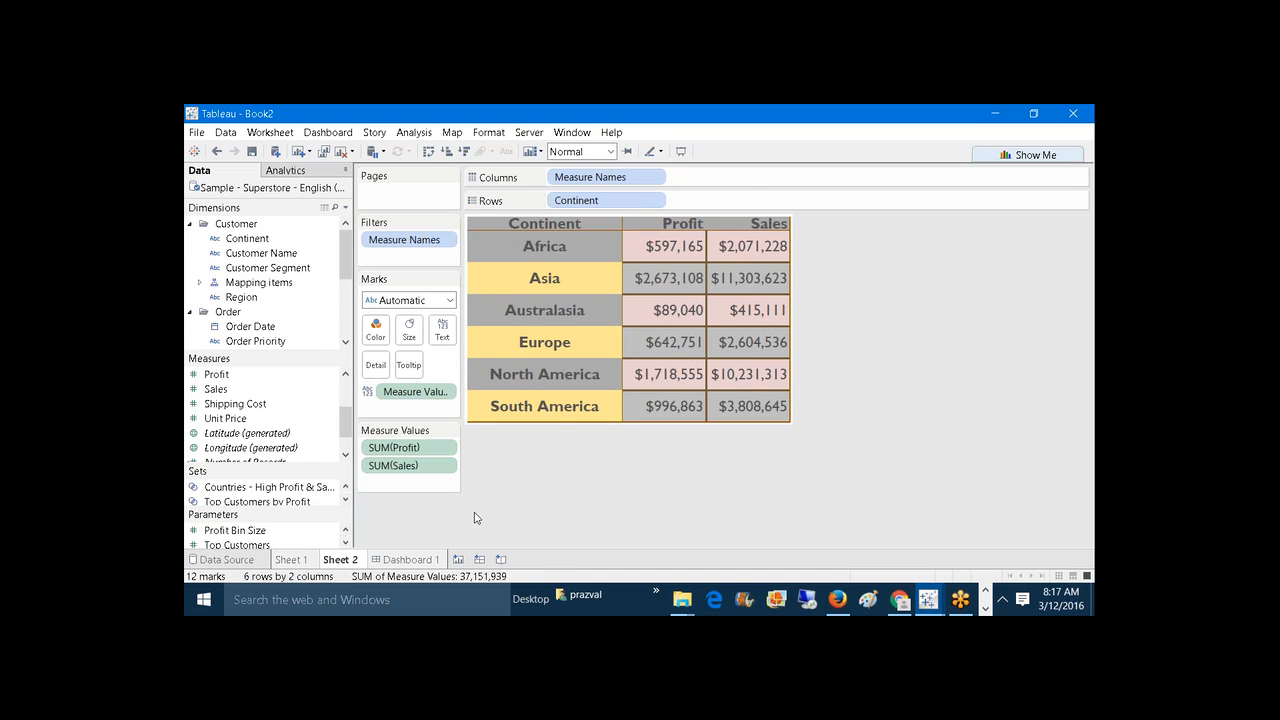
# Step: Create a new worksheet with all members of Customer Name in rows and Sales in columns
pyautogui.click(457, 558)
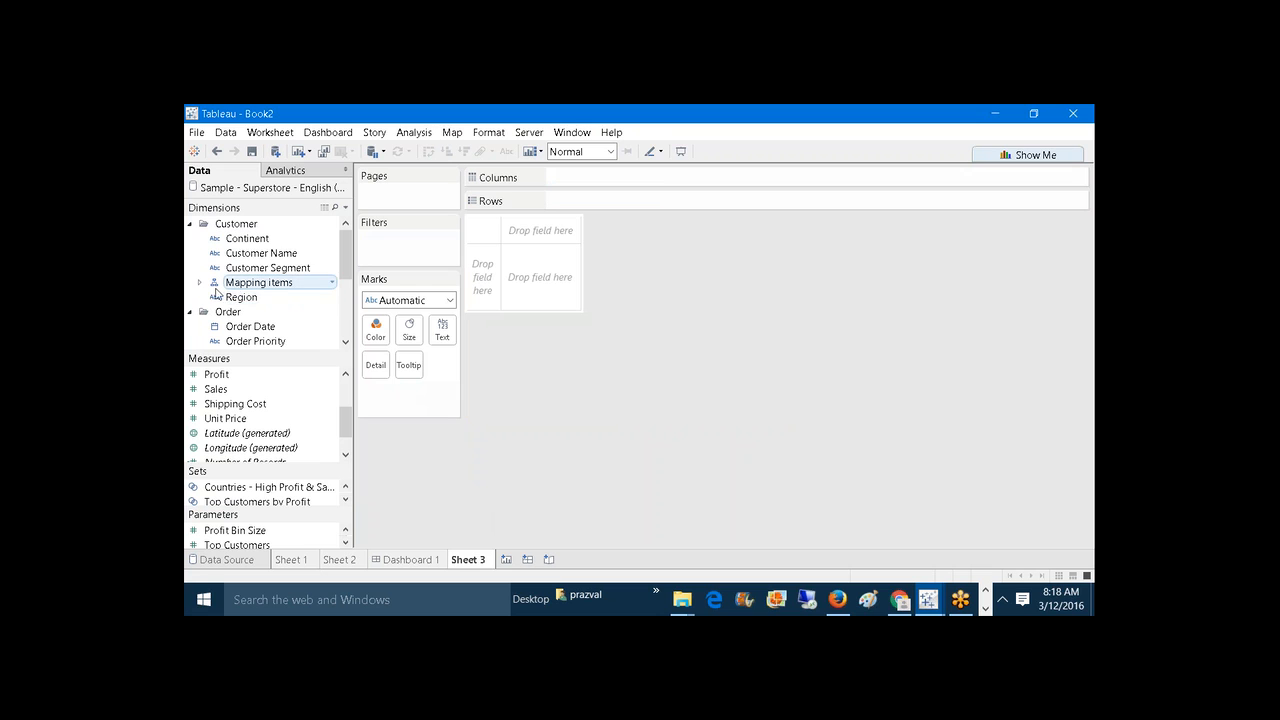
pyautogui.moveTo(243, 254); pyautogui.dragTo(606, 202)
pyautogui.click(597, 340)
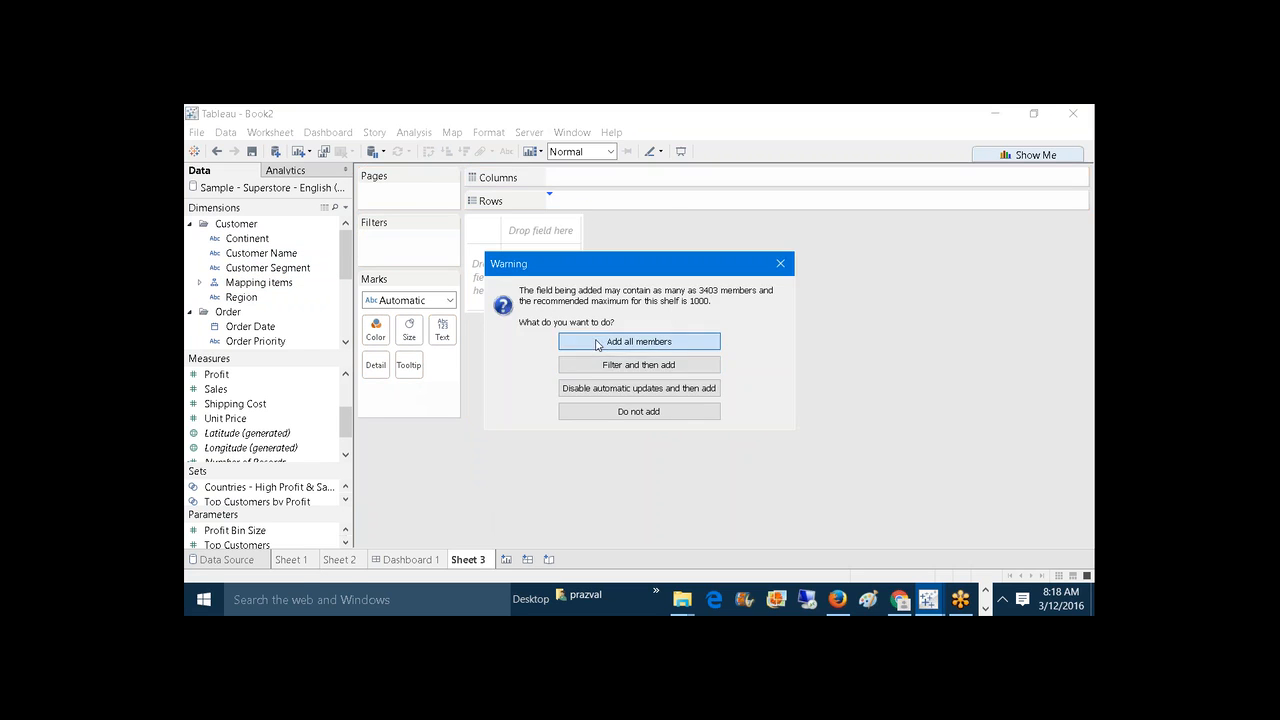
pyautogui.moveTo(594, 230); pyautogui.dragTo(600, 178)
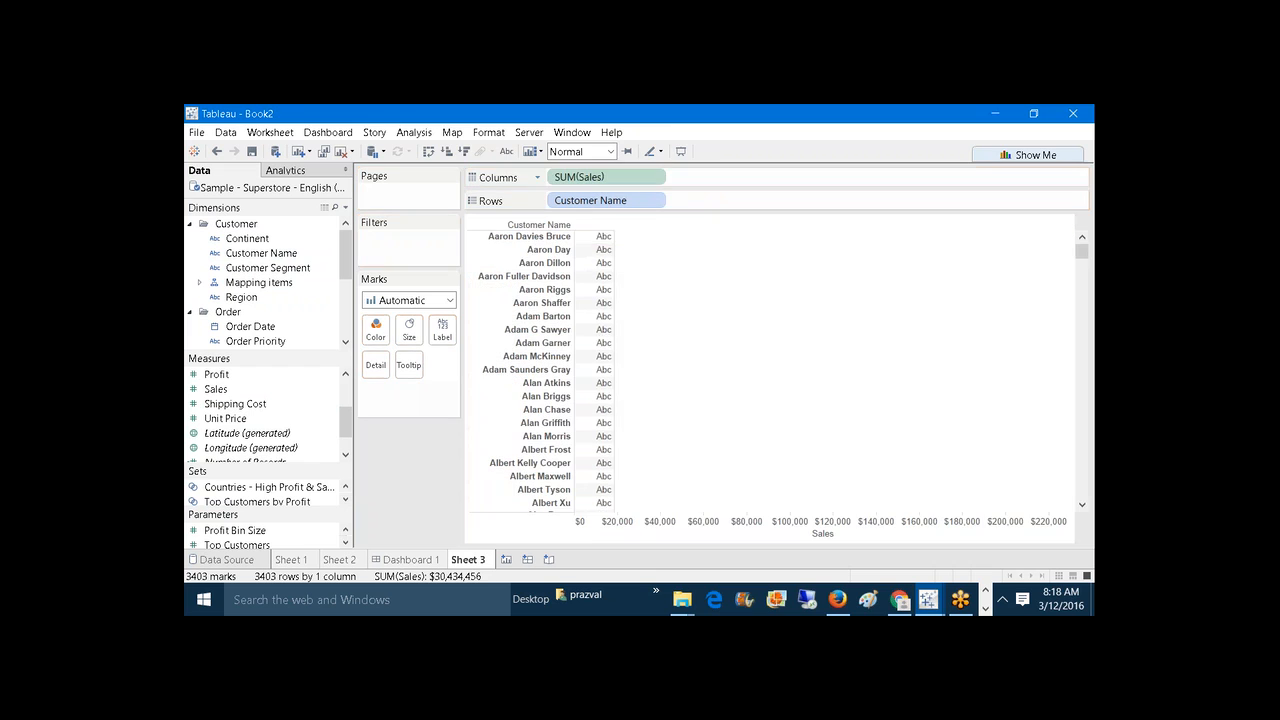
# Step: Sort the customers by Sales in descending order and set Sheet 3's default worksheet shading to light orange
pyautogui.click(465, 151)
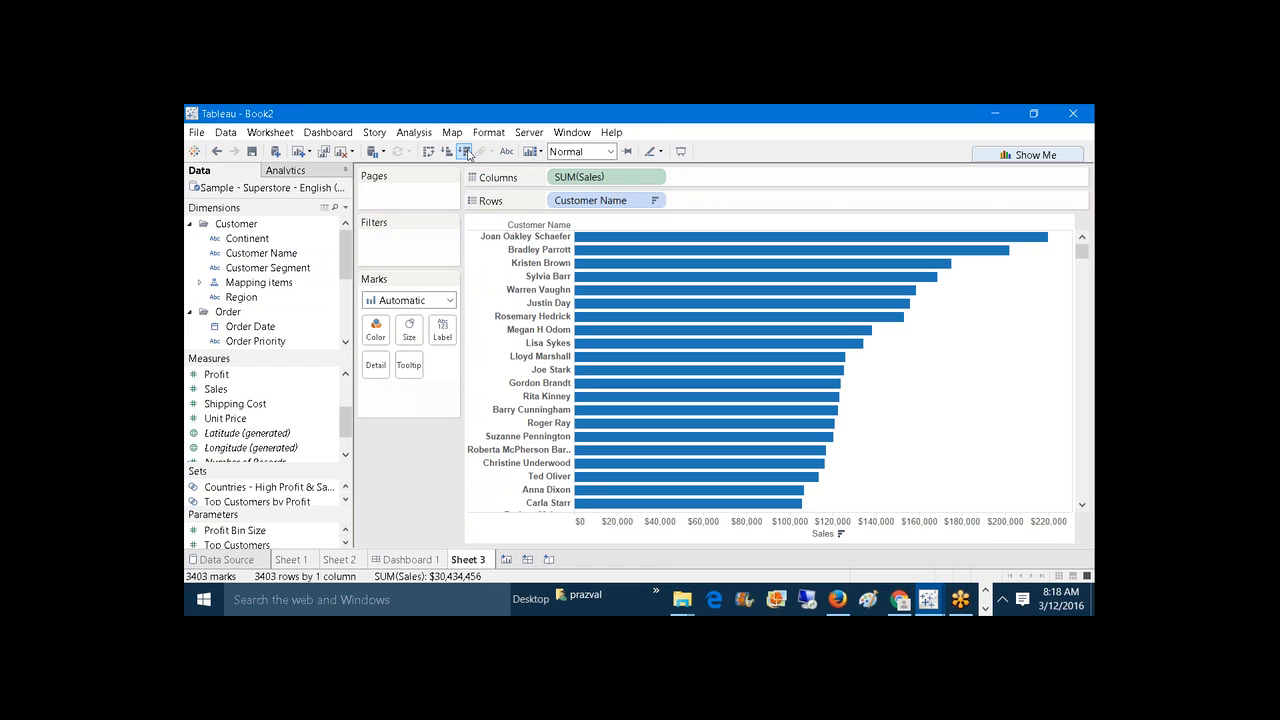
pyautogui.click(489, 133)
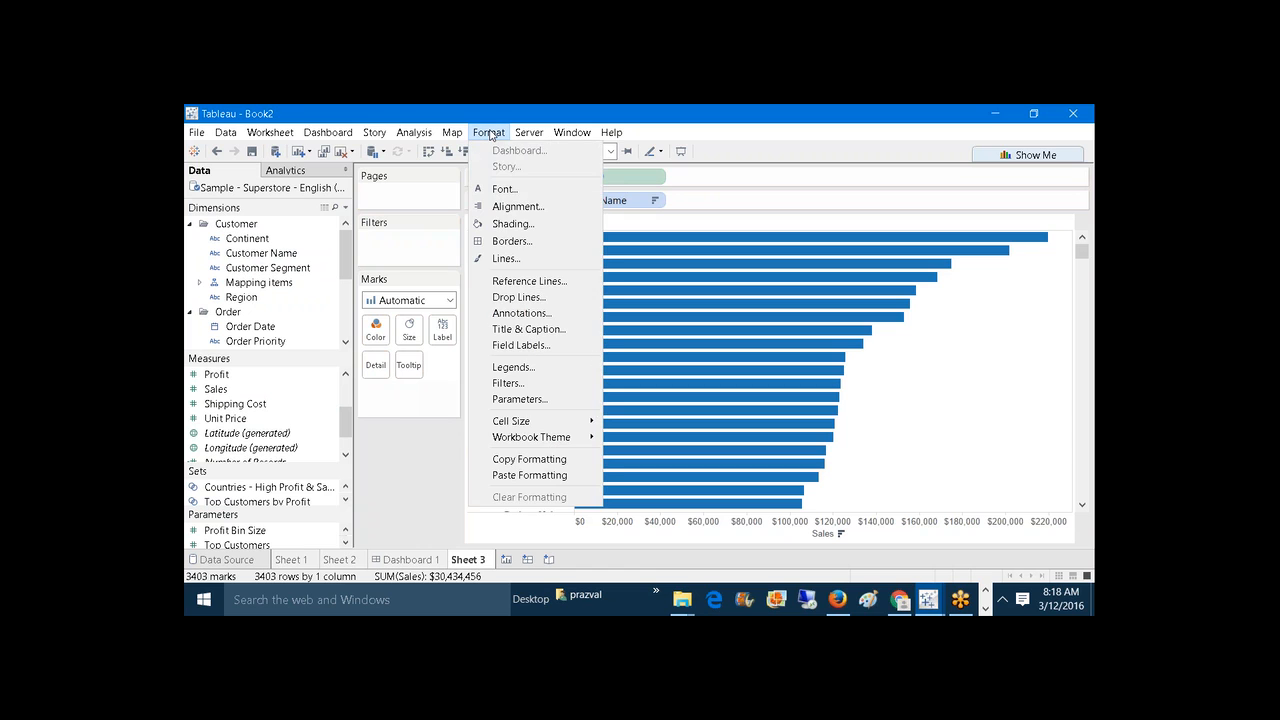
pyautogui.click(510, 190)
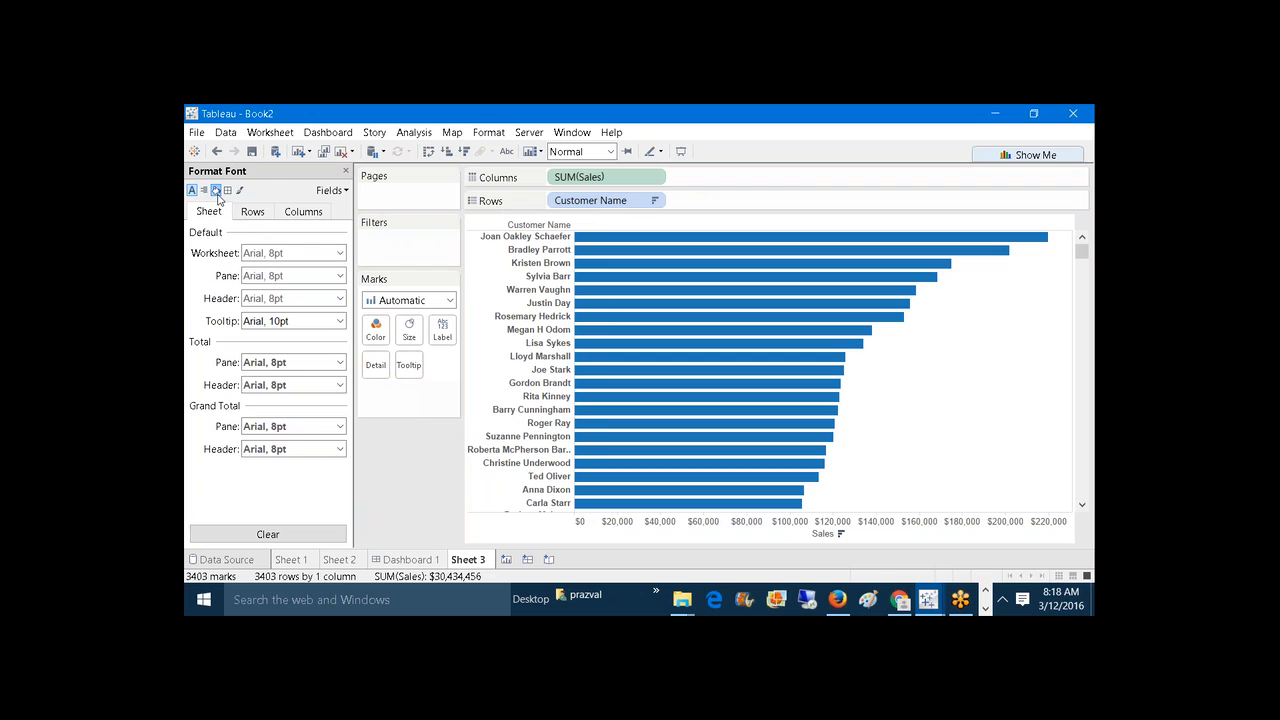
pyautogui.click(215, 190)
pyautogui.click(339, 253)
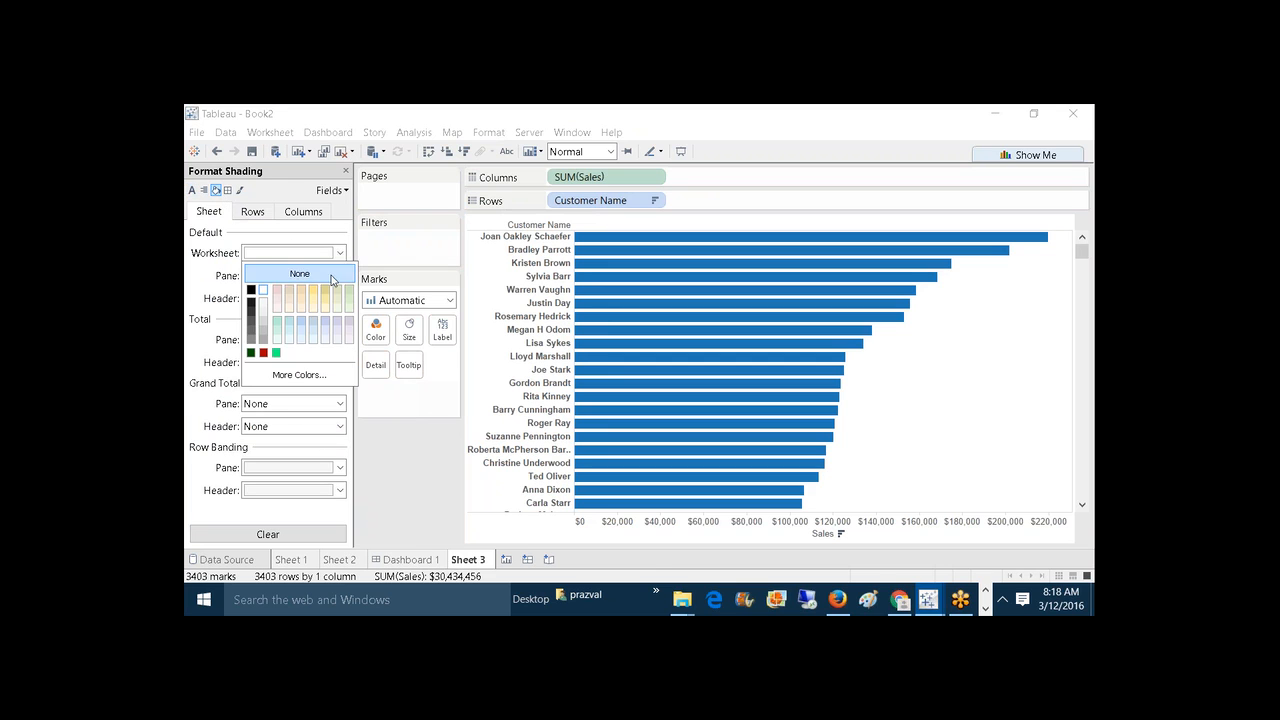
pyautogui.click(305, 293)
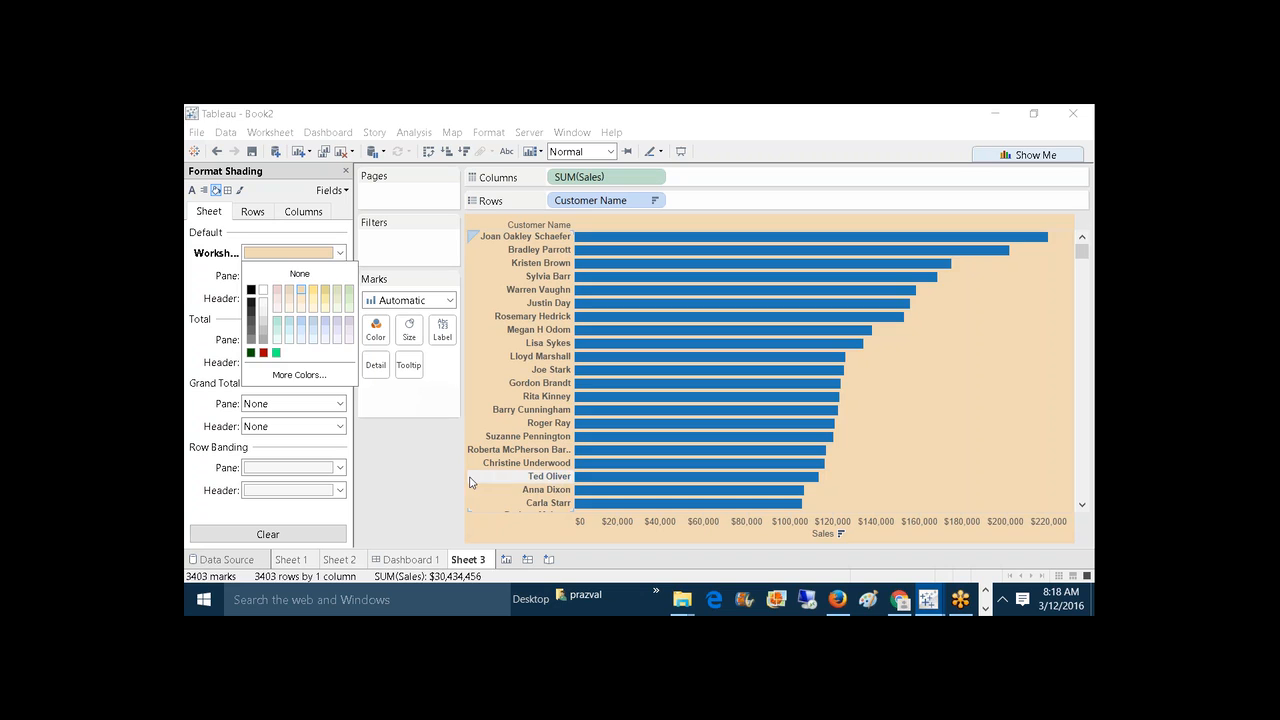
pyautogui.click(530, 476)
pyautogui.click(417, 448)
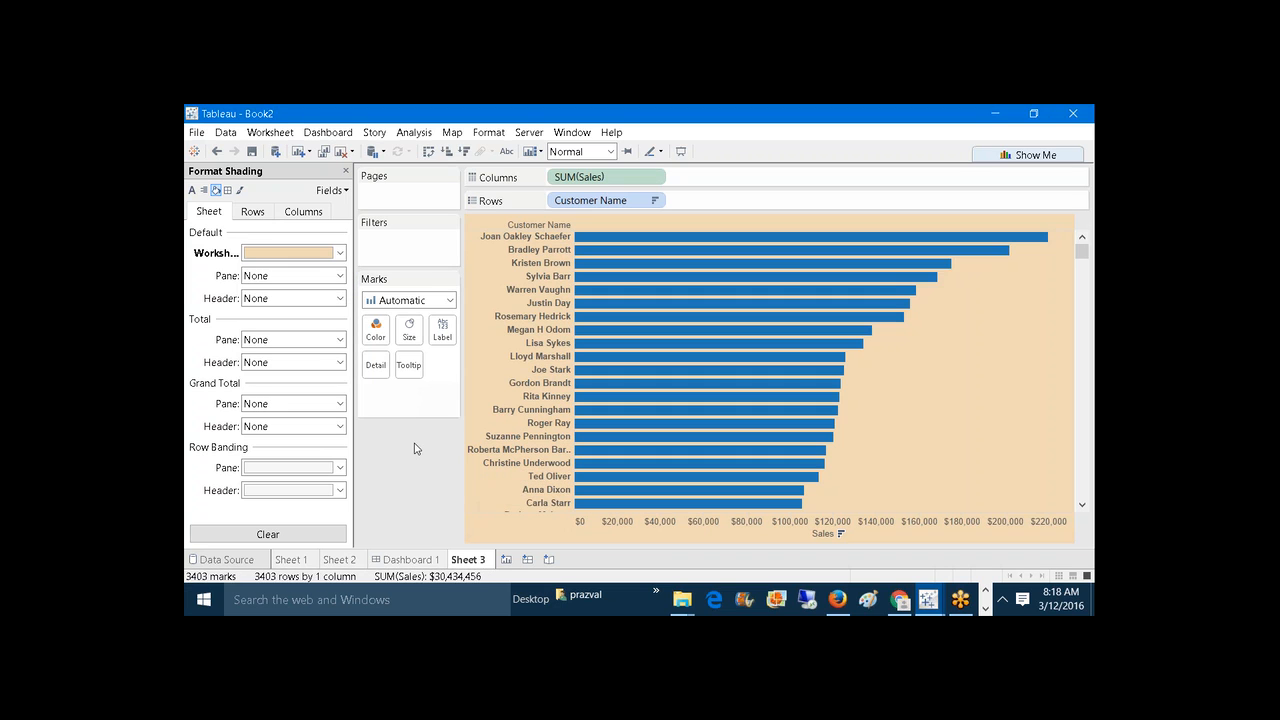
# Step: Shade Sheet 3's default pane light green and its row banding pane light pink
pyautogui.click(335, 275)
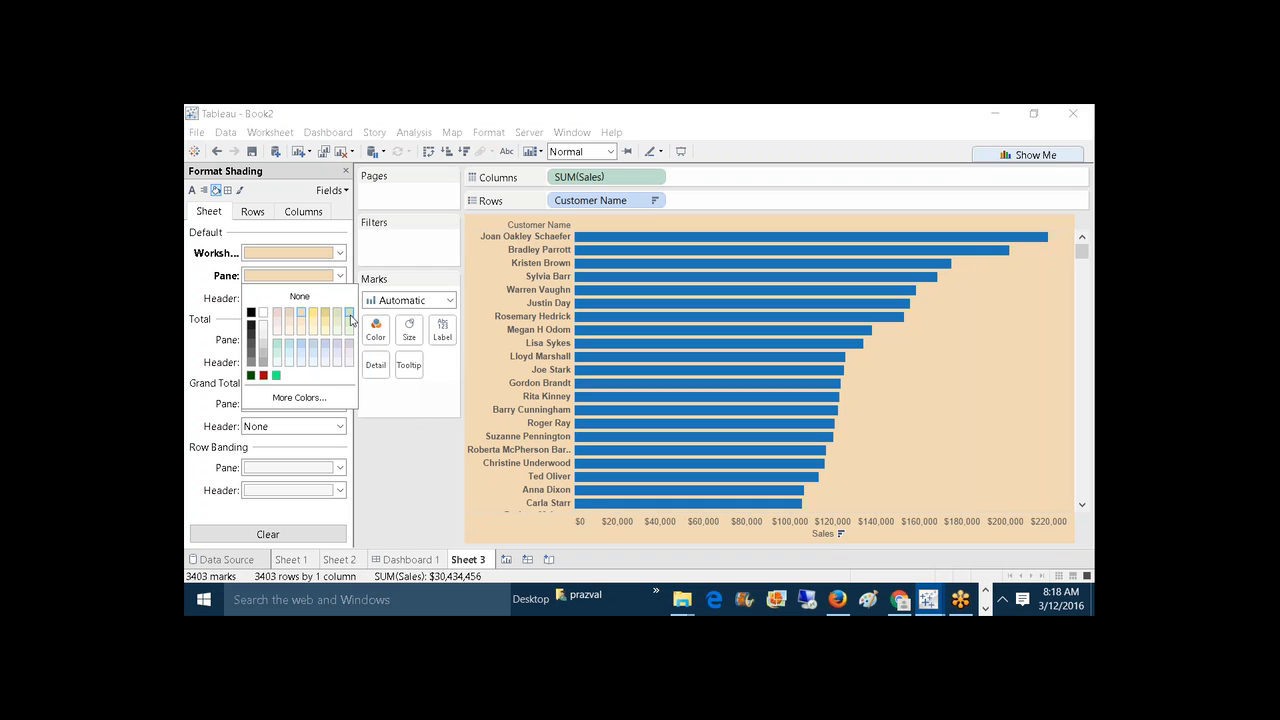
pyautogui.click(410, 523)
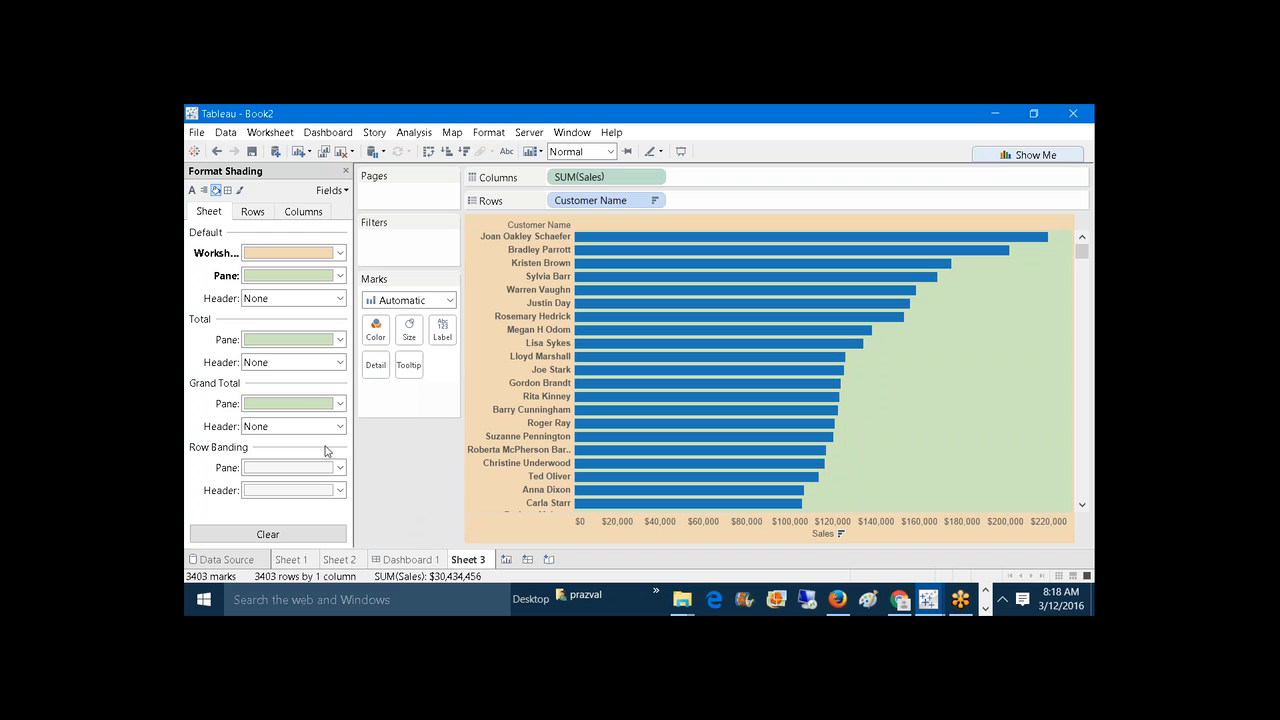
pyautogui.click(338, 467)
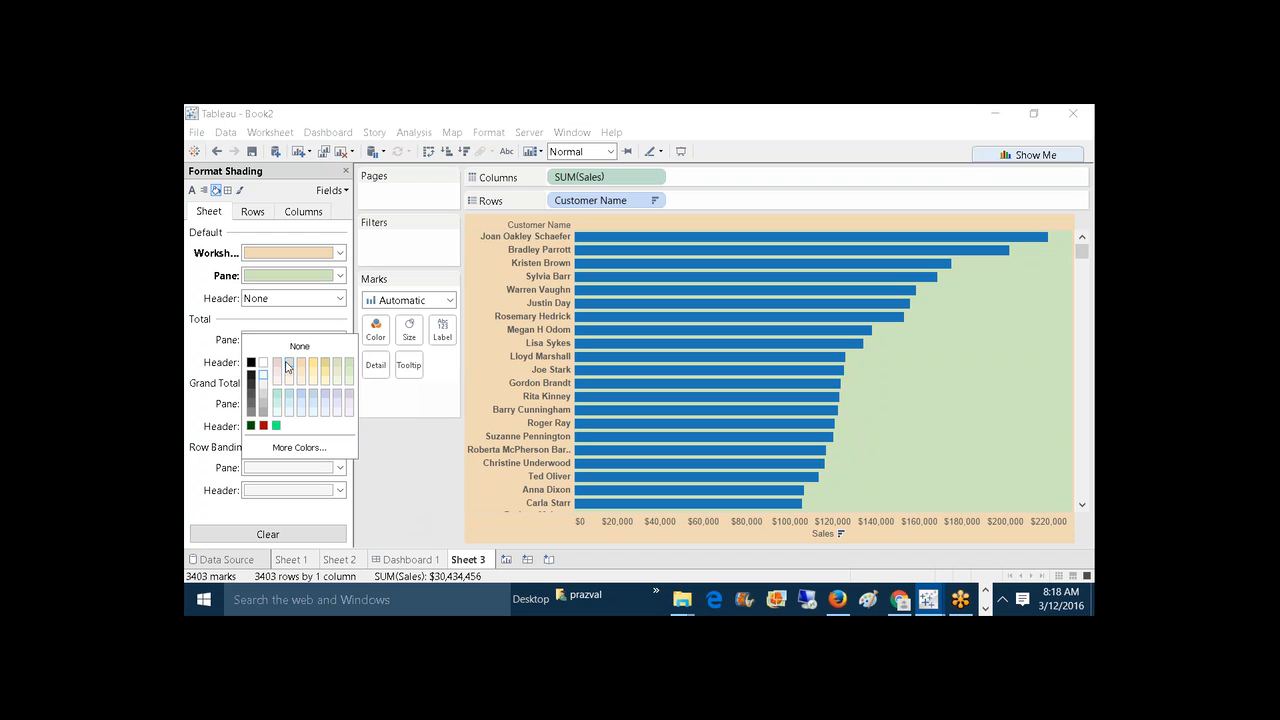
pyautogui.click(277, 365)
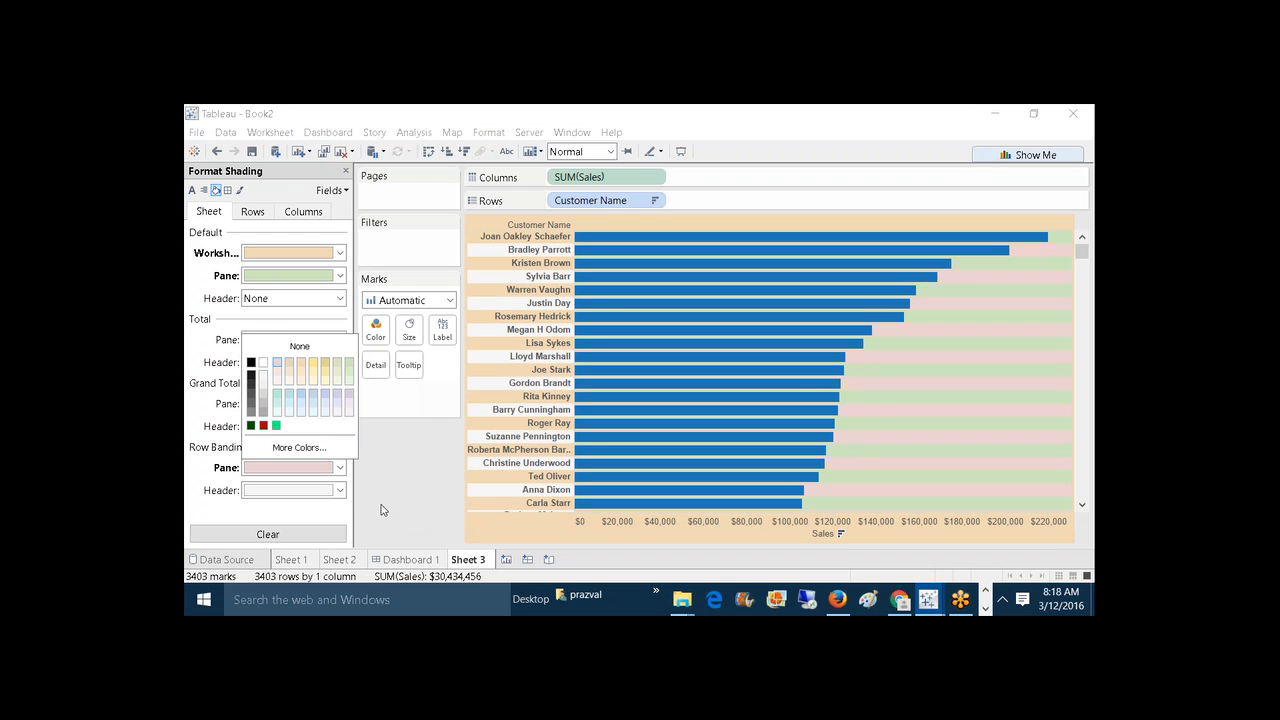
pyautogui.click(378, 508)
# Step: Set the row banding header shading to medium gray
pyautogui.click(340, 490)
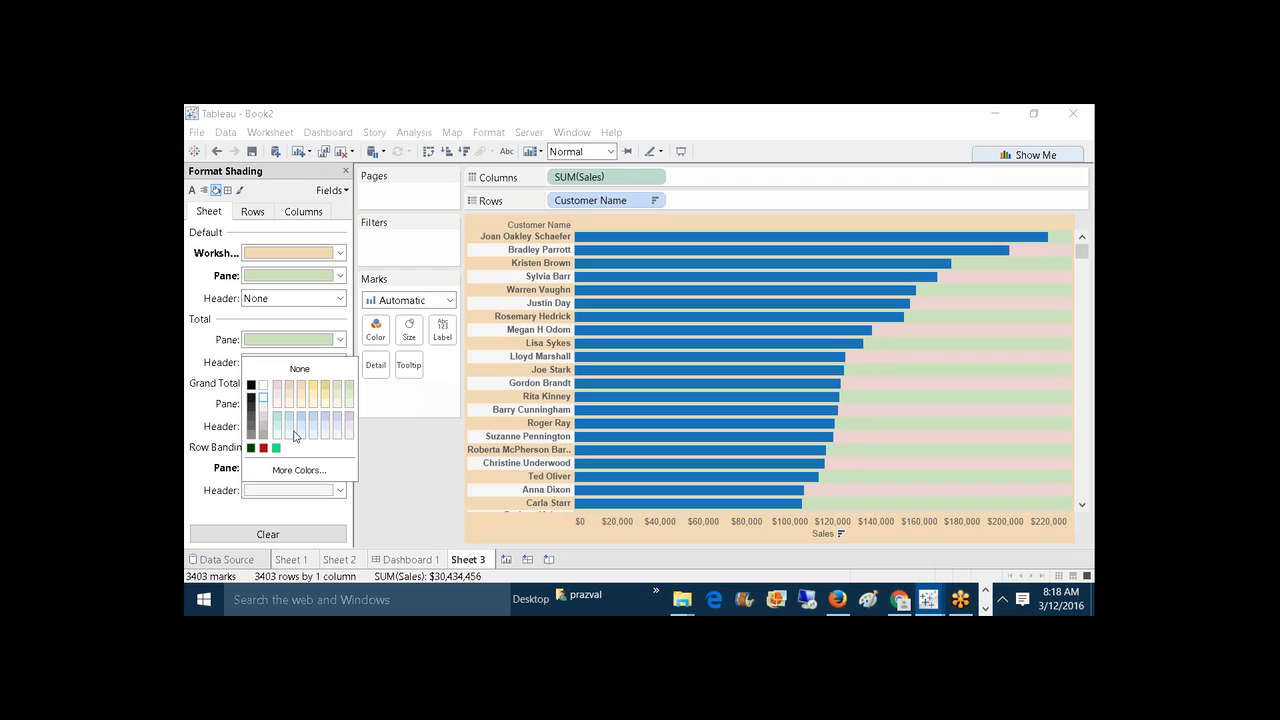
pyautogui.click(263, 433)
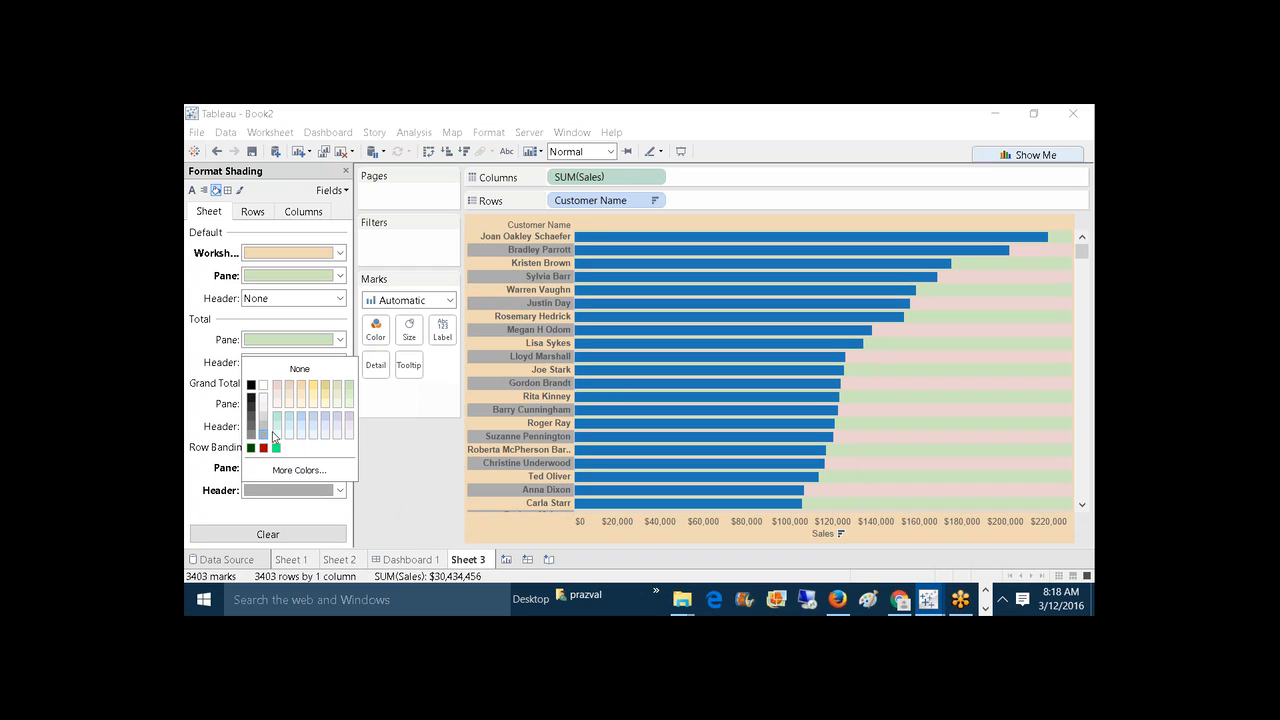
pyautogui.click(423, 473)
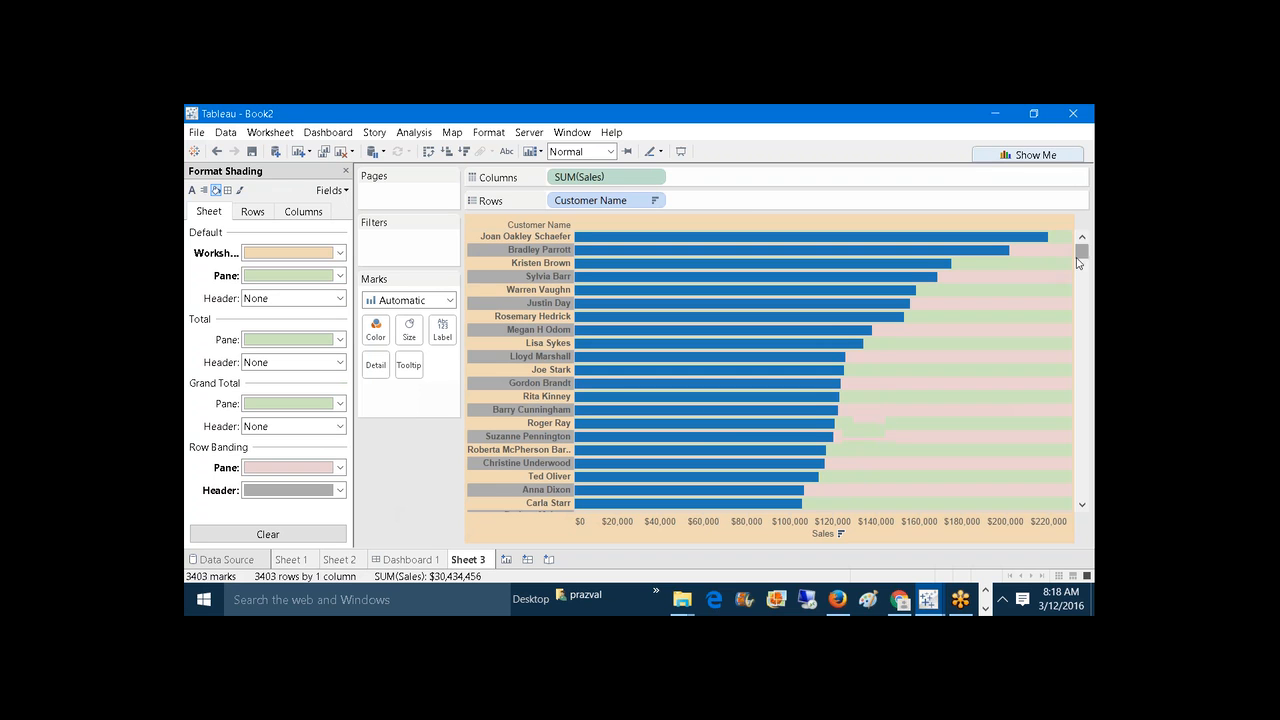
pyautogui.moveTo(1081, 252); pyautogui.dragTo(1062, 200)
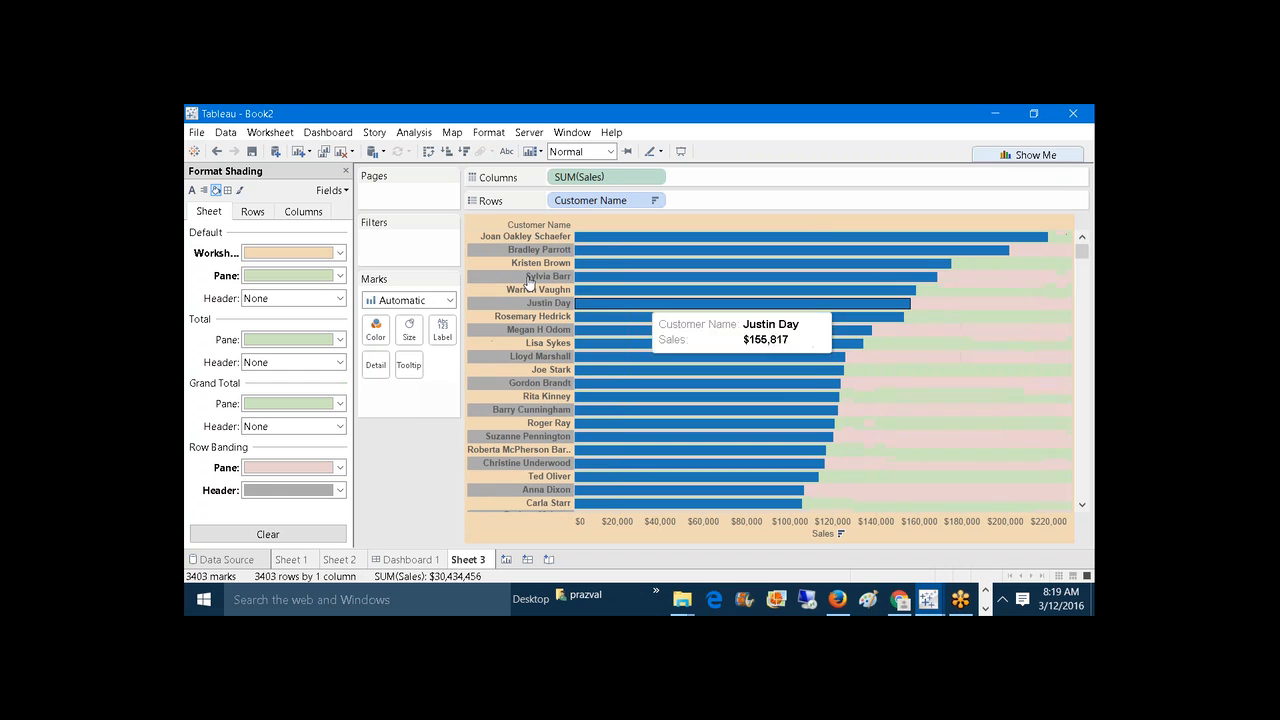
# Step: Give Sheet 3's default pane border a solid dark red line in the middle width
pyautogui.click(228, 190)
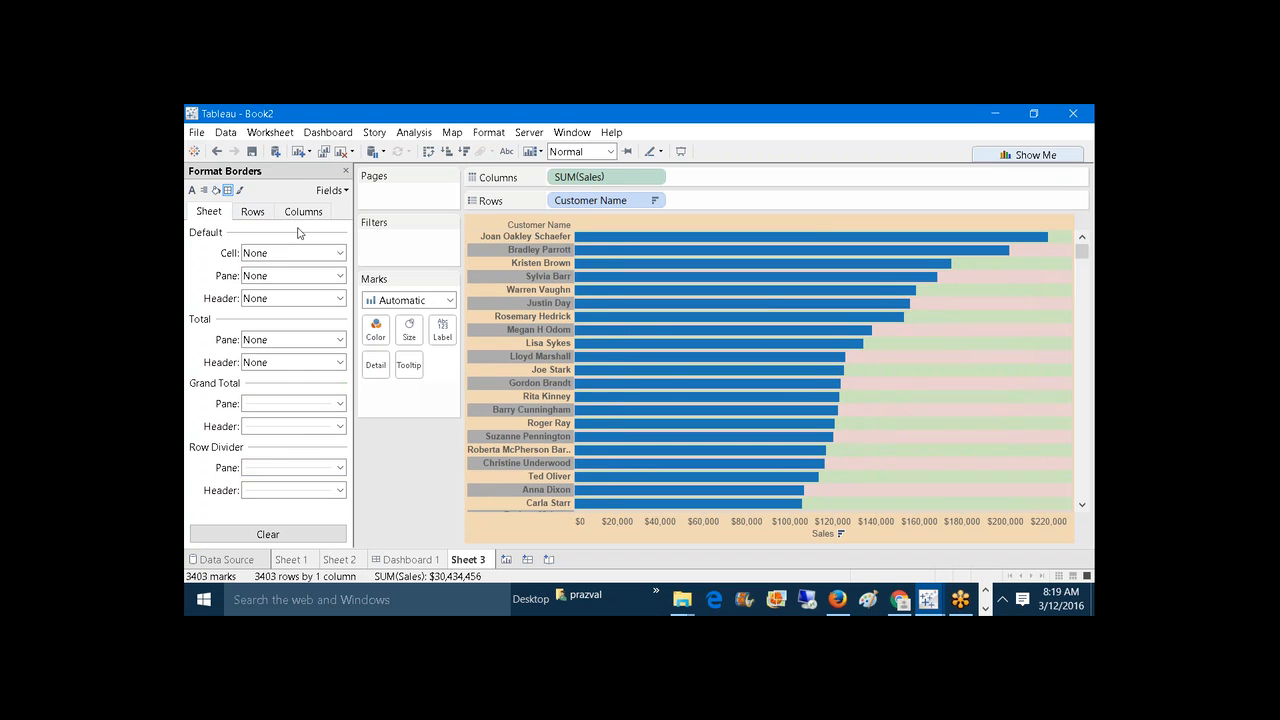
pyautogui.click(340, 276)
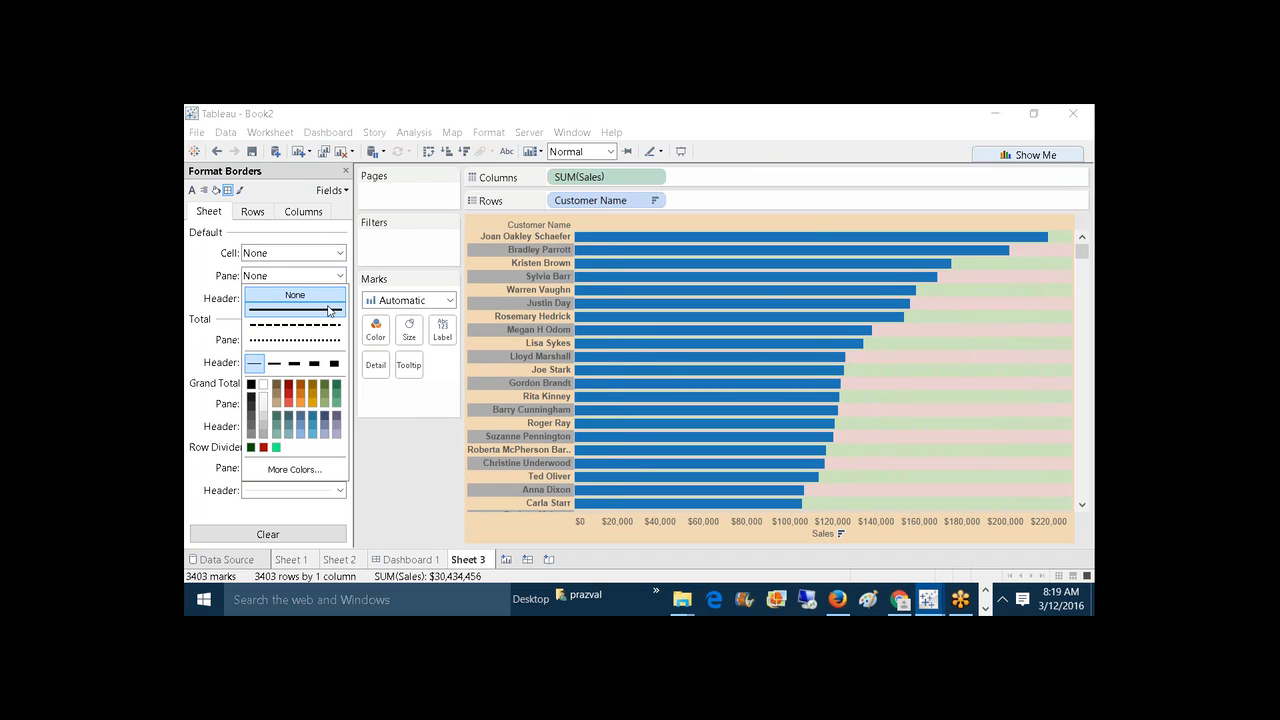
pyautogui.click(329, 311)
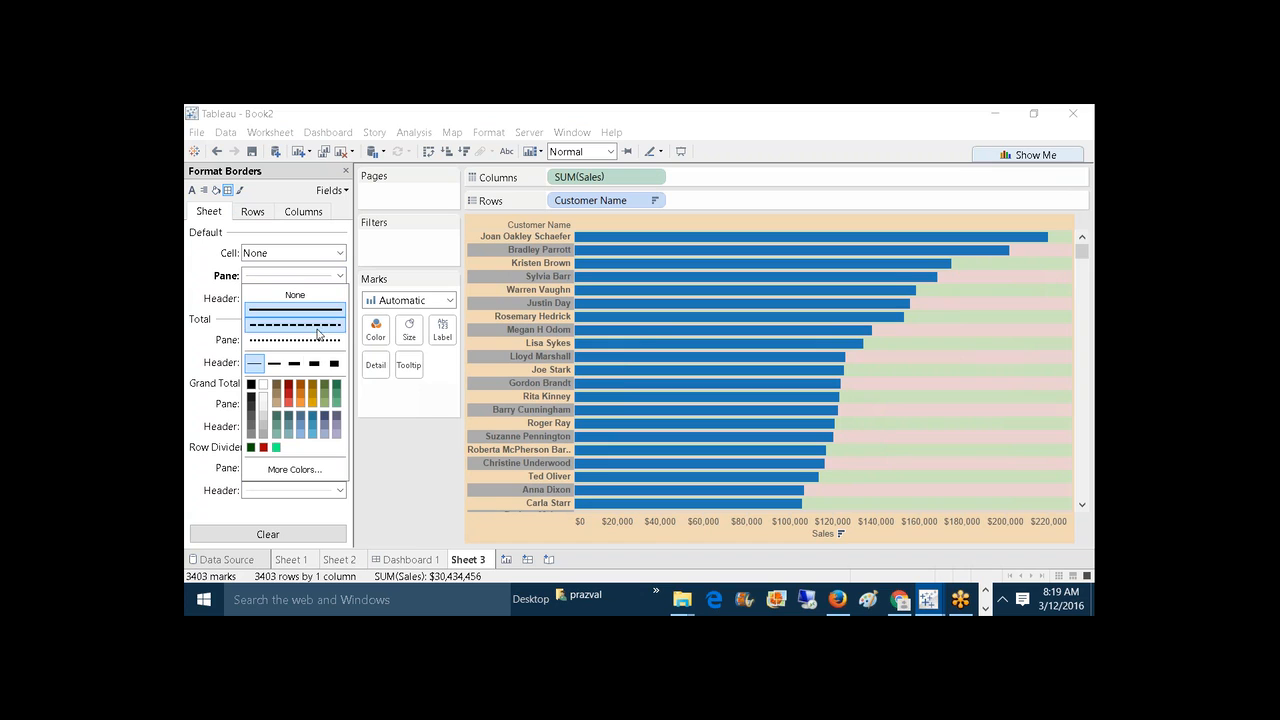
pyautogui.click(294, 364)
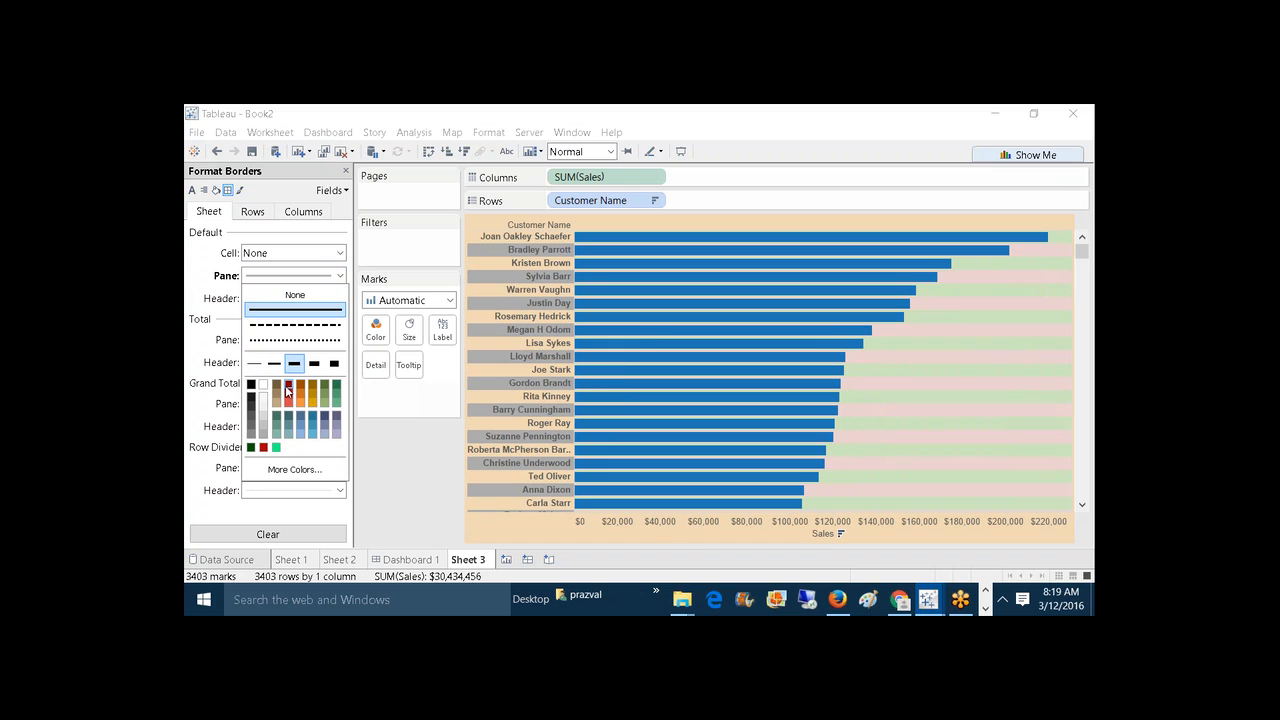
pyautogui.click(289, 395)
pyautogui.click(427, 453)
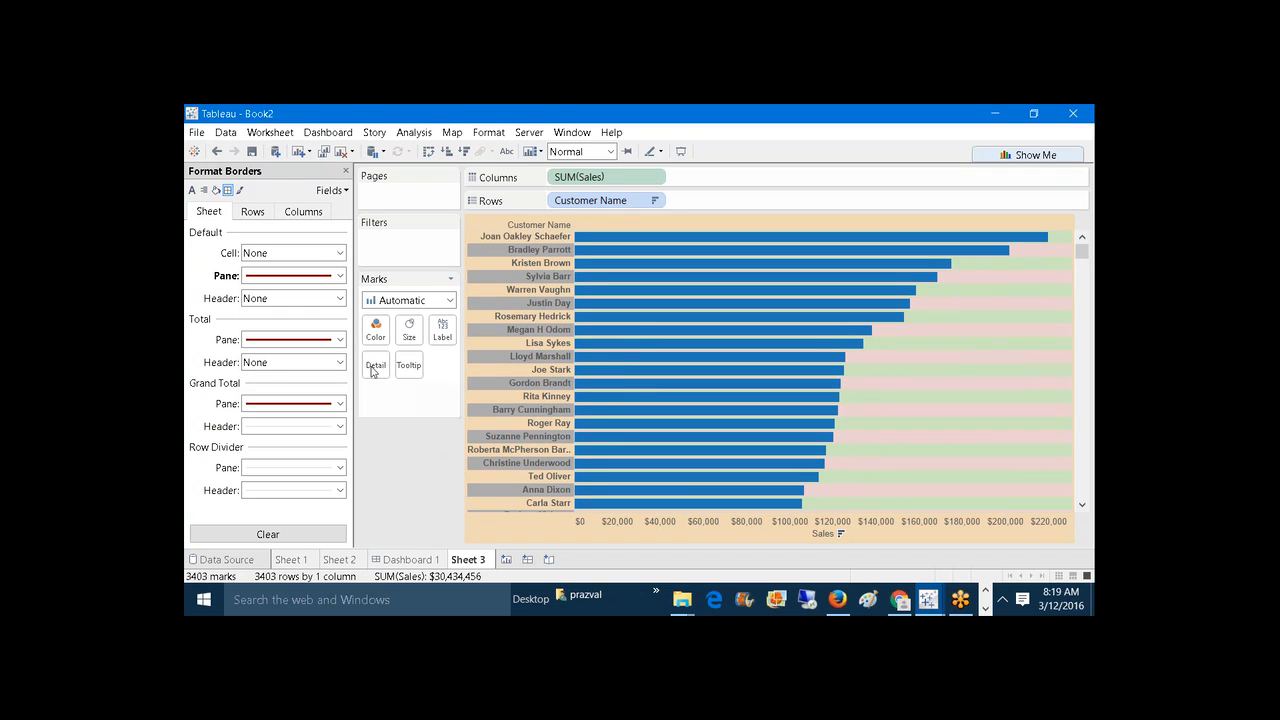
# Step: Give Sheet 3's default header border a solid dark gold line in the middle width
pyautogui.click(340, 298)
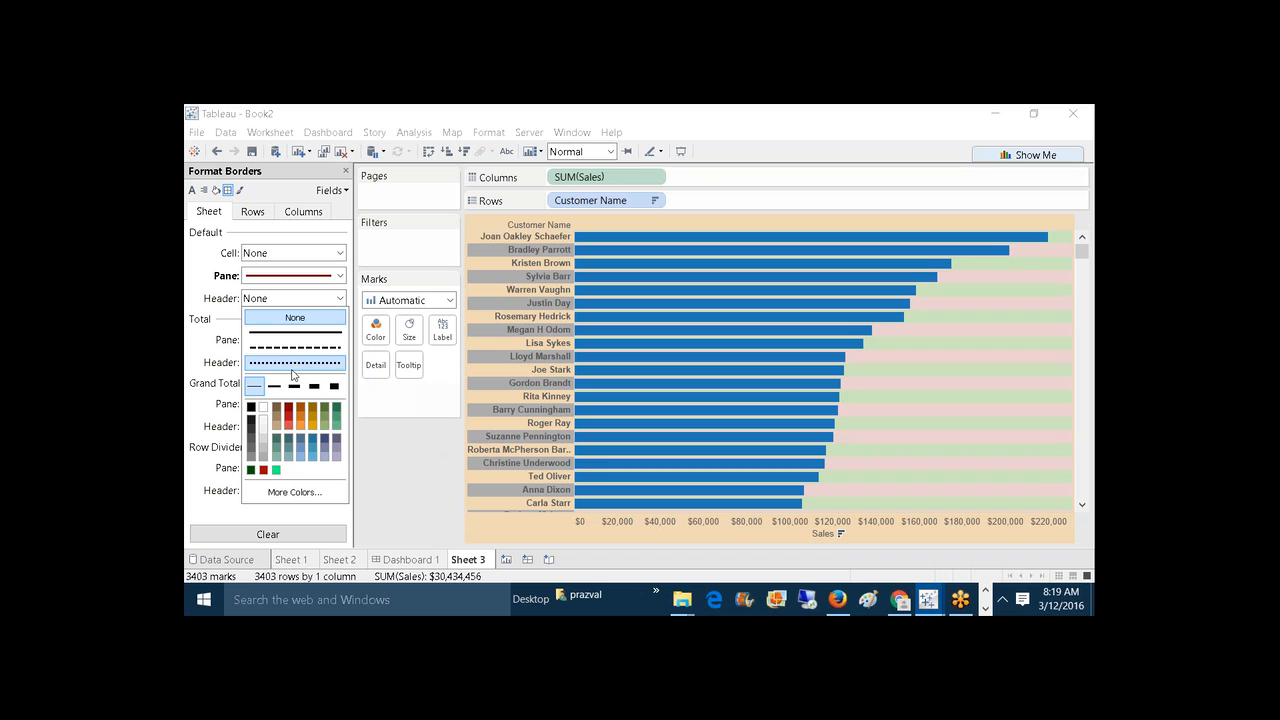
pyautogui.click(294, 386)
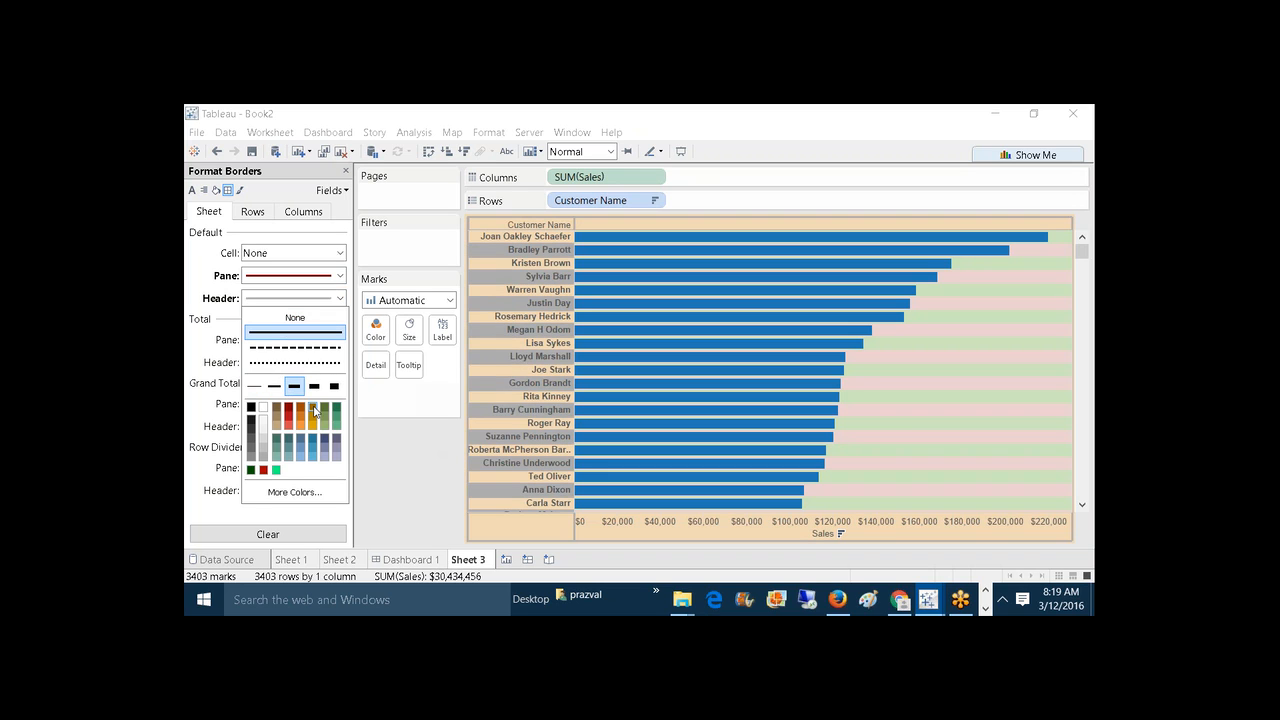
pyautogui.click(314, 410)
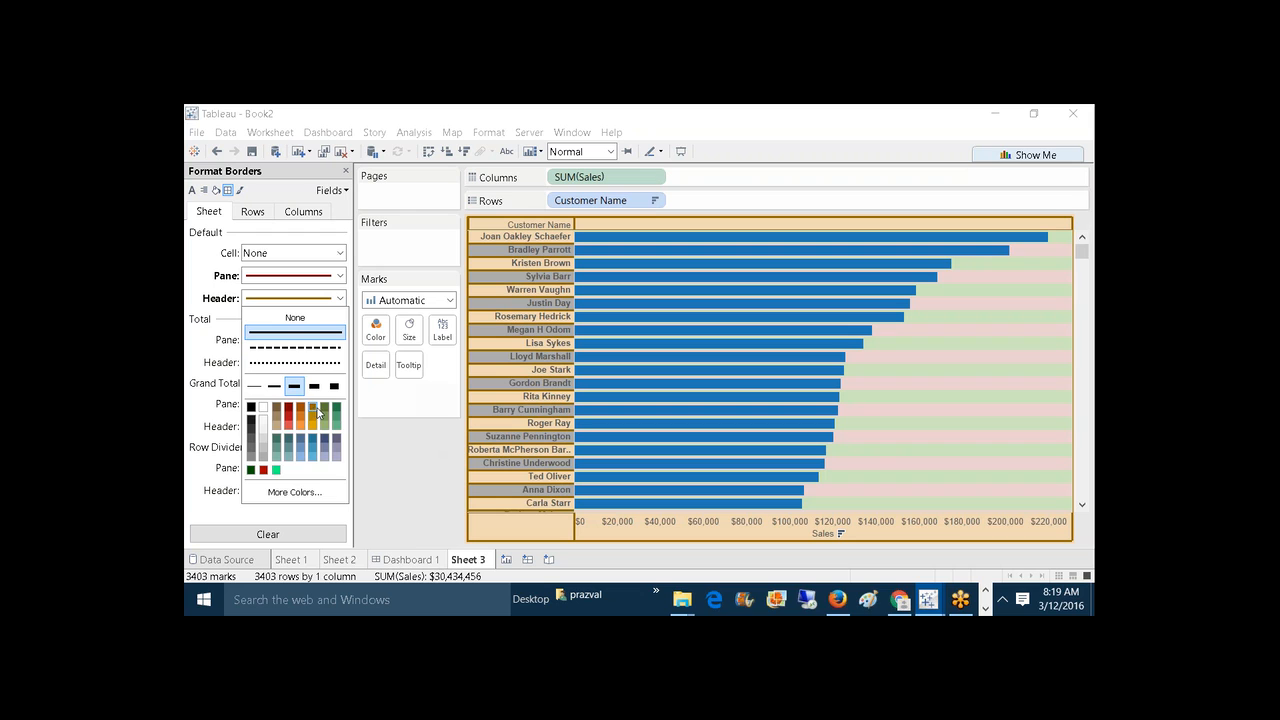
pyautogui.click(400, 491)
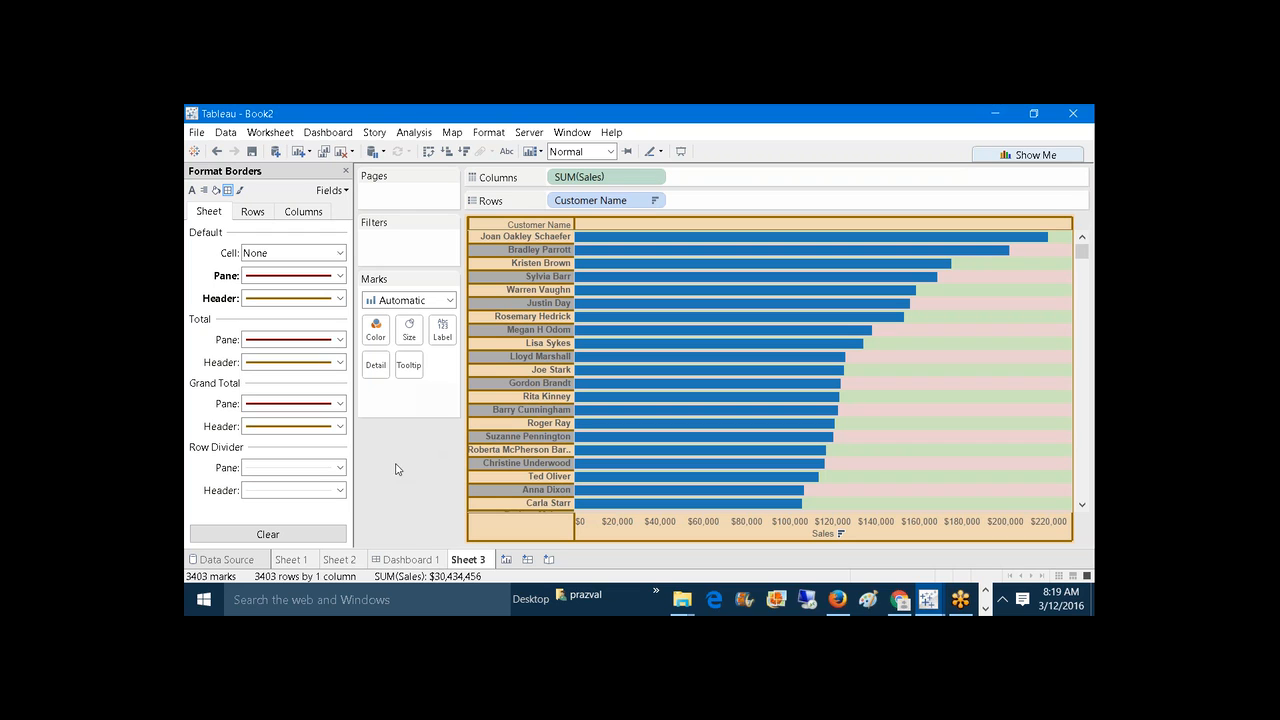
# Step: Give Sheet 3's default cell border a solid dark teal line in the middle width
pyautogui.click(340, 253)
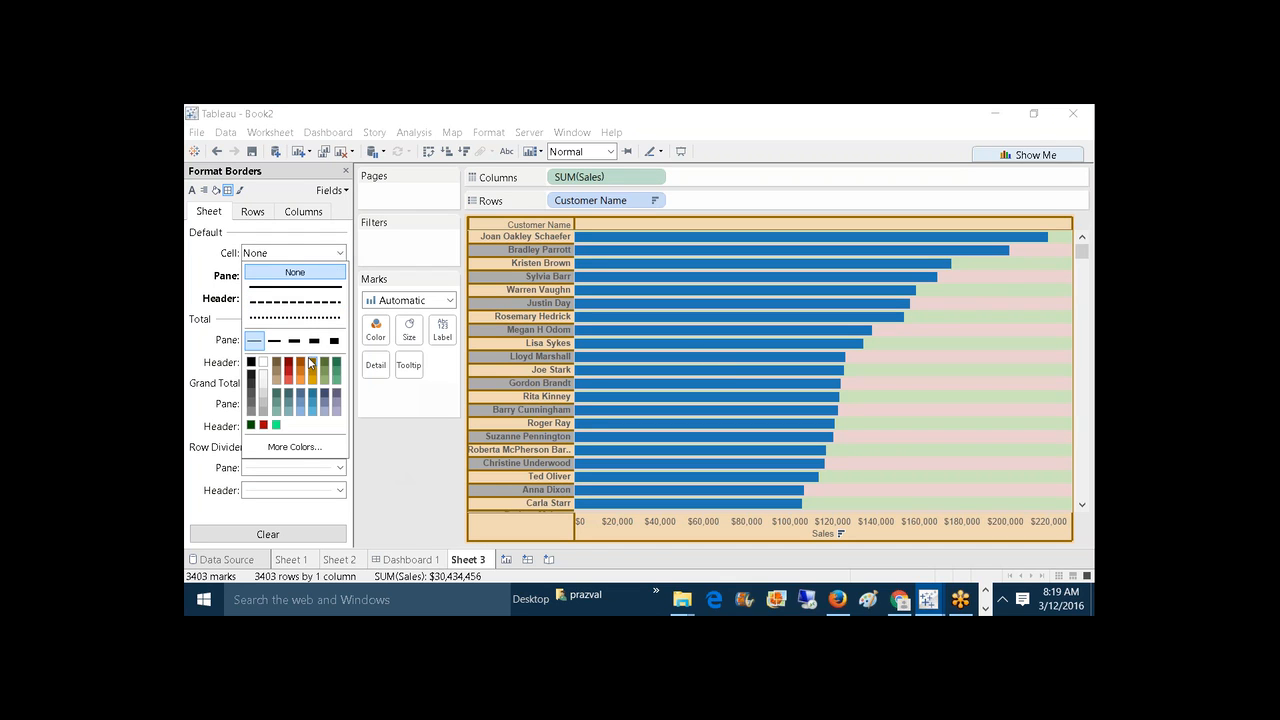
pyautogui.click(303, 365)
pyautogui.click(293, 341)
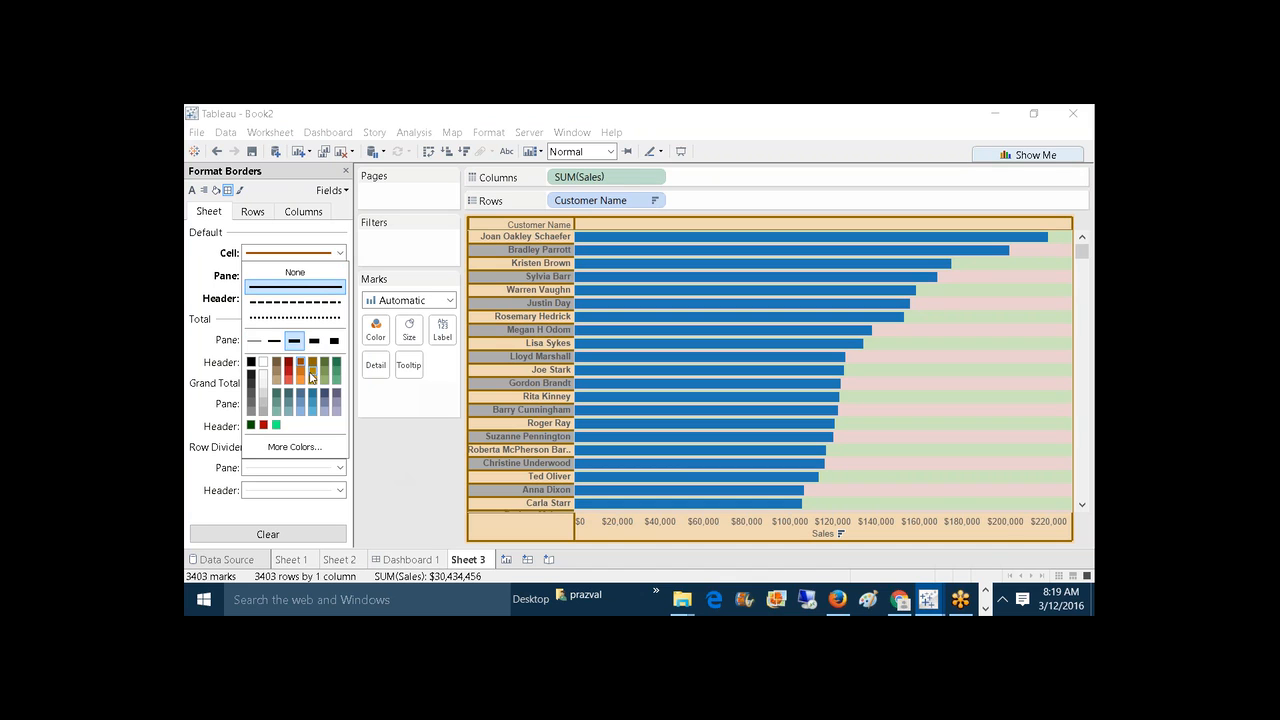
pyautogui.click(288, 398)
pyautogui.click(412, 480)
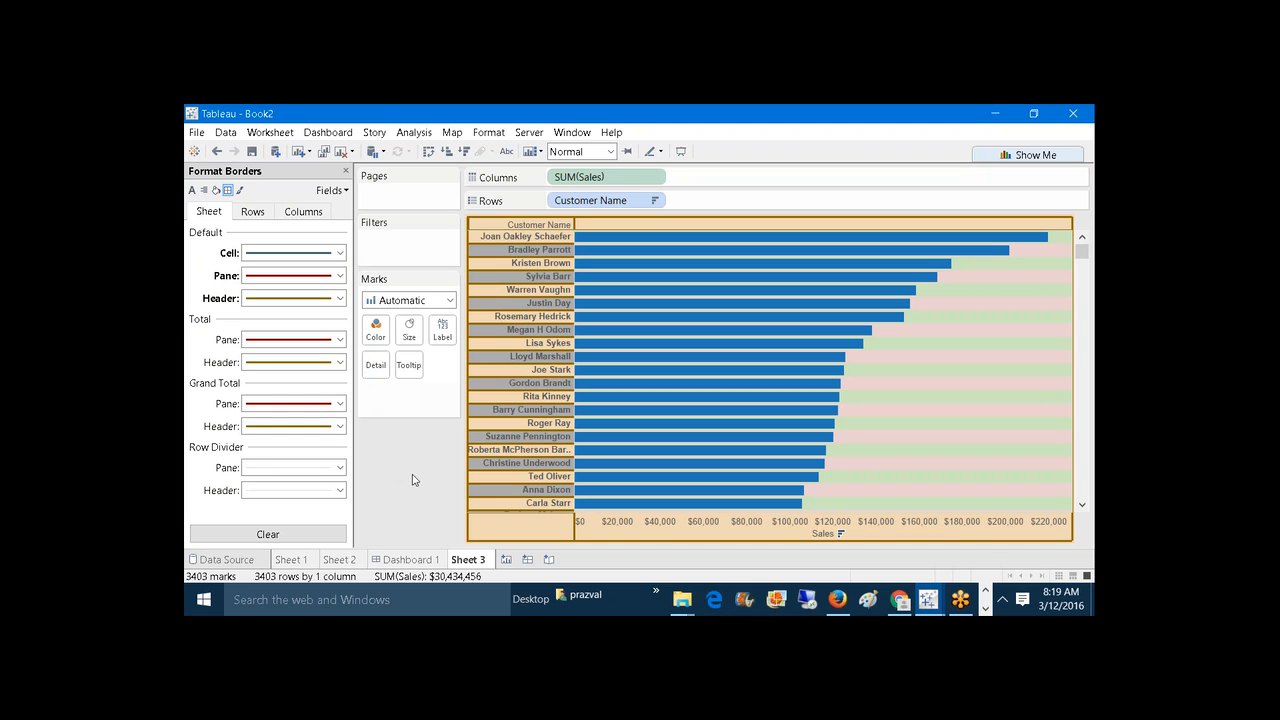
# Step: Close the formatting options and color Sheet 3's bars by Profit
pyautogui.click(346, 172)
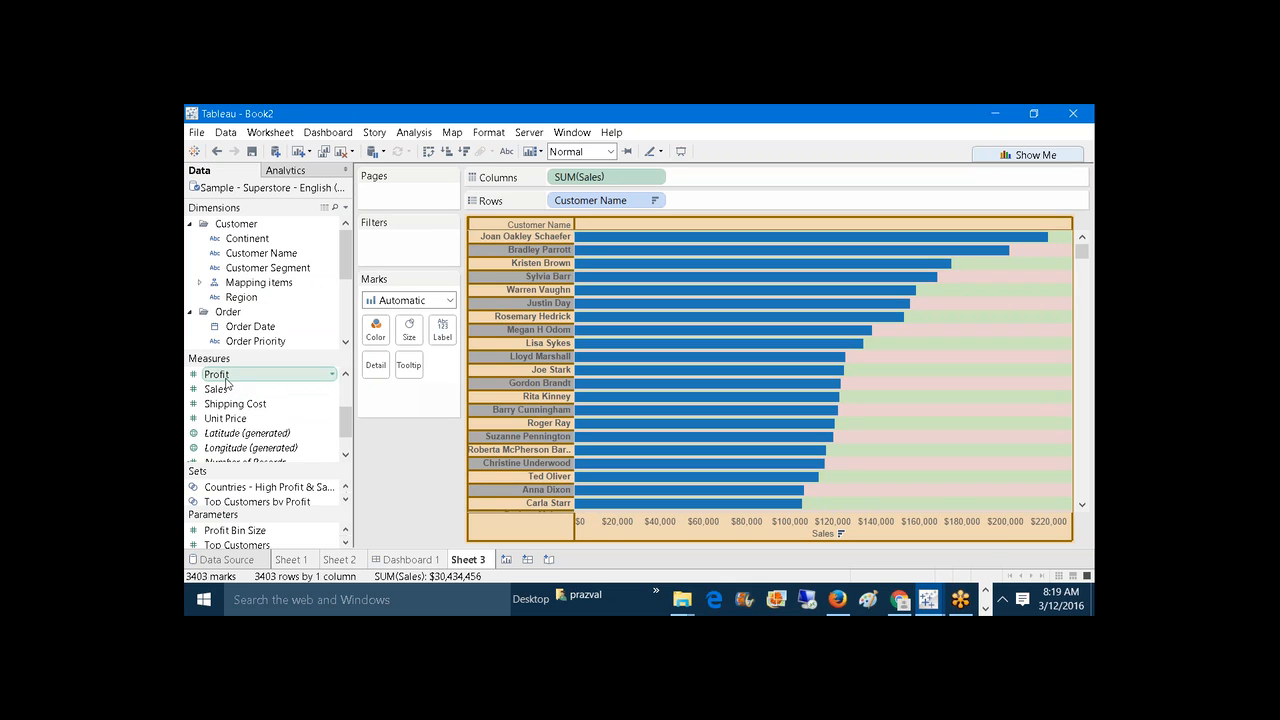
pyautogui.moveTo(216, 374); pyautogui.dragTo(376, 328)
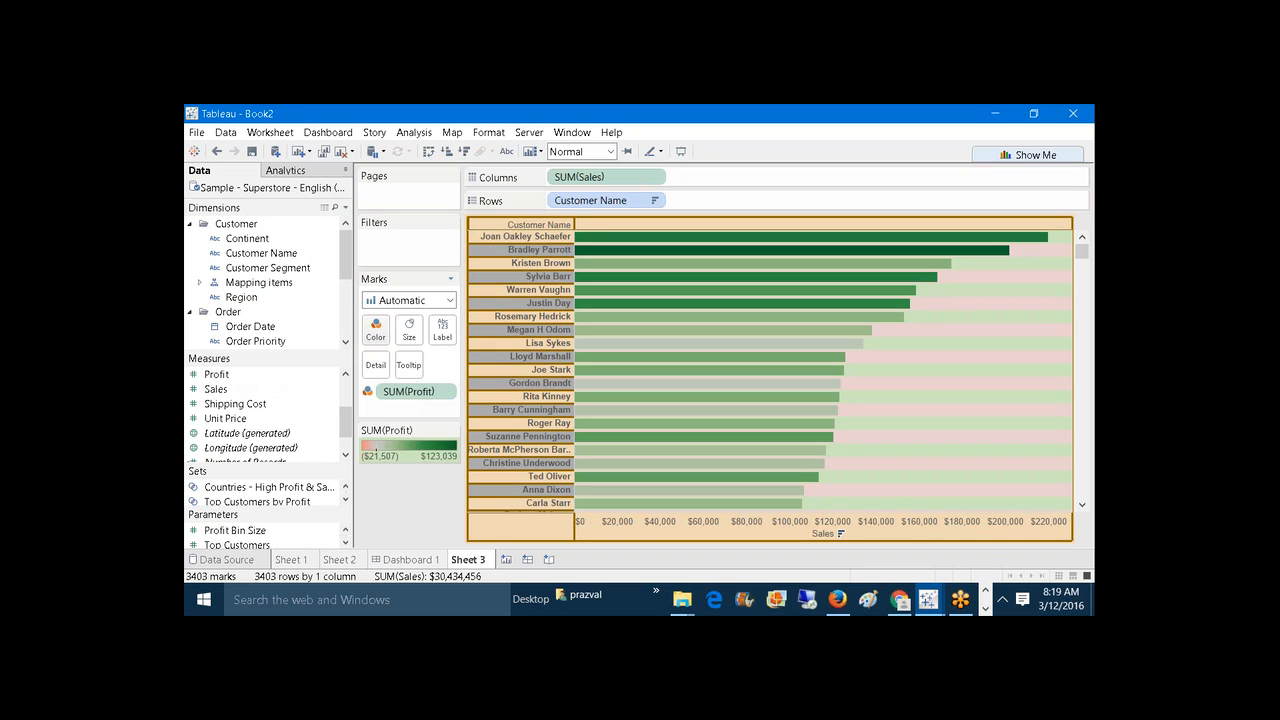
# Step: Build a new worksheet with all Customer Name members in rows and Sales in columns, sorted descending and colored by Profit
pyautogui.click(507, 559)
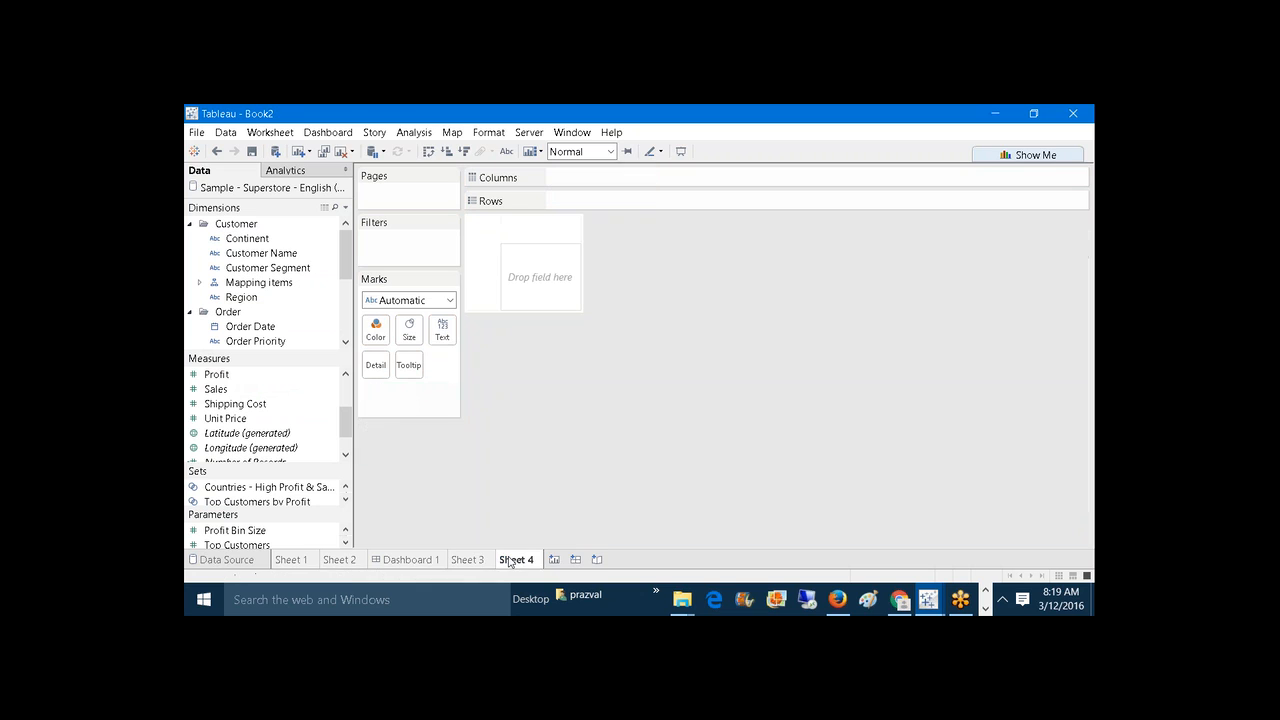
pyautogui.moveTo(262, 253); pyautogui.dragTo(560, 200)
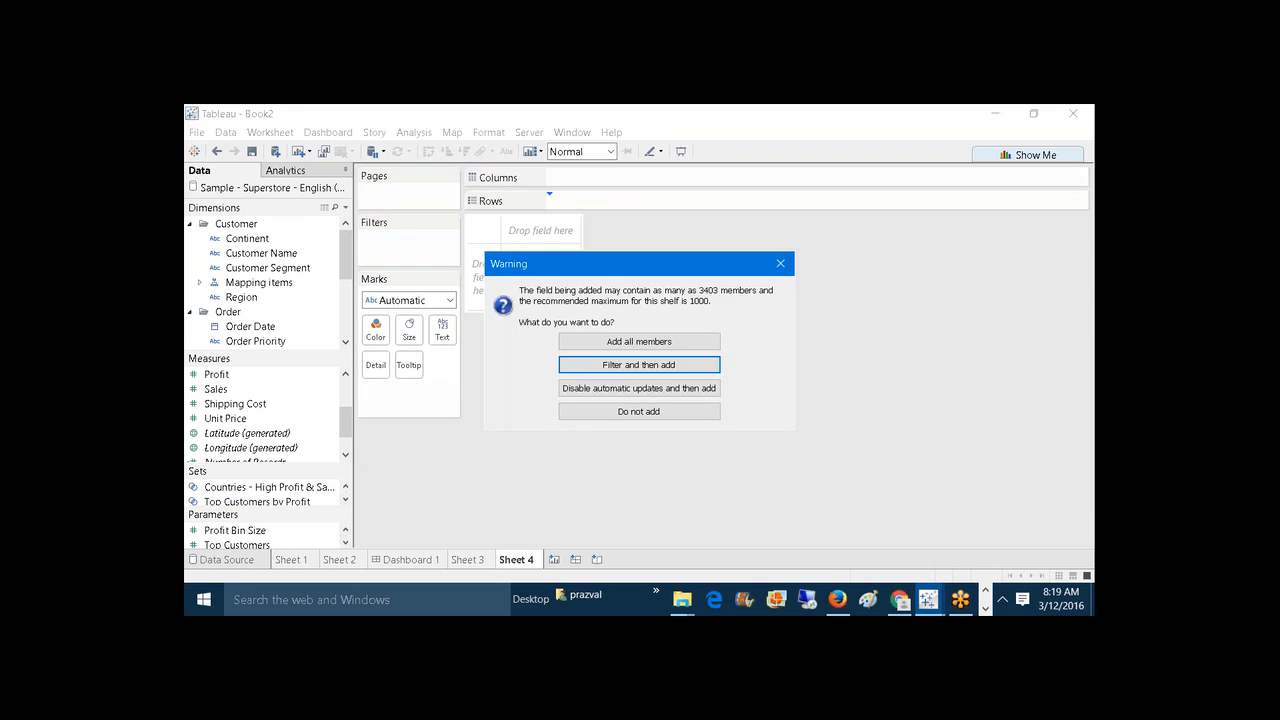
pyautogui.click(600, 342)
pyautogui.moveTo(216, 389); pyautogui.dragTo(590, 186)
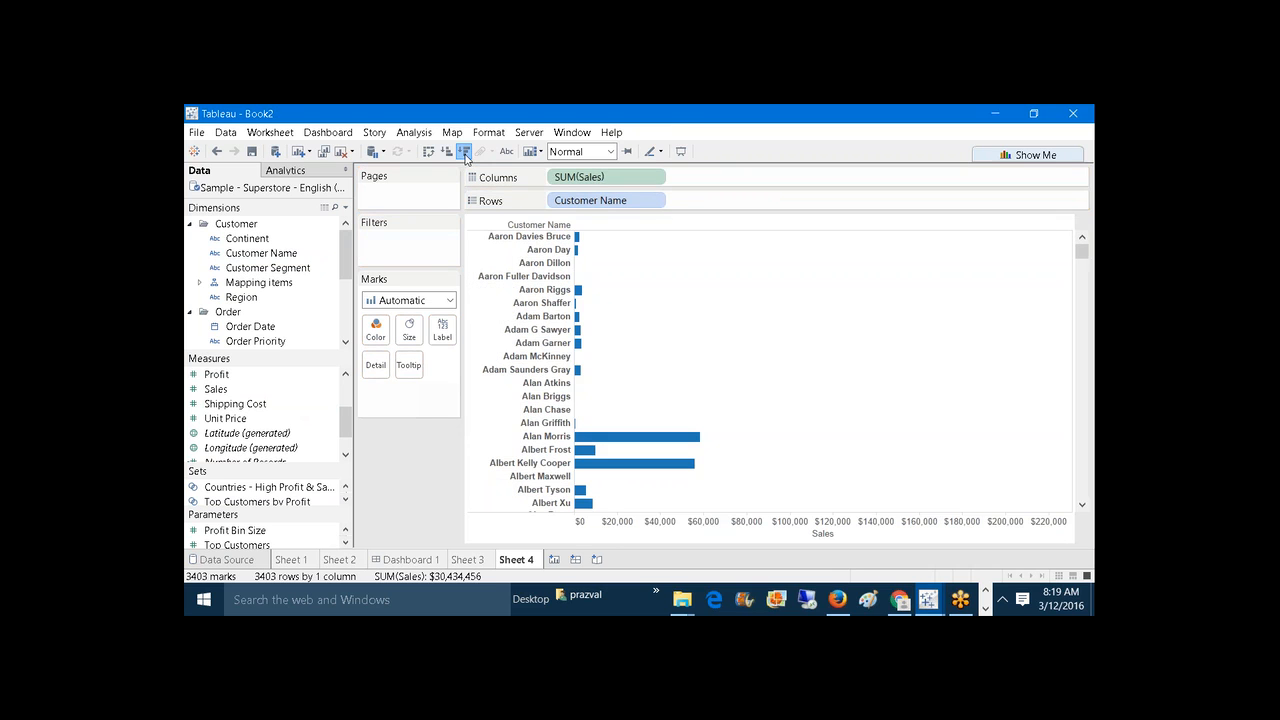
pyautogui.click(464, 151)
pyautogui.moveTo(216, 374); pyautogui.dragTo(376, 331)
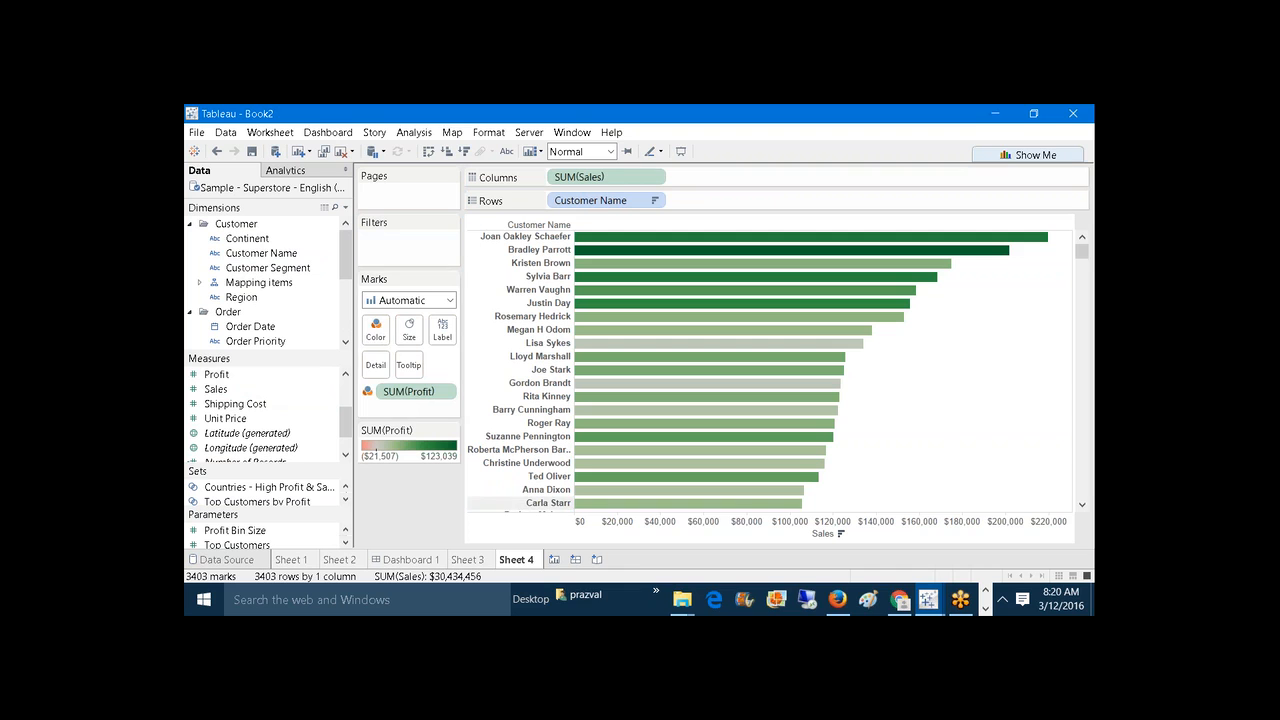
# Step: Create a new dashboard with Sheet 3 and Sheet 4 placed side by side
pyautogui.click(575, 561)
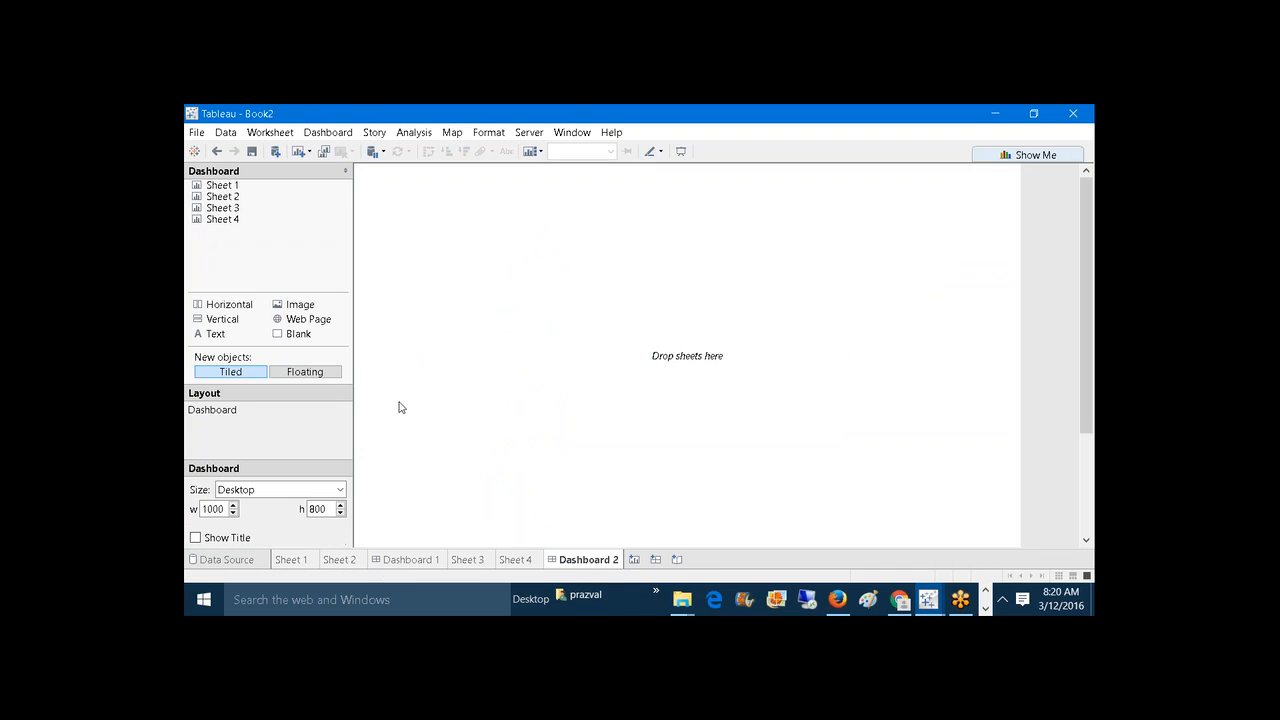
pyautogui.moveTo(222, 208)
pyautogui.mouseDown()
pyautogui.moveTo(383, 229)
pyautogui.moveTo(228, 220)
pyautogui.moveTo(510, 287)
pyautogui.moveTo(774, 382)
pyautogui.moveTo(862, 442)
pyautogui.mouseUp()
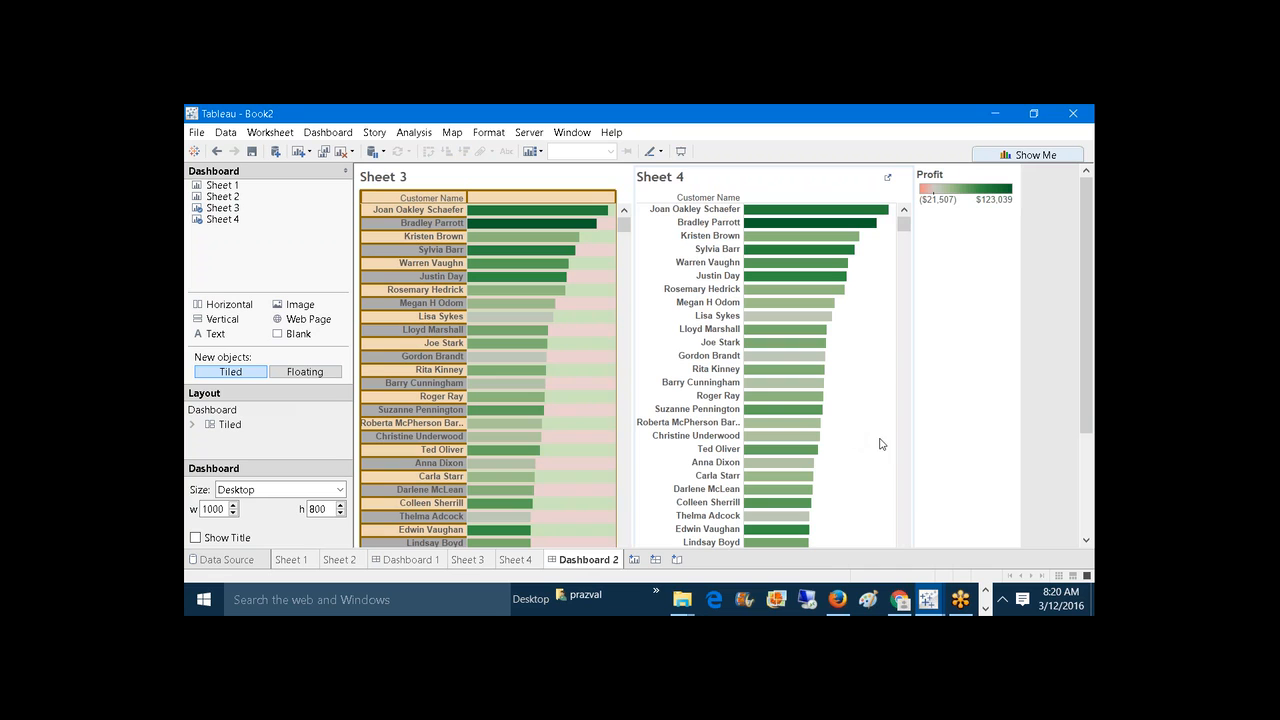
# Step: Browse the workbook files in File Explorer's Workbooks folder, select b27_dashboards.twbx, and return to the Book2 workbook in Tableau
pyautogui.click(942, 595)
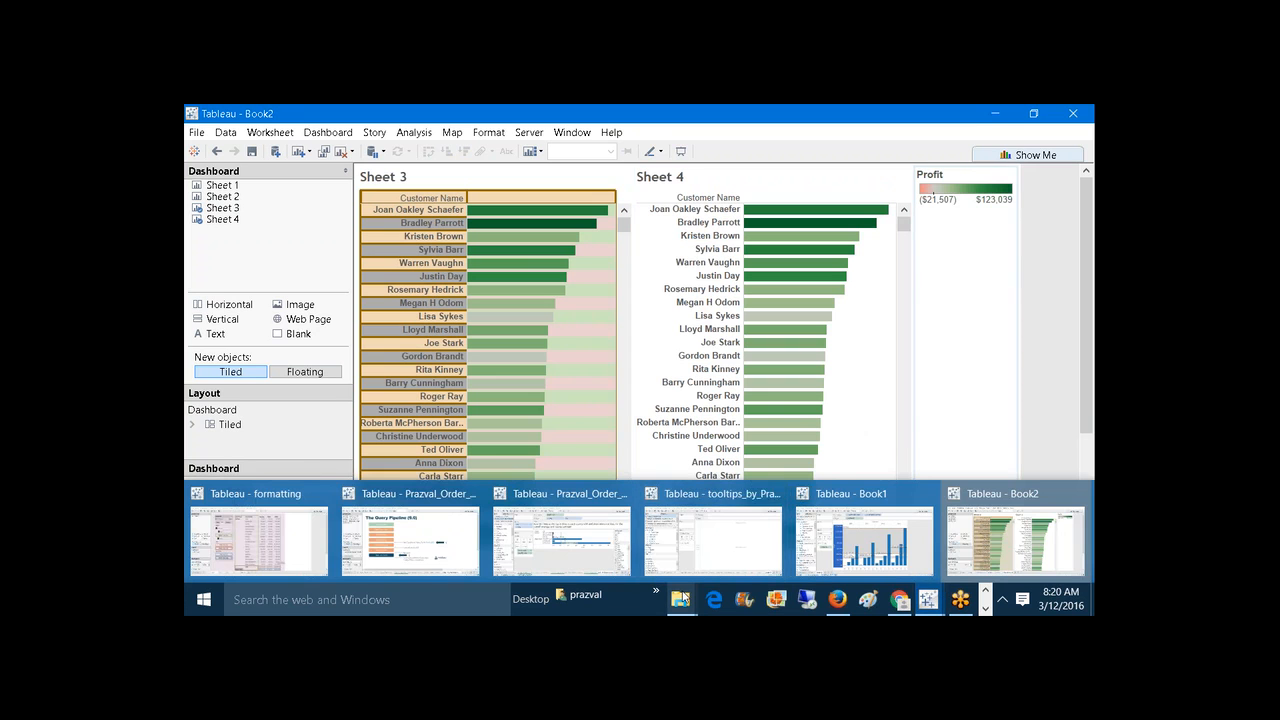
pyautogui.moveTo(682, 595)
pyautogui.click(729, 535)
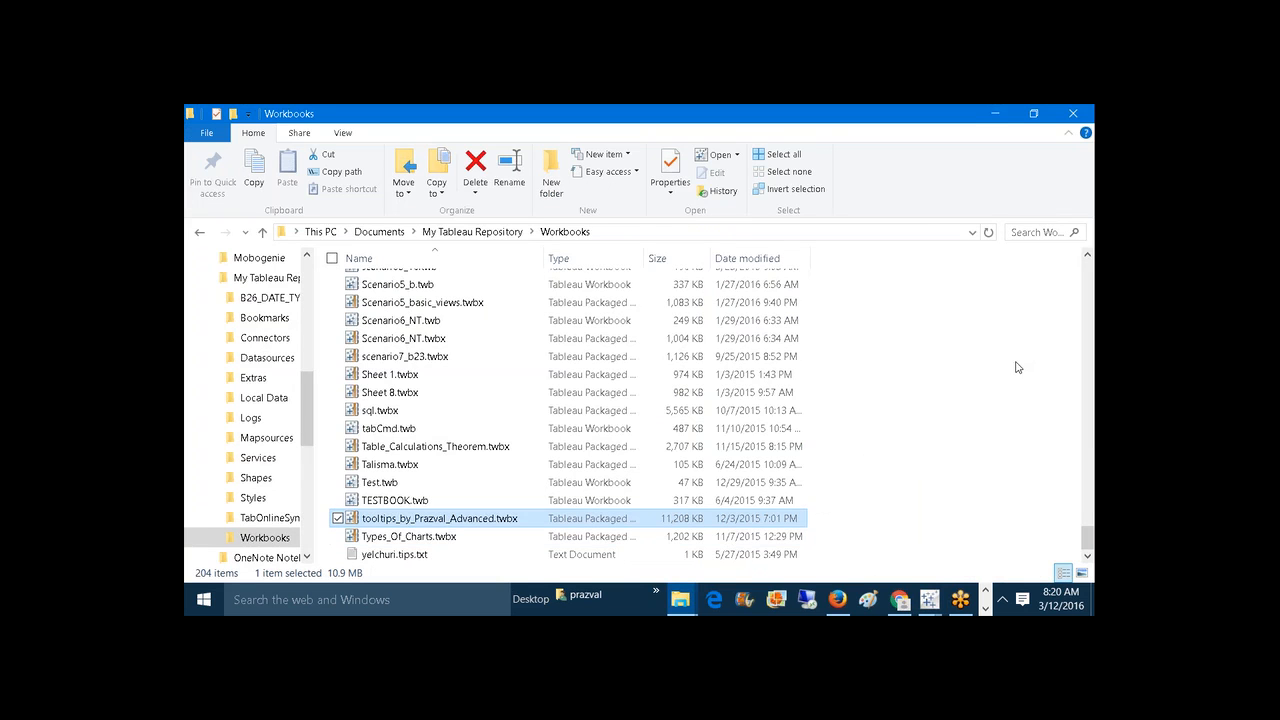
pyautogui.moveTo(1087, 537); pyautogui.dragTo(1087, 392)
pyautogui.click(779, 463)
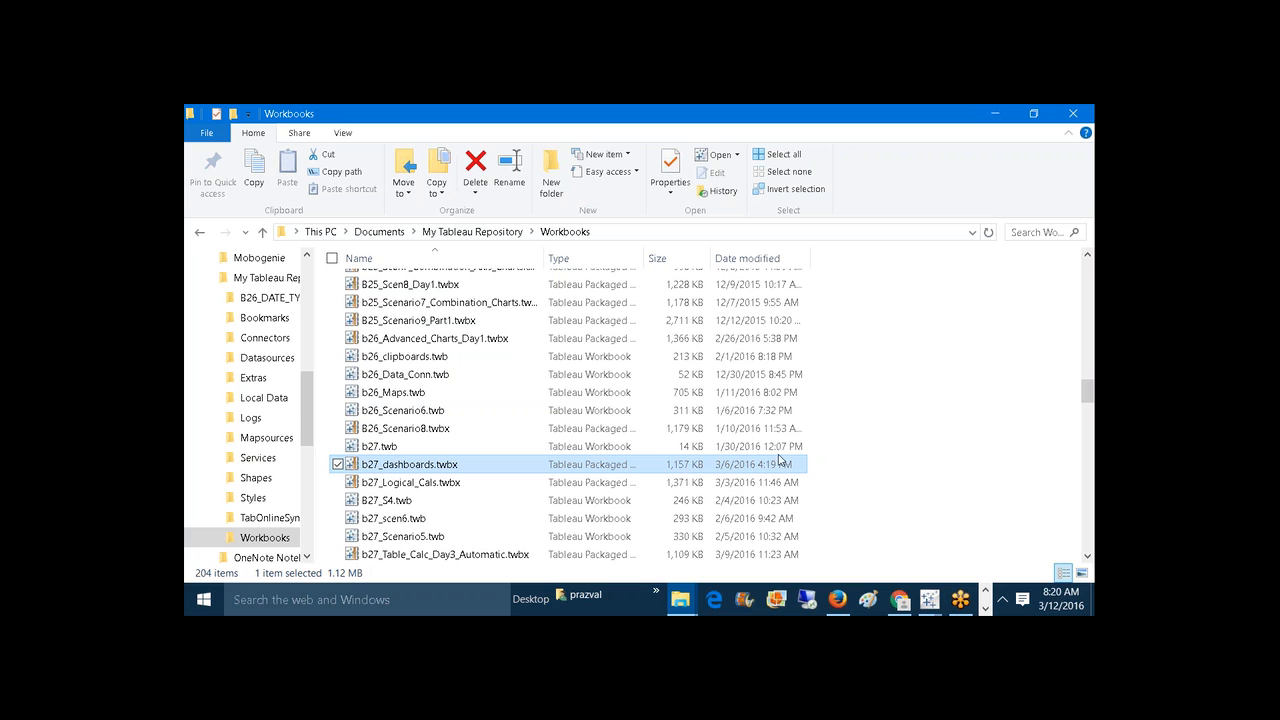
pyautogui.moveTo(929, 599)
pyautogui.click(980, 527)
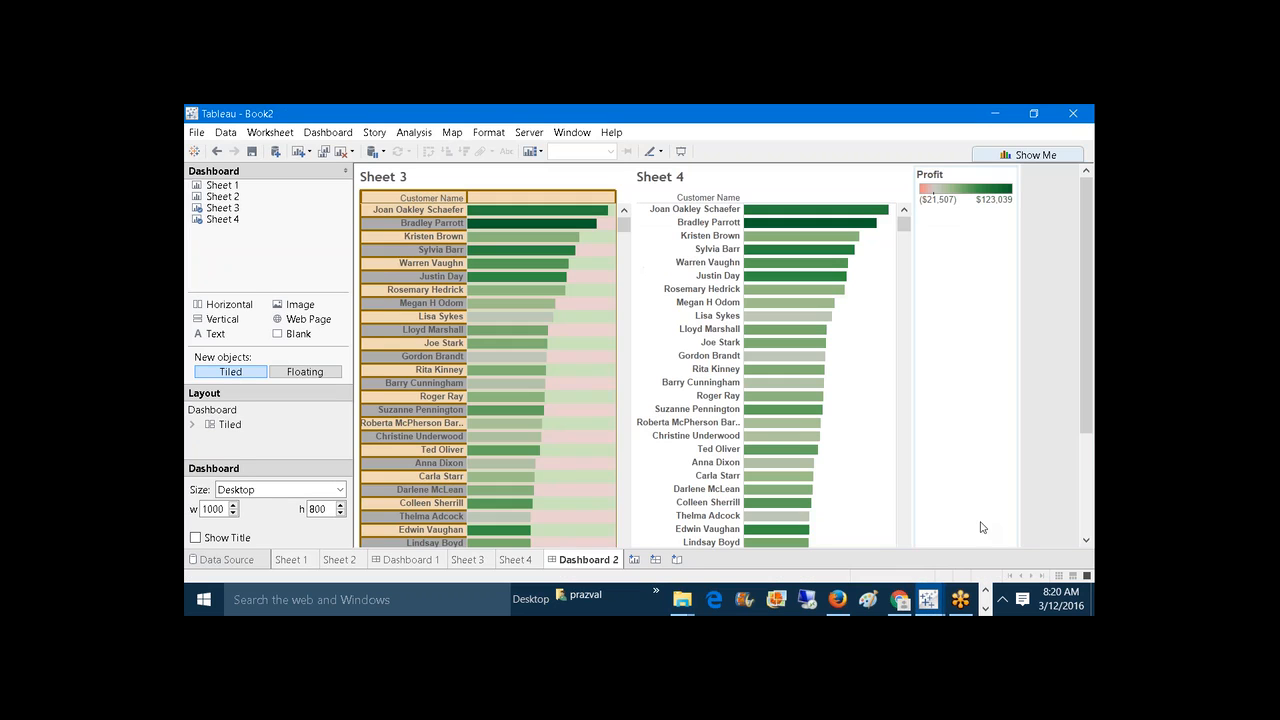
pyautogui.moveTo(323, 207)
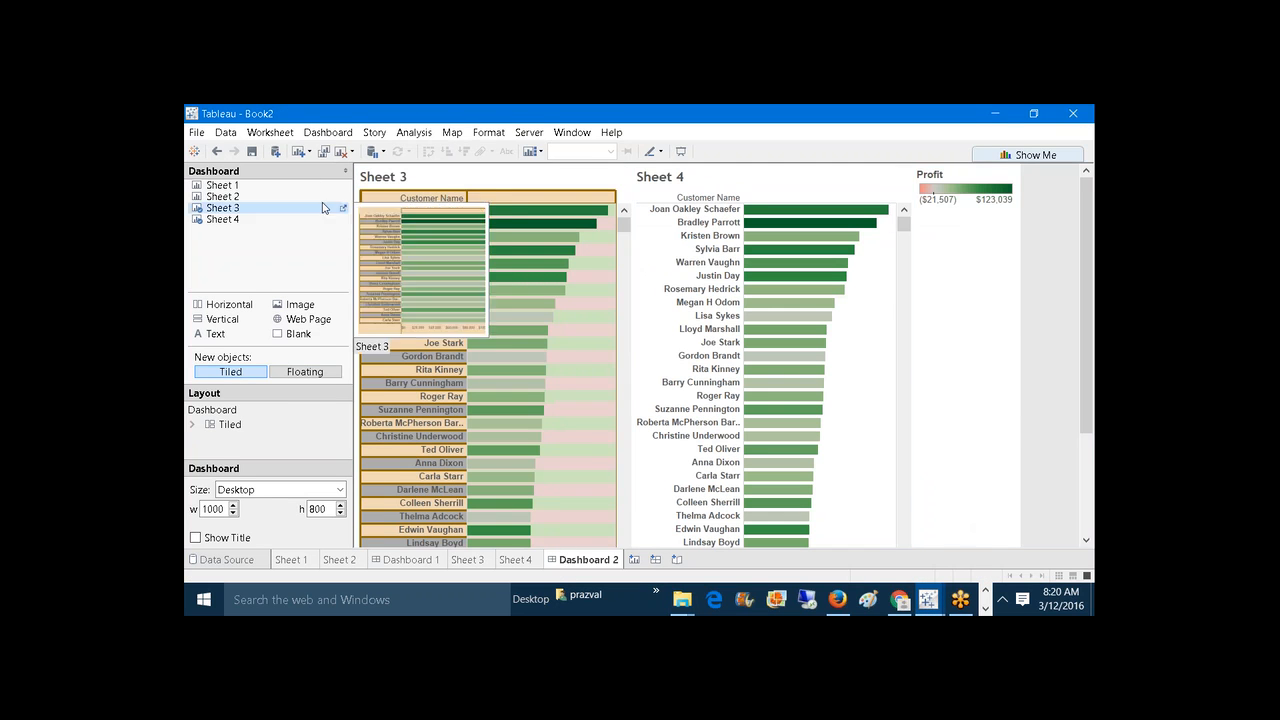
pyautogui.click(515, 558)
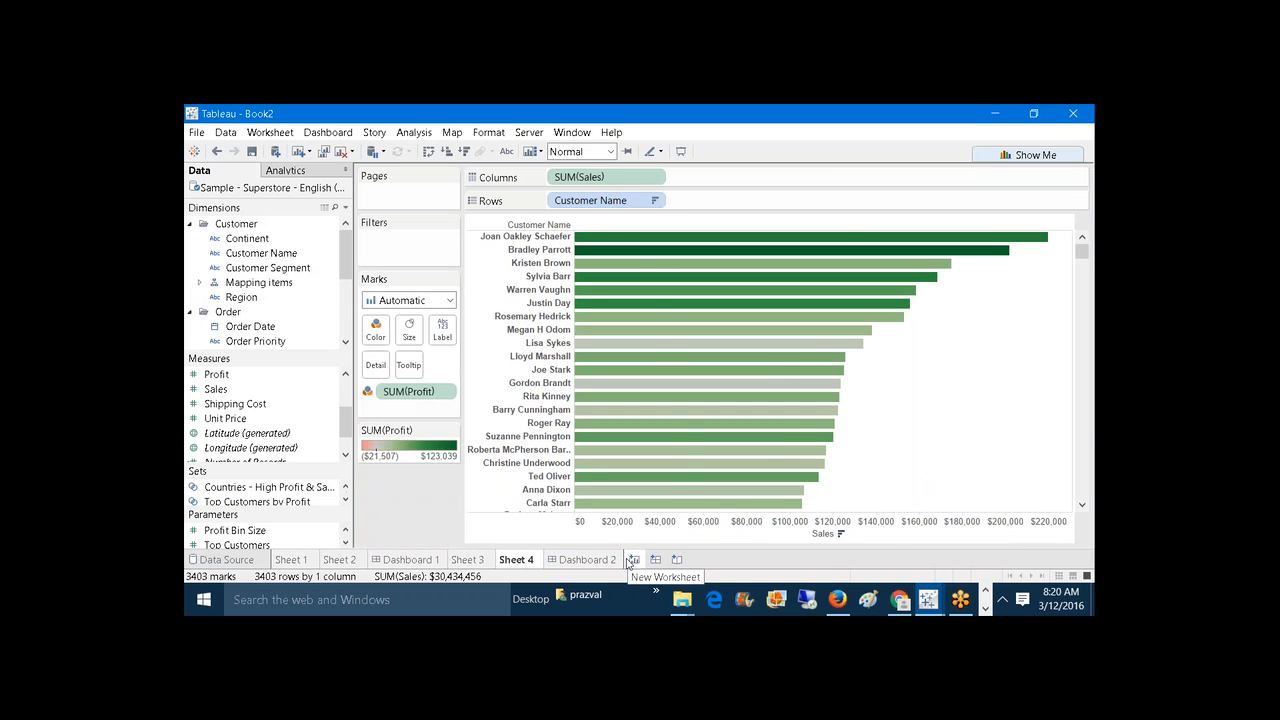
pyautogui.click(605, 559)
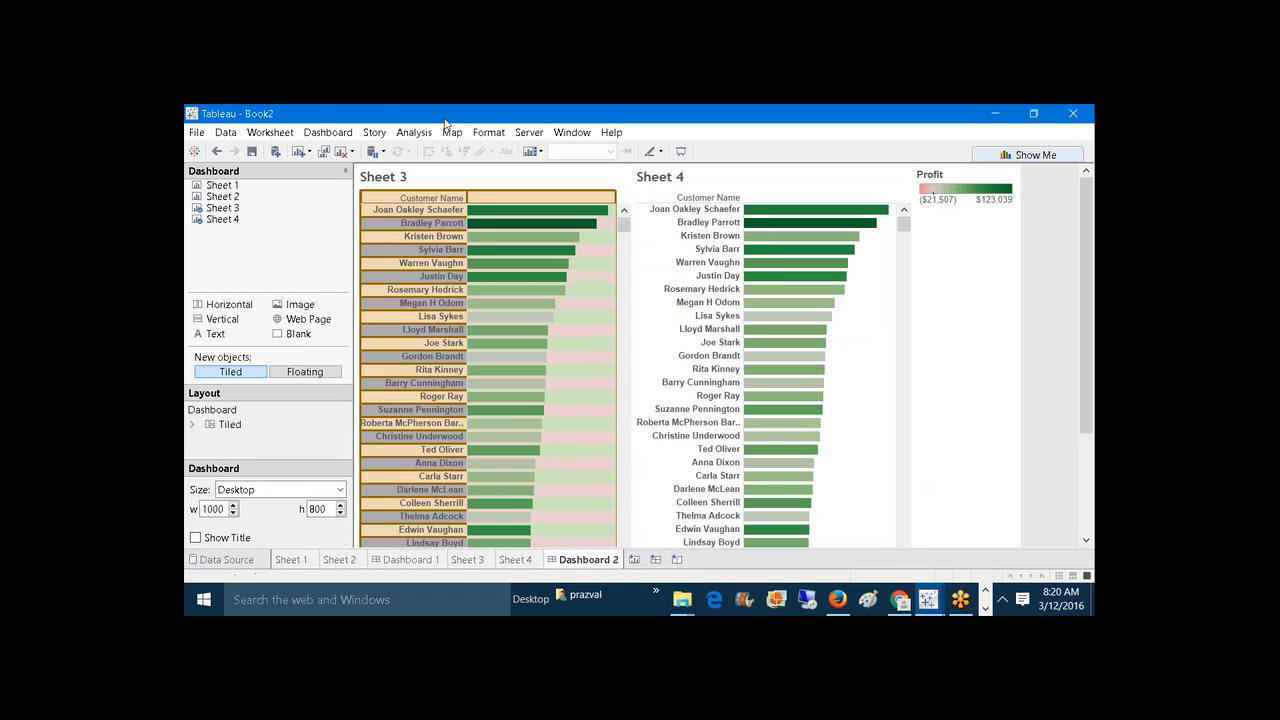
# Step: Set Dashboard 2's default shading to light green and close the dashboard formatting options
pyautogui.click(347, 134)
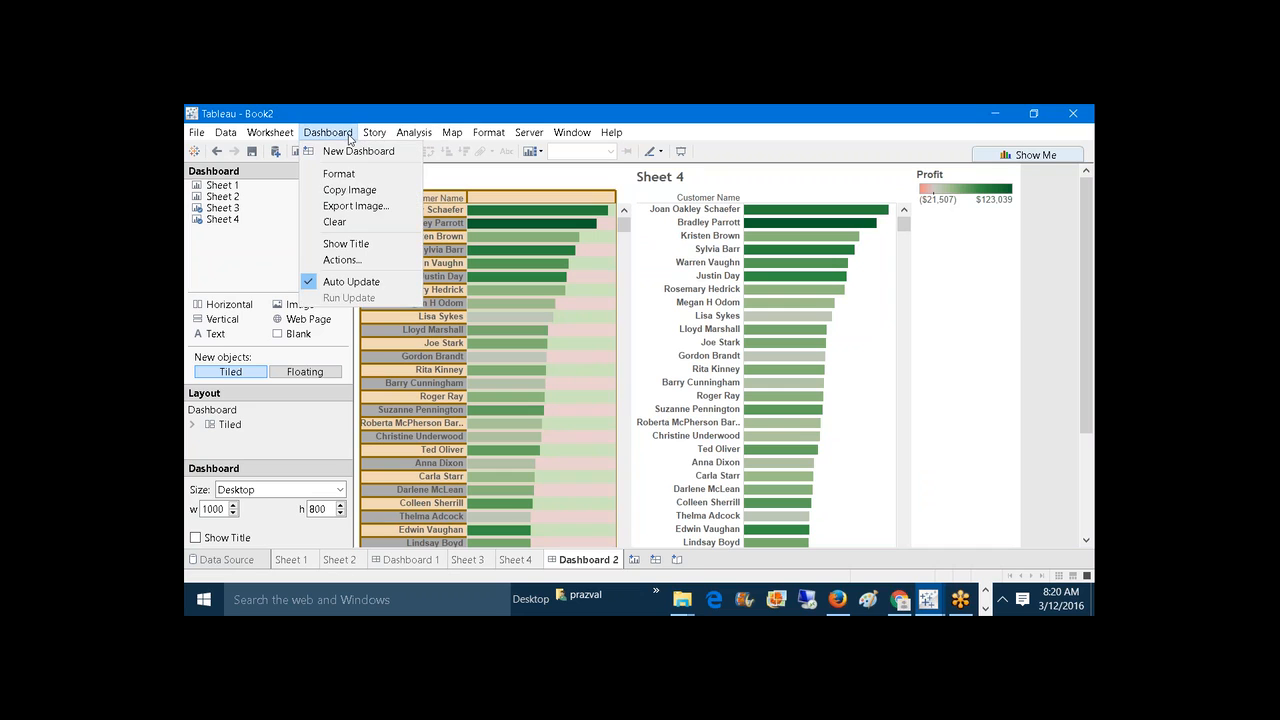
pyautogui.click(345, 177)
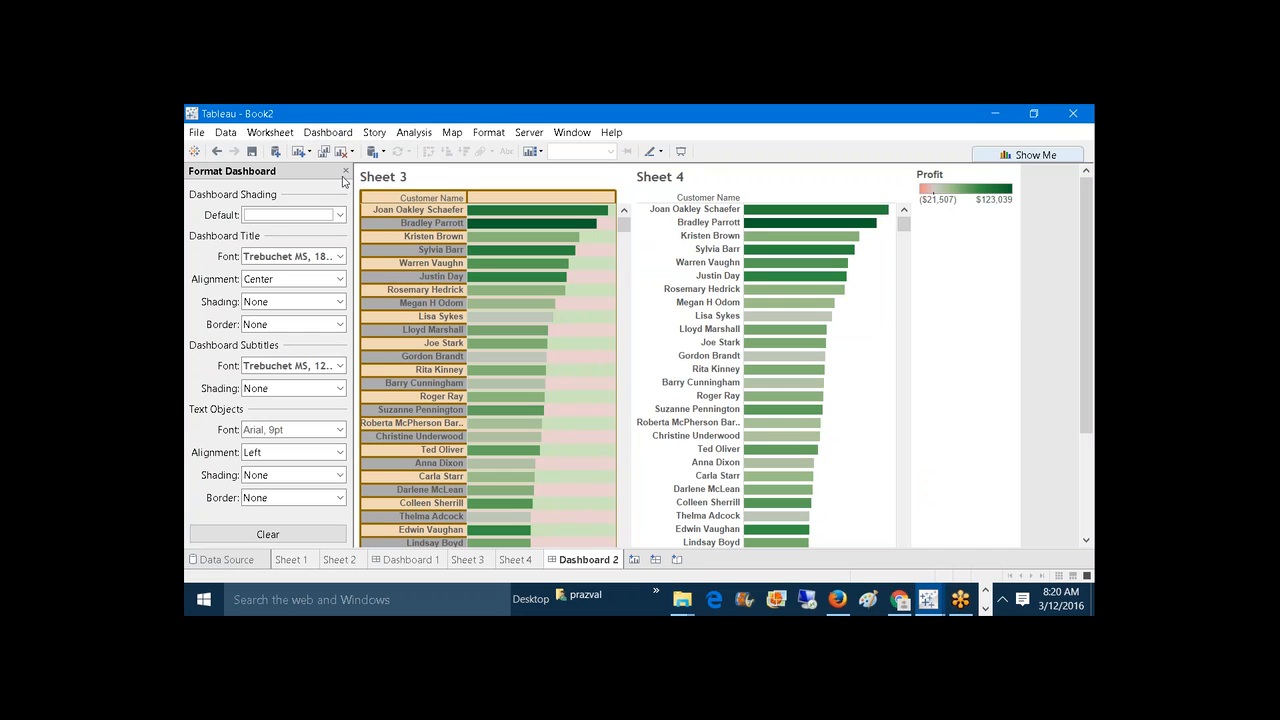
pyautogui.click(340, 215)
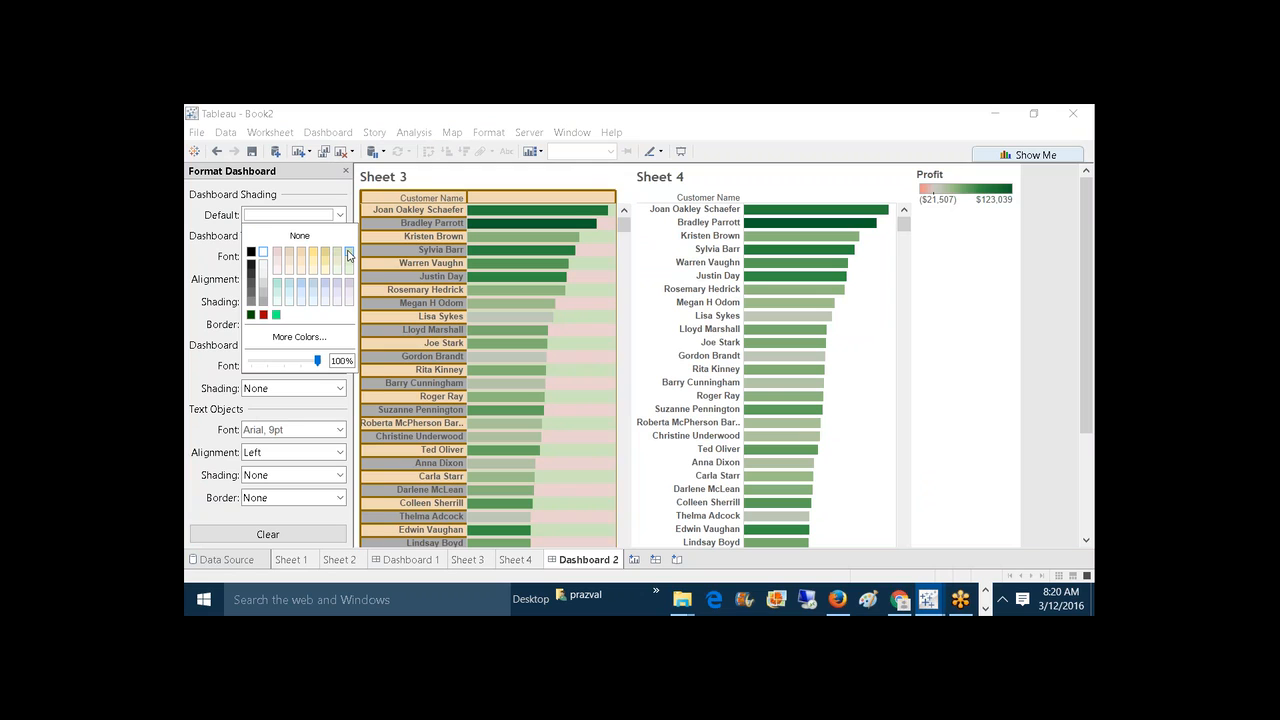
pyautogui.click(349, 255)
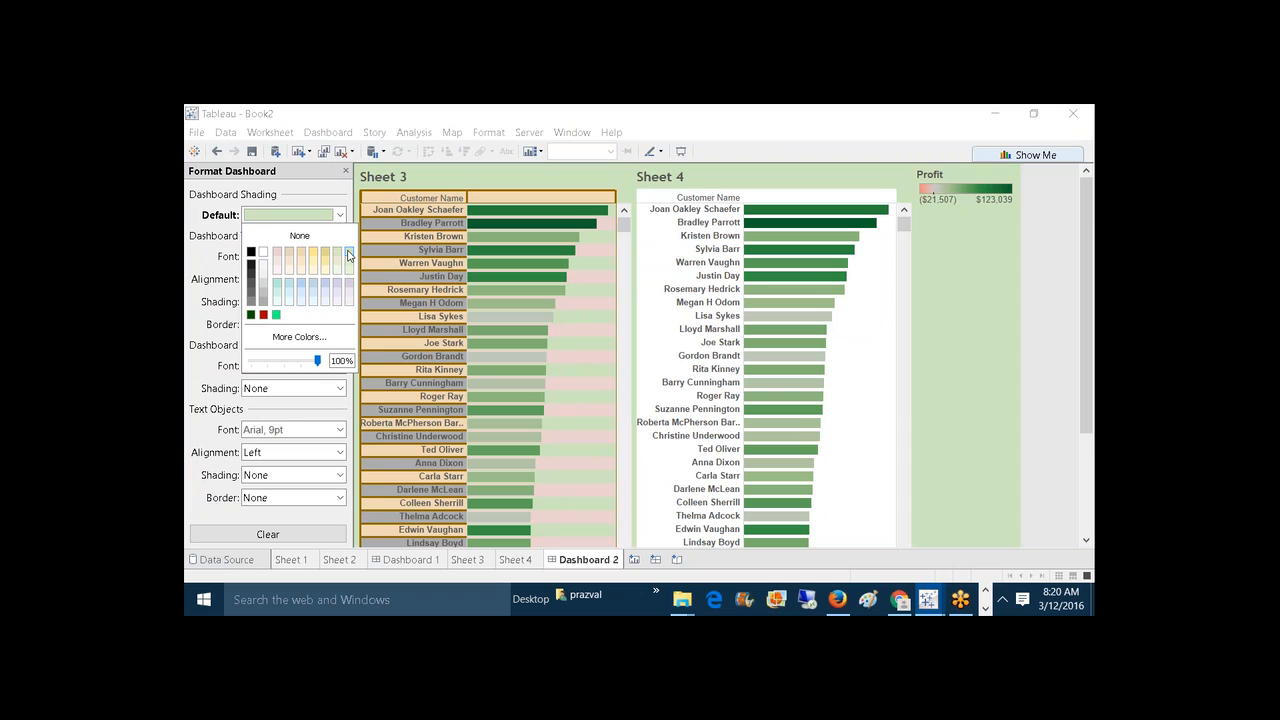
pyautogui.click(195, 265)
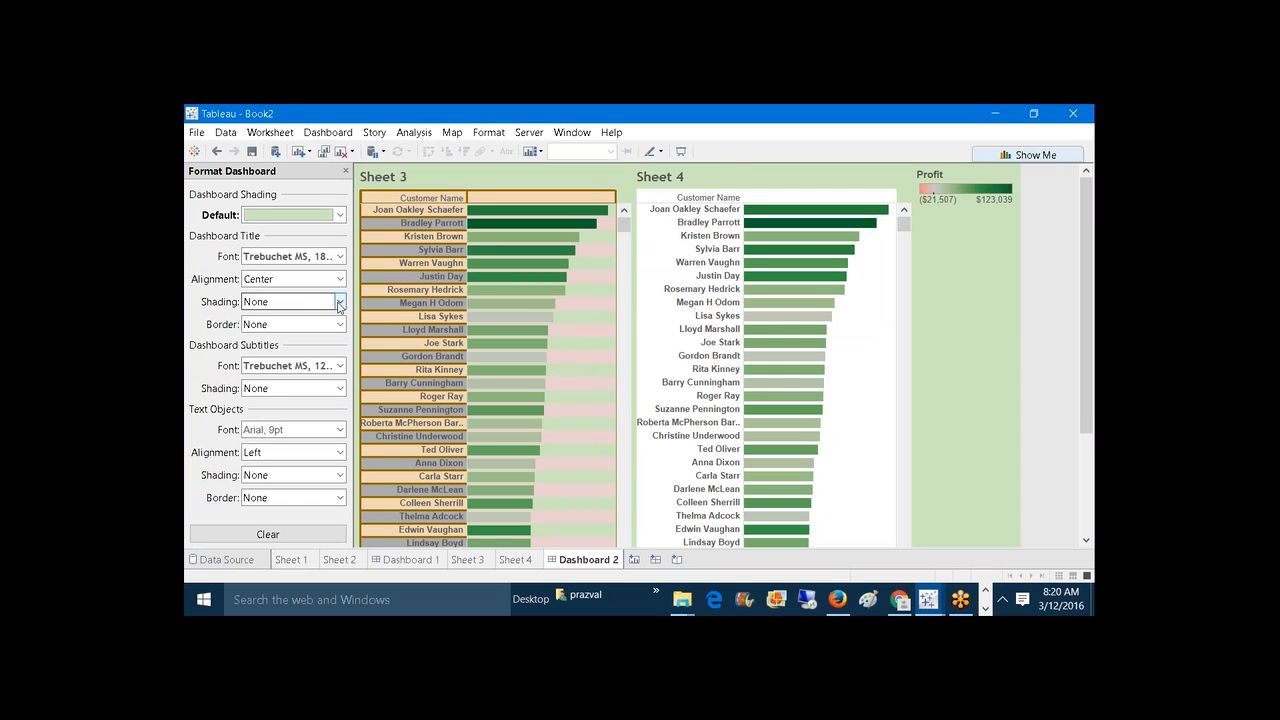
pyautogui.click(346, 171)
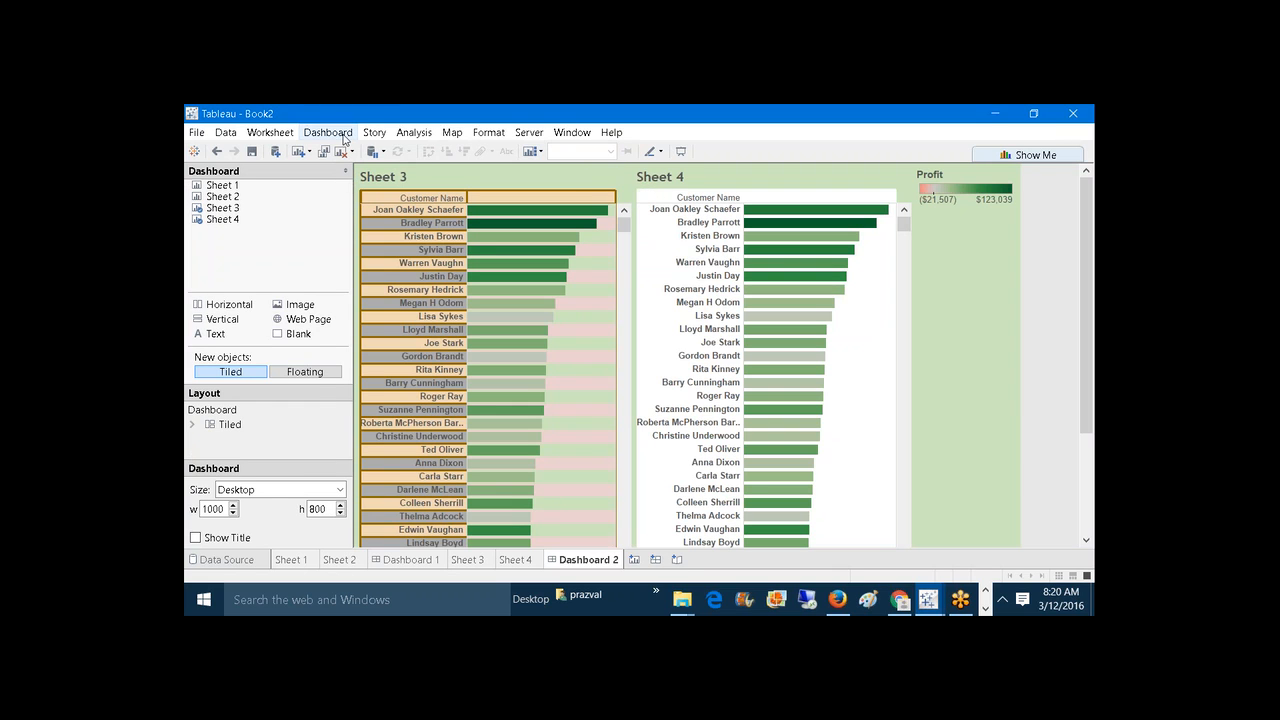
# Step: Show the title on Dashboard 2 and select it
pyautogui.click(344, 139)
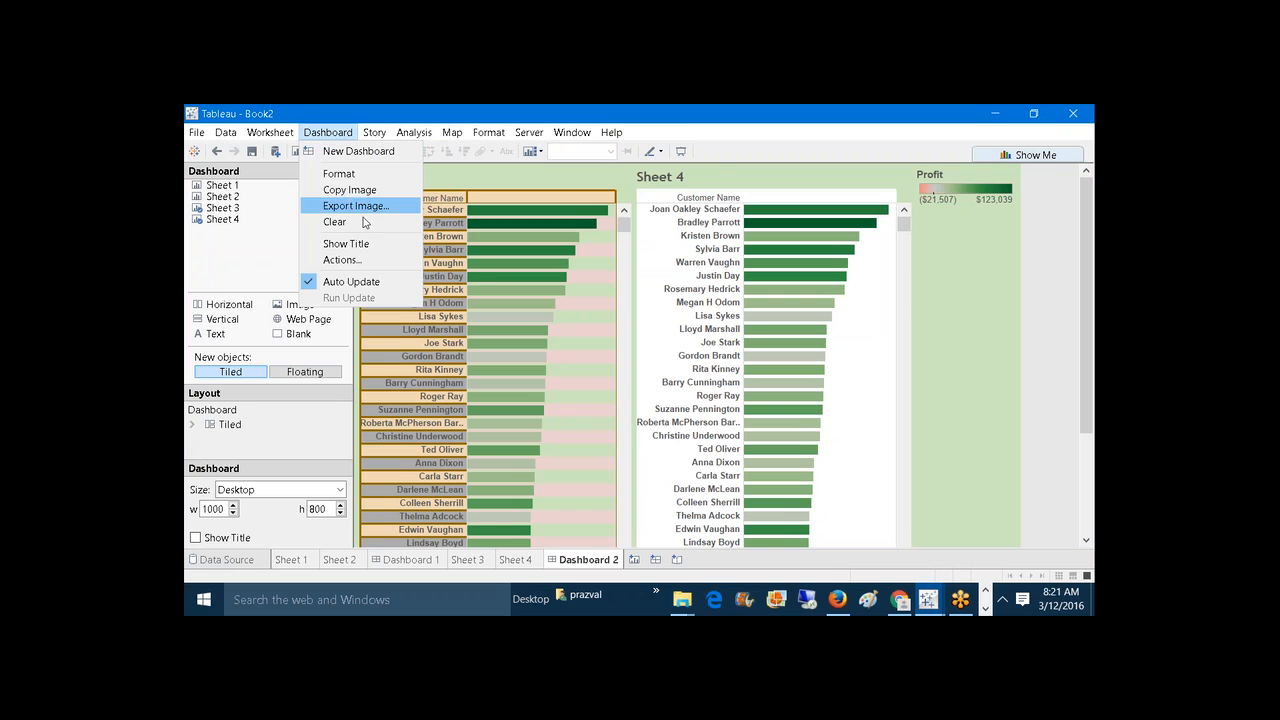
pyautogui.click(369, 246)
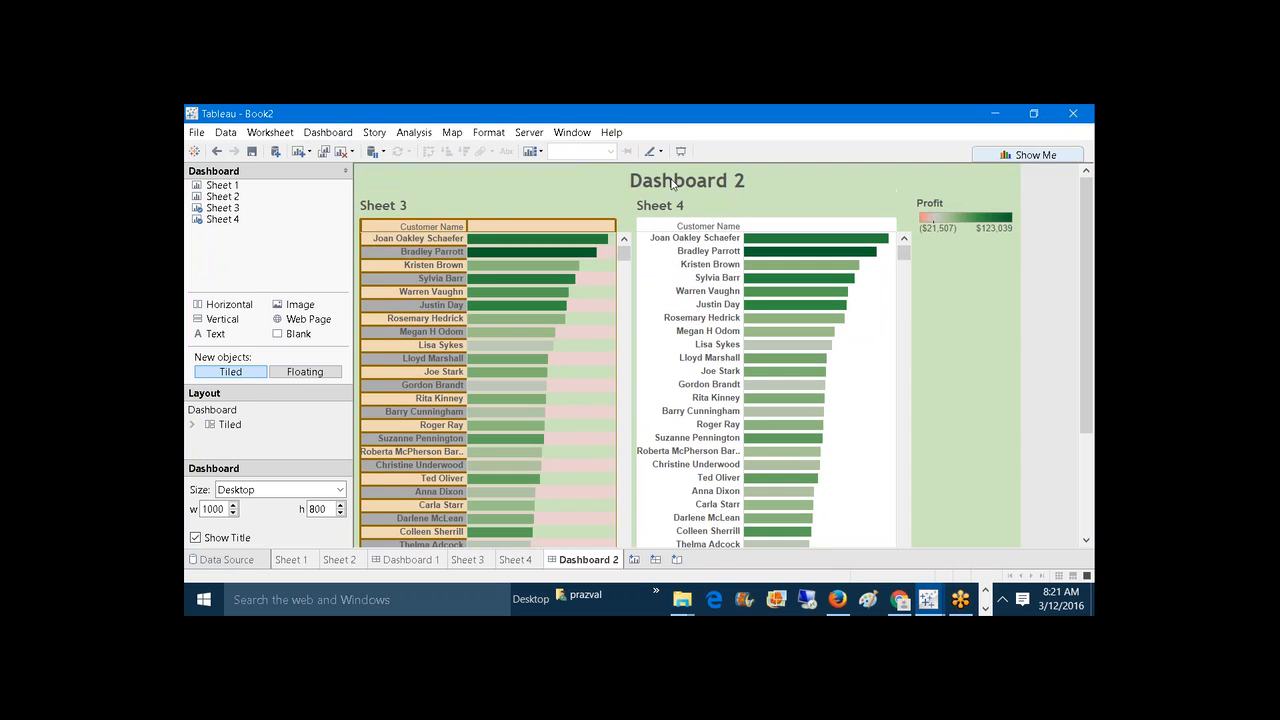
pyautogui.click(673, 185)
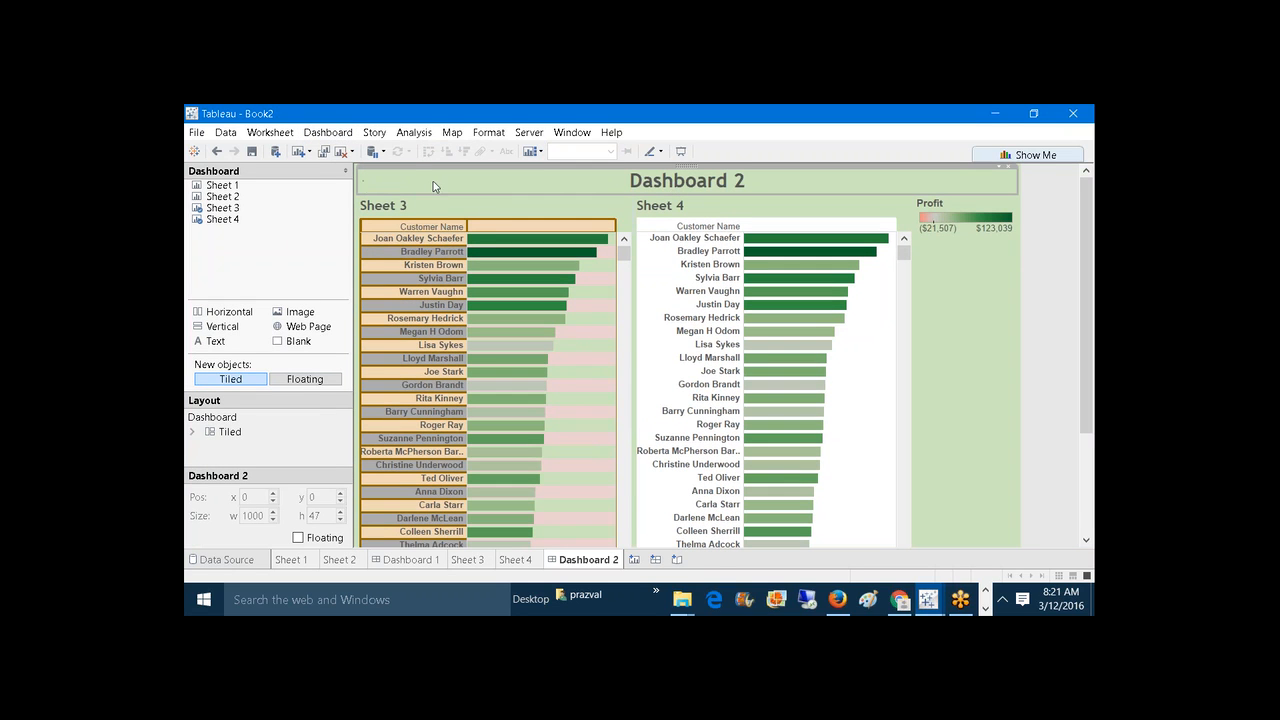
# Step: Open the dashboard formatting options and shade the dashboard title light gray
pyautogui.click(316, 140)
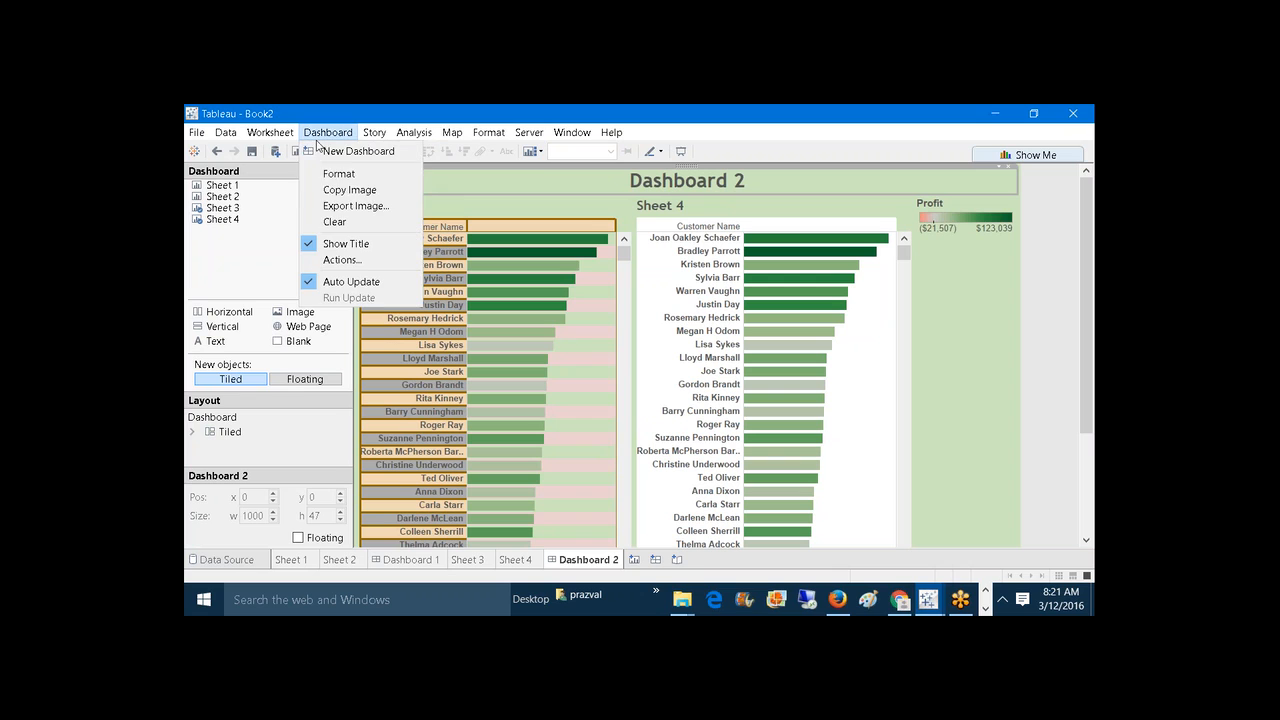
pyautogui.click(340, 174)
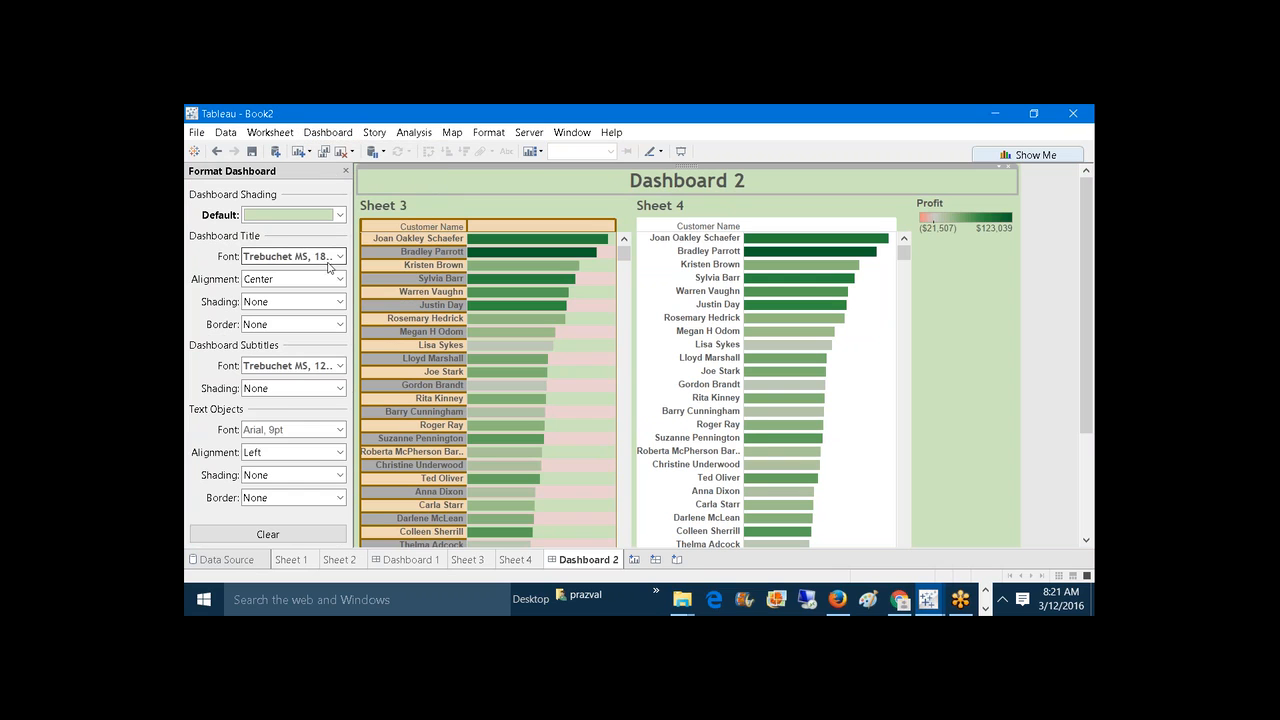
pyautogui.click(341, 302)
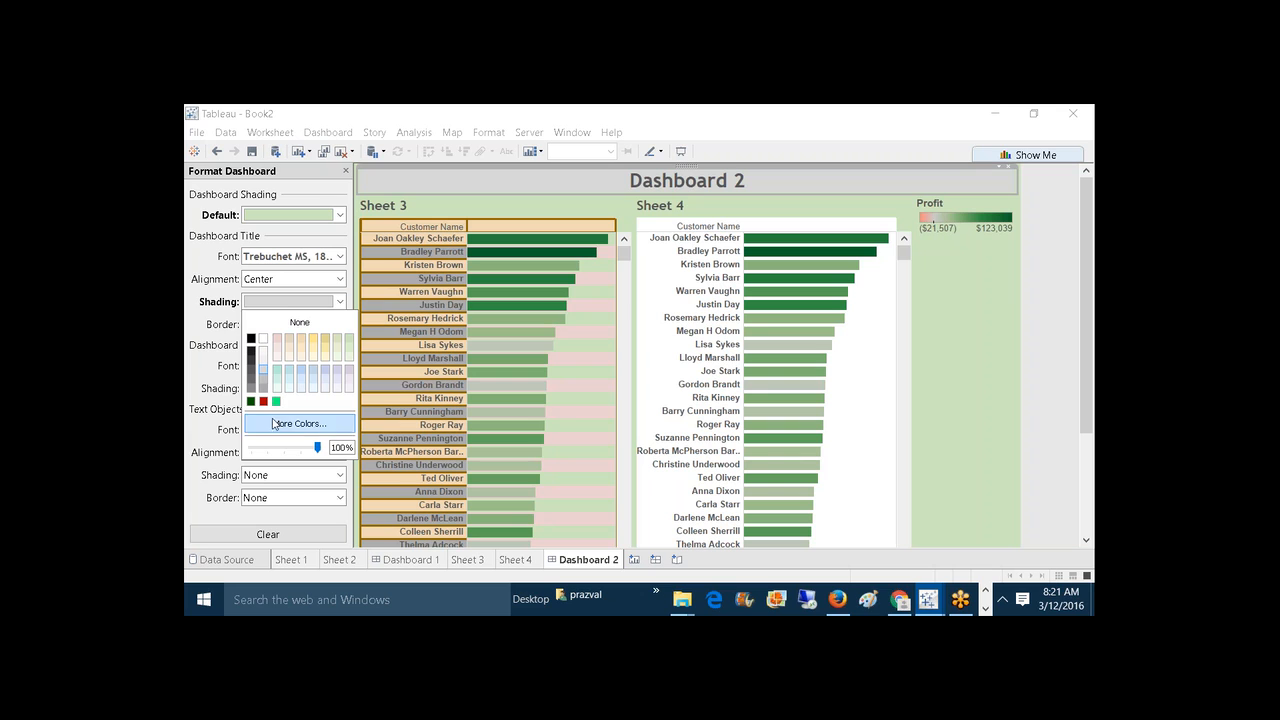
pyautogui.click(199, 330)
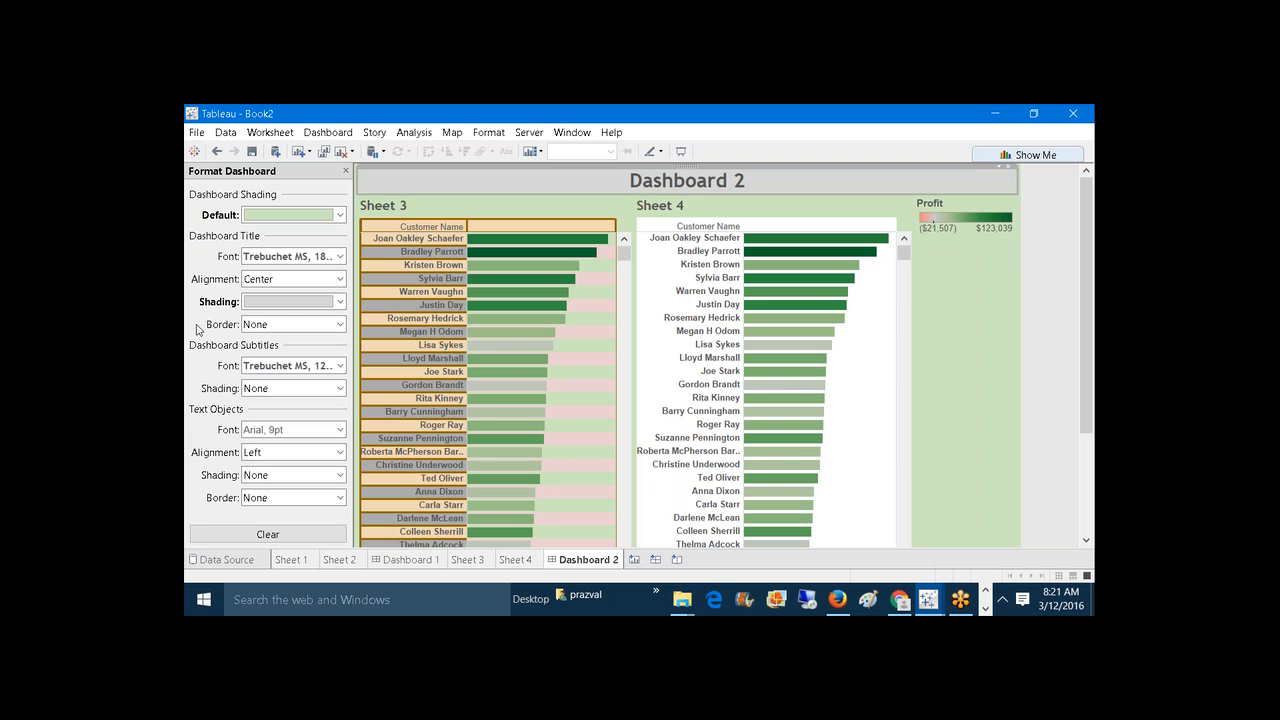
# Step: Give the dashboard title a solid dark red border in the second-thinnest width
pyautogui.click(339, 324)
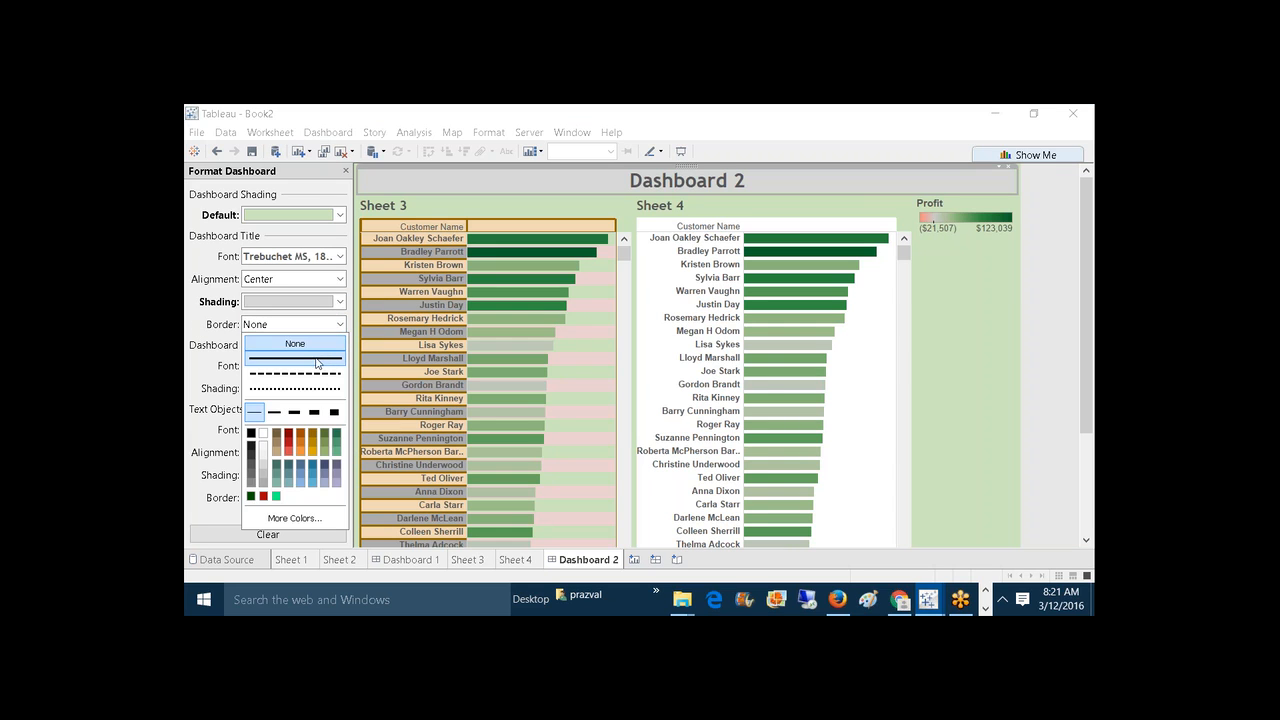
pyautogui.click(316, 360)
pyautogui.click(280, 411)
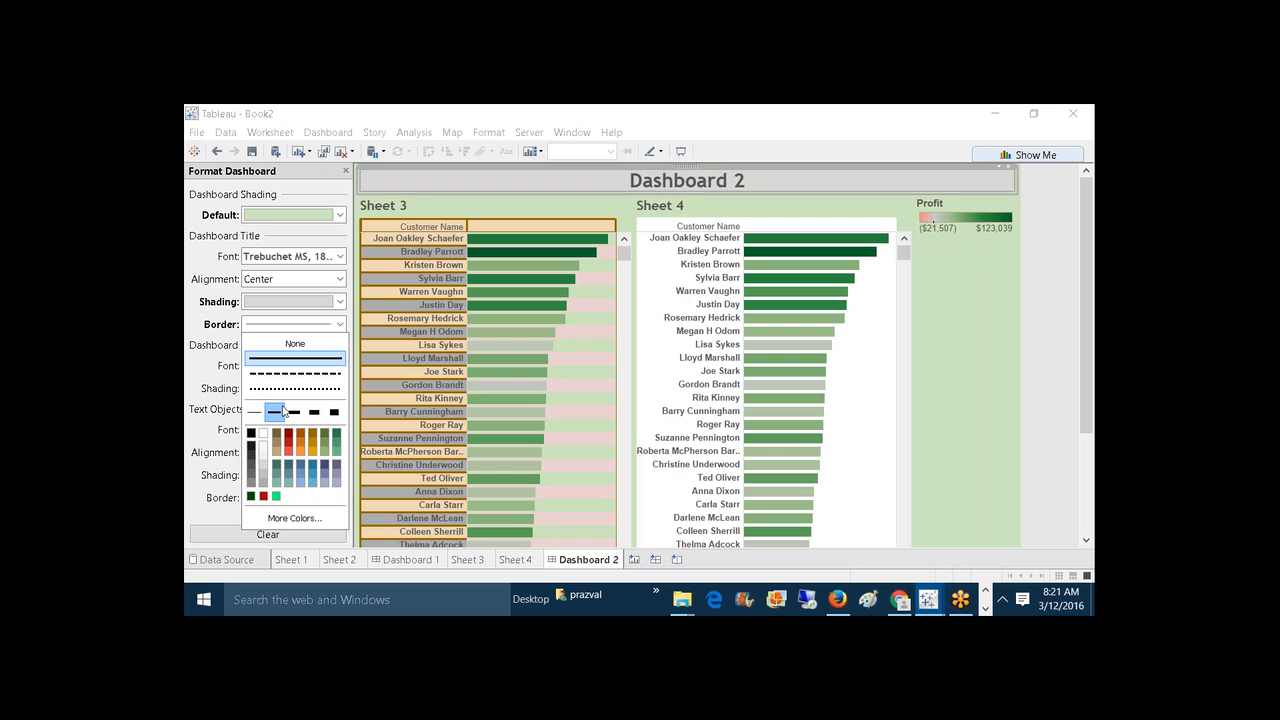
pyautogui.click(290, 436)
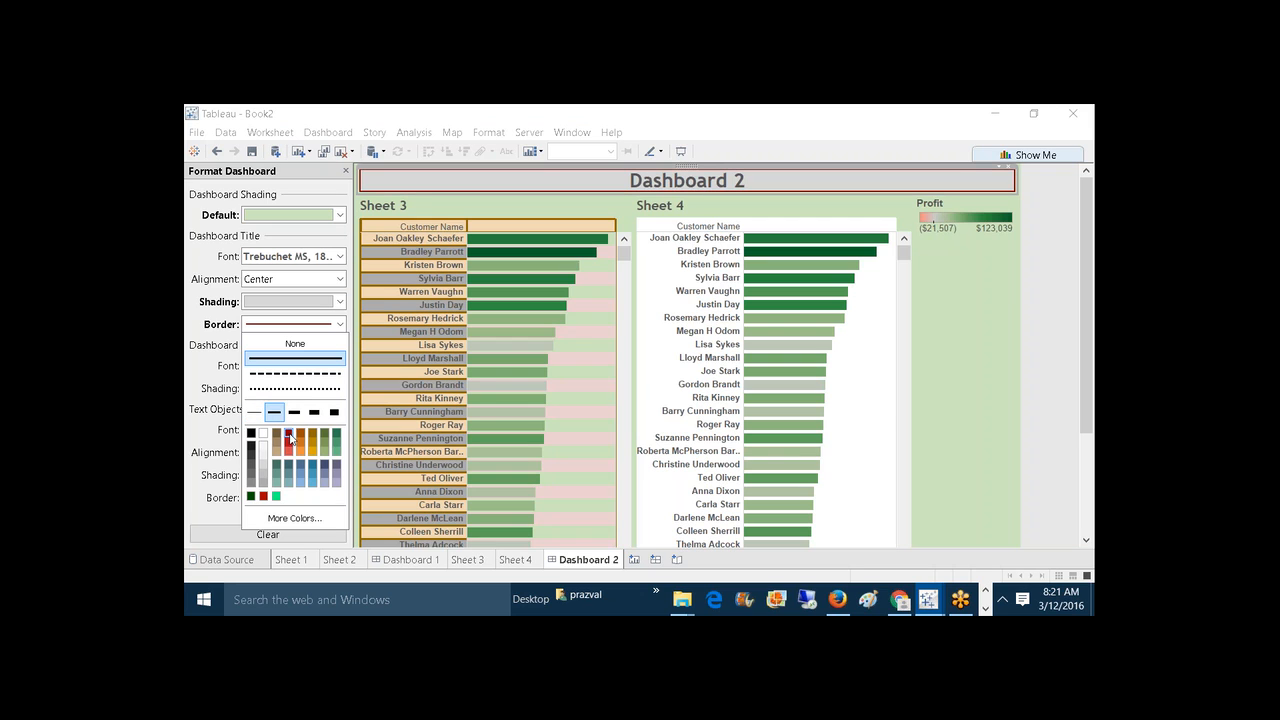
pyautogui.click(190, 335)
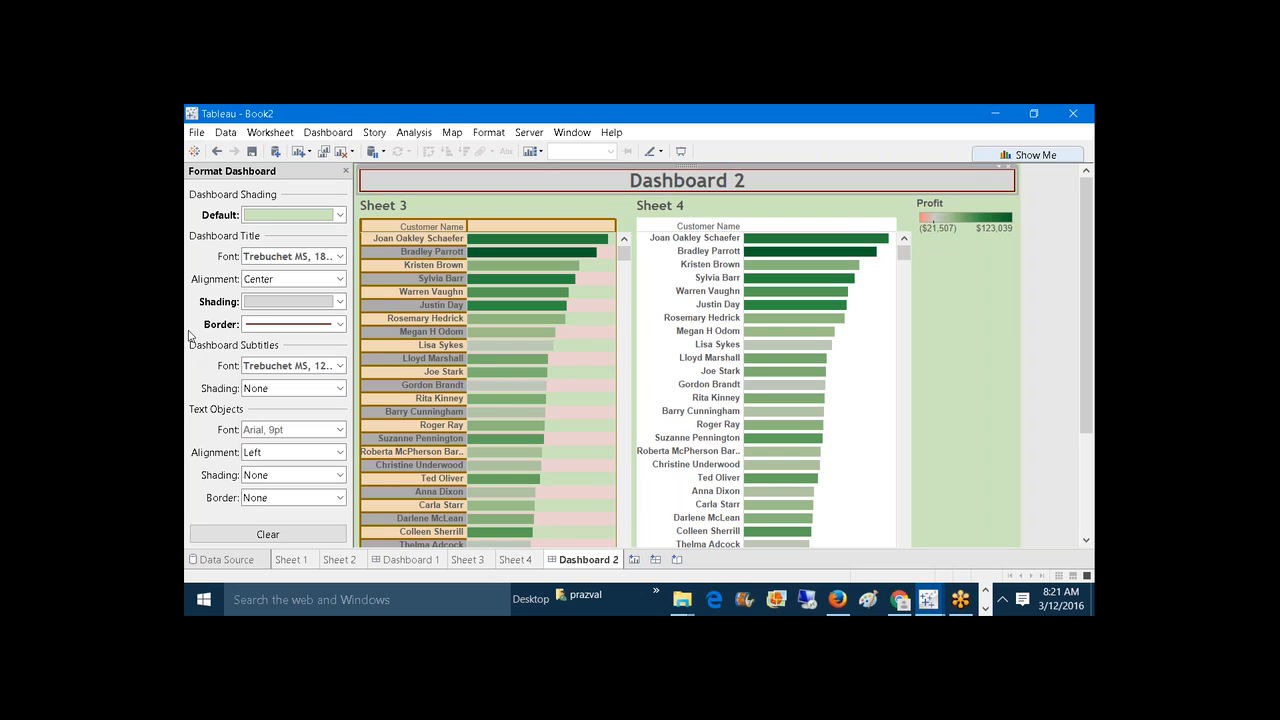
# Step: Try light orange shading on the dashboard subtitles and settle on light pink
pyautogui.click(991, 254)
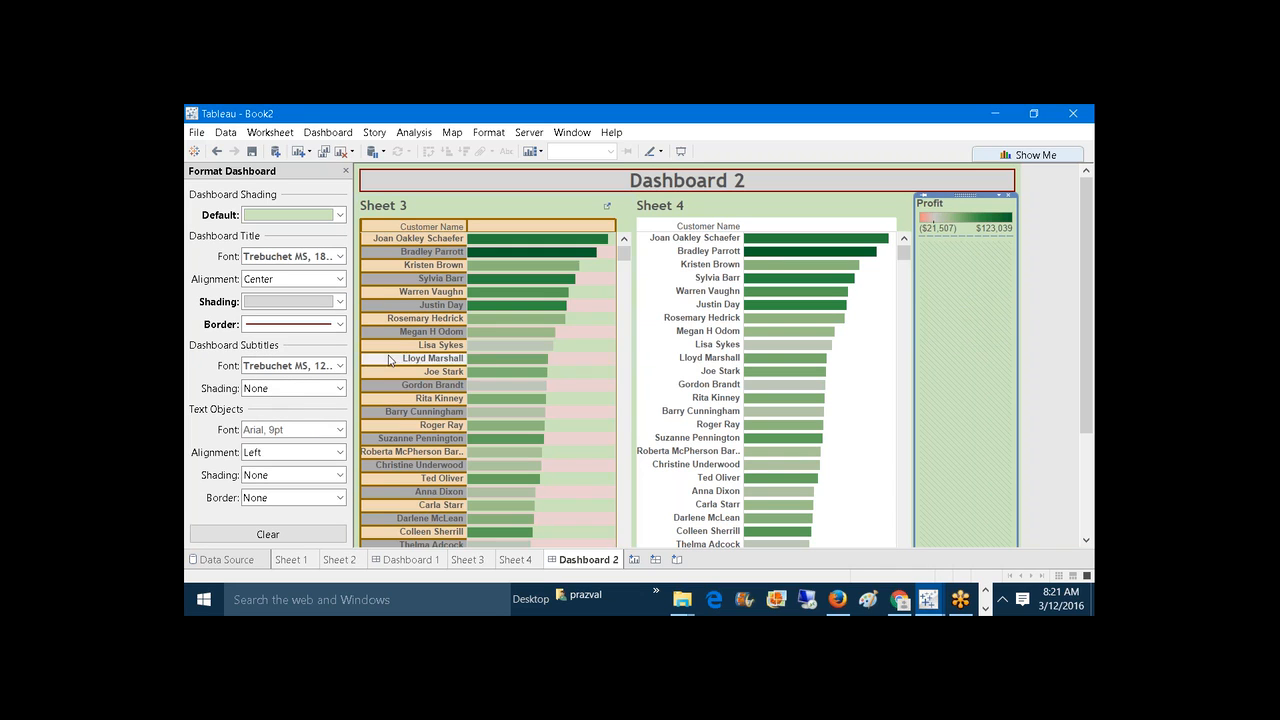
pyautogui.click(340, 387)
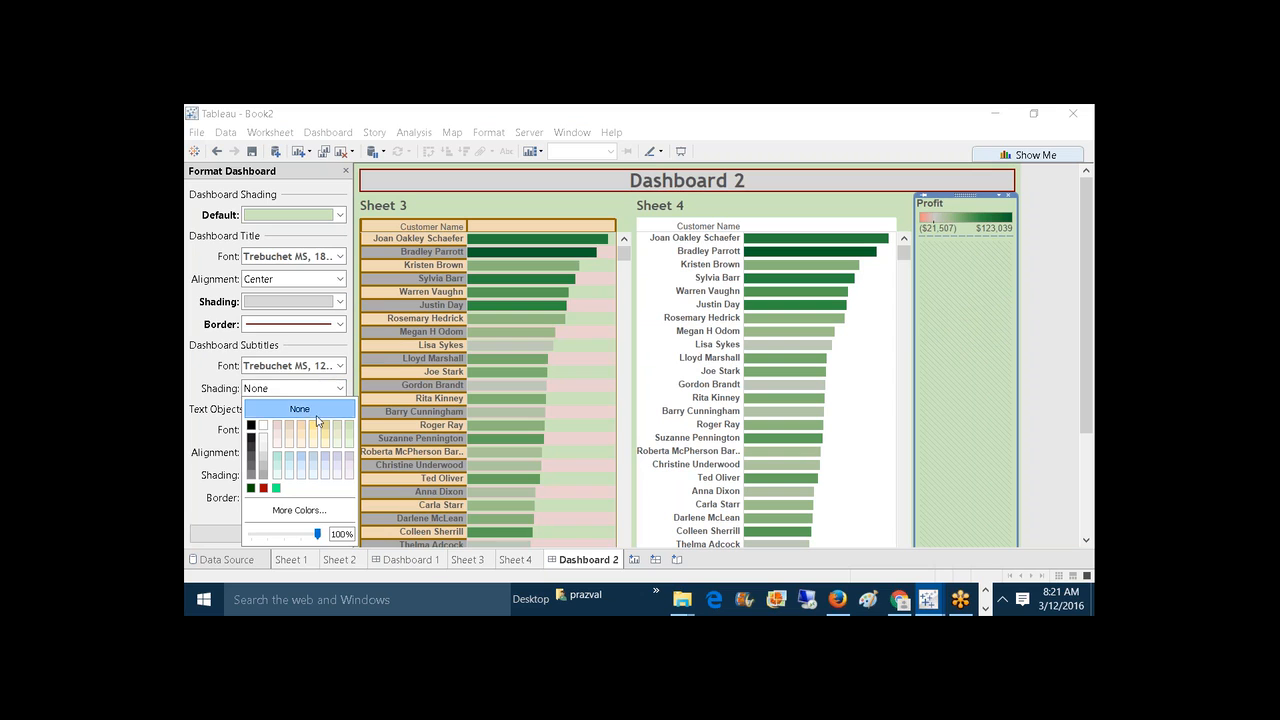
pyautogui.click(302, 430)
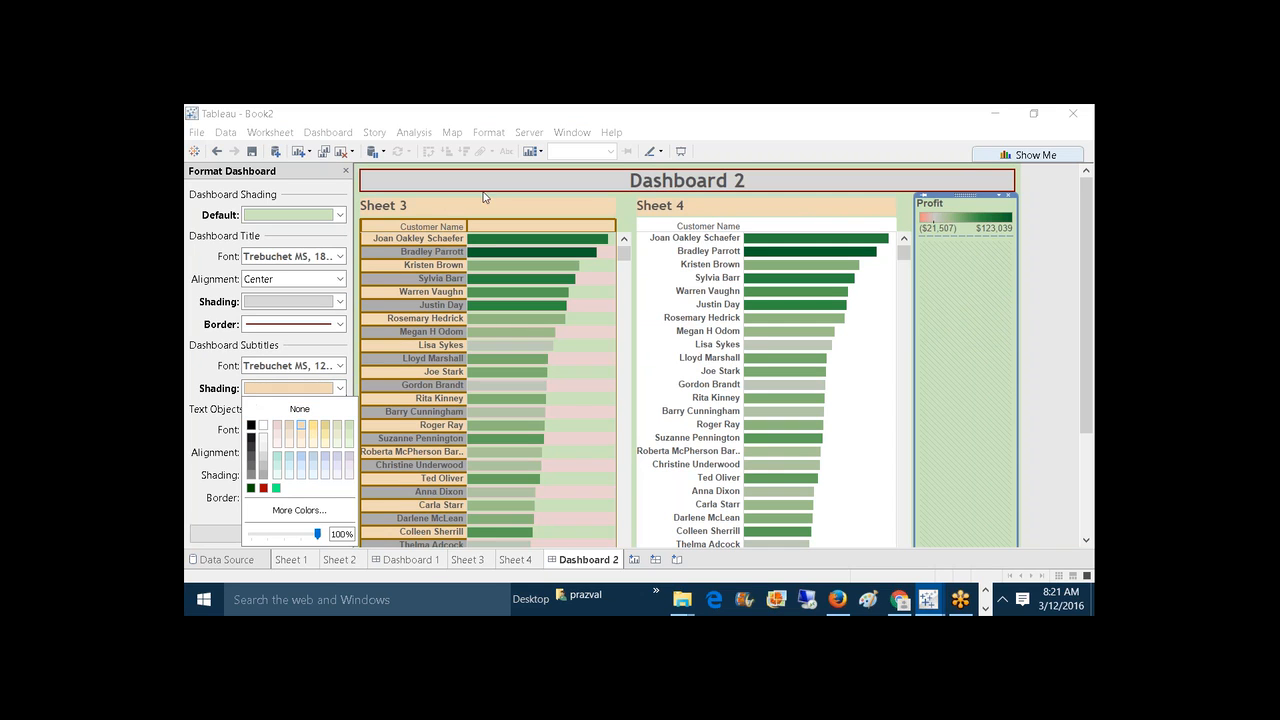
pyautogui.click(431, 206)
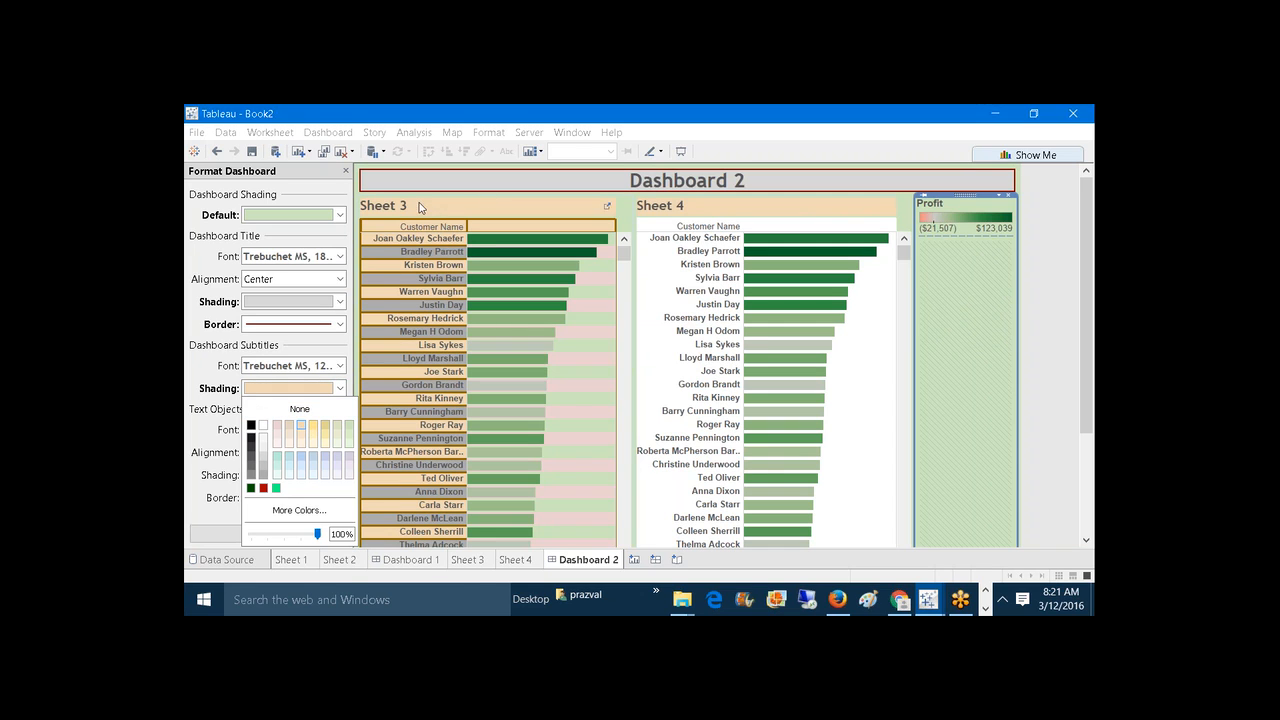
pyautogui.click(339, 388)
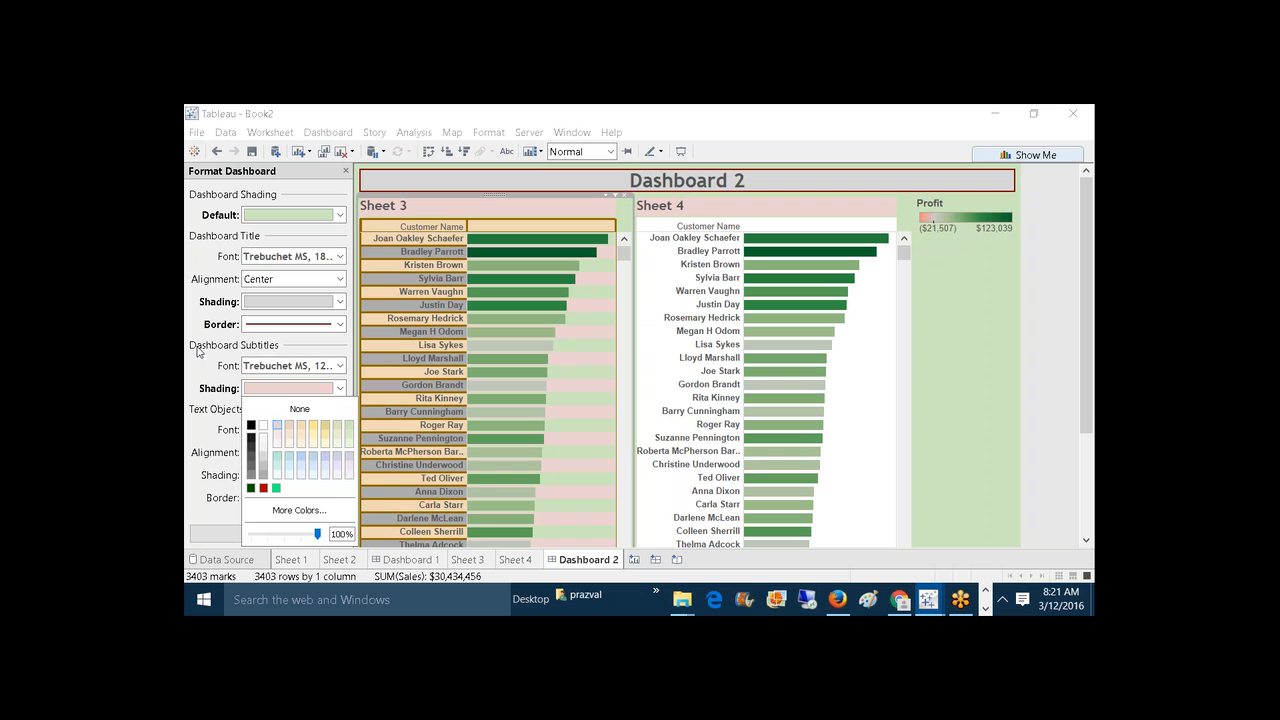
pyautogui.click(195, 383)
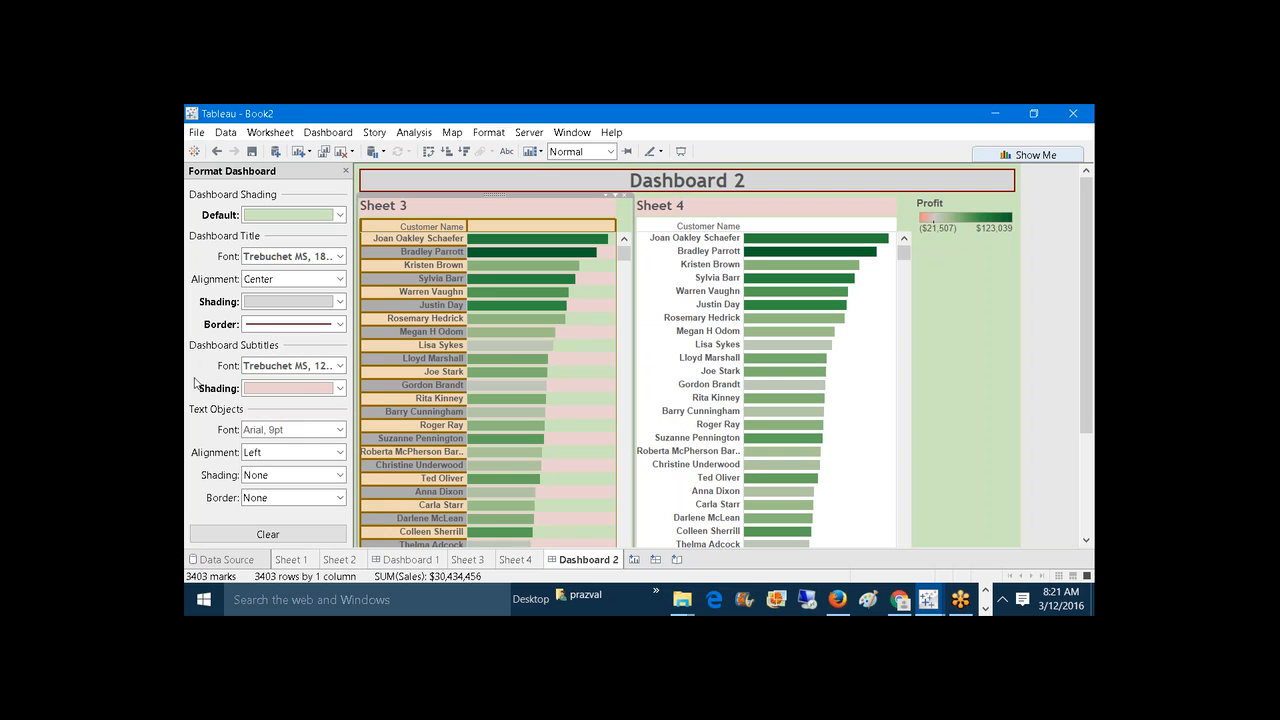
# Step: Change the dashboard subtitles' font to Berlin Sans FB
pyautogui.click(340, 366)
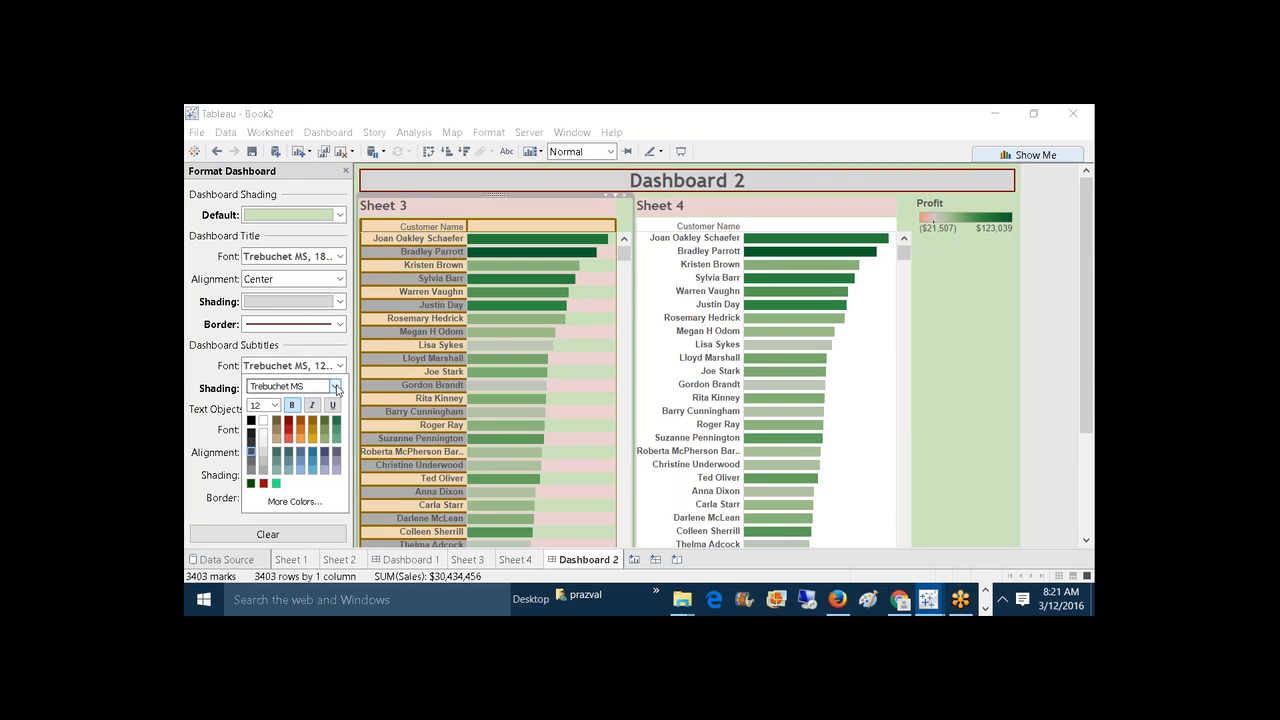
pyautogui.click(334, 386)
pyautogui.scroll(-1, 308, 364)
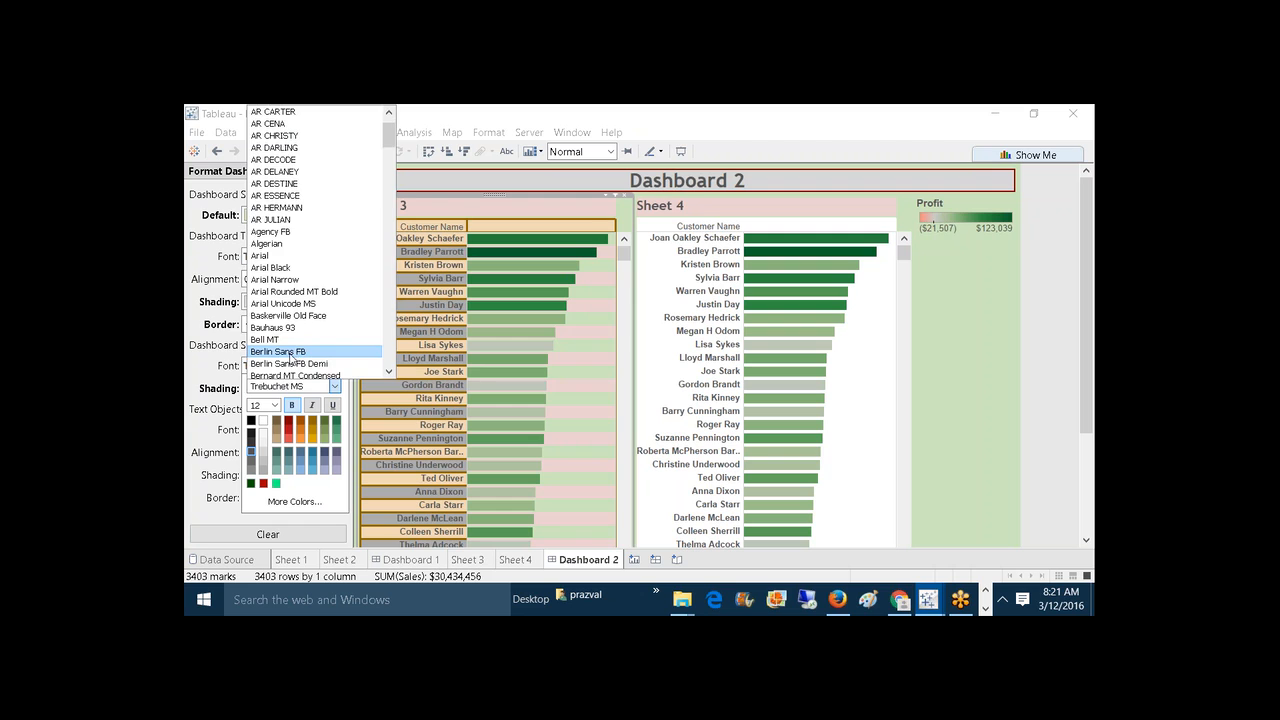
pyautogui.click(290, 352)
pyautogui.click(436, 208)
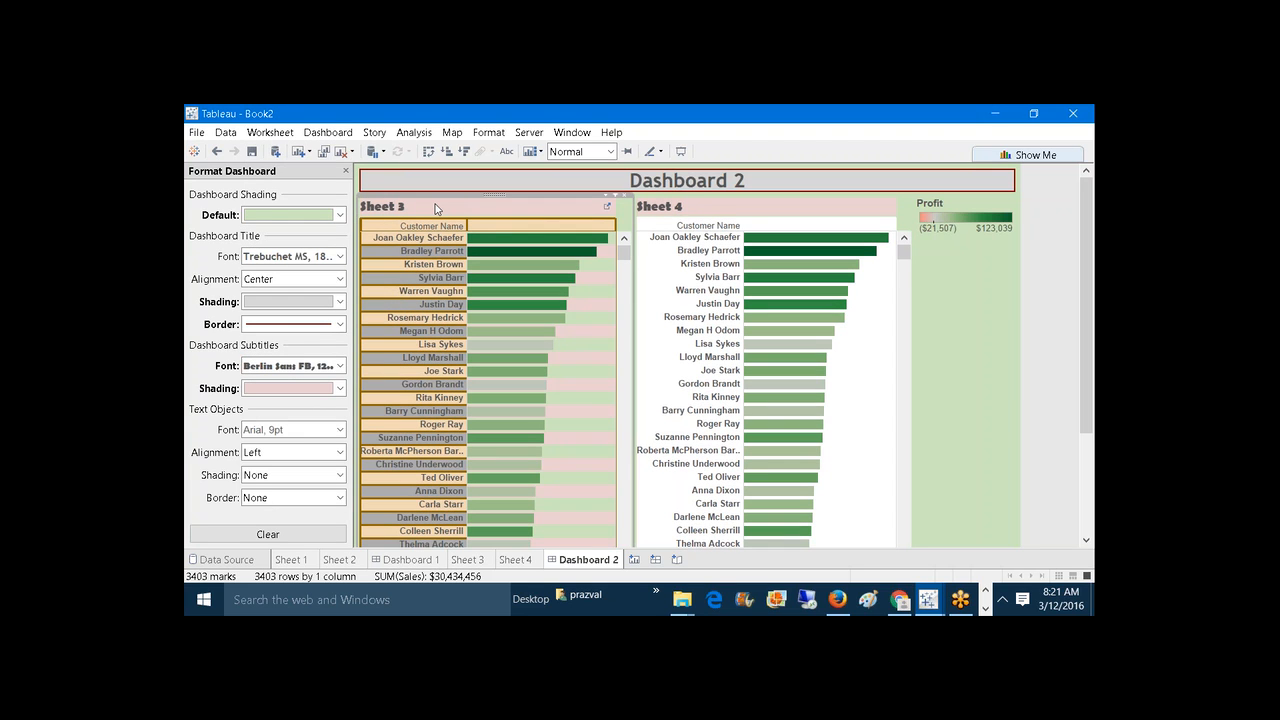
pyautogui.scroll(-1, 1090, 250)
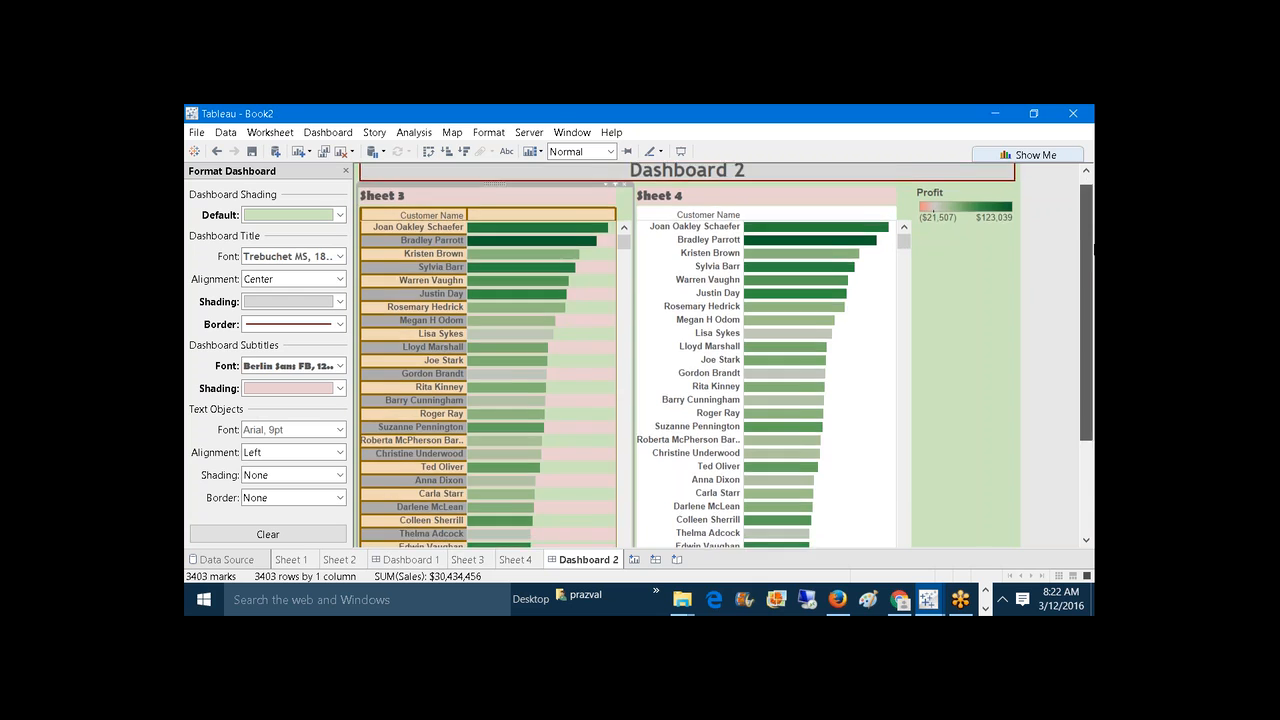
pyautogui.scroll(-5, 1090, 250)
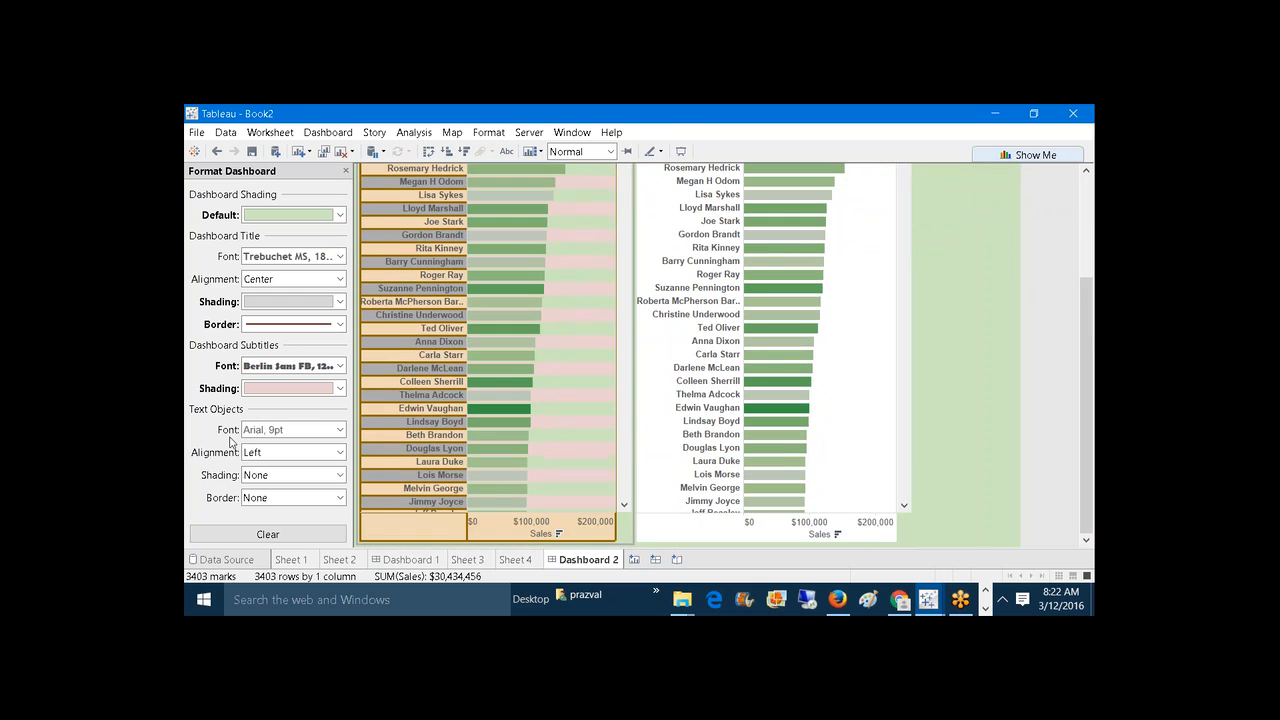
# Step: Add a floating text object reading TEST over the Sheet 3 title band on Dashboard 2
pyautogui.click(346, 171)
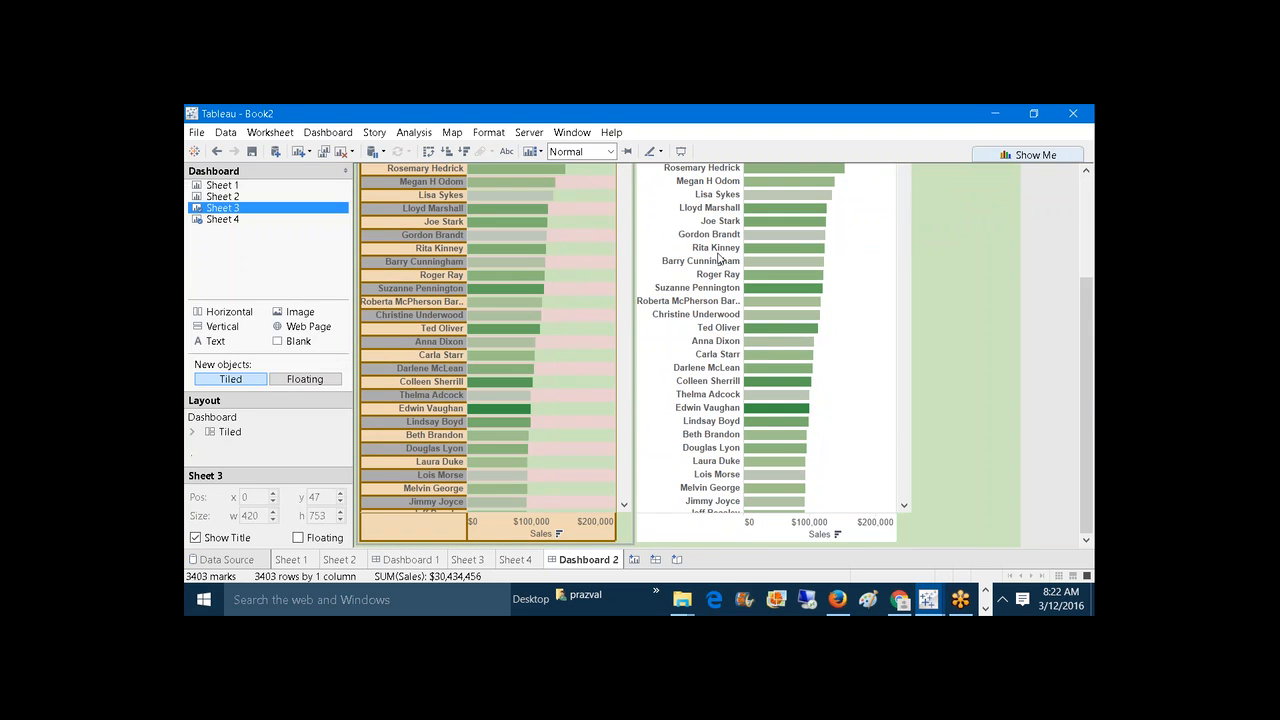
pyautogui.scroll(5, 1088, 279)
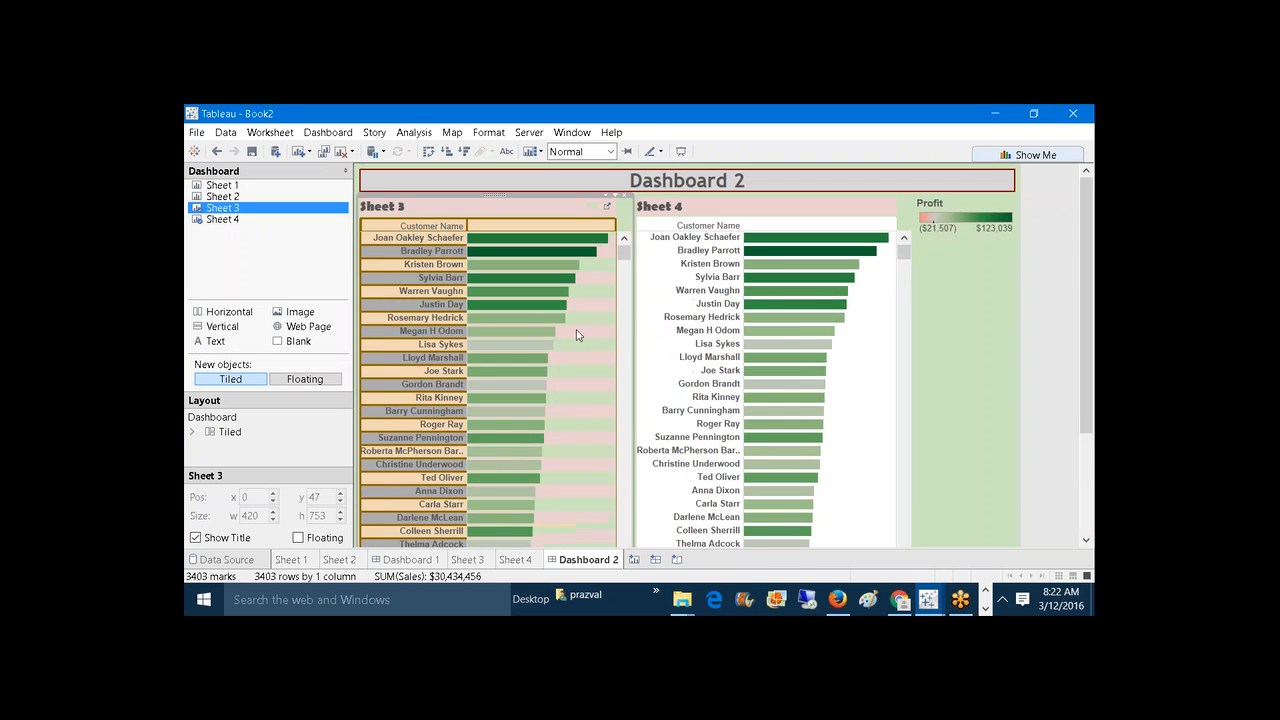
pyautogui.click(226, 342)
pyautogui.click(292, 379)
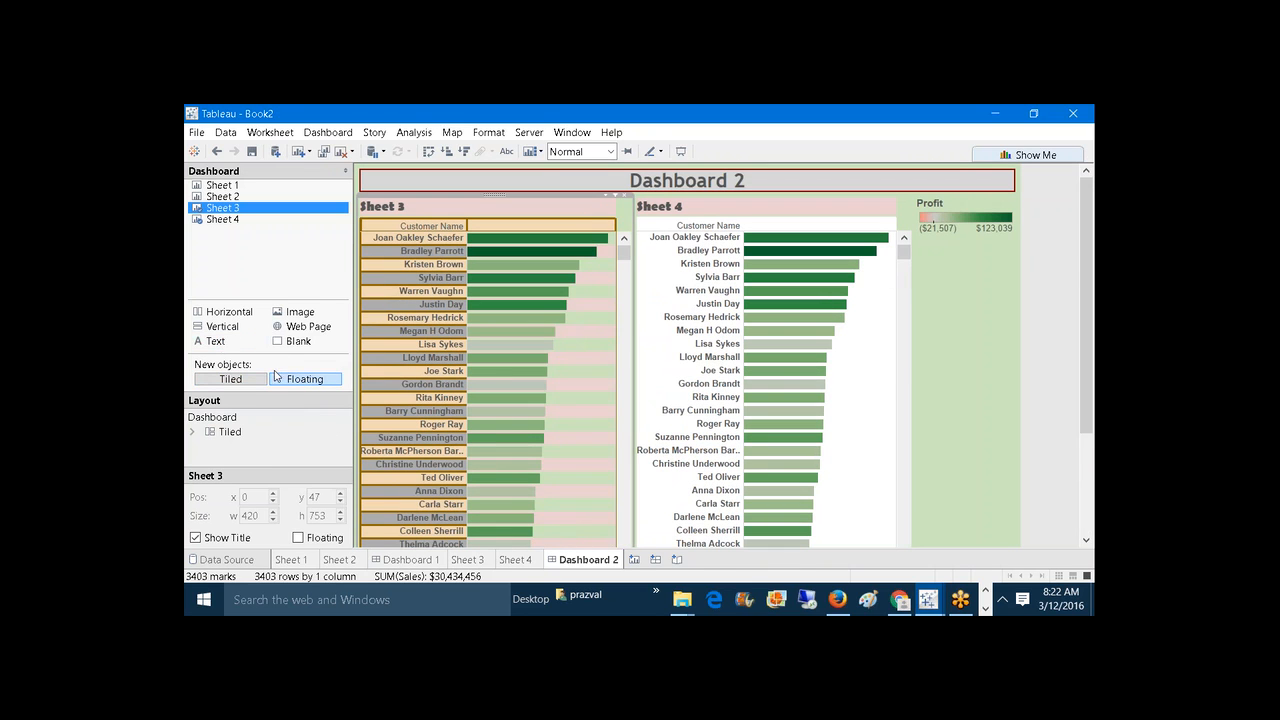
pyautogui.moveTo(215, 341); pyautogui.dragTo(574, 340)
pyautogui.moveTo(467, 280); pyautogui.dragTo(459, 202)
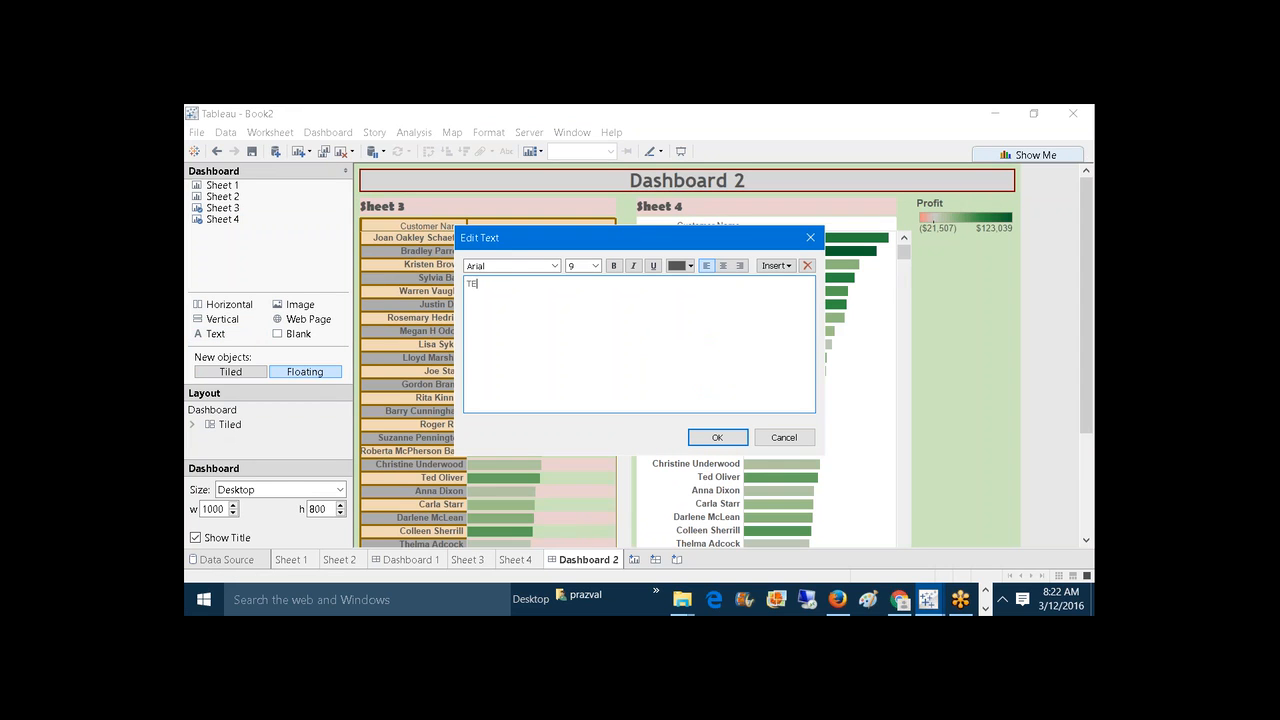
pyautogui.click(726, 434)
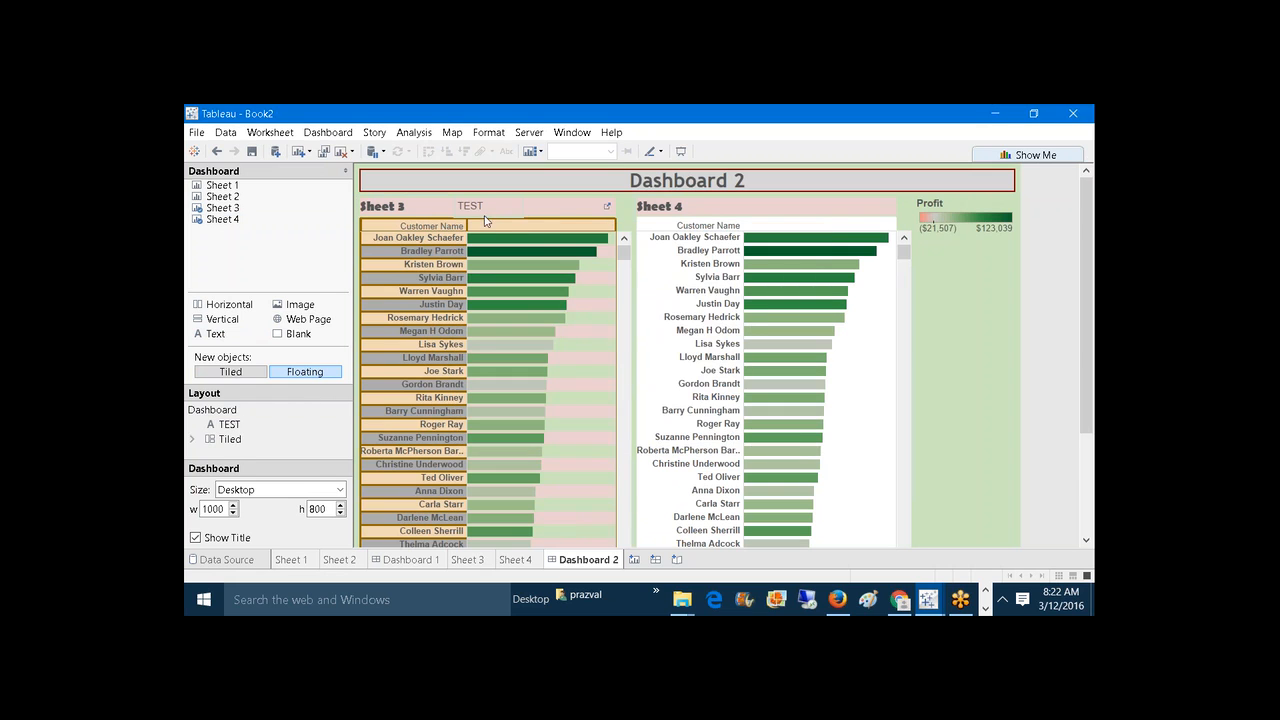
# Step: Move the floating TEST text object further right along the Sheet 3 title band
pyautogui.click(478, 212)
pyautogui.moveTo(455, 197); pyautogui.dragTo(557, 197)
pyautogui.click(569, 204)
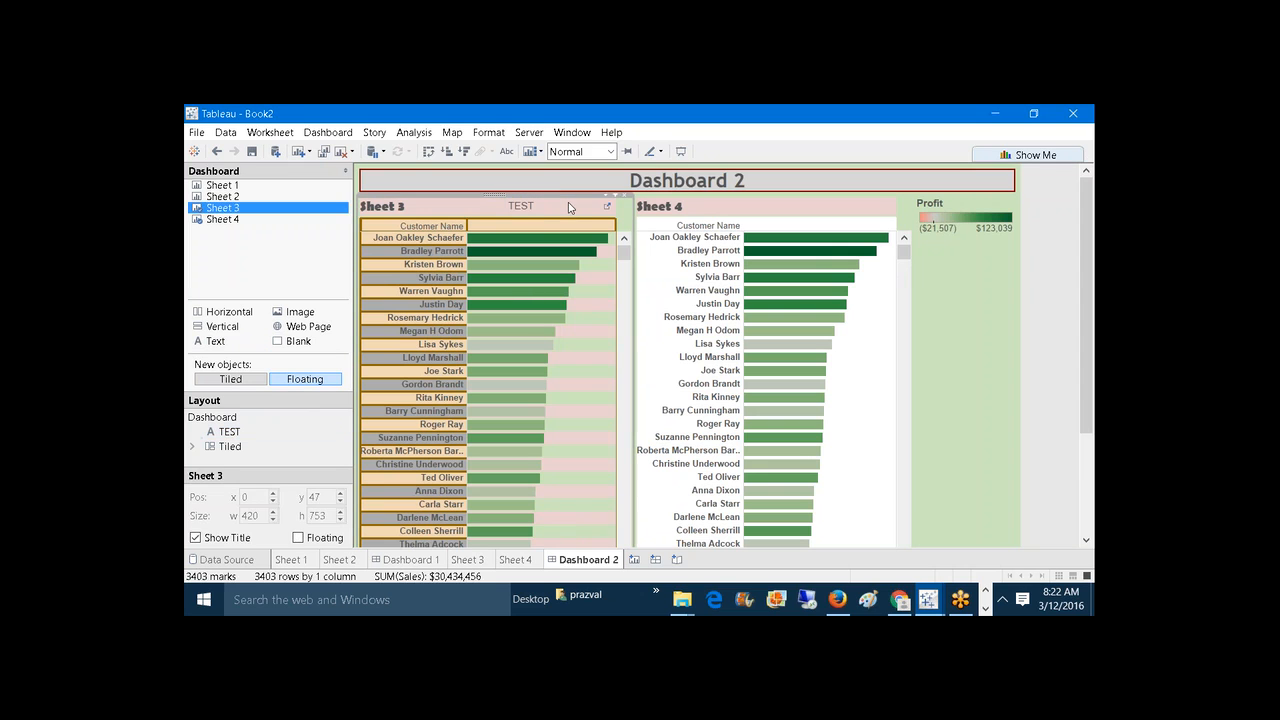
# Step: In the dashboard formatting, shade text objects light teal and give them a solid border in the second-thickest width
pyautogui.click(537, 209)
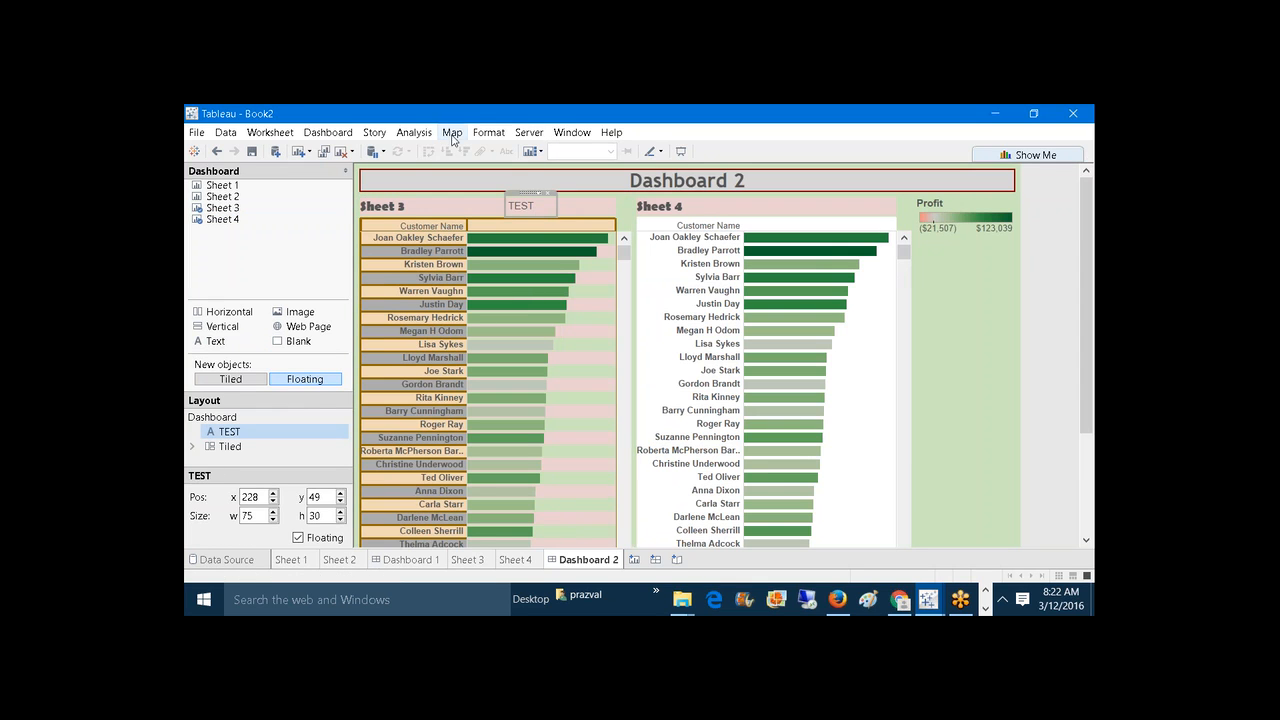
pyautogui.click(329, 132)
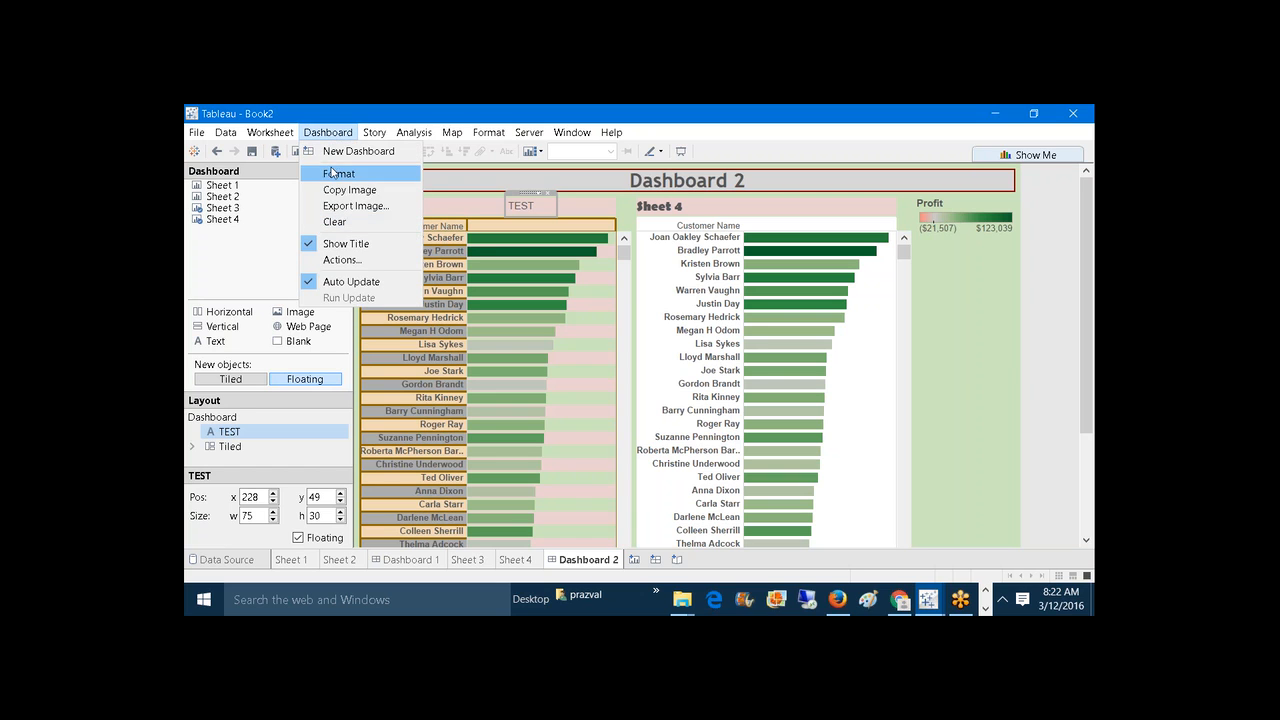
pyautogui.click(331, 175)
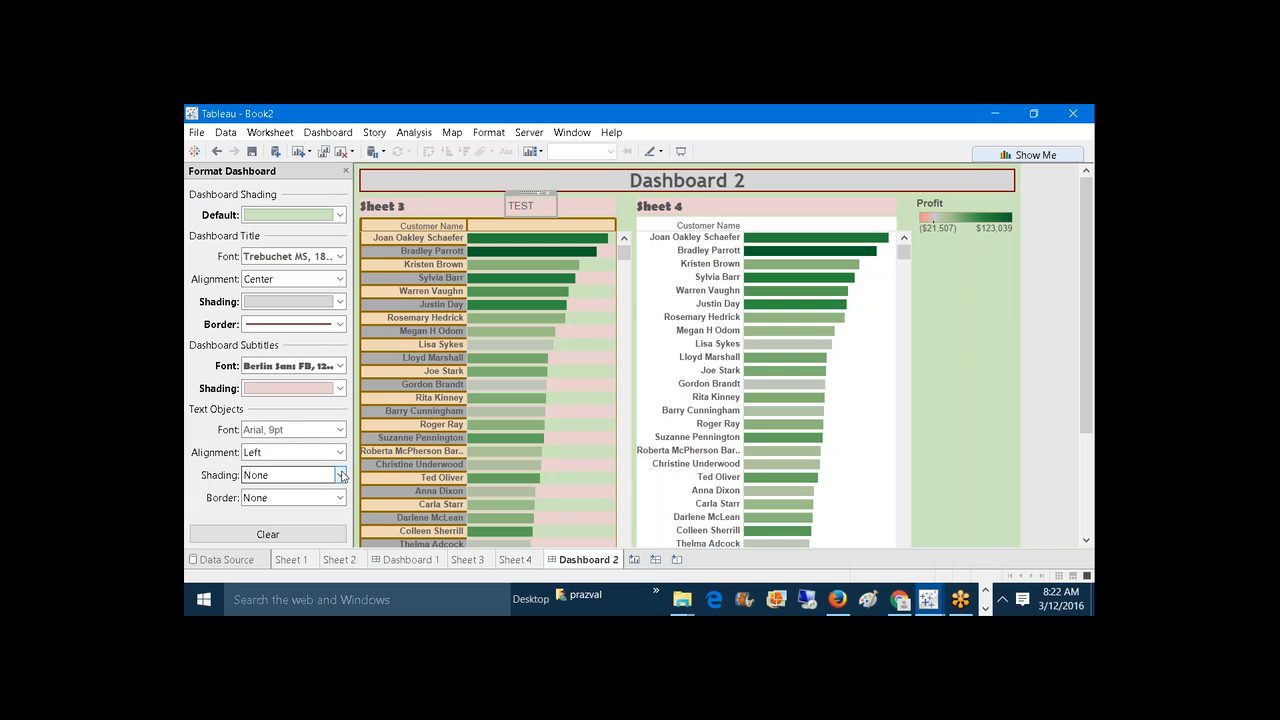
pyautogui.click(341, 475)
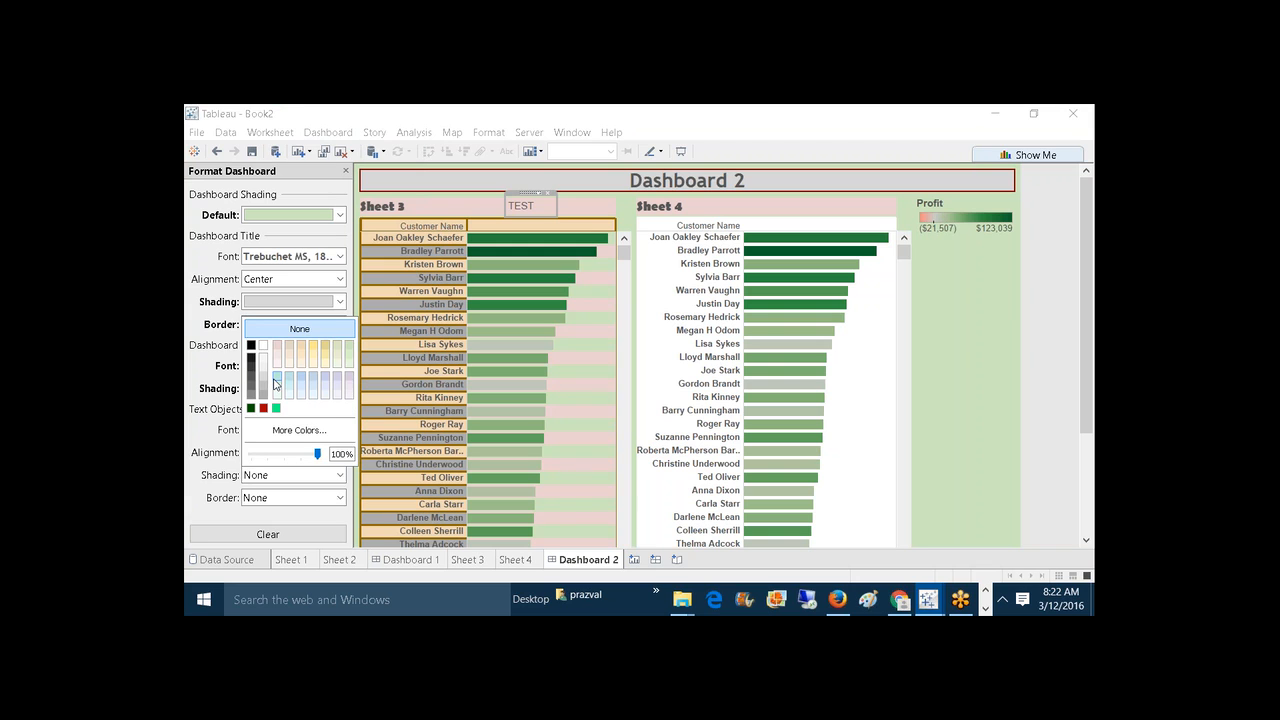
pyautogui.click(276, 384)
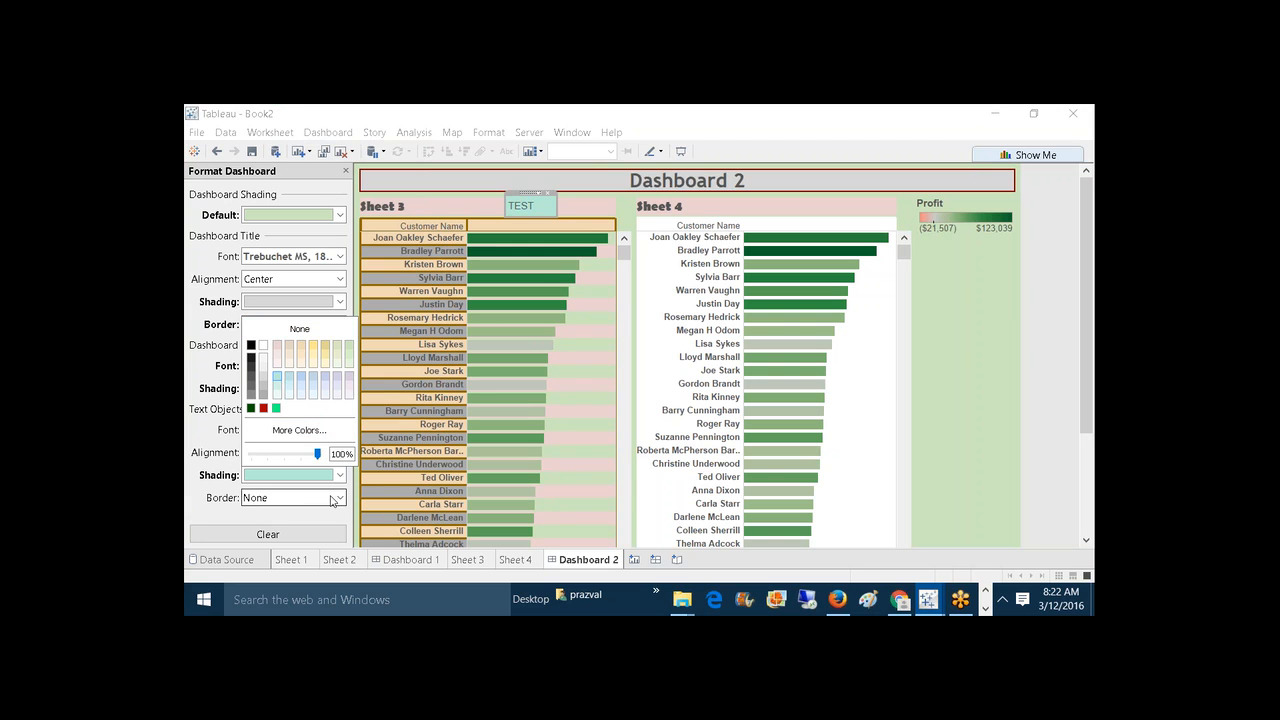
pyautogui.click(340, 497)
pyautogui.click(315, 373)
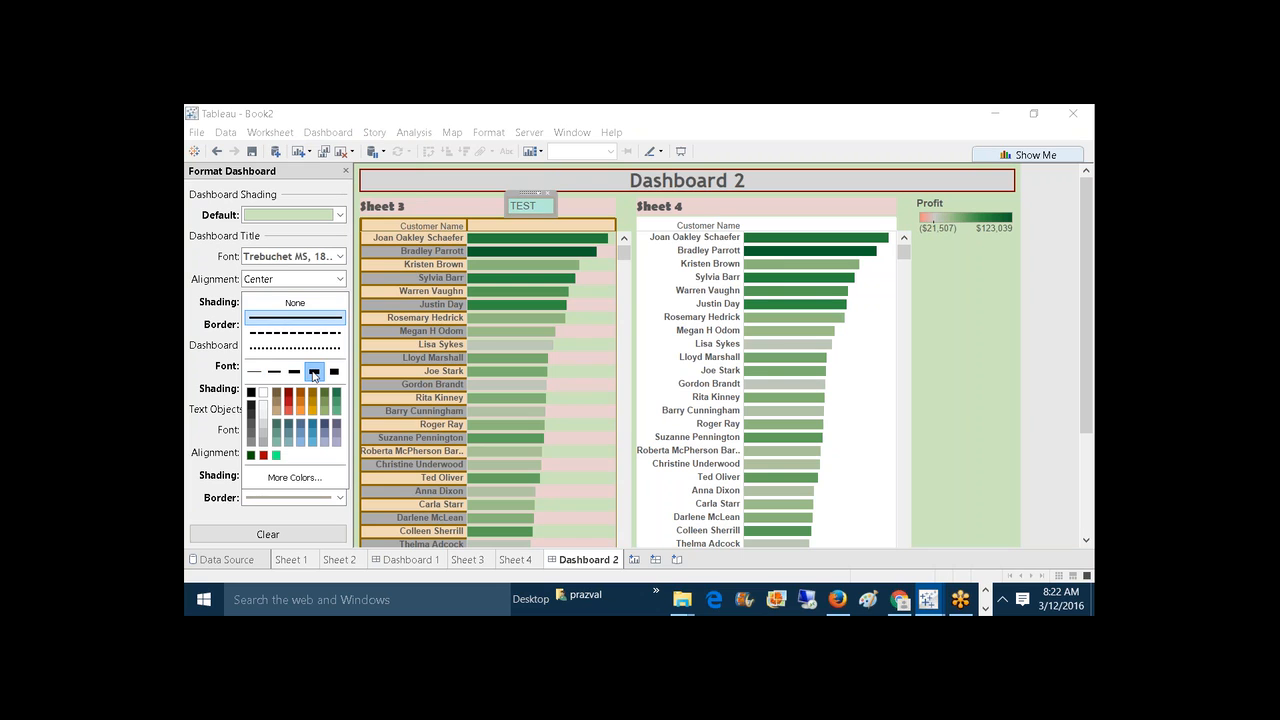
pyautogui.click(585, 208)
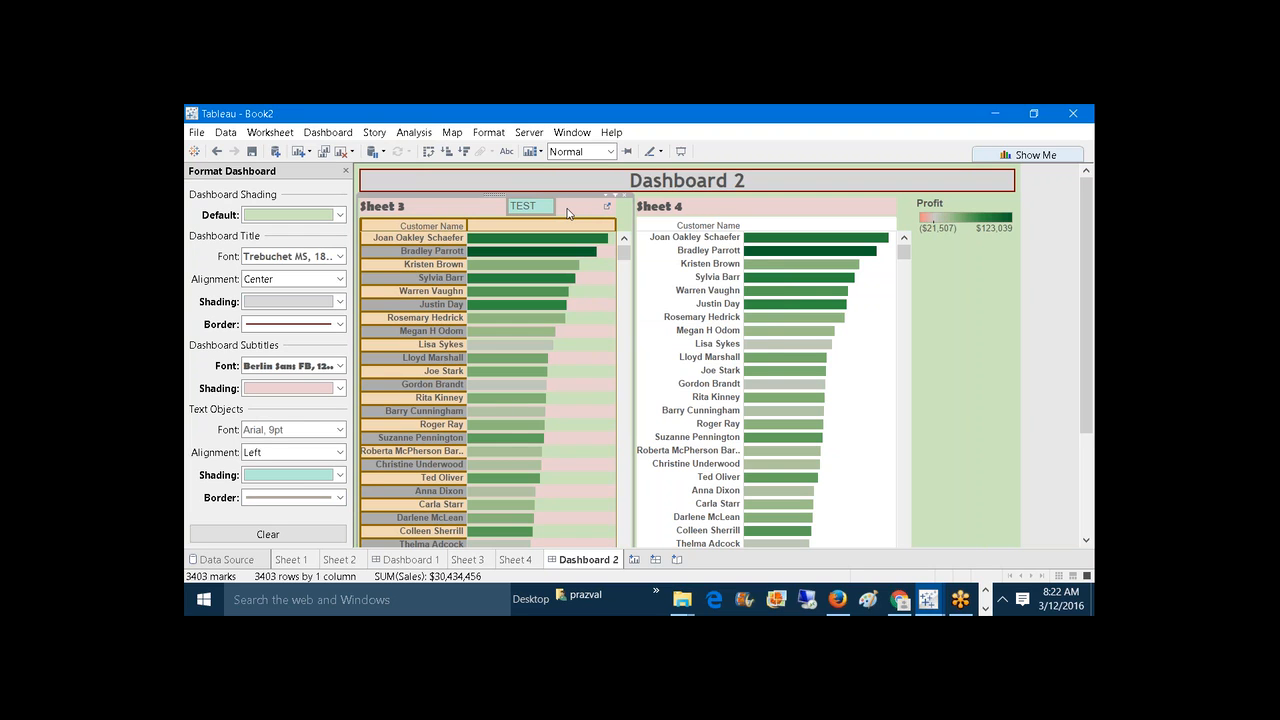
# Step: Check the story formatting options and close the dashboard formatting options
pyautogui.click(374, 132)
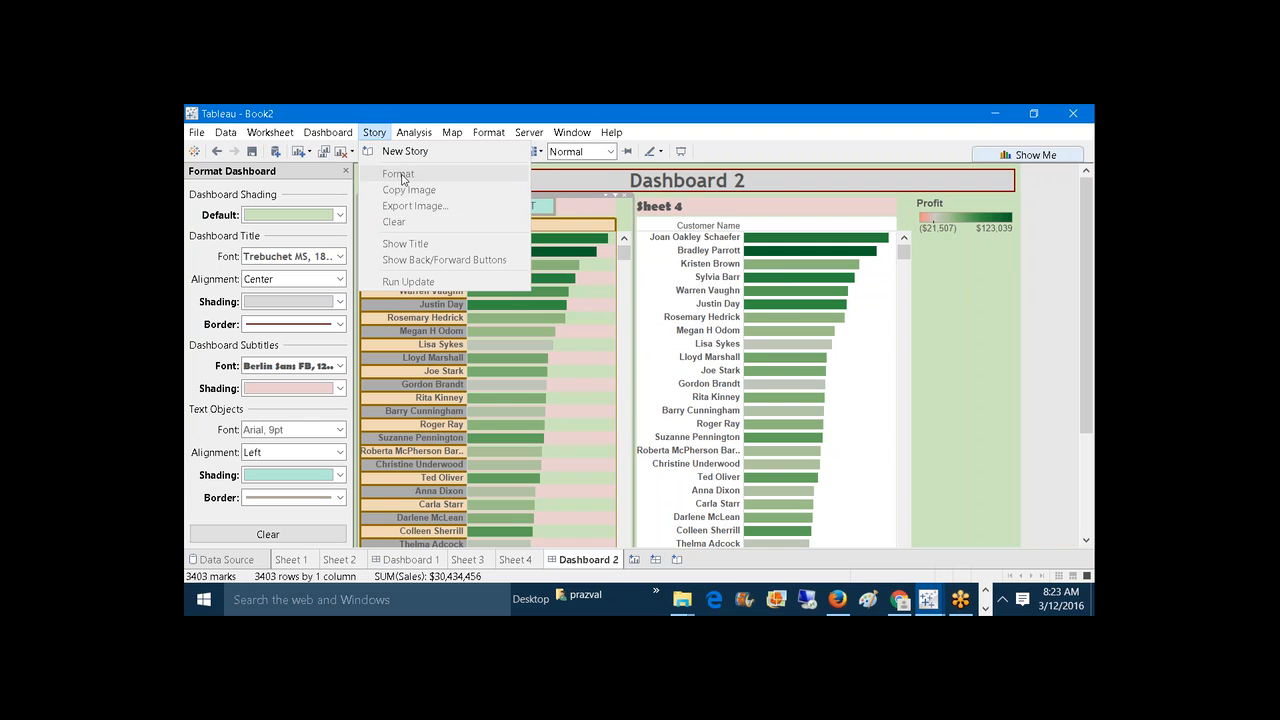
pyautogui.click(346, 171)
pyautogui.click(346, 171)
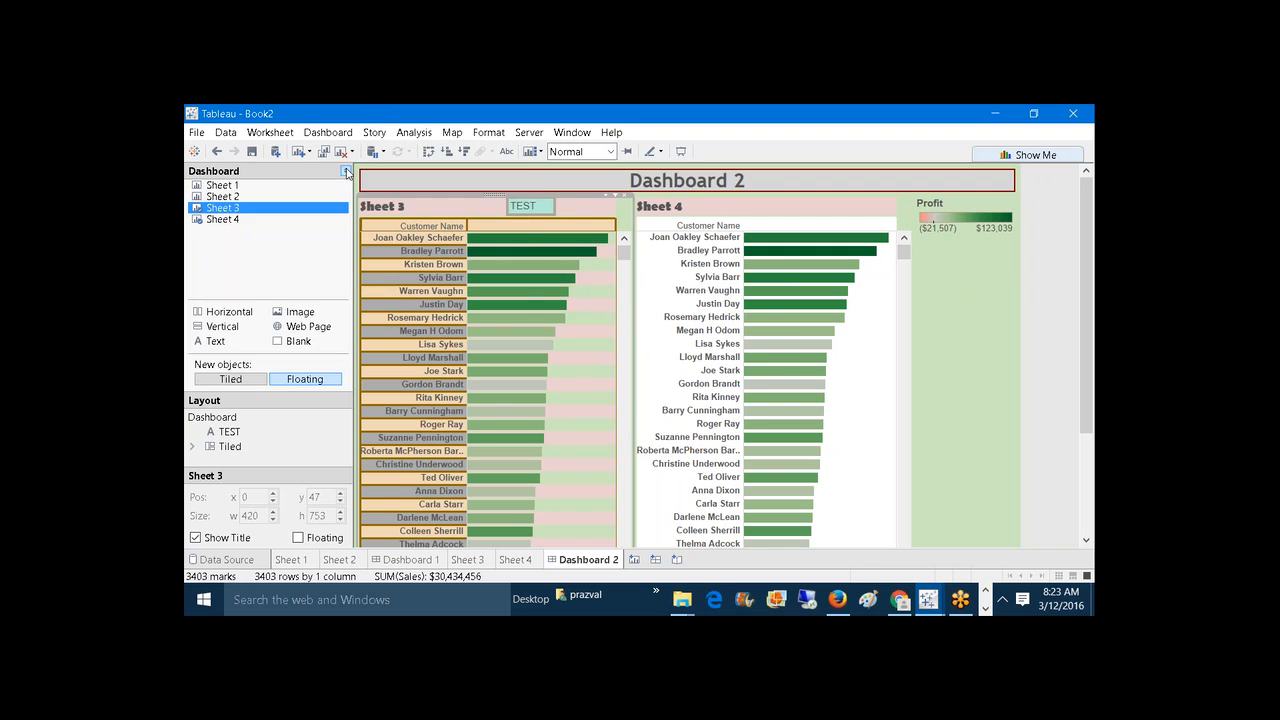
# Step: Switch to the b27_dashboards workbook, maximize its window, and show the Index dashboard
pyautogui.moveTo(929, 598)
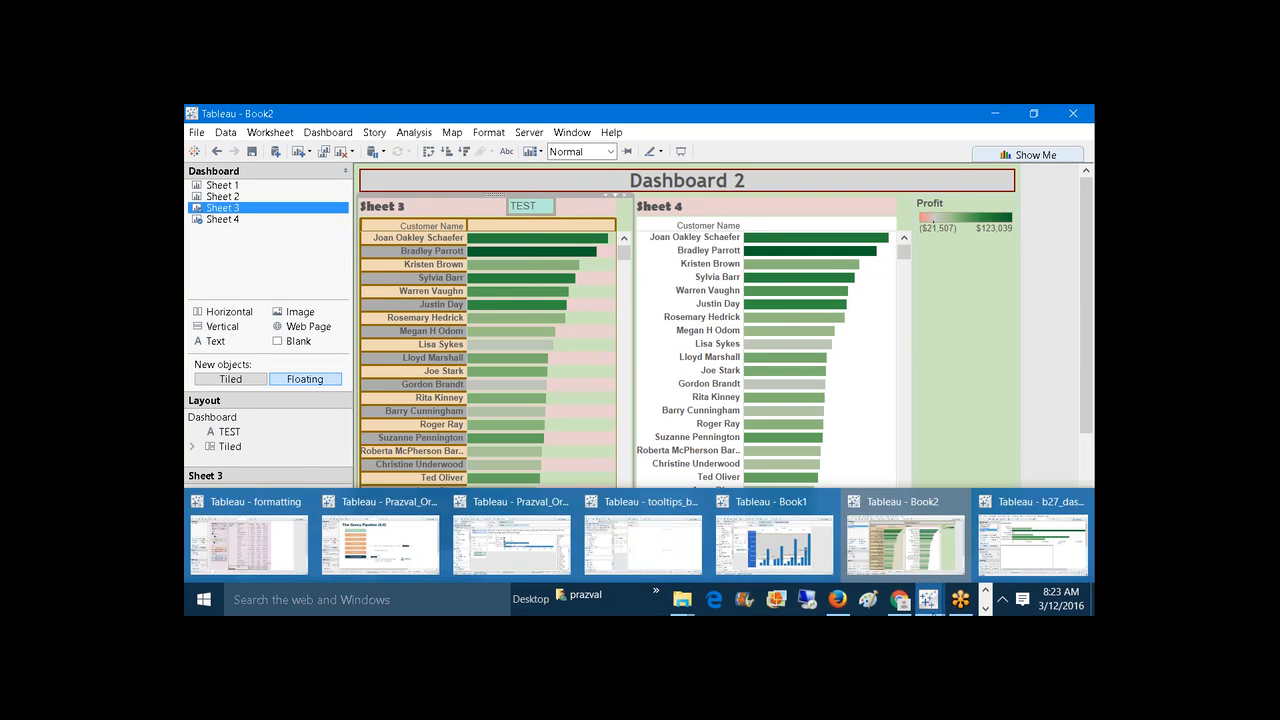
pyautogui.click(1024, 542)
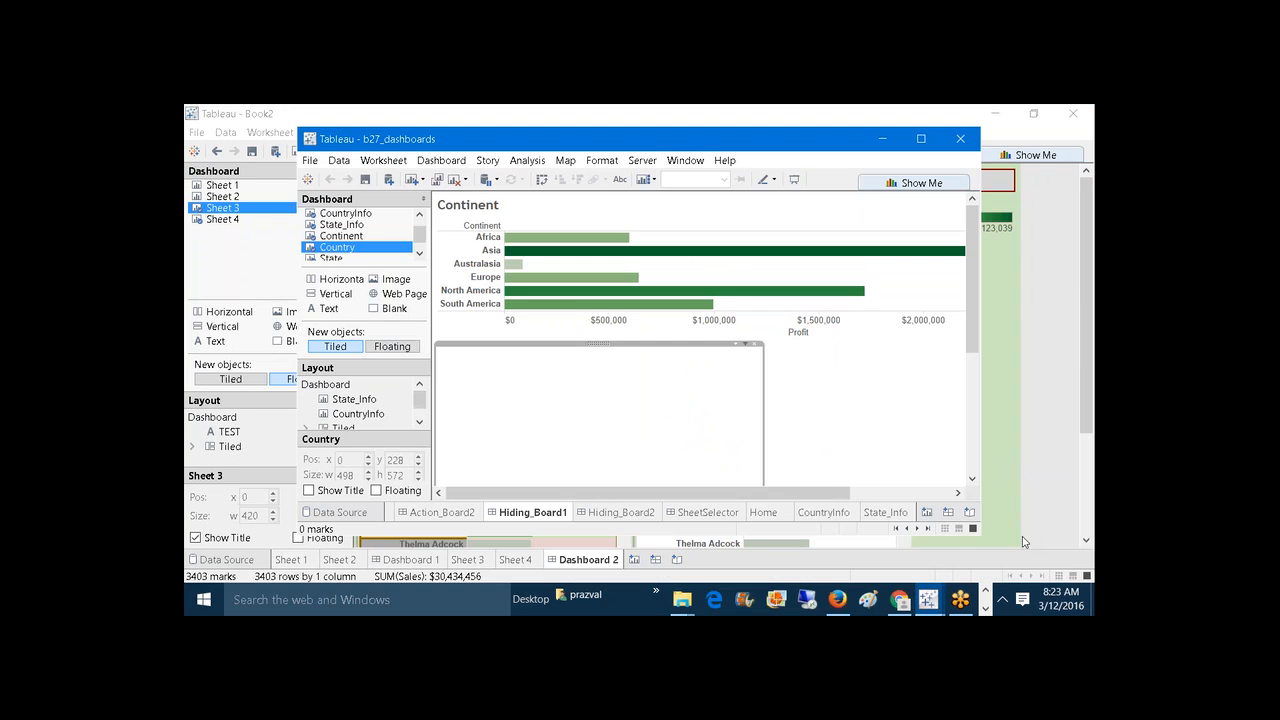
pyautogui.click(920, 141)
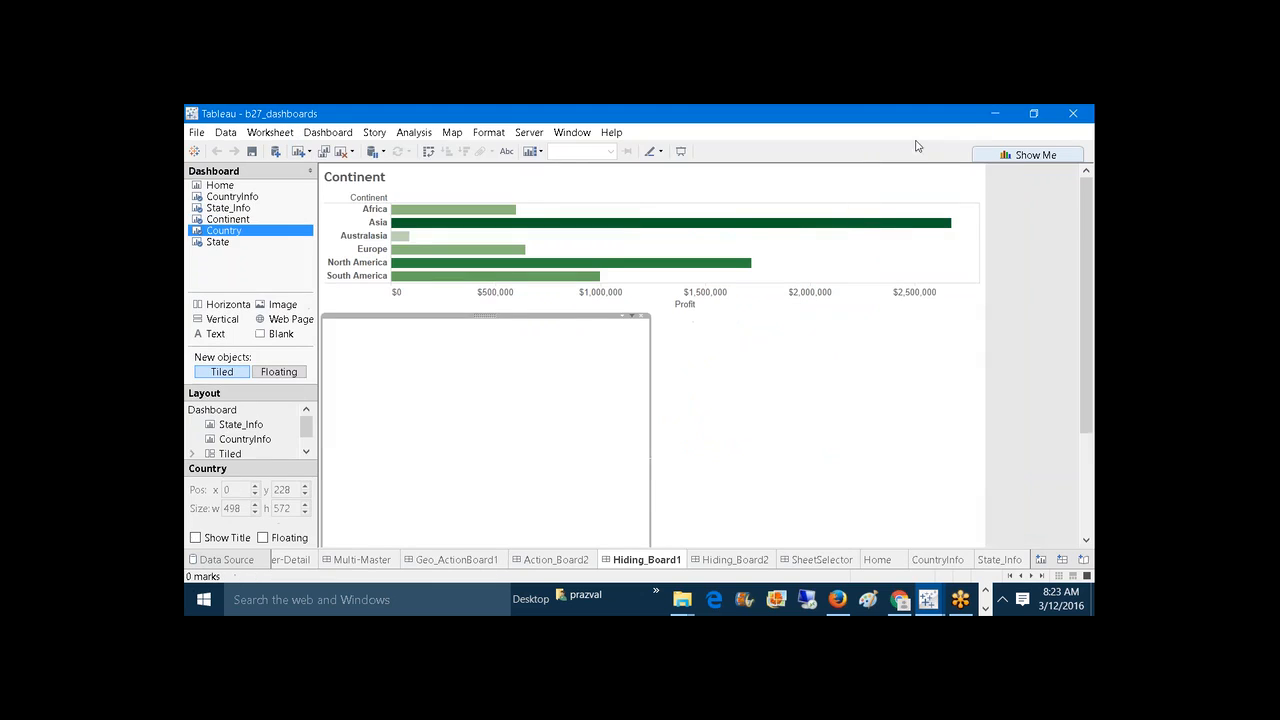
pyautogui.click(557, 560)
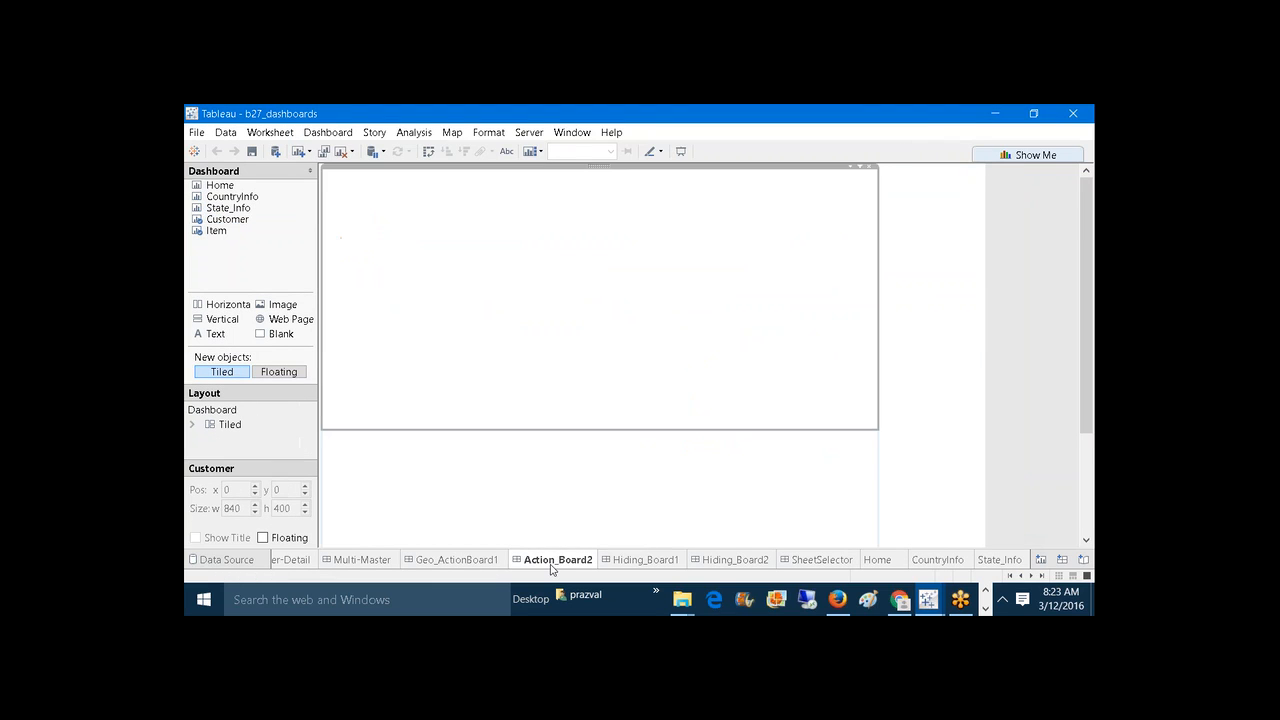
pyautogui.click(465, 562)
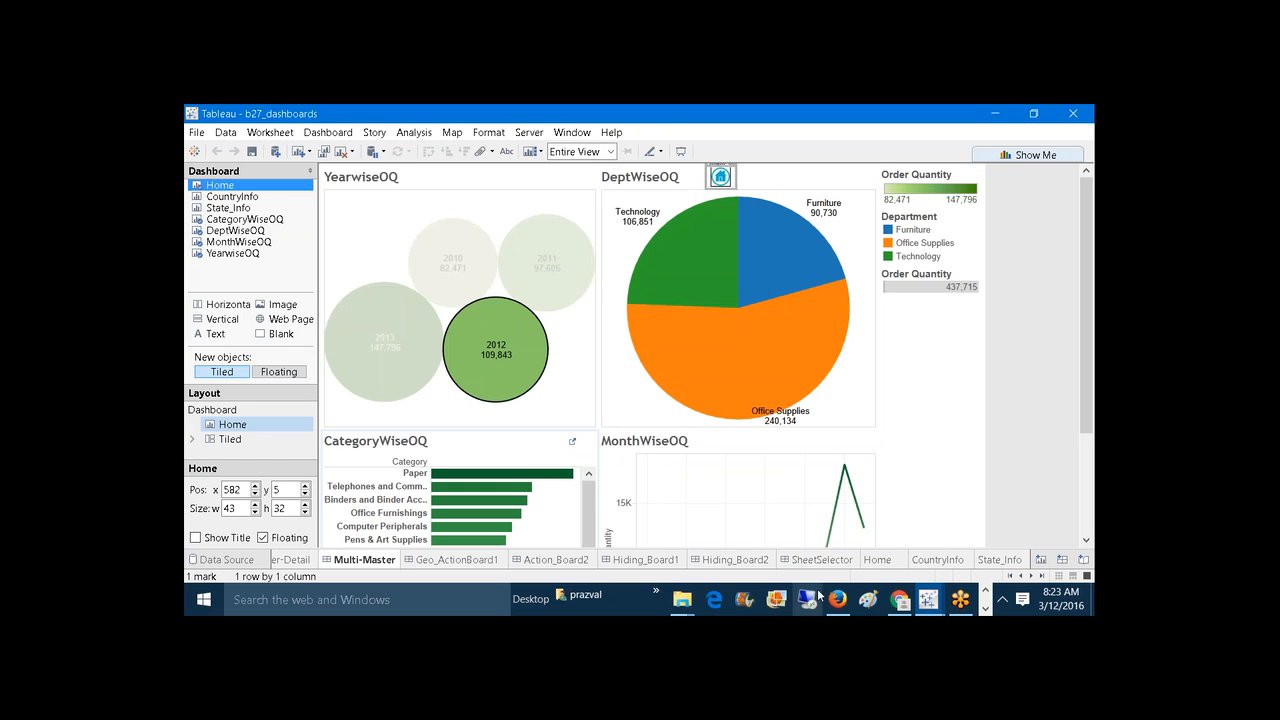
pyautogui.click(1009, 576)
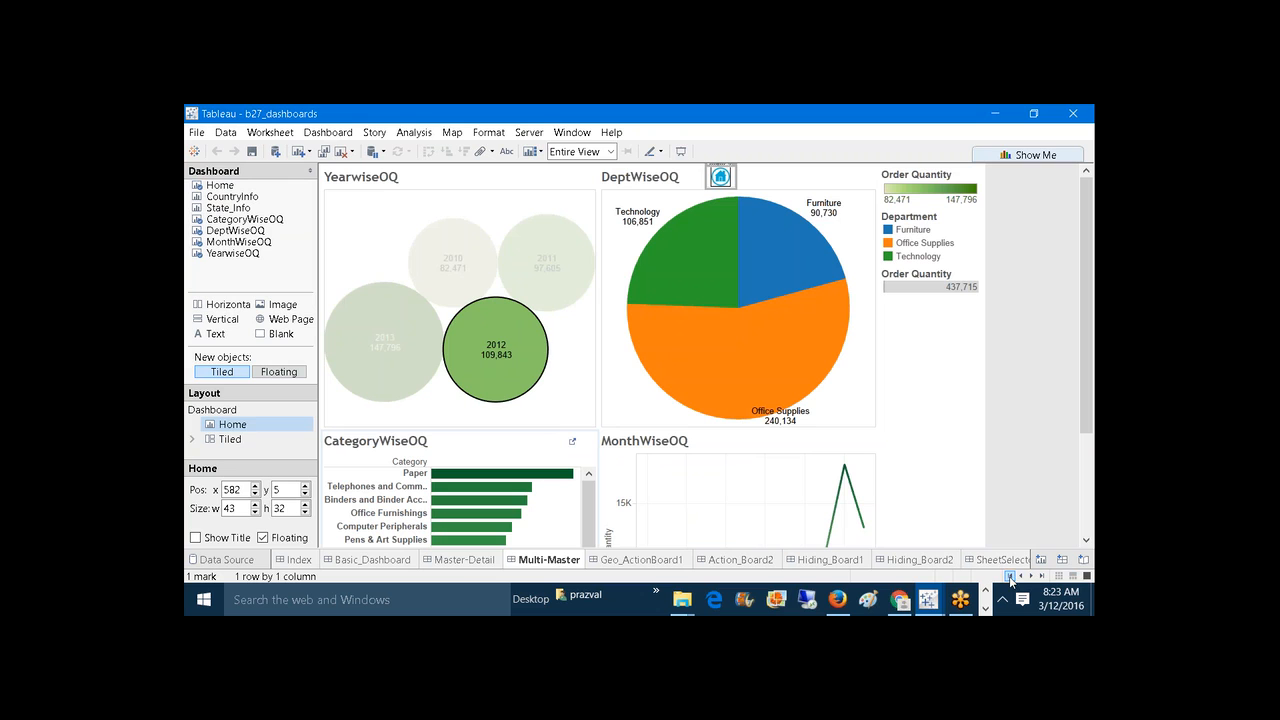
pyautogui.click(292, 562)
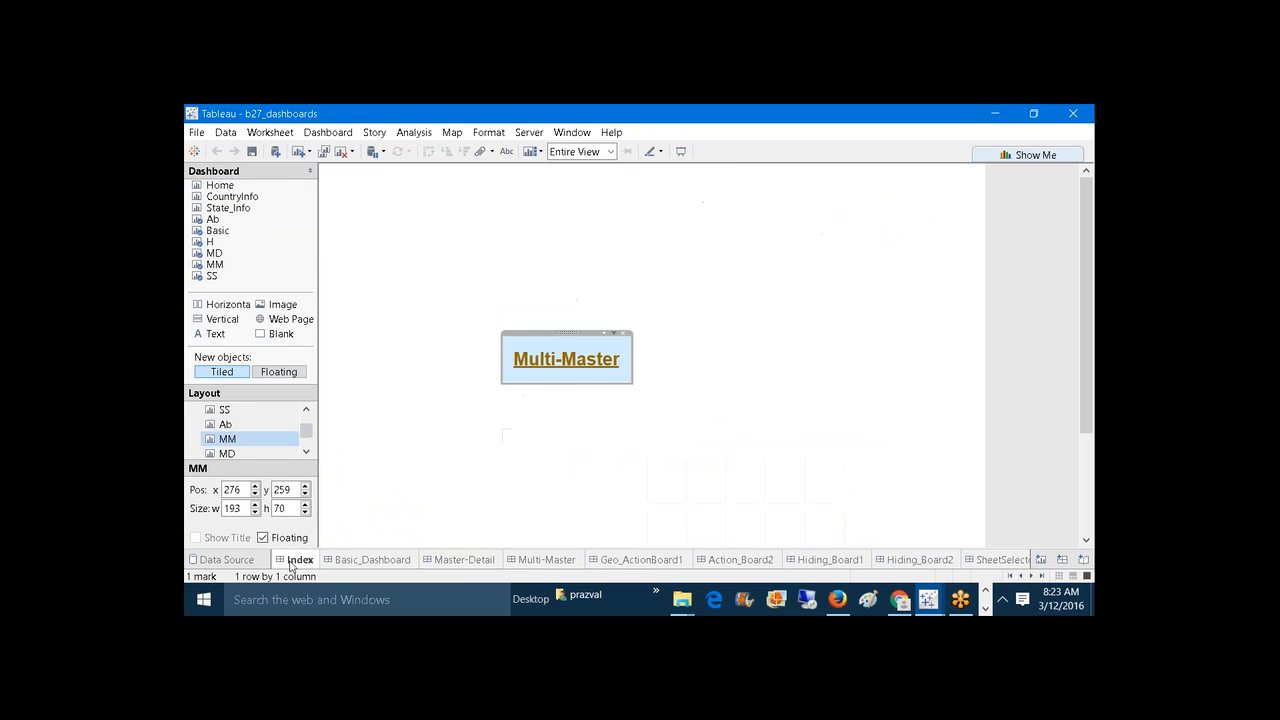
pyautogui.click(745, 418)
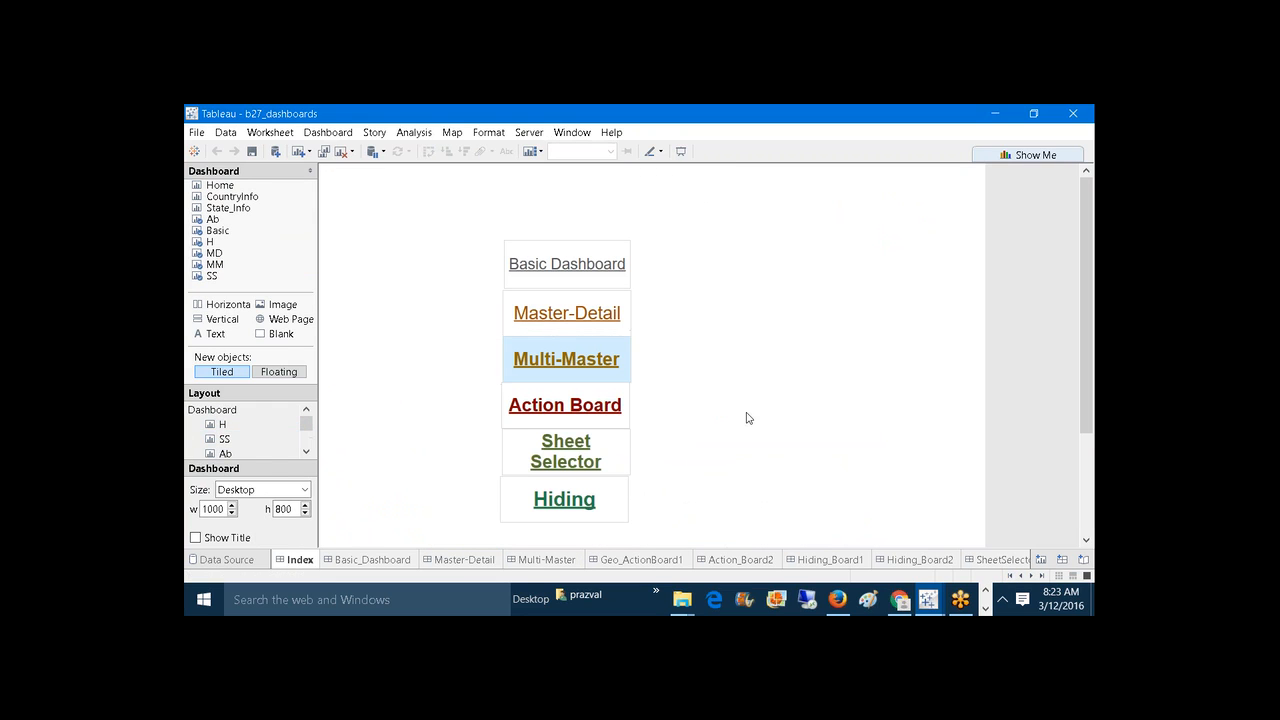
# Step: Try dark gray as the Index dashboard's default shading and settle on medium gray
pyautogui.click(328, 132)
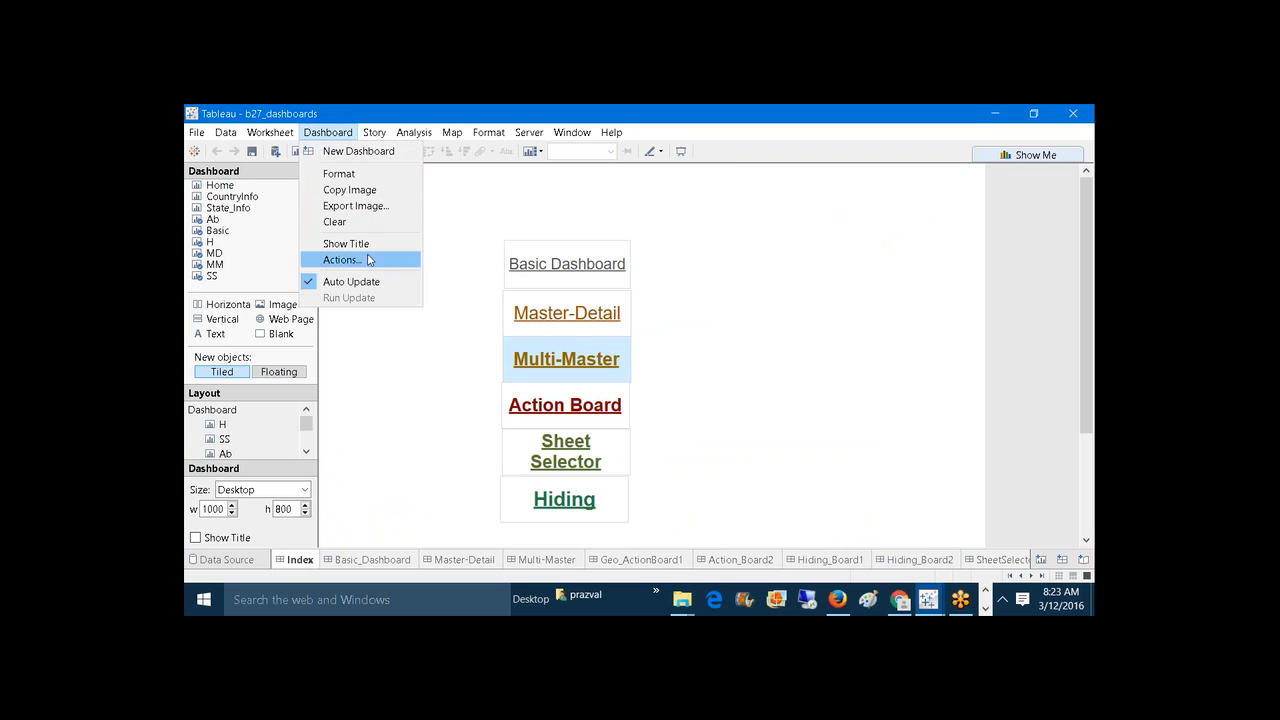
pyautogui.click(354, 175)
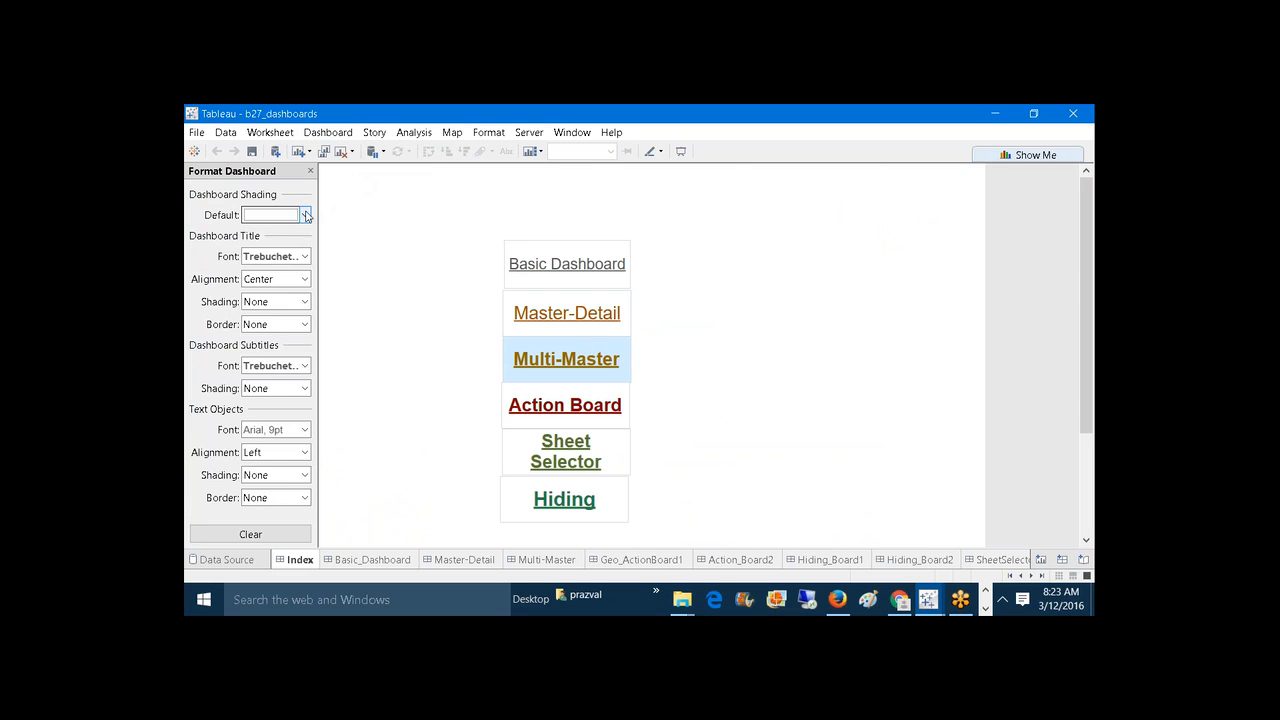
pyautogui.click(304, 214)
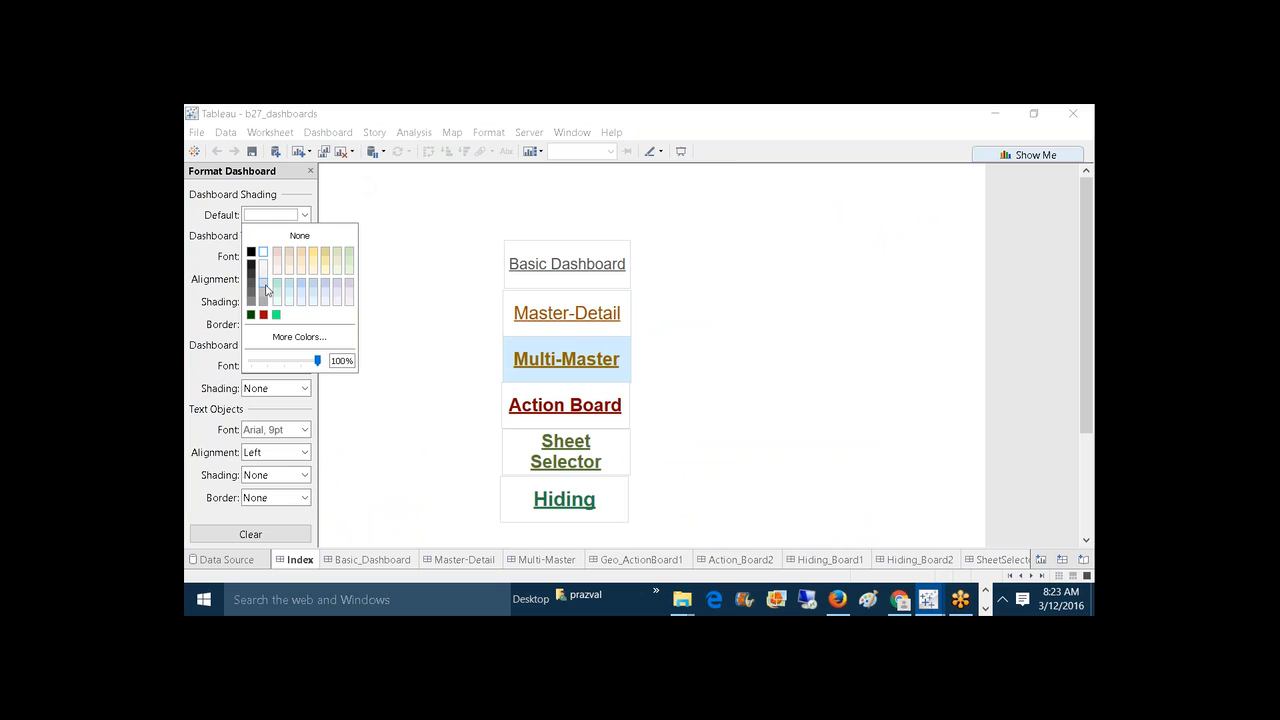
pyautogui.click(251, 283)
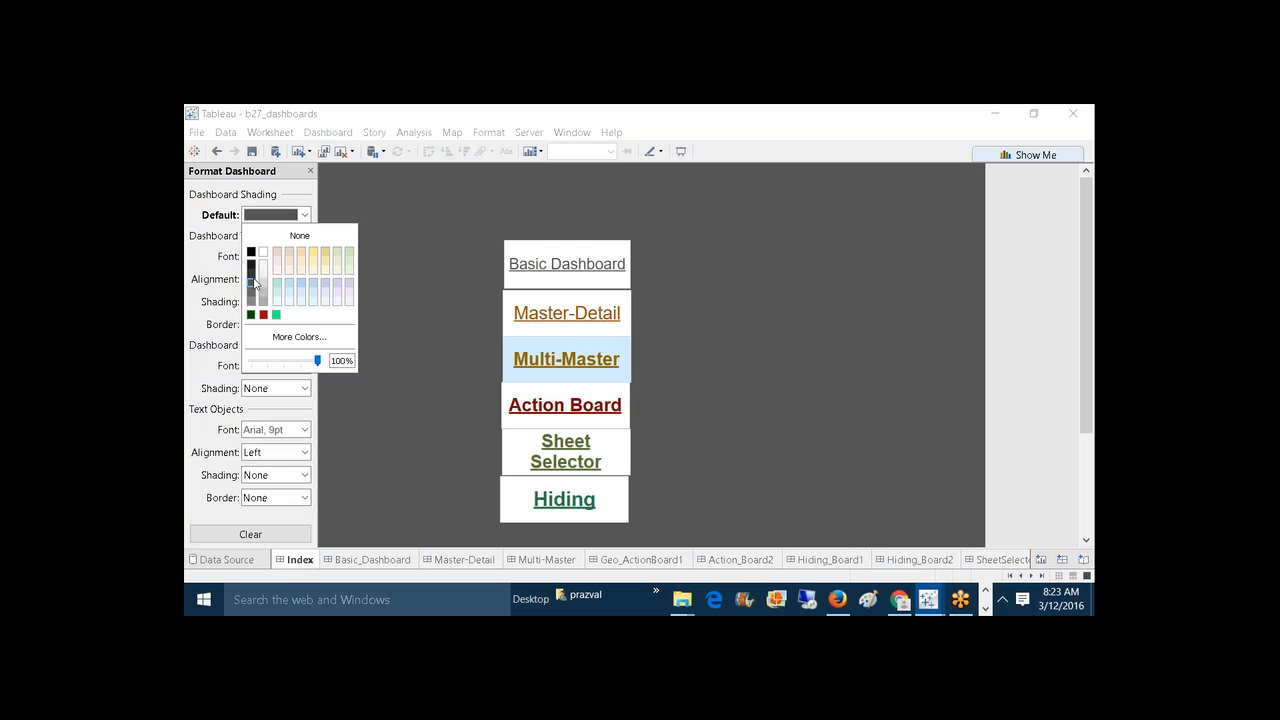
pyautogui.click(251, 302)
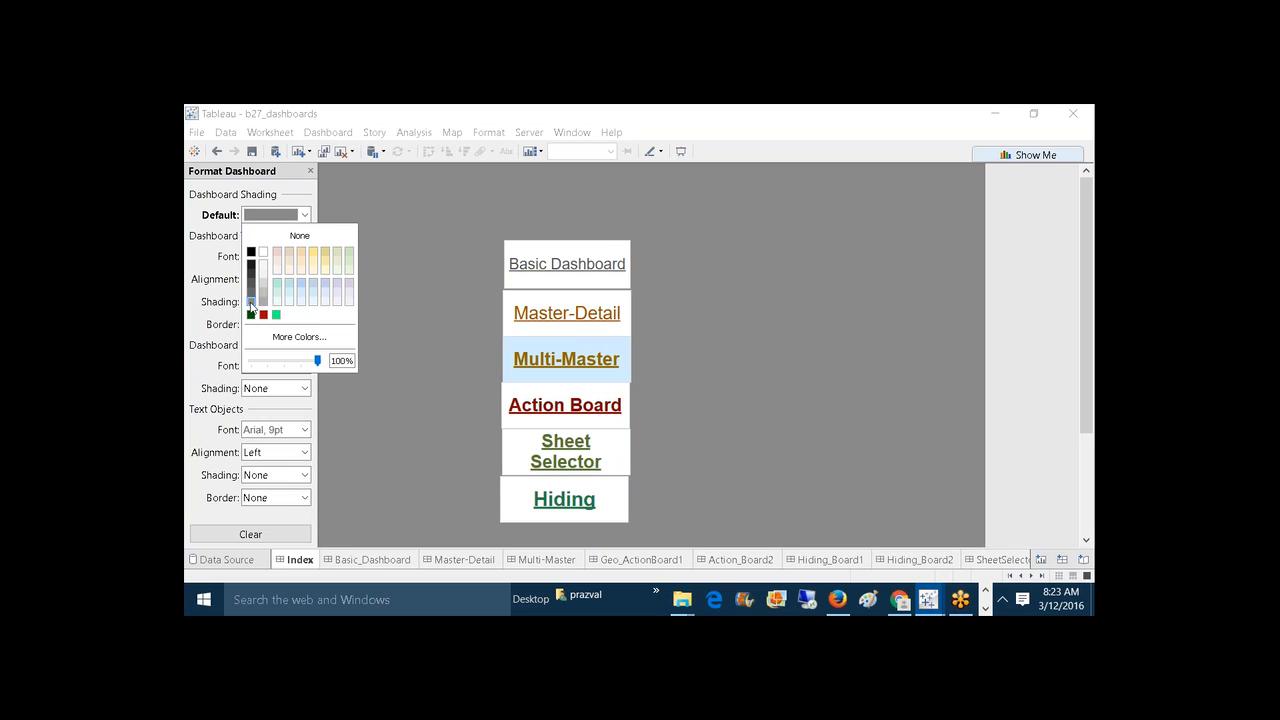
pyautogui.click(399, 340)
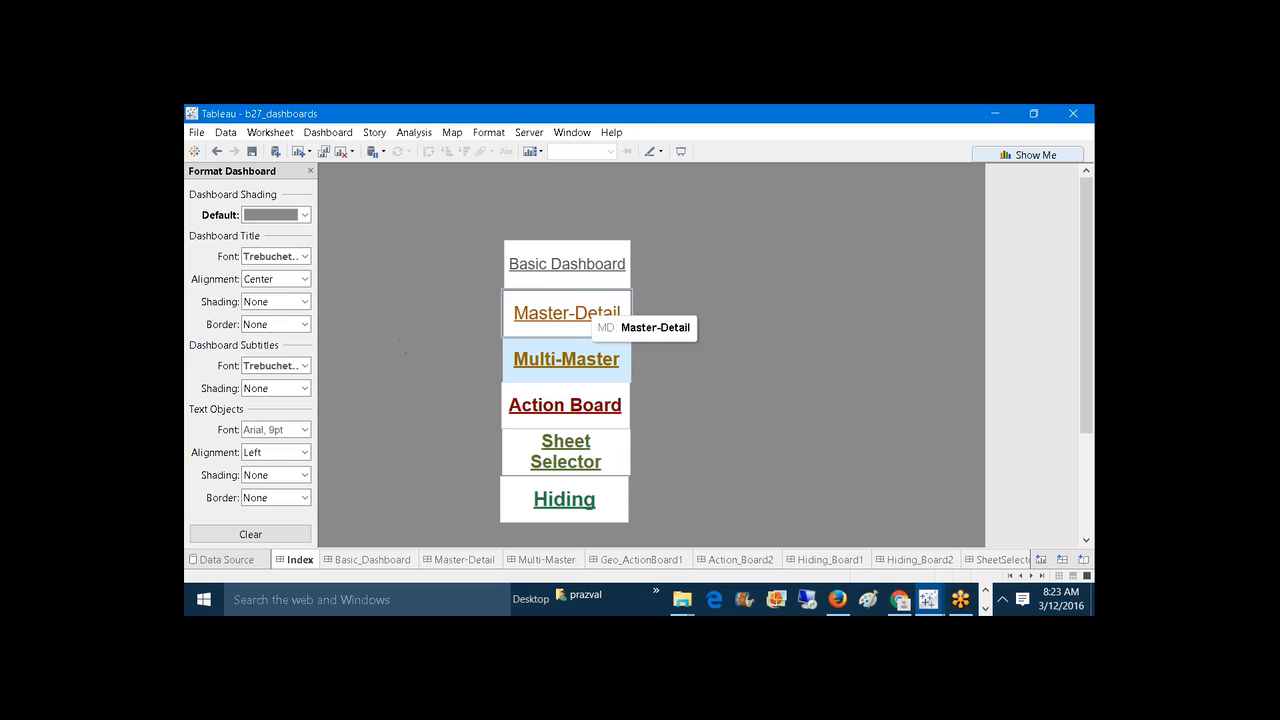
# Step: Widen the Hiding and Action Board link objects slightly to line up with the other index links
pyautogui.click(607, 497)
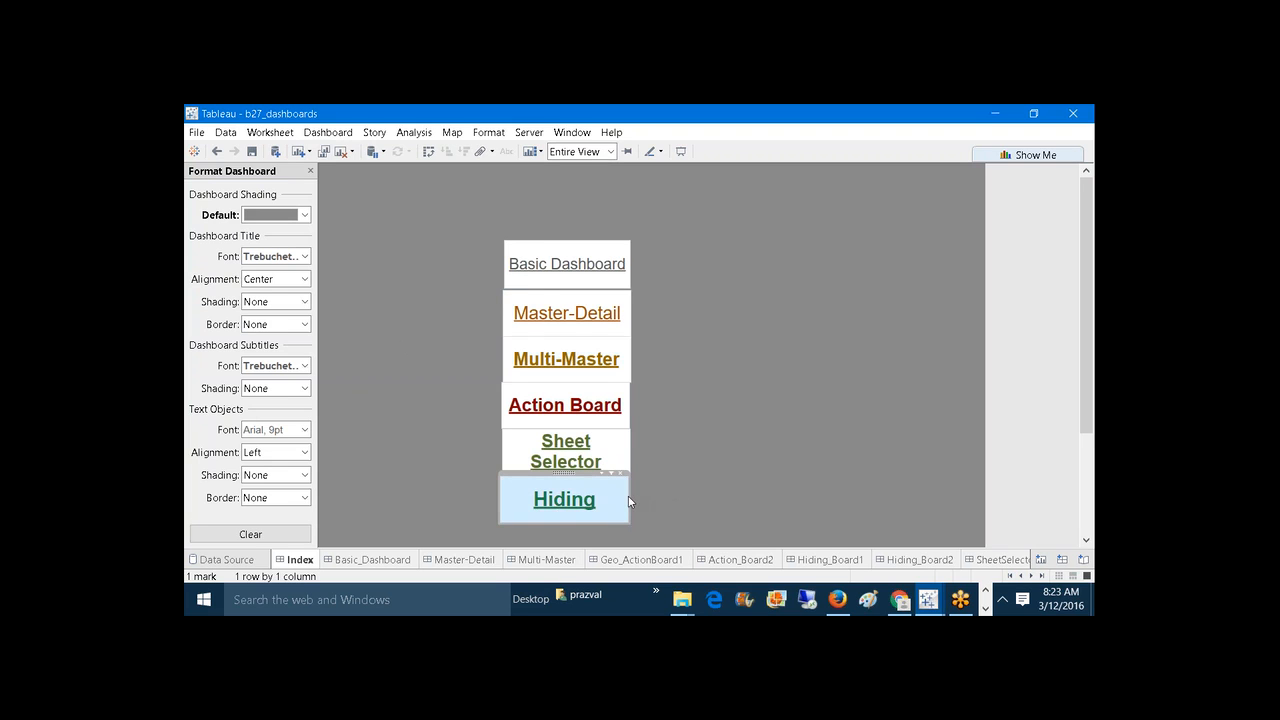
pyautogui.moveTo(629, 502); pyautogui.dragTo(632, 502)
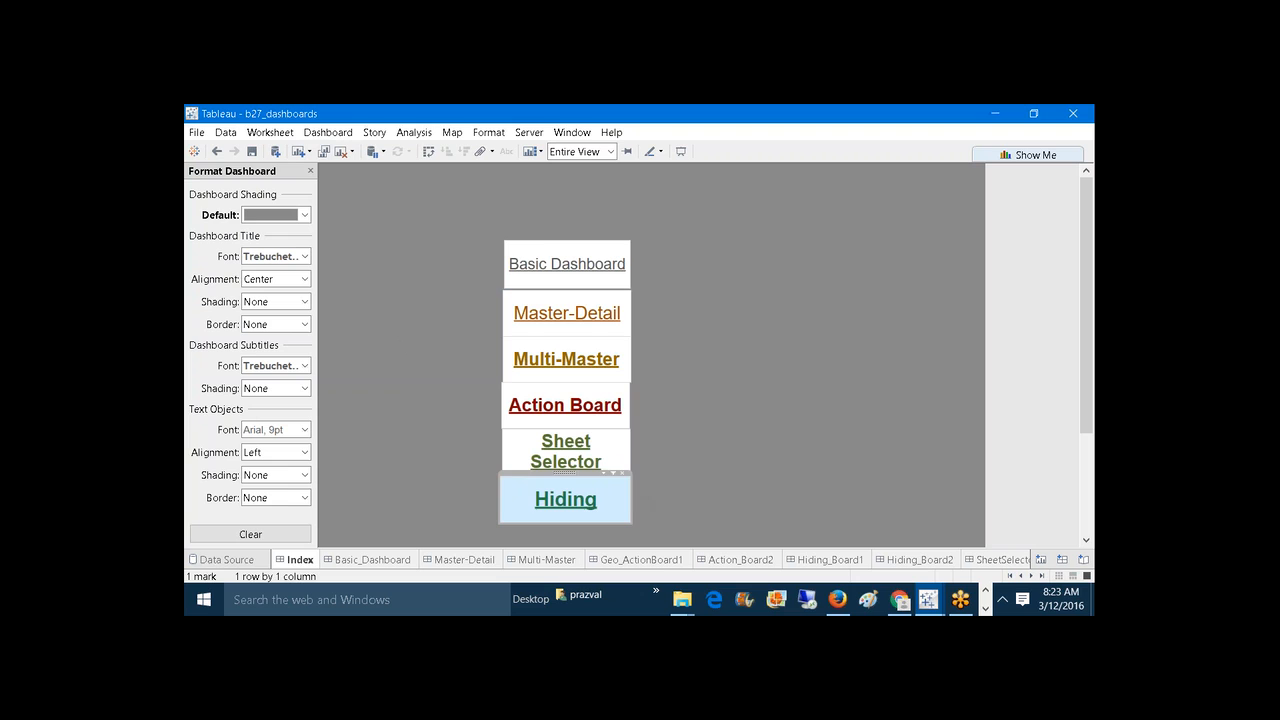
pyautogui.click(678, 471)
pyautogui.click(630, 402)
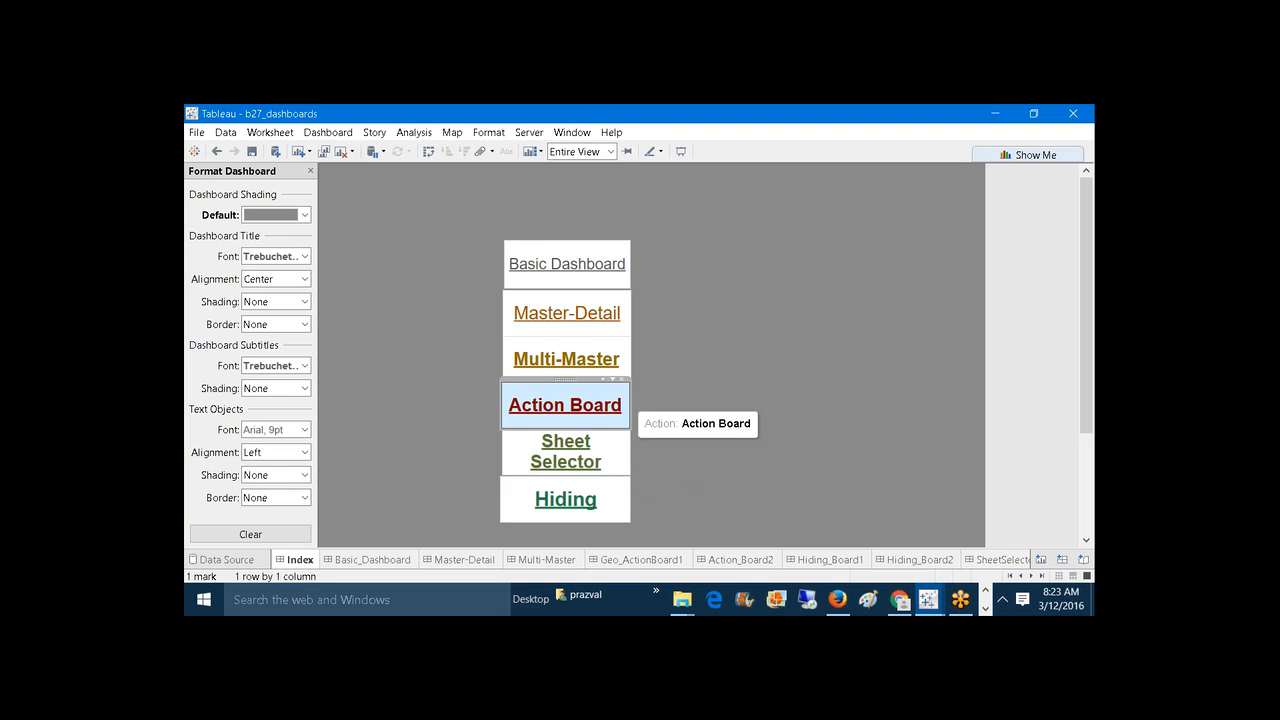
pyautogui.click(633, 406)
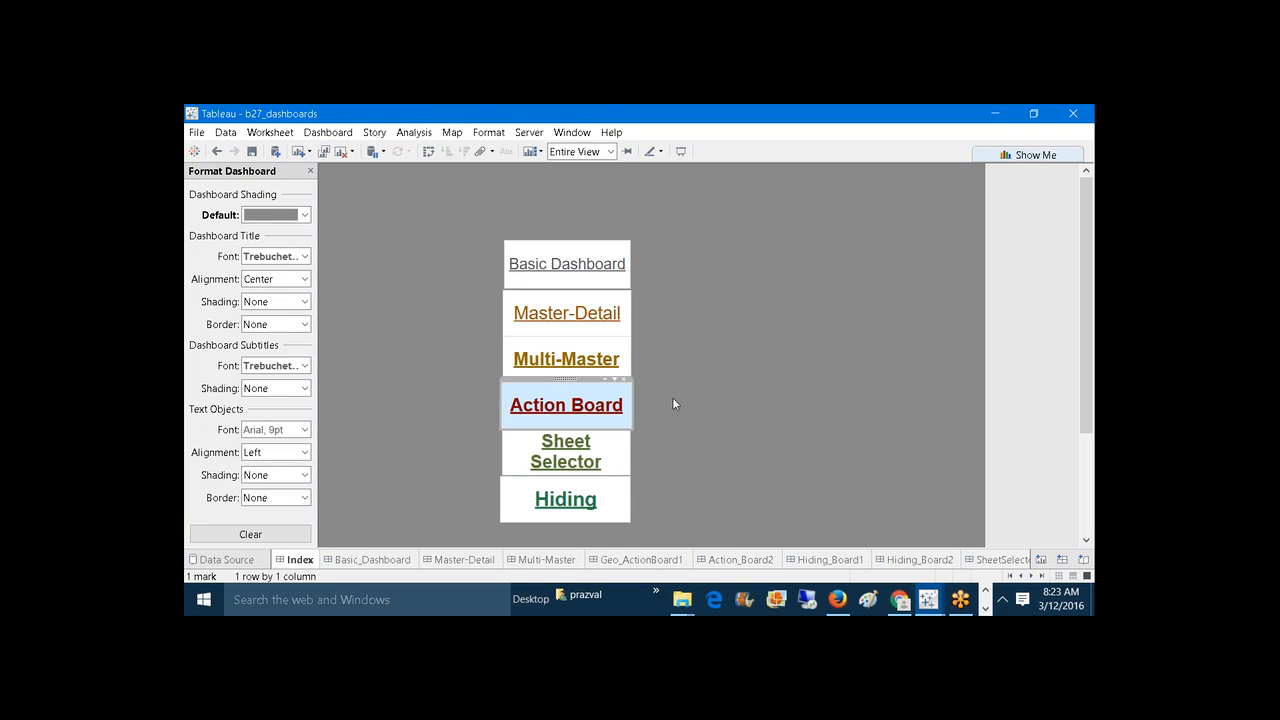
# Step: Close the dashboard formatting options and place a floating vertical container over the six index links, sized to about 192 by 427
pyautogui.click(310, 171)
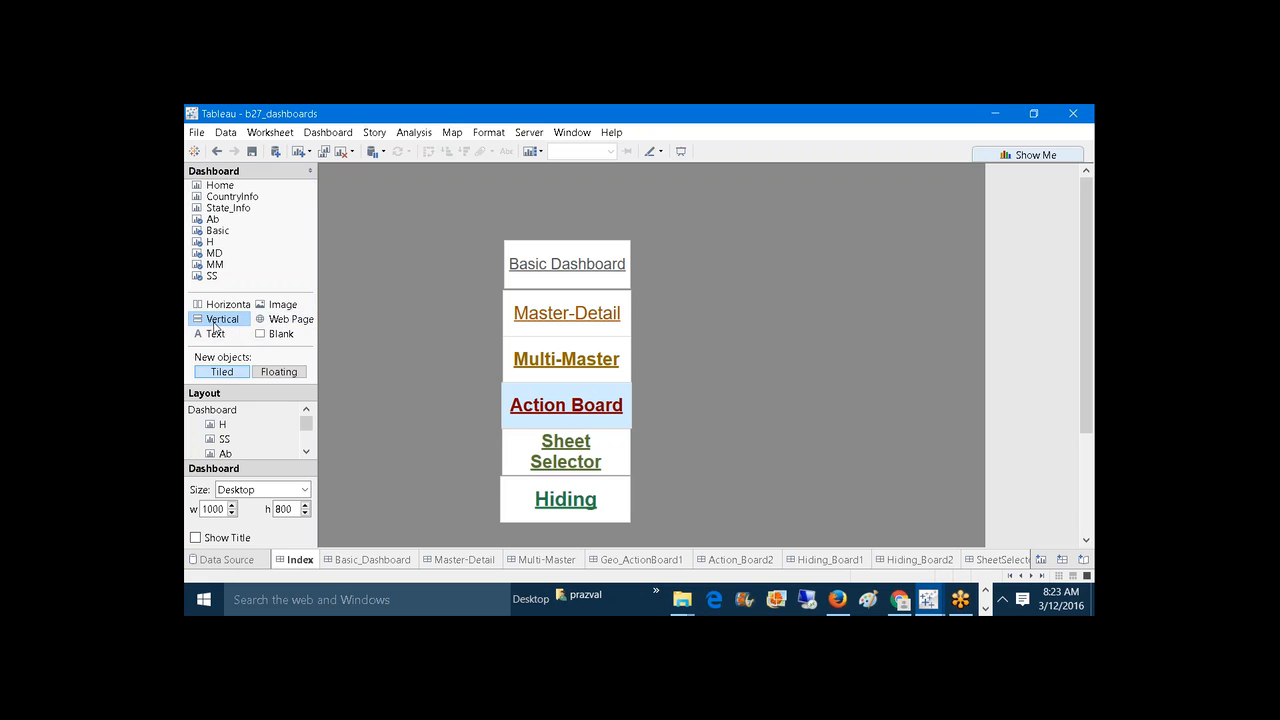
pyautogui.click(270, 372)
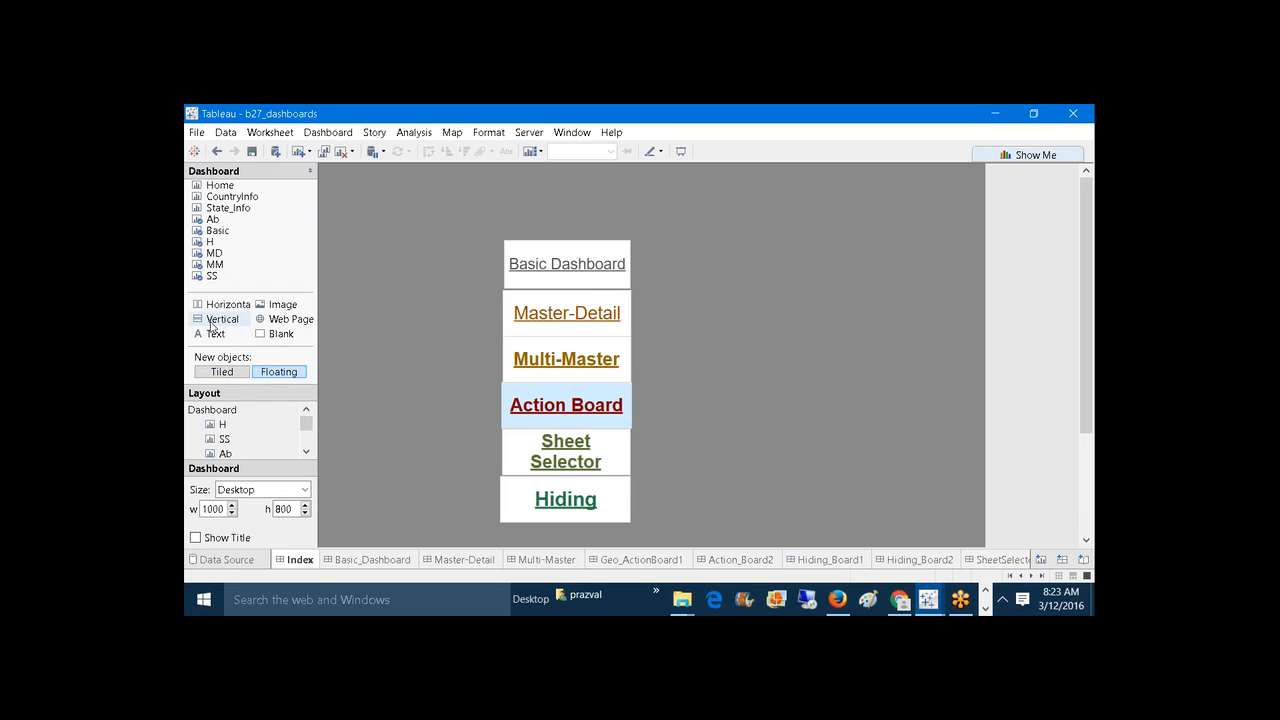
pyautogui.moveTo(213, 322); pyautogui.dragTo(502, 239)
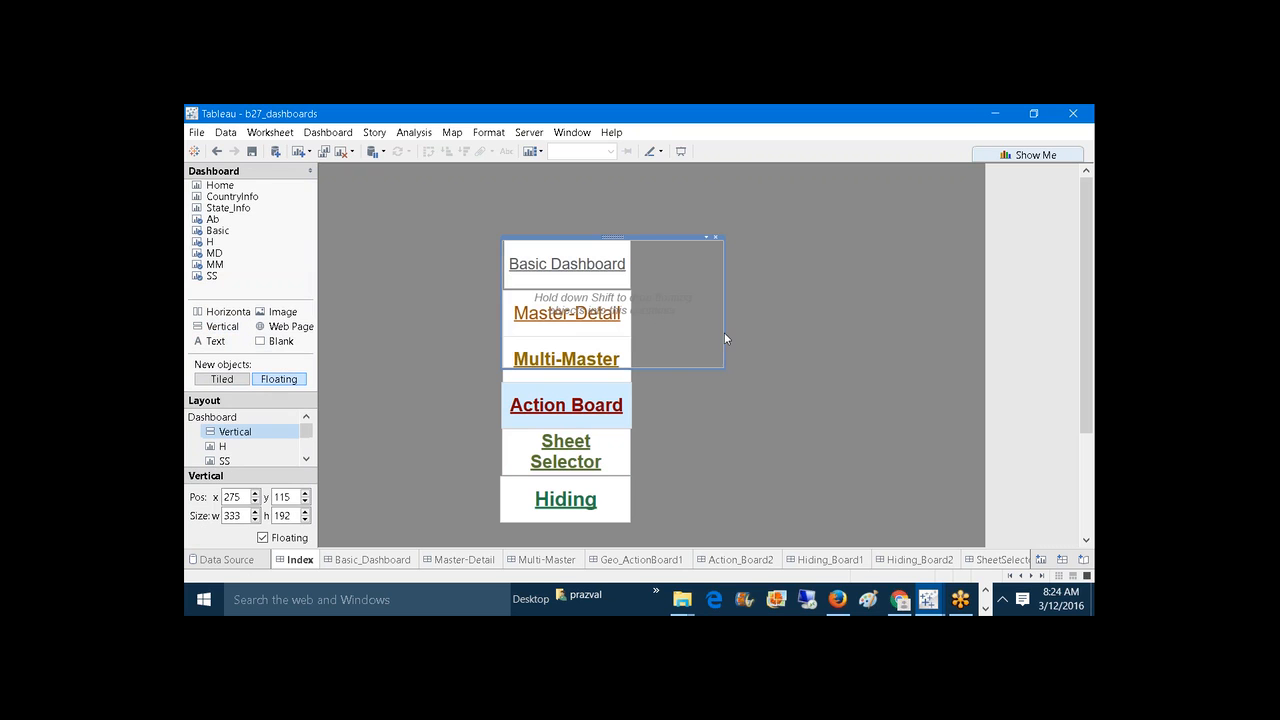
pyautogui.moveTo(711, 372); pyautogui.dragTo(668, 524)
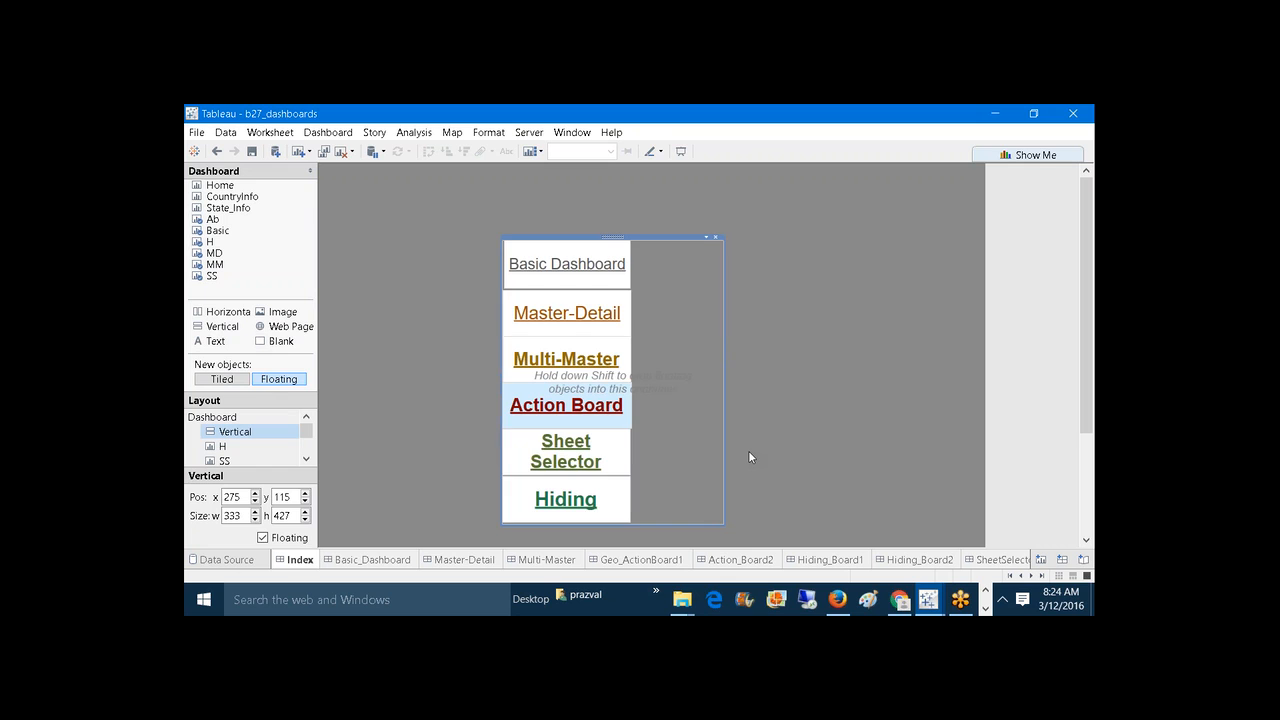
pyautogui.moveTo(723, 450); pyautogui.dragTo(630, 447)
pyautogui.click(732, 406)
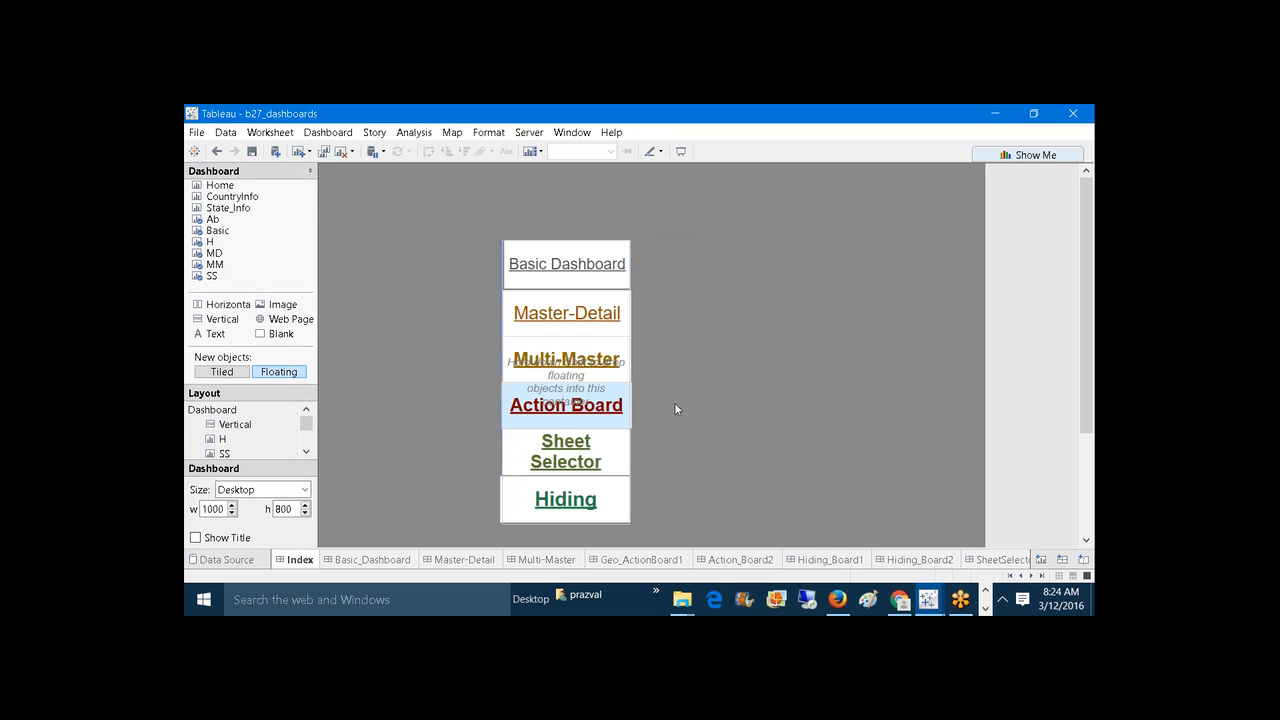
# Step: Widen the floating vertical container slightly on both sides to about 201 so it covers all the index links
pyautogui.click(630, 378)
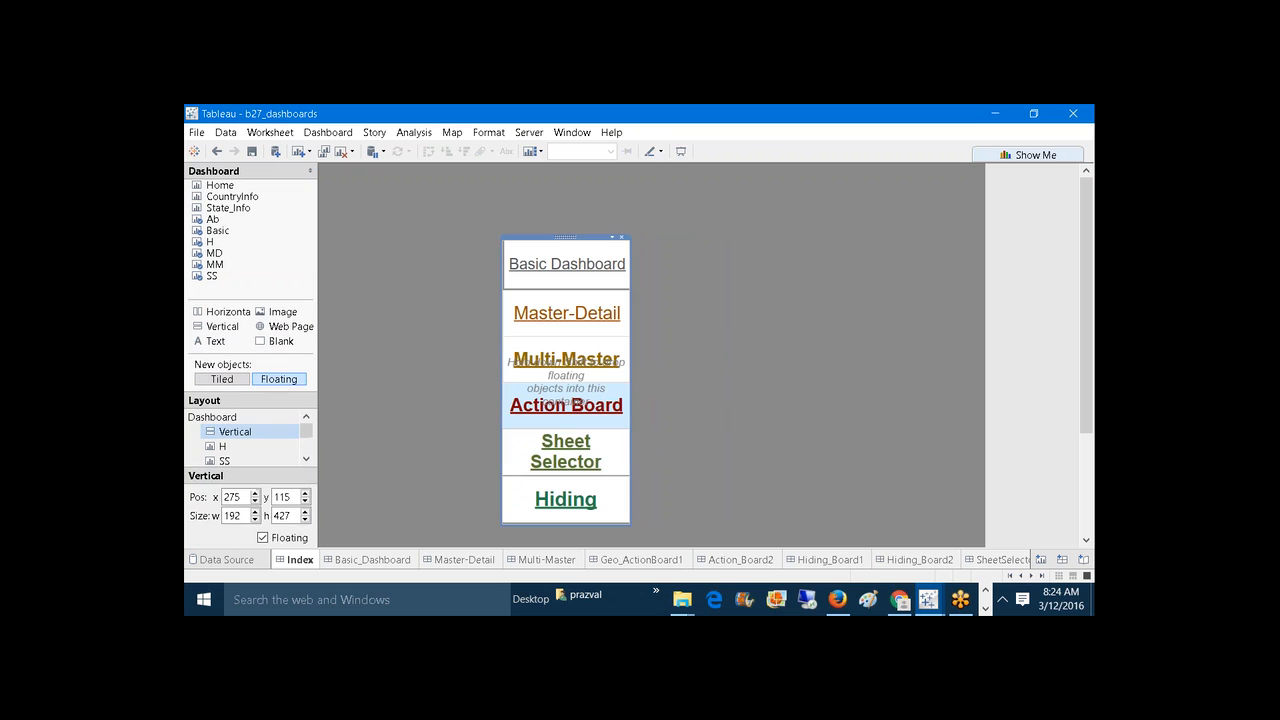
pyautogui.click(740, 387)
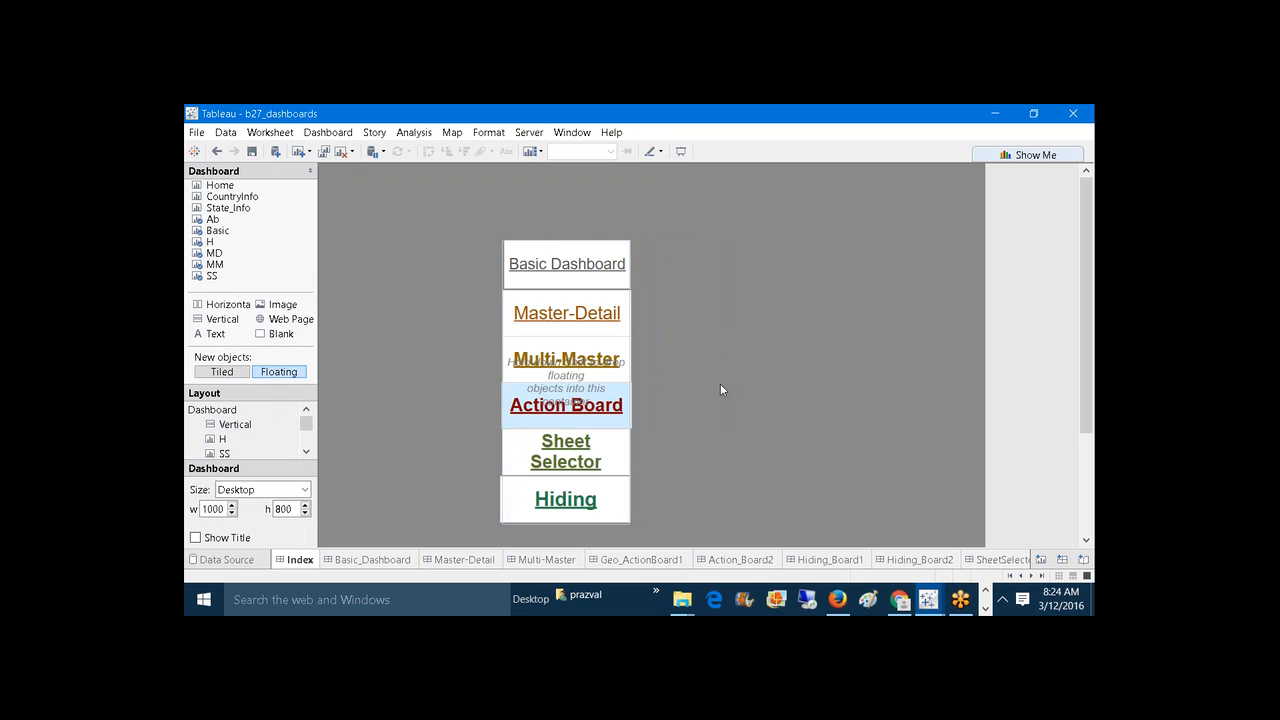
pyautogui.click(627, 381)
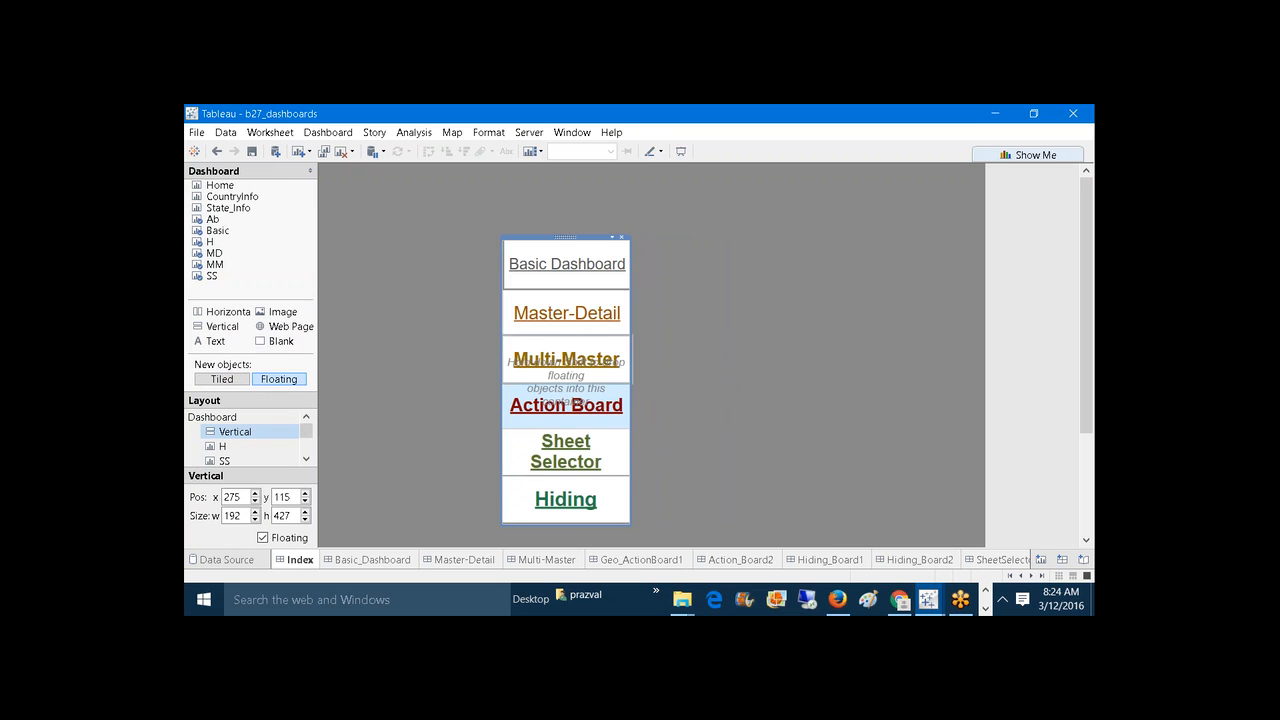
pyautogui.moveTo(630, 384); pyautogui.dragTo(633, 385)
pyautogui.click(718, 386)
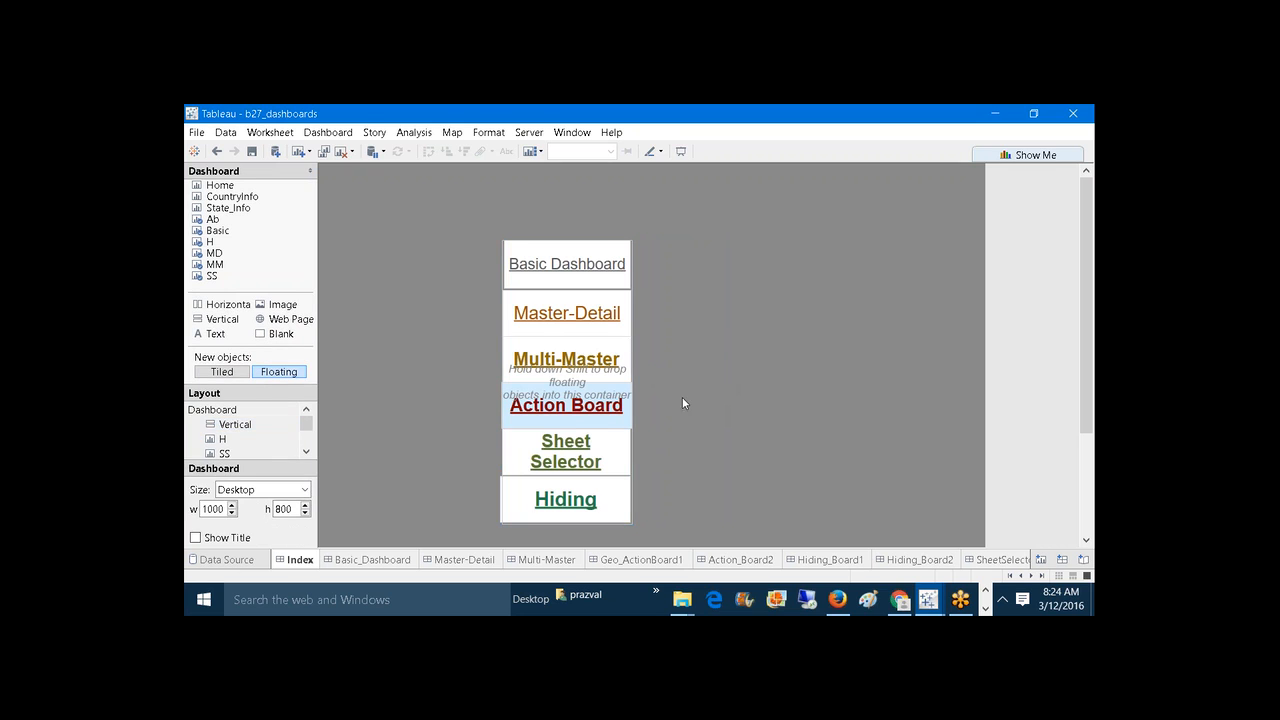
pyautogui.click(529, 427)
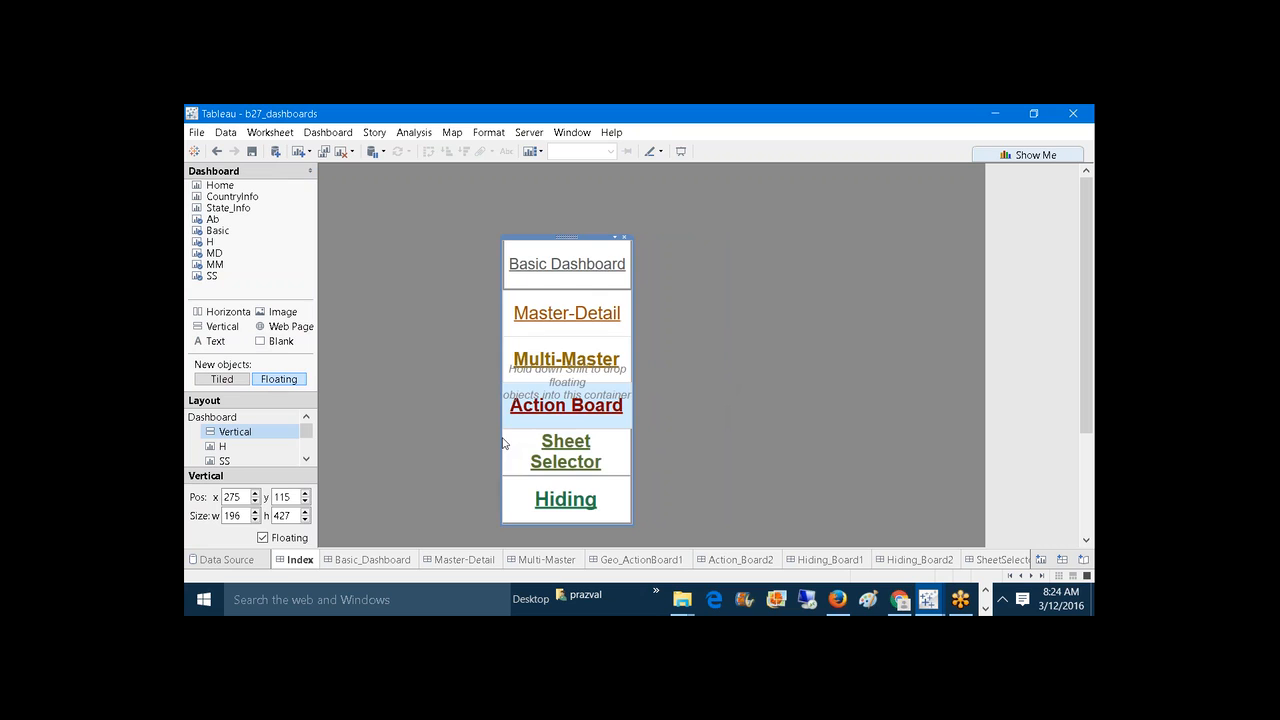
pyautogui.click(704, 427)
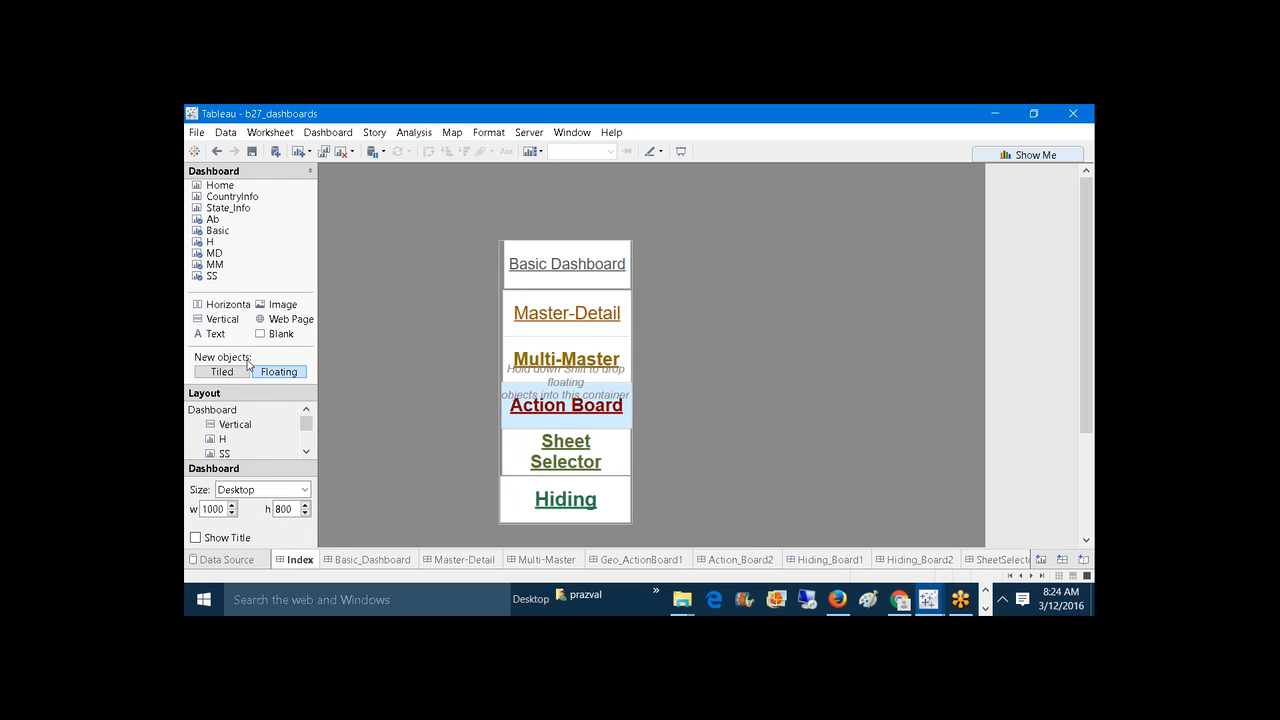
# Step: Try a floating blank object of about 153 by 142 over the Multi-Master and Action Board links and remove it
pyautogui.moveTo(270, 340); pyautogui.dragTo(510, 341)
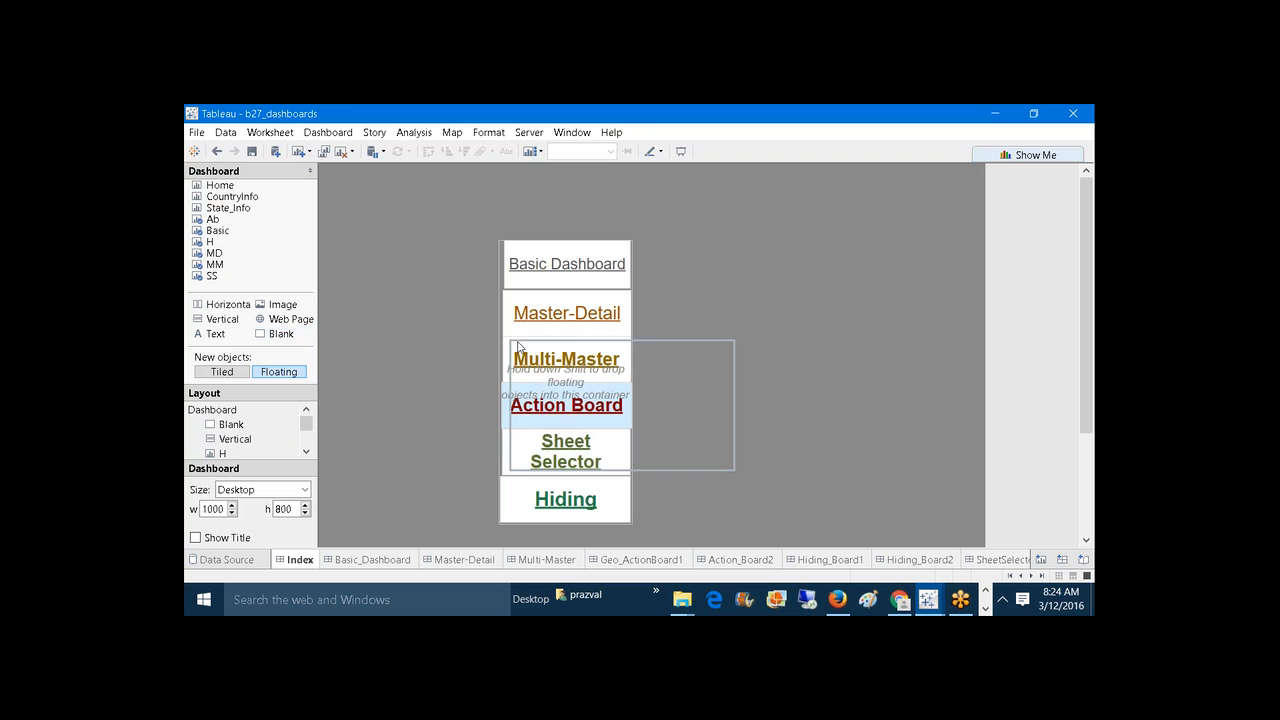
pyautogui.click(656, 354)
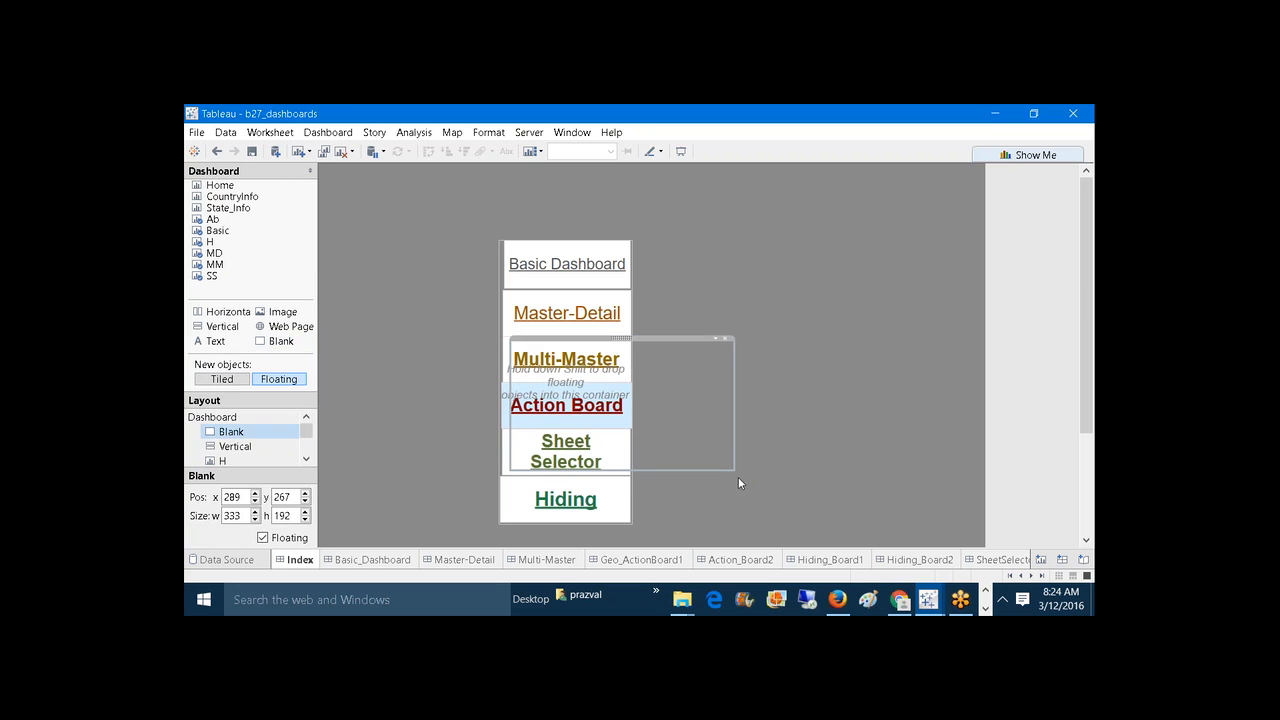
pyautogui.moveTo(736, 472); pyautogui.dragTo(614, 437)
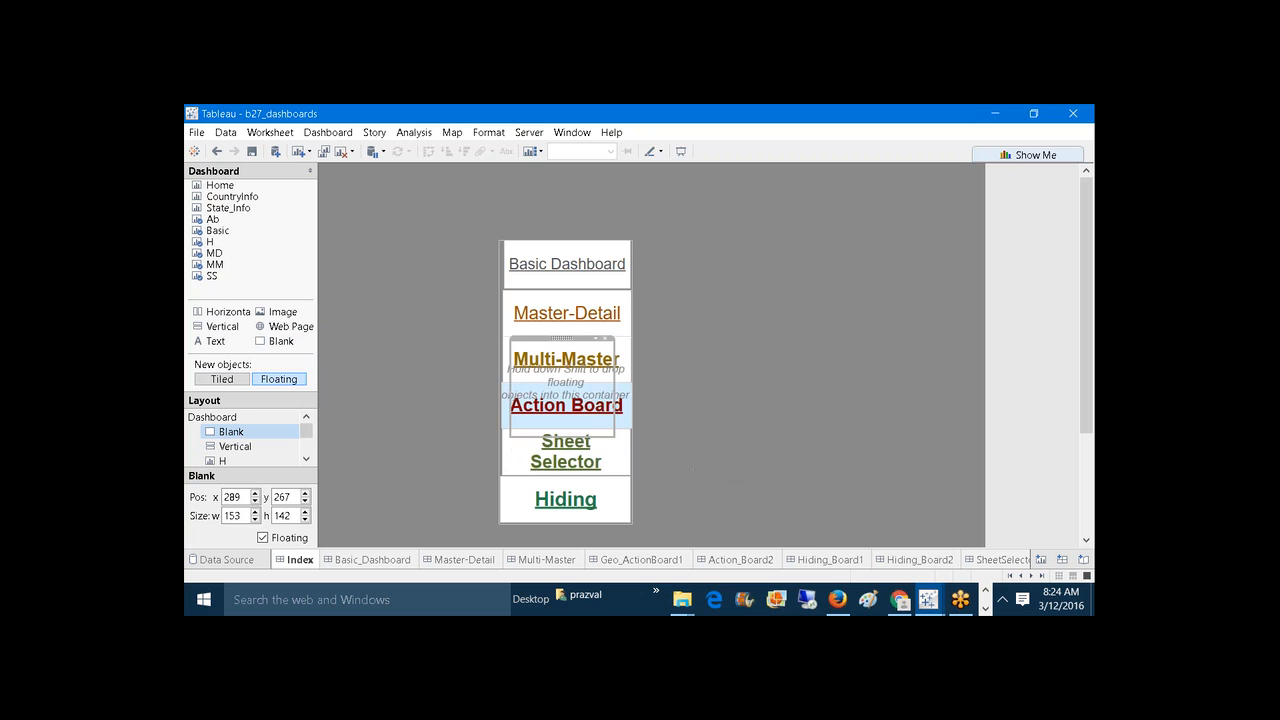
pyautogui.click(606, 340)
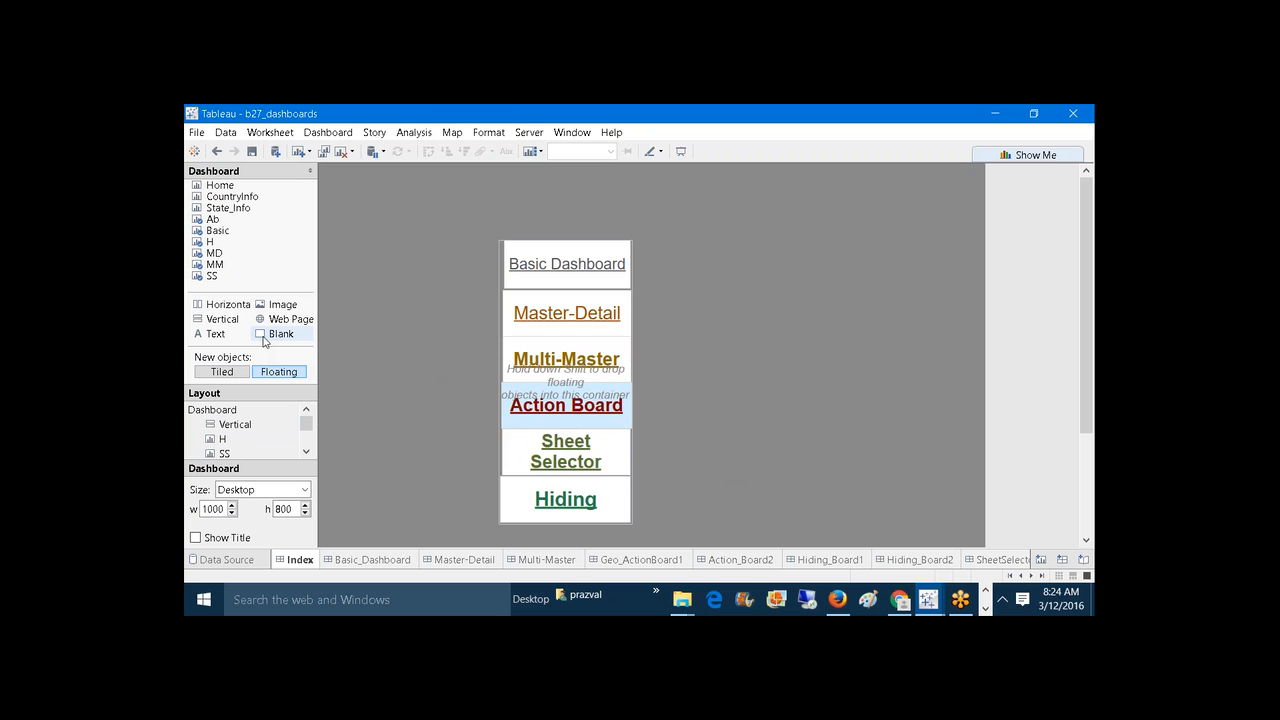
# Step: Try another floating blank object over the lower index links, and remove both it and the vertical container
pyautogui.moveTo(265, 342); pyautogui.dragTo(537, 369)
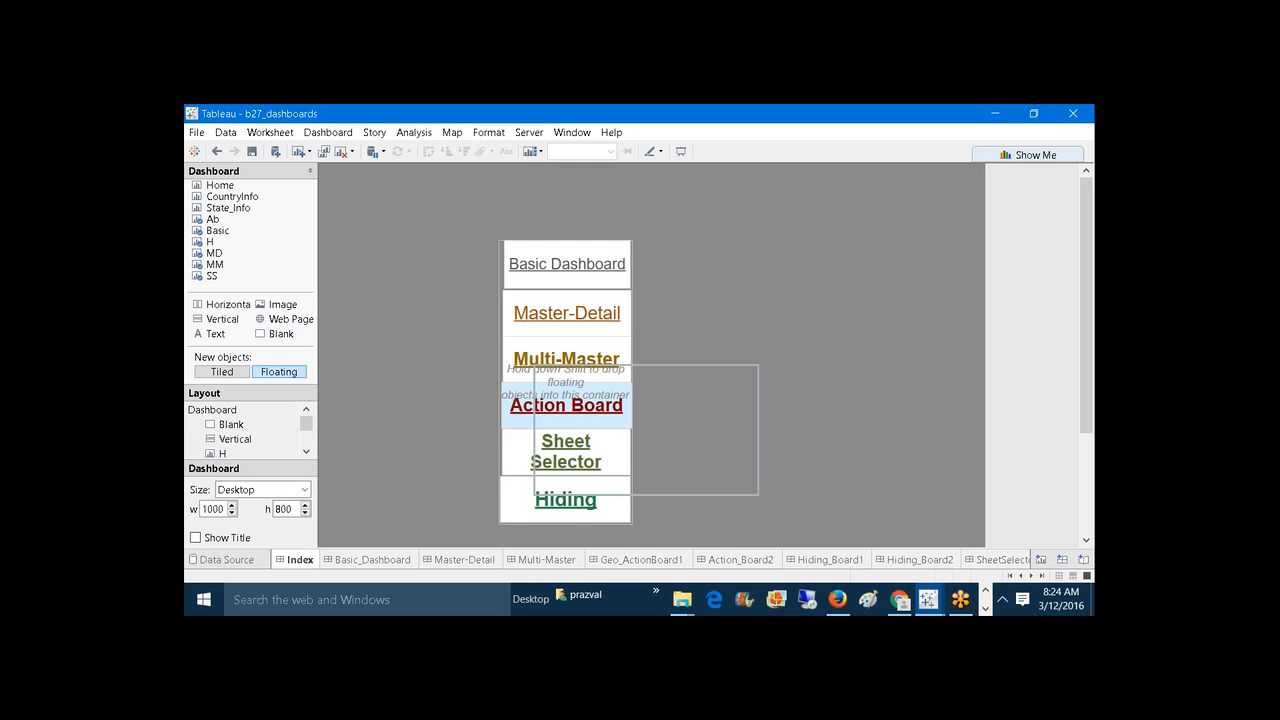
pyautogui.click(690, 398)
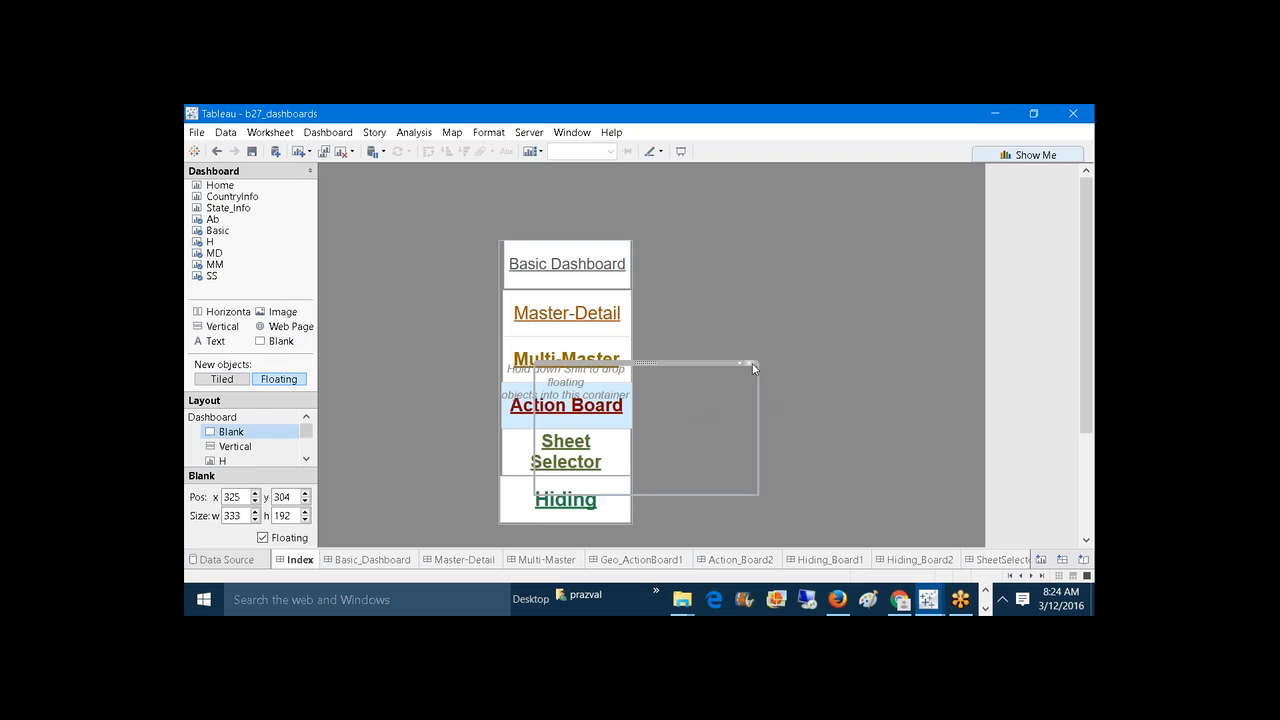
pyautogui.click(752, 364)
pyautogui.click(566, 370)
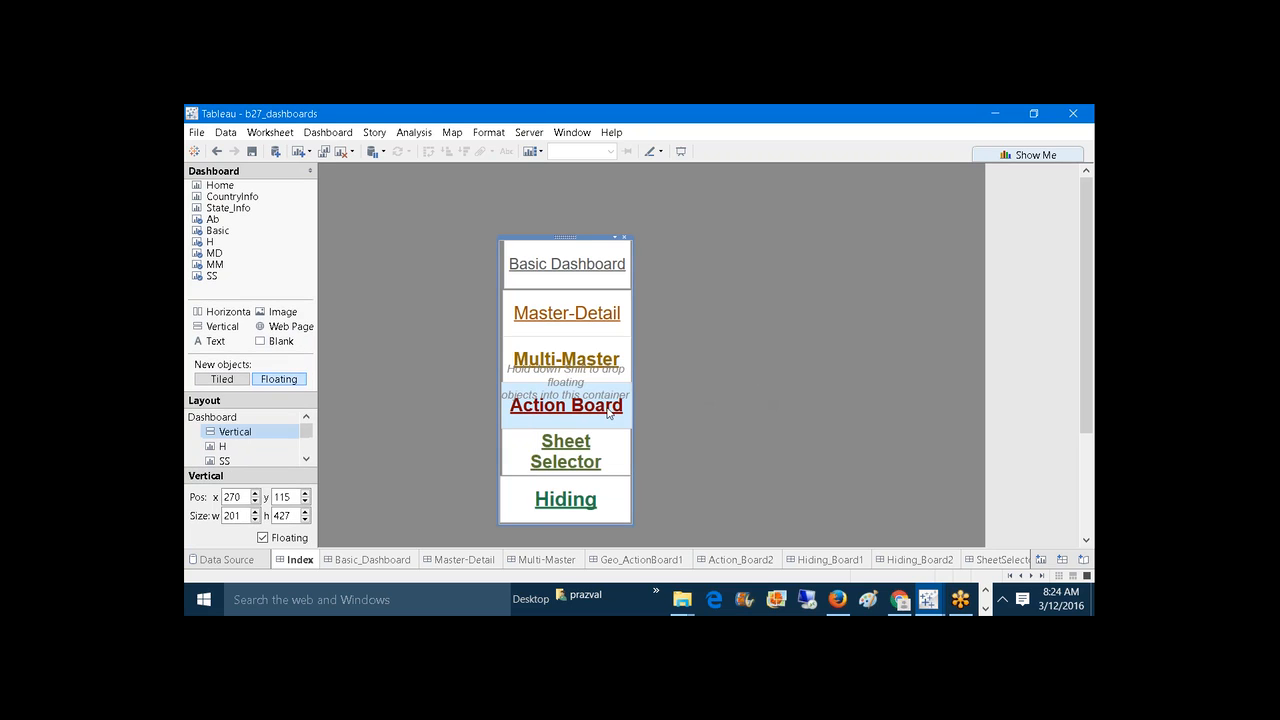
pyautogui.click(625, 238)
# Step: Follow the Multi-Master link to its dashboard and return to the Index dashboard
pyautogui.click(610, 358)
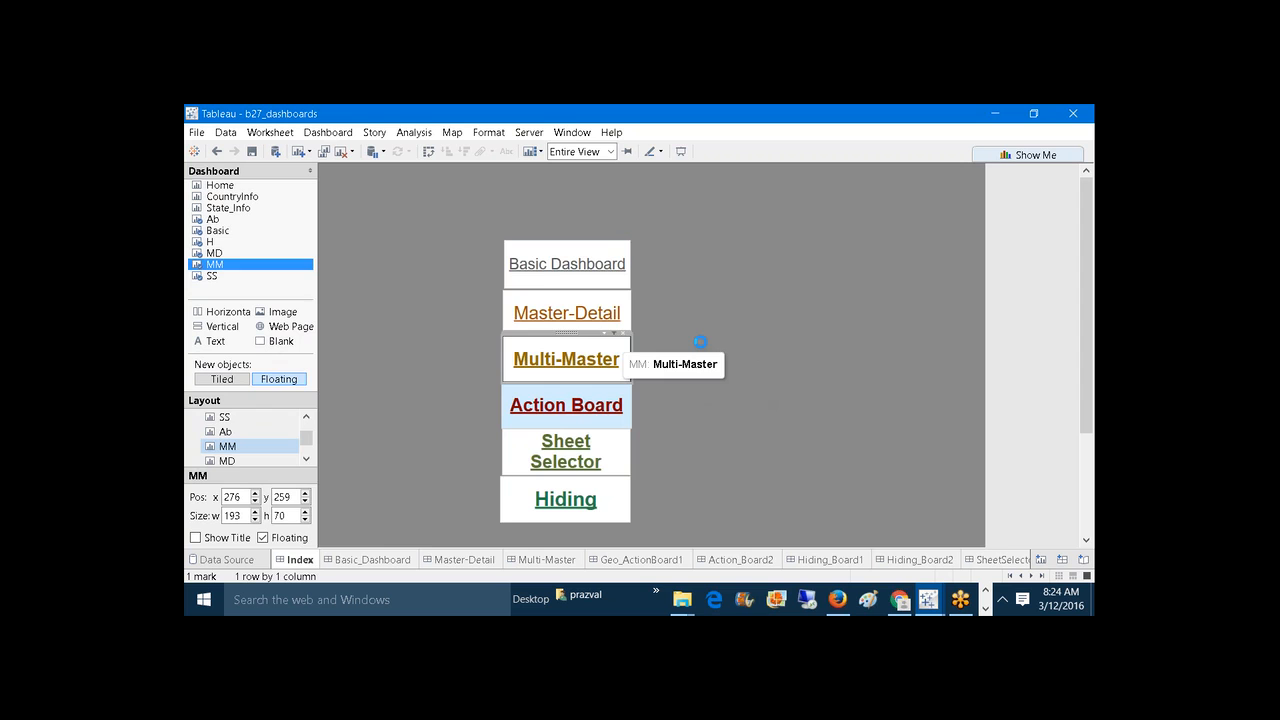
pyautogui.click(722, 340)
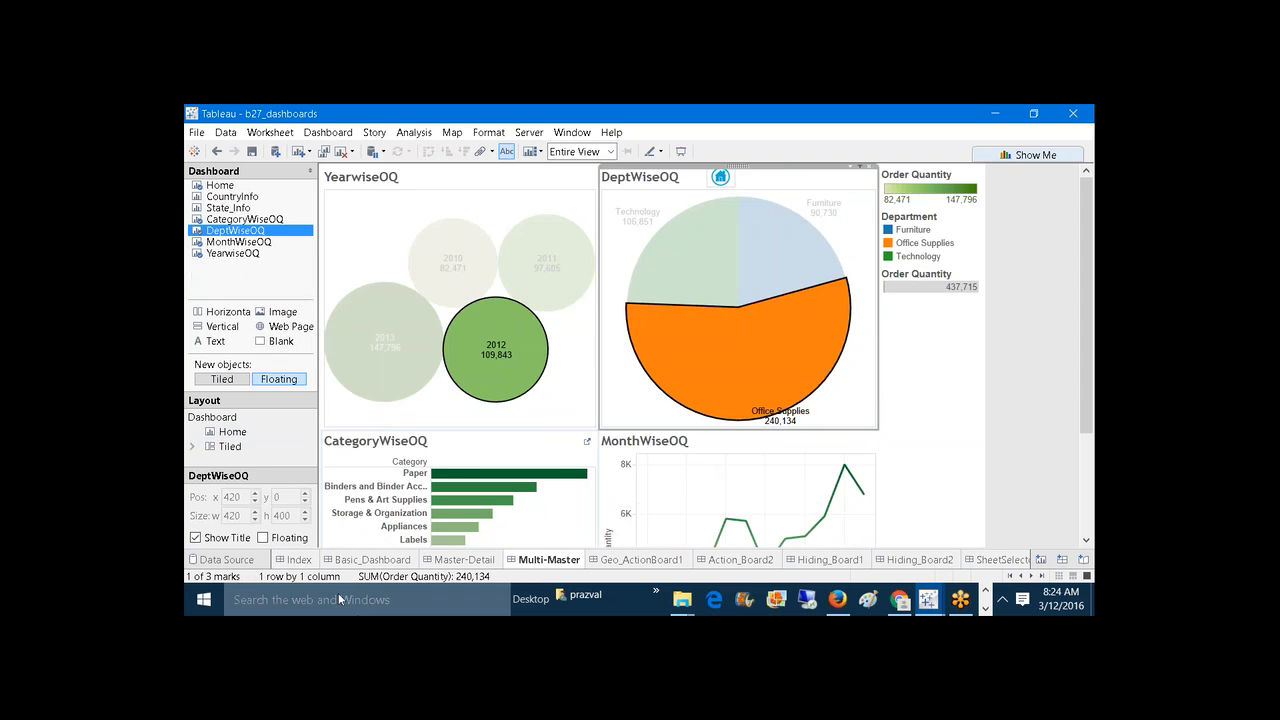
pyautogui.click(299, 559)
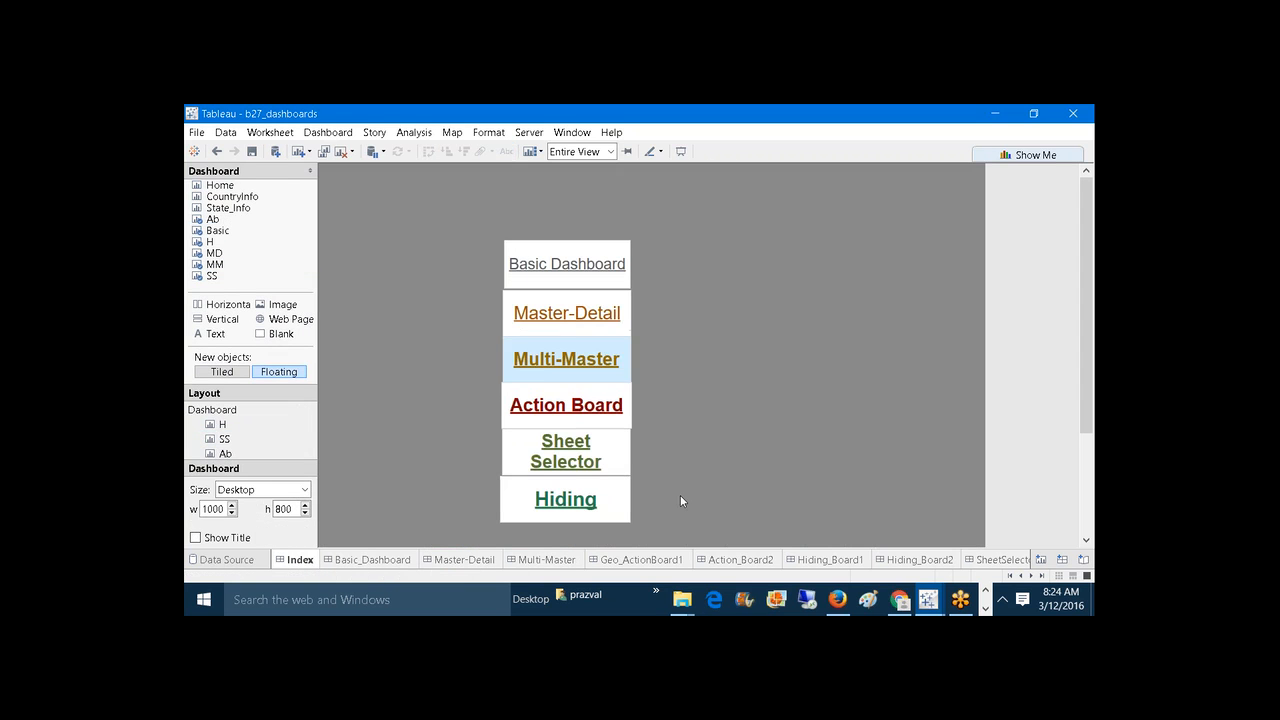
# Step: Show the title on the Index dashboard and accept the <Sheet Name> title text in its editor
pyautogui.click(318, 137)
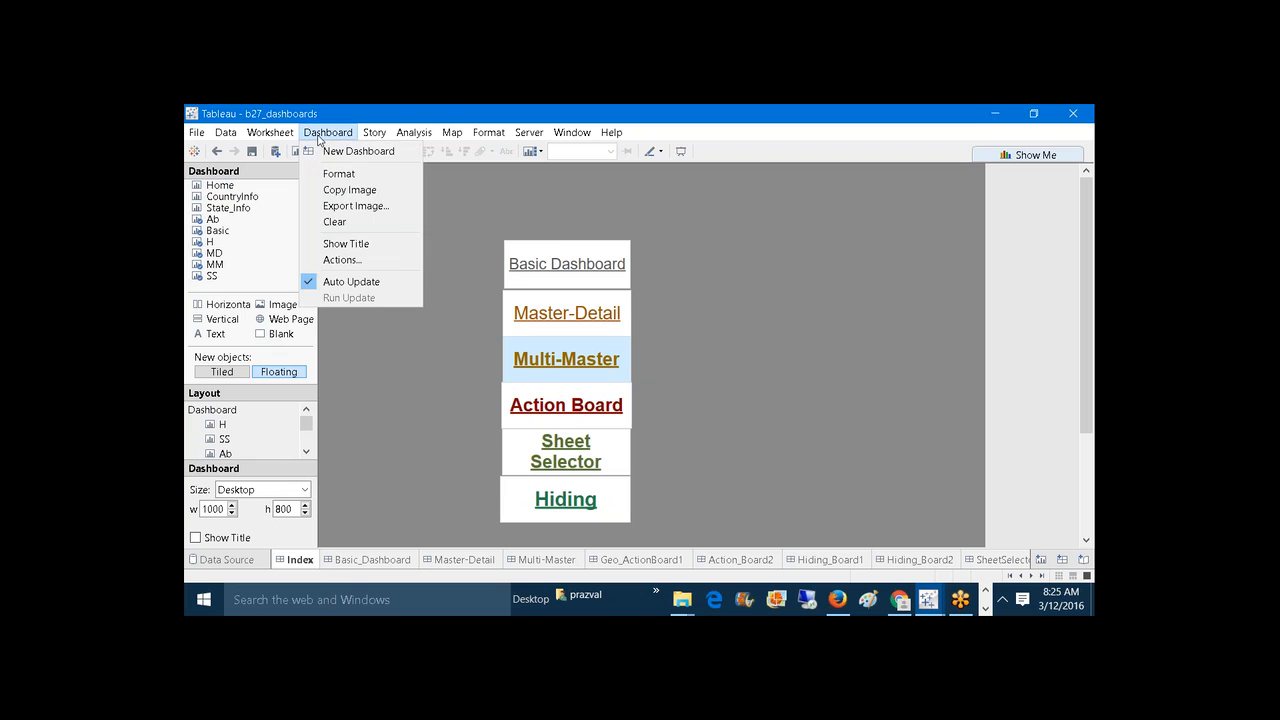
pyautogui.click(368, 243)
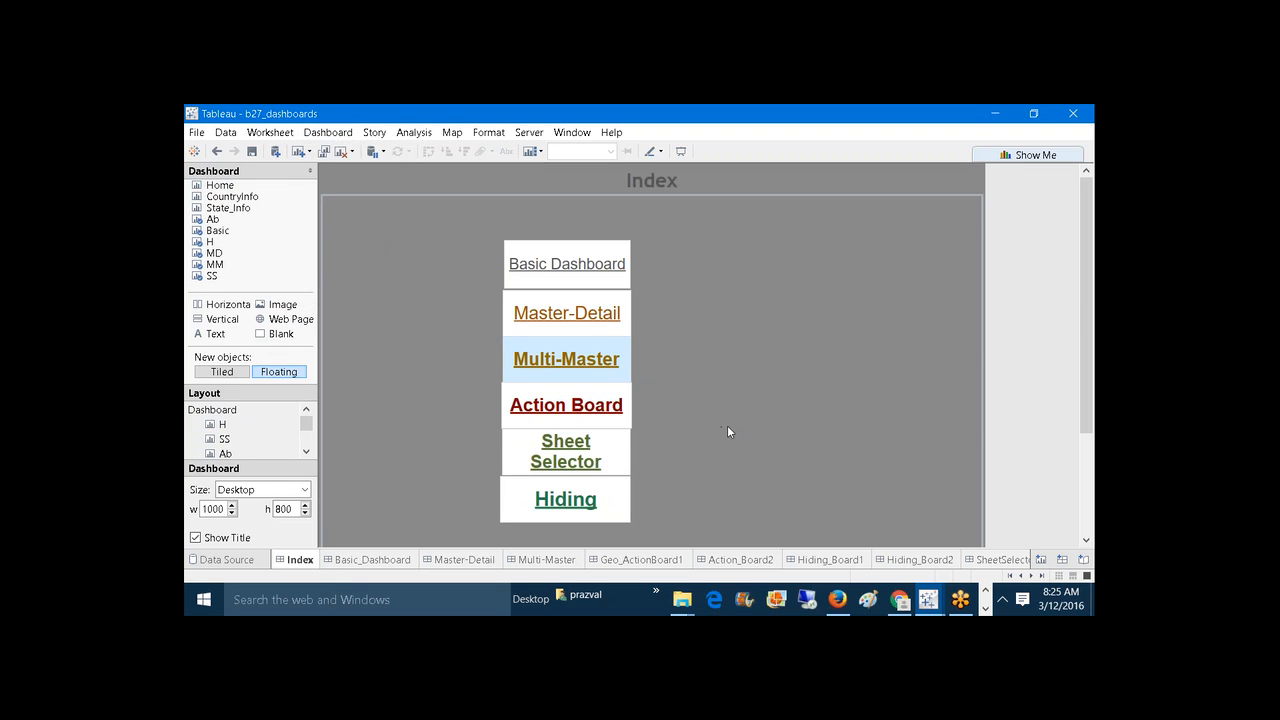
pyautogui.doubleClick(684, 179)
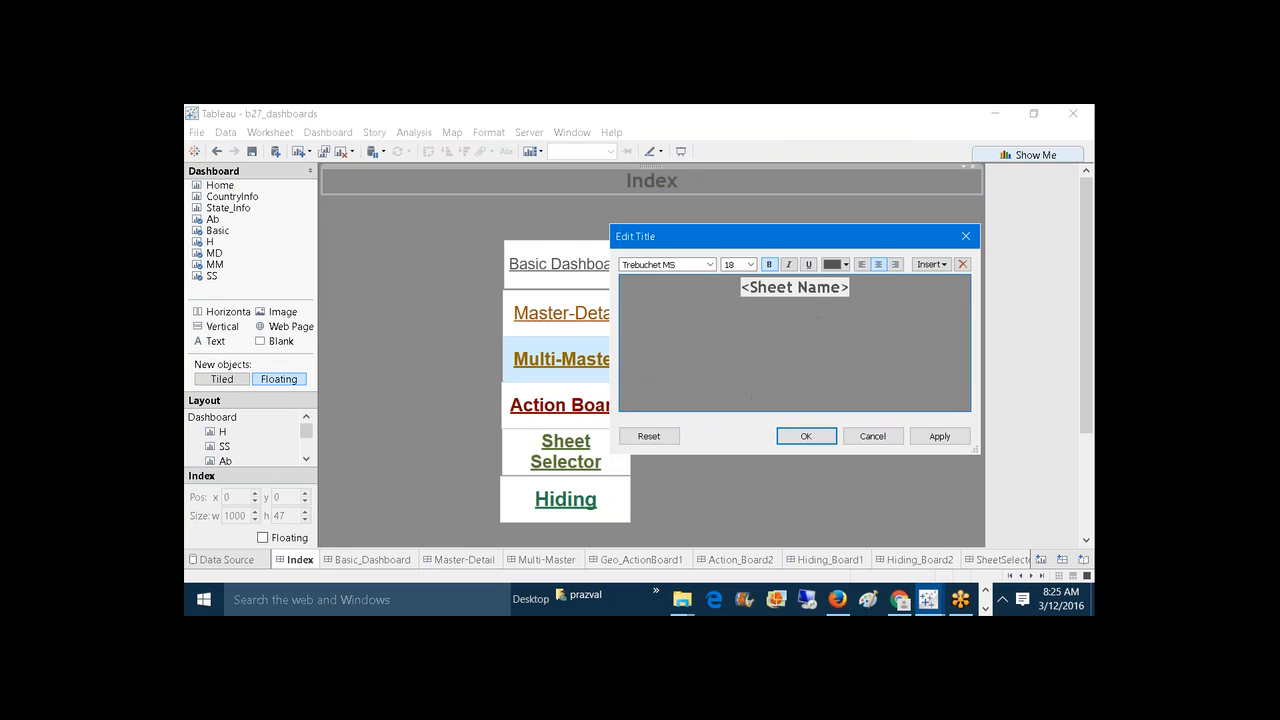
pyautogui.click(931, 437)
pyautogui.click(806, 436)
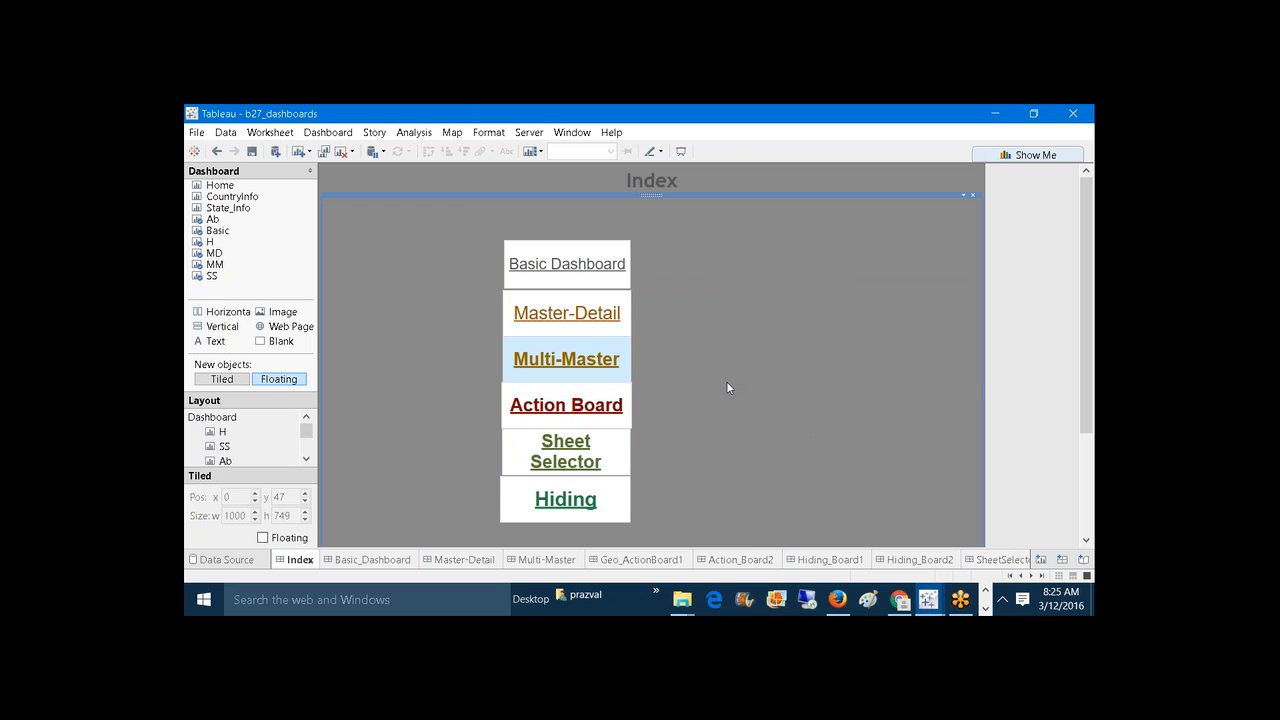
# Step: Set the Index dashboard's title shading to a light yellow-orange in the dashboard formatting options
pyautogui.click(390, 177)
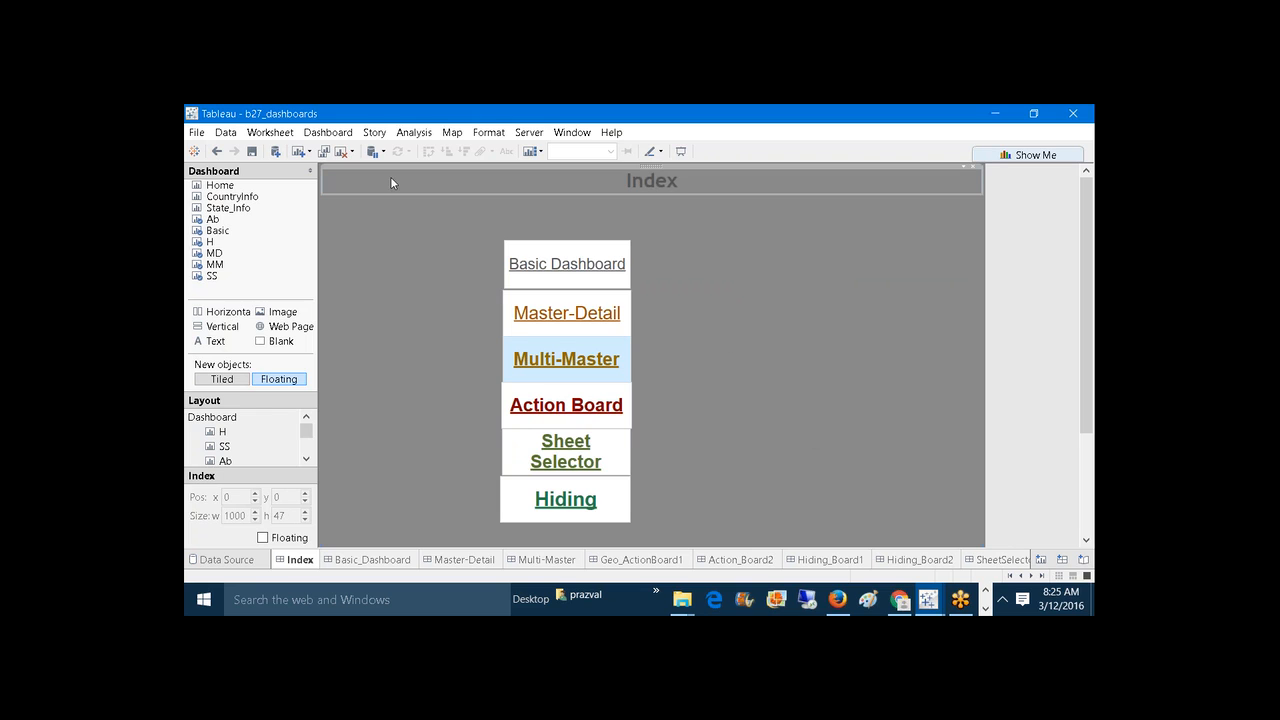
pyautogui.click(329, 136)
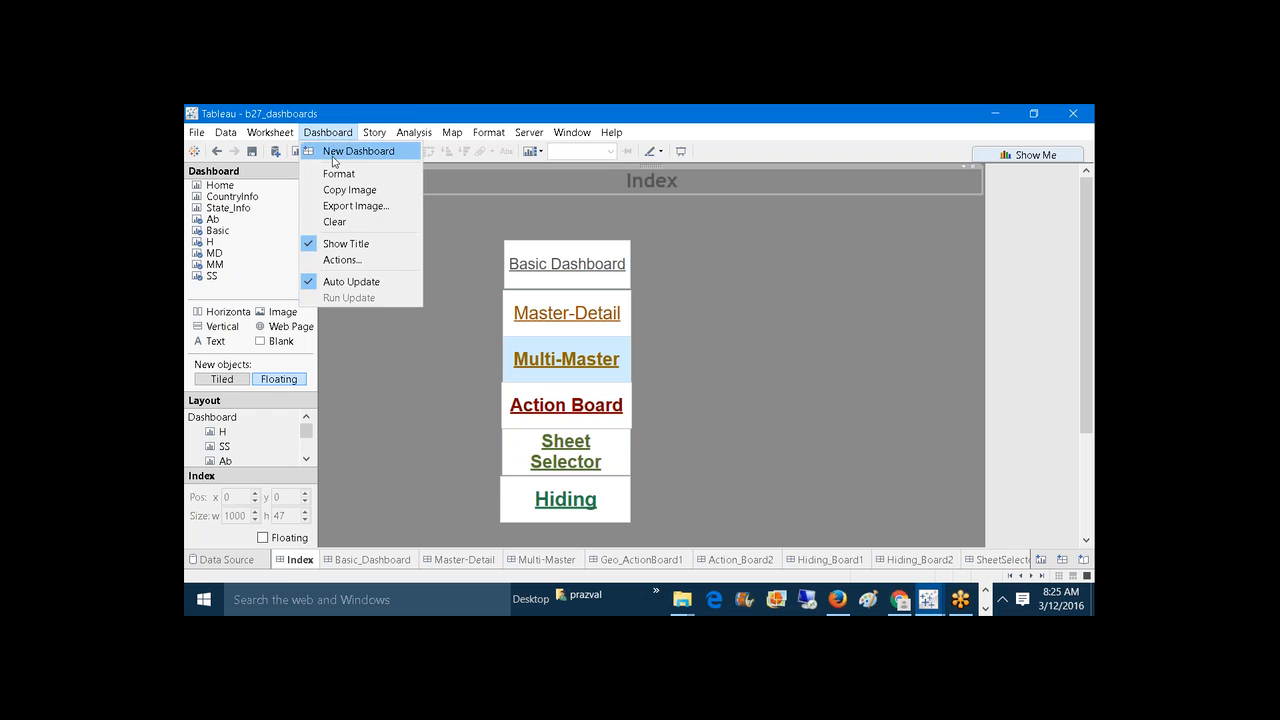
pyautogui.click(339, 175)
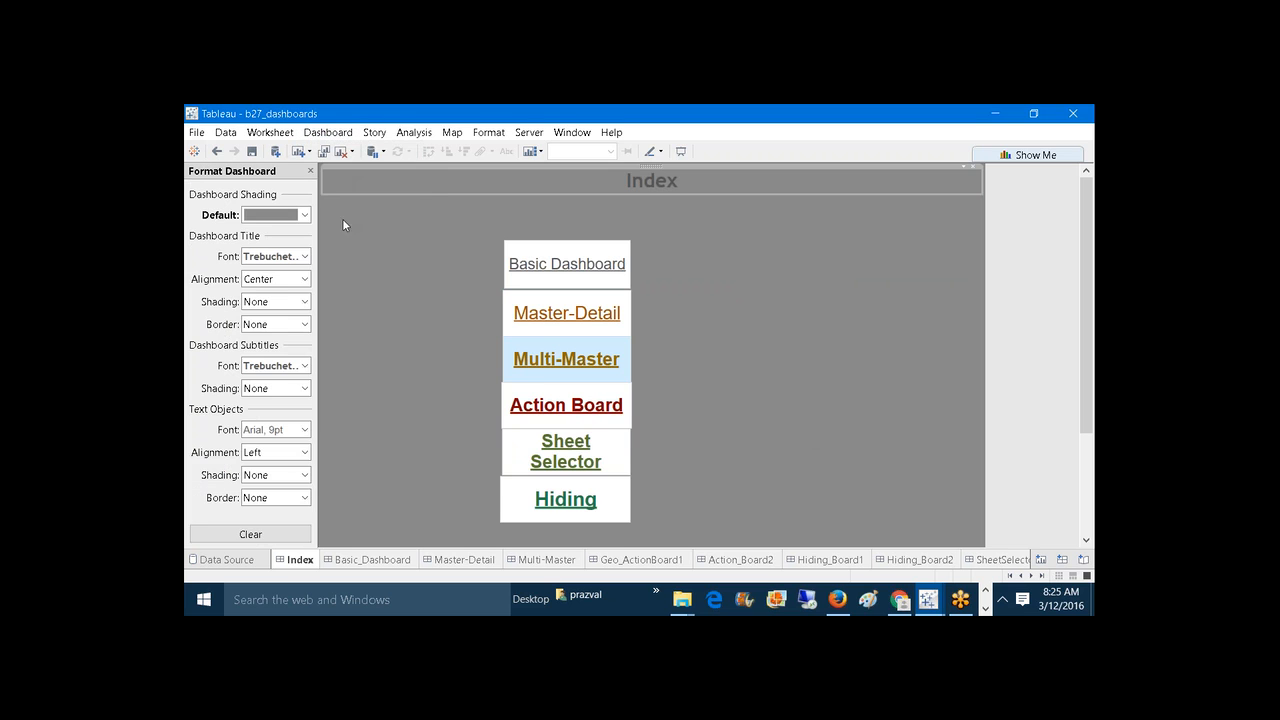
pyautogui.click(305, 301)
pyautogui.click(313, 340)
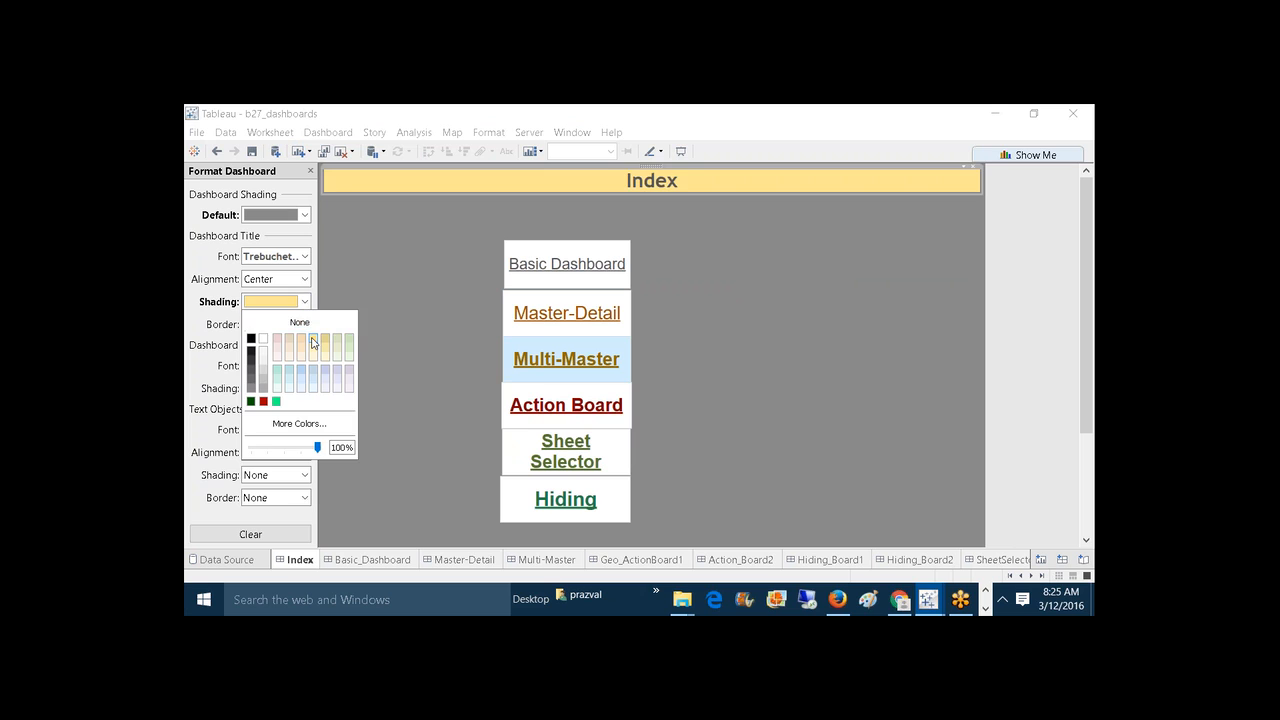
pyautogui.click(666, 424)
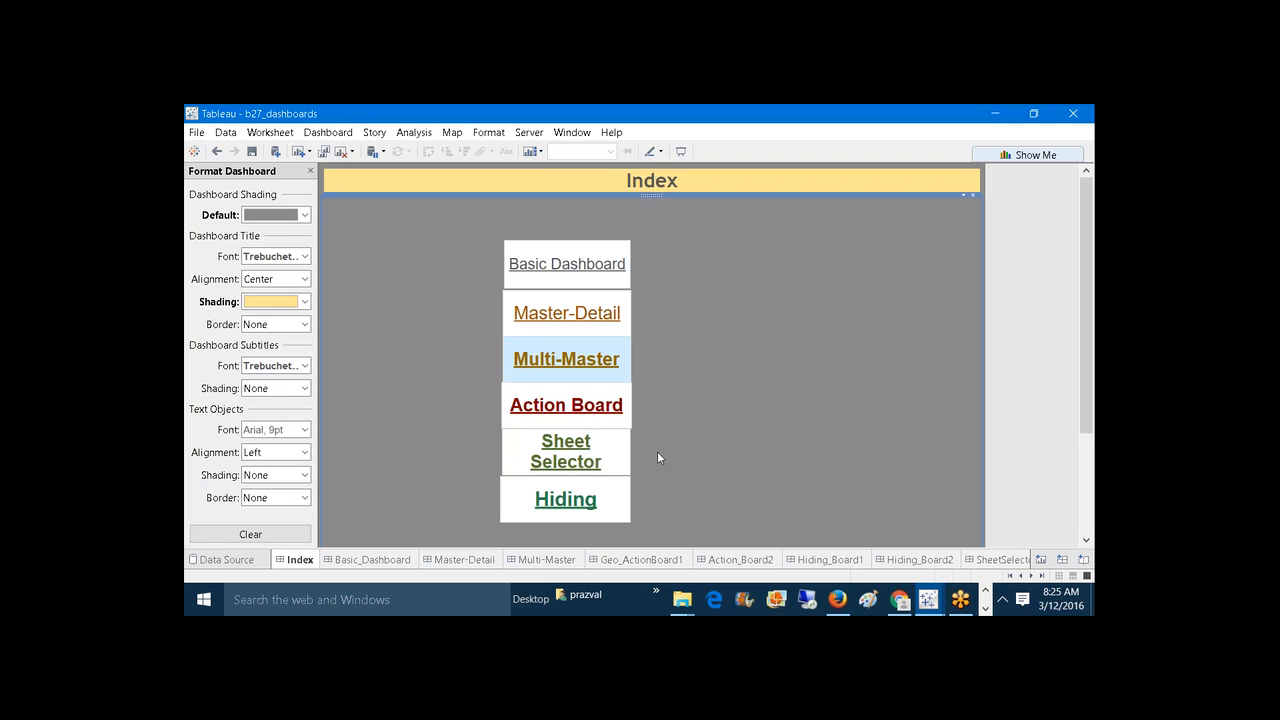
# Step: Extend the Sheet Selector link's right edge slightly and pull in the Action Board link's left edge to align the index links
pyautogui.click(621, 451)
pyautogui.click(621, 451)
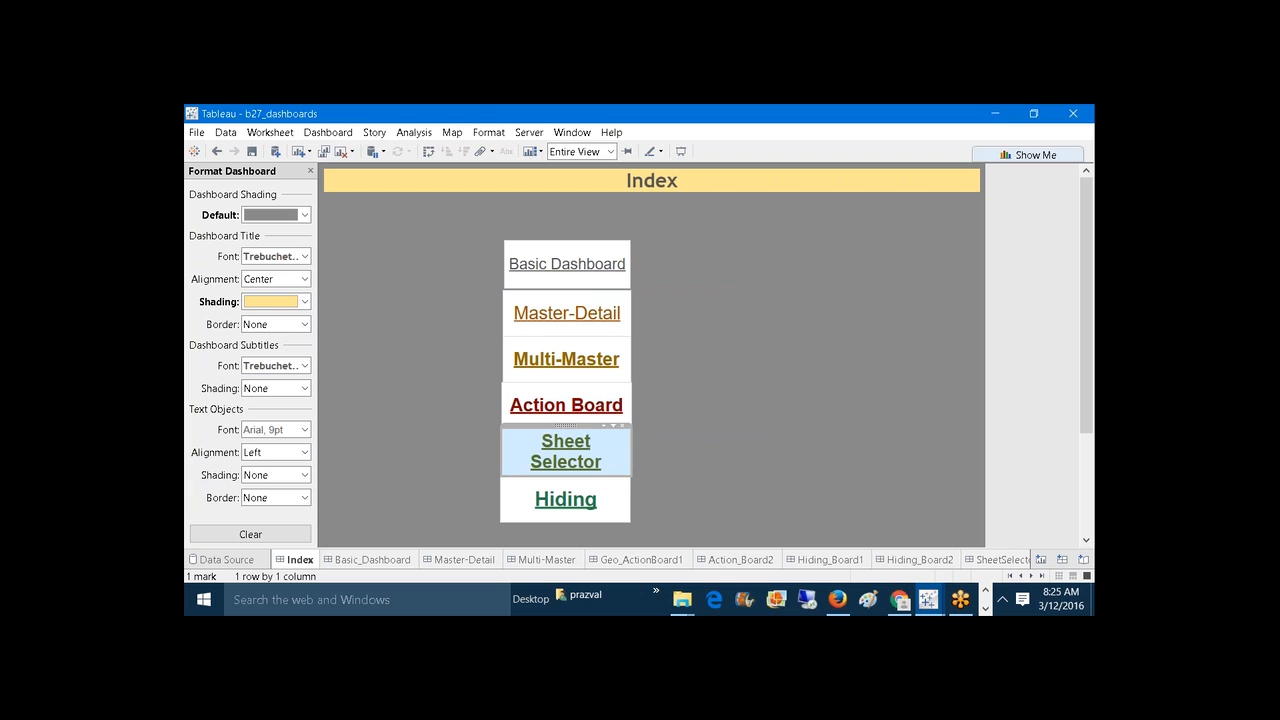
pyautogui.click(665, 445)
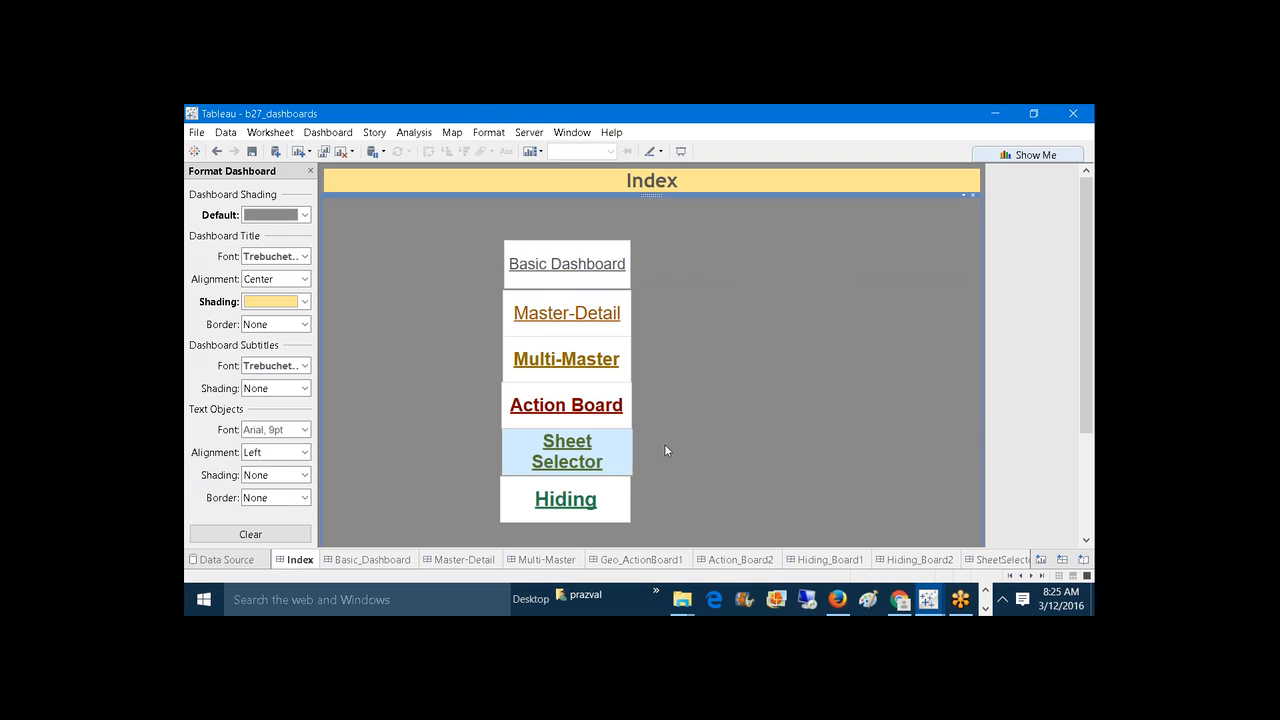
pyautogui.click(502, 400)
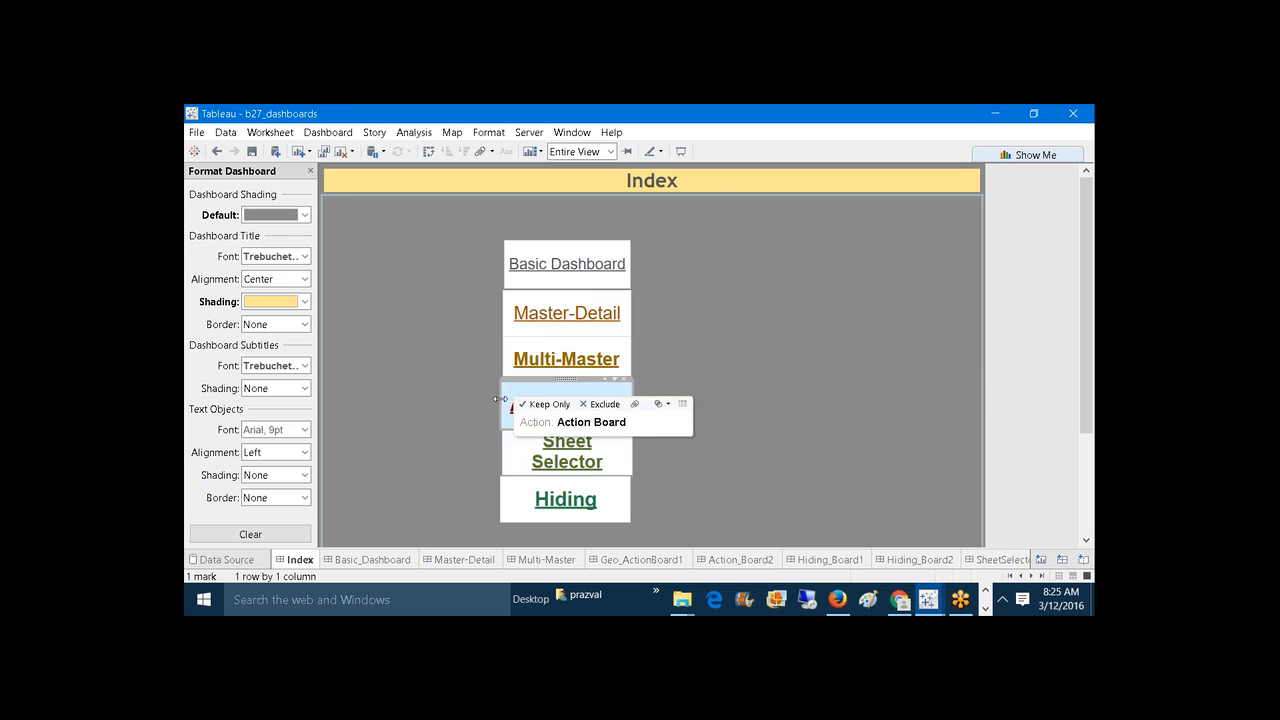
pyautogui.moveTo(499, 399); pyautogui.dragTo(505, 402)
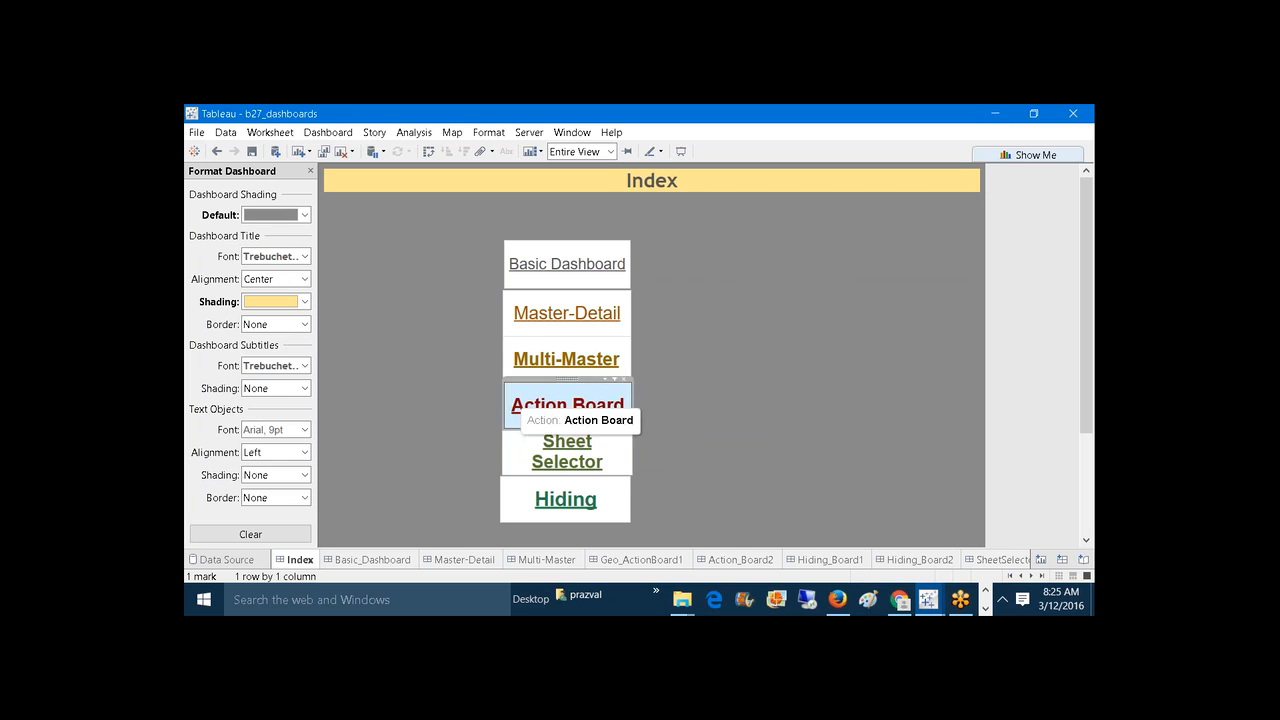
# Step: Extend the Action Board link's left edge slightly to align it with the neighbouring links
pyautogui.click(751, 426)
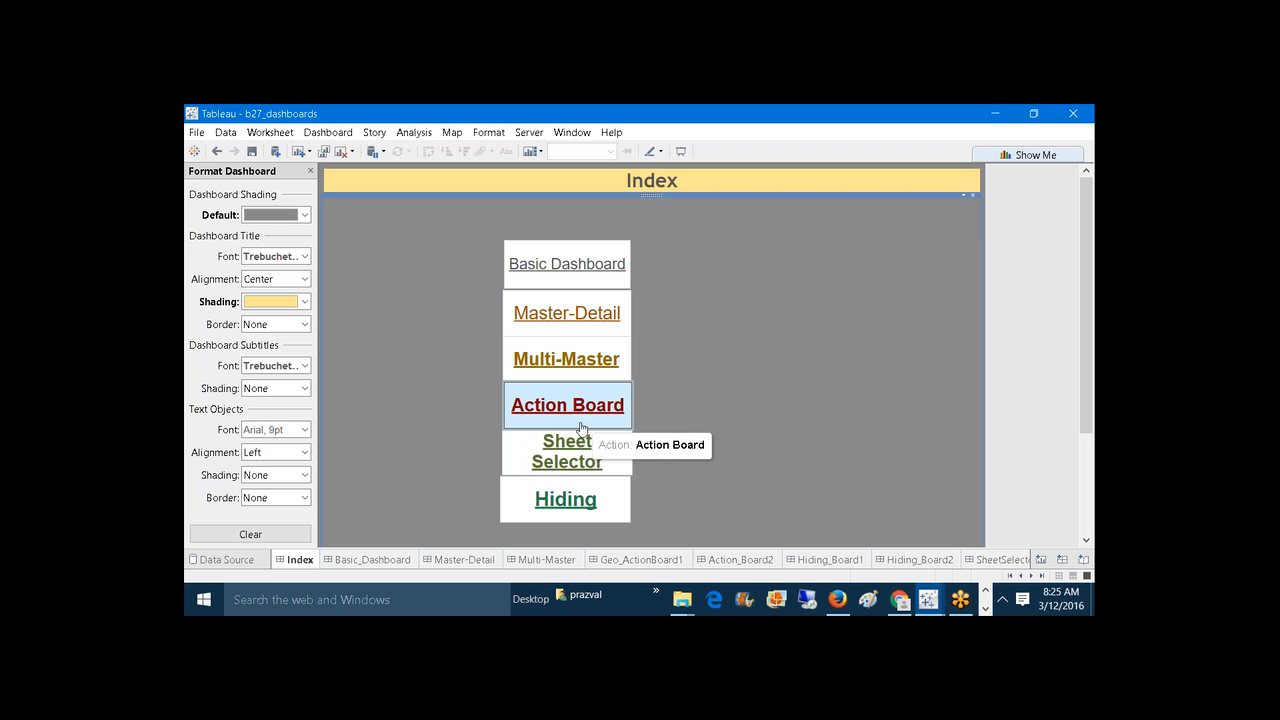
pyautogui.click(526, 389)
pyautogui.click(642, 427)
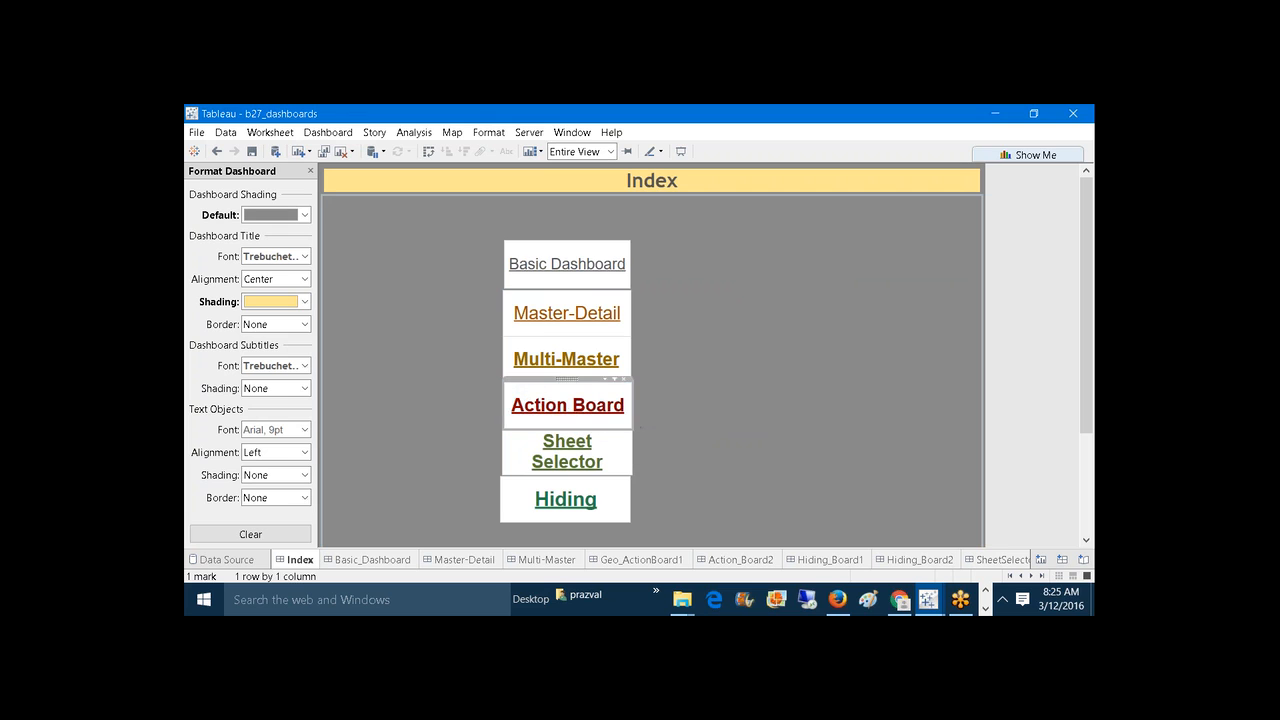
pyautogui.moveTo(503, 400); pyautogui.dragTo(502, 398)
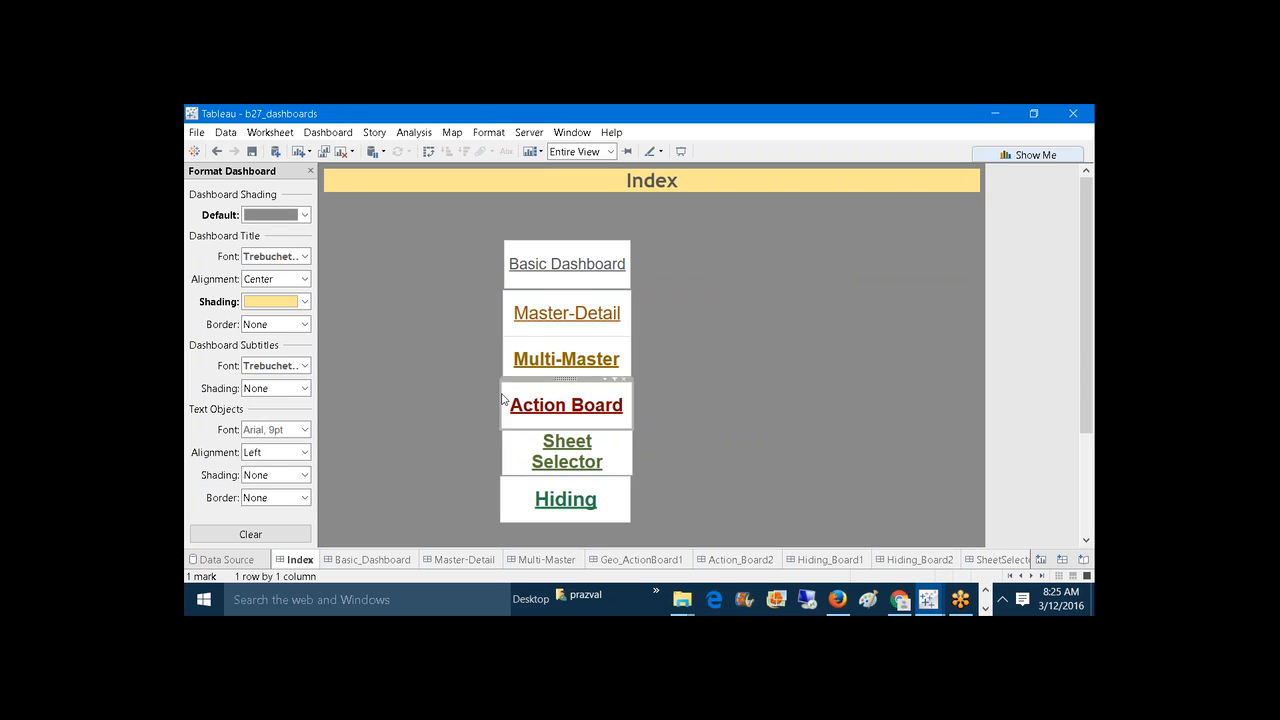
pyautogui.click(695, 411)
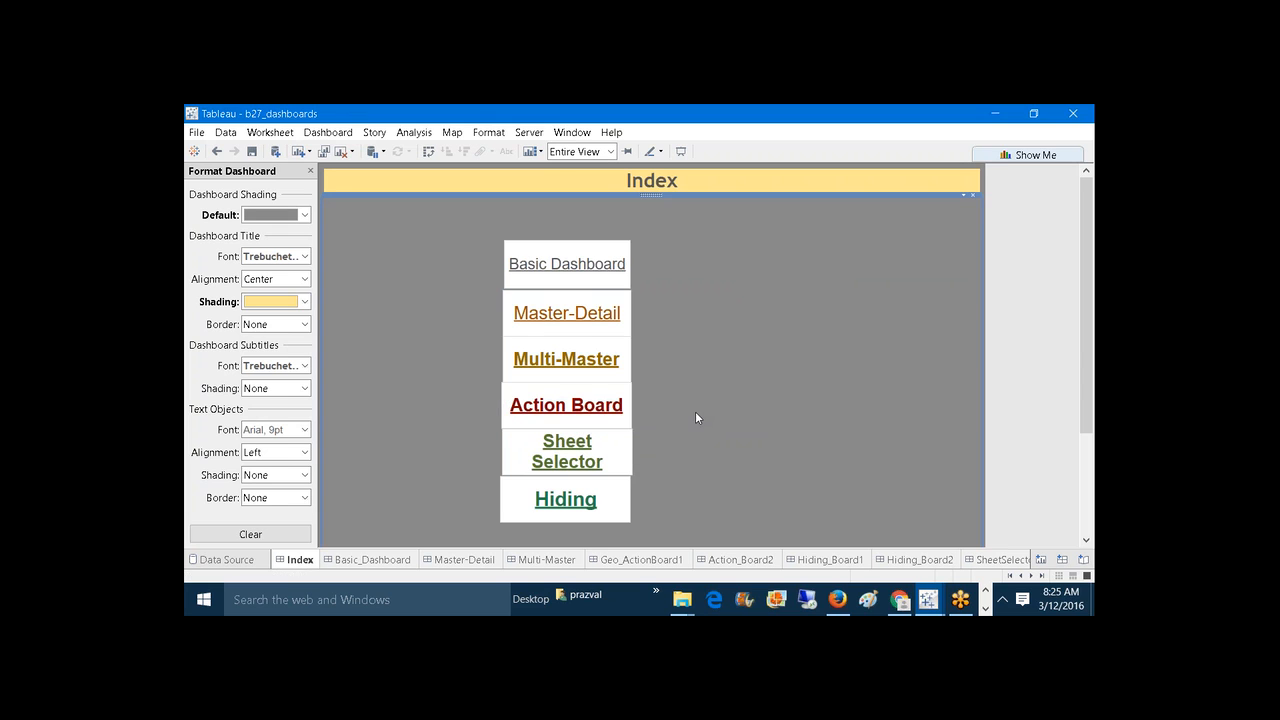
# Step: Add a floating vertical container to the right of the link column, about 333 wide, and lengthen it to about 411 high
pyautogui.click(310, 171)
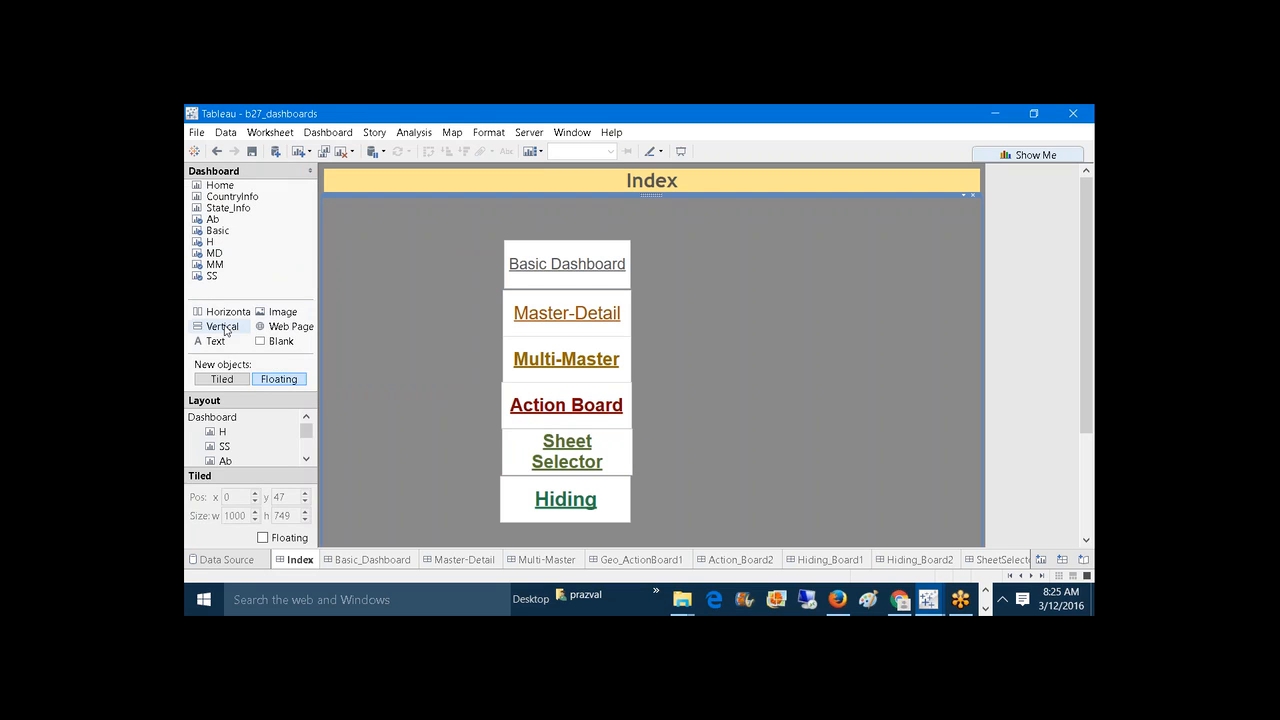
pyautogui.moveTo(224, 330); pyautogui.dragTo(644, 243)
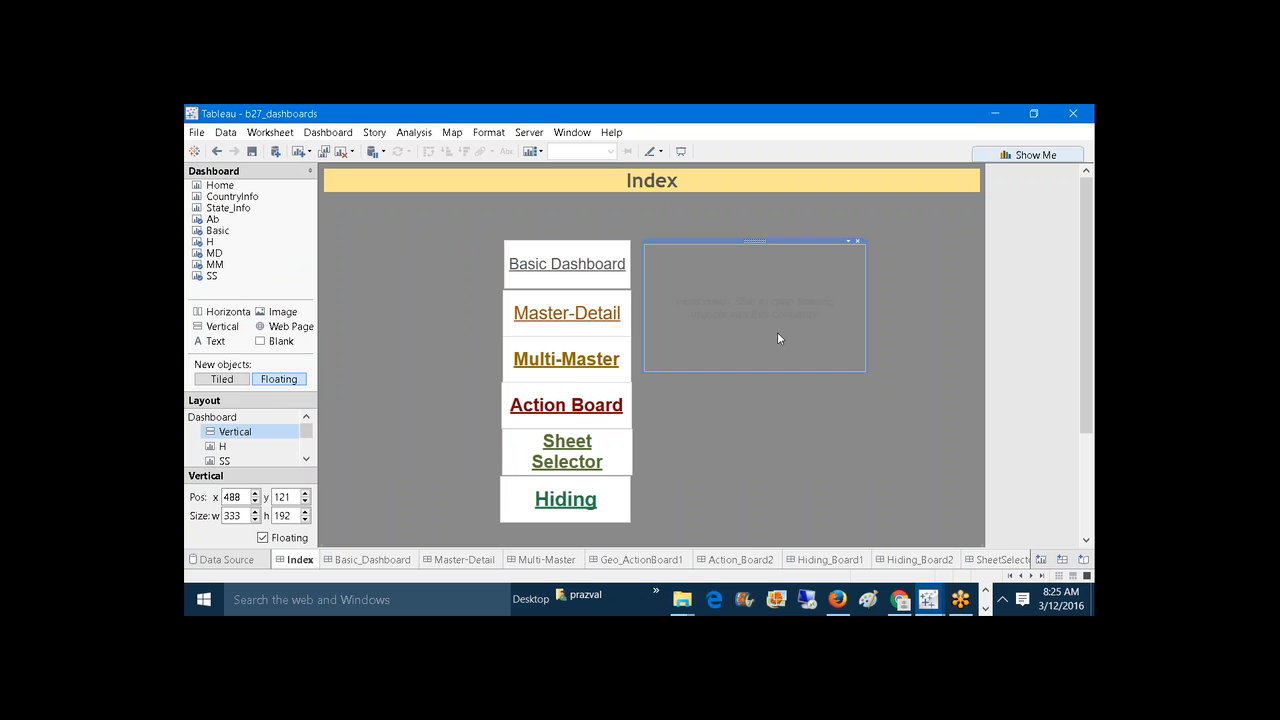
pyautogui.moveTo(855, 371); pyautogui.dragTo(828, 517)
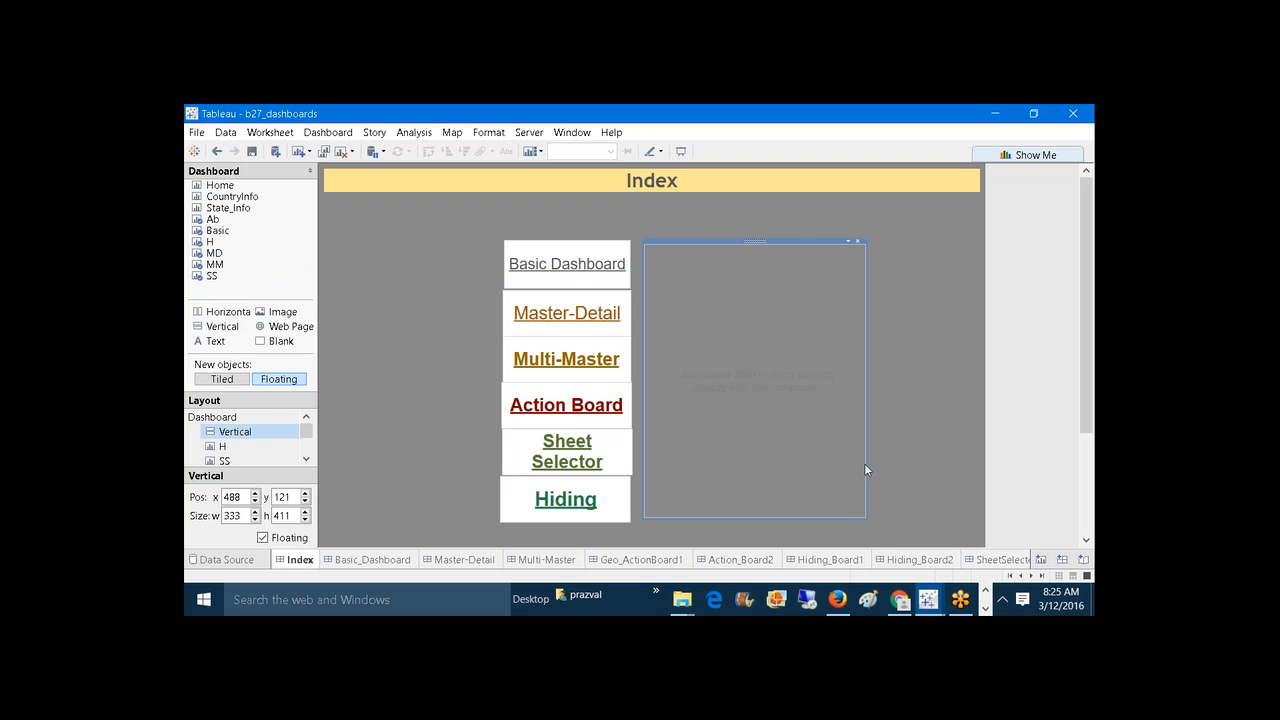
# Step: Move the Basic Dashboard link to the top of the vertical container and widen it to the container's full width
pyautogui.click(569, 278)
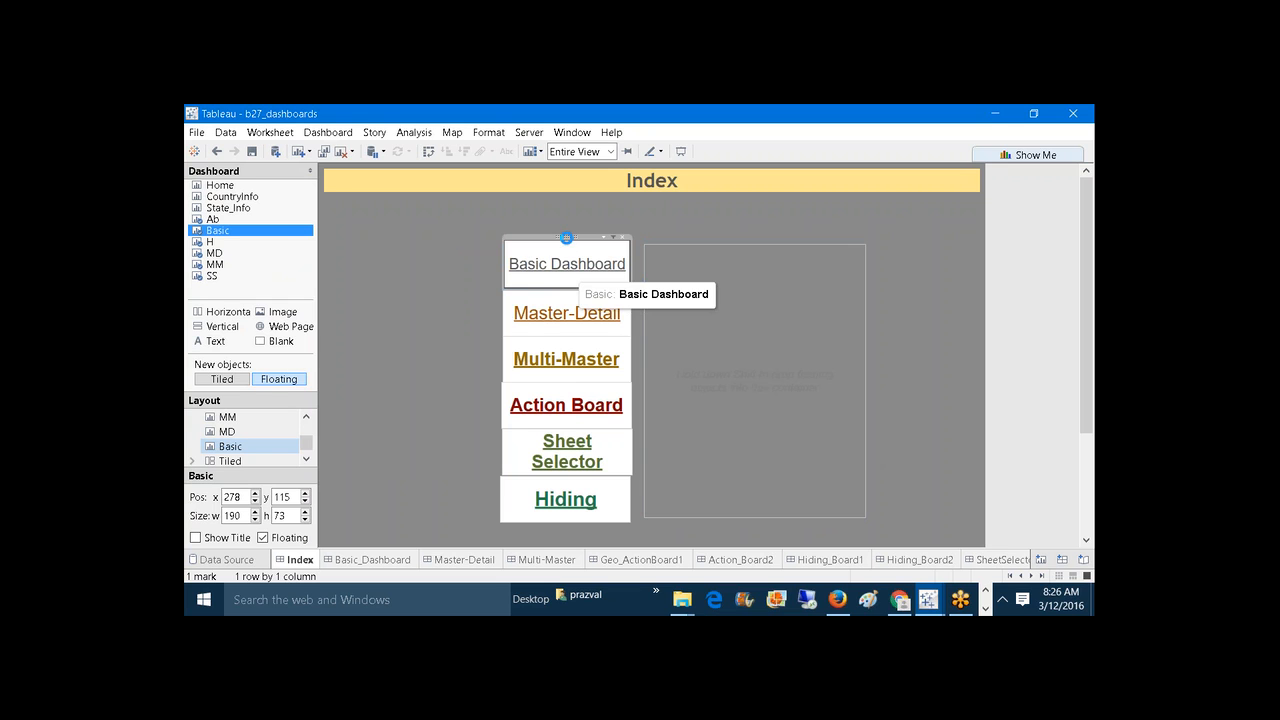
pyautogui.click(294, 562)
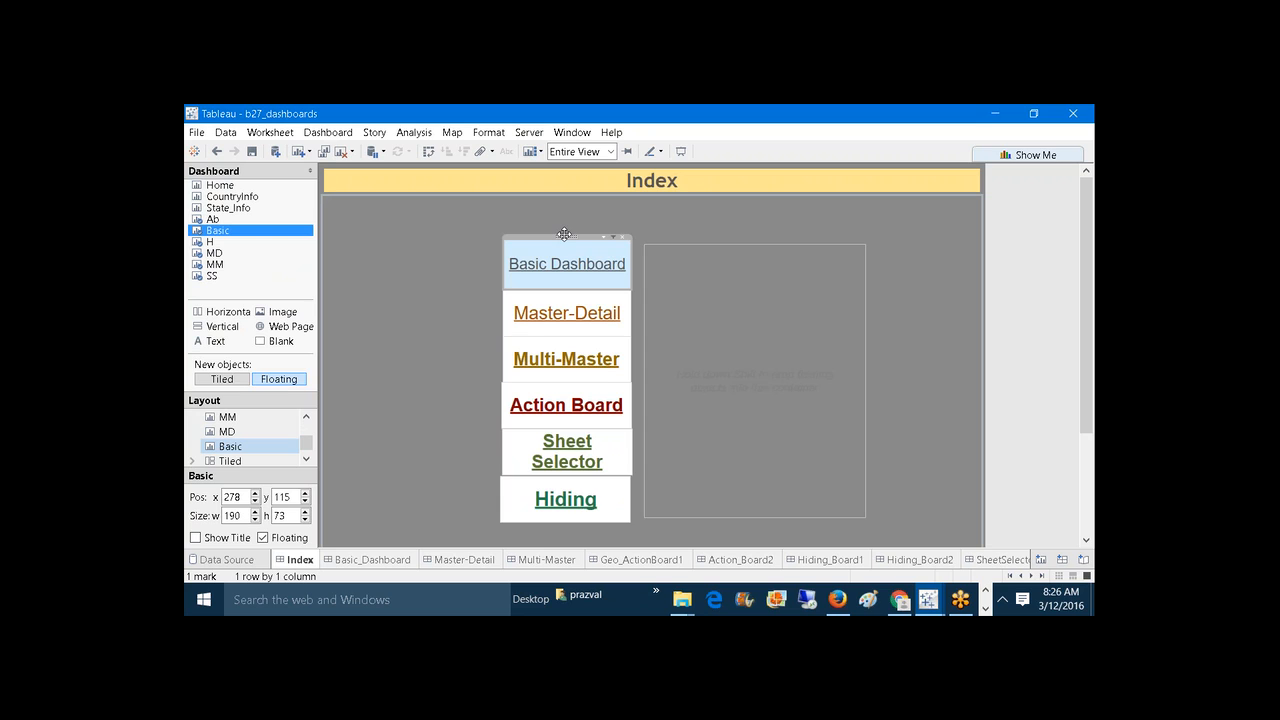
pyautogui.moveTo(564, 234); pyautogui.dragTo(706, 244)
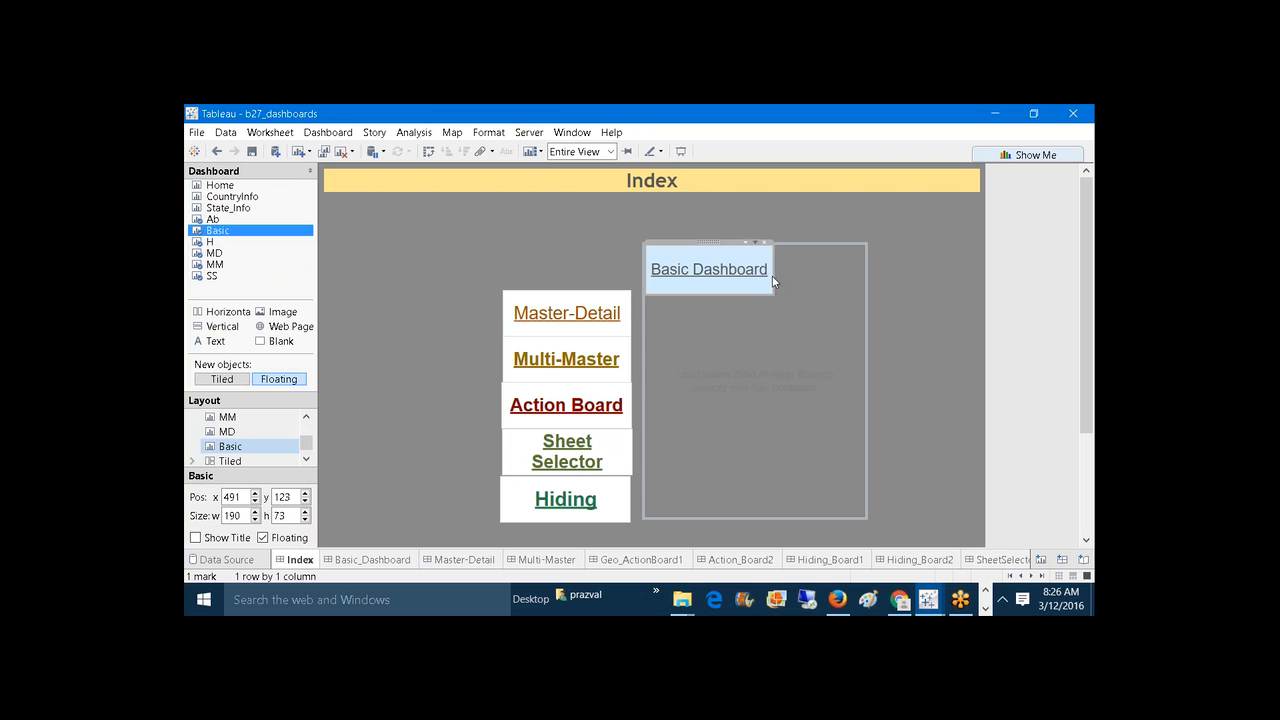
pyautogui.moveTo(773, 282); pyautogui.dragTo(865, 256)
pyautogui.click(838, 353)
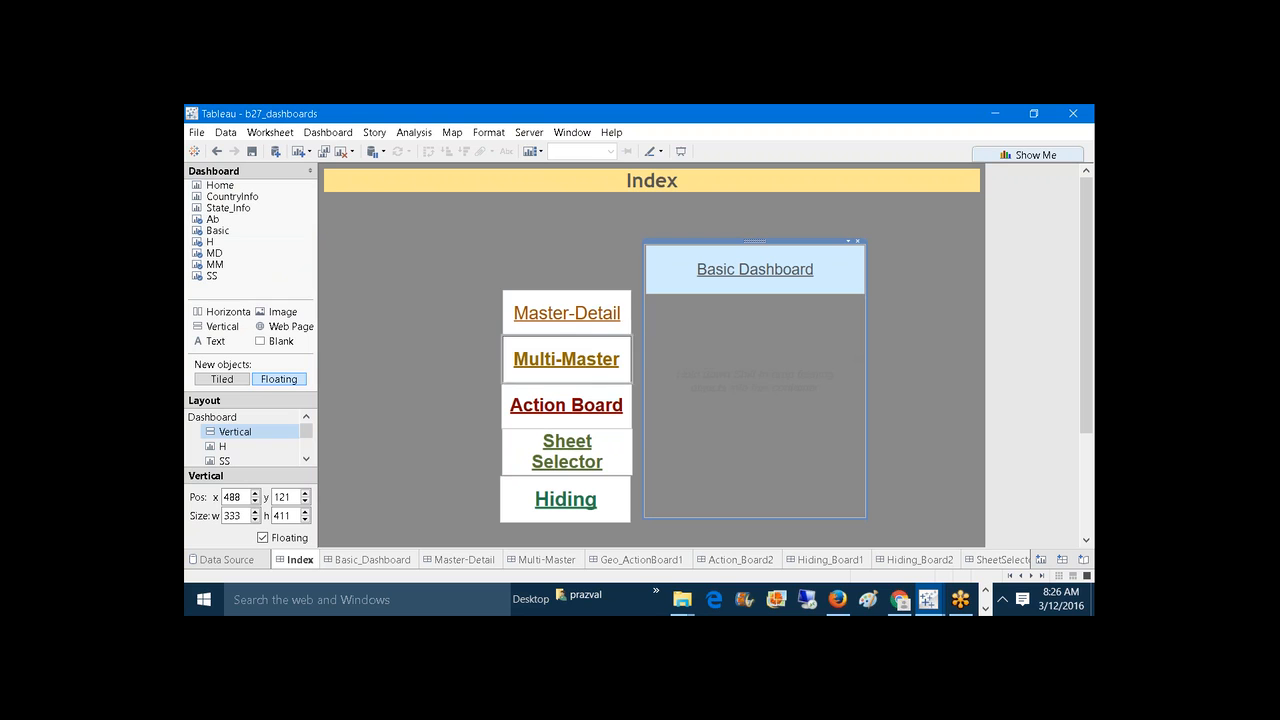
# Step: Move the Master-Detail link directly below Basic Dashboard over the container and widen it to about 329
pyautogui.click(567, 298)
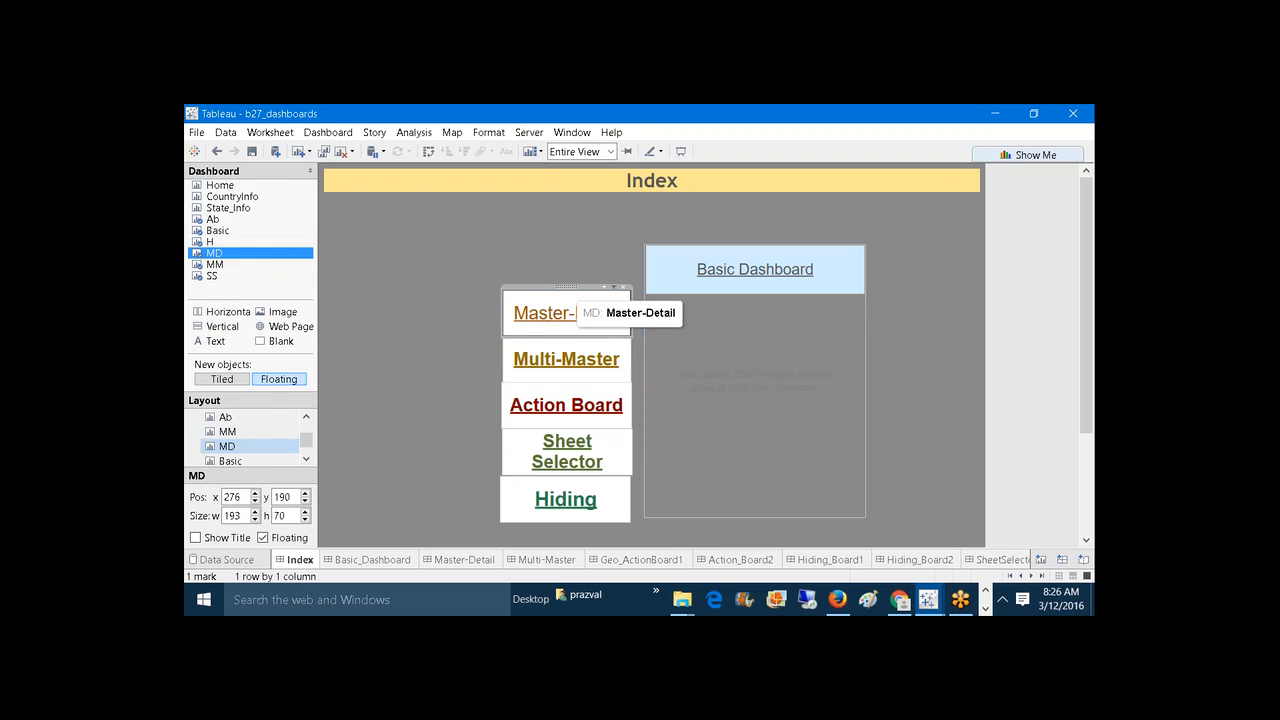
pyautogui.click(566, 292)
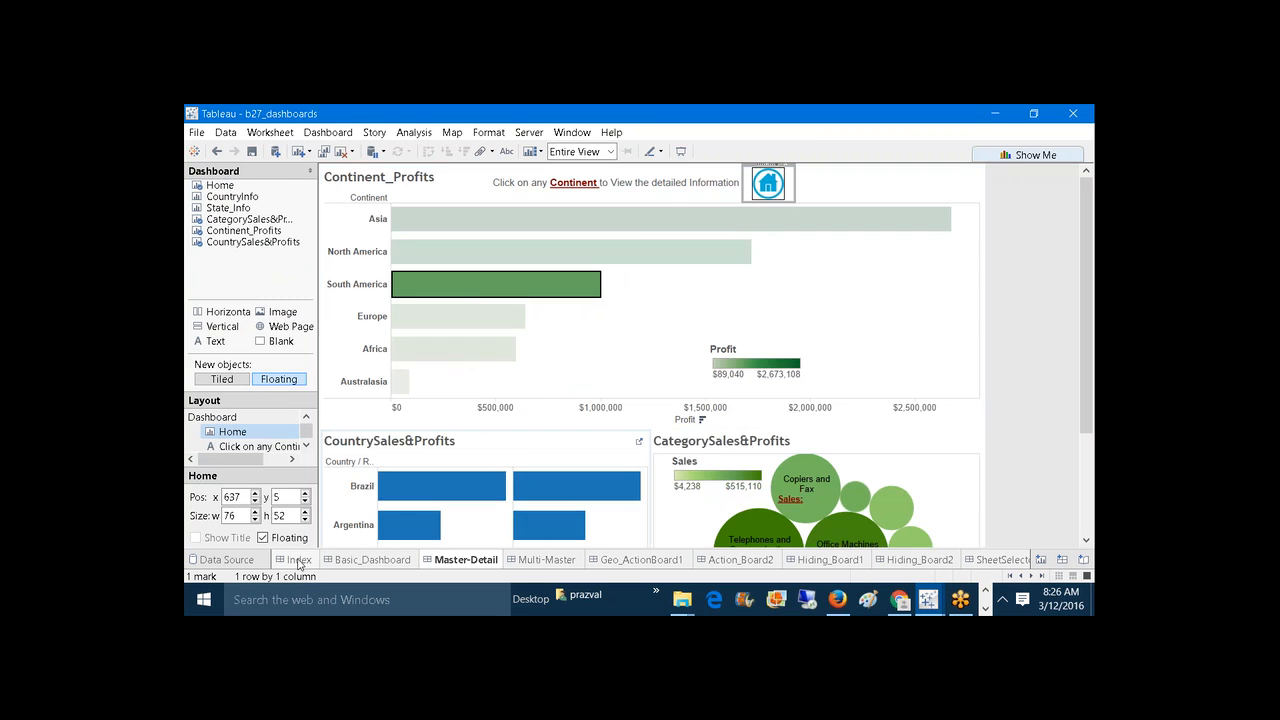
pyautogui.click(298, 560)
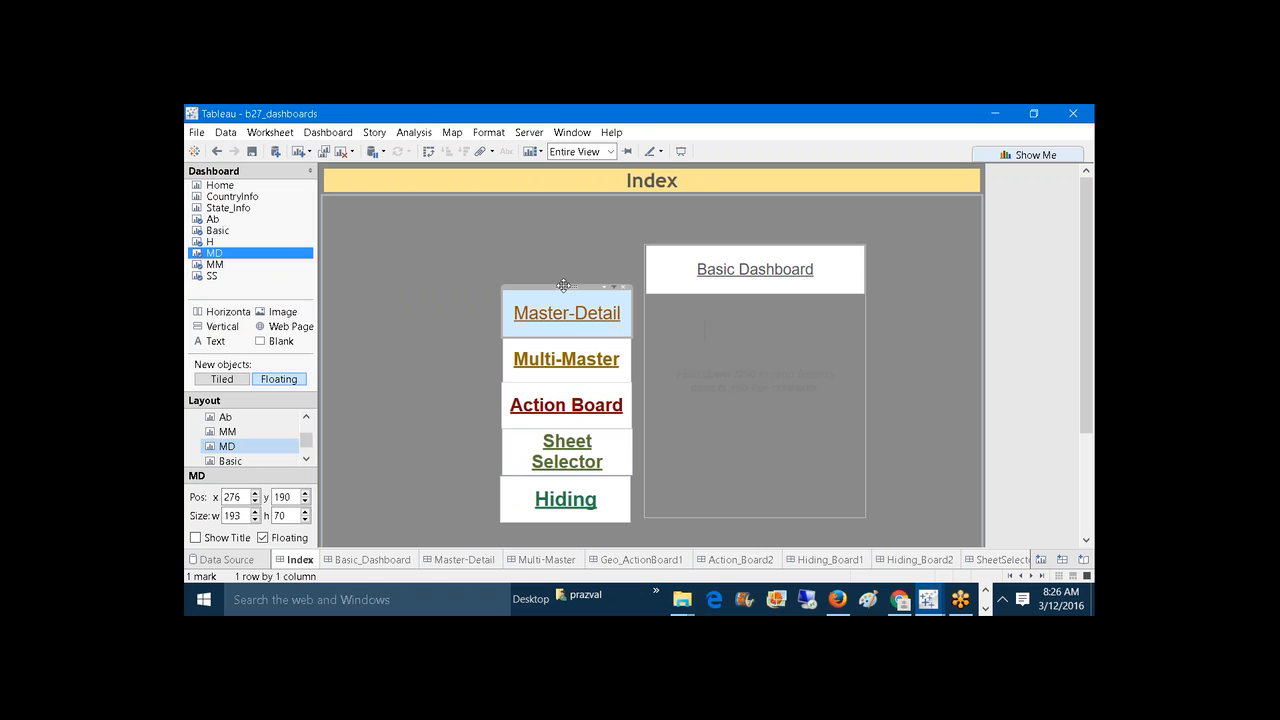
pyautogui.moveTo(564, 286); pyautogui.dragTo(706, 288)
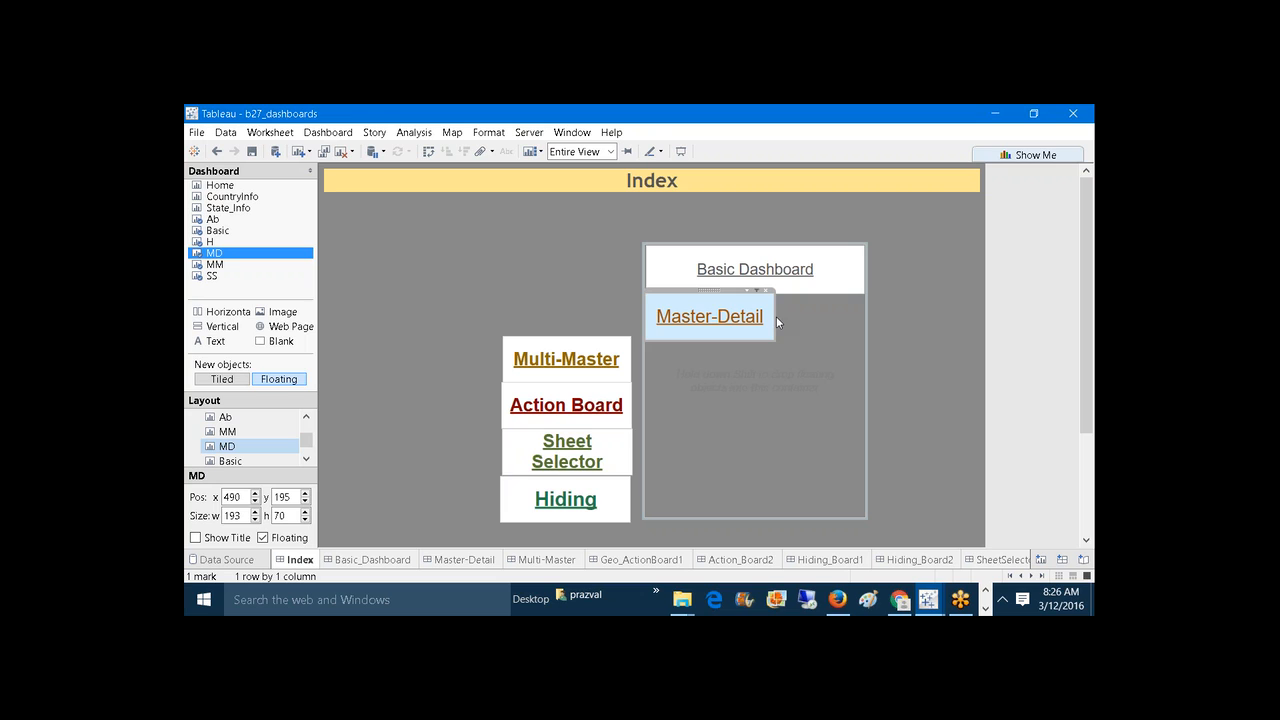
pyautogui.moveTo(776, 316); pyautogui.dragTo(864, 319)
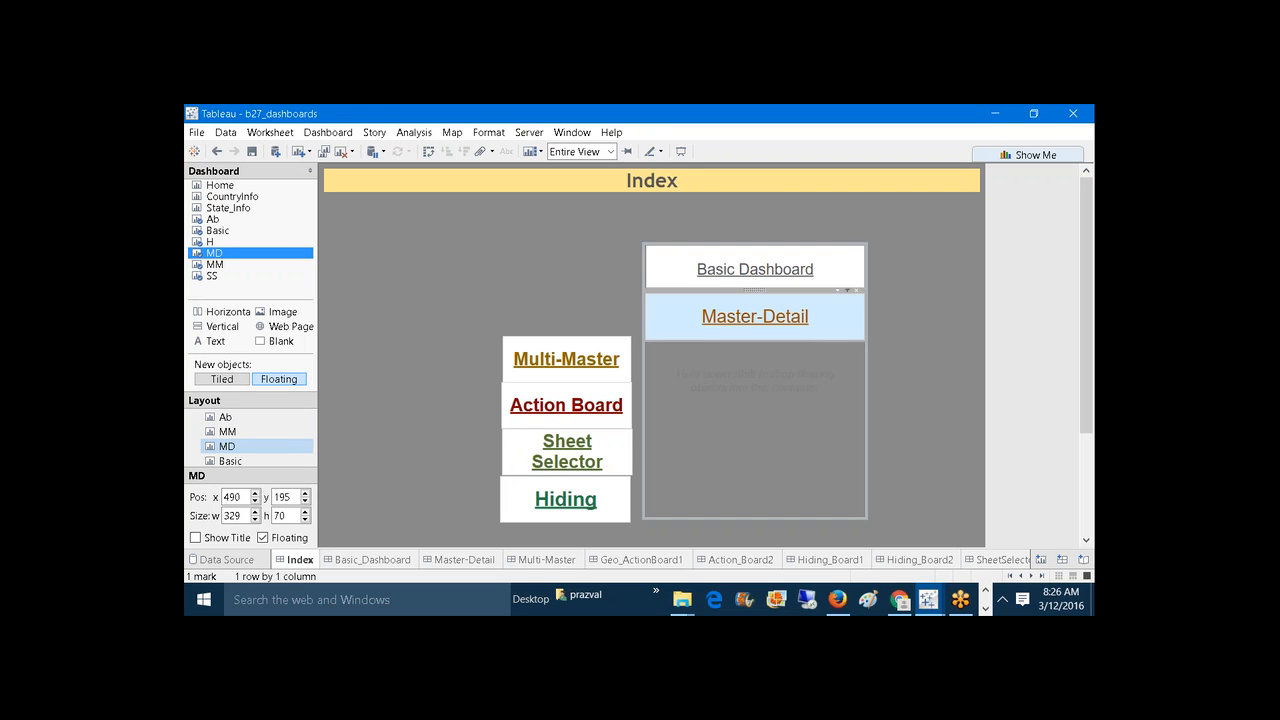
pyautogui.click(814, 350)
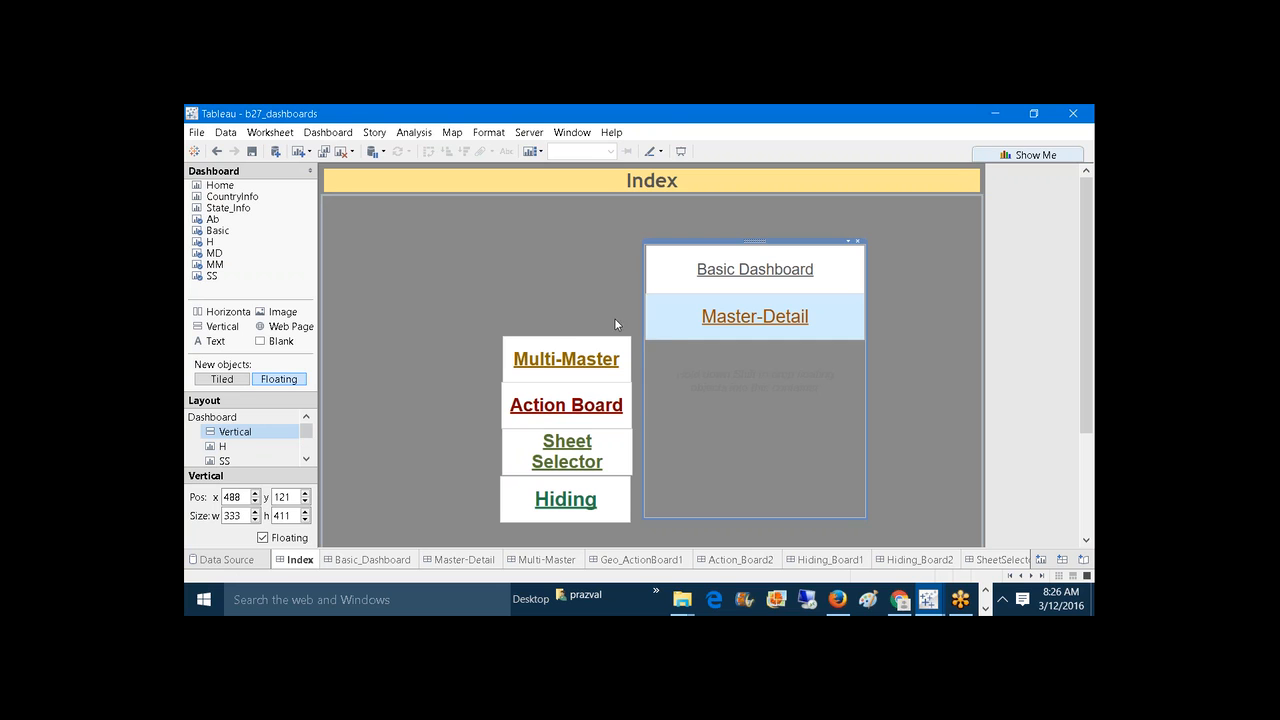
# Step: Place the Multi-Master link directly below Master-Detail over the container and stretch it to the container's full width
pyautogui.click(562, 343)
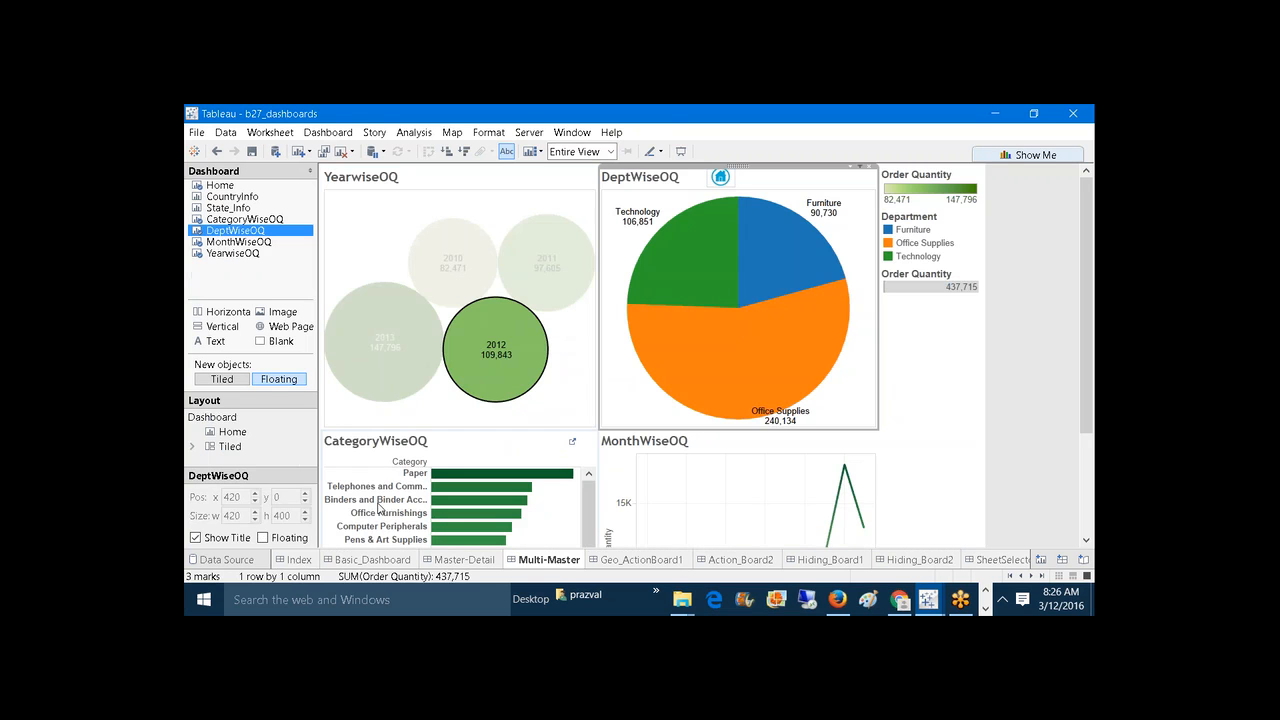
pyautogui.click(298, 562)
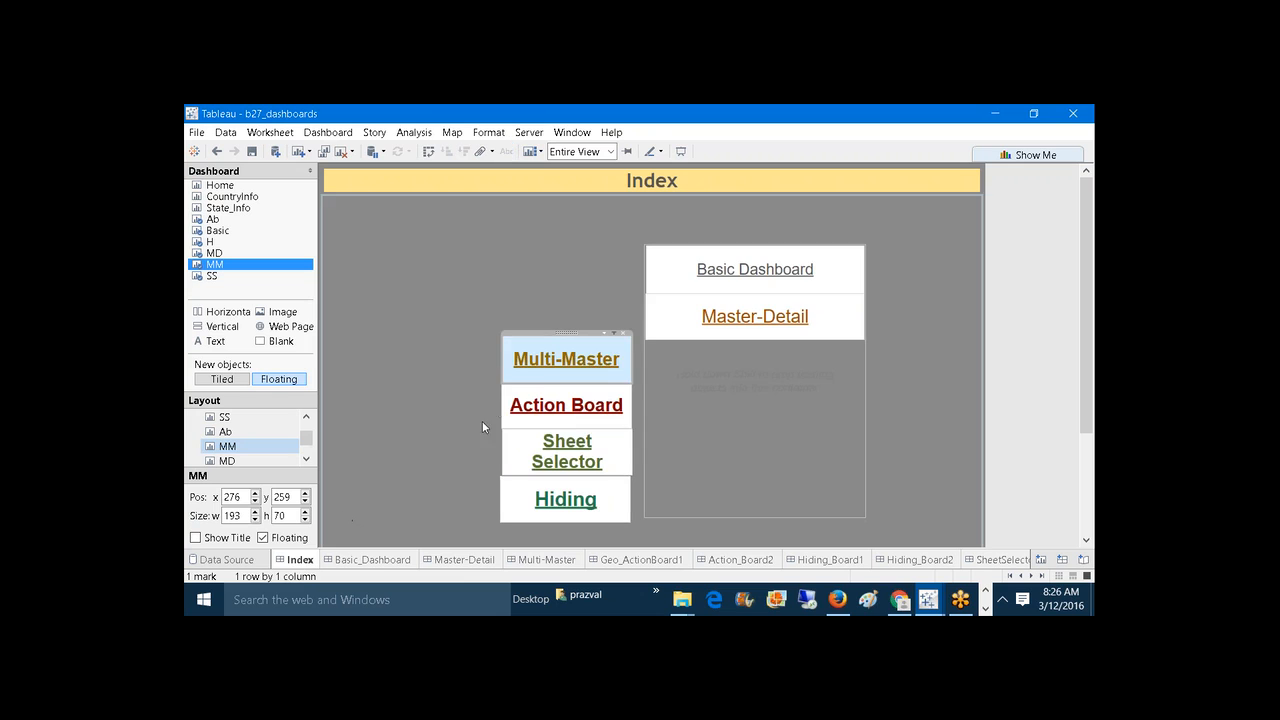
pyautogui.moveTo(562, 331); pyautogui.dragTo(865, 360)
pyautogui.click(823, 397)
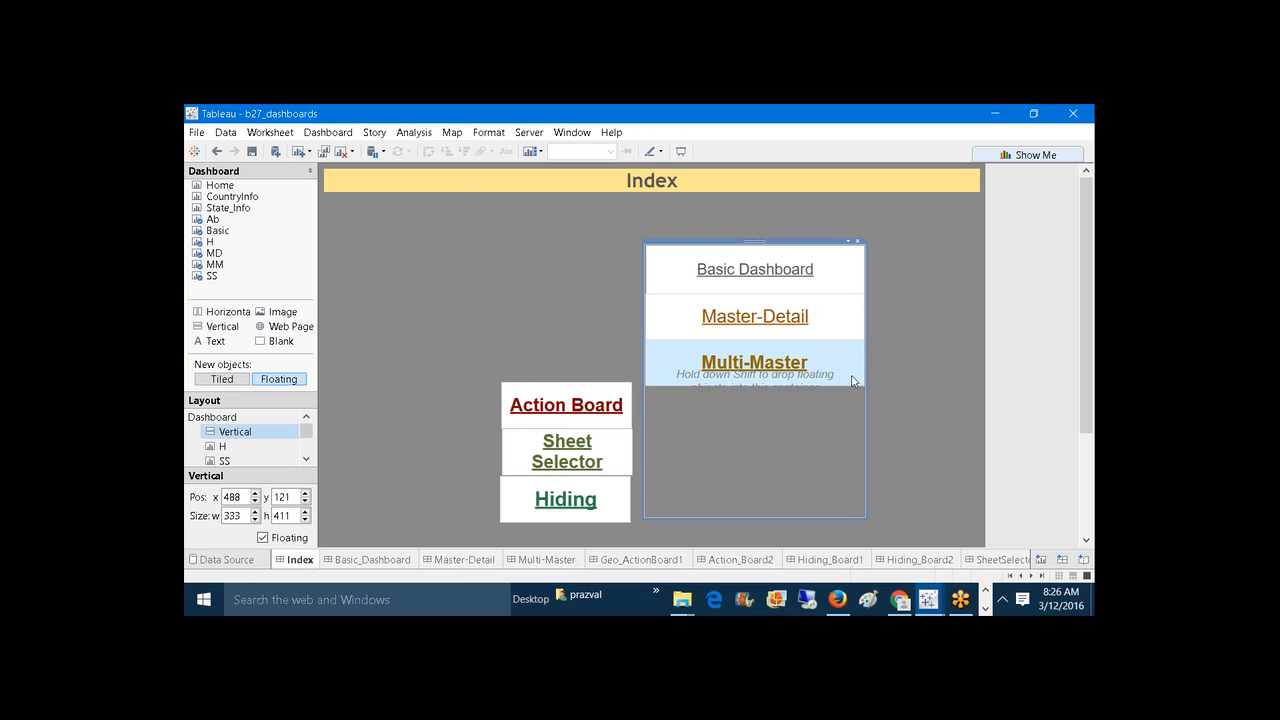
# Step: Try white, light gray and medium gray shading on the vertical container, and reset the shading to None
pyautogui.rightClick(782, 405)
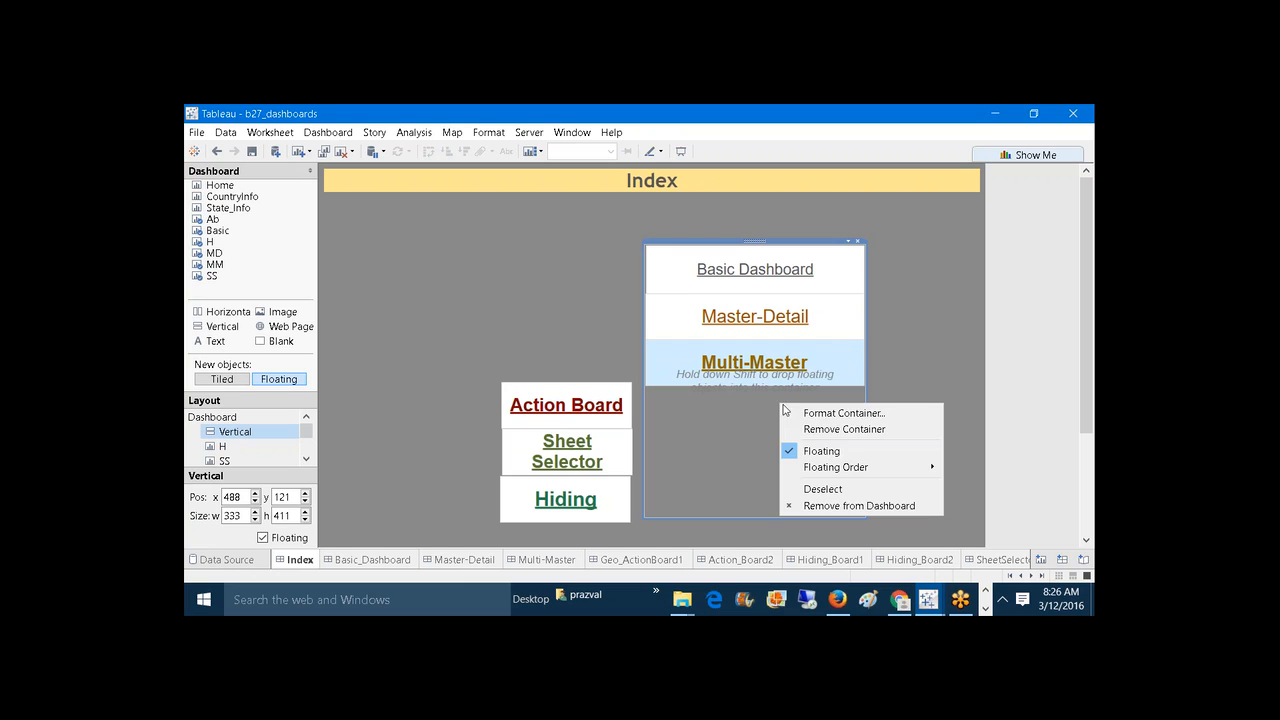
pyautogui.click(816, 414)
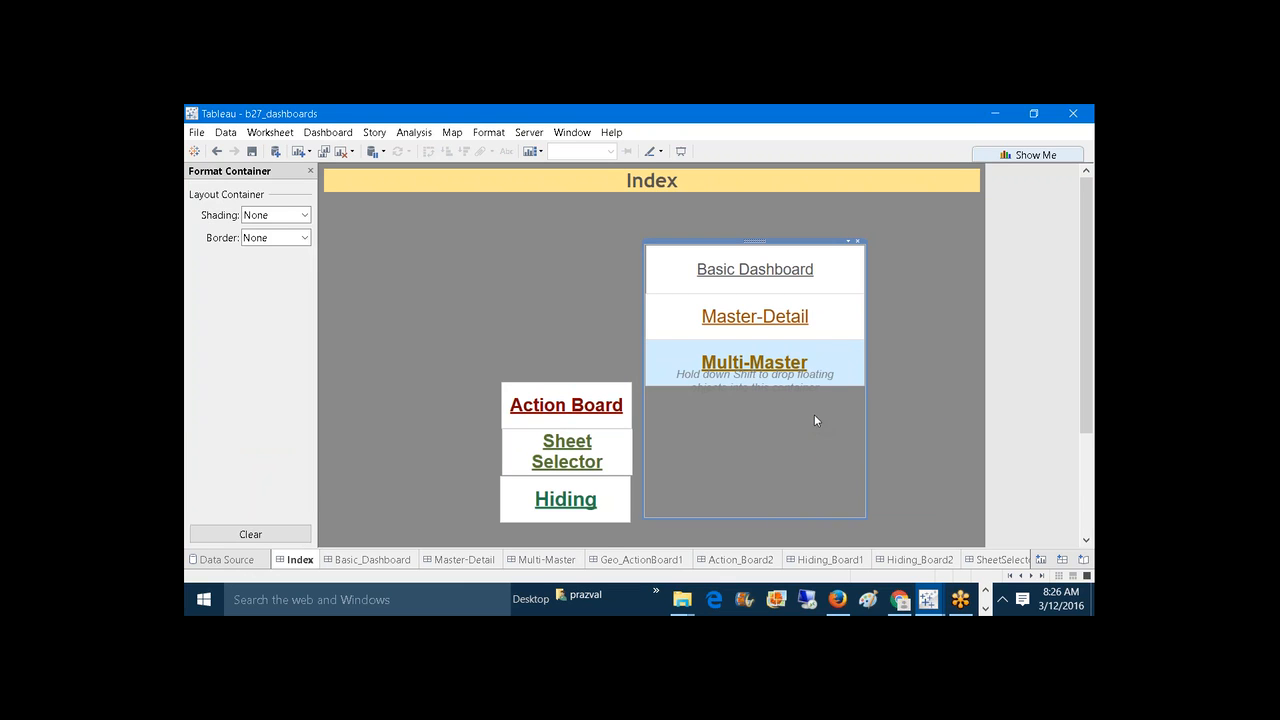
pyautogui.click(290, 215)
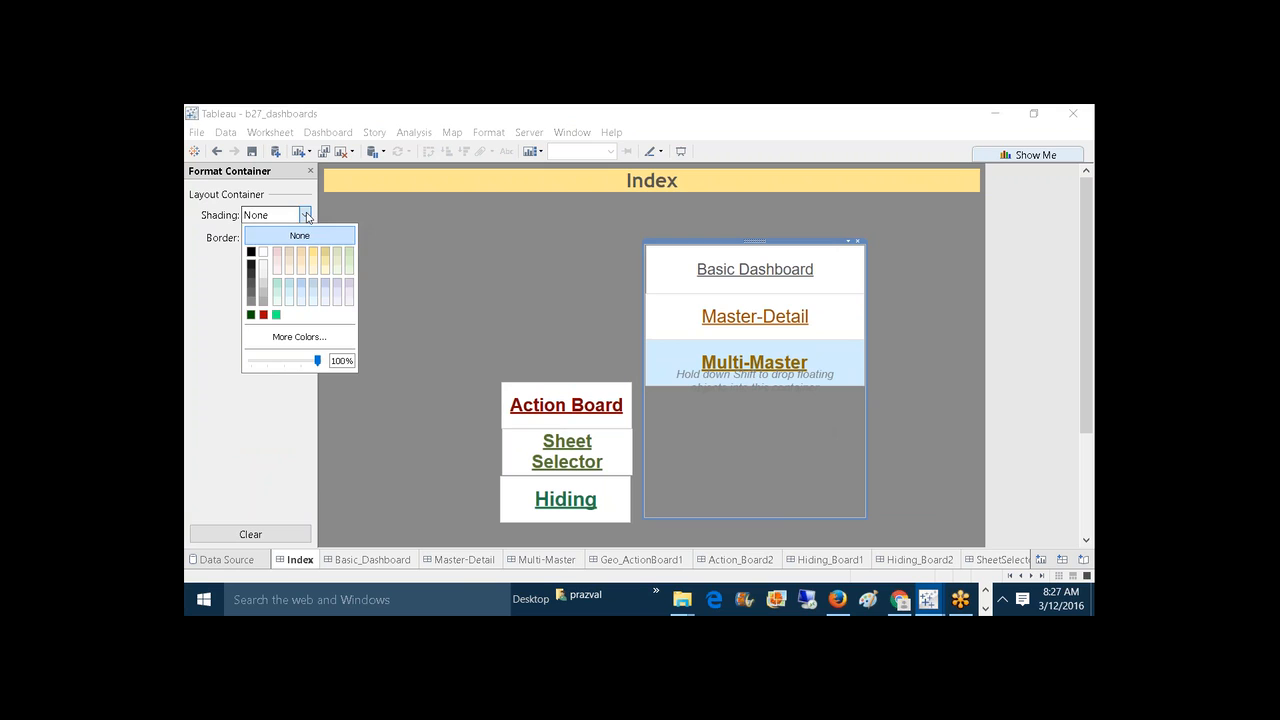
pyautogui.click(264, 255)
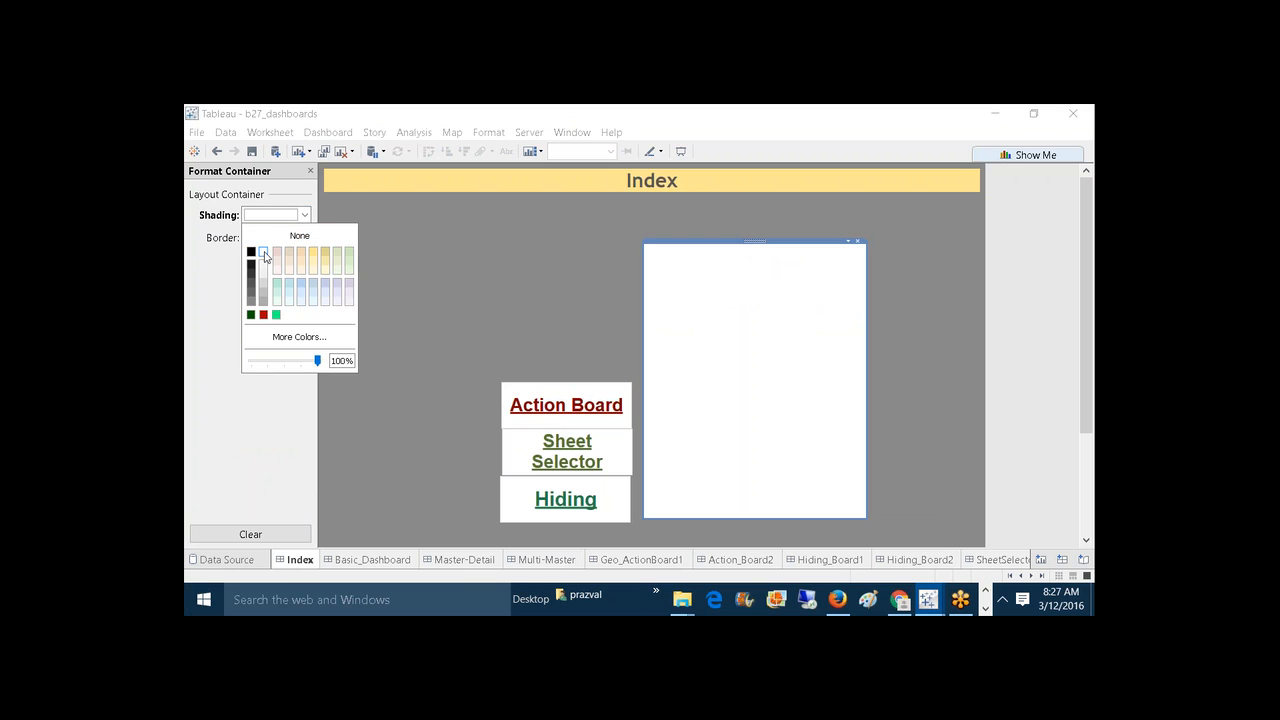
pyautogui.click(262, 288)
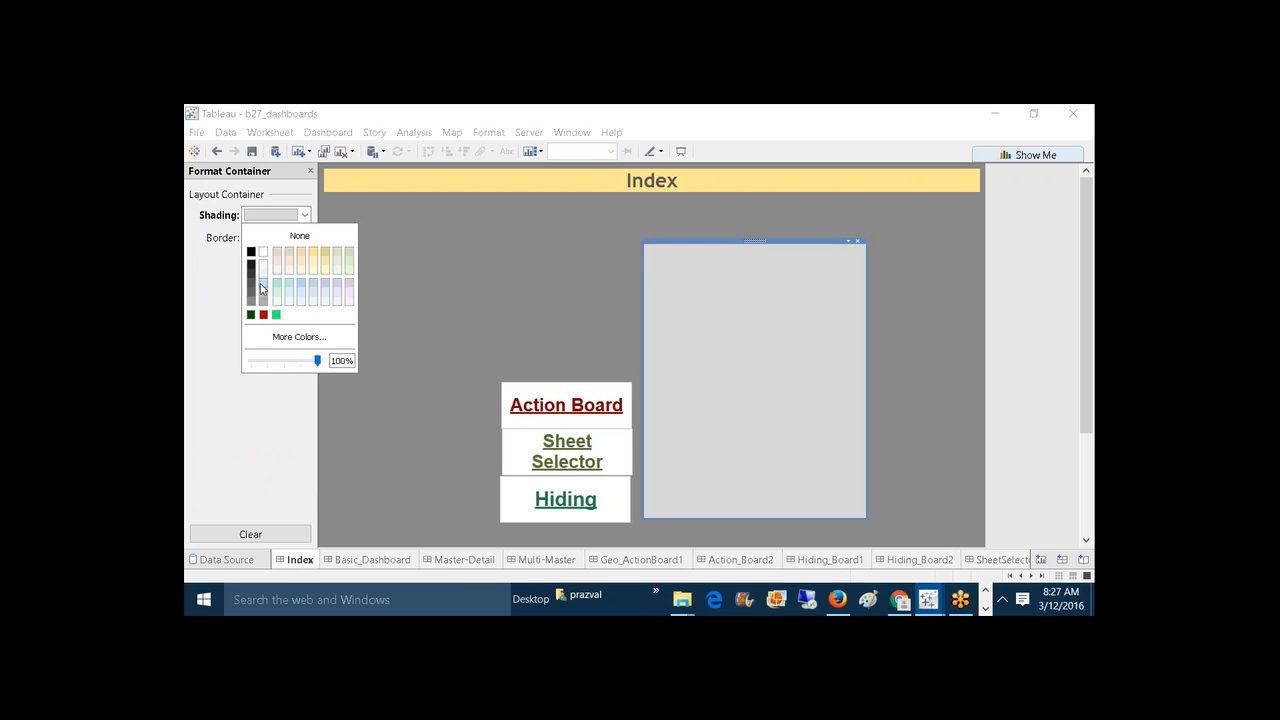
pyautogui.click(264, 301)
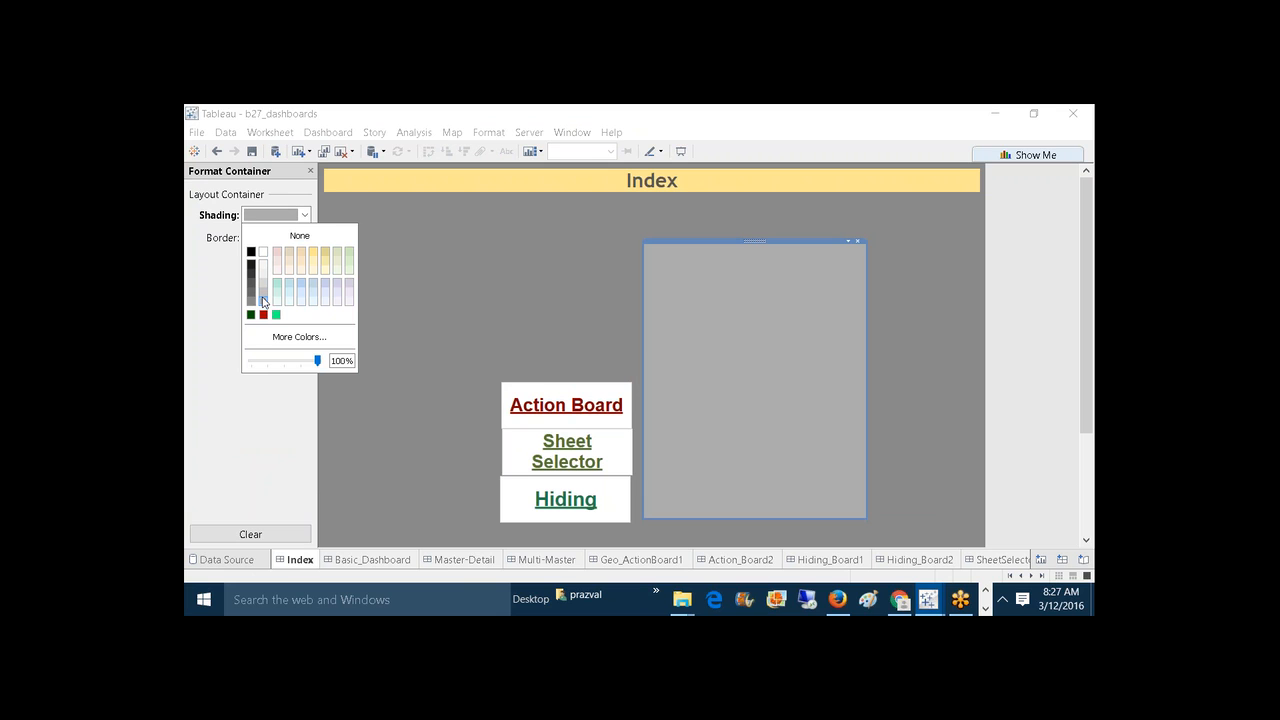
pyautogui.click(299, 237)
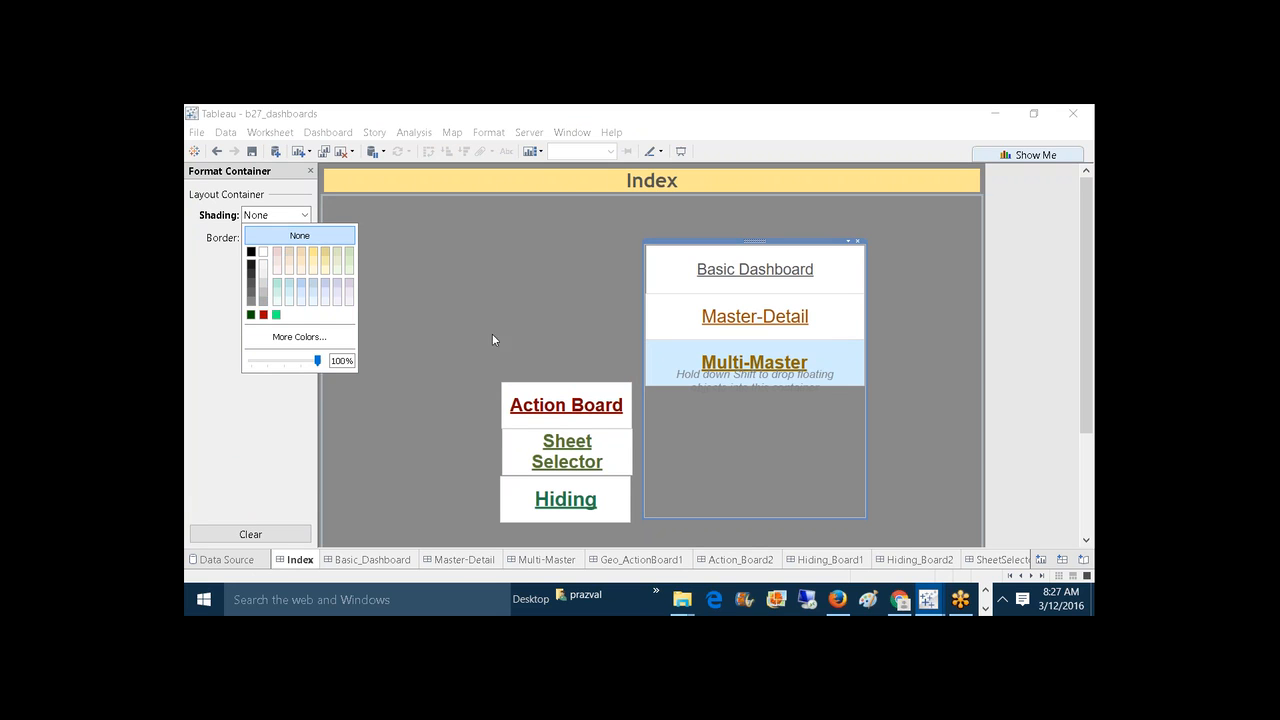
pyautogui.click(732, 436)
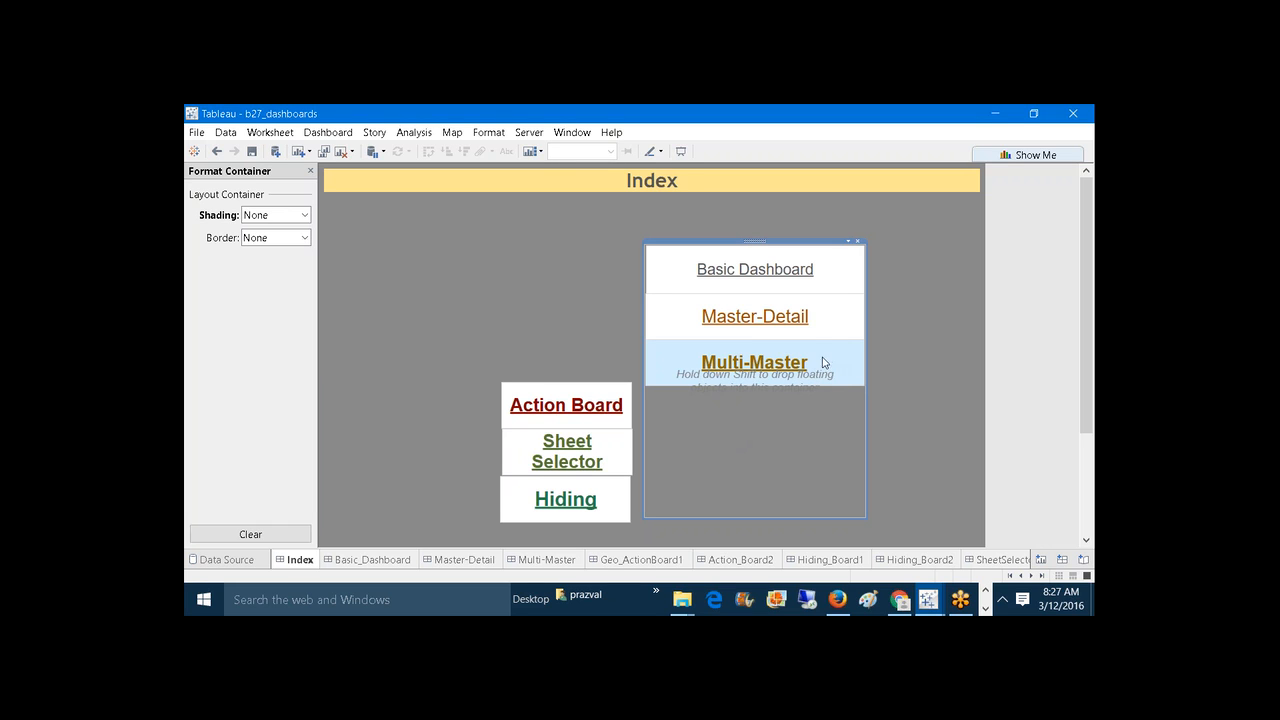
# Step: Move the Action Board link directly below Multi-Master, against the container's left edge
pyautogui.click(567, 390)
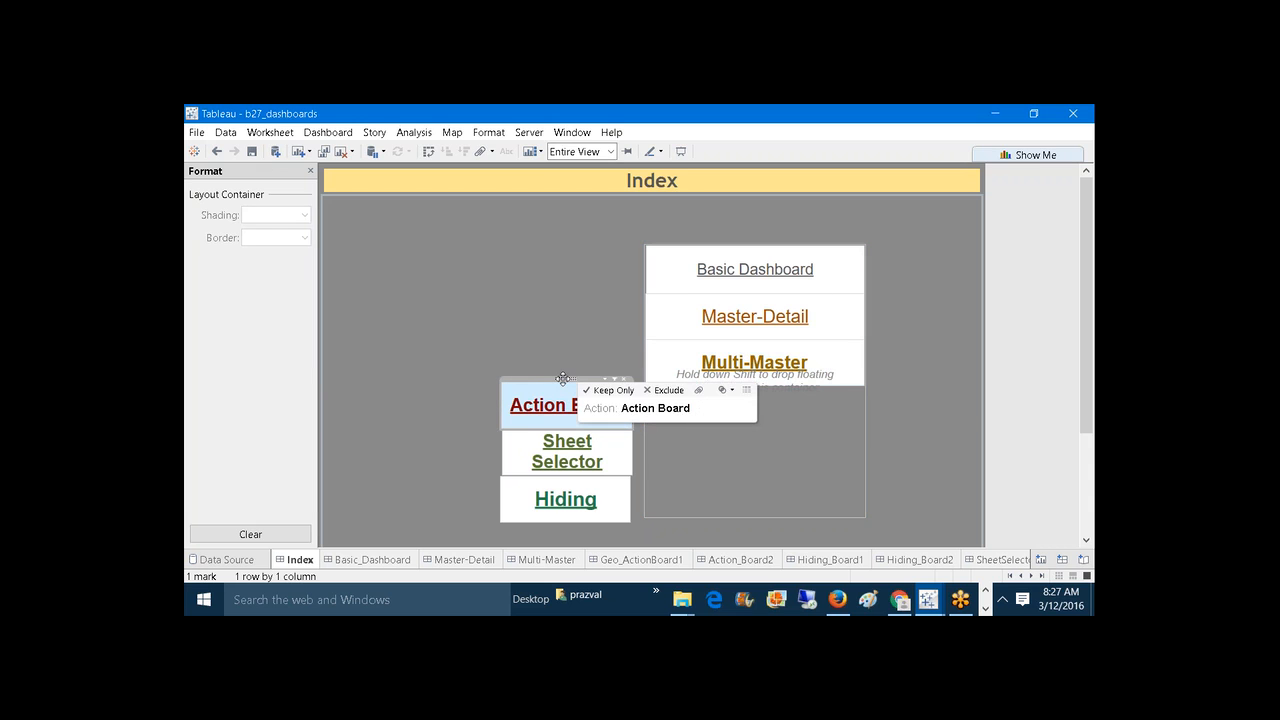
pyautogui.moveTo(563, 378)
pyautogui.mouseDown()
pyautogui.moveTo(746, 372)
pyautogui.moveTo(713, 383)
pyautogui.mouseUp()
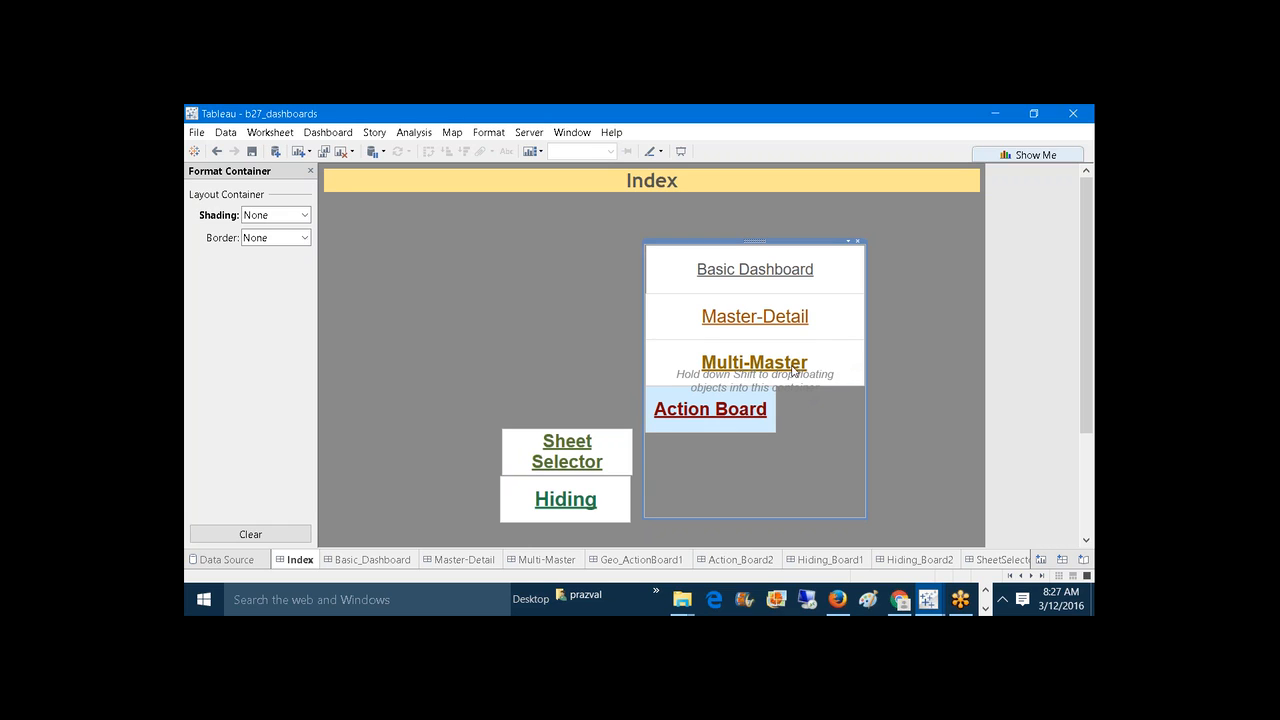
pyautogui.click(614, 421)
pyautogui.click(761, 388)
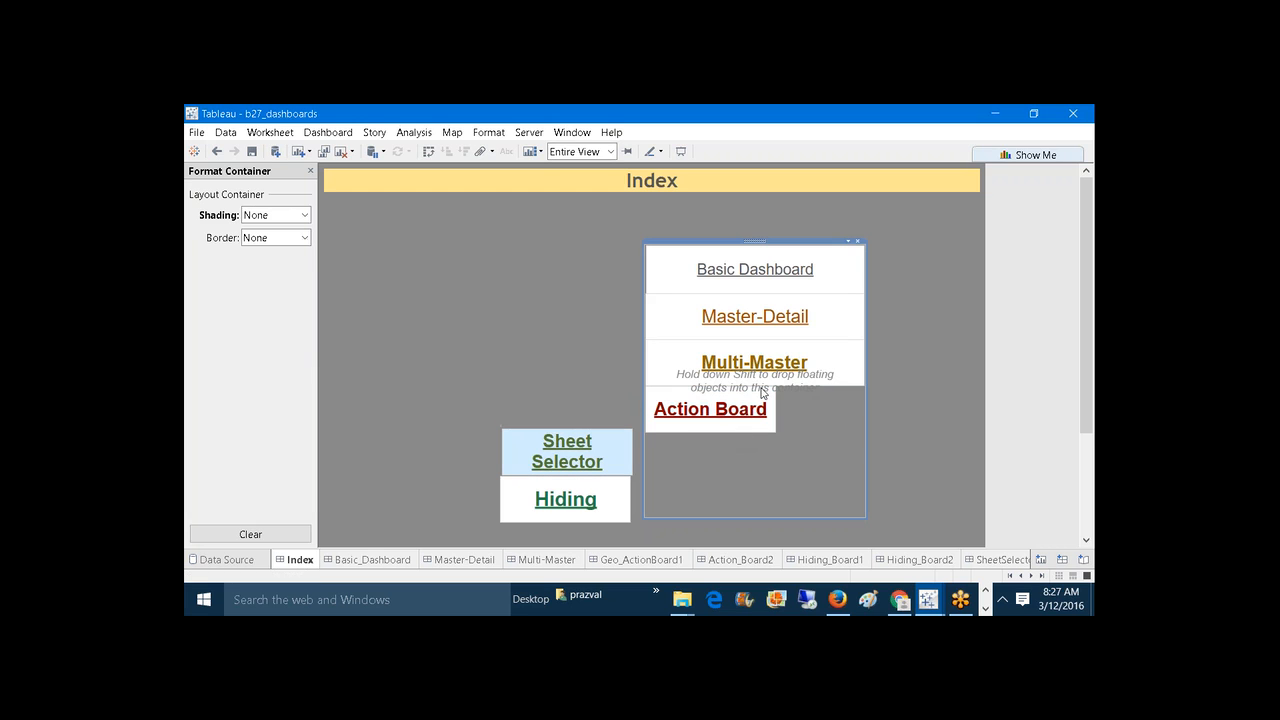
# Step: Examine the Index dashboard's layout hierarchy, selecting the MD sheet in it
pyautogui.click(310, 171)
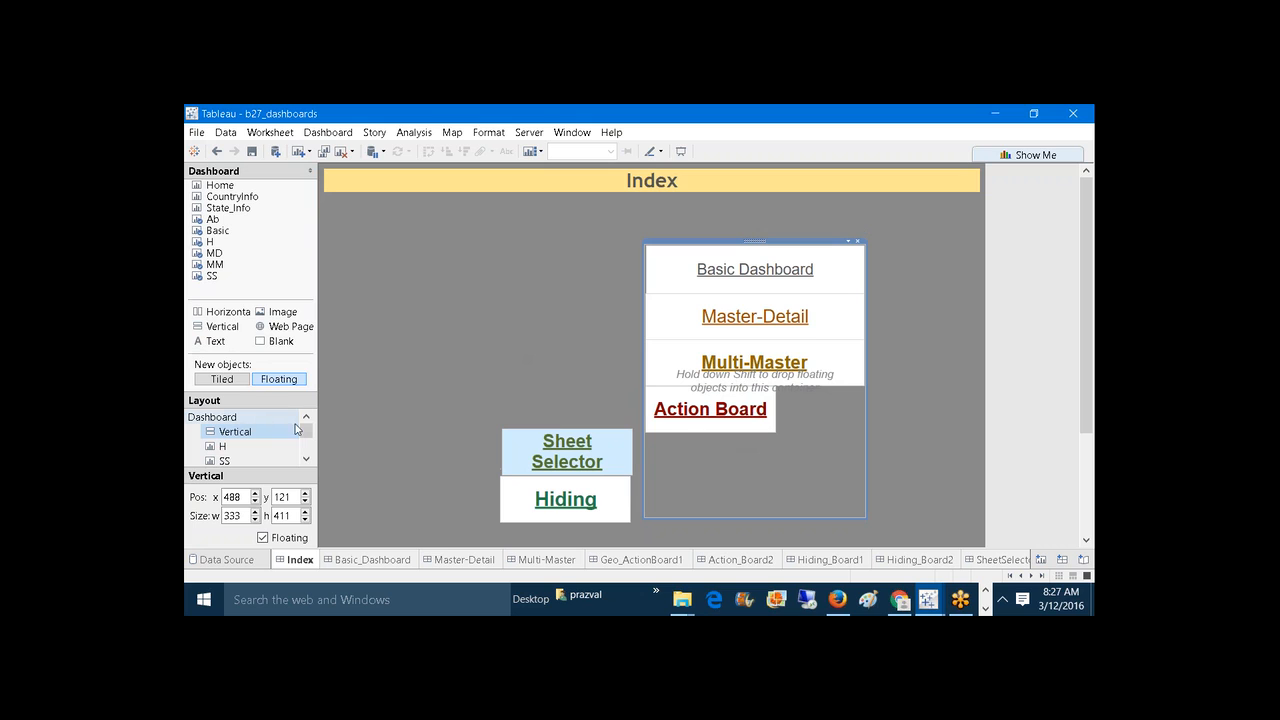
pyautogui.scroll(-1, 307, 463)
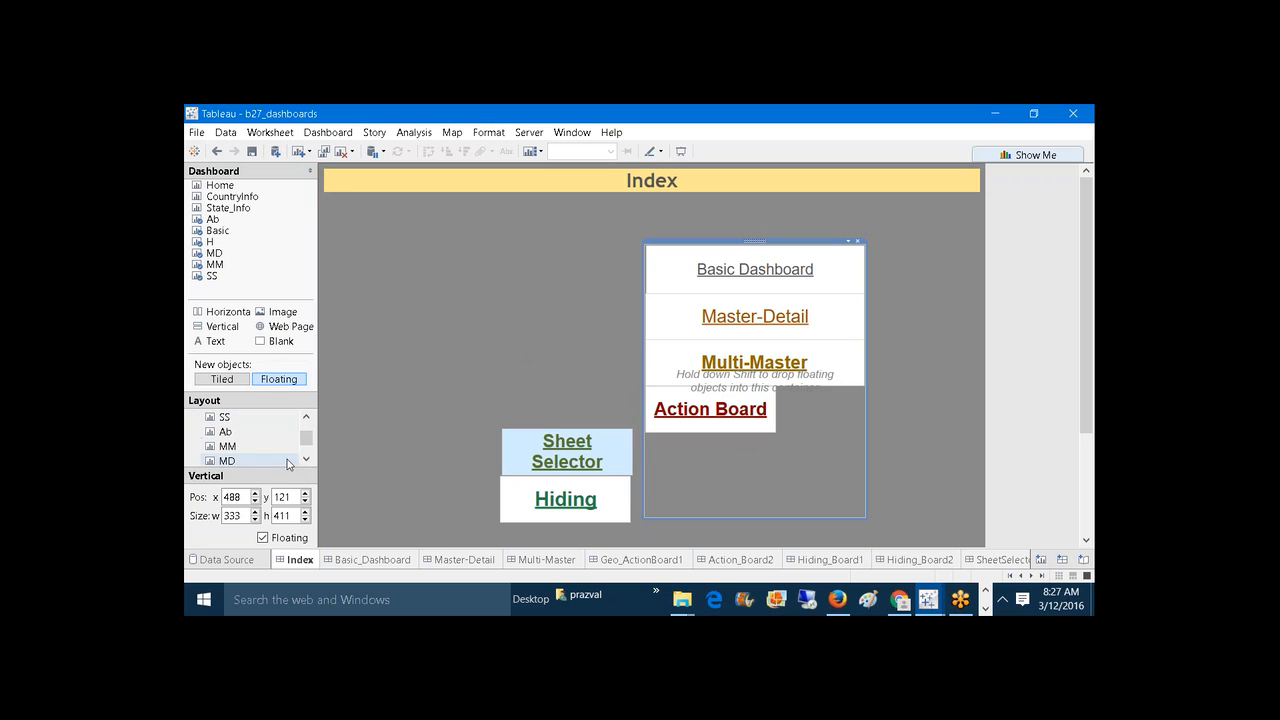
pyautogui.click(249, 461)
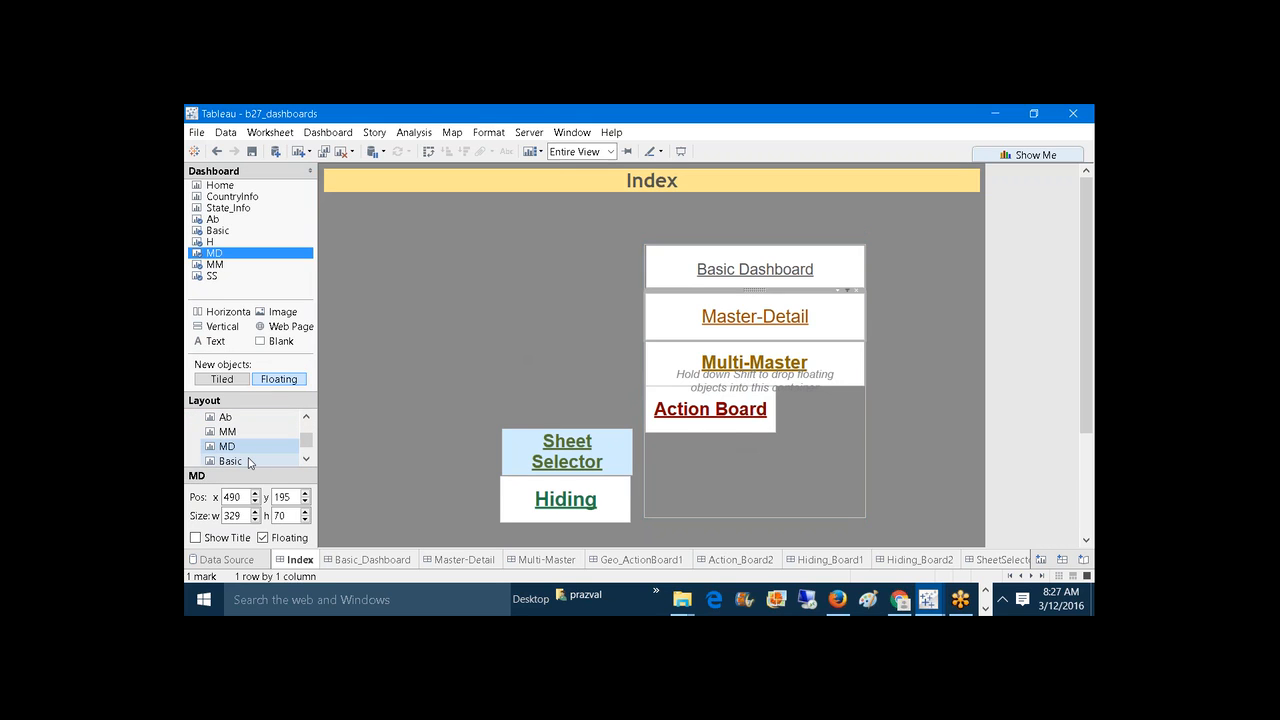
pyautogui.scroll(-2, 245, 464)
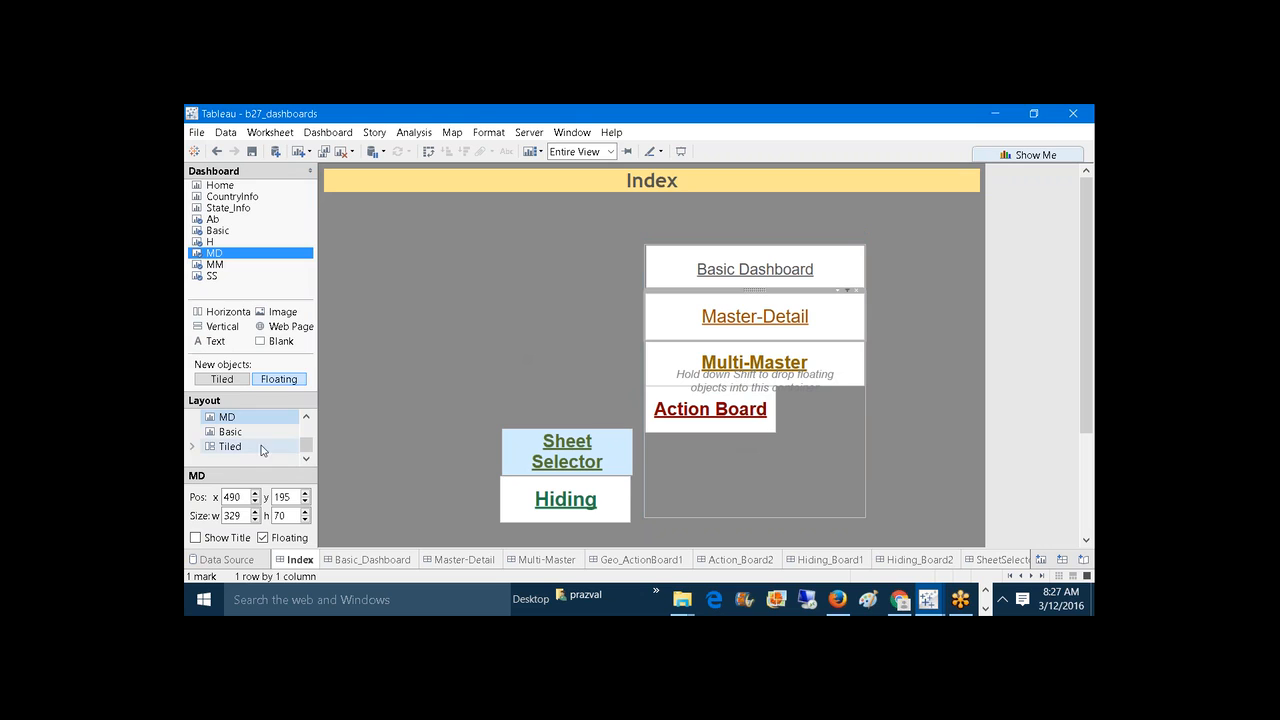
# Step: Identify the dashboard objects behind the Basic, MM, SS, H and Ab entries in the layout hierarchy
pyautogui.click(235, 434)
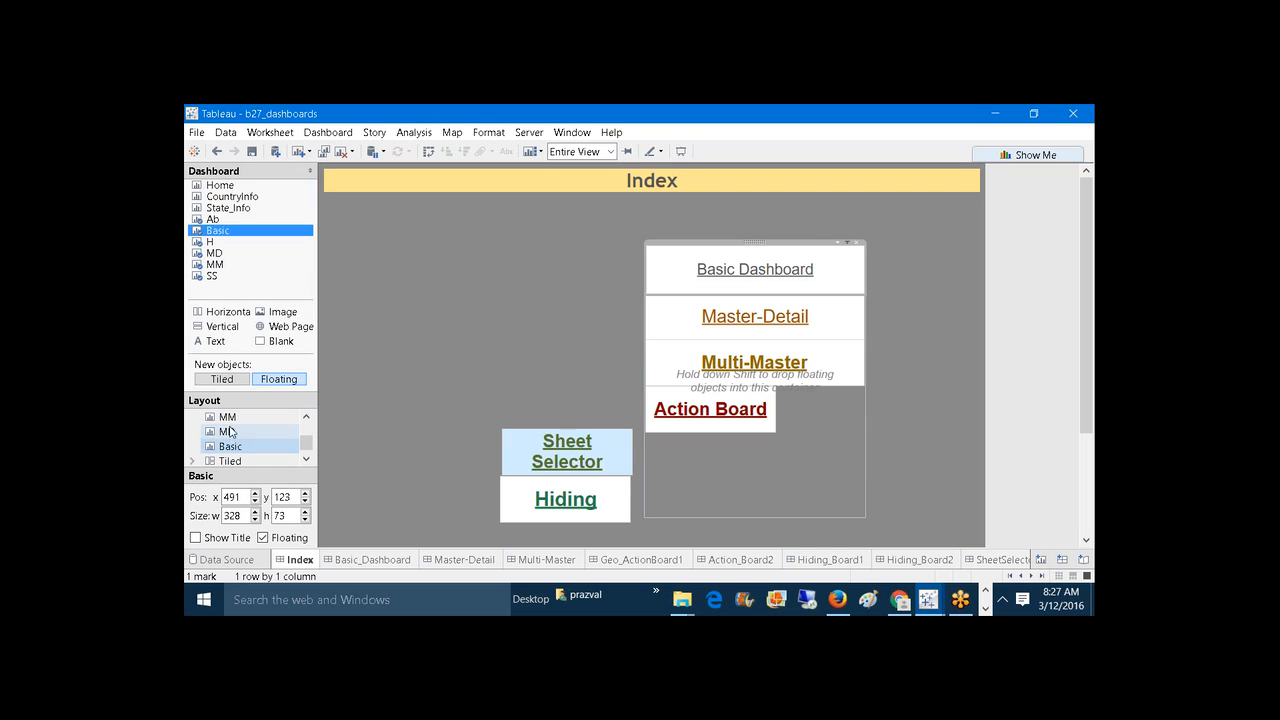
pyautogui.click(229, 421)
pyautogui.scroll(2, 235, 430)
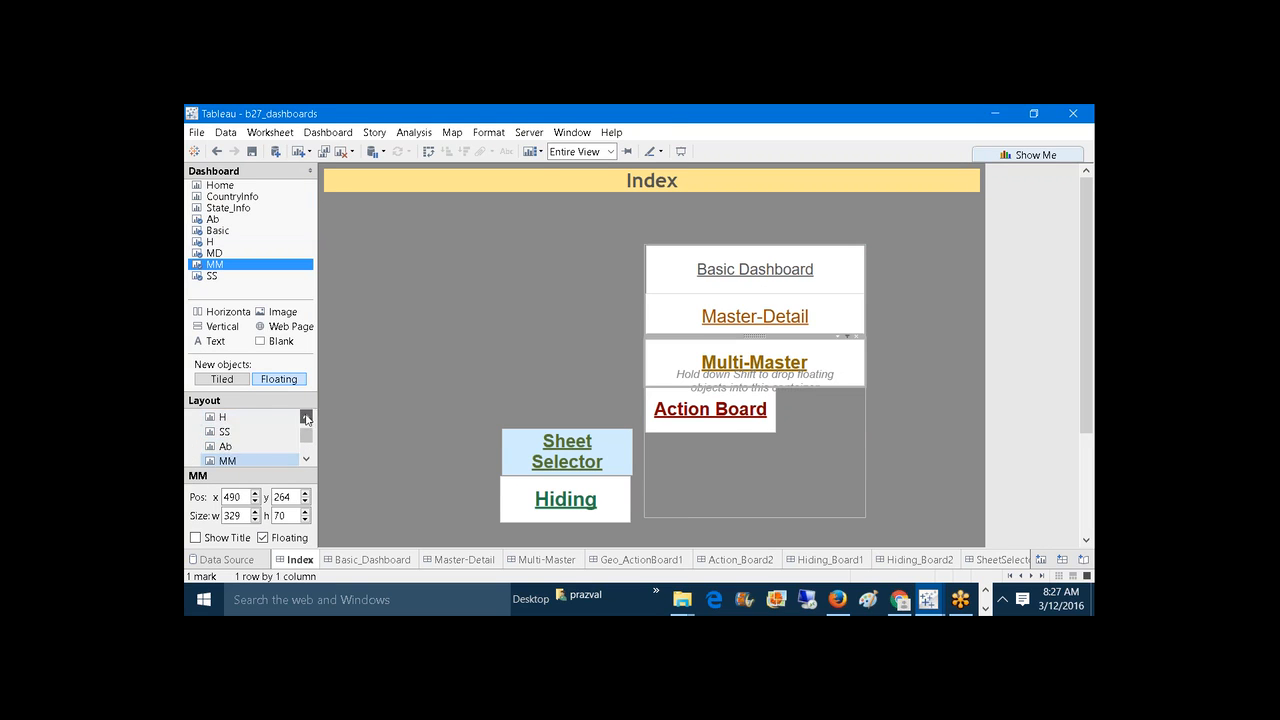
pyautogui.click(245, 447)
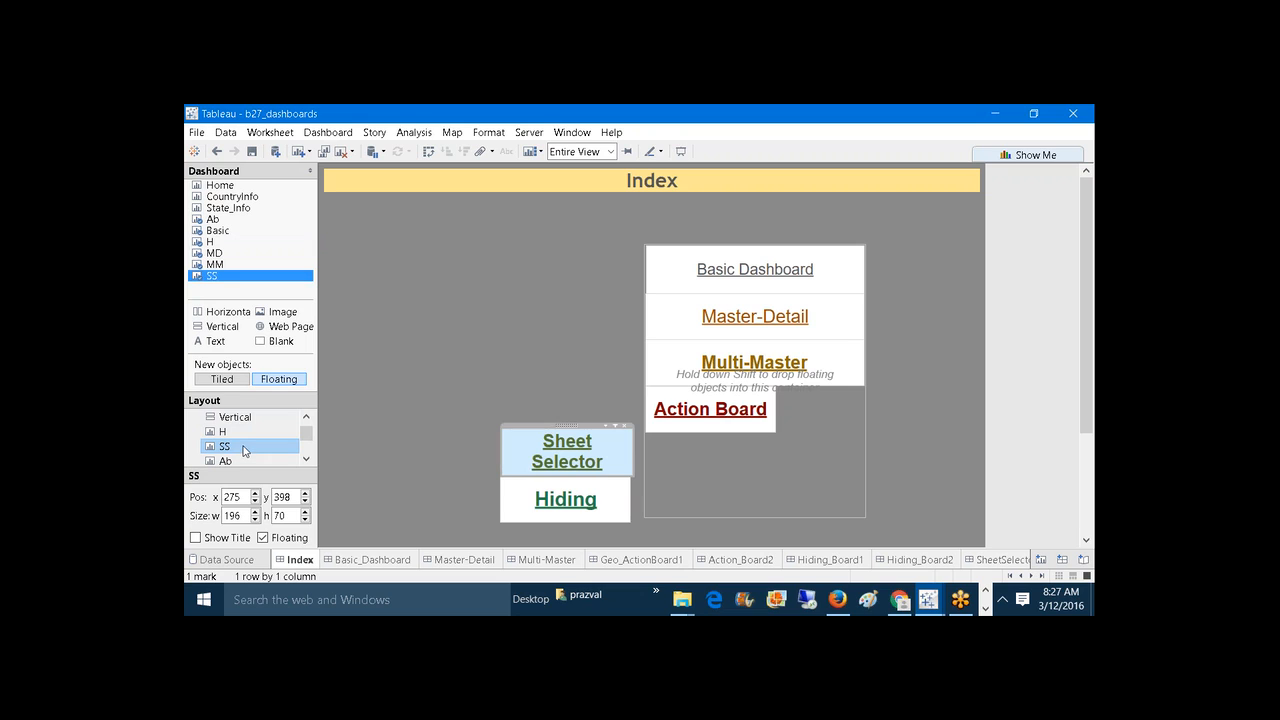
pyautogui.click(238, 434)
pyautogui.click(242, 461)
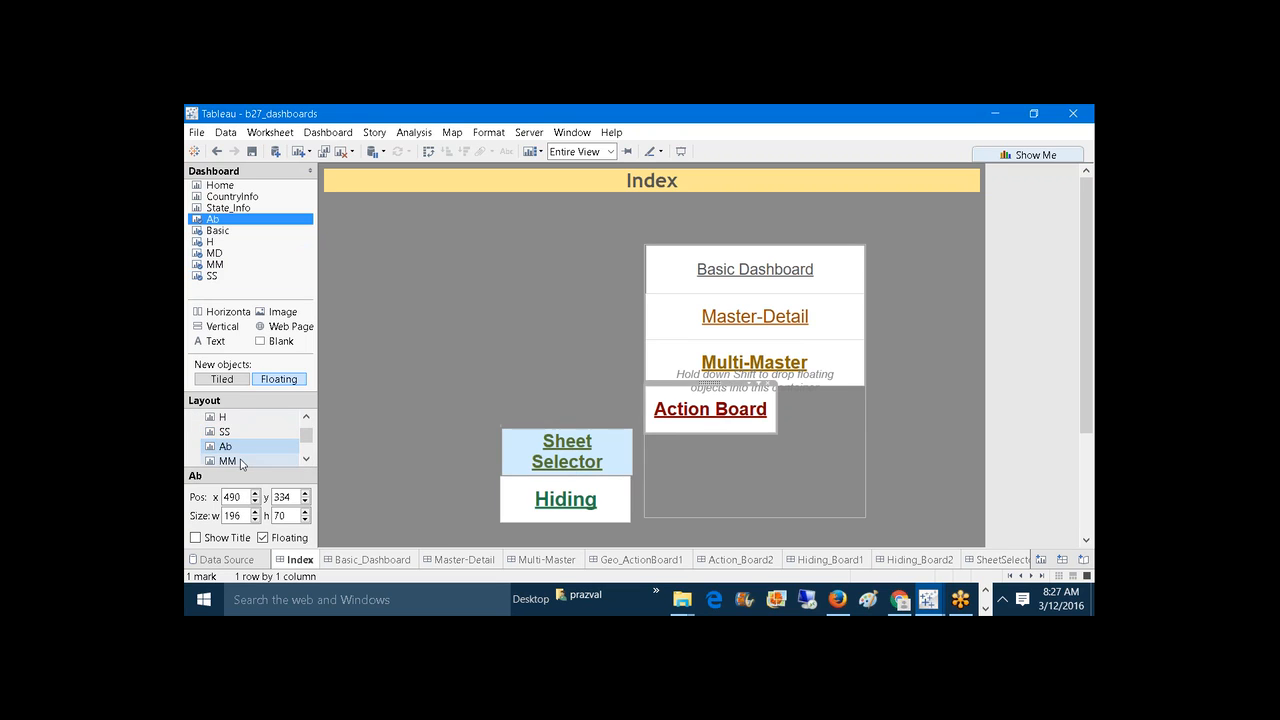
# Step: Stretch the Action Board link to the full width of the vertical container
pyautogui.click(776, 420)
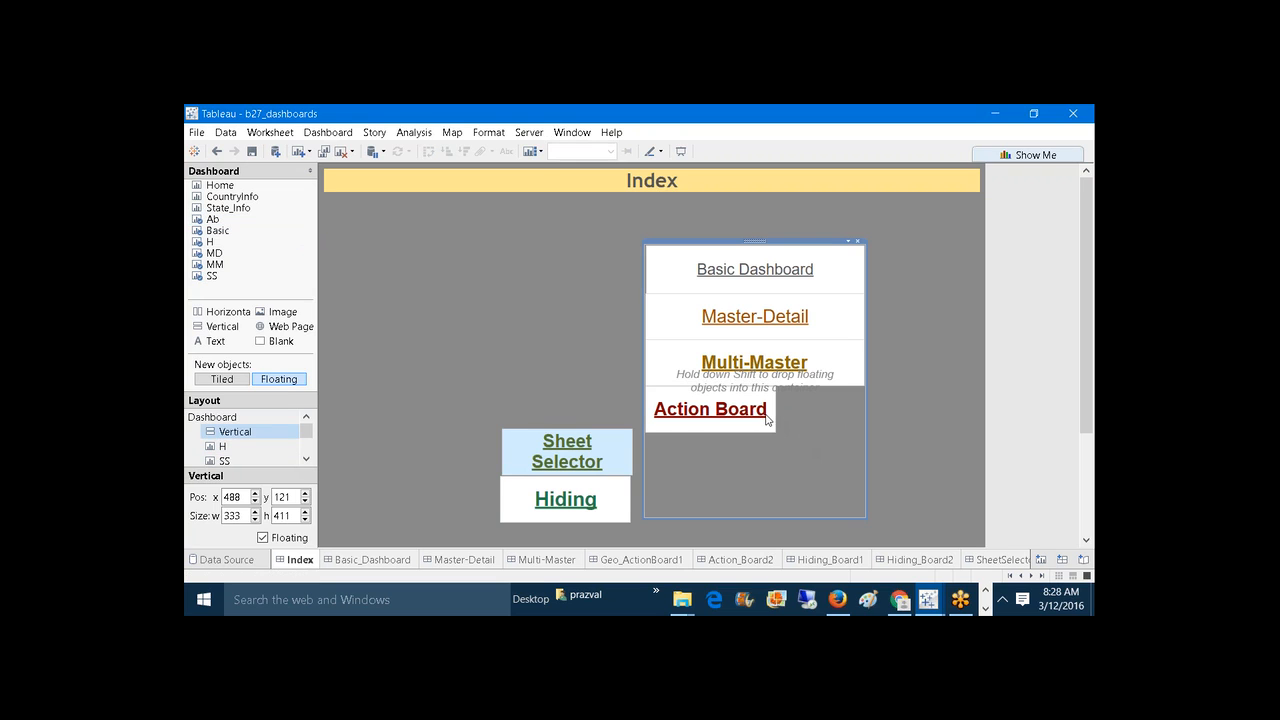
pyautogui.moveTo(307, 431); pyautogui.dragTo(309, 441)
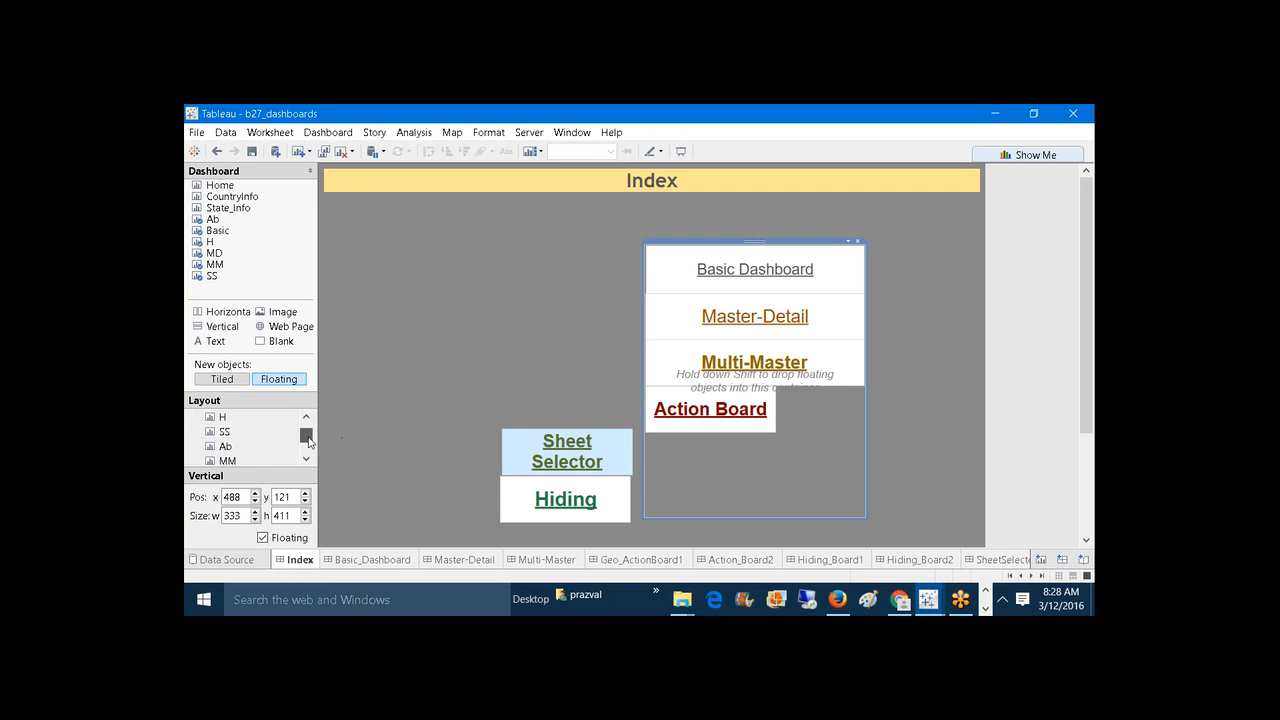
pyautogui.click(250, 446)
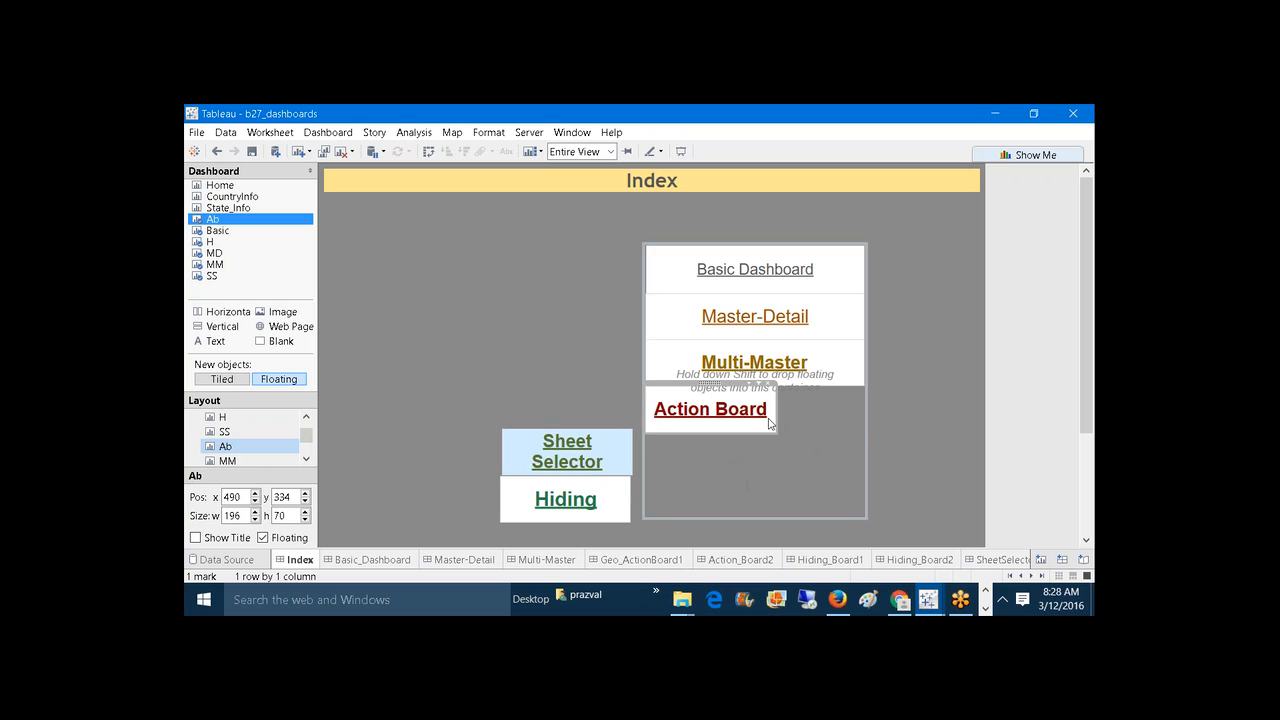
pyautogui.moveTo(769, 422); pyautogui.dragTo(862, 407)
pyautogui.click(862, 407)
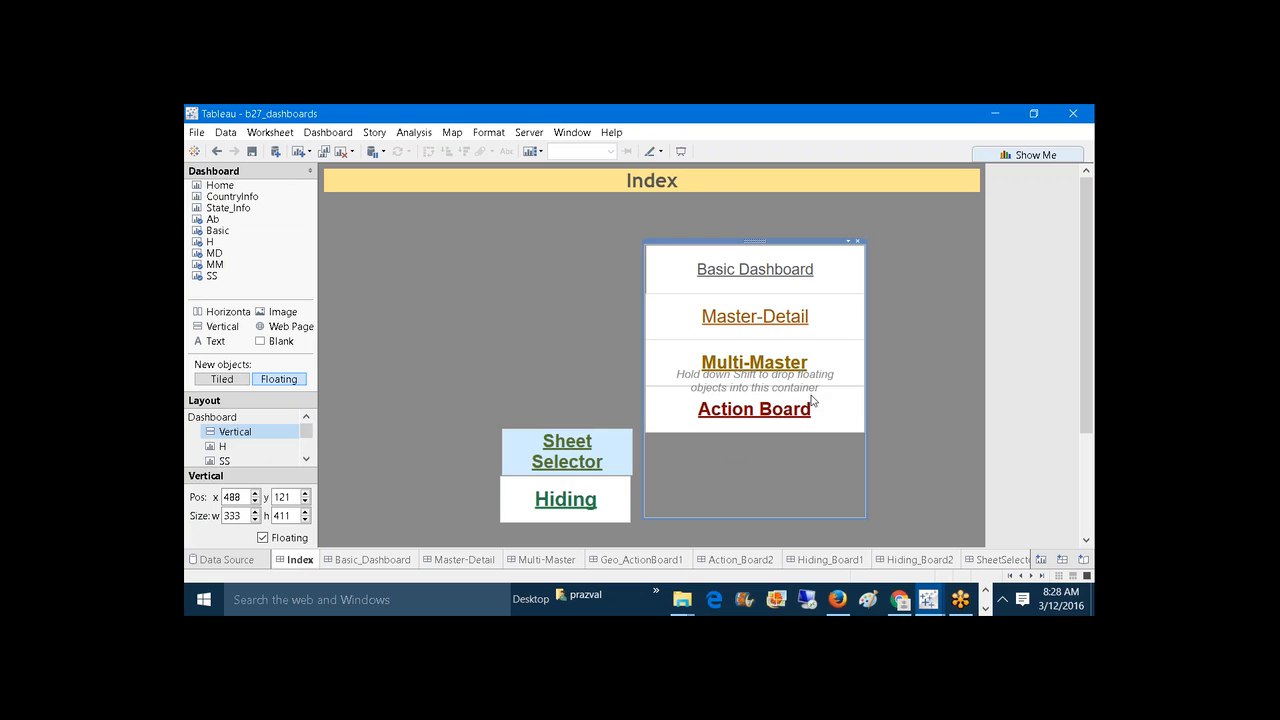
# Step: Remove the Action Board link (Ab sheet) from the Index dashboard and unhide its worksheet
pyautogui.click(307, 458)
pyautogui.click(240, 446)
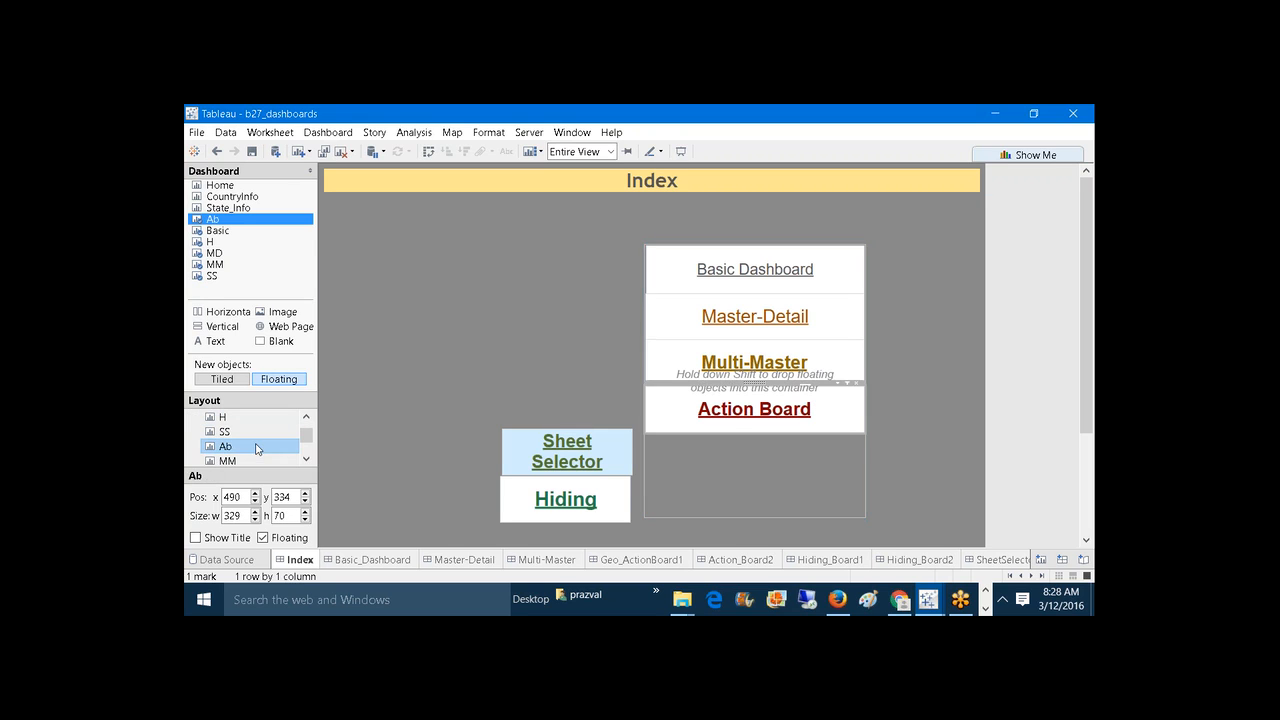
pyautogui.click(855, 384)
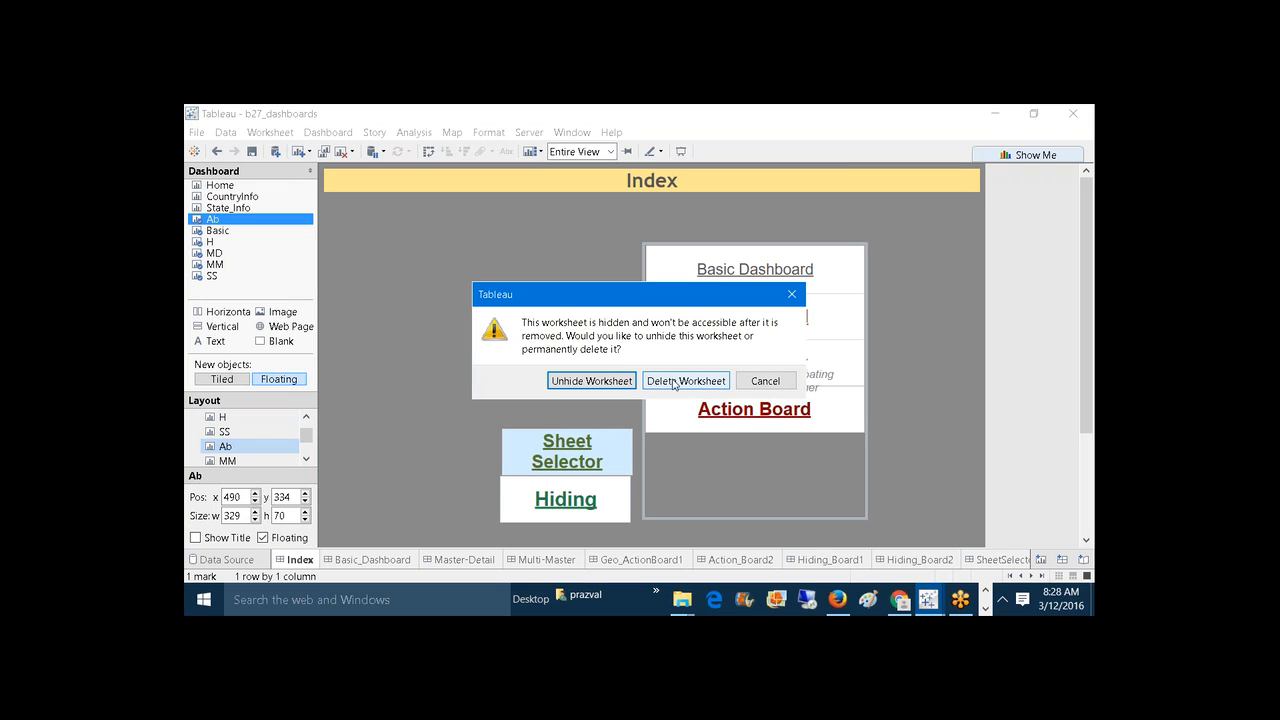
pyautogui.click(613, 381)
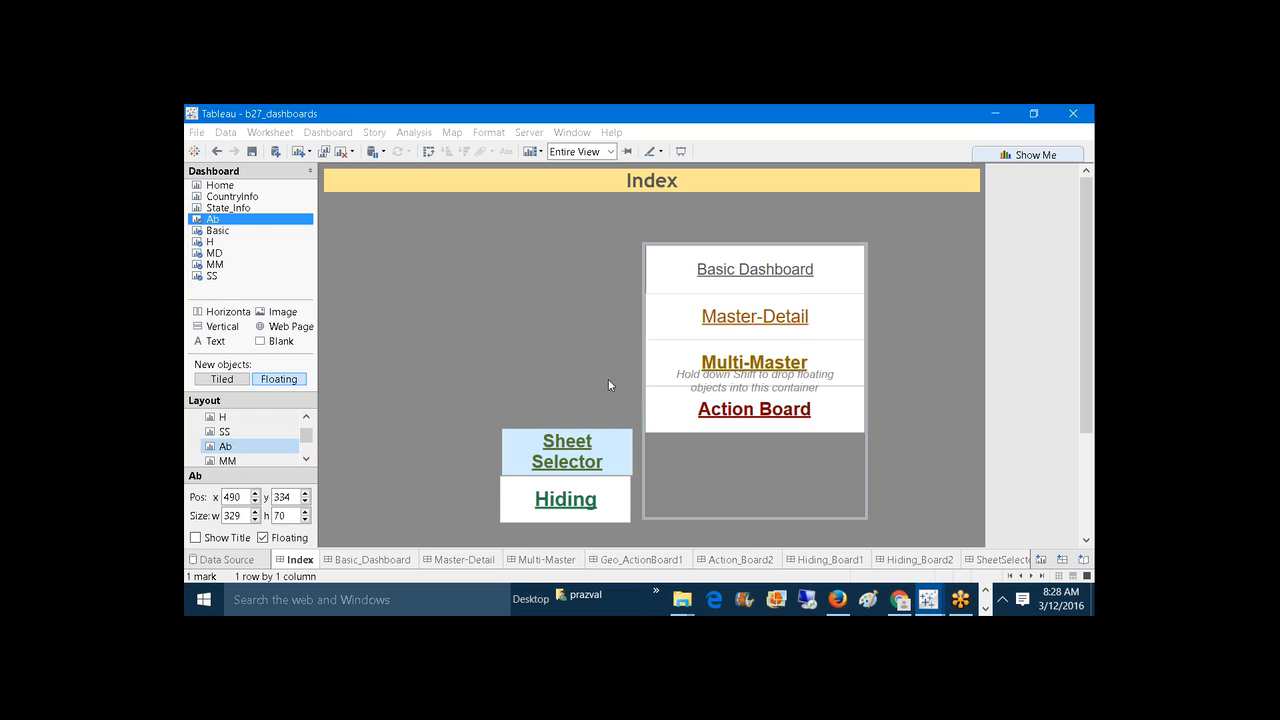
pyautogui.click(866, 363)
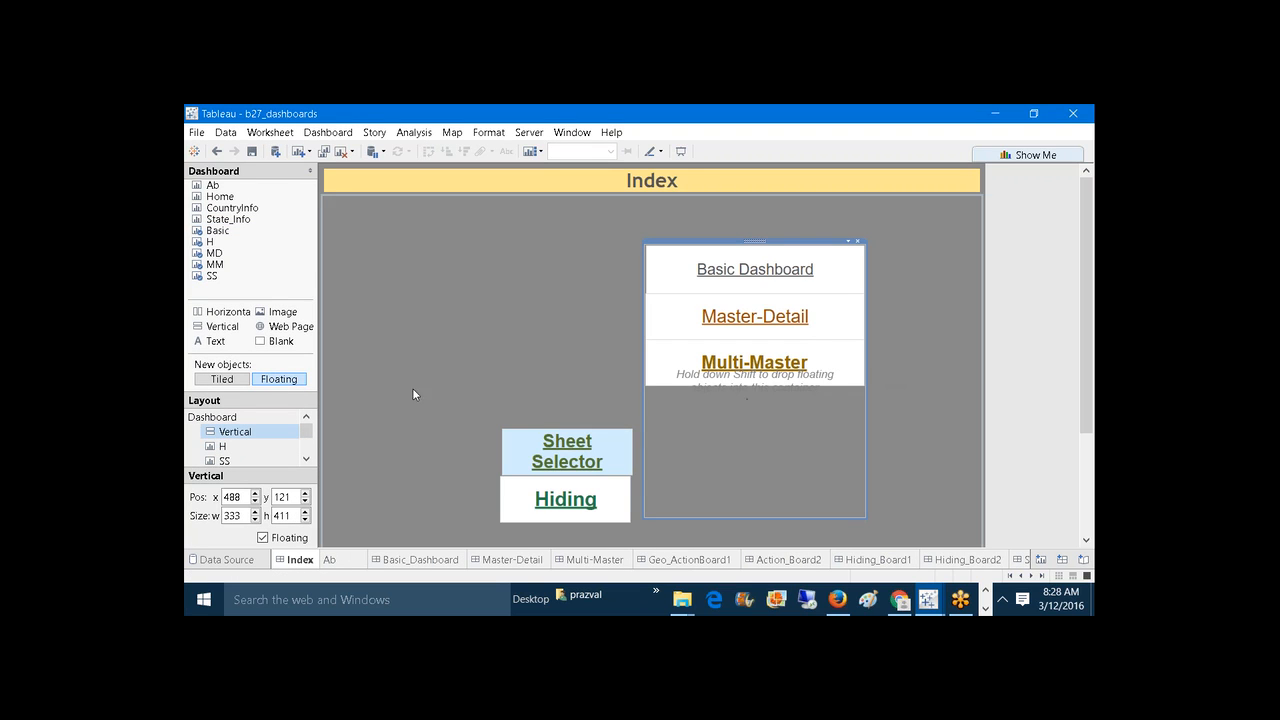
# Step: Remove the Multi-Master link (MM sheet) from the Index dashboard and unhide its worksheet
pyautogui.scroll(-2, 308, 436)
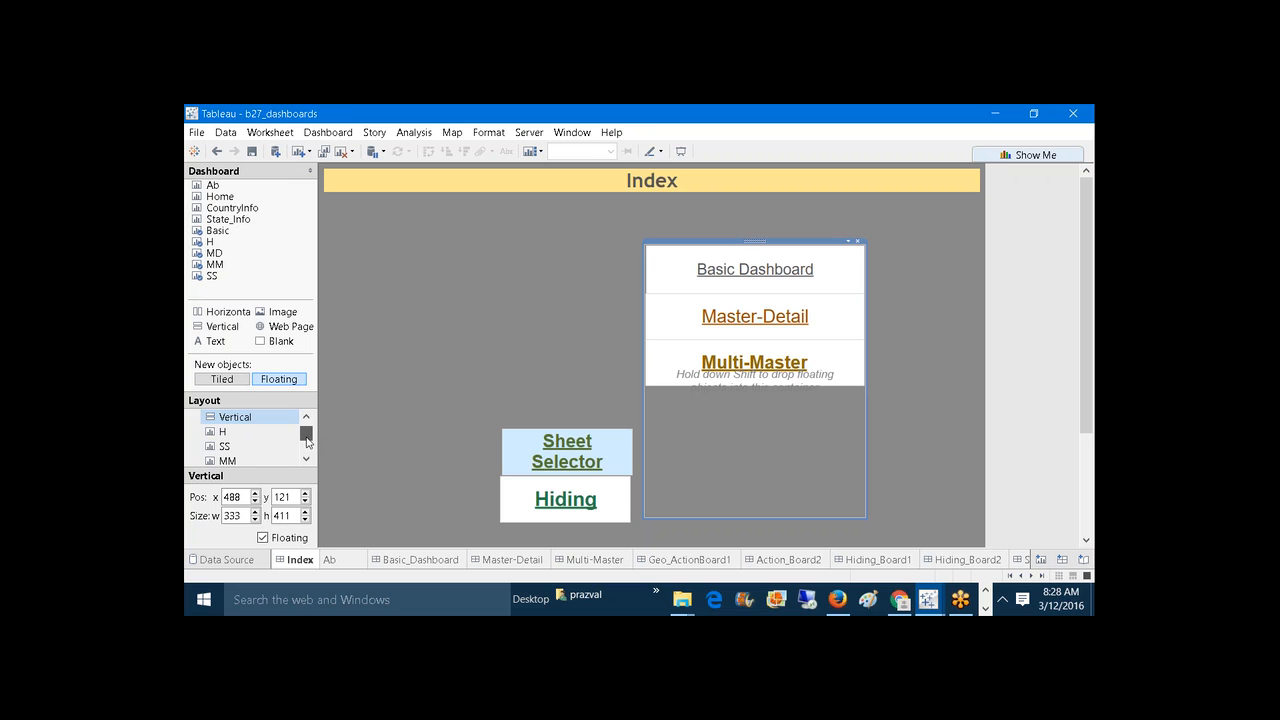
pyautogui.click(228, 446)
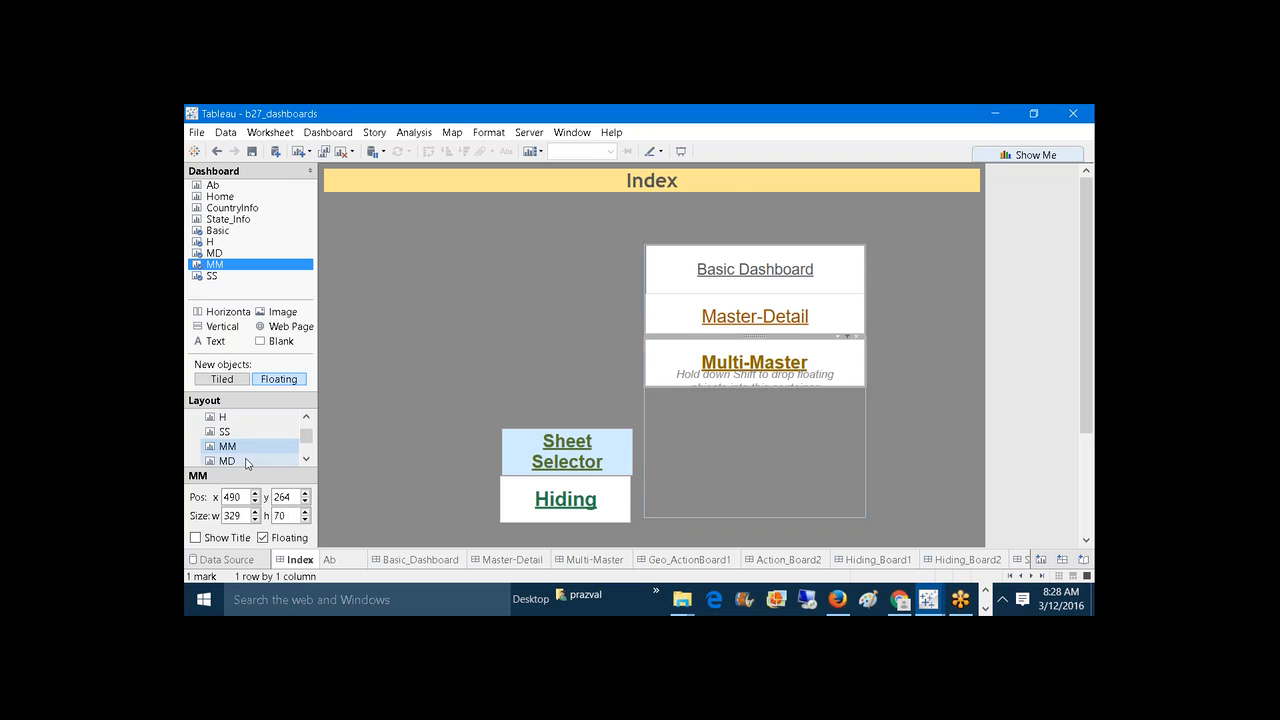
pyautogui.click(856, 338)
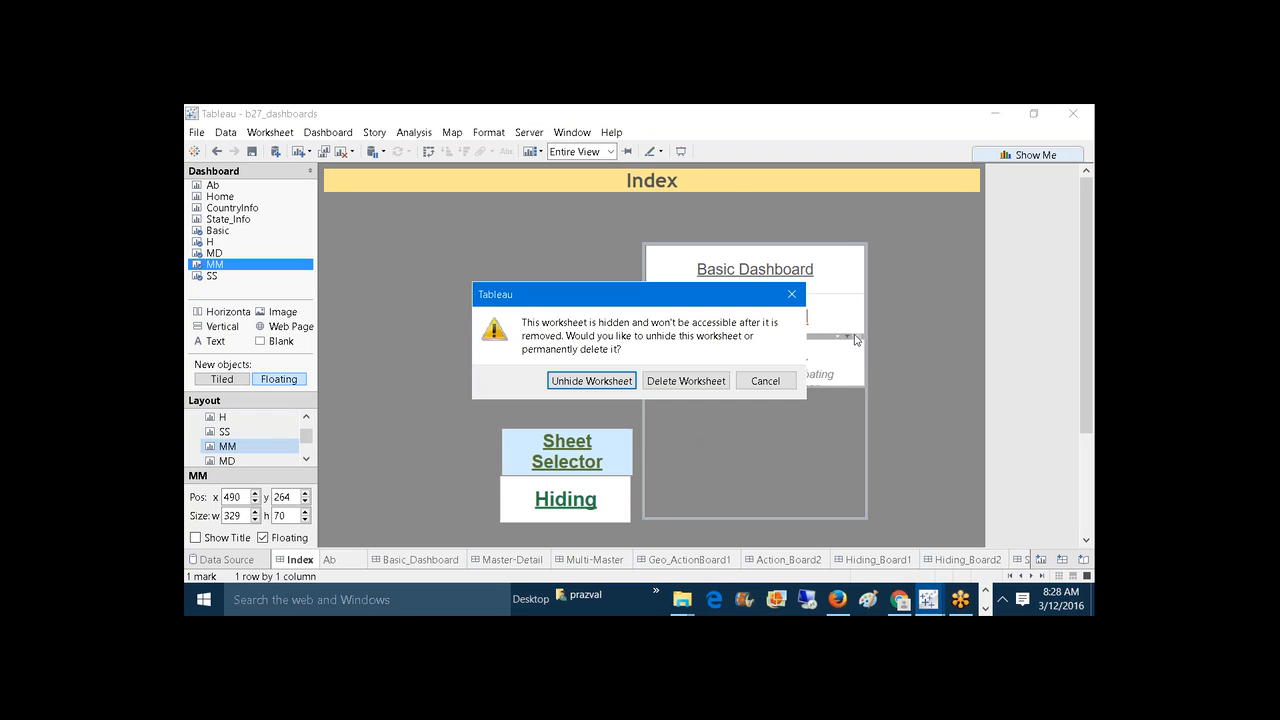
pyautogui.click(600, 380)
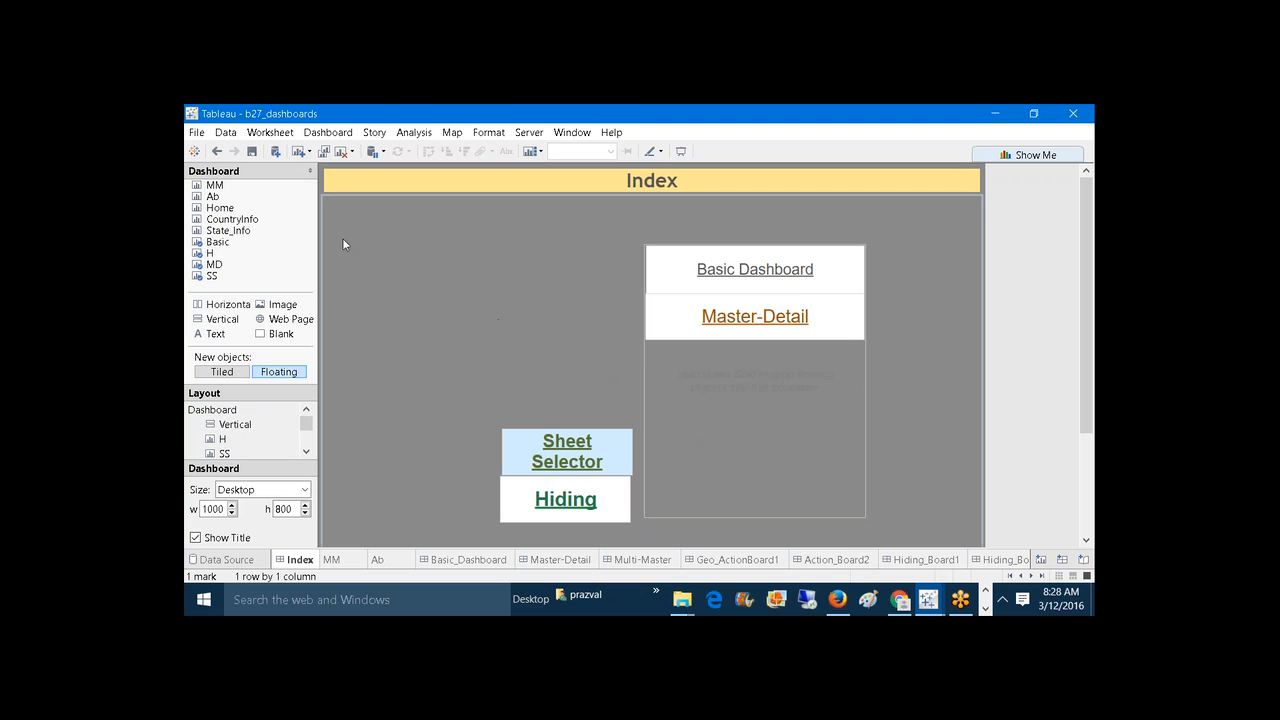
# Step: Add the MM sheet inside the floating vertical container so that it nests within it
pyautogui.moveTo(240, 266)
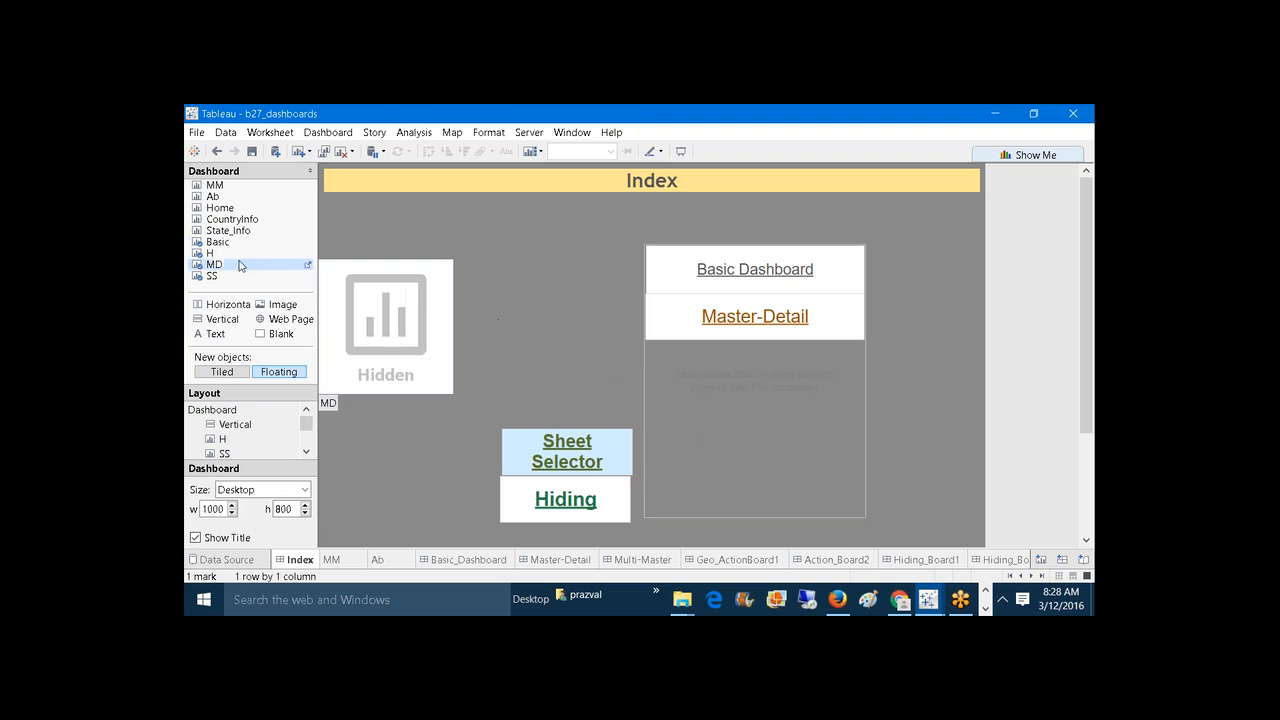
pyautogui.click(215, 186)
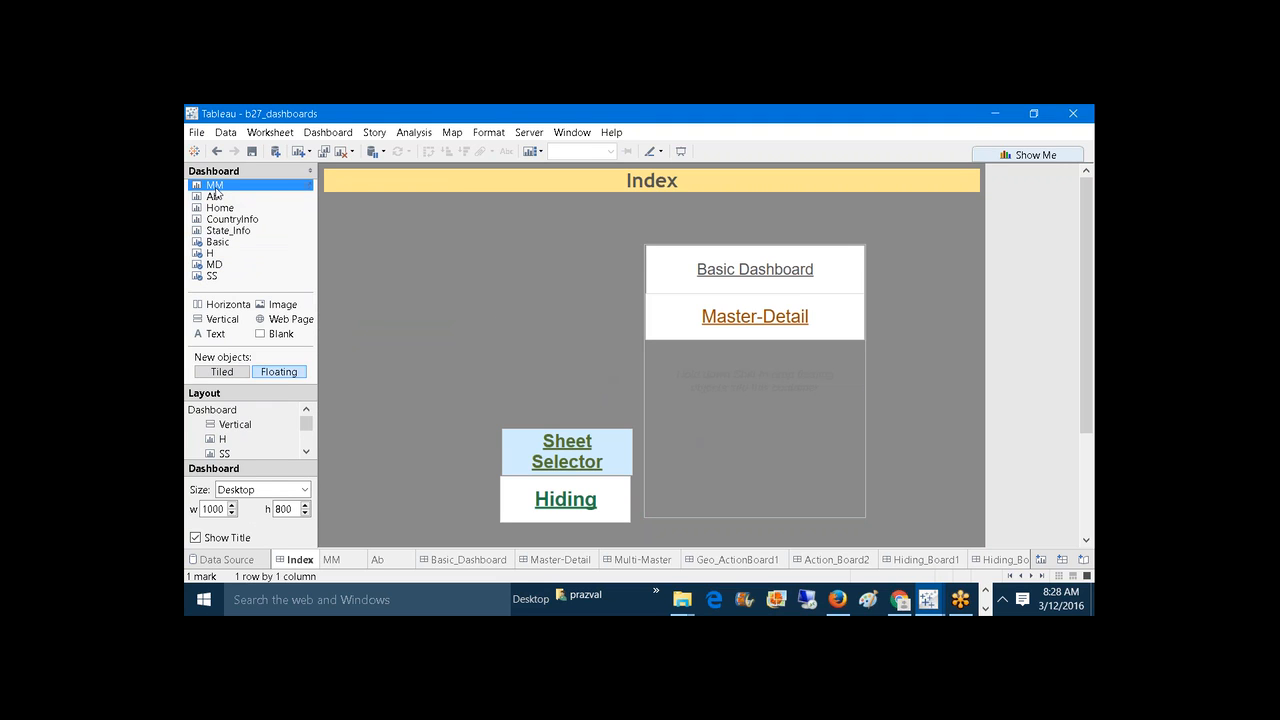
pyautogui.moveTo(218, 190); pyautogui.dragTo(300, 240)
pyautogui.moveTo(561, 337); pyautogui.dragTo(761, 394)
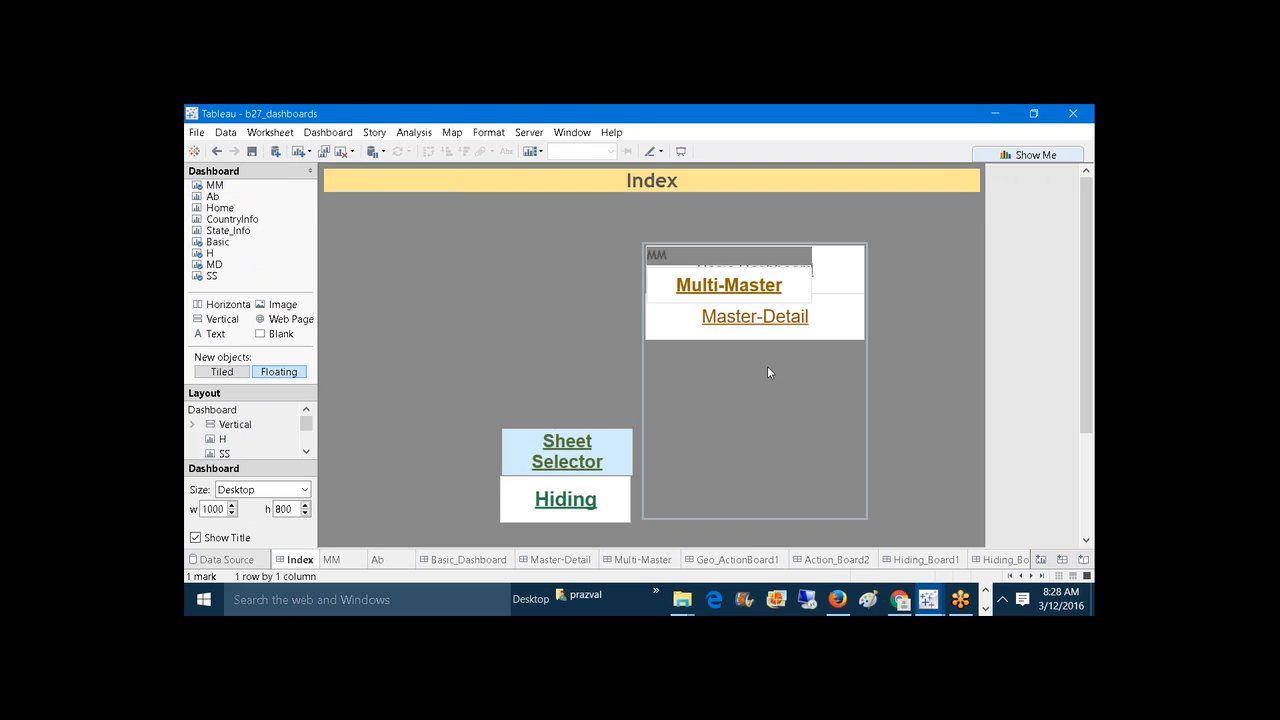
# Step: Extend the nested MM sheet downward to a height of about 200 in the vertical container
pyautogui.click(770, 278)
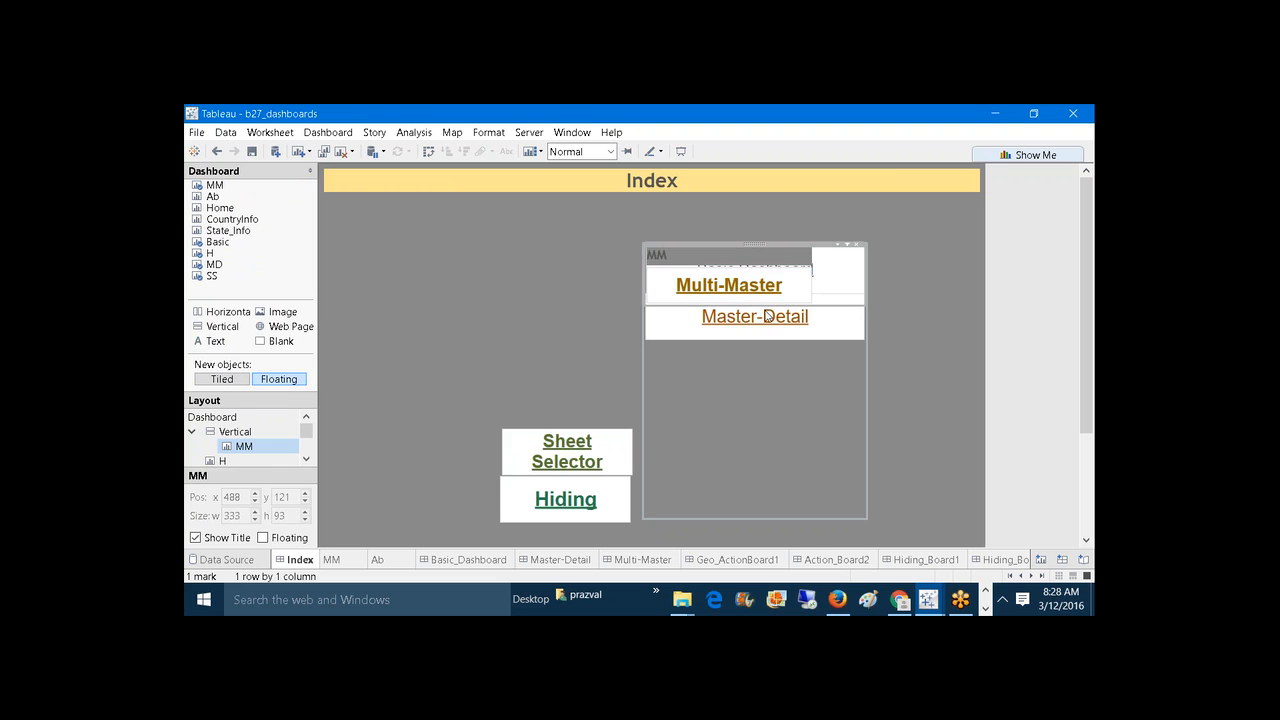
pyautogui.click(791, 293)
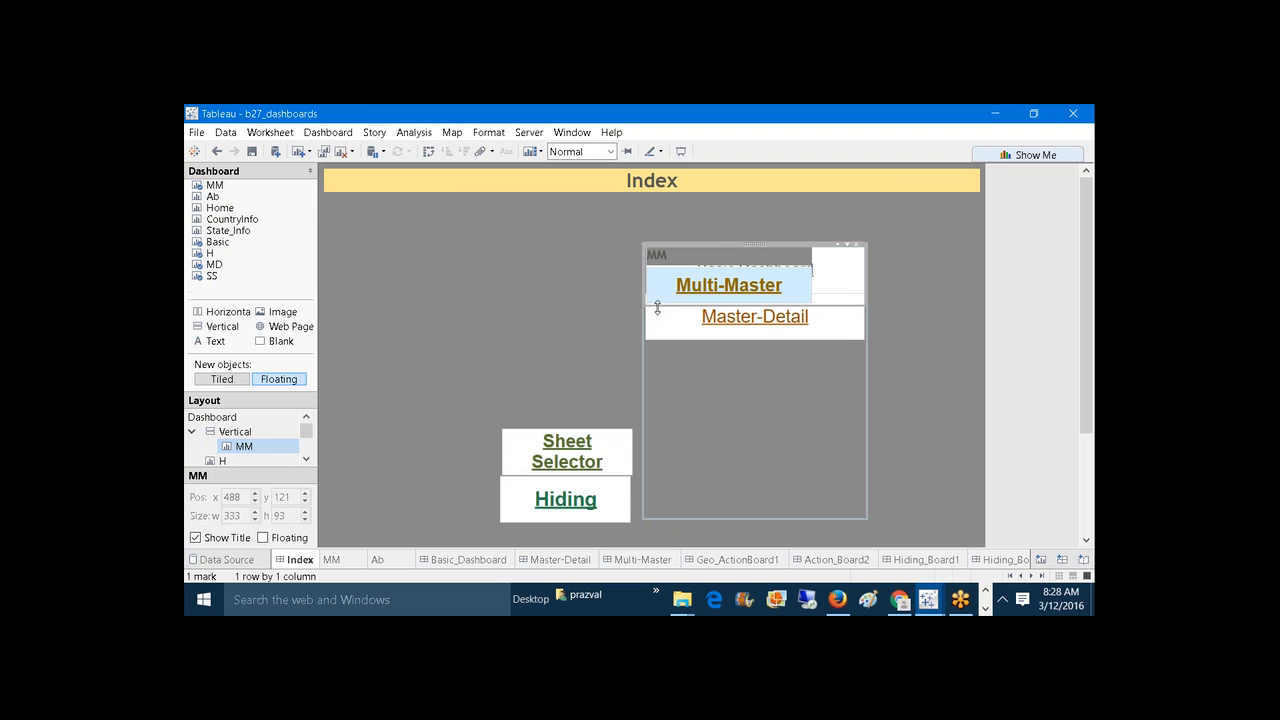
pyautogui.moveTo(657, 308); pyautogui.dragTo(672, 377)
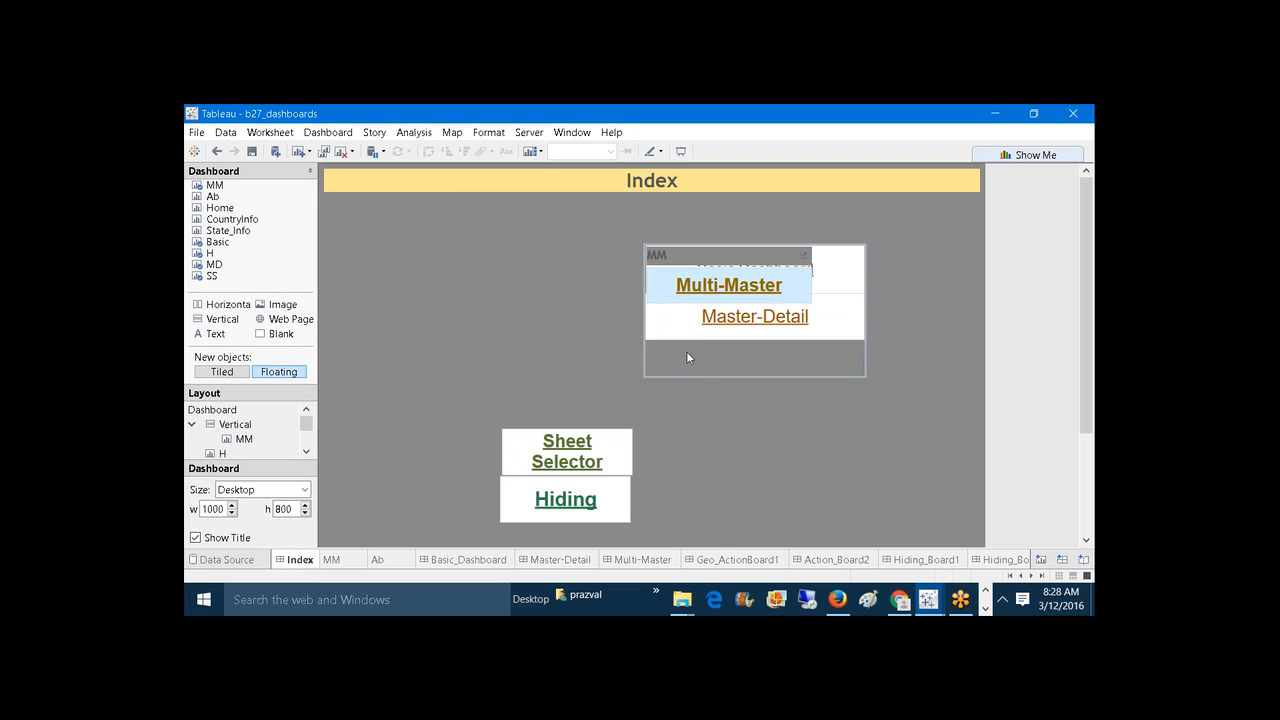
pyautogui.click(713, 370)
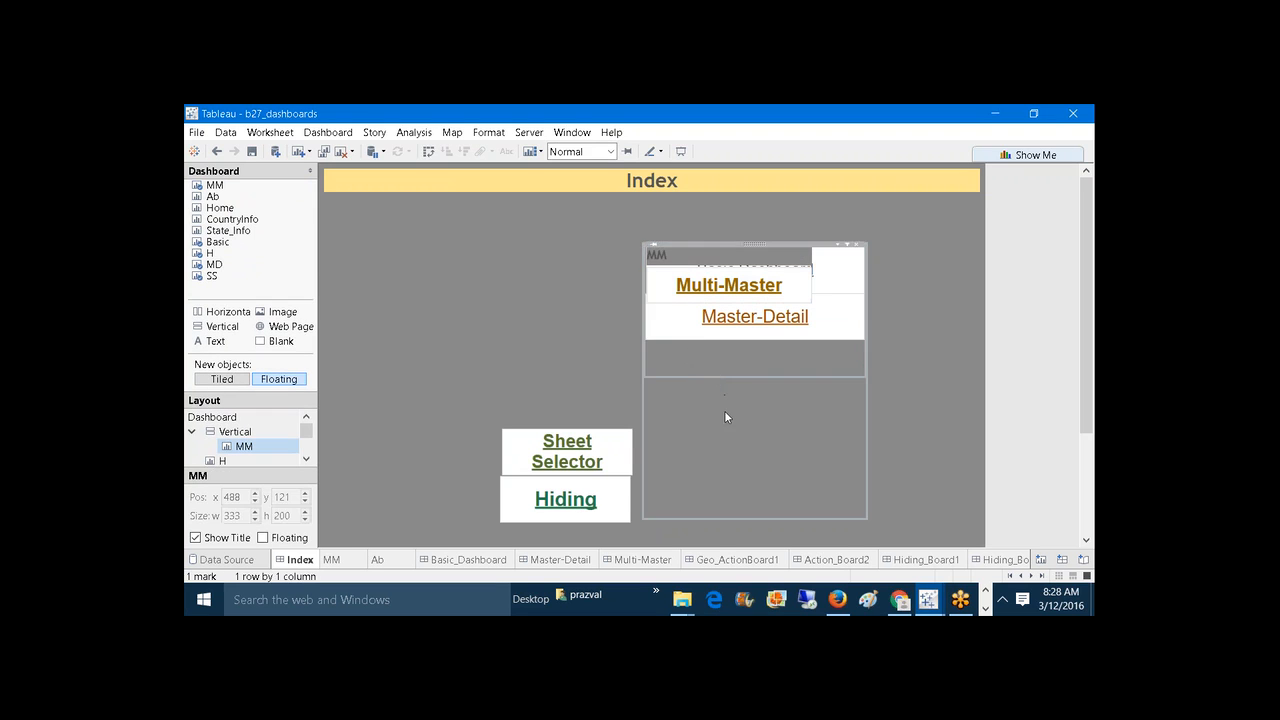
pyautogui.click(726, 417)
pyautogui.click(699, 353)
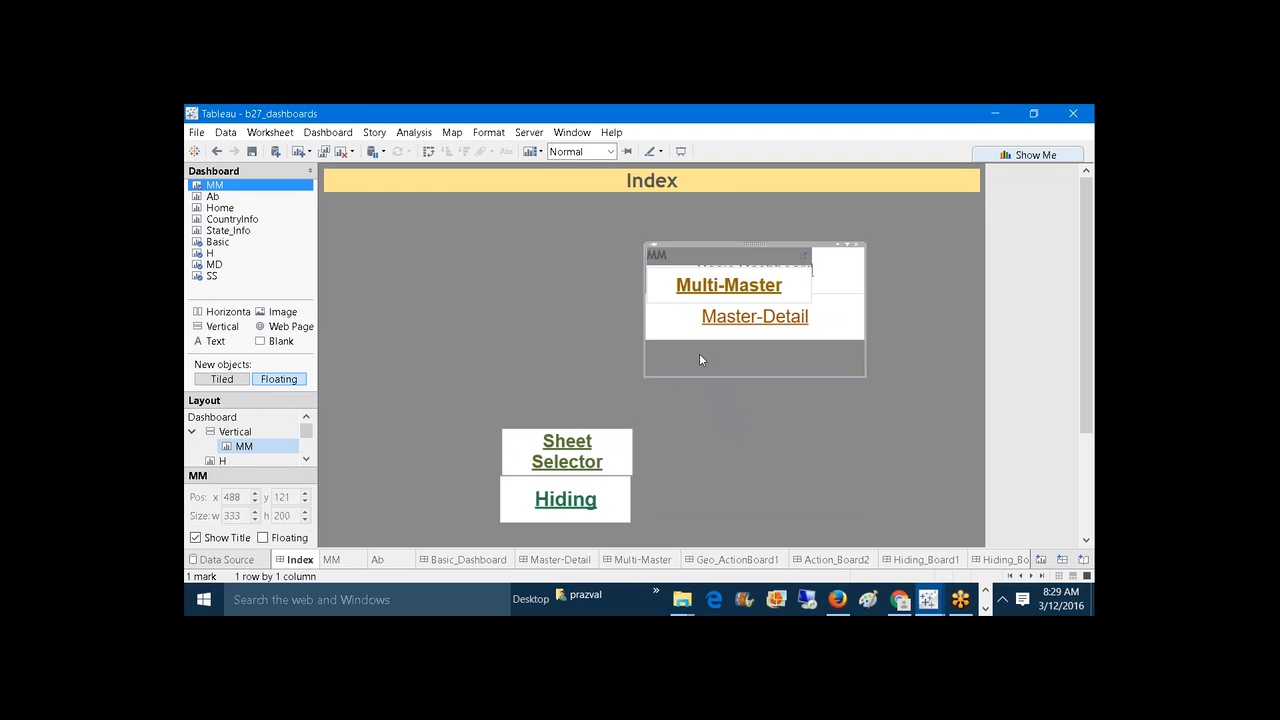
# Step: Fit the MM sheet to Entire View and hide its title
pyautogui.click(609, 152)
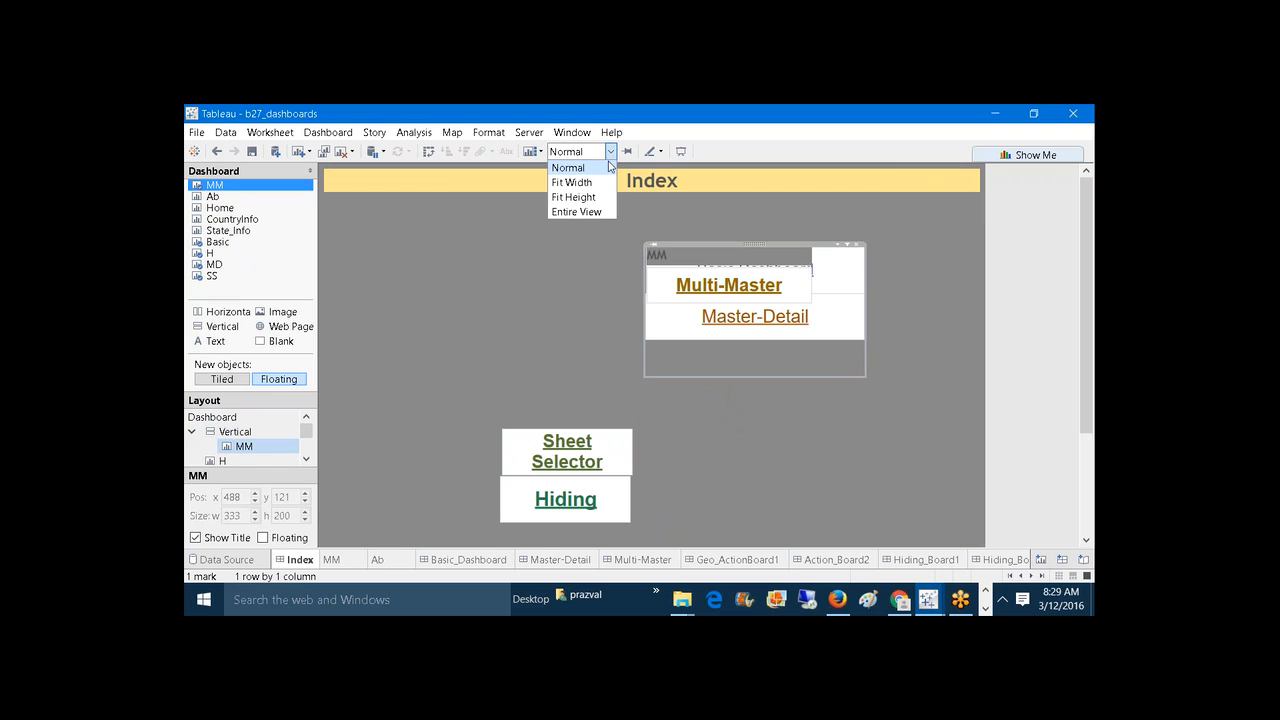
pyautogui.click(590, 216)
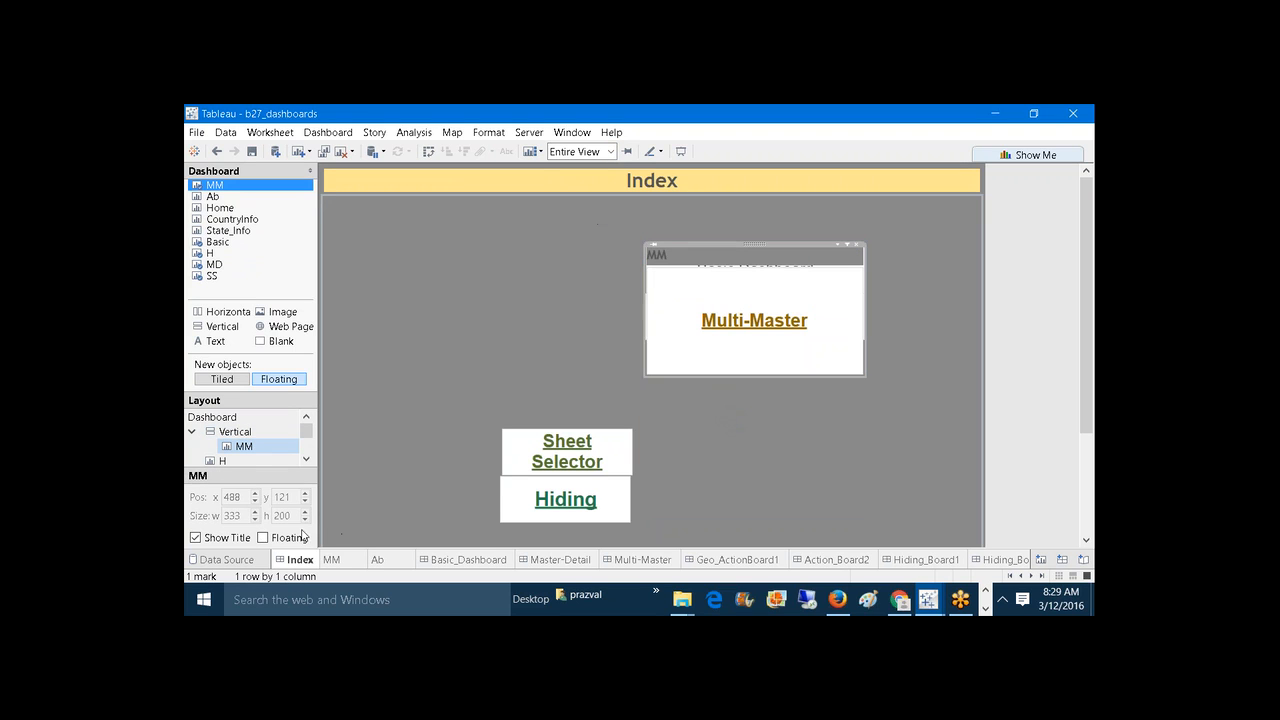
pyautogui.click(196, 538)
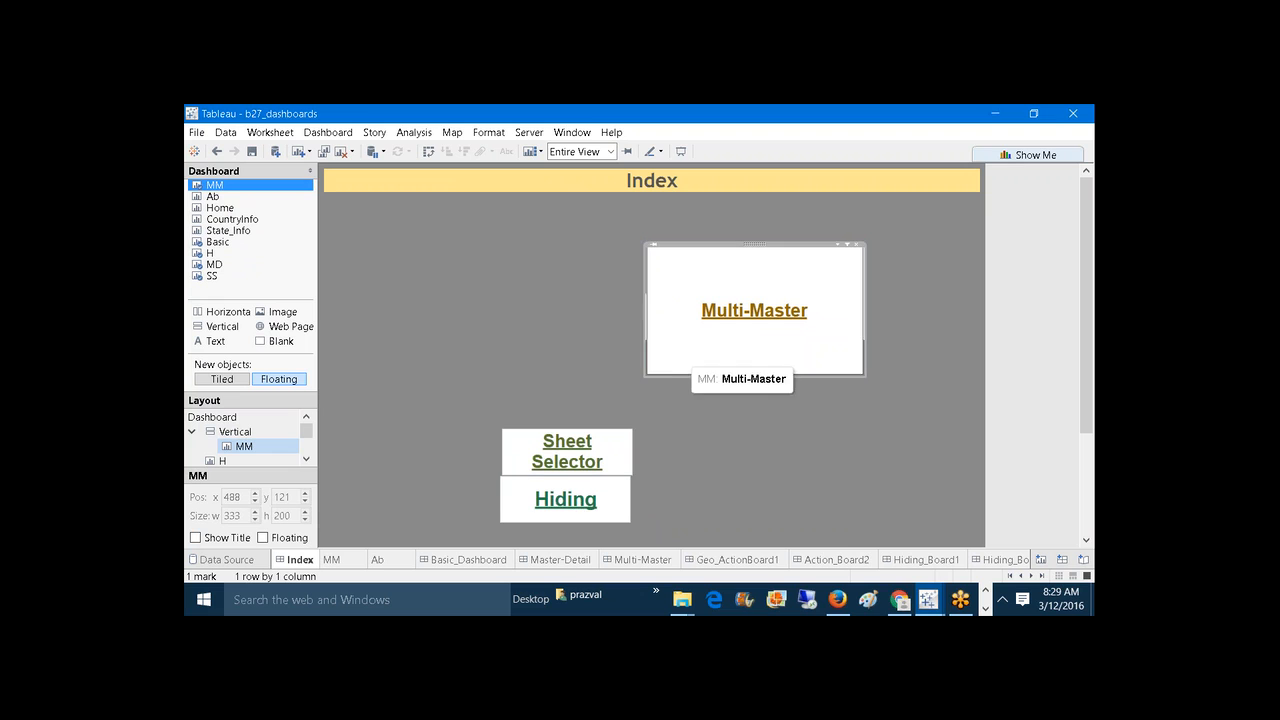
# Step: Shrink the Multi-Master link to a height of about 57 and try to move it below Master-Detail
pyautogui.click(688, 370)
pyautogui.moveTo(687, 378); pyautogui.dragTo(704, 283)
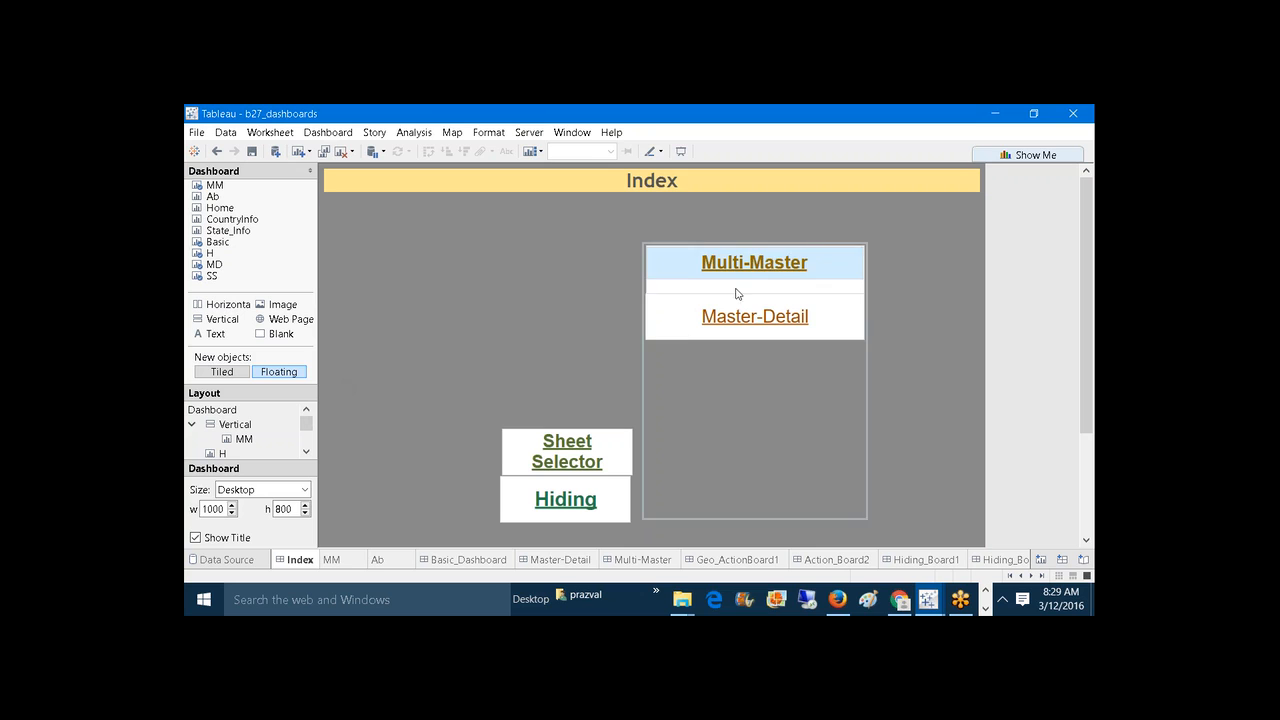
pyautogui.click(733, 258)
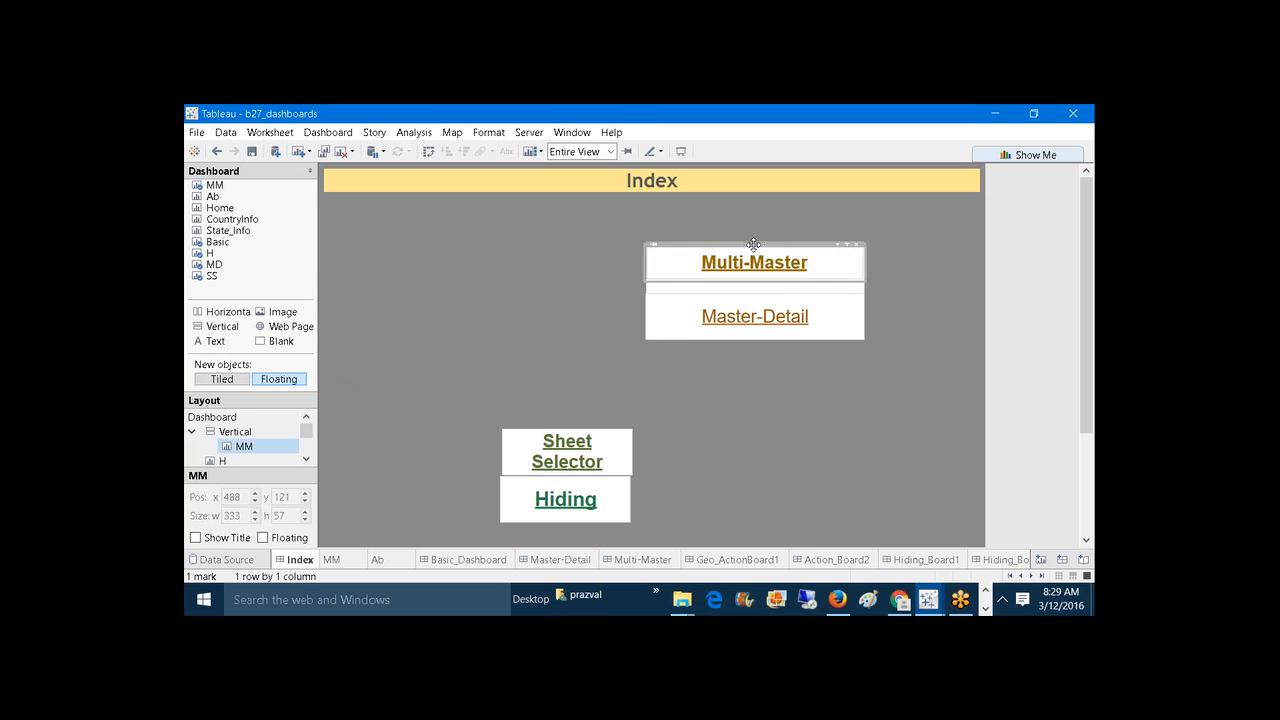
pyautogui.moveTo(753, 244); pyautogui.dragTo(781, 372)
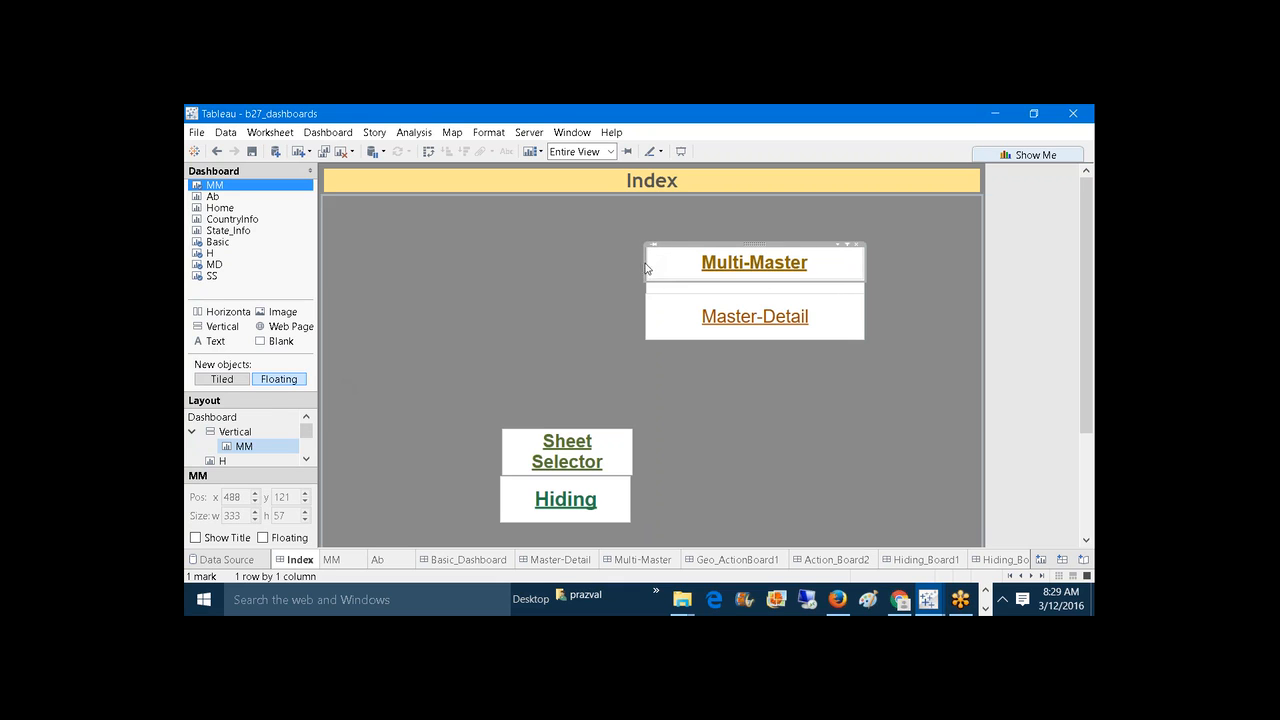
# Step: Stretch the Multi-Master link downward to a height of about 205 in the container
pyautogui.click(846, 275)
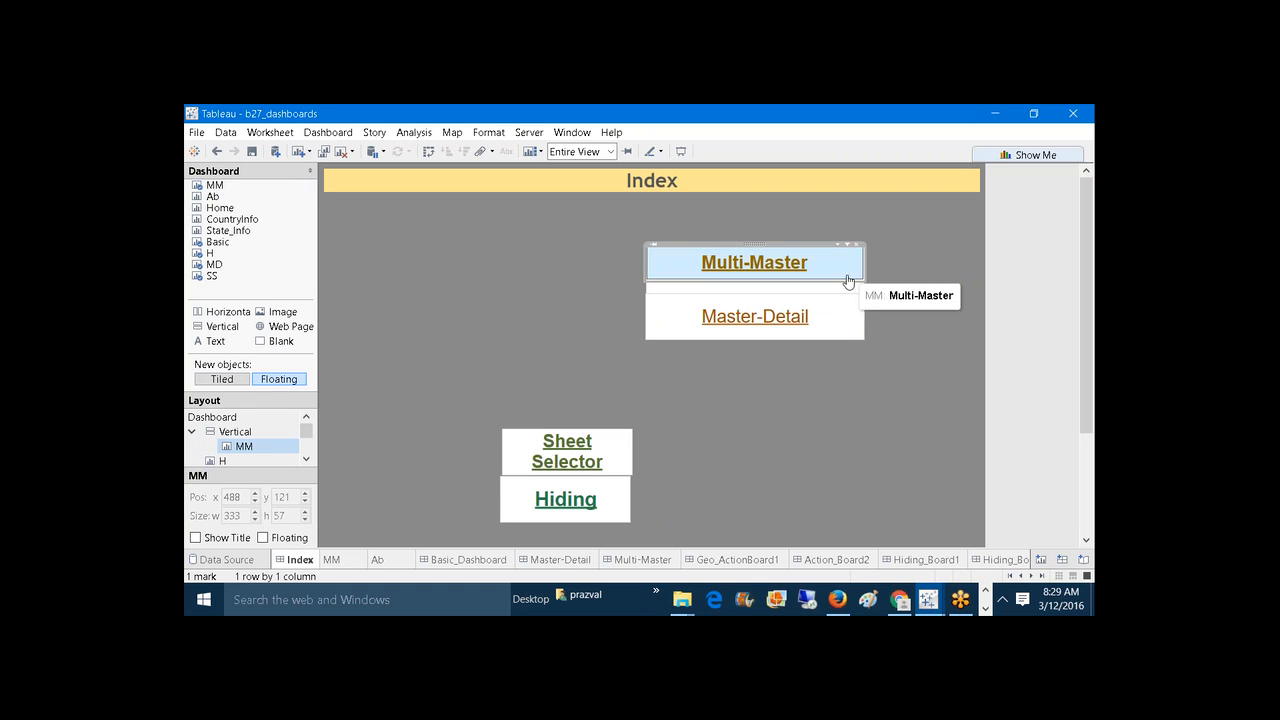
pyautogui.click(842, 277)
pyautogui.moveTo(860, 275); pyautogui.dragTo(878, 318)
pyautogui.moveTo(882, 380); pyautogui.dragTo(882, 380)
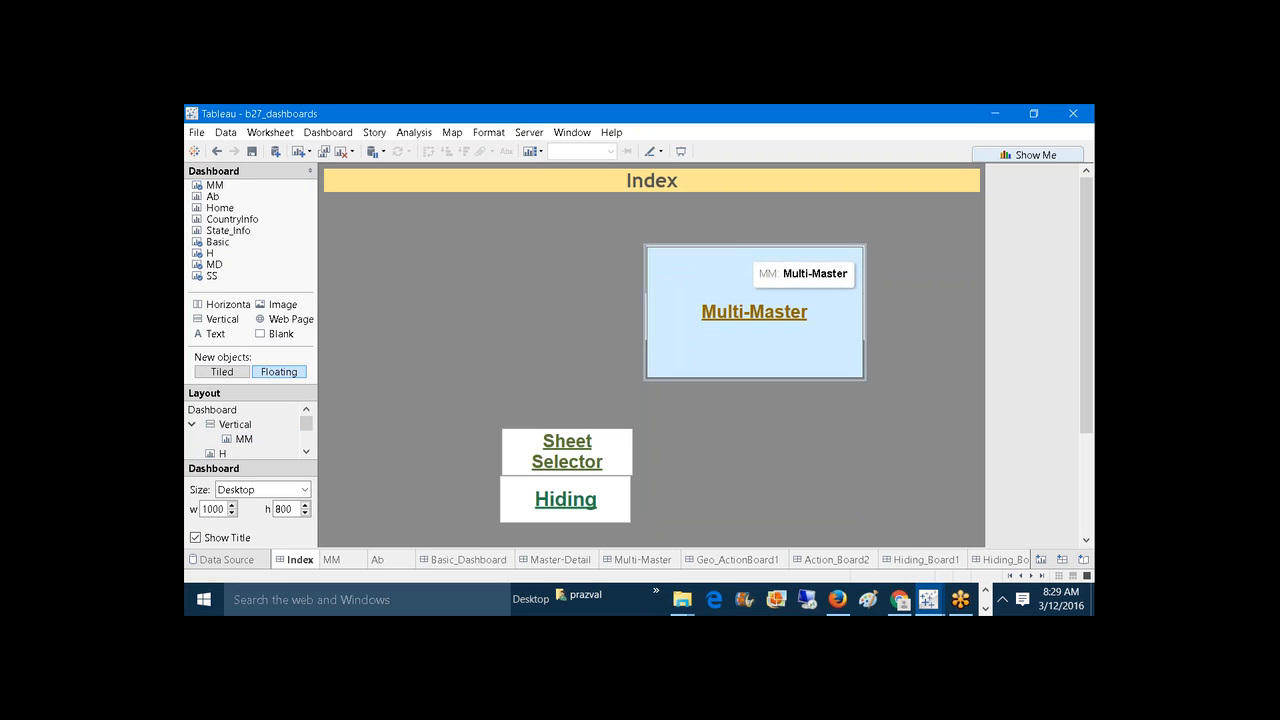
# Step: Try to move the enlarged Multi-Master link lower within the vertical container, and select the container
pyautogui.click(741, 291)
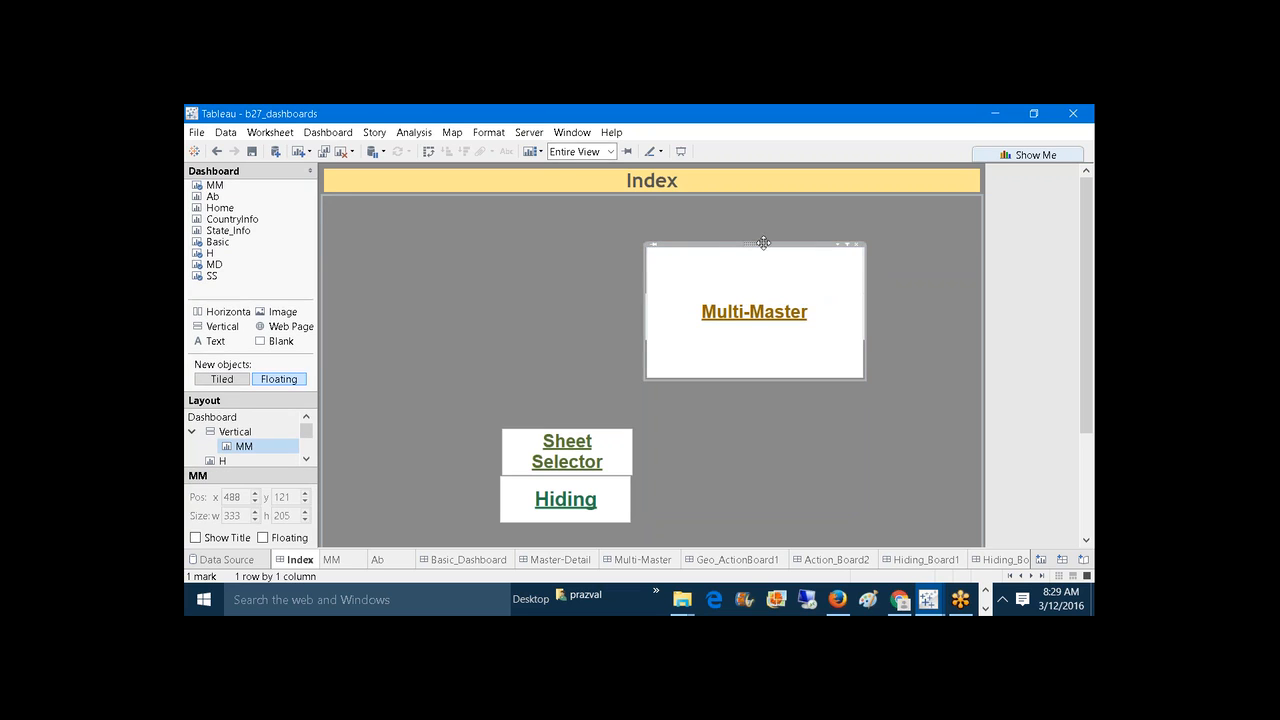
pyautogui.moveTo(760, 244); pyautogui.dragTo(760, 286)
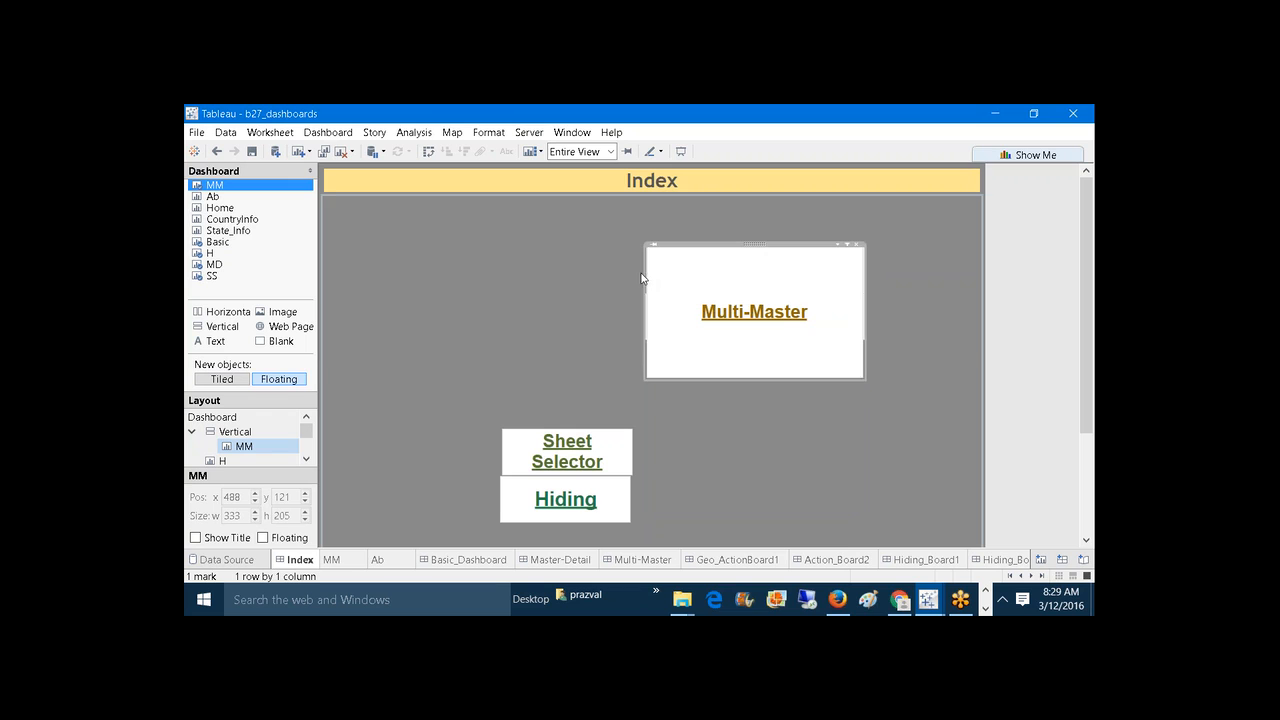
pyautogui.click(674, 383)
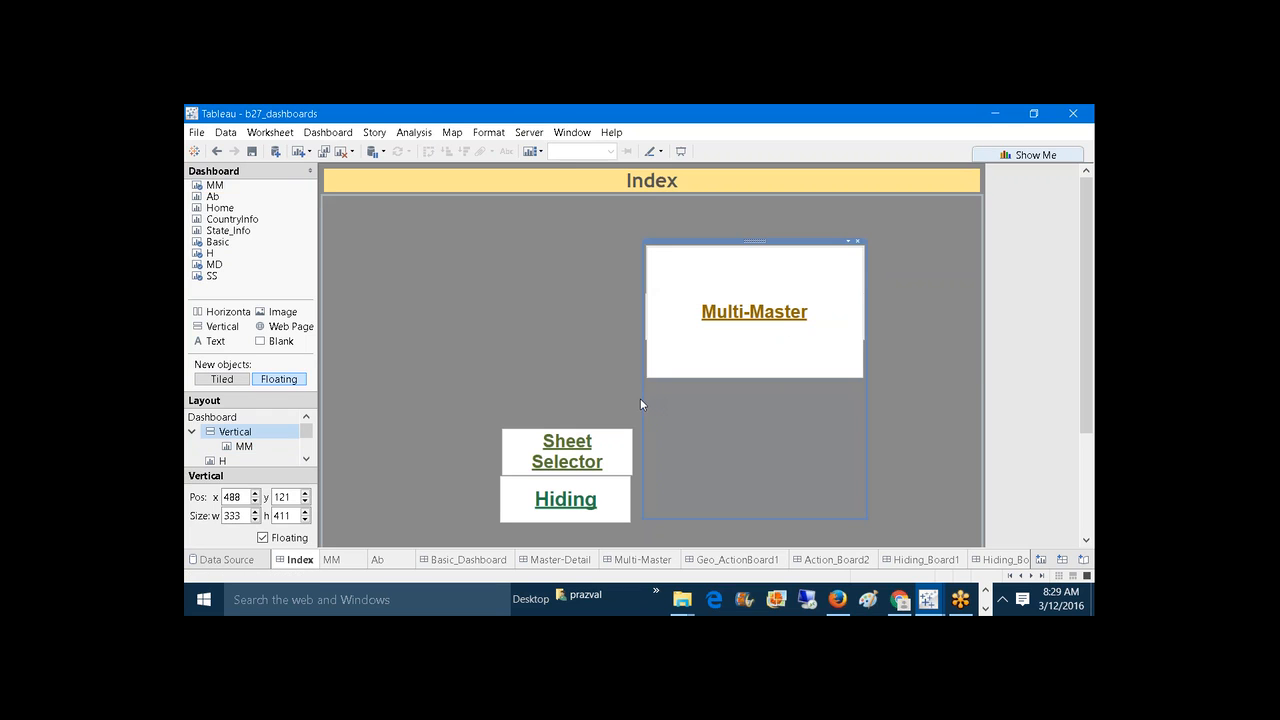
# Step: Widen the floating vertical container holding the Multi-Master link on both sides to a width of about 402
pyautogui.moveTo(642, 398); pyautogui.dragTo(623, 398)
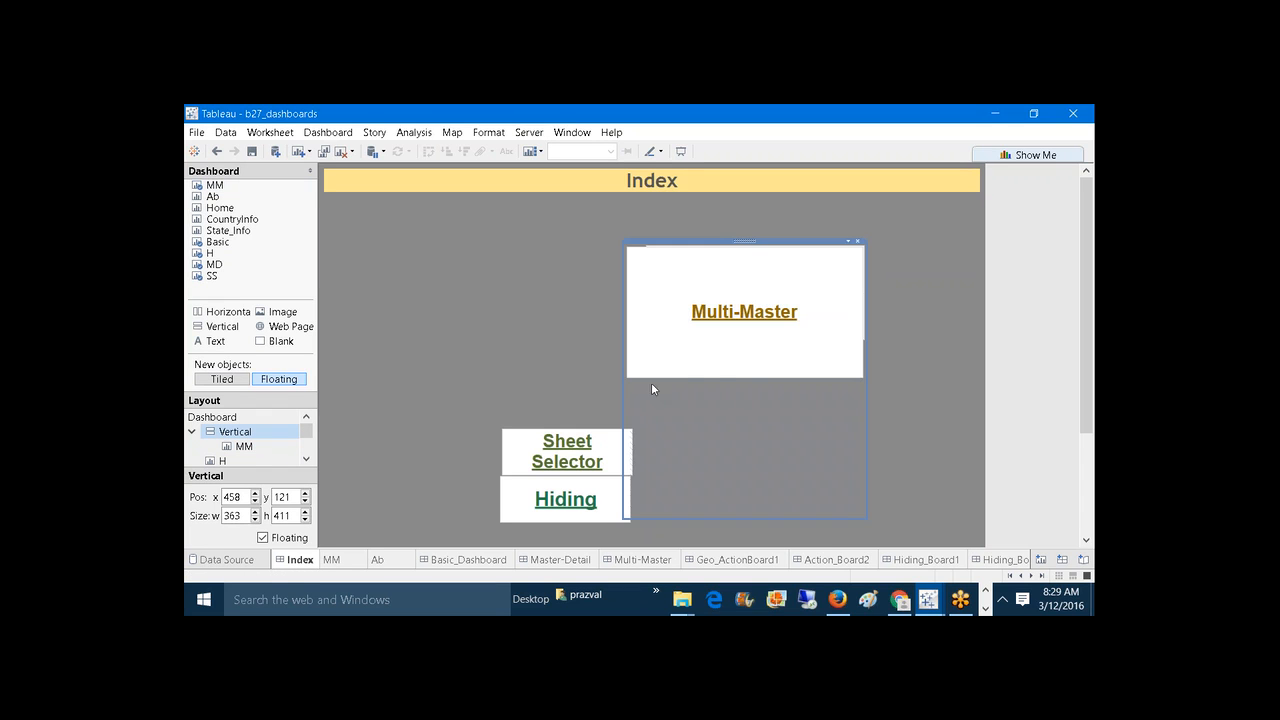
pyautogui.click(651, 368)
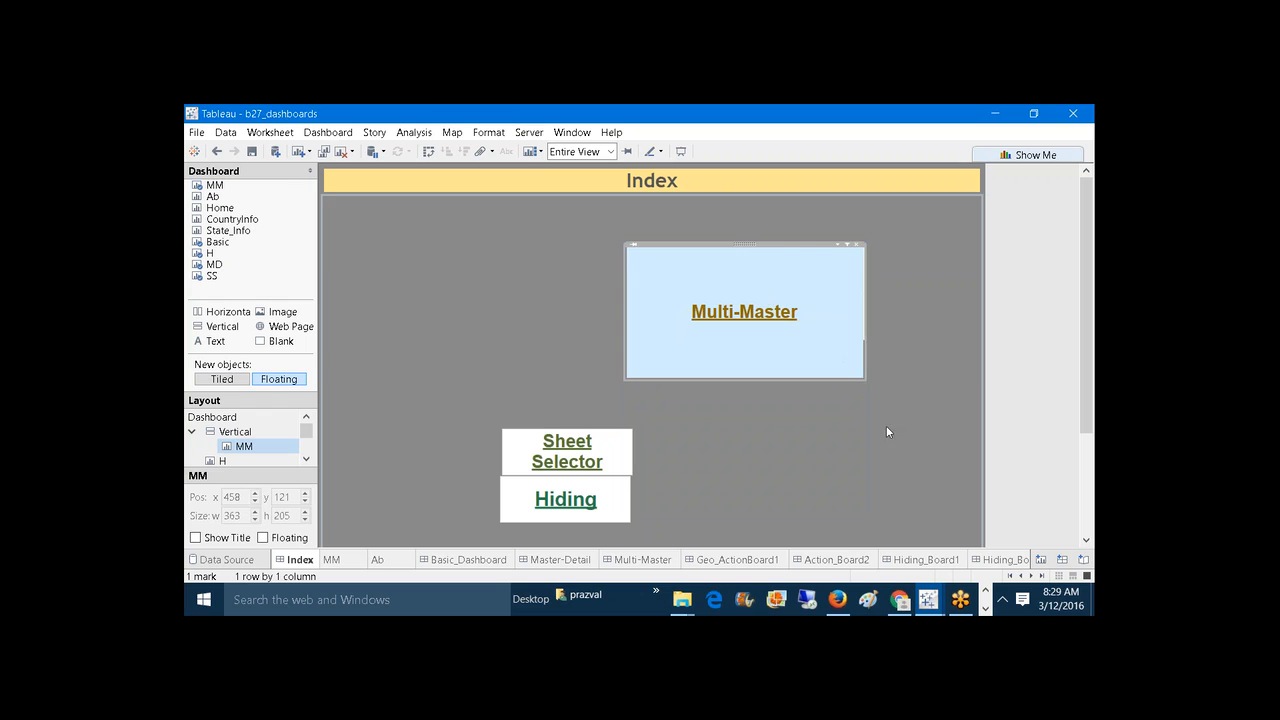
pyautogui.click(858, 415)
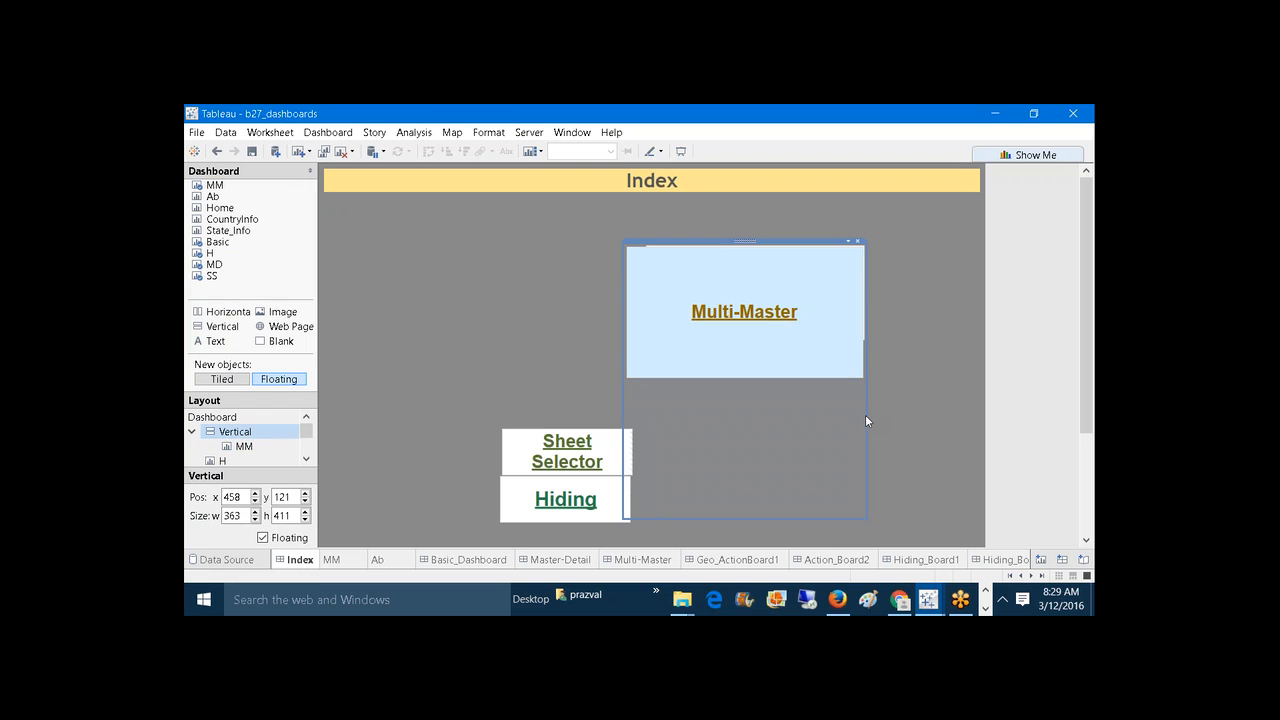
pyautogui.moveTo(866, 420); pyautogui.dragTo(893, 420)
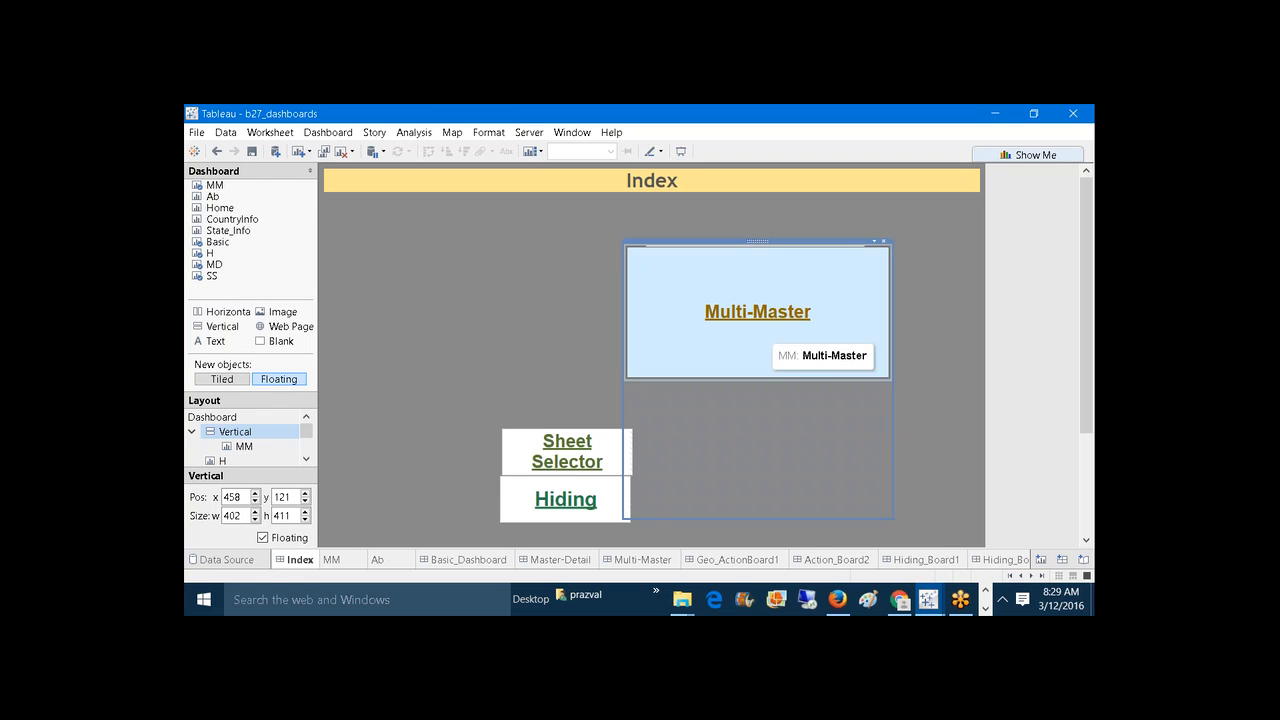
# Step: Remove the Multi-Master link and its floating vertical container from the dashboard
pyautogui.click(763, 337)
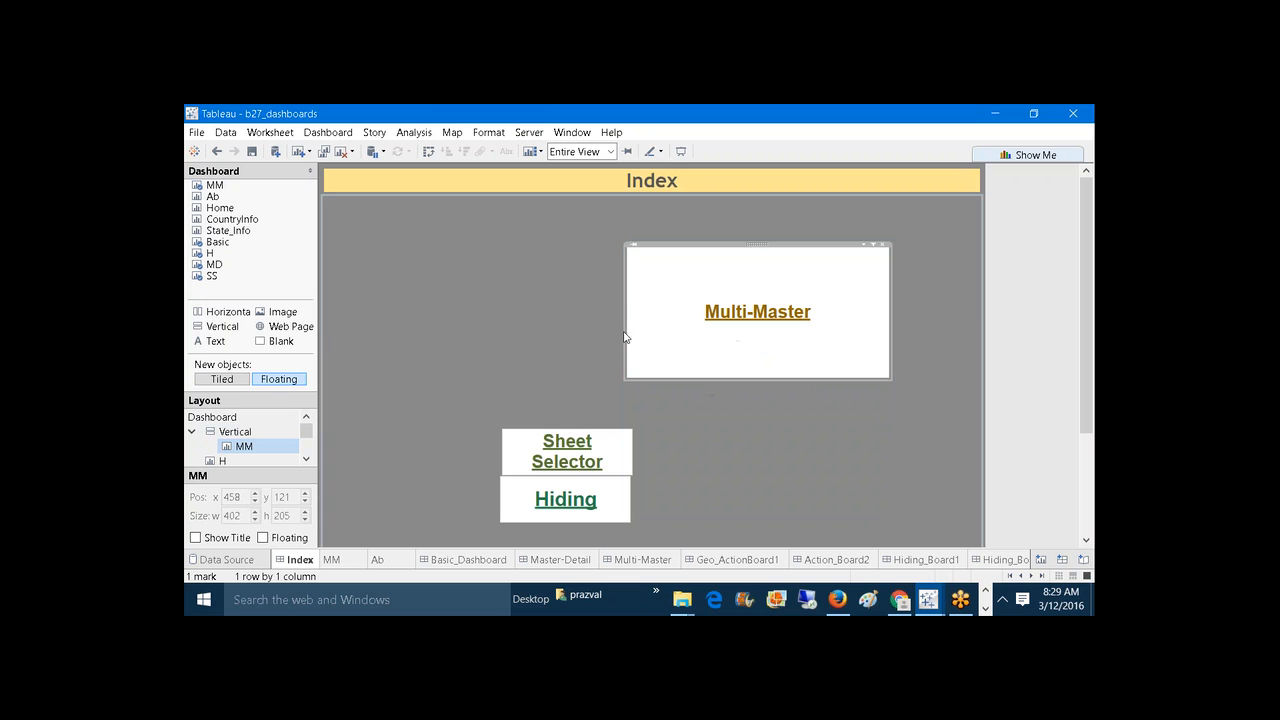
pyautogui.click(767, 404)
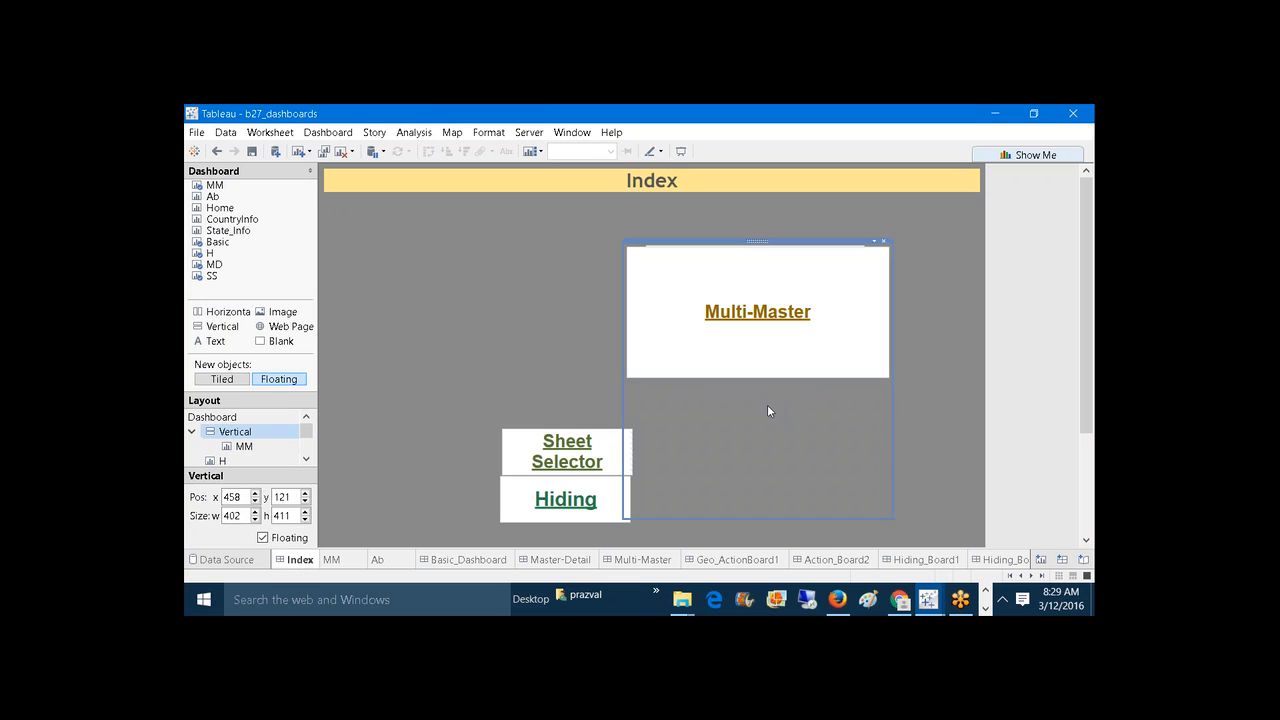
pyautogui.click(728, 344)
pyautogui.click(729, 344)
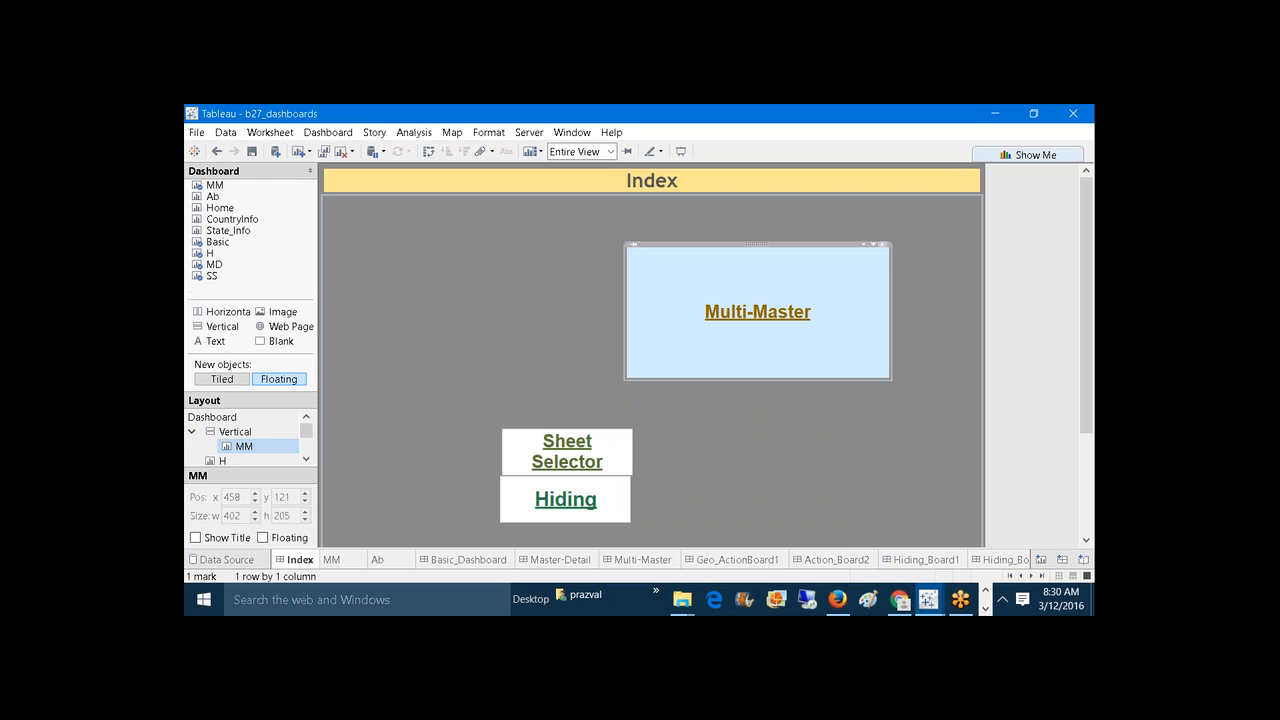
pyautogui.click(883, 245)
pyautogui.click(796, 441)
# Step: Follow the Master-Detail link to its dashboard, and return to the Index dashboard
pyautogui.click(738, 328)
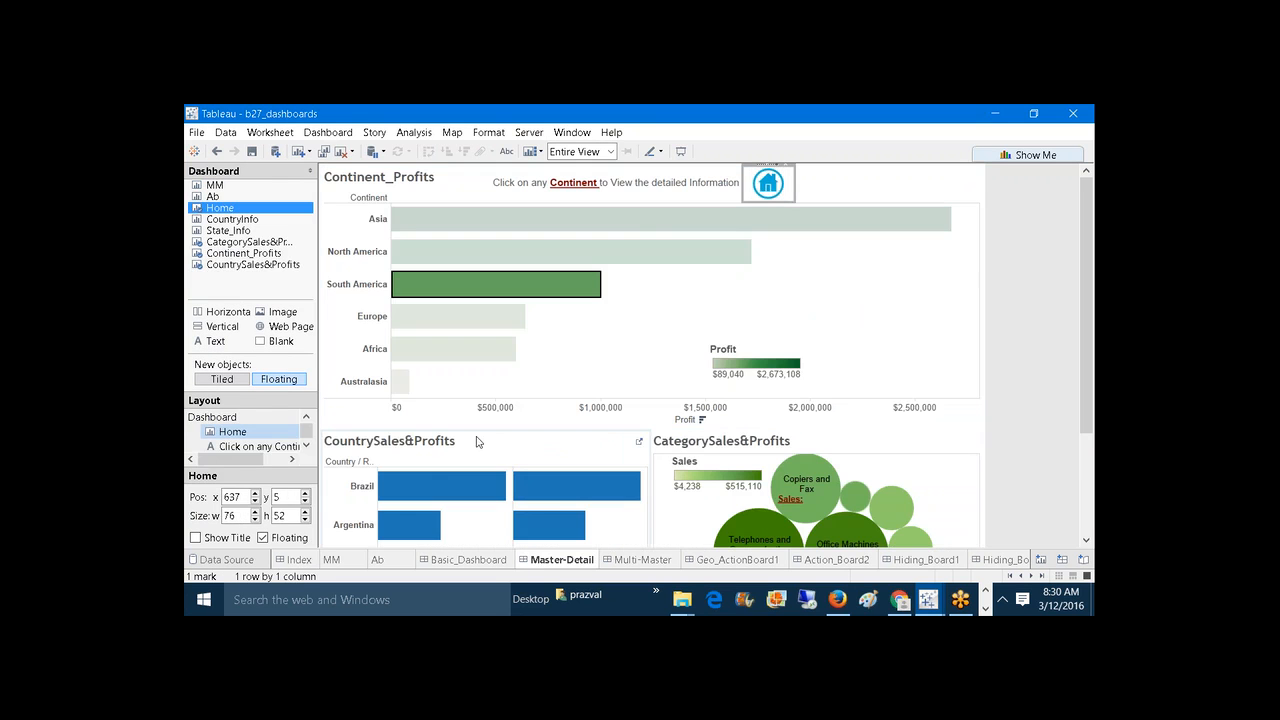
pyautogui.click(292, 562)
pyautogui.click(693, 384)
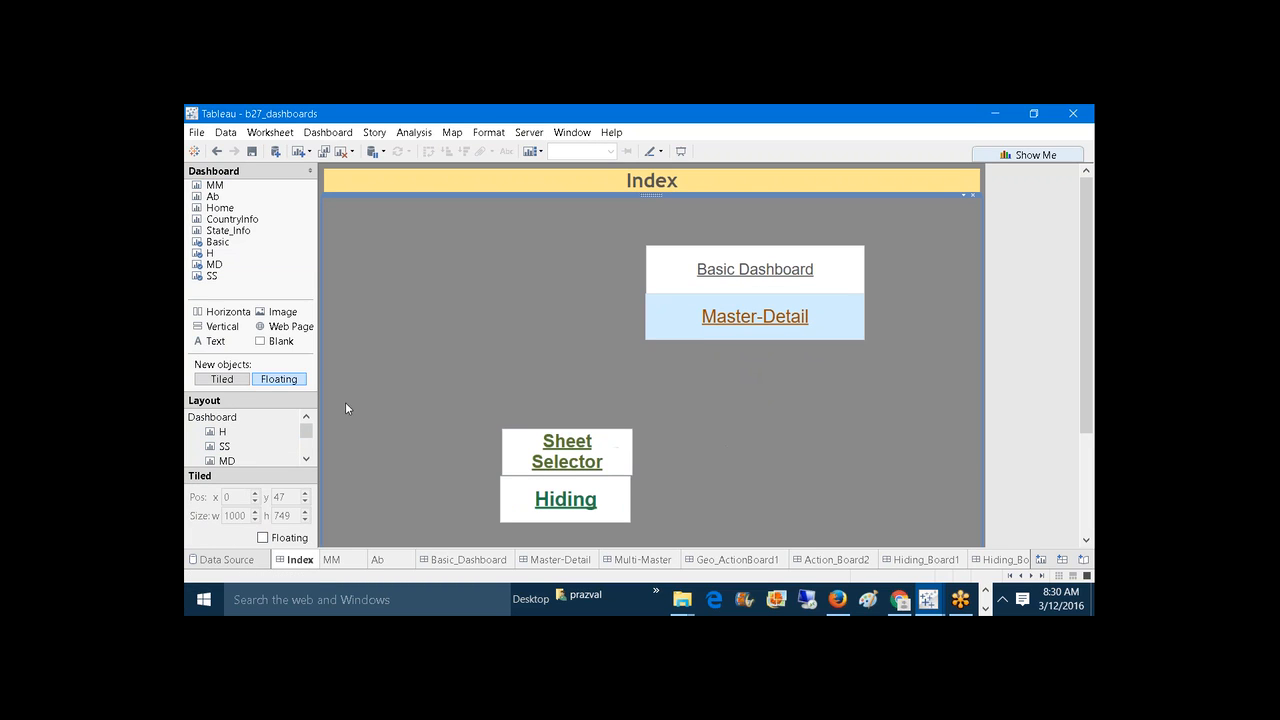
# Step: Examine the Index dashboard's layout hierarchy, checking the Basic link and the nested Tiled and Vertical containers
pyautogui.moveTo(306, 430); pyautogui.dragTo(306, 447)
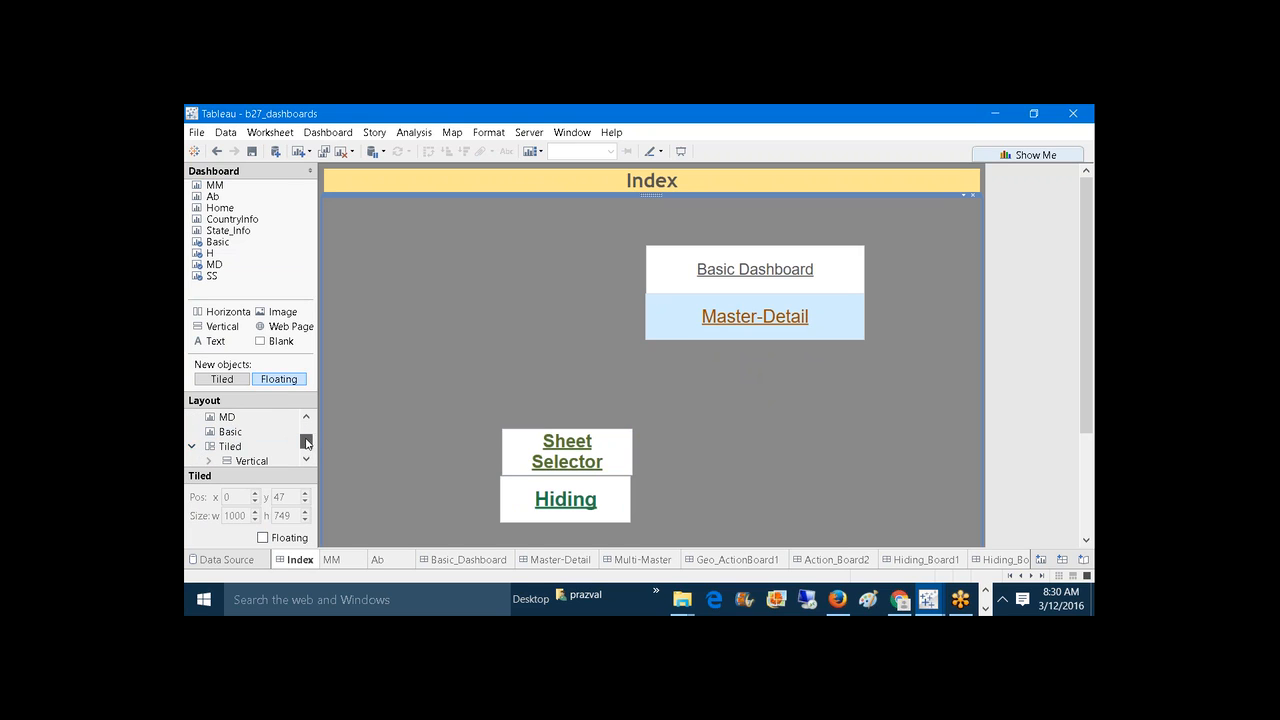
pyautogui.moveTo(306, 443); pyautogui.dragTo(312, 425)
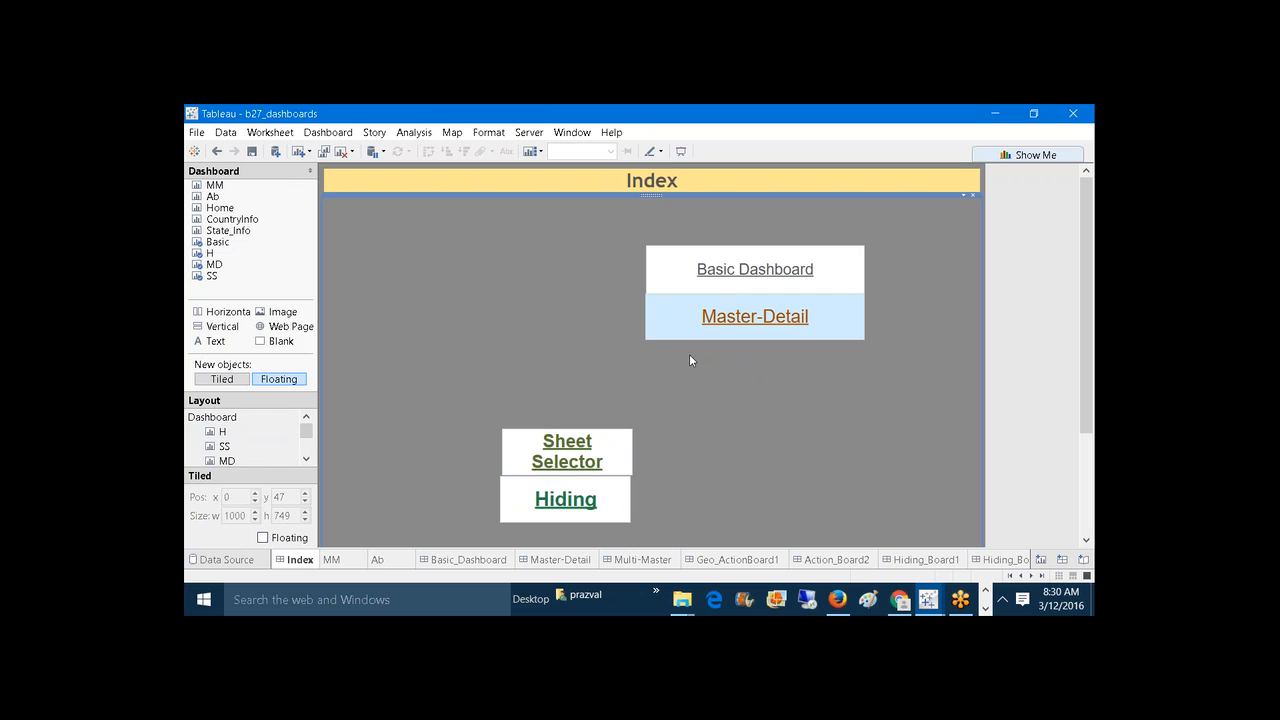
pyautogui.click(752, 268)
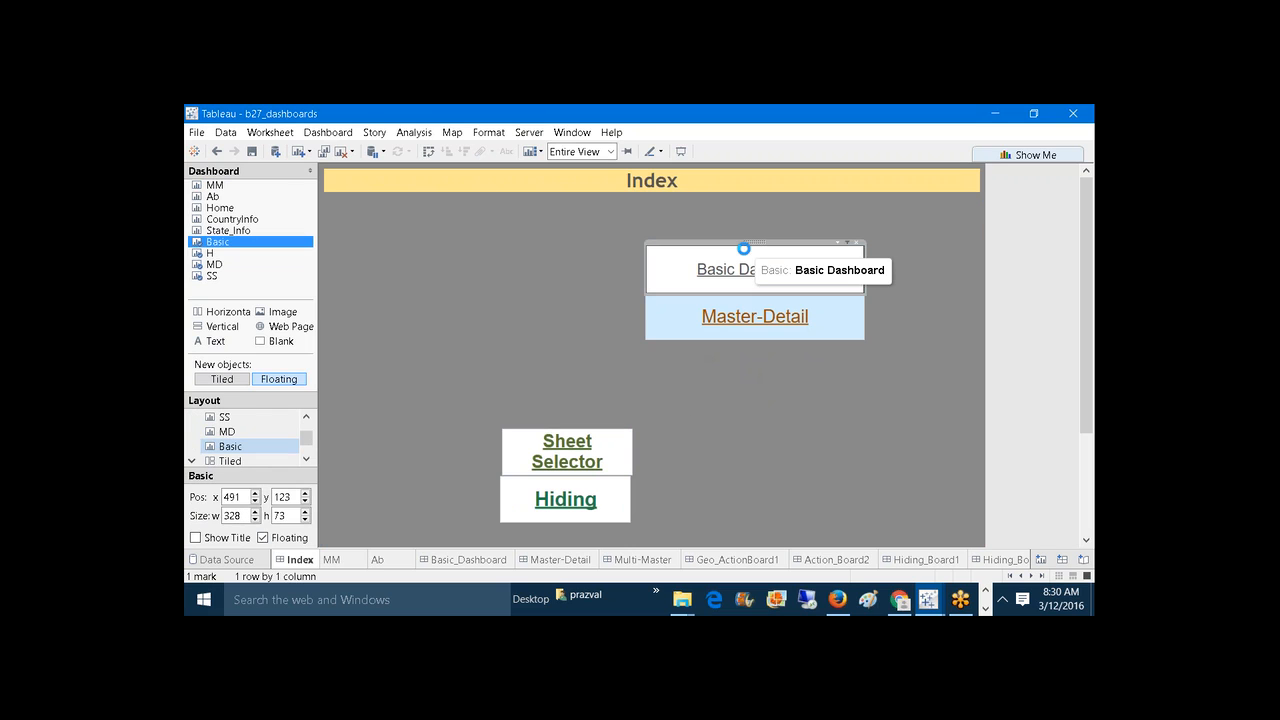
pyautogui.click(704, 434)
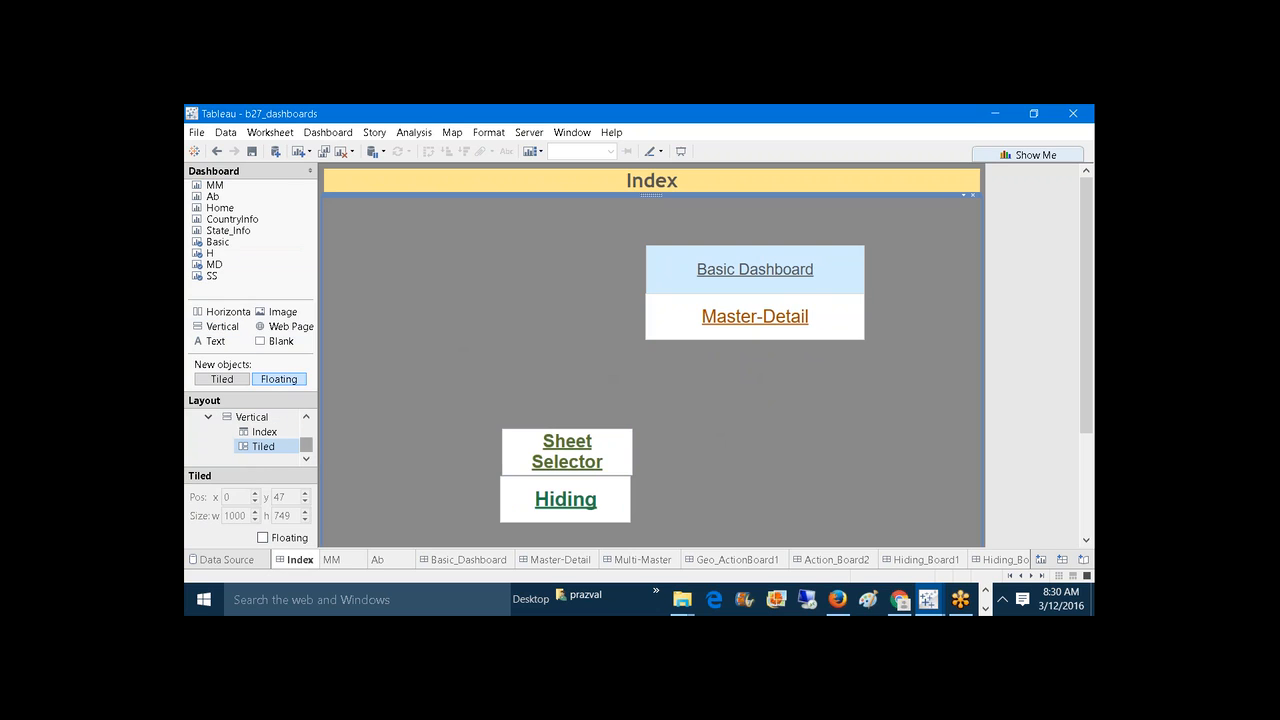
pyautogui.click(259, 420)
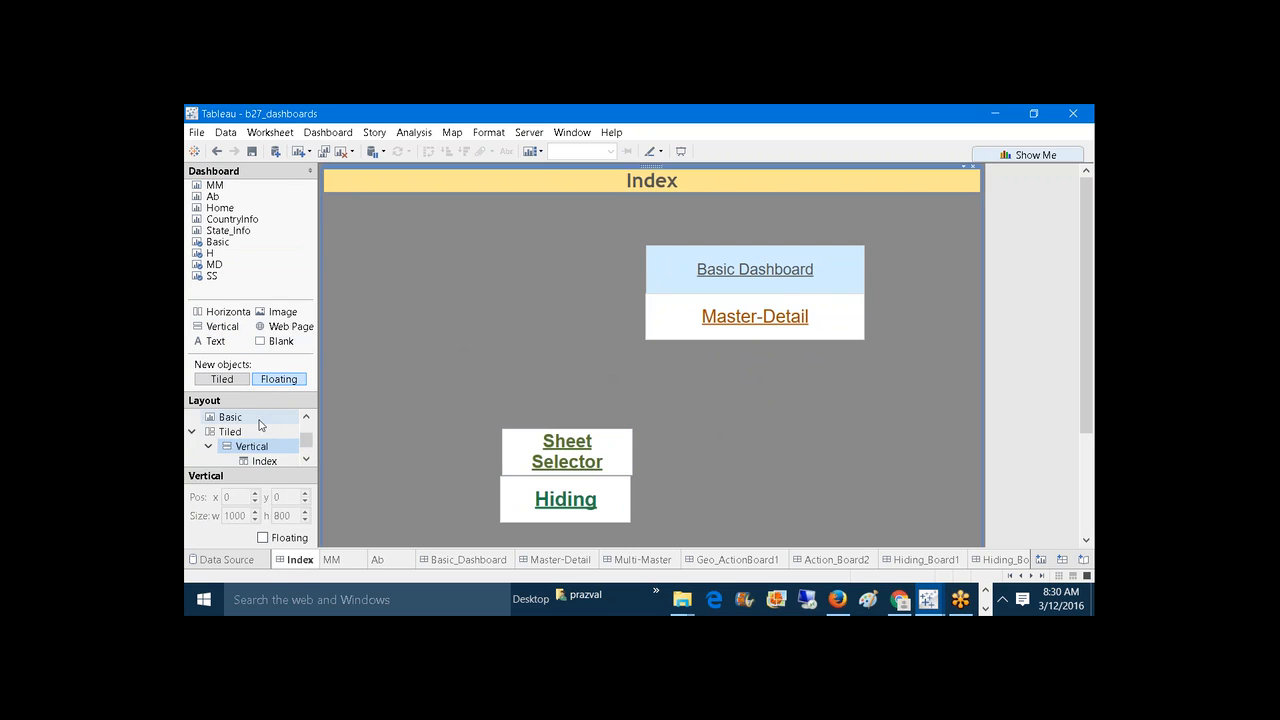
pyautogui.click(259, 420)
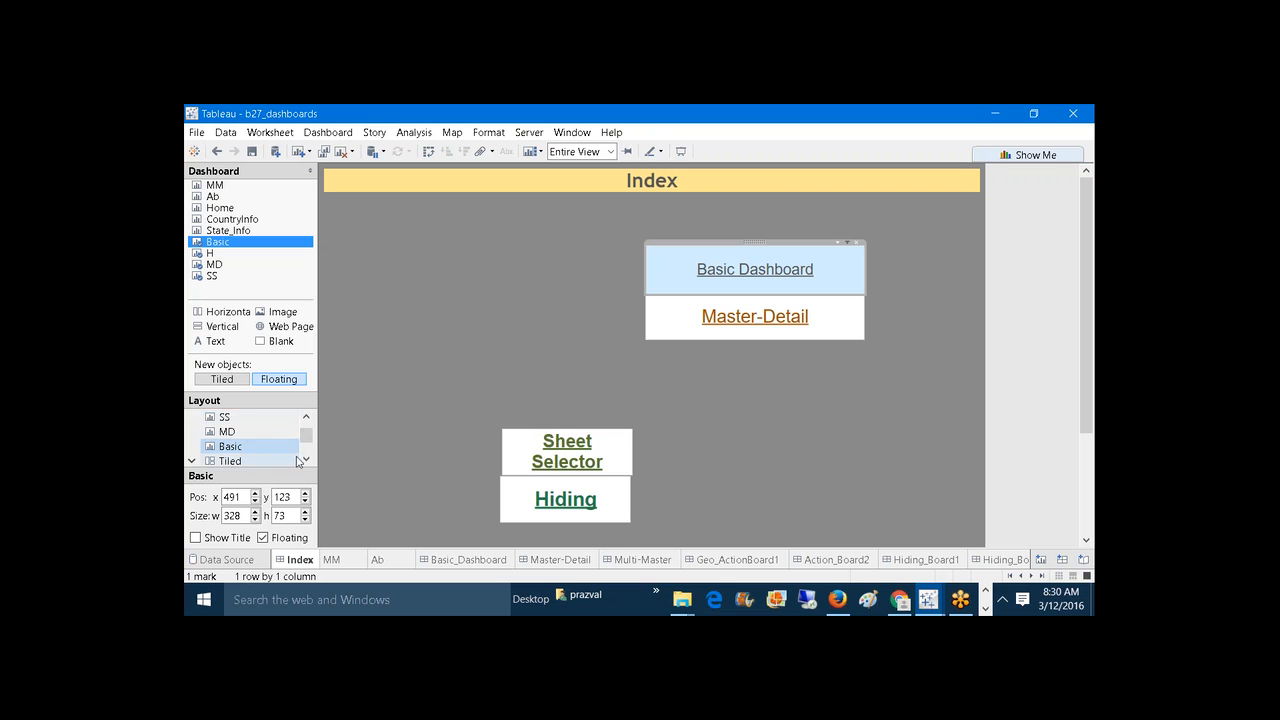
pyautogui.moveTo(306, 437); pyautogui.dragTo(307, 443)
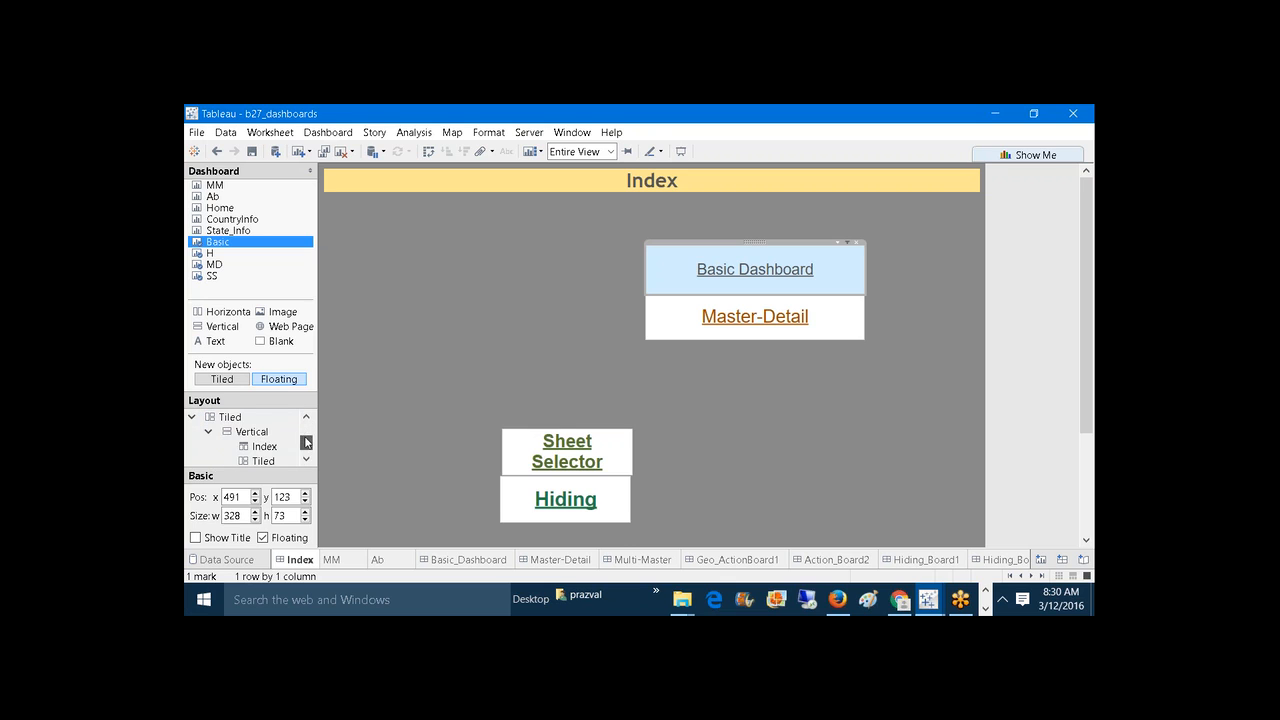
pyautogui.click(264, 434)
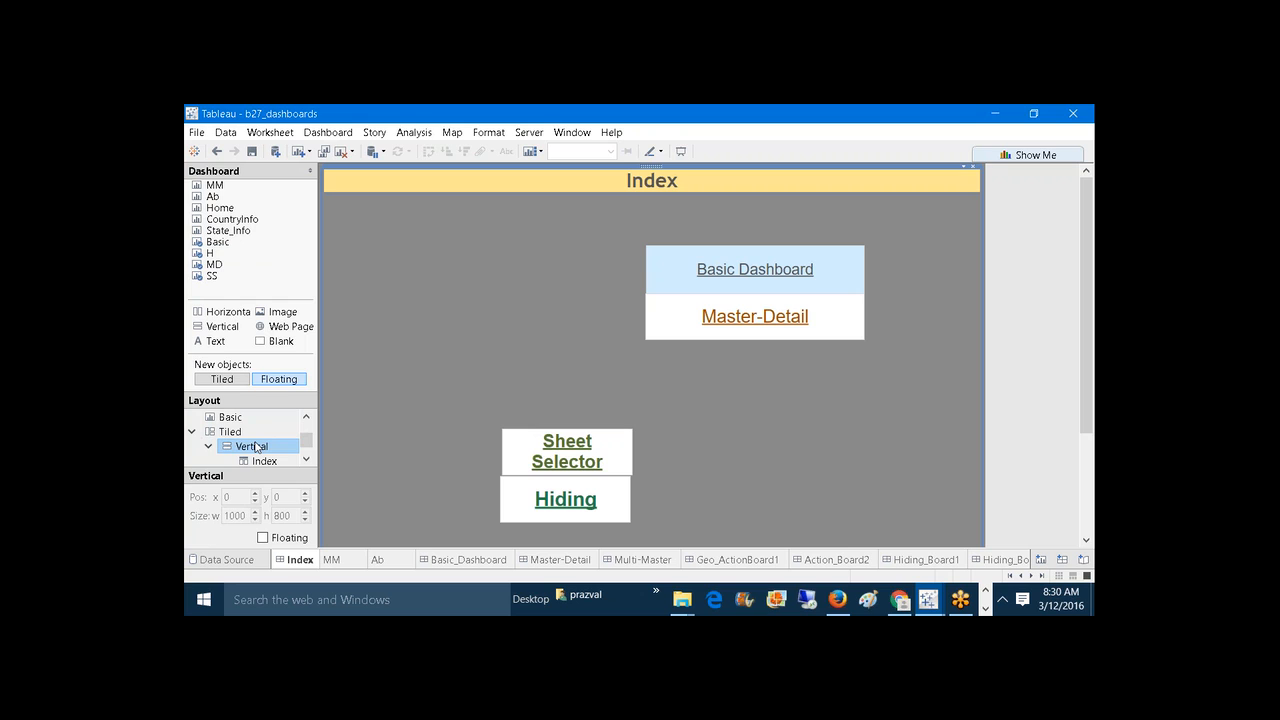
pyautogui.click(222, 436)
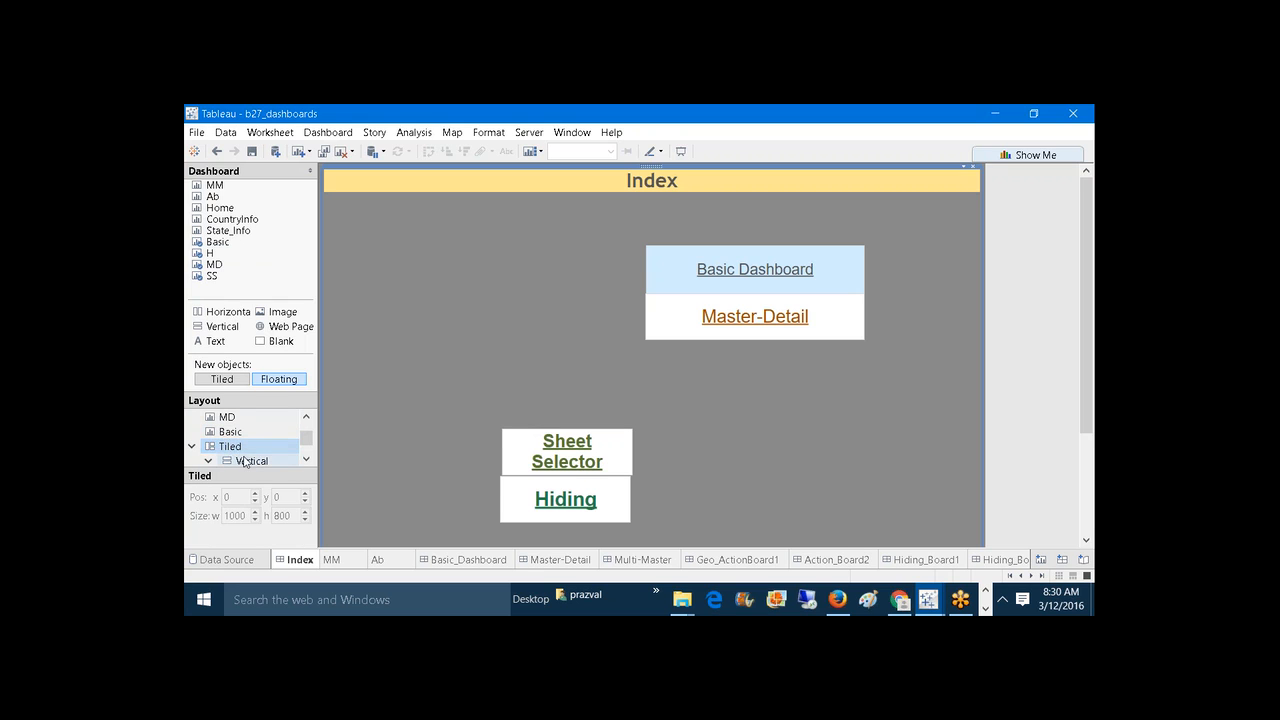
pyautogui.click(244, 461)
pyautogui.scroll(-2, 304, 457)
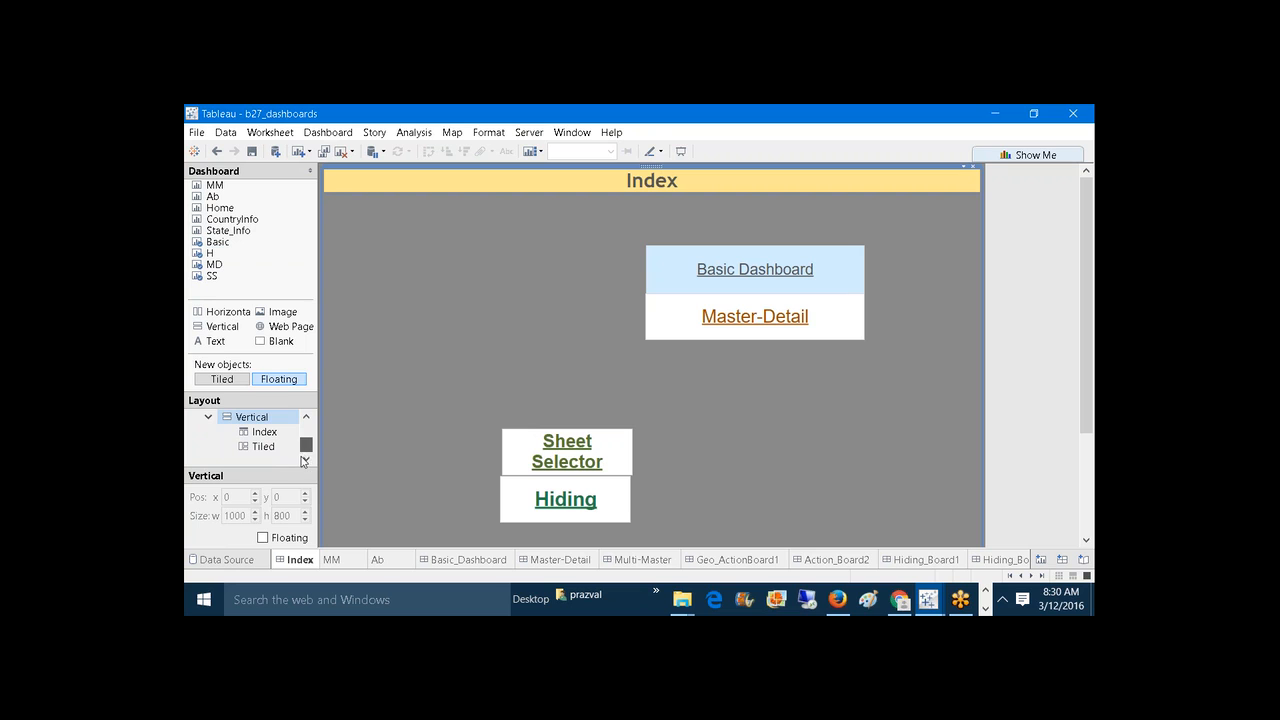
pyautogui.click(276, 449)
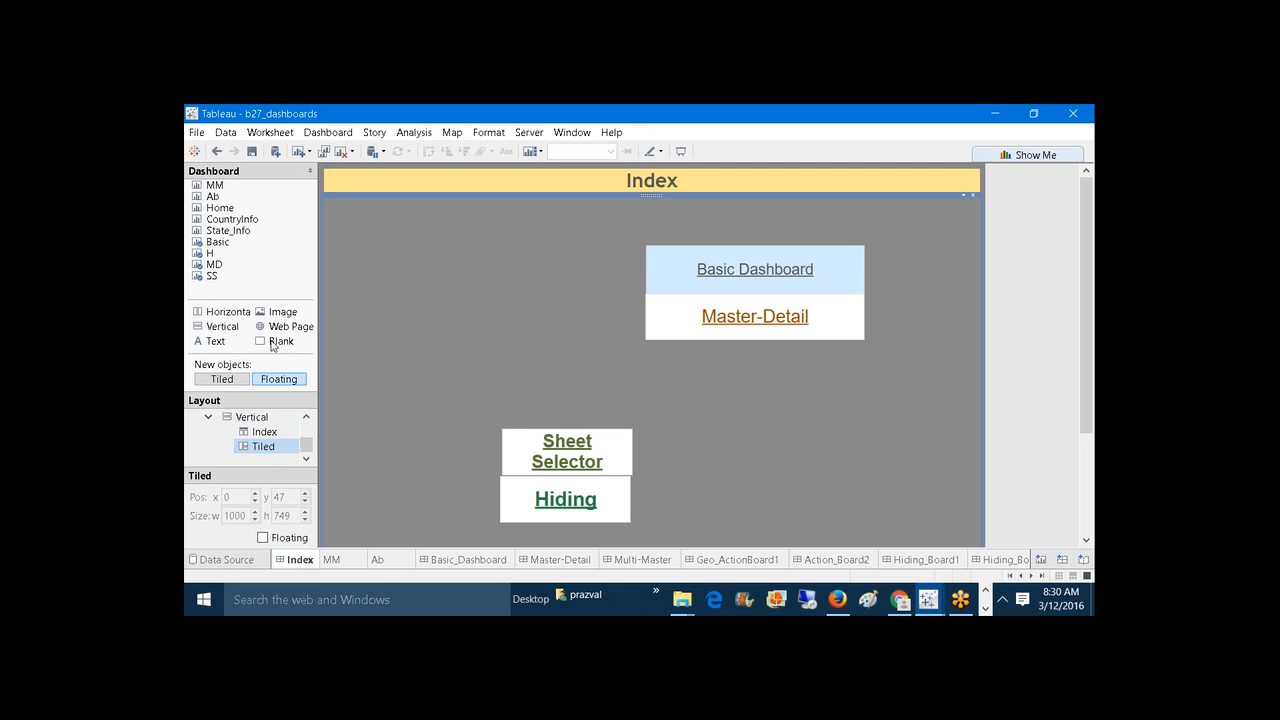
# Step: Place a floating vertical container about 333 by 224 beside the Basic Dashboard link and add the MM sheet inside it
pyautogui.moveTo(218, 322); pyautogui.dragTo(407, 233)
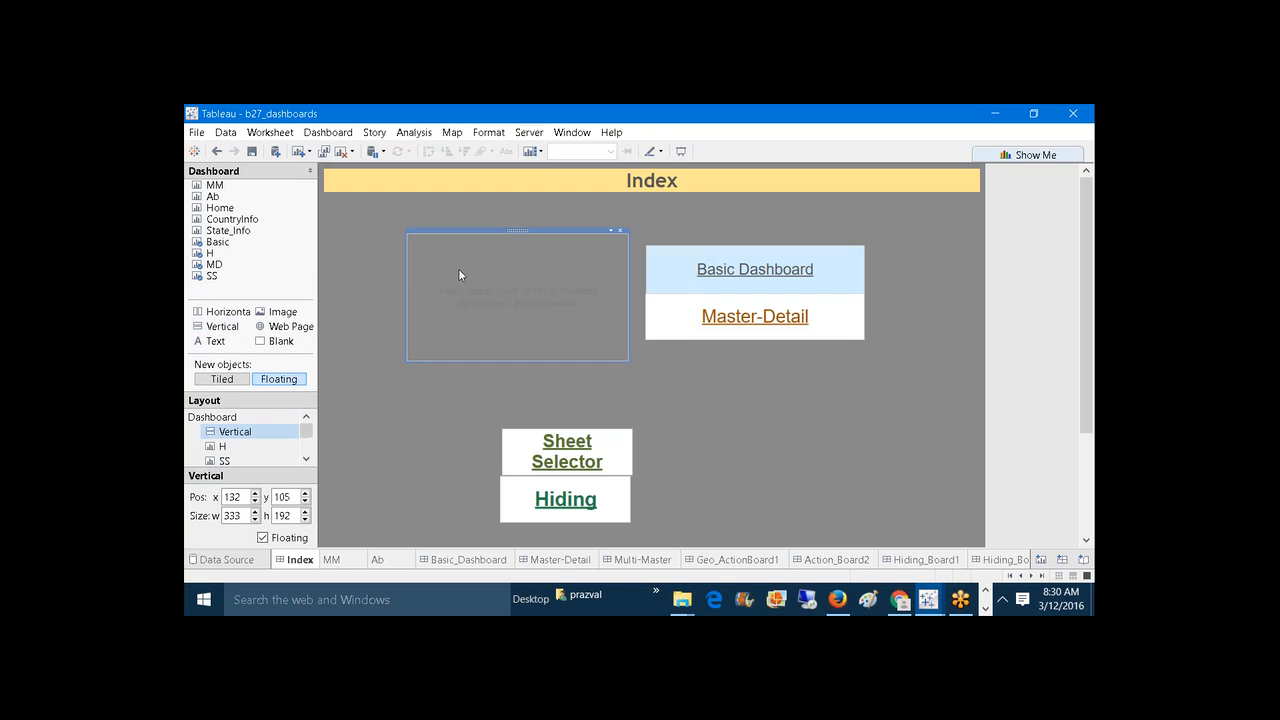
pyautogui.moveTo(606, 362); pyautogui.dragTo(605, 383)
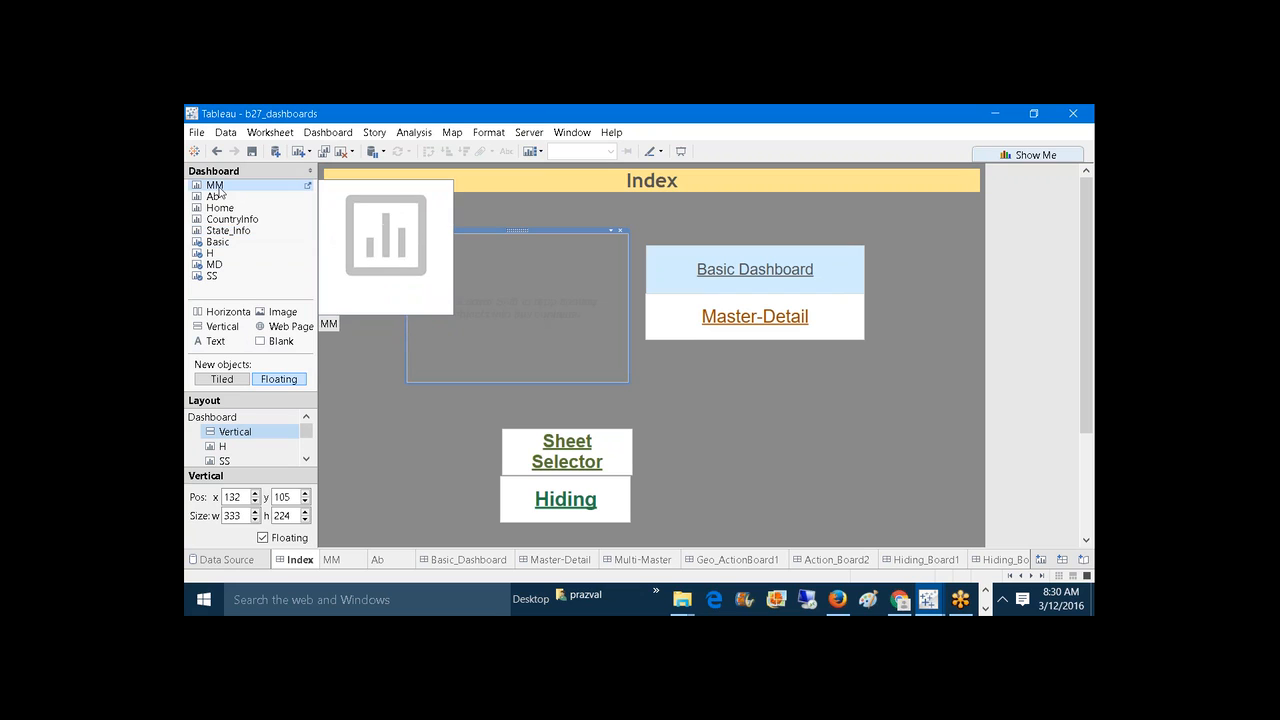
pyautogui.moveTo(217, 188); pyautogui.dragTo(463, 296)
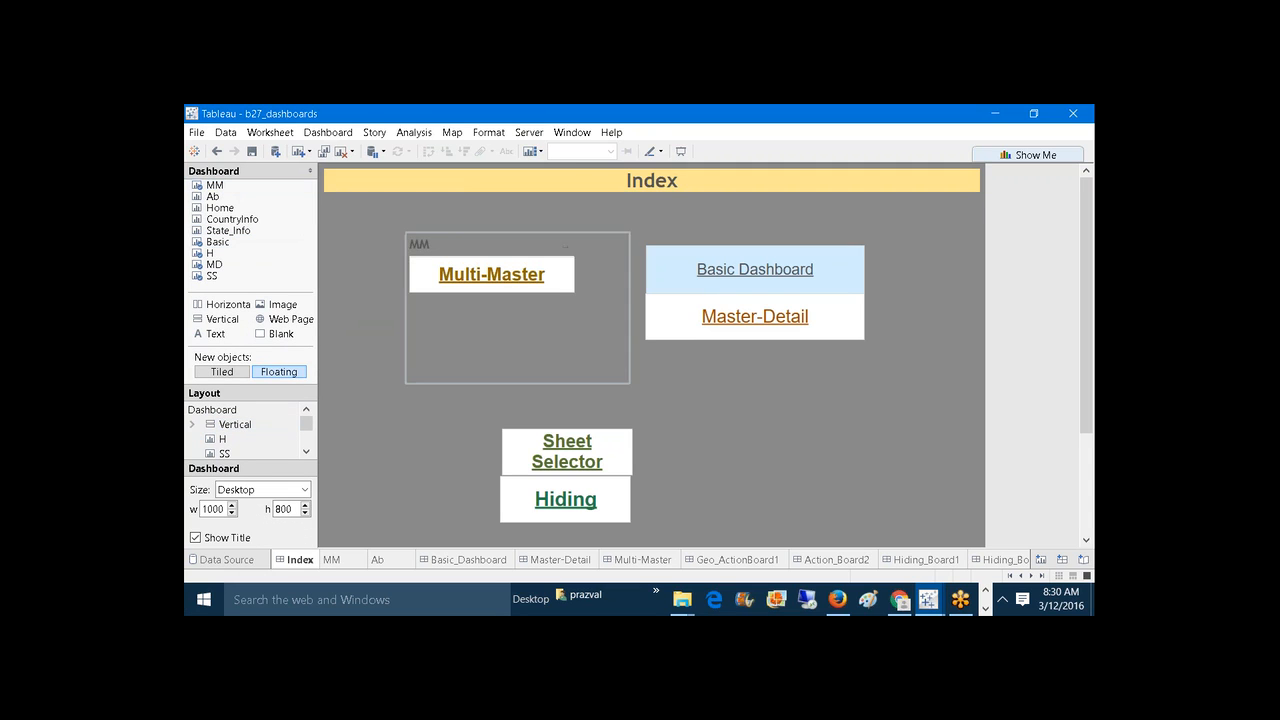
# Step: Fit the MM sheet in the new vertical container to Entire View and hide its title
pyautogui.click(518, 333)
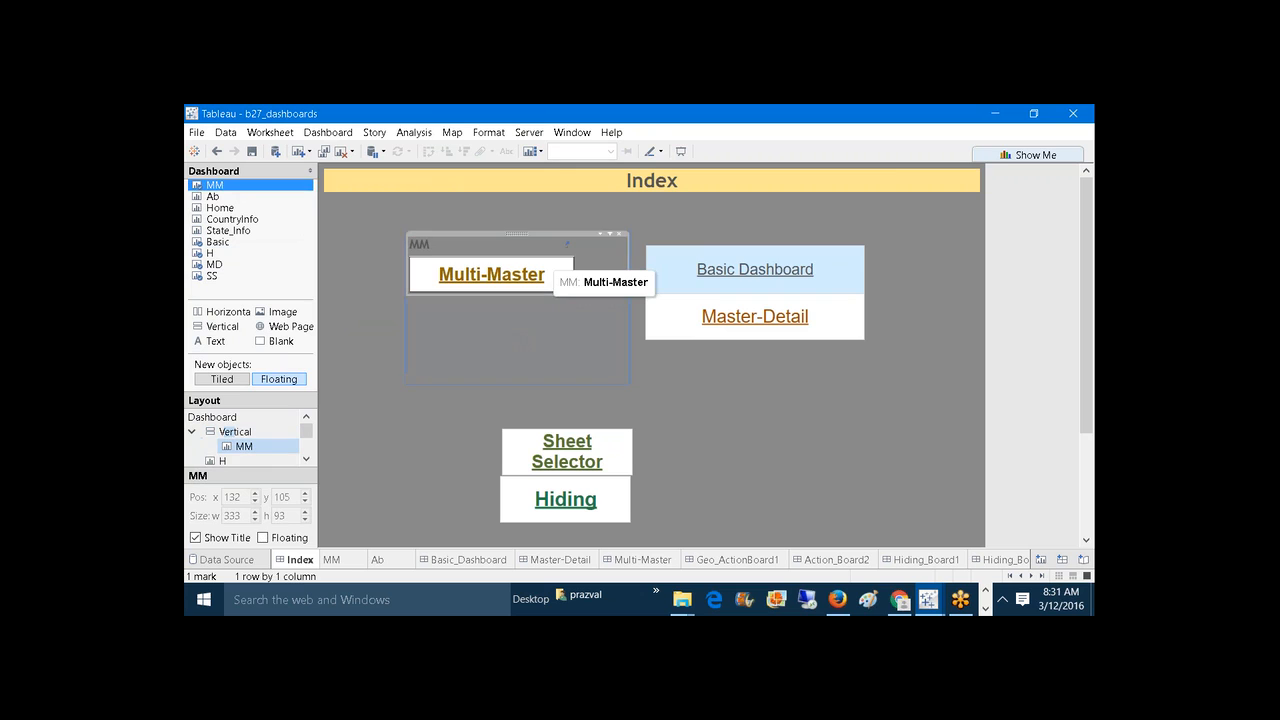
pyautogui.click(546, 268)
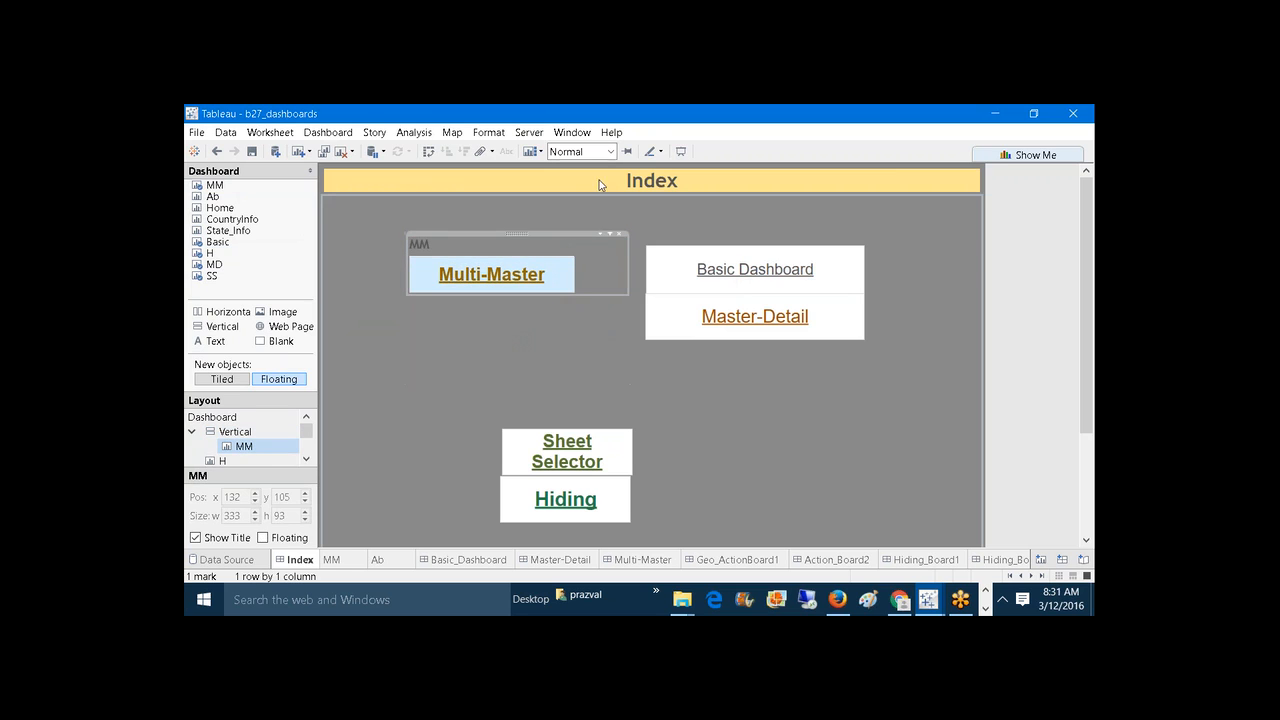
pyautogui.click(610, 151)
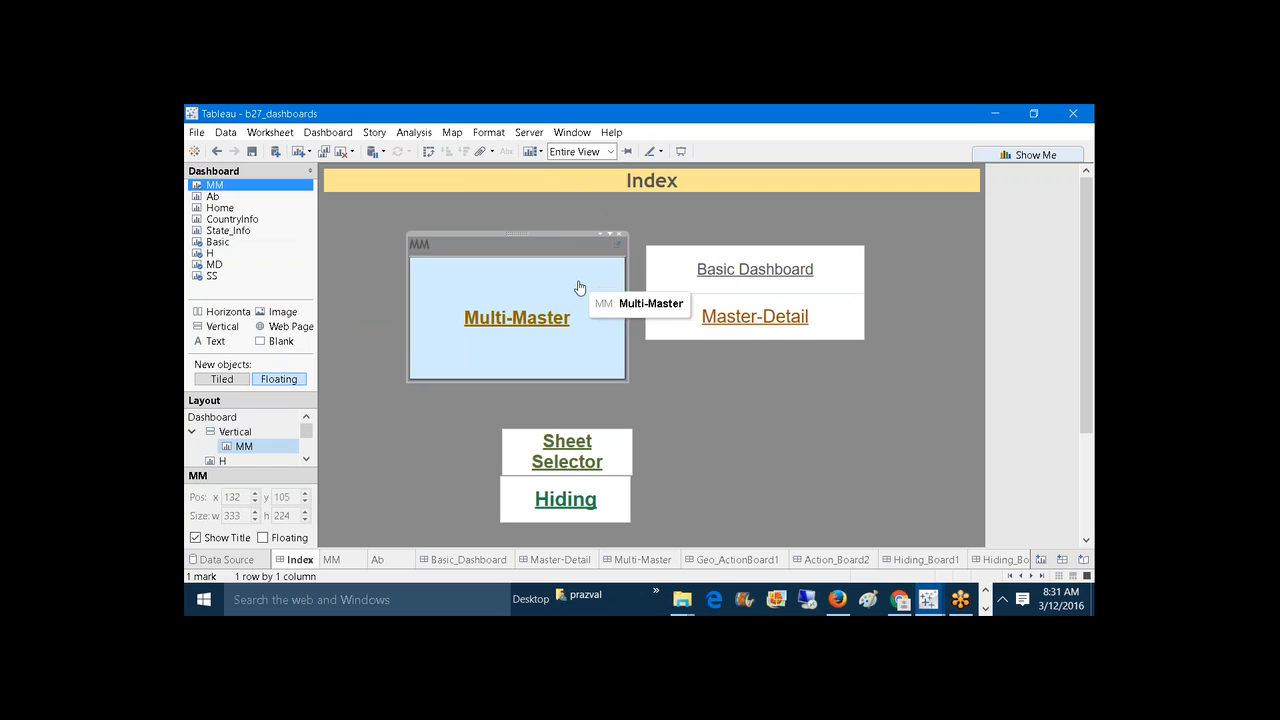
pyautogui.click(195, 537)
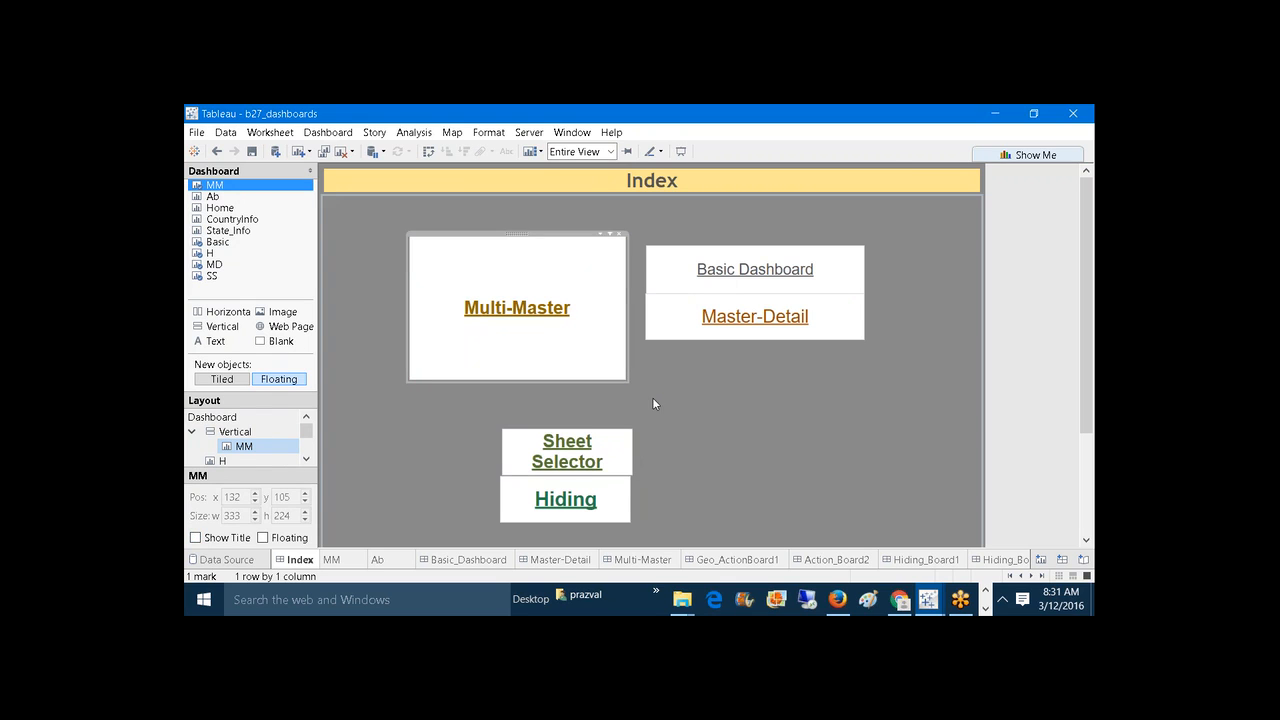
pyautogui.click(607, 369)
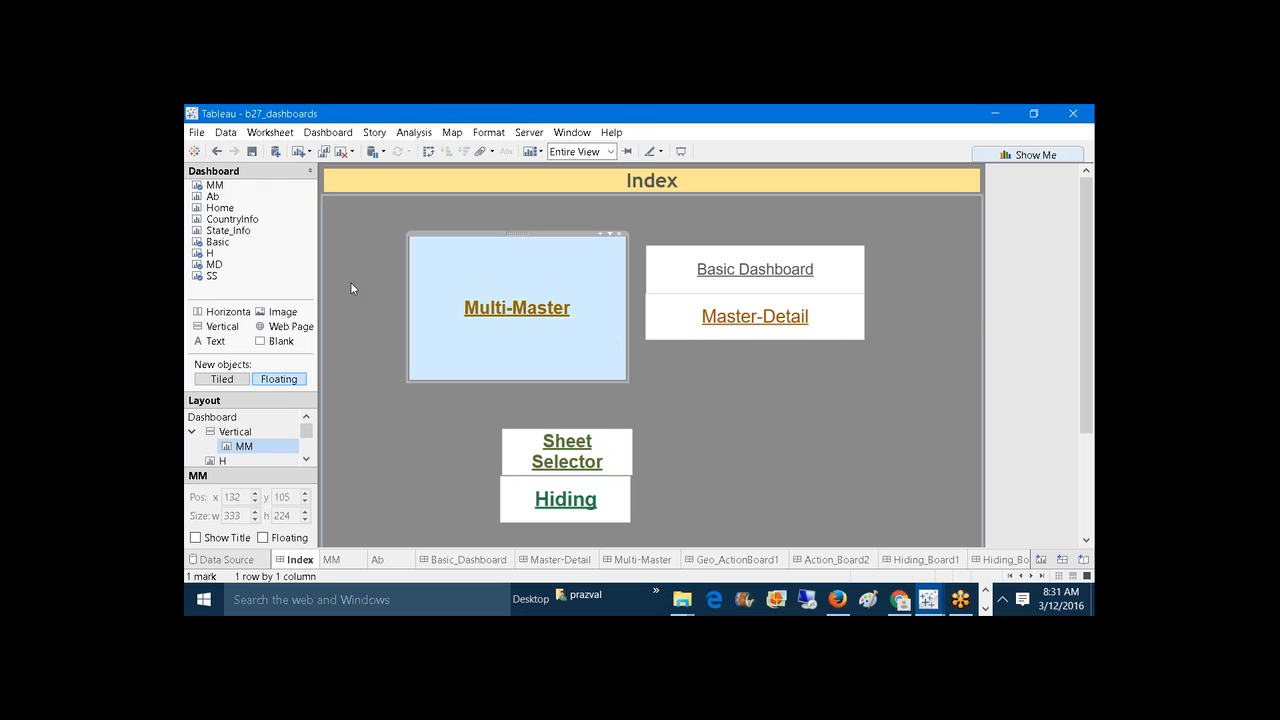
# Step: Add the Ab sheet below Multi-Master in the vertical container, hide its title, and fit it to Entire View
pyautogui.click(212, 199)
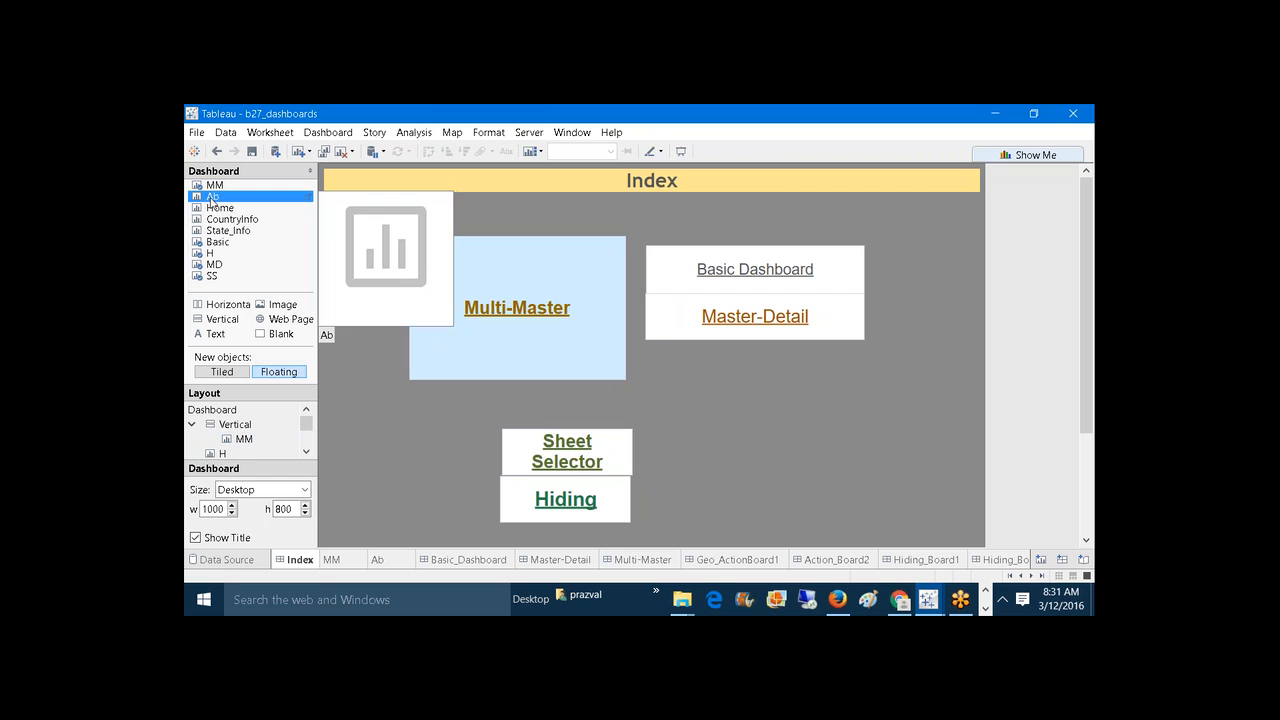
pyautogui.moveTo(212, 199); pyautogui.dragTo(542, 333)
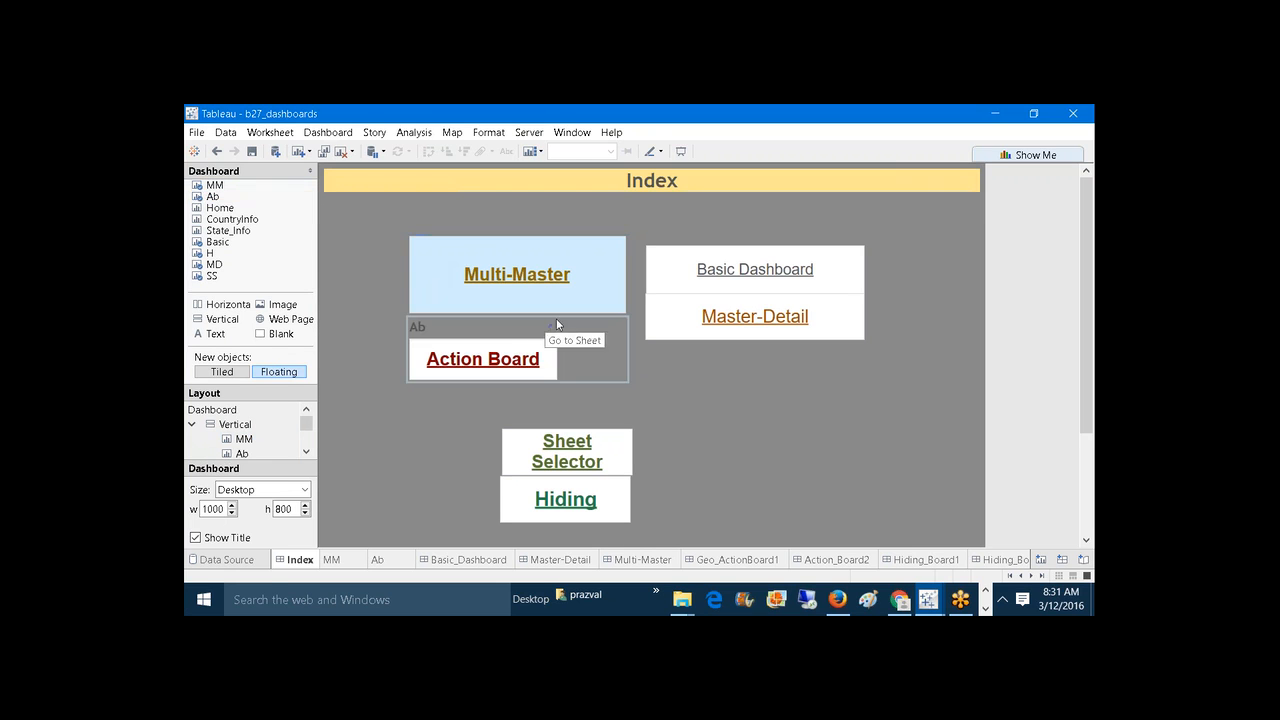
pyautogui.click(557, 324)
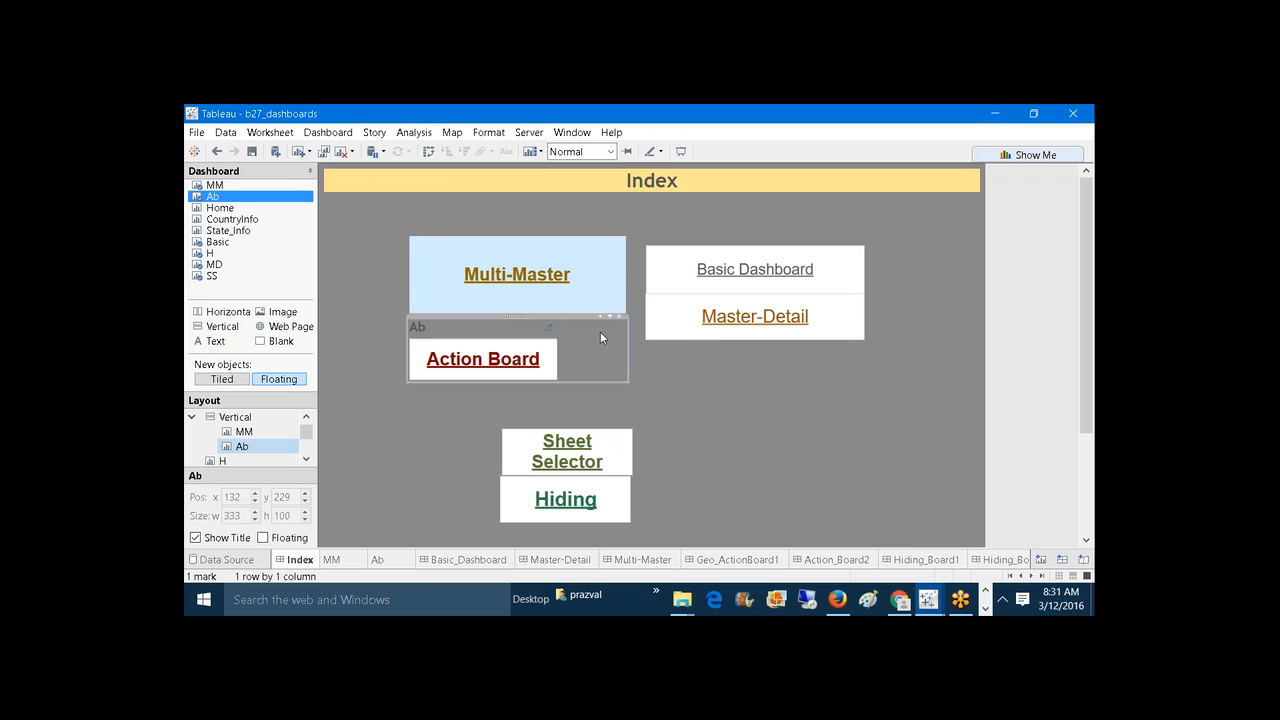
pyautogui.click(195, 538)
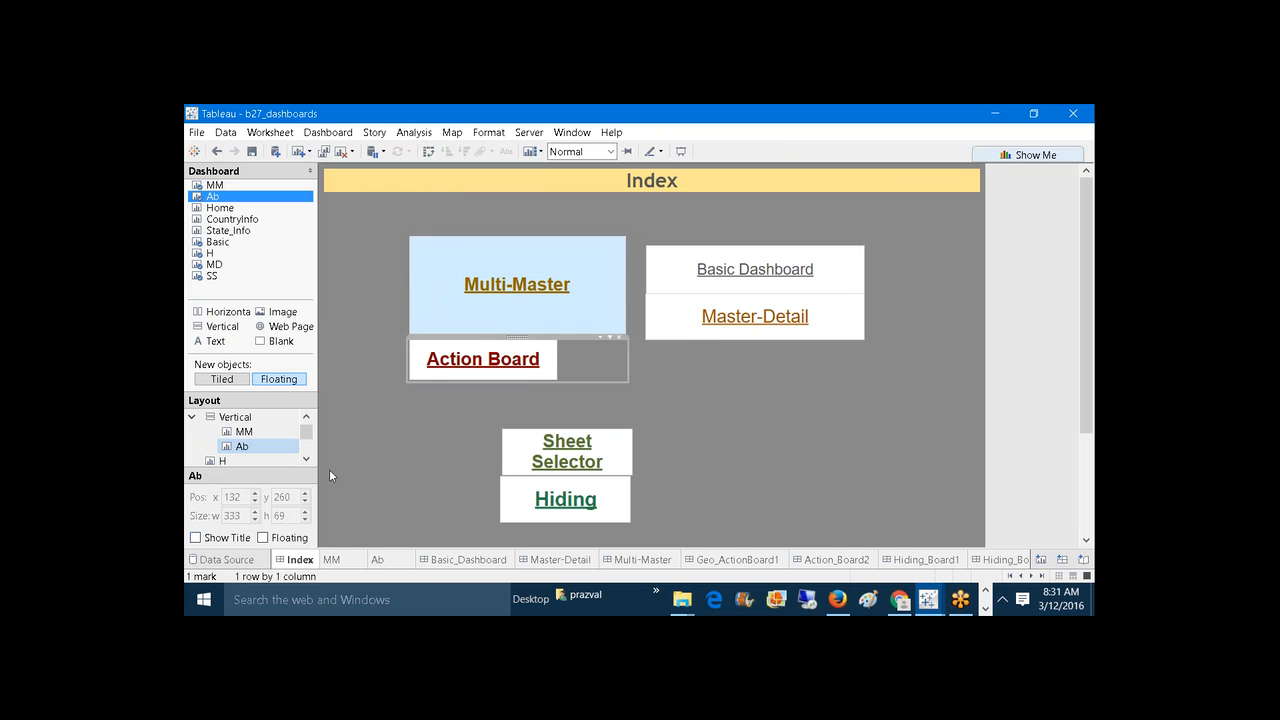
pyautogui.click(611, 153)
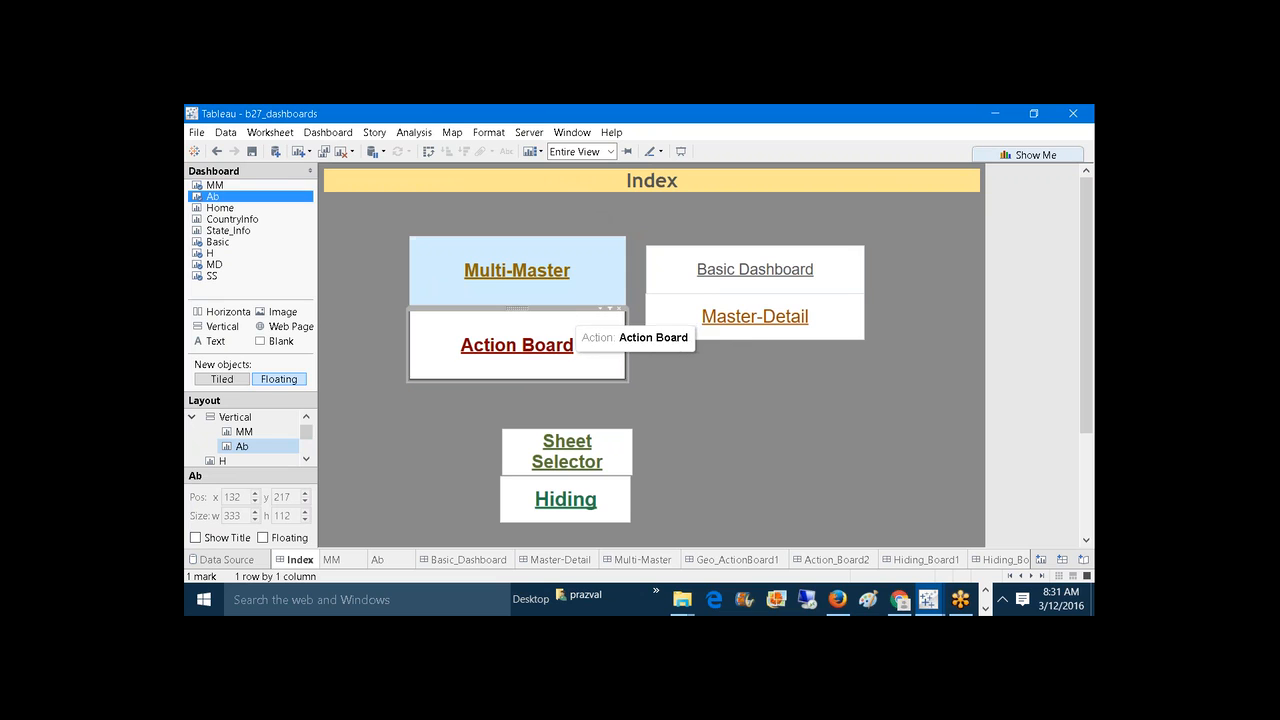
pyautogui.click(357, 268)
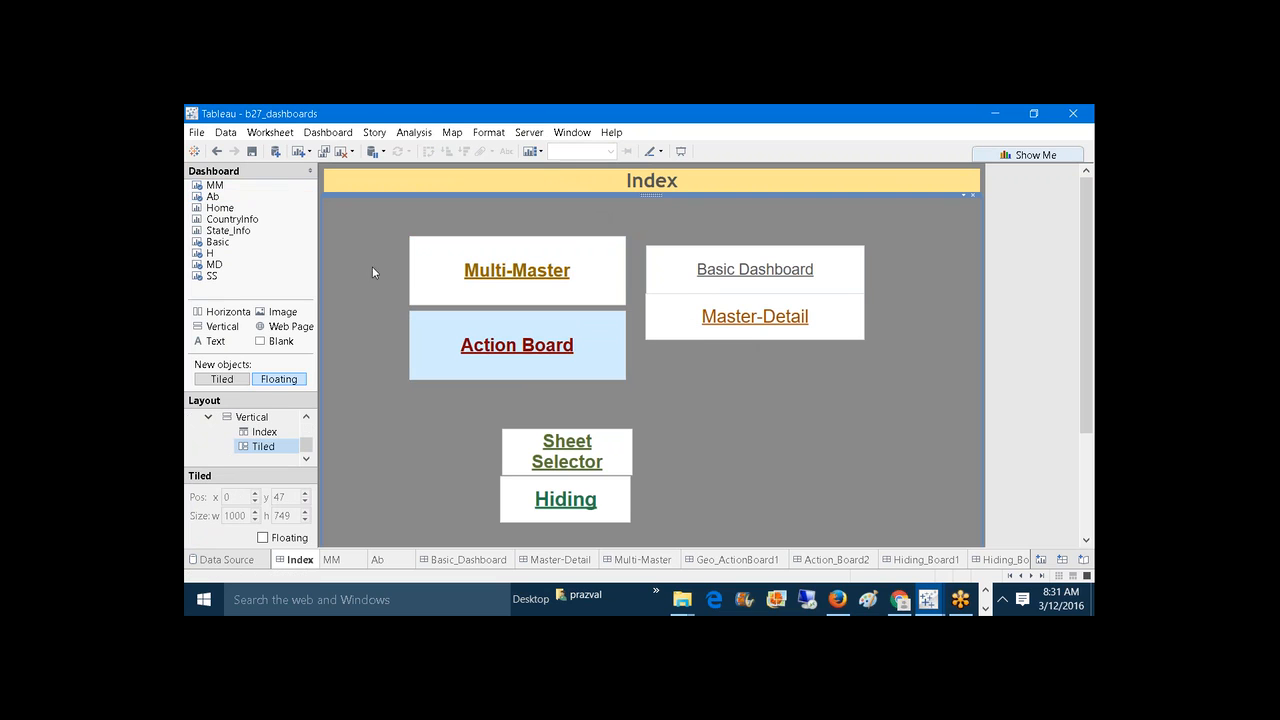
pyautogui.click(545, 331)
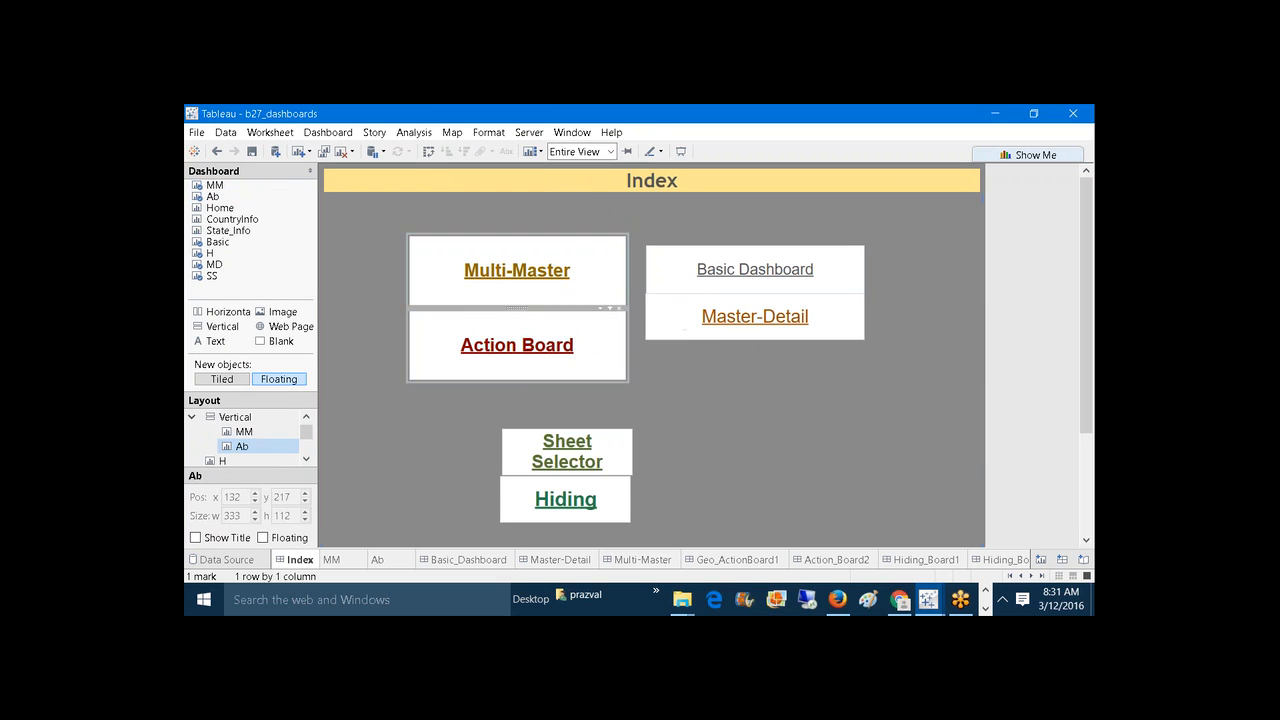
# Step: Raise the divider between Multi-Master and Action Board slightly and increase the floating vertical container's height to about 257
pyautogui.moveTo(465, 311); pyautogui.dragTo(463, 297)
pyautogui.click(445, 323)
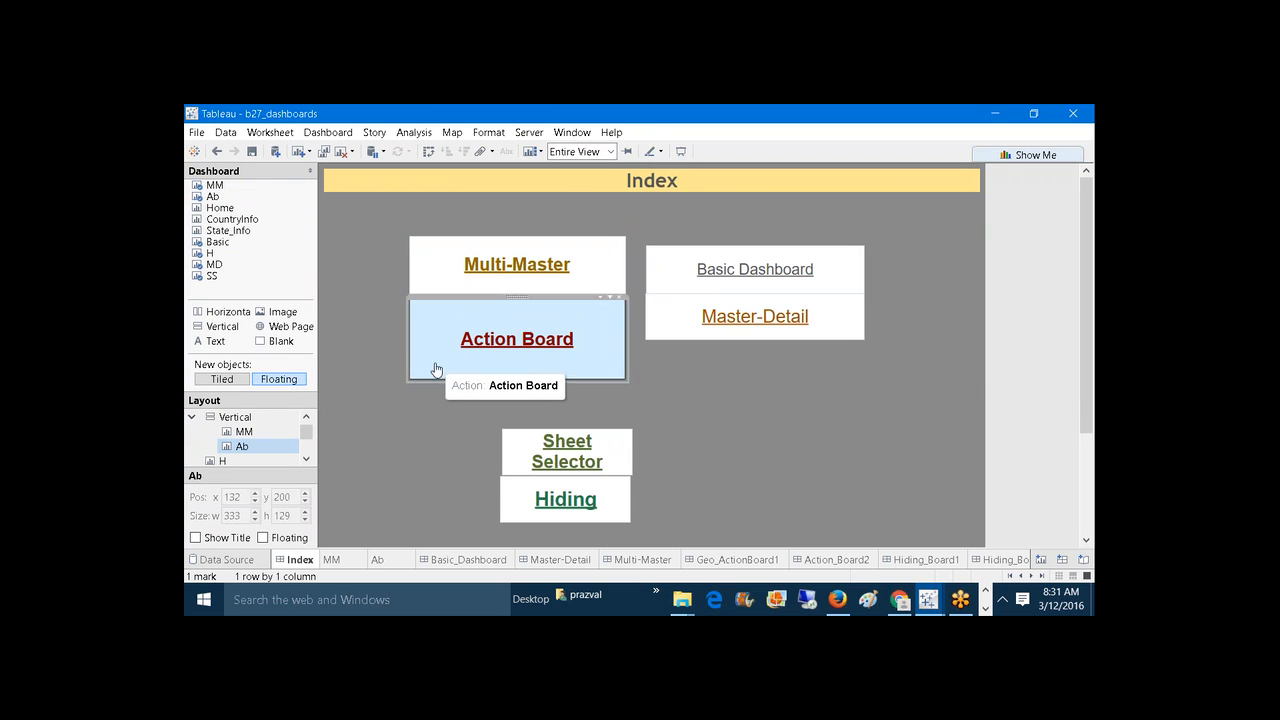
pyautogui.click(245, 418)
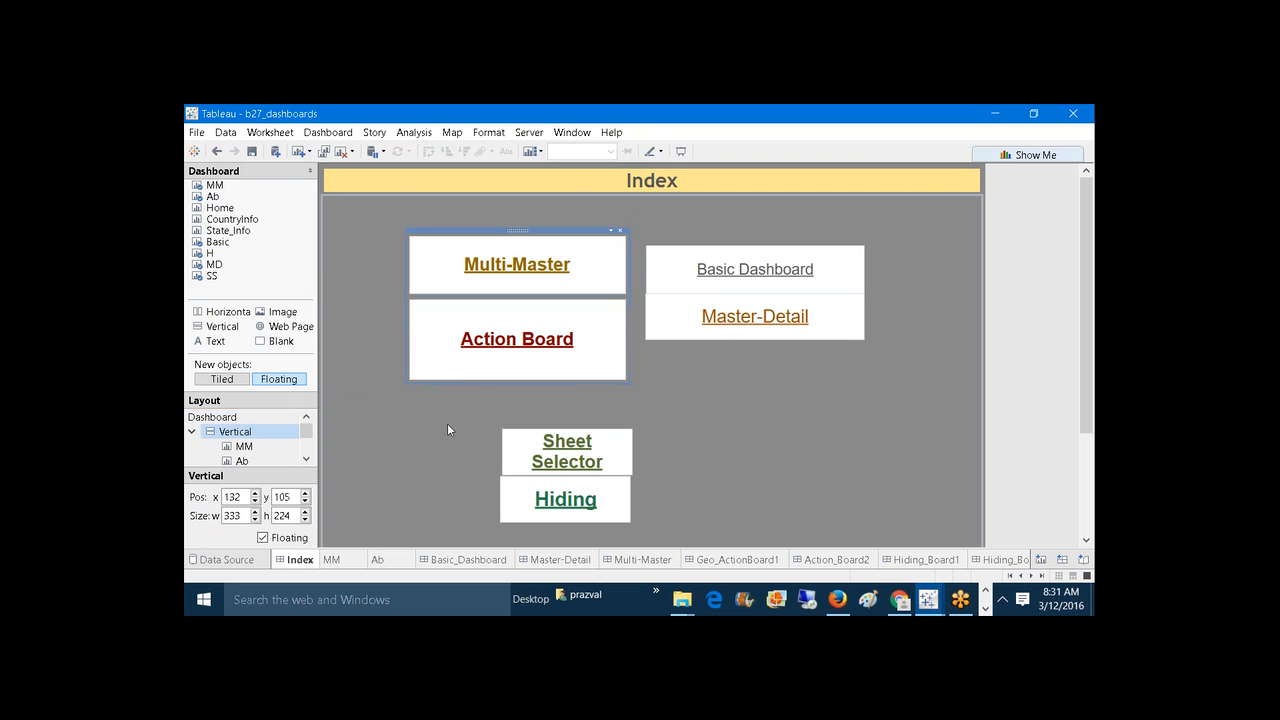
pyautogui.moveTo(460, 383); pyautogui.dragTo(460, 405)
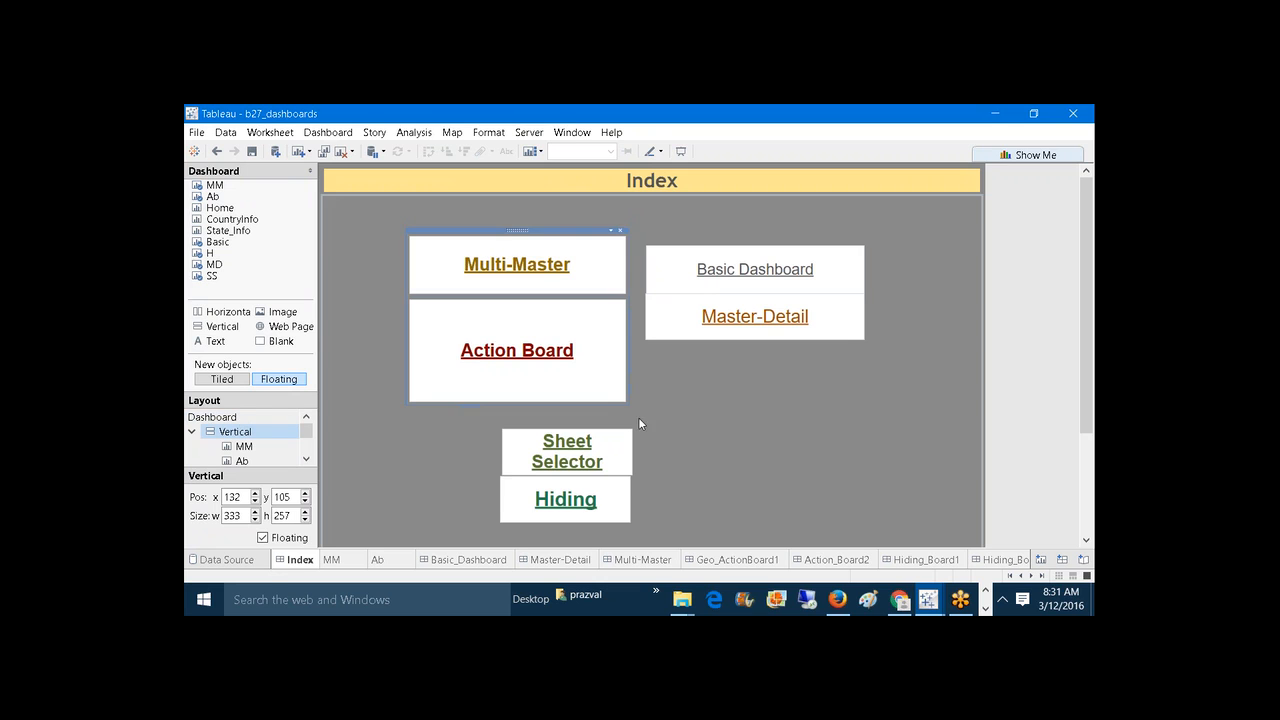
# Step: Remove the separate floating Sheet Selector and Hiding links from the Index dashboard, unhiding their worksheets
pyautogui.click(604, 444)
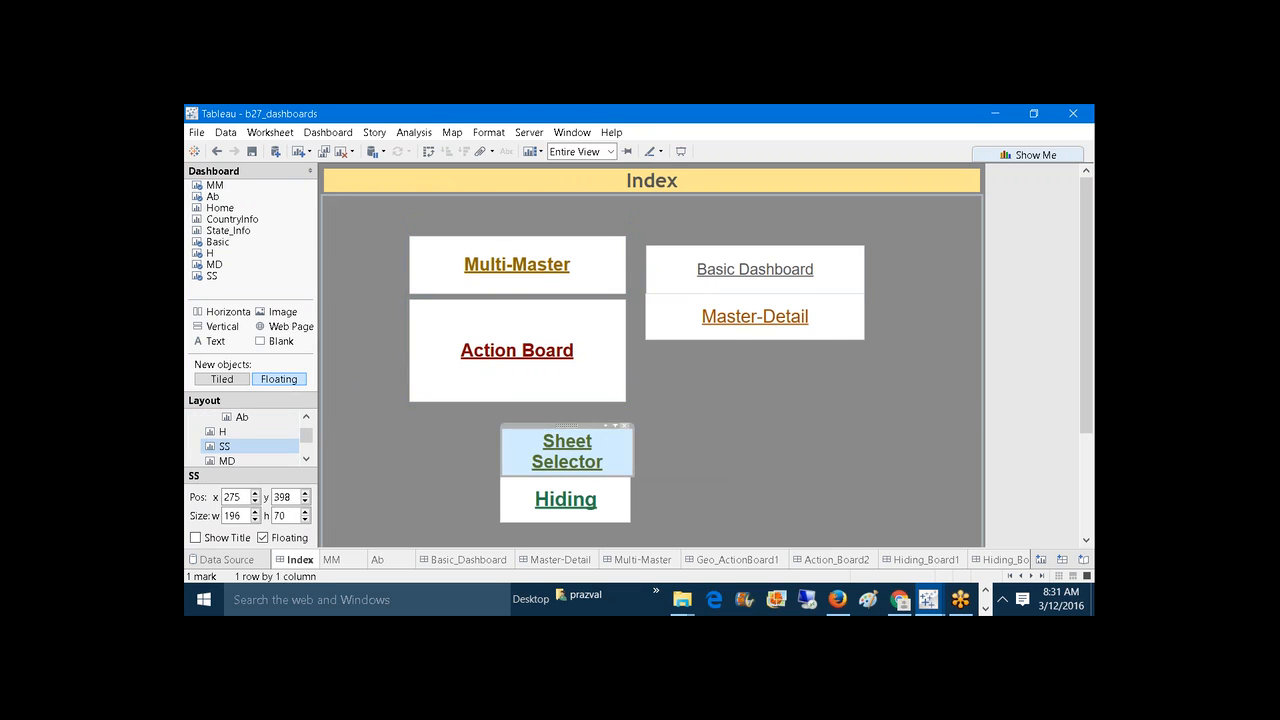
pyautogui.click(626, 426)
pyautogui.click(615, 385)
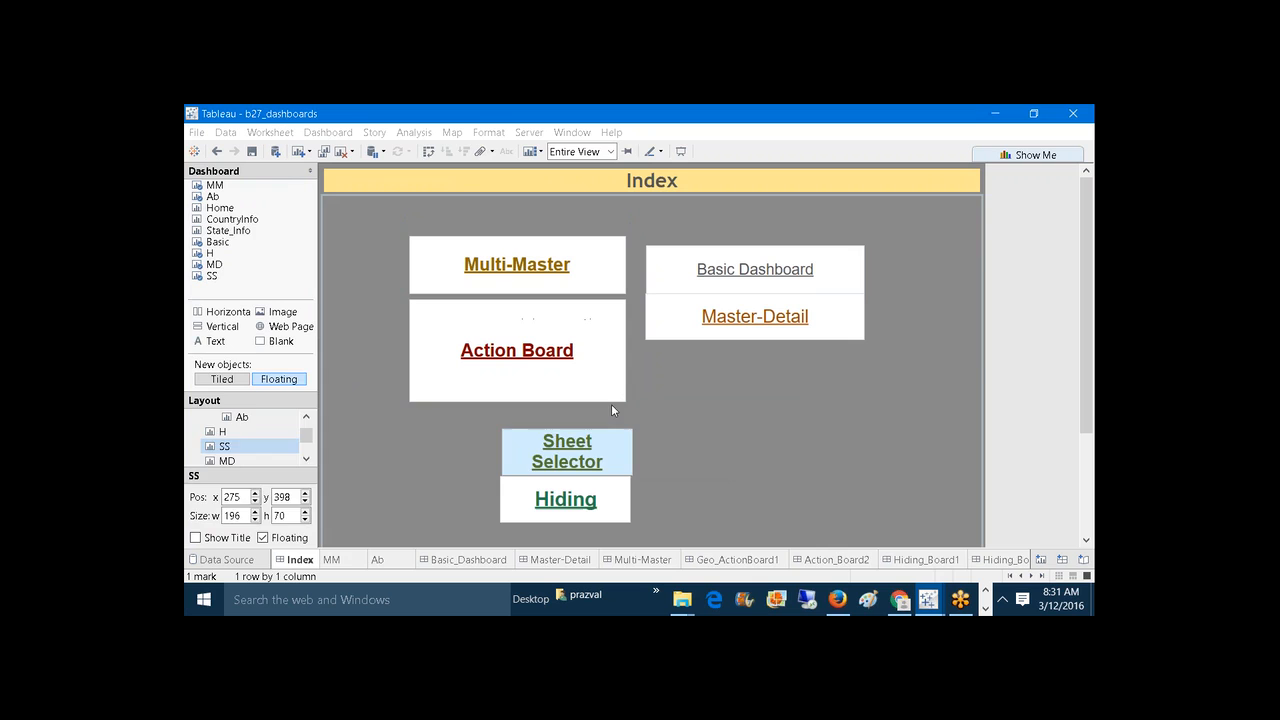
pyautogui.click(613, 491)
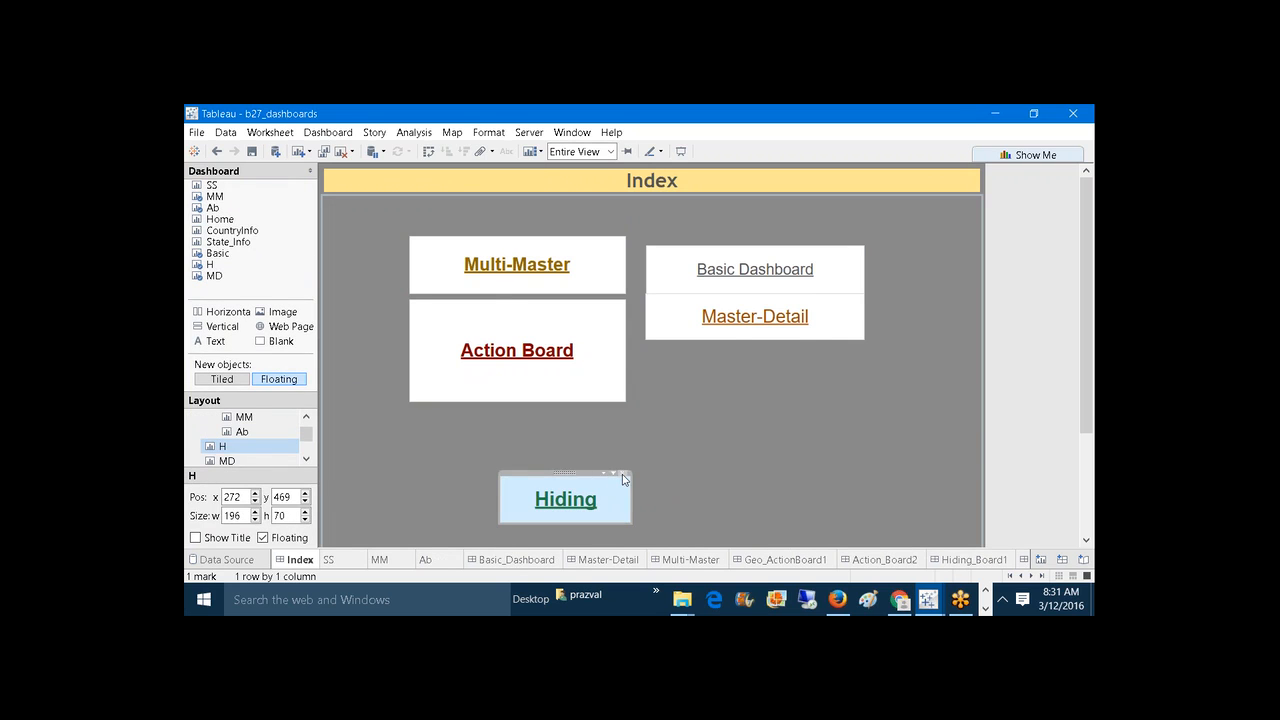
pyautogui.click(624, 477)
pyautogui.click(608, 386)
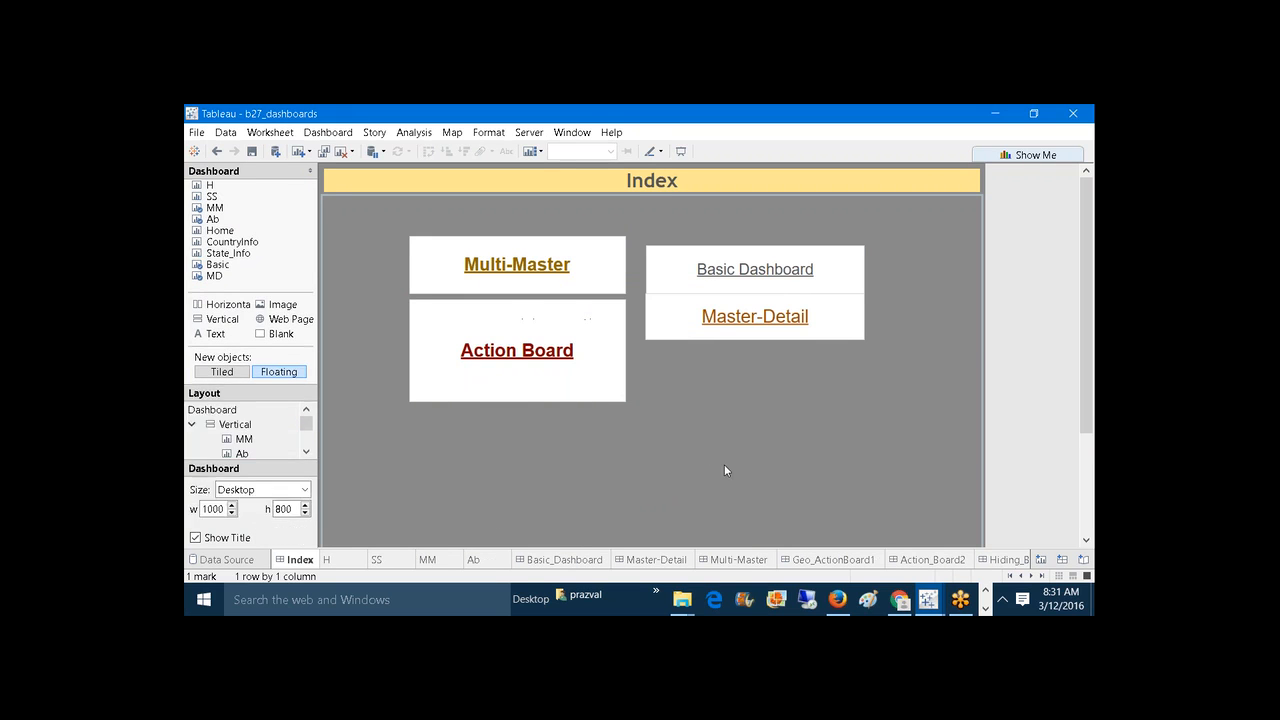
pyautogui.click(725, 470)
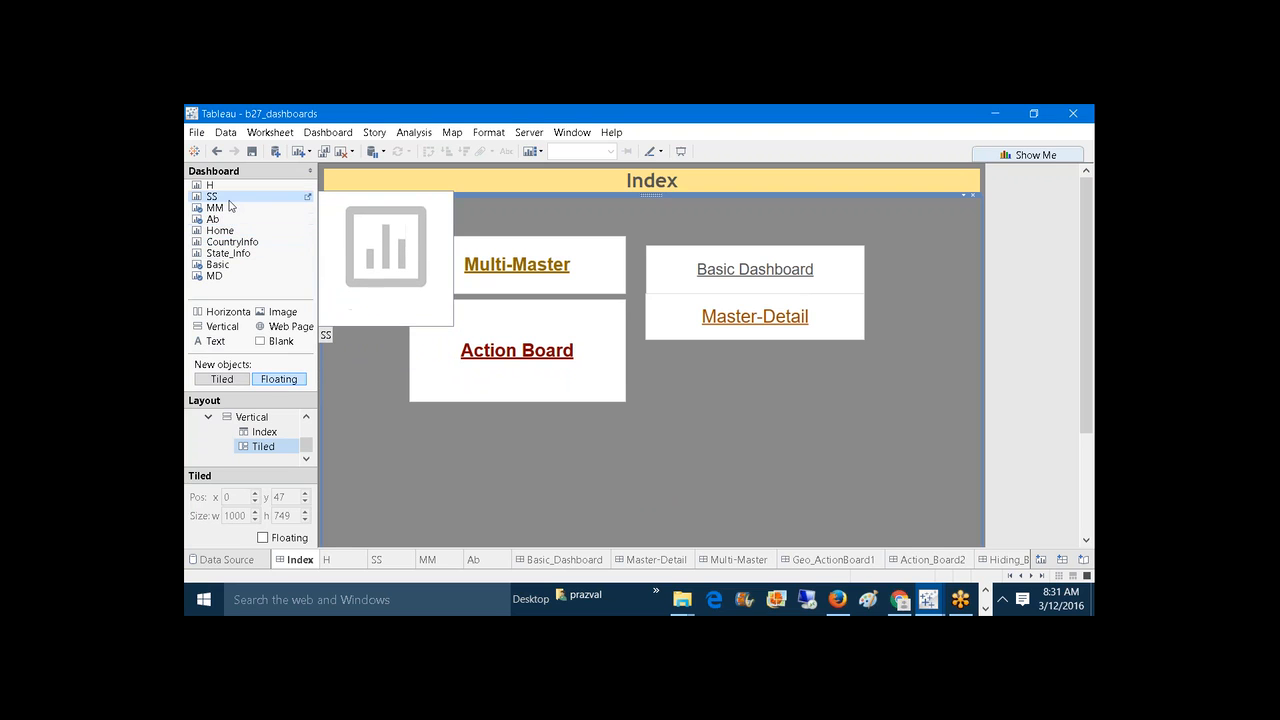
# Step: Add the SS sheet below Action Board in the vertical container, fit it to Entire View, and hide its title
pyautogui.moveTo(211, 198); pyautogui.dragTo(527, 398)
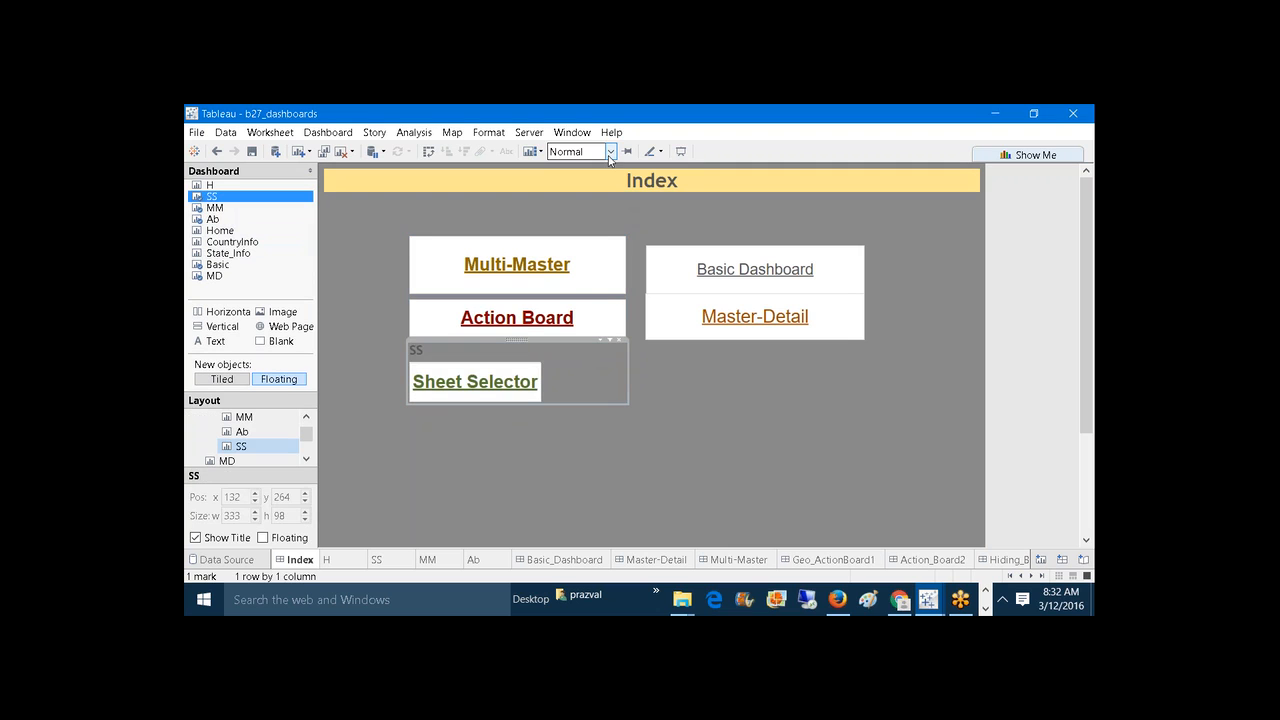
pyautogui.click(610, 151)
pyautogui.click(588, 212)
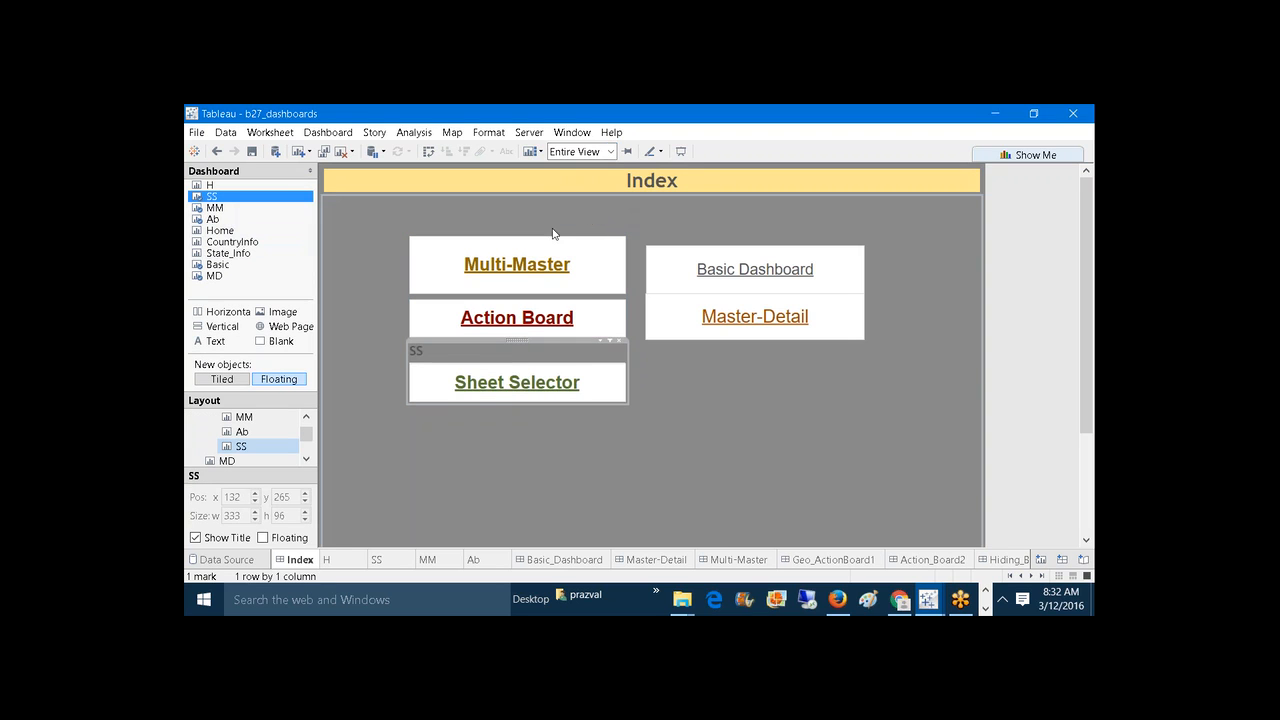
pyautogui.click(196, 537)
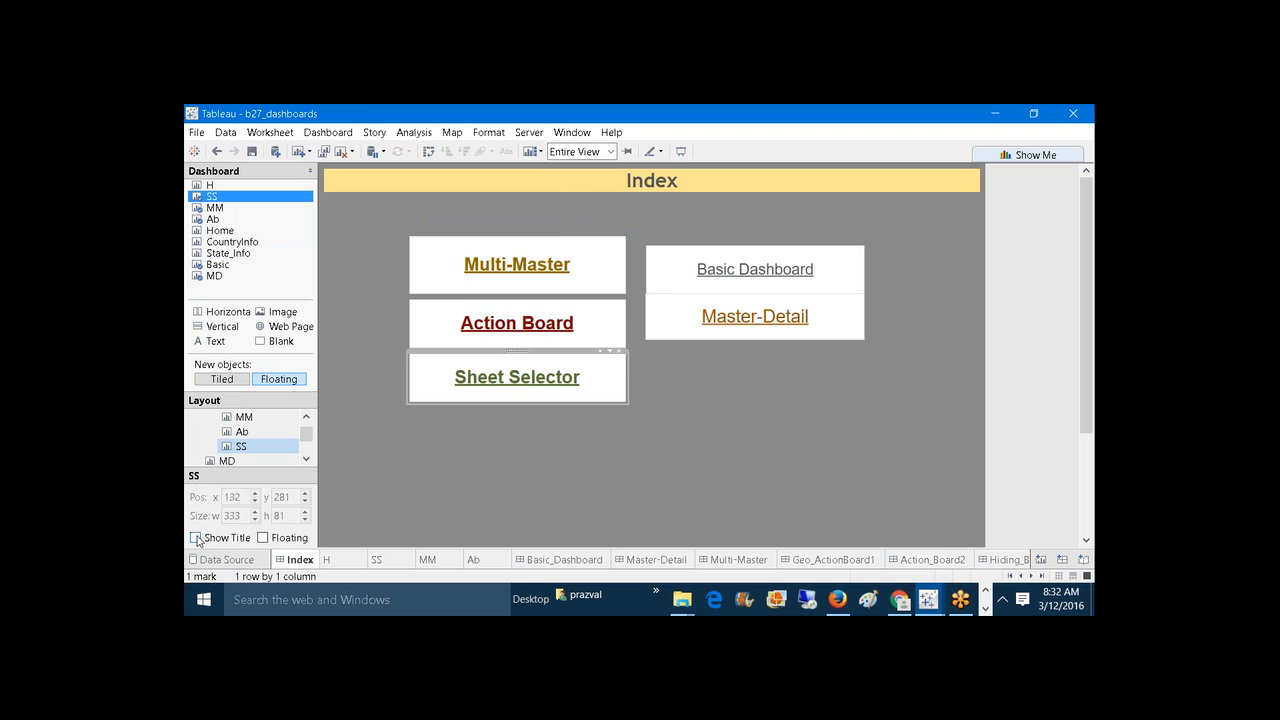
pyautogui.click(373, 332)
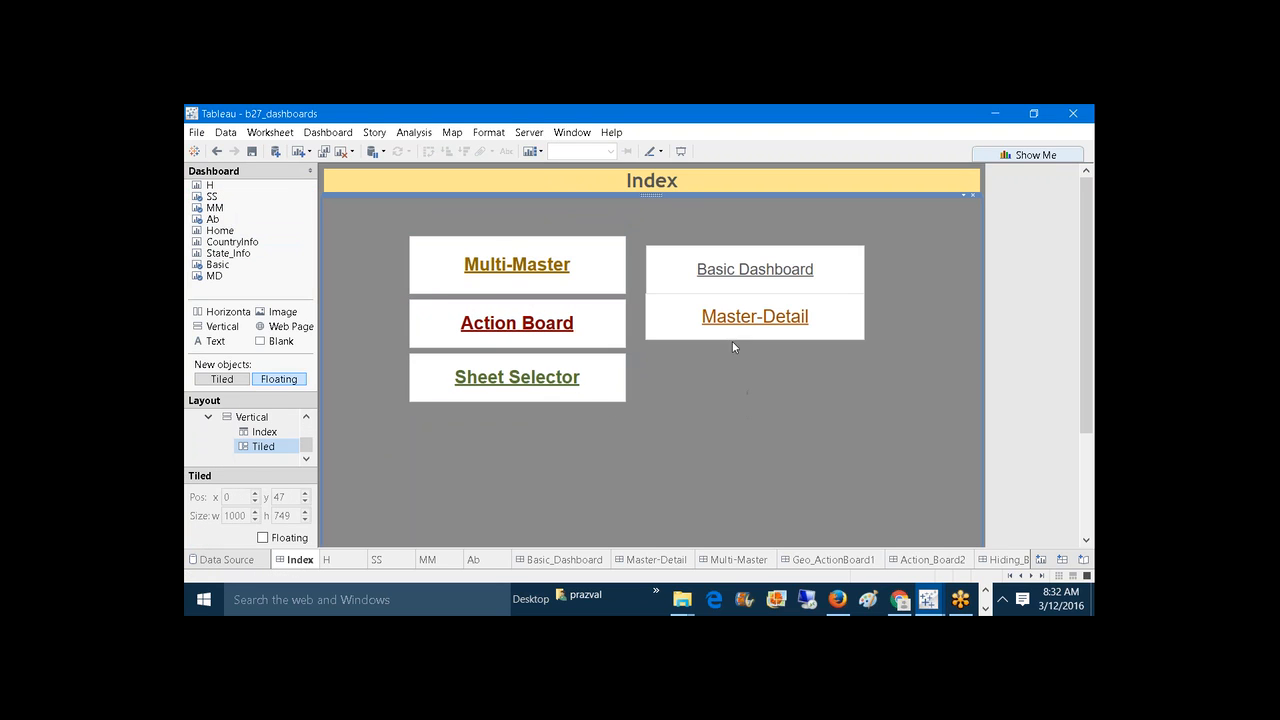
# Step: Remove the floating Master-Detail and Basic Dashboard links from the Index dashboard, unhiding their worksheets
pyautogui.click(845, 310)
pyautogui.click(853, 294)
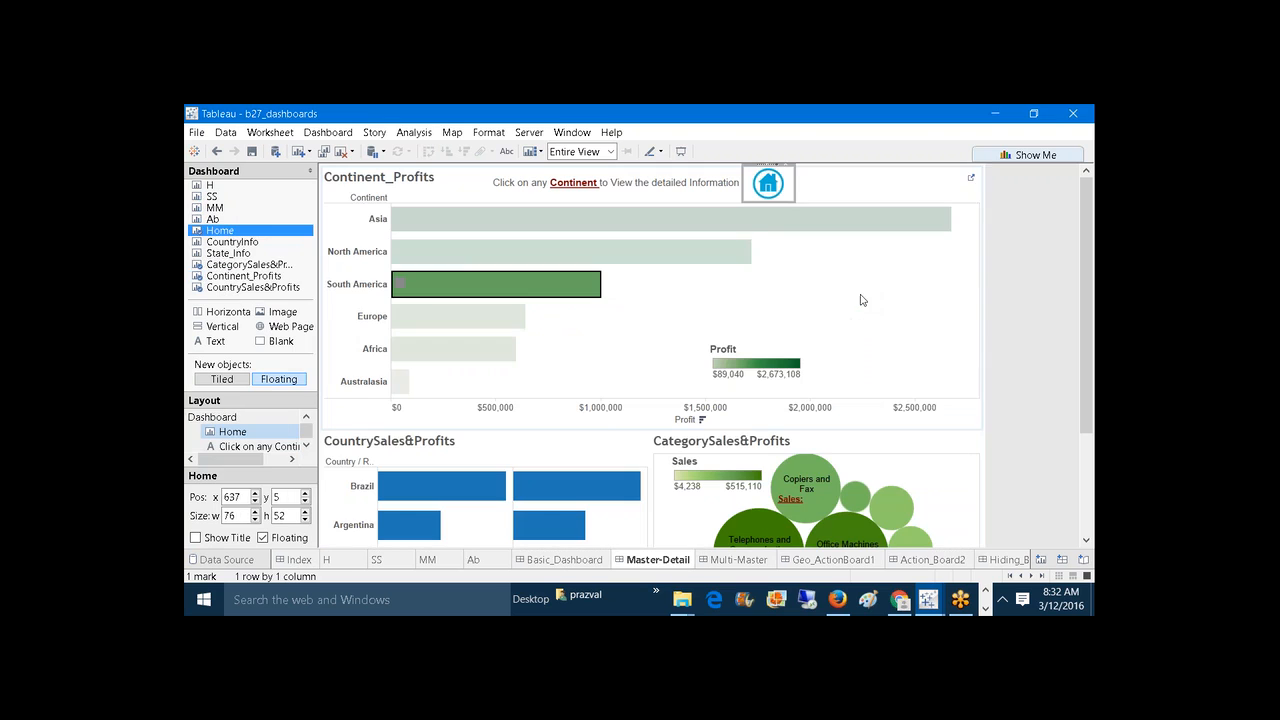
pyautogui.click(300, 559)
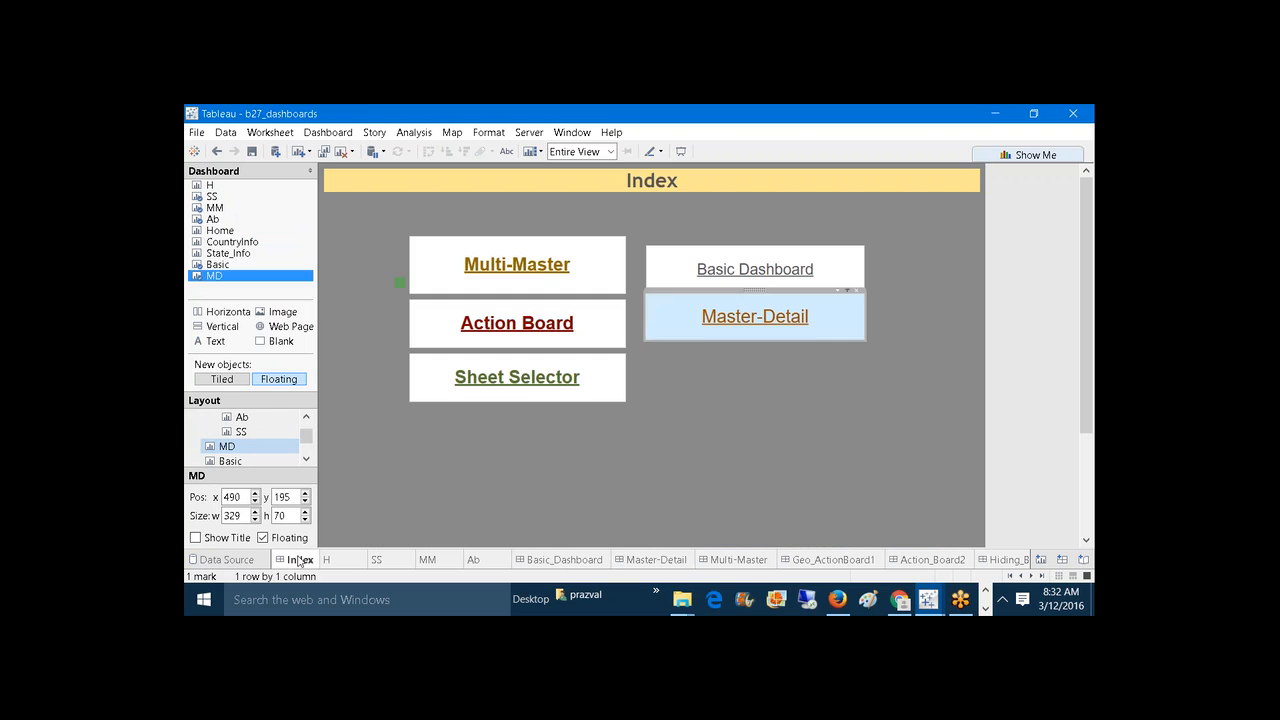
pyautogui.click(856, 290)
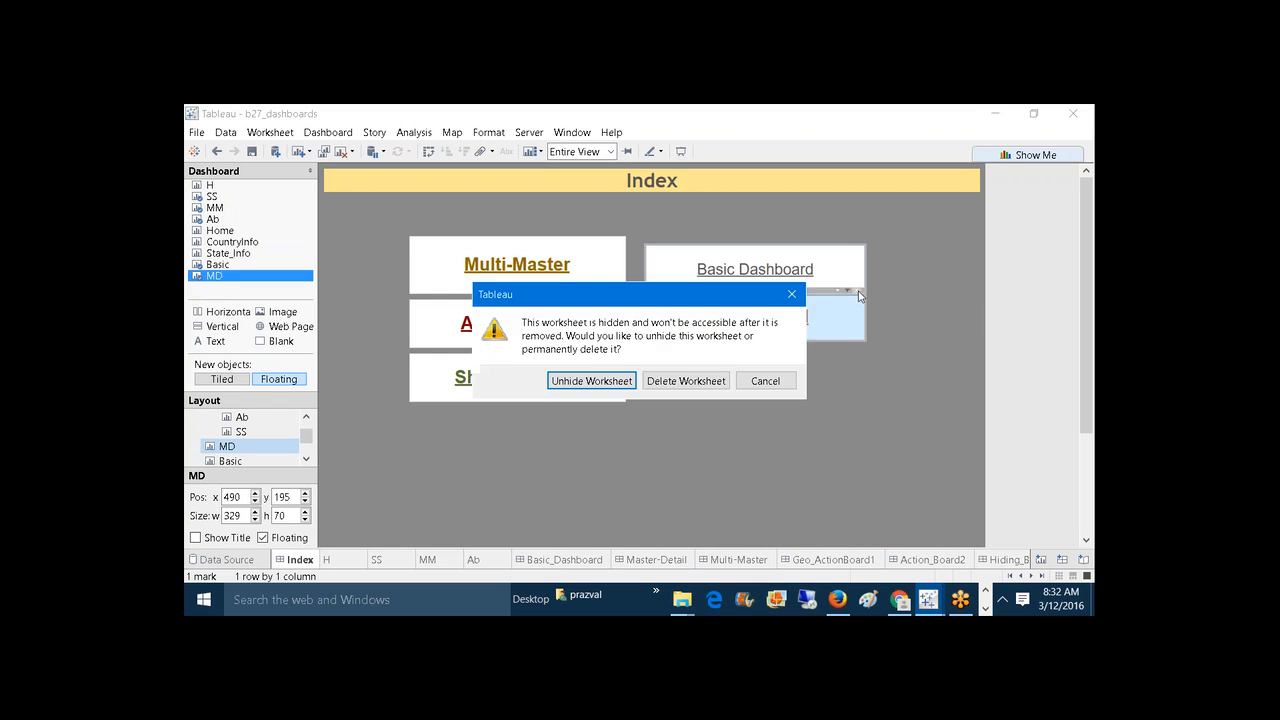
pyautogui.click(621, 379)
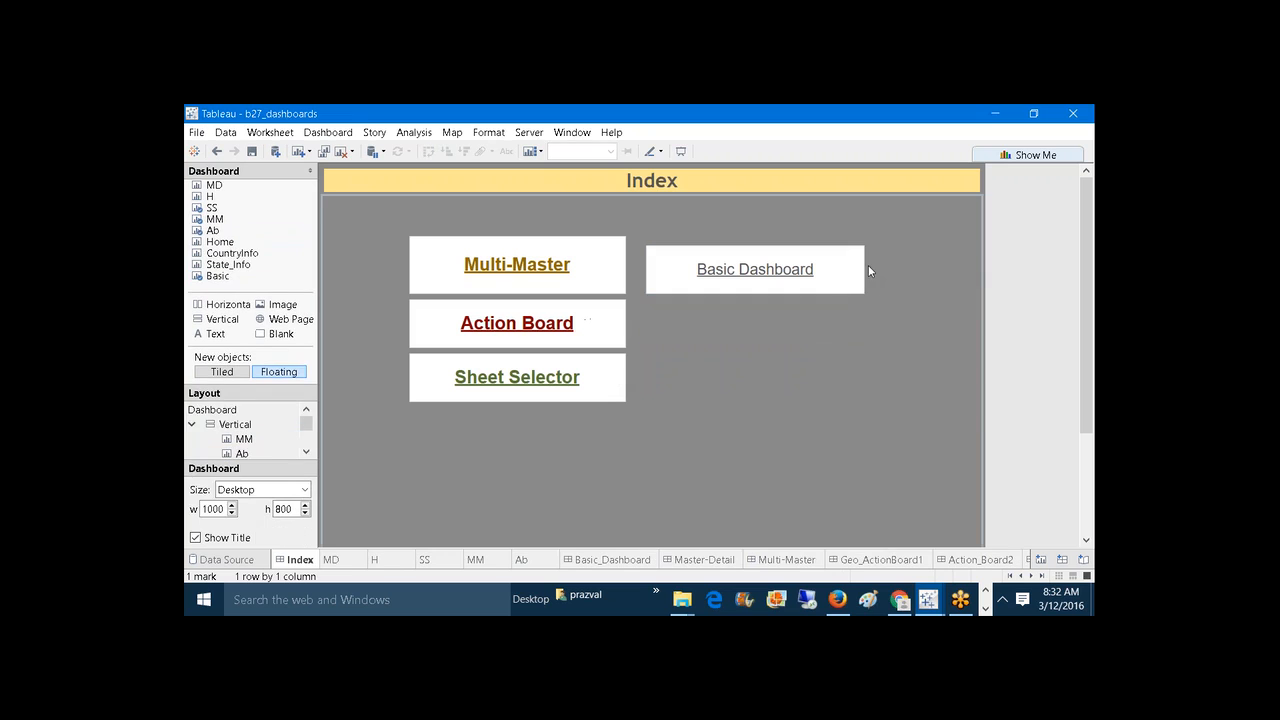
pyautogui.click(850, 269)
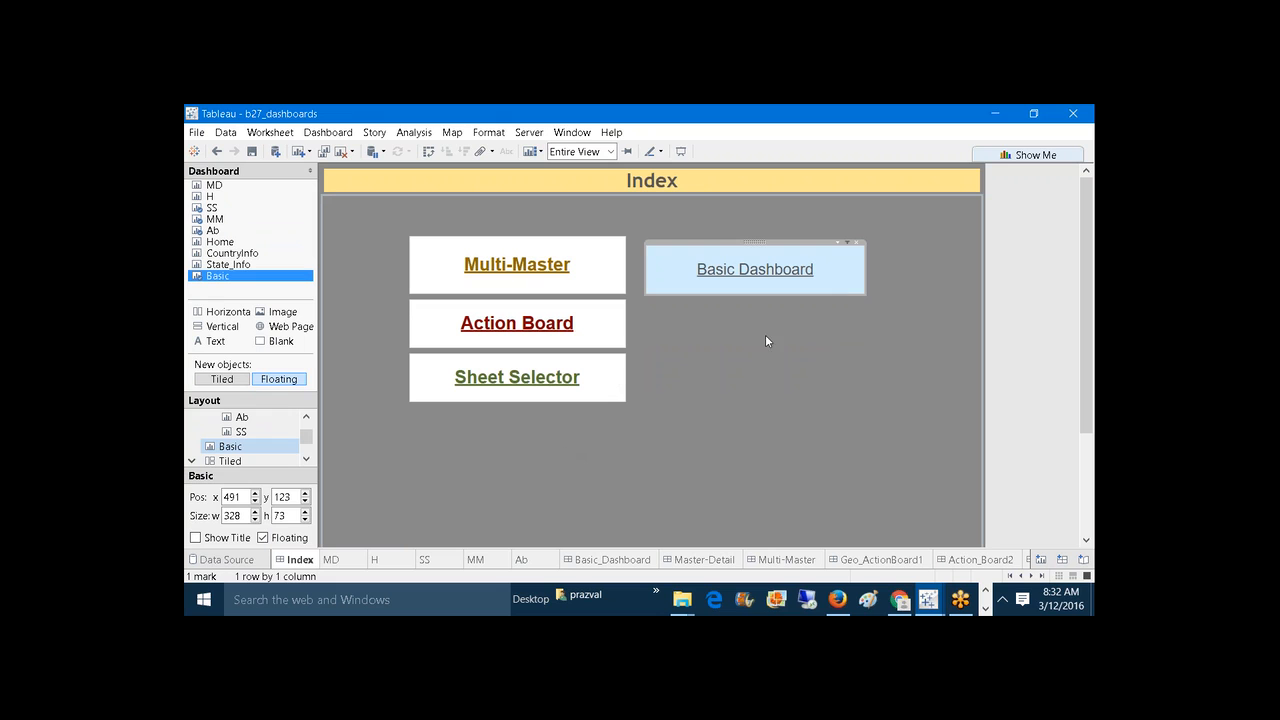
pyautogui.click(857, 243)
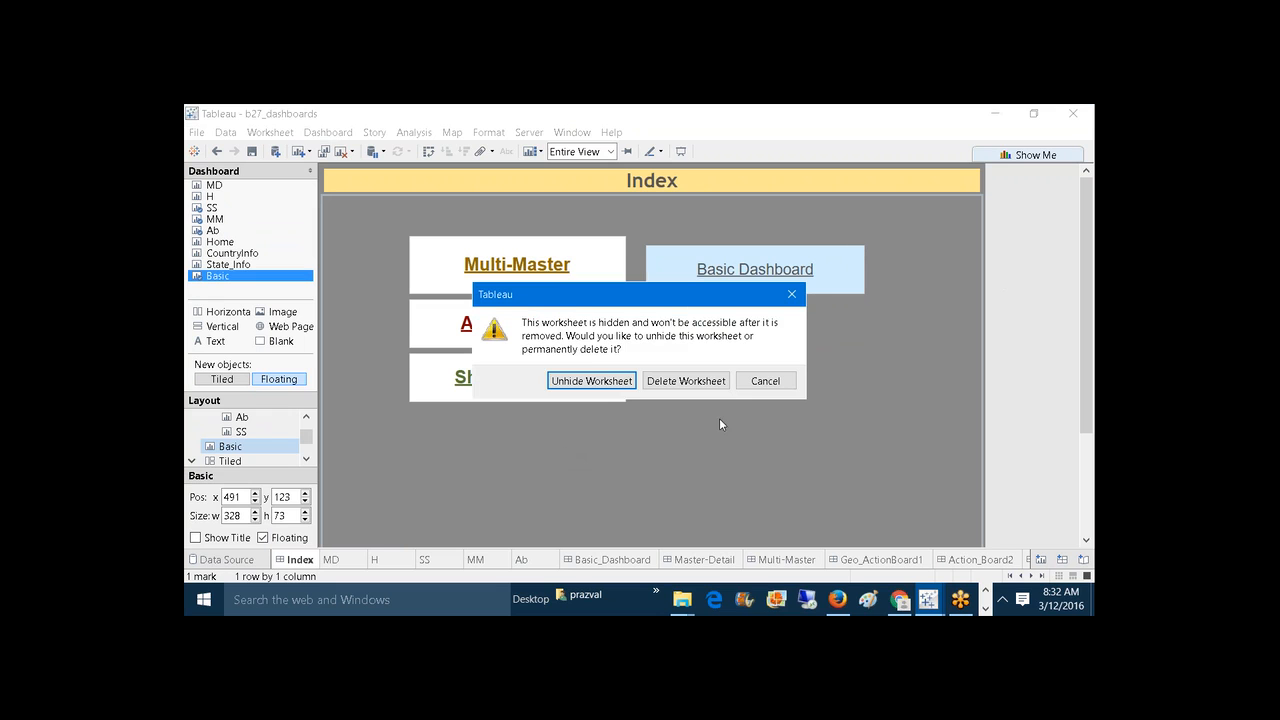
pyautogui.click(591, 380)
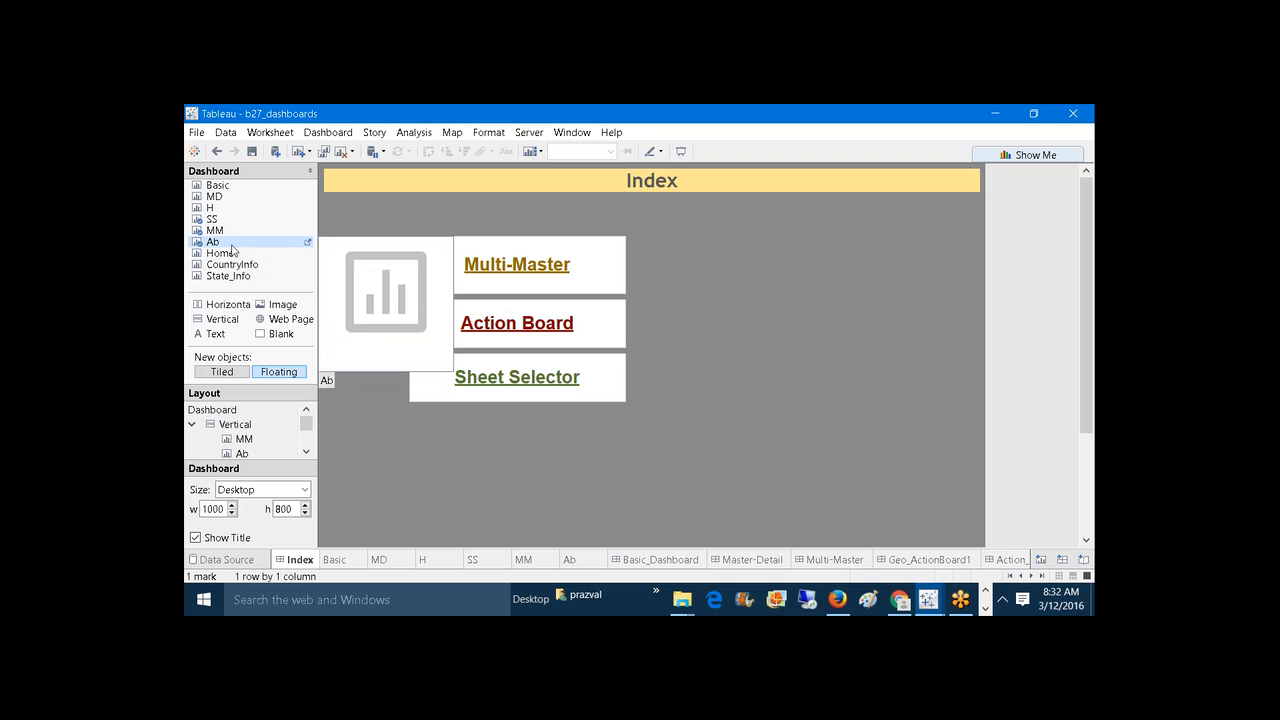
# Step: Add the H sheet below Sheet Selector in the vertical container and reduce Multi-Master's height to about 67
pyautogui.moveTo(211, 212)
pyautogui.mouseDown()
pyautogui.moveTo(488, 338)
pyautogui.moveTo(208, 208)
pyautogui.mouseUp()
pyautogui.click(209, 211)
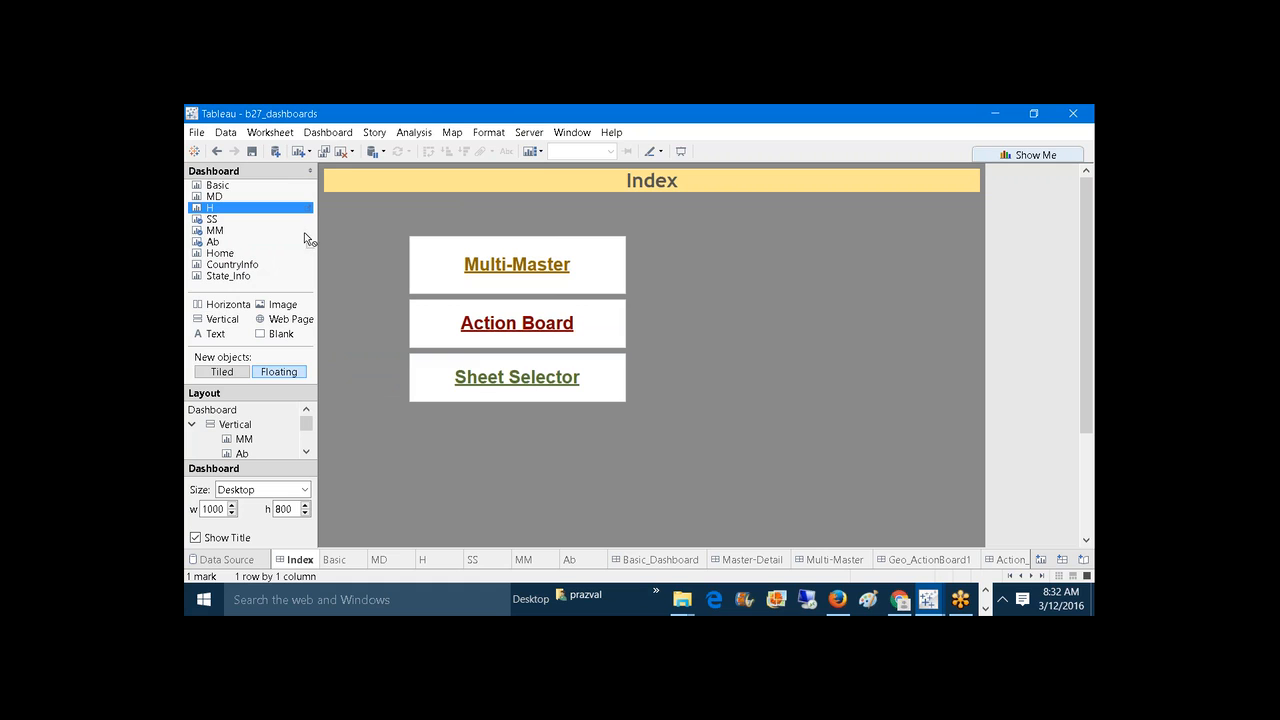
pyautogui.moveTo(304, 233); pyautogui.dragTo(488, 393)
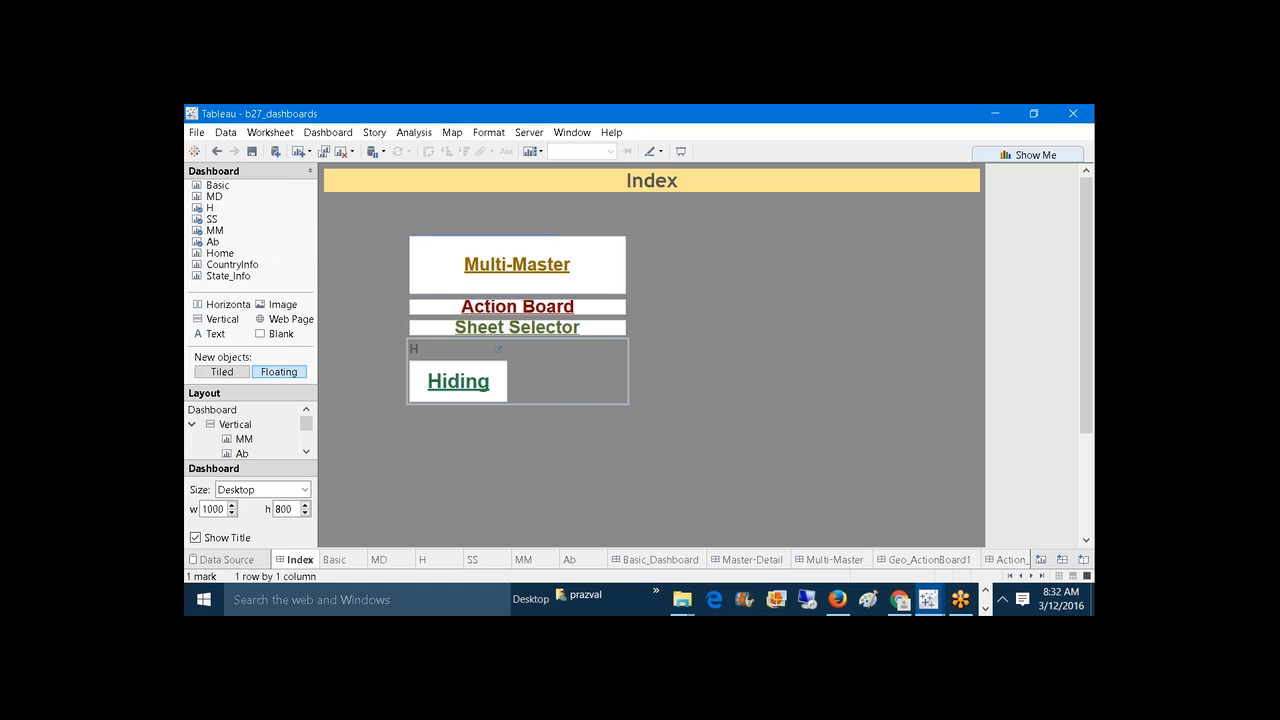
pyautogui.click(457, 285)
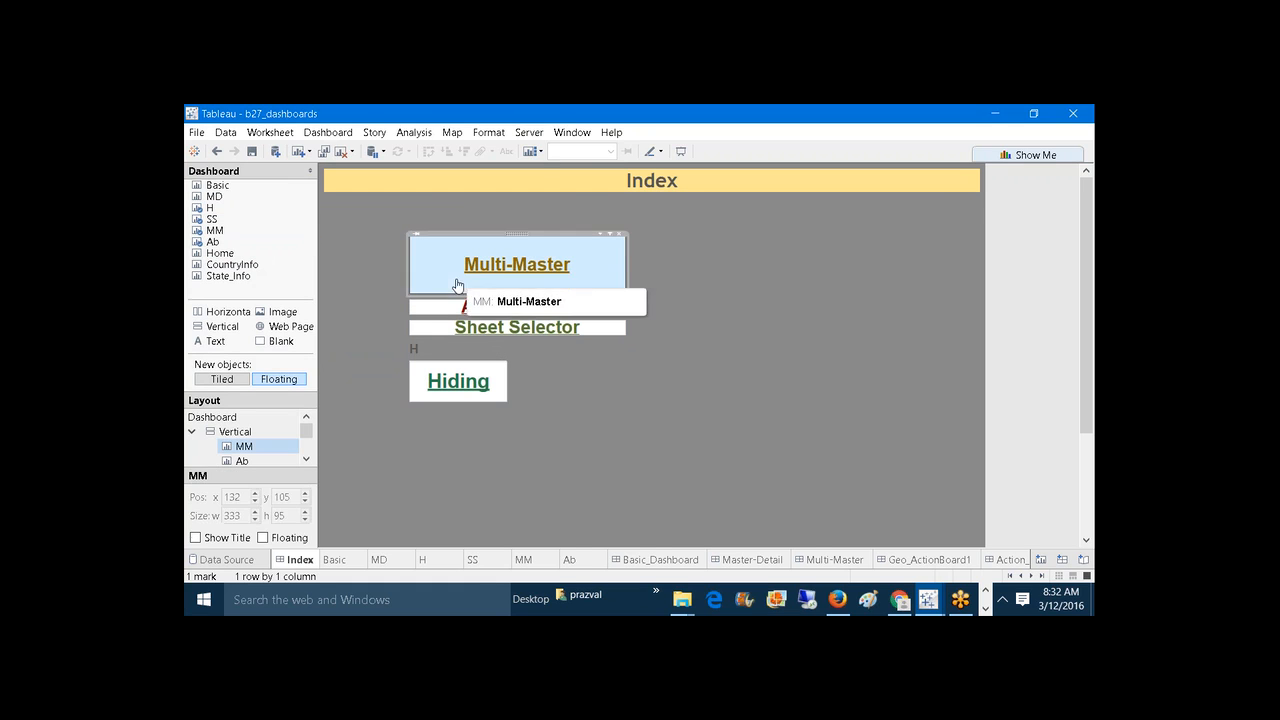
pyautogui.moveTo(440, 286); pyautogui.dragTo(440, 275)
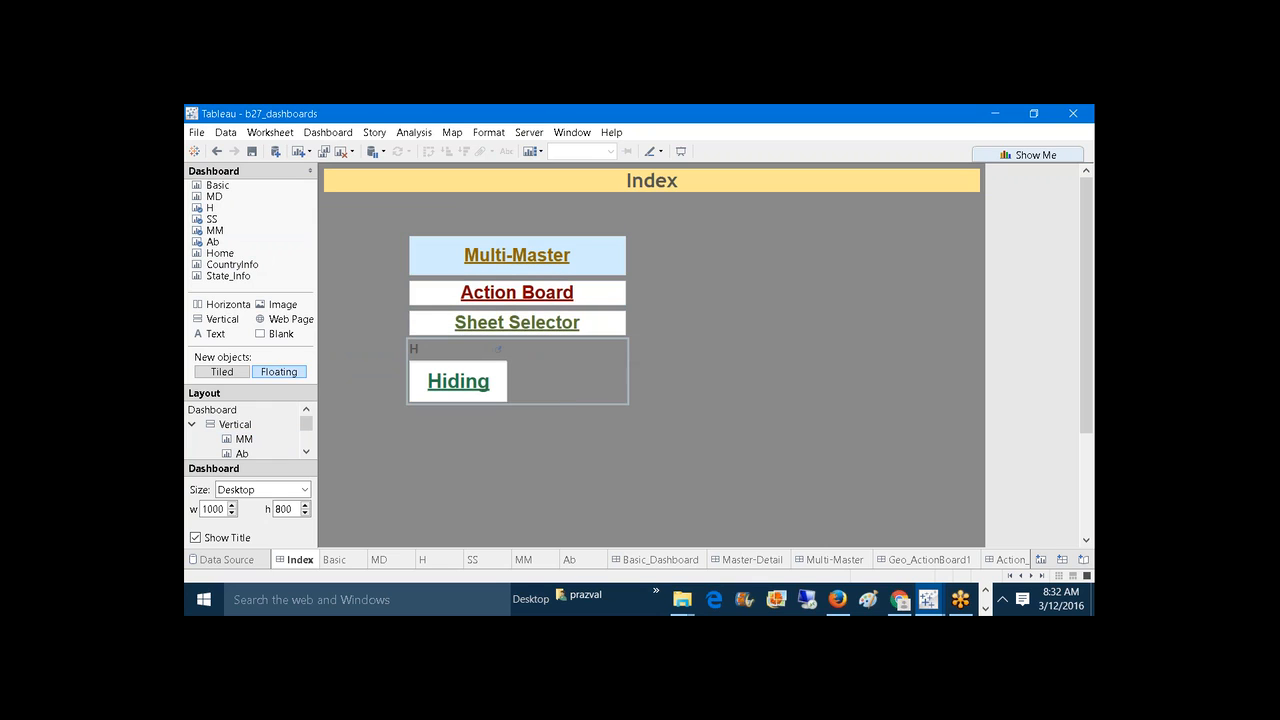
# Step: Fit the H sheet in the vertical container to Entire View and hide its title
pyautogui.click(536, 372)
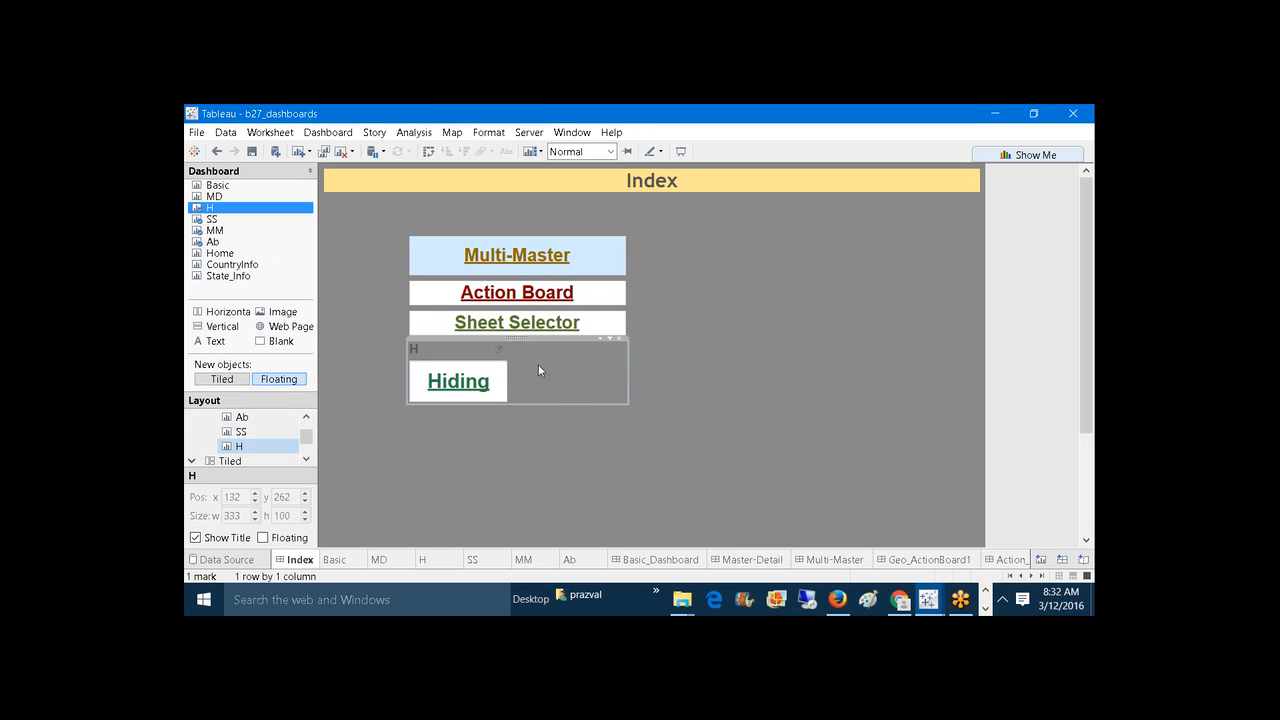
pyautogui.click(609, 151)
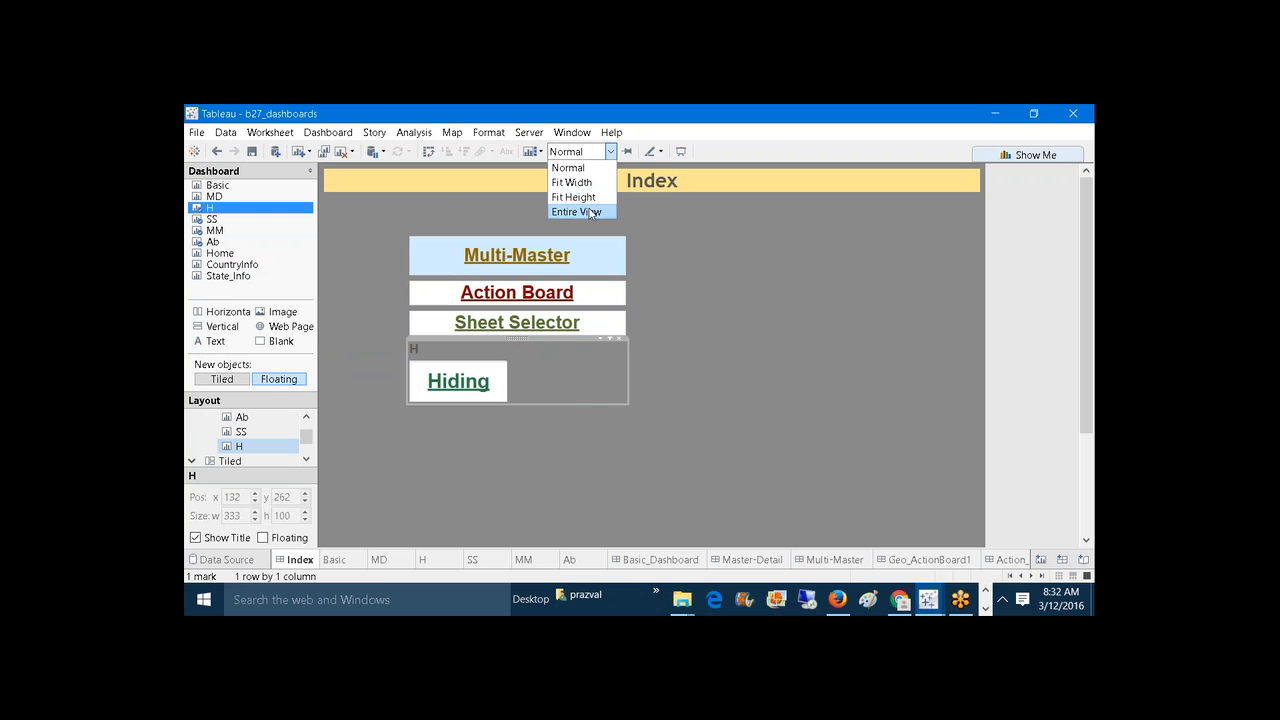
pyautogui.click(587, 212)
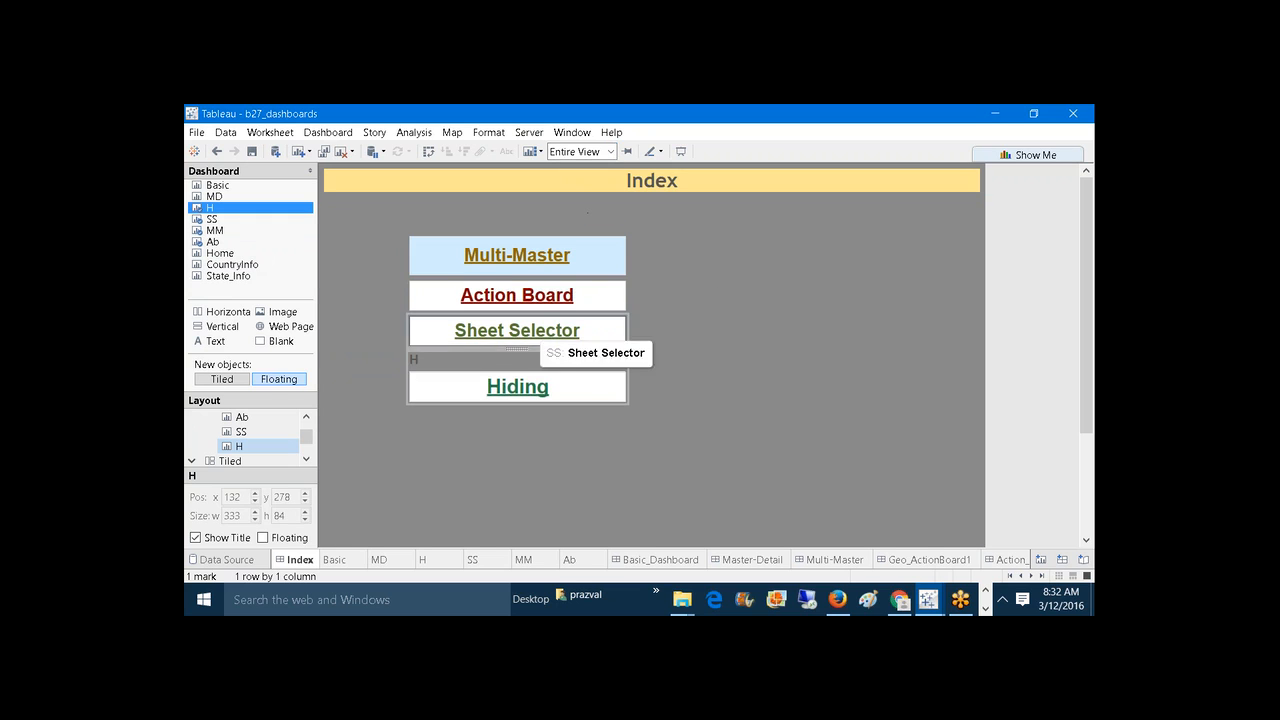
pyautogui.click(195, 539)
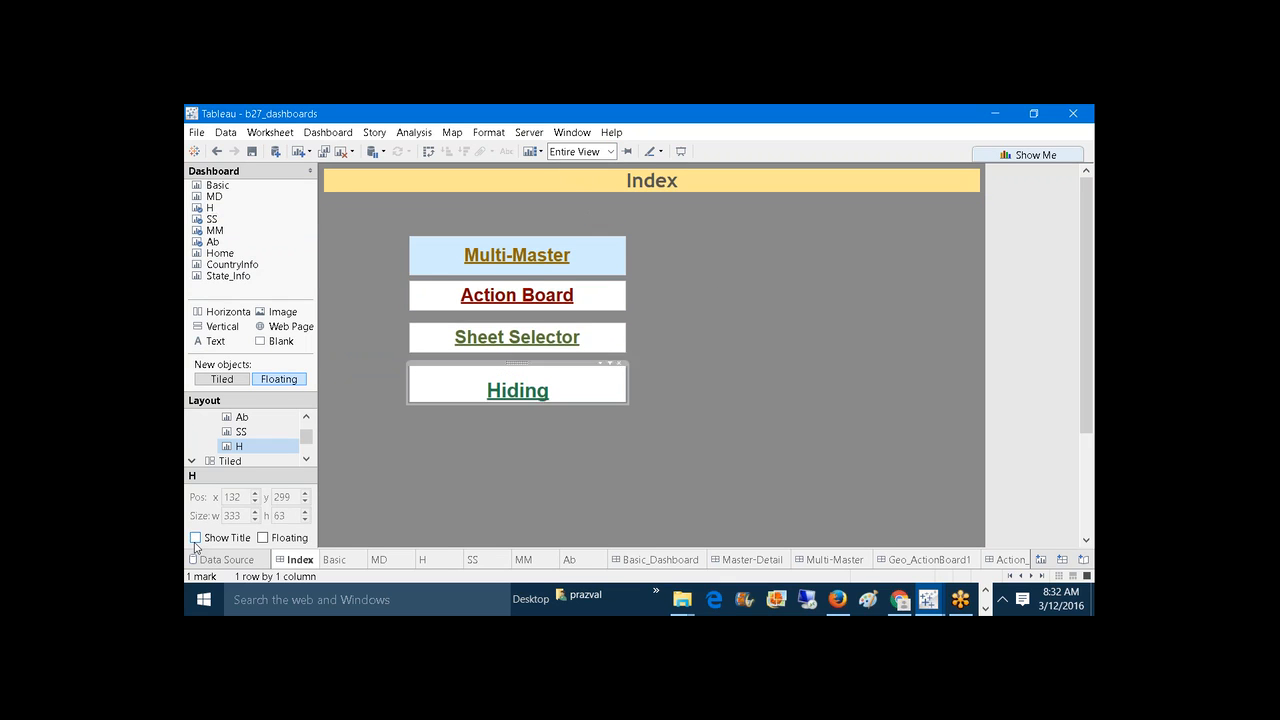
pyautogui.click(642, 514)
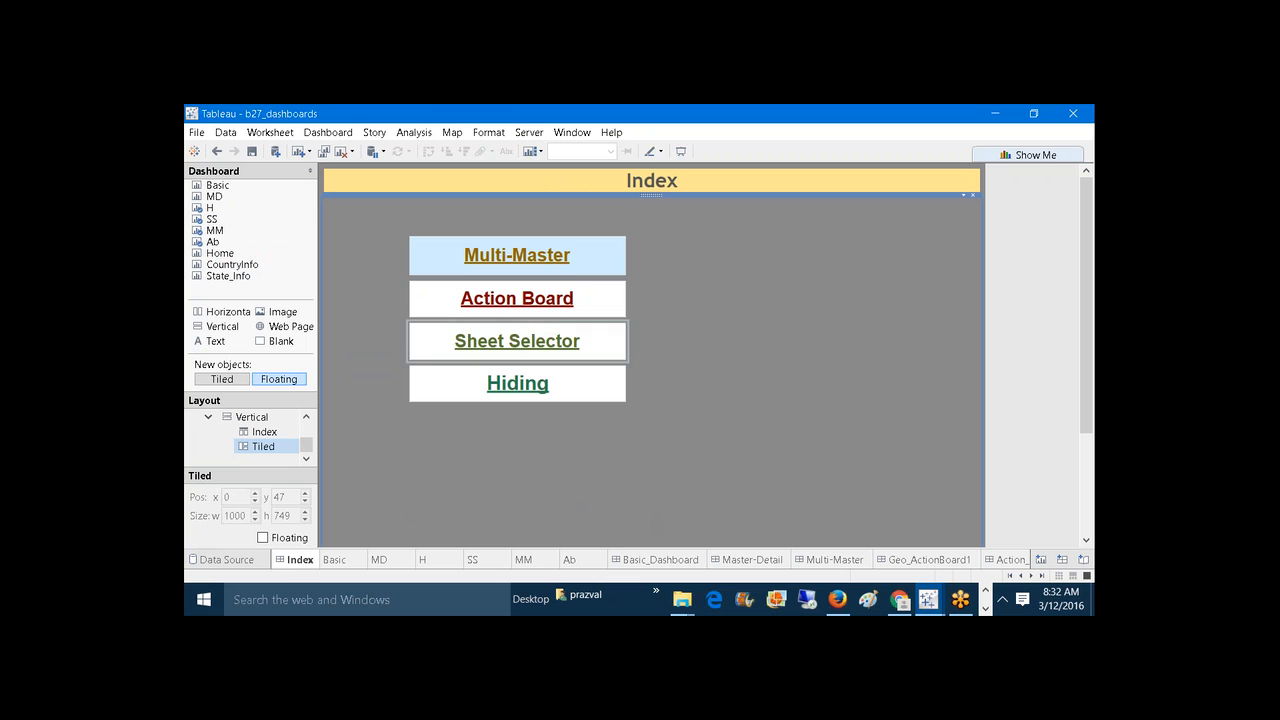
# Step: Check the position and size of the Sheet Selector, Hiding, Action Board and Multi-Master links in the vertical container
pyautogui.click(422, 344)
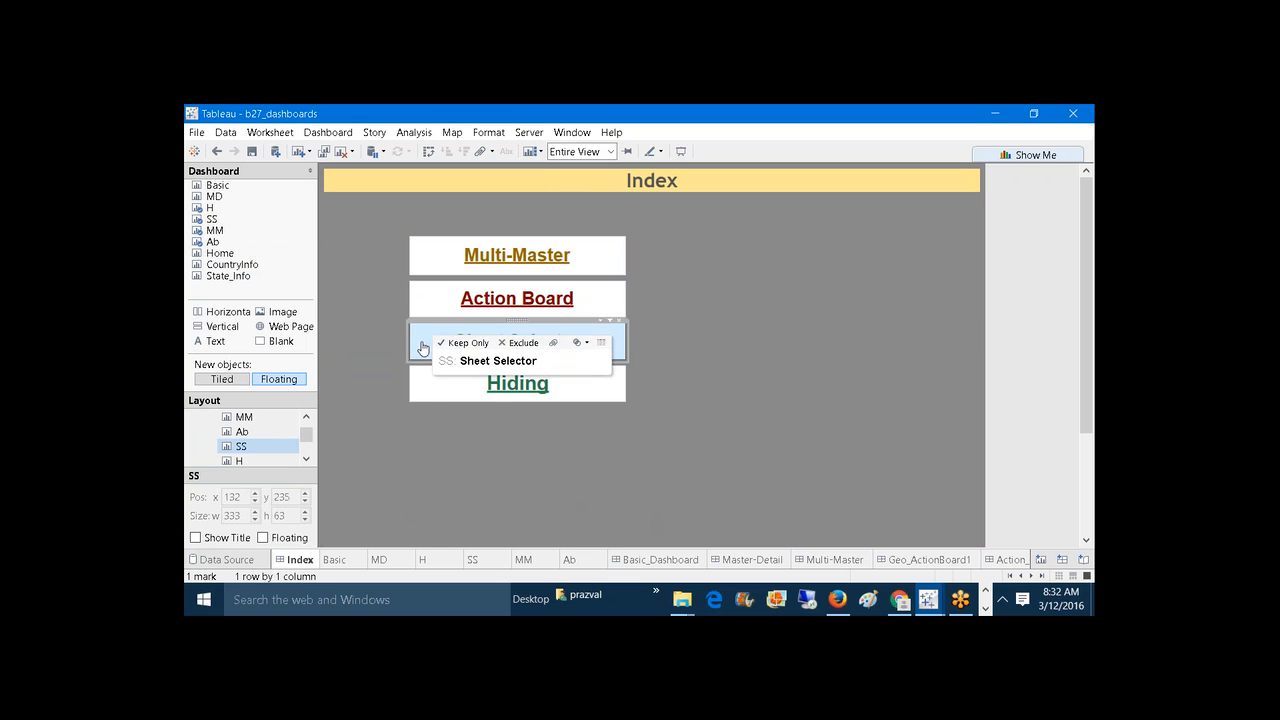
pyautogui.click(432, 388)
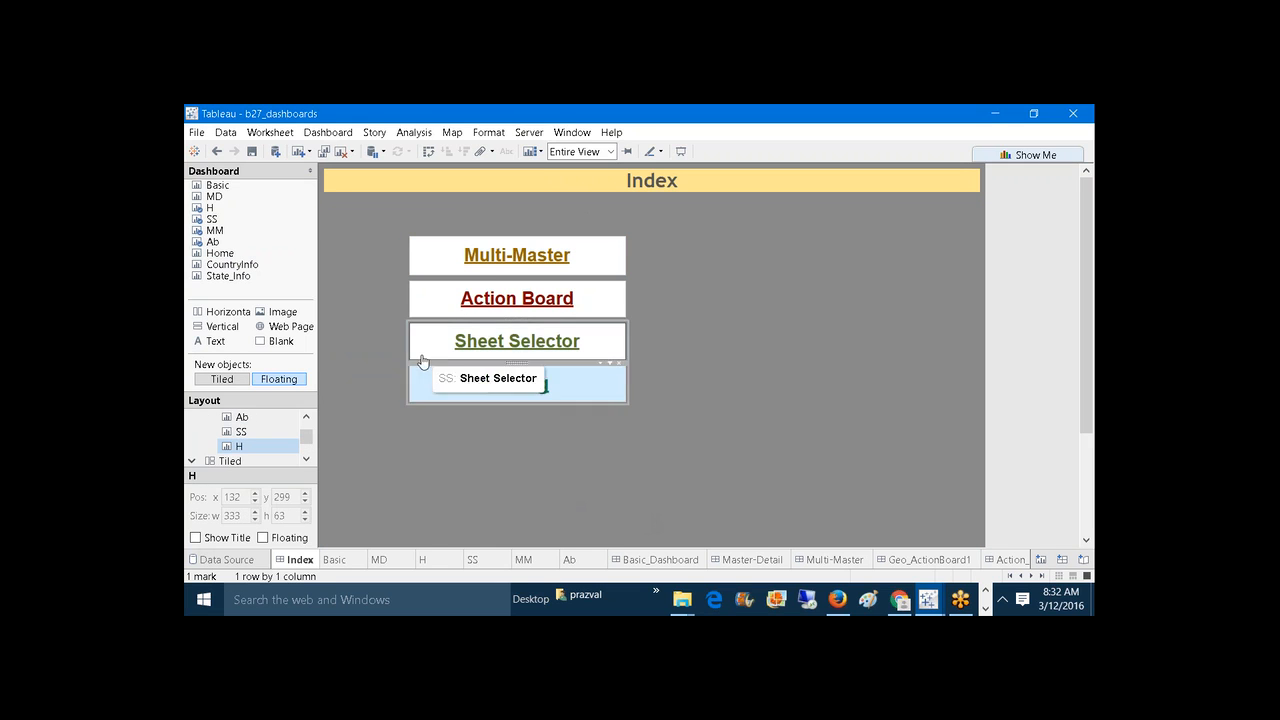
pyautogui.click(426, 351)
pyautogui.click(426, 302)
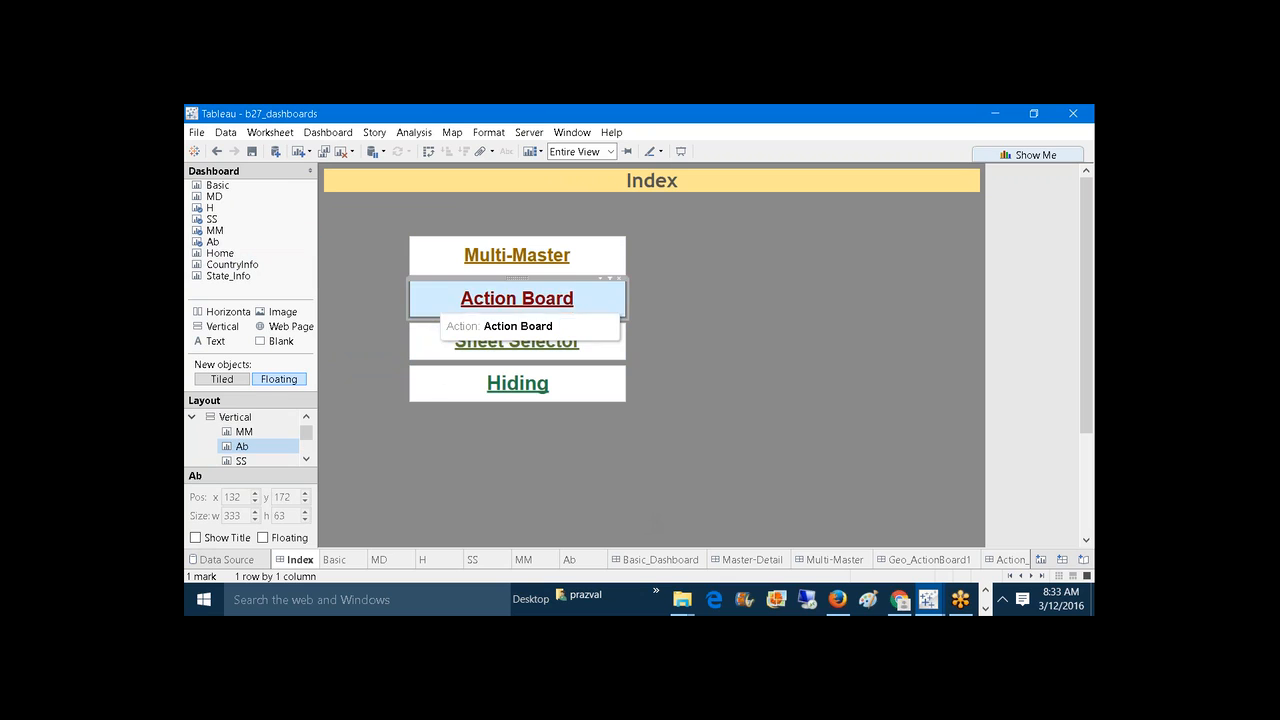
pyautogui.click(431, 270)
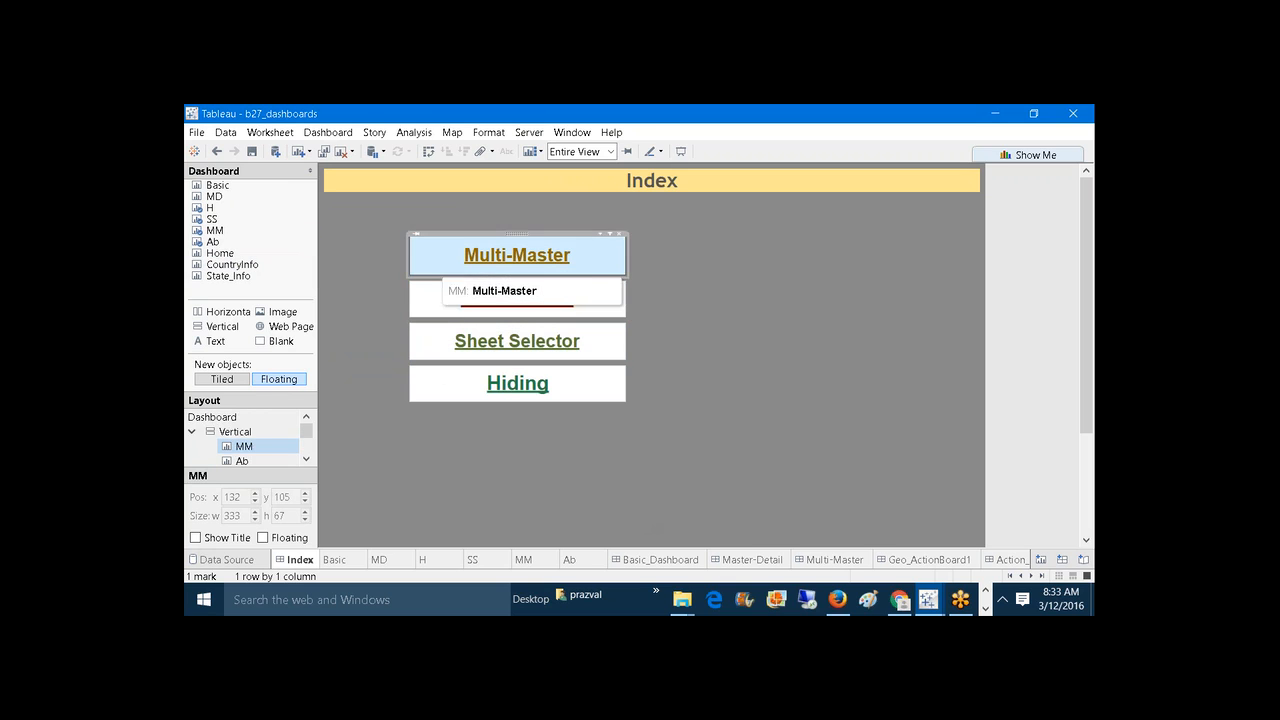
pyautogui.click(378, 275)
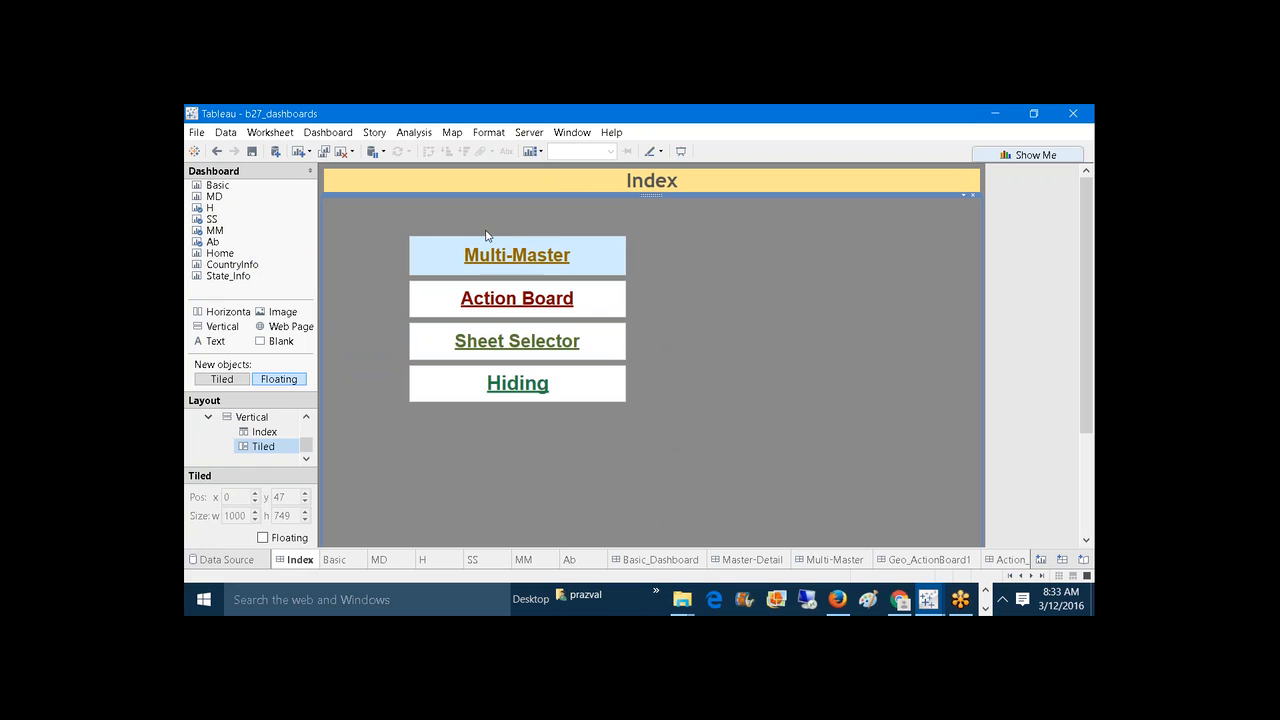
# Step: Move the floating vertical container of links to the middle of the Index dashboard, at about x 329, y 95
pyautogui.click(250, 417)
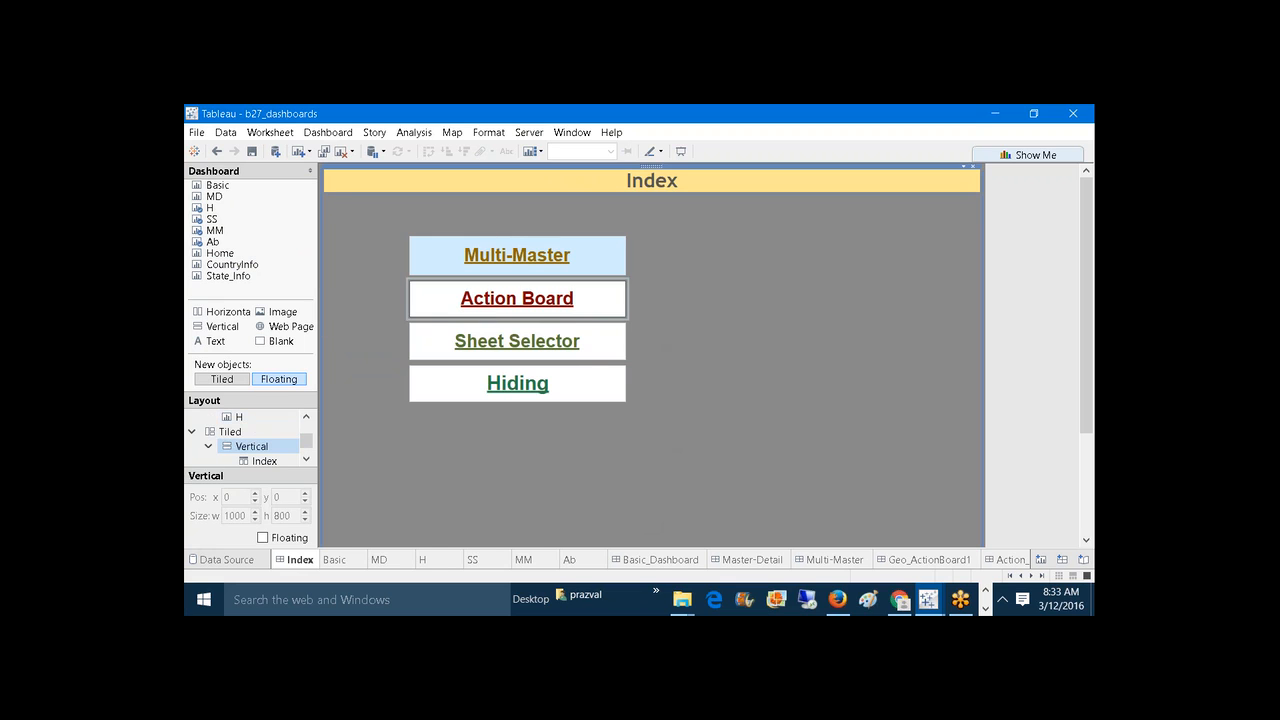
pyautogui.scroll(5, 303, 441)
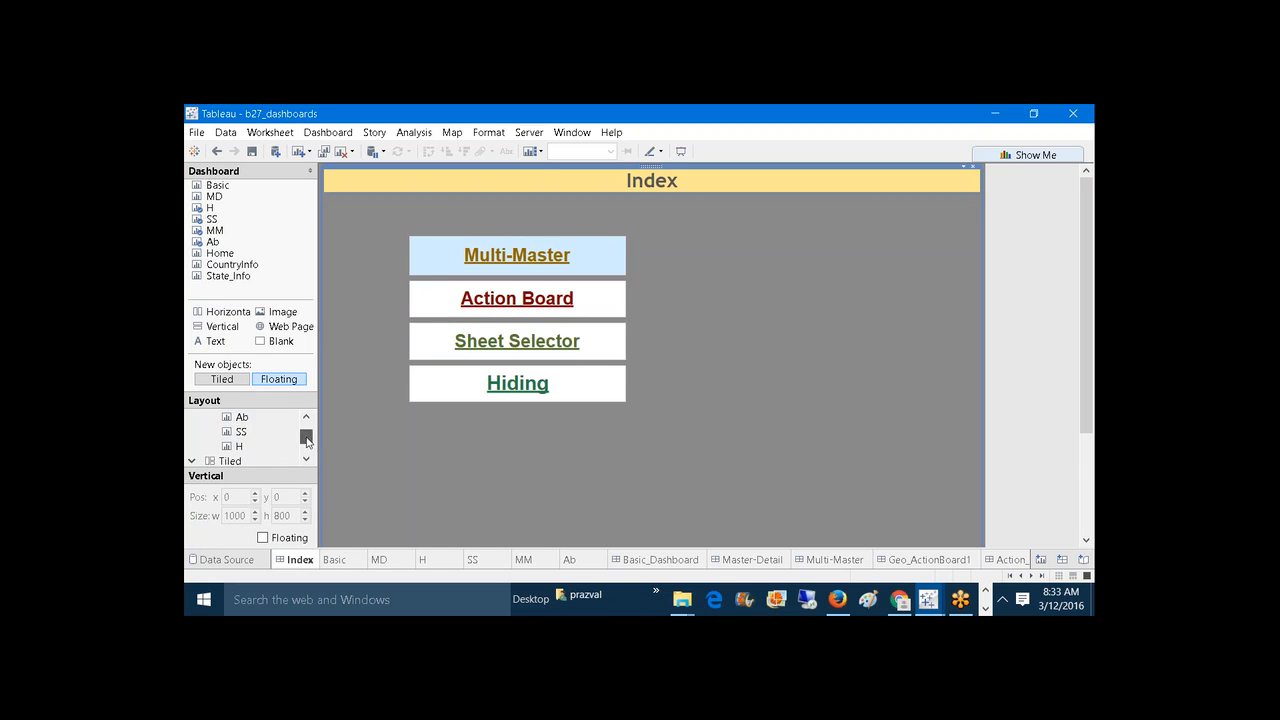
pyautogui.click(240, 433)
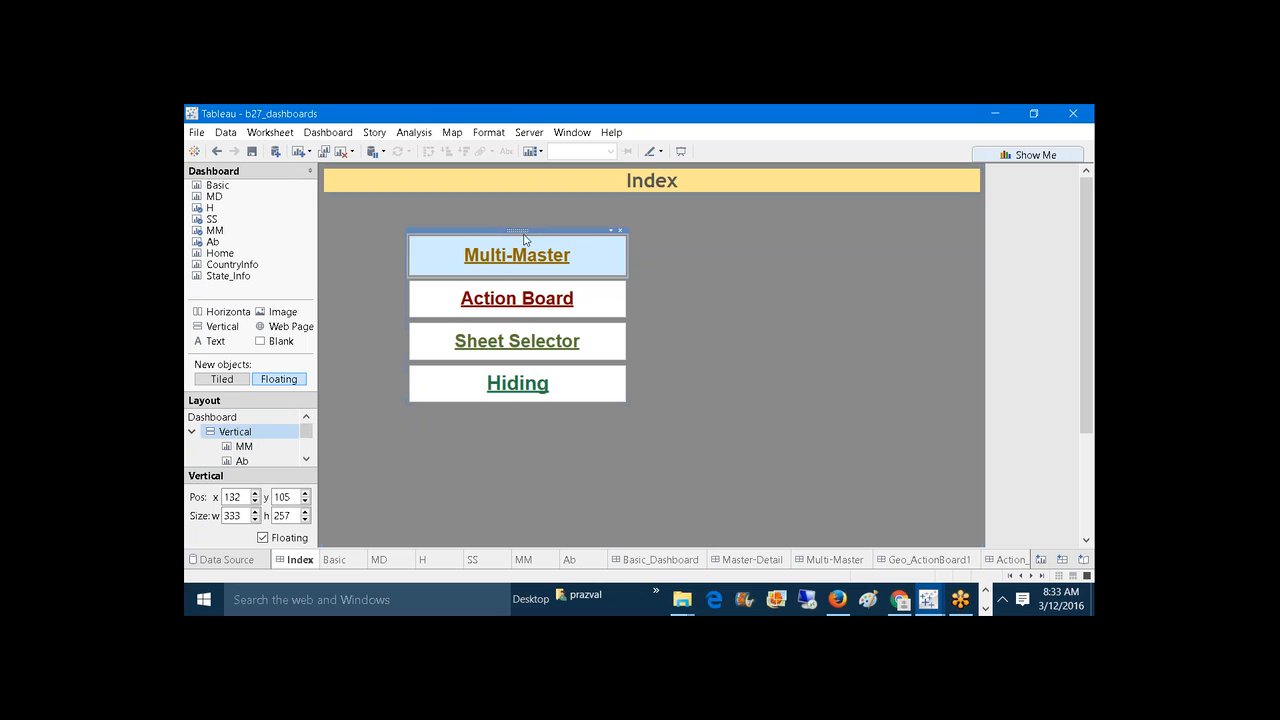
pyautogui.moveTo(518, 230); pyautogui.dragTo(650, 225)
pyautogui.click(830, 335)
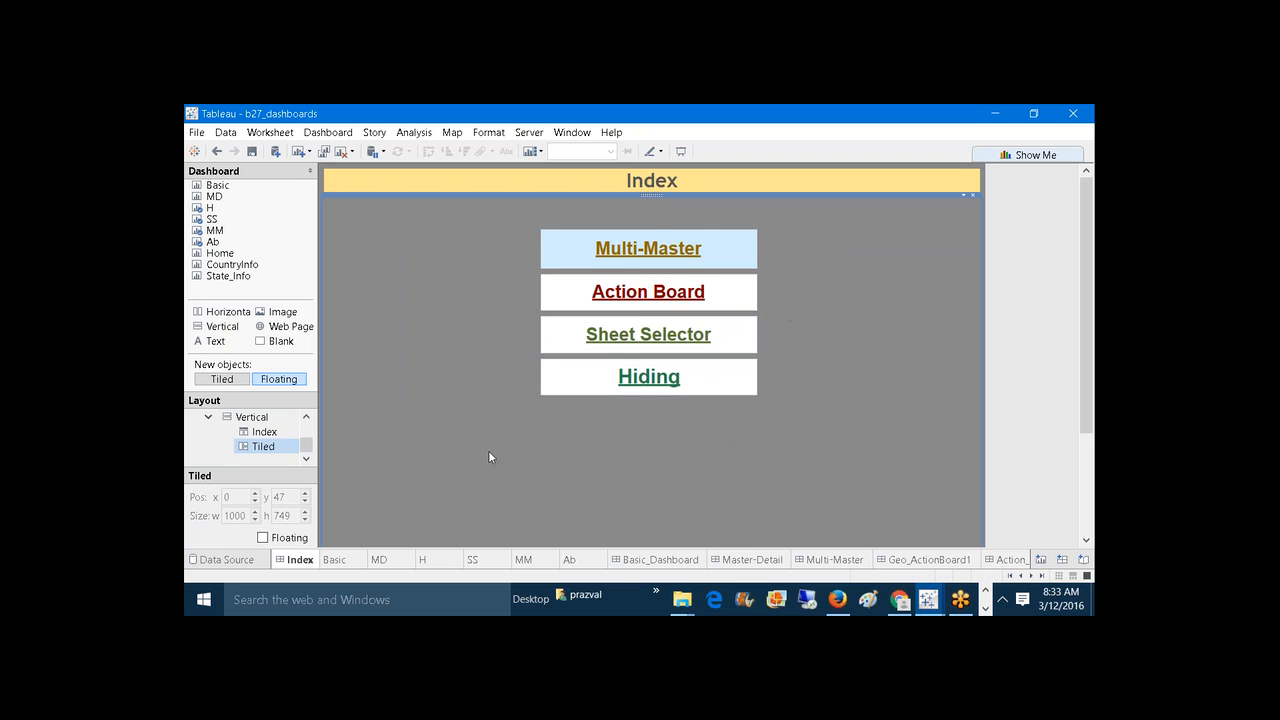
# Step: Add a filter action to the Index dashboard that runs on Select with only the MM sheet as source
pyautogui.click(646, 256)
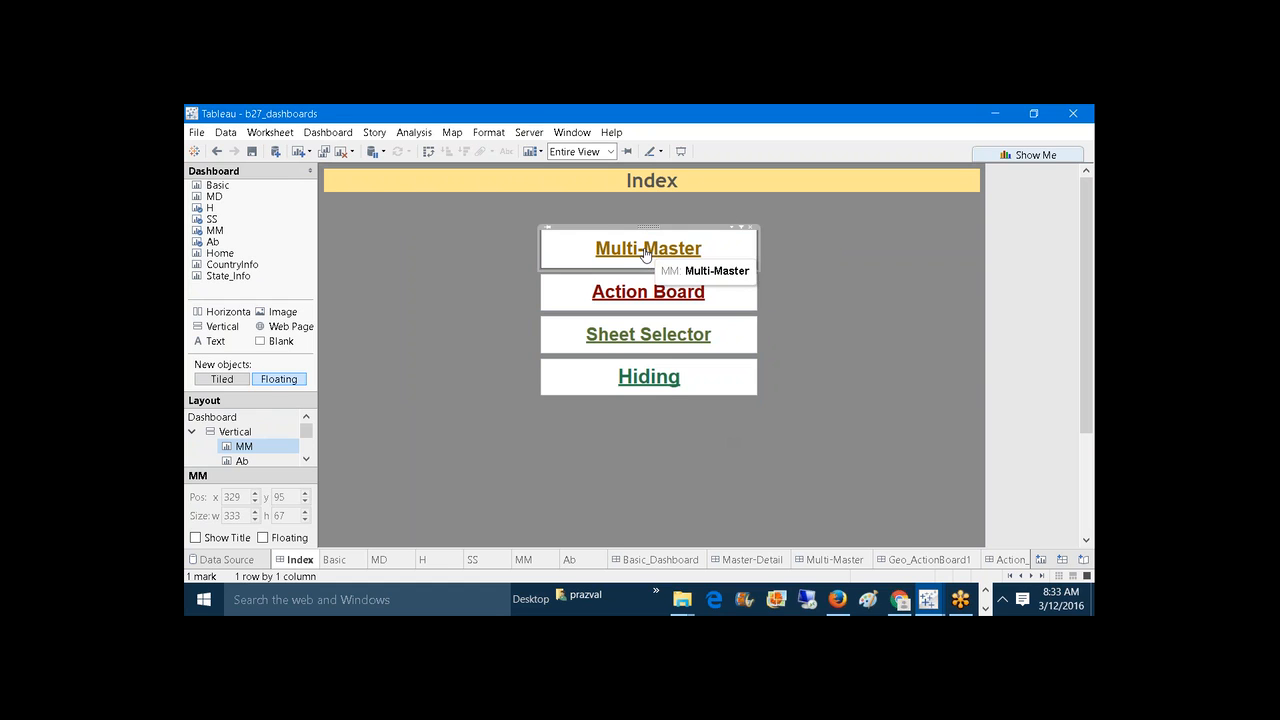
pyautogui.click(326, 132)
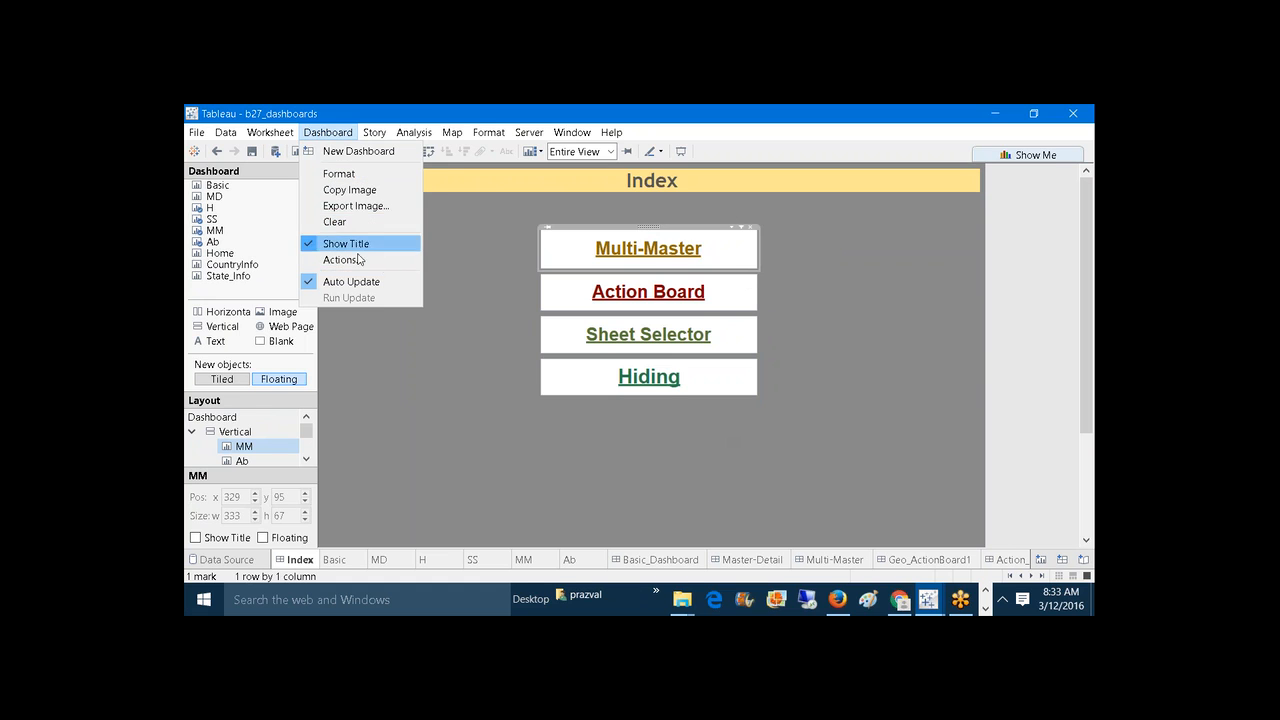
pyautogui.click(357, 259)
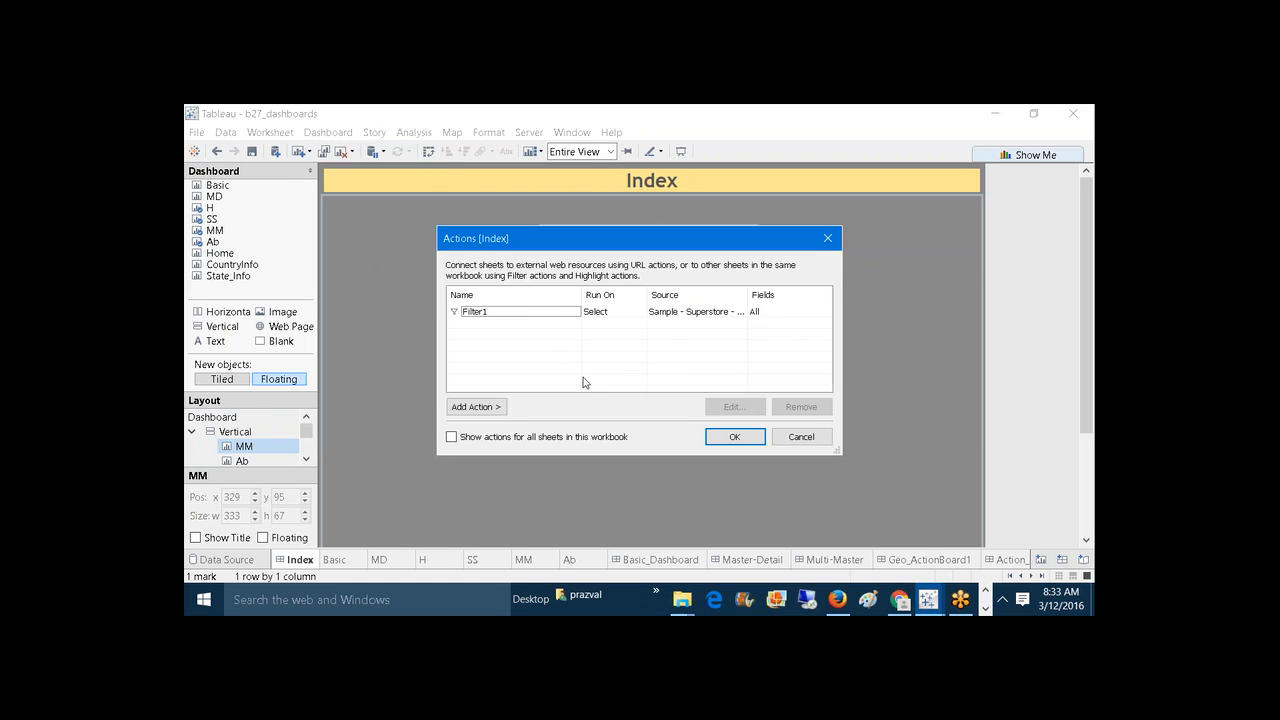
pyautogui.click(500, 411)
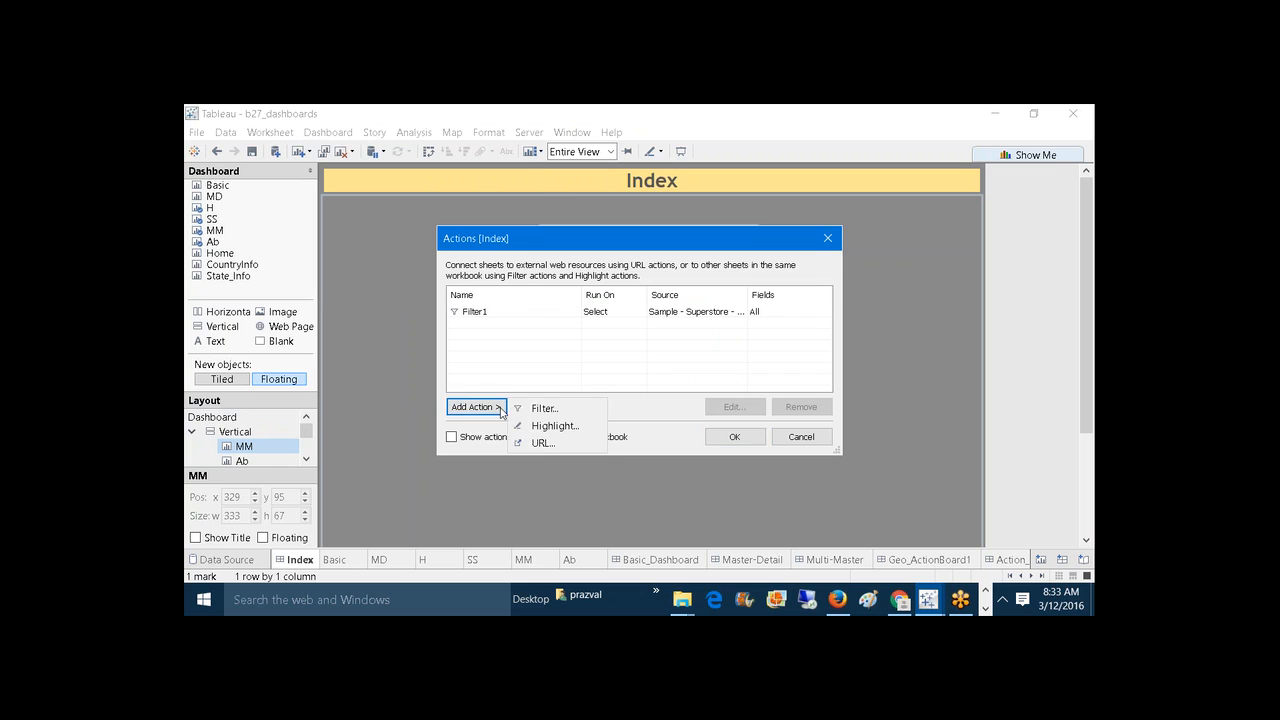
pyautogui.click(530, 408)
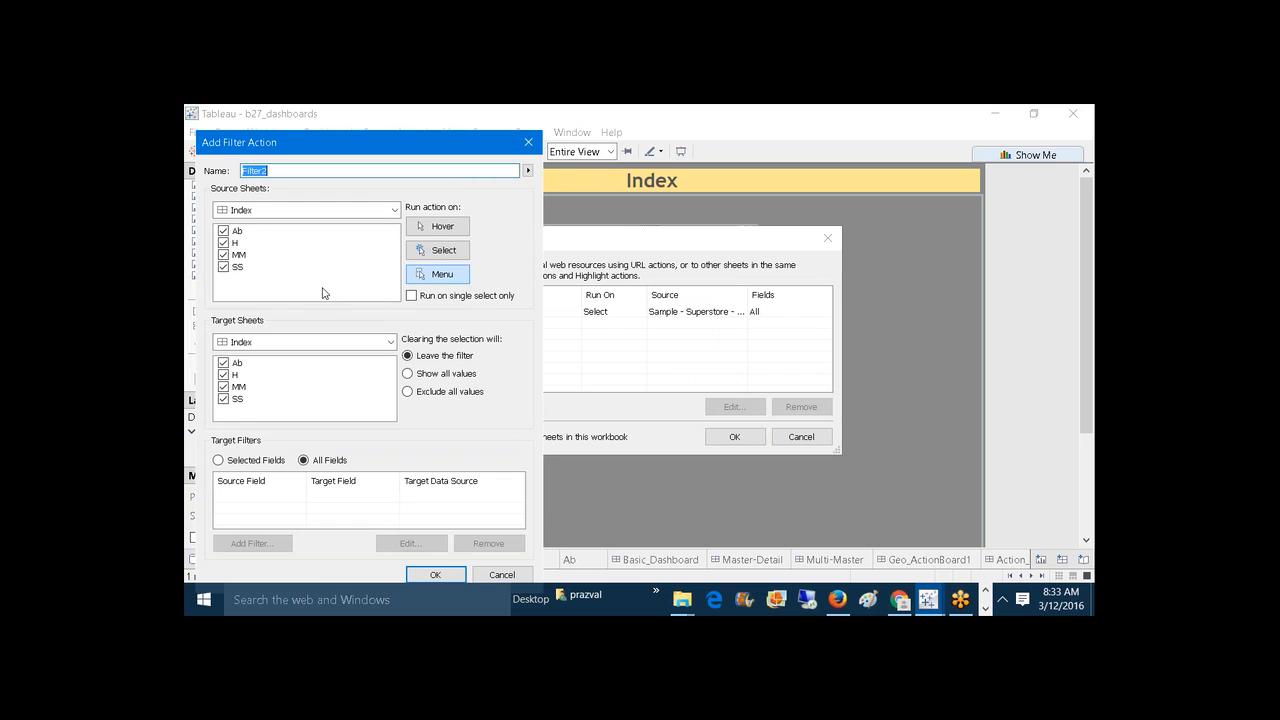
pyautogui.click(225, 233)
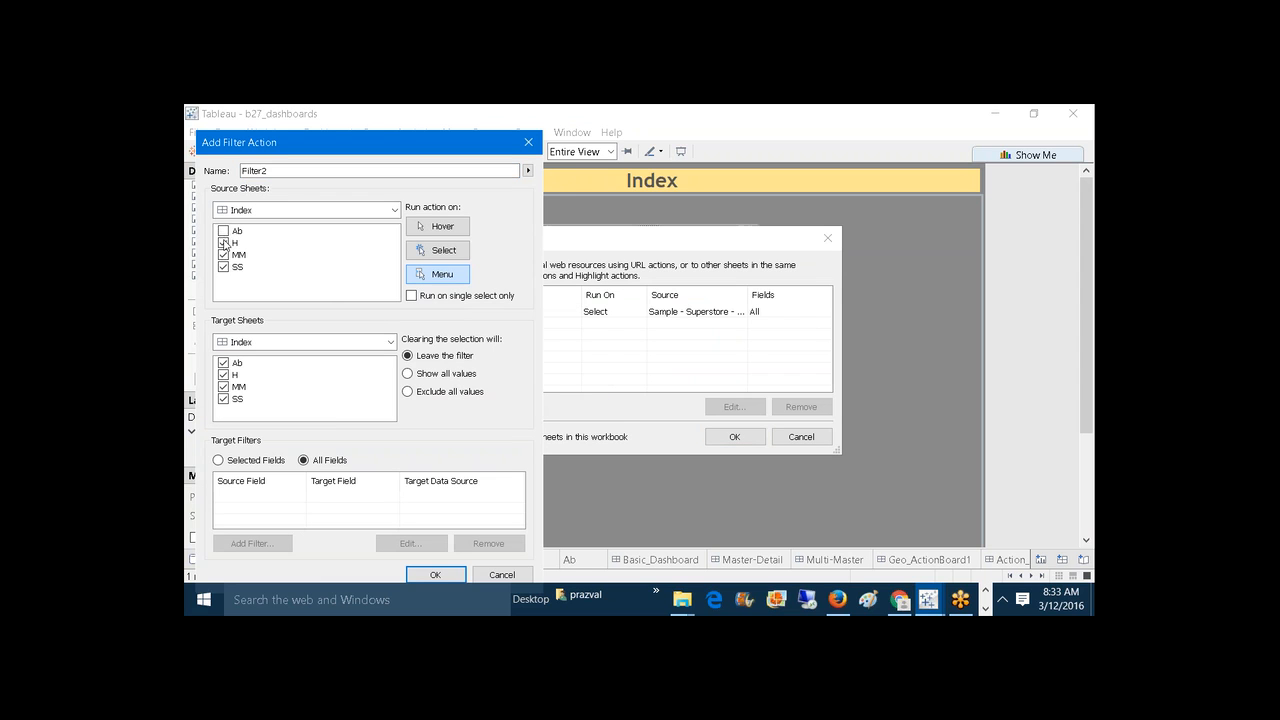
pyautogui.click(224, 243)
pyautogui.click(223, 267)
pyautogui.click(420, 249)
# Step: Target the filter action at the Multi-Master dashboard, save it and test it by following the Multi-Master link
pyautogui.click(393, 342)
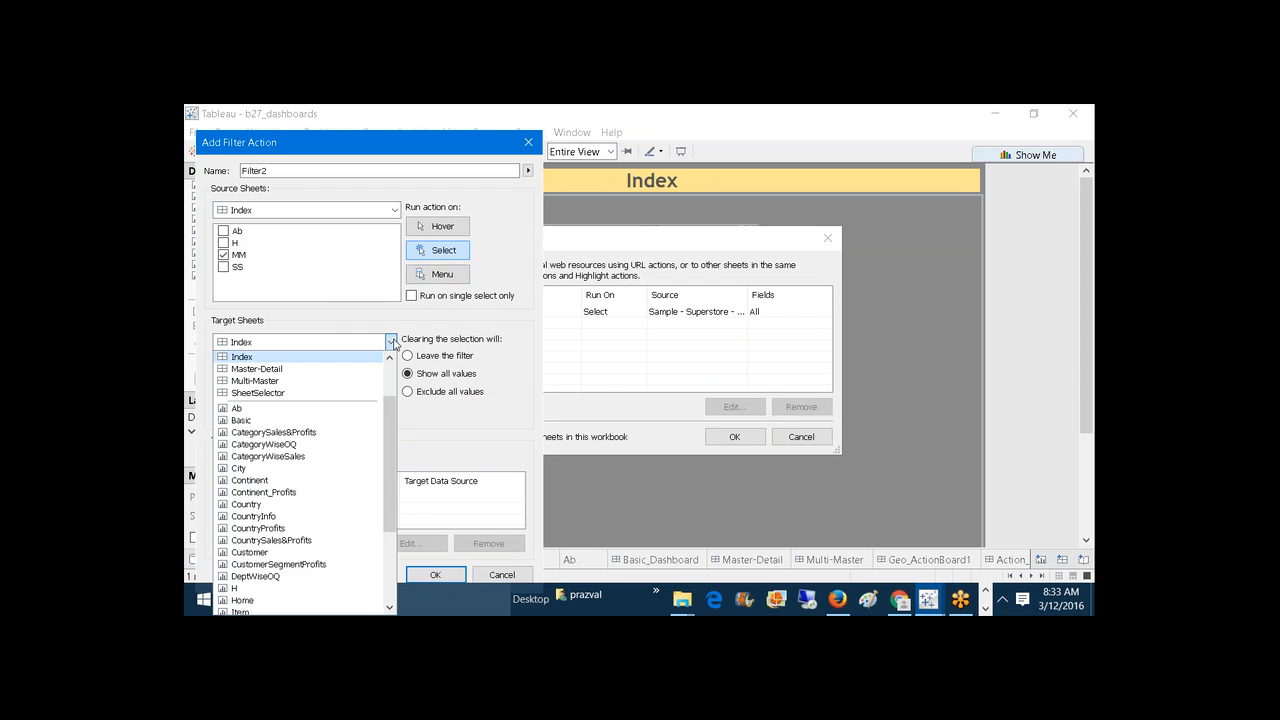
pyautogui.click(352, 382)
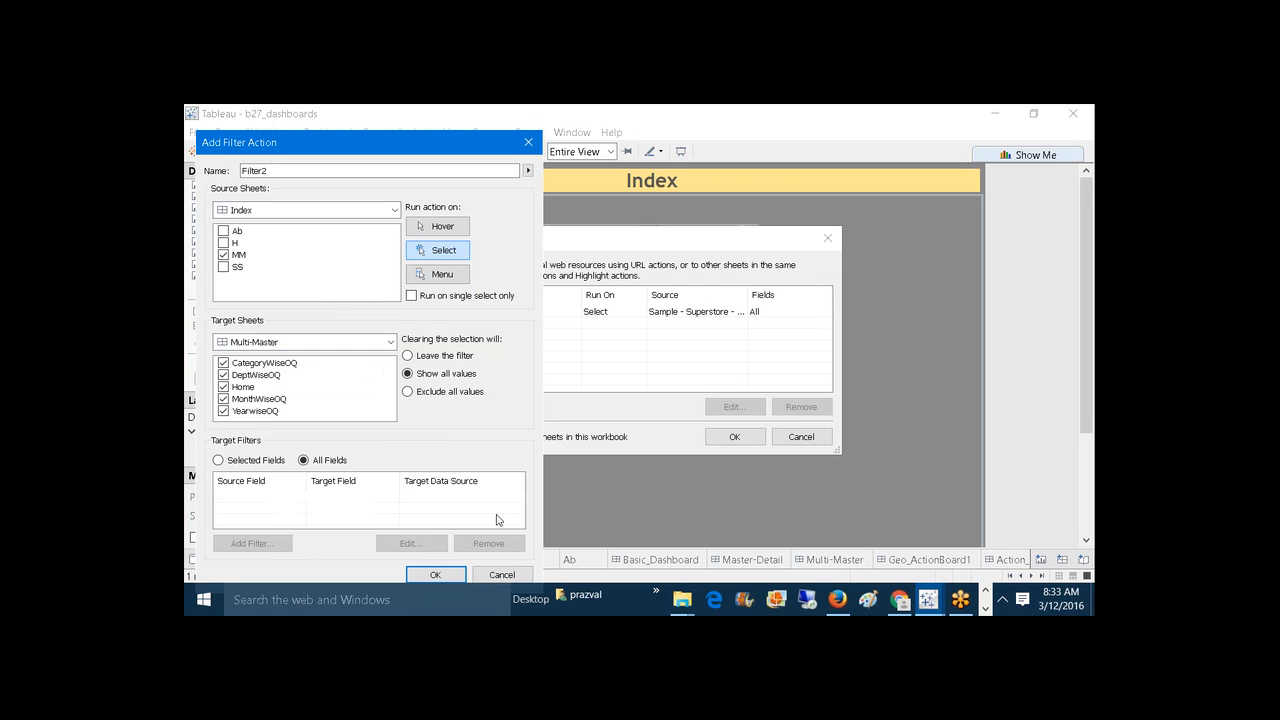
pyautogui.click(450, 574)
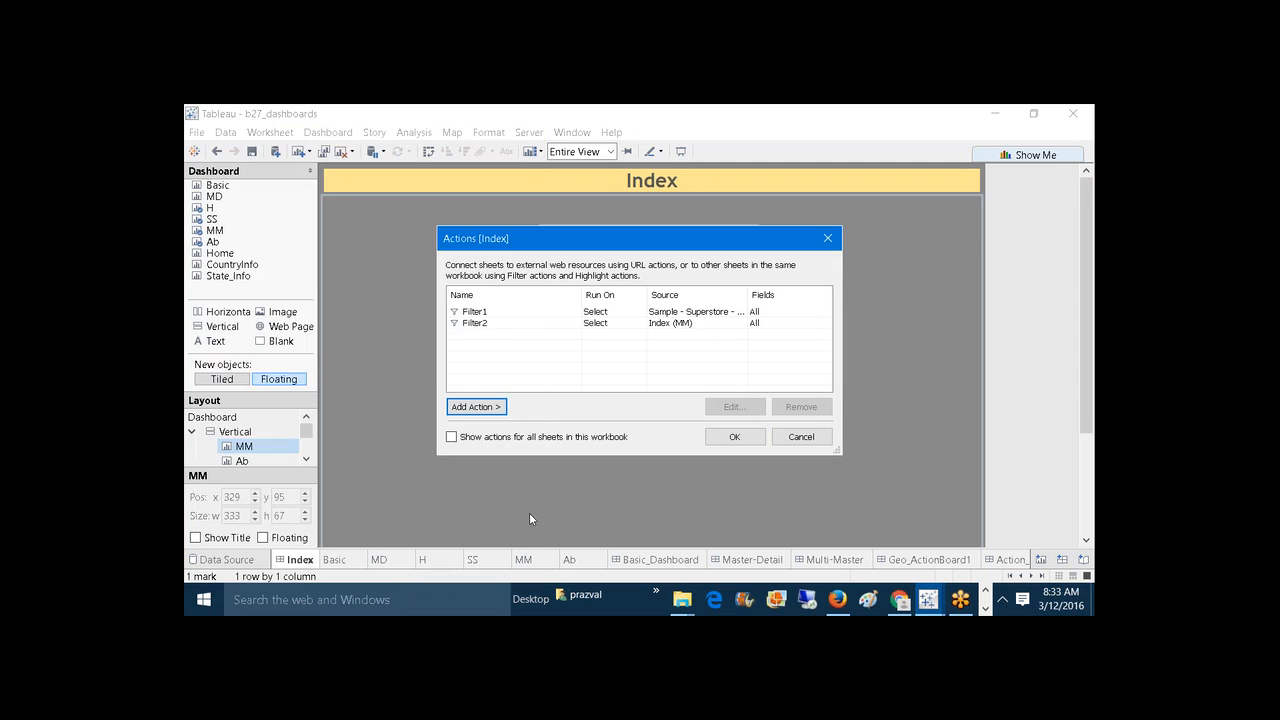
pyautogui.click(734, 436)
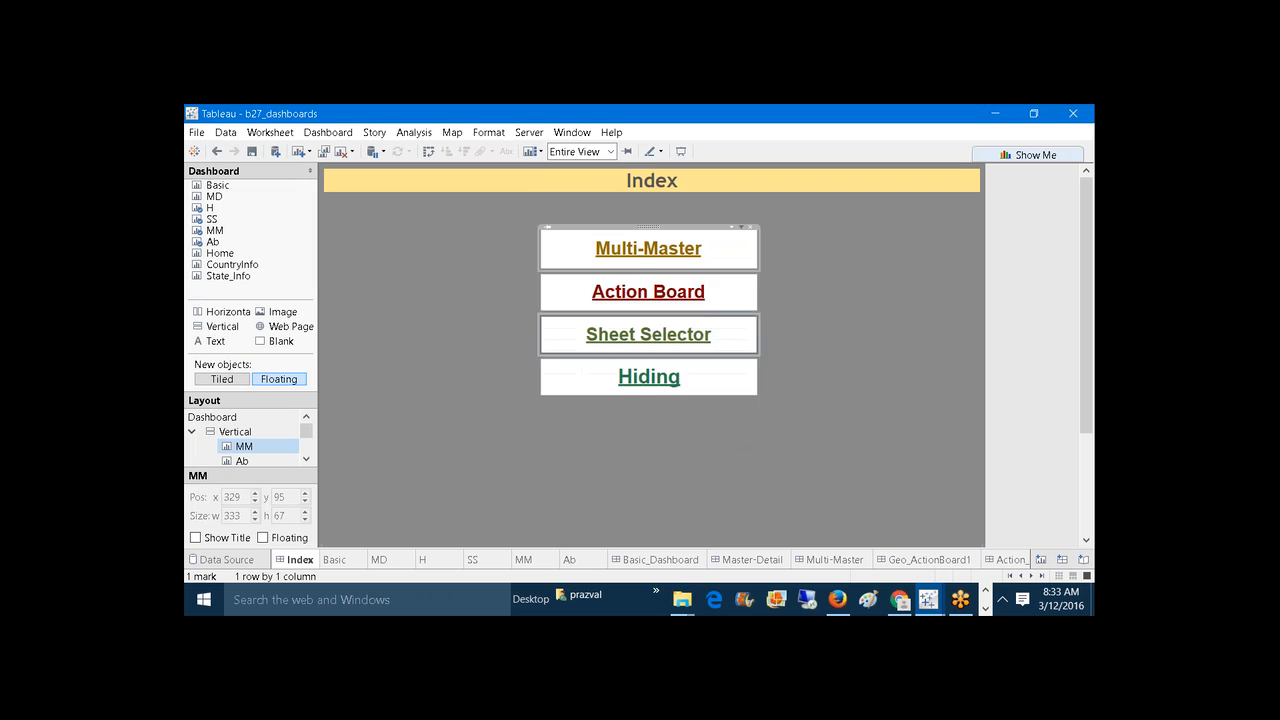
pyautogui.click(630, 258)
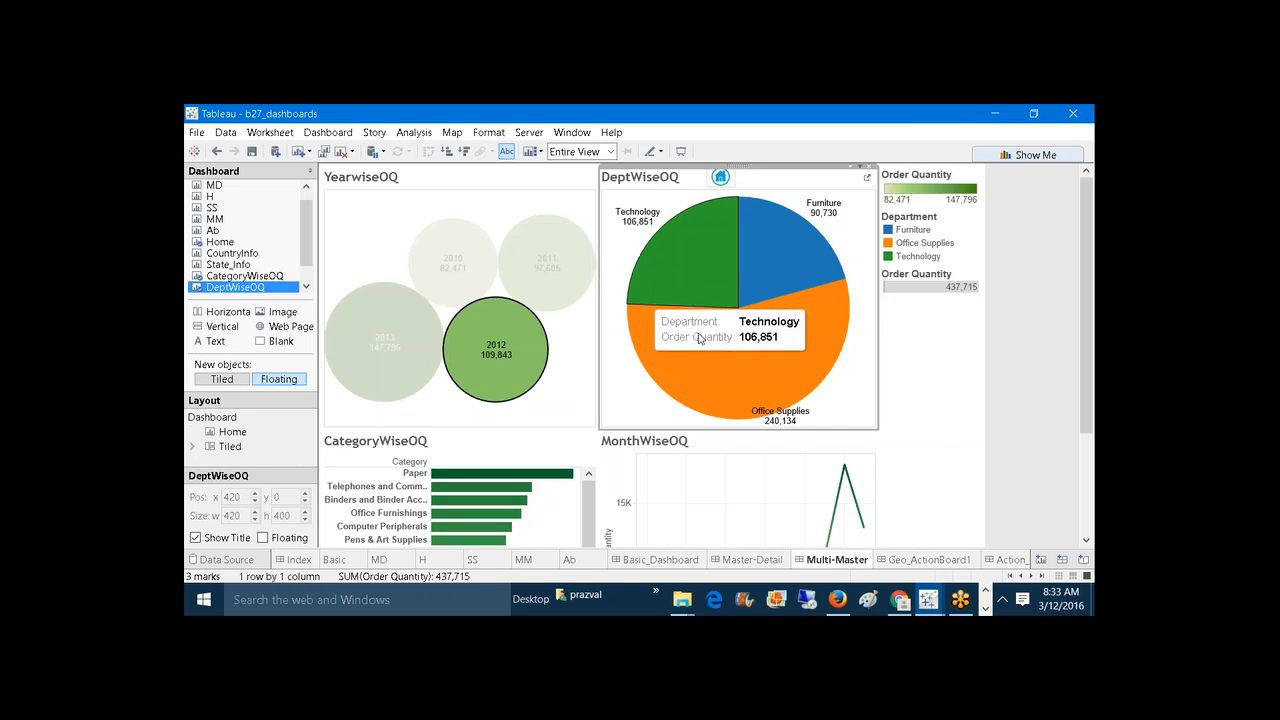
# Step: Set the Multi-Master dashboard's default shading to light pink
pyautogui.click(328, 132)
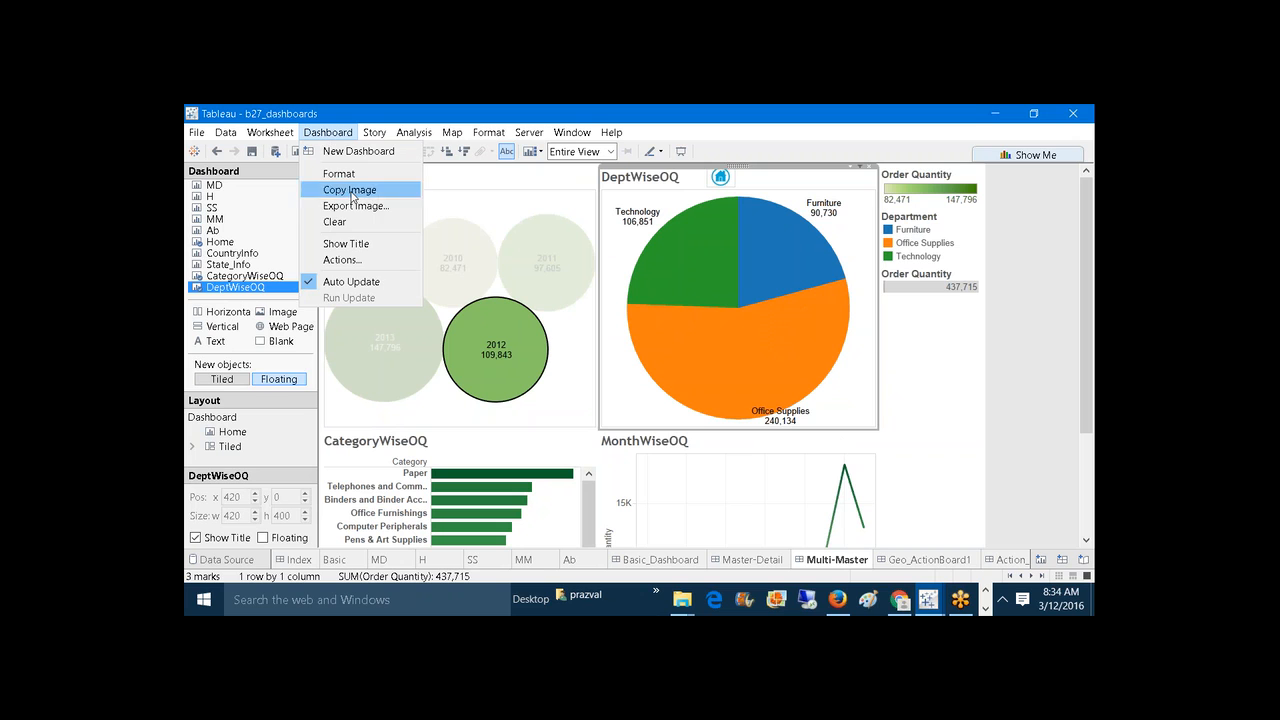
pyautogui.click(339, 174)
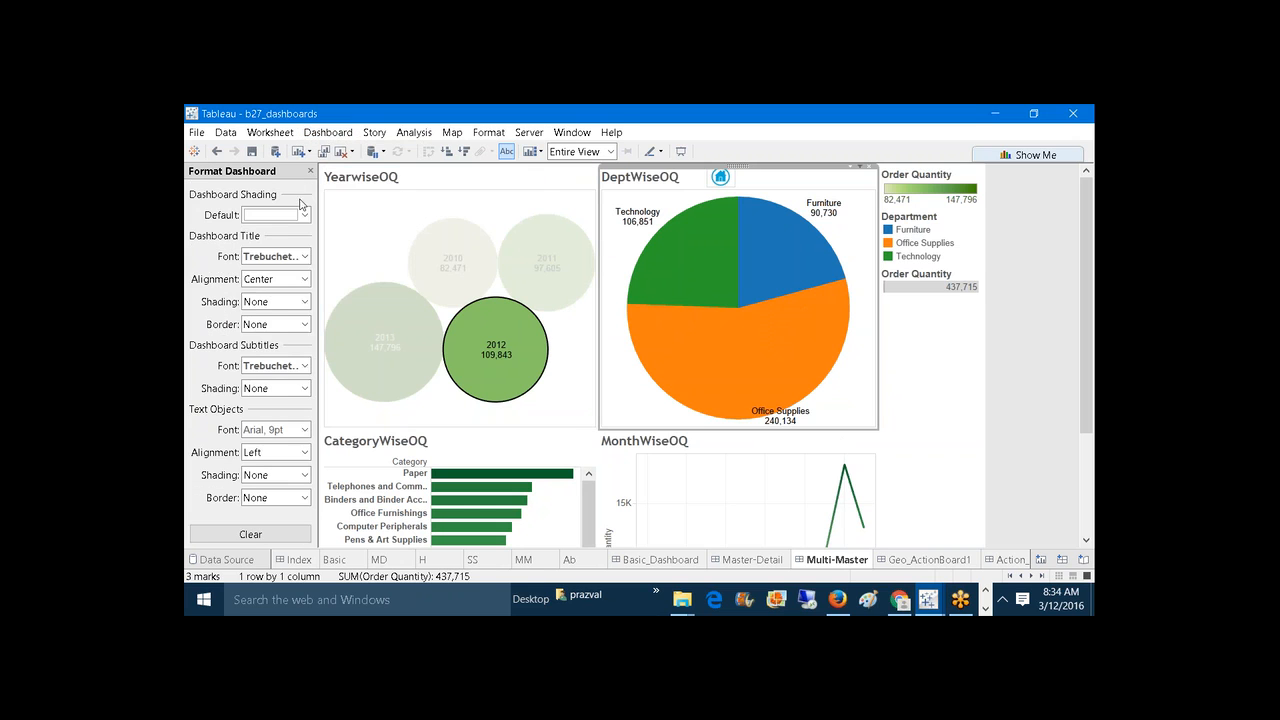
pyautogui.click(305, 215)
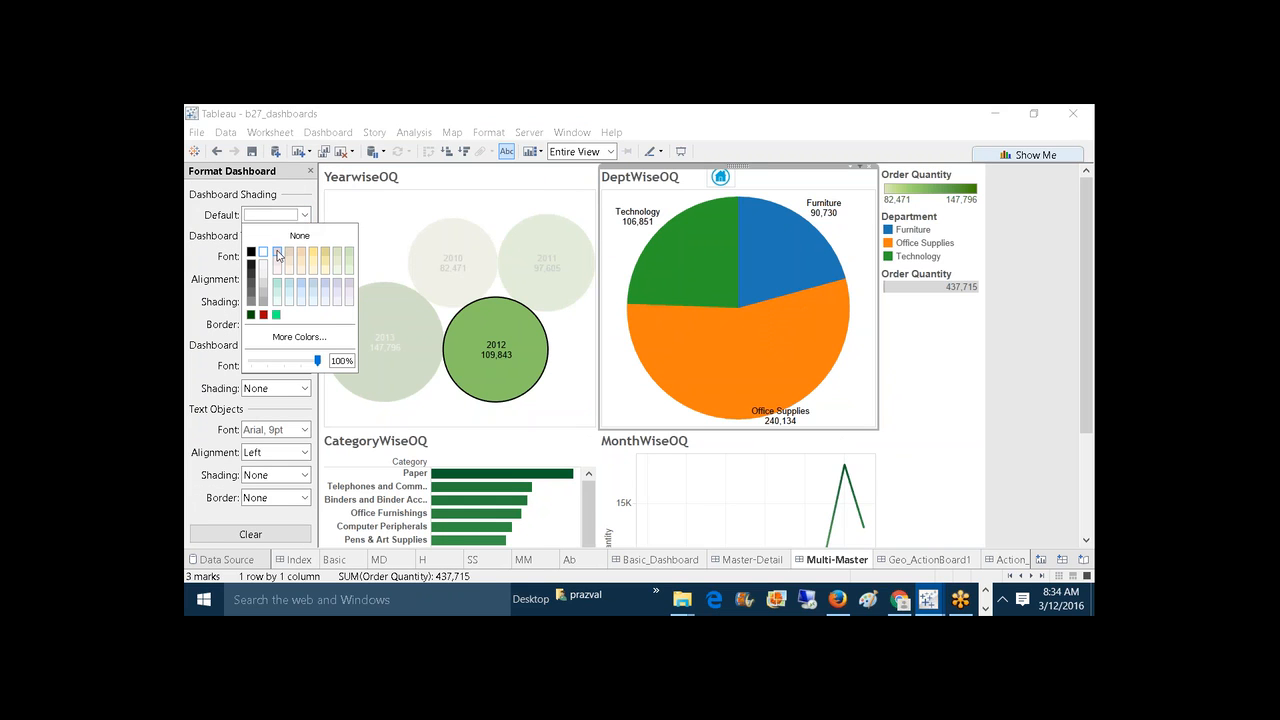
pyautogui.click(278, 255)
pyautogui.click(945, 471)
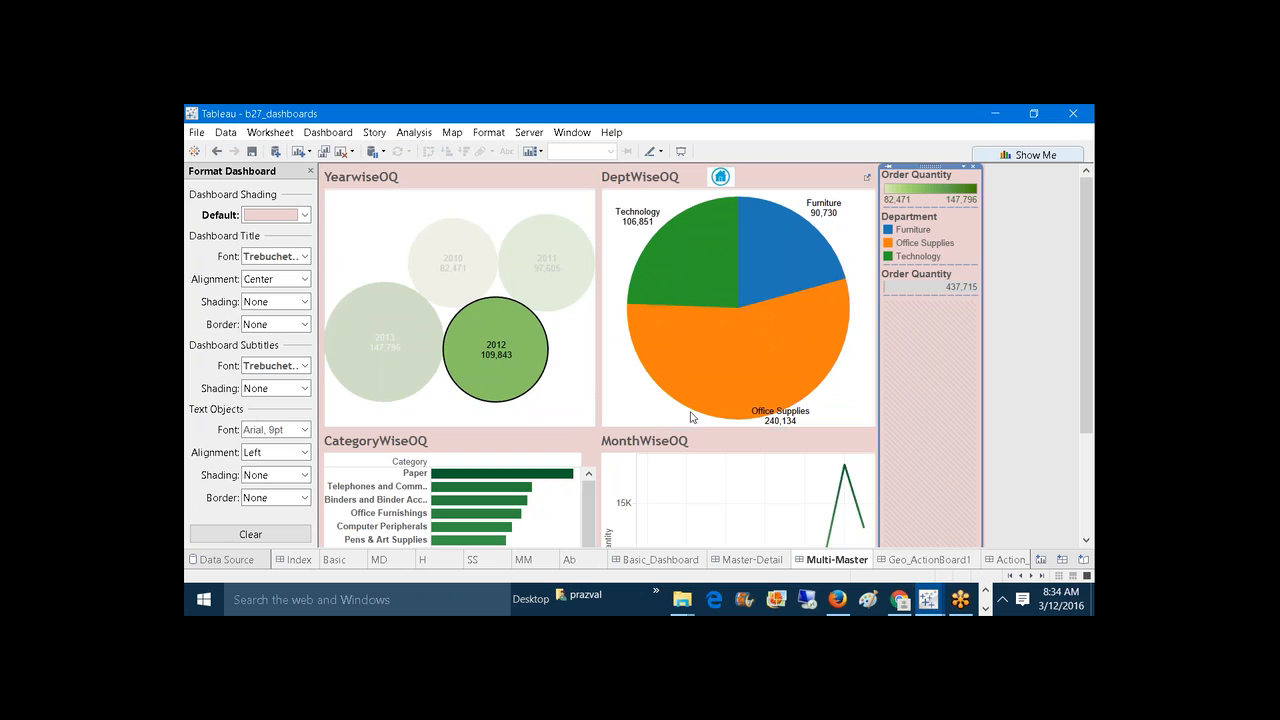
# Step: Shade the Multi-Master dashboard's subtitles light green
pyautogui.click(305, 388)
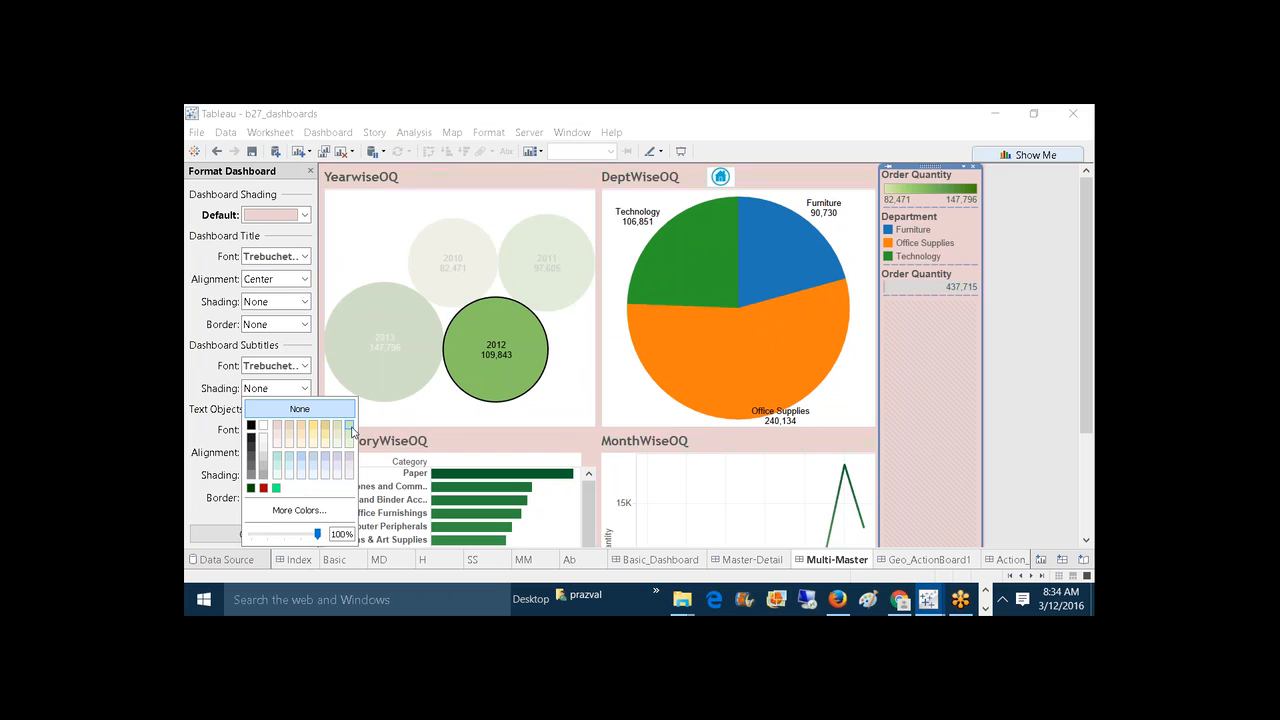
pyautogui.click(351, 430)
pyautogui.click(678, 530)
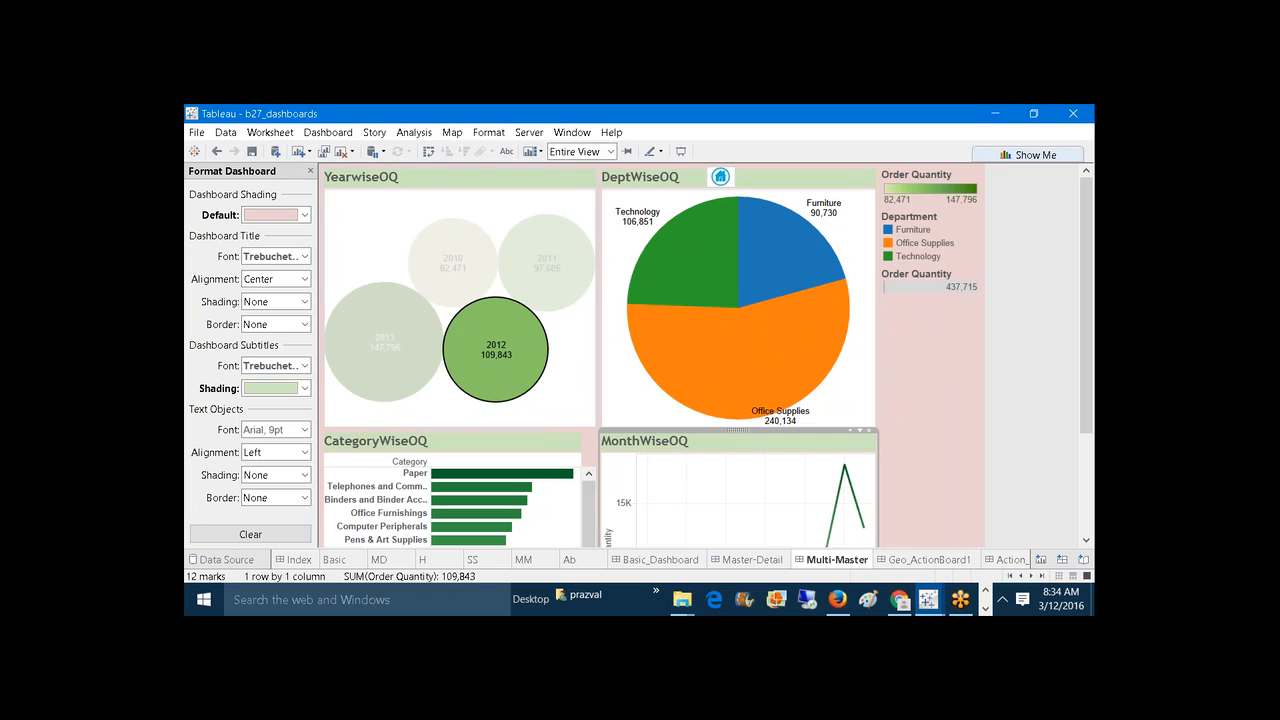
# Step: Clear the 2012 selection in the YearwiseOQ bubble chart to remove its filter from the other charts
pyautogui.click(374, 236)
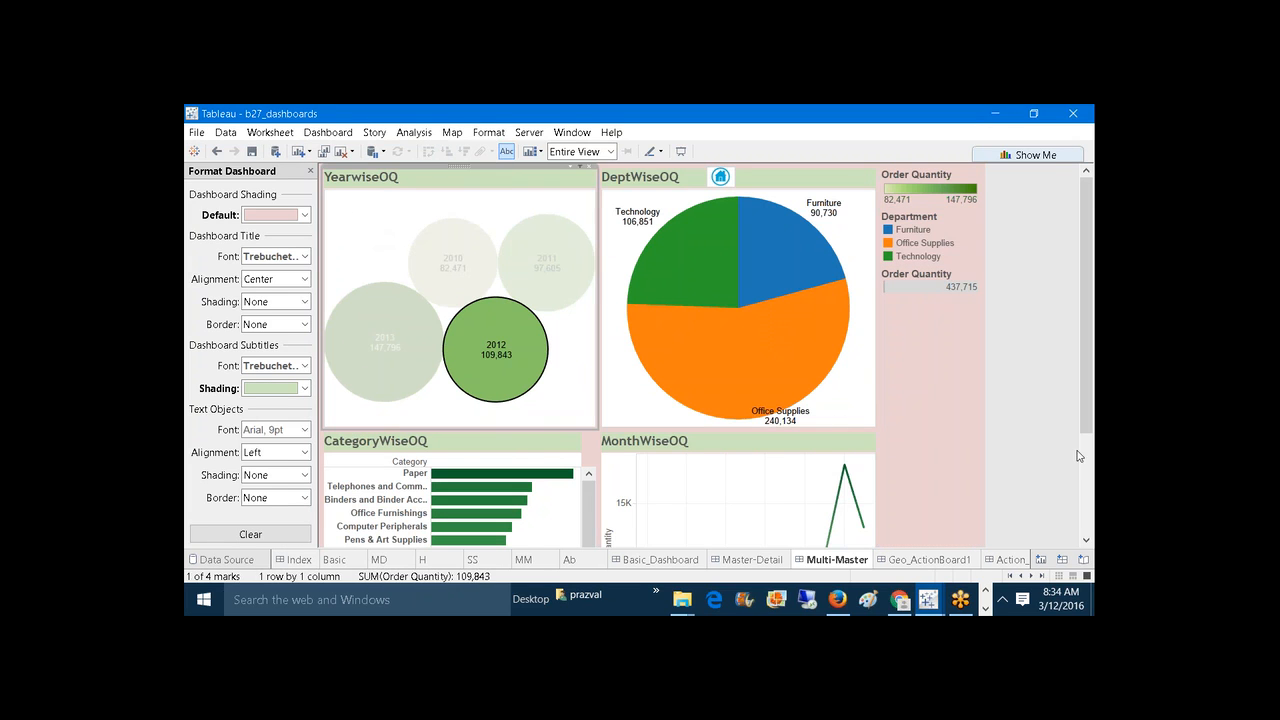
pyautogui.click(883, 418)
pyautogui.click(571, 362)
pyautogui.click(412, 232)
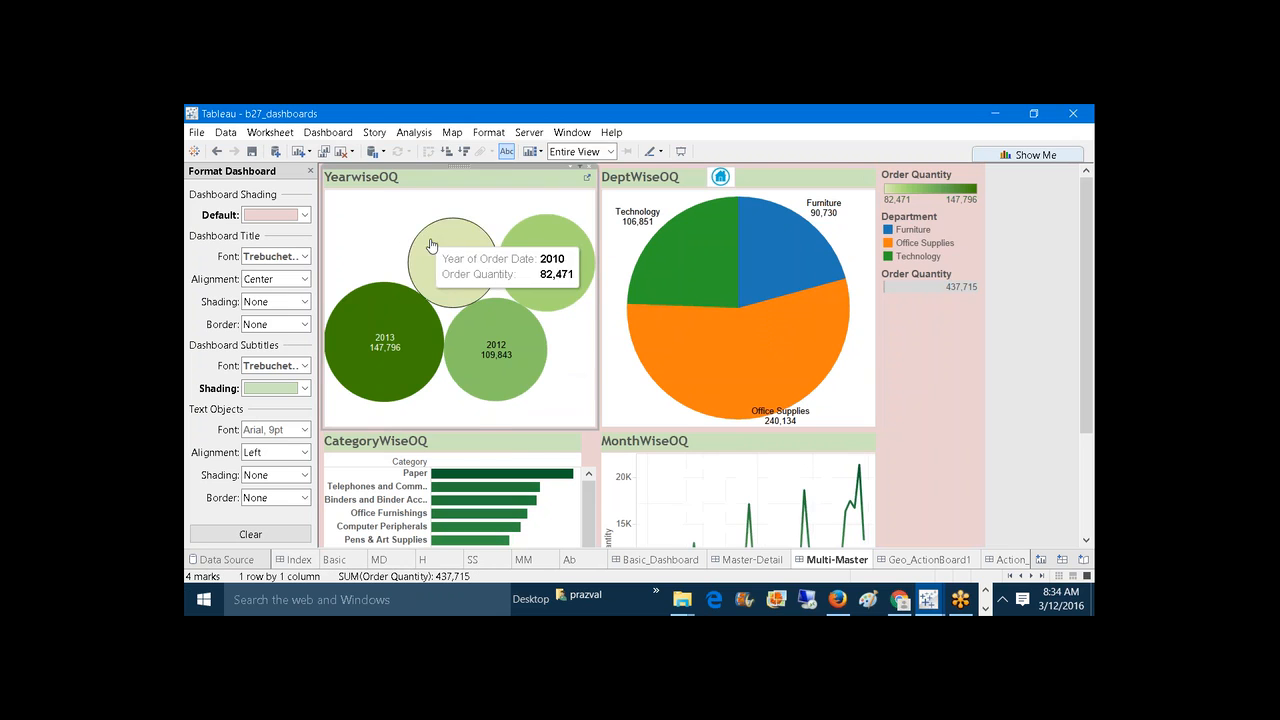
pyautogui.click(1057, 373)
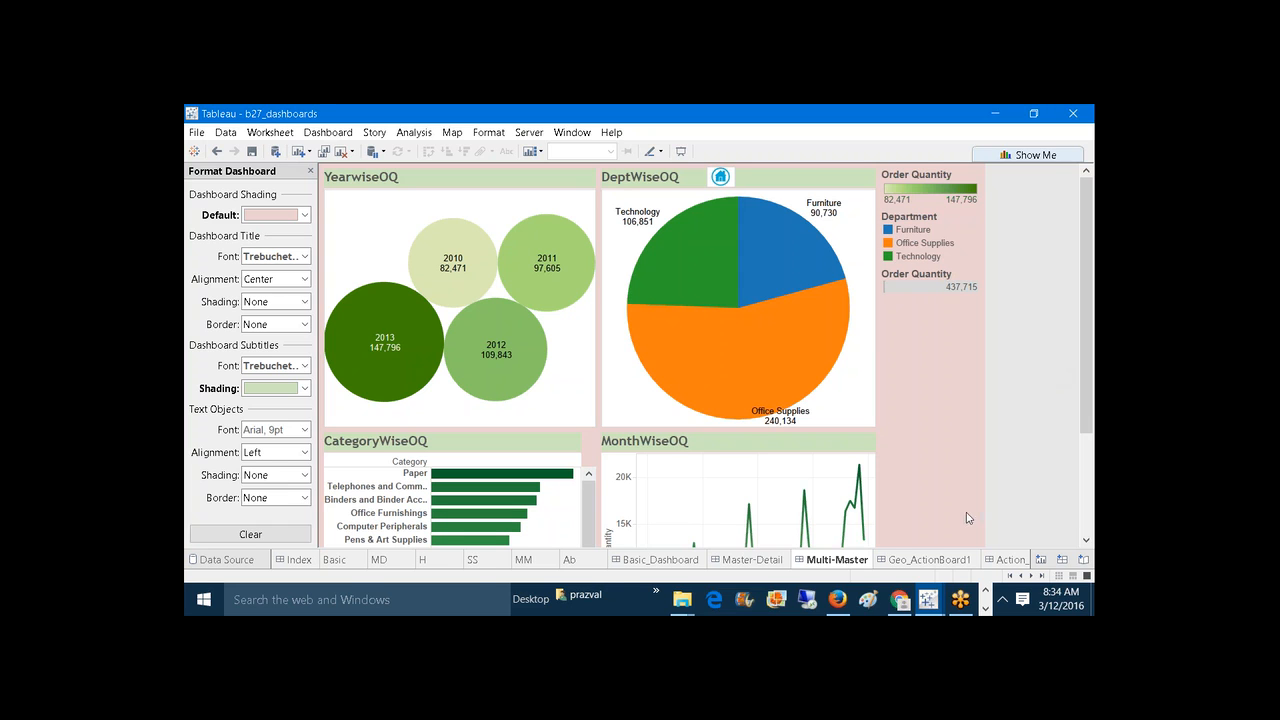
# Step: Review dashboards 2 to 5 of the formatting workbook in presentation mode, covering font formatting areas and Order of Precedence
pyautogui.moveTo(938, 592)
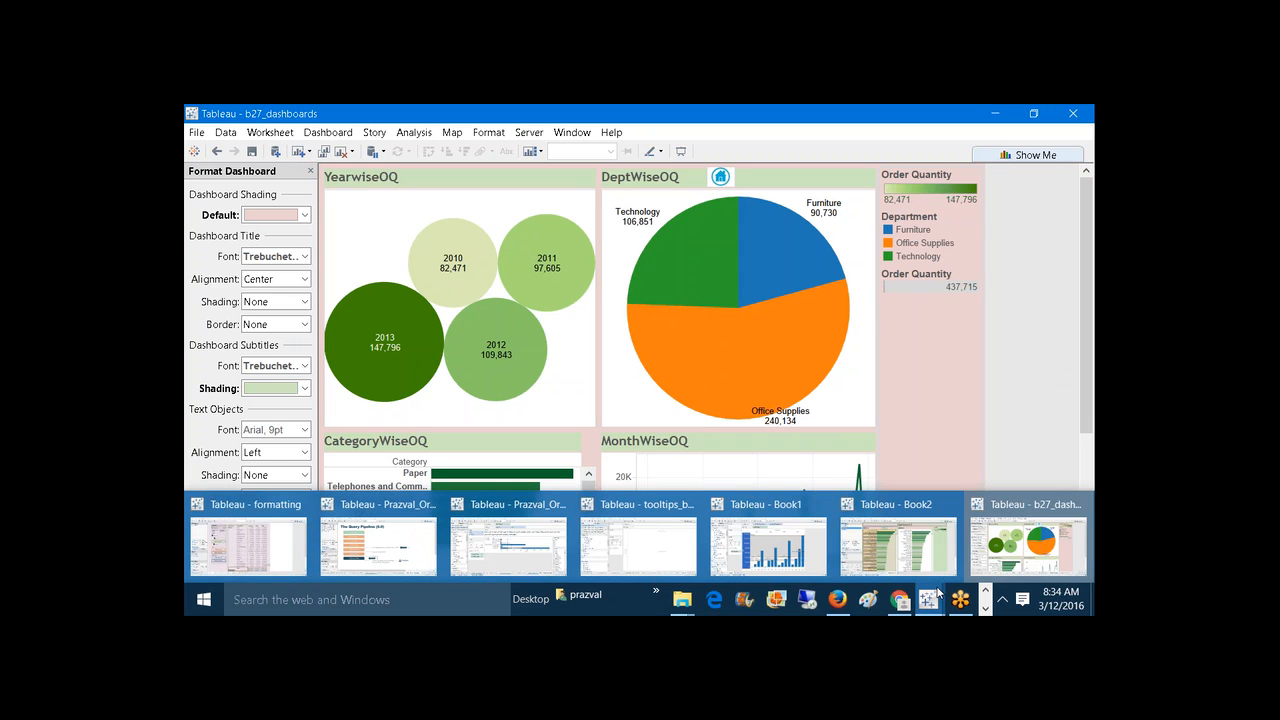
pyautogui.click(281, 541)
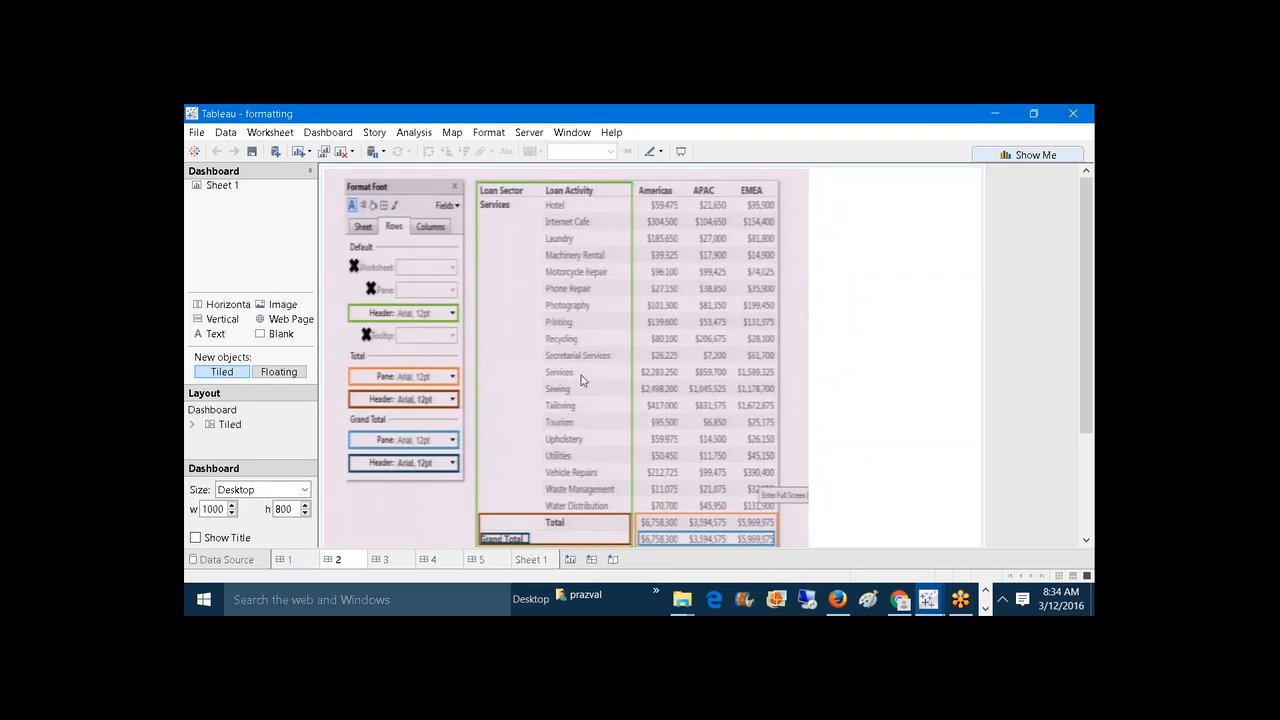
pyautogui.click(681, 151)
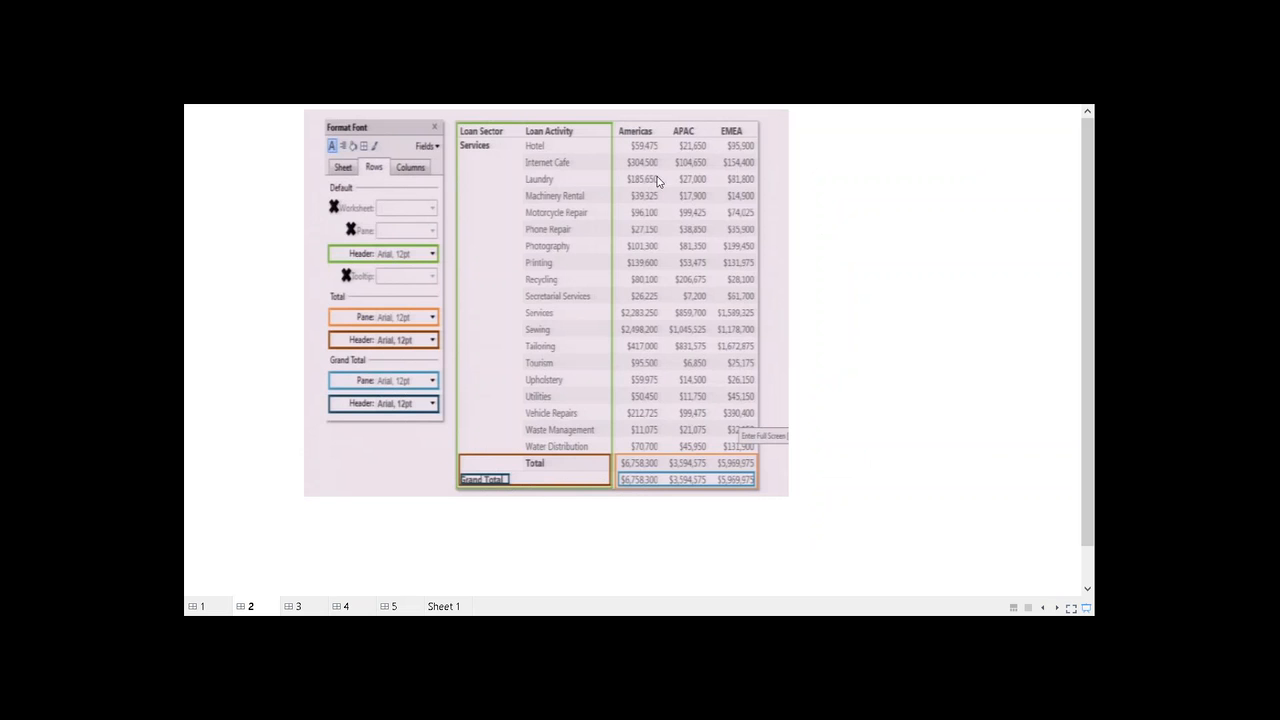
pyautogui.click(296, 606)
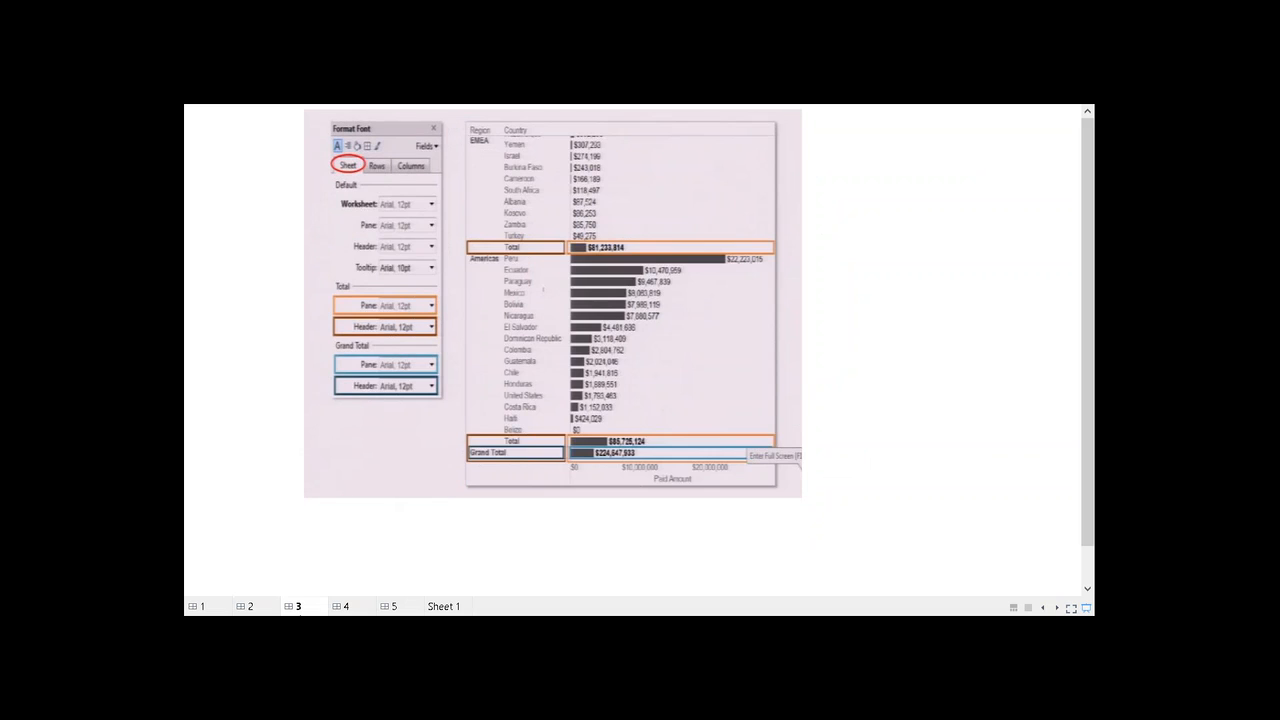
pyautogui.click(346, 606)
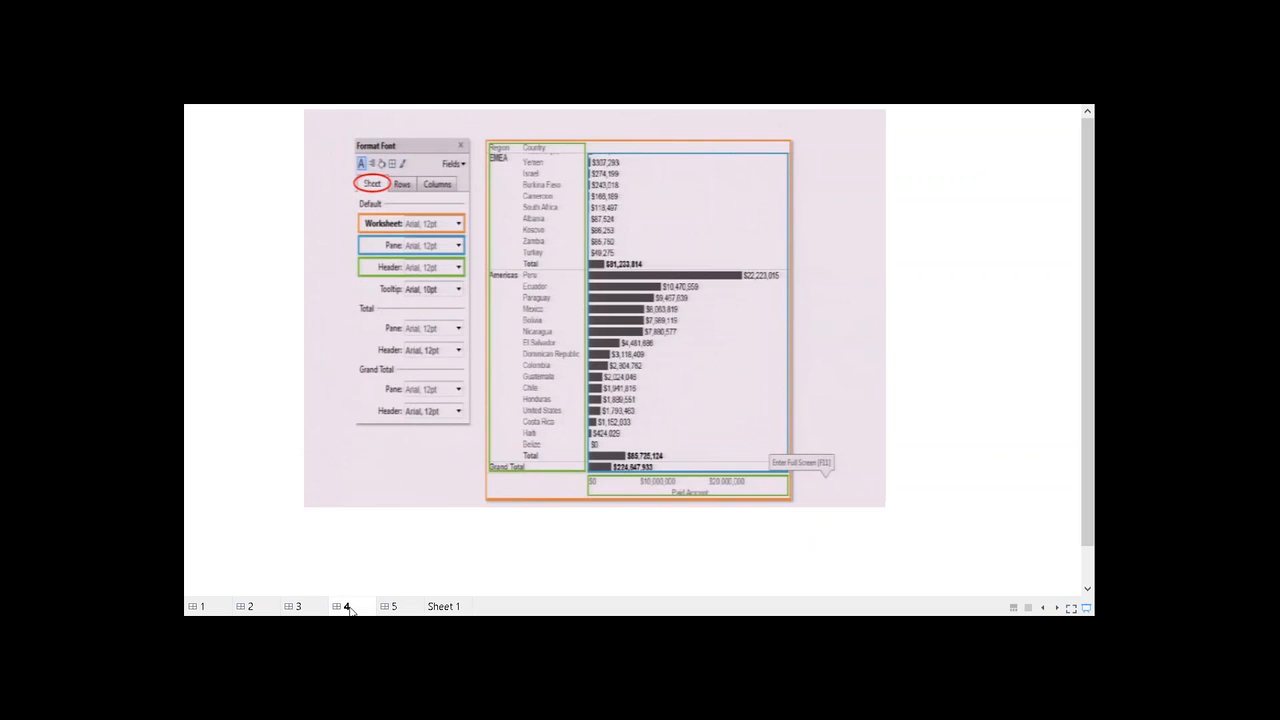
pyautogui.click(394, 606)
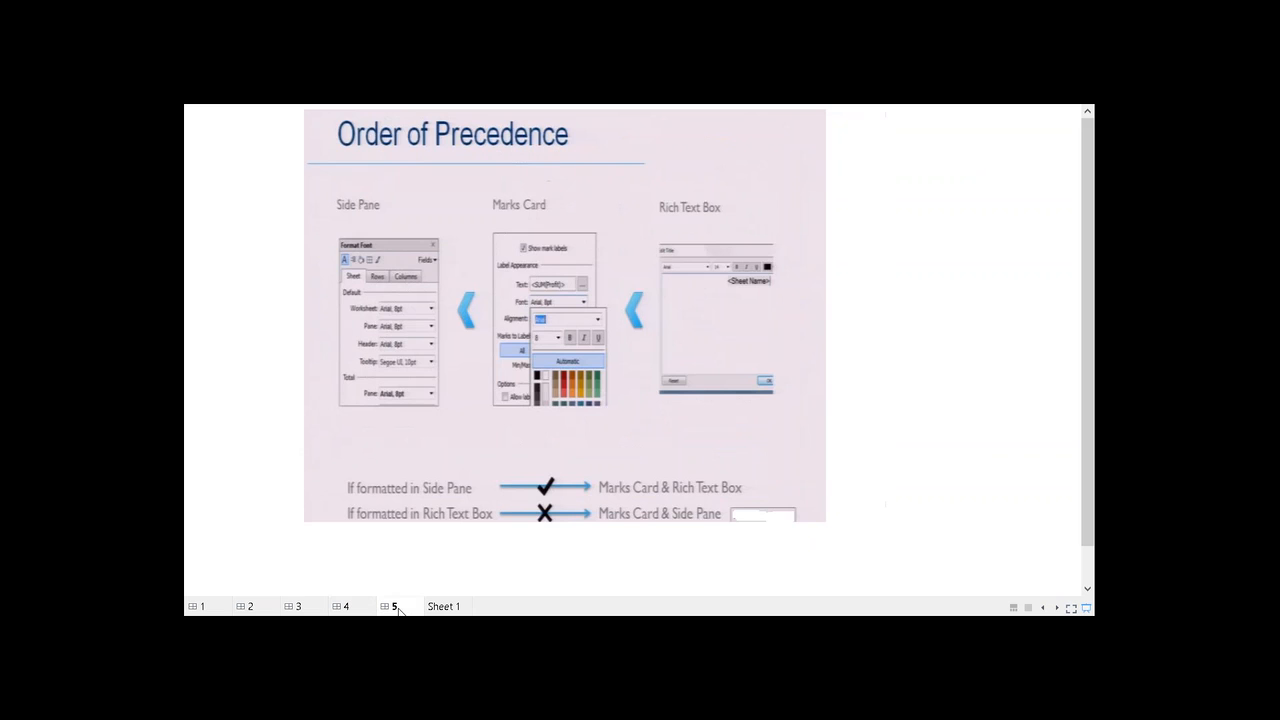
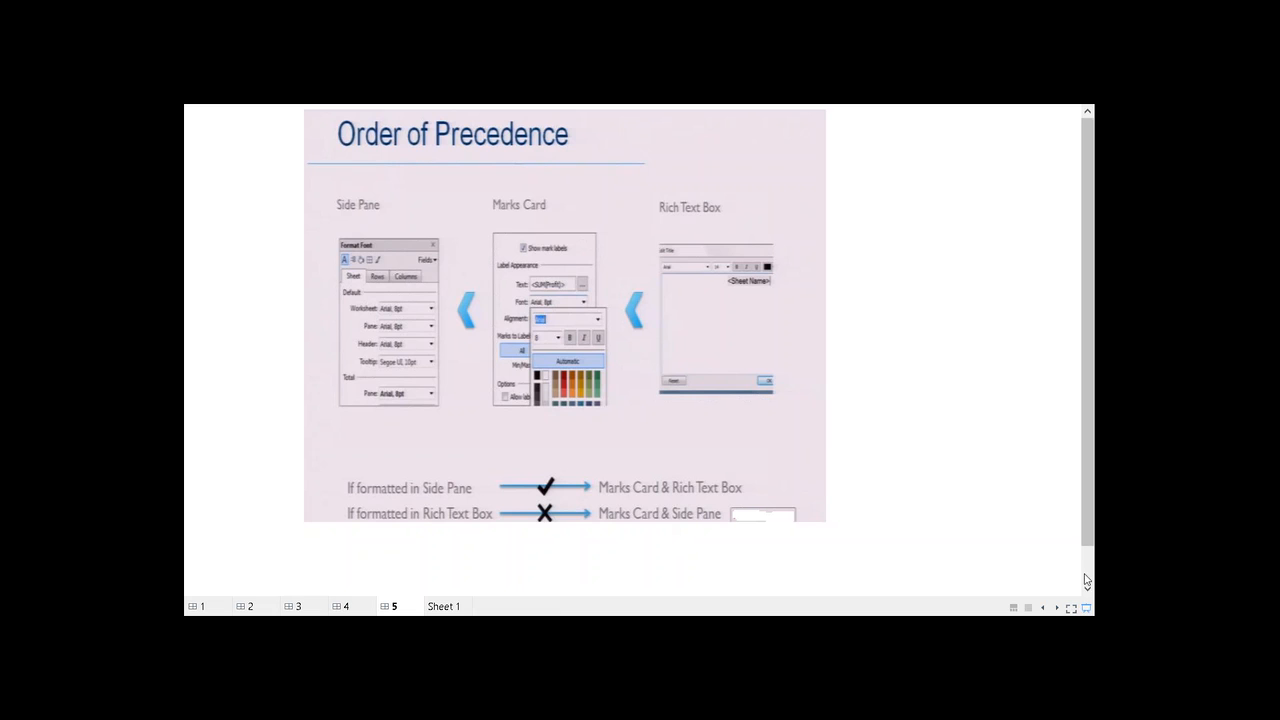
pyautogui.click(1087, 607)
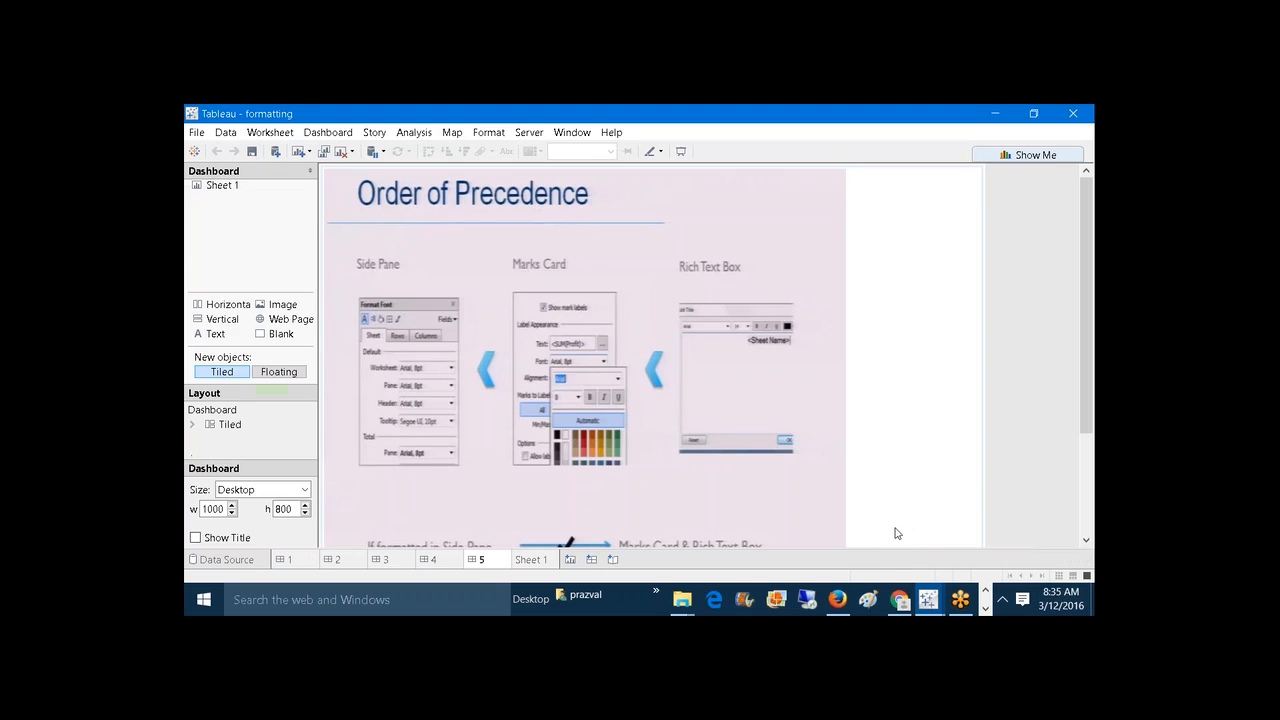
# Step: Switch to the b27_dashboards workbook and set the Index dashboard's title font colour to dark red in the dashboard formatting
pyautogui.moveTo(929, 599)
pyautogui.click(991, 537)
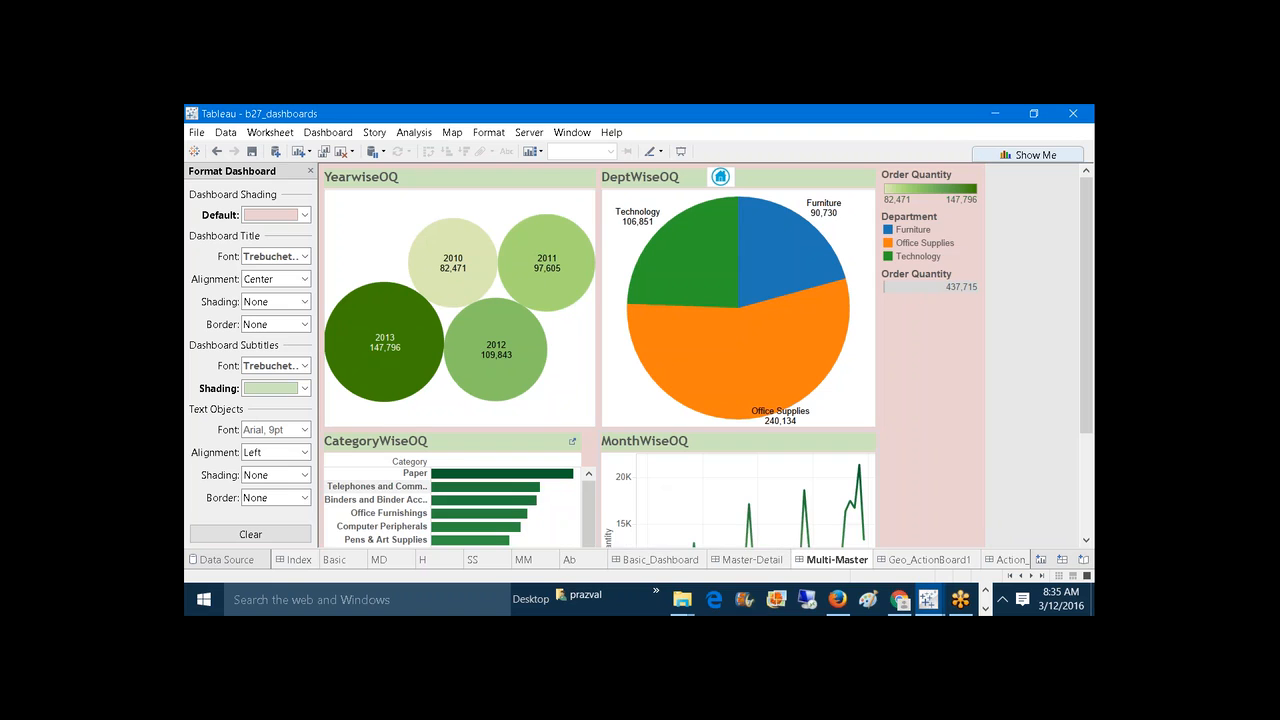
pyautogui.click(301, 562)
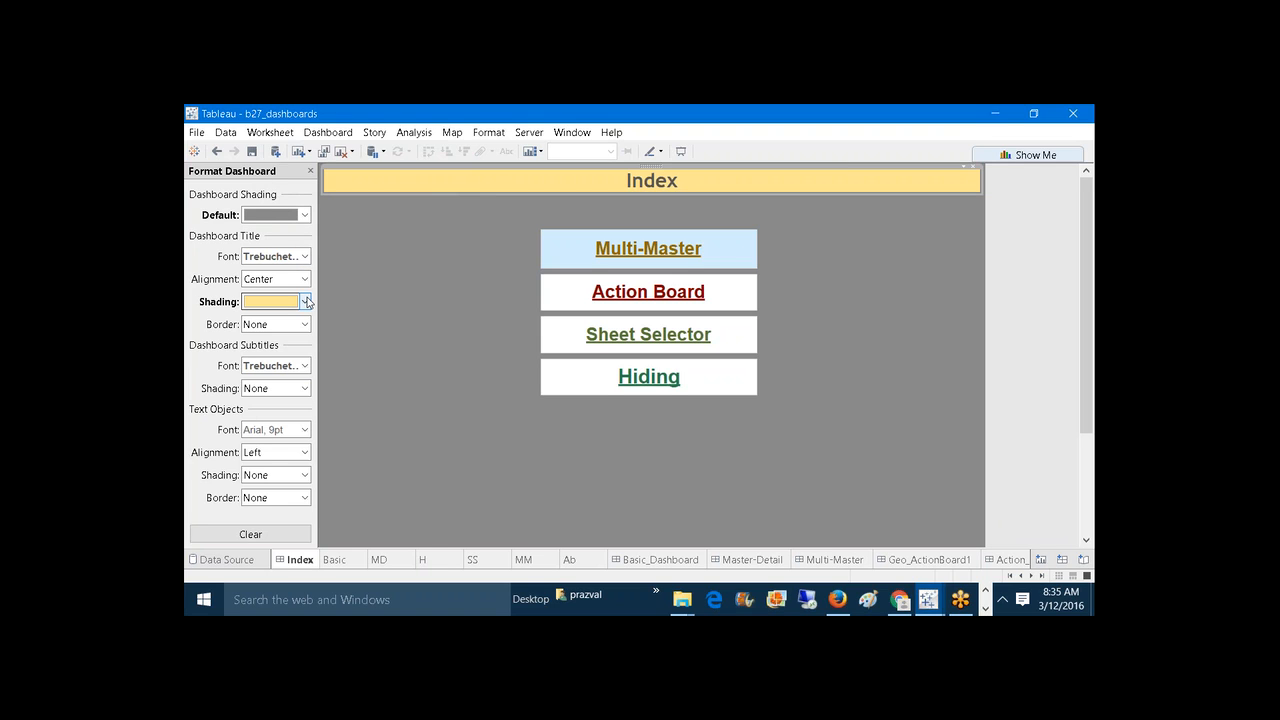
pyautogui.click(305, 256)
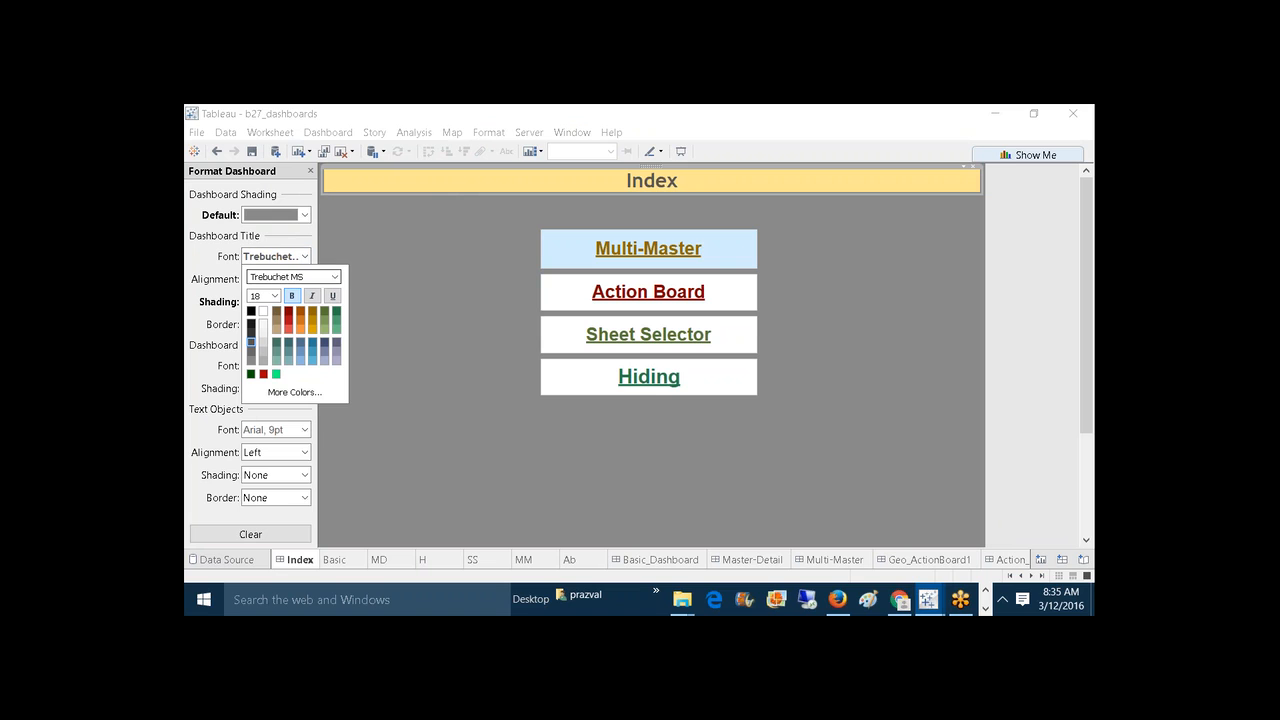
pyautogui.click(288, 312)
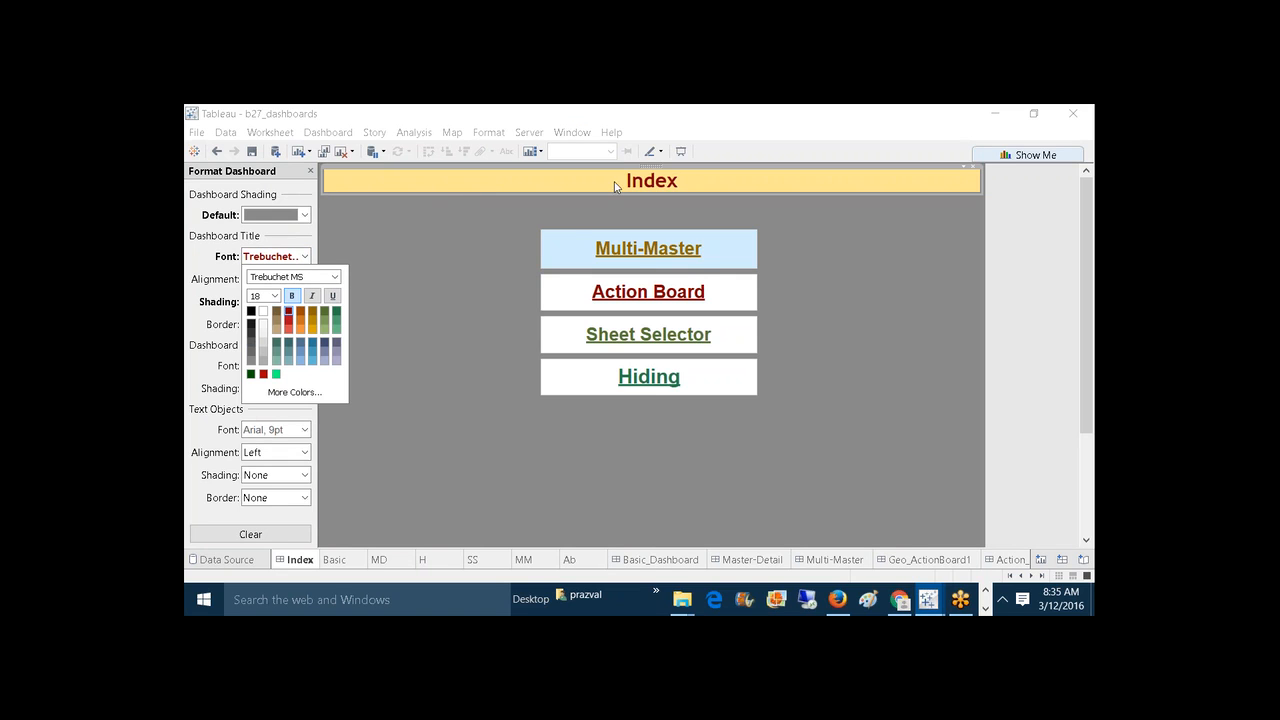
pyautogui.click(328, 237)
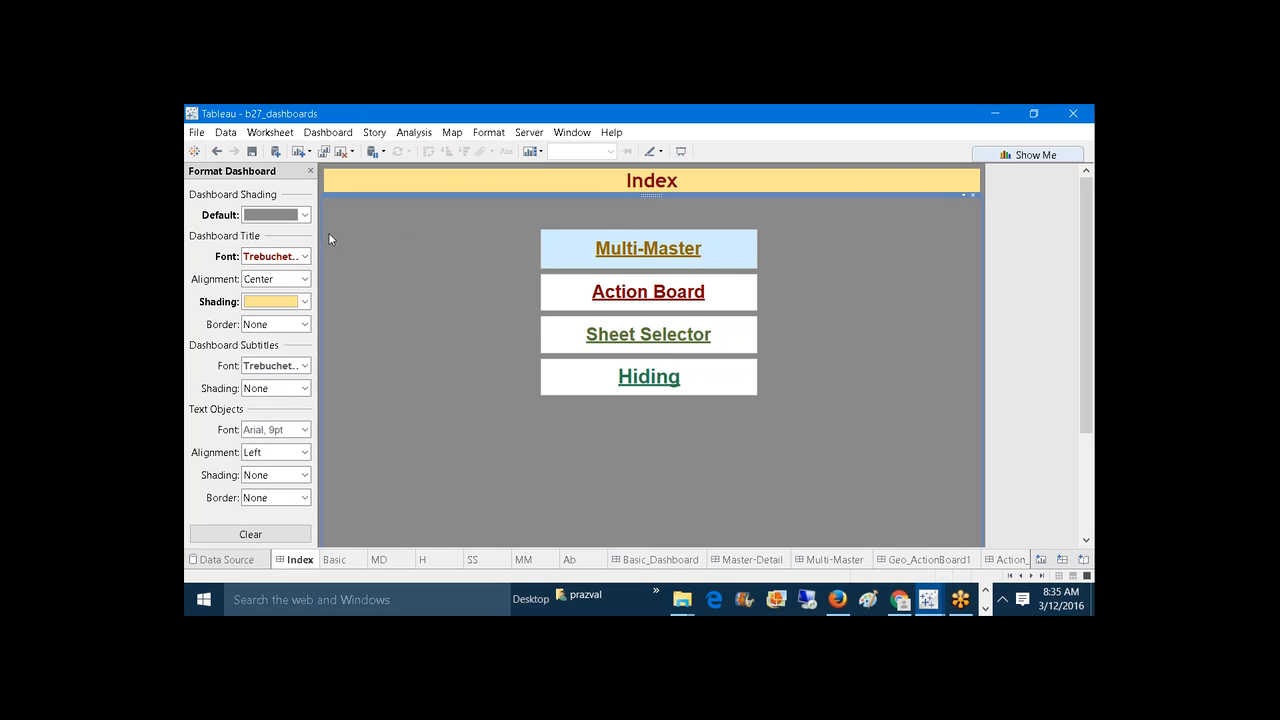
pyautogui.click(310, 171)
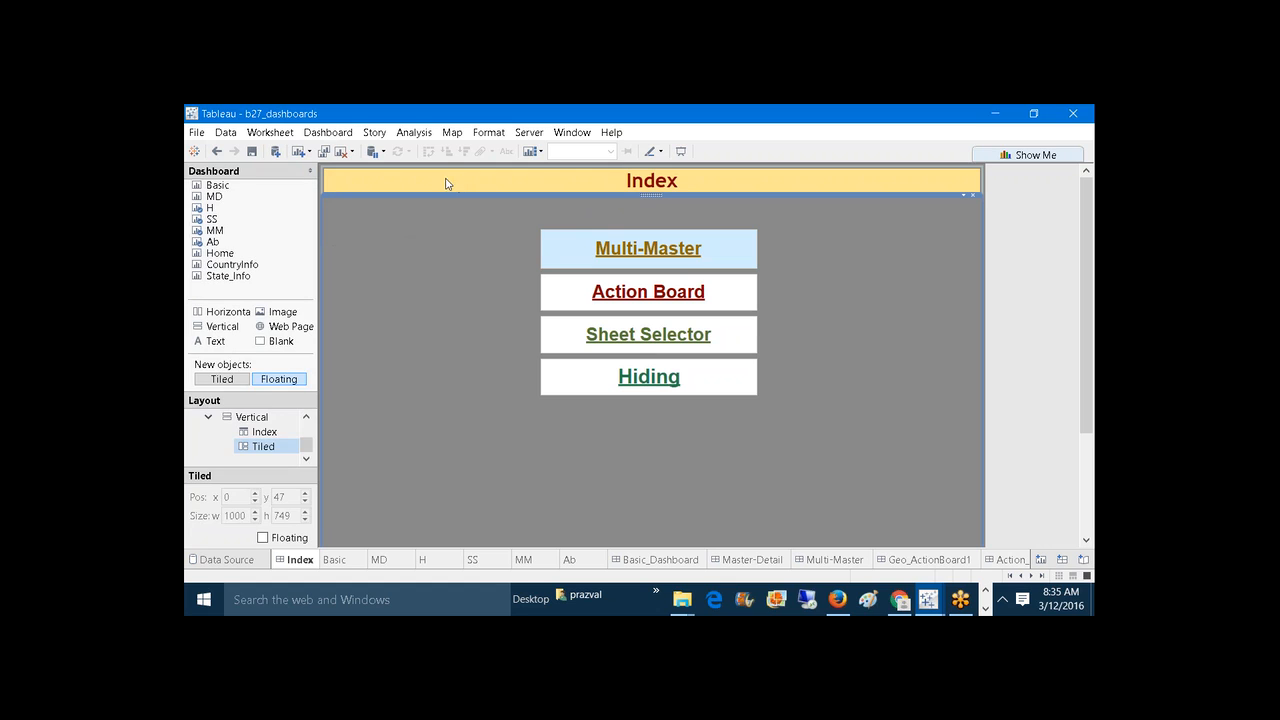
# Step: View the Order of Precedence dashboard of the formatting workbook in presentation mode, and return to the Index dashboard in b27_dashboards
pyautogui.click(489, 132)
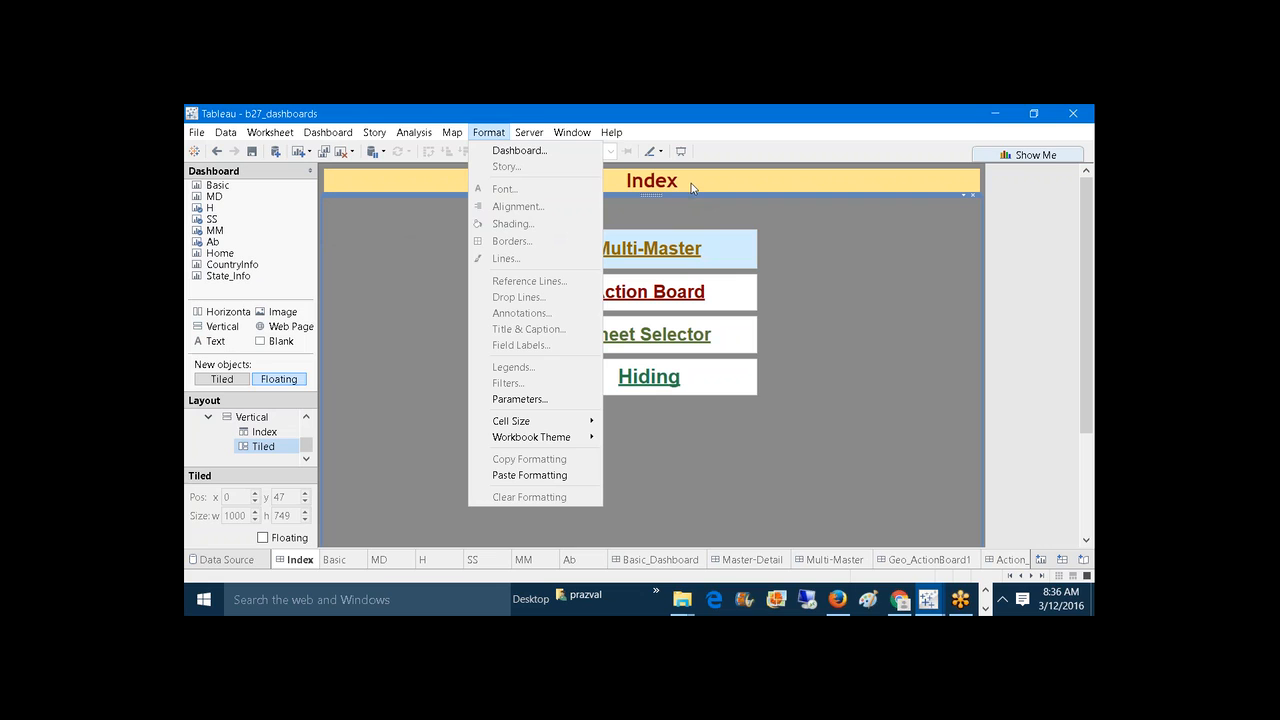
pyautogui.click(429, 186)
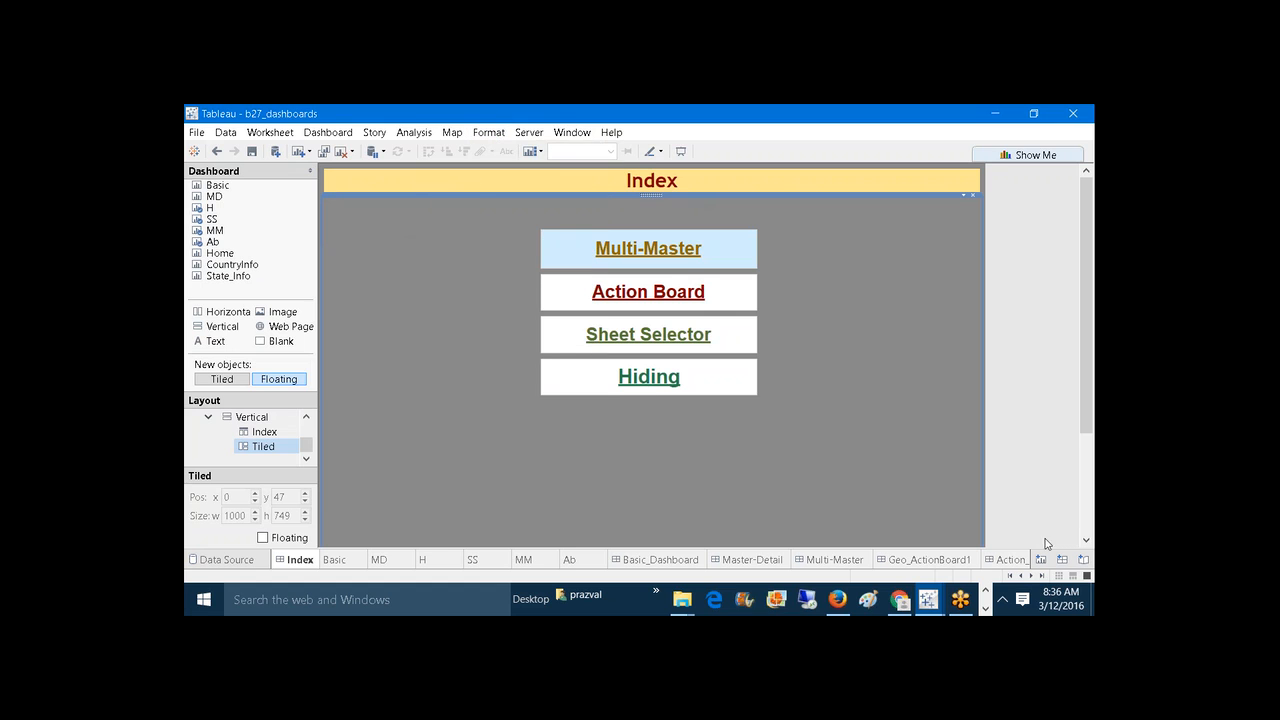
pyautogui.moveTo(931, 607)
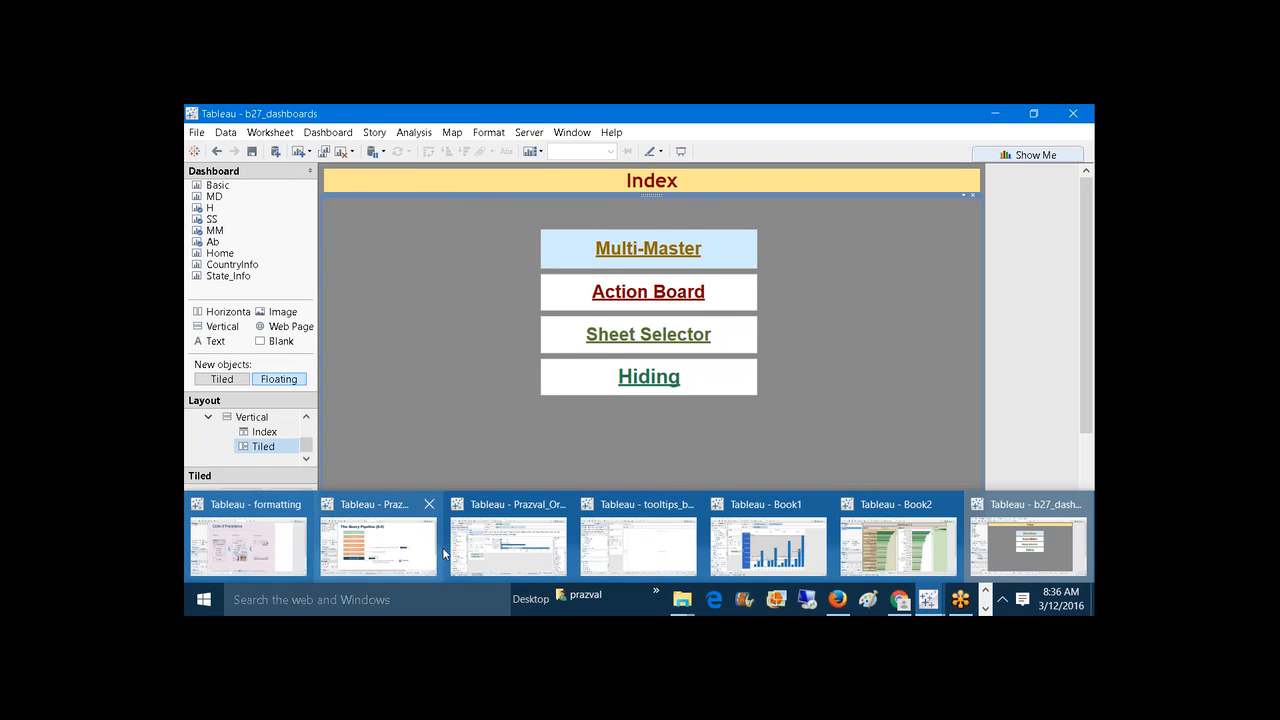
pyautogui.click(266, 543)
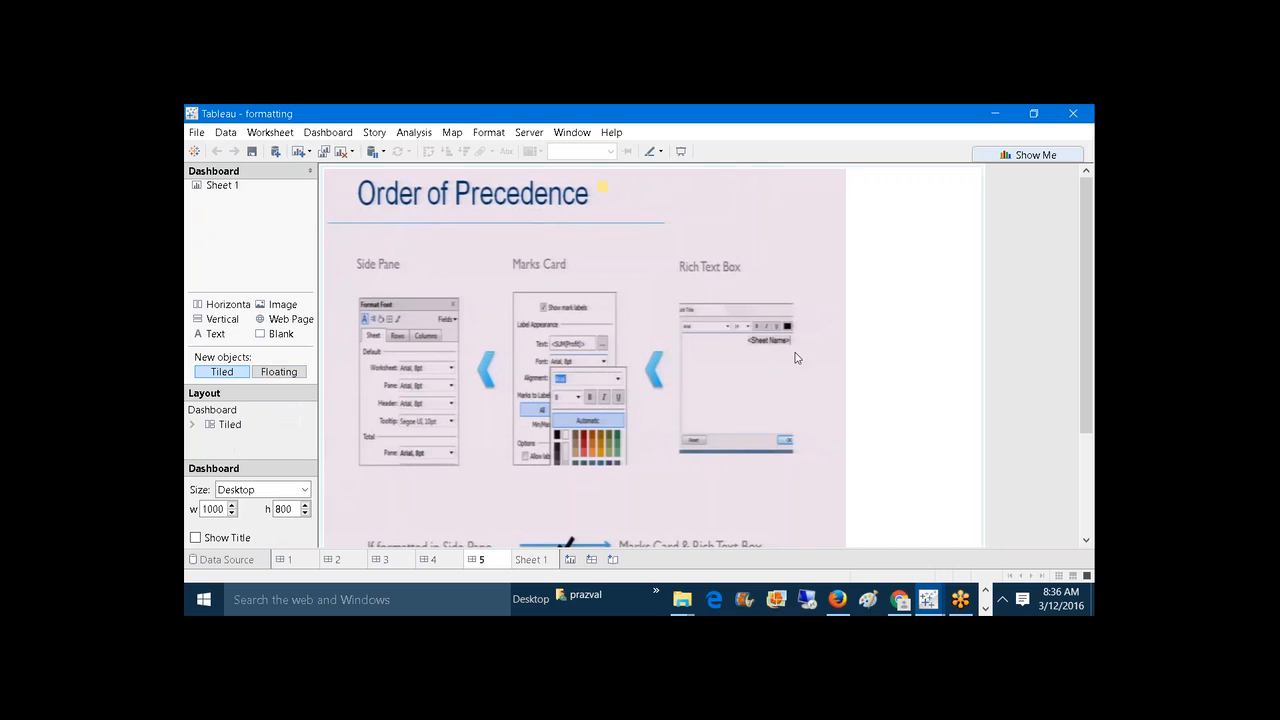
pyautogui.click(680, 152)
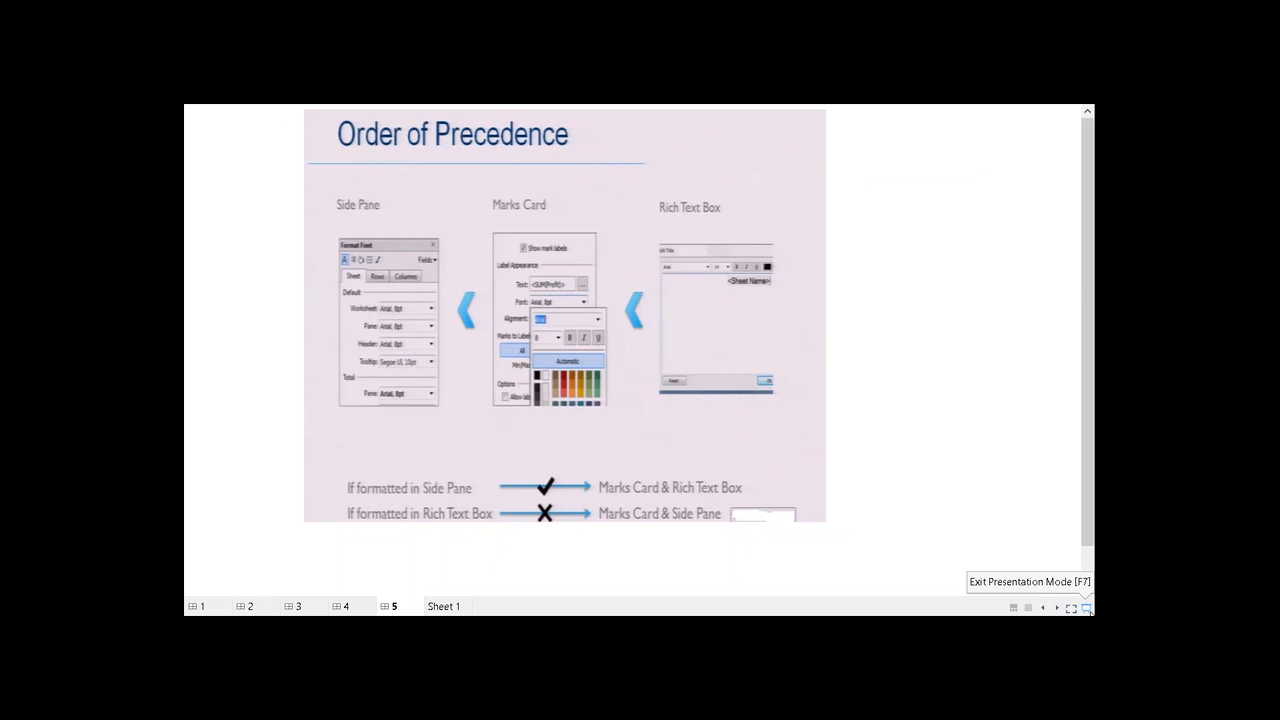
pyautogui.click(1087, 608)
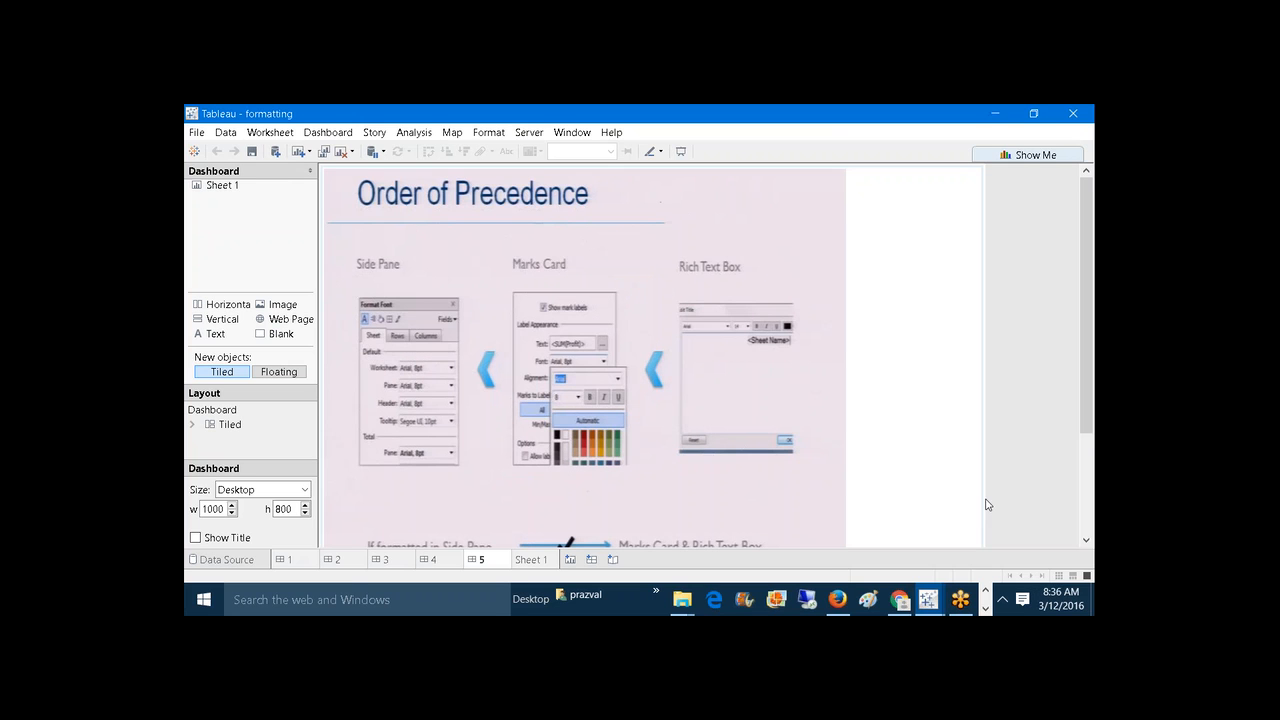
pyautogui.click(936, 600)
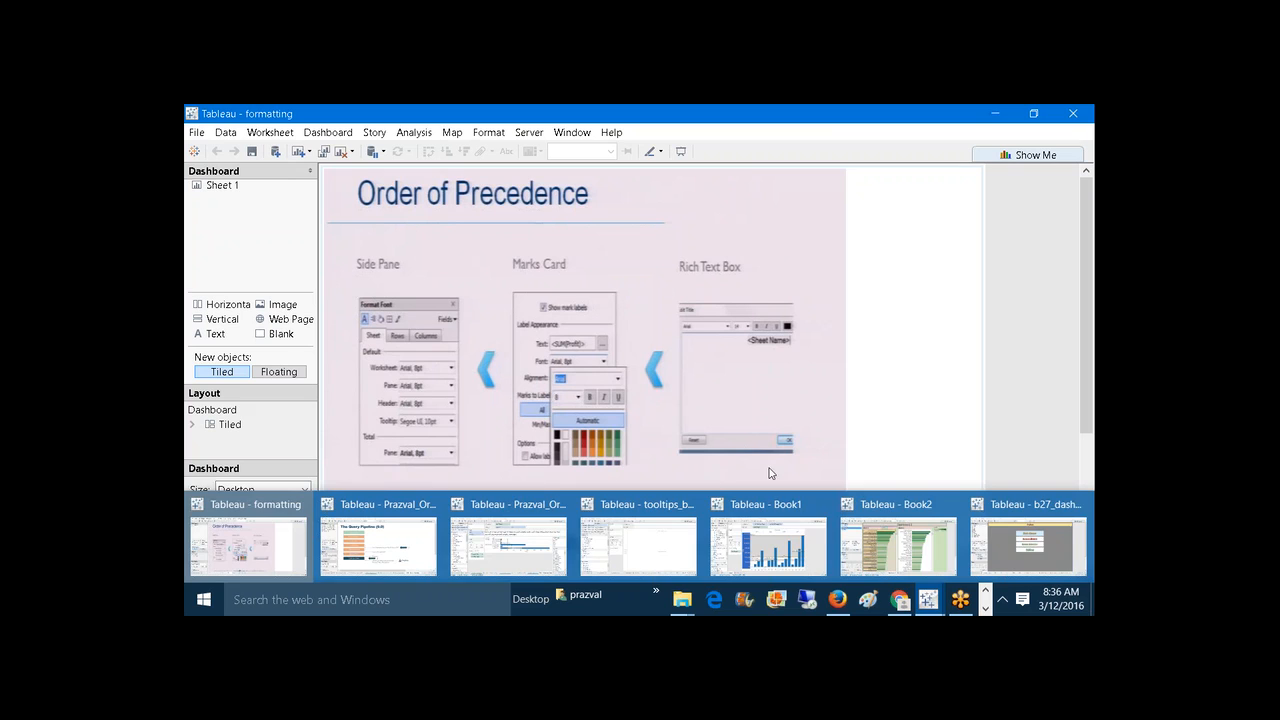
pyautogui.click(930, 600)
pyautogui.click(1083, 548)
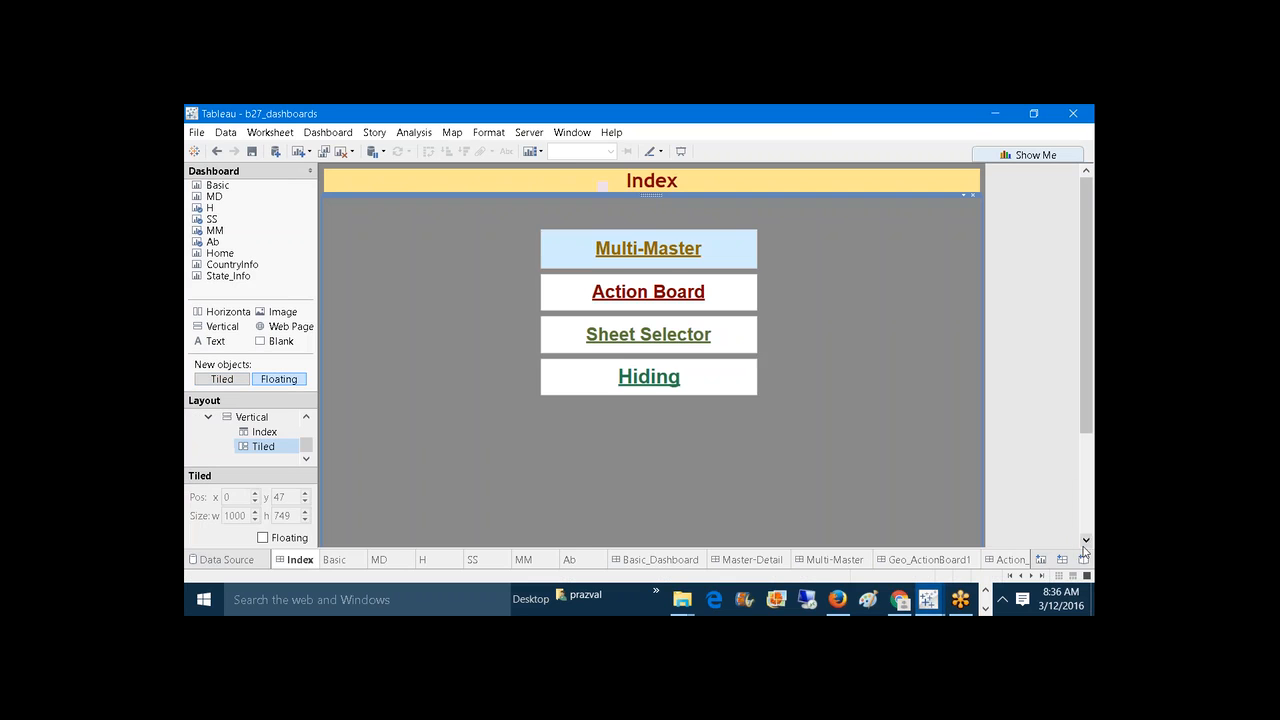
# Step: Examine the formatting settings offered for the Index dashboard's title
pyautogui.click(510, 183)
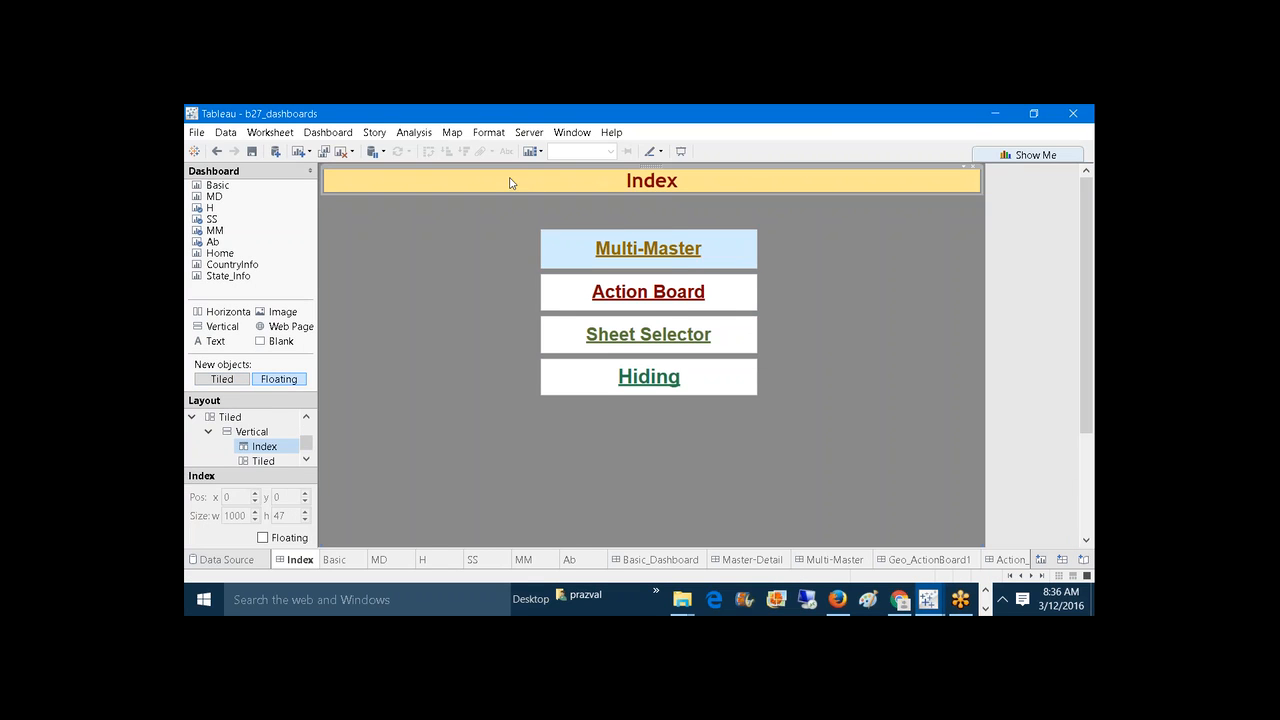
pyautogui.rightClick(510, 183)
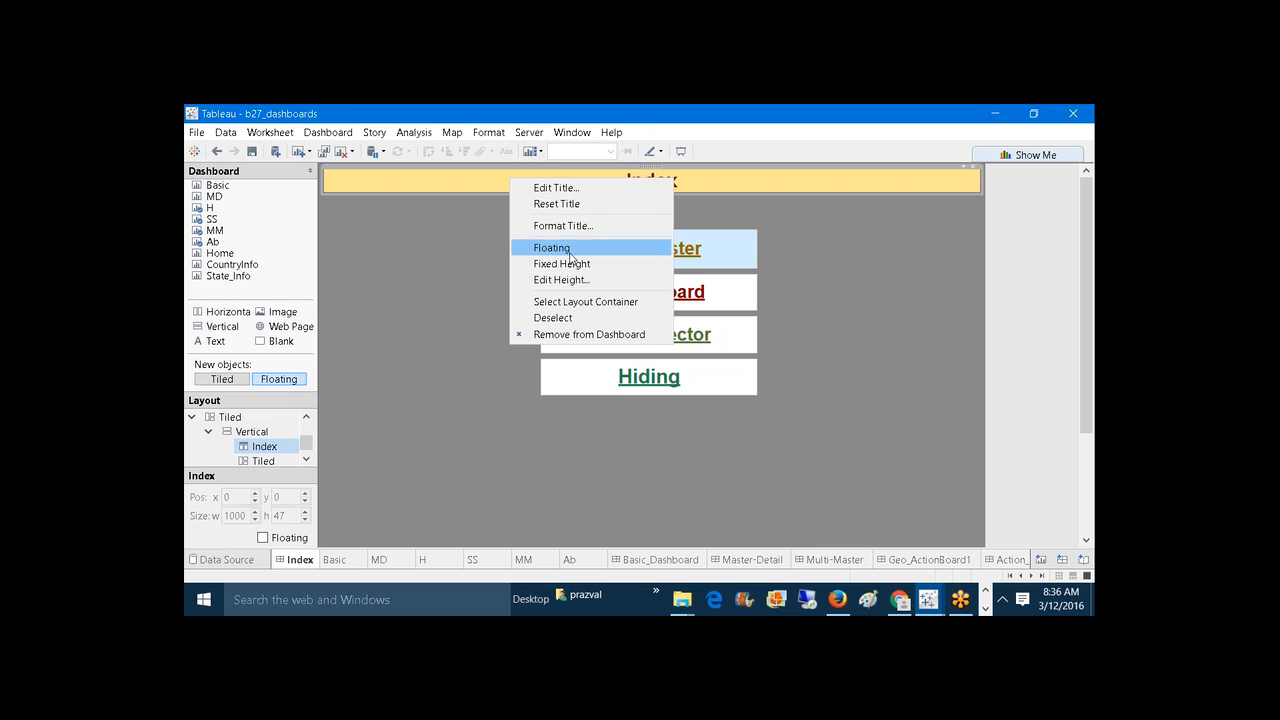
pyautogui.click(563, 226)
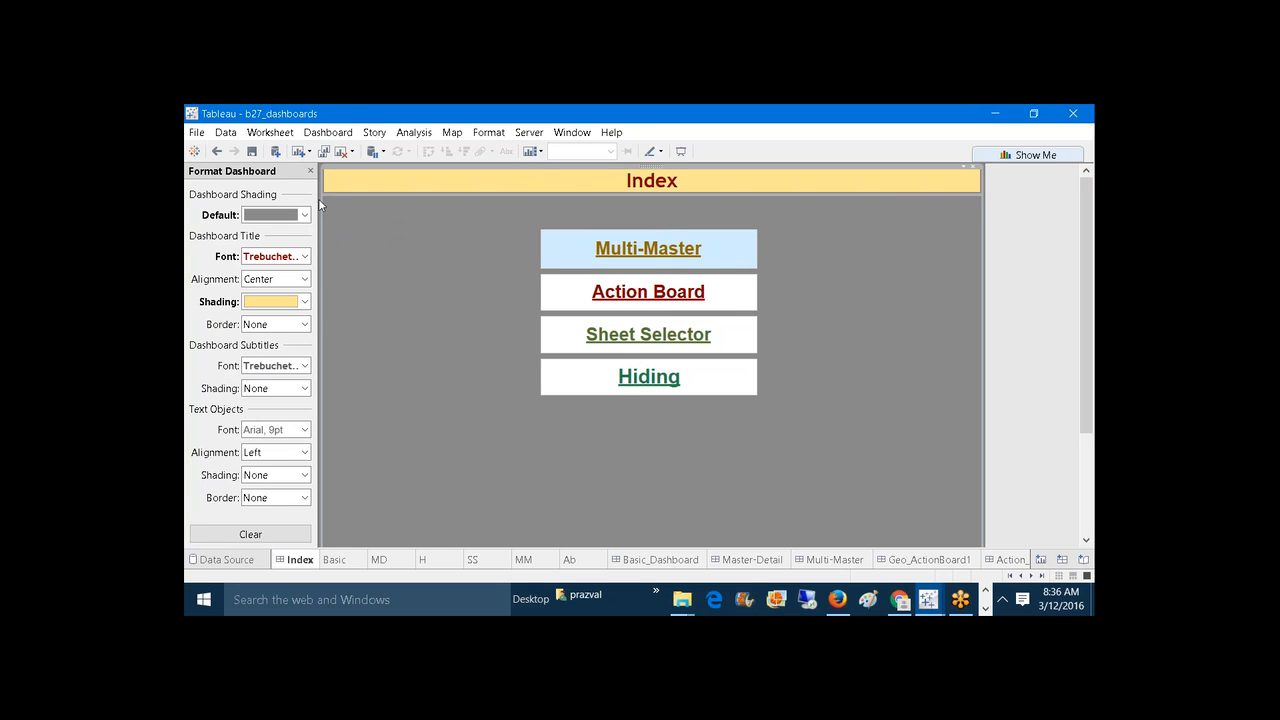
pyautogui.click(310, 172)
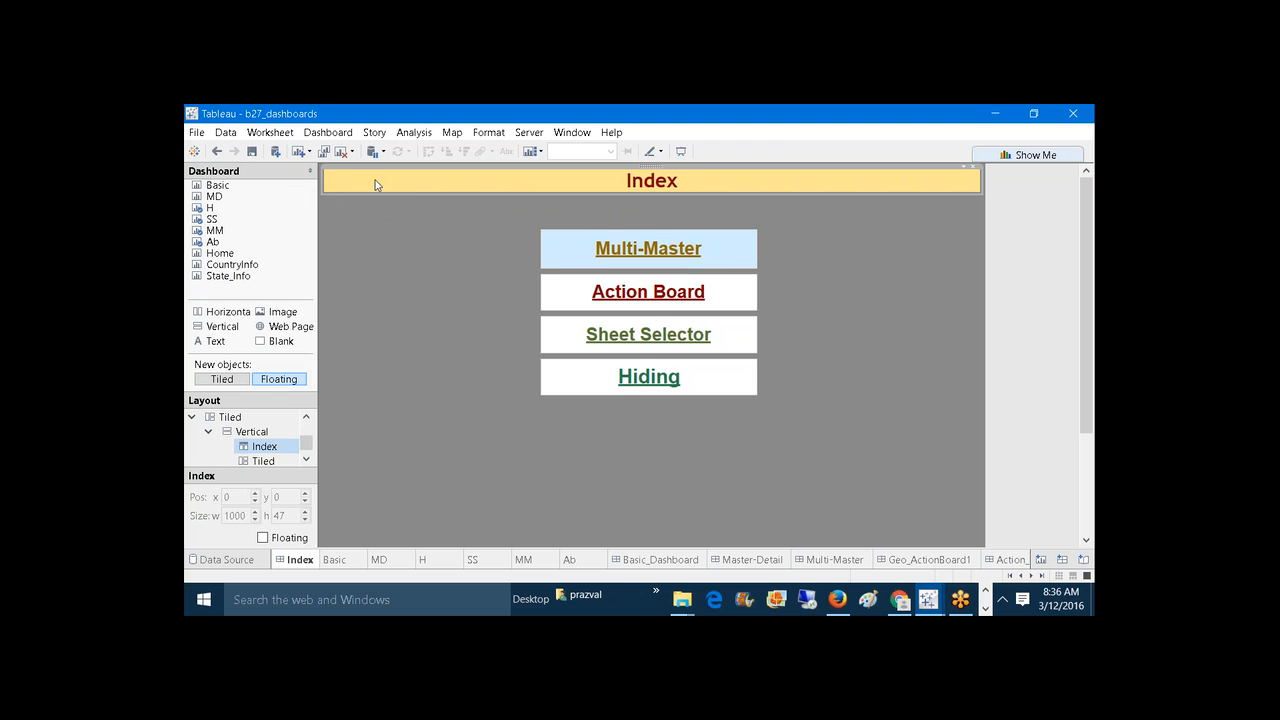
# Step: Format the Index title's sheet name text directly in the title editor with the AR CARTER font in dark green
pyautogui.doubleClick(407, 183)
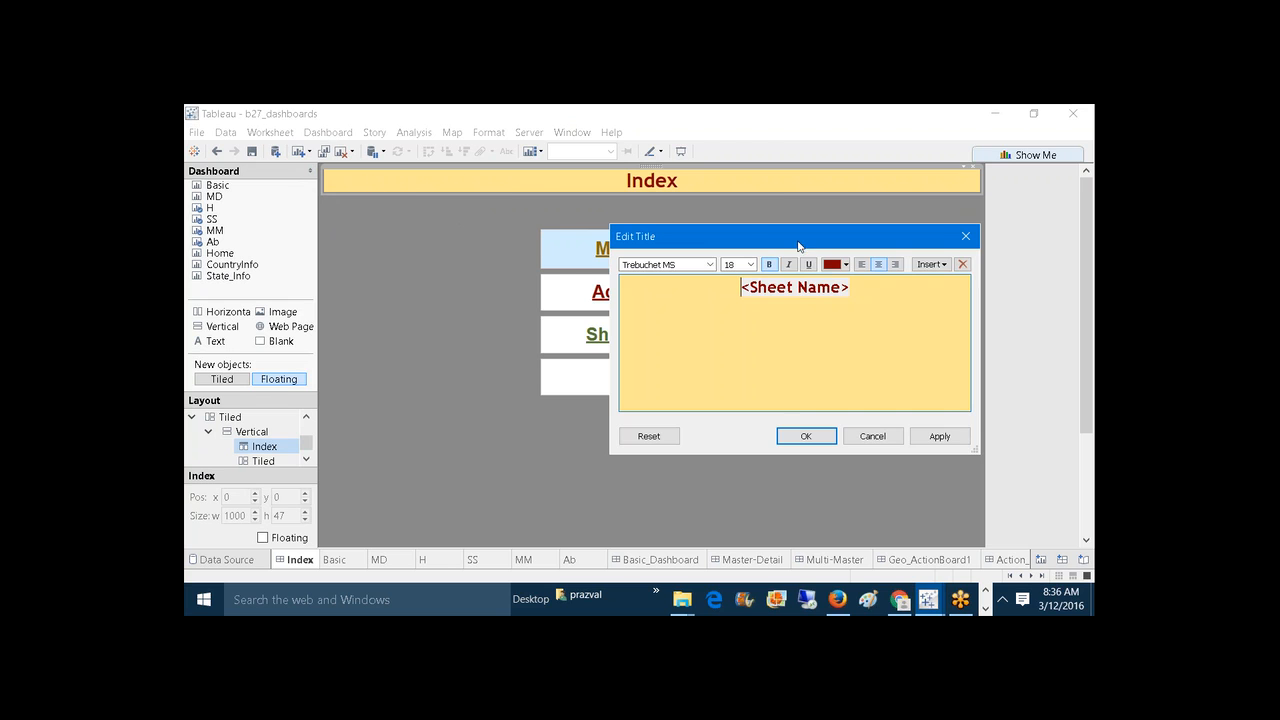
pyautogui.moveTo(800, 244); pyautogui.dragTo(627, 248)
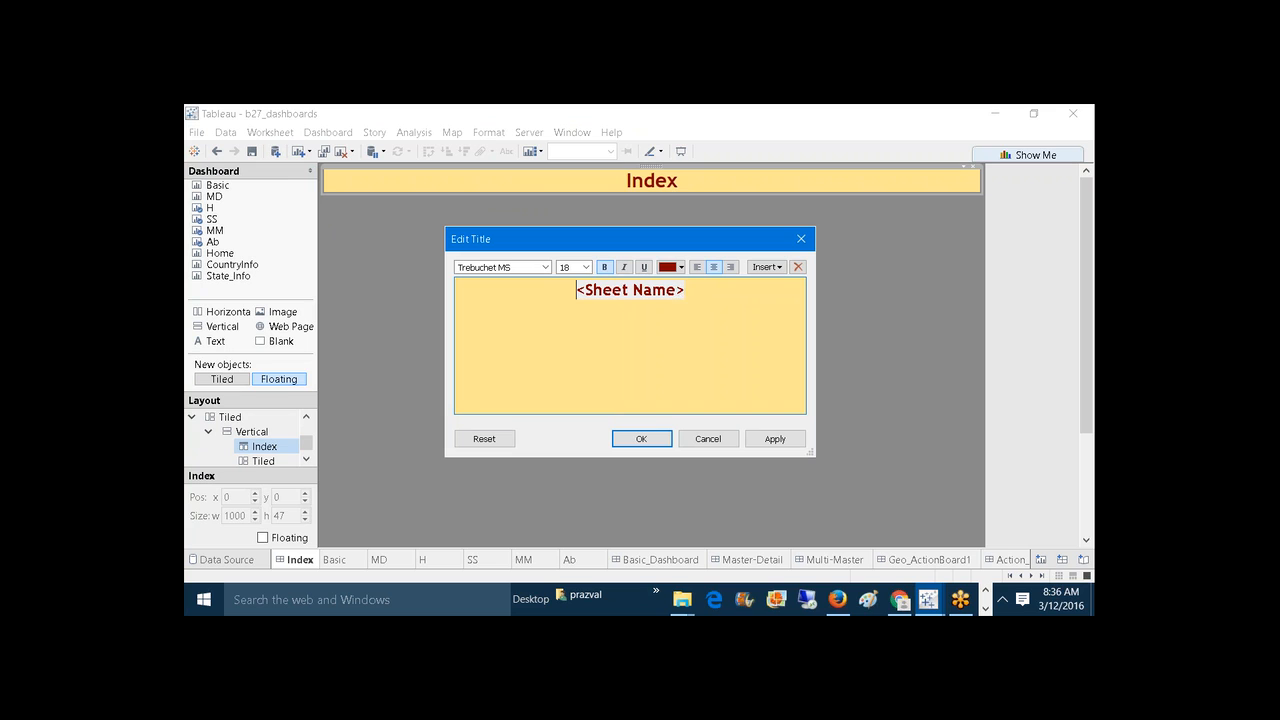
pyautogui.moveTo(679, 288); pyautogui.dragTo(530, 288)
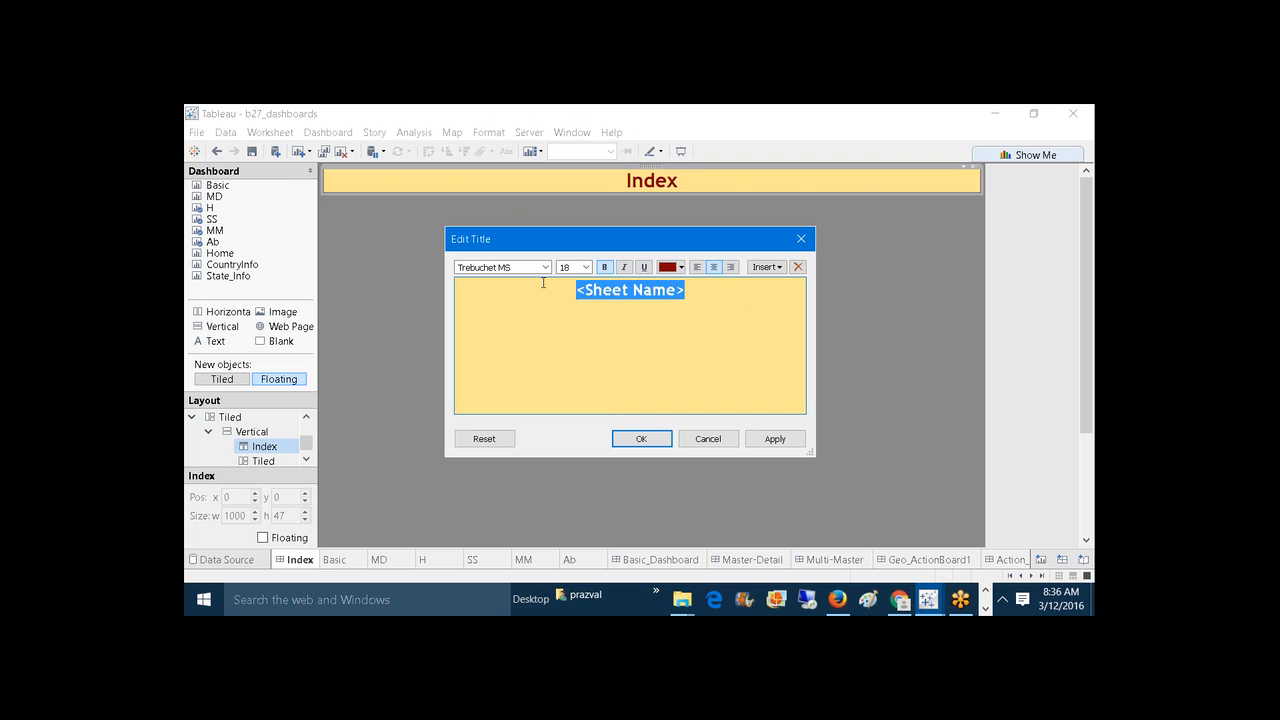
pyautogui.click(681, 267)
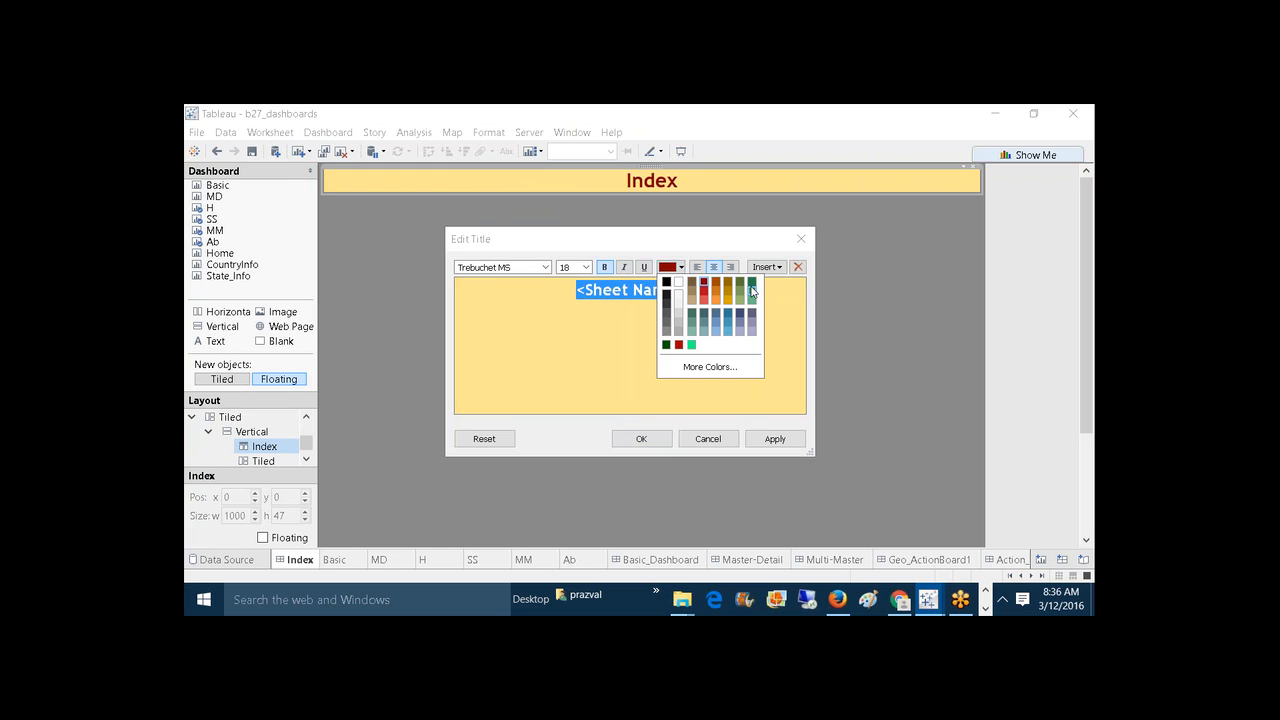
pyautogui.click(752, 291)
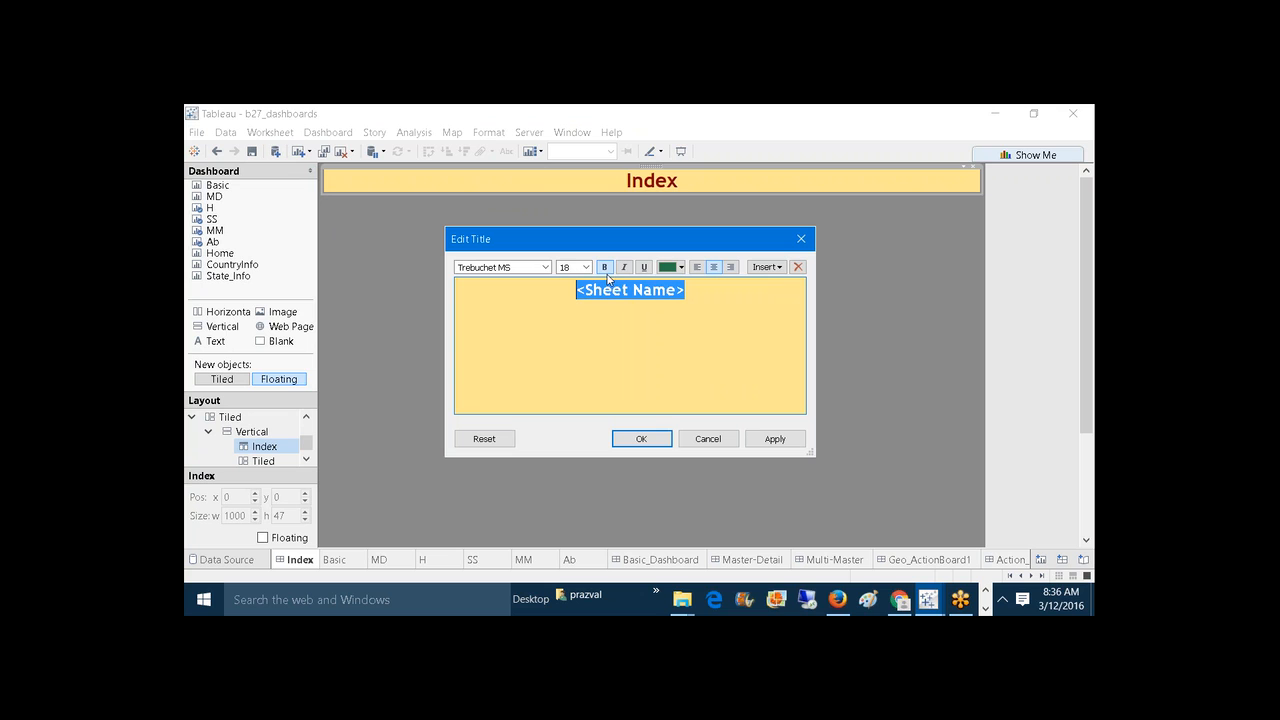
pyautogui.click(545, 267)
pyautogui.click(480, 316)
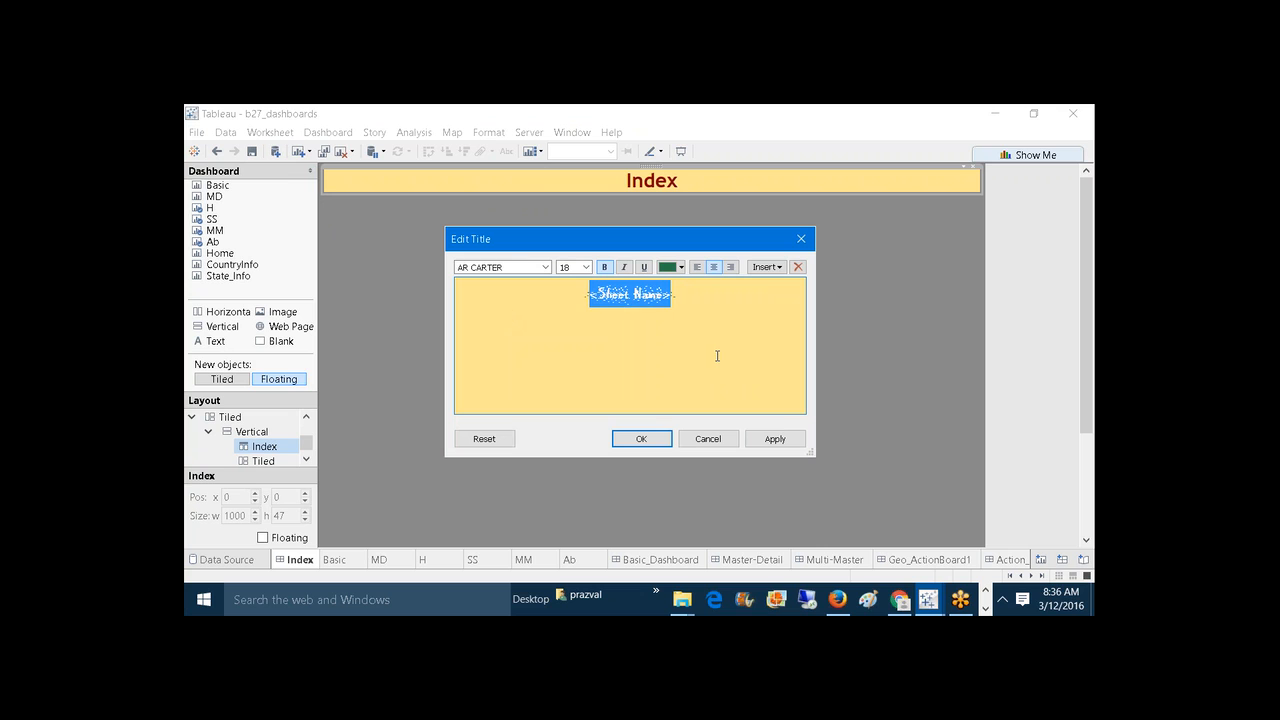
pyautogui.click(780, 439)
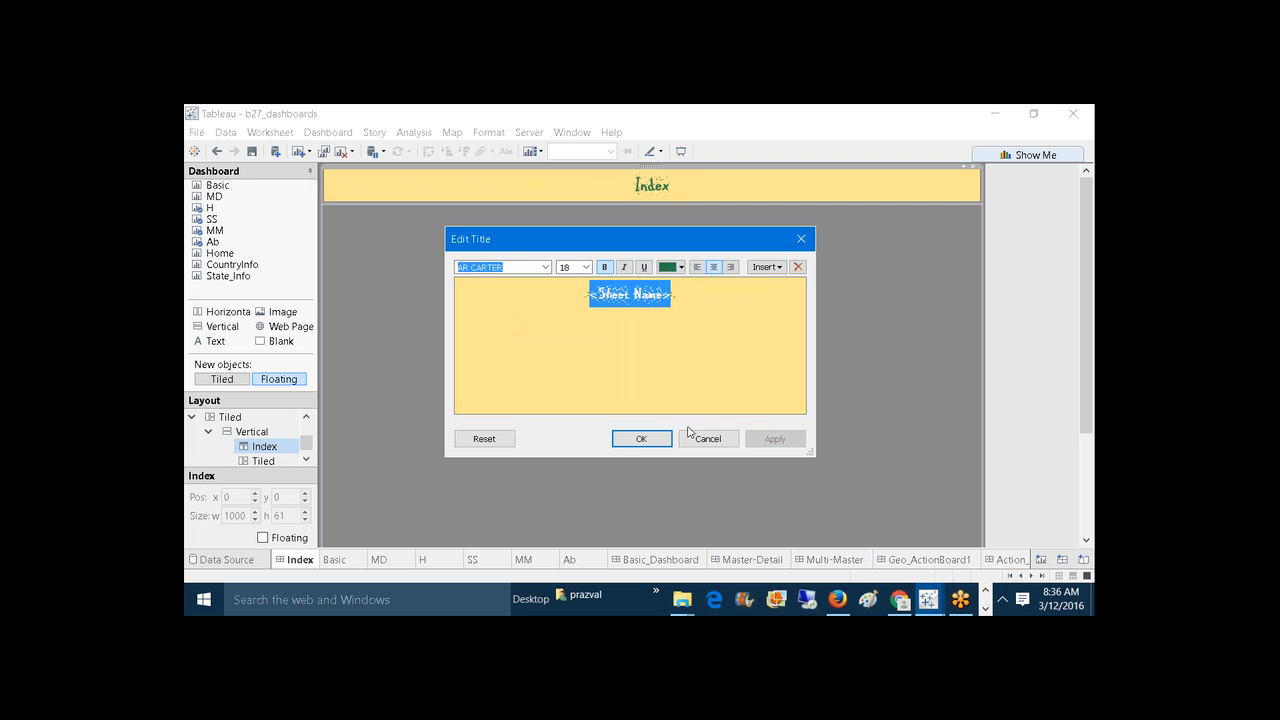
pyautogui.click(644, 438)
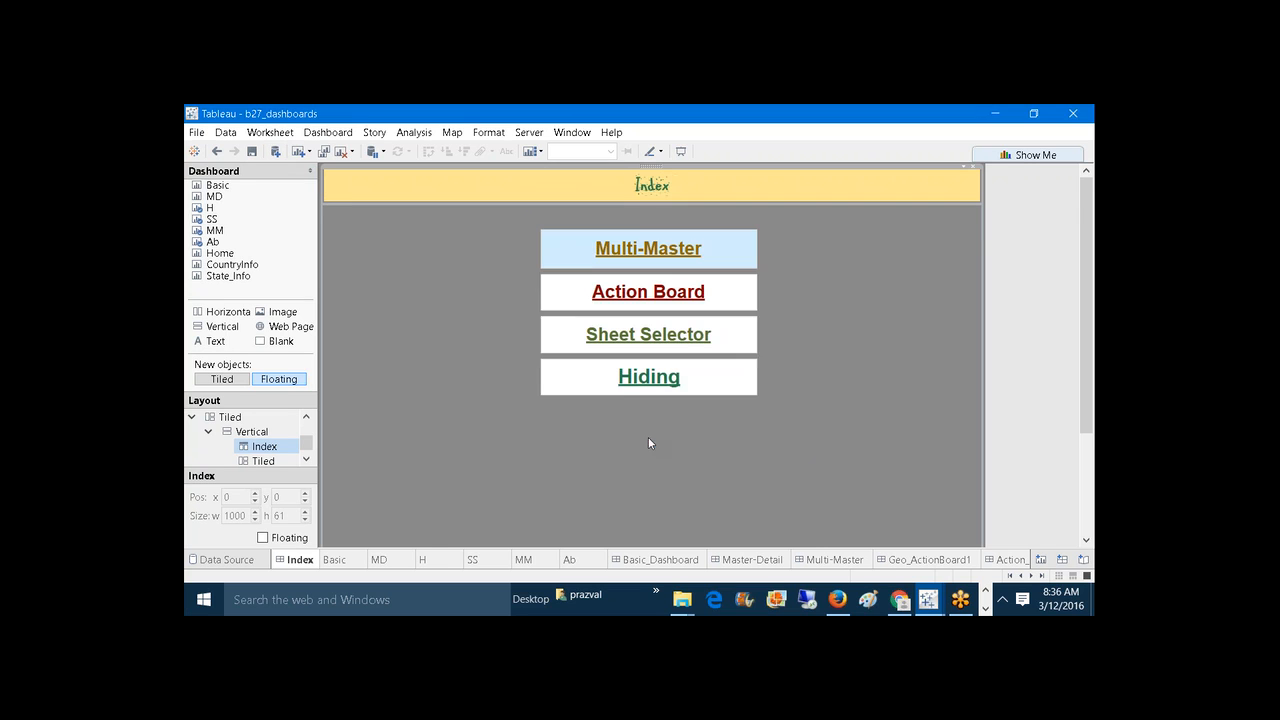
# Step: Check the Index title's own font and colour in the title editor
pyautogui.doubleClick(628, 187)
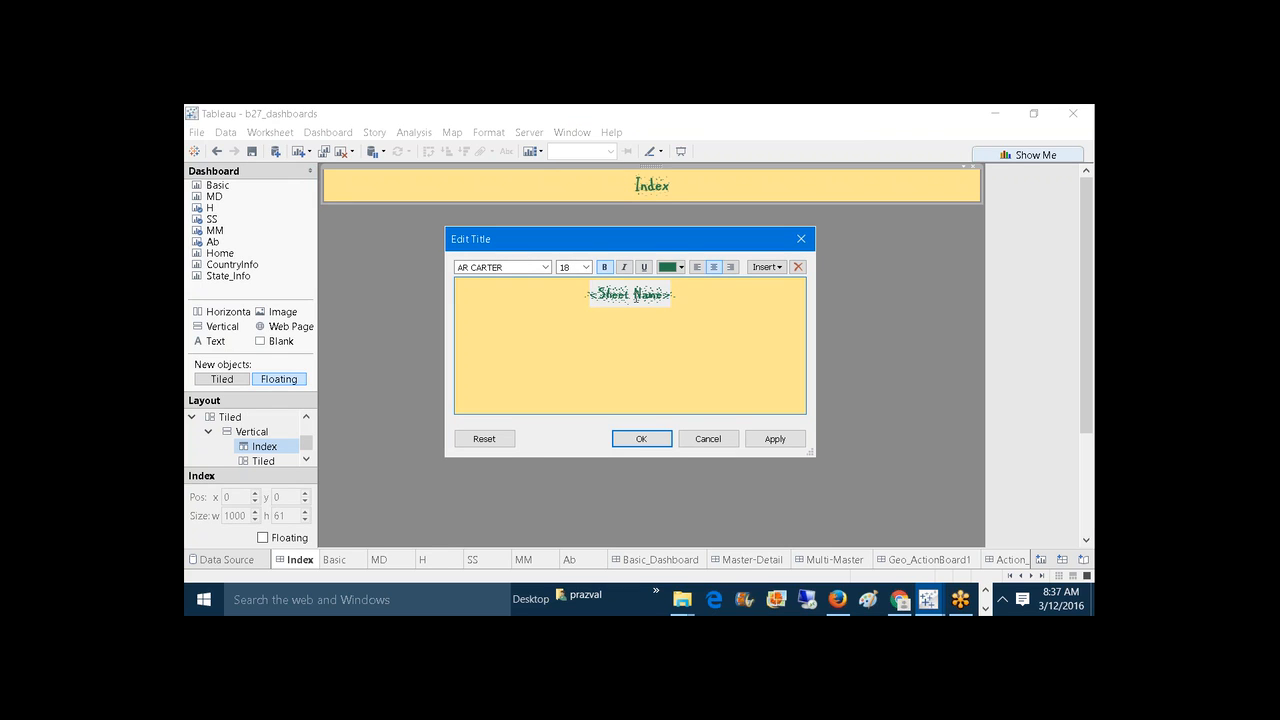
pyautogui.click(775, 440)
pyautogui.click(668, 439)
# Step: Read the side pane and rich text box precedence rules on dashboard 5 of the formatting workbook, and return to b27_dashboards
pyautogui.moveTo(929, 604)
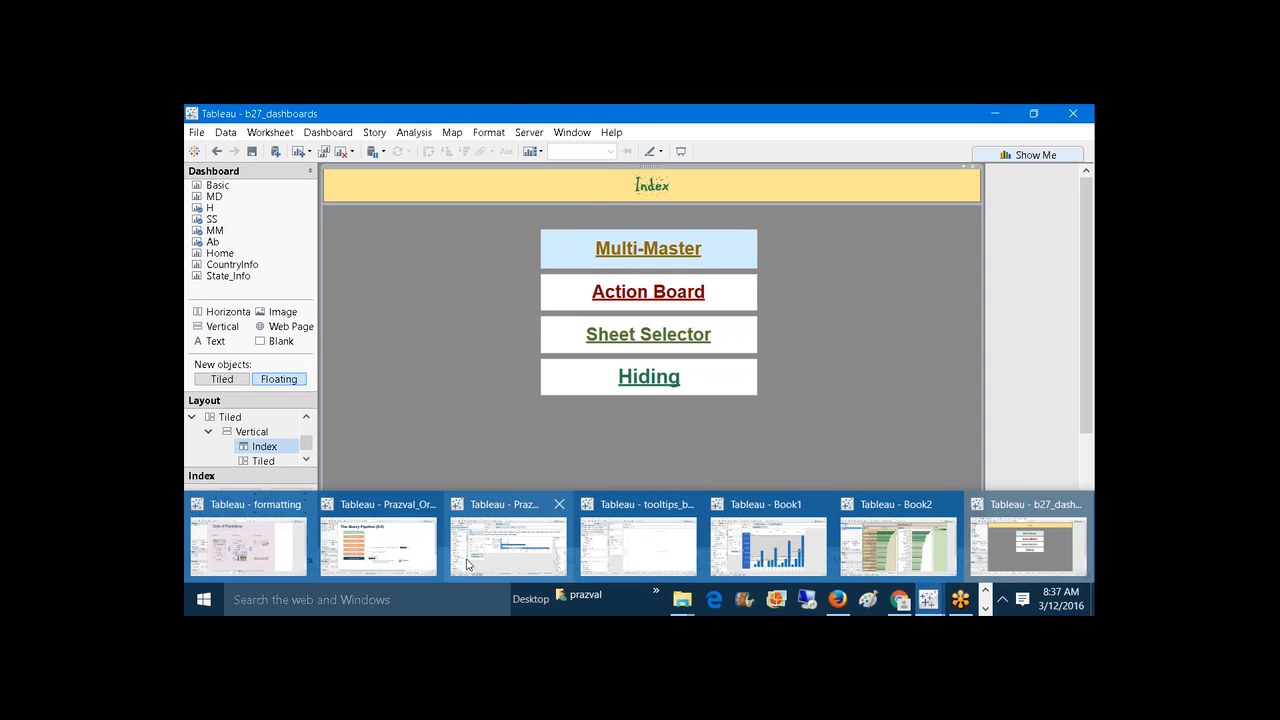
pyautogui.click(285, 535)
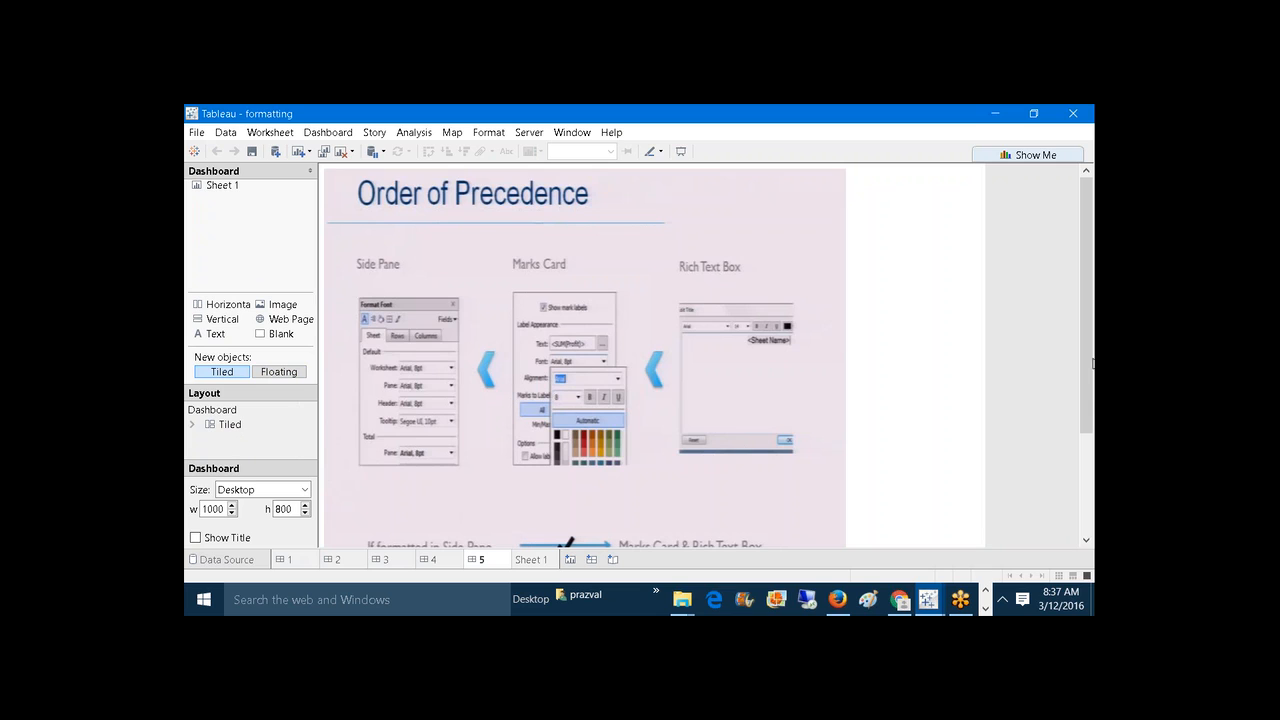
pyautogui.scroll(-3, 822, 396)
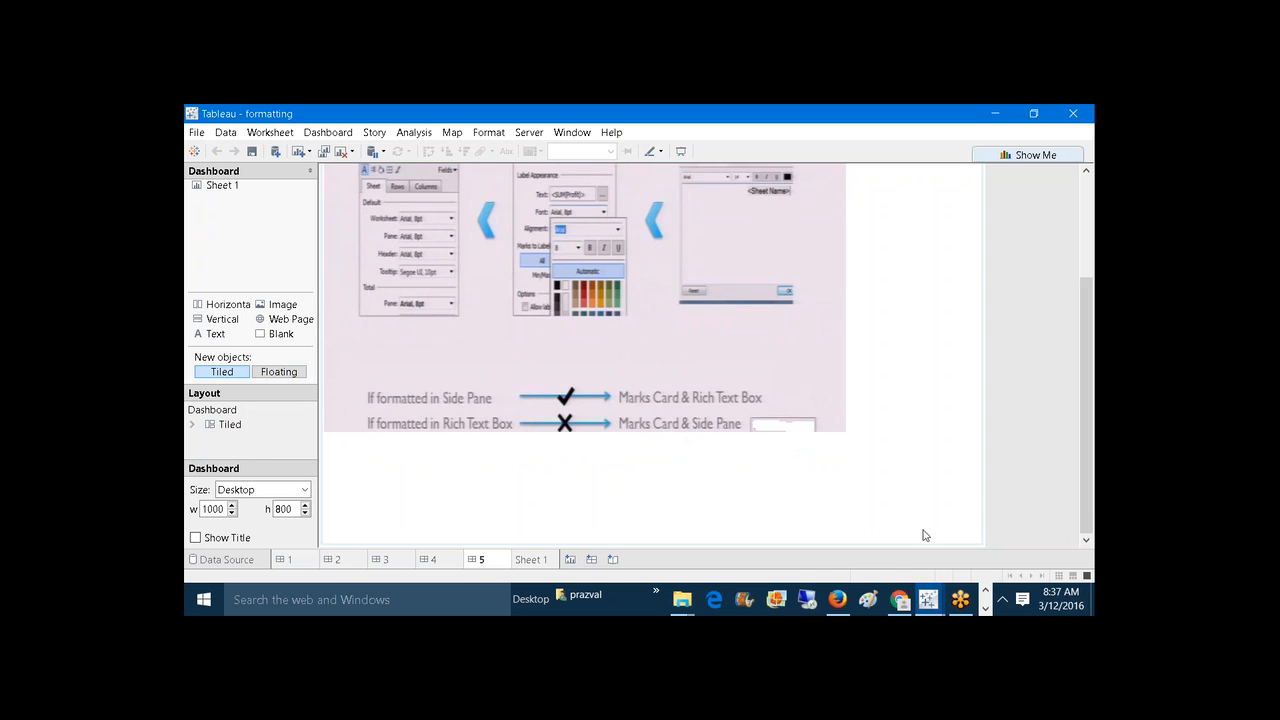
pyautogui.moveTo(929, 608)
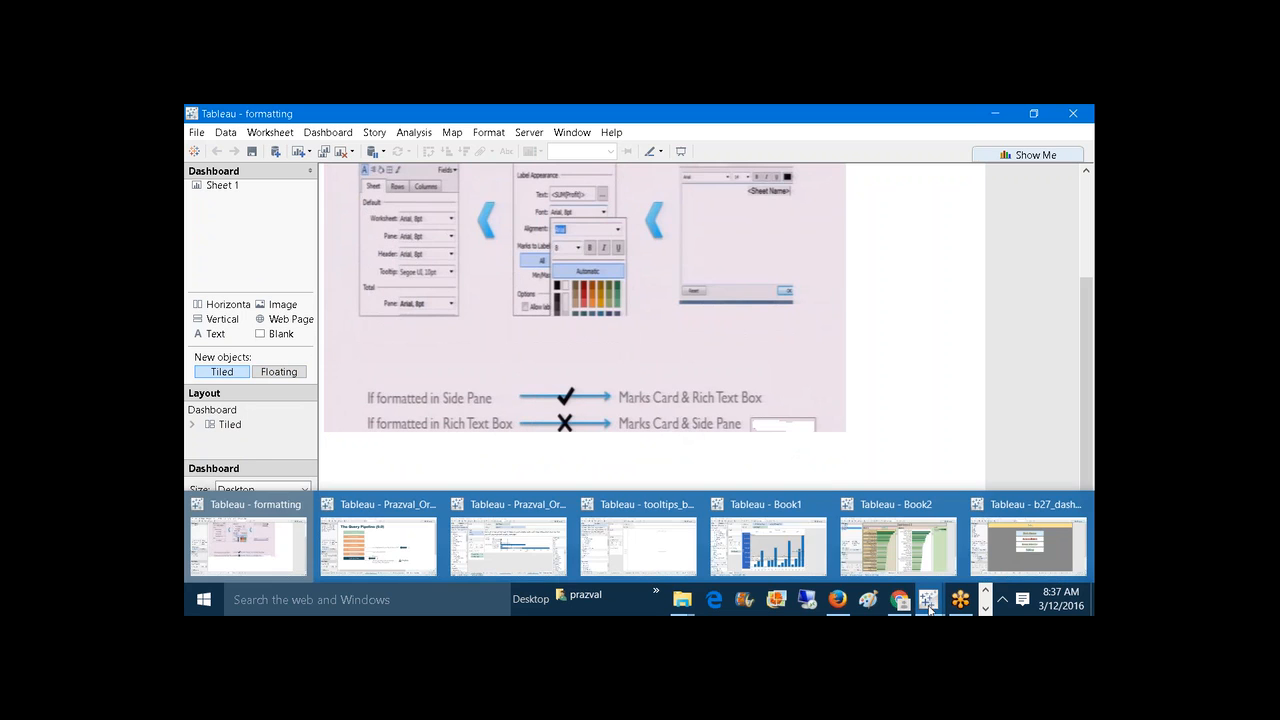
pyautogui.click(1004, 568)
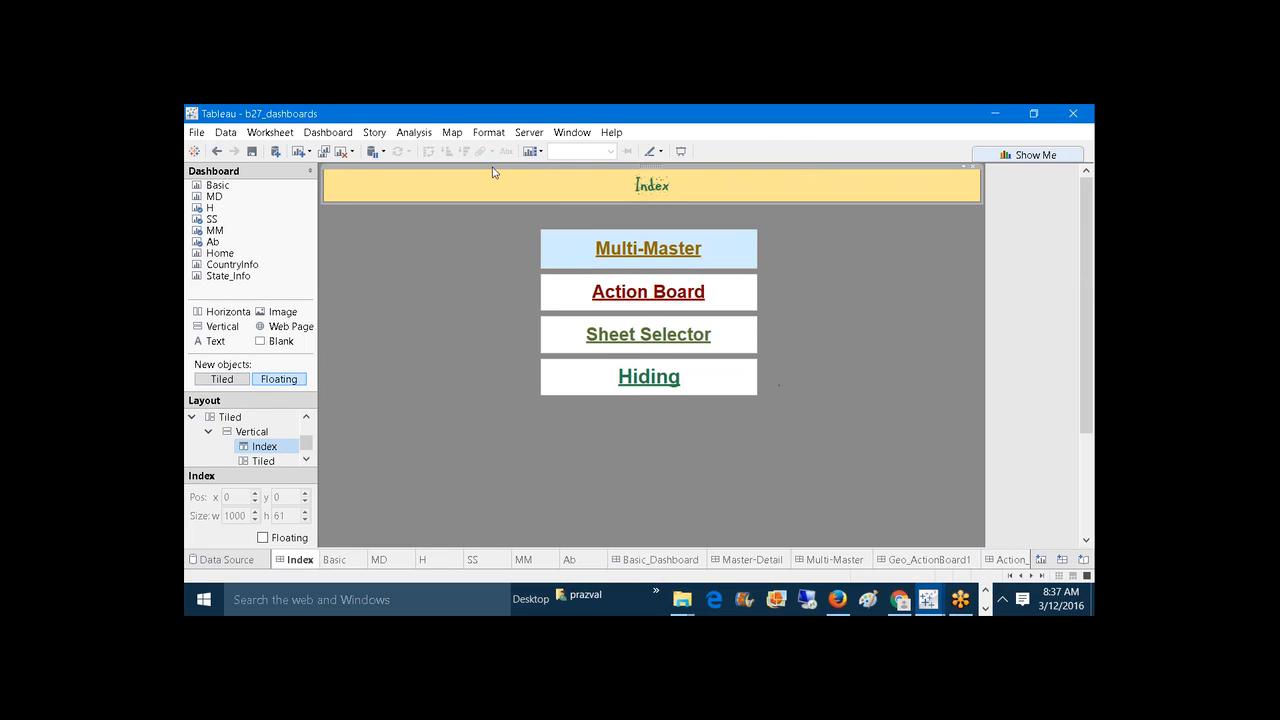
# Step: Set the Index dashboard title's font to AR BLANCA in the dashboard's side pane formatting
pyautogui.click(345, 134)
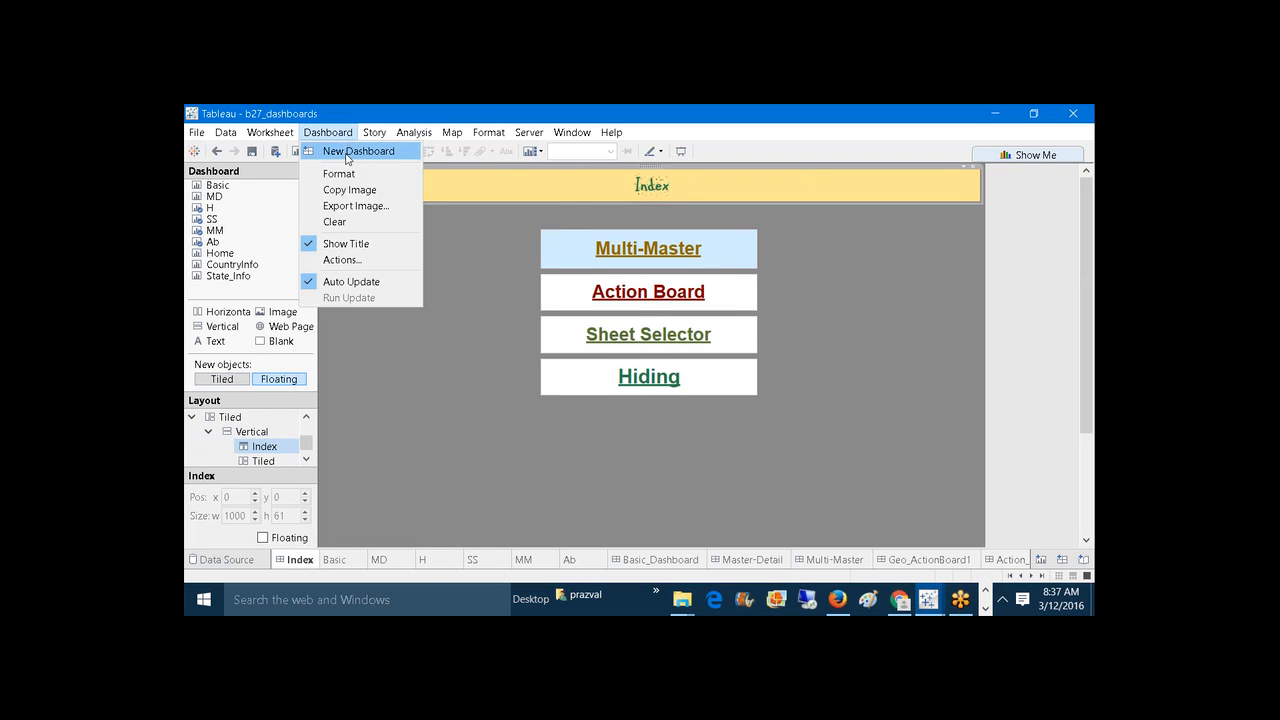
pyautogui.click(339, 173)
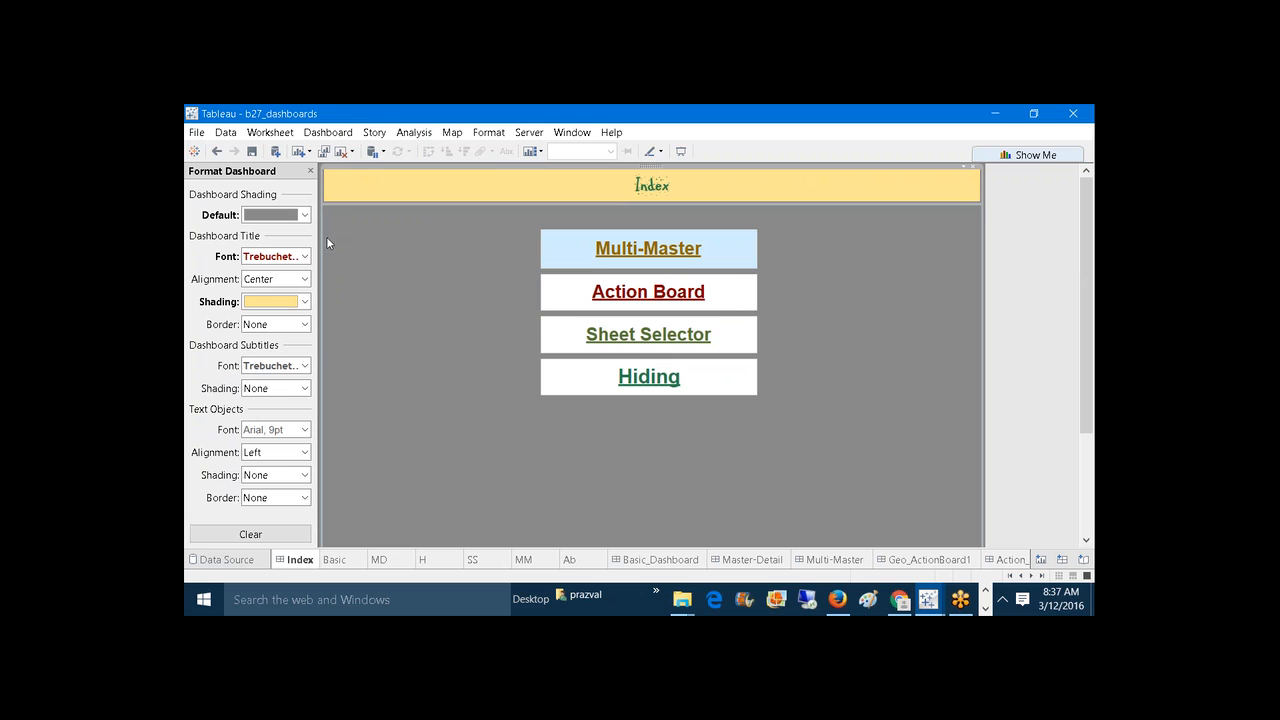
pyautogui.click(305, 256)
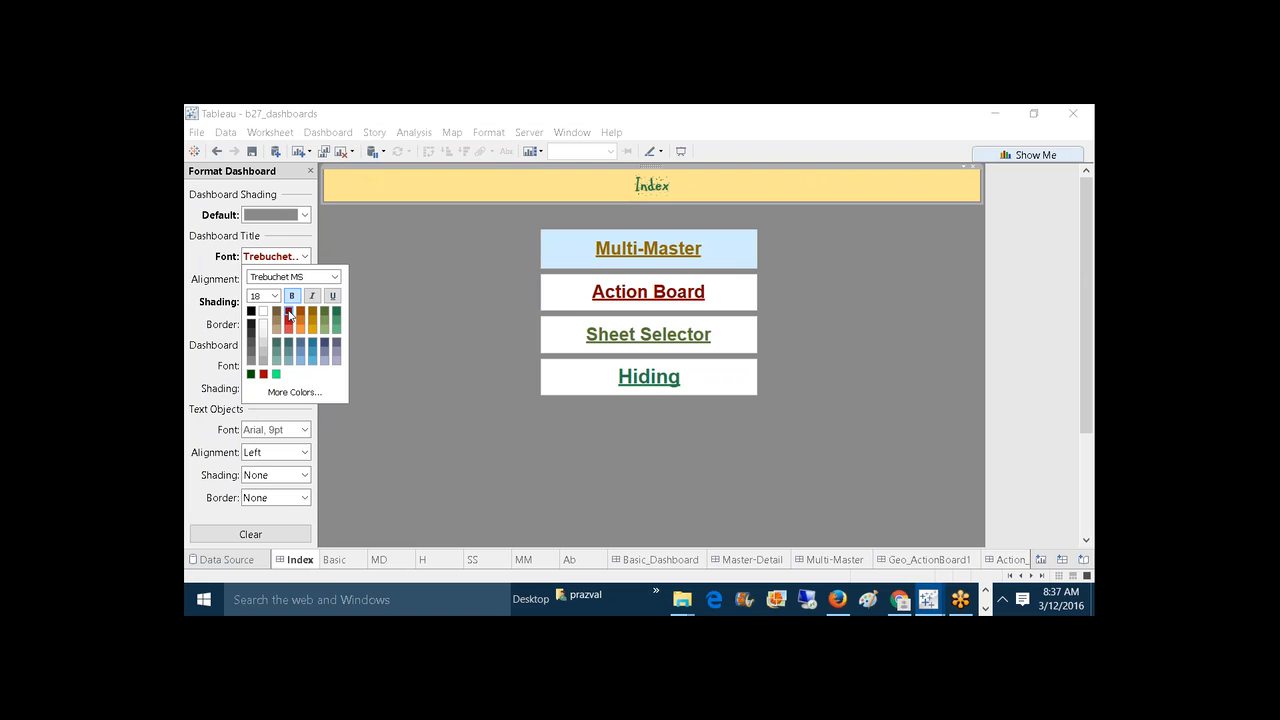
pyautogui.click(335, 279)
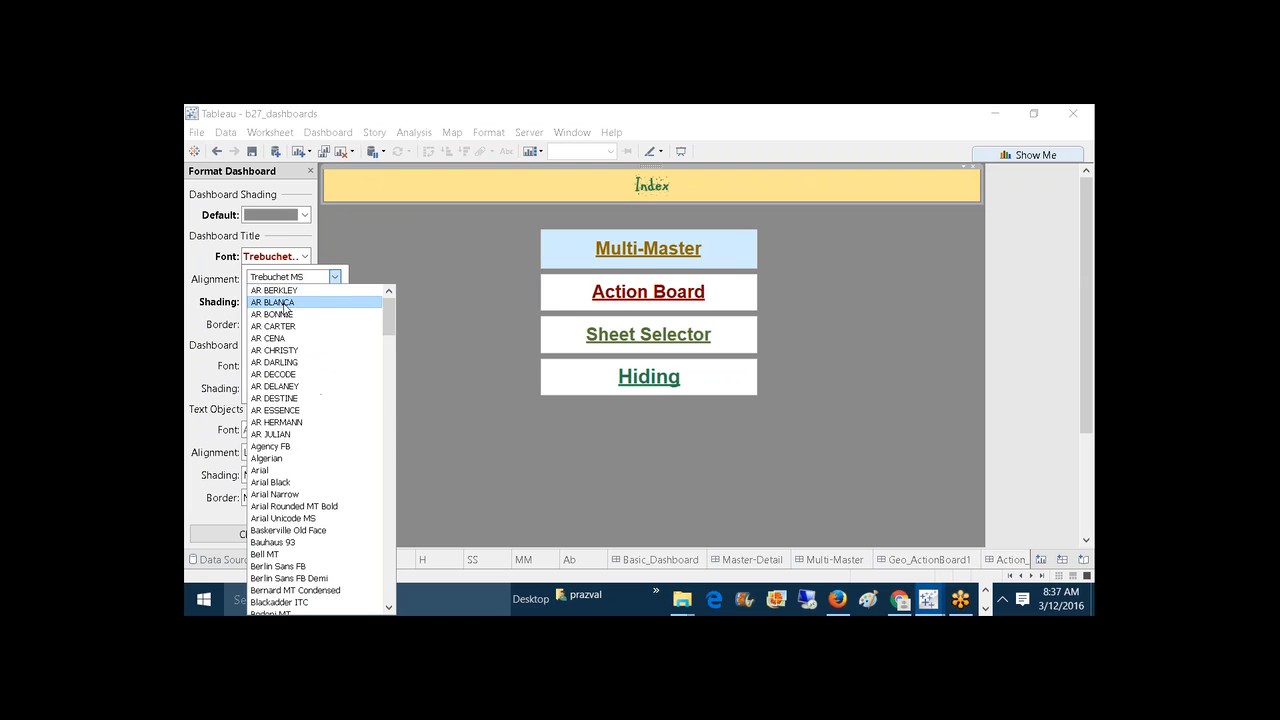
pyautogui.click(284, 303)
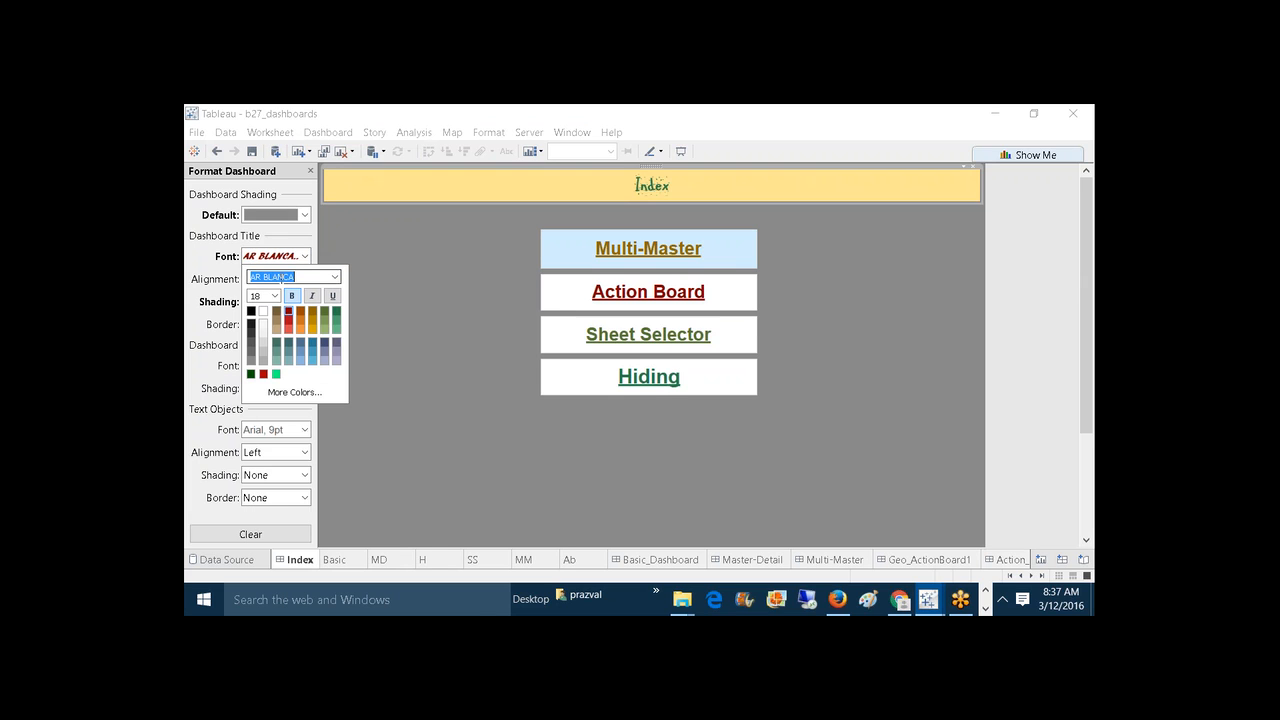
pyautogui.click(205, 263)
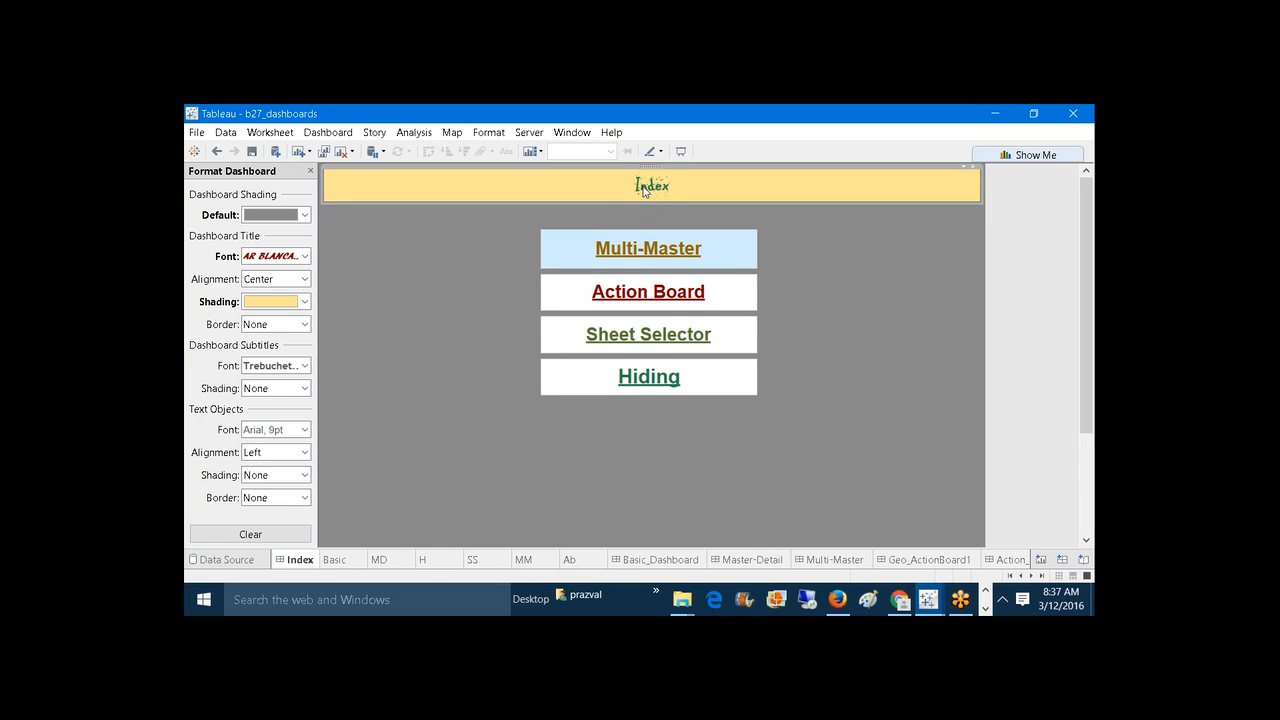
# Step: Set the Index dashboard title's side pane font colour to dark green and its size to 28
pyautogui.click(305, 257)
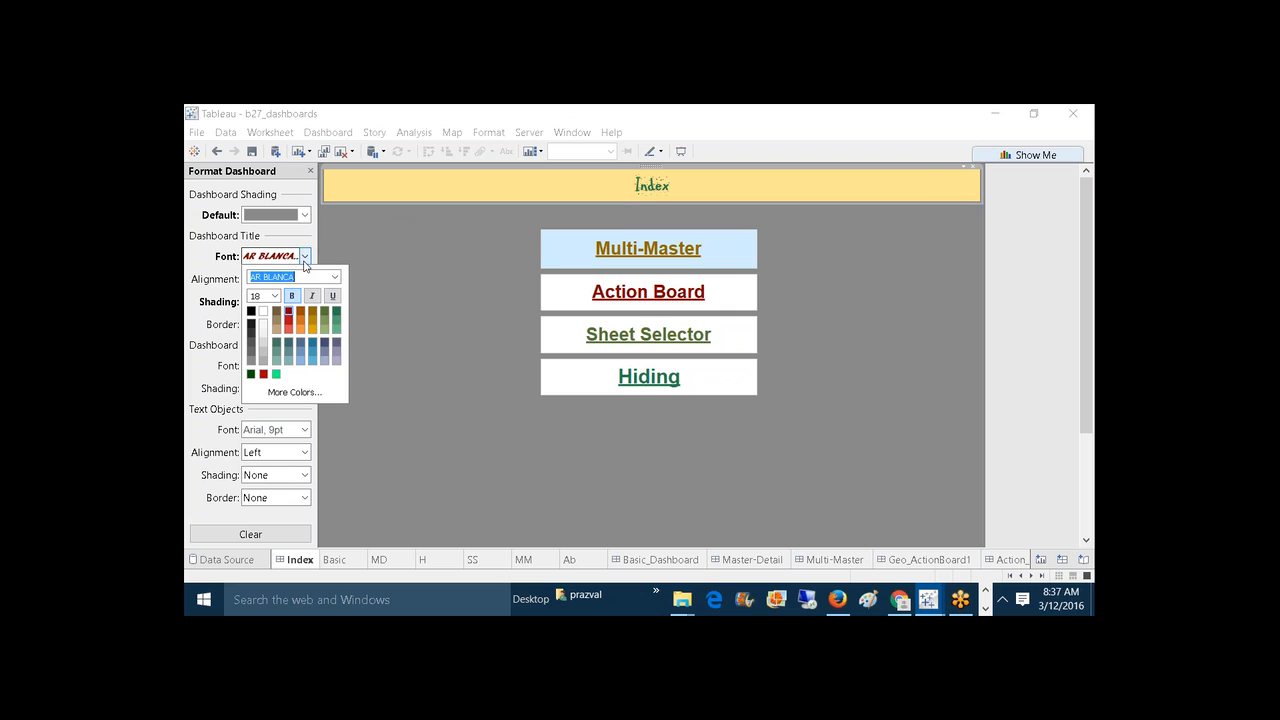
pyautogui.click(336, 316)
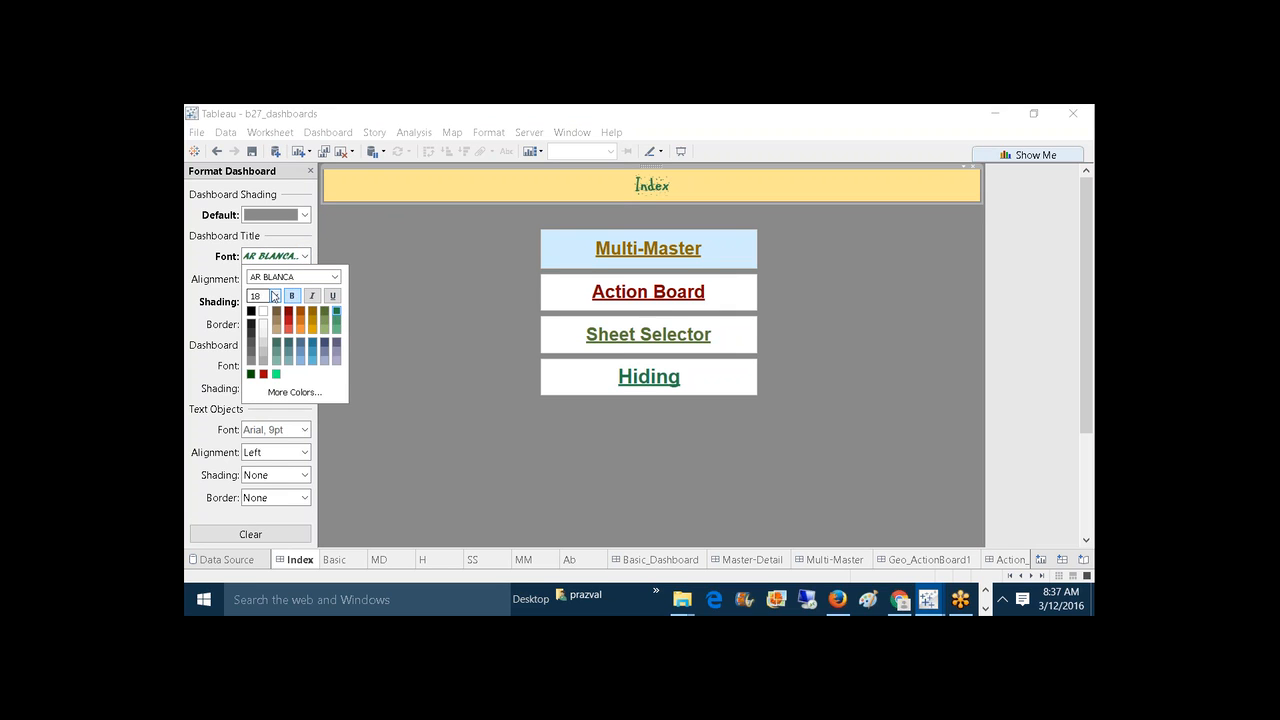
pyautogui.click(274, 296)
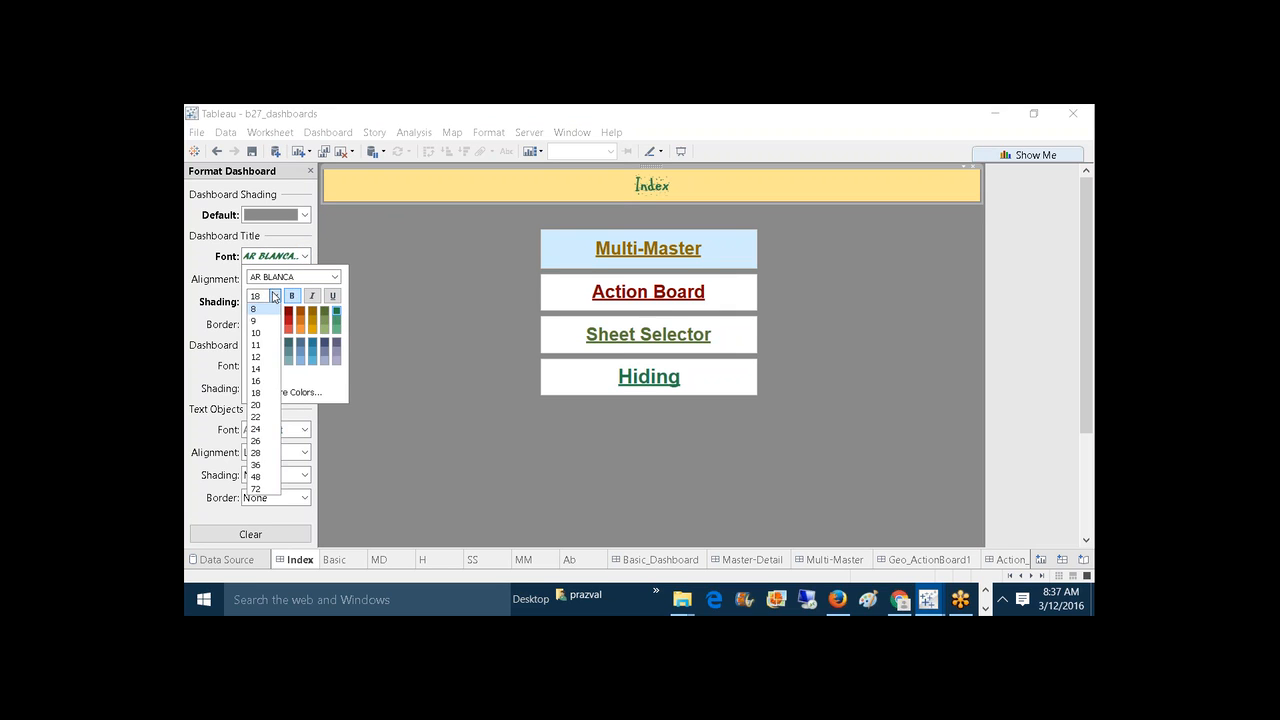
pyautogui.click(258, 452)
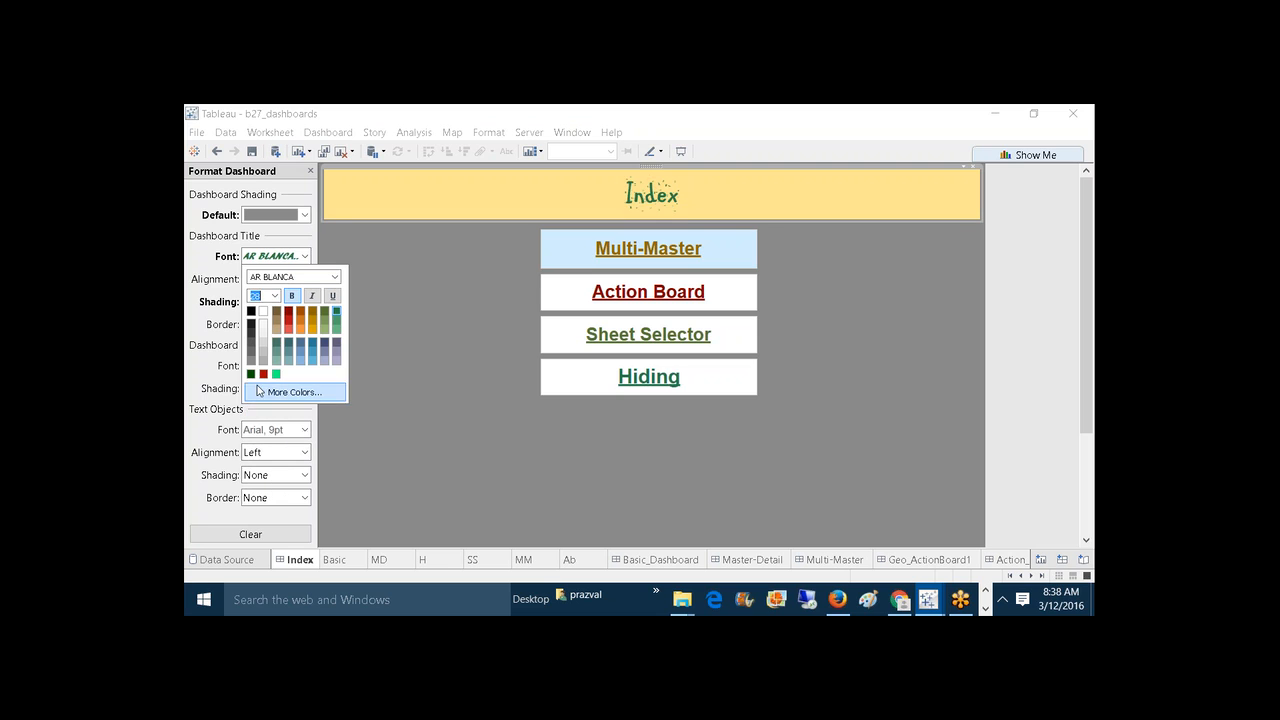
pyautogui.click(196, 325)
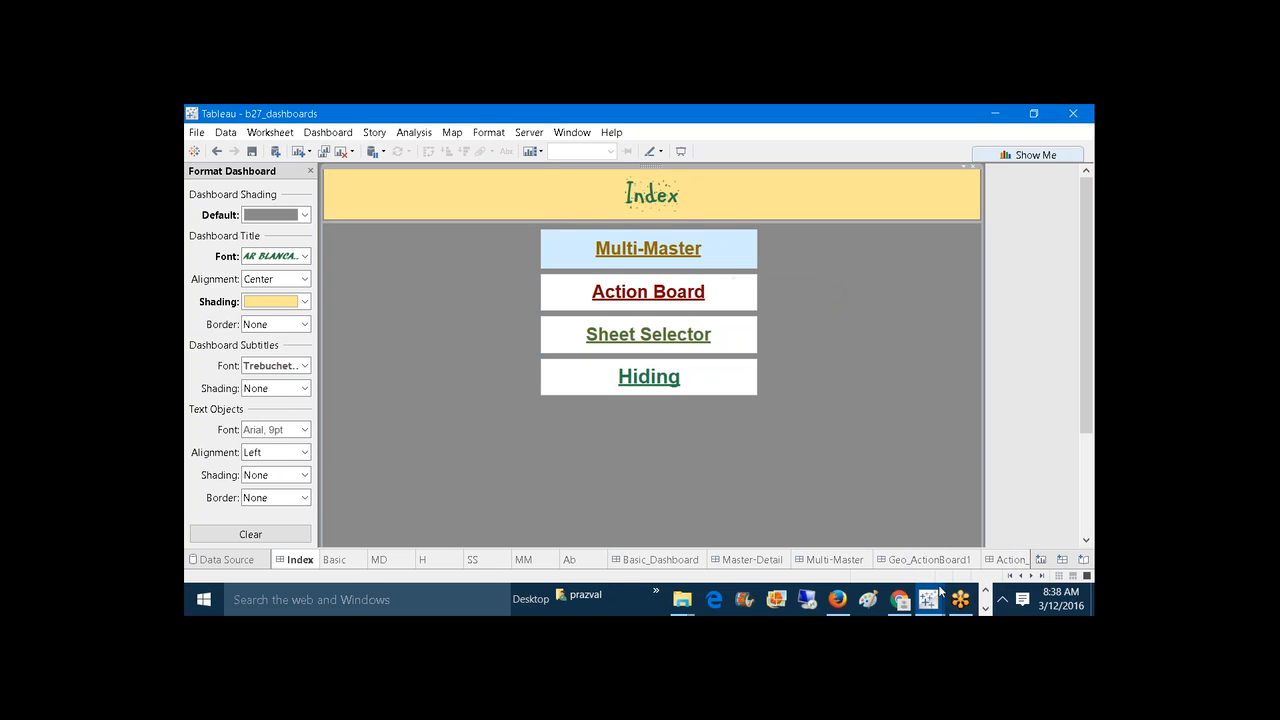
# Step: Review the rich text box versus side pane precedence rule on dashboard 5 of the formatting workbook
pyautogui.moveTo(930, 600)
pyautogui.click(305, 537)
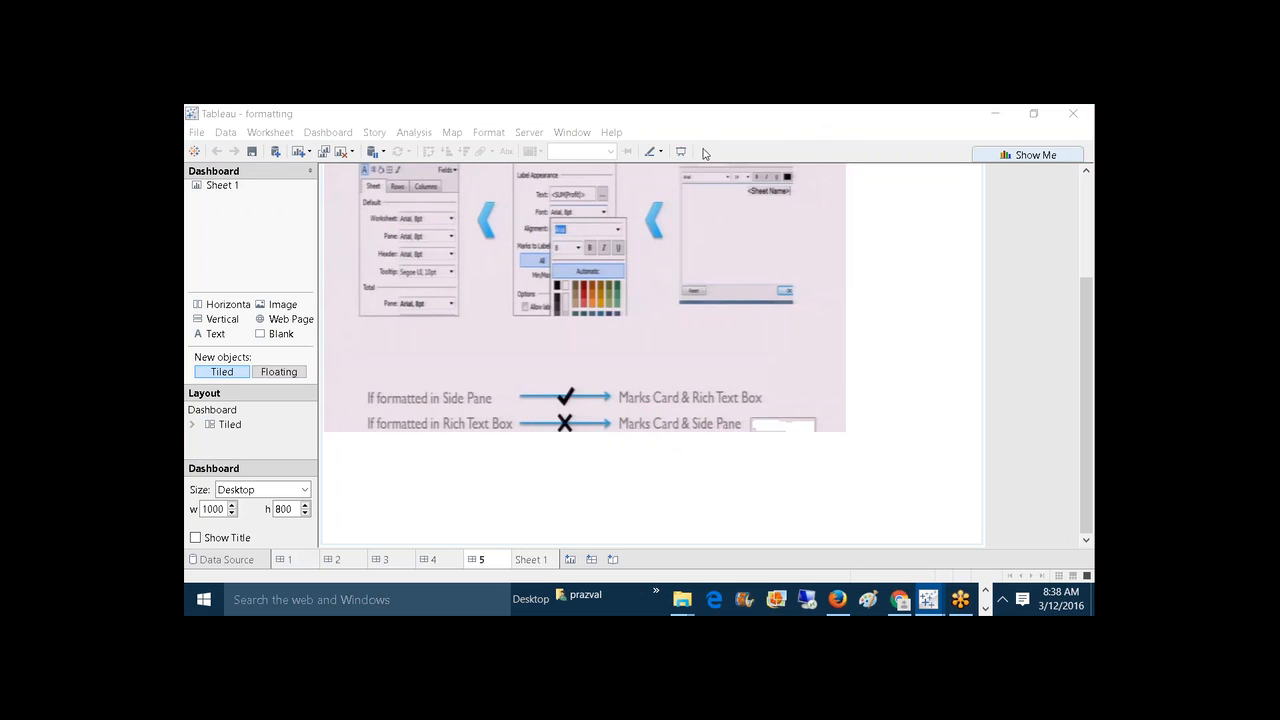
pyautogui.moveTo(457, 429)
pyautogui.mouseDown()
pyautogui.moveTo(510, 436)
pyautogui.moveTo(470, 400)
pyautogui.moveTo(462, 425)
pyautogui.moveTo(523, 446)
pyautogui.moveTo(660, 446)
pyautogui.moveTo(700, 426)
pyautogui.moveTo(696, 457)
pyautogui.mouseUp()
pyautogui.moveTo(605, 469)
pyautogui.mouseDown()
pyautogui.moveTo(633, 473)
pyautogui.moveTo(614, 484)
pyautogui.moveTo(608, 465)
pyautogui.moveTo(650, 452)
pyautogui.moveTo(636, 446)
pyautogui.moveTo(686, 466)
pyautogui.moveTo(699, 432)
pyautogui.mouseUp()
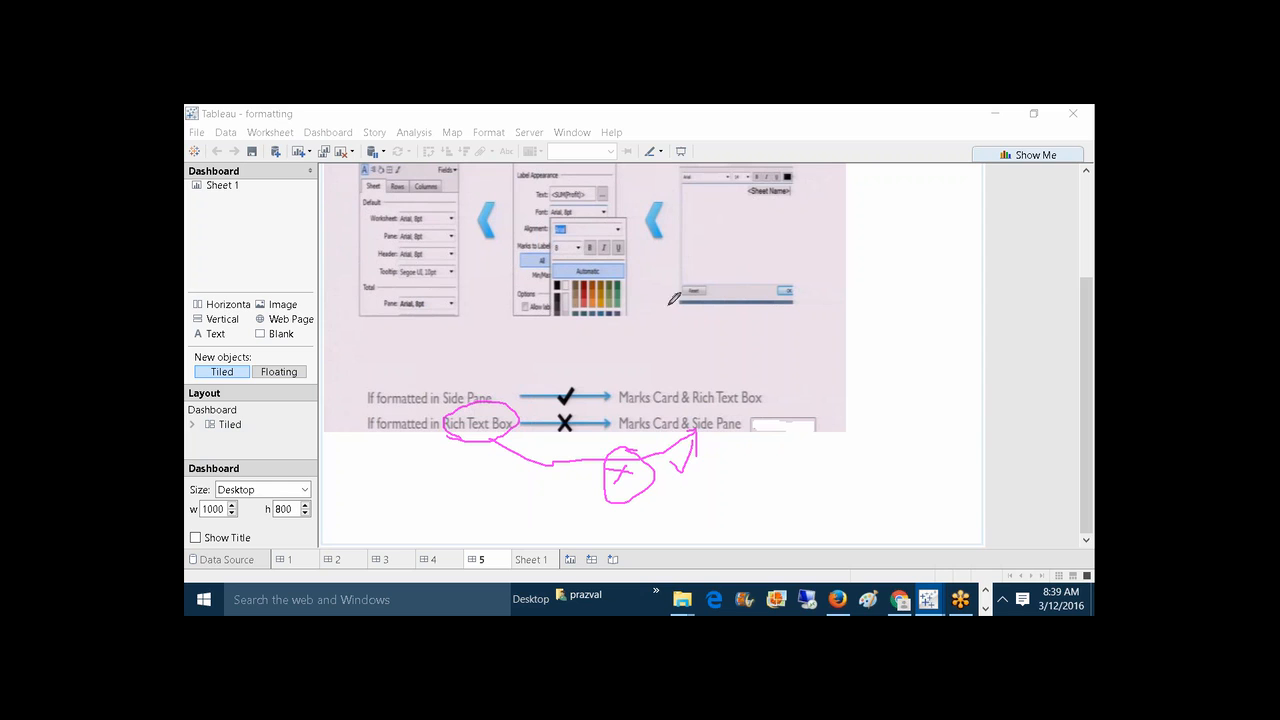
pyautogui.click(788, 145)
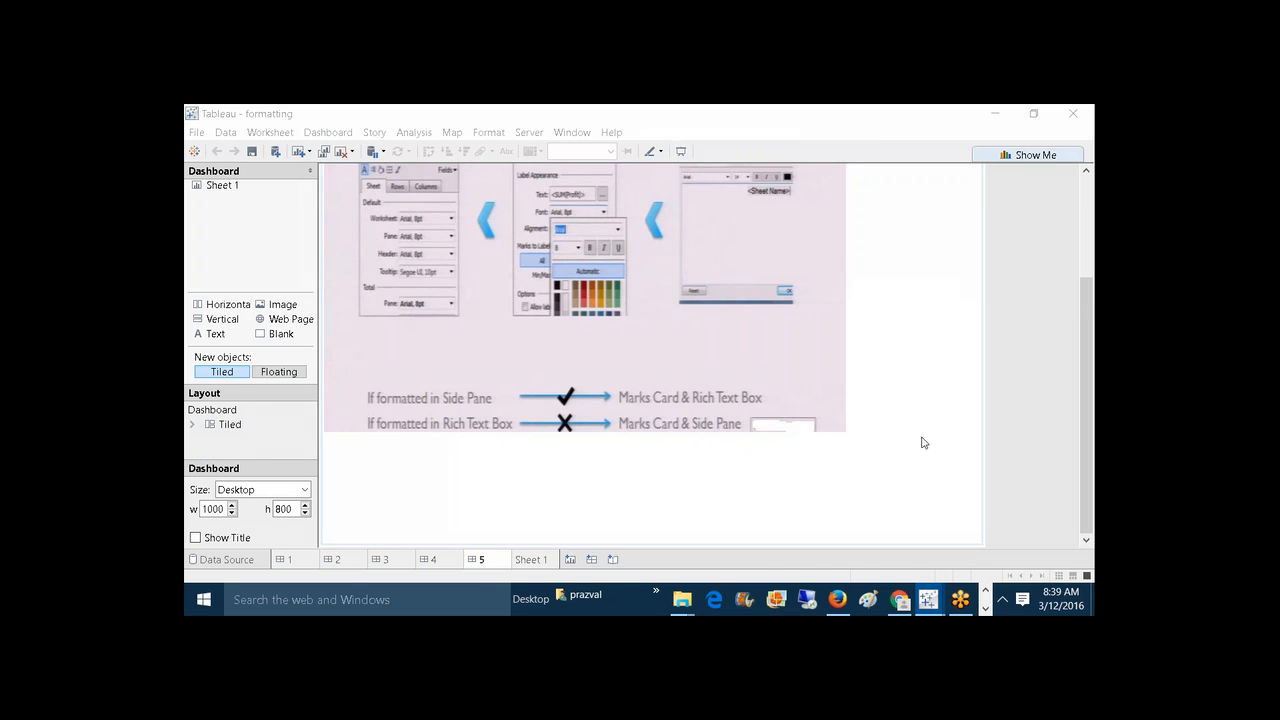
# Step: Switch to the Book2 workbook, add a new worksheet, and open Sheet 4
pyautogui.click(928, 599)
pyautogui.click(1028, 545)
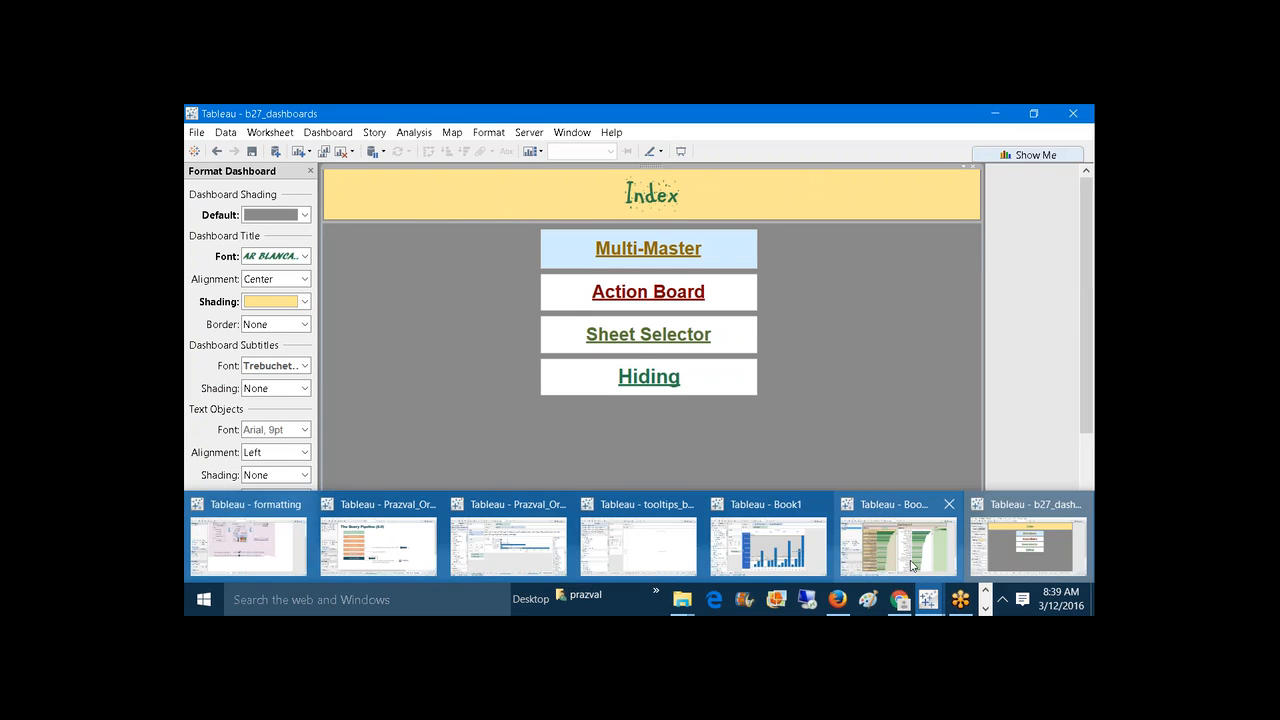
pyautogui.click(906, 560)
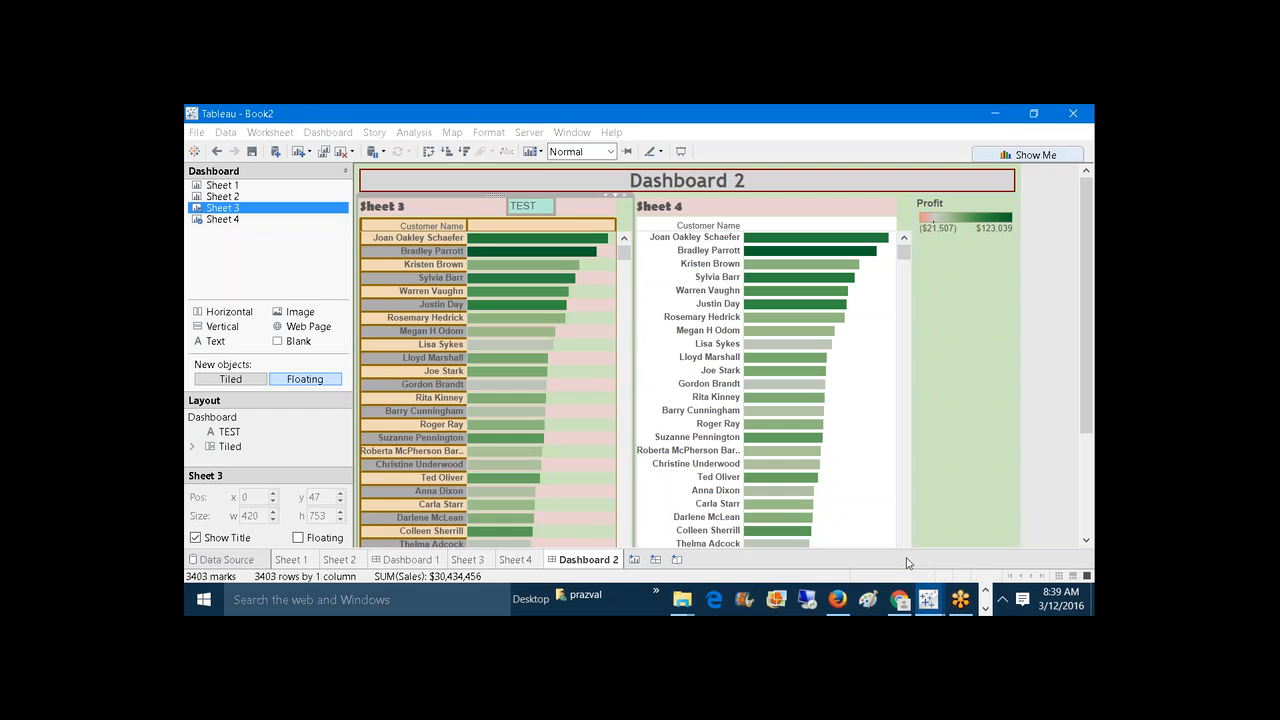
pyautogui.click(634, 559)
pyautogui.click(514, 559)
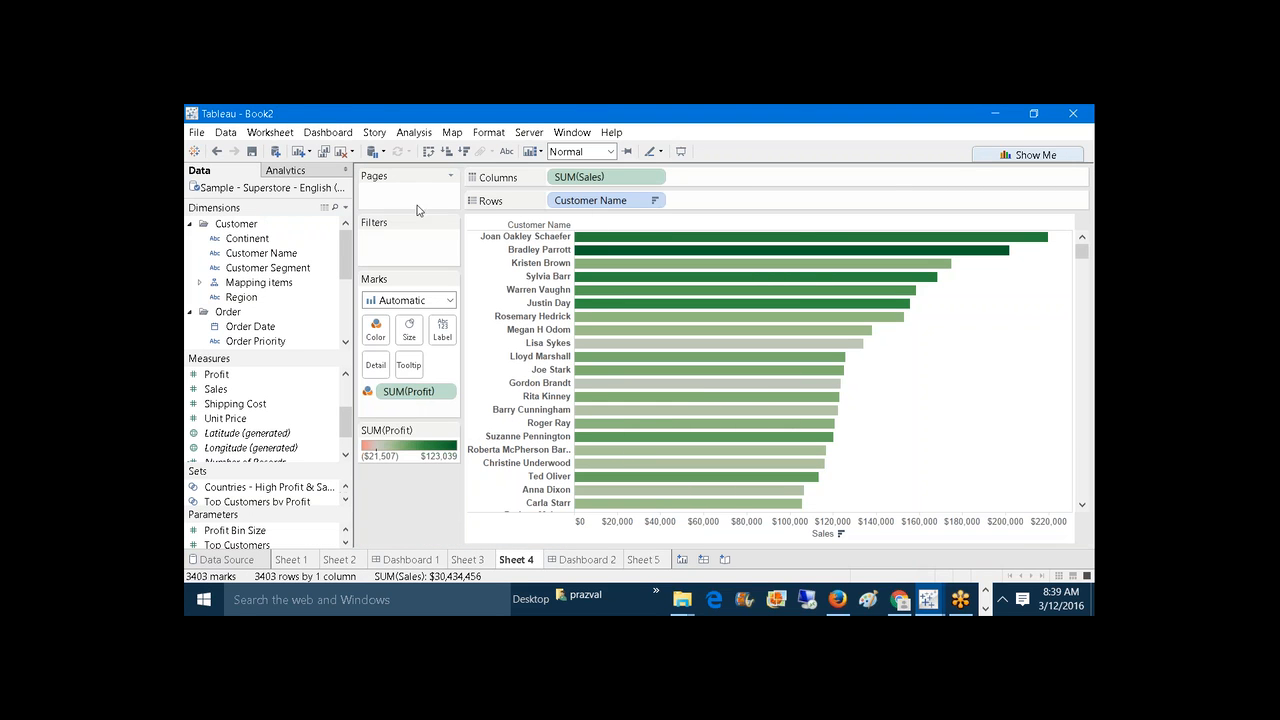
# Step: Show a filter for the Order Date dimension on Sheet 4
pyautogui.click(243, 327)
pyautogui.rightClick(243, 327)
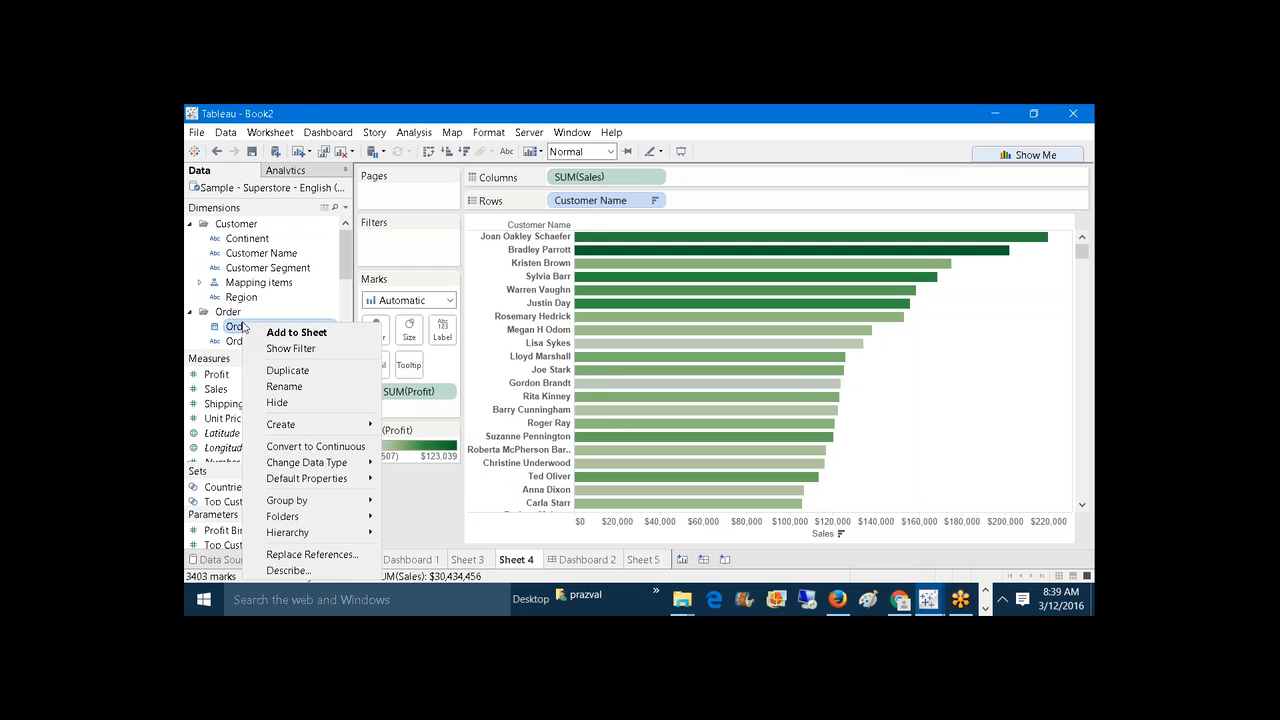
pyautogui.click(278, 350)
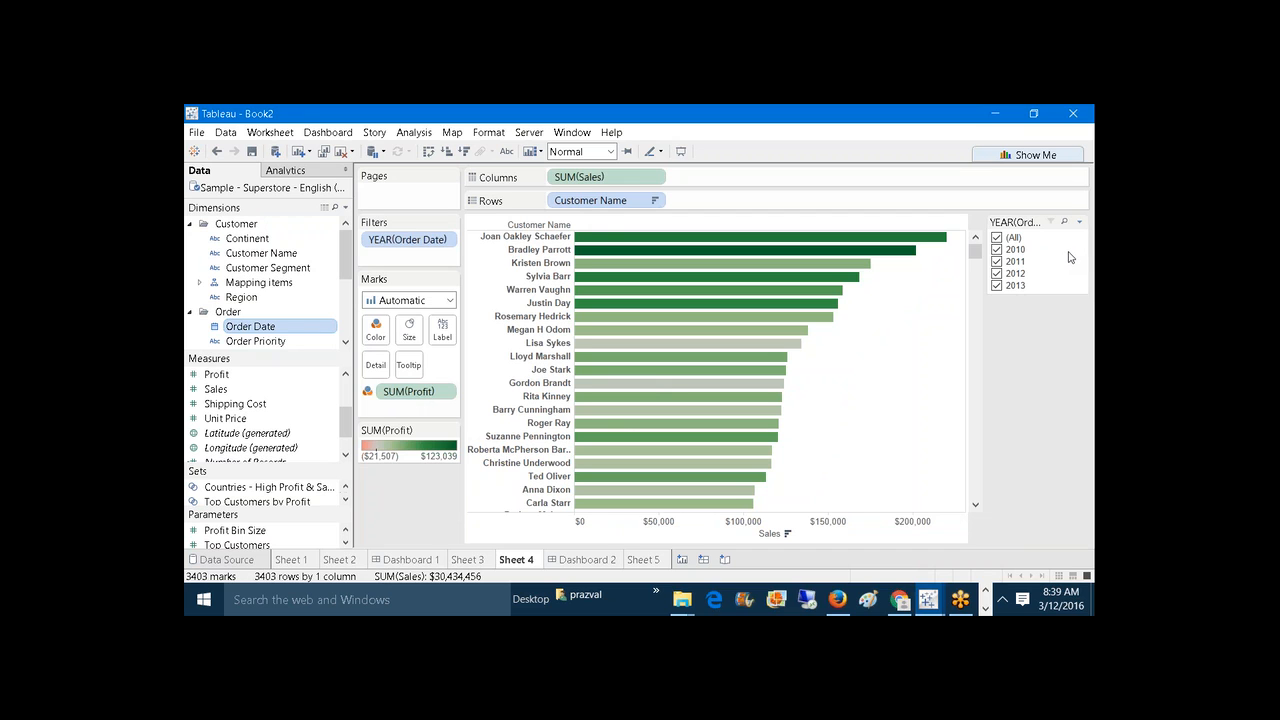
# Step: Format the Order Date filter's body on Sheet 4 with light orange shading
pyautogui.click(1079, 222)
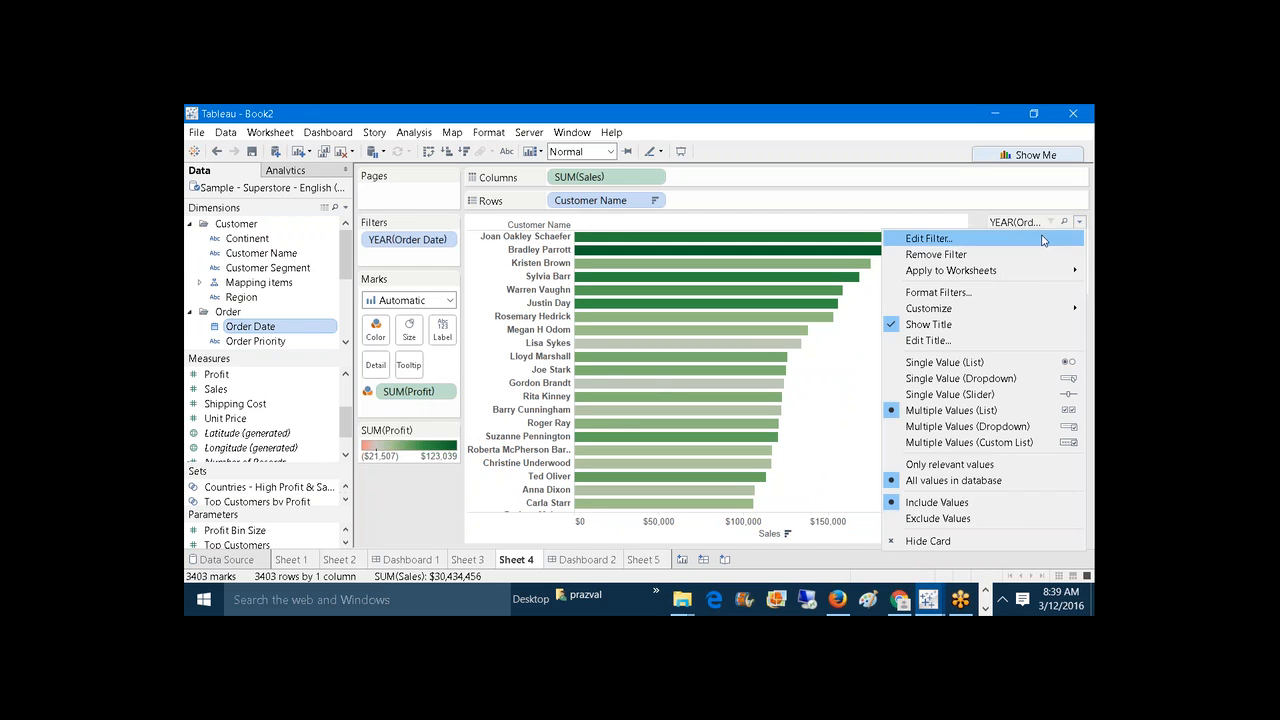
pyautogui.click(979, 293)
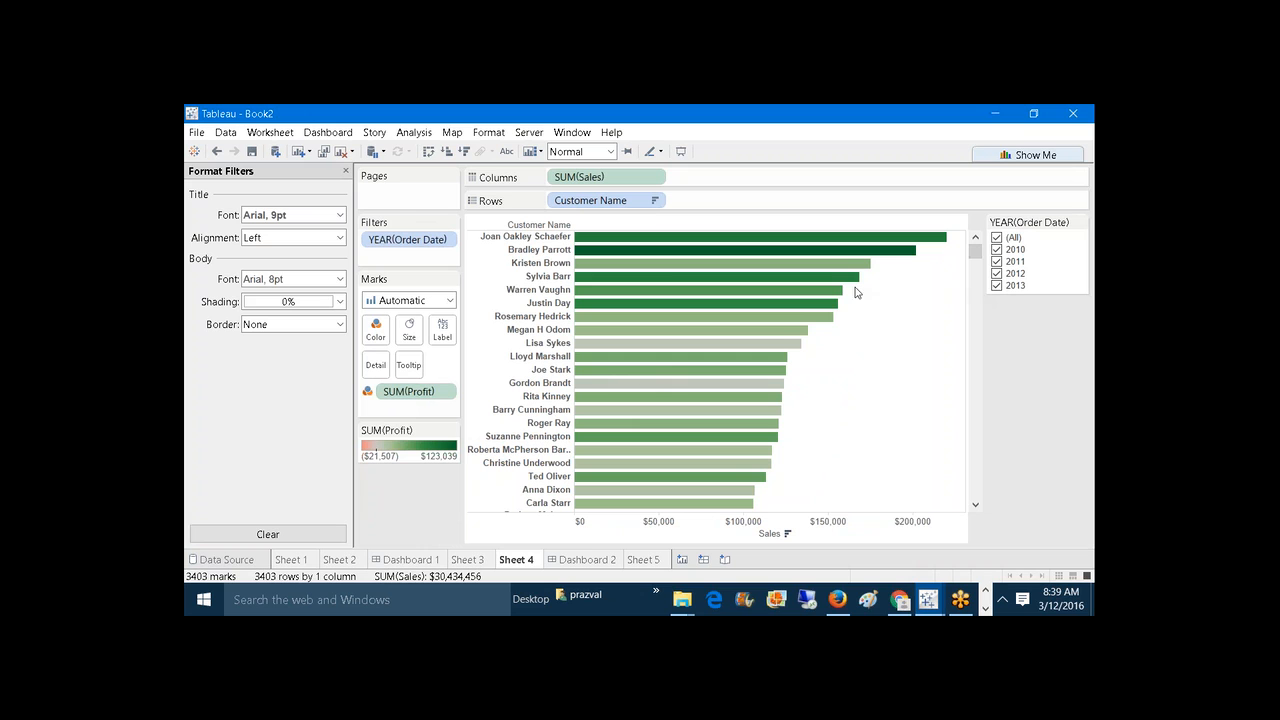
pyautogui.click(338, 303)
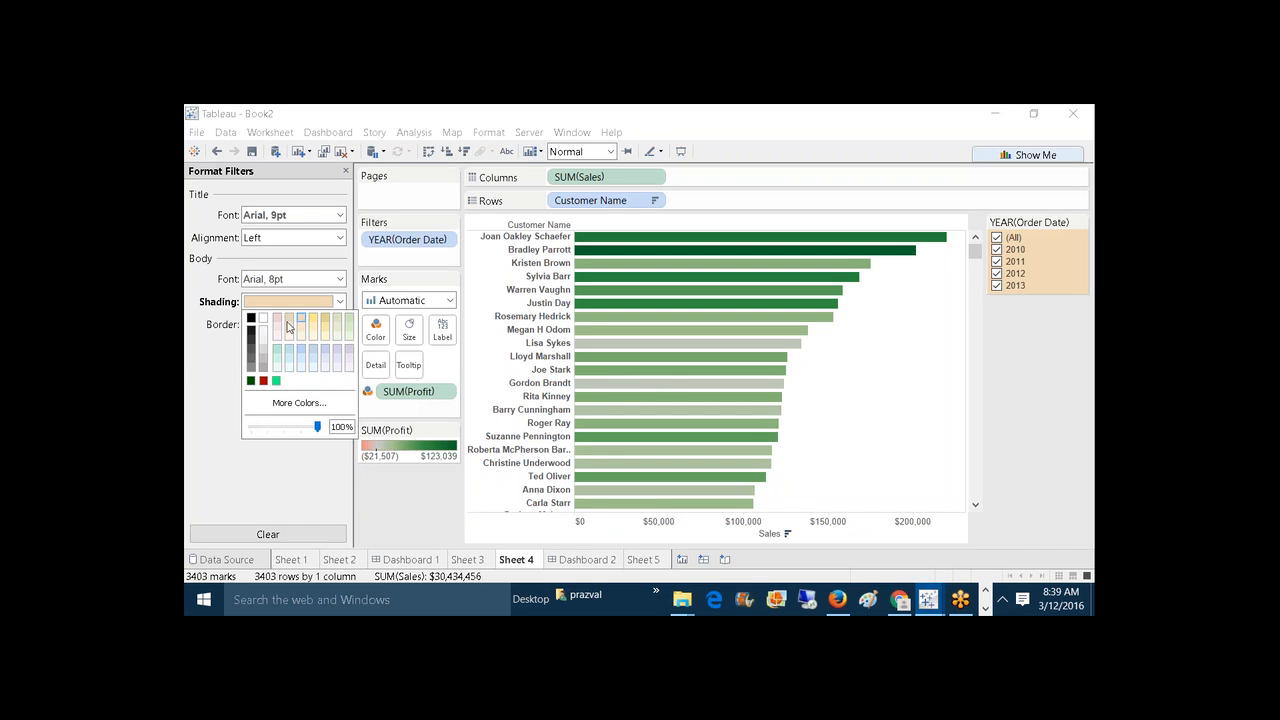
pyautogui.click(195, 365)
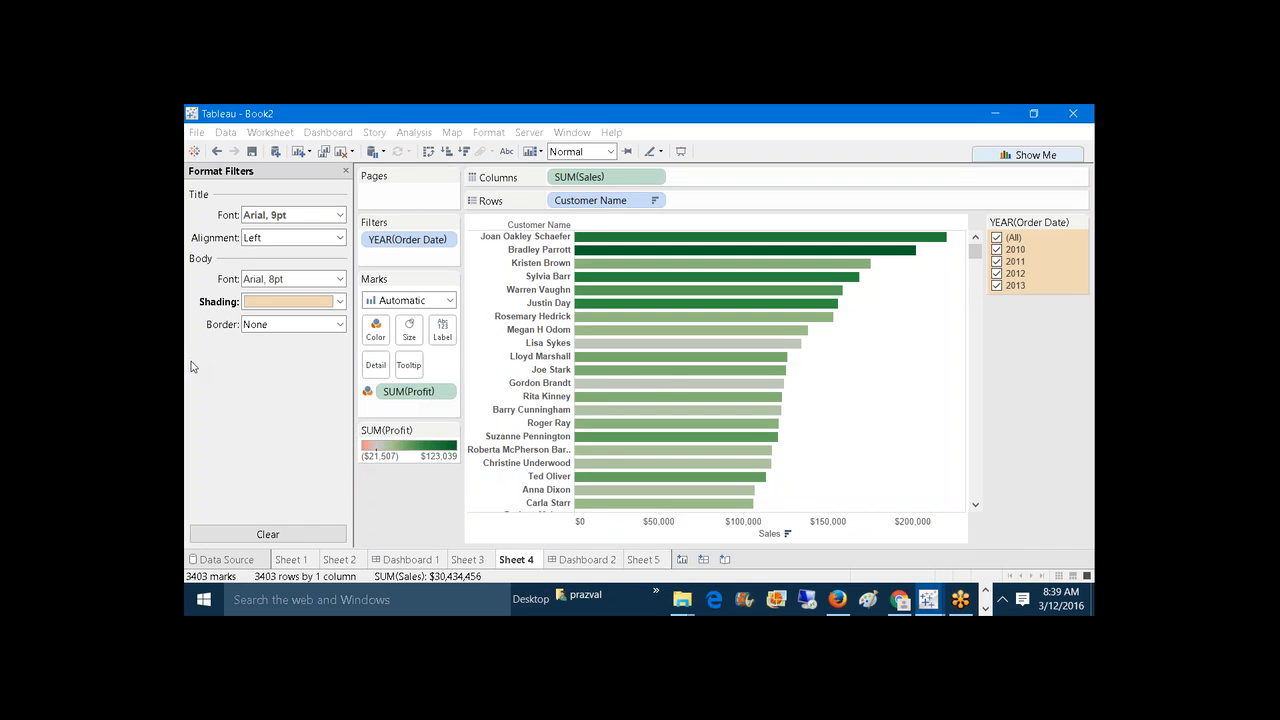
# Step: Give the filter's body a solid, medium-thick border in dark gold
pyautogui.click(340, 324)
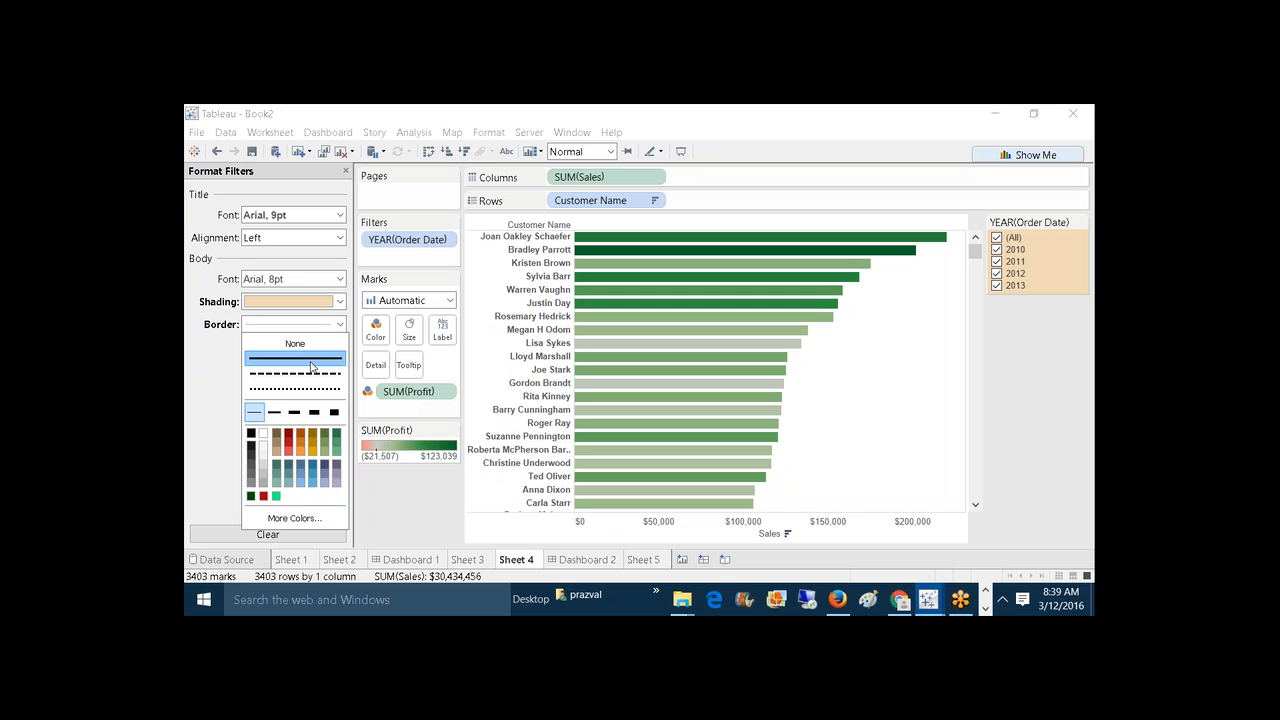
pyautogui.click(294, 412)
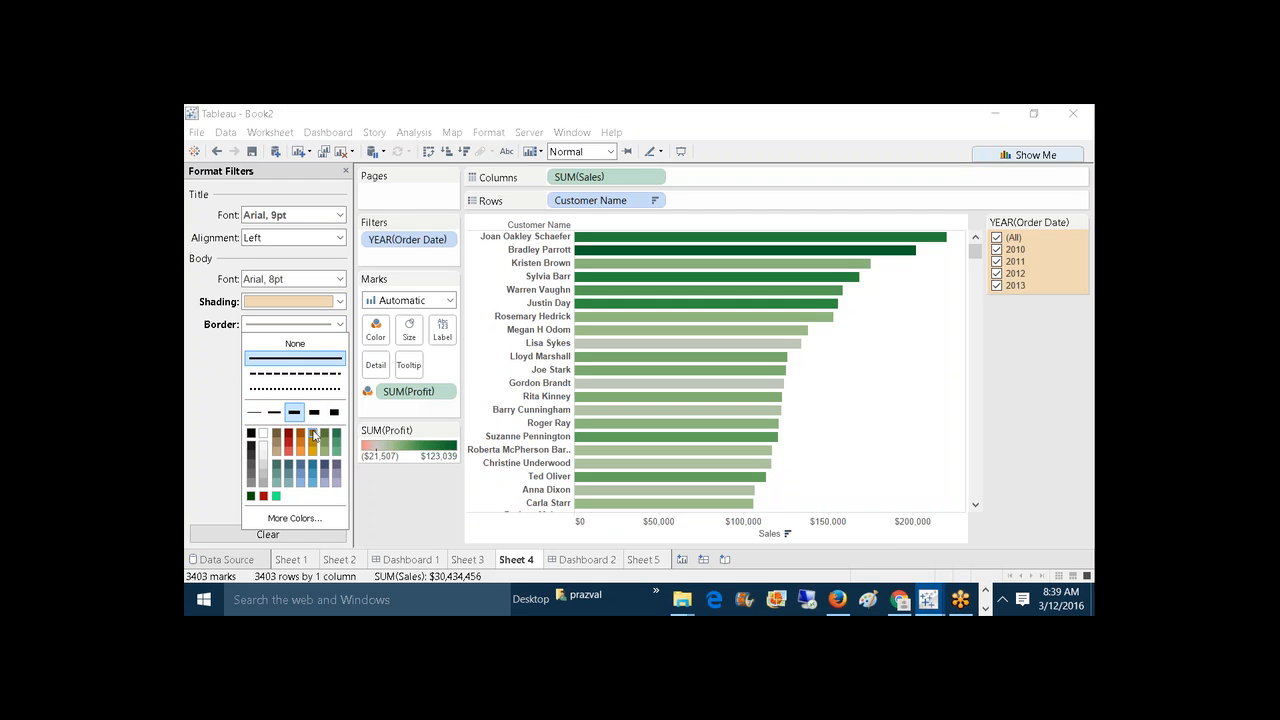
pyautogui.click(313, 433)
pyautogui.click(210, 402)
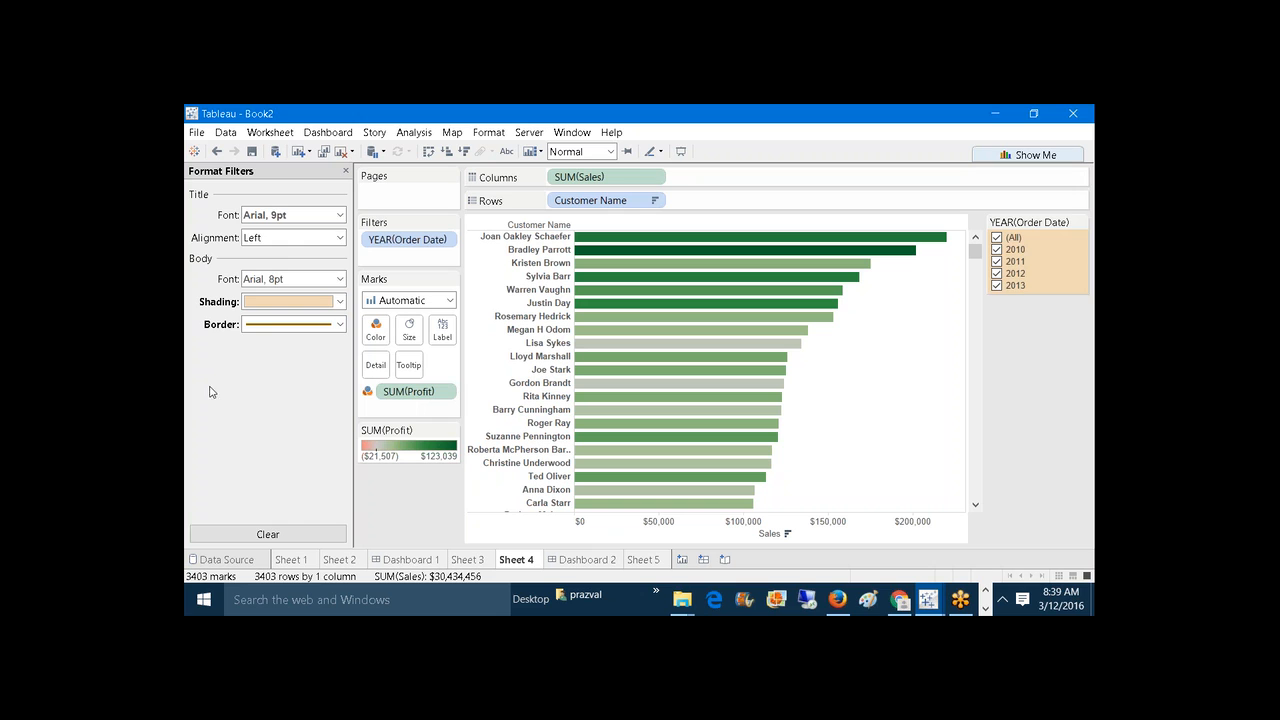
# Step: Set the filter title's font size to 18 and its alignment to Center, and close the filter formatting
pyautogui.click(340, 215)
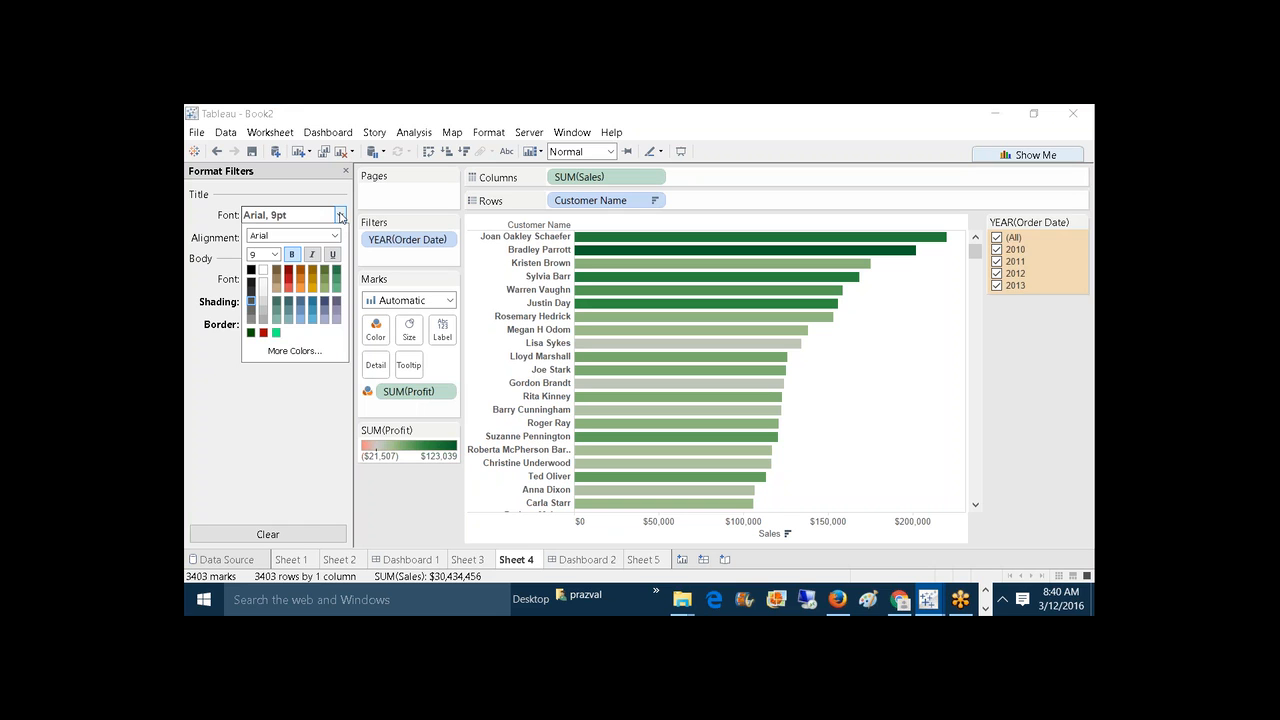
pyautogui.click(275, 254)
pyautogui.click(259, 351)
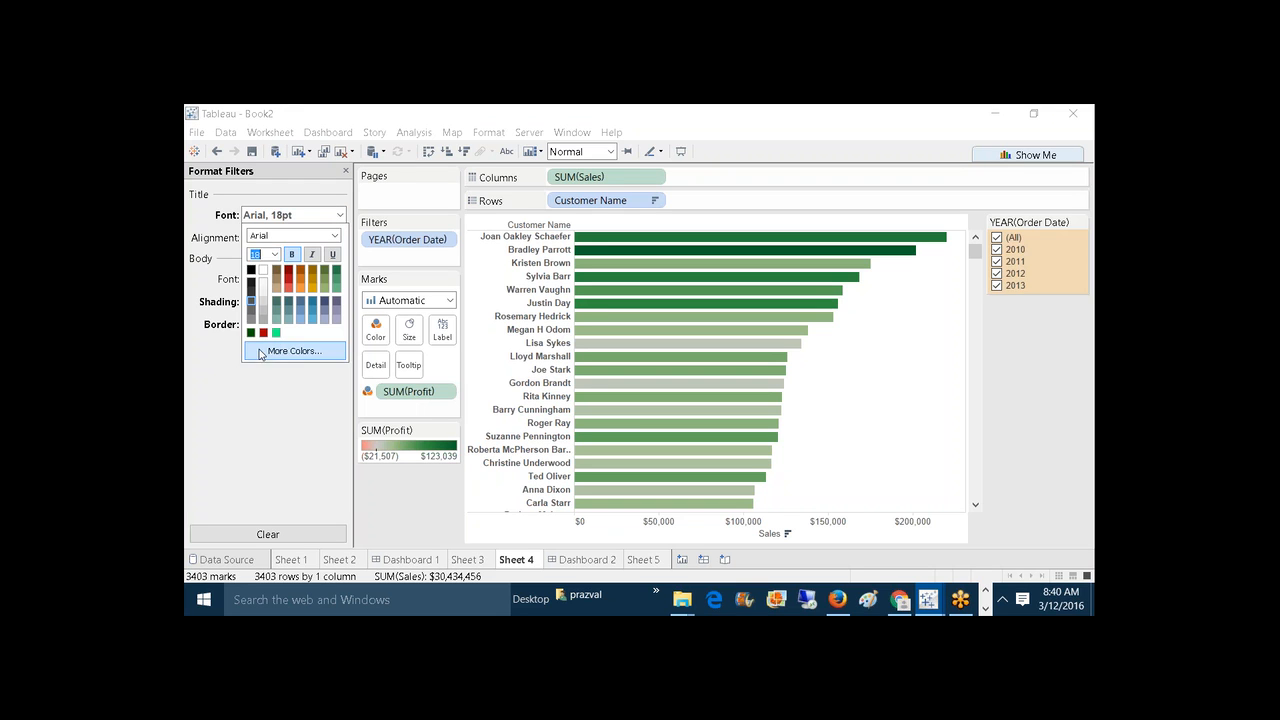
pyautogui.click(206, 373)
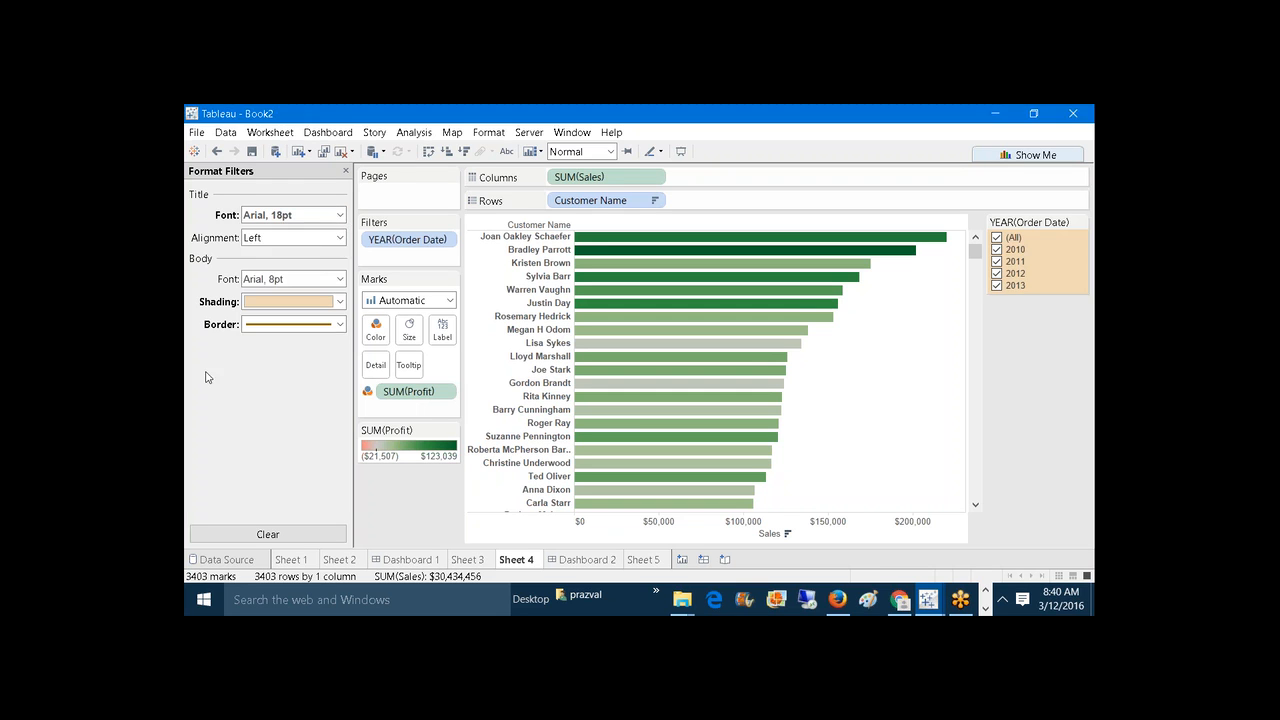
pyautogui.click(340, 237)
pyautogui.click(273, 284)
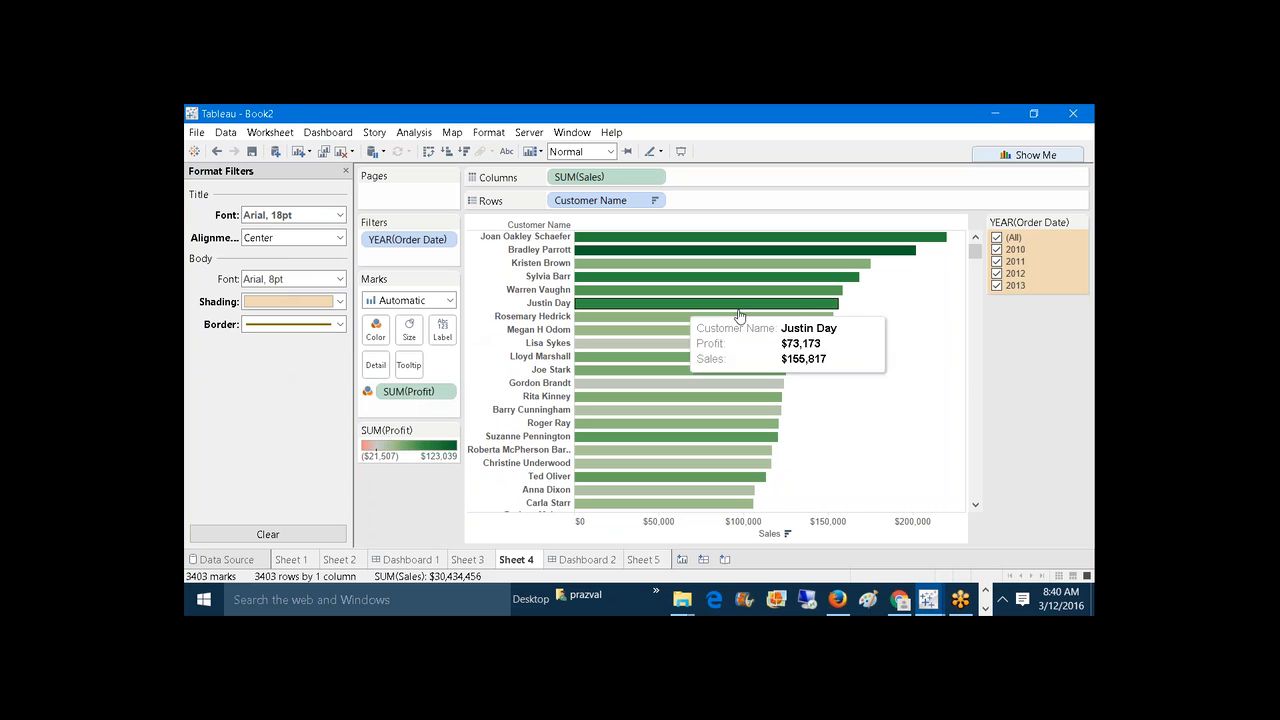
pyautogui.moveTo(818, 294)
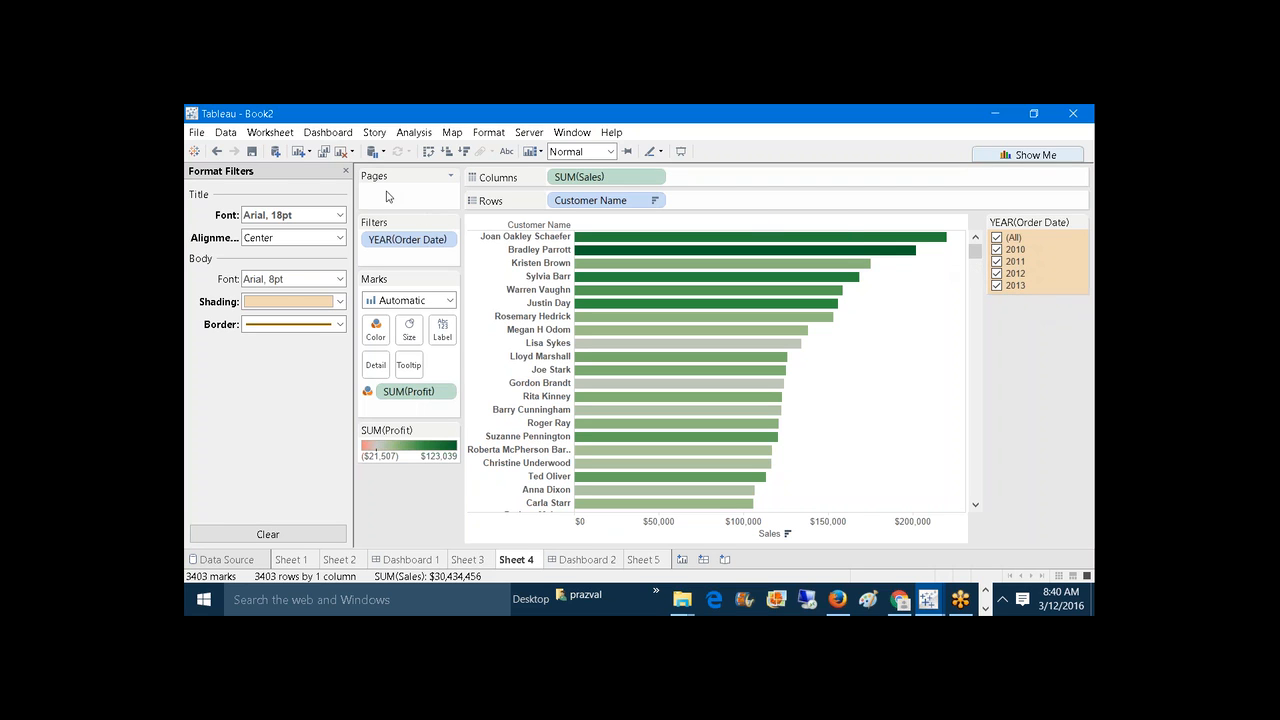
pyautogui.click(346, 171)
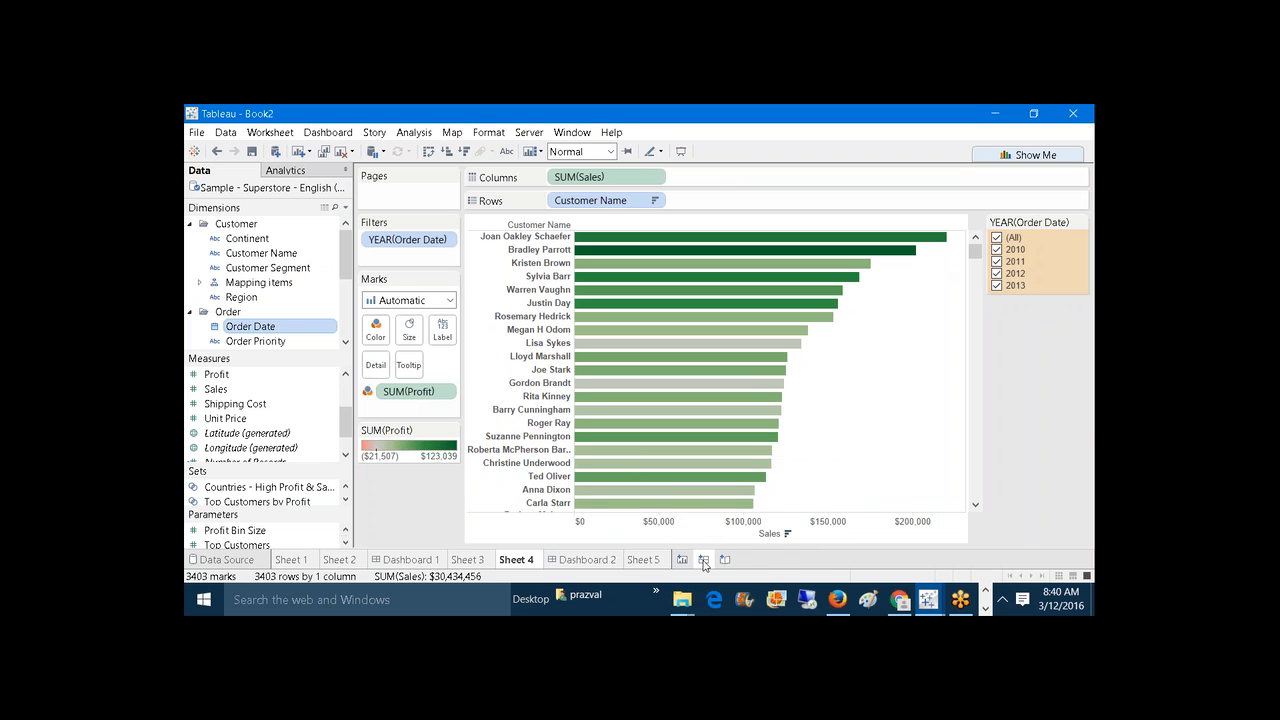
# Step: Create a new dashboard in Book2 and add Sheet 4 to it as a floating object
pyautogui.click(703, 557)
pyautogui.doubleClick(220, 220)
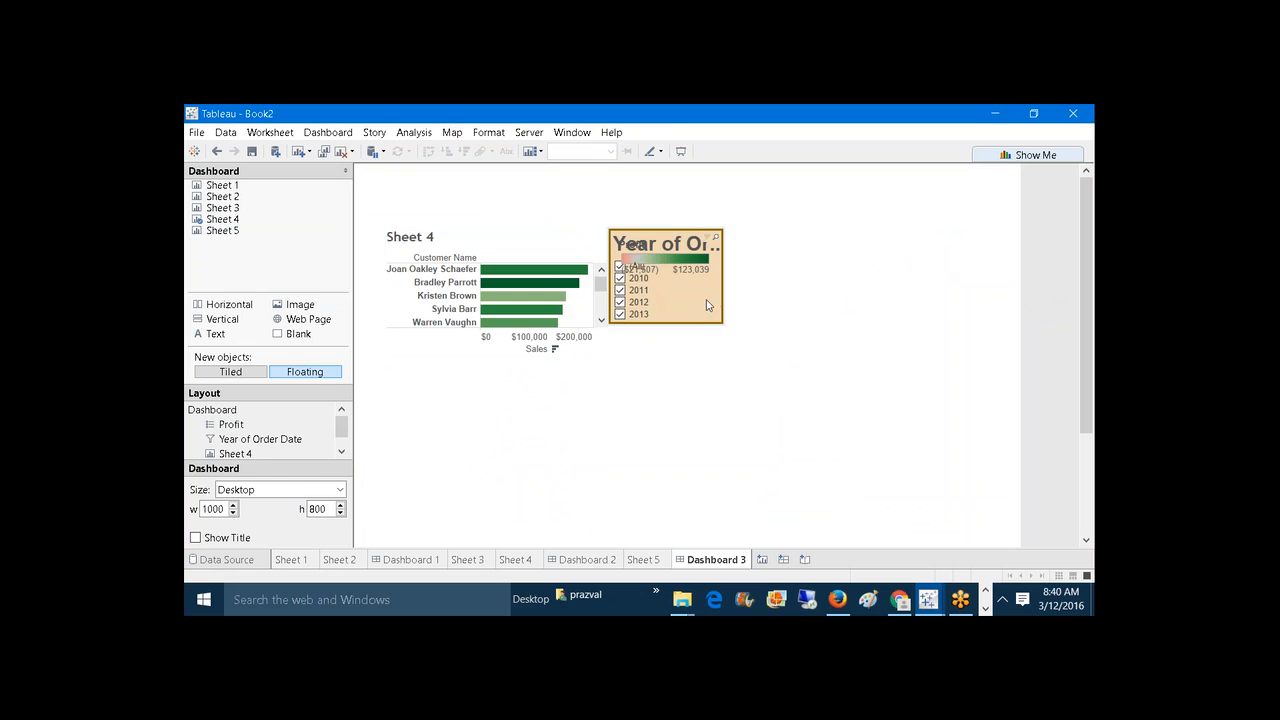
# Step: Enlarge the floating Year of Order Date filter on Dashboard 3 to about 321 wide by 205 high
pyautogui.click(709, 305)
pyautogui.moveTo(710, 324); pyautogui.dragTo(714, 366)
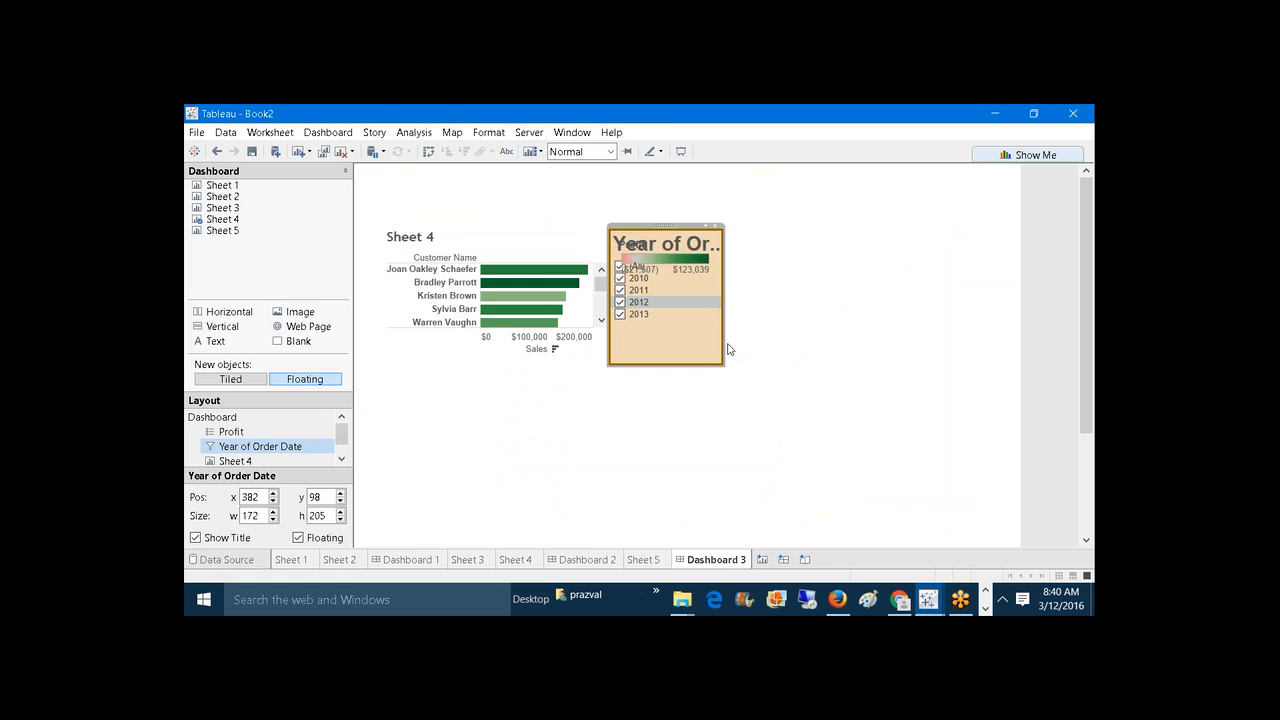
pyautogui.moveTo(725, 349); pyautogui.dragTo(821, 326)
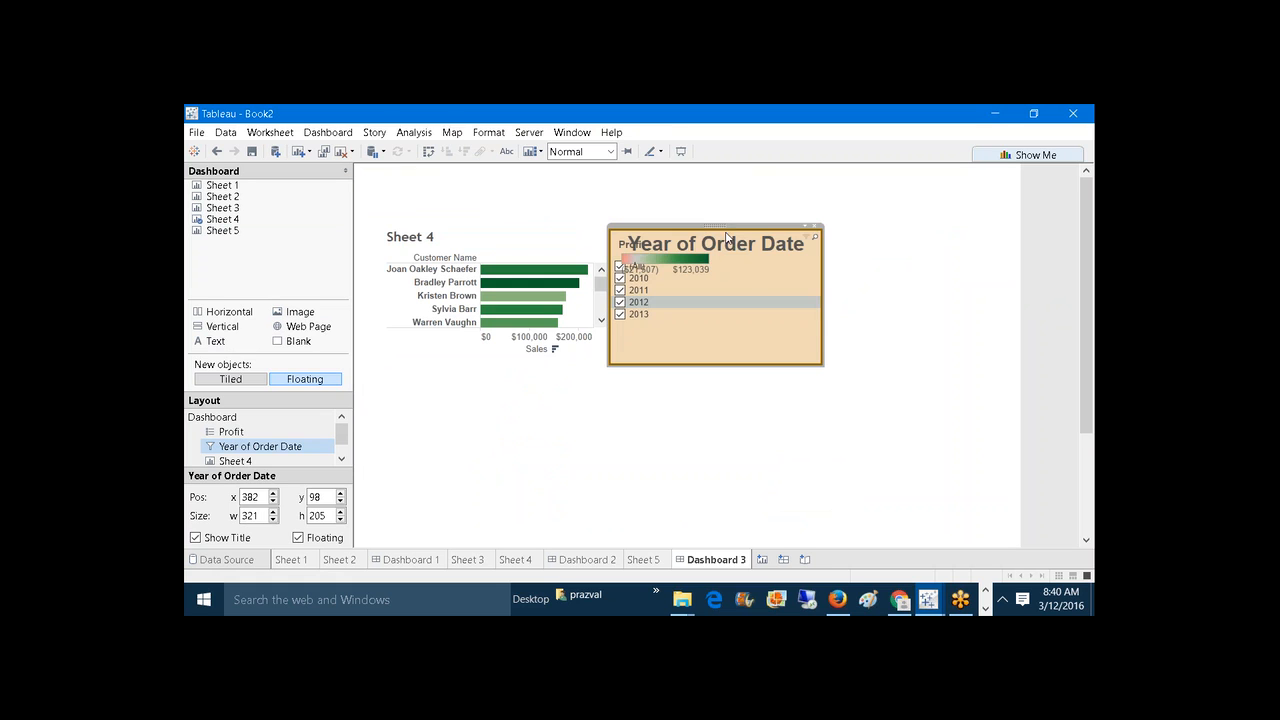
# Step: Move the floating Year of Order Date filter clear of the Profit legend to about x 598, y 52, and compare it with Sheet 4
pyautogui.moveTo(714, 226); pyautogui.dragTo(862, 195)
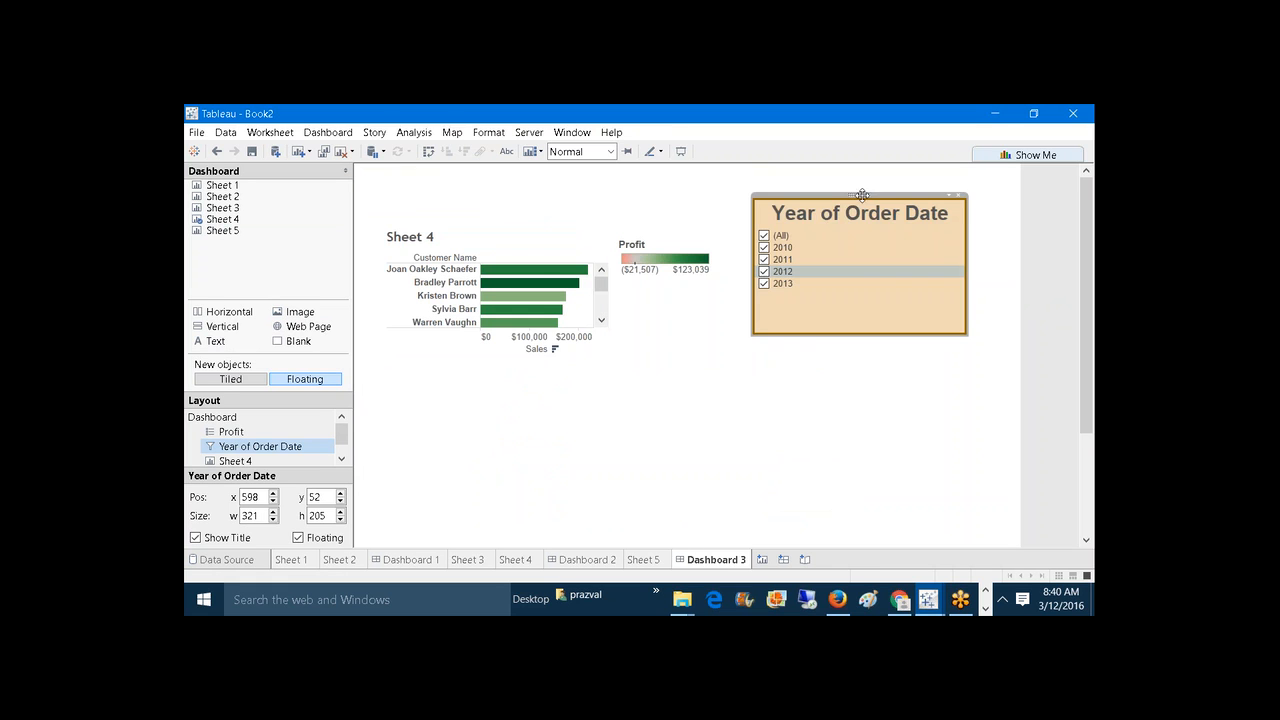
pyautogui.click(845, 405)
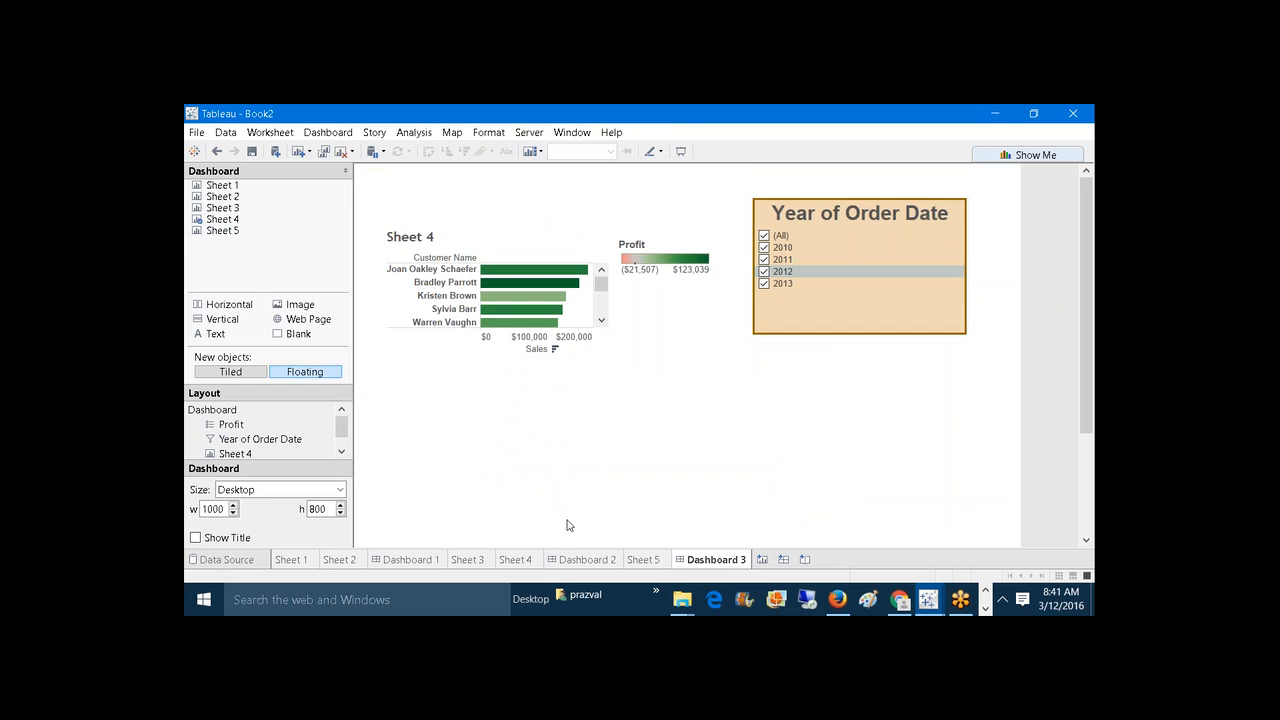
pyautogui.click(644, 562)
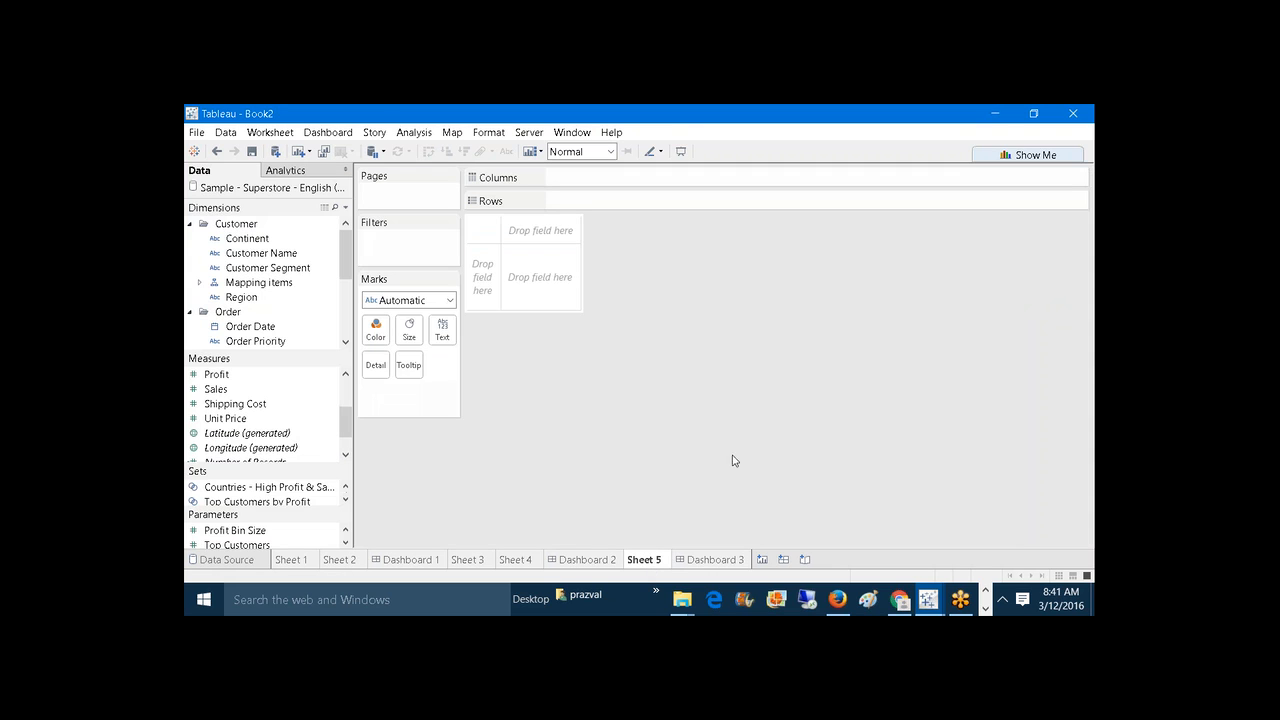
pyautogui.click(530, 562)
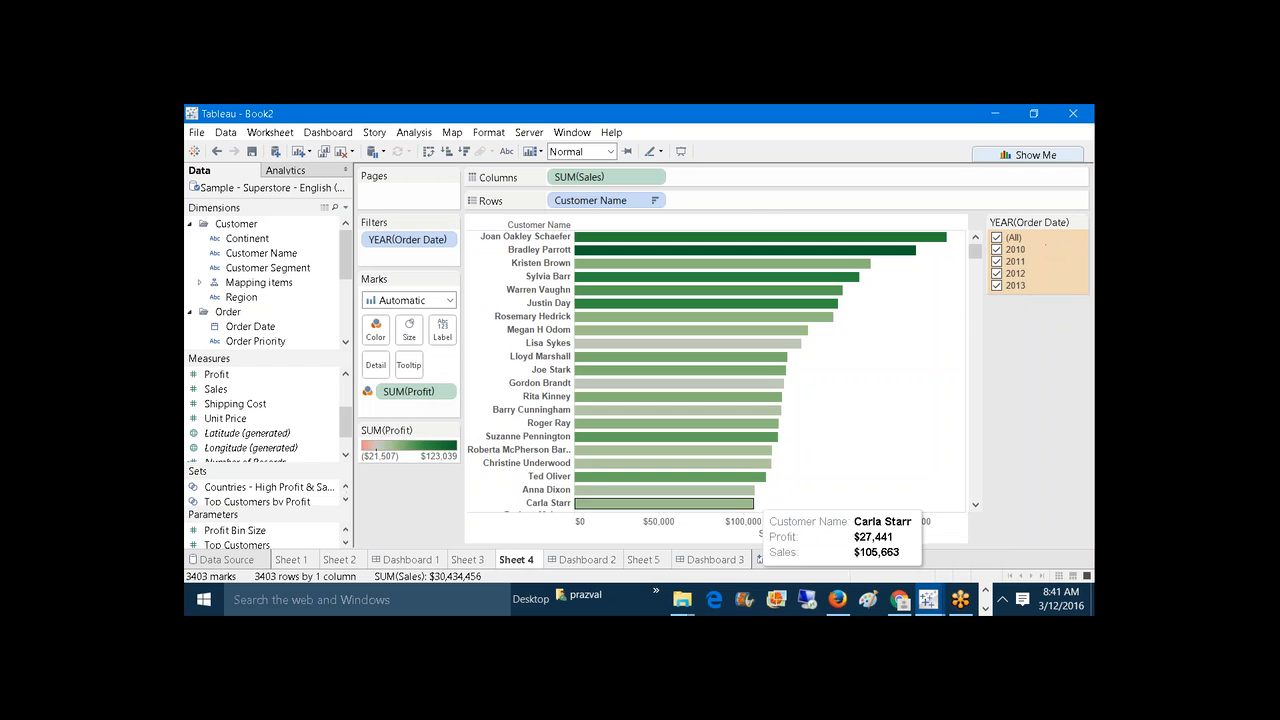
pyautogui.click(720, 559)
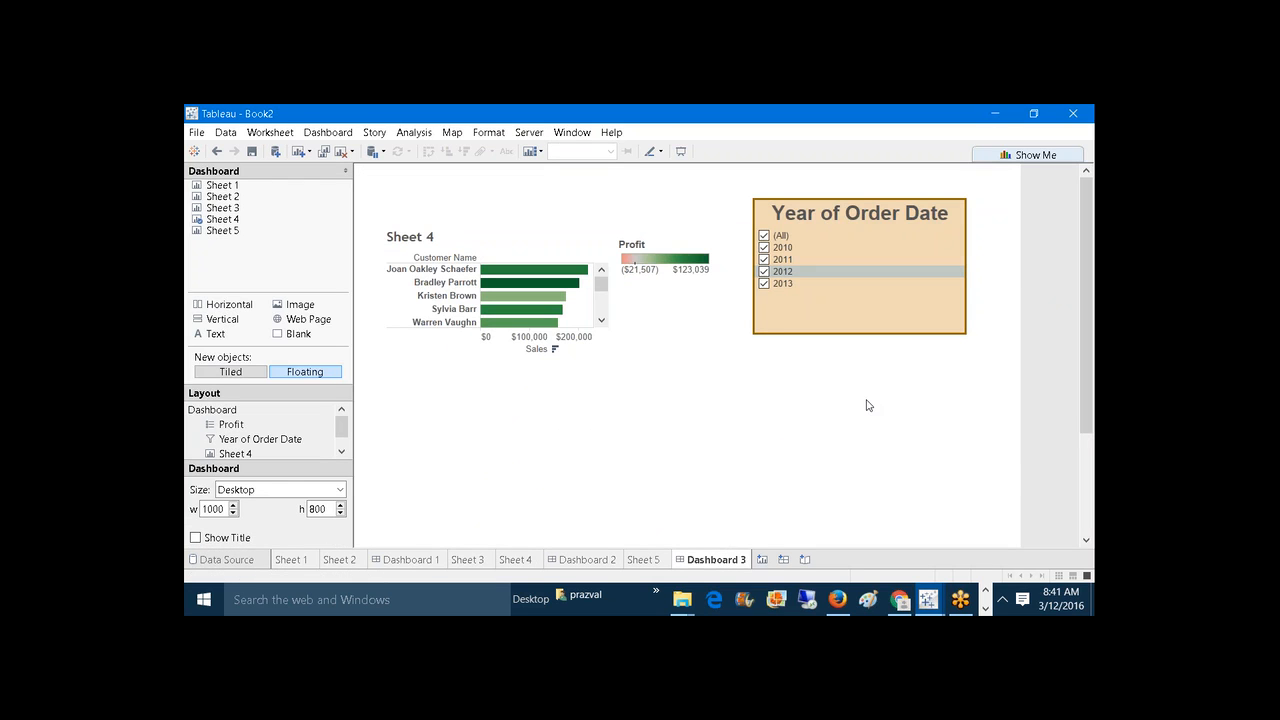
# Step: Reduce the height of the floating Year of Order Date filter on Dashboard 3 to about 142
pyautogui.click(925, 333)
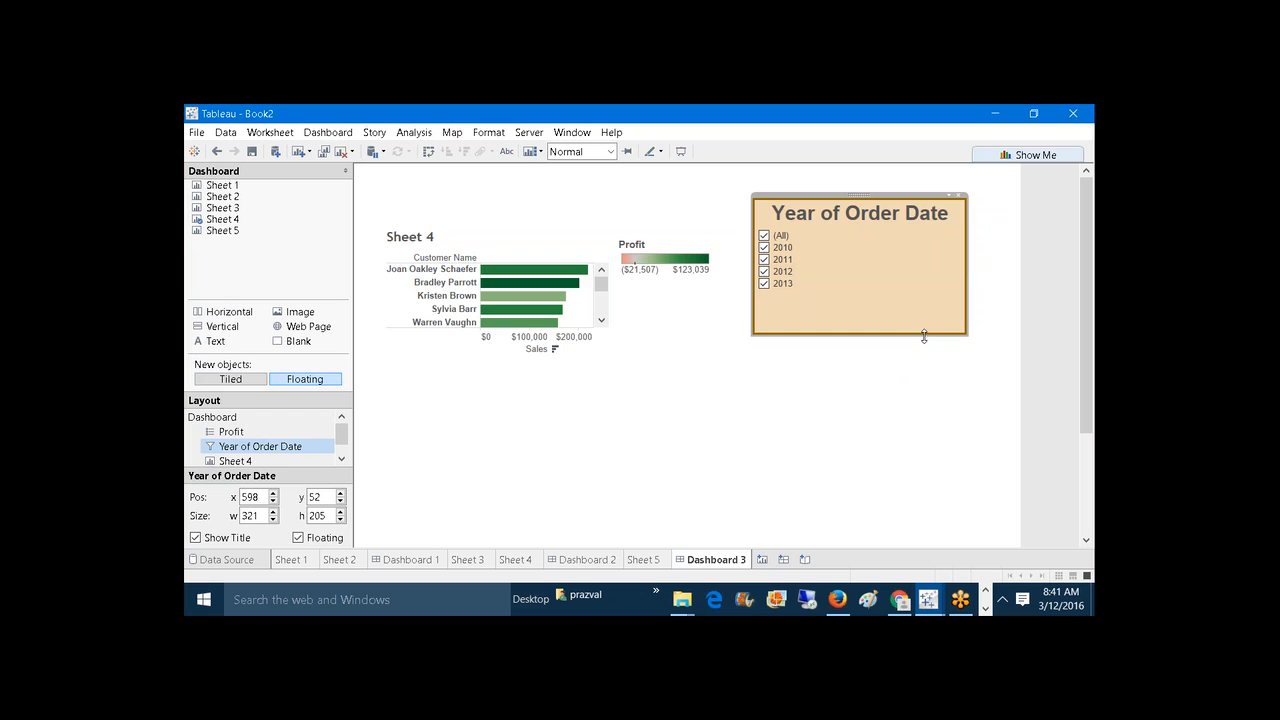
pyautogui.moveTo(924, 336); pyautogui.dragTo(918, 293)
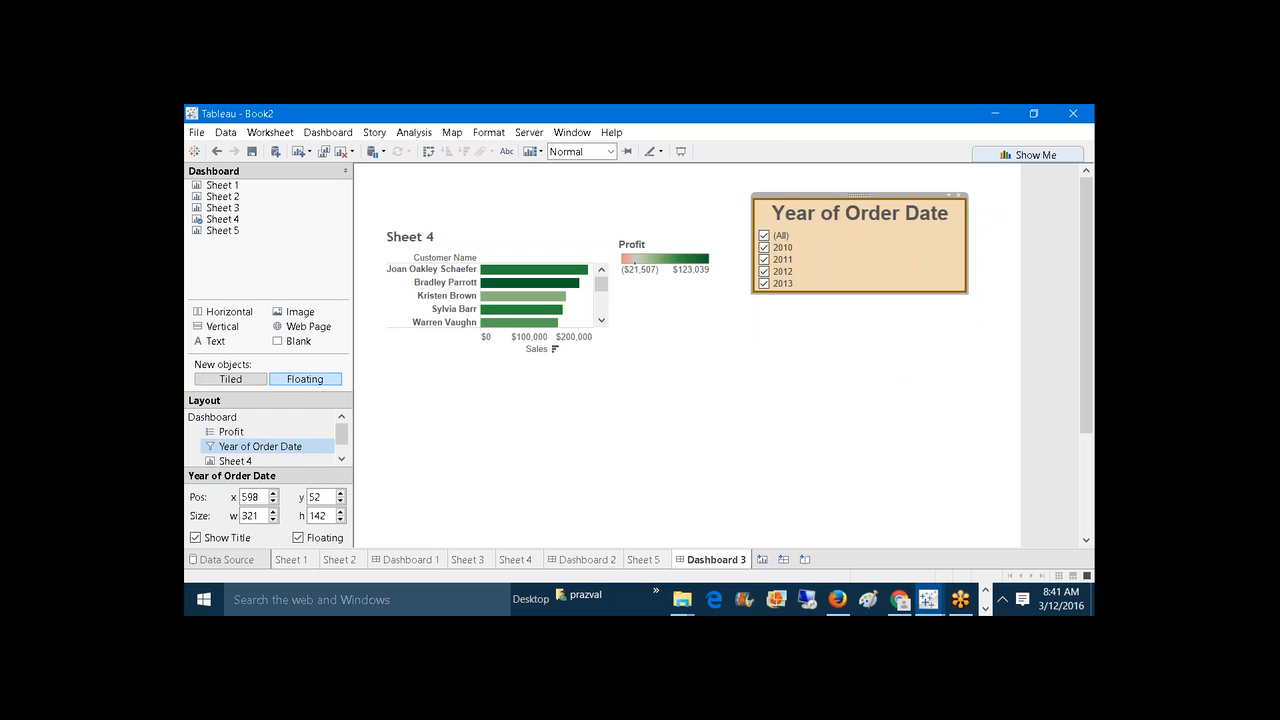
pyautogui.click(940, 364)
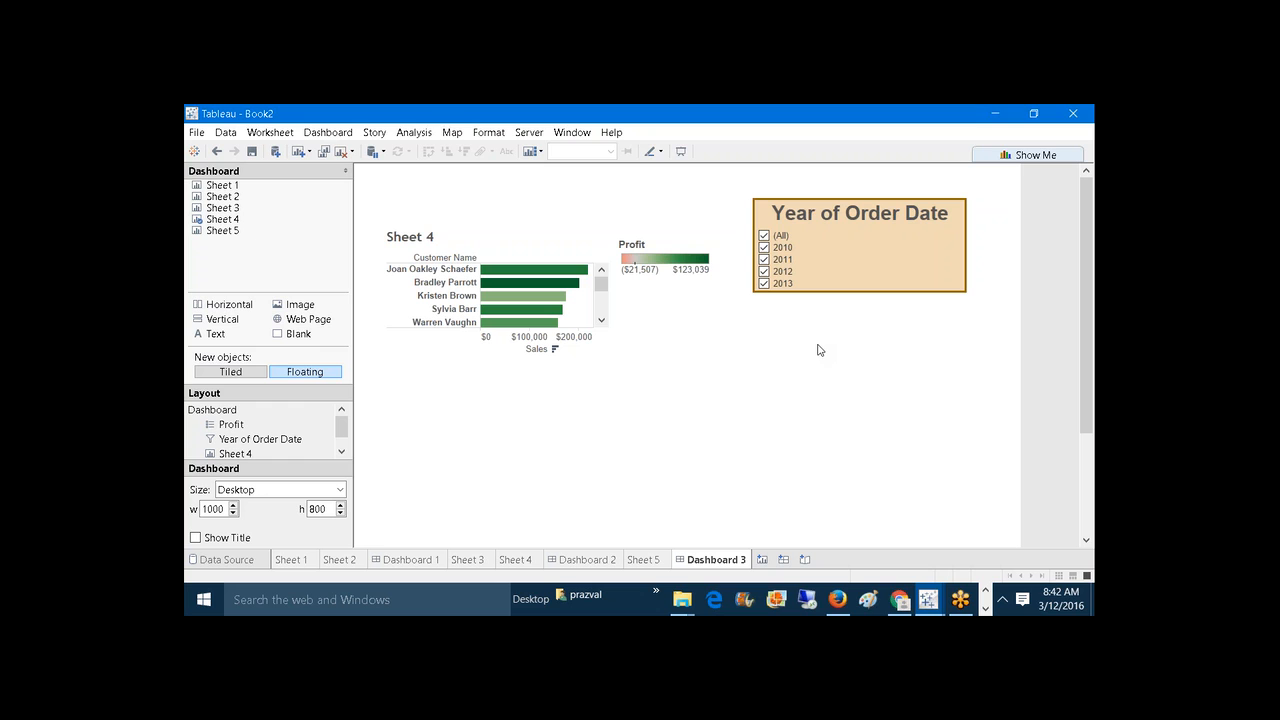
# Step: Switch to the Notepad notes and add the heading "Advanced Formatting:-" below "Formatting", separated by a blank line
pyautogui.click(985, 608)
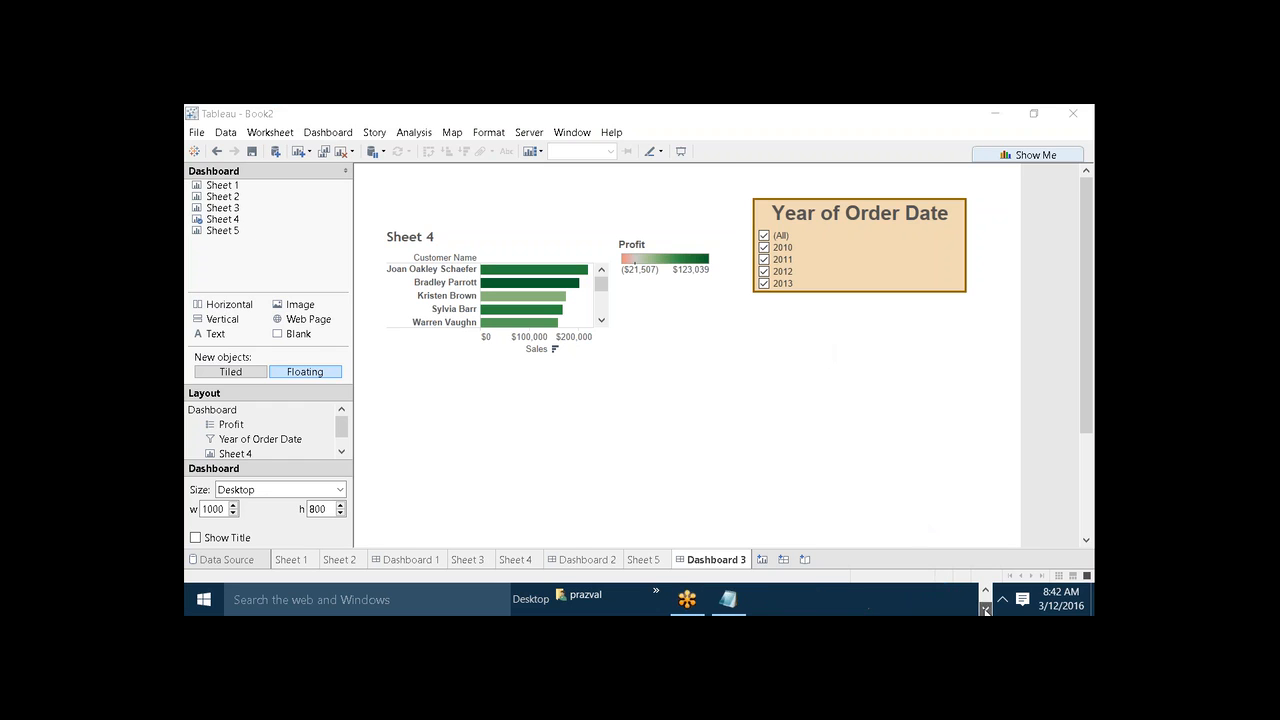
pyautogui.moveTo(728, 598)
pyautogui.click(729, 551)
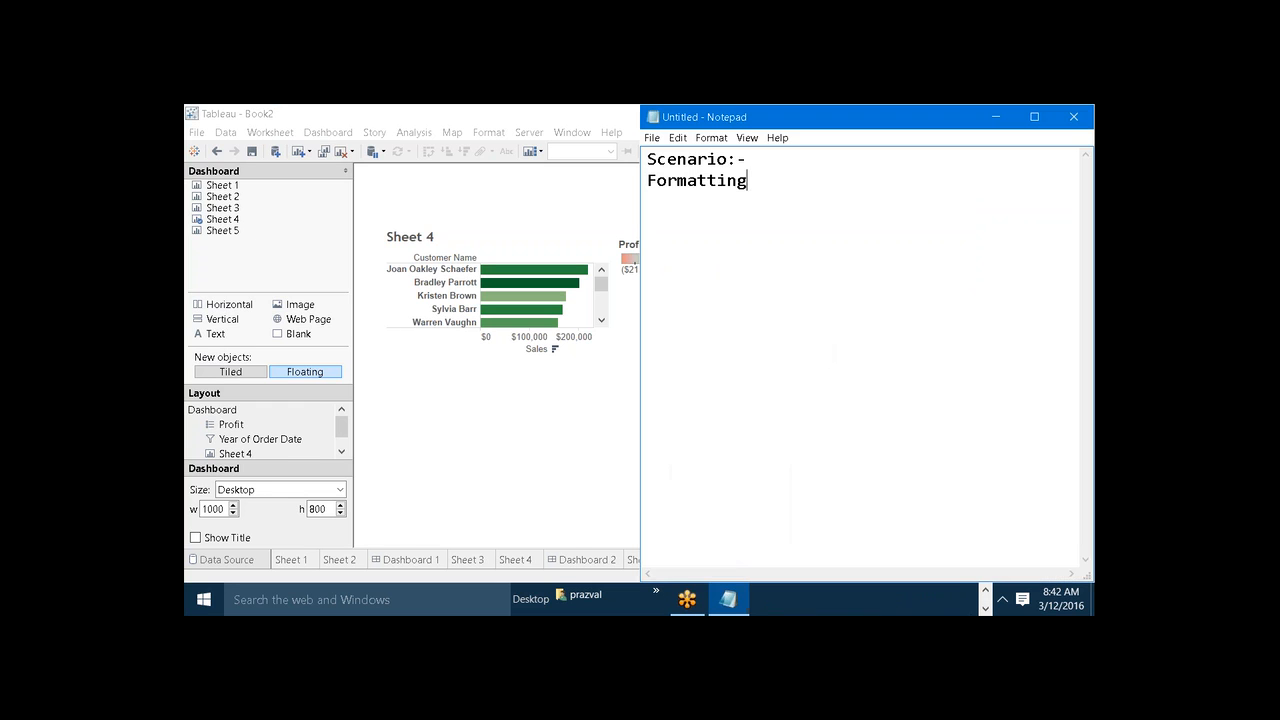
pyautogui.press('Return')
pyautogui.press('Return')
pyautogui.write('Advanced Forma')
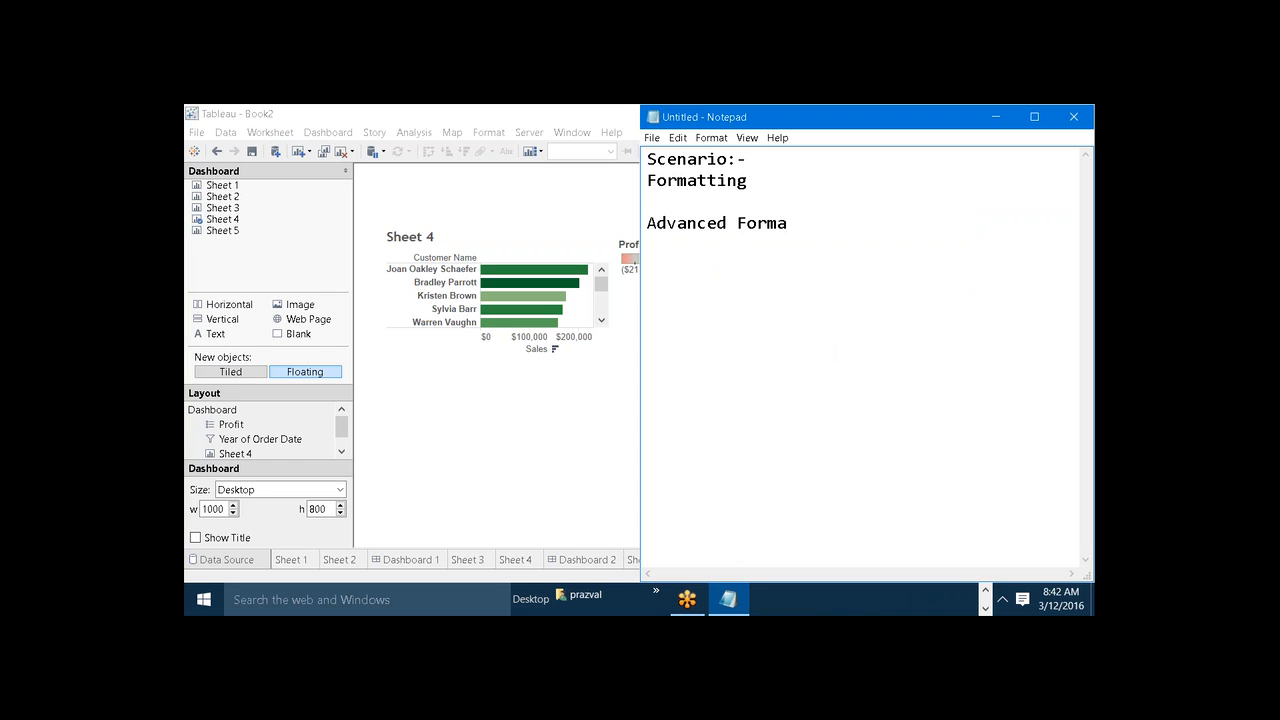
pyautogui.write('tting:-')
pyautogui.press('Return')
# Step: Add the line "::TOOLTIPS::" beneath the Advanced Formatting heading in the notes
pyautogui.write('TOOL')
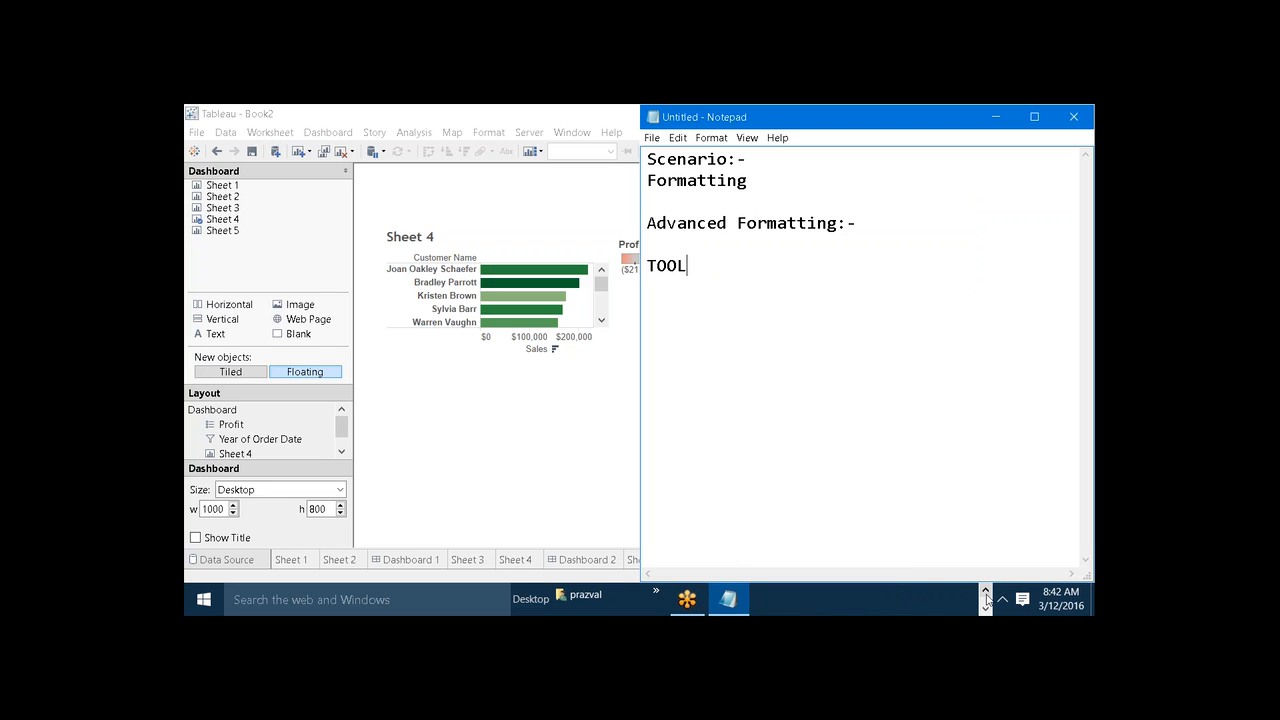
pyautogui.write('TIPS')
pyautogui.press('Left')
pyautogui.press('Left')
pyautogui.press('Left')
pyautogui.press('Left')
pyautogui.press('Left')
pyautogui.press('Left')
pyautogui.press('Left')
pyautogui.press('Left')
pyautogui.press('Left')
pyautogui.write('::')
# Step: Switch to the advanced tooltips workbook in Tableau, open sheet 1.a and examine the tooltips of its customer bars
pyautogui.click(986, 593)
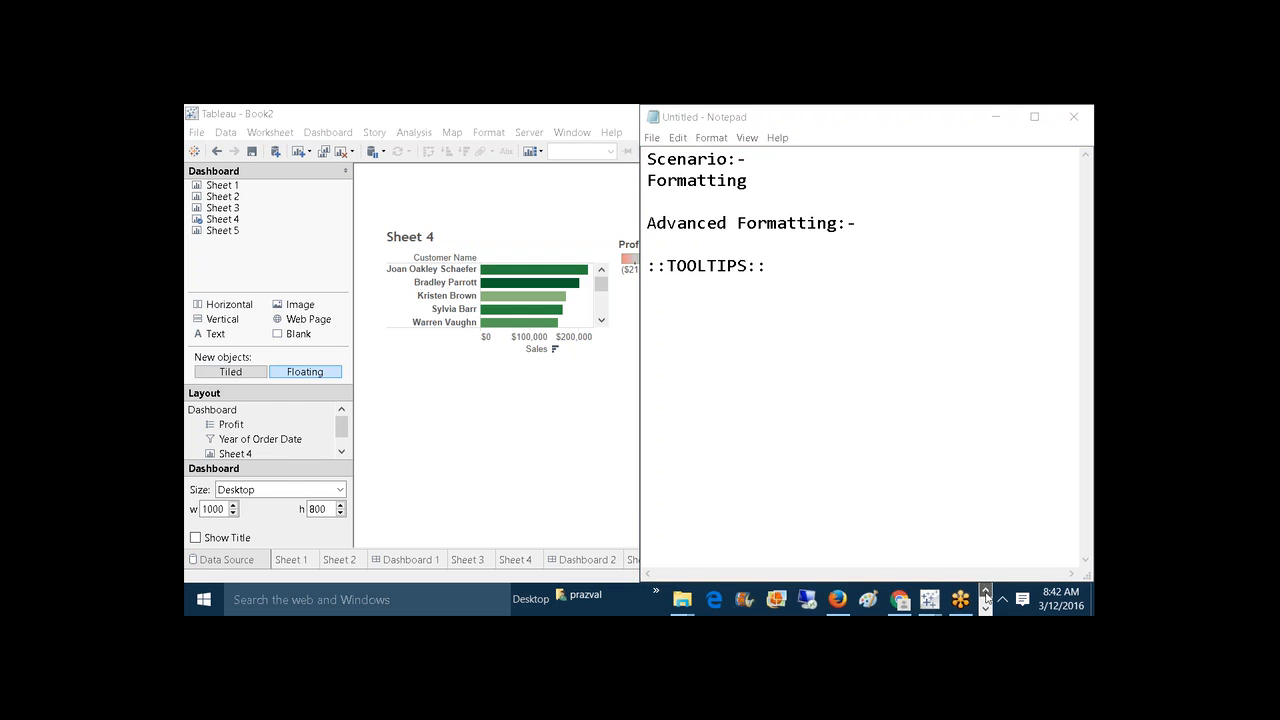
pyautogui.moveTo(928, 599)
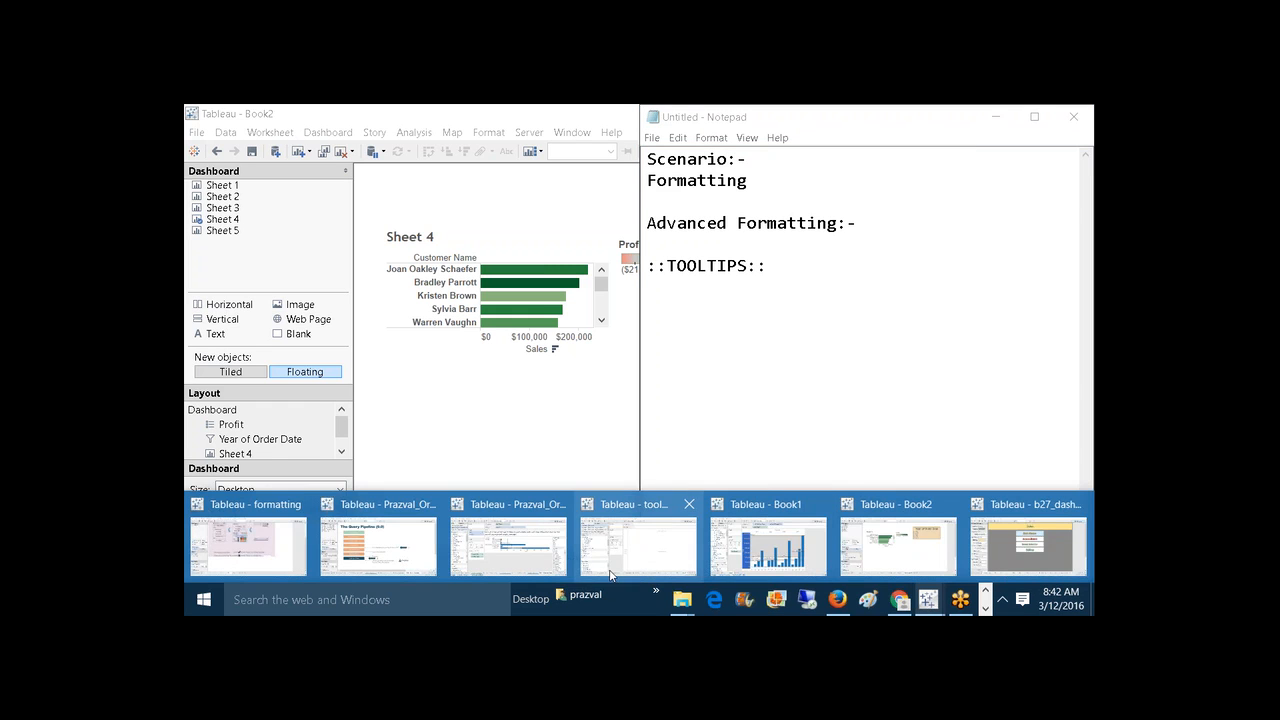
pyautogui.click(610, 574)
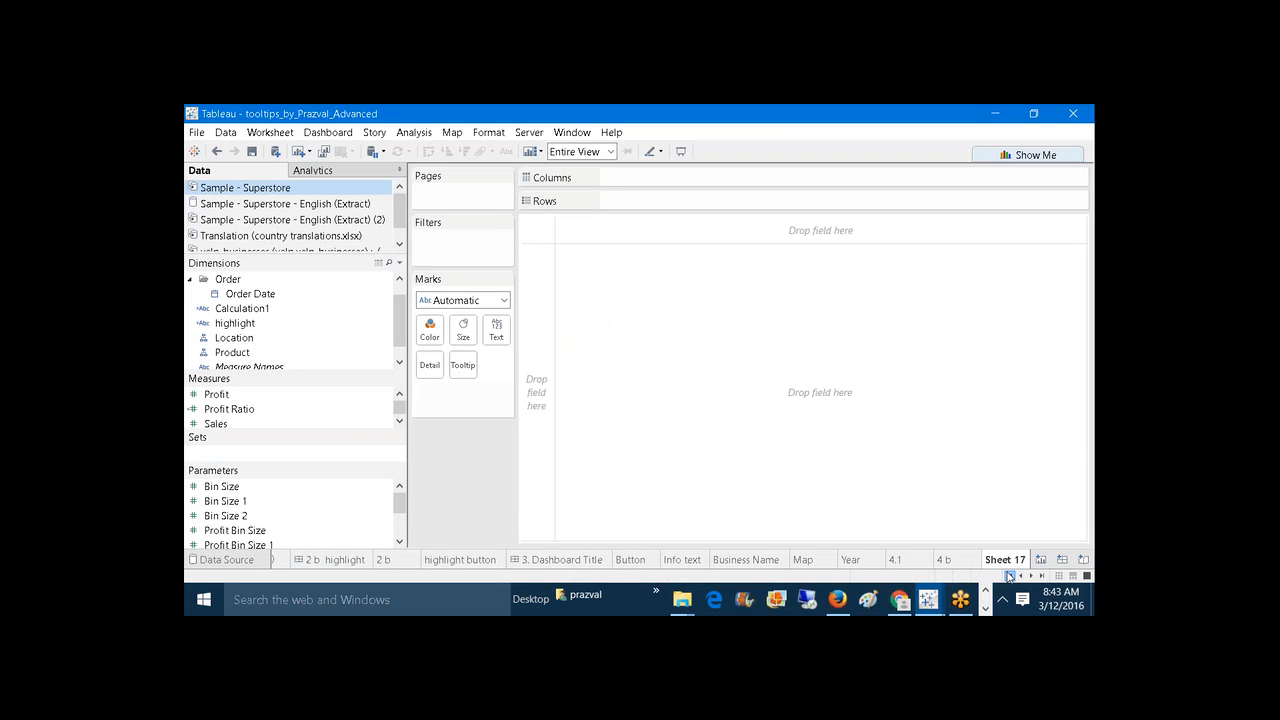
pyautogui.click(1010, 576)
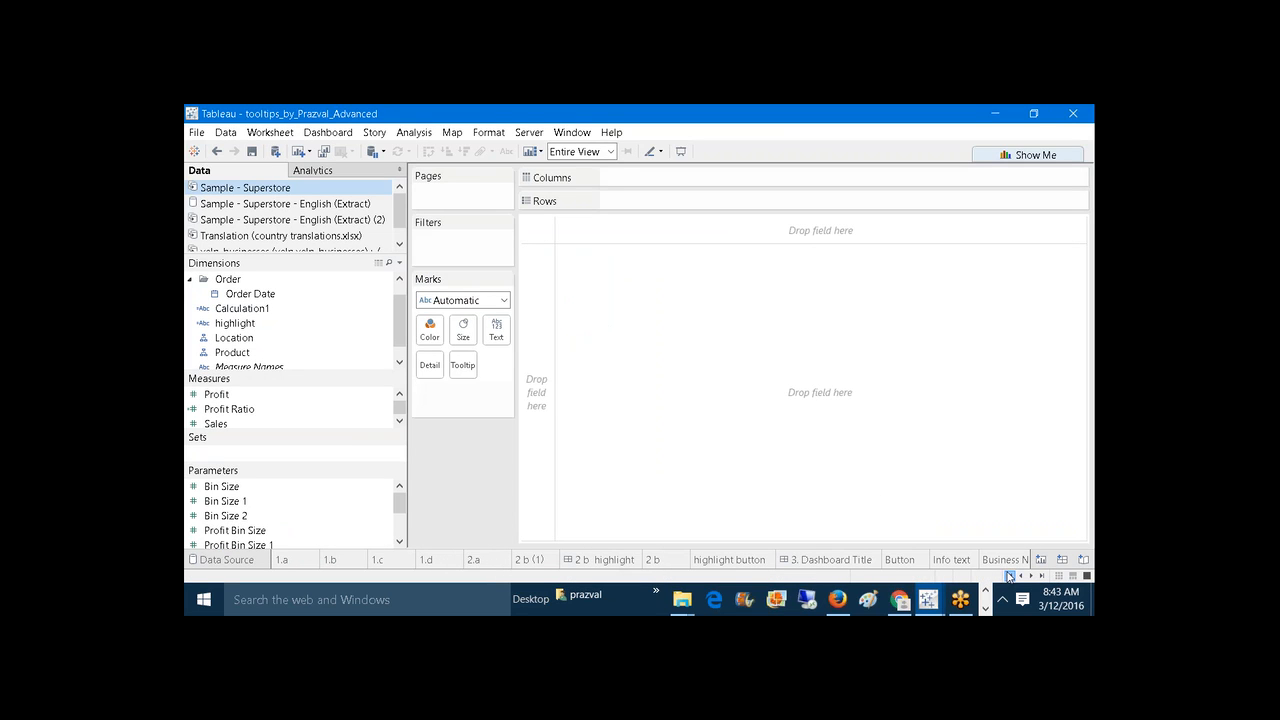
pyautogui.click(313, 565)
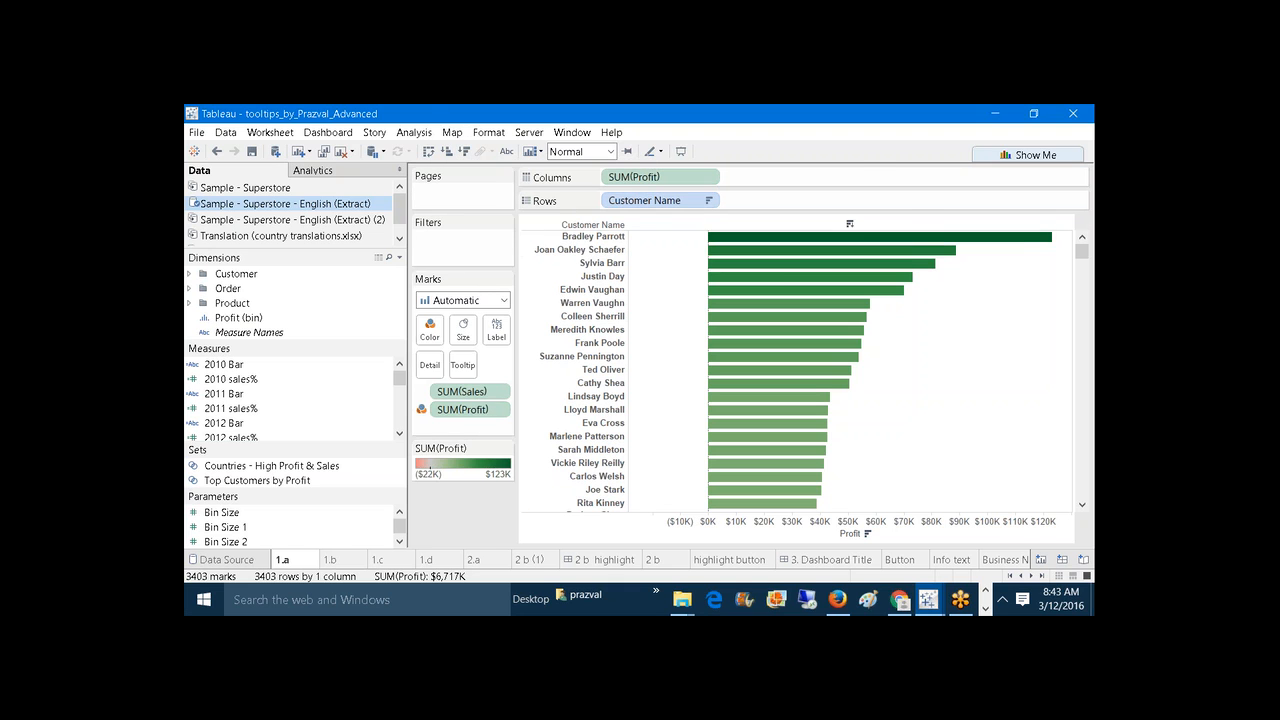
pyautogui.moveTo(728, 282)
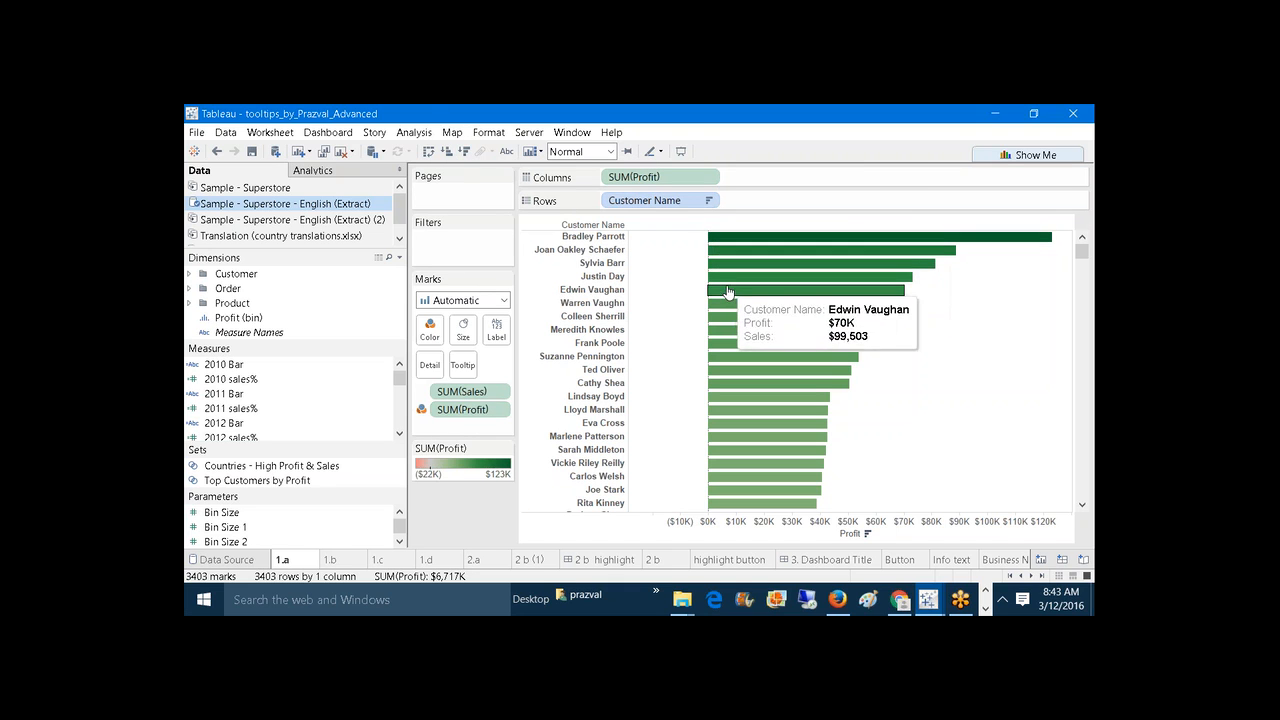
pyautogui.moveTo(728, 324)
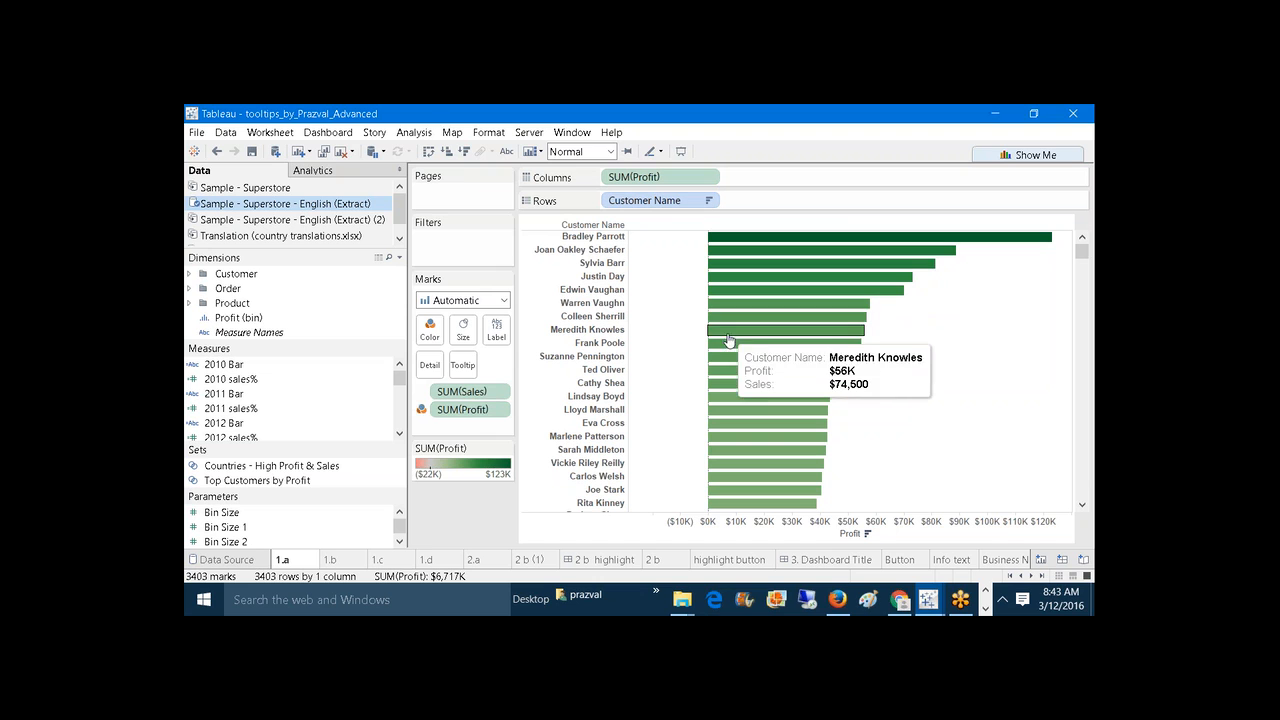
pyautogui.moveTo(728, 372)
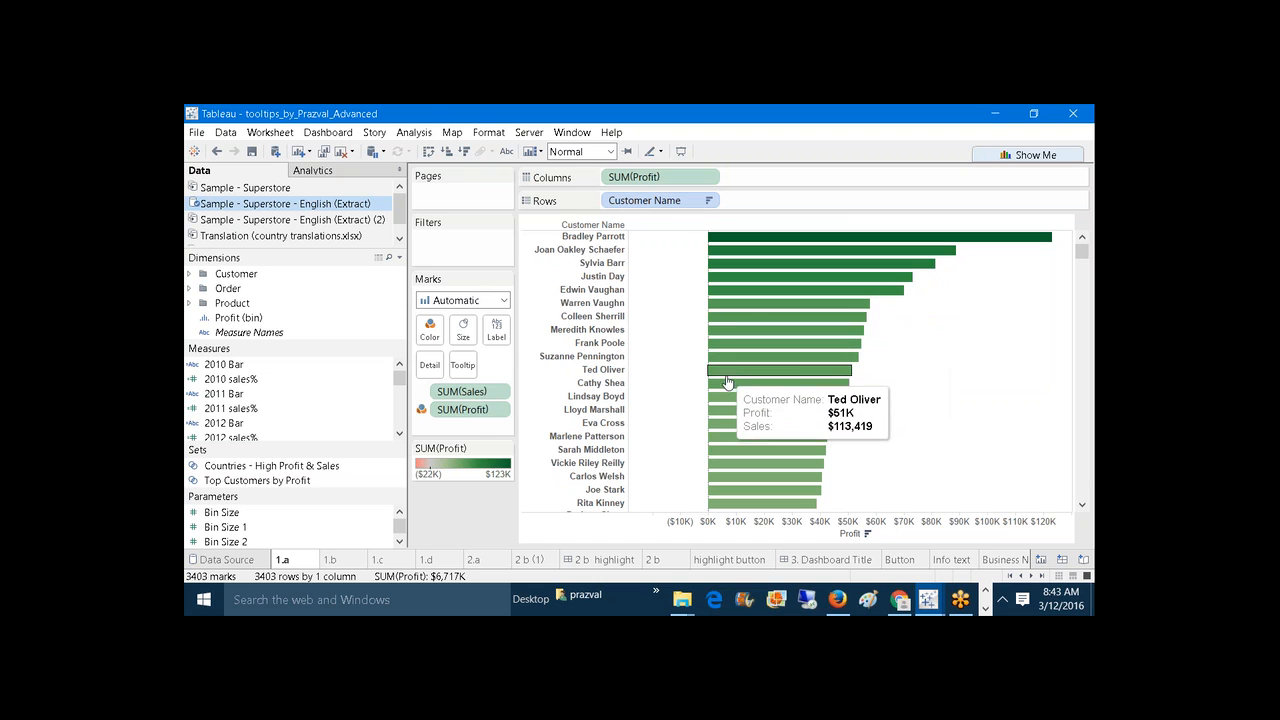
pyautogui.moveTo(726, 418)
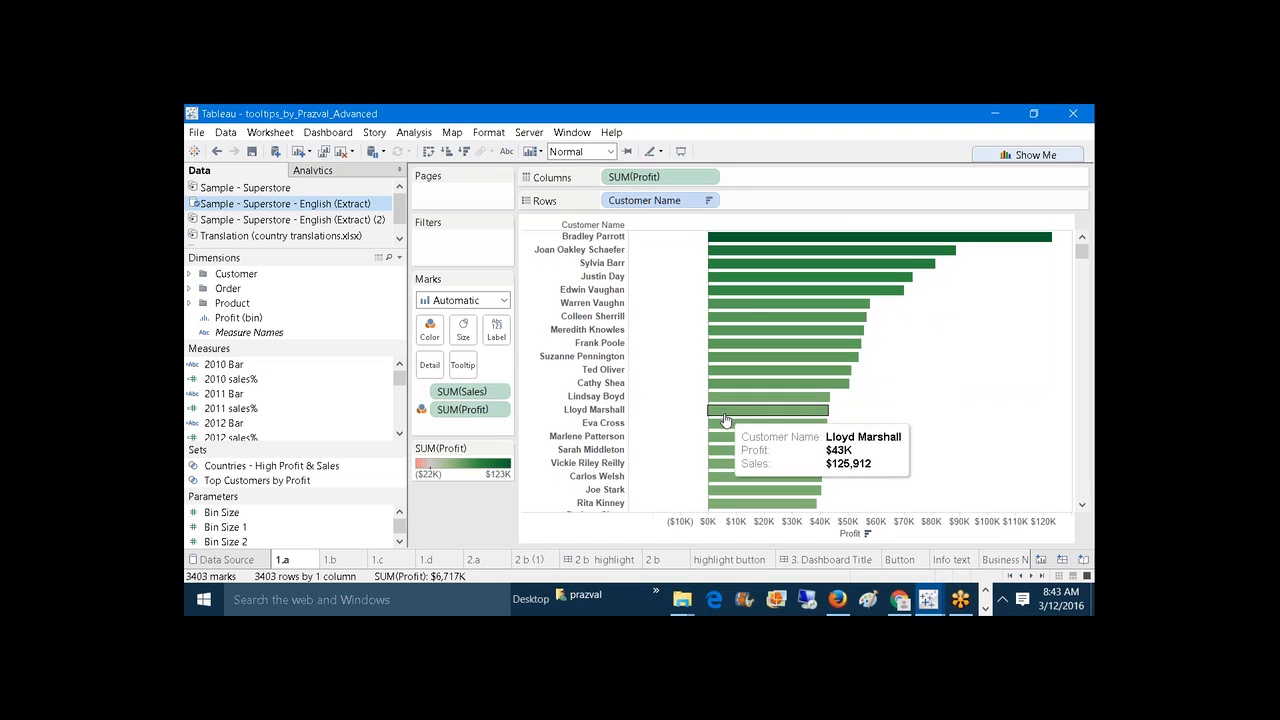
pyautogui.moveTo(727, 457)
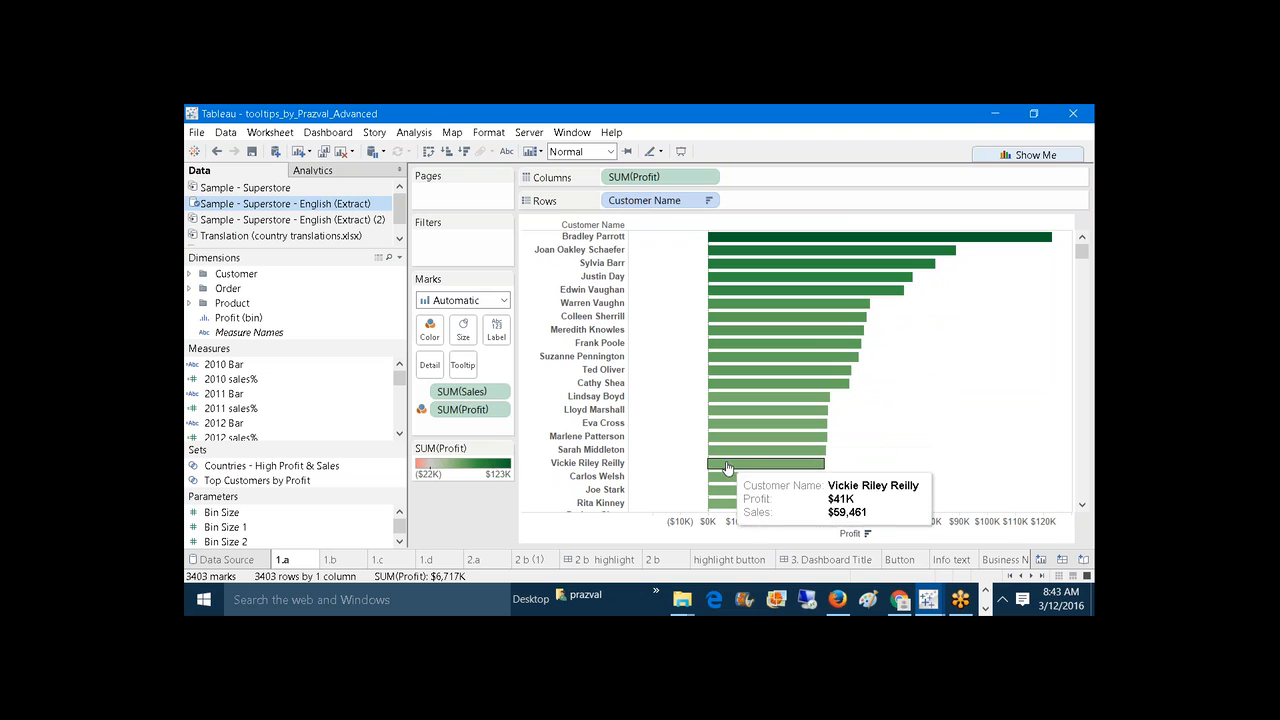
pyautogui.moveTo(727, 500)
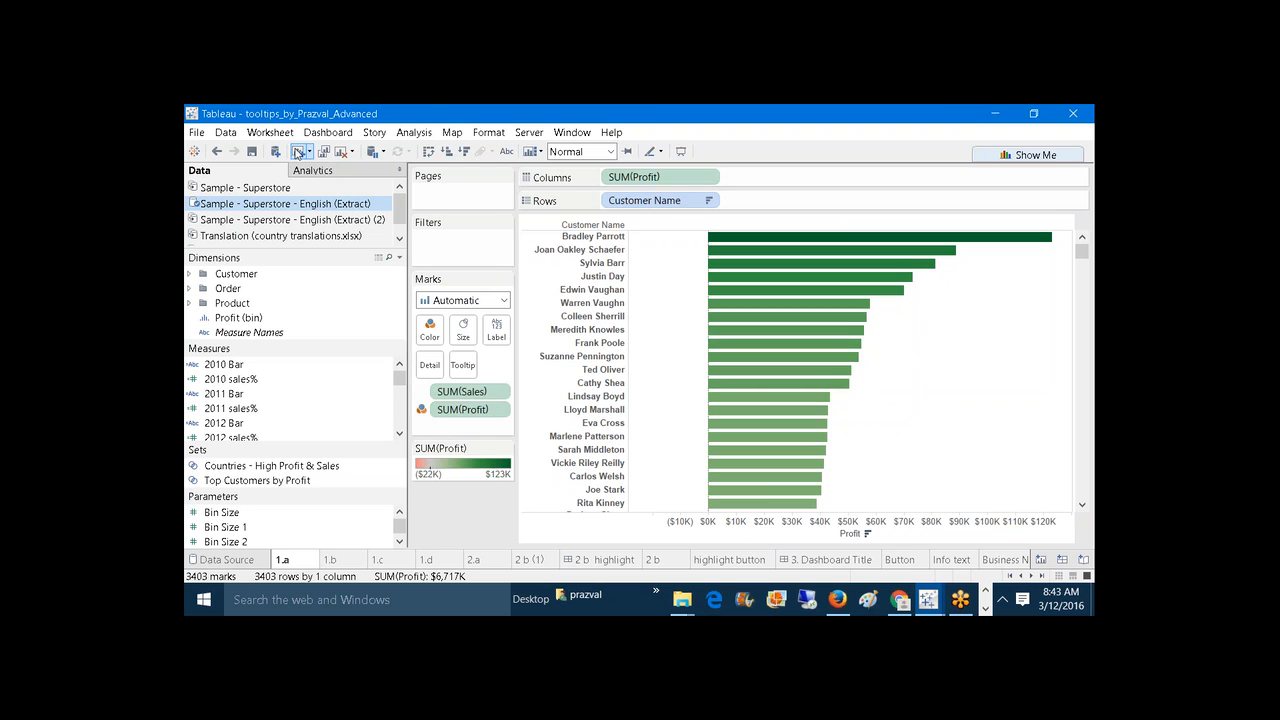
# Step: Create a new worksheet after 1.a and place Customer Name with all its members on Rows
pyautogui.click(298, 151)
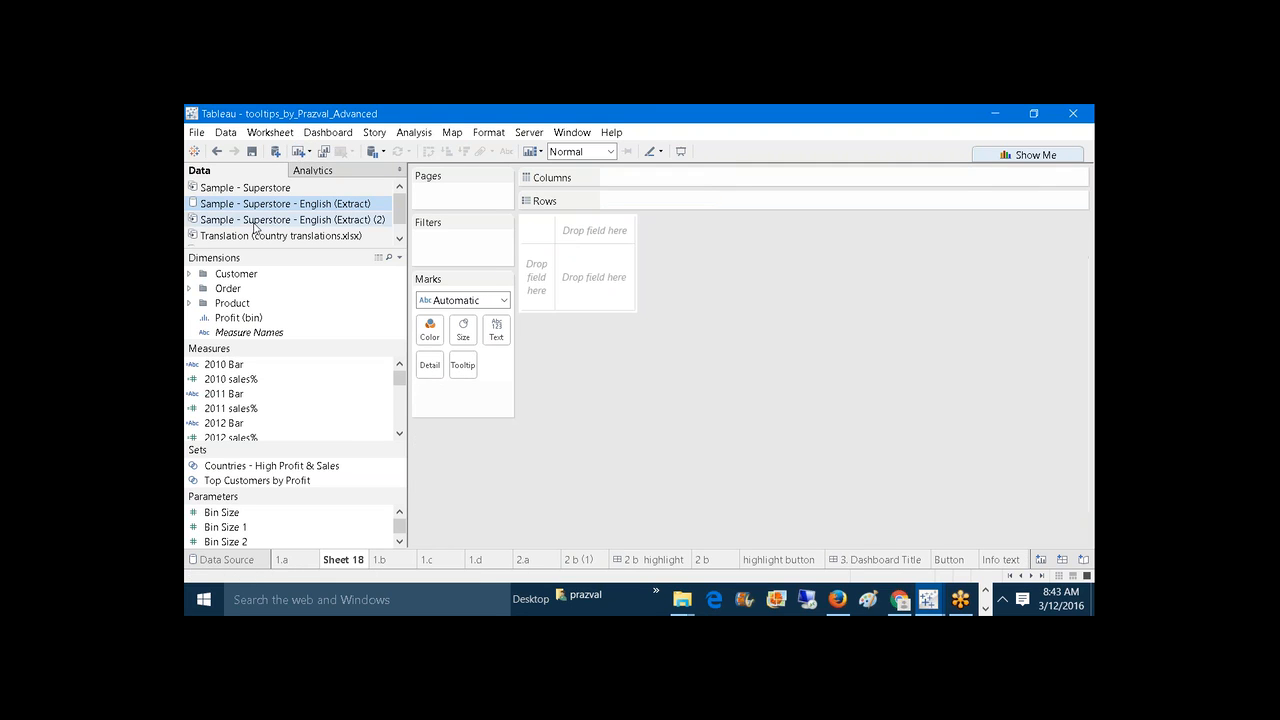
pyautogui.click(190, 274)
pyautogui.moveTo(262, 303); pyautogui.dragTo(648, 200)
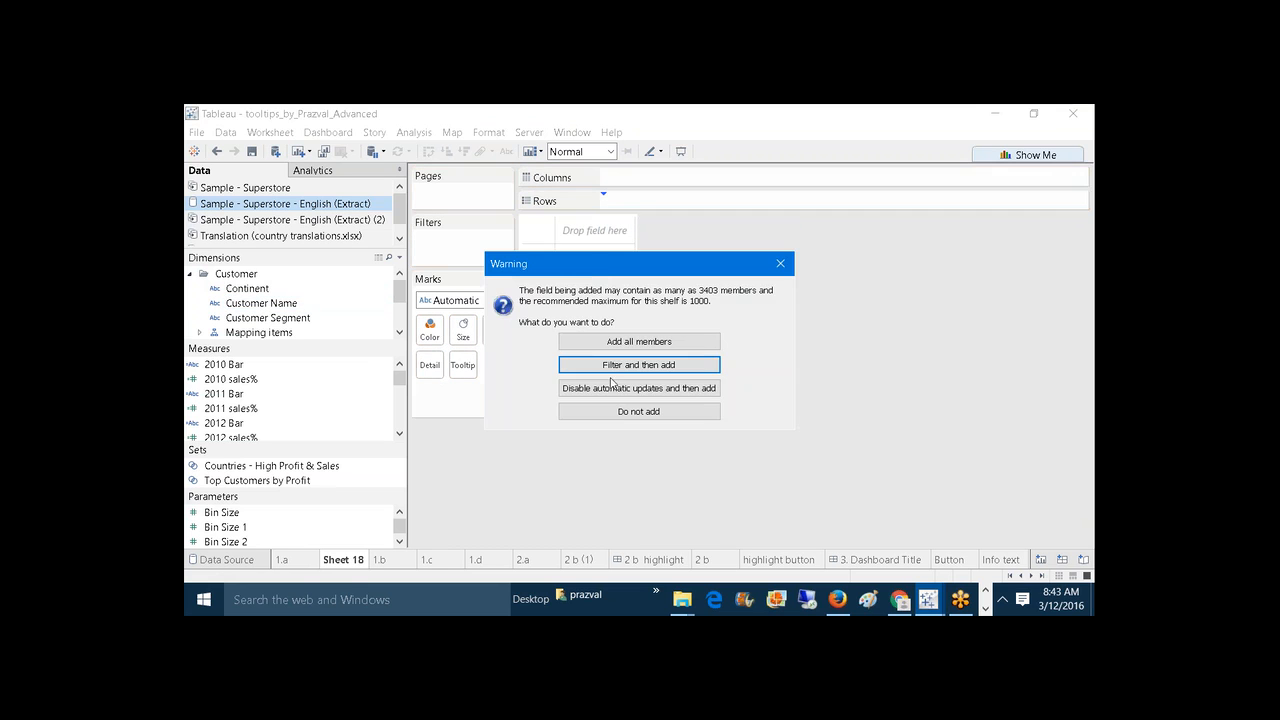
pyautogui.click(597, 341)
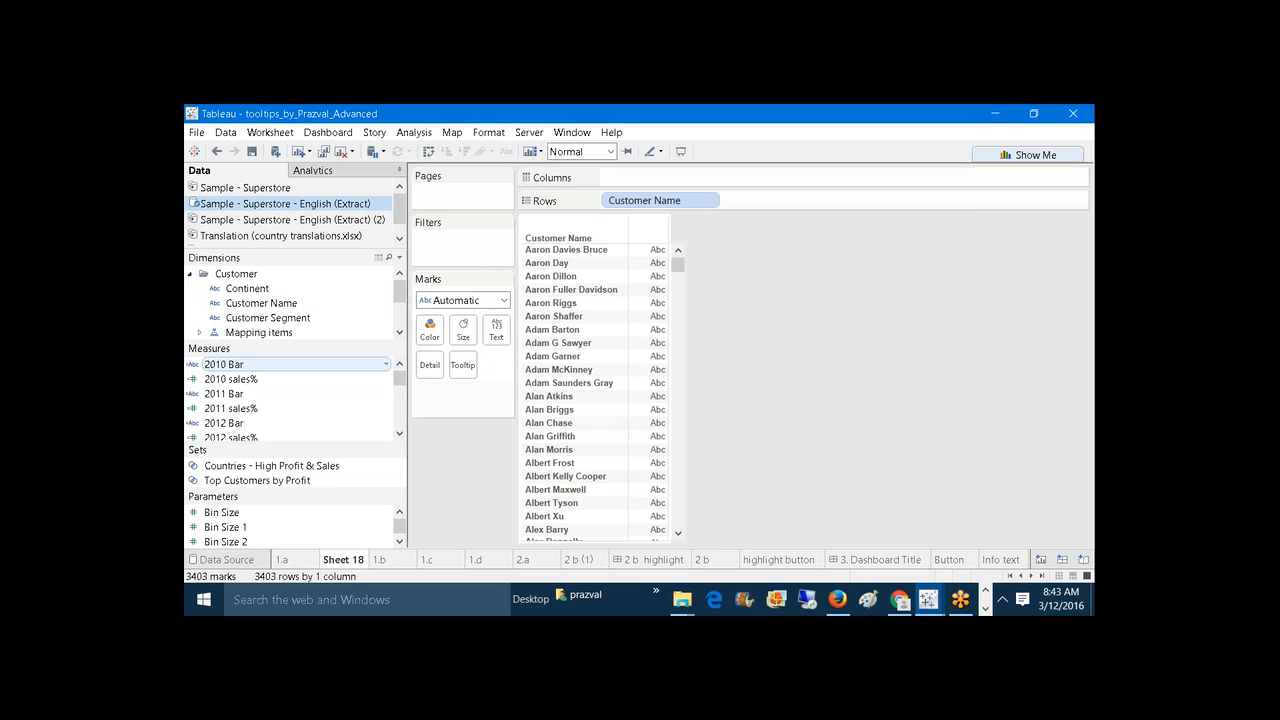
# Step: Place Profit on Columns and sort the customers in descending order of profit
pyautogui.moveTo(400, 383); pyautogui.dragTo(400, 414)
pyautogui.moveTo(225, 364); pyautogui.dragTo(645, 178)
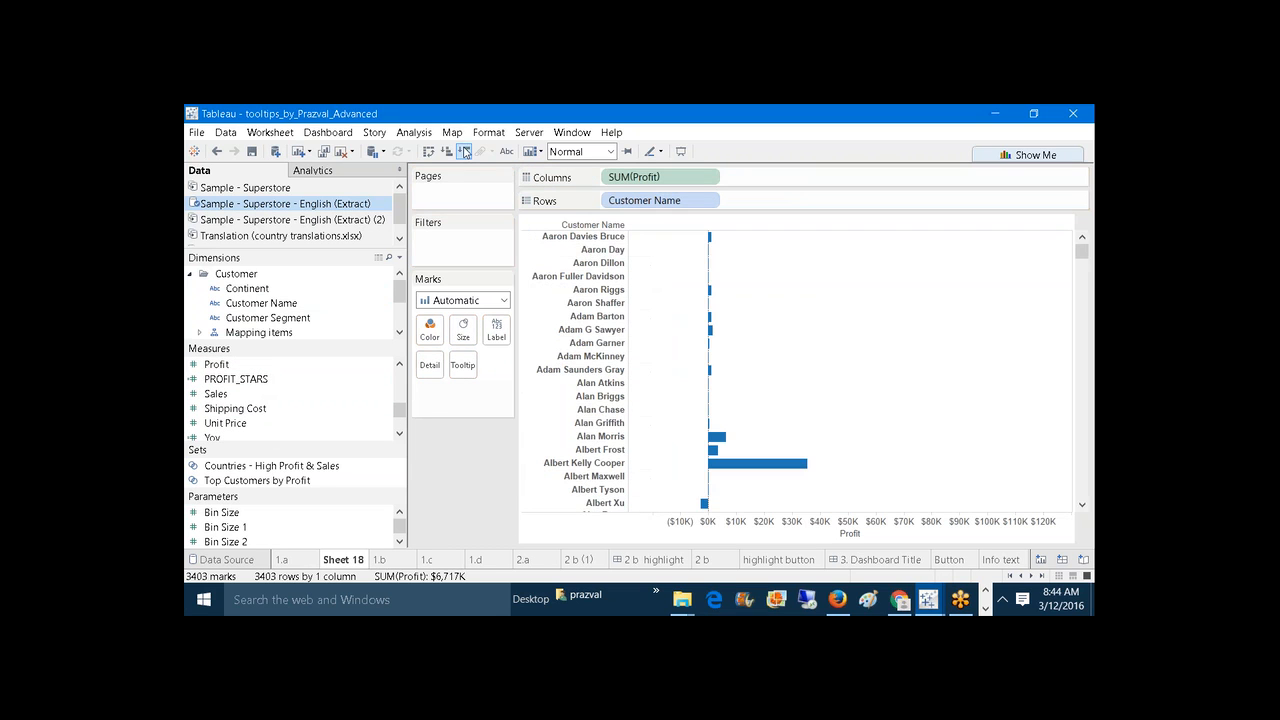
pyautogui.click(465, 152)
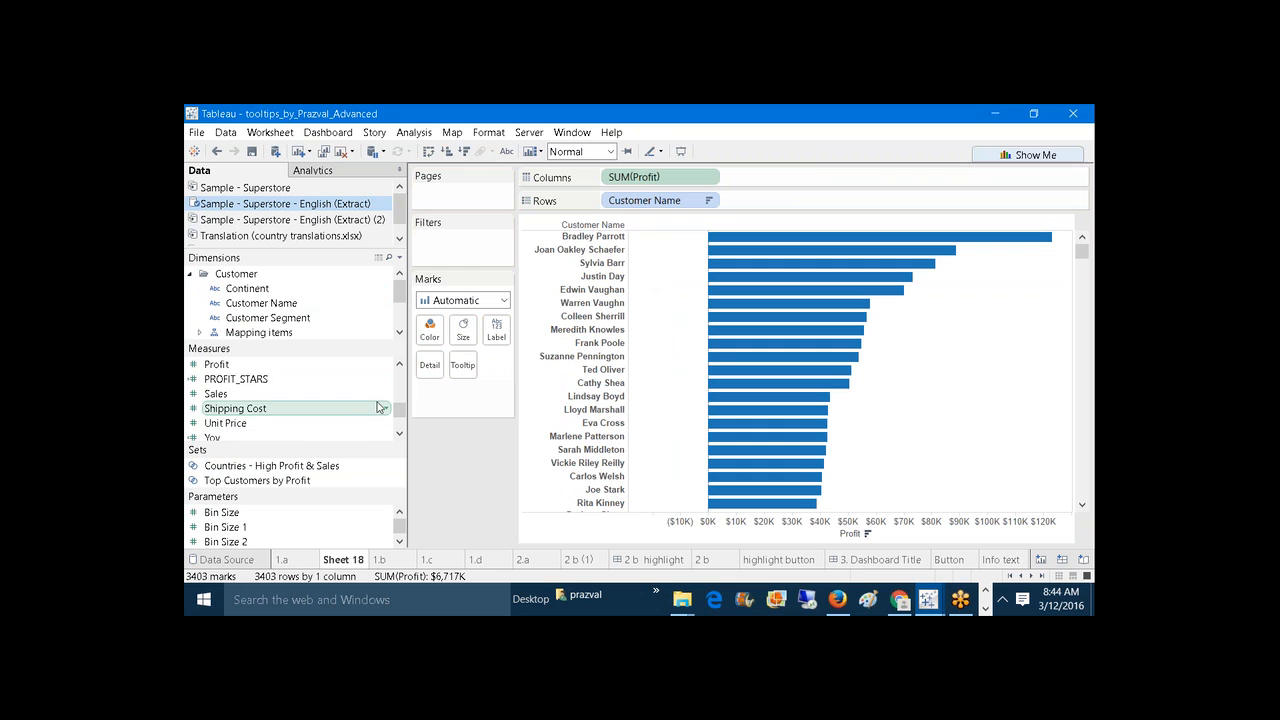
# Step: Color the bars by Profit and, after comparing with sheet 1.a, add Sales to the tooltip on Sheet 18
pyautogui.moveTo(216, 364); pyautogui.dragTo(430, 330)
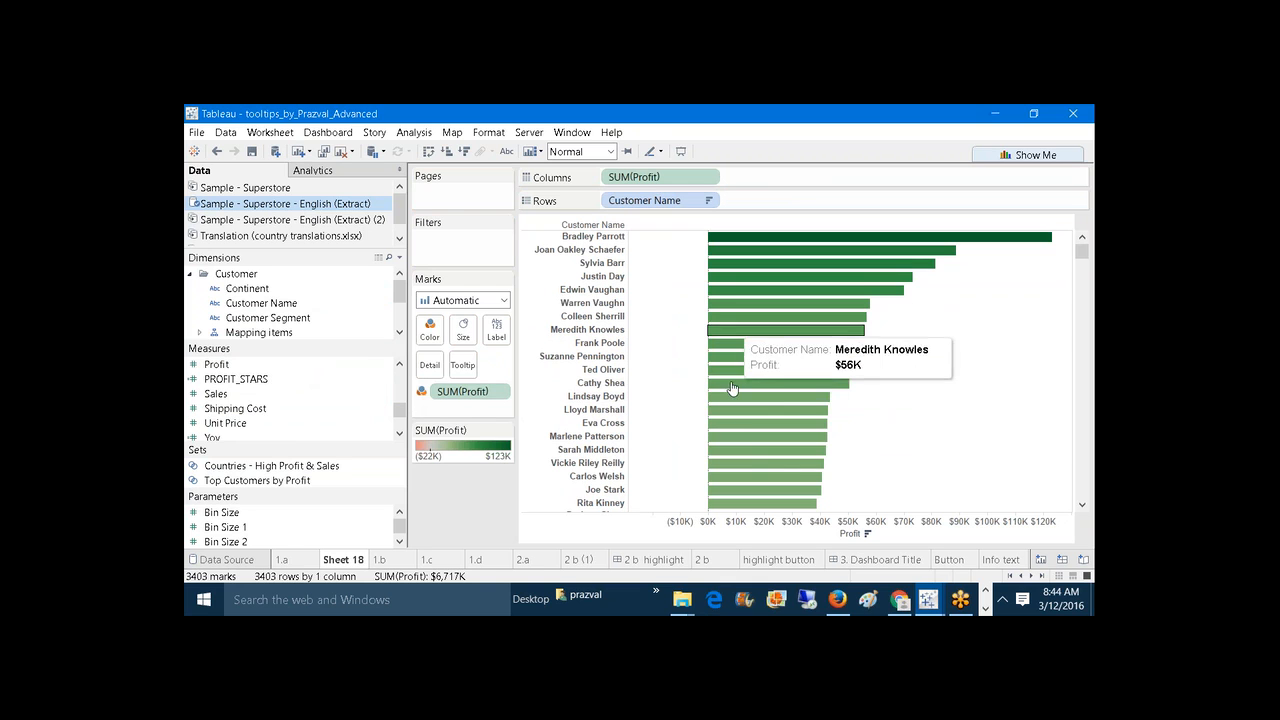
pyautogui.click(286, 560)
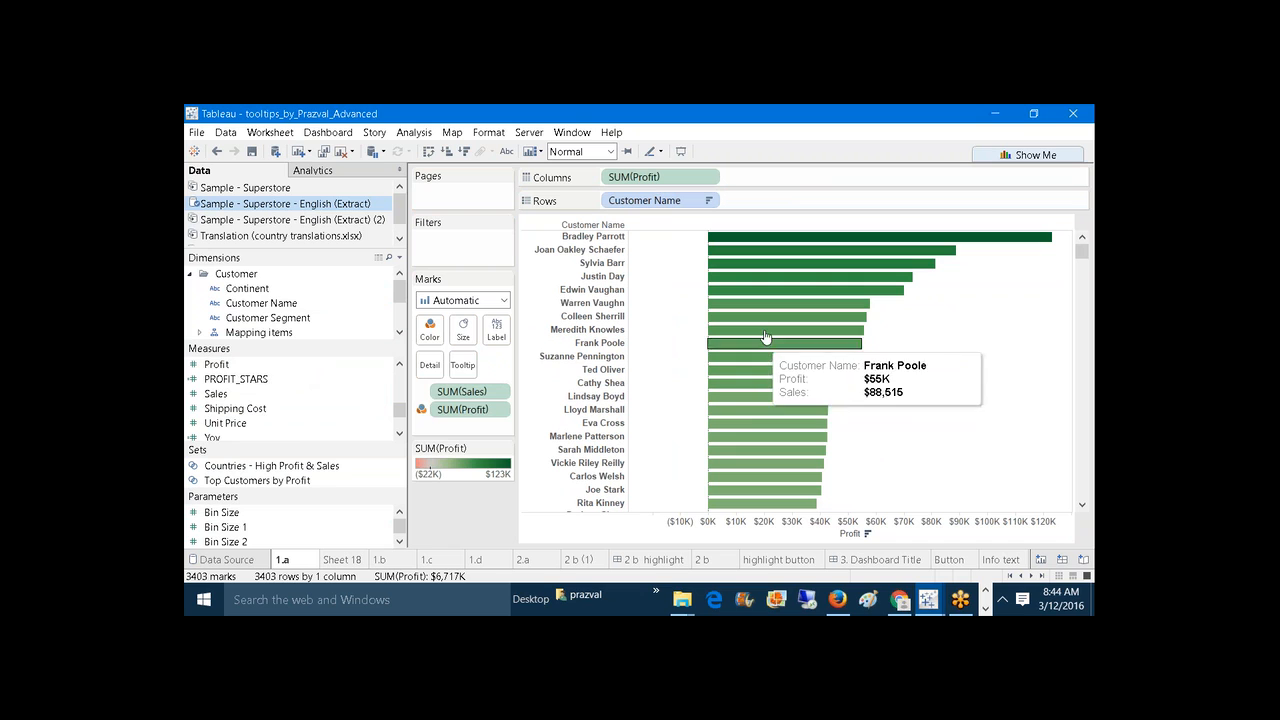
pyautogui.click(343, 560)
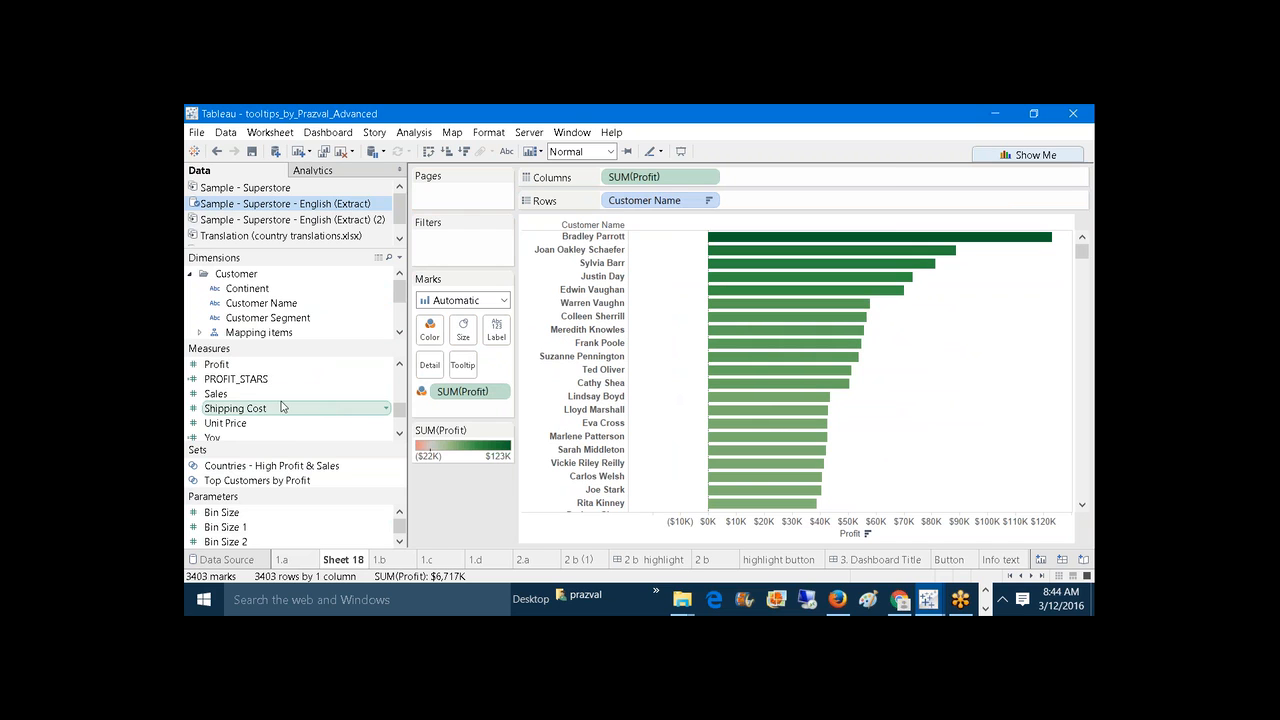
pyautogui.moveTo(224, 399); pyautogui.dragTo(466, 369)
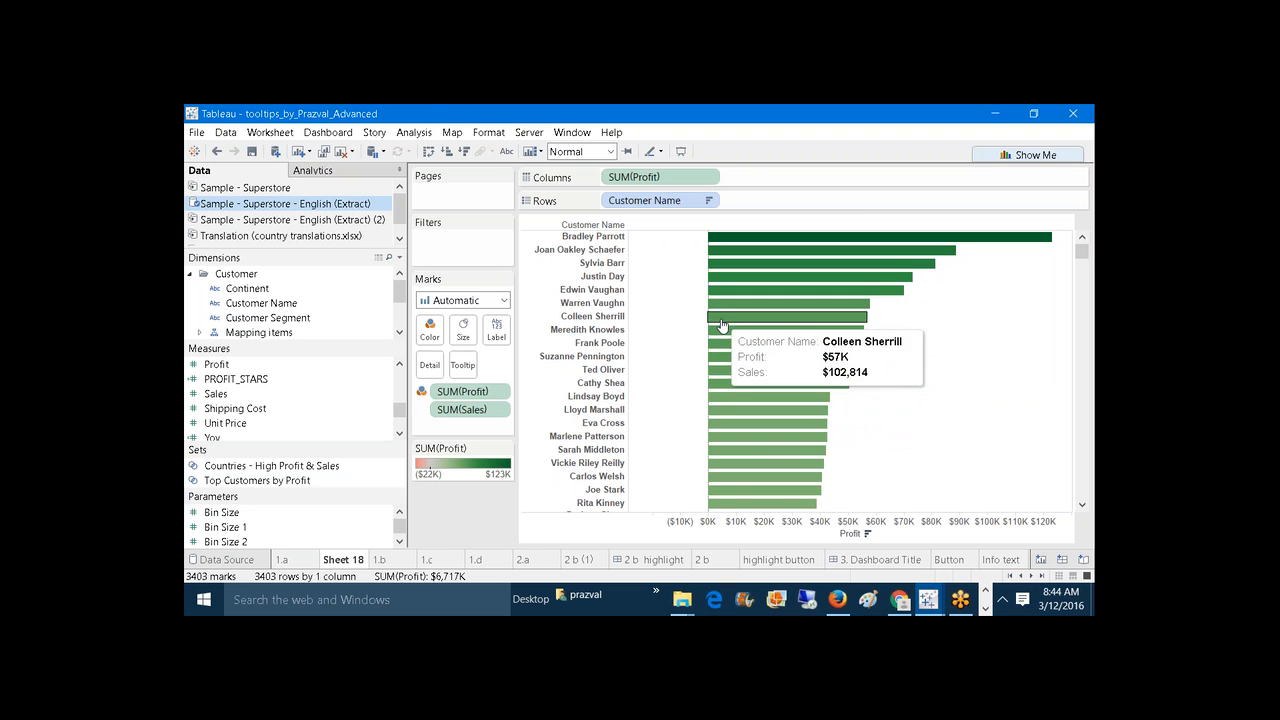
# Step: Recolor the bold Customer Name field dark gold in the tooltip of Sheet 18
pyautogui.click(463, 366)
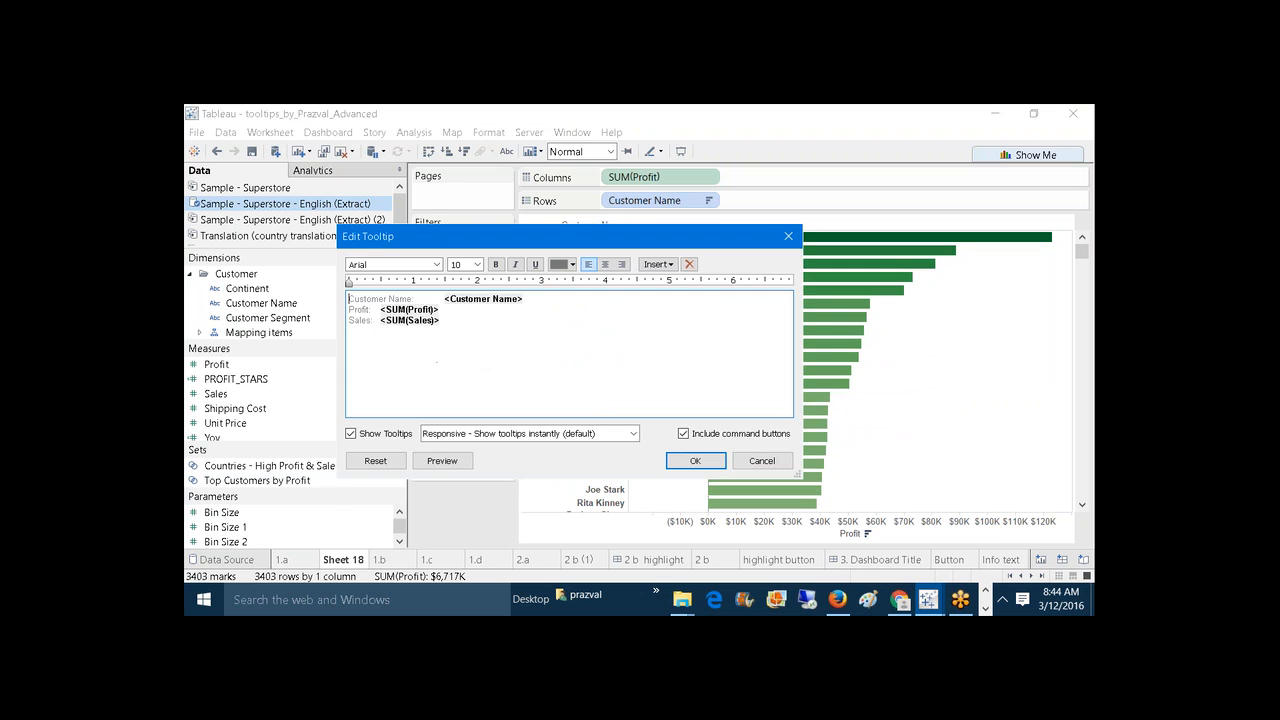
pyautogui.moveTo(524, 298); pyautogui.dragTo(485, 298)
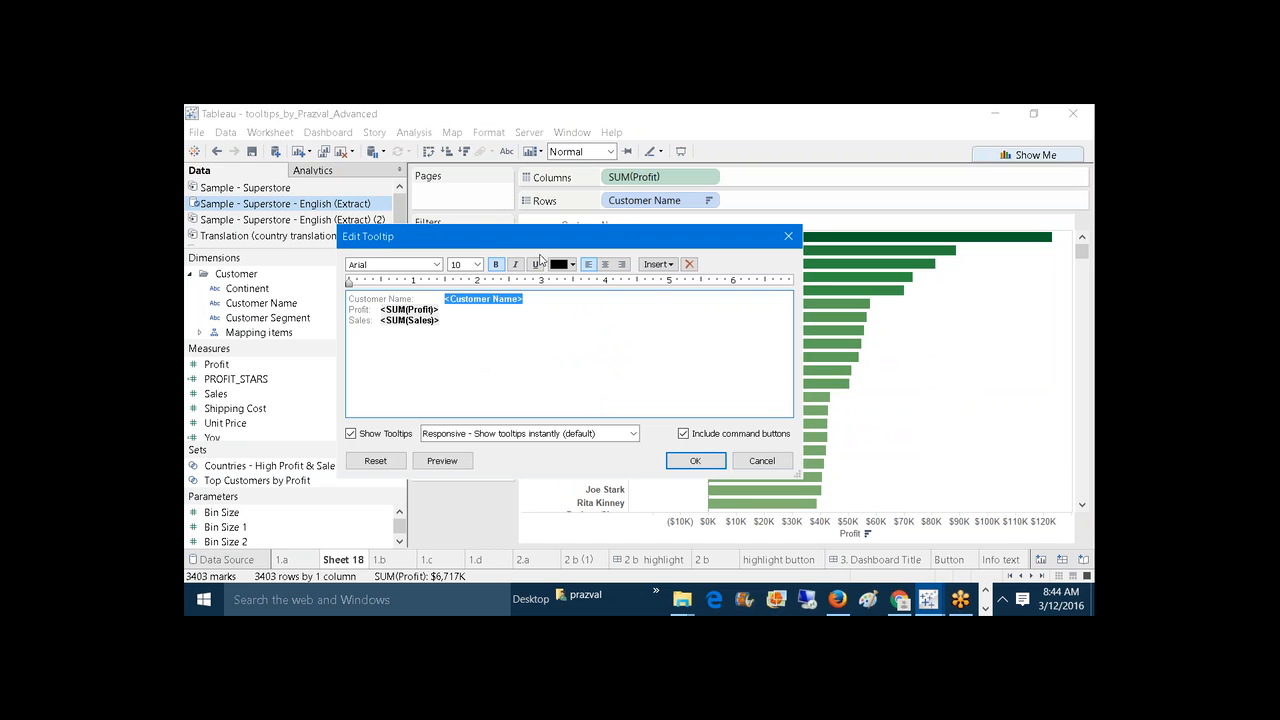
pyautogui.click(571, 266)
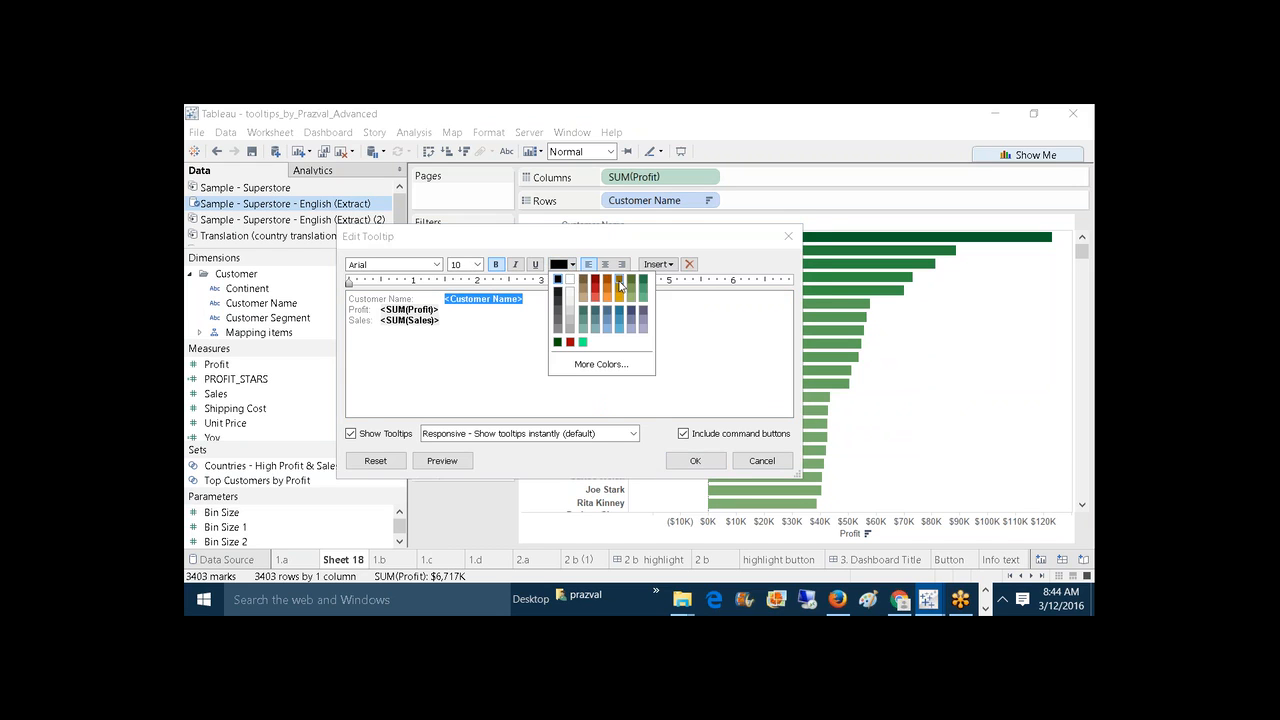
pyautogui.click(620, 286)
pyautogui.hotkey('ctrl', 'b')
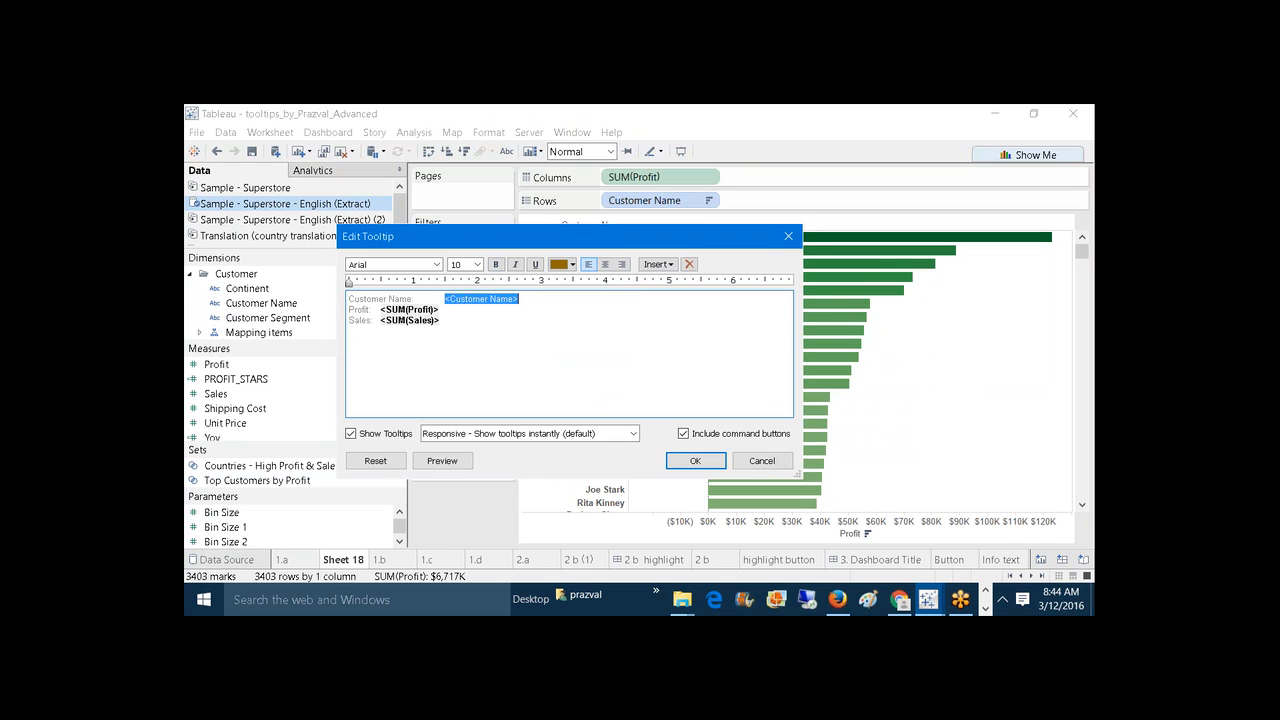
pyautogui.hotkey('ctrl', 'b')
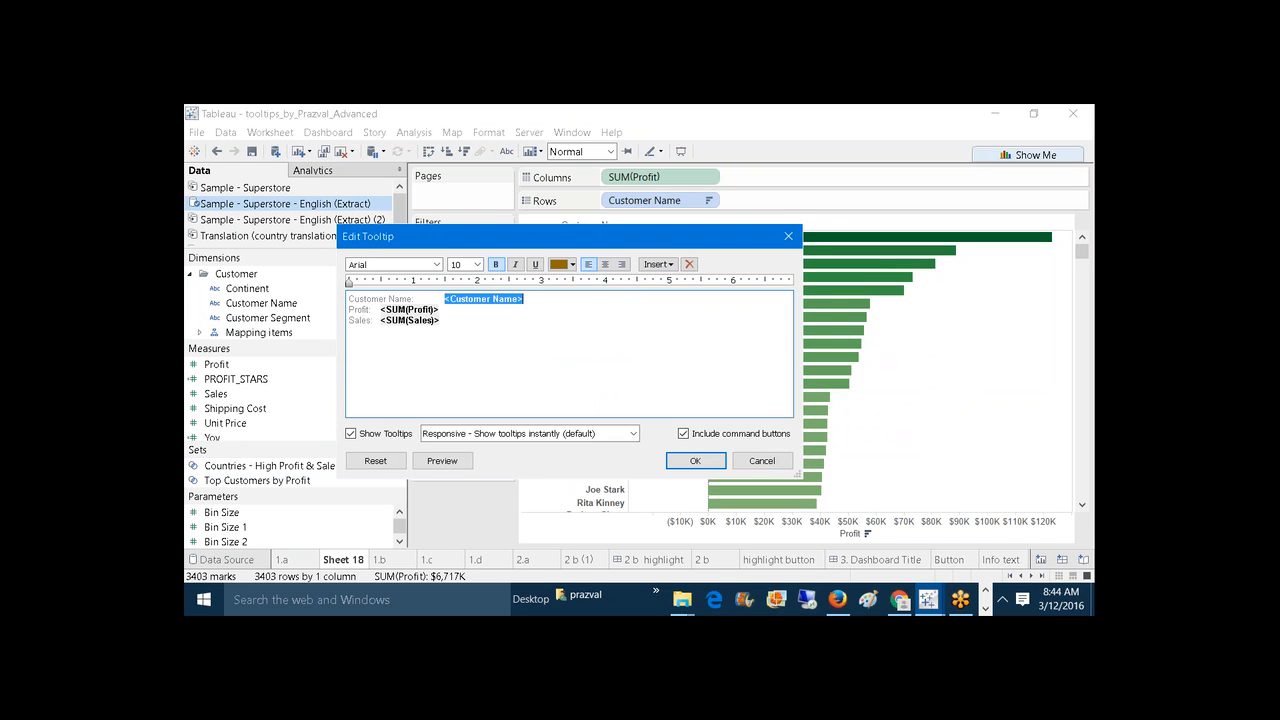
pyautogui.click(478, 264)
pyautogui.click(462, 302)
pyautogui.click(572, 306)
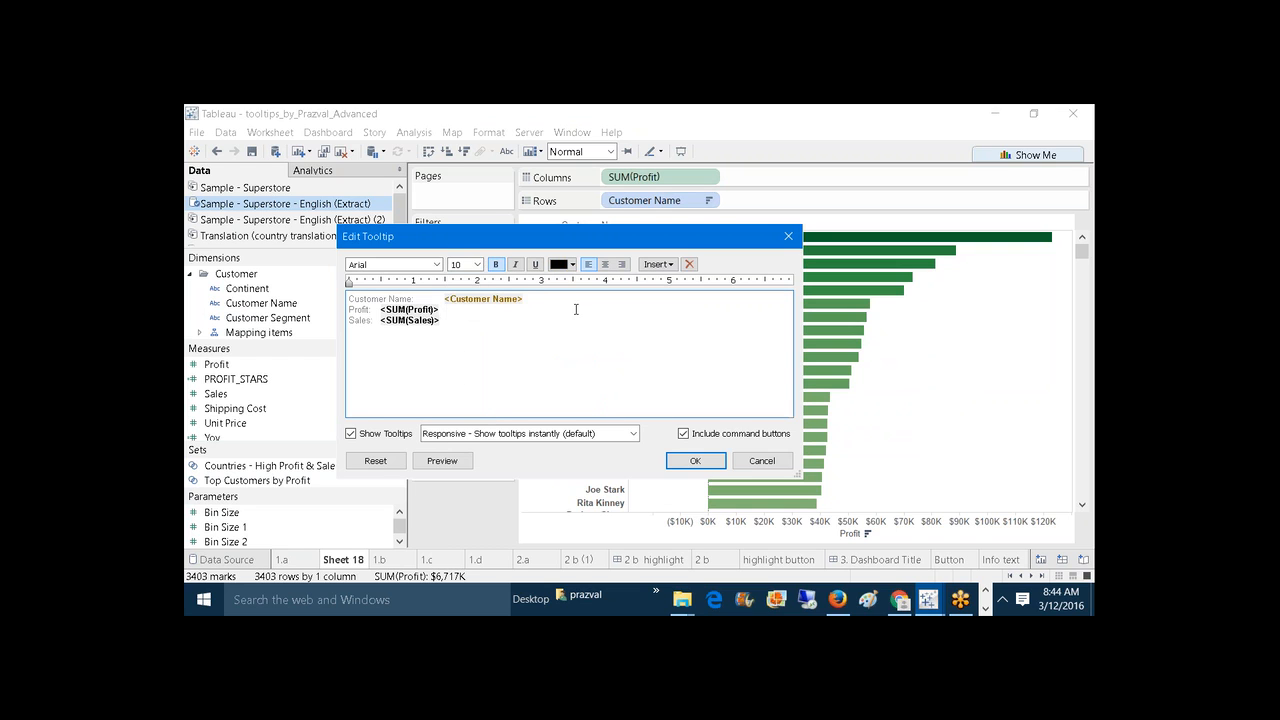
pyautogui.click(690, 460)
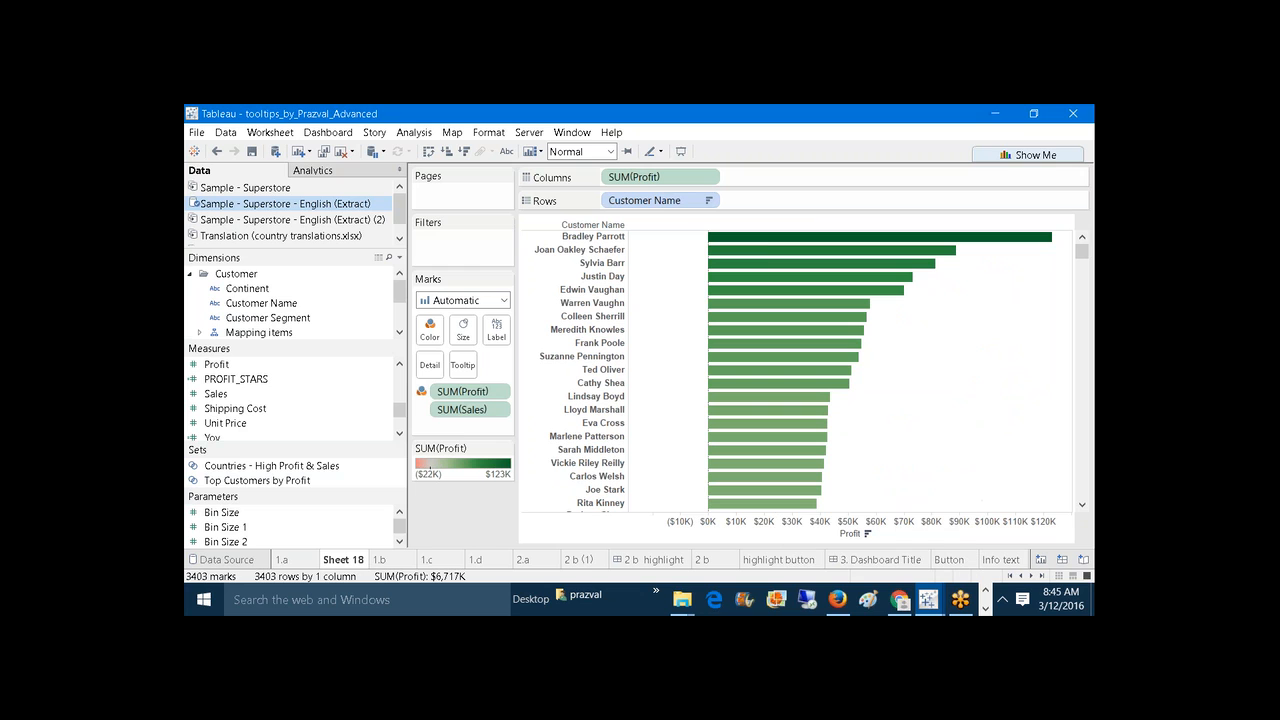
# Step: Compare the customer bar tooltips on Sheet 18 with the formatted ones on sheet 1.b
pyautogui.click(303, 562)
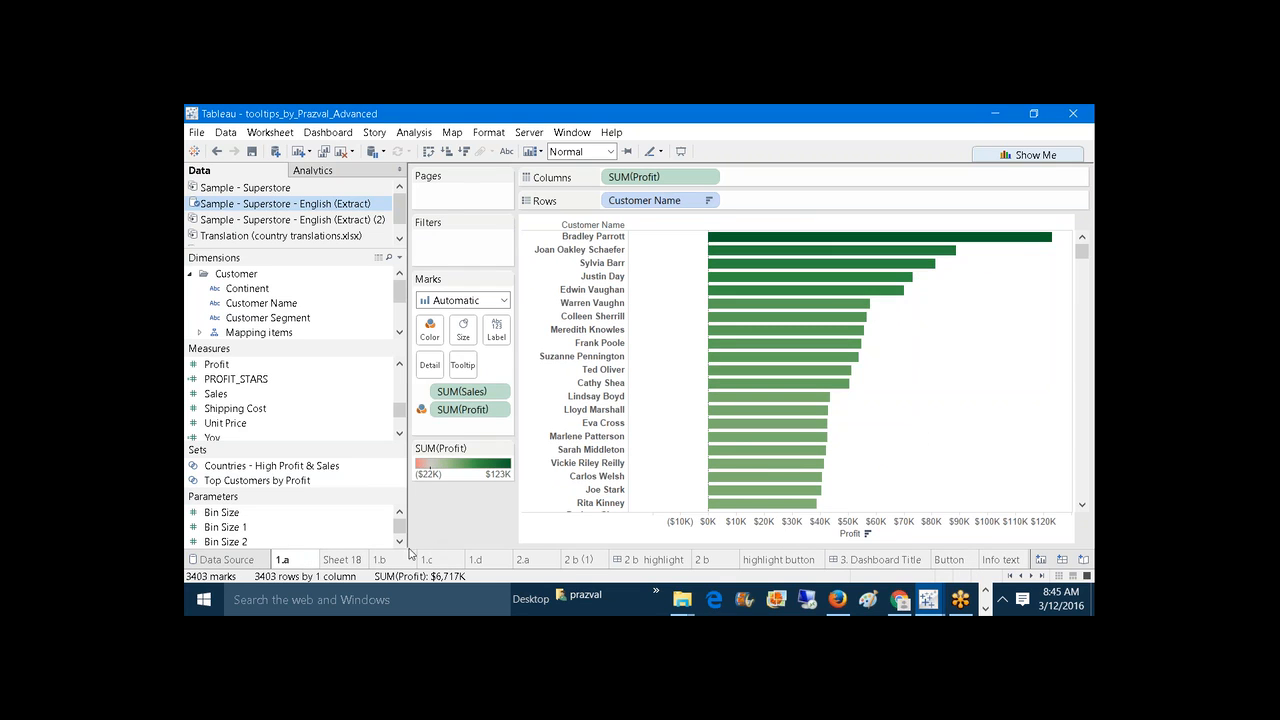
pyautogui.click(379, 559)
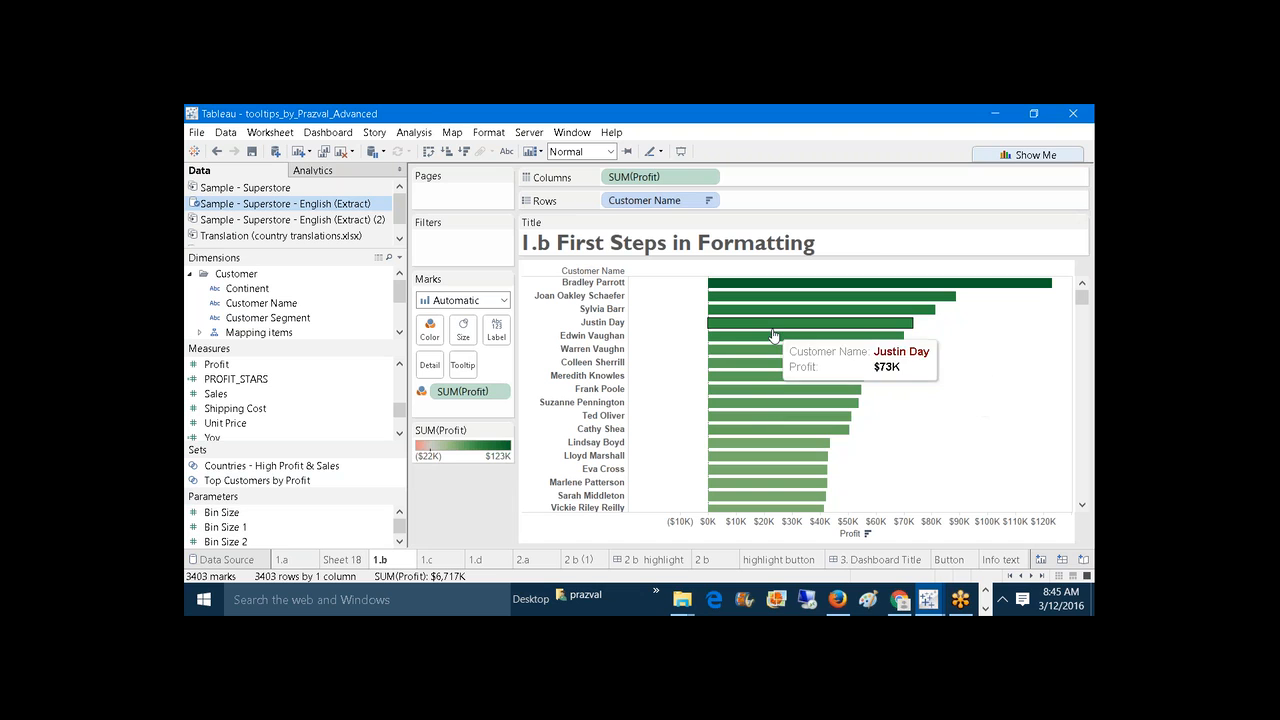
pyautogui.click(358, 559)
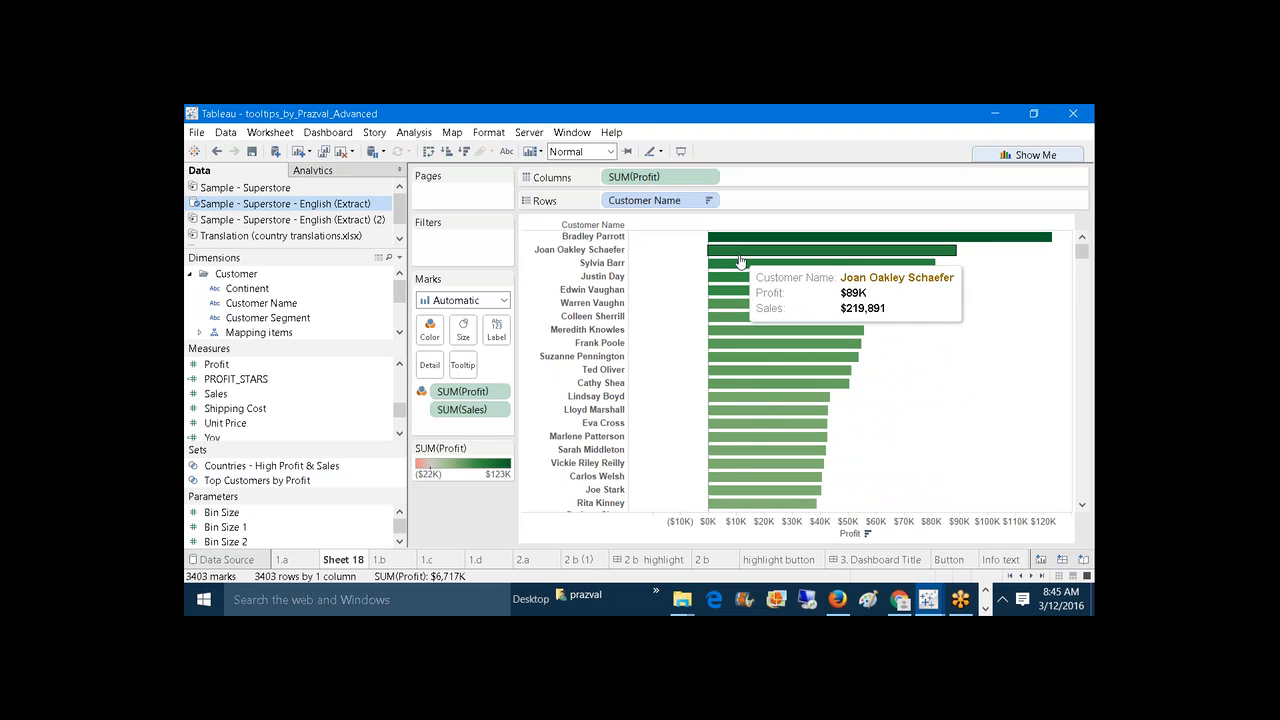
pyautogui.click(380, 560)
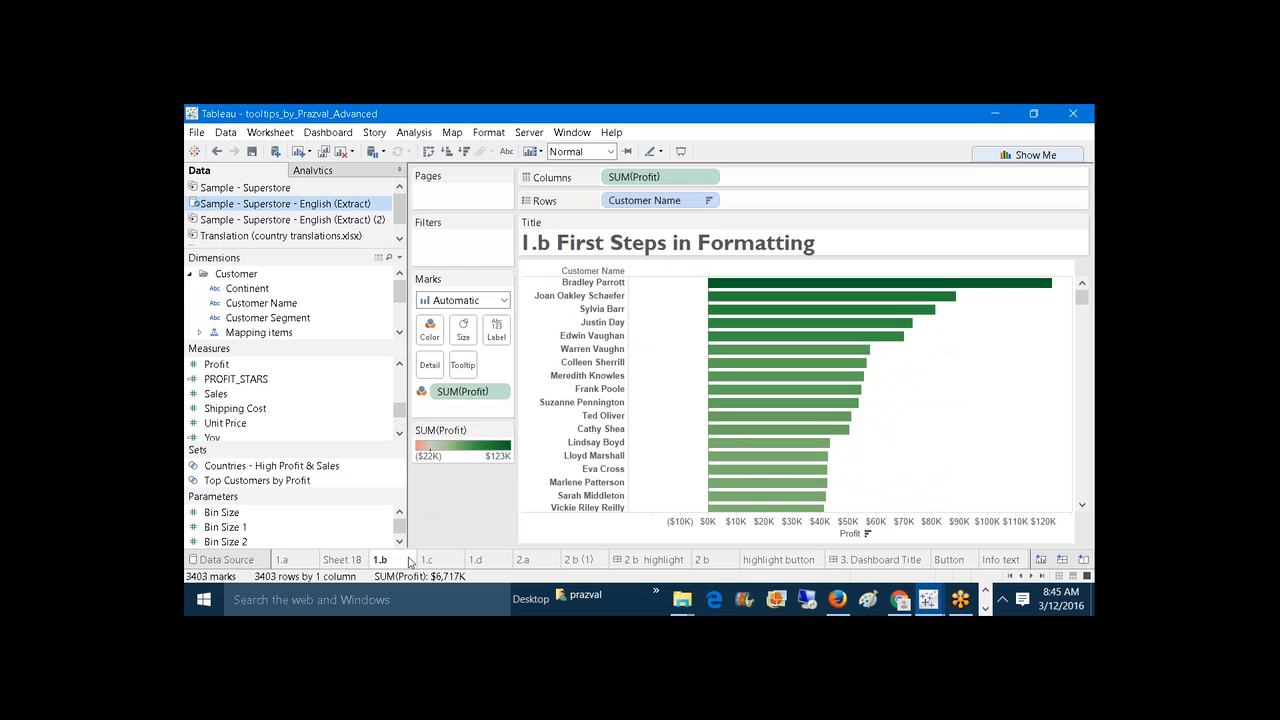
# Step: Open sheet 1.c and examine the sentence-style tooltips along the North America and Asia lines
pyautogui.click(441, 562)
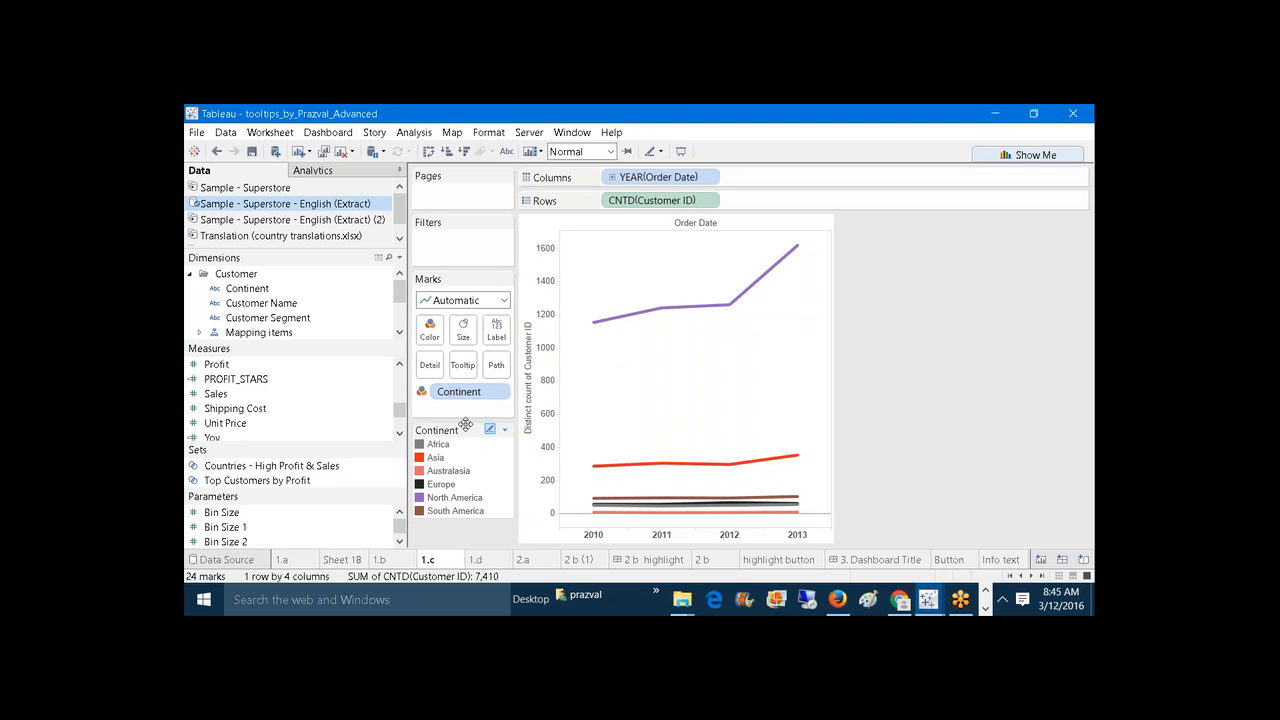
pyautogui.moveTo(598, 324)
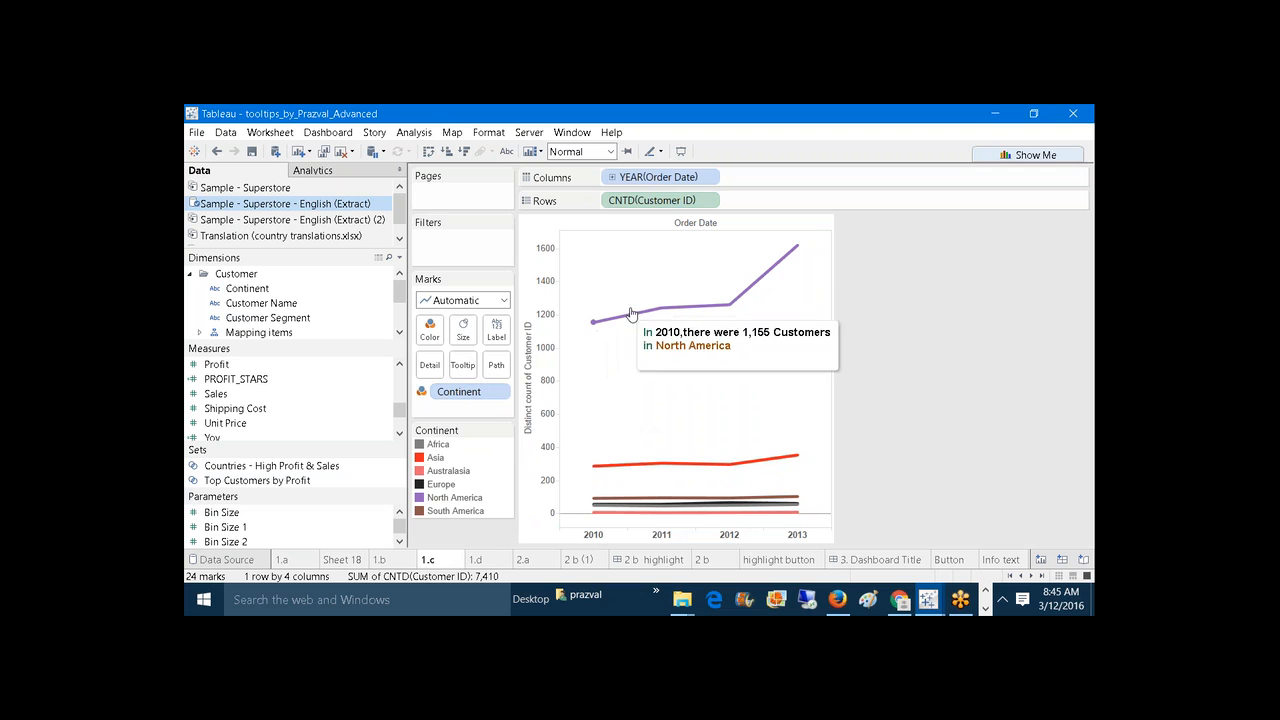
pyautogui.moveTo(714, 312)
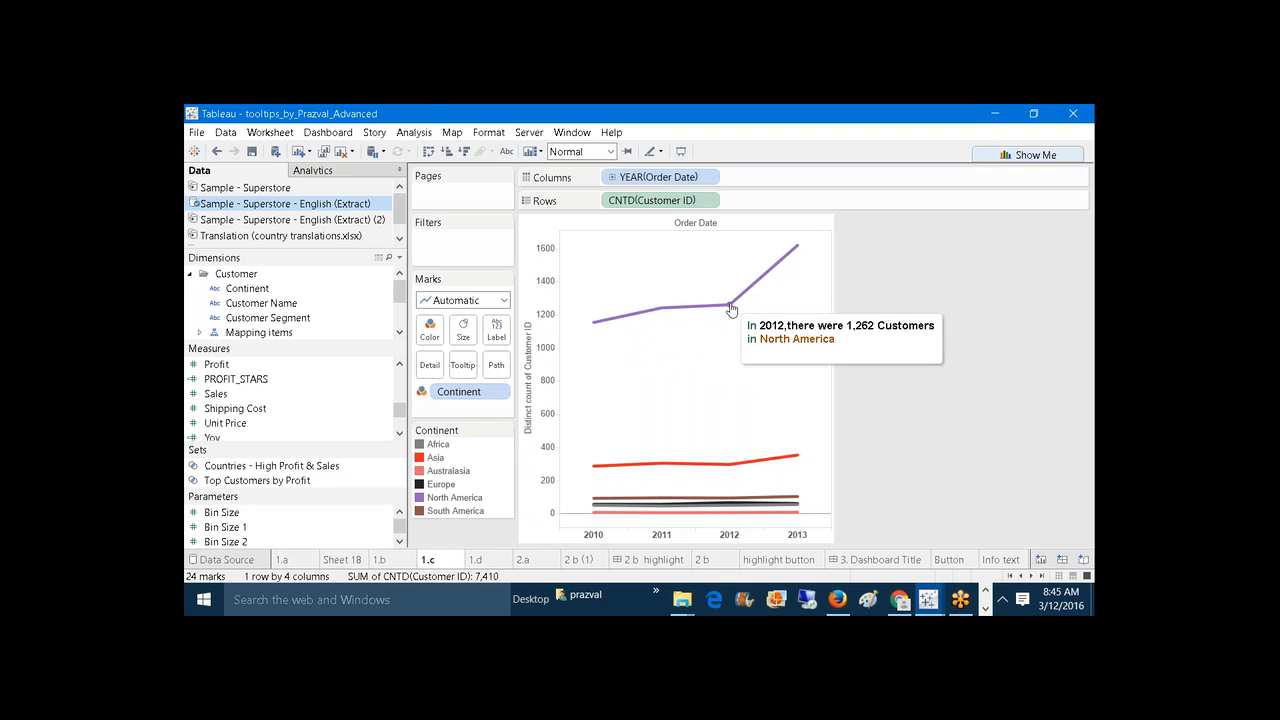
pyautogui.moveTo(666, 314)
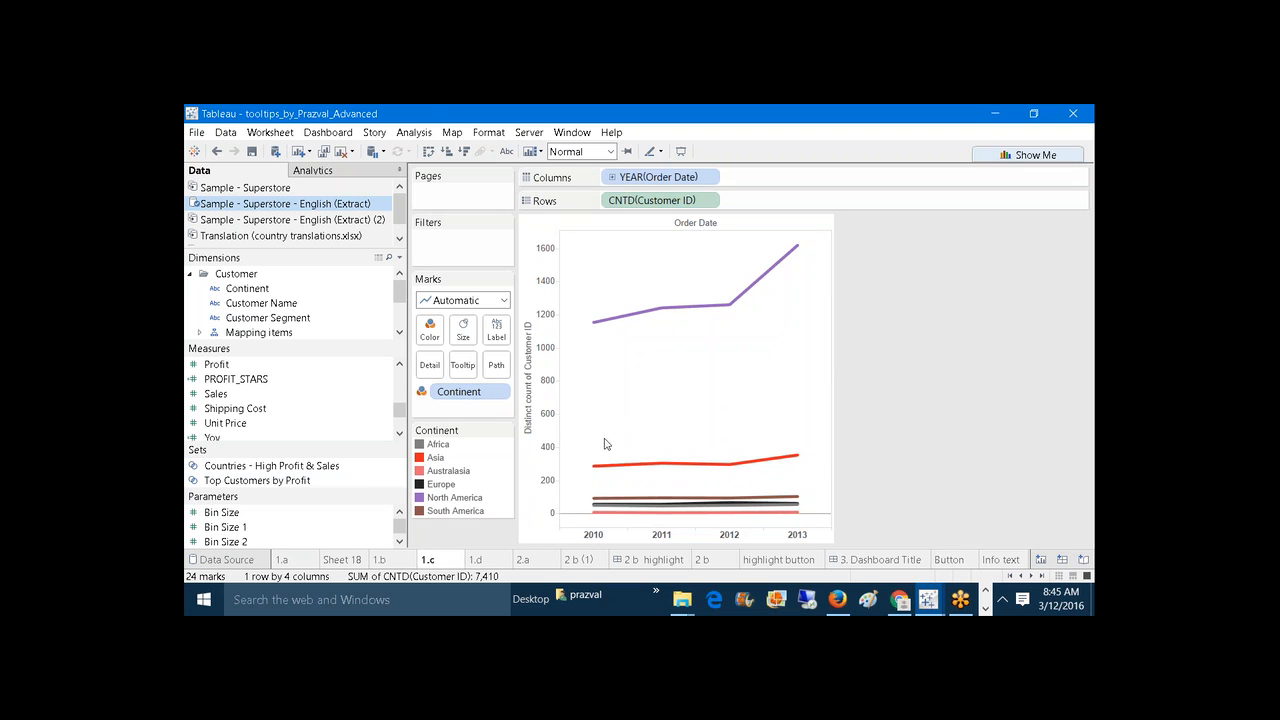
pyautogui.moveTo(660, 465)
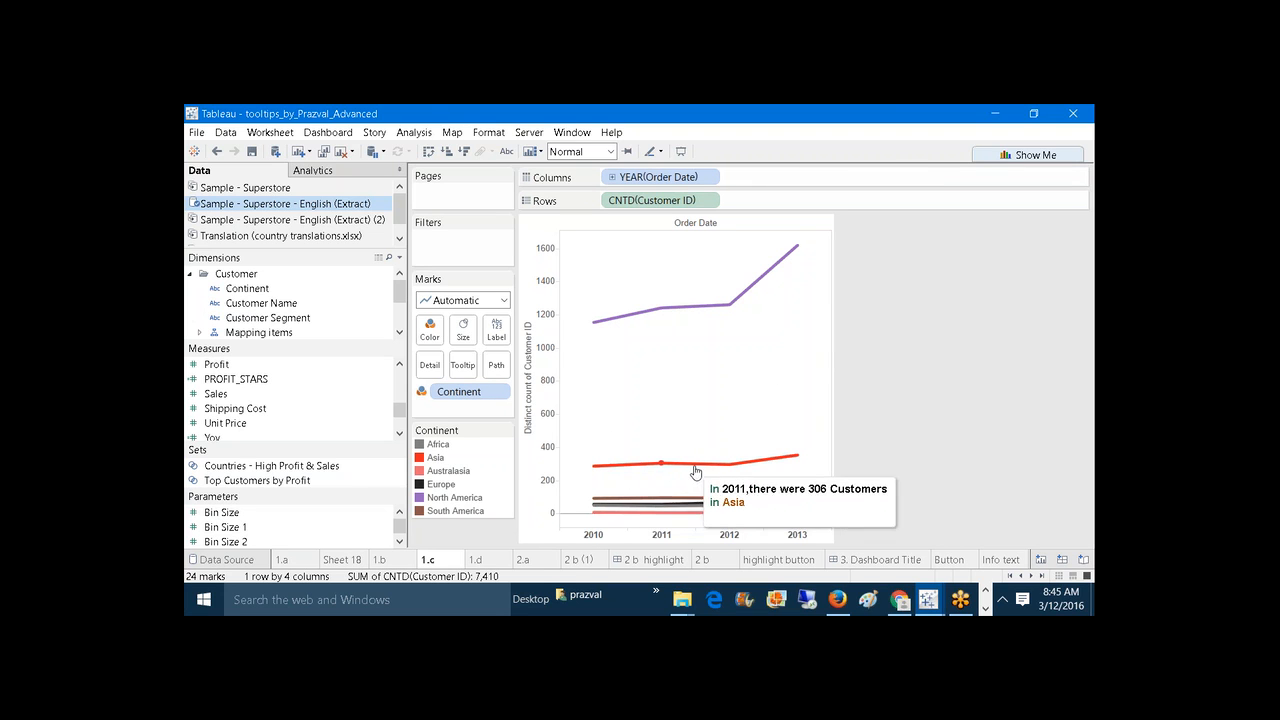
pyautogui.moveTo(723, 468)
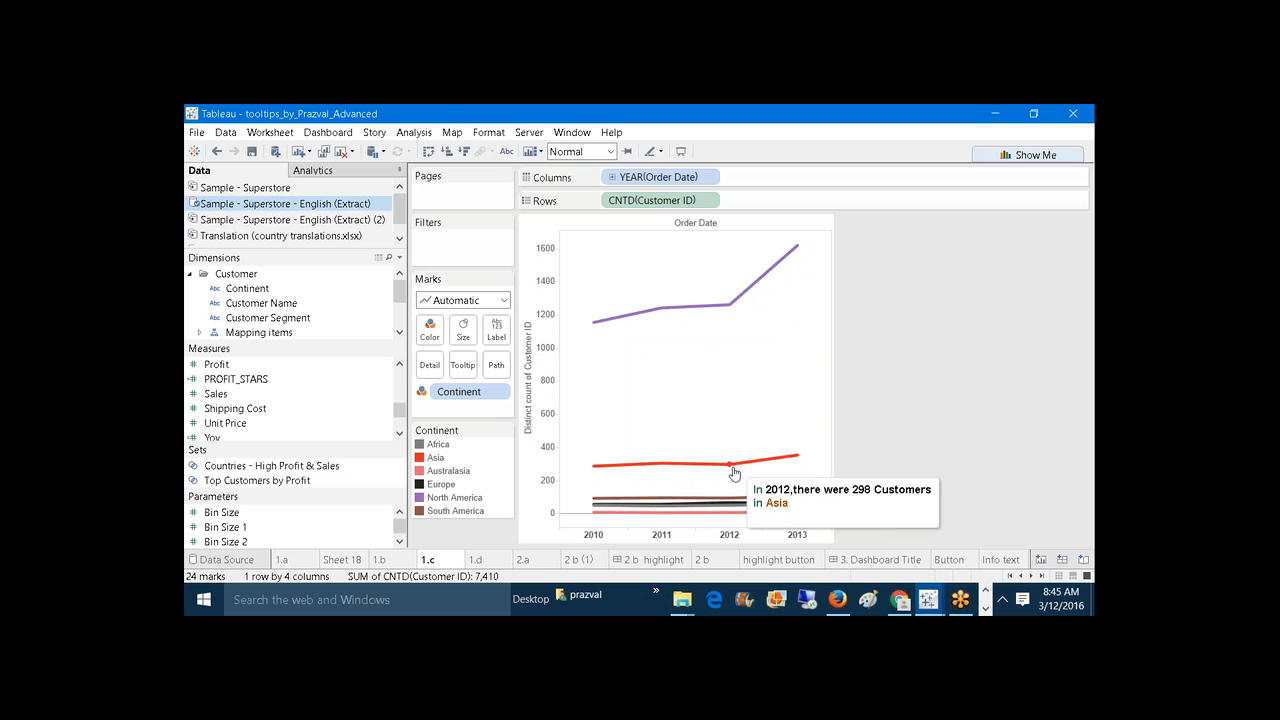
pyautogui.moveTo(600, 467)
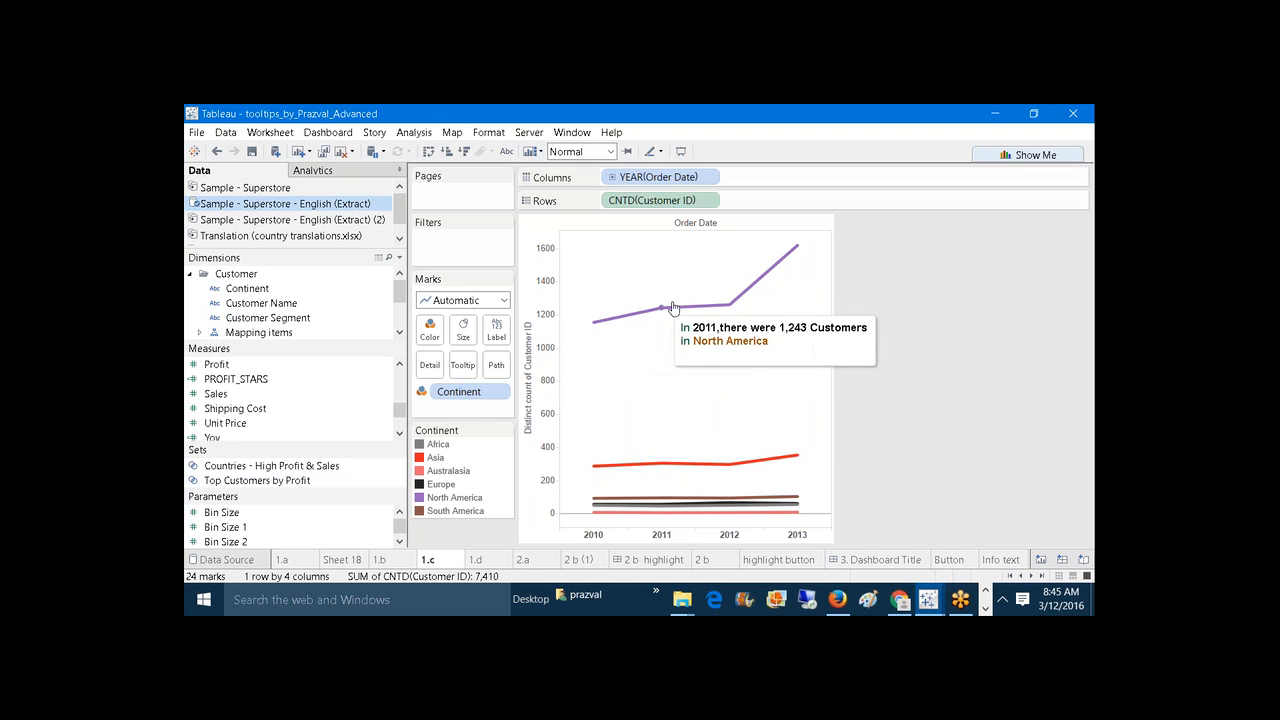
pyautogui.moveTo(782, 266)
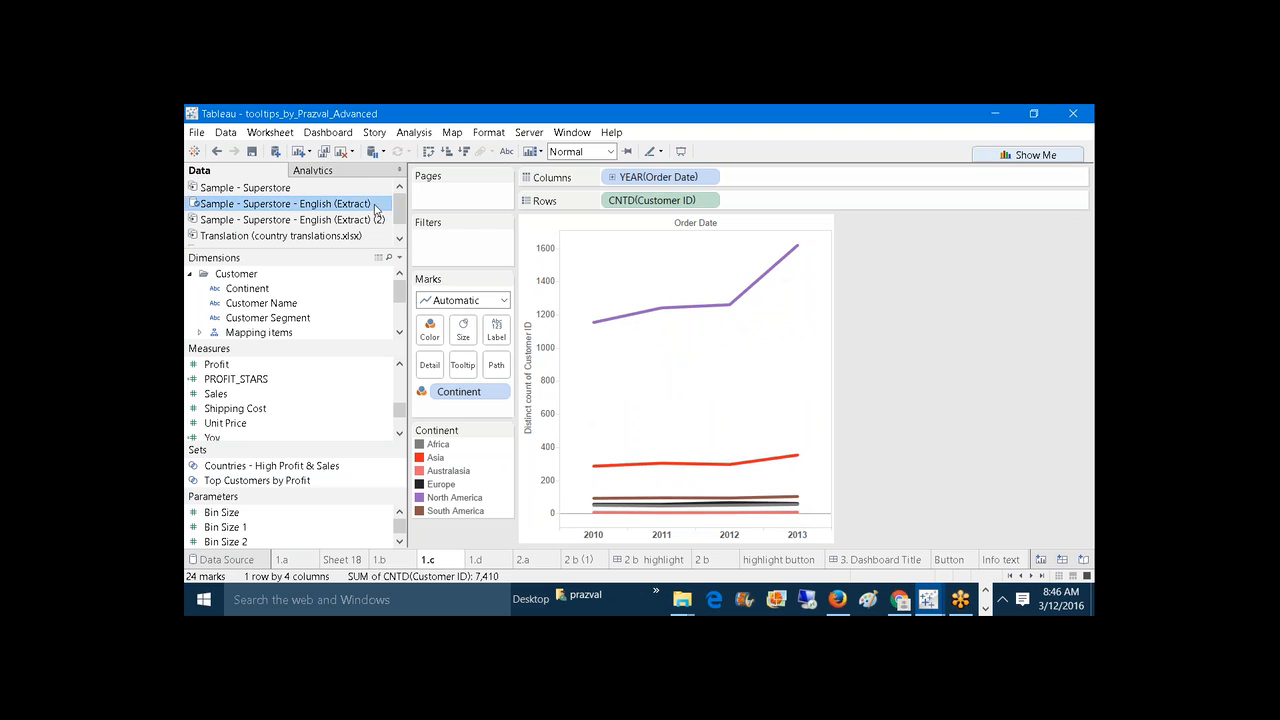
# Step: Create a new worksheet after 1.c and place Order Date by year on Columns
pyautogui.click(300, 153)
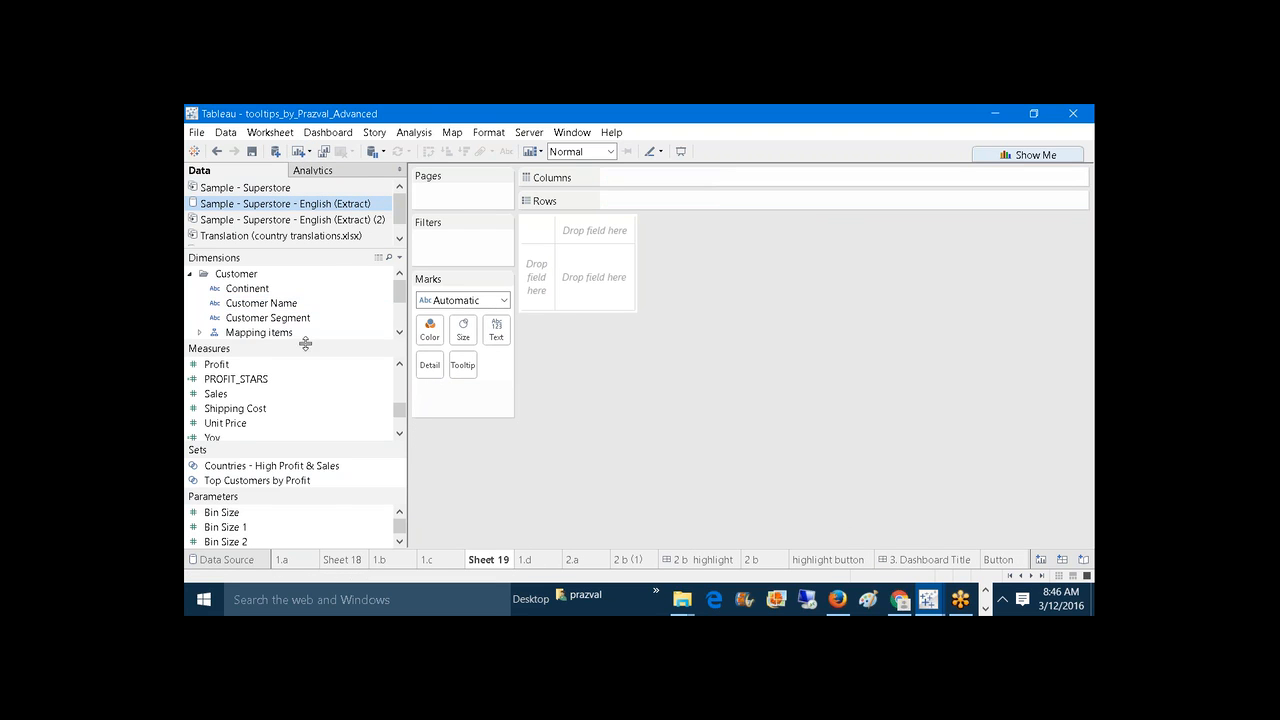
pyautogui.moveTo(306, 342); pyautogui.dragTo(292, 452)
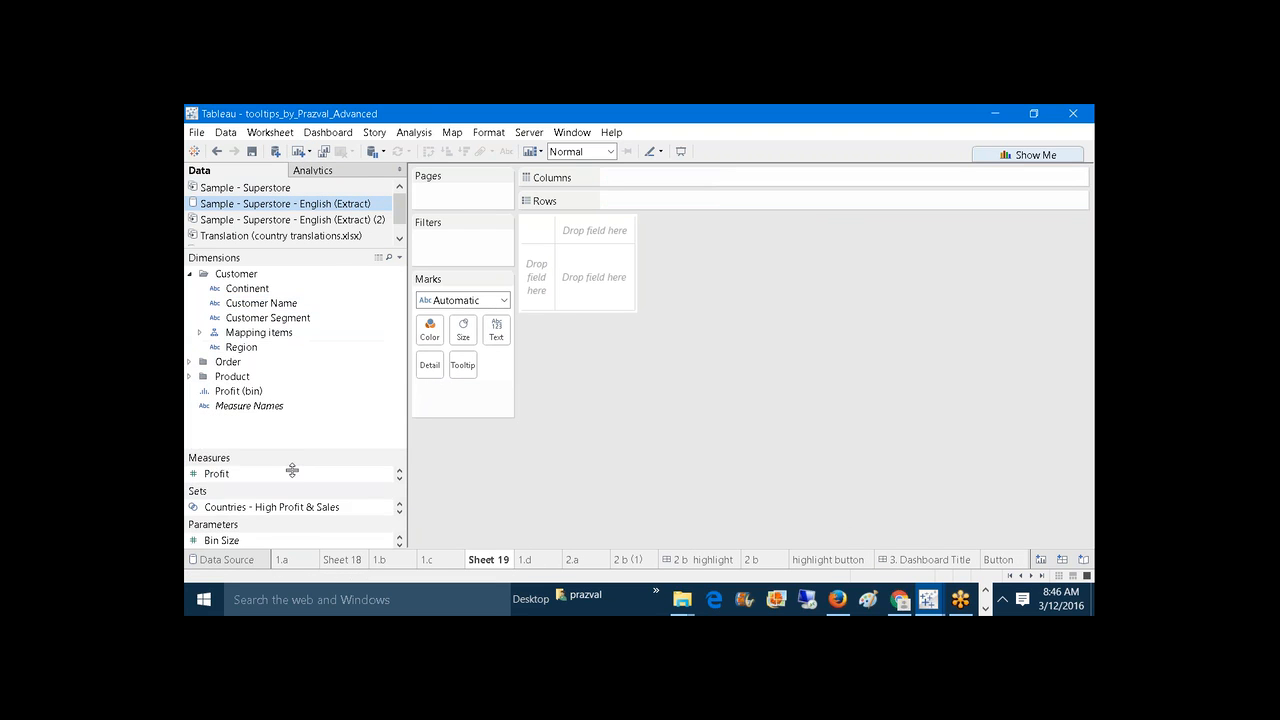
pyautogui.click(191, 363)
pyautogui.moveTo(240, 376); pyautogui.dragTo(622, 178)
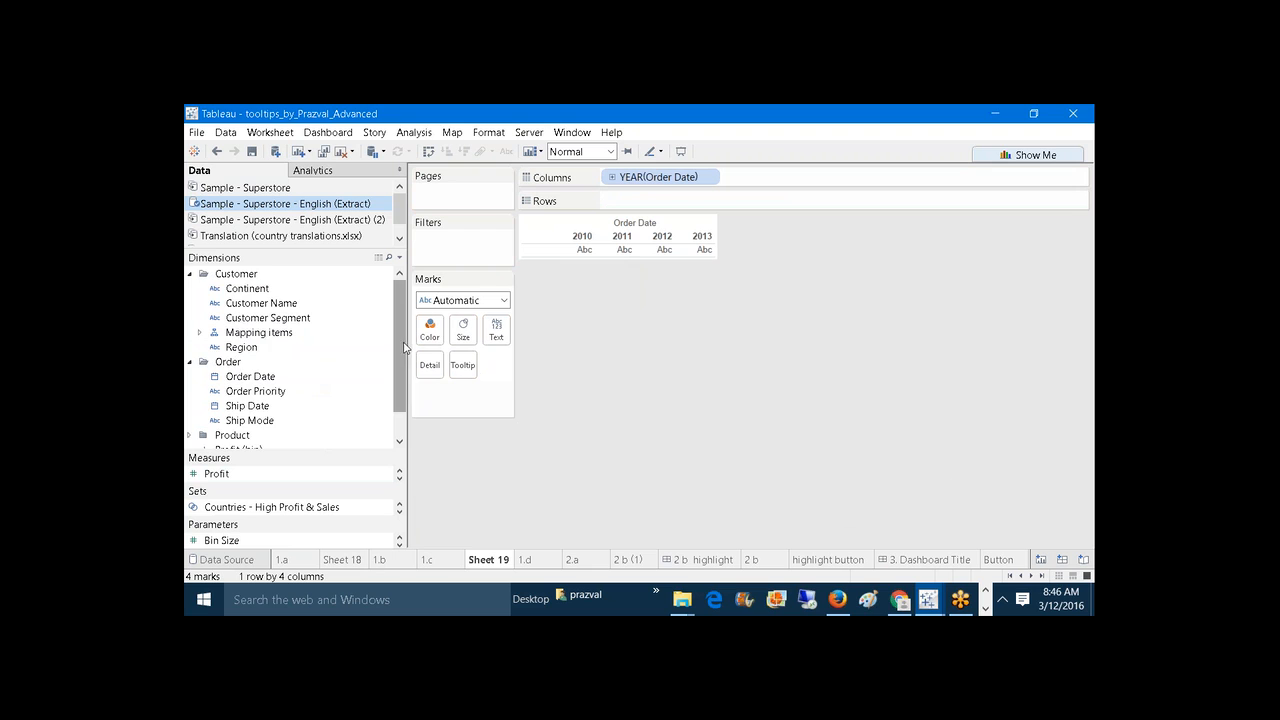
# Step: Place Customer ID on Rows and aggregate it as Count (Distinct)
pyautogui.scroll(-2, 340, 436)
pyautogui.moveTo(326, 449); pyautogui.dragTo(317, 274)
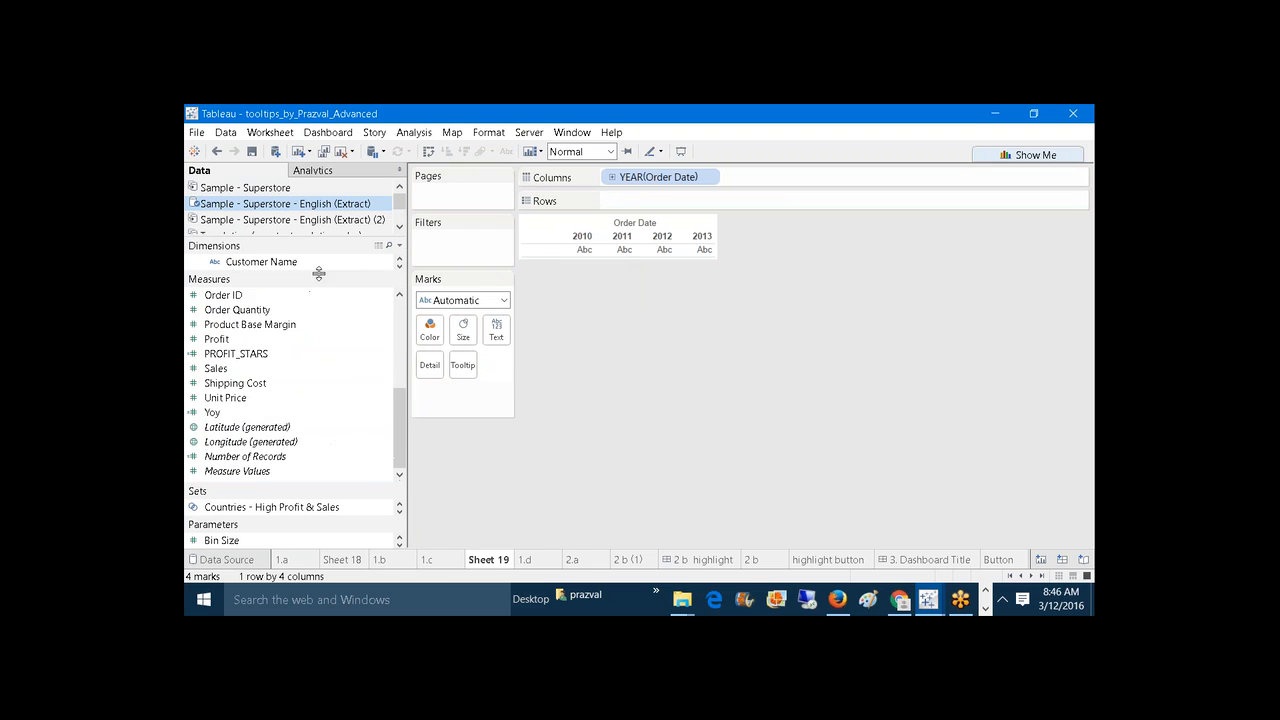
pyautogui.moveTo(399, 427); pyautogui.dragTo(399, 340)
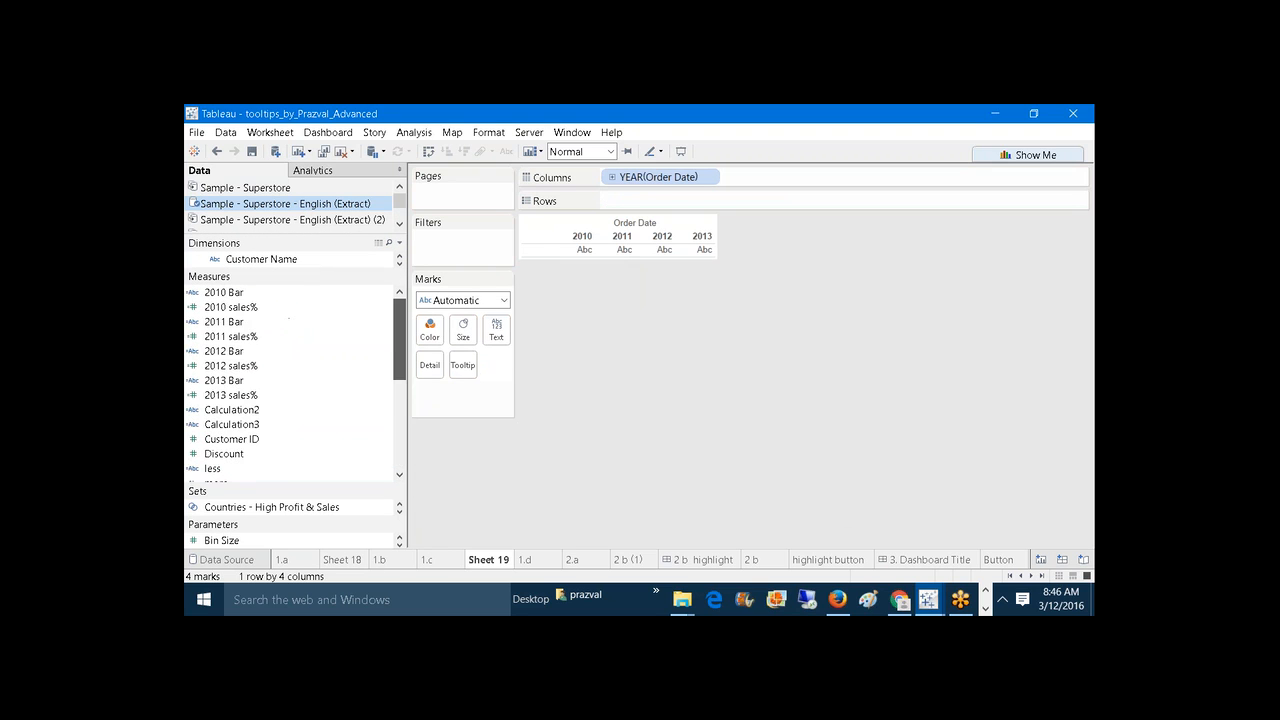
pyautogui.scroll(-2, 399, 345)
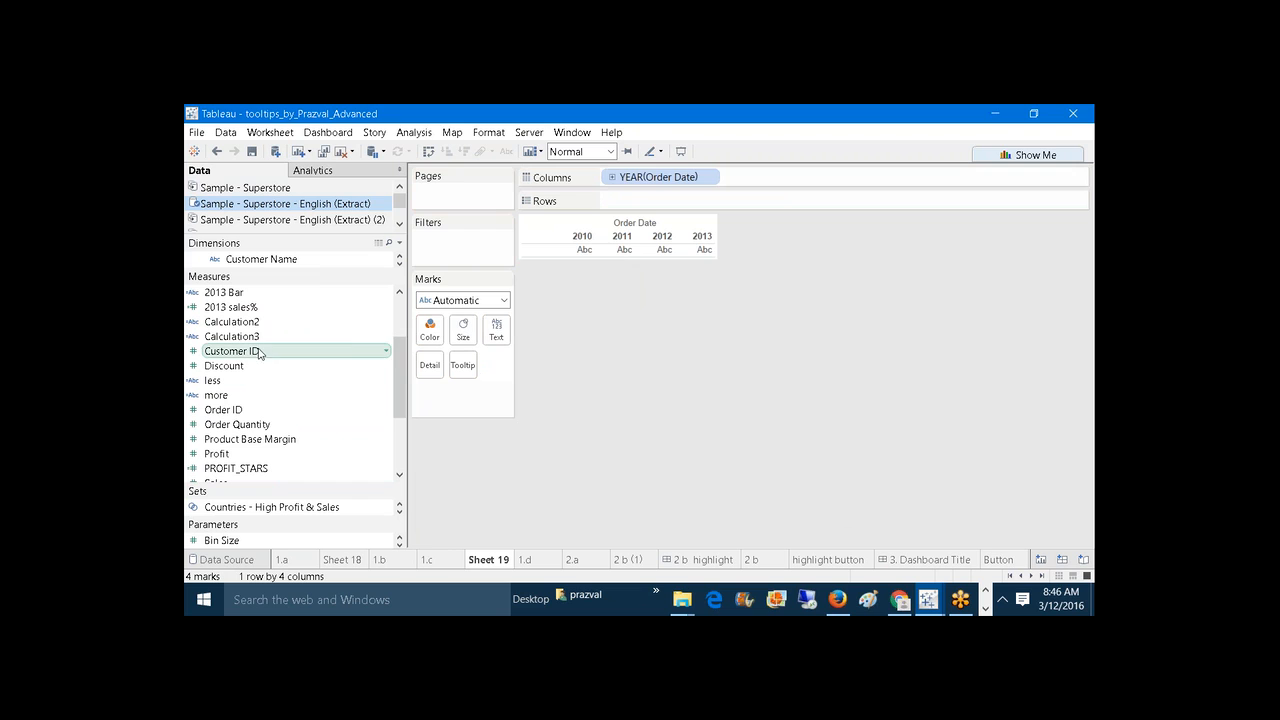
pyautogui.moveTo(232, 351); pyautogui.dragTo(690, 202)
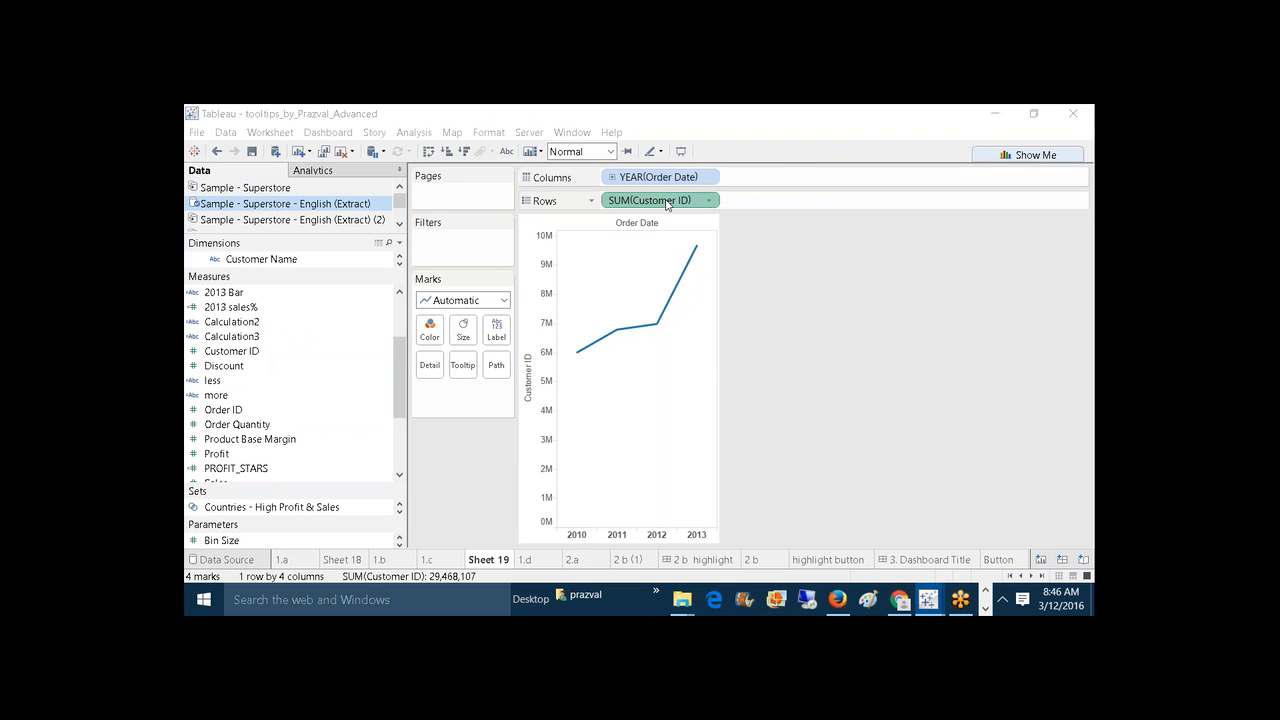
pyautogui.rightClick(666, 201)
pyautogui.moveTo(790, 340)
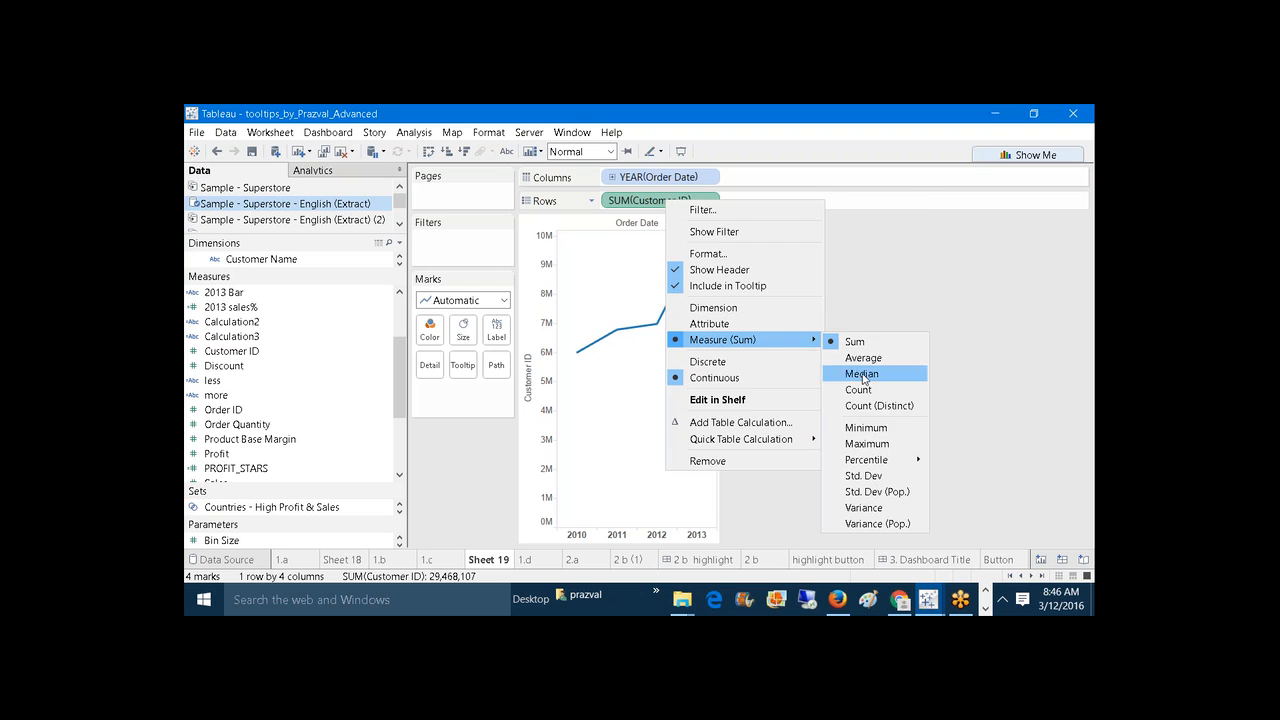
pyautogui.click(870, 405)
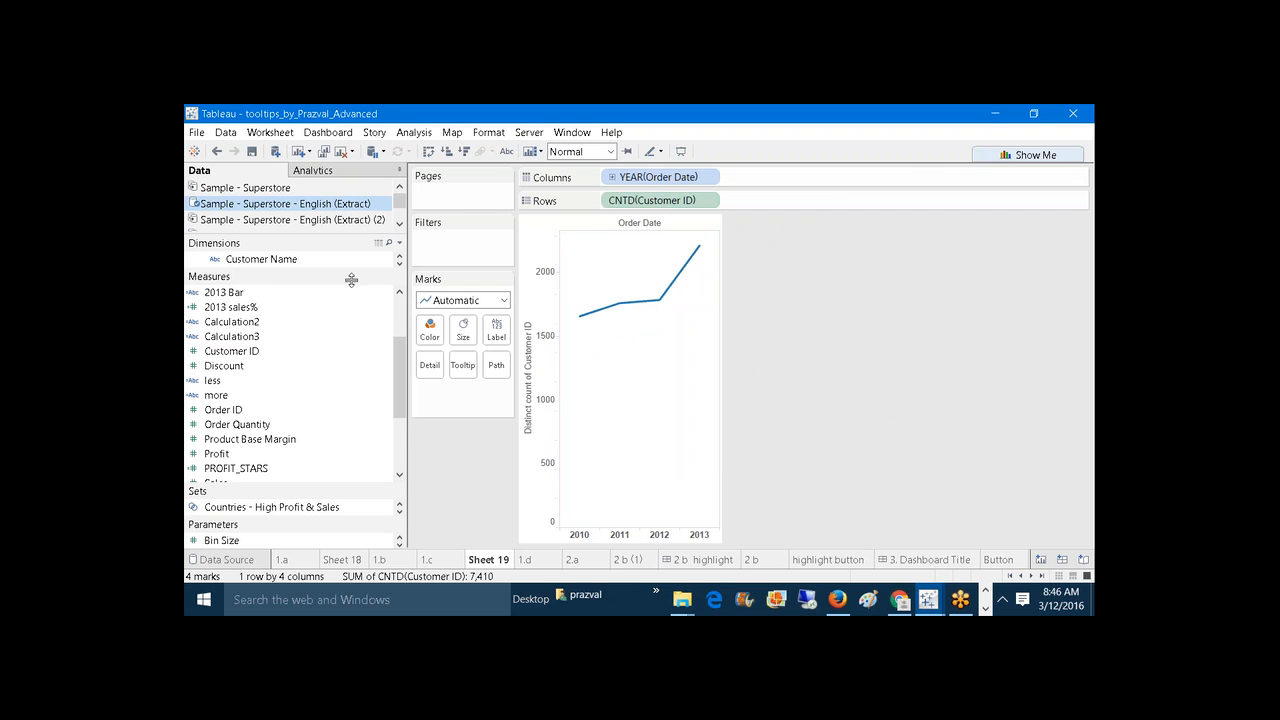
# Step: Color the customer count line by Continent
pyautogui.moveTo(350, 272); pyautogui.dragTo(311, 497)
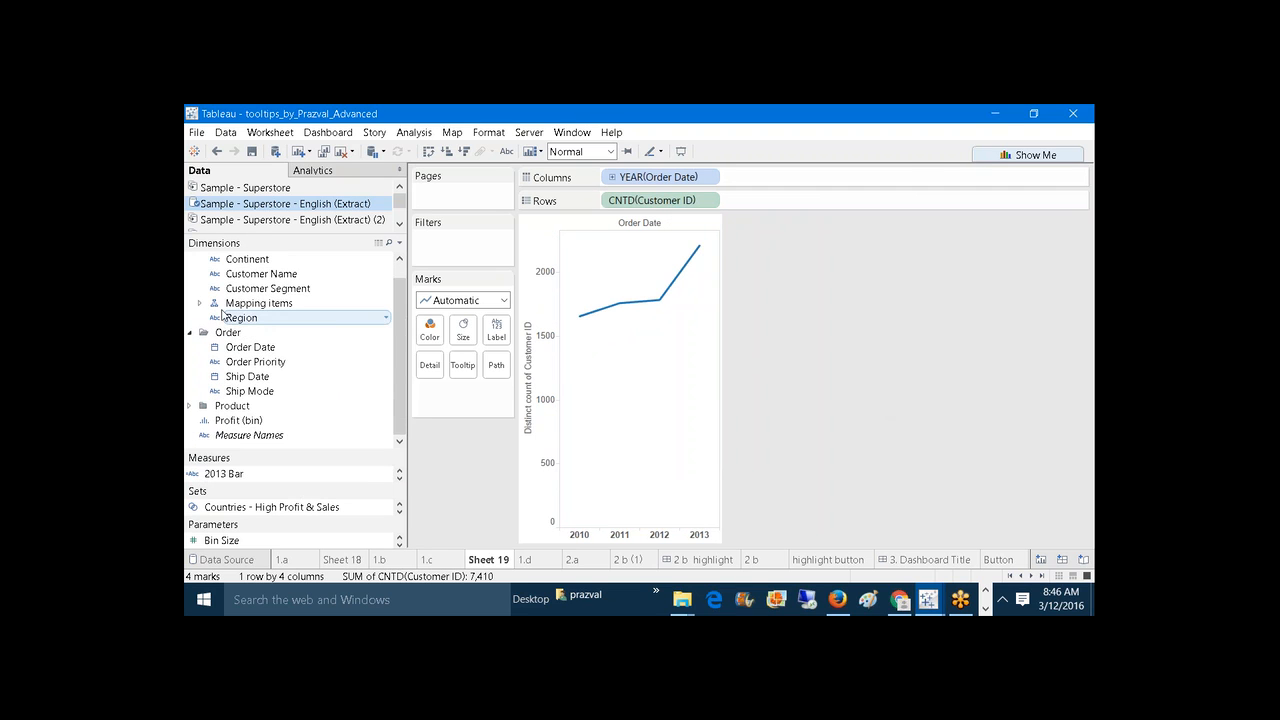
pyautogui.scroll(1, 399, 365)
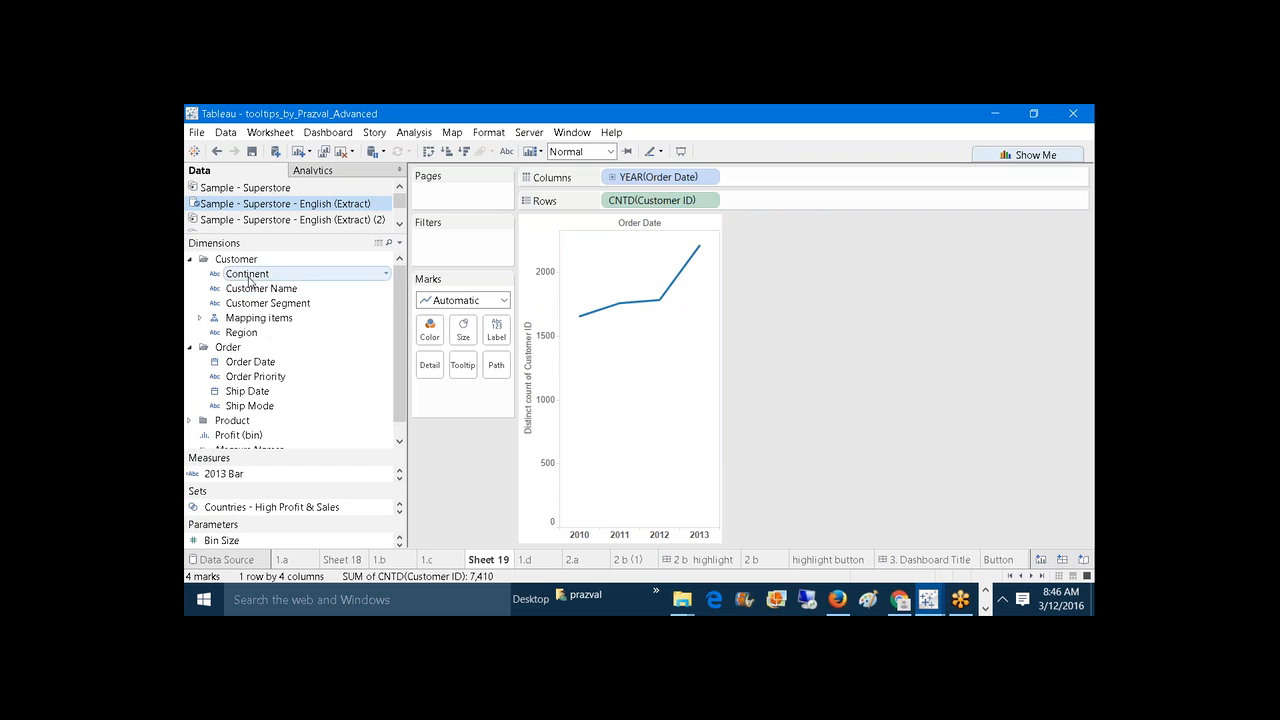
pyautogui.moveTo(247, 273); pyautogui.dragTo(431, 322)
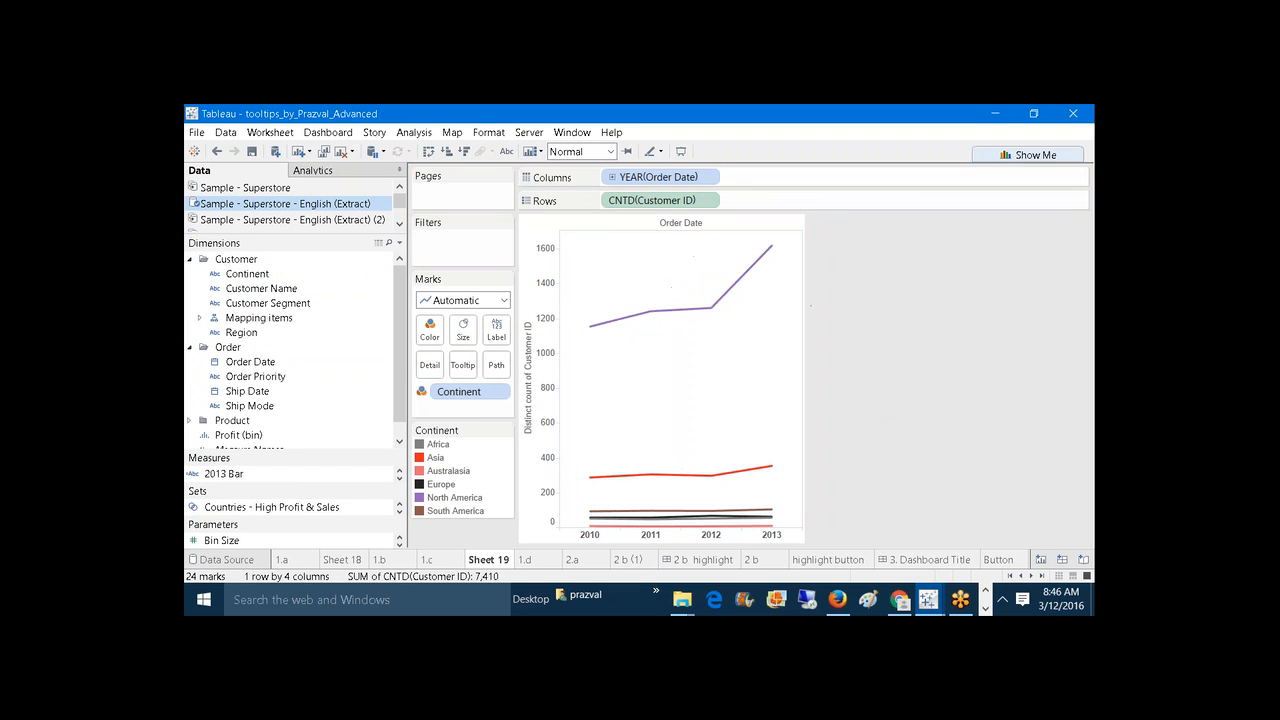
# Step: Edit the customer count chart's tooltip so its first line reads "In <Continent> Continent there were"
pyautogui.moveTo(599, 331)
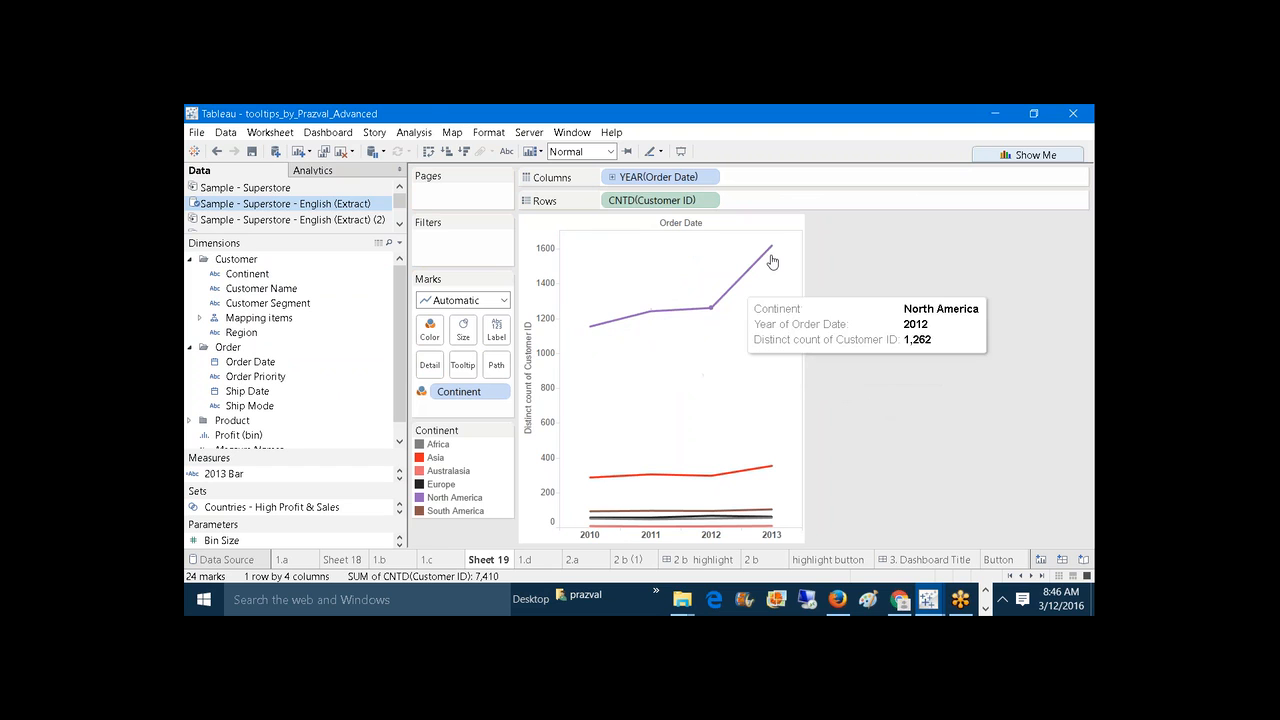
pyautogui.moveTo(655, 480)
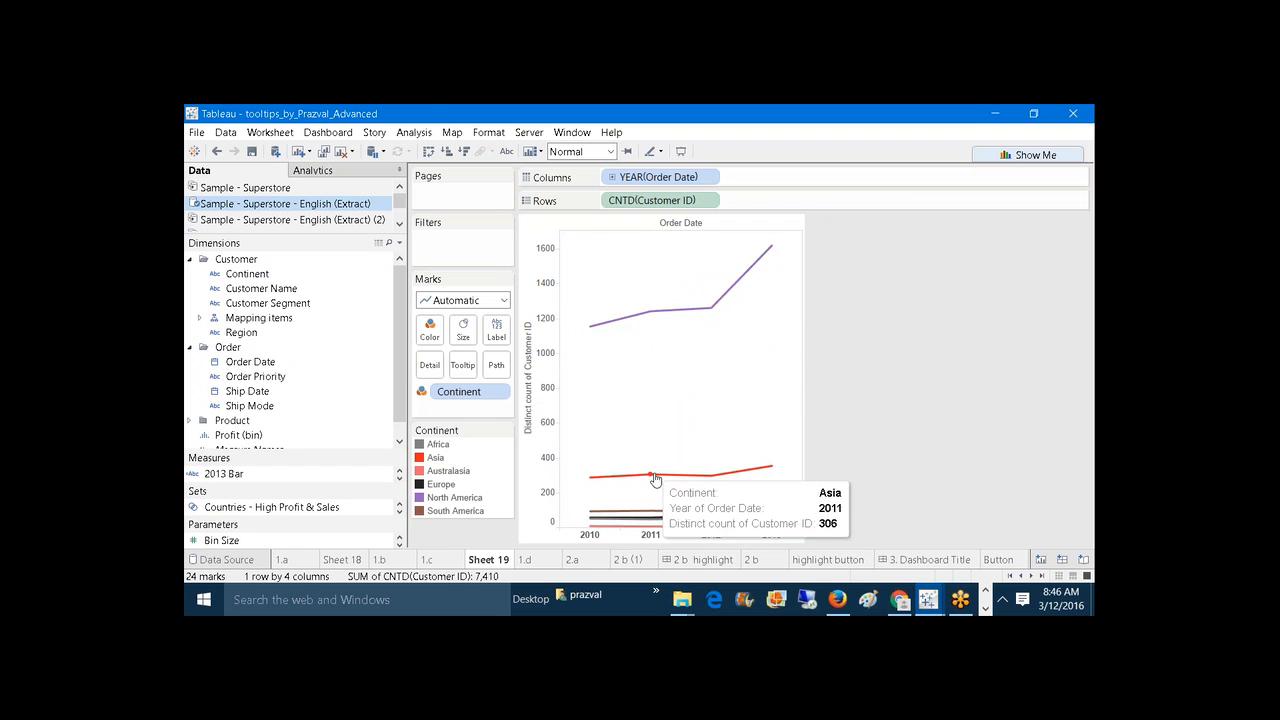
pyautogui.moveTo(590, 525)
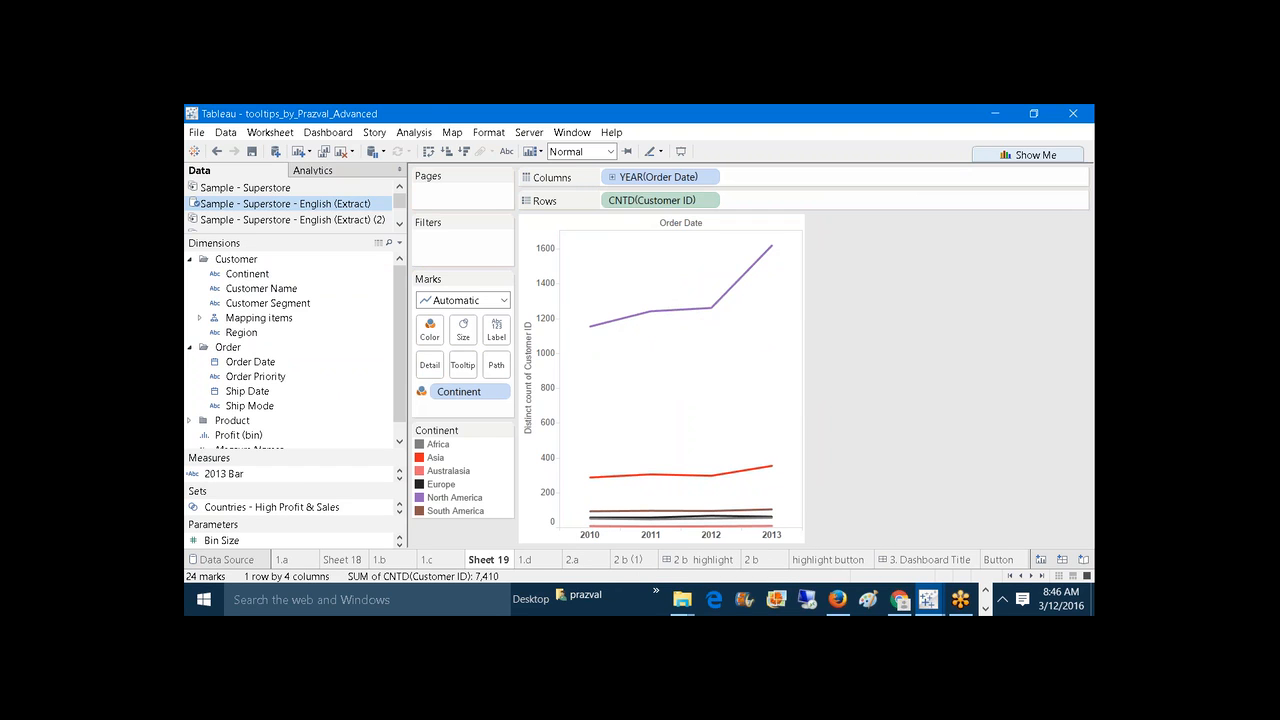
pyautogui.click(465, 359)
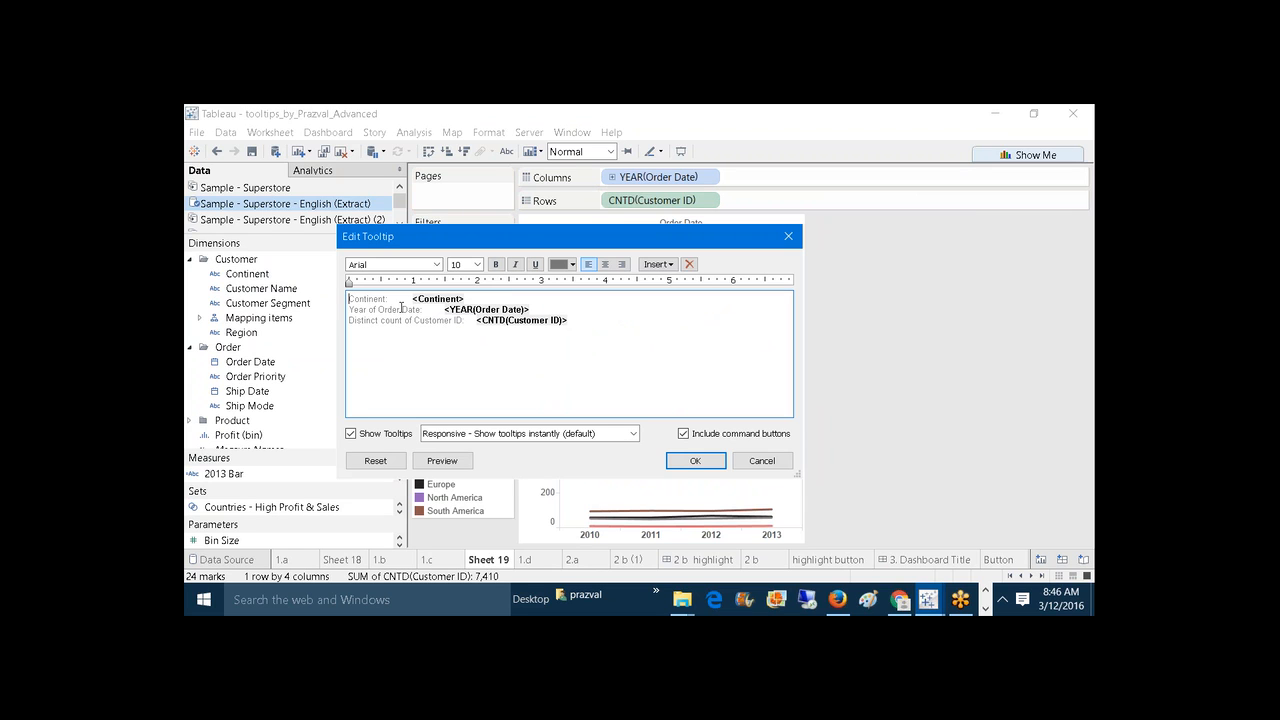
pyautogui.moveTo(386, 298); pyautogui.dragTo(348, 298)
pyautogui.press('BackSpace')
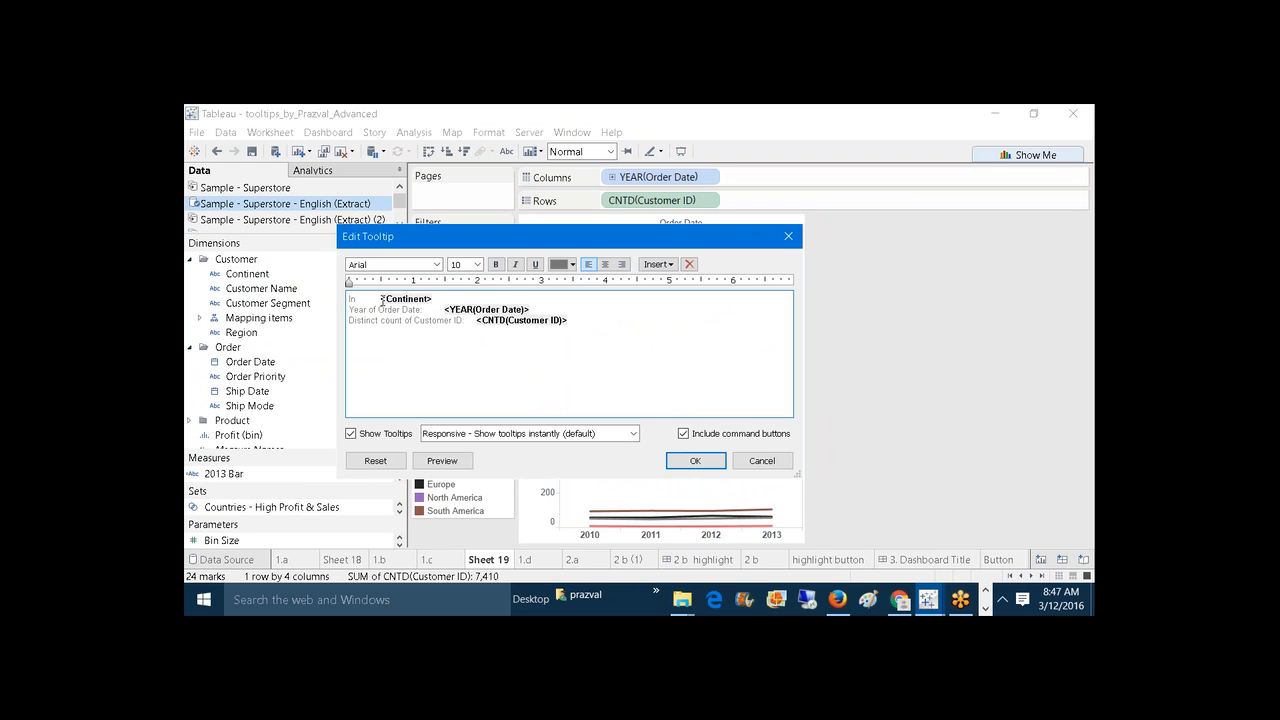
pyautogui.press('Delete')
pyautogui.click(420, 299)
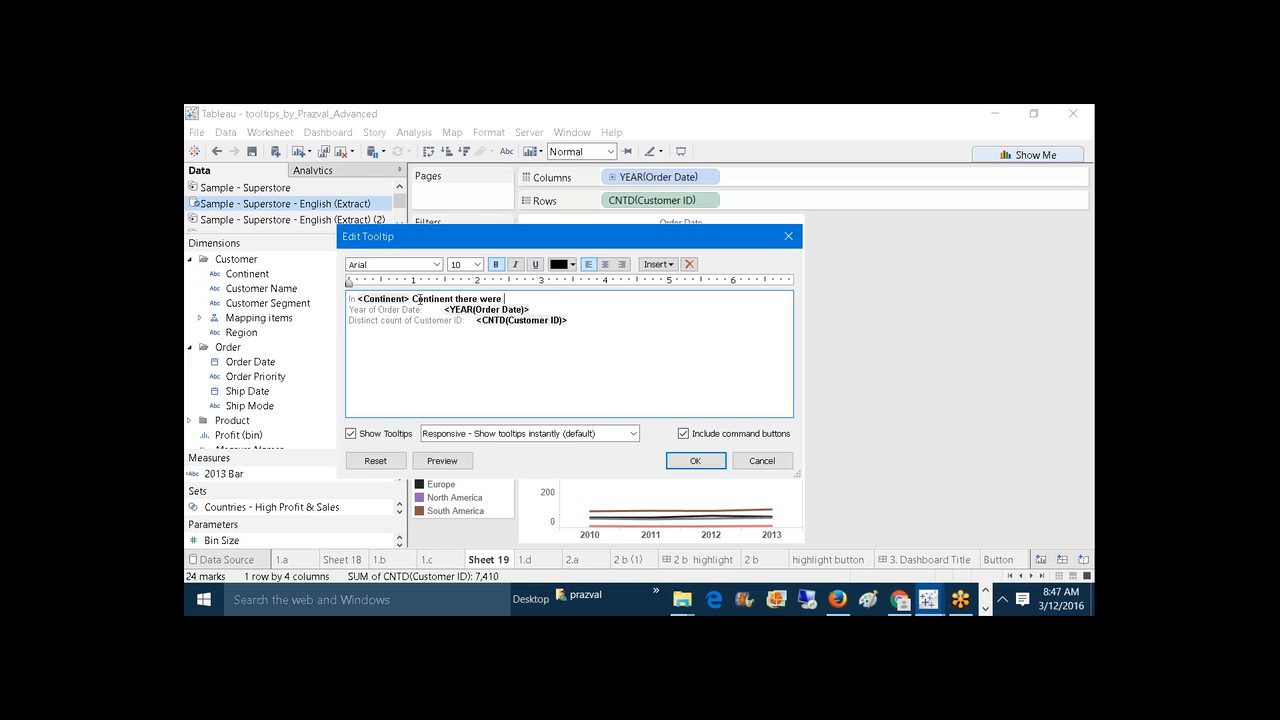
# Step: Move the <CNTD(Customer ID)> field to the end of the tooltip's first line and follow it with "Customers in"
pyautogui.moveTo(476, 321); pyautogui.dragTo(579, 326)
pyautogui.hotkey('ctrl', 'c')
pyautogui.press('Delete')
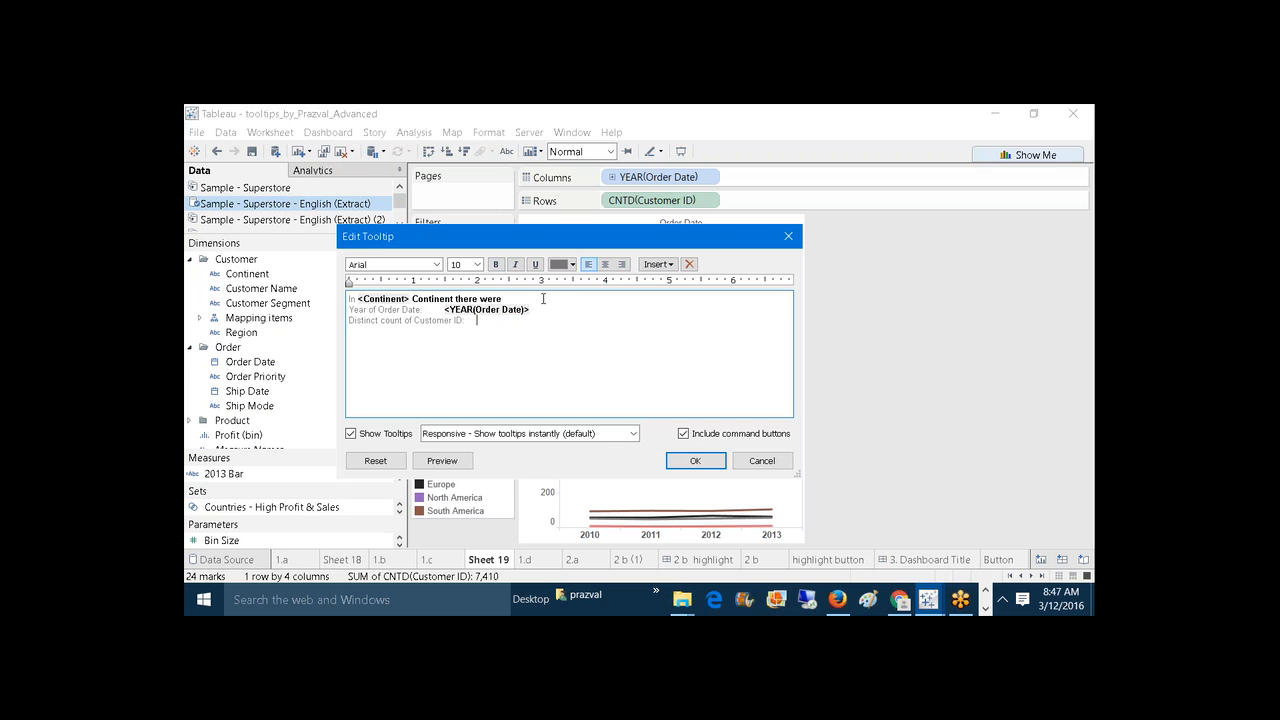
pyautogui.click(543, 299)
pyautogui.hotkey('ctrl', 'v')
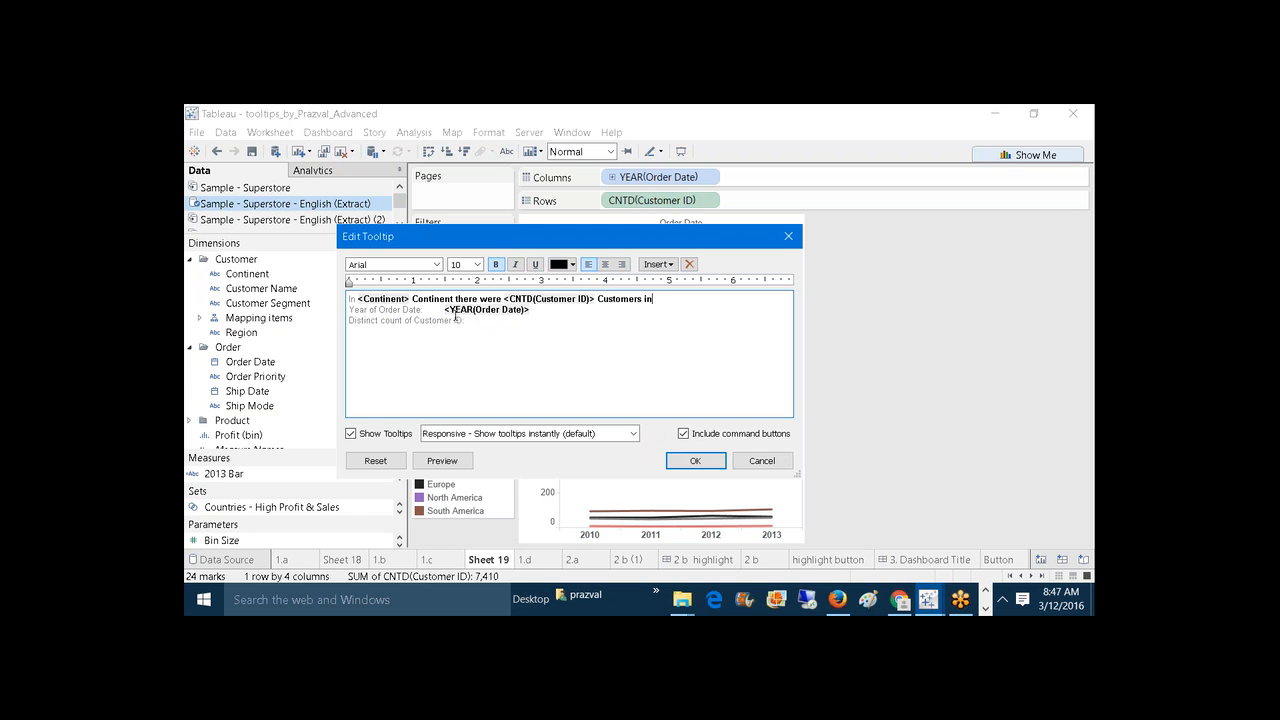
# Step: Remove the "Distinct count of Customer ID:" and "Year of Order Date:" labels from the tooltip, then preview the sentence
pyautogui.moveTo(466, 321); pyautogui.dragTo(349, 320)
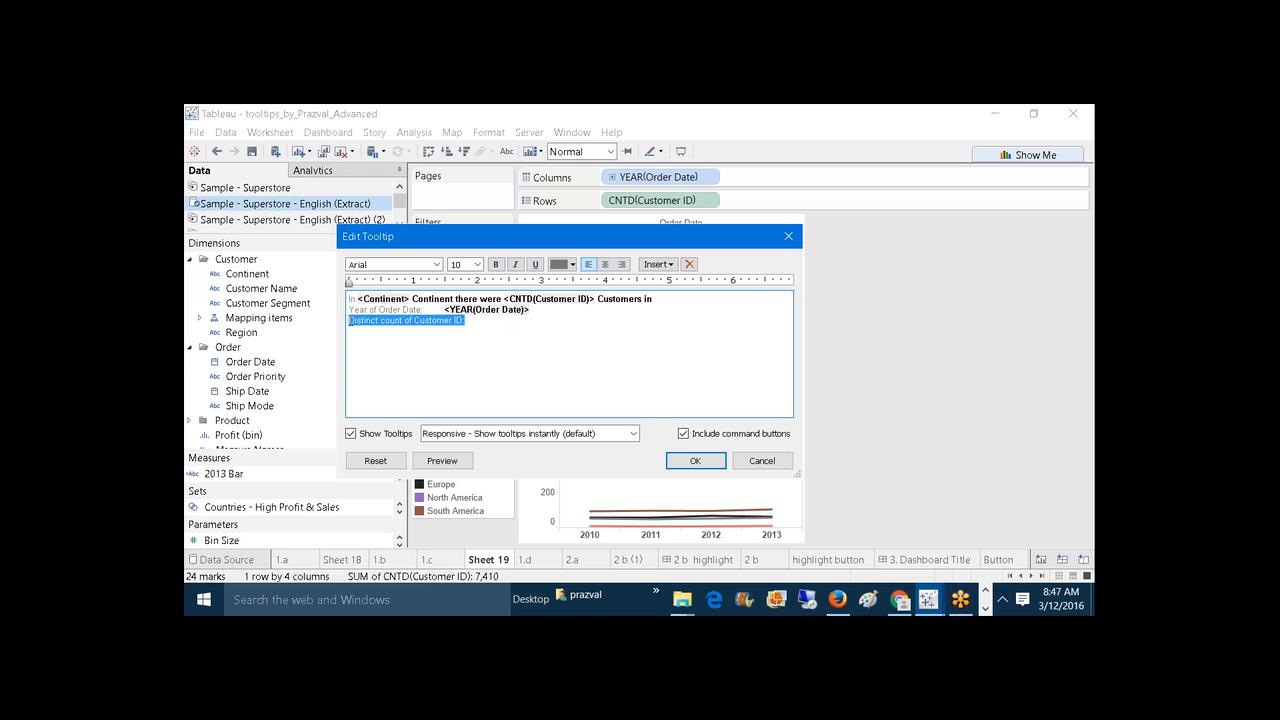
pyautogui.press('Delete')
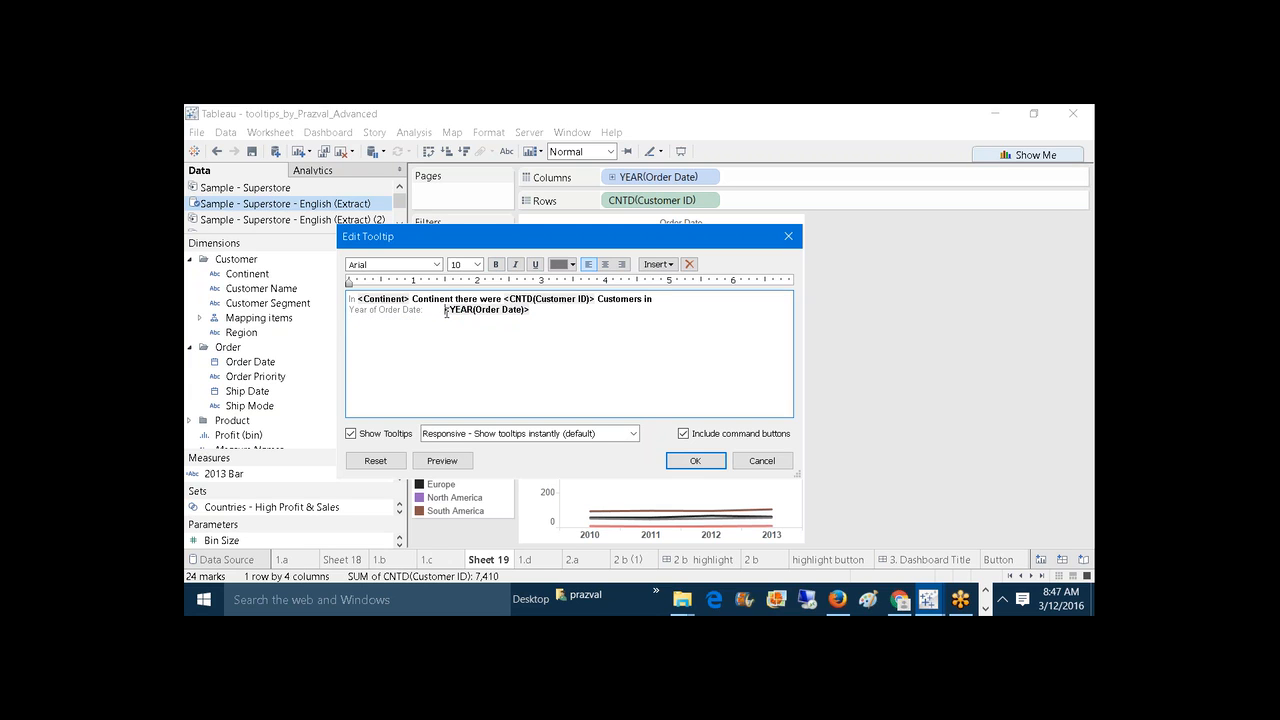
pyautogui.press('BackSpace')
pyautogui.press('BackSpace')
pyautogui.press('BackSpace')
pyautogui.press('BackSpace')
pyautogui.press('BackSpace')
pyautogui.press('BackSpace')
pyautogui.press('BackSpace')
pyautogui.press('BackSpace')
pyautogui.press('BackSpace')
pyautogui.press('BackSpace')
pyautogui.press('BackSpace')
pyautogui.press('BackSpace')
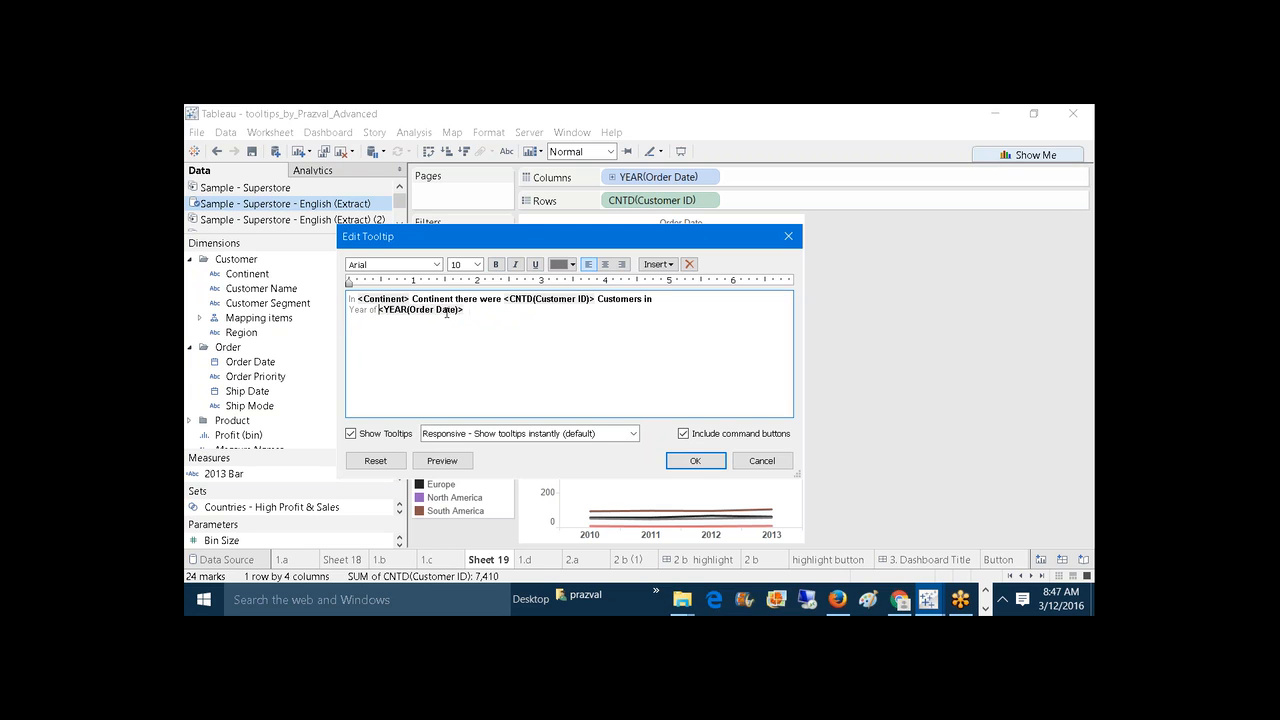
pyautogui.press('BackSpace')
pyautogui.press('BackSpace')
pyautogui.press('BackSpace')
pyautogui.press('BackSpace')
pyautogui.press('BackSpace')
pyautogui.press('BackSpace')
pyautogui.press('BackSpace')
pyautogui.press('BackSpace')
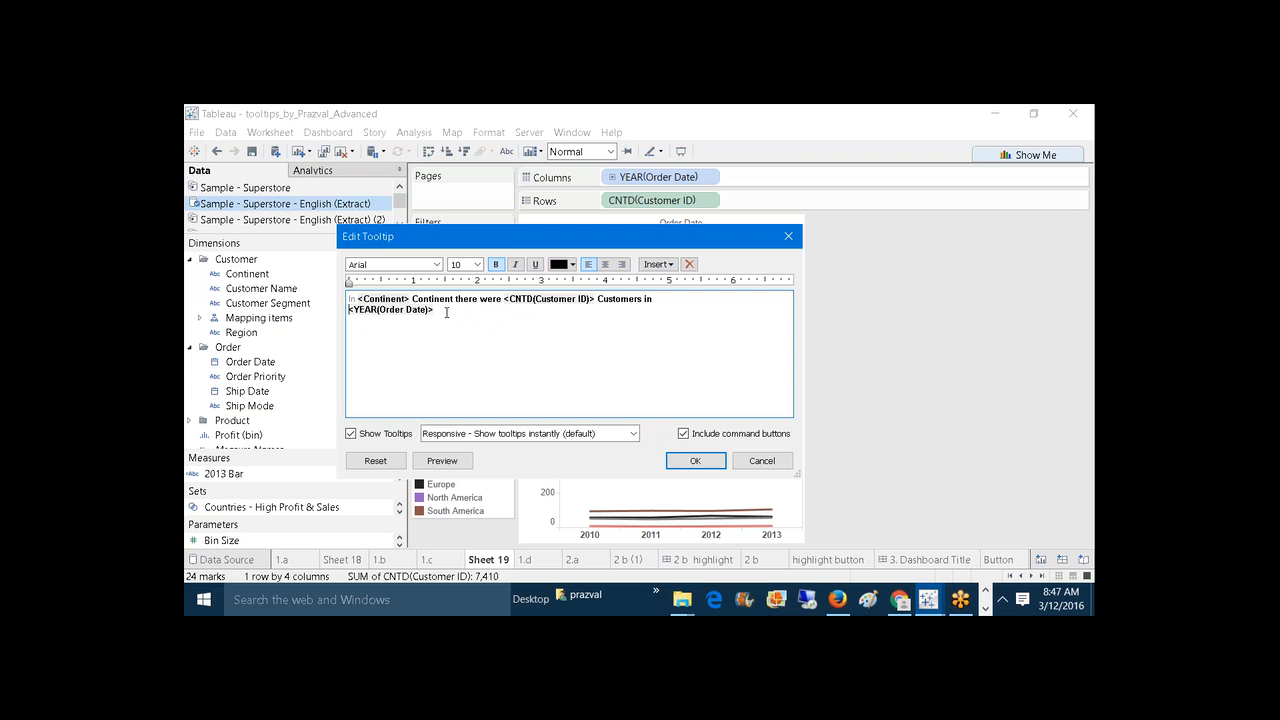
pyautogui.click(456, 463)
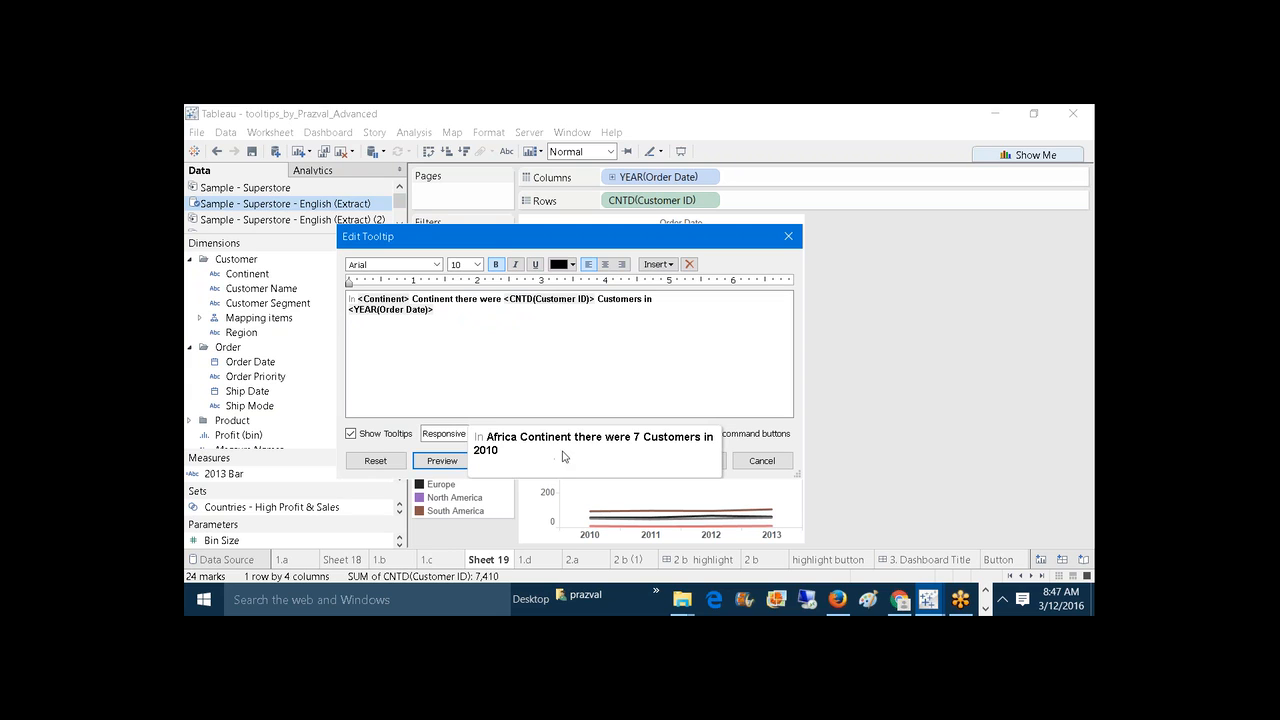
pyautogui.click(566, 372)
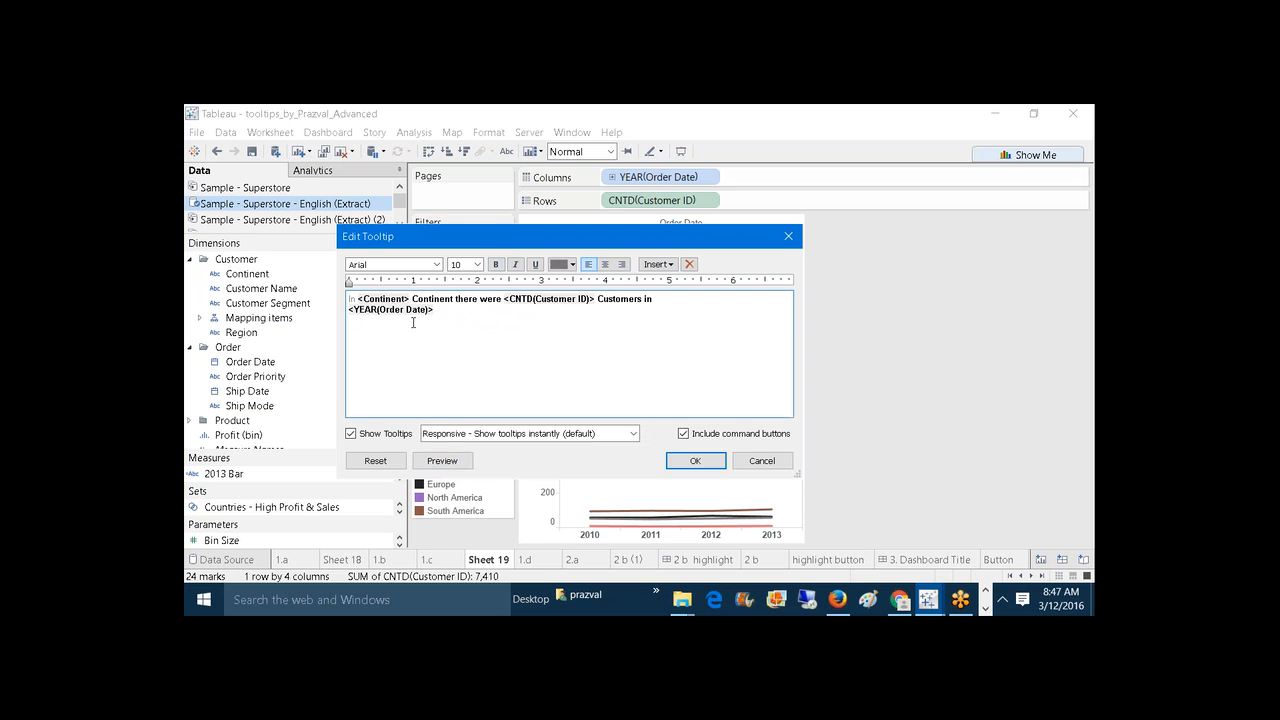
# Step: Format the <Continent> field in the tooltip as dark brown text at size 16
pyautogui.moveTo(412, 298); pyautogui.dragTo(357, 298)
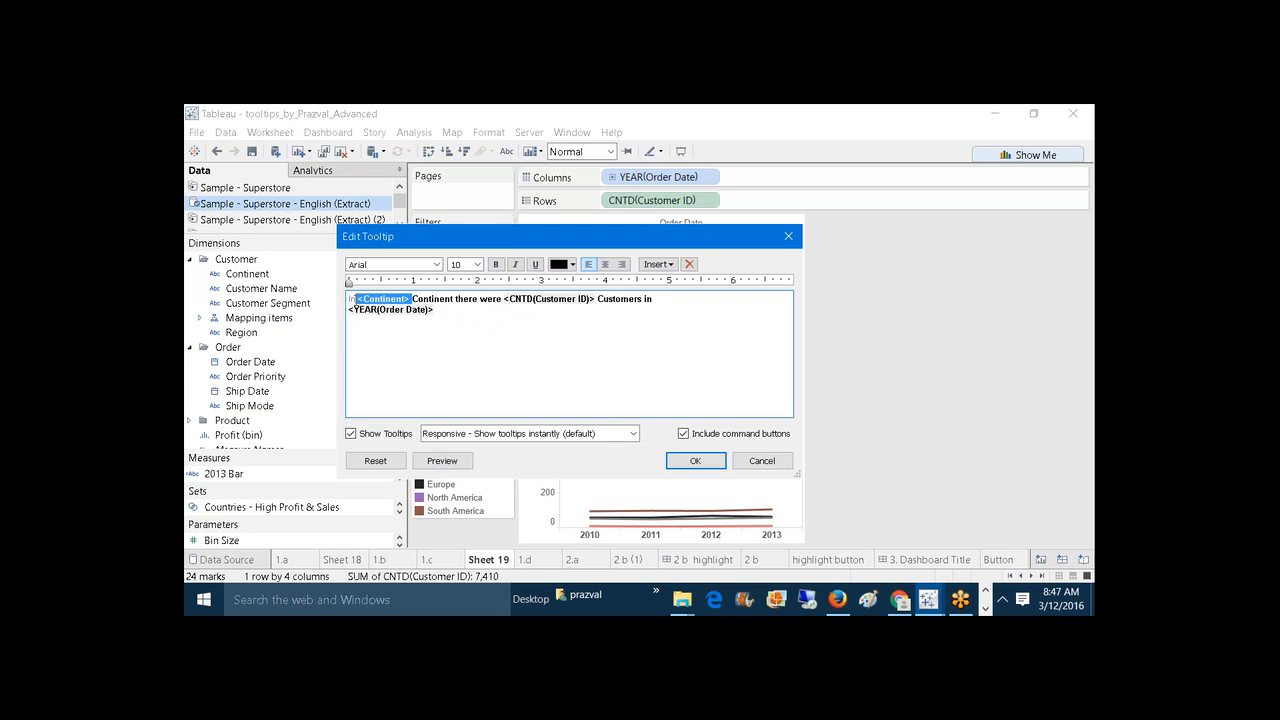
pyautogui.click(572, 265)
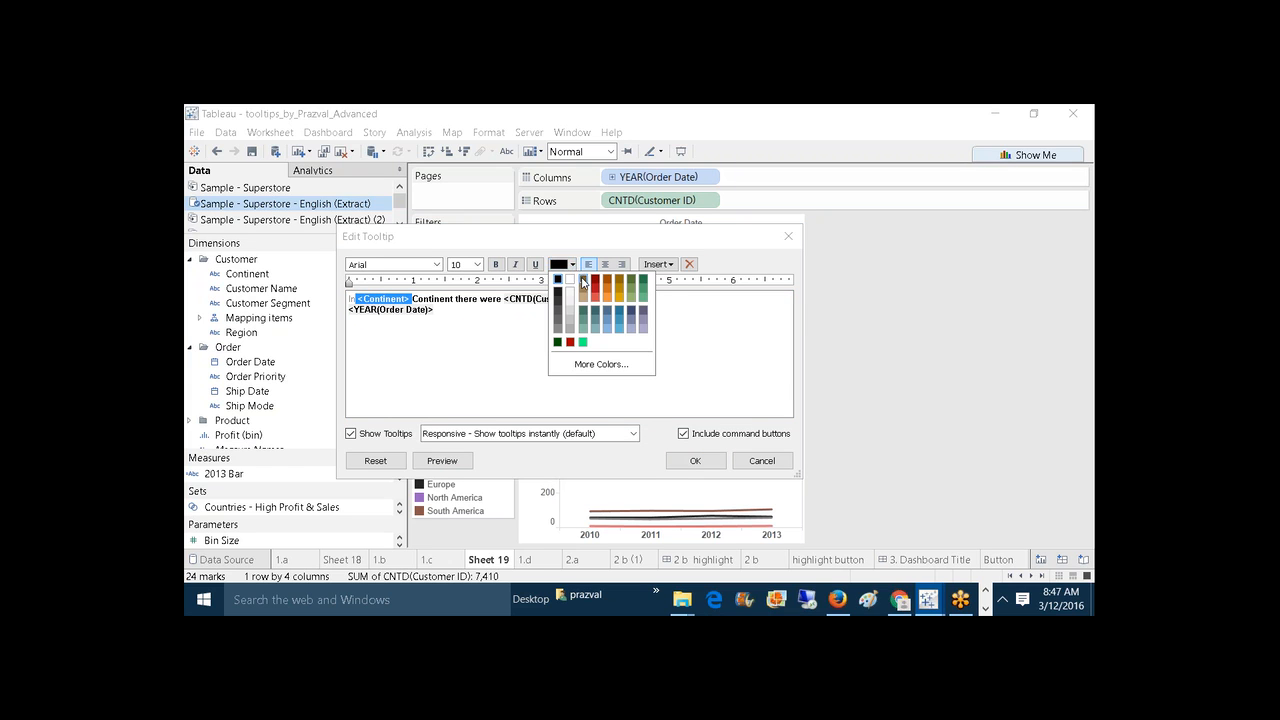
pyautogui.click(583, 283)
pyautogui.click(477, 264)
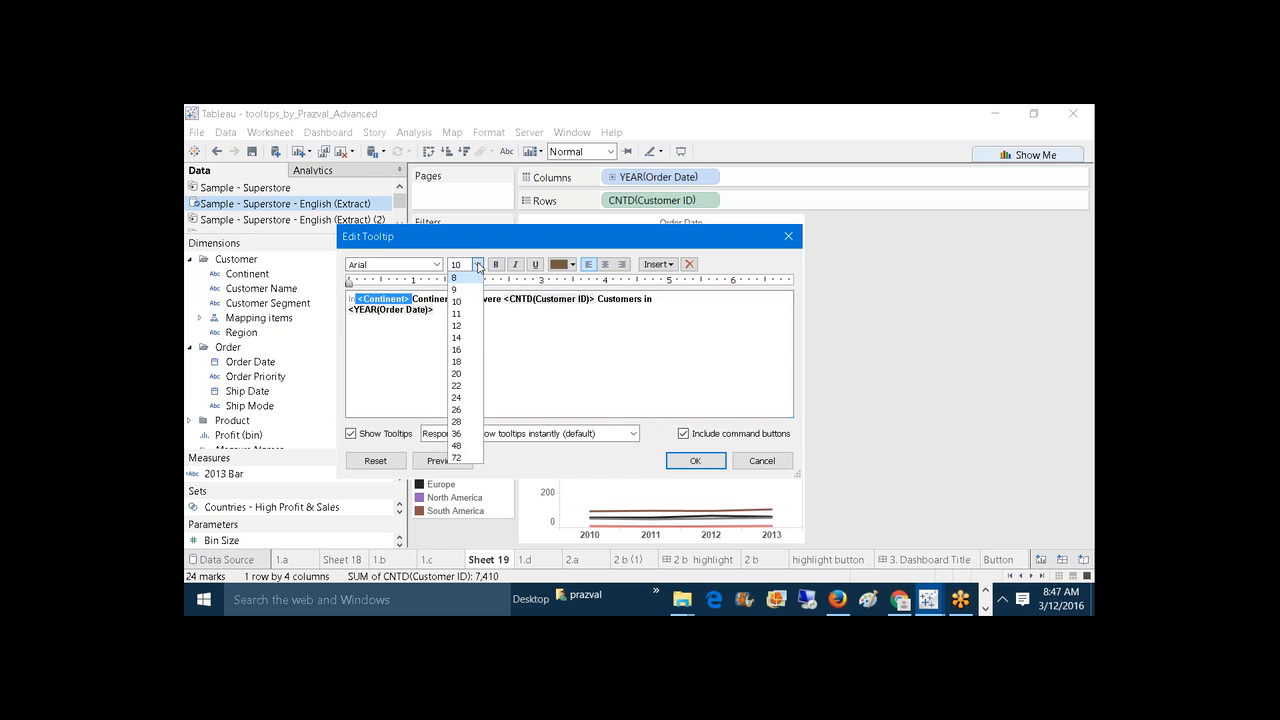
pyautogui.click(458, 349)
pyautogui.click(530, 352)
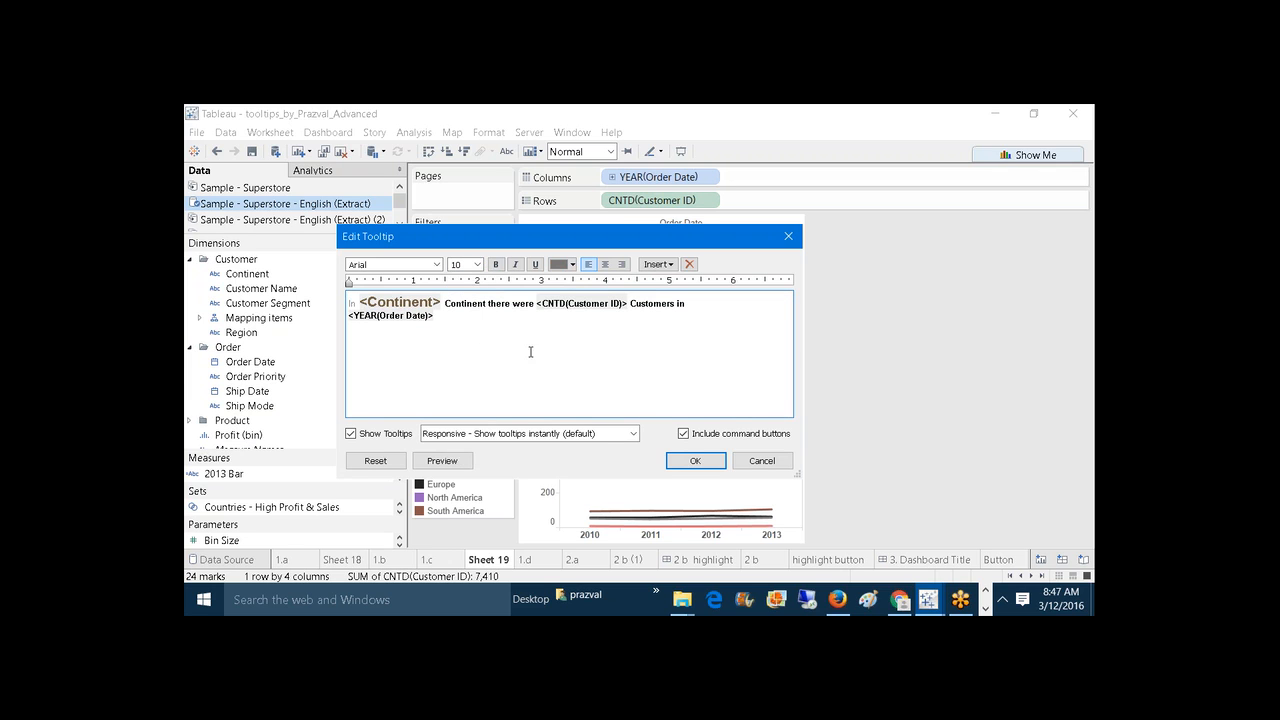
# Step: Format the <CNTD(Customer ID)> field in the tooltip as dark gold text at size 20
pyautogui.moveTo(630, 306); pyautogui.dragTo(538, 311)
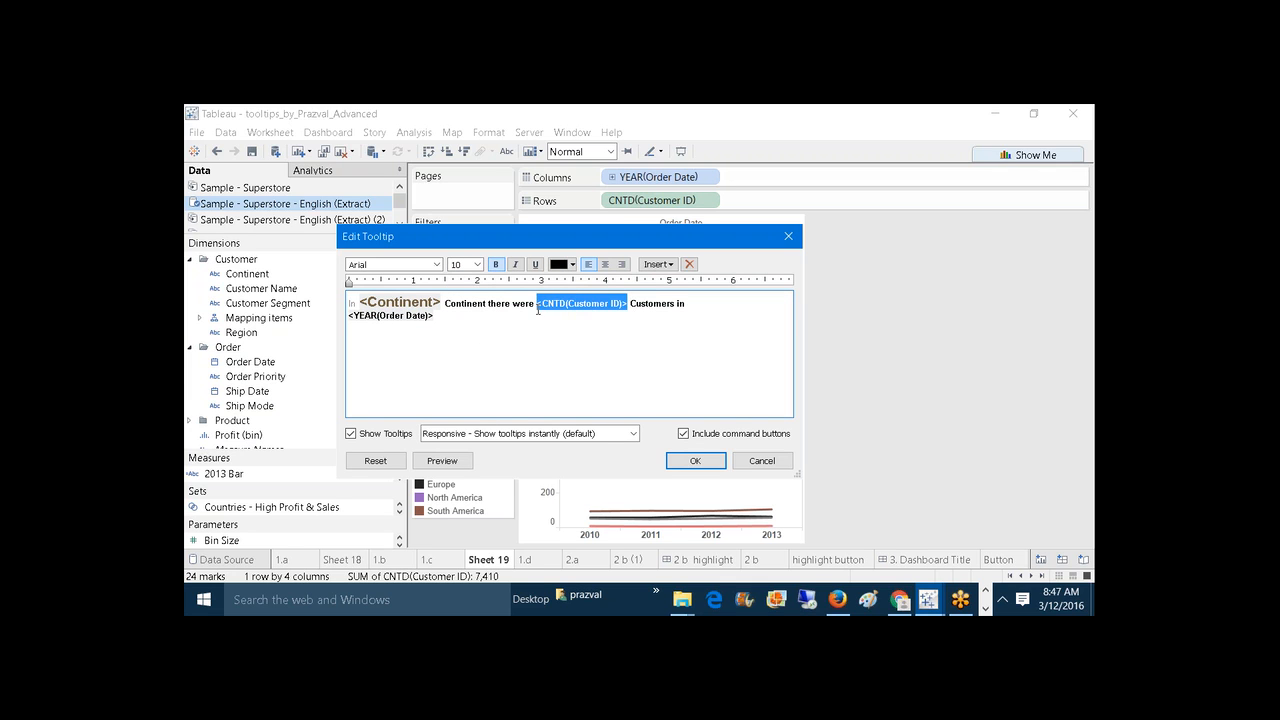
pyautogui.click(573, 266)
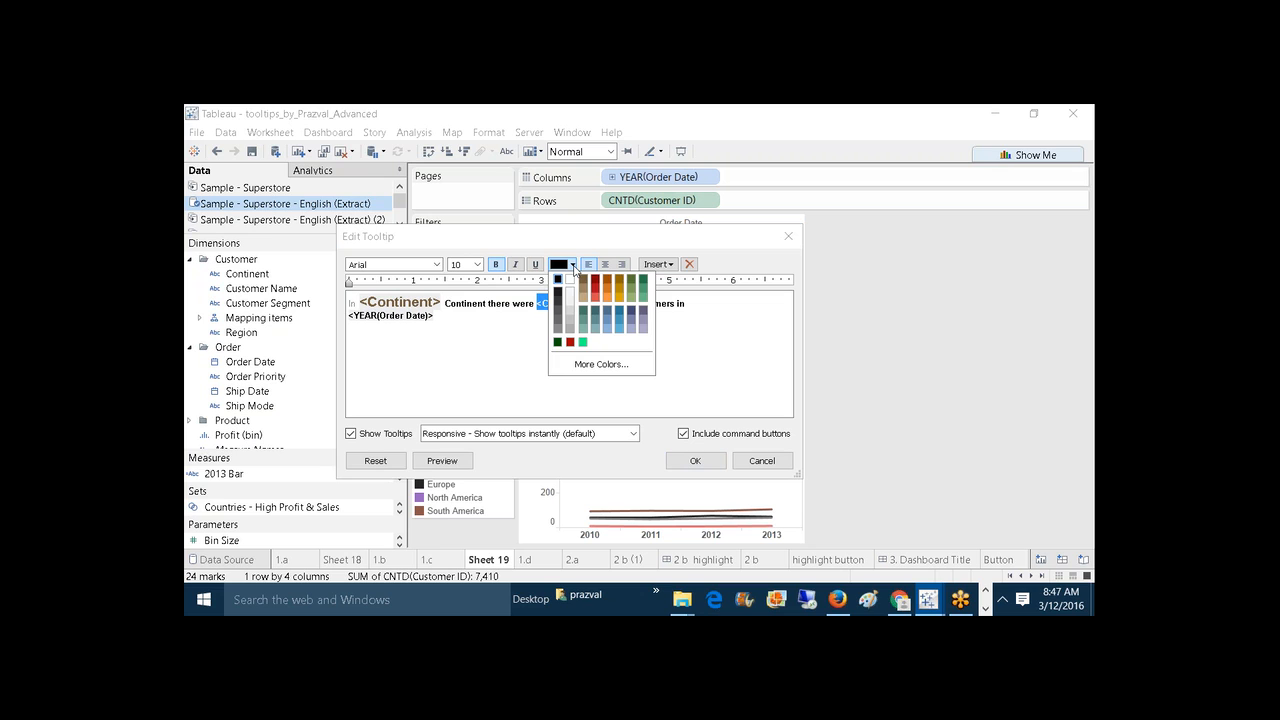
pyautogui.click(622, 286)
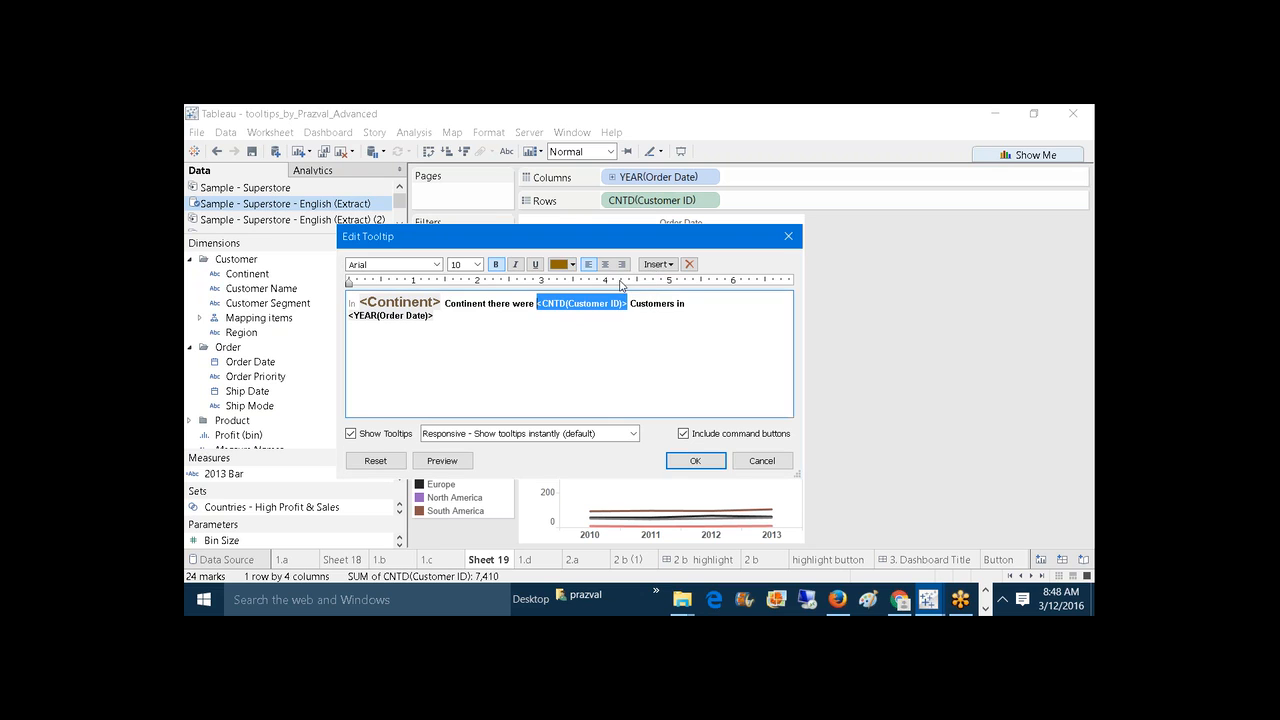
pyautogui.click(477, 264)
pyautogui.click(460, 373)
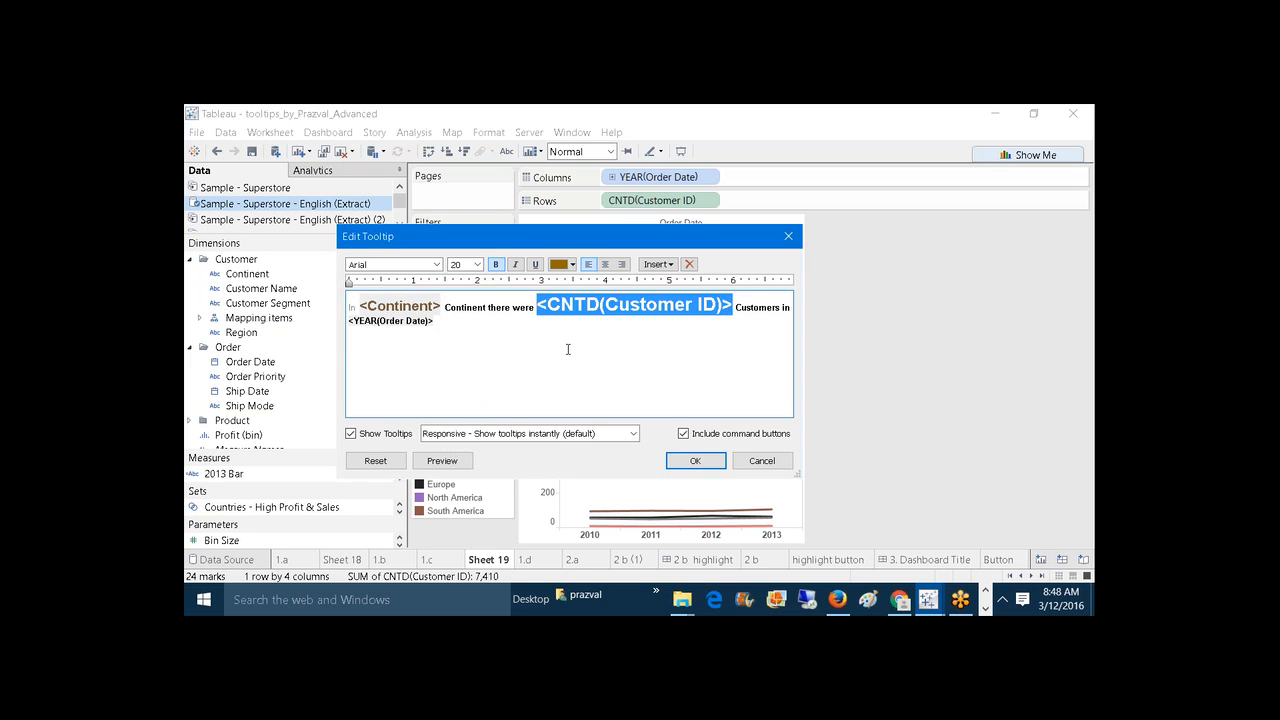
pyautogui.click(442, 332)
# Step: Format the <YEAR(Order Date)> field in the tooltip as dark green text at size 20
pyautogui.moveTo(379, 330); pyautogui.dragTo(347, 325)
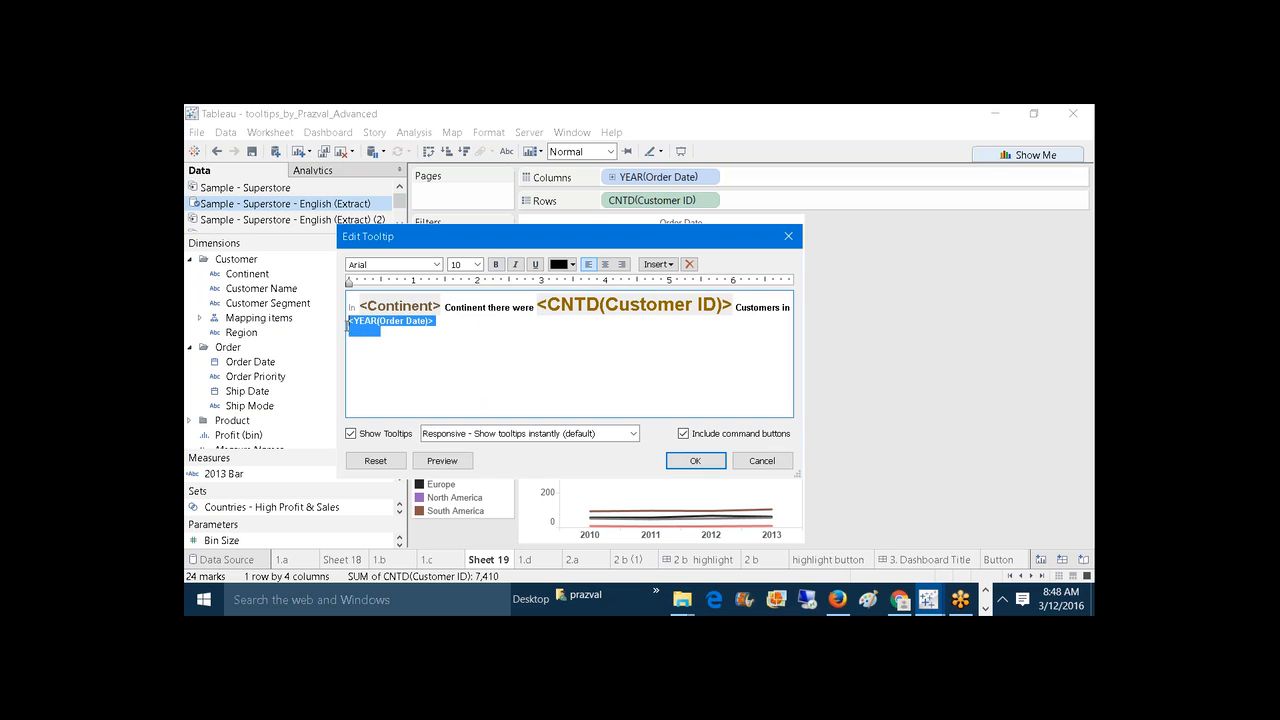
pyautogui.click(572, 264)
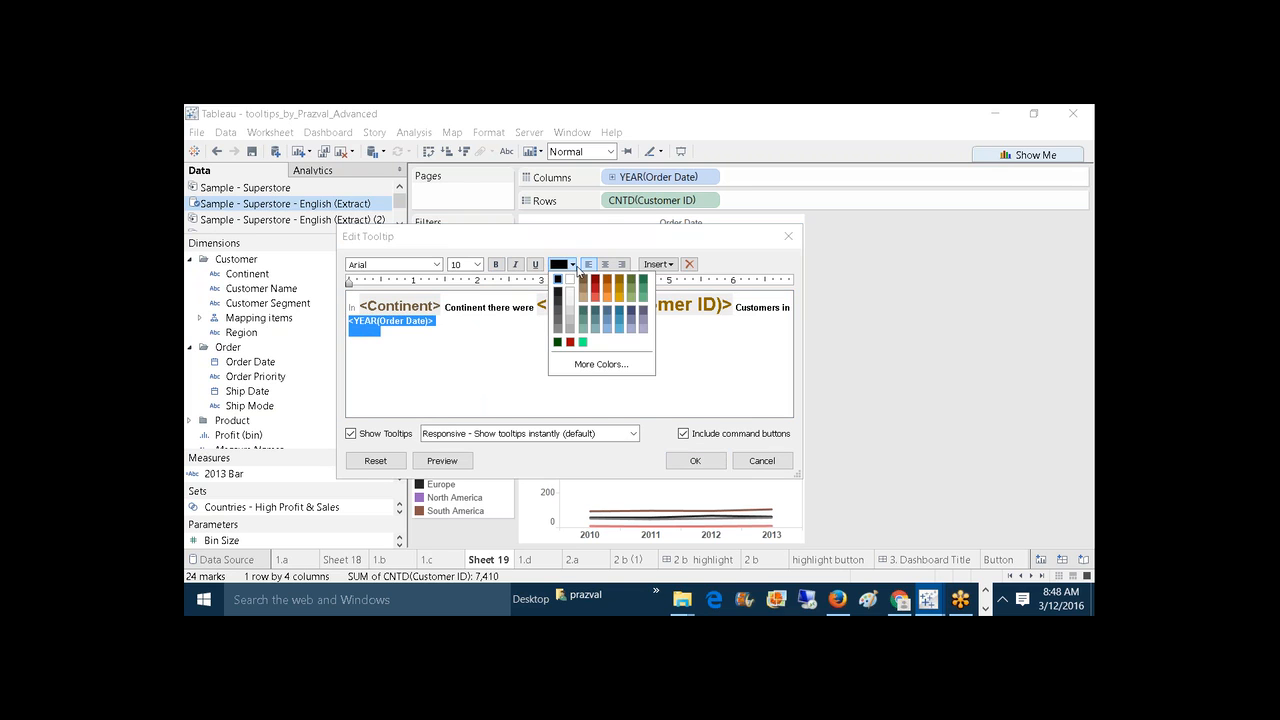
pyautogui.click(643, 282)
pyautogui.click(477, 264)
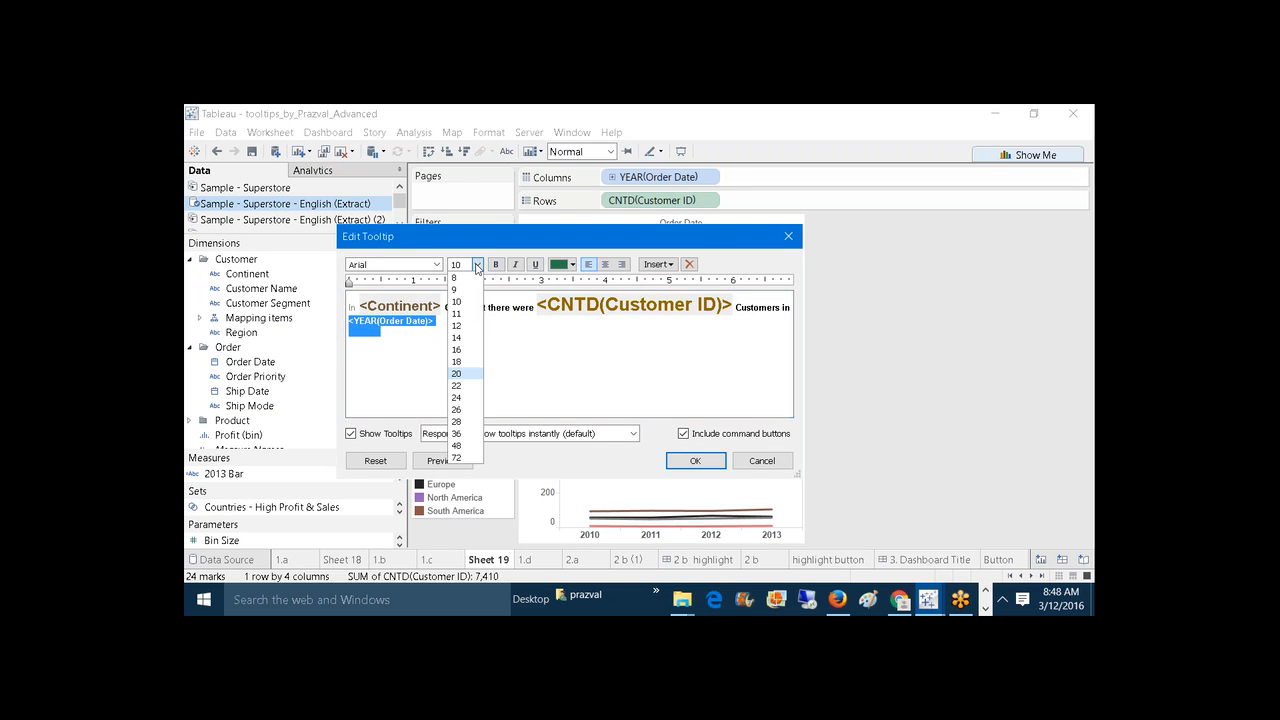
pyautogui.click(465, 373)
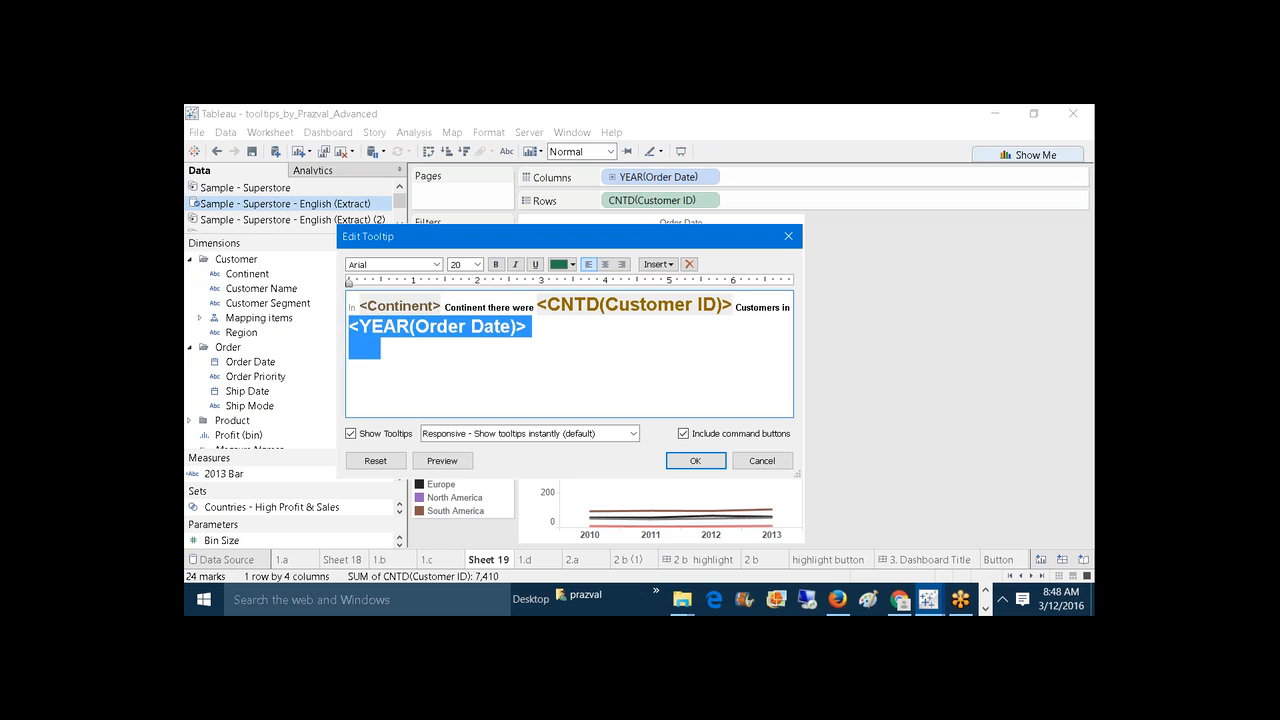
pyautogui.click(380, 348)
# Step: Replace the tooltip's gray opening word with a retyped "In" and color it black
pyautogui.click(356, 313)
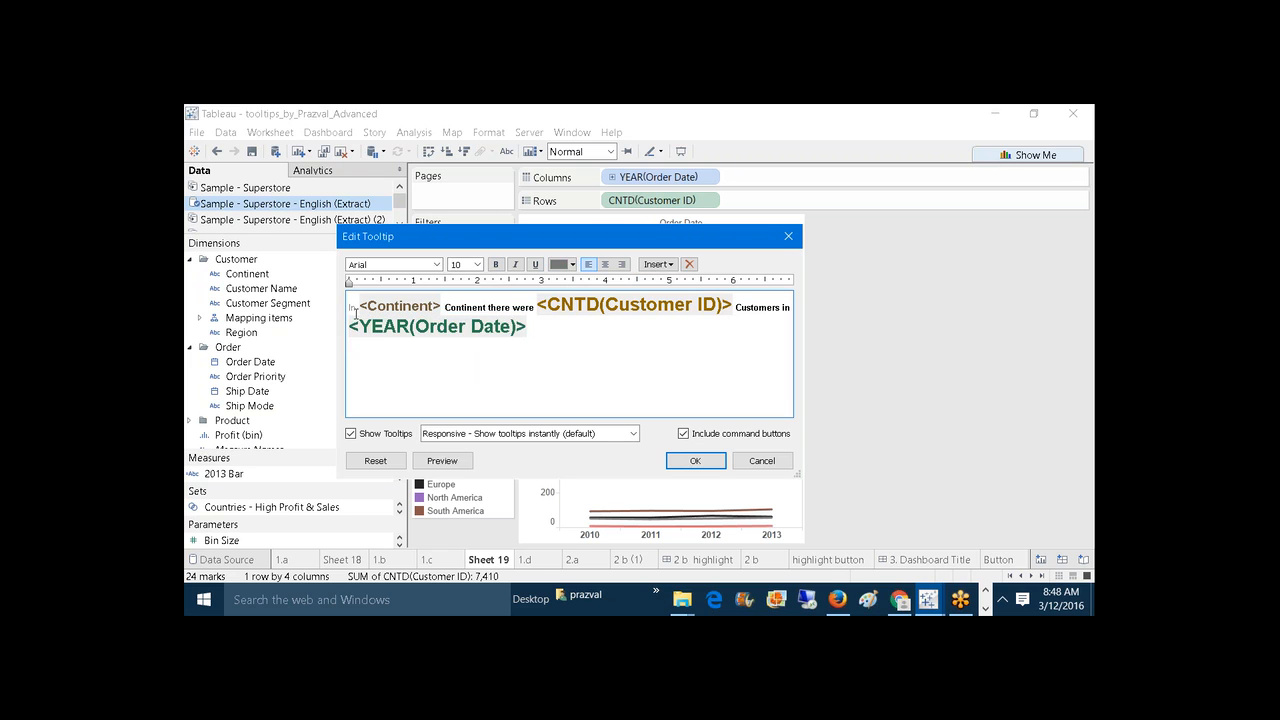
pyautogui.press('BackSpace')
pyautogui.press('BackSpace')
pyautogui.write('In')
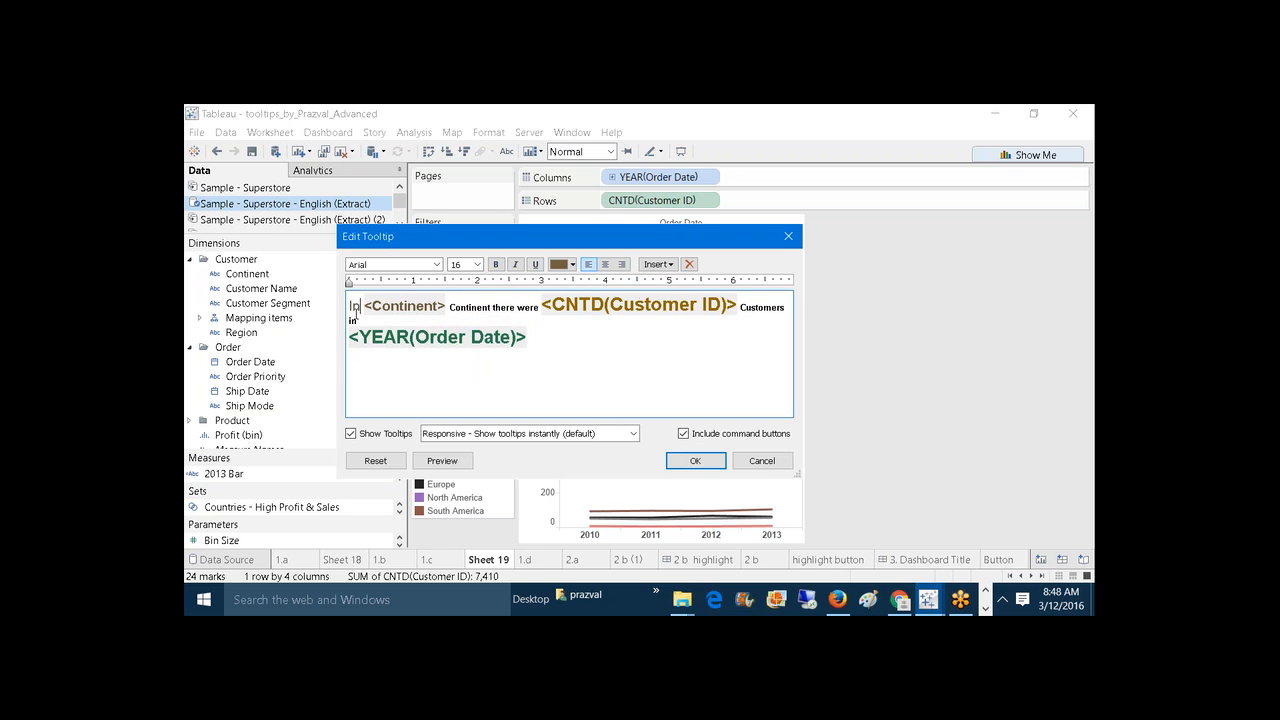
pyautogui.moveTo(359, 311); pyautogui.dragTo(351, 307)
pyautogui.click(572, 264)
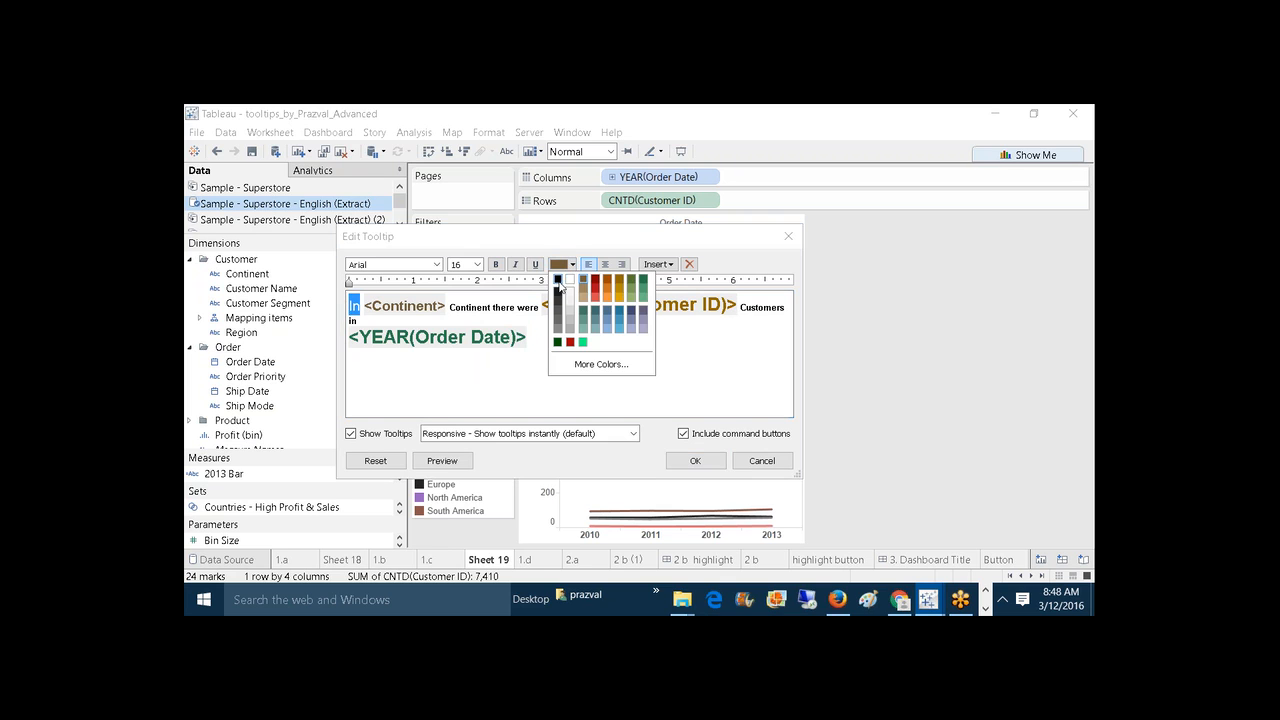
pyautogui.click(558, 281)
pyautogui.click(380, 360)
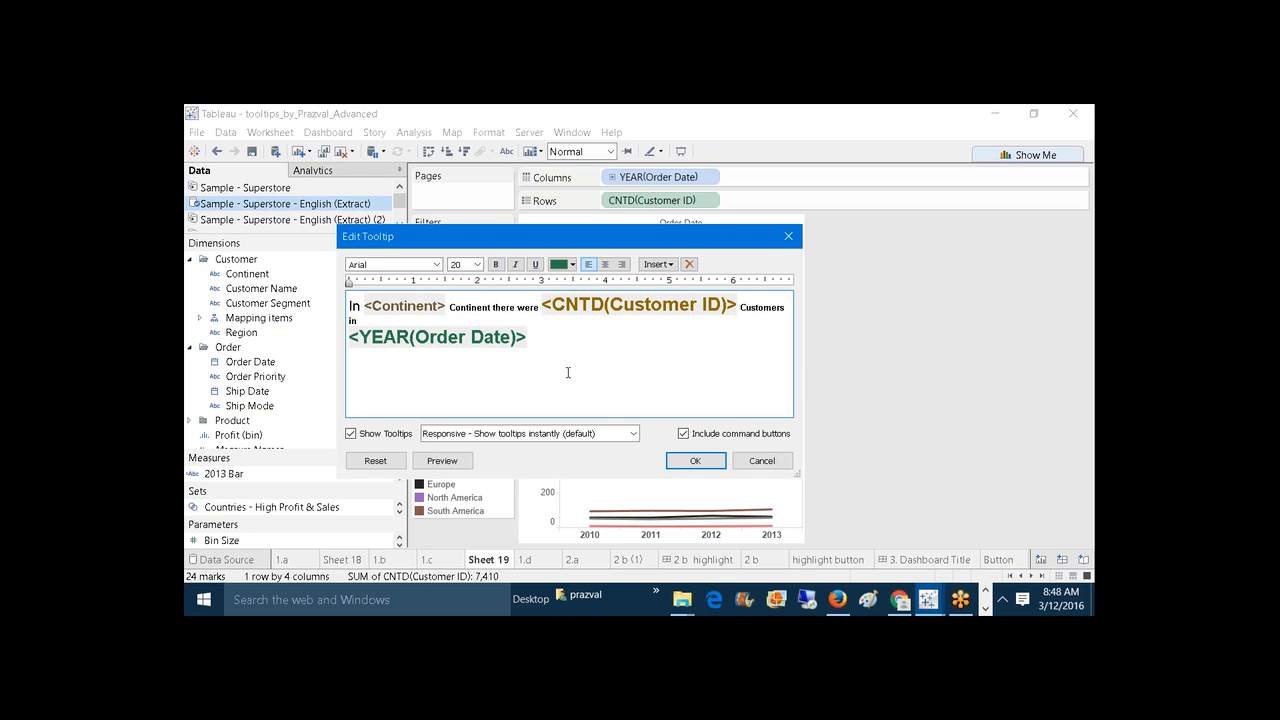
# Step: Set the tooltip's opening word "In" to size 10 and make it bold
pyautogui.moveTo(360, 306); pyautogui.dragTo(349, 306)
pyautogui.click(477, 264)
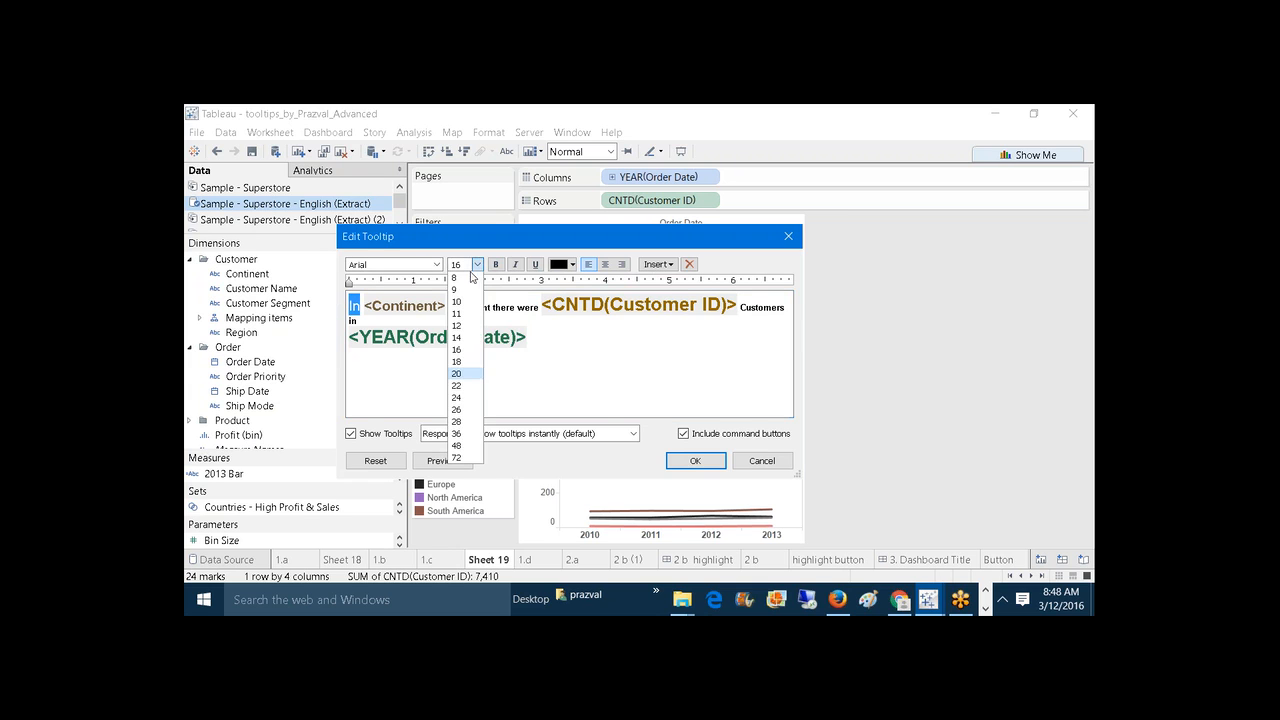
pyautogui.click(463, 302)
pyautogui.click(559, 330)
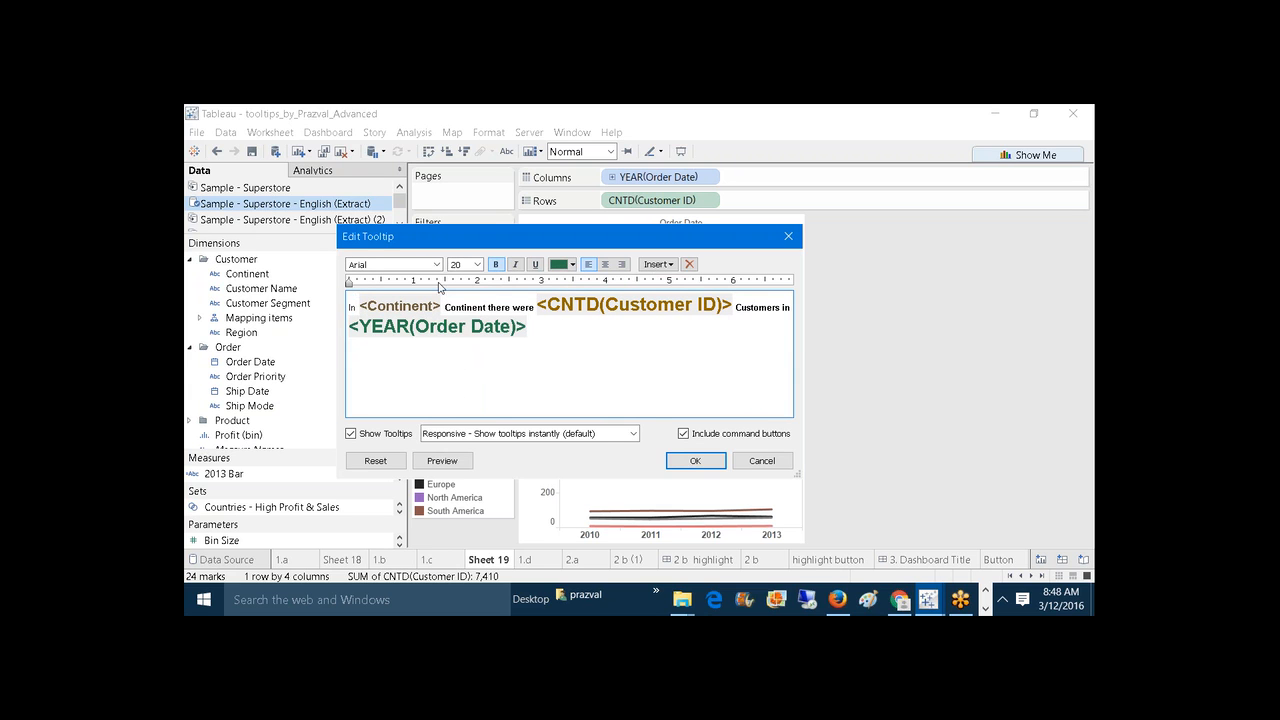
pyautogui.moveTo(358, 306); pyautogui.dragTo(349, 306)
pyautogui.hotkey('ctrl', 'b')
pyautogui.click(611, 344)
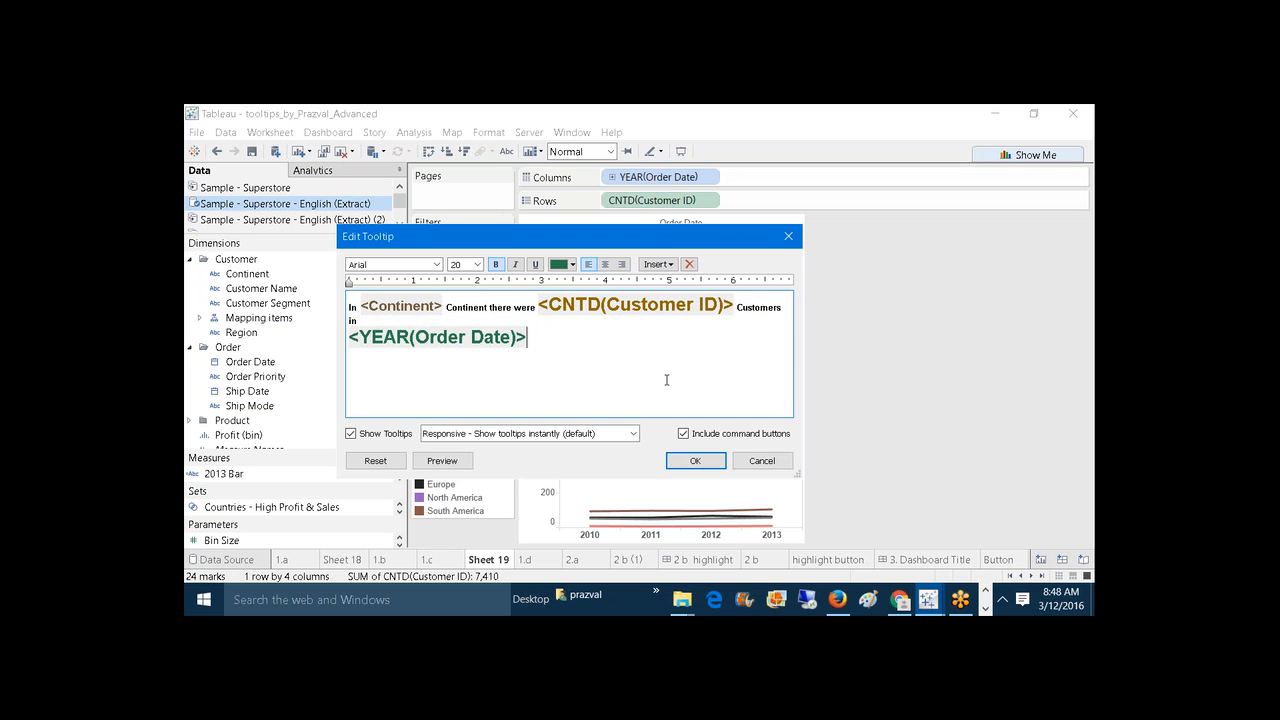
# Step: Preview the formatted tooltip sentence and apply the tooltip changes to the chart
pyautogui.click(443, 461)
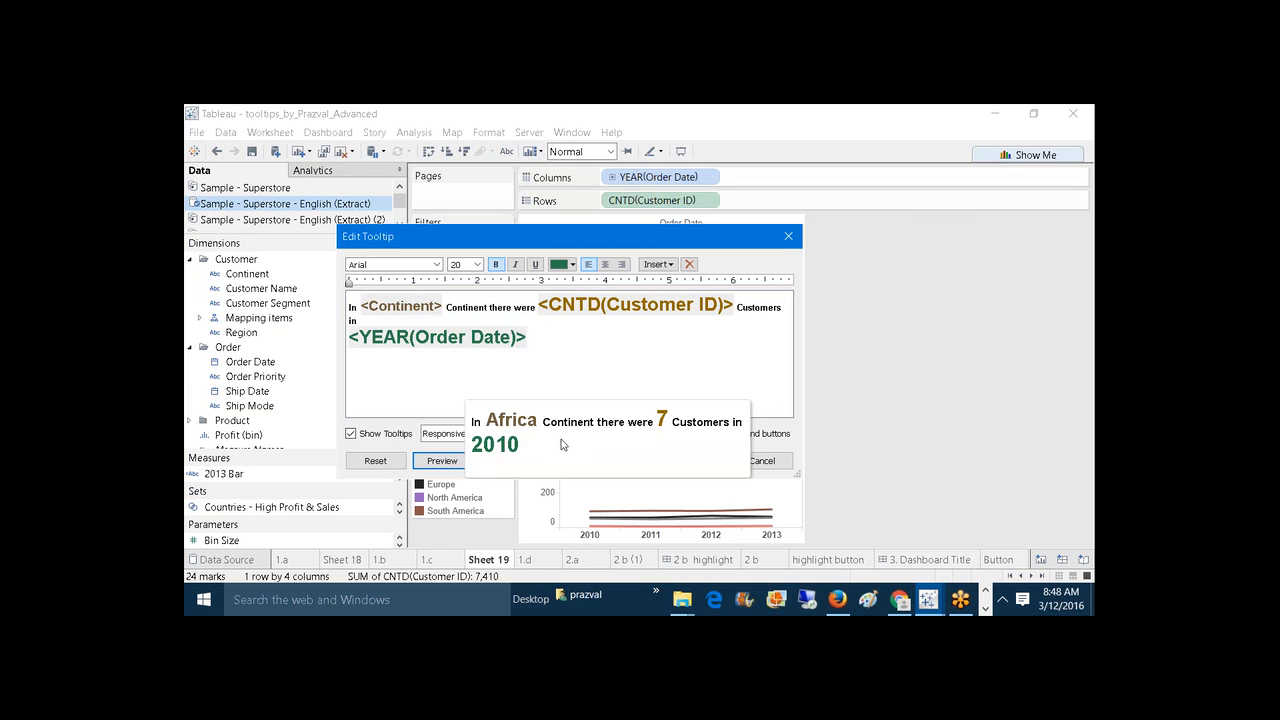
pyautogui.click(607, 371)
pyautogui.click(690, 461)
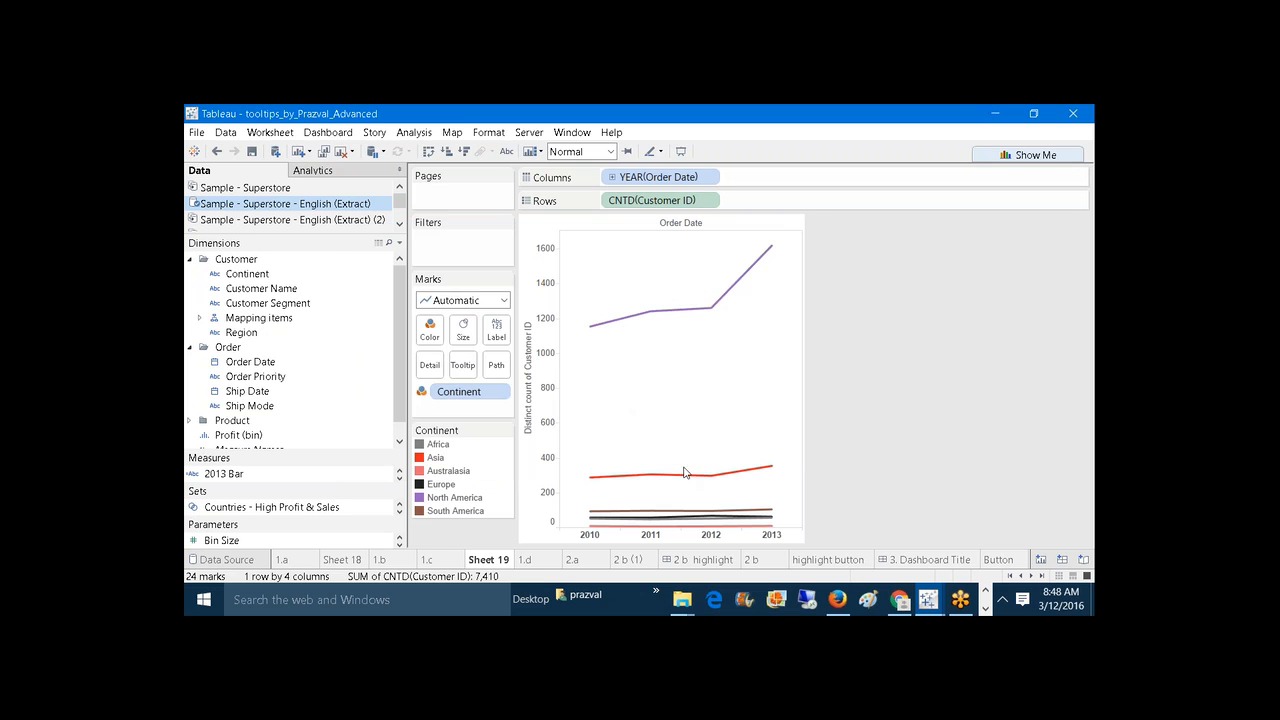
# Step: Check the formatted sentence tooltip on the yearly points of the North America, Asia and lower continent lines
pyautogui.moveTo(593, 333)
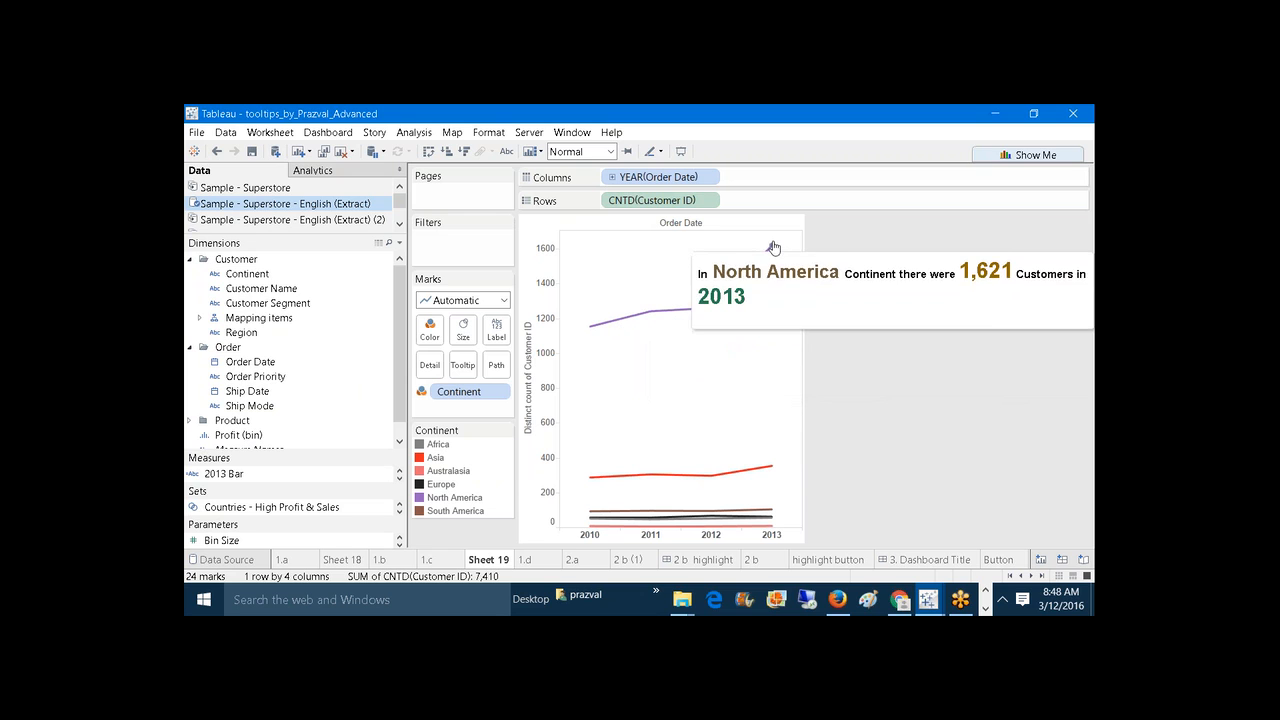
pyautogui.moveTo(590, 477)
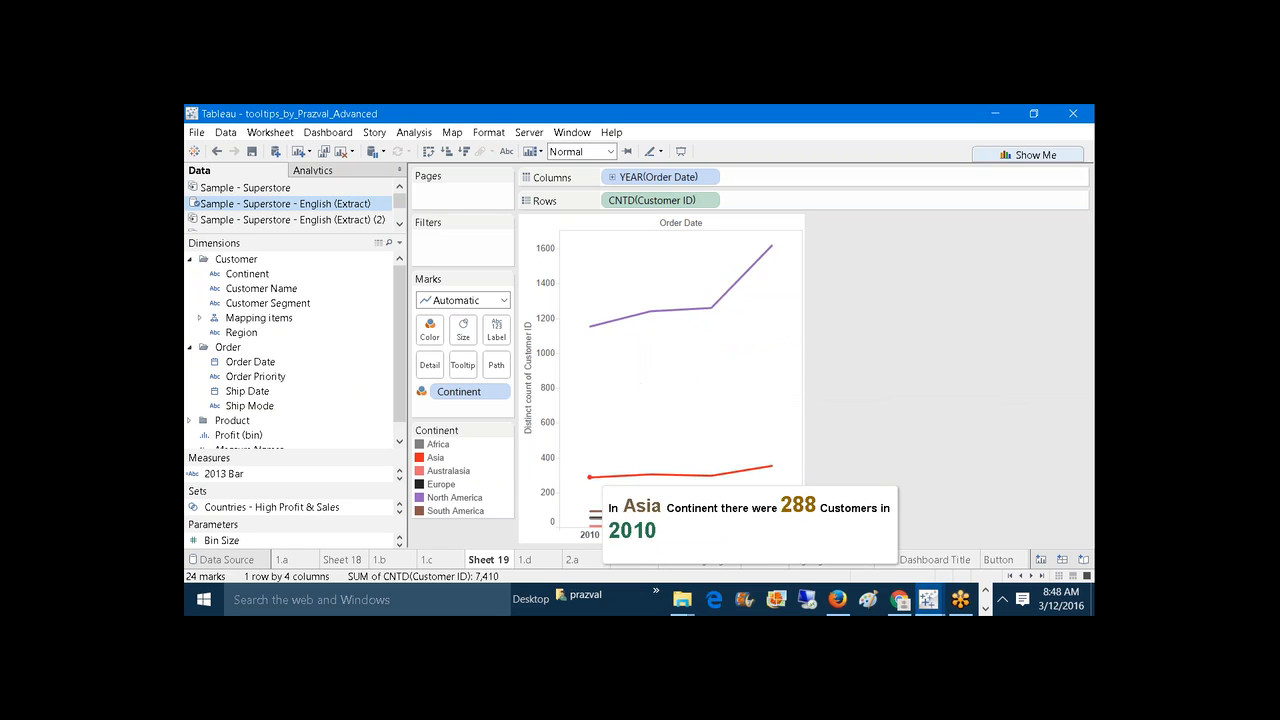
pyautogui.moveTo(650, 476)
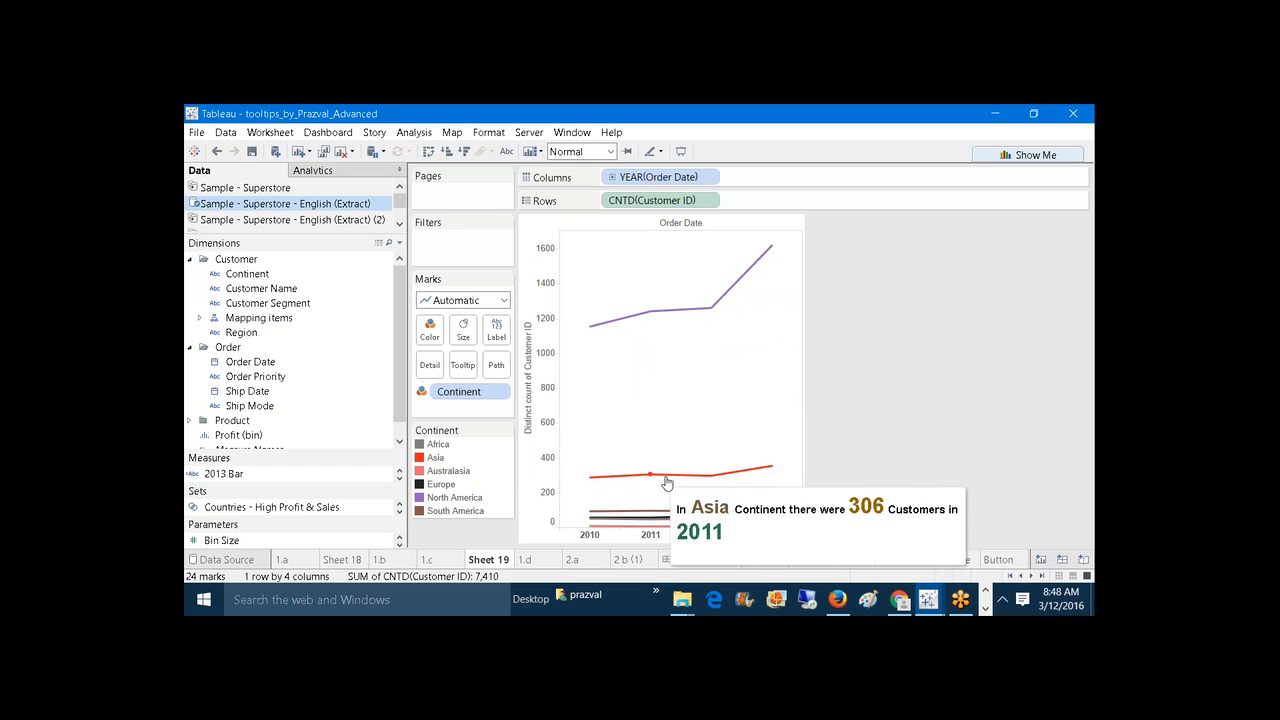
pyautogui.moveTo(631, 530)
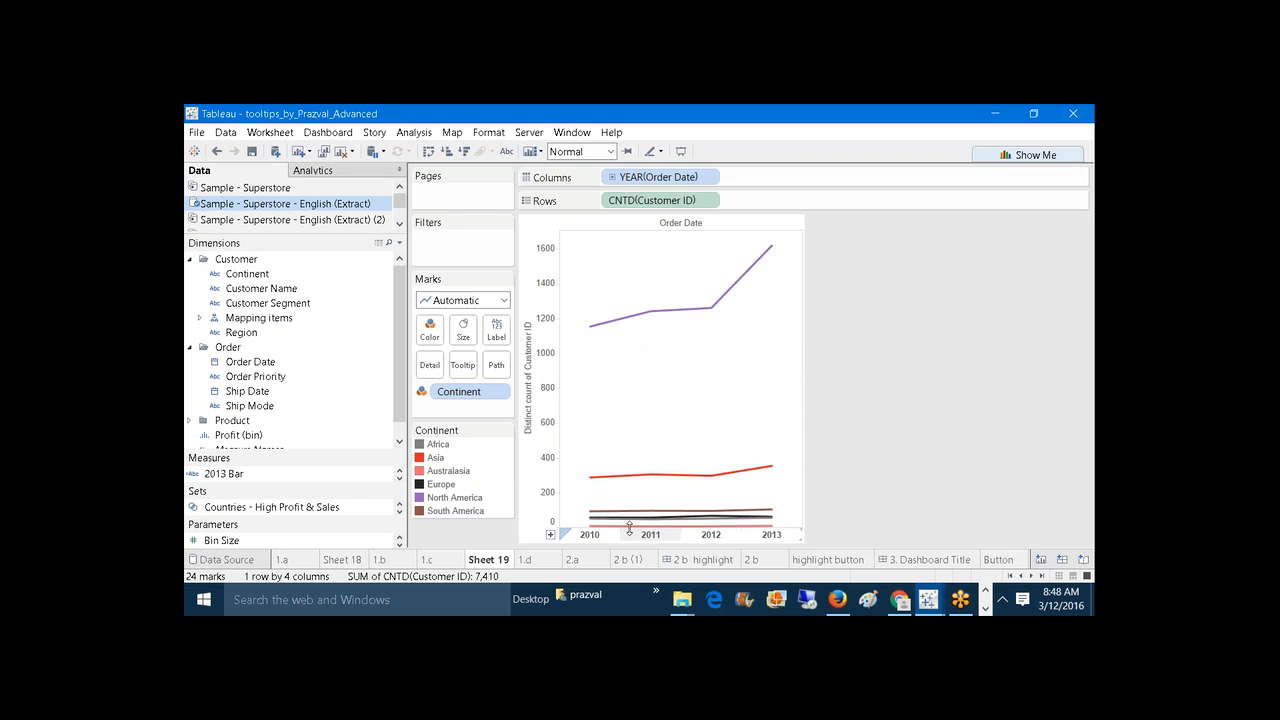
pyautogui.moveTo(593, 515)
pyautogui.moveTo(728, 486)
# Step: Review worksheets 1.b, 1.a, 1.c and 1.d, and return to Sheet 19 to inspect the North America line's tooltip
pyautogui.click(389, 559)
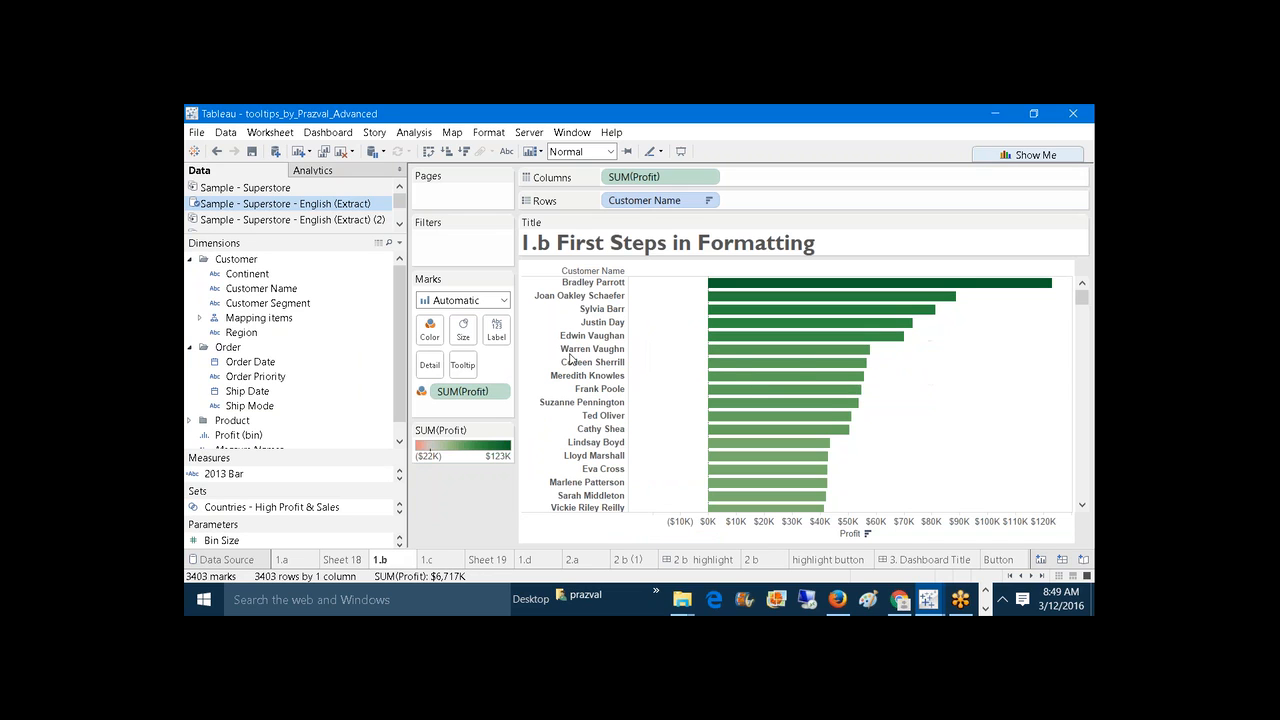
pyautogui.click(284, 559)
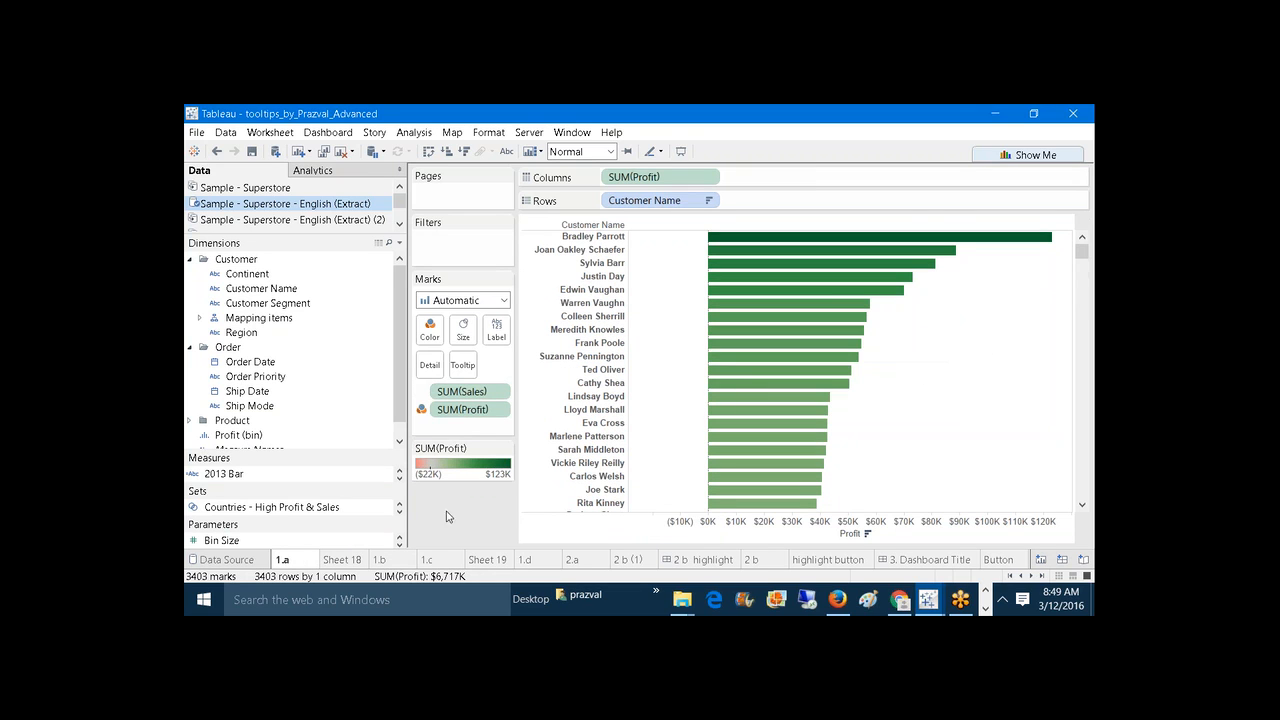
pyautogui.click(427, 559)
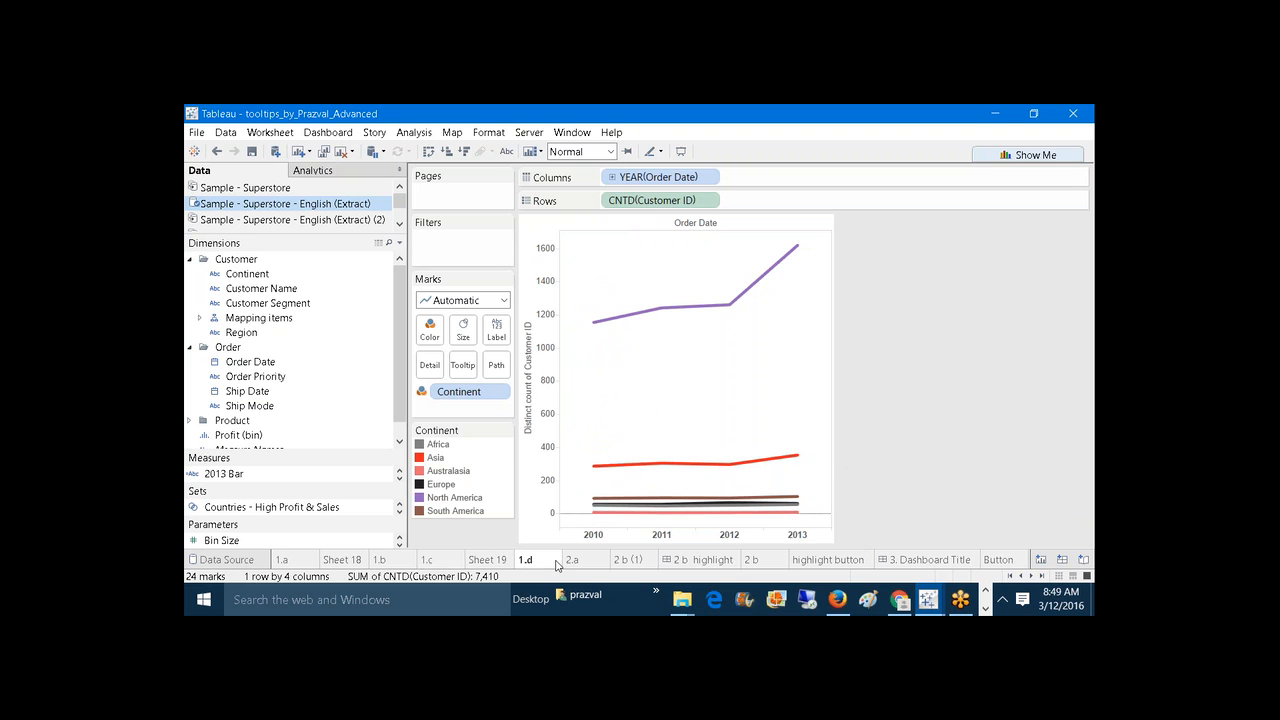
pyautogui.click(525, 560)
pyautogui.click(481, 561)
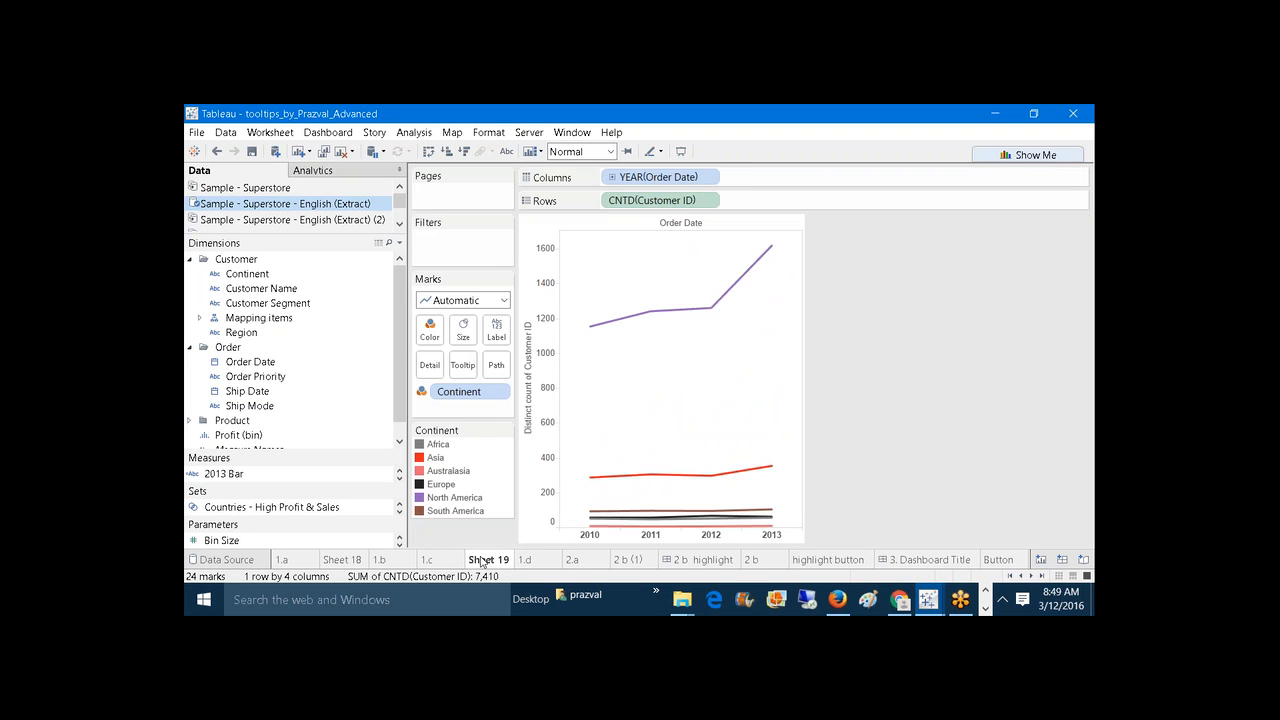
pyautogui.moveTo(611, 333)
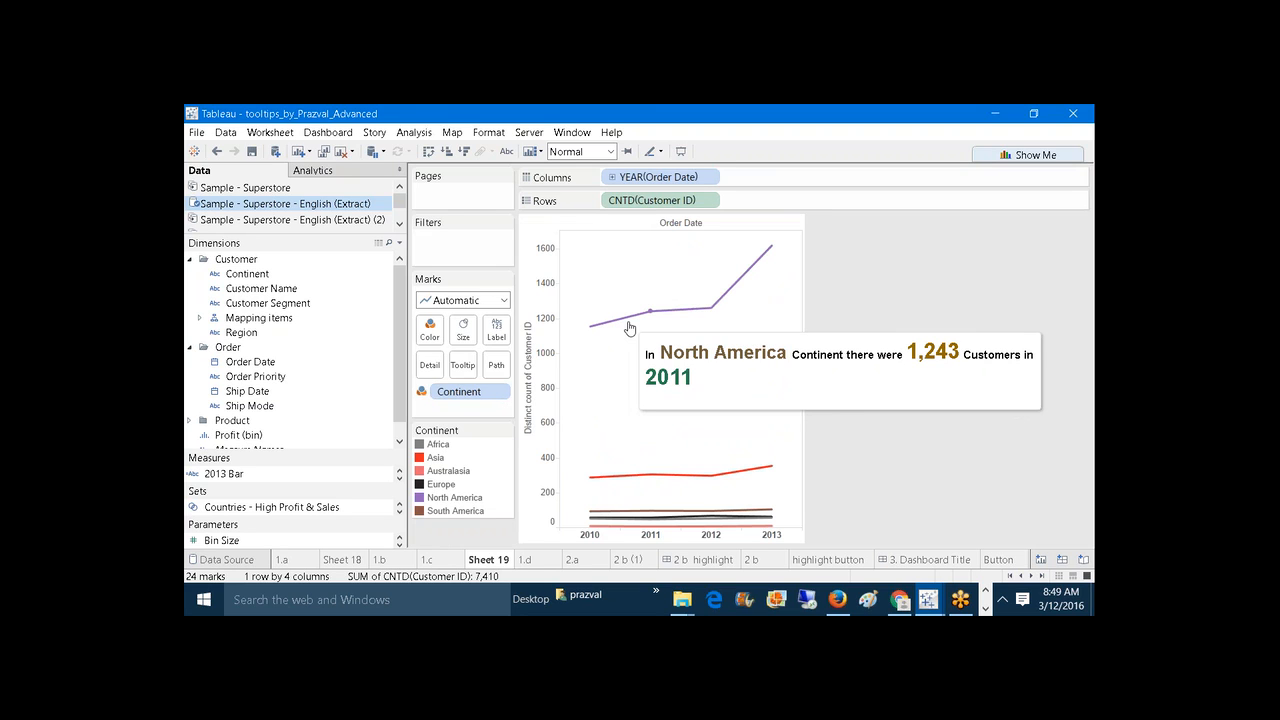
# Step: Open the 1.d Conditional Formatting worksheet and examine its yearly profit chart and the fields used on its marks
pyautogui.click(524, 558)
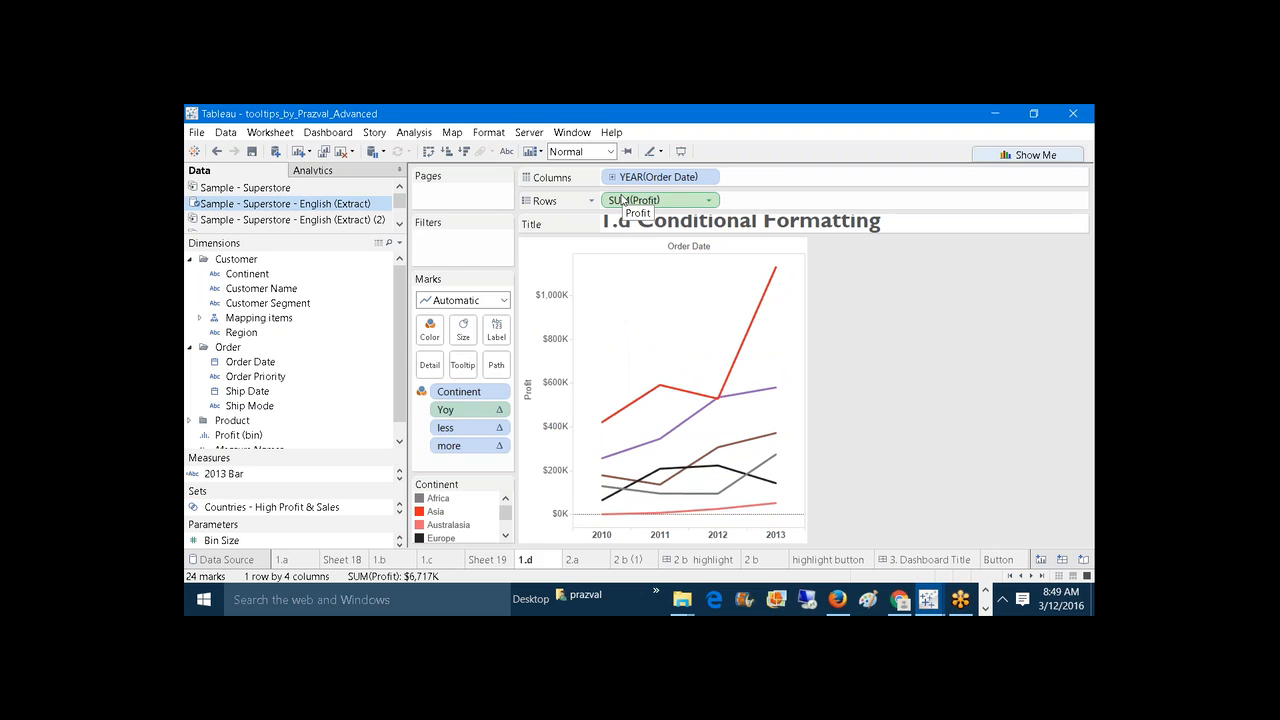
pyautogui.moveTo(622, 199); pyautogui.dragTo(491, 373)
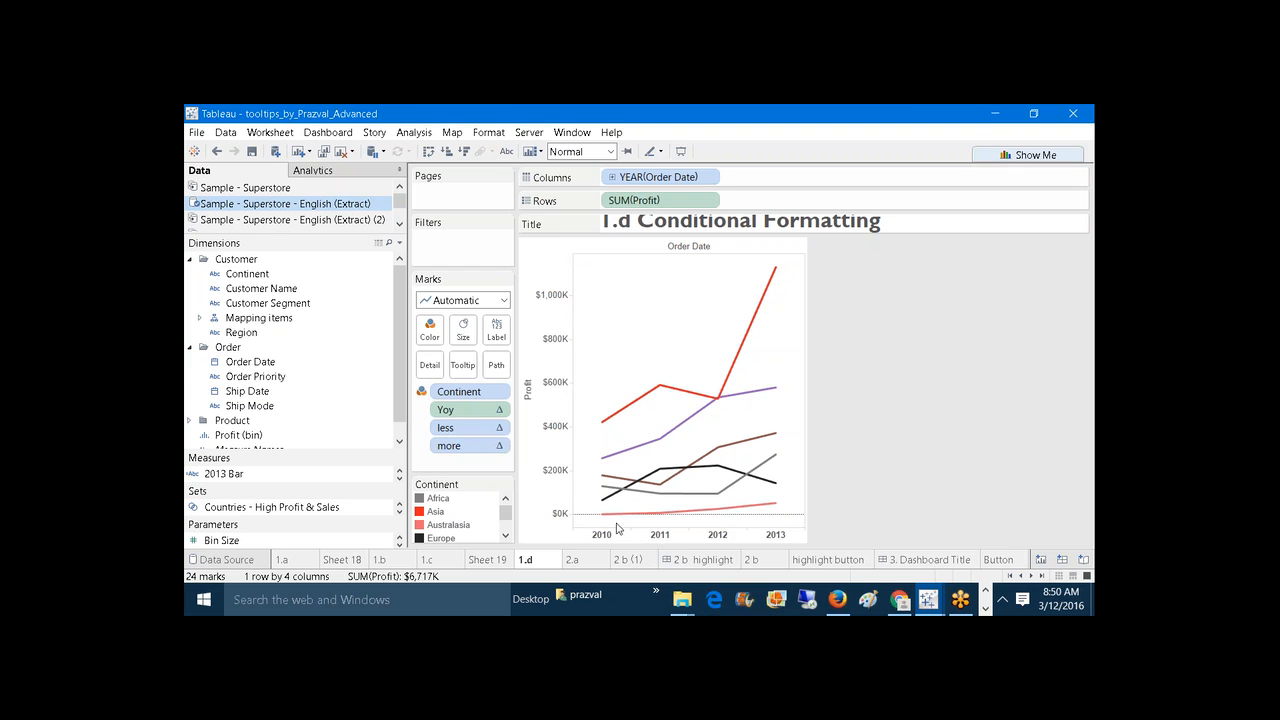
# Step: Create a new worksheet and plot the sum of Profit in rows against the year of Order Date in columns
pyautogui.moveTo(653, 401)
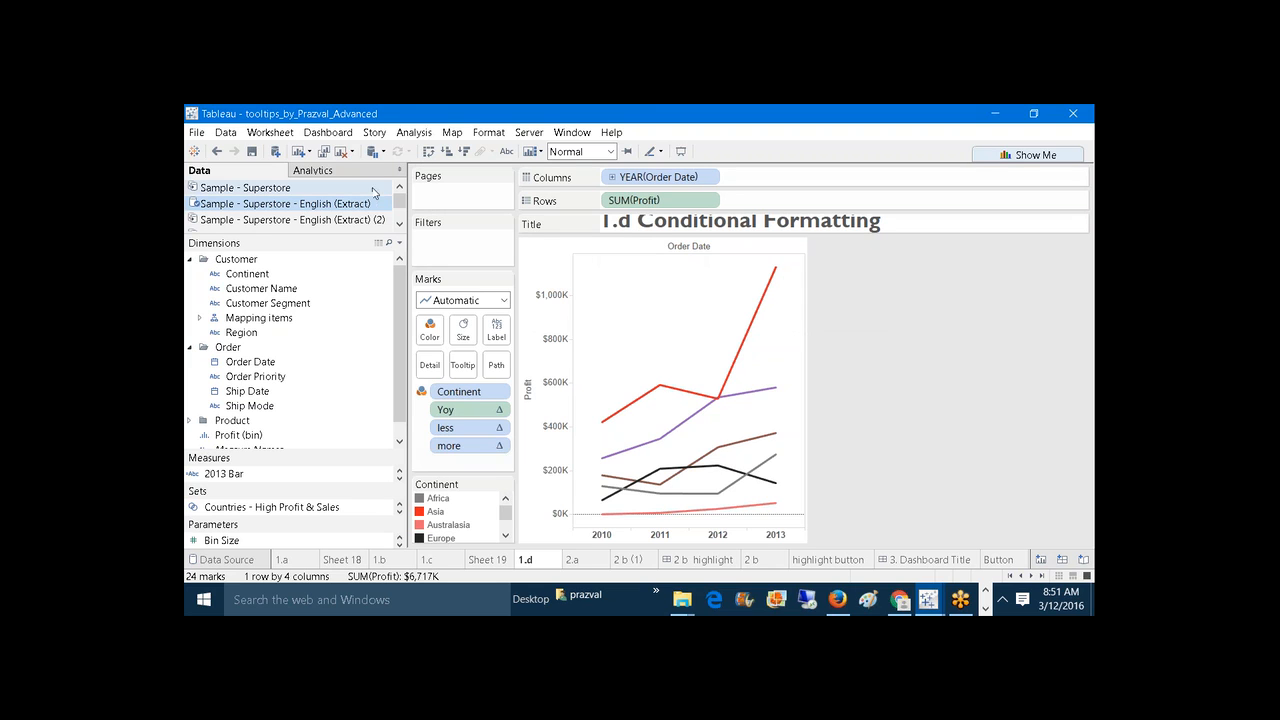
pyautogui.click(302, 155)
pyautogui.moveTo(248, 362); pyautogui.dragTo(664, 181)
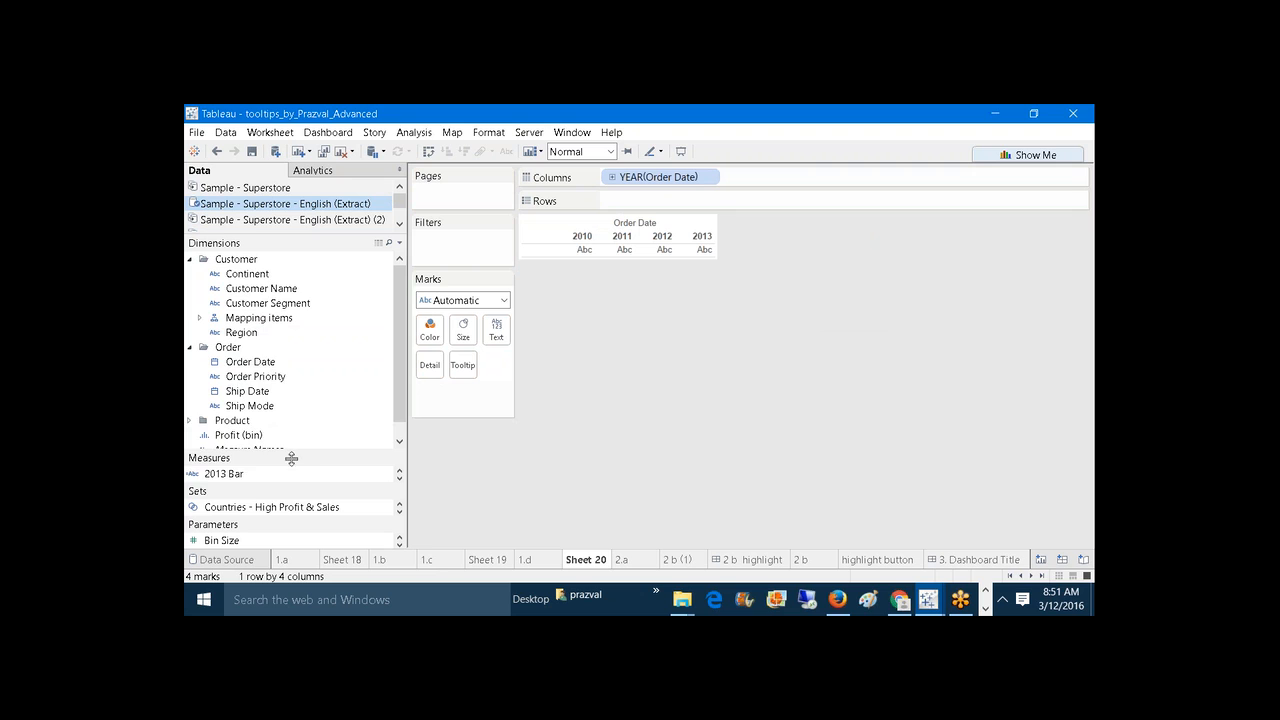
pyautogui.moveTo(291, 458); pyautogui.dragTo(319, 300)
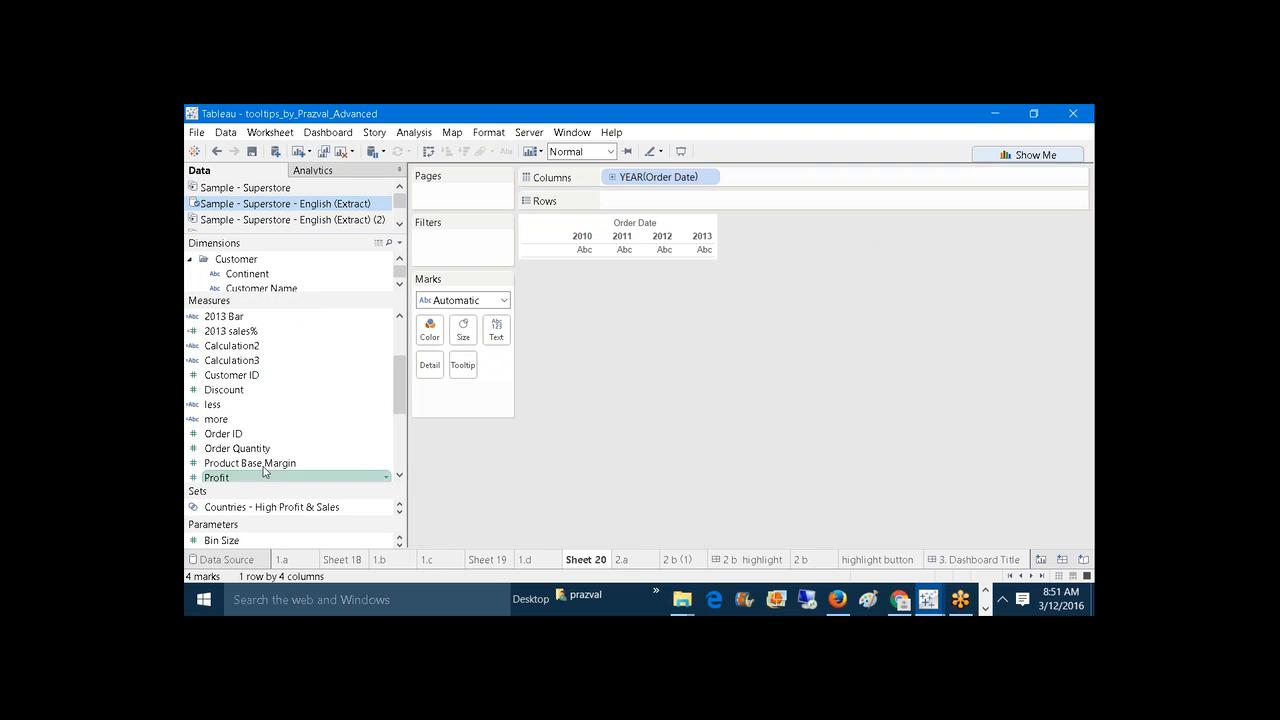
pyautogui.moveTo(264, 472); pyautogui.dragTo(690, 204)
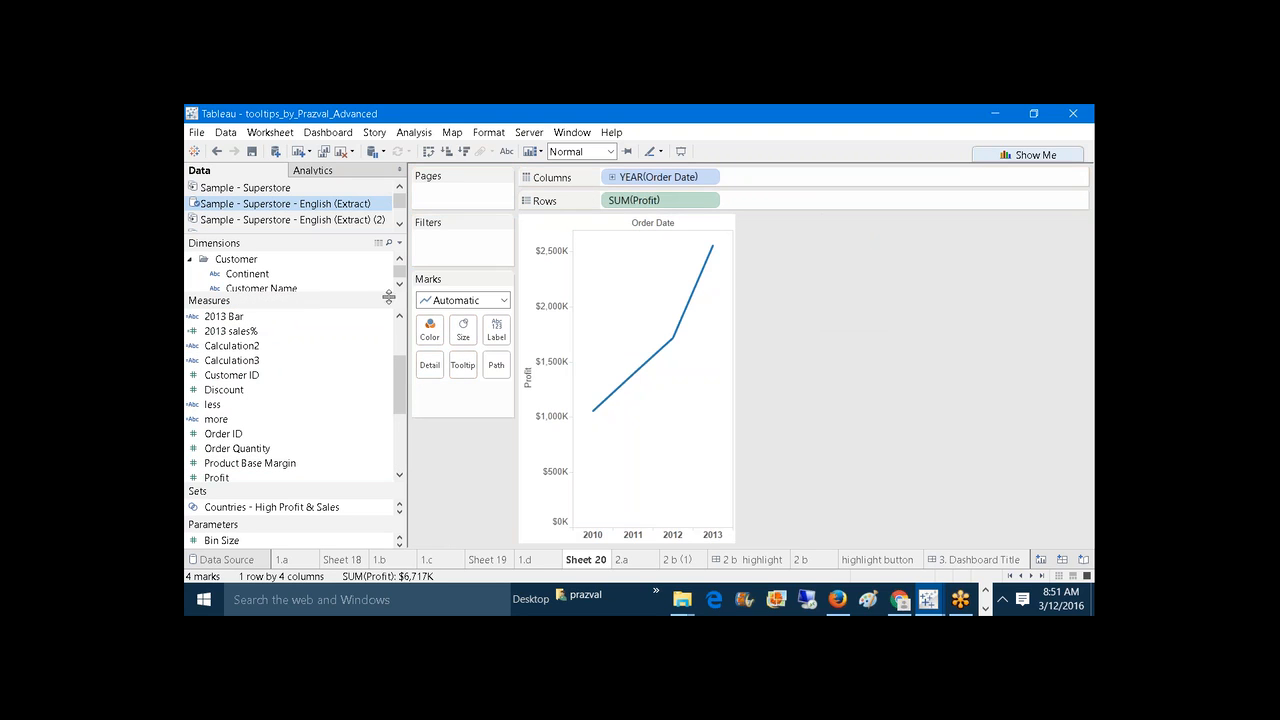
# Step: Color the profit lines by Continent and widen the chart
pyautogui.moveTo(388, 297); pyautogui.dragTo(323, 356)
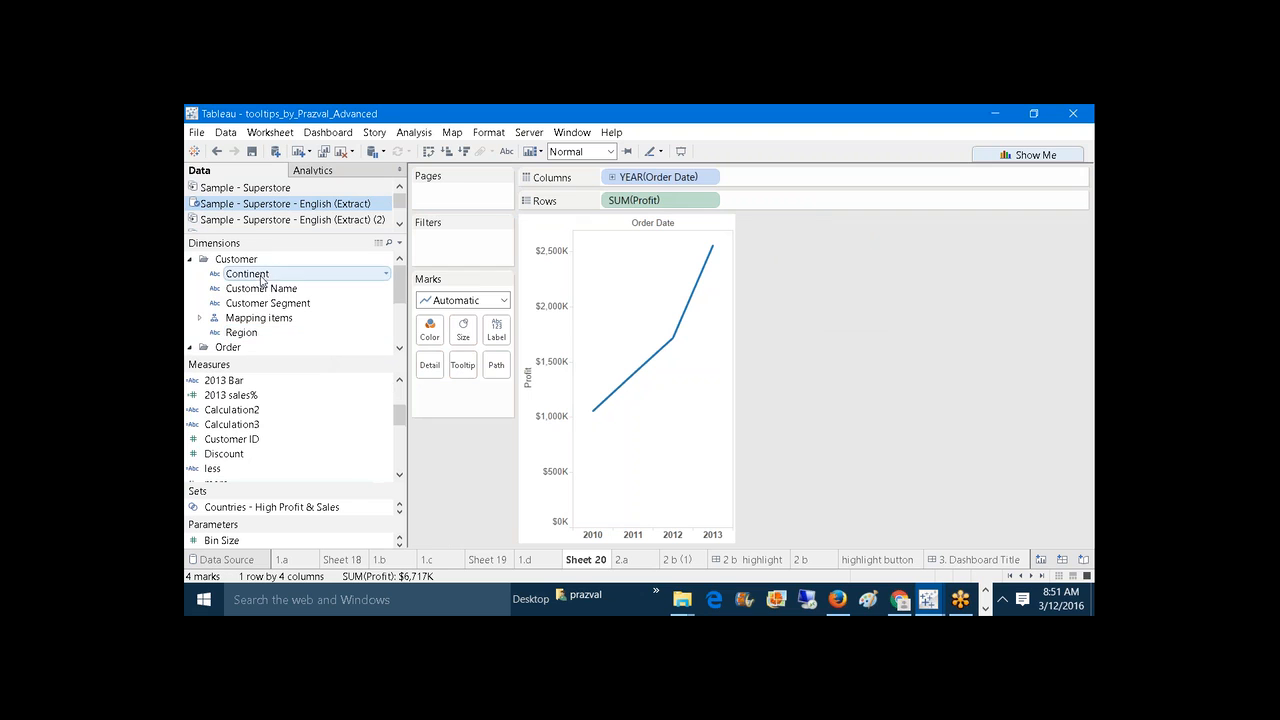
pyautogui.moveTo(262, 281); pyautogui.dragTo(430, 330)
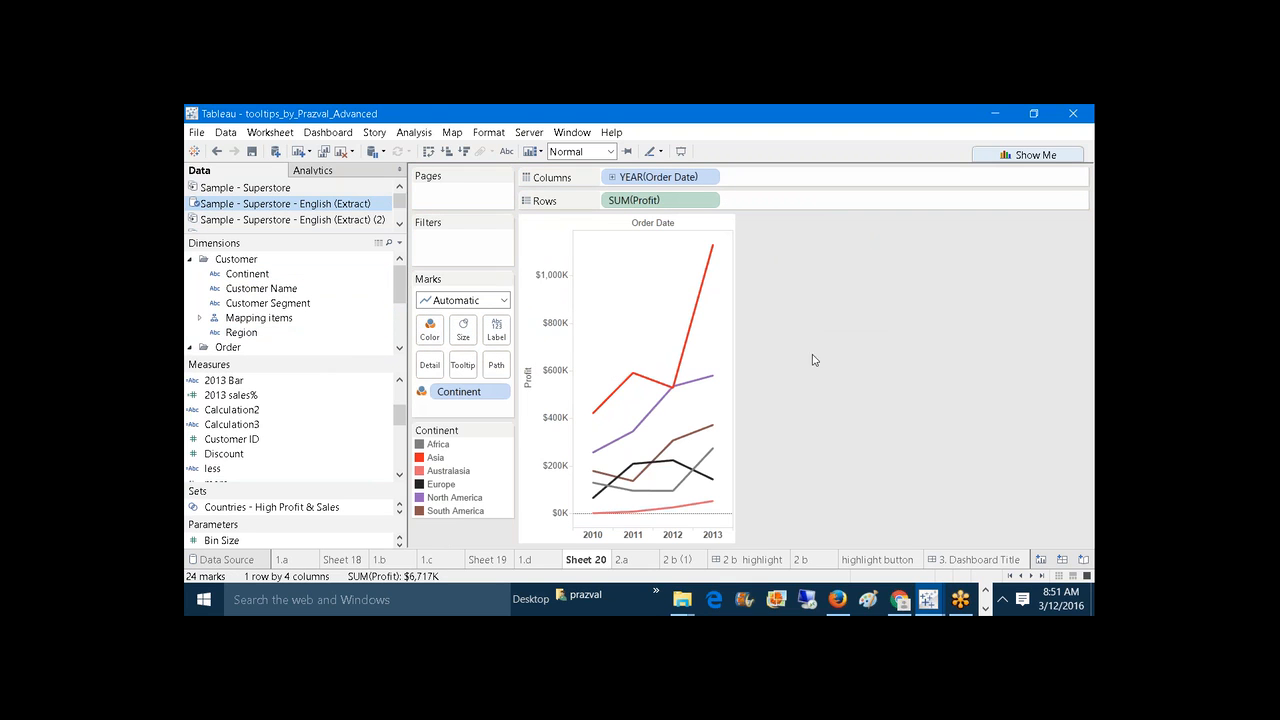
pyautogui.moveTo(735, 317); pyautogui.dragTo(934, 312)
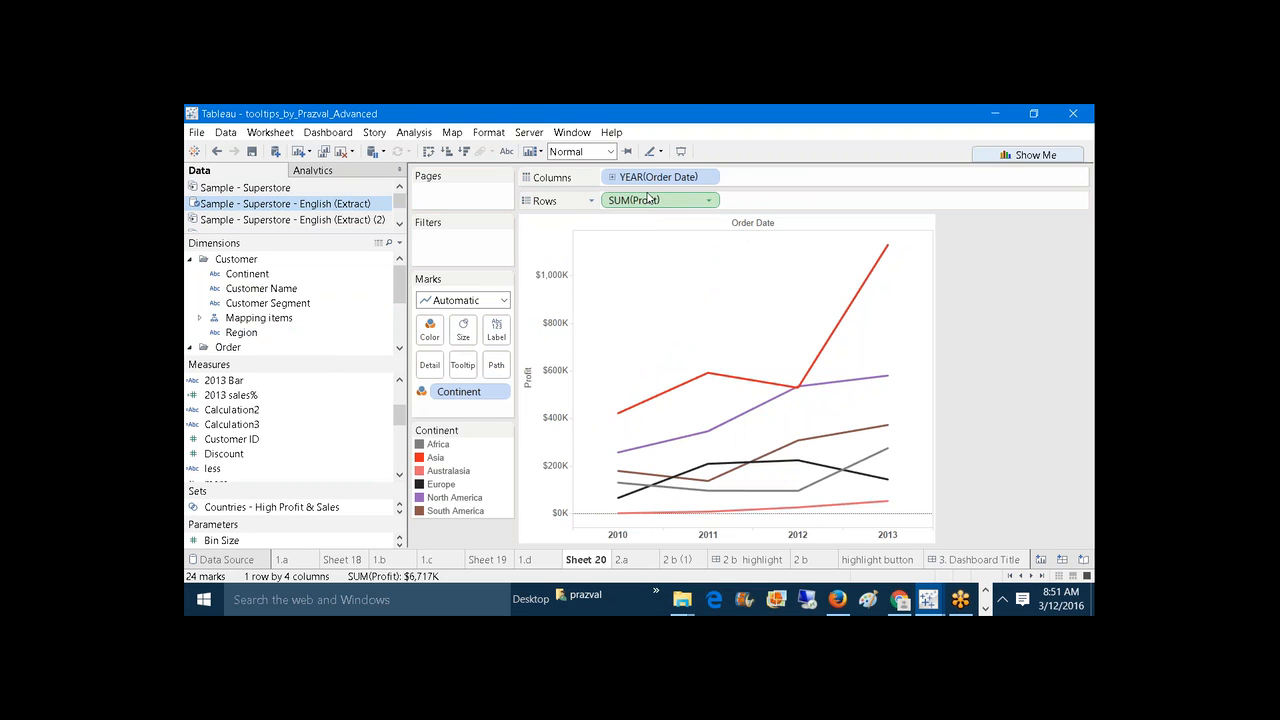
# Step: Create a calculated field named Yoy_Change and begin its formula with ZN(SUM([Profit]))
pyautogui.click(399, 242)
pyautogui.click(390, 262)
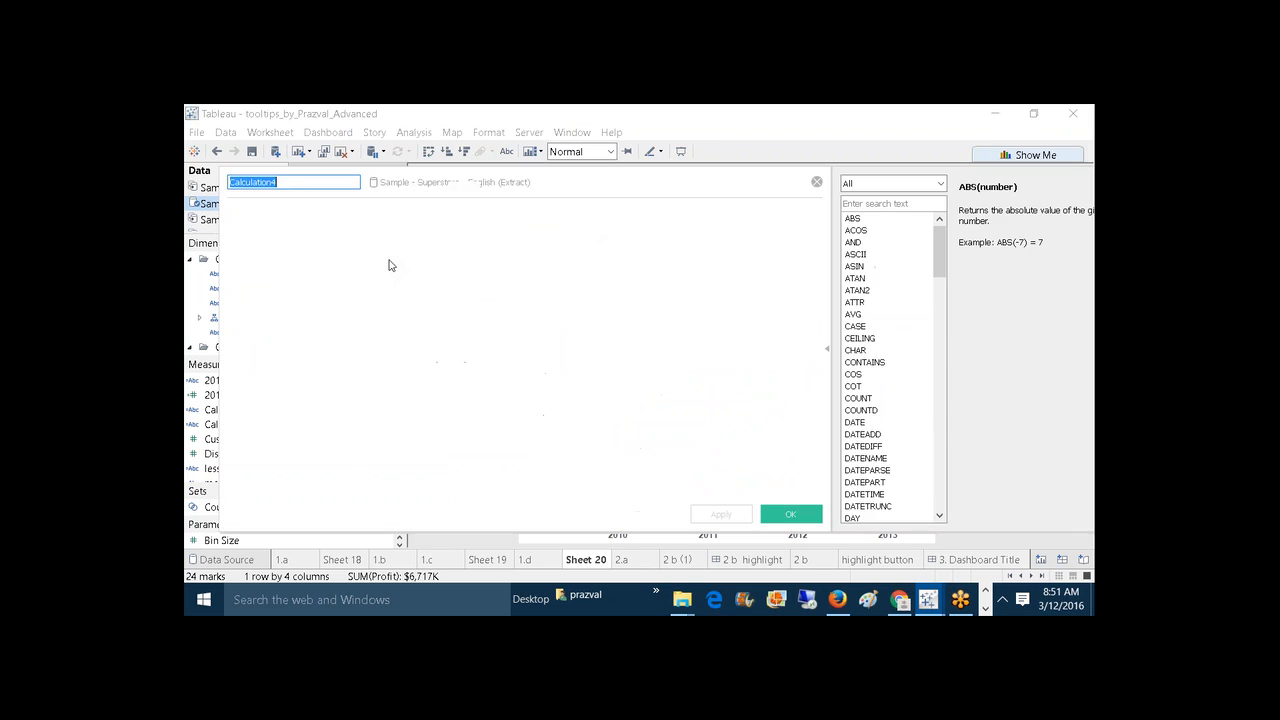
pyautogui.write('Yoy')
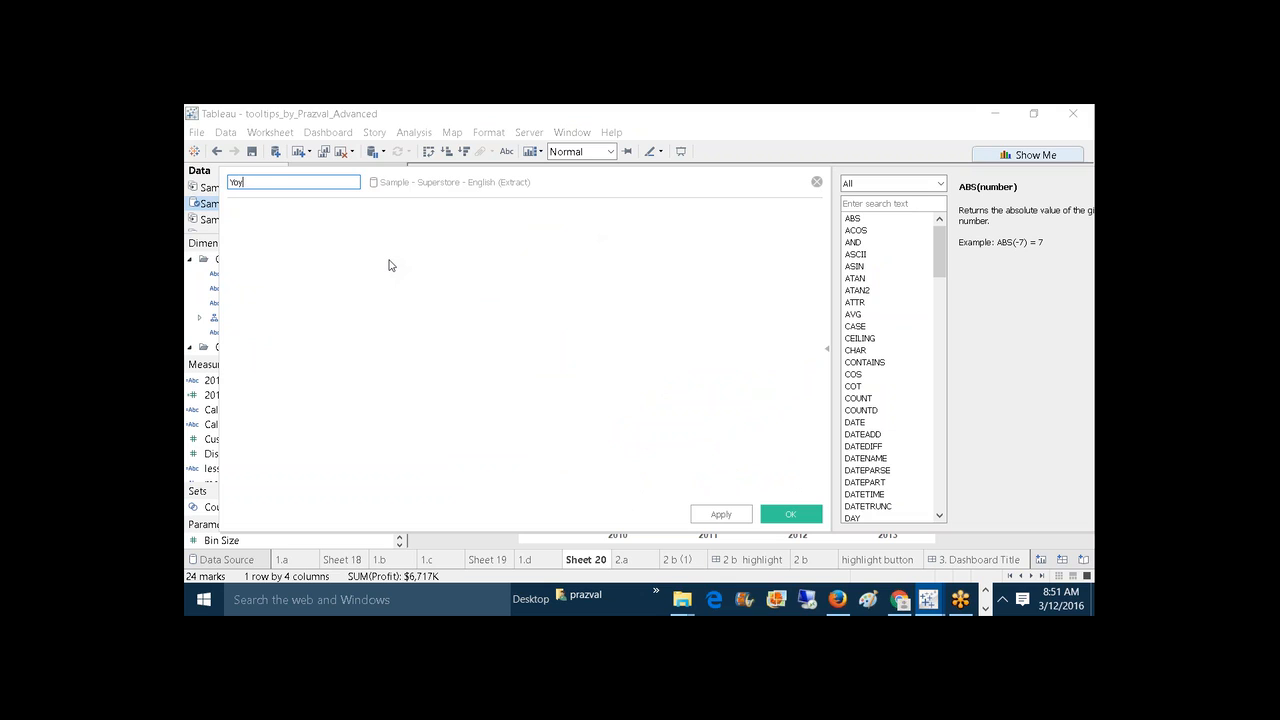
pyautogui.write('_Change')
pyautogui.click(396, 272)
pyautogui.write('ZN(')
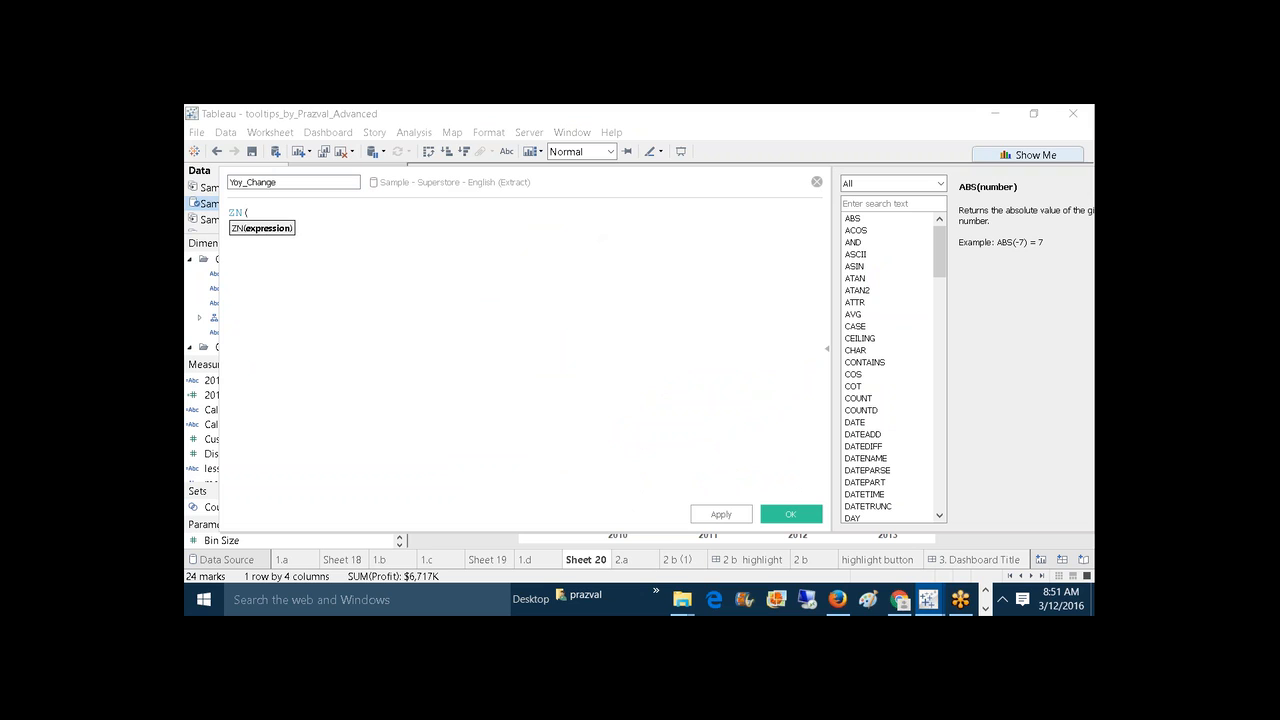
pyautogui.write('SUM(')
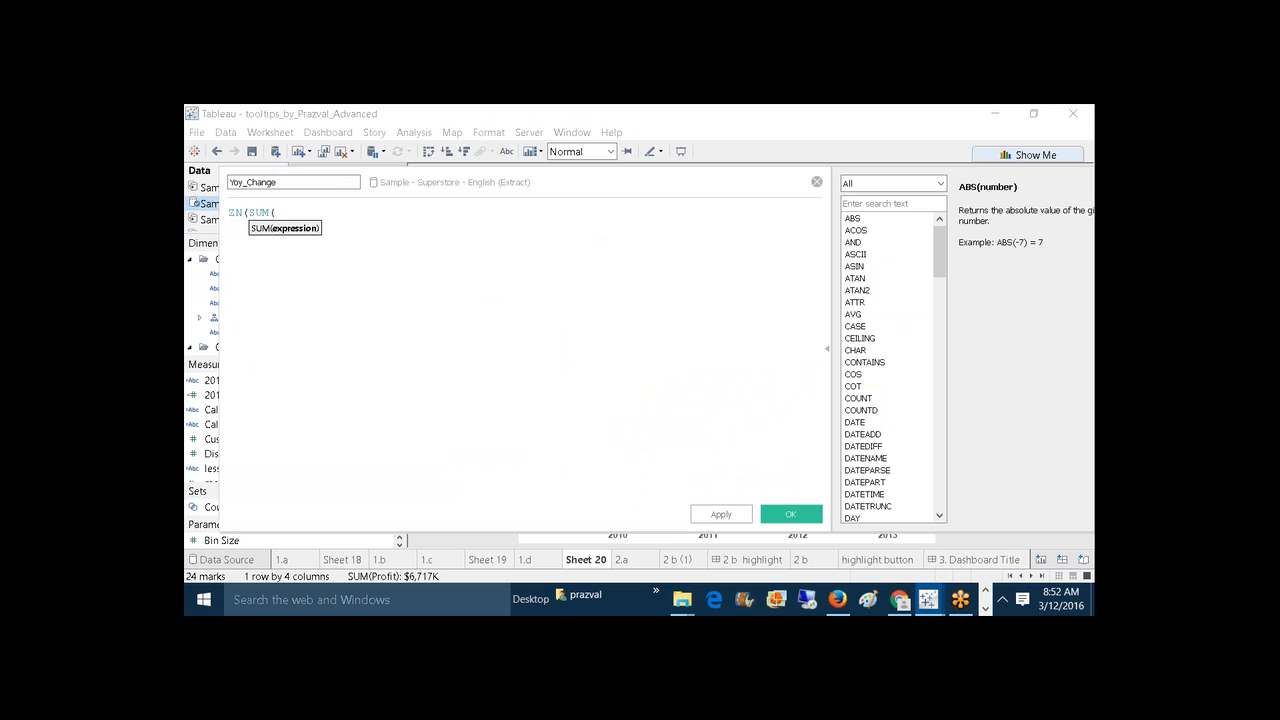
pyautogui.write('PRO')
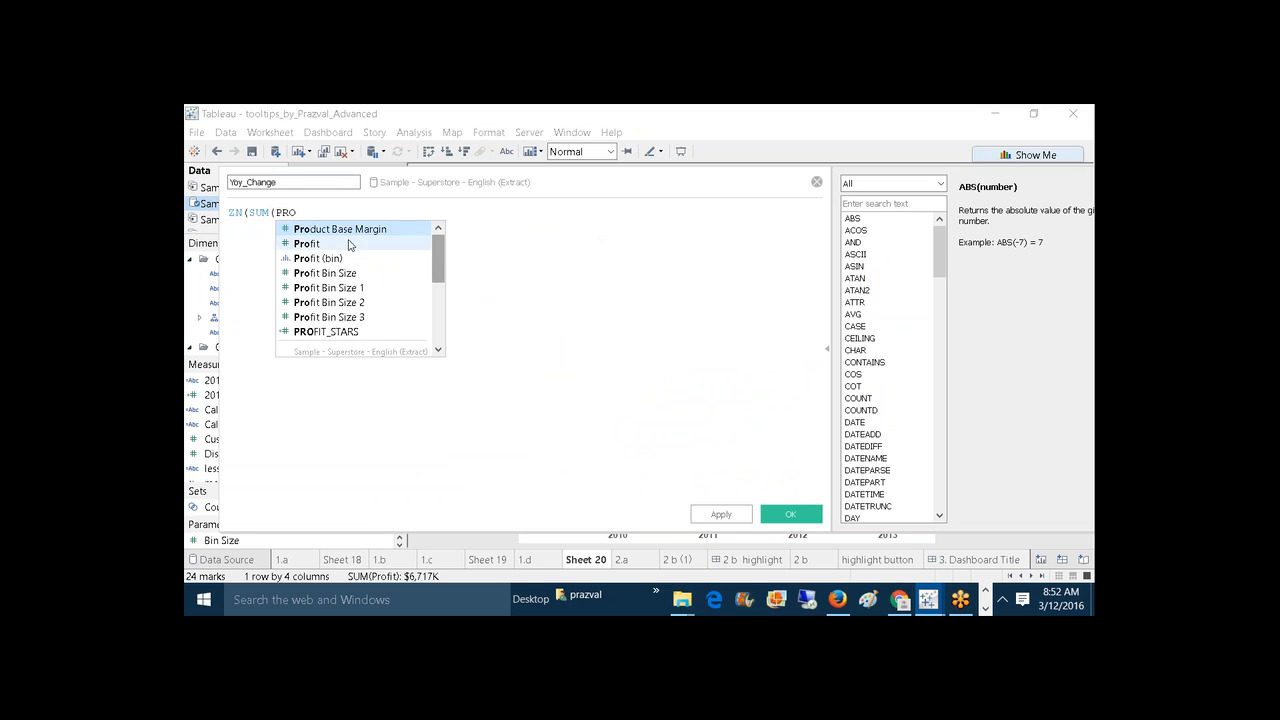
pyautogui.click(350, 244)
pyautogui.write(')) ')
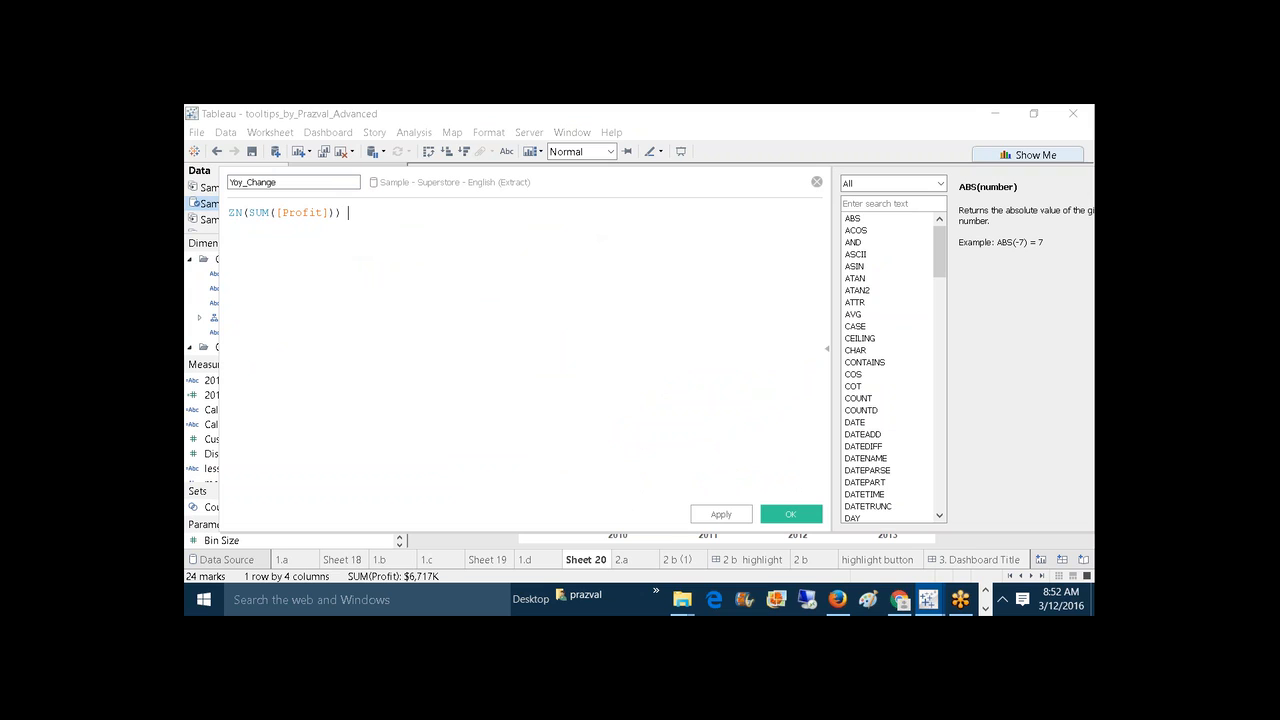
# Step: Extend the formula by subtracting a LOOKUP of ZN(SUM([Profit]))
pyautogui.write('- LOOK')
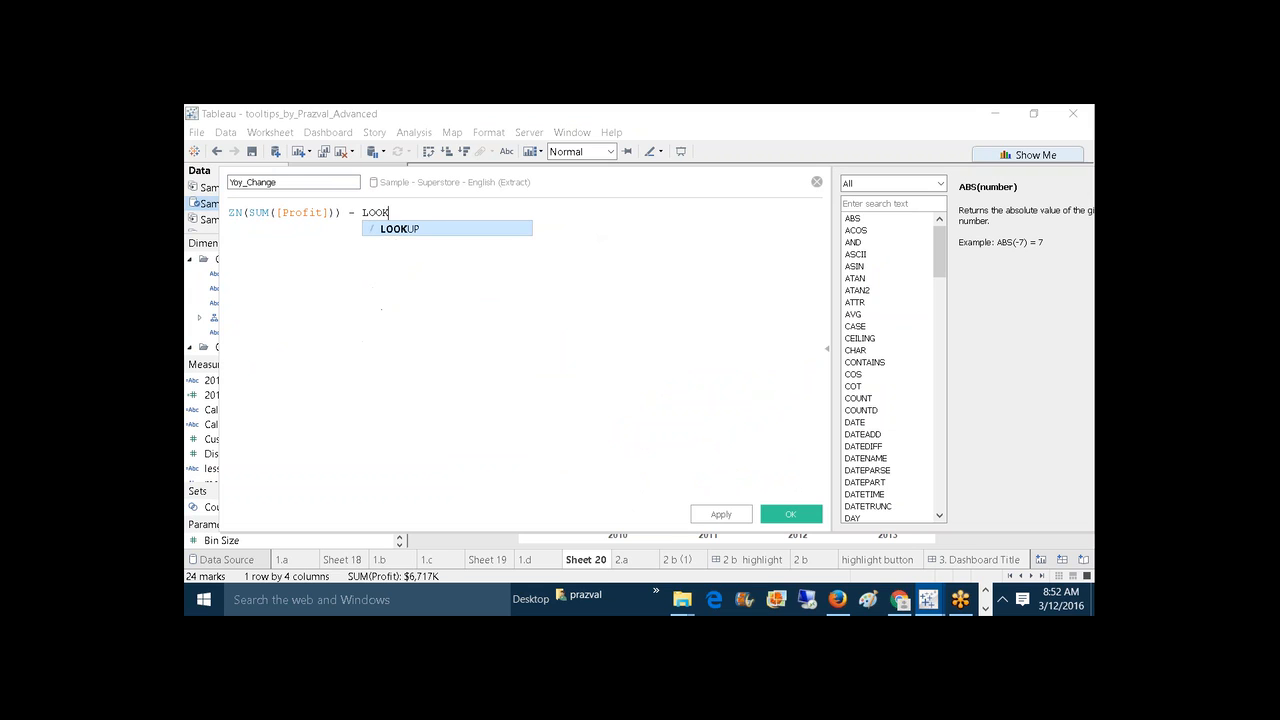
pyautogui.write('UP(')
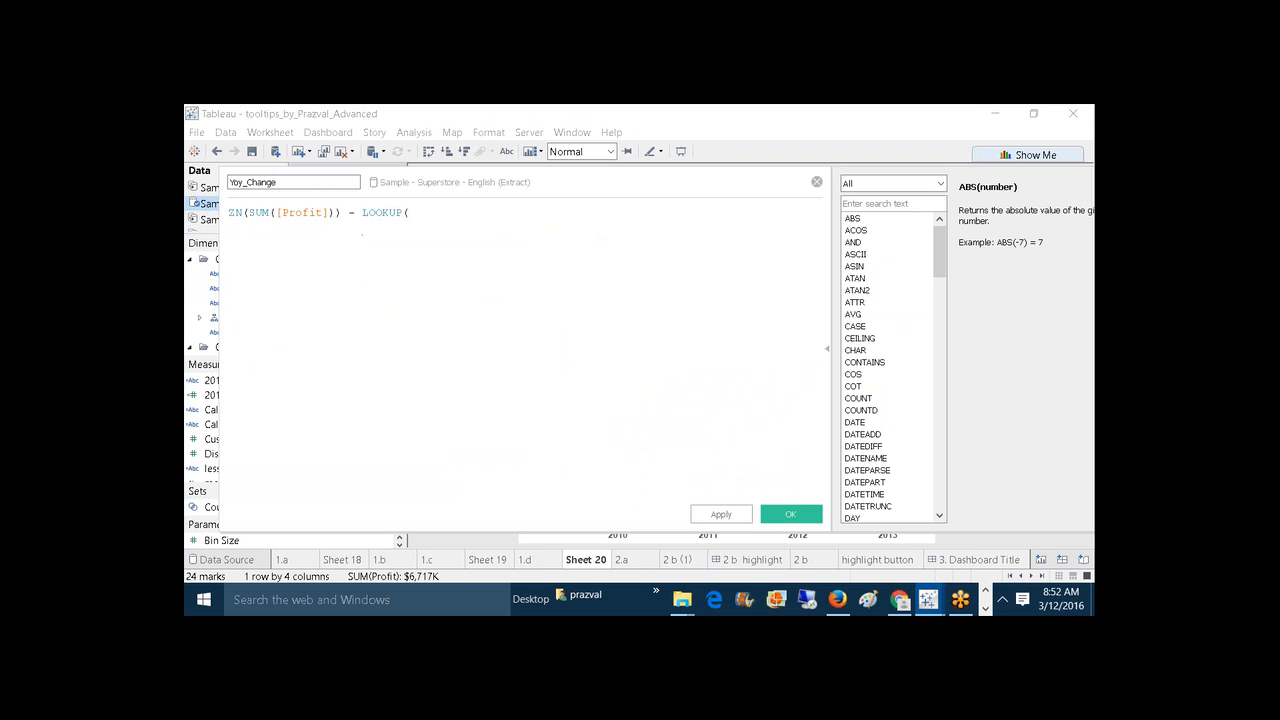
pyautogui.write('ZN(SUM(PRO')
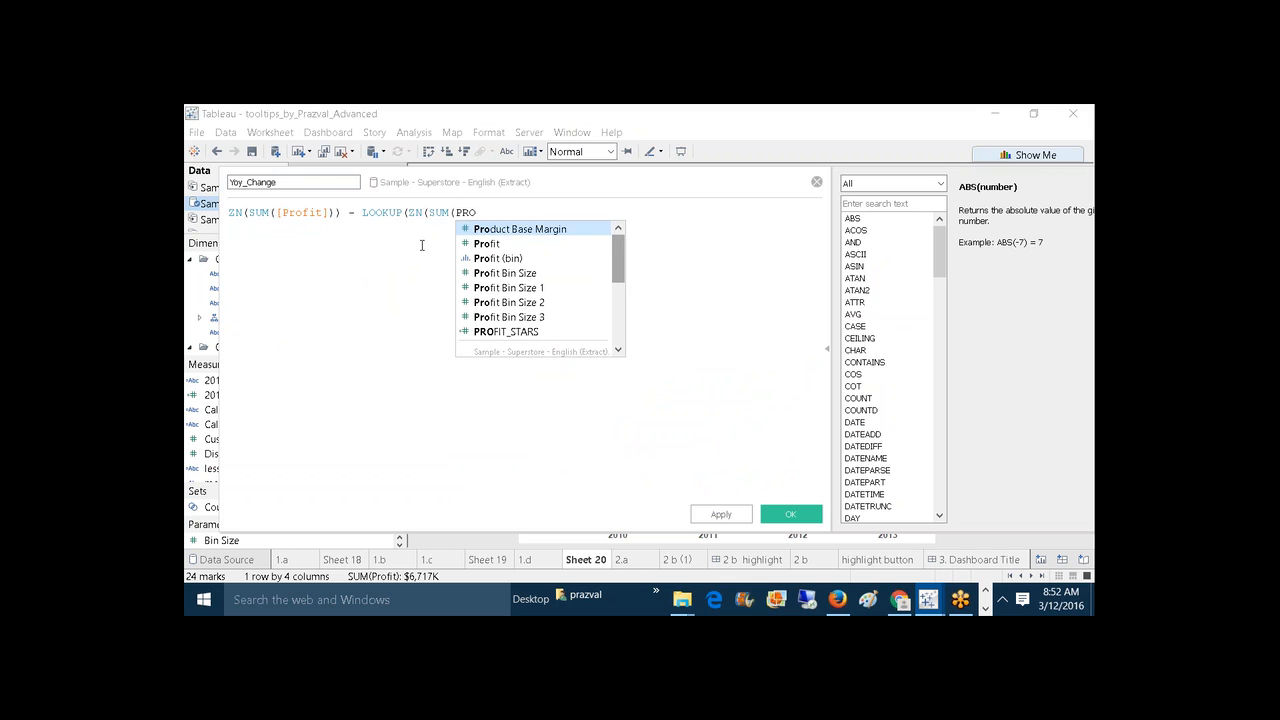
pyautogui.press('Down')
pyautogui.press('Return')
pyautogui.write(')),')
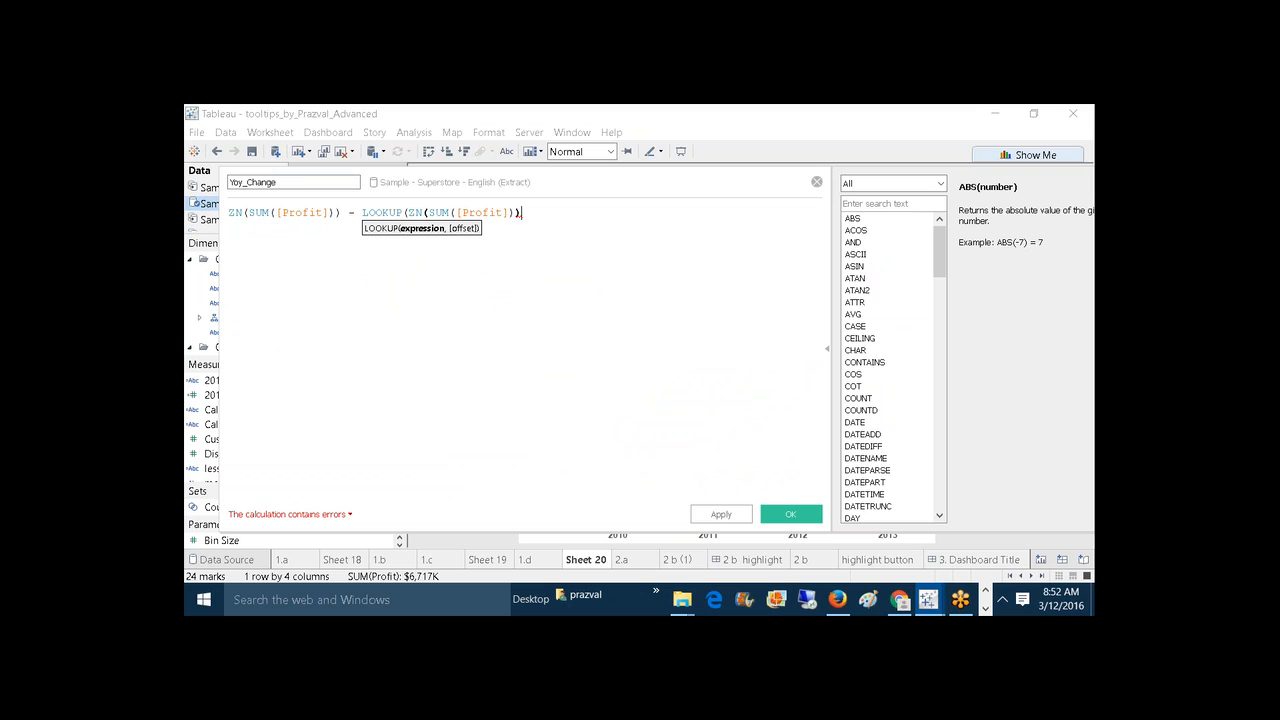
# Step: Wrap LOOKUP in ZN instead of its inner SUM, give it an offset of -1, and close the parentheses
pyautogui.click(422, 212)
pyautogui.press('BackSpace')
pyautogui.press('BackSpace')
pyautogui.click(364, 213)
pyautogui.write('ZN')
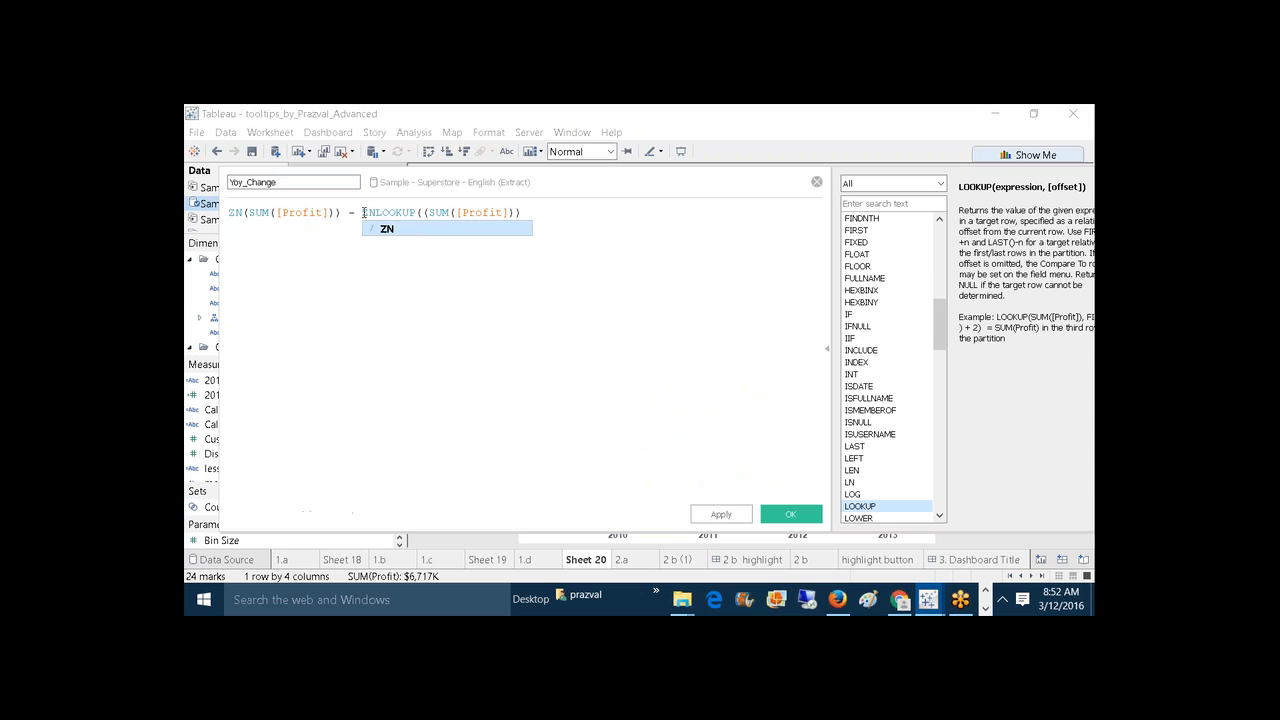
pyautogui.write('(')
pyautogui.click(521, 213)
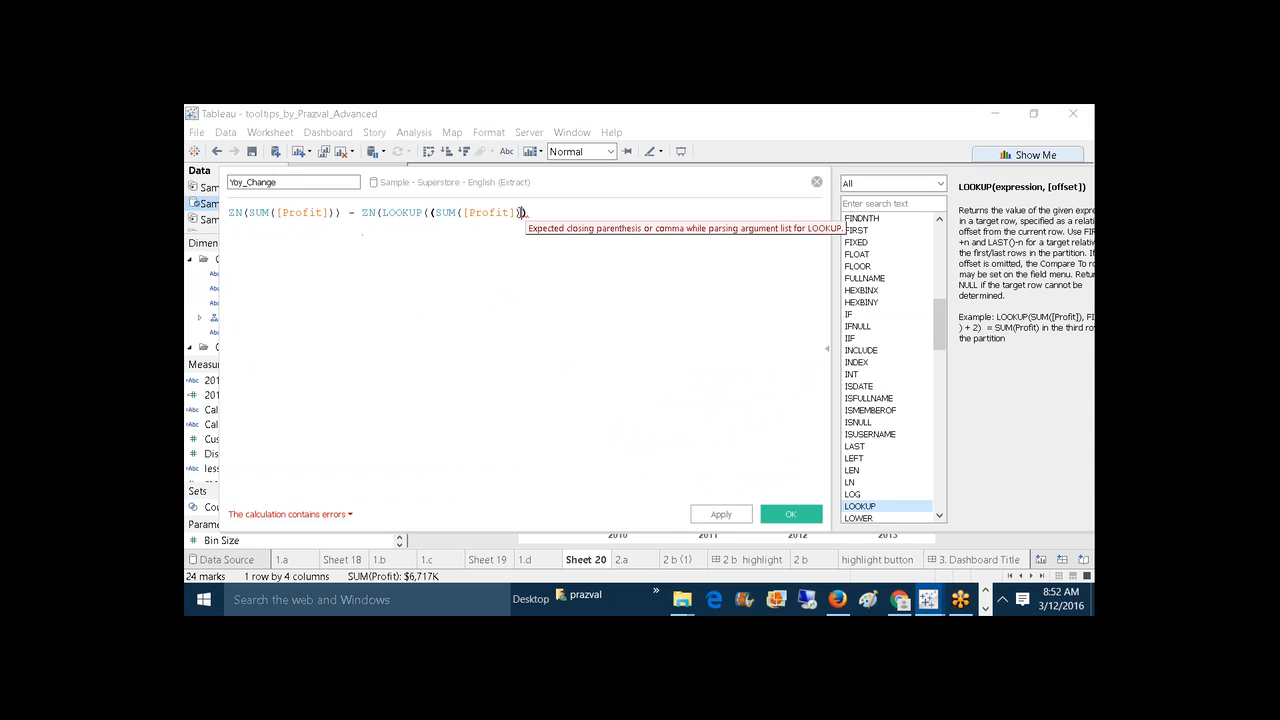
pyautogui.write(',-1)')
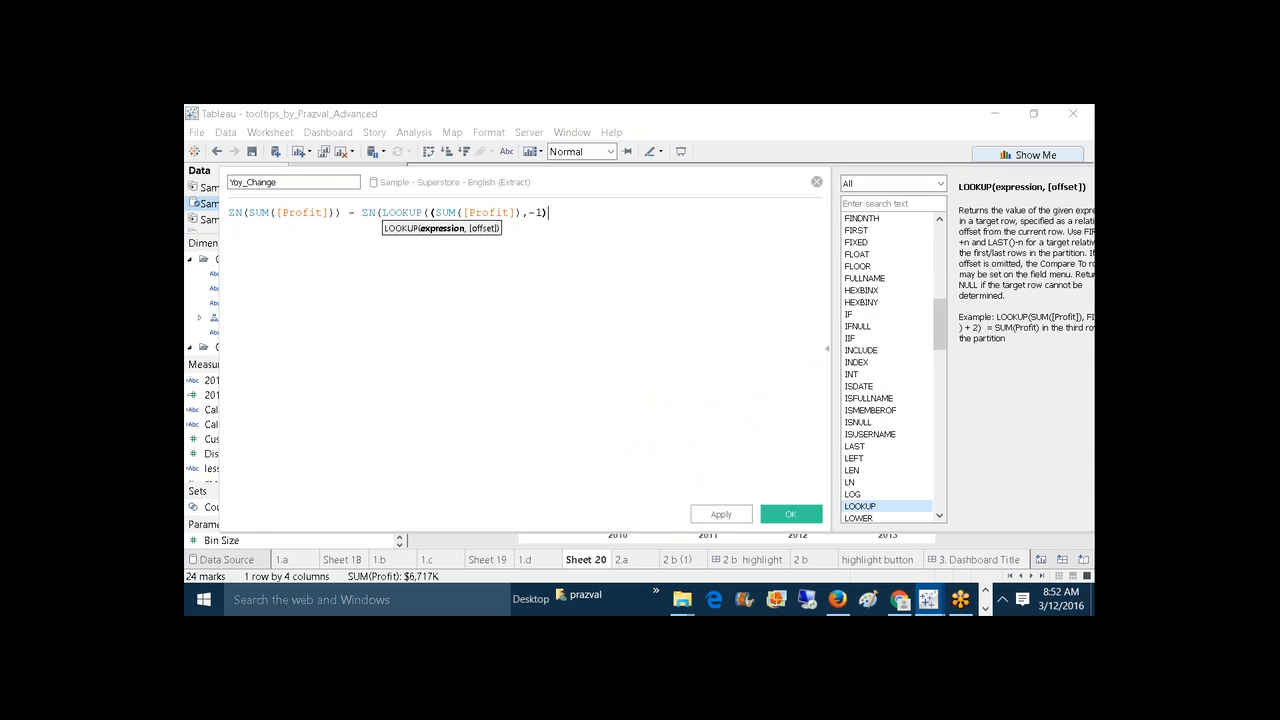
pyautogui.write(')')
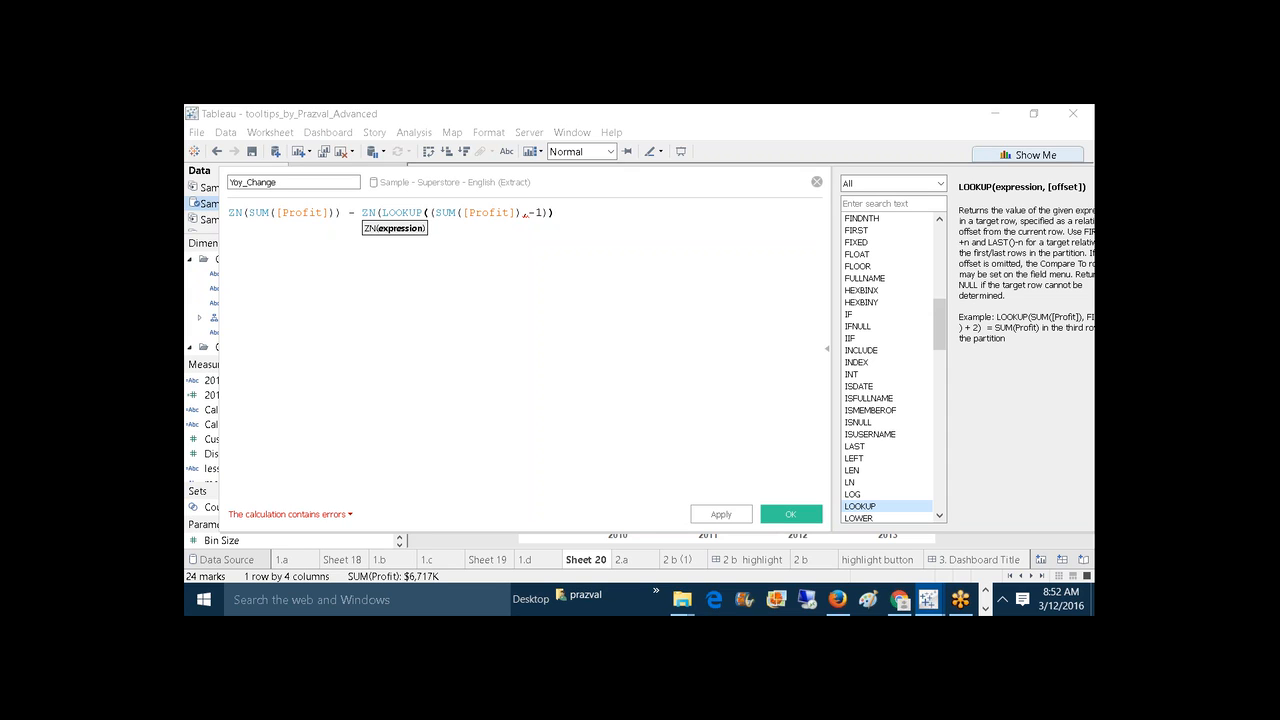
pyautogui.write(')')
# Step: Insert an opening parenthesis at the very start of the formula to group the profit difference
pyautogui.press('Left')
pyautogui.press('Left')
pyautogui.press('Left')
pyautogui.press('Left')
pyautogui.press('Left')
pyautogui.press('Left')
pyautogui.press('Left')
pyautogui.press('Left')
pyautogui.press('Left')
pyautogui.press('Left')
pyautogui.press('Left')
pyautogui.press('Left')
pyautogui.press('Left')
pyautogui.press('Left')
pyautogui.press('Left')
pyautogui.press('Left')
pyautogui.press('Left')
pyautogui.press('Left')
pyautogui.press('Left')
pyautogui.press('Left')
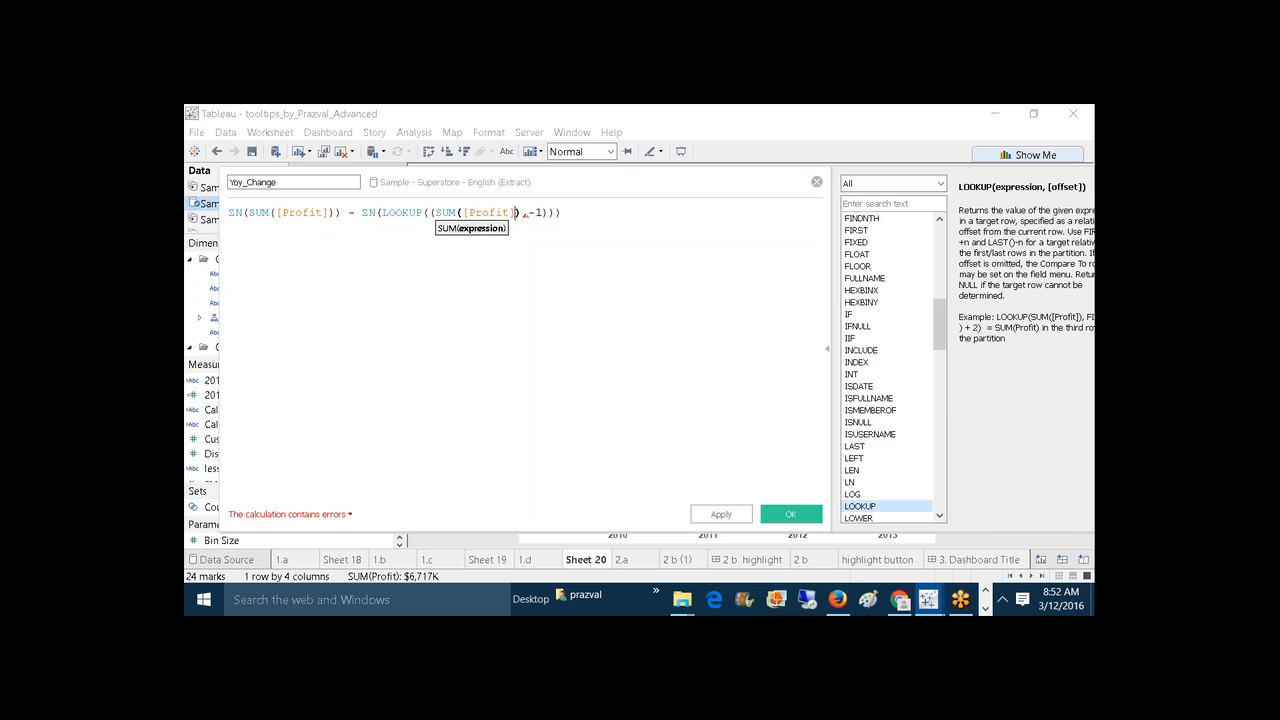
pyautogui.press('Left')
pyautogui.press('Left')
pyautogui.press('Left')
pyautogui.press('Left')
pyautogui.press('Left')
pyautogui.press('Left')
pyautogui.press('Left')
pyautogui.press('Left')
pyautogui.press('Left')
pyautogui.press('Left')
pyautogui.press('Left')
pyautogui.press('Left')
pyautogui.press('Left')
pyautogui.press('Left')
pyautogui.press('Left')
pyautogui.press('Left')
pyautogui.press('Left')
pyautogui.press('Left')
pyautogui.press('Left')
pyautogui.press('Left')
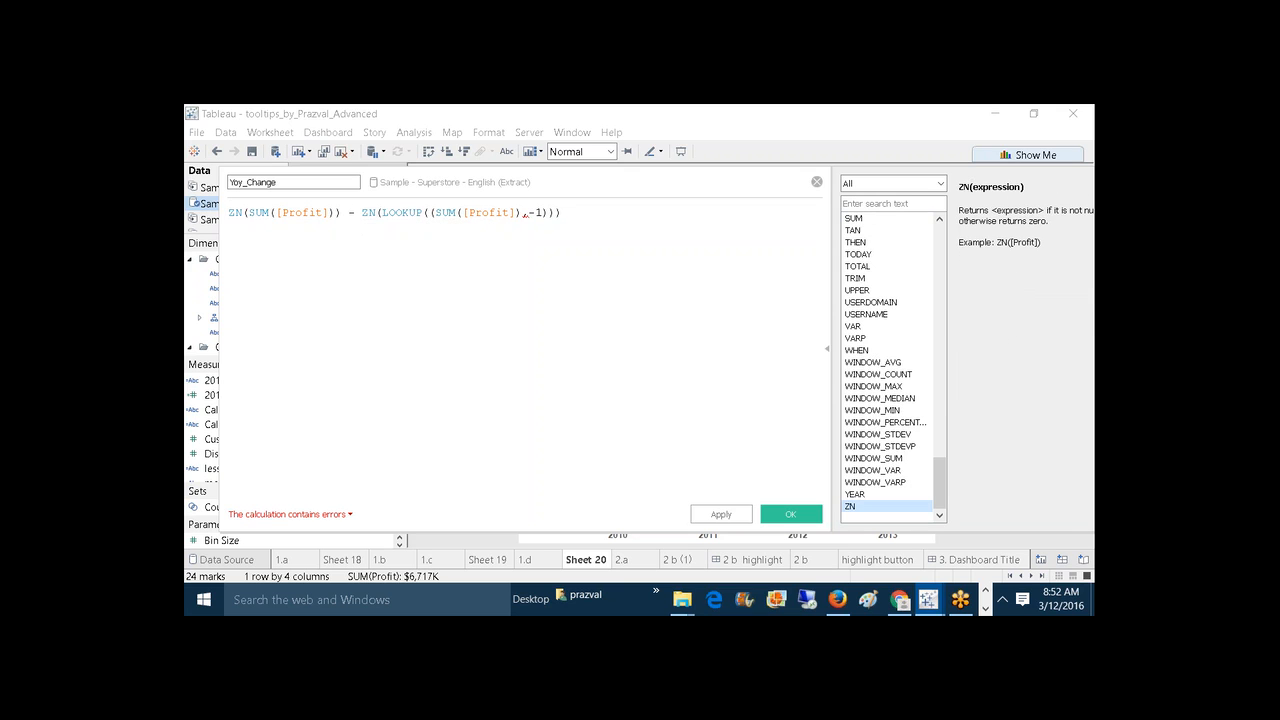
pyautogui.write('(')
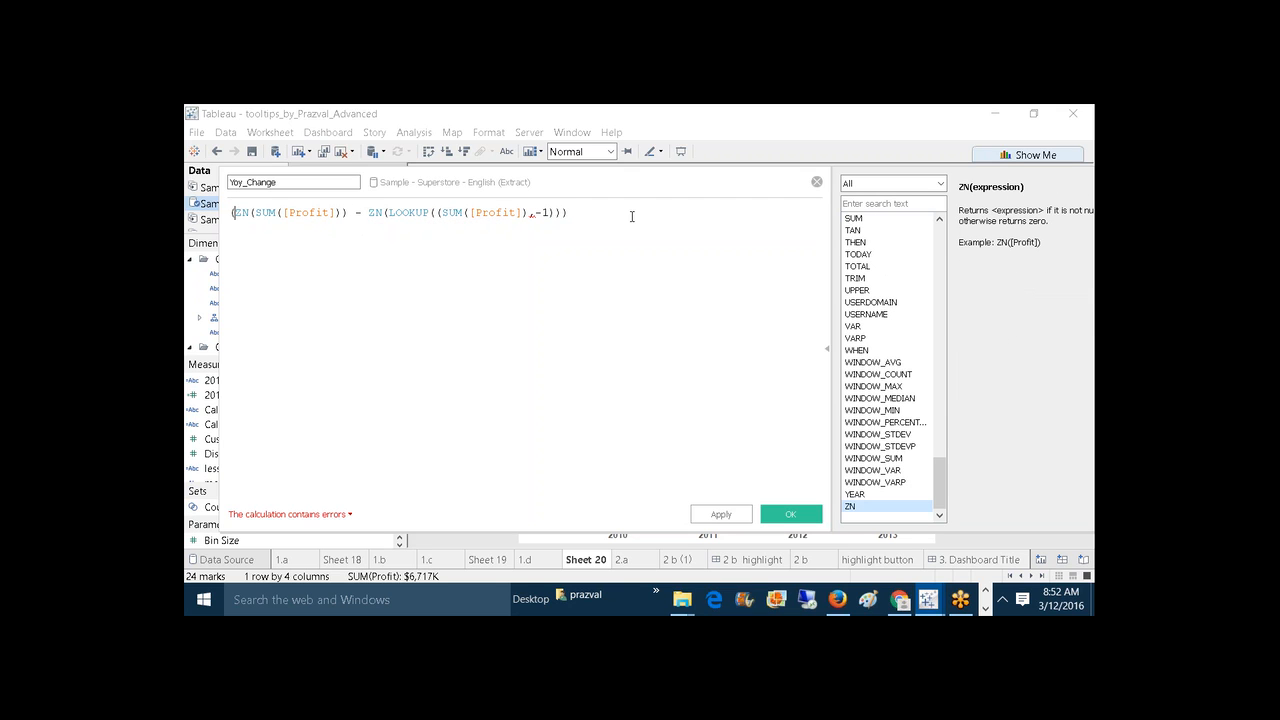
# Step: Divide the difference by a copy of the ZN(LOOKUP(...)) expression, placing the slash and the divisor on separate lines
pyautogui.press('End')
pyautogui.press('Return')
pyautogui.write('/')
pyautogui.press('Return')
pyautogui.moveTo(569, 213); pyautogui.dragTo(540, 210)
pyautogui.moveTo(369, 212); pyautogui.dragTo(564, 212)
pyautogui.hotkey('ctrl', 'c')
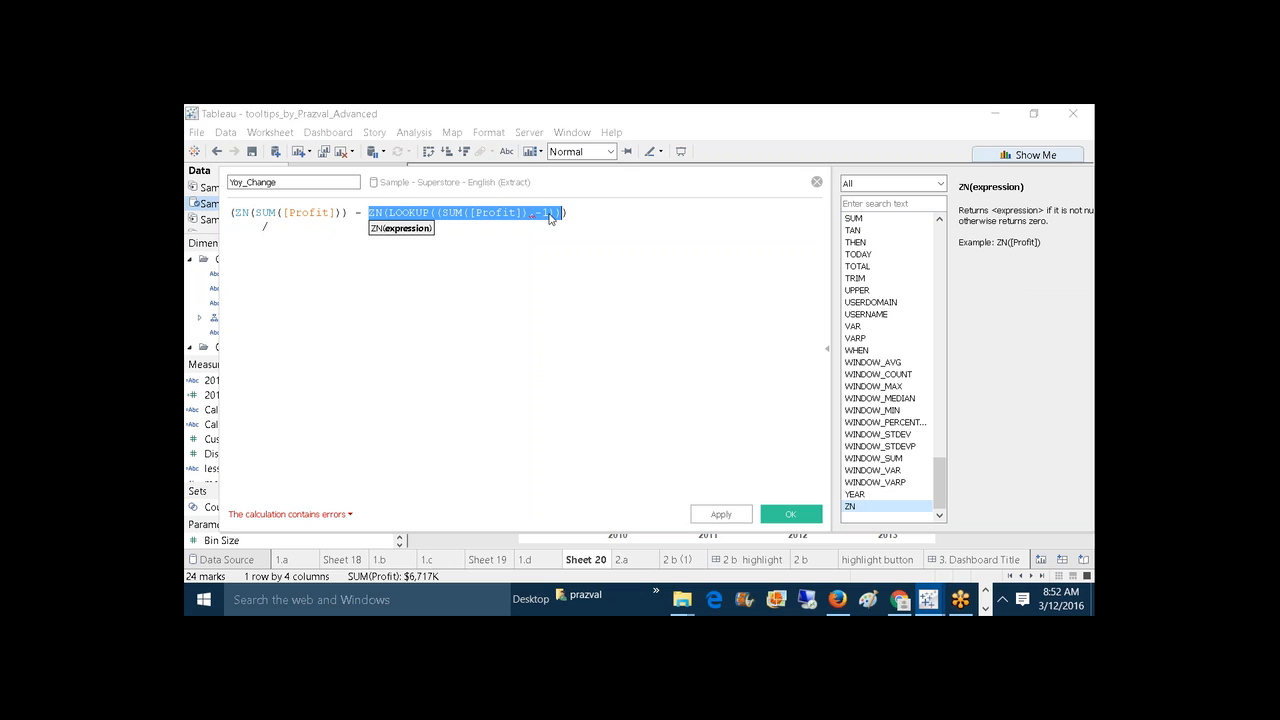
pyautogui.click(231, 240)
pyautogui.hotkey('ctrl', 'v')
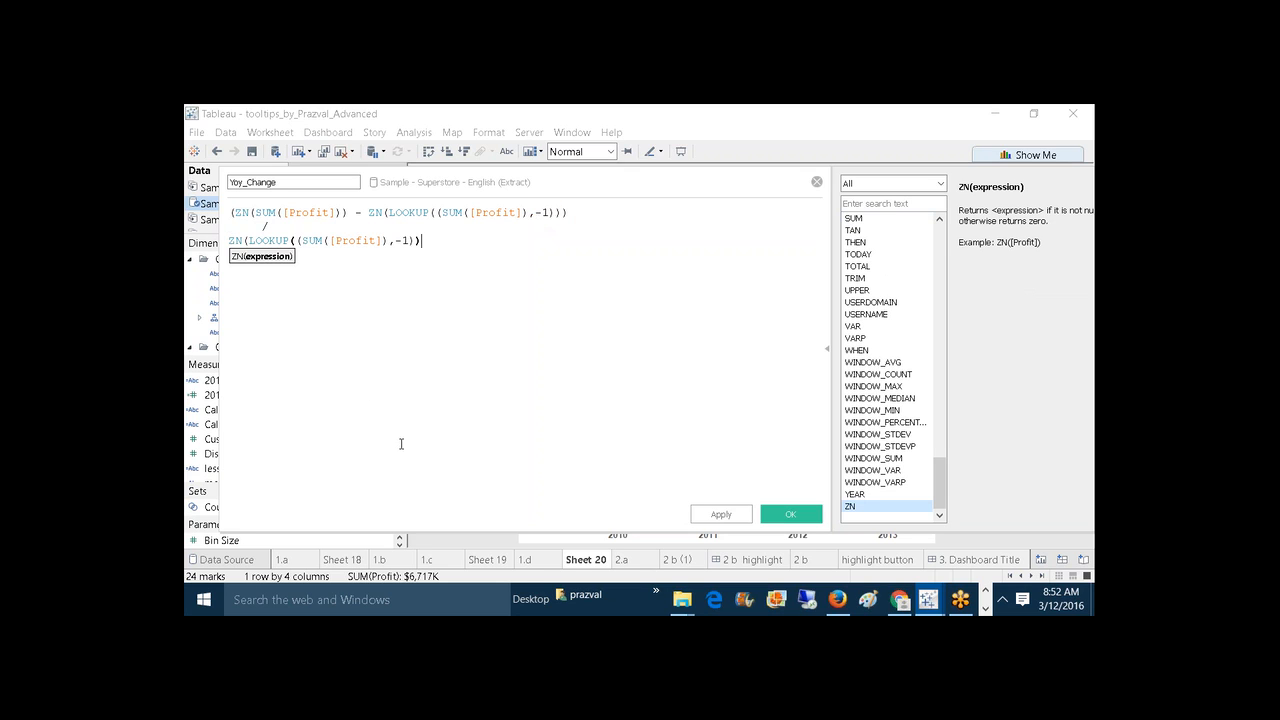
# Step: Check the calculation error and remove the extra opening parenthesis before SUM in the first line's LOOKUP
pyautogui.click(350, 516)
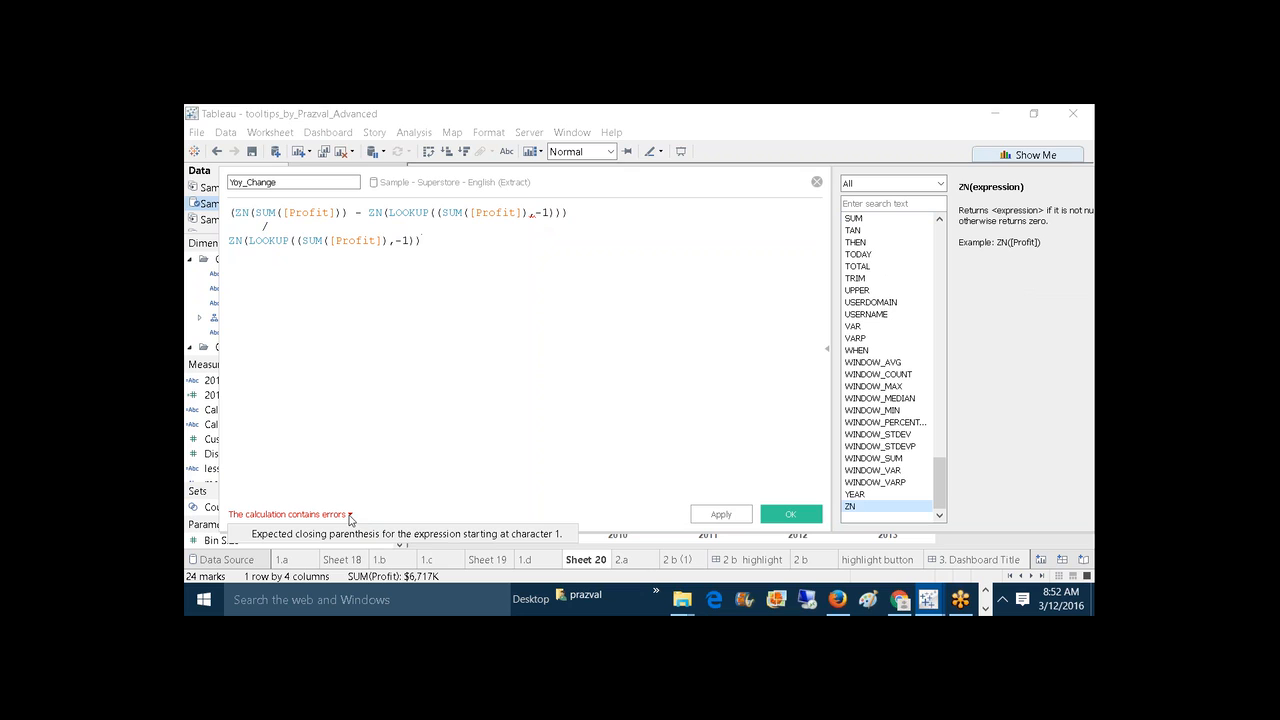
pyautogui.click(384, 451)
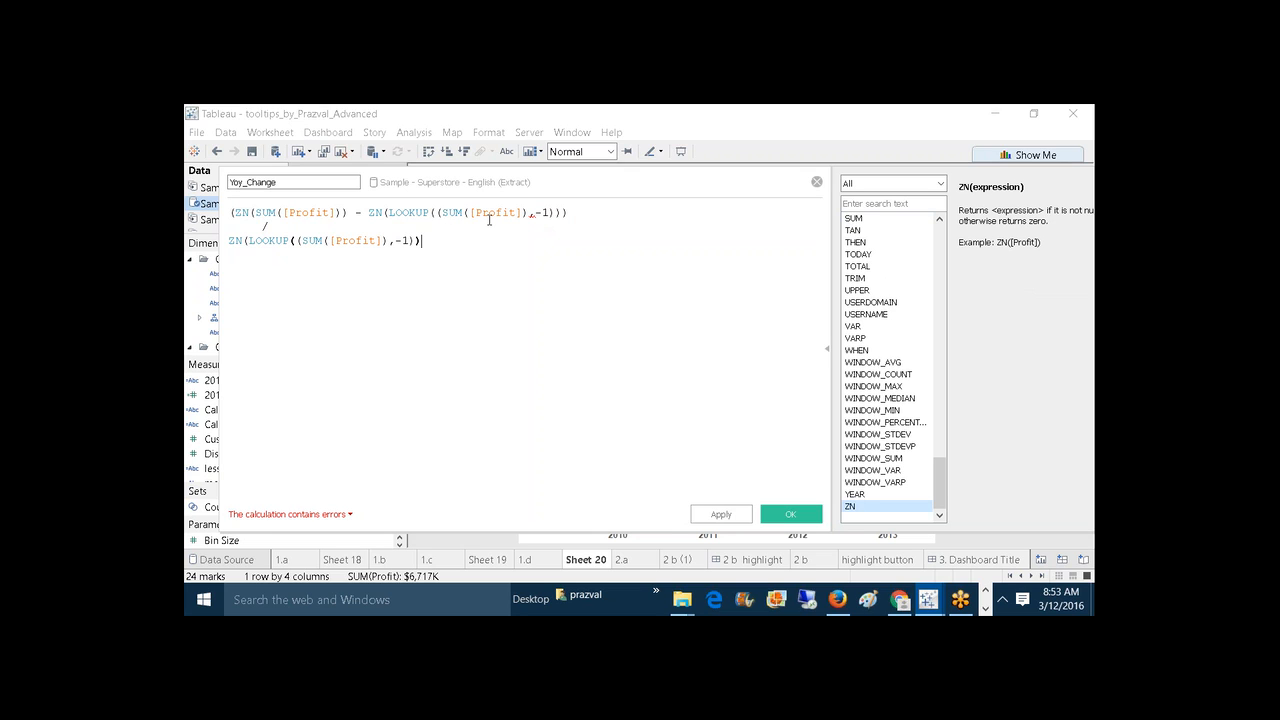
pyautogui.click(441, 212)
pyautogui.press('BackSpace')
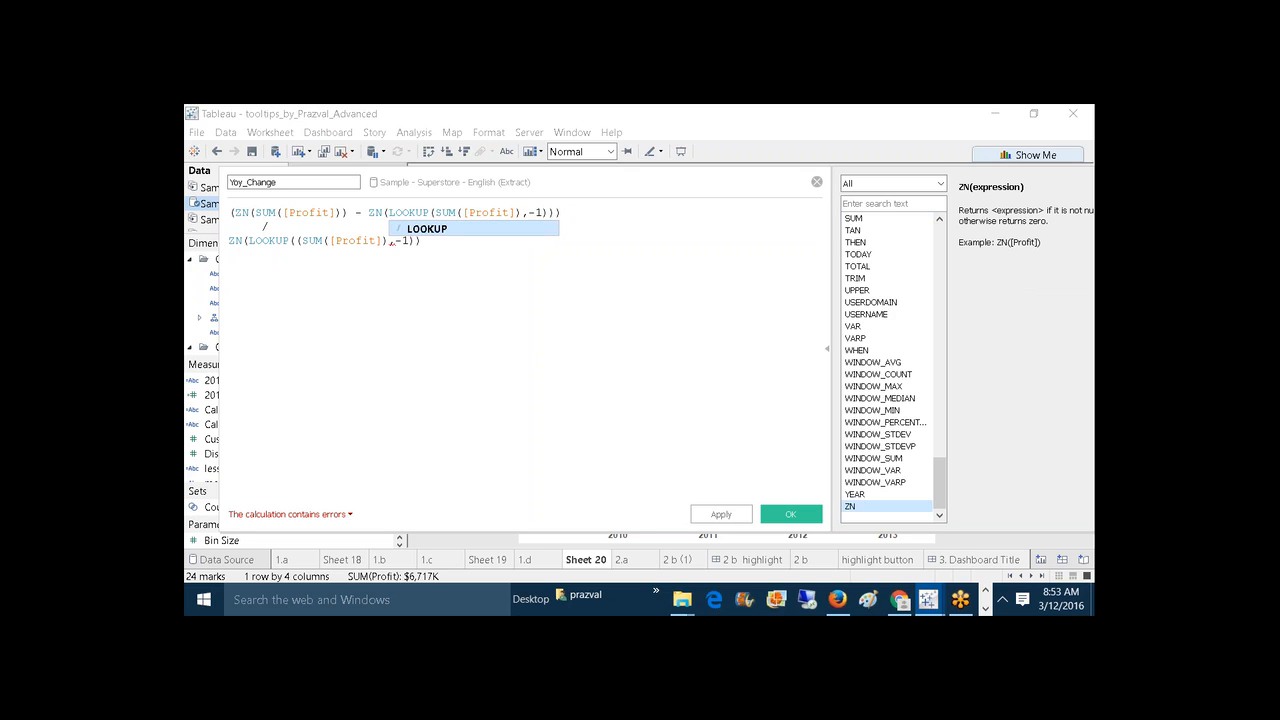
# Step: Remove the extra opening parenthesis before SUM in the divisor's LOOKUP and save the Yoy_Change calculation
pyautogui.click(349, 515)
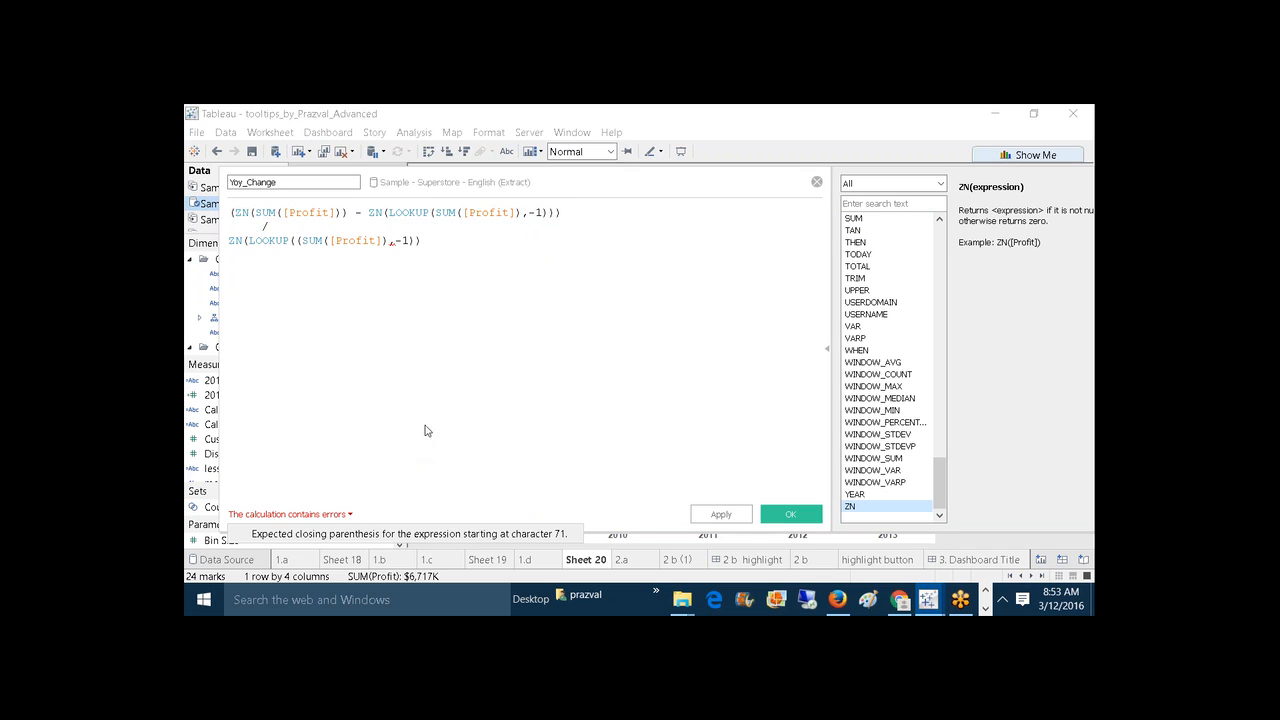
pyautogui.click(440, 322)
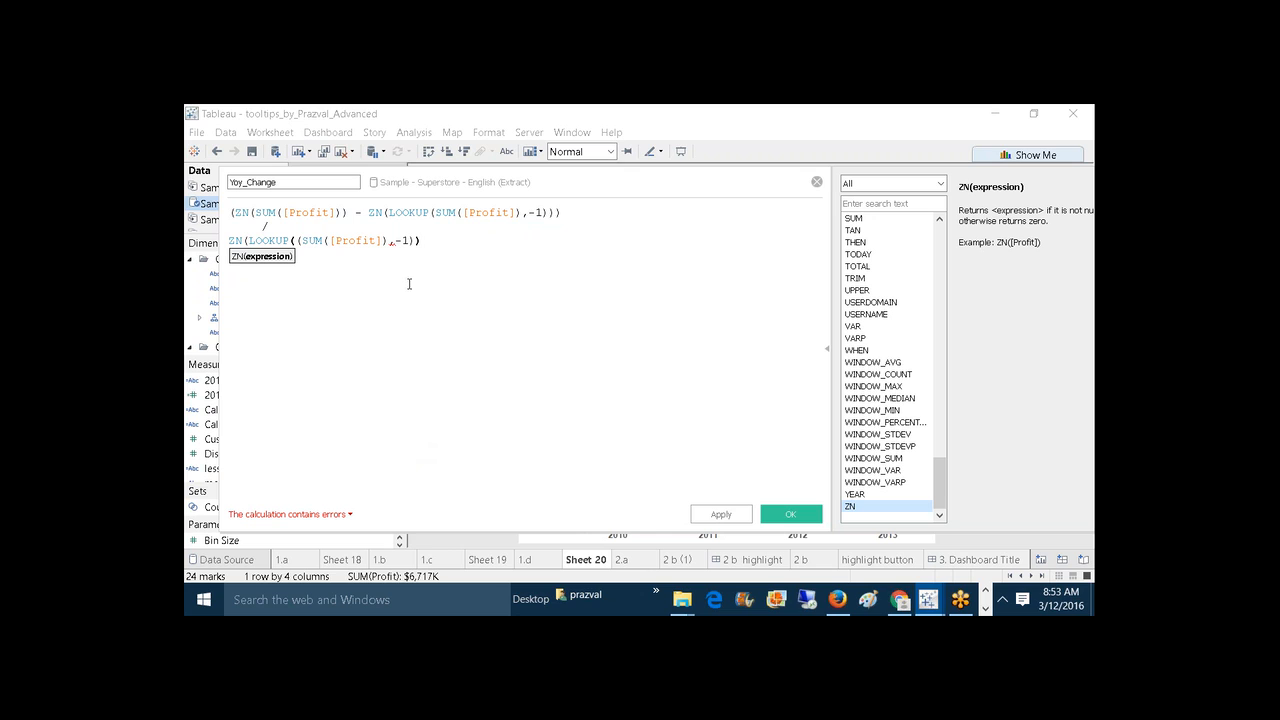
pyautogui.click(303, 241)
pyautogui.press('BackSpace')
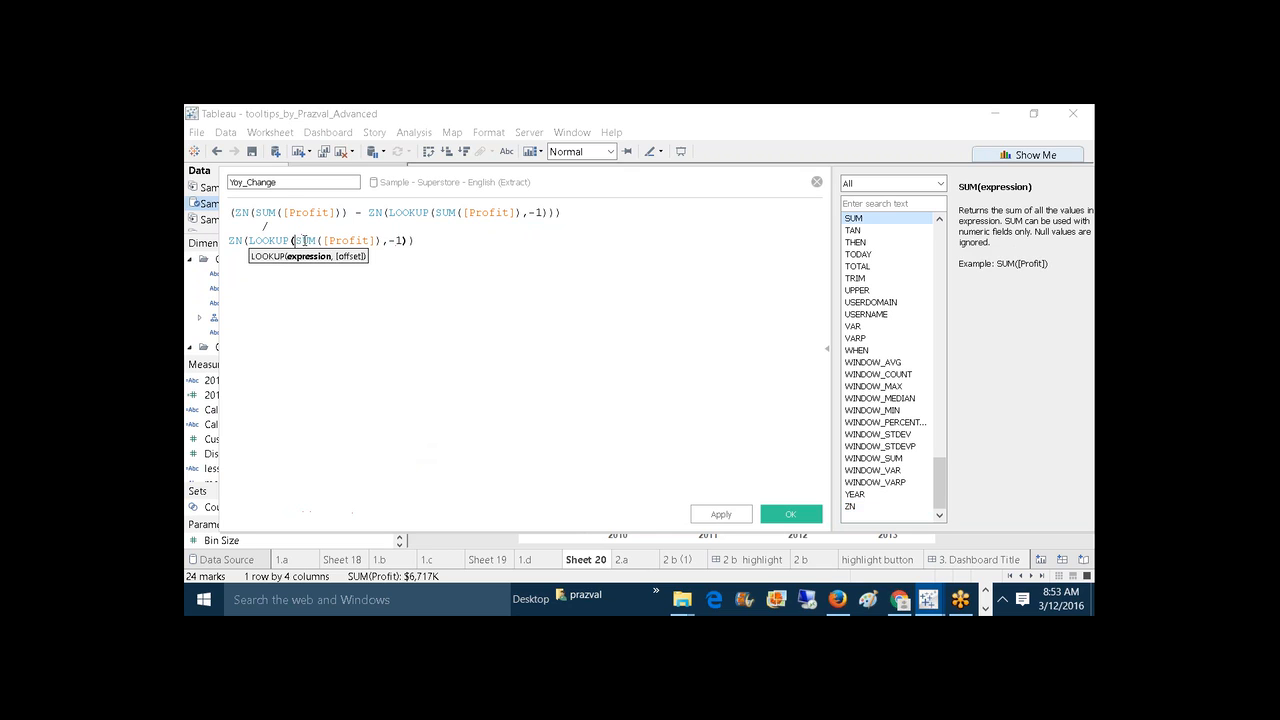
pyautogui.click(368, 343)
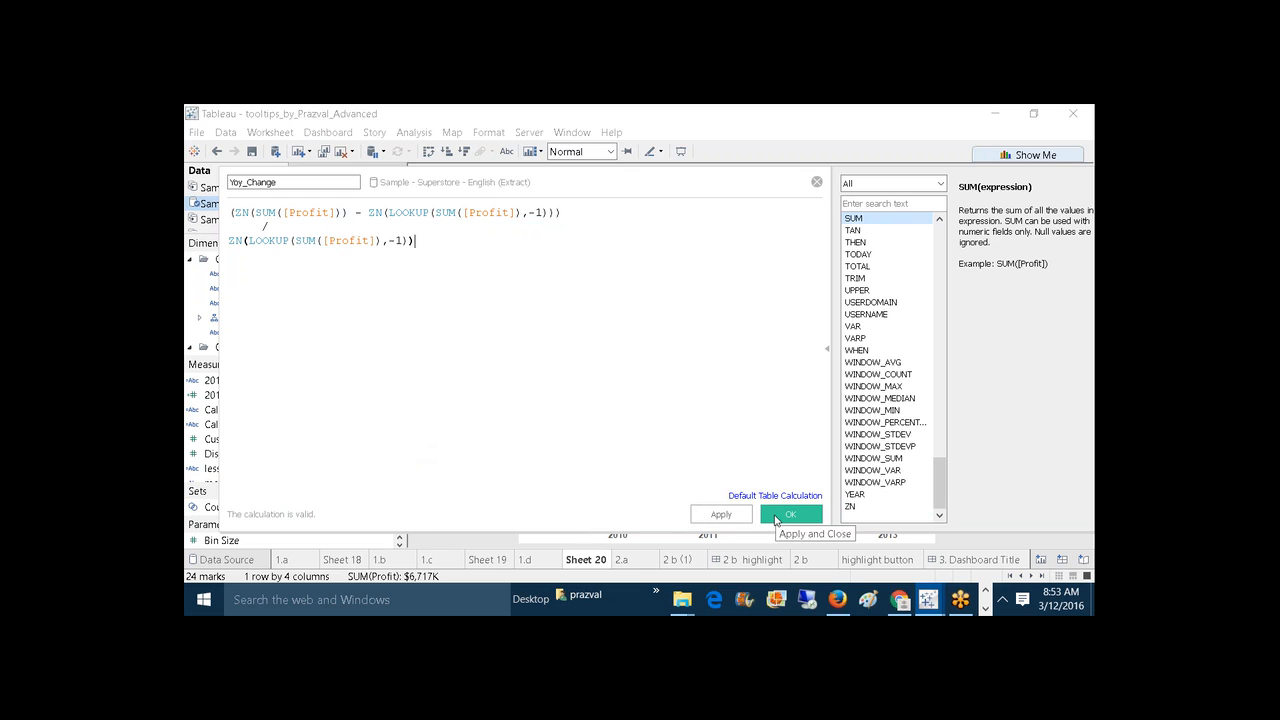
pyautogui.click(745, 517)
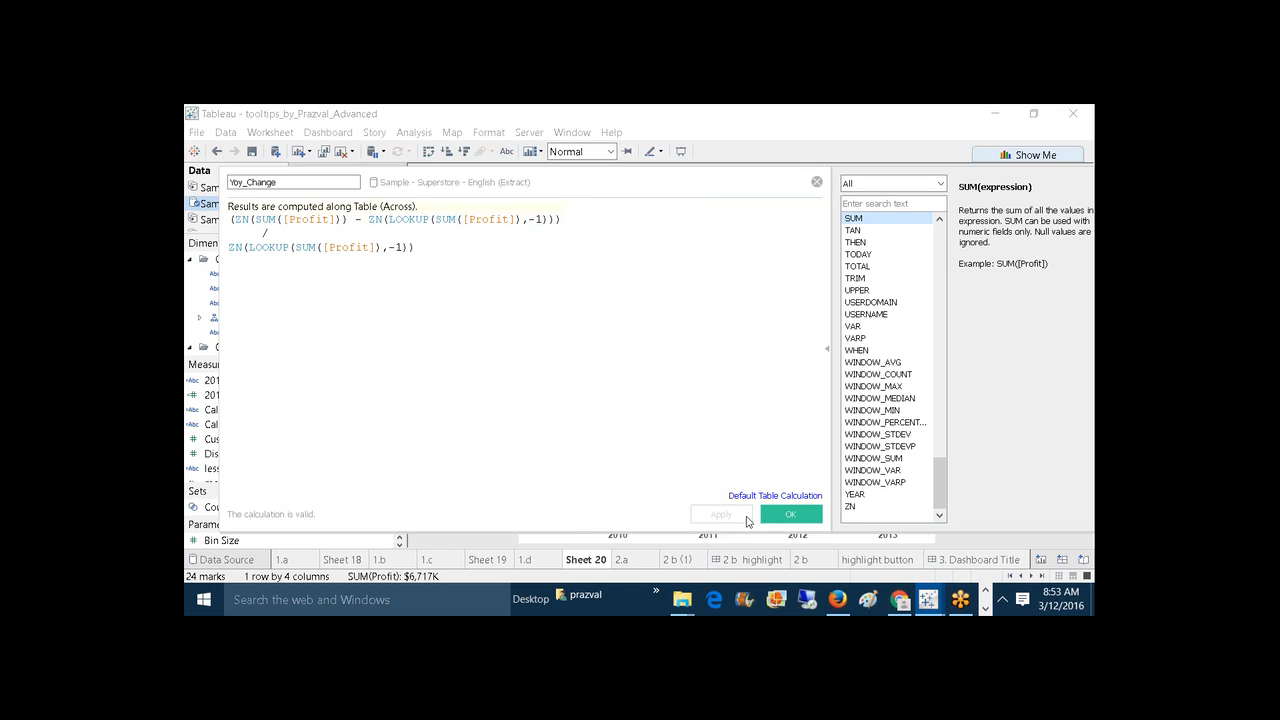
pyautogui.click(771, 515)
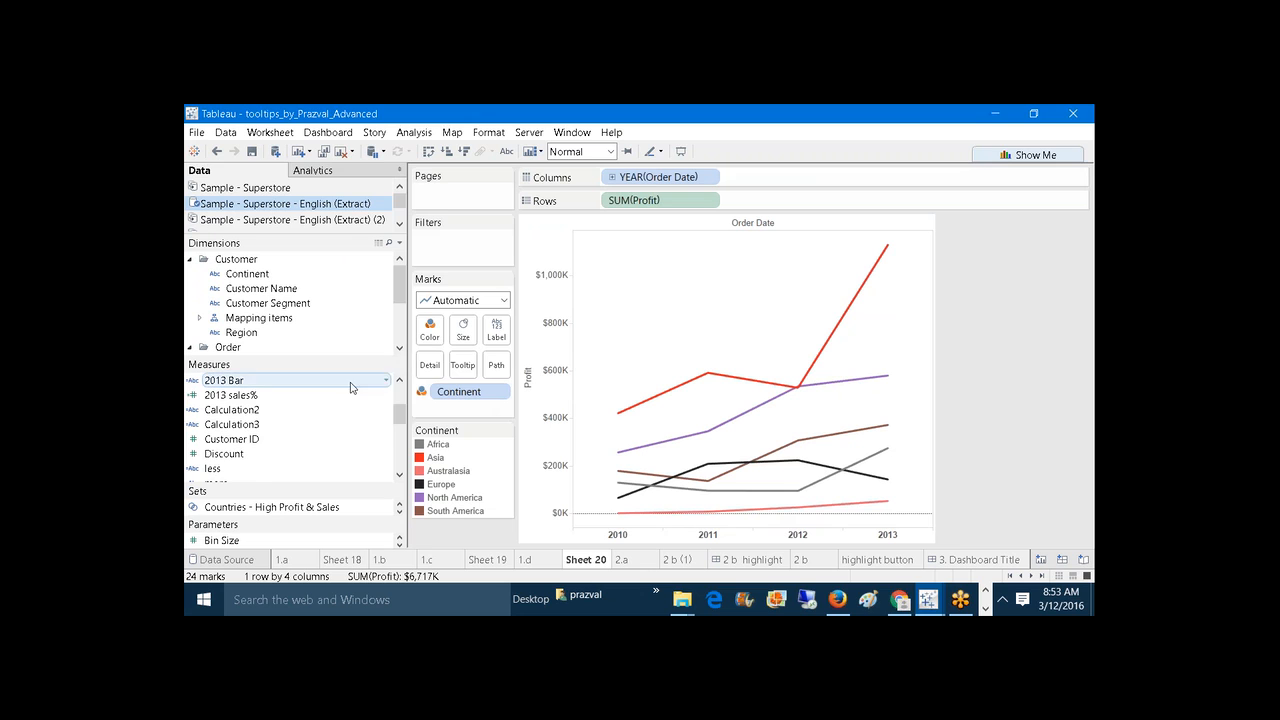
# Step: Add the Yoy_Change measure to the line chart's tooltip
pyautogui.moveTo(400, 412); pyautogui.dragTo(400, 447)
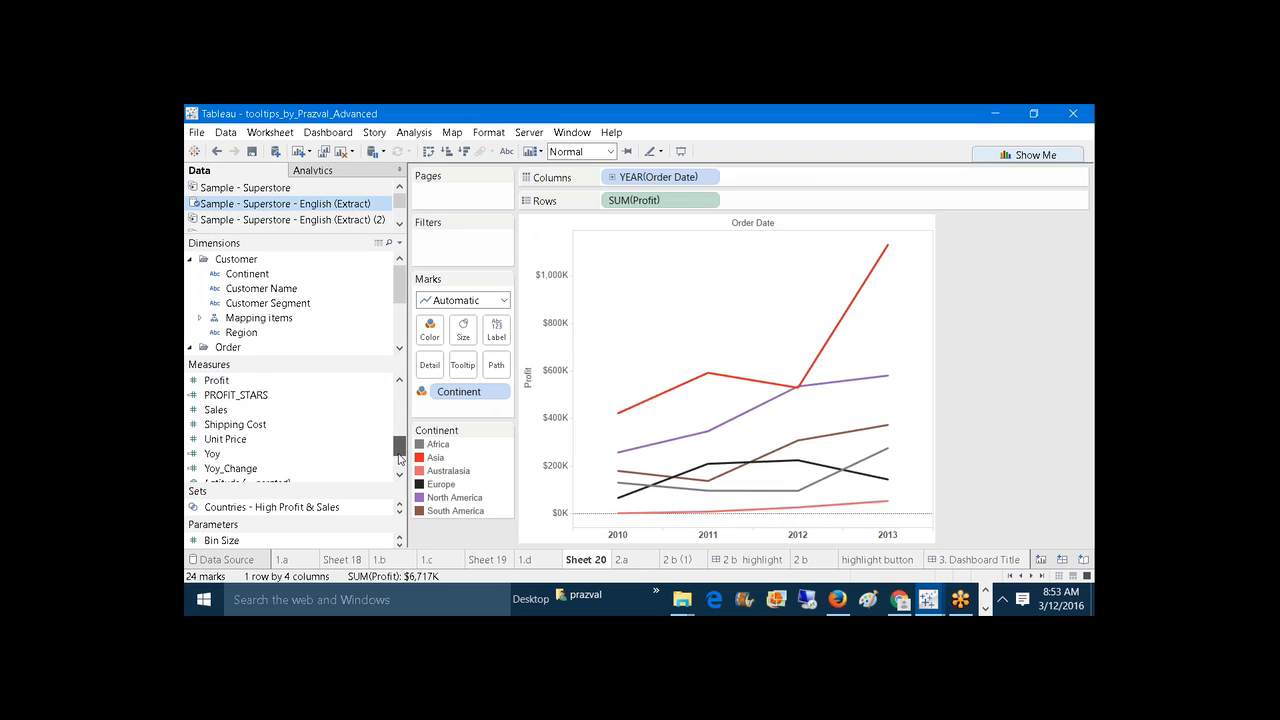
pyautogui.scroll(-1, 377, 459)
pyautogui.click(340, 454)
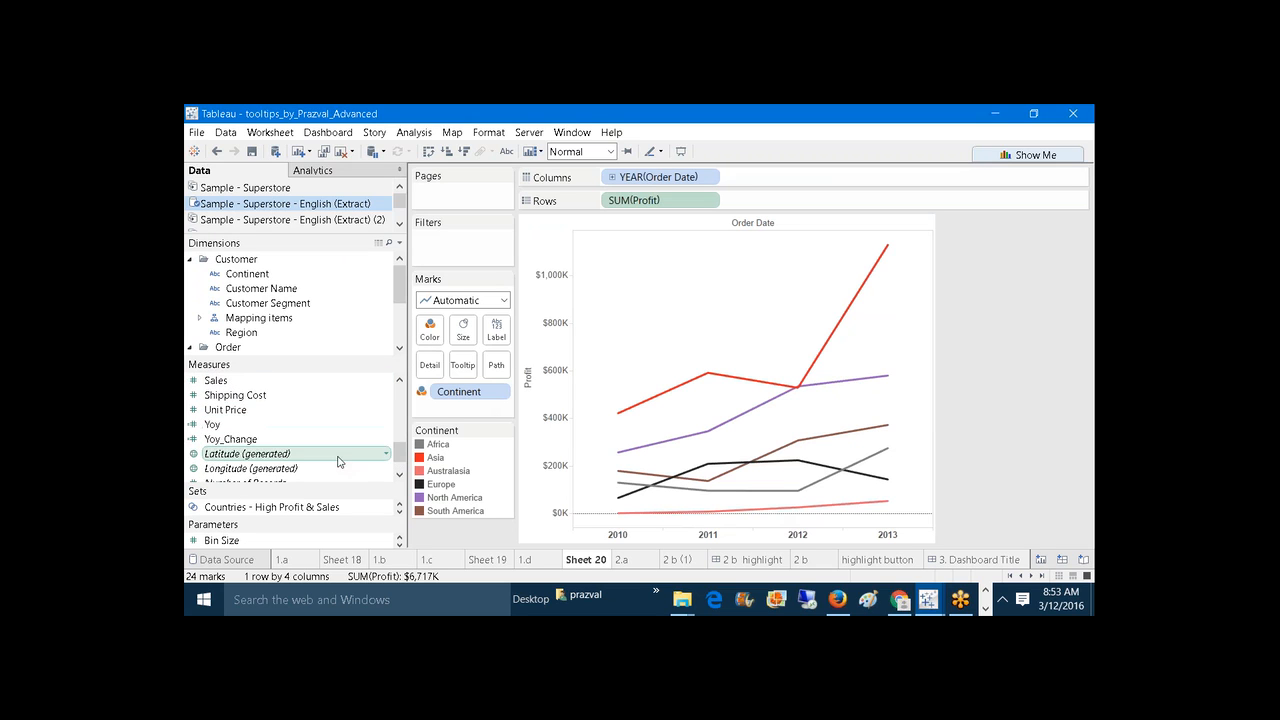
pyautogui.keyDown('ctrl'); pyautogui.click(243, 439); pyautogui.keyUp('ctrl')
pyautogui.moveTo(242, 441); pyautogui.dragTo(466, 366)
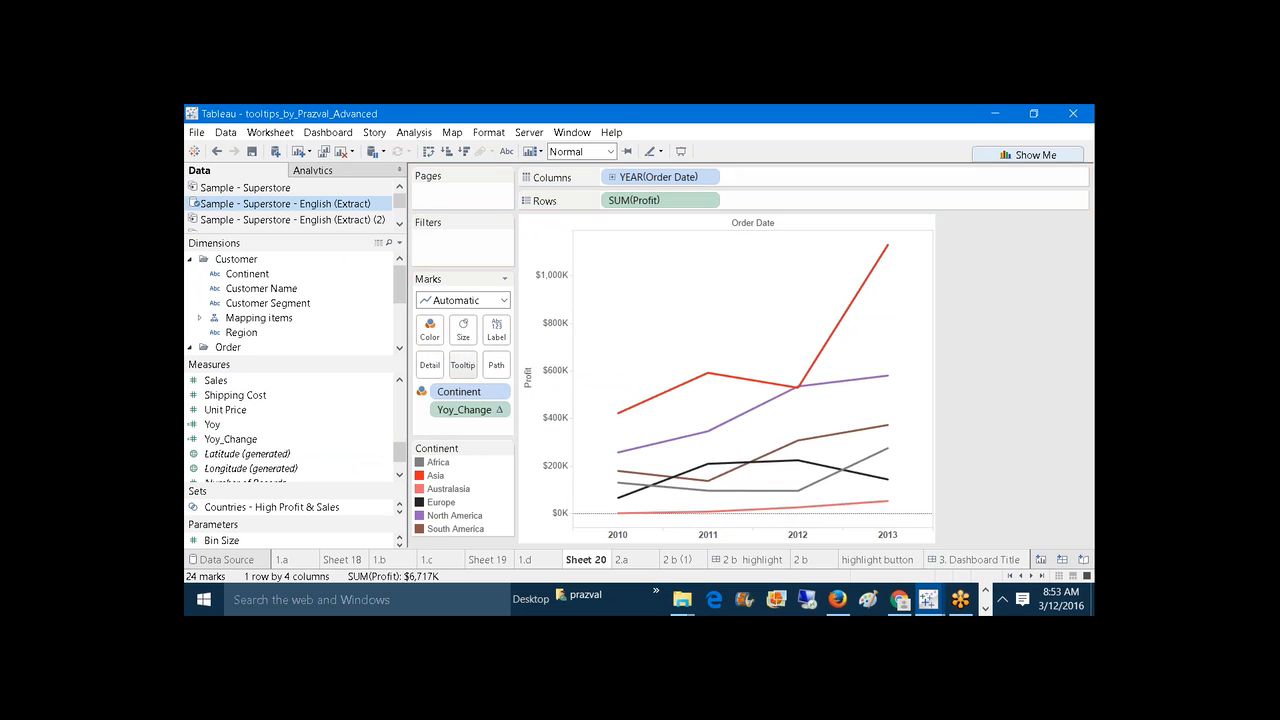
# Step: Create a calculated field named More with the formula IF [Yoy_Change] >0 THEN "More" END and save it
pyautogui.click(401, 244)
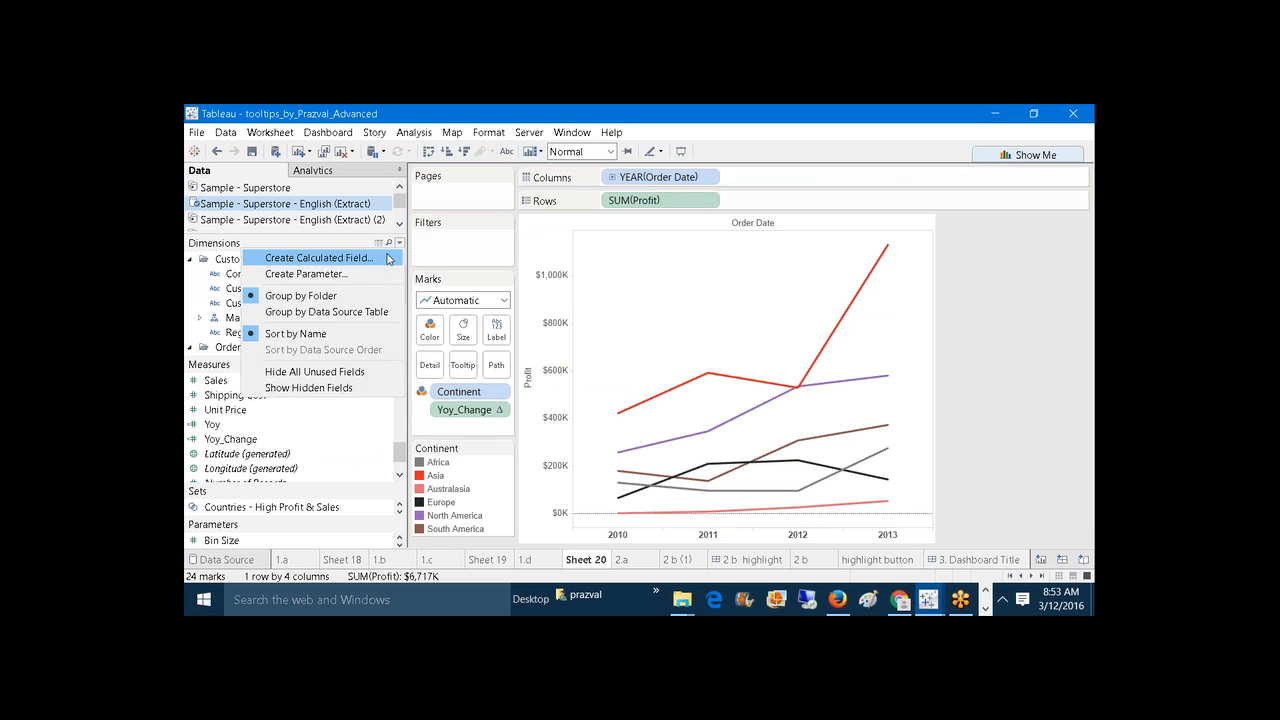
pyautogui.click(389, 259)
pyautogui.write('More')
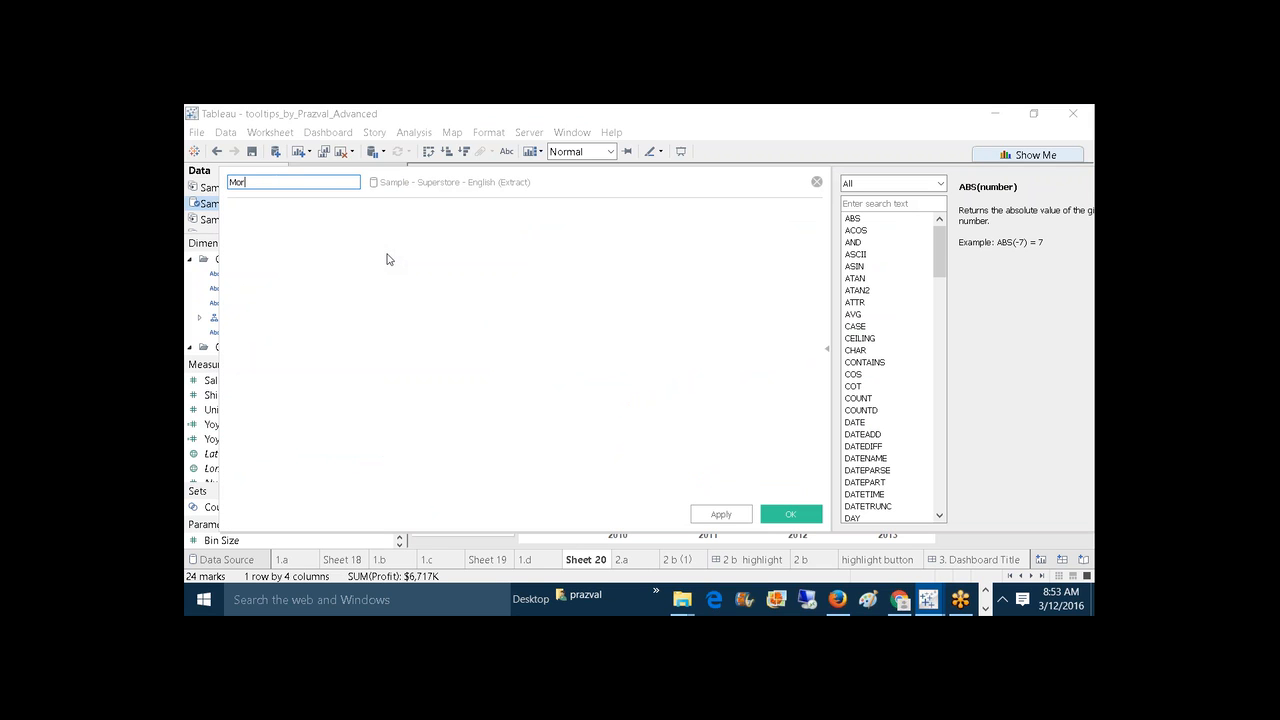
pyautogui.click(379, 255)
pyautogui.write('if')
pyautogui.press('BackSpace')
pyautogui.press('BackSpace')
pyautogui.press('BackSpace')
pyautogui.write('IF YOY')
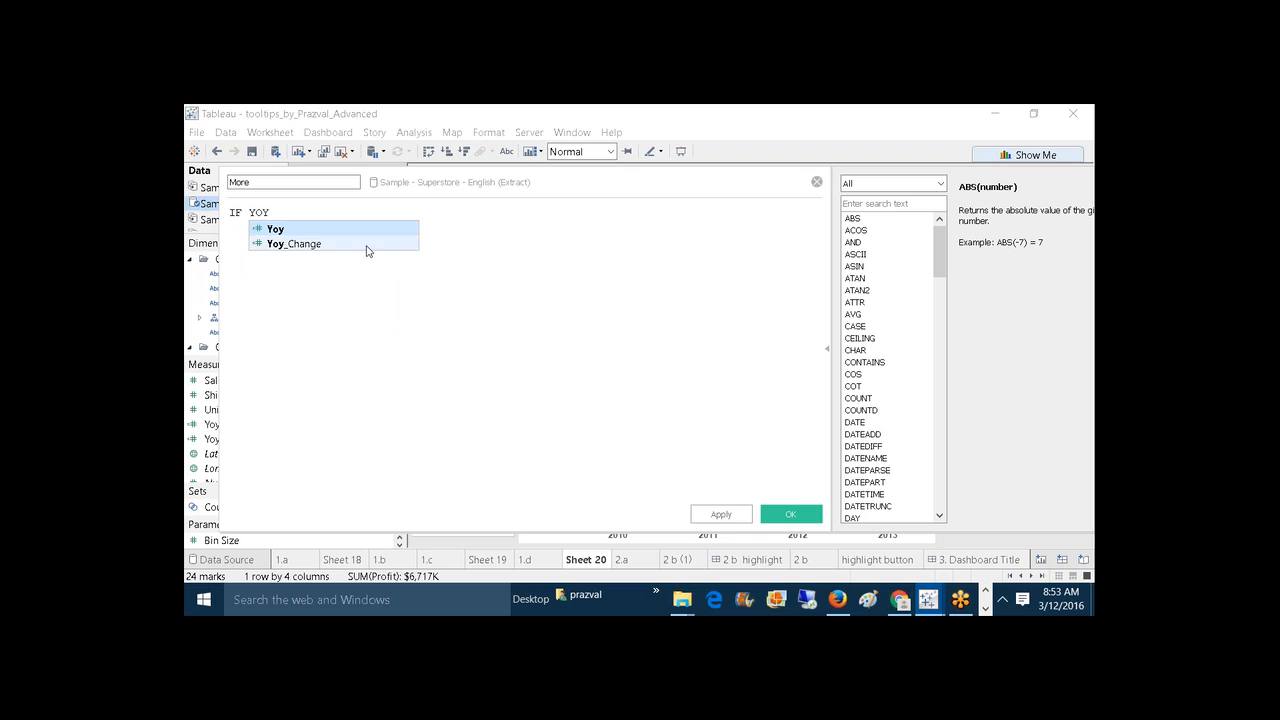
pyautogui.click(366, 246)
pyautogui.write('>')
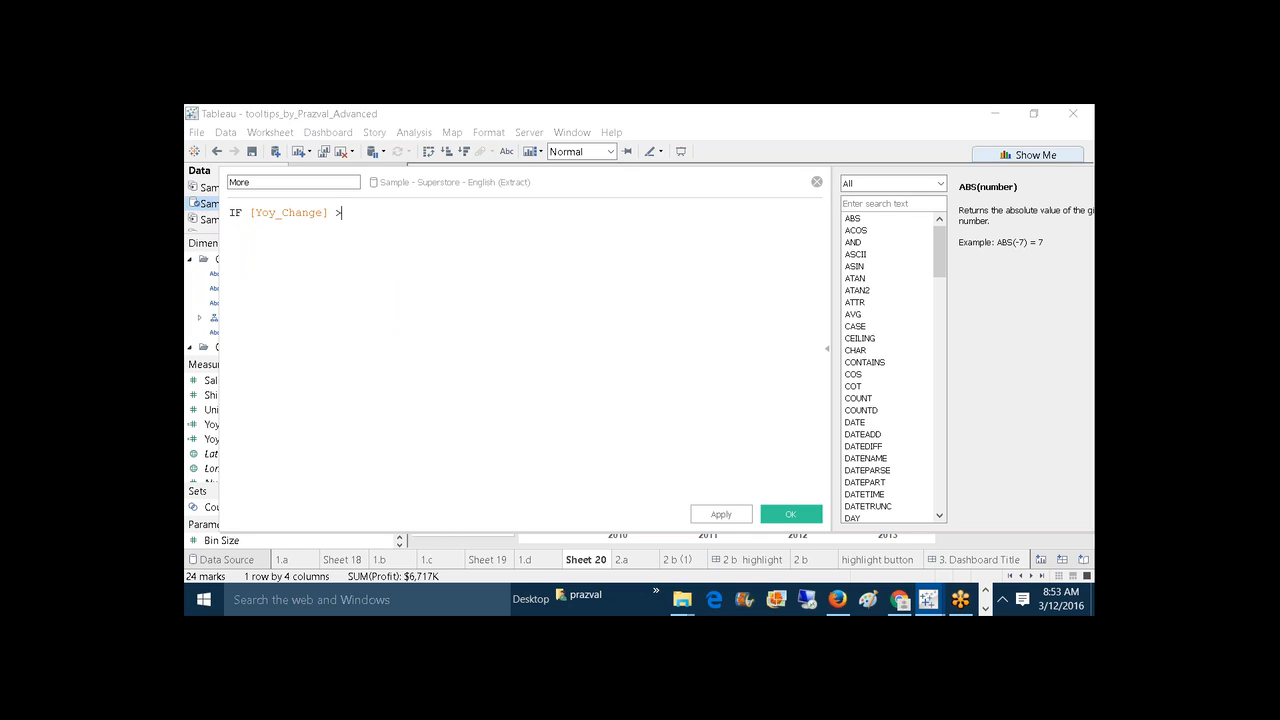
pyautogui.write('0 THEN "More" END')
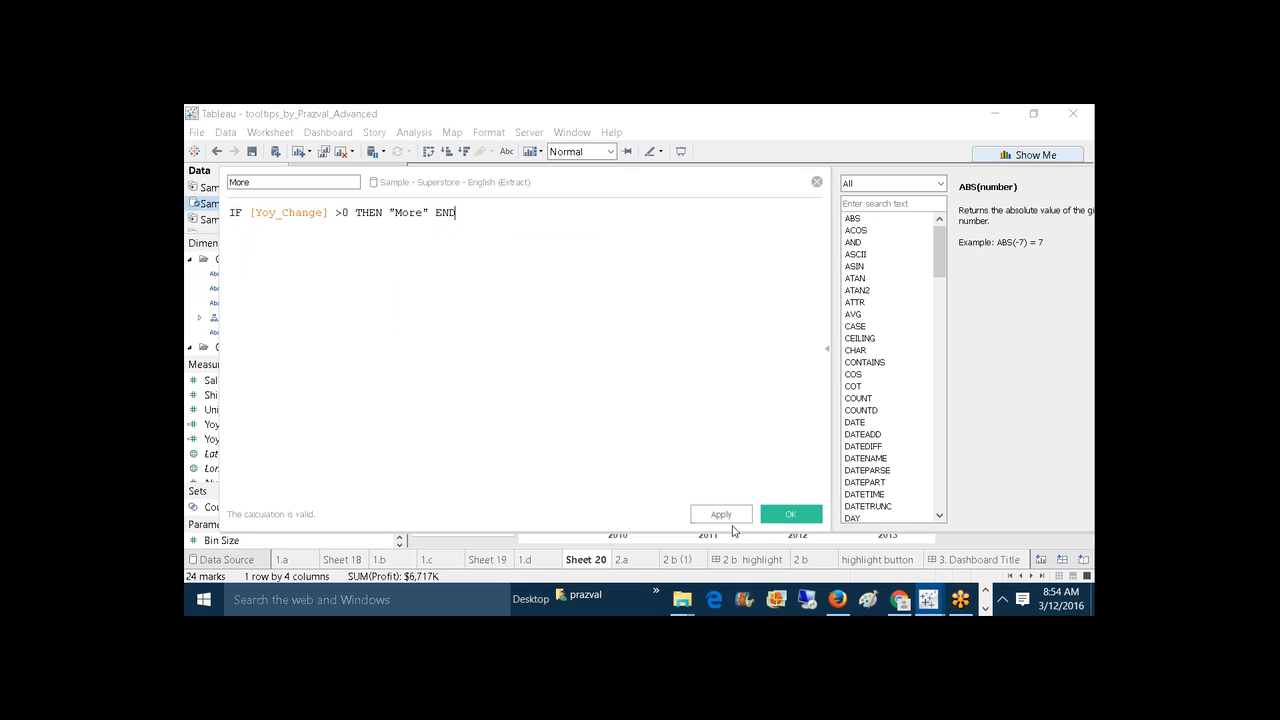
pyautogui.click(789, 515)
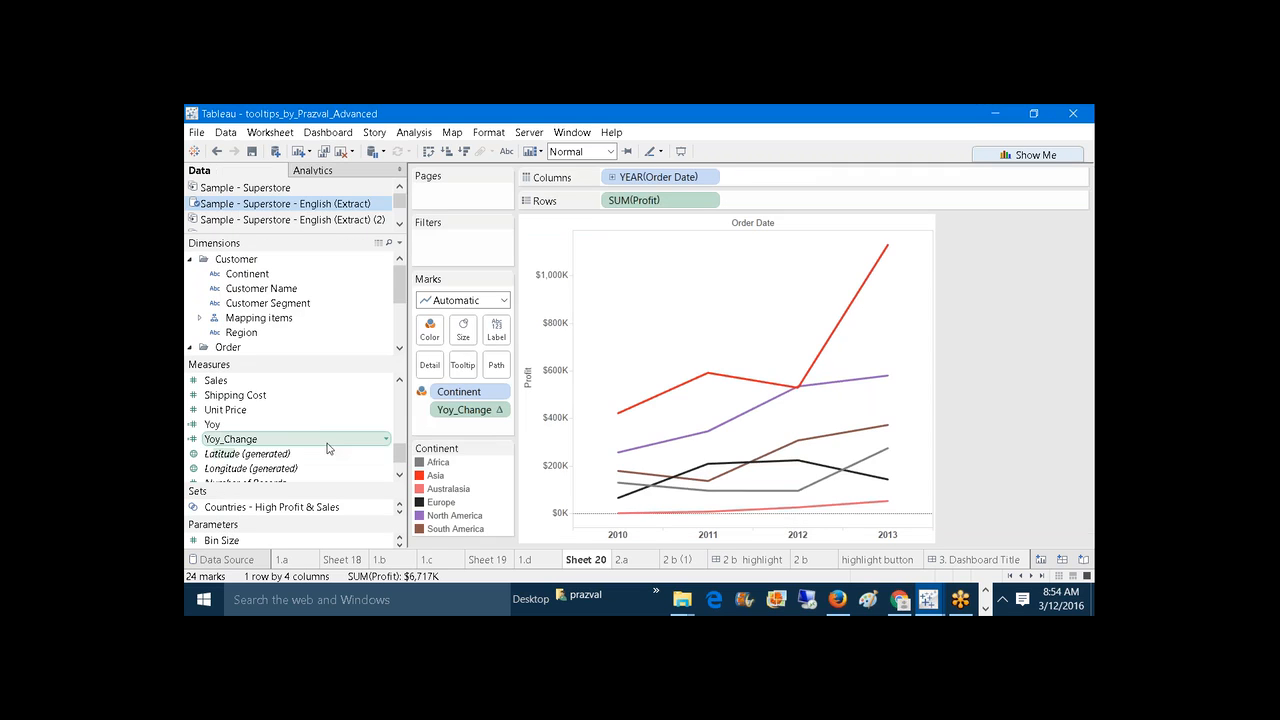
# Step: Create a calculated field named Less with the formula IF [Yoy_Change]<0 THEN "Less" END
pyautogui.click(400, 246)
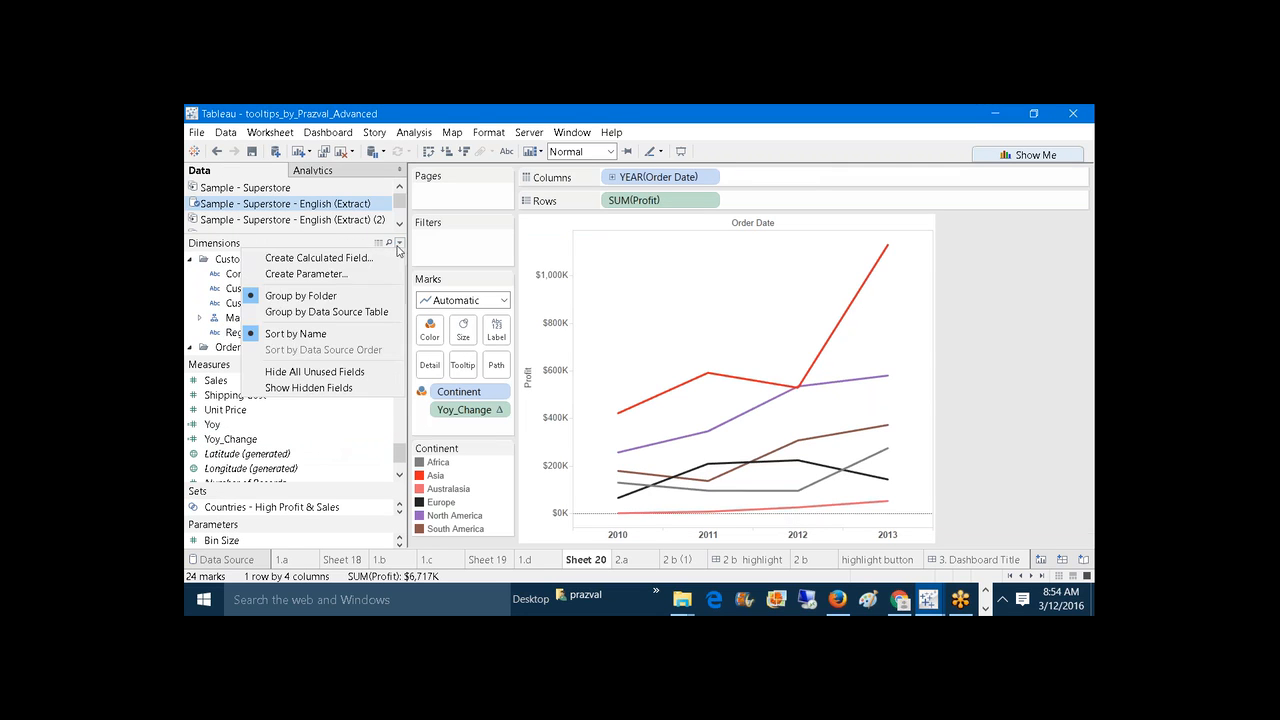
pyautogui.click(379, 256)
pyautogui.write('Less')
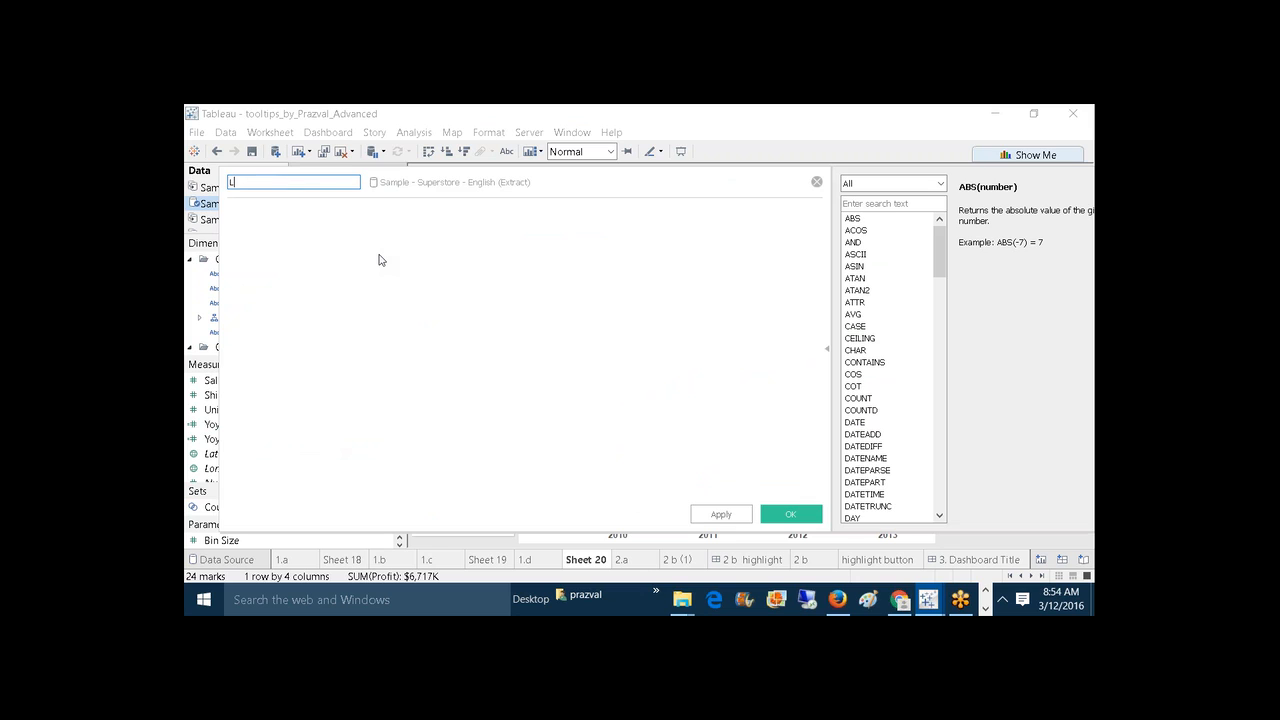
pyautogui.click(416, 255)
pyautogui.write('IF YOY')
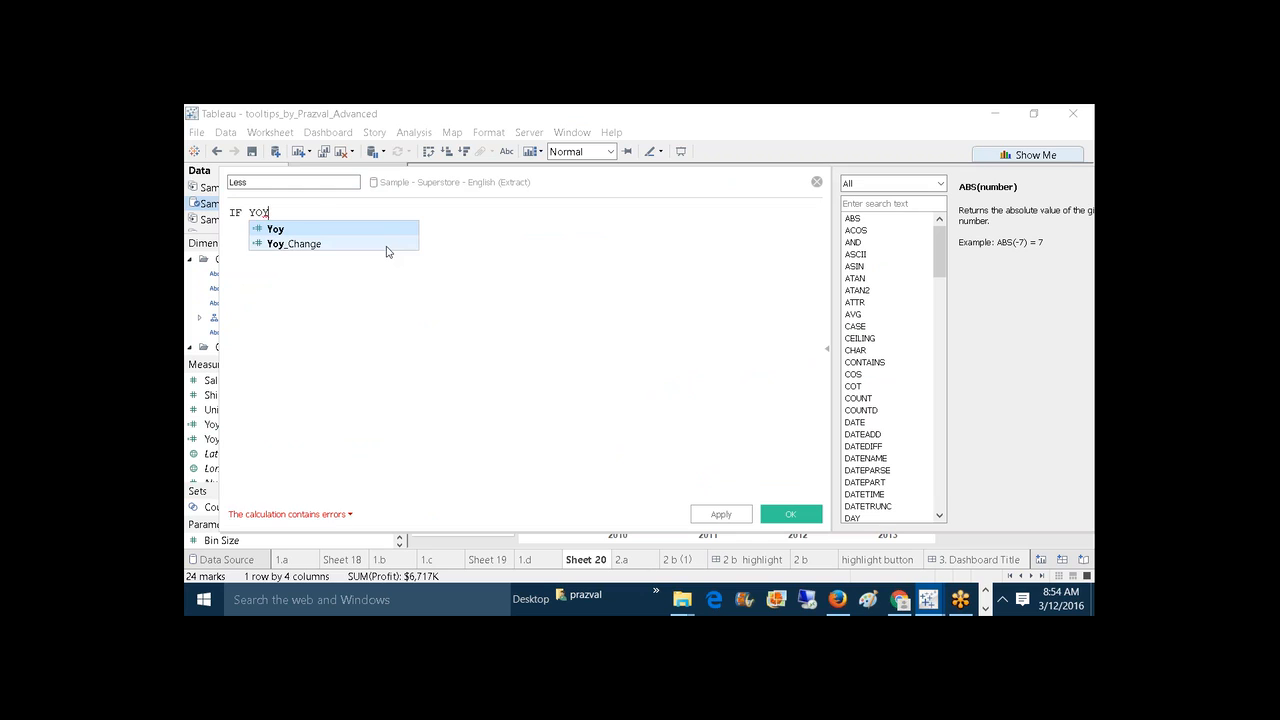
pyautogui.doubleClick(387, 245)
pyautogui.write('<0 ')
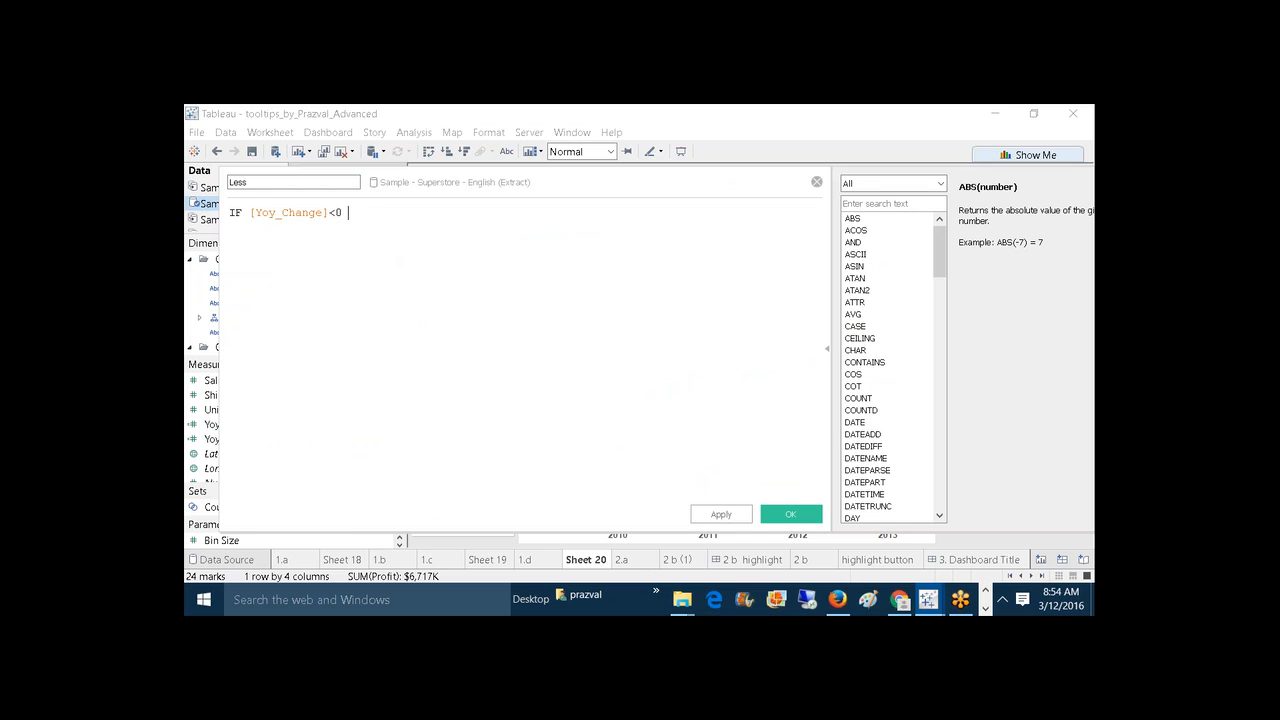
pyautogui.write('THEN "Less" END')
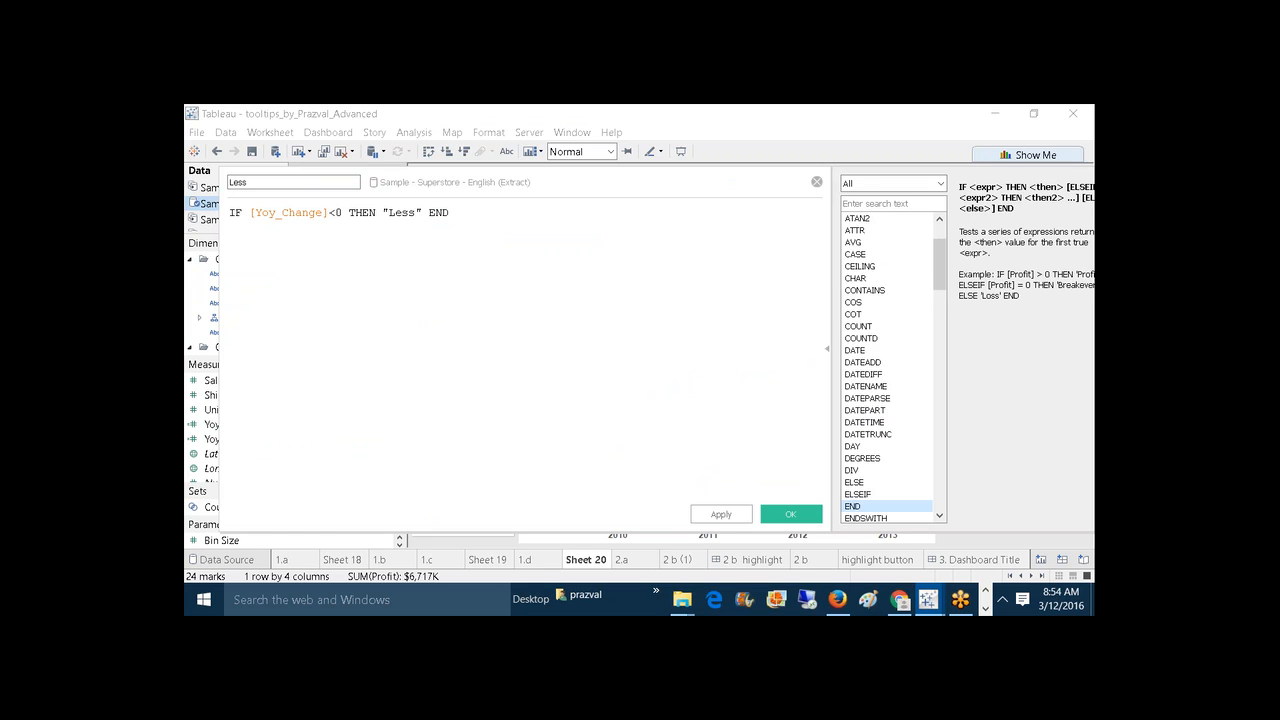
# Step: Write the explanatory expression SUM(PROFIT) - LOOKUP(SUM(PROFIT),-1)) on a separate line below the Less formula
pyautogui.press('Return')
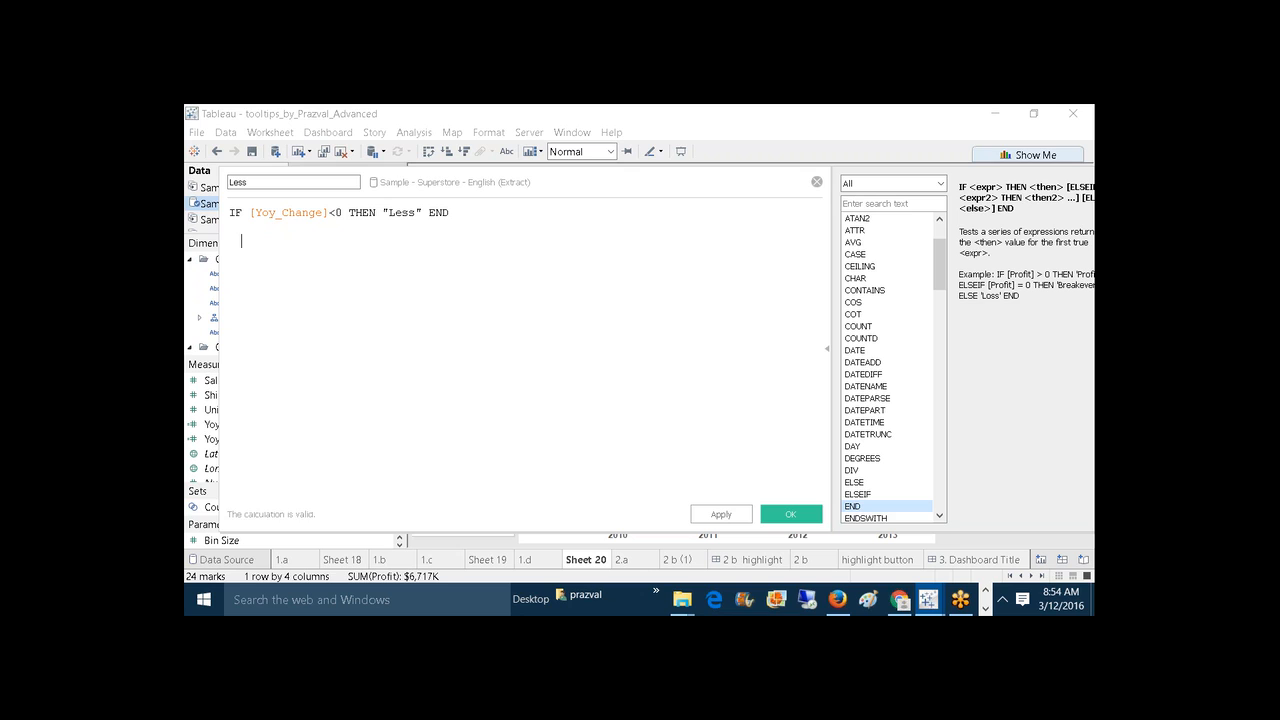
pyautogui.write('P')
pyautogui.press('BackSpace')
pyautogui.write('SUM(PROFIT')
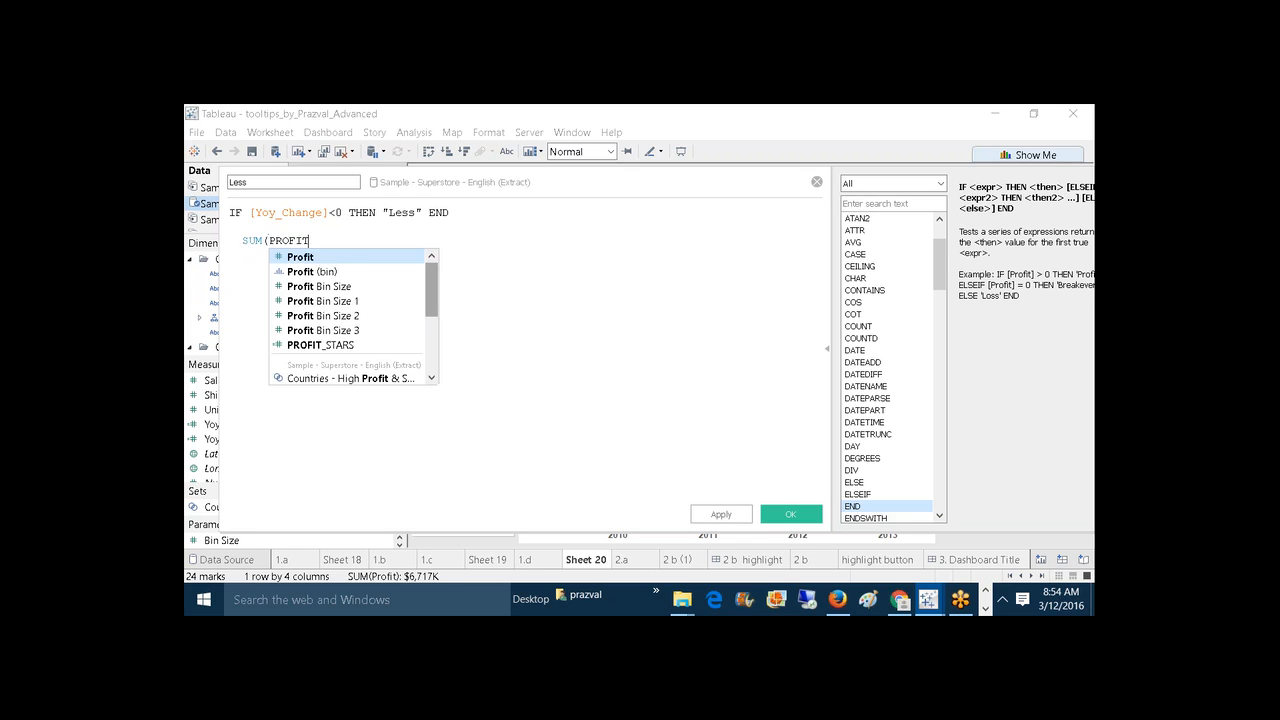
pyautogui.write(') - L')
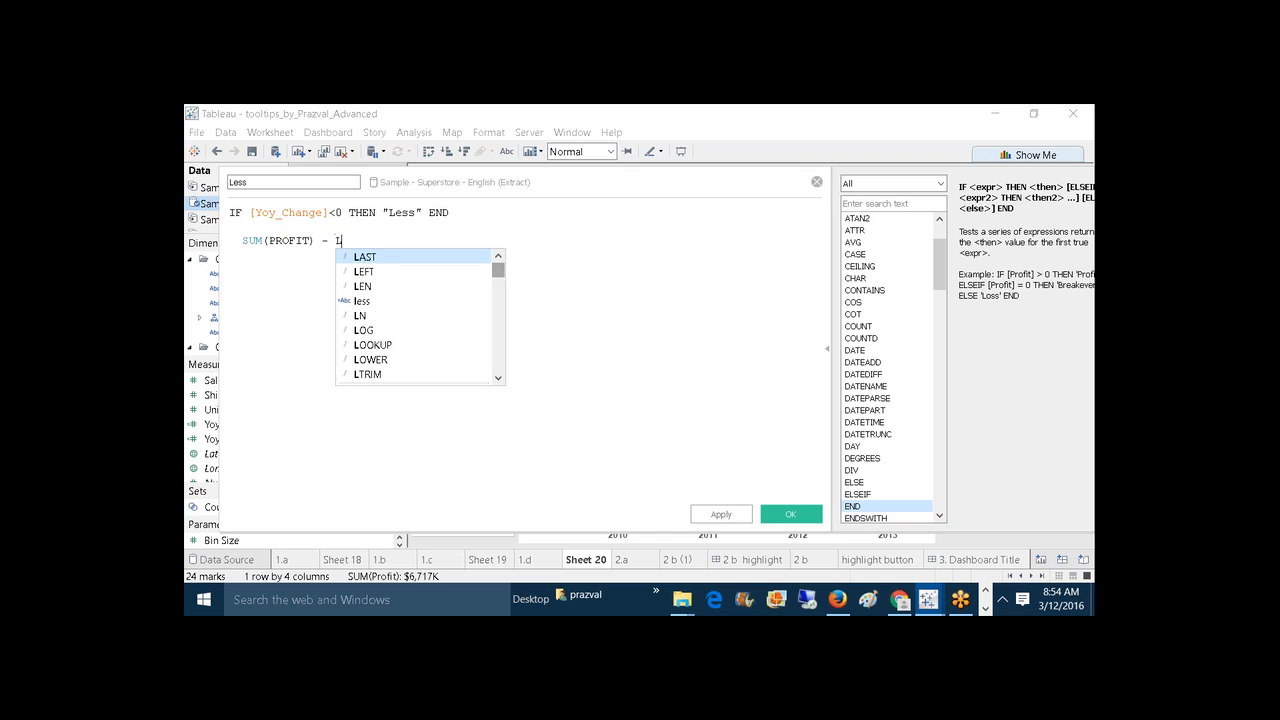
pyautogui.write('OOKUP(')
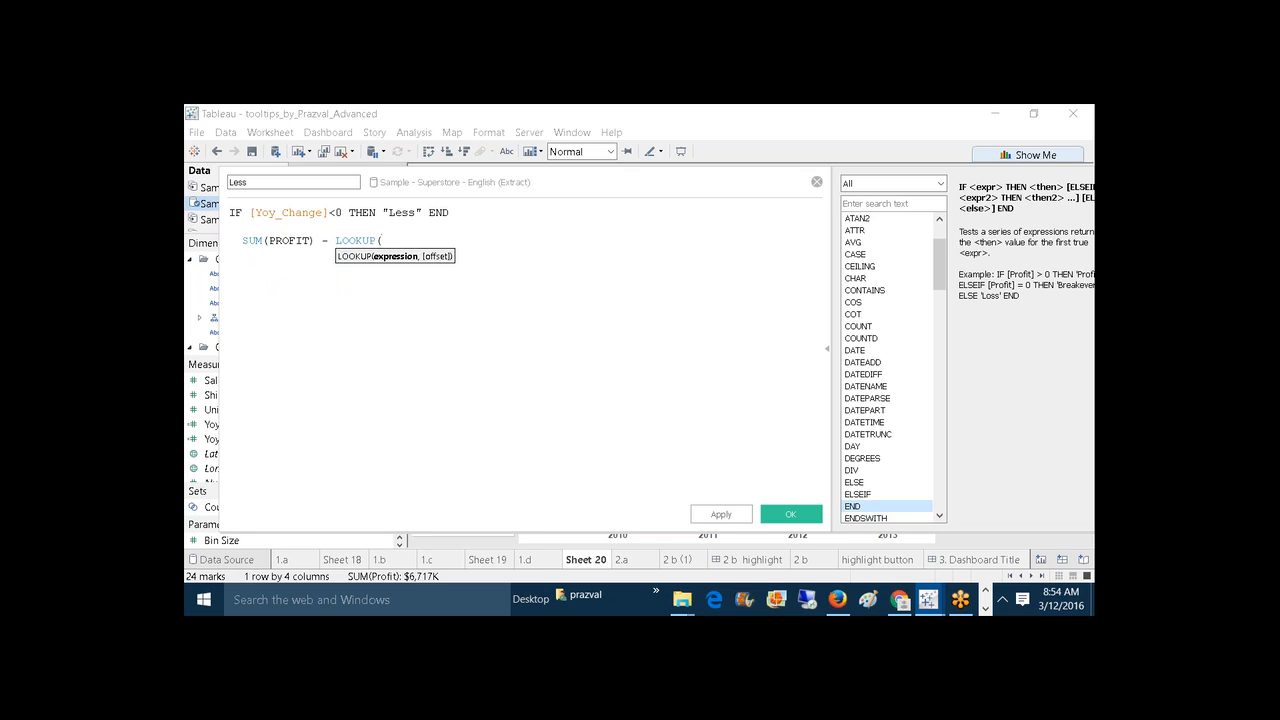
pyautogui.write('SUM(')
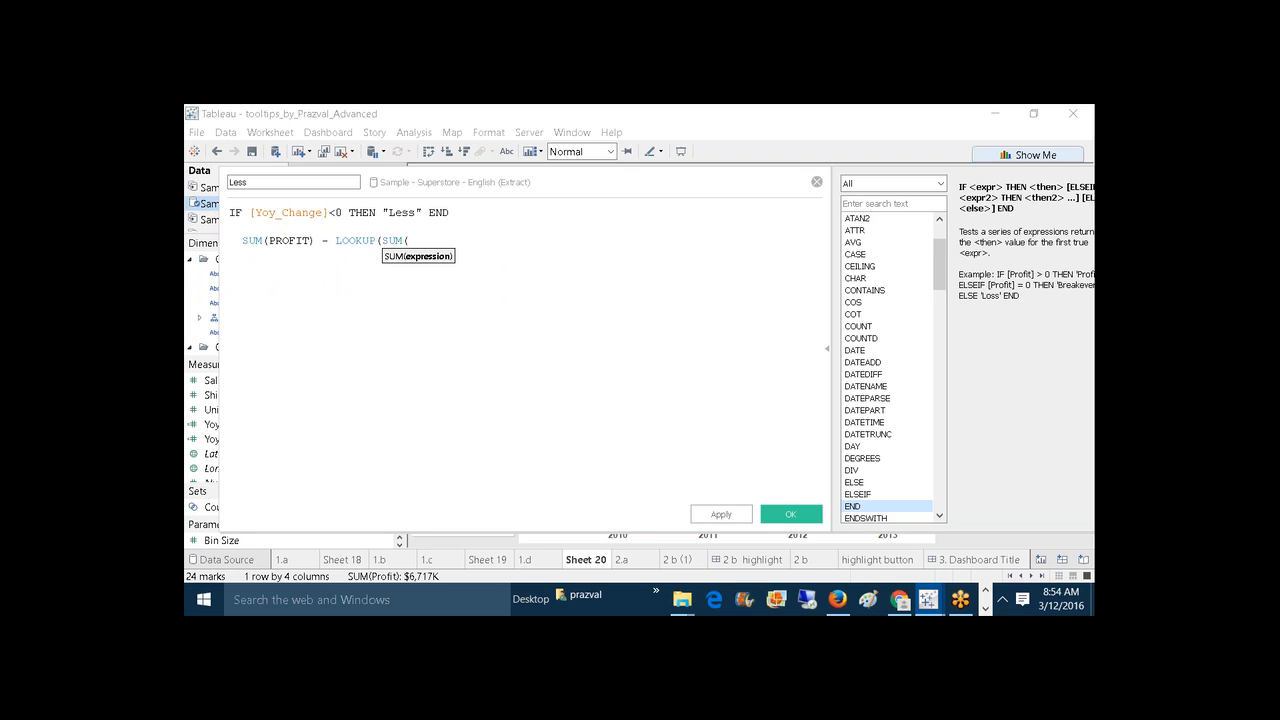
pyautogui.write('PROFIT),')
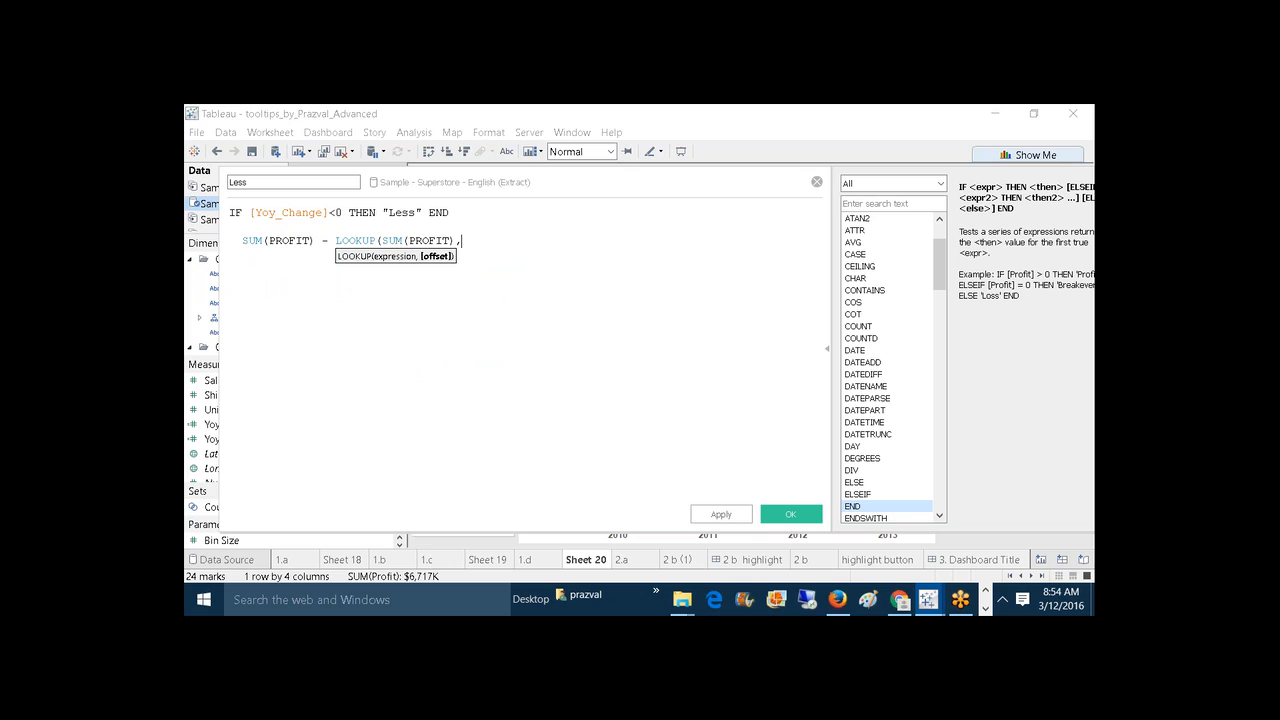
pyautogui.write('-1))')
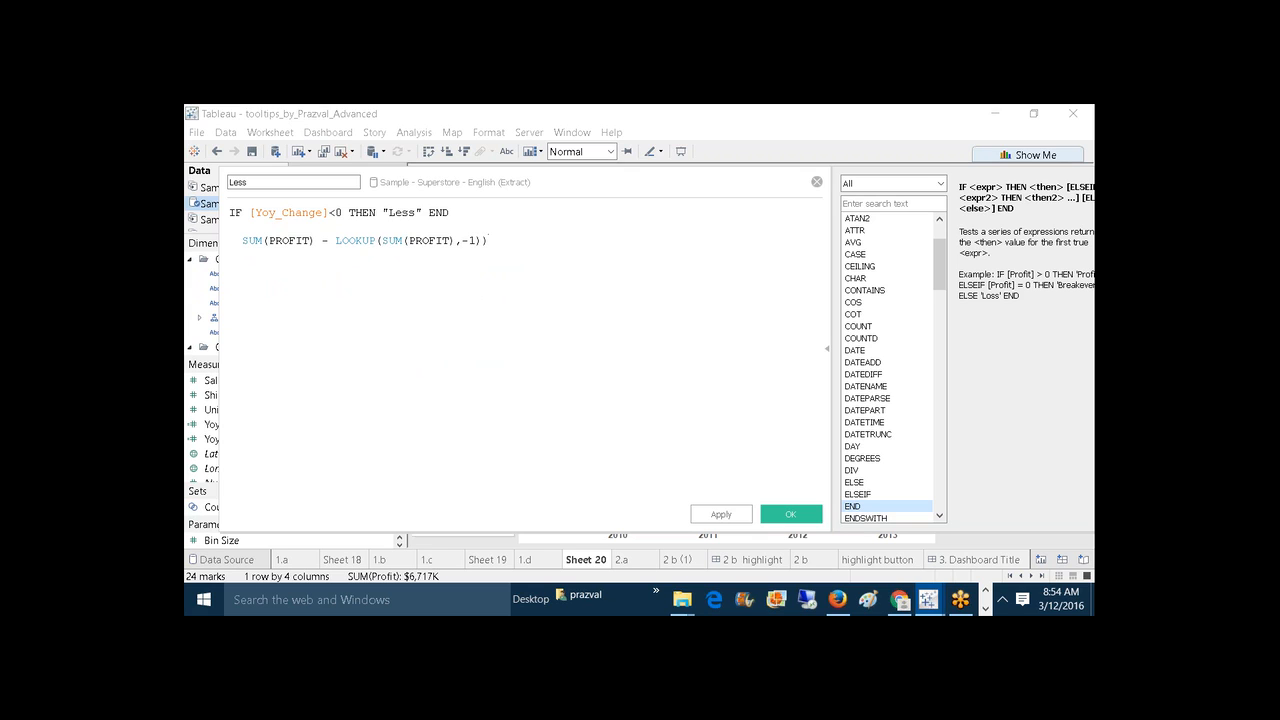
# Step: Append the comparison <0 to the explanatory profit difference expression, and change its operator to >
pyautogui.moveTo(318, 241); pyautogui.dragTo(232, 243)
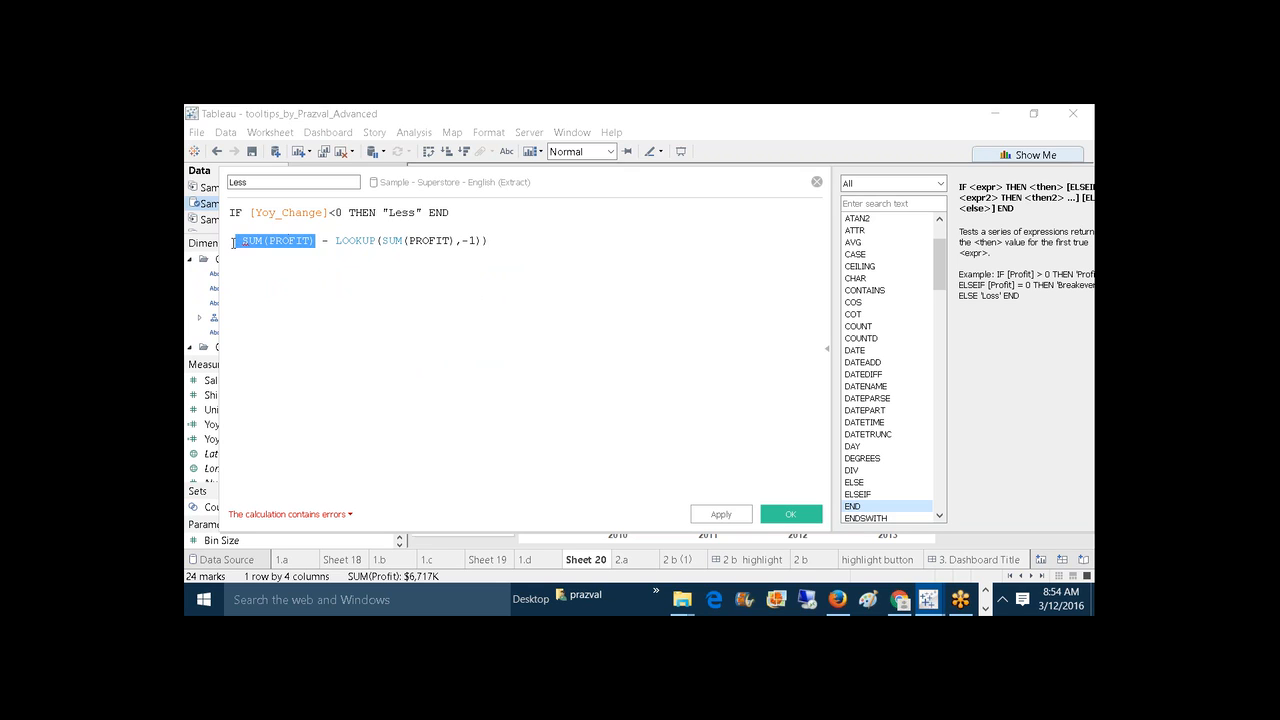
pyautogui.moveTo(329, 241); pyautogui.dragTo(485, 241)
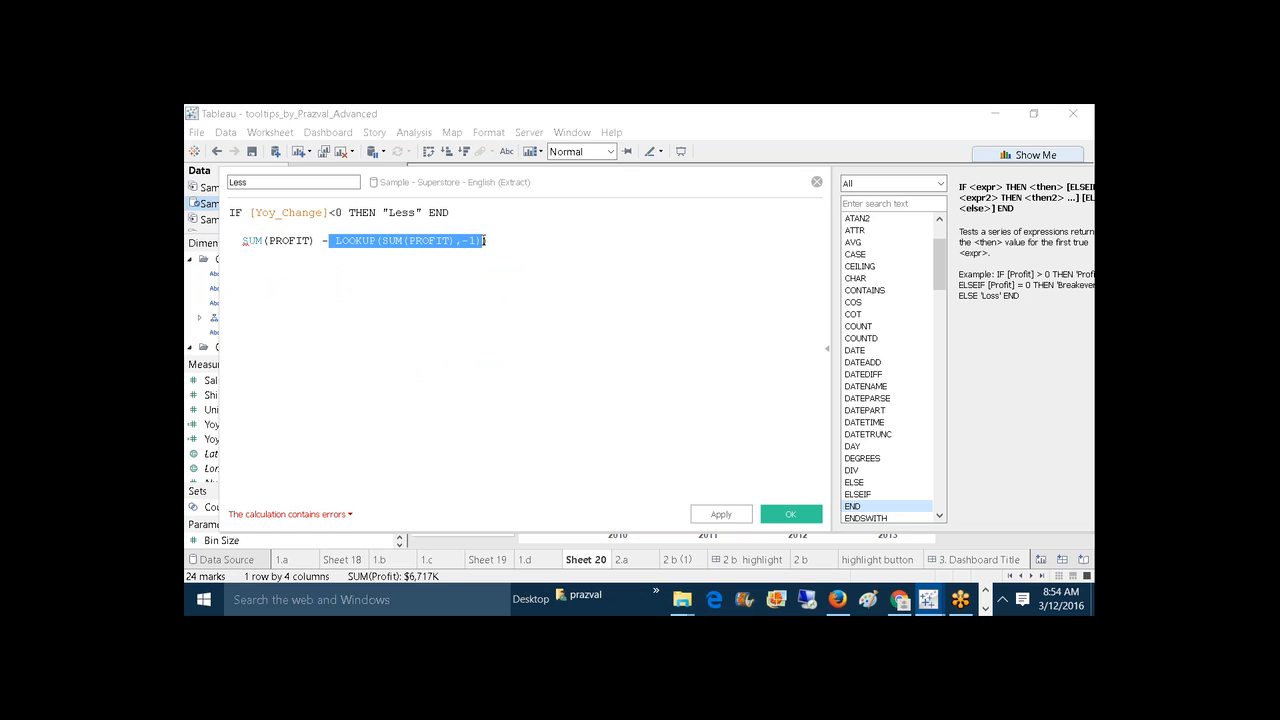
pyautogui.click(517, 243)
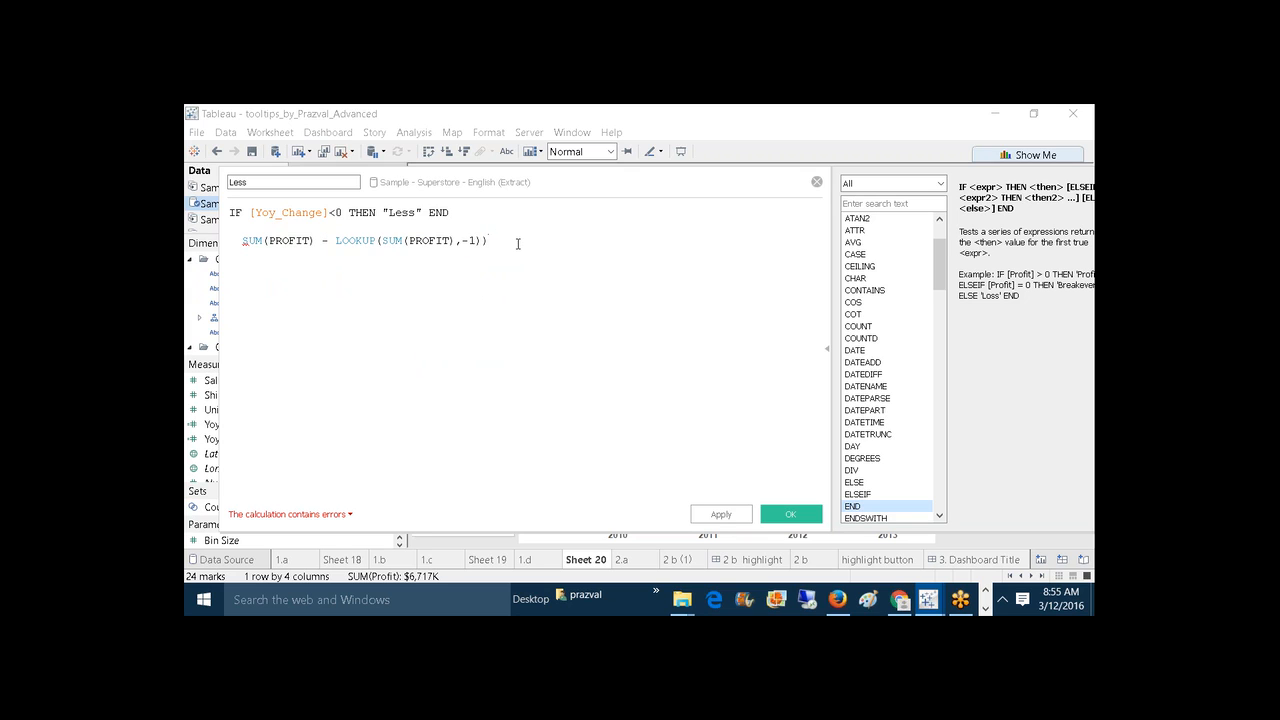
pyautogui.write('<0')
pyautogui.moveTo(336, 243); pyautogui.dragTo(488, 243)
pyautogui.moveTo(321, 240); pyautogui.dragTo(238, 238)
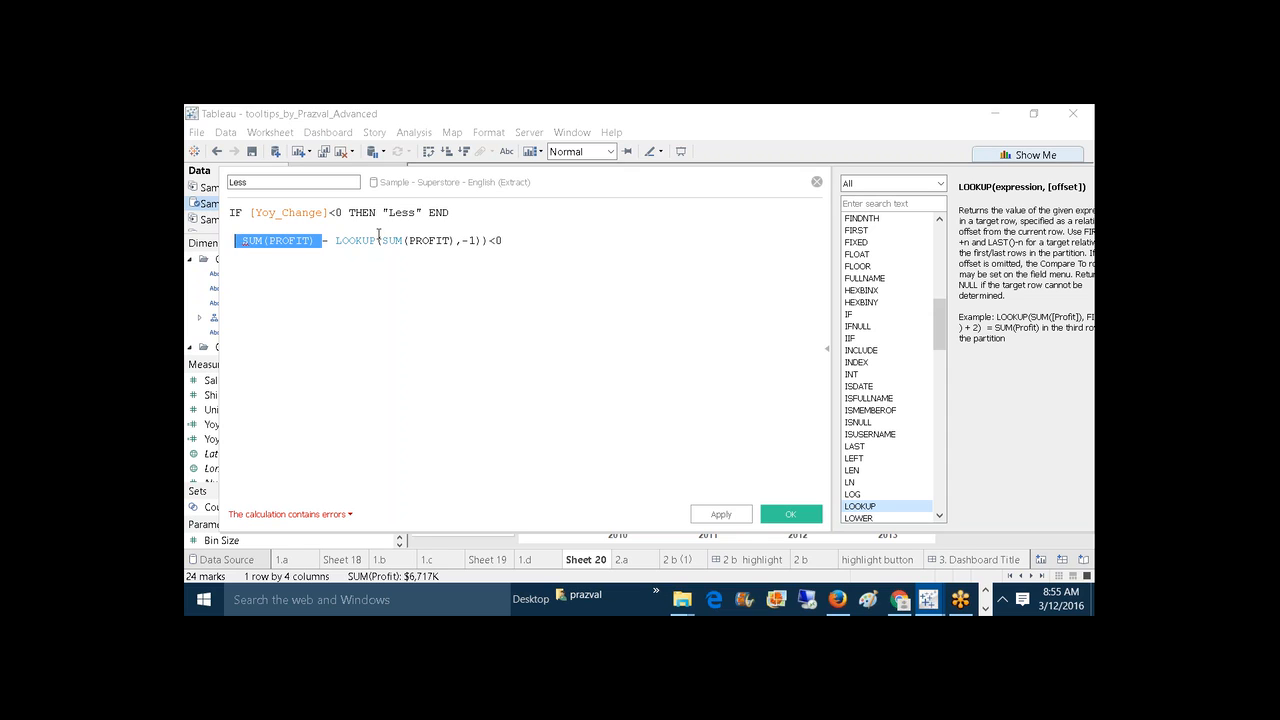
pyautogui.click(493, 241)
pyautogui.write('>')
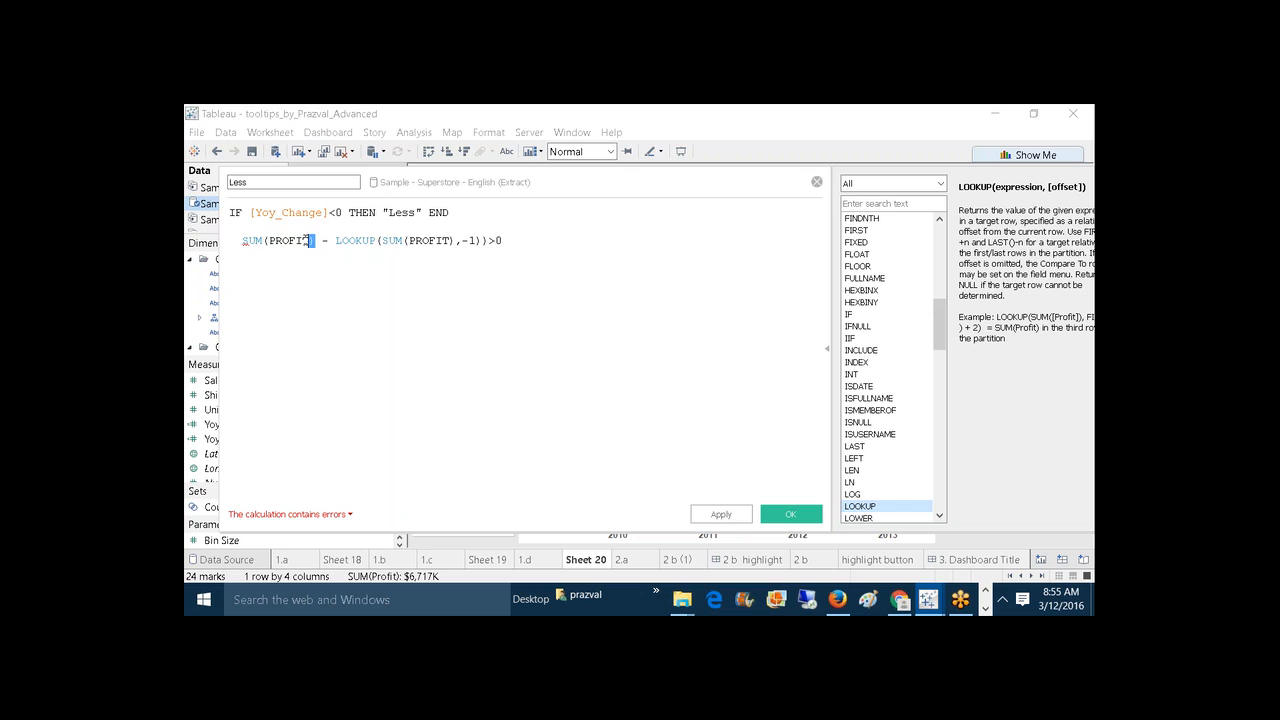
pyautogui.moveTo(315, 241); pyautogui.dragTo(243, 243)
pyautogui.moveTo(335, 241); pyautogui.dragTo(489, 245)
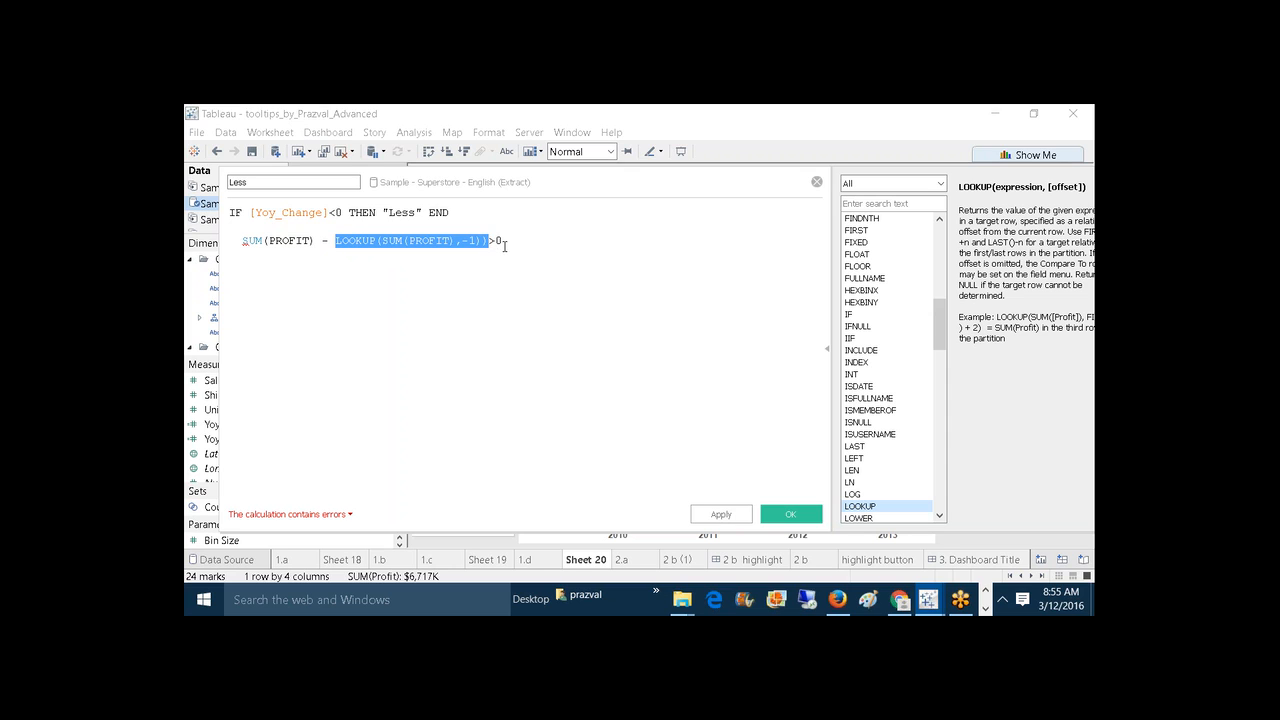
pyautogui.click(505, 246)
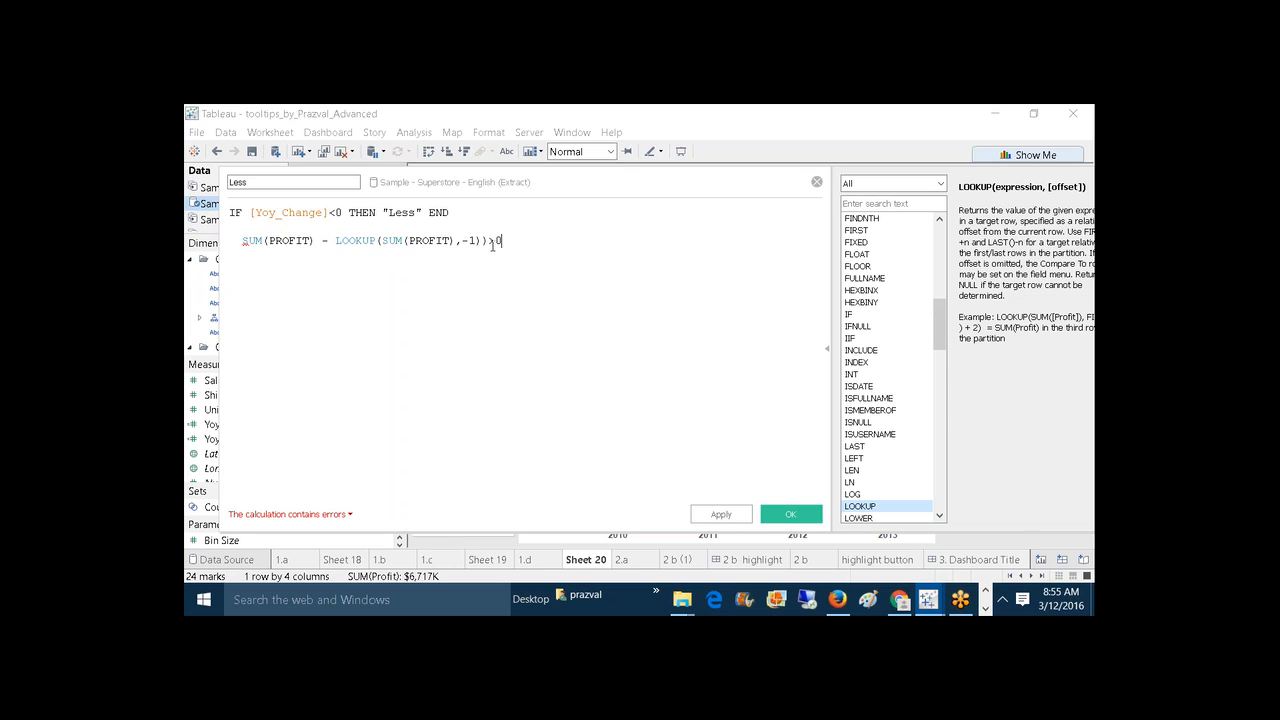
# Step: Delete the explanatory SUM(PROFIT) - LOOKUP line below the IF formula and save the Less calculation
pyautogui.moveTo(503, 242); pyautogui.dragTo(242, 242)
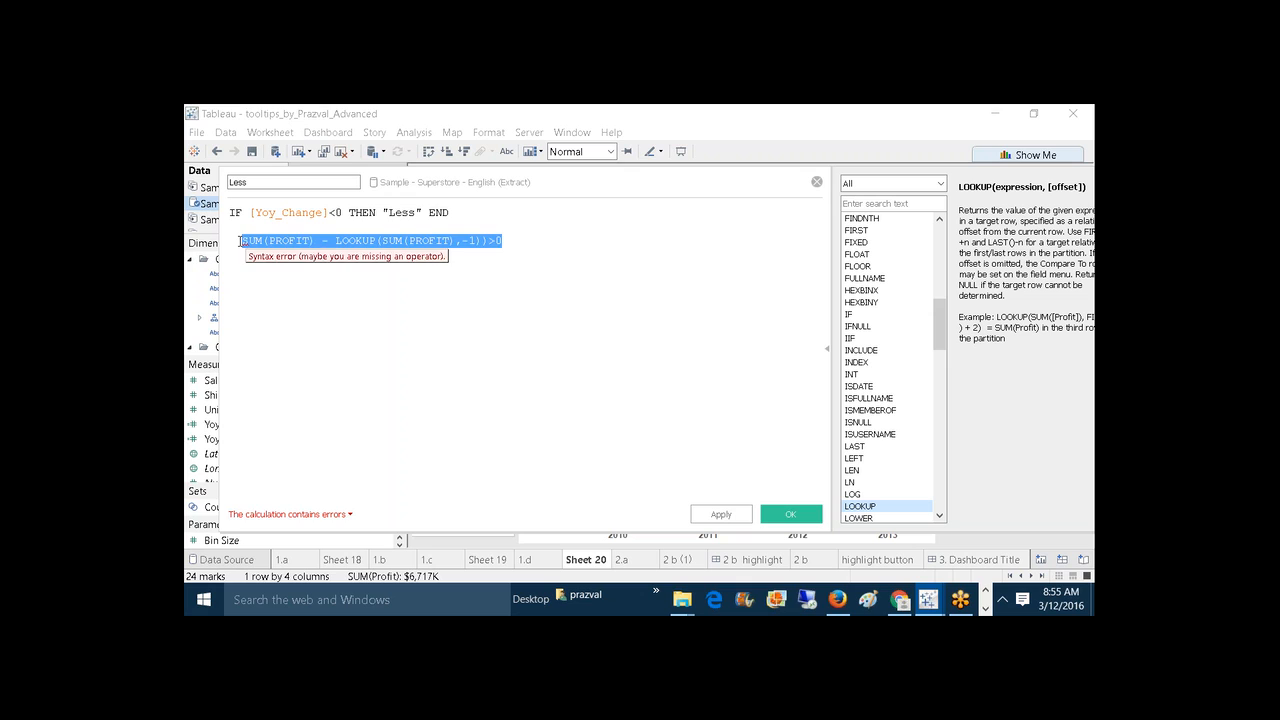
pyautogui.press('BackSpace')
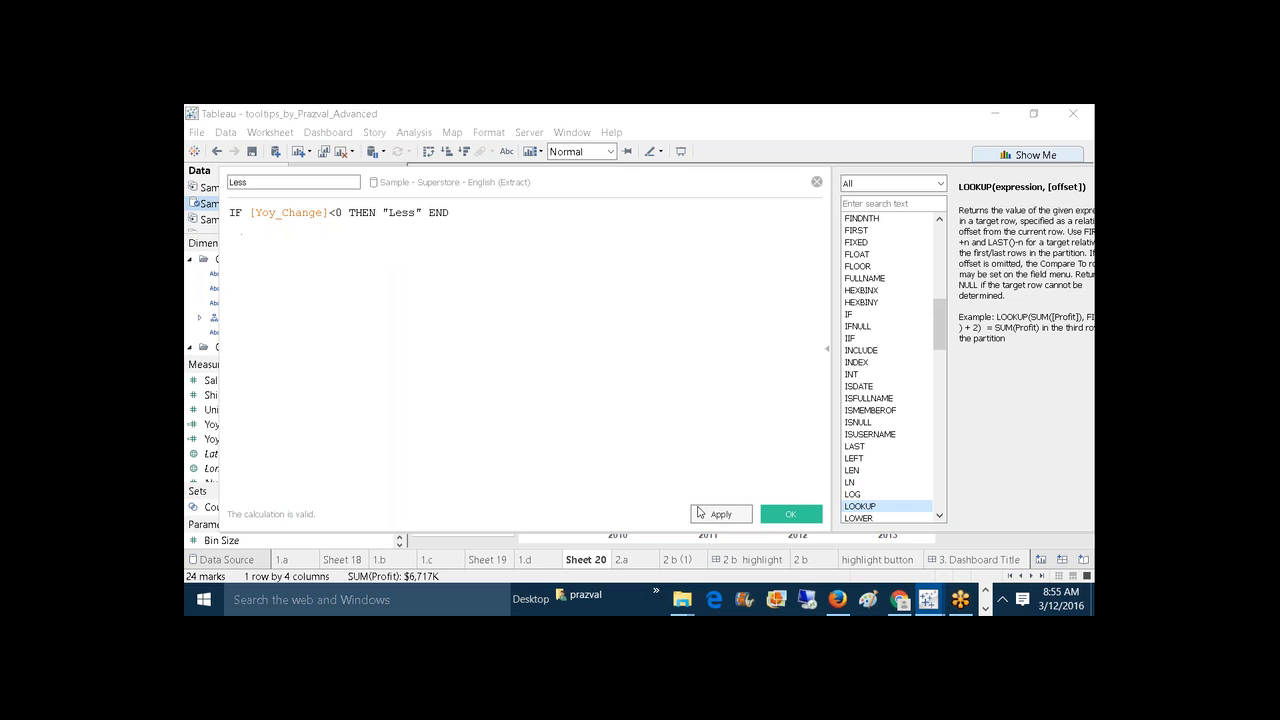
pyautogui.click(779, 515)
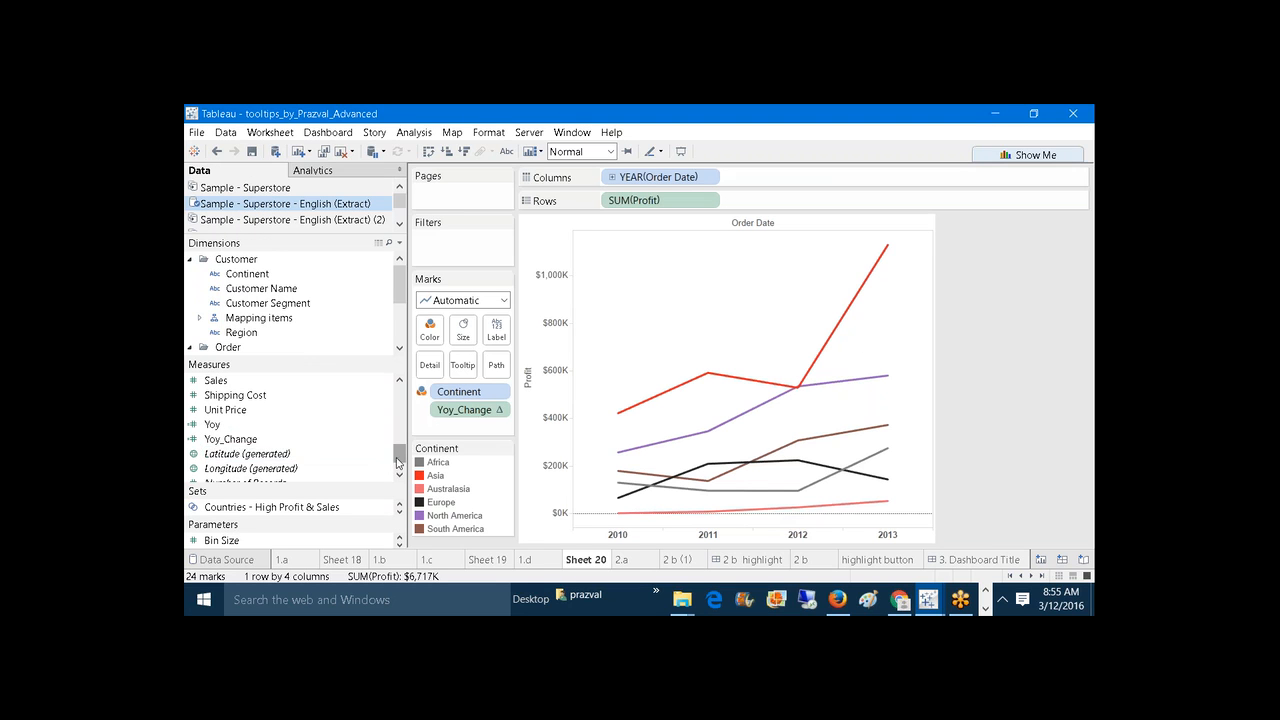
# Step: Review the formula of the More calculation and add the More field to the line chart's tooltip
pyautogui.scroll(2, 398, 450)
pyautogui.scroll(3, 398, 450)
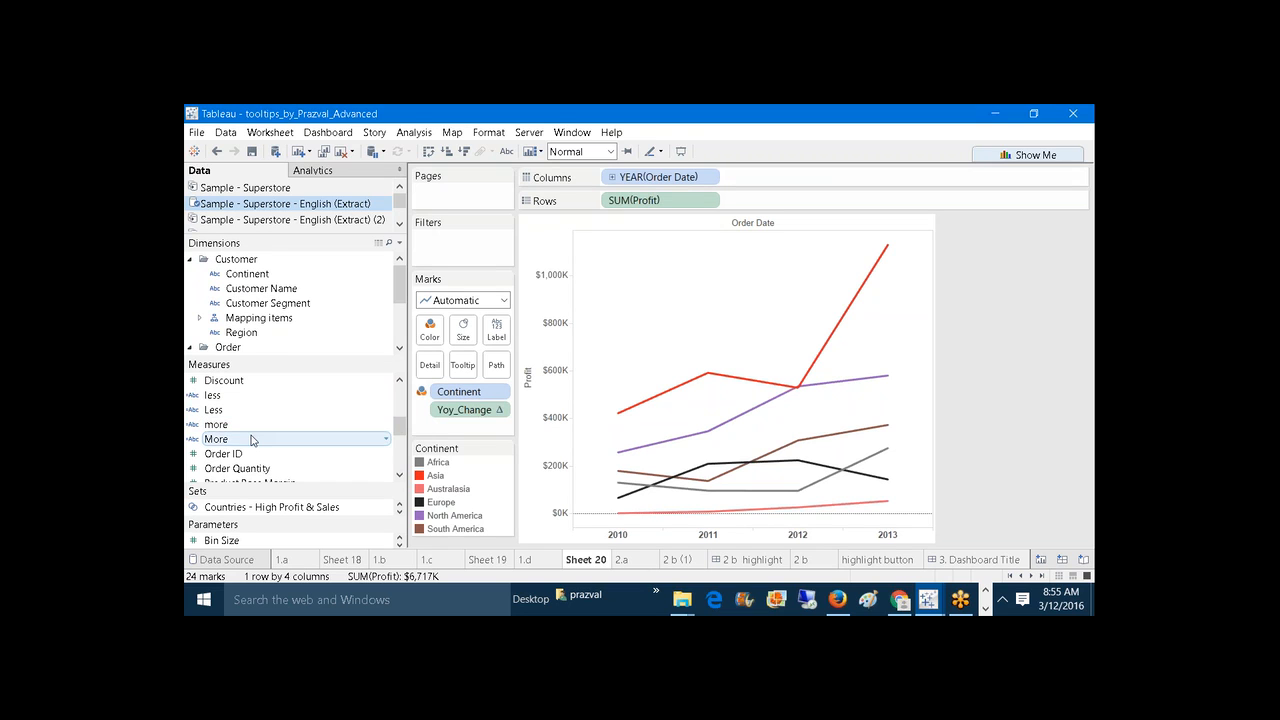
pyautogui.moveTo(251, 440); pyautogui.dragTo(291, 429)
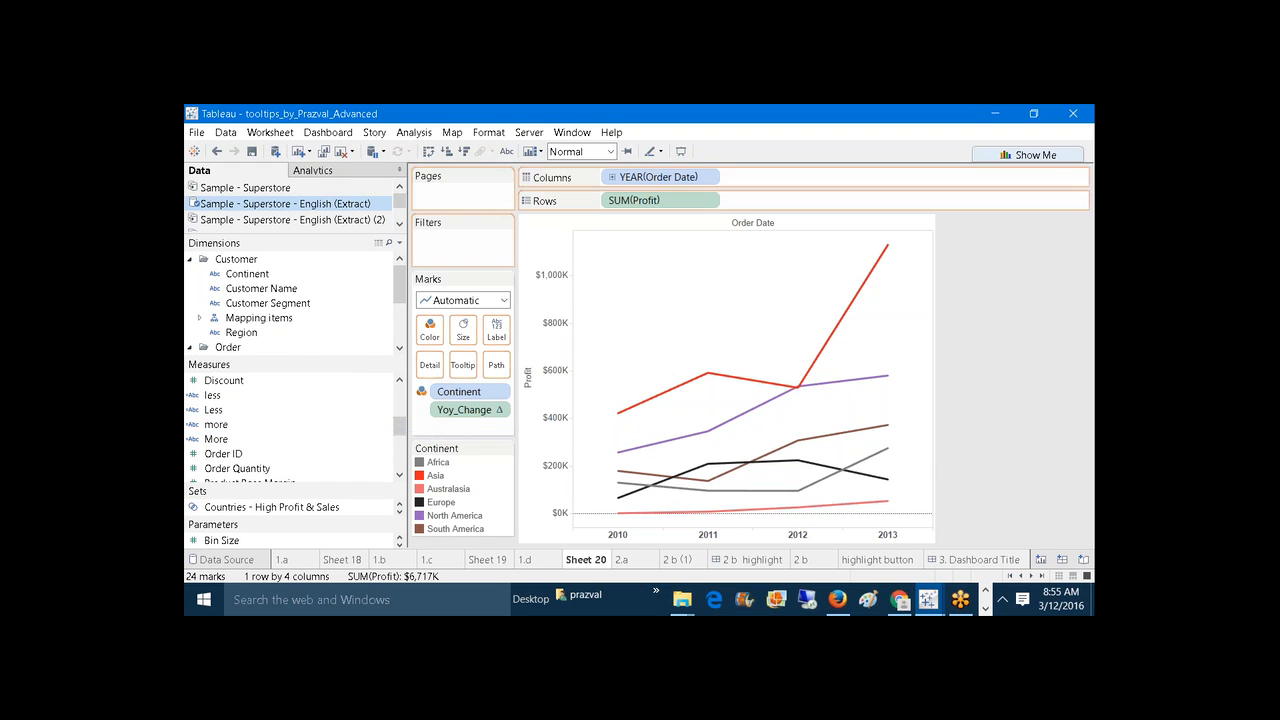
pyautogui.rightClick(291, 427)
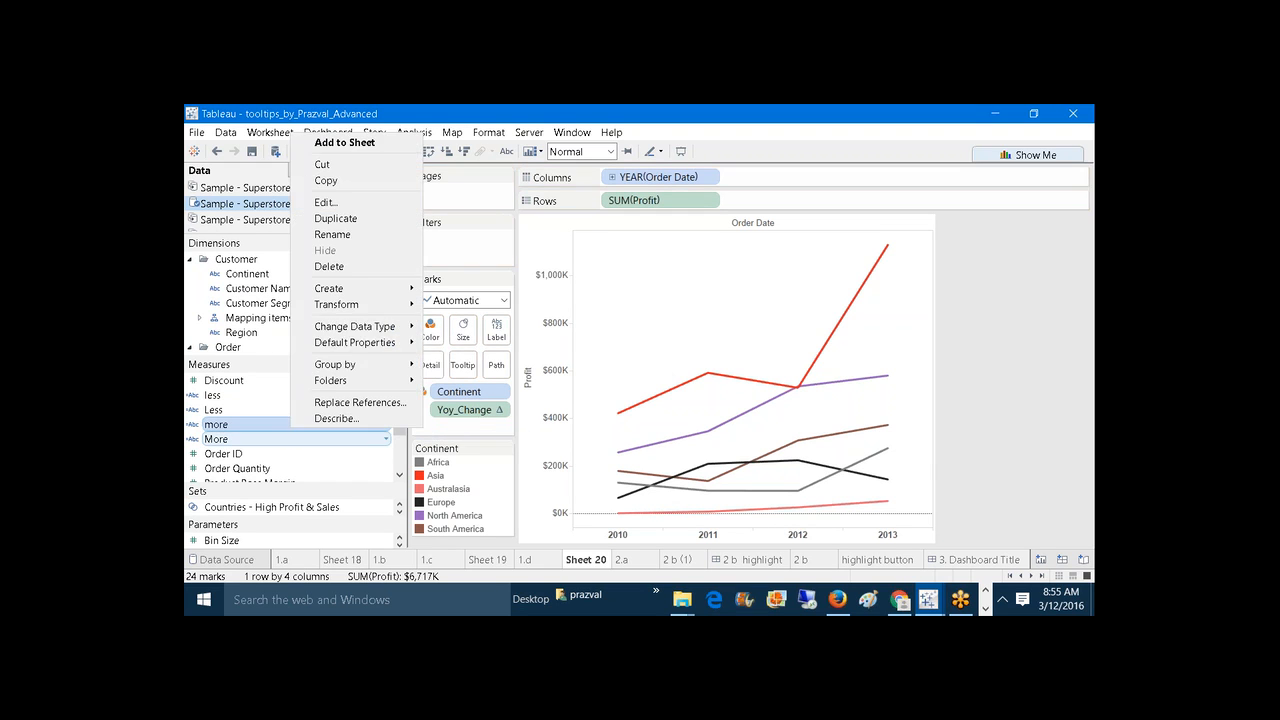
pyautogui.click(213, 439)
pyautogui.rightClick(213, 439)
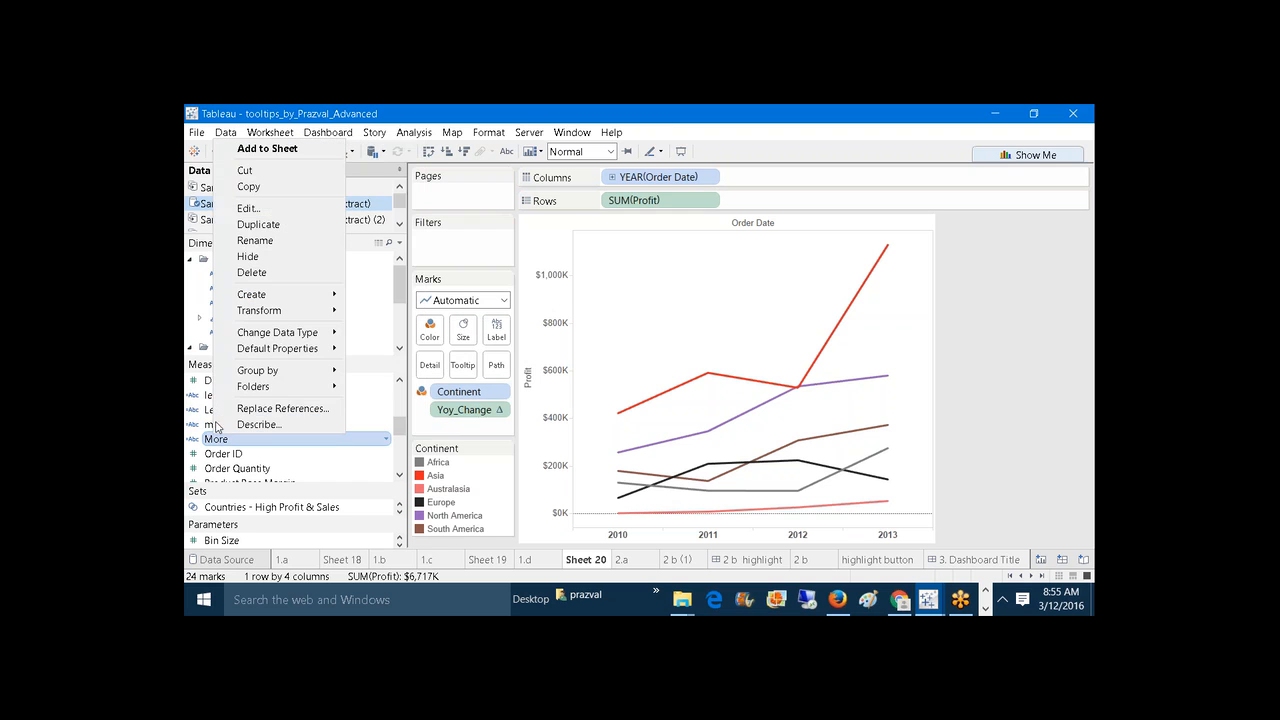
pyautogui.click(262, 208)
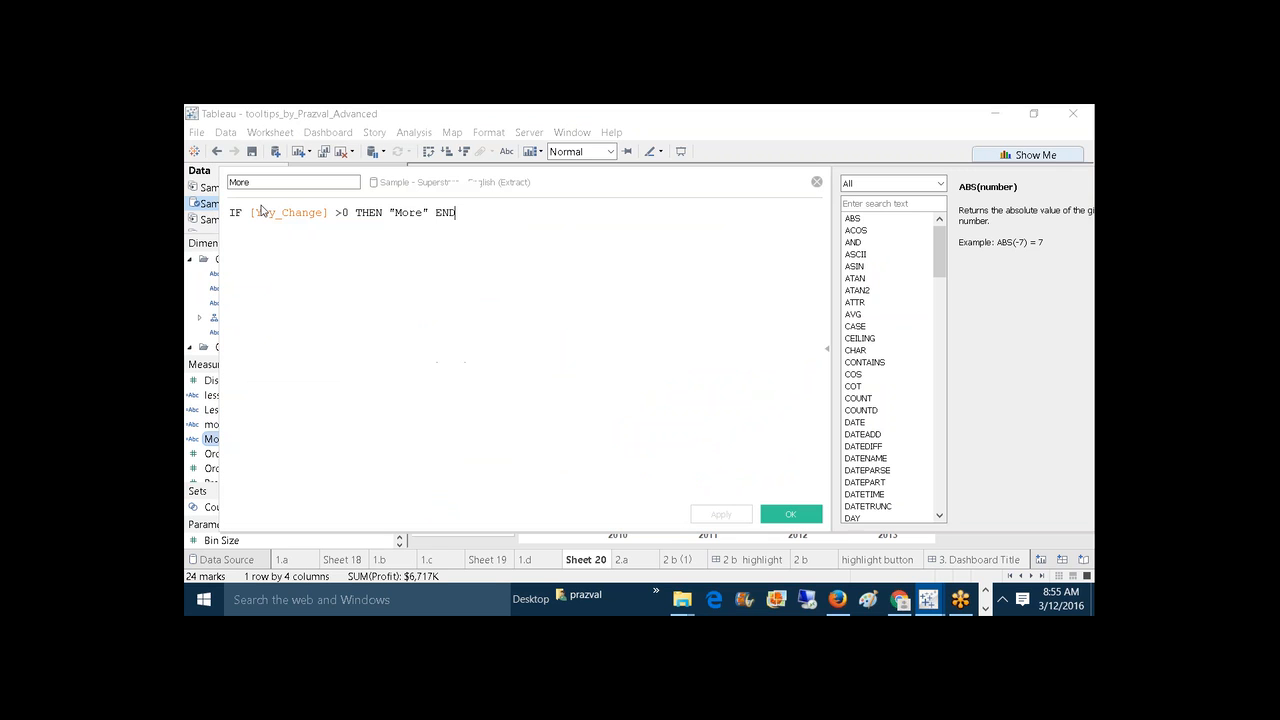
pyautogui.click(816, 182)
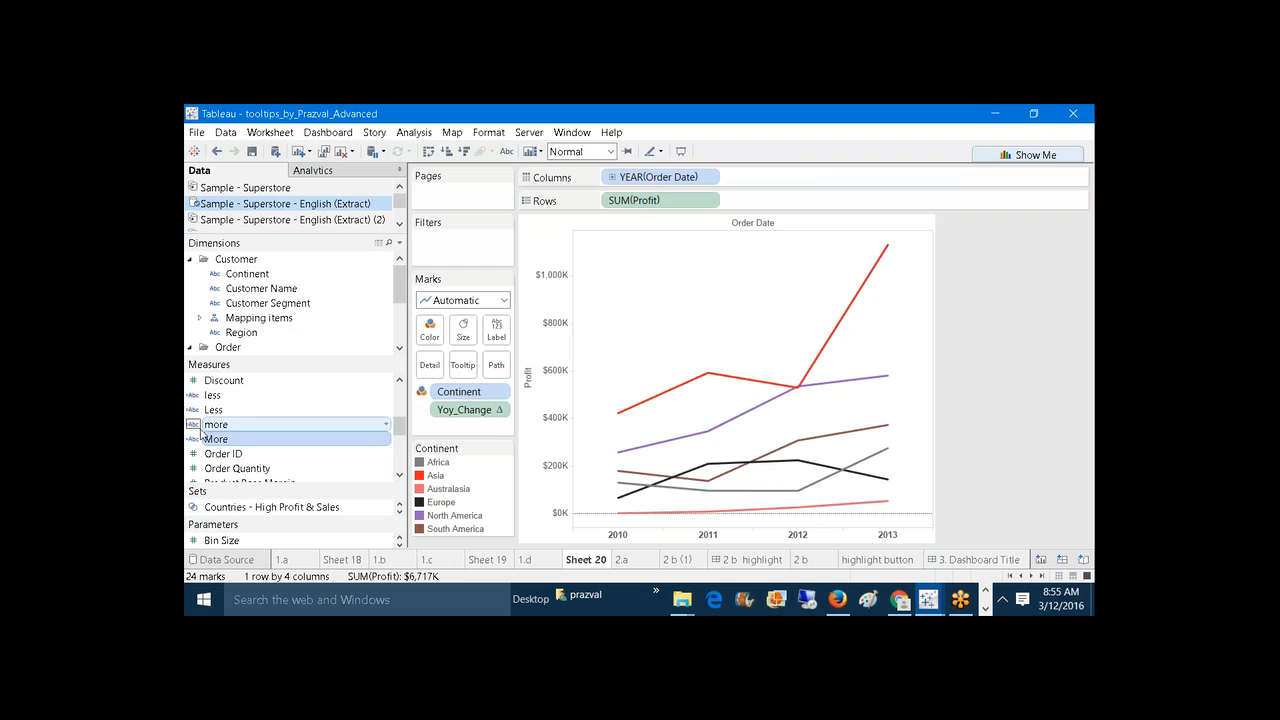
pyautogui.moveTo(214, 439); pyautogui.dragTo(470, 387)
pyautogui.moveTo(463, 364); pyautogui.dragTo(463, 366)
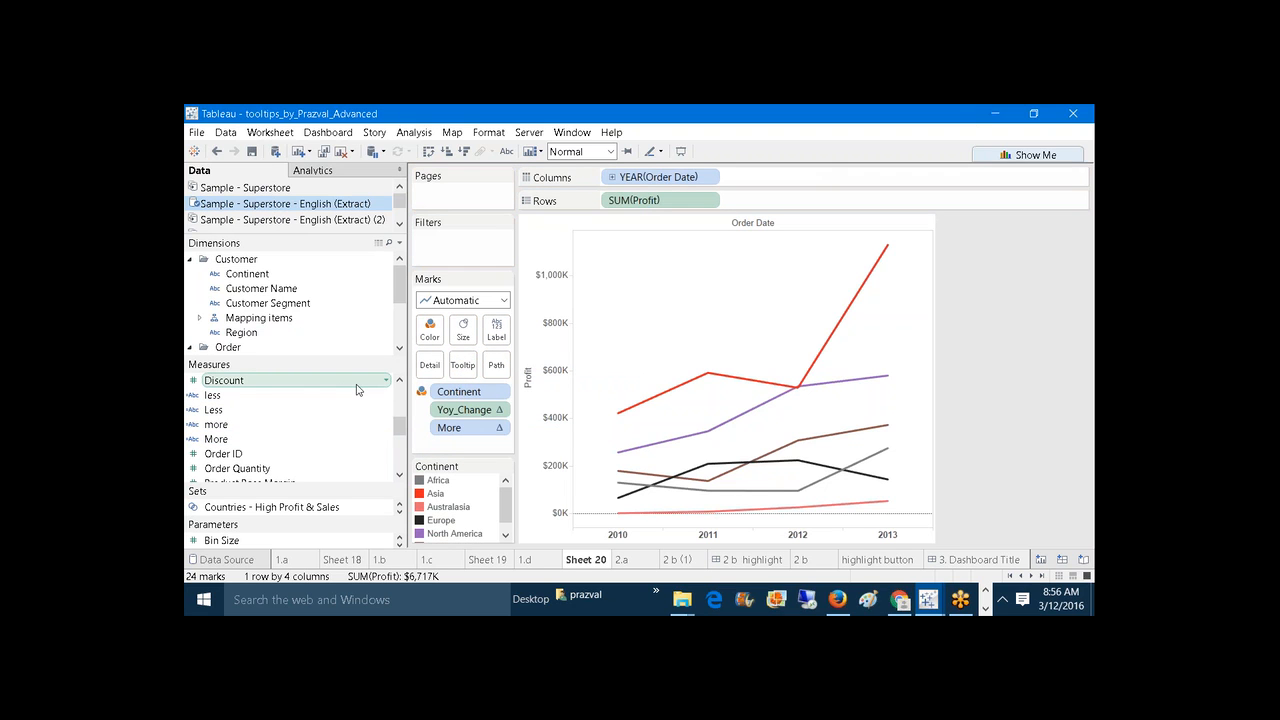
# Step: Review the formula of the Less calculation, and add the Less and Continent fields to the line chart's tooltip
pyautogui.rightClick(213, 410)
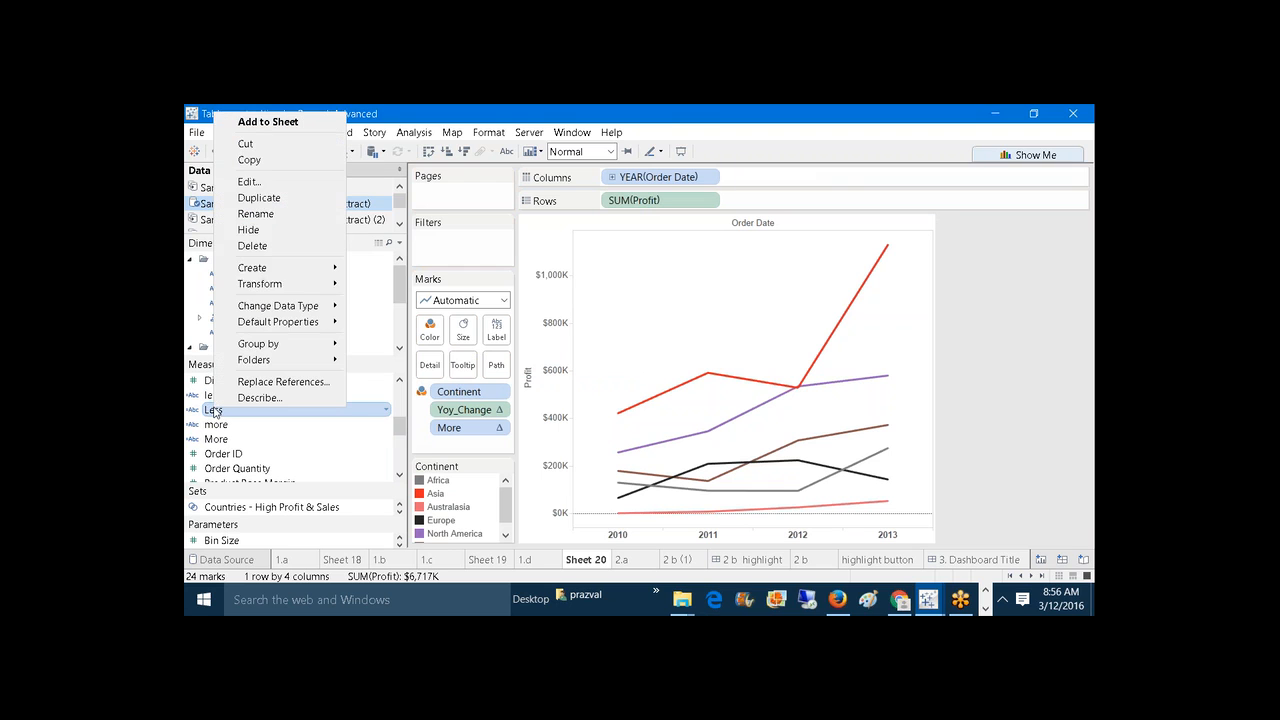
pyautogui.click(245, 182)
pyautogui.click(816, 182)
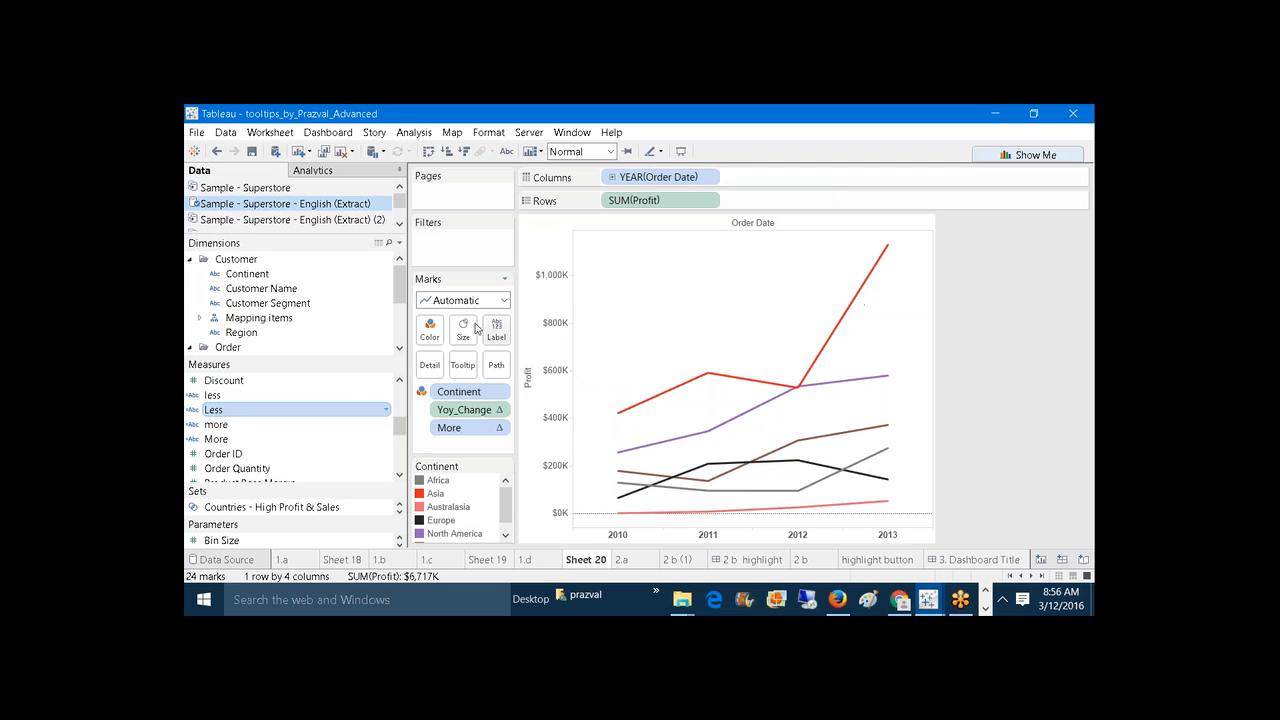
pyautogui.moveTo(213, 410); pyautogui.dragTo(463, 365)
pyautogui.moveTo(247, 273); pyautogui.dragTo(462, 365)
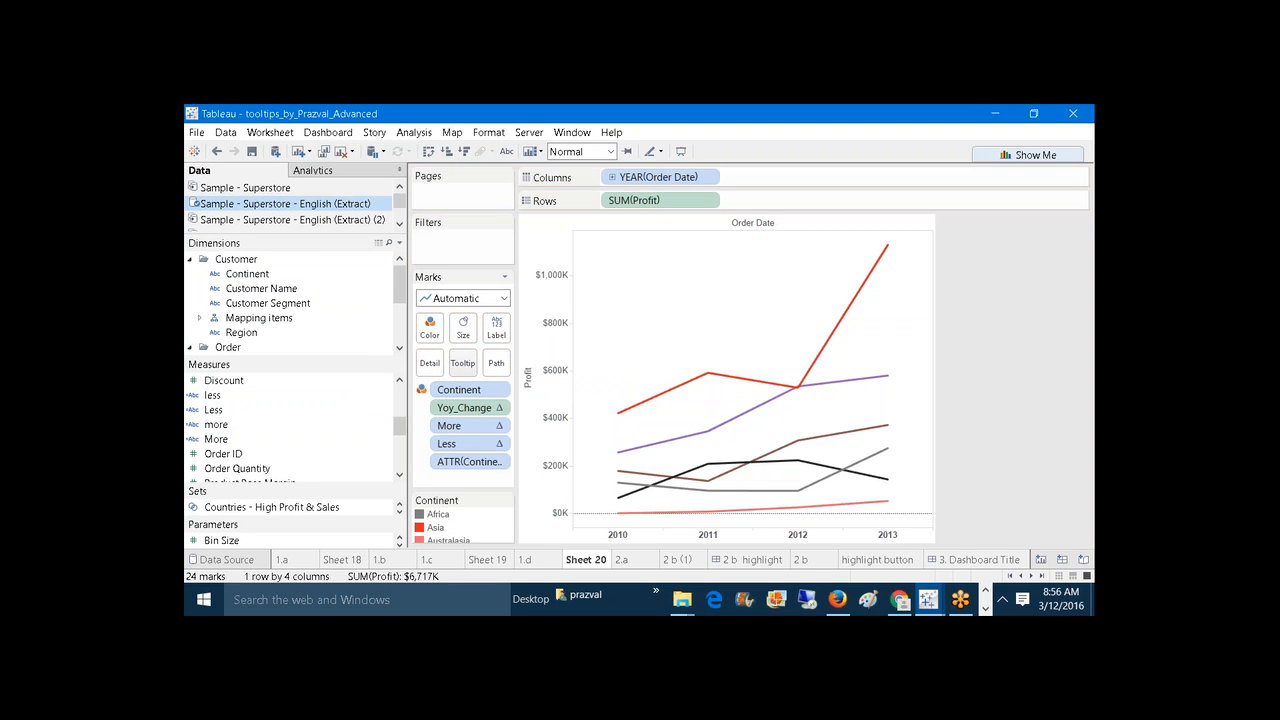
# Step: Edit the tooltip and start it with a new first line reading "In <Continent> Continent, there were", moving the <Continent> field from its old line
pyautogui.click(470, 364)
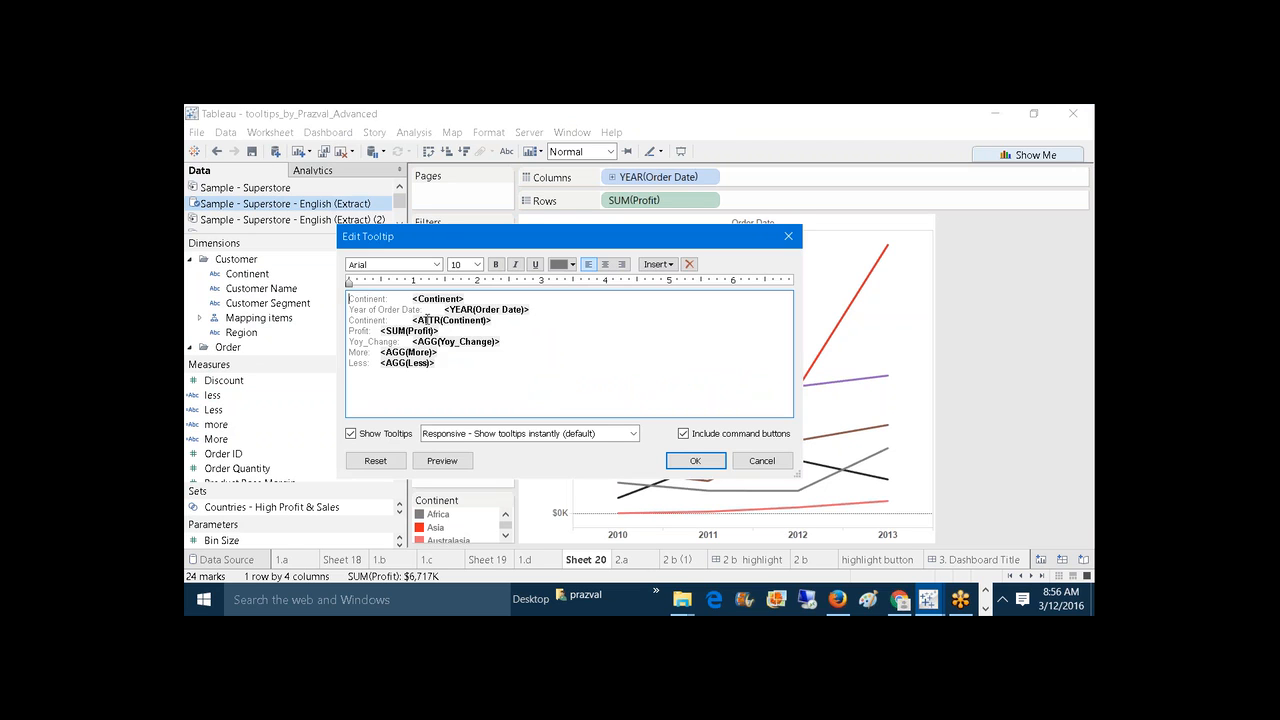
pyautogui.click(359, 295)
pyautogui.press('Return')
pyautogui.press('Up')
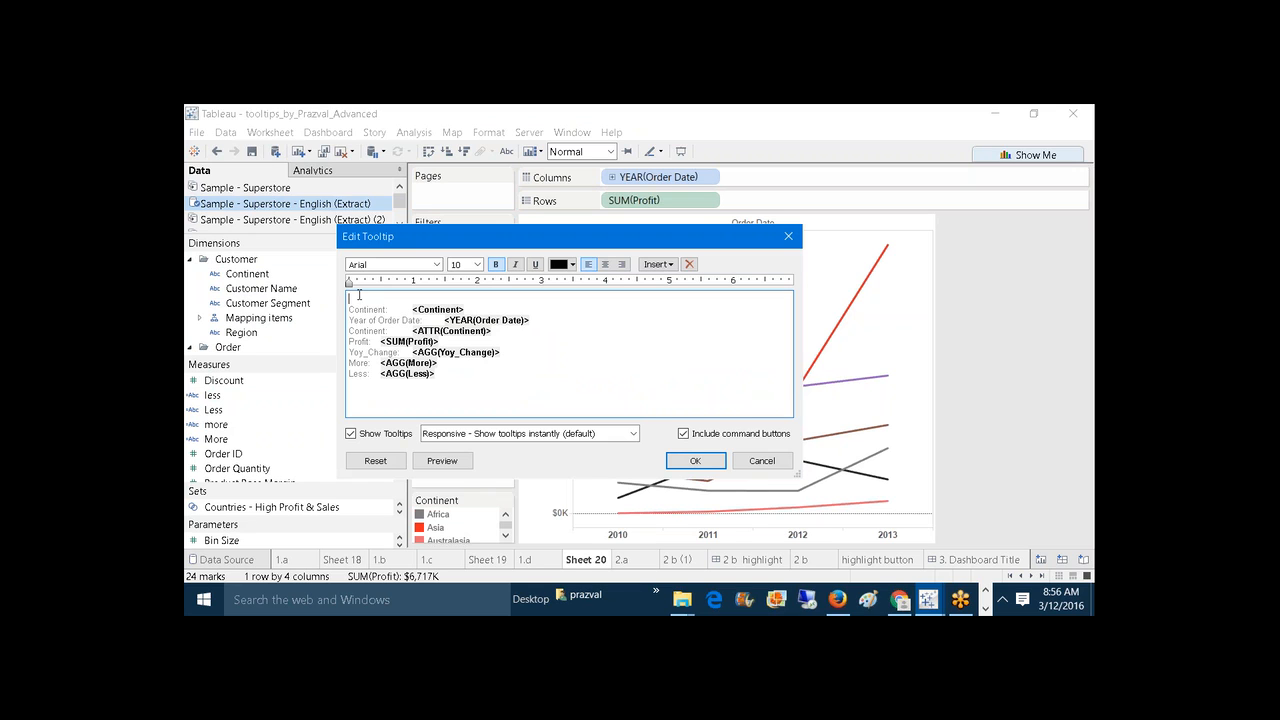
pyautogui.write('In')
pyautogui.moveTo(467, 310); pyautogui.dragTo(415, 307)
pyautogui.hotkey('ctrl', 'x')
pyautogui.click(392, 298)
pyautogui.hotkey('ctrl', 'v')
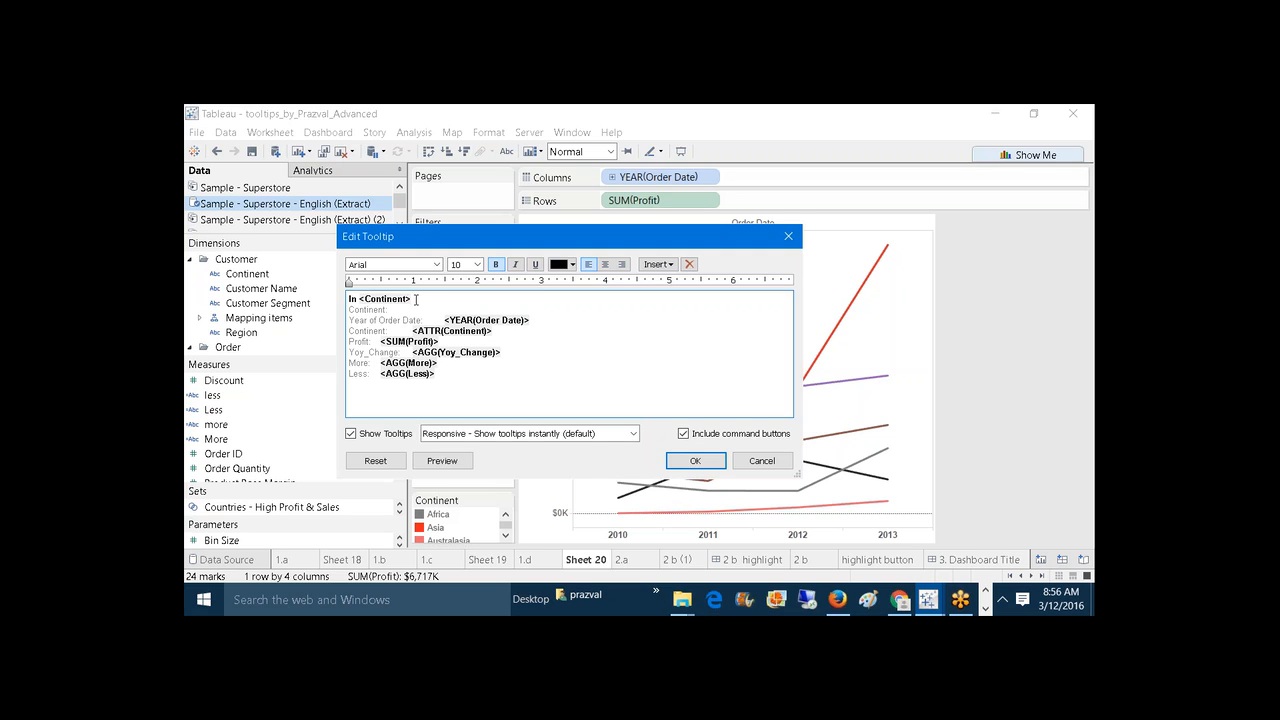
pyautogui.write('Continent, there were')
# Step: Move the <AGG(Yoy_Change)> field from its own line to the end of the tooltip's first sentence
pyautogui.moveTo(503, 354); pyautogui.dragTo(408, 353)
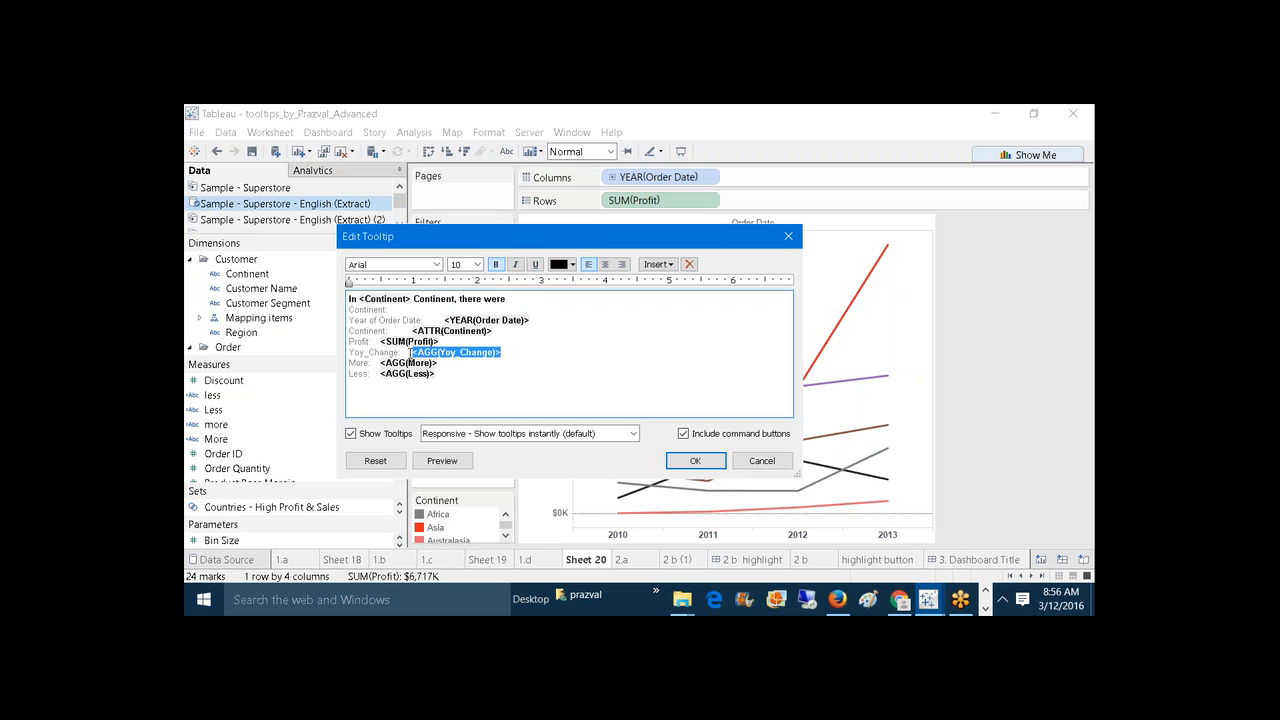
pyautogui.press('Delete')
pyautogui.click(510, 299)
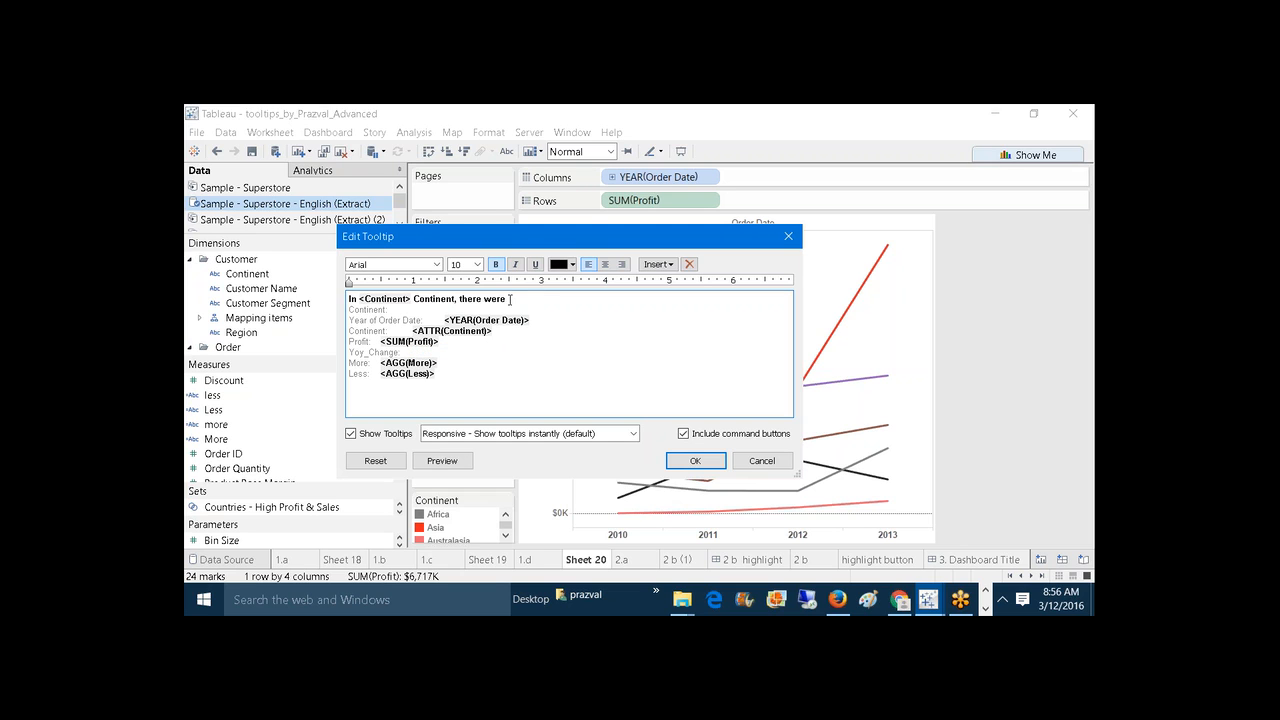
pyautogui.hotkey('ctrl', 'v')
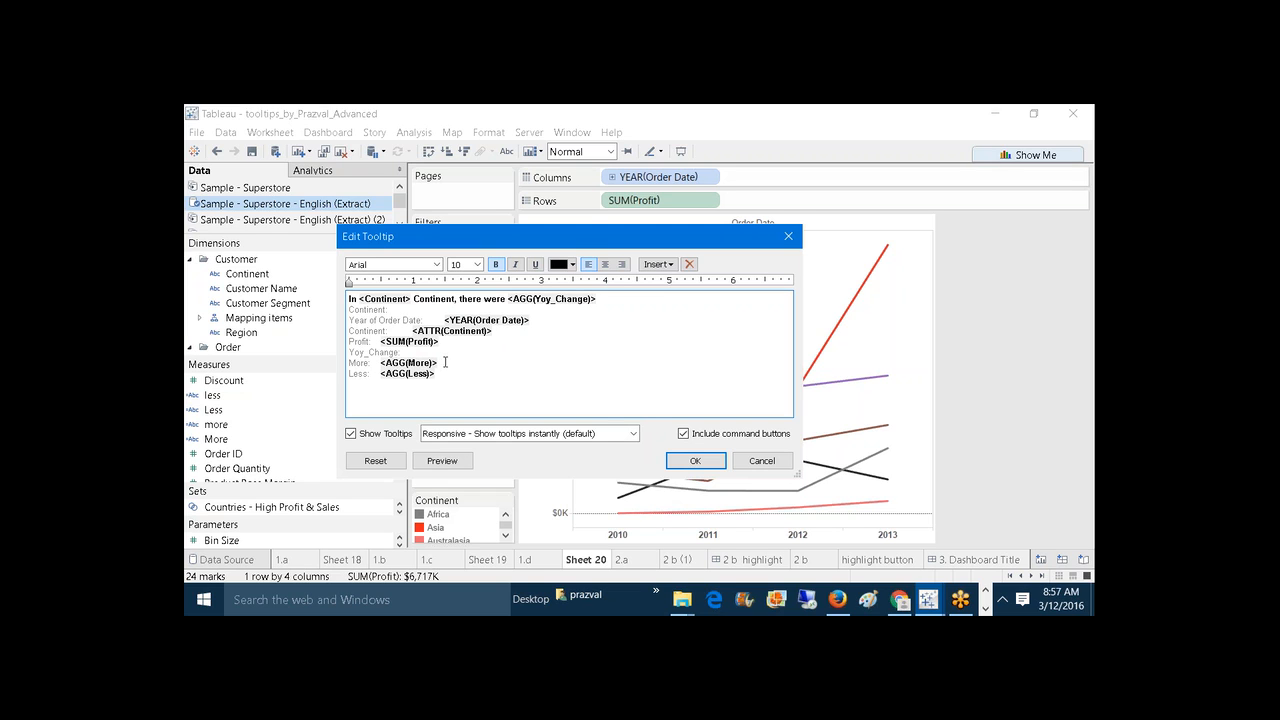
# Step: Move the <AGG(More)> and <AGG(Less)> fields directly behind <AGG(Yoy_Change)> in the tooltip sentence
pyautogui.moveTo(438, 363); pyautogui.dragTo(381, 363)
pyautogui.hotkey('ctrl', 'x')
pyautogui.click(605, 298)
pyautogui.hotkey('ctrl', 'v')
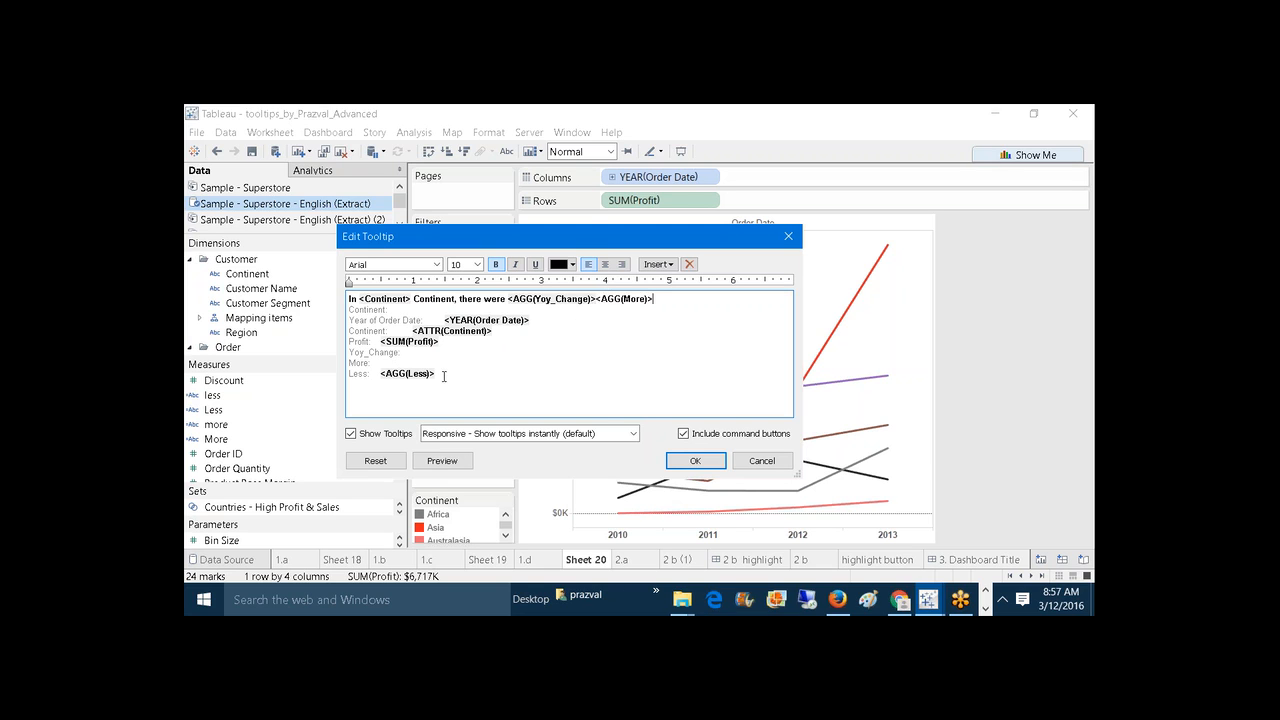
pyautogui.moveTo(444, 376); pyautogui.dragTo(382, 374)
pyautogui.hotkey('ctrl', 'x')
pyautogui.click(665, 300)
pyautogui.hotkey('ctrl', 'v')
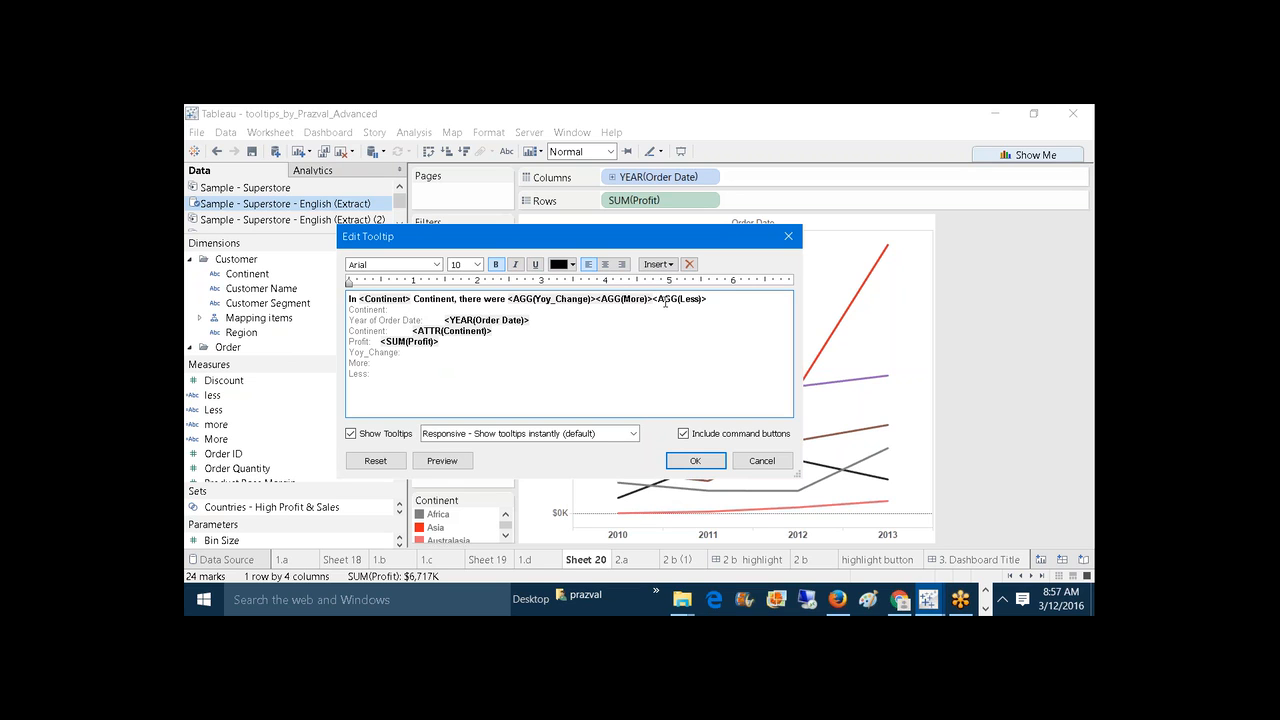
# Step: Delete the tooltip lines from the <ATTR(Continent)> line through the Less label
pyautogui.click(398, 378)
pyautogui.moveTo(398, 378); pyautogui.dragTo(352, 331)
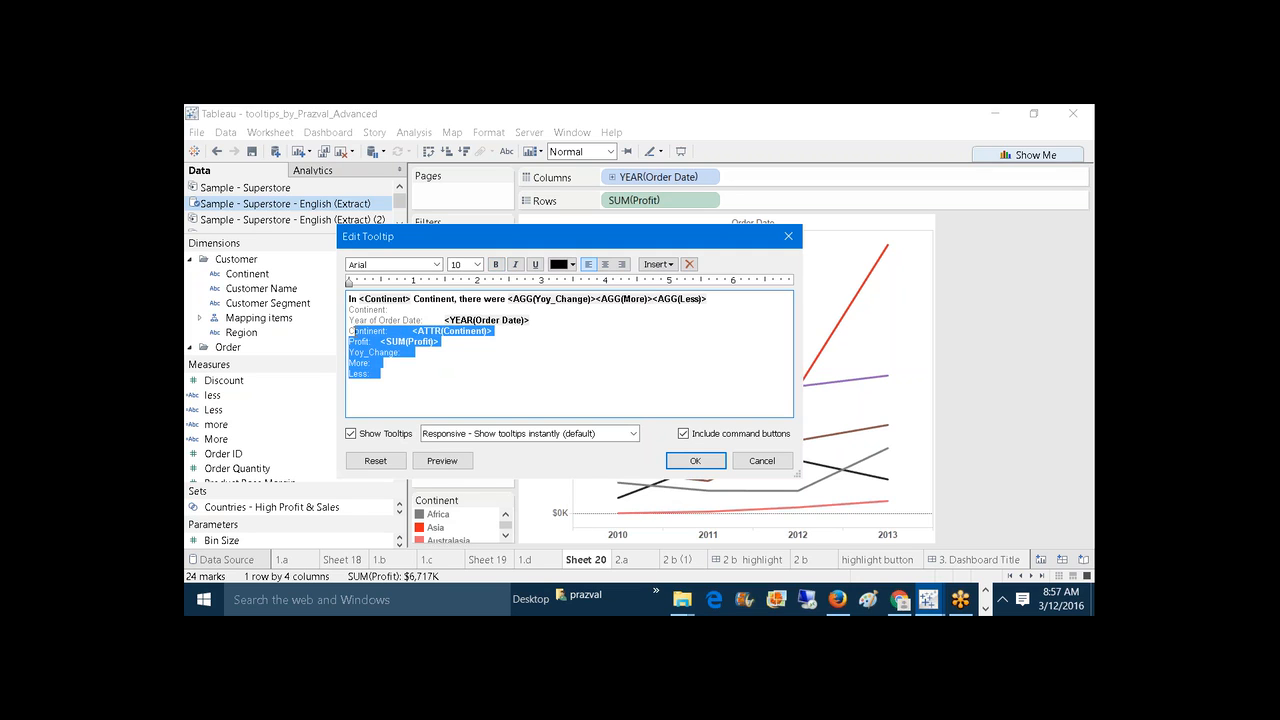
pyautogui.press('Delete')
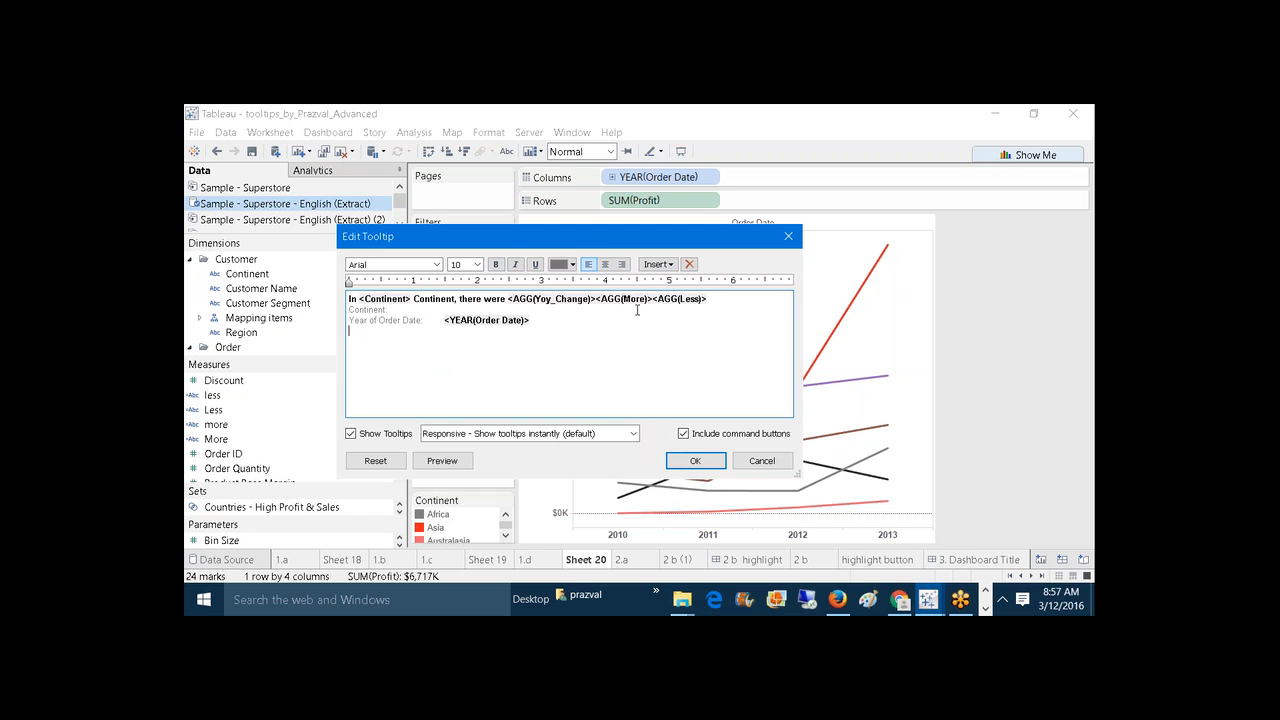
# Step: Delete the Year of Order Date label and the leftover Continent label line, keeping the <YEAR(Order Date)> field in the tooltip
pyautogui.moveTo(430, 322); pyautogui.dragTo(350, 321)
pyautogui.press('BackSpace')
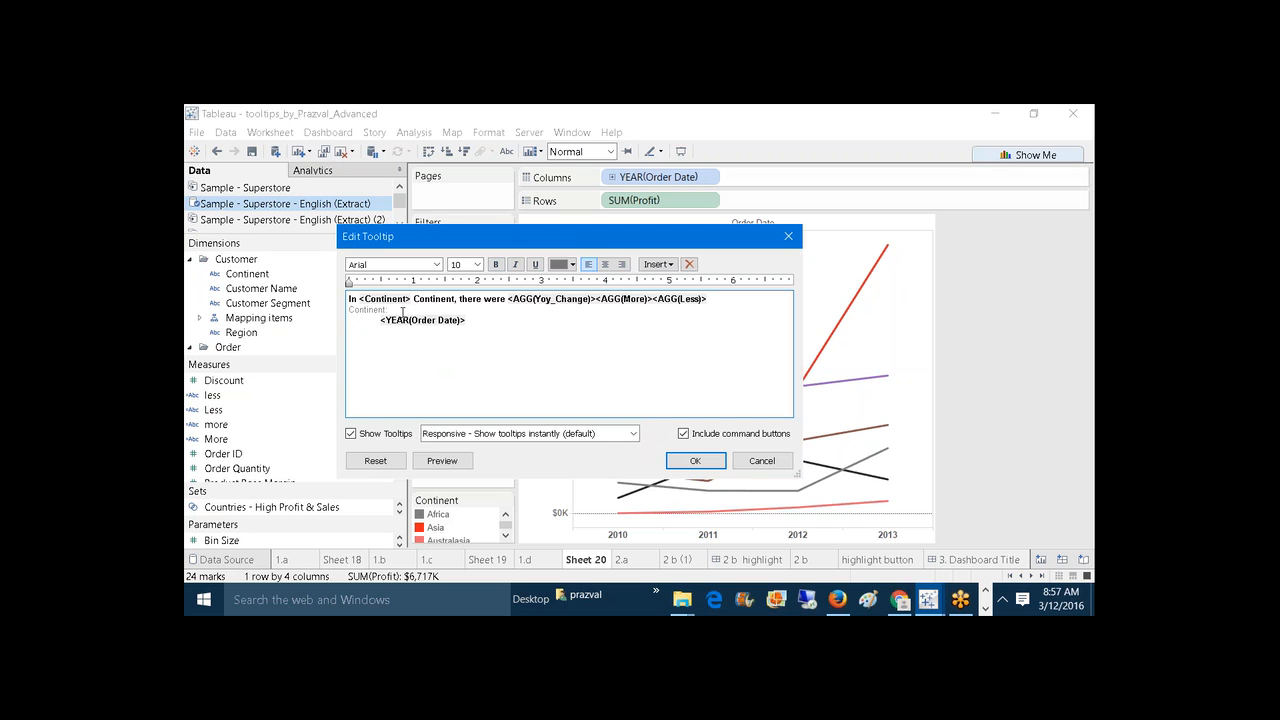
pyautogui.press('BackSpace')
pyautogui.press('BackSpace')
pyautogui.press('BackSpace')
pyautogui.press('BackSpace')
pyautogui.press('BackSpace')
pyautogui.press('BackSpace')
pyautogui.press('BackSpace')
pyautogui.press('BackSpace')
pyautogui.press('BackSpace')
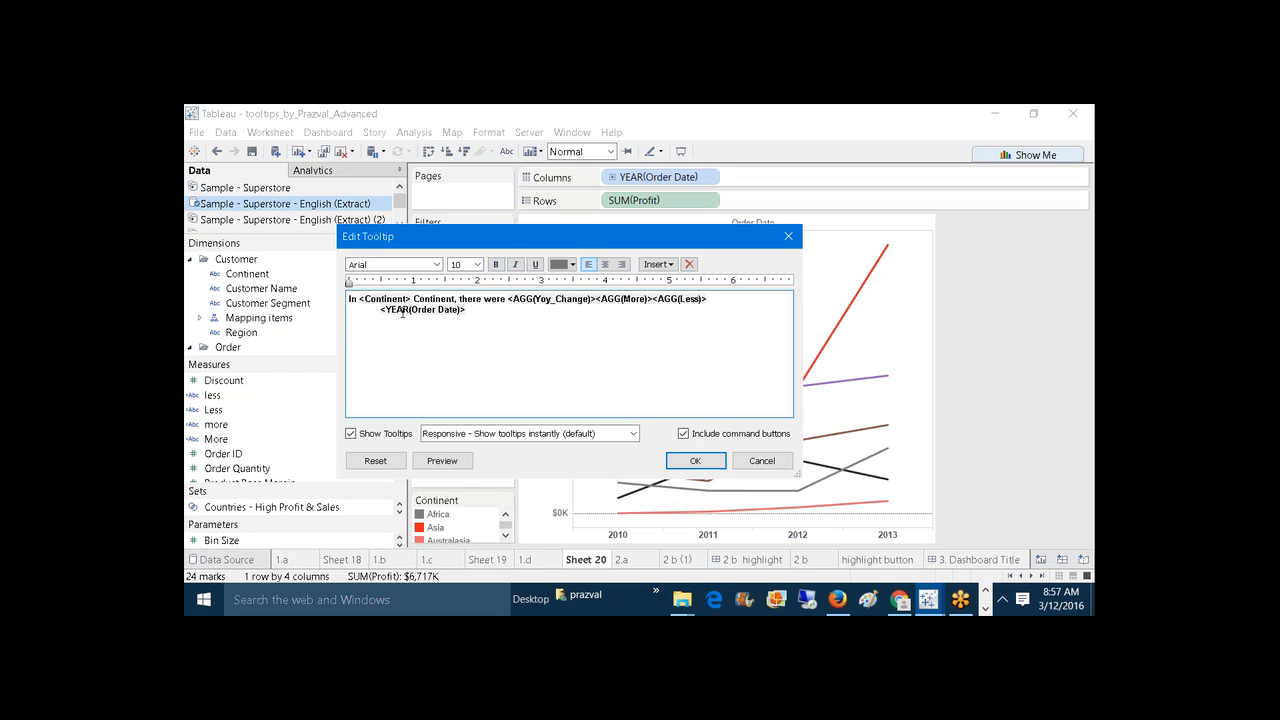
# Step: Insert the word "in" before <YEAR(Order Date)> on the tooltip's second line and colour it black
pyautogui.press('Right')
pyautogui.press('Right')
pyautogui.write('in')
pyautogui.moveTo(373, 312); pyautogui.dragTo(365, 311)
pyautogui.click(570, 266)
pyautogui.click(561, 280)
pyautogui.click(457, 334)
# Step: Preview and save the tooltip, and check how it reads on the Asia line's 2011 and 2012 points
pyautogui.click(435, 461)
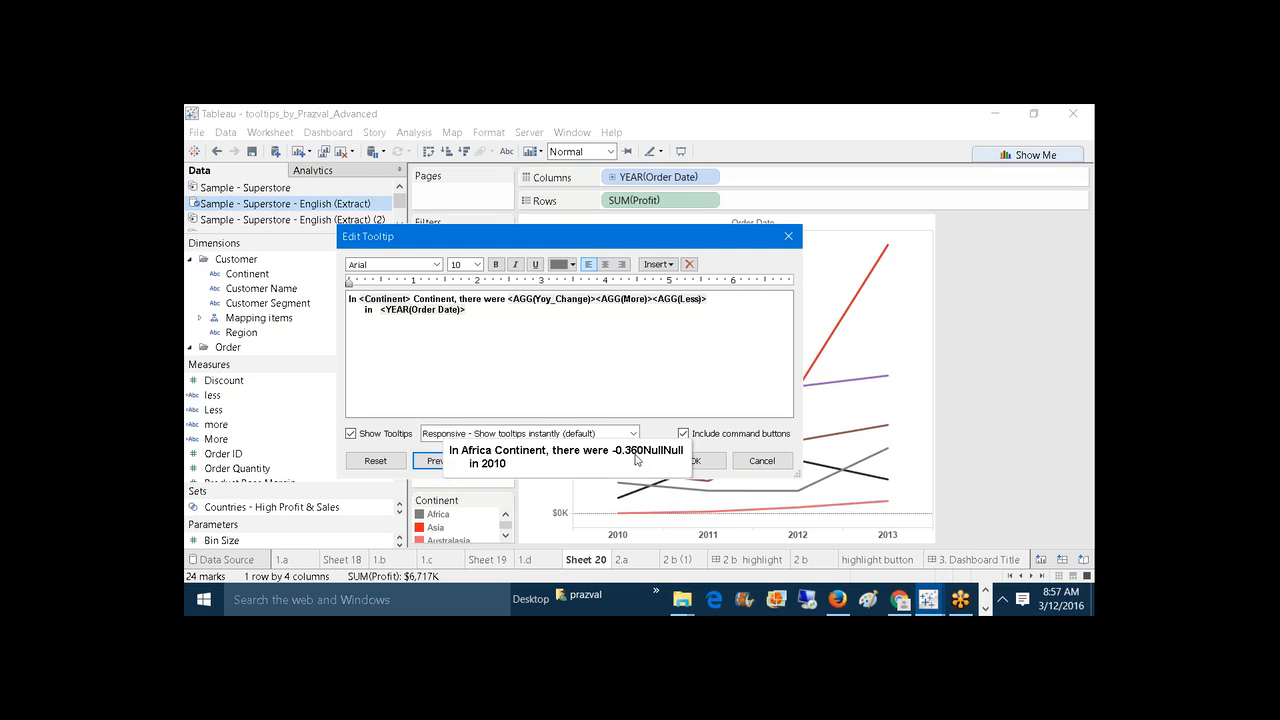
pyautogui.click(655, 362)
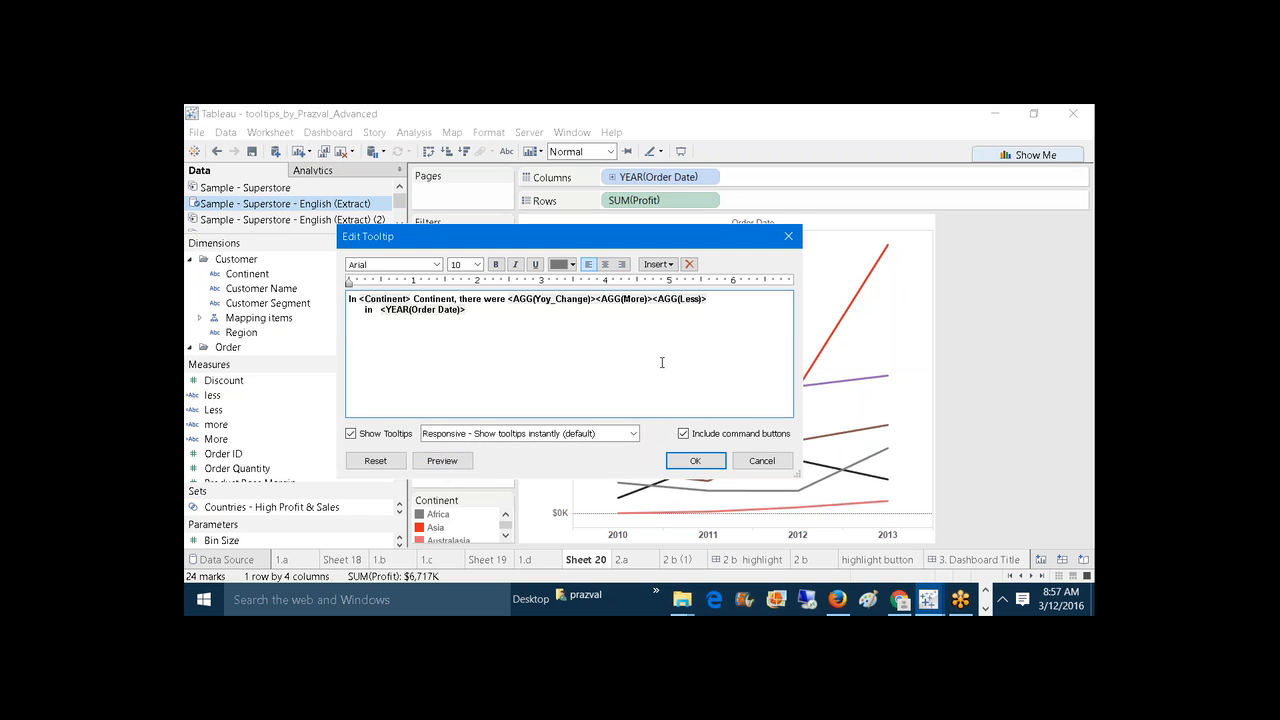
pyautogui.click(699, 461)
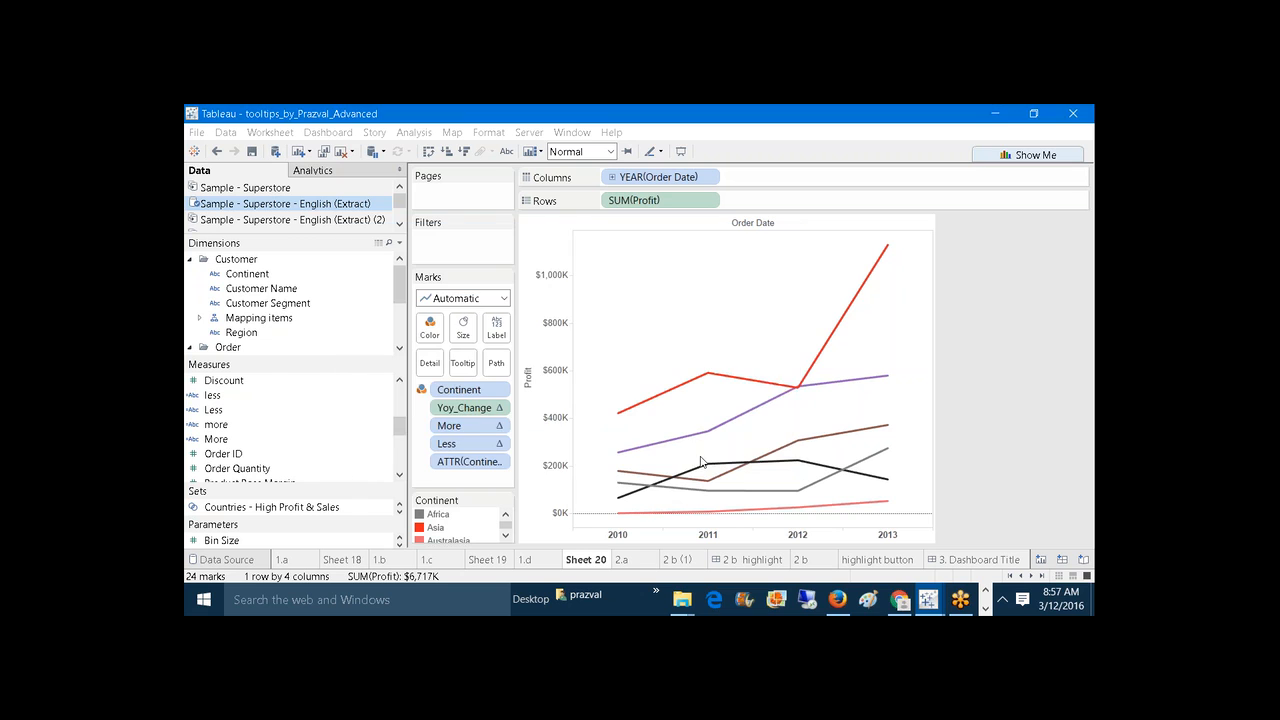
pyautogui.moveTo(711, 376)
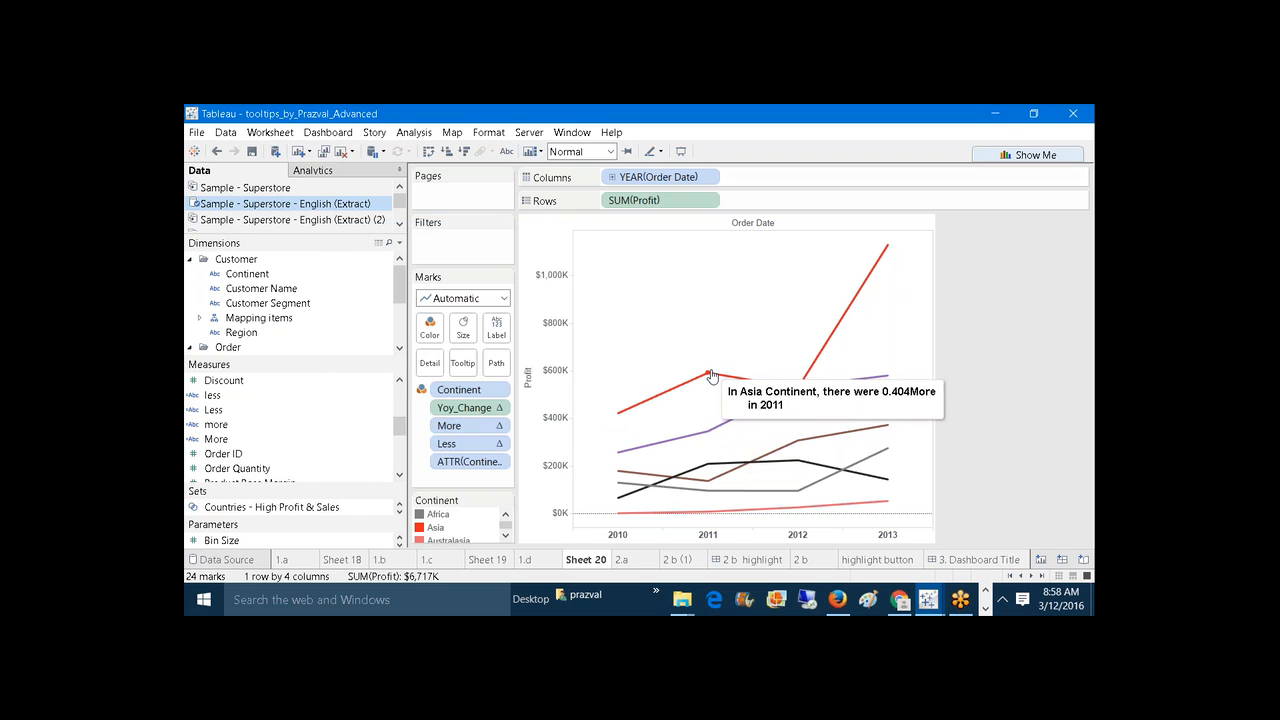
pyautogui.moveTo(797, 387)
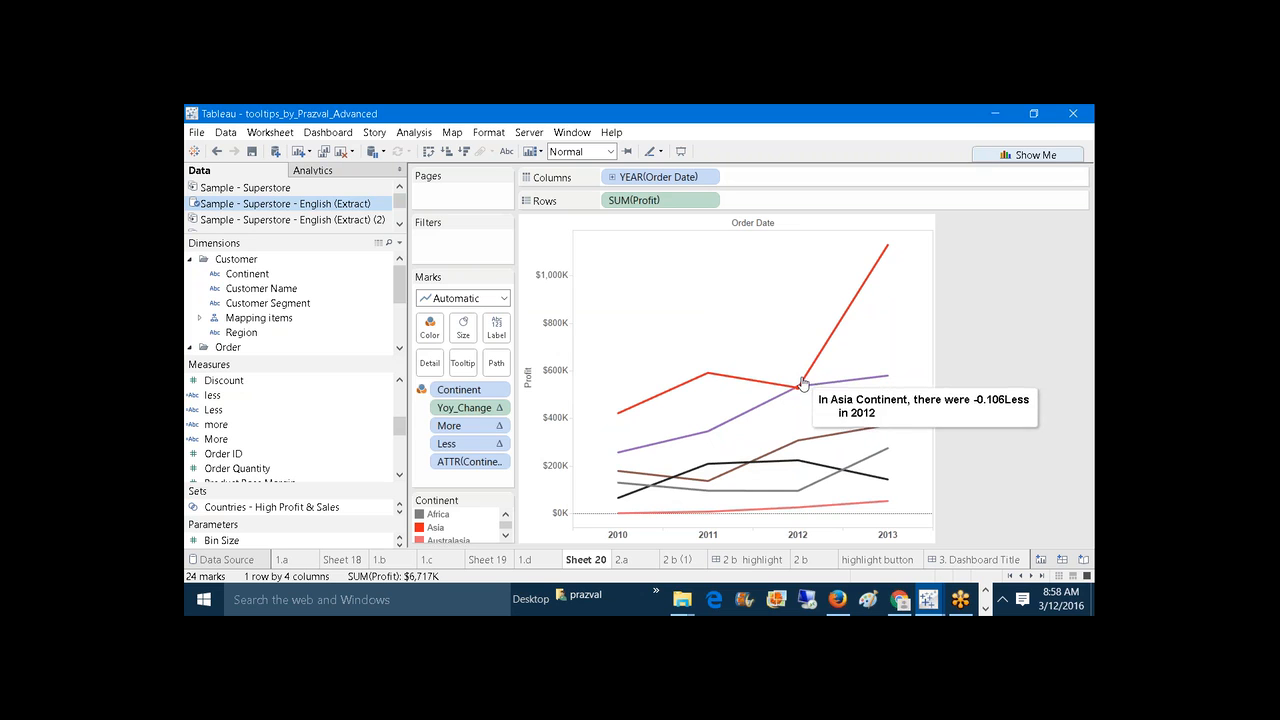
# Step: Insert "Profits which was" before <AGG(Yoy_Change)> in the tooltip sentence and save the tooltip
pyautogui.click(463, 363)
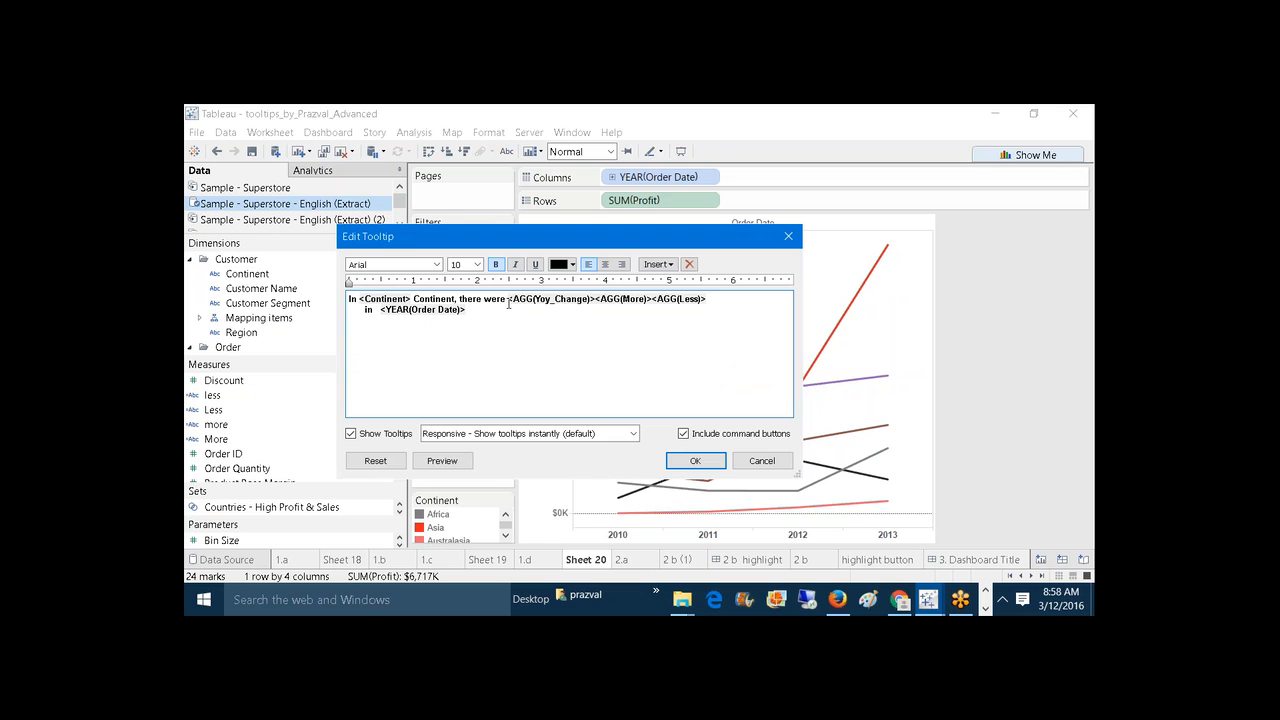
pyautogui.write('Profit')
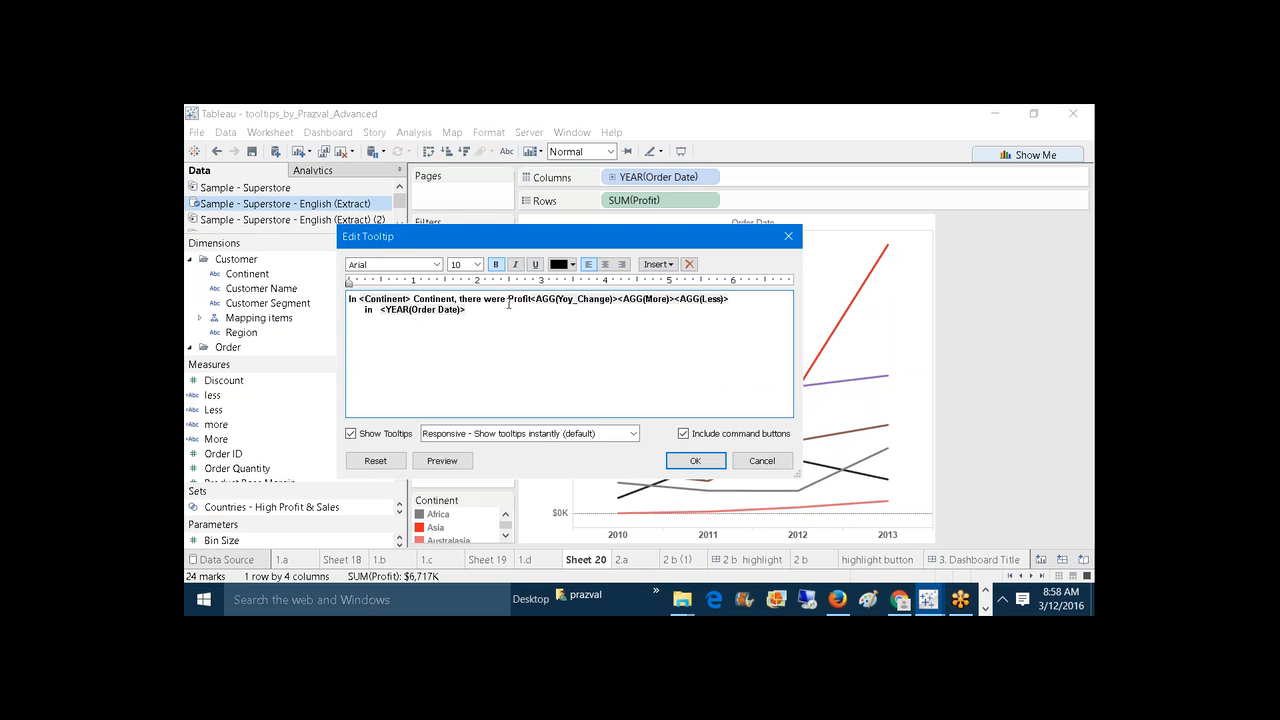
pyautogui.write('s ')
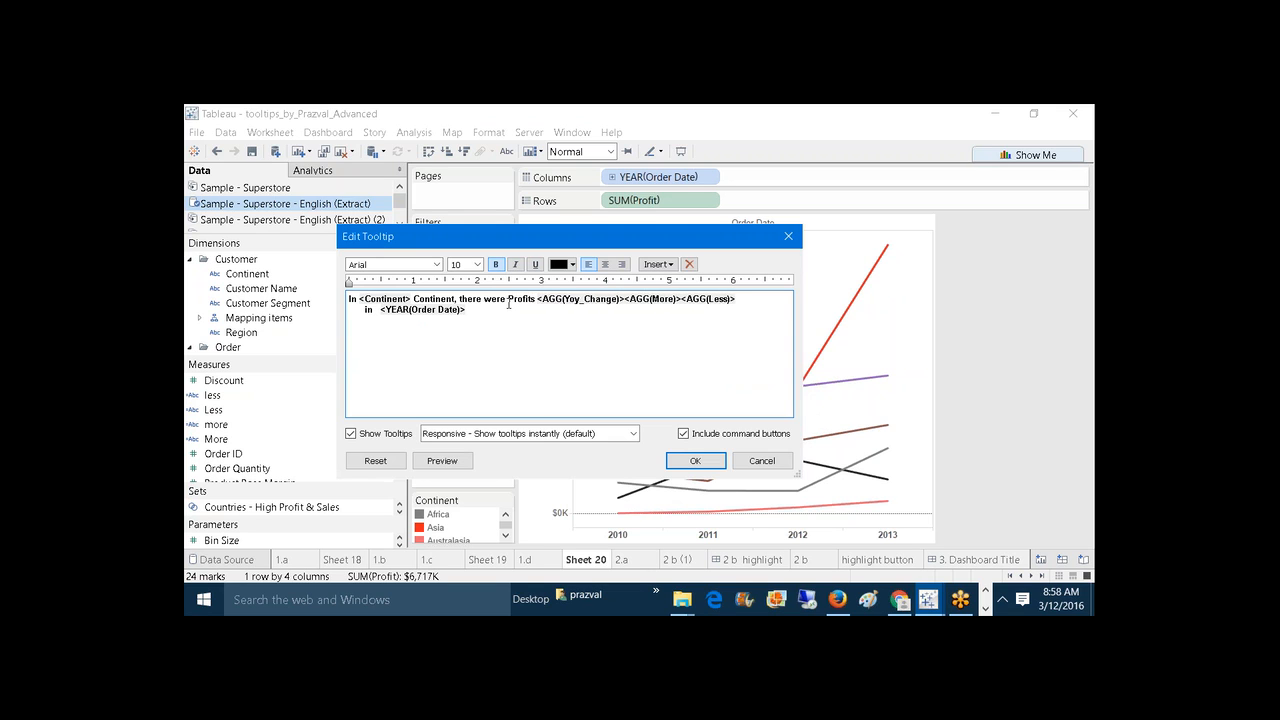
pyautogui.write('whi')
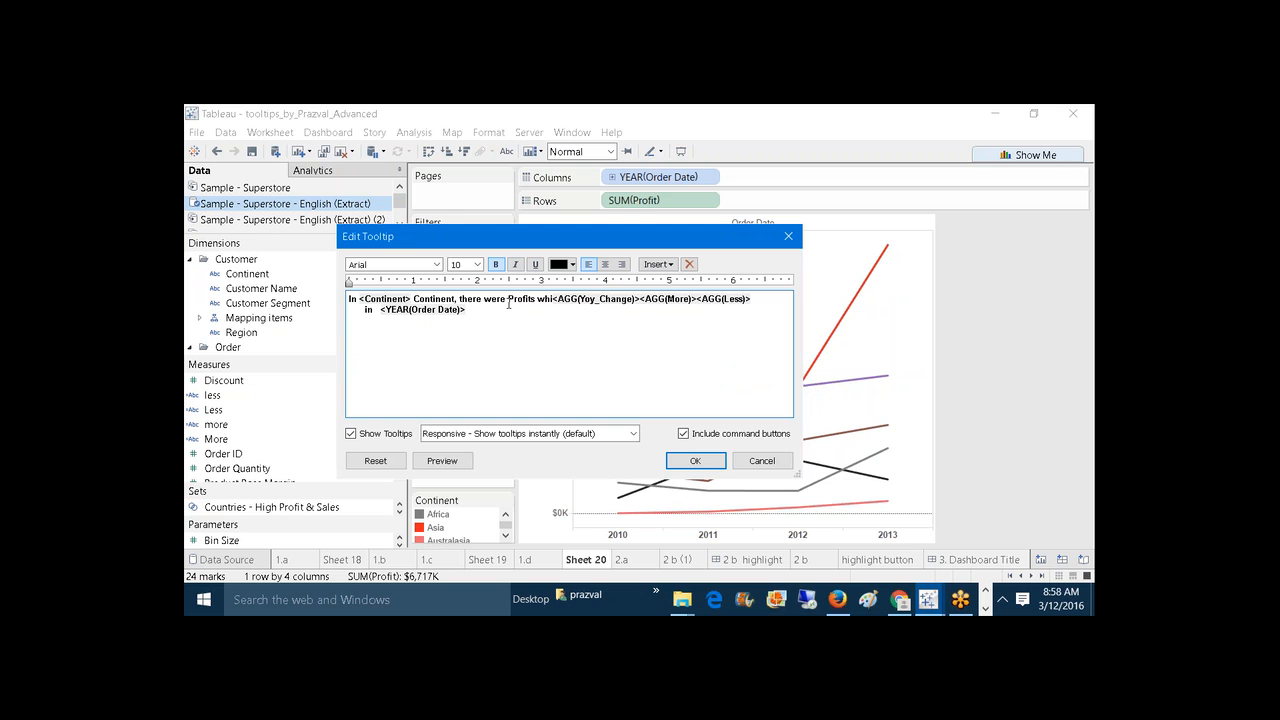
pyautogui.write('ch')
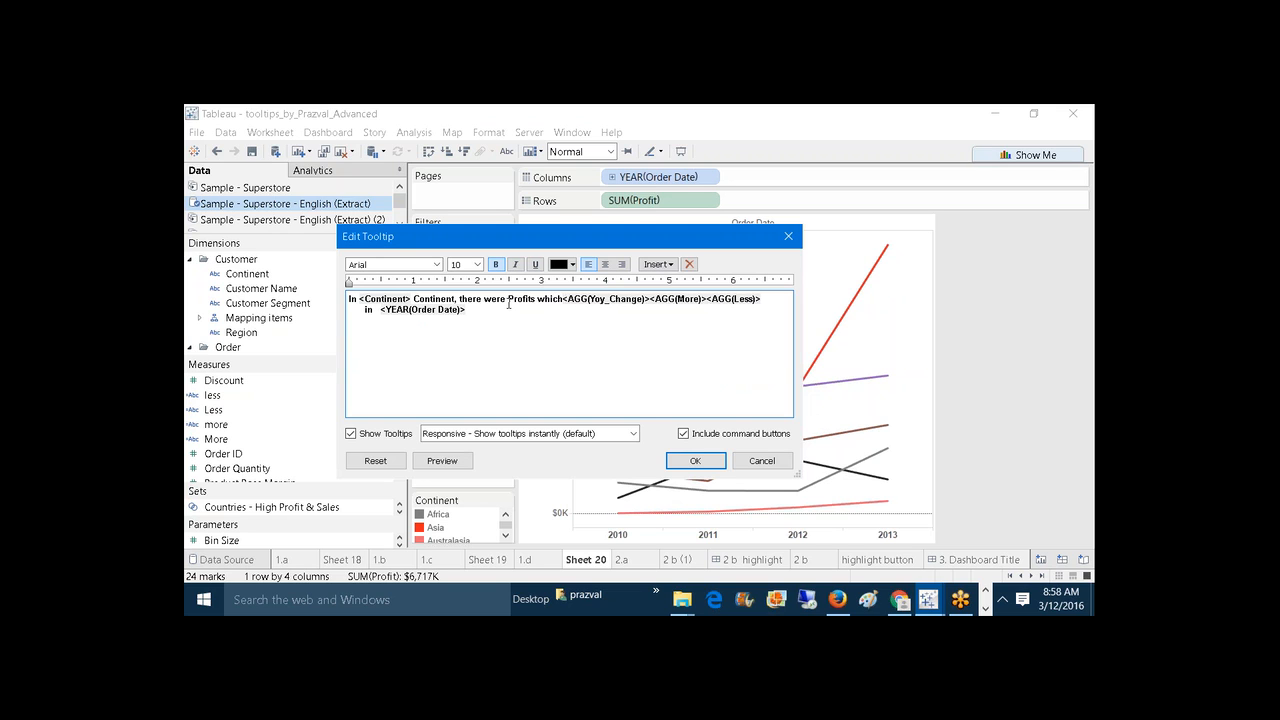
pyautogui.write(' w')
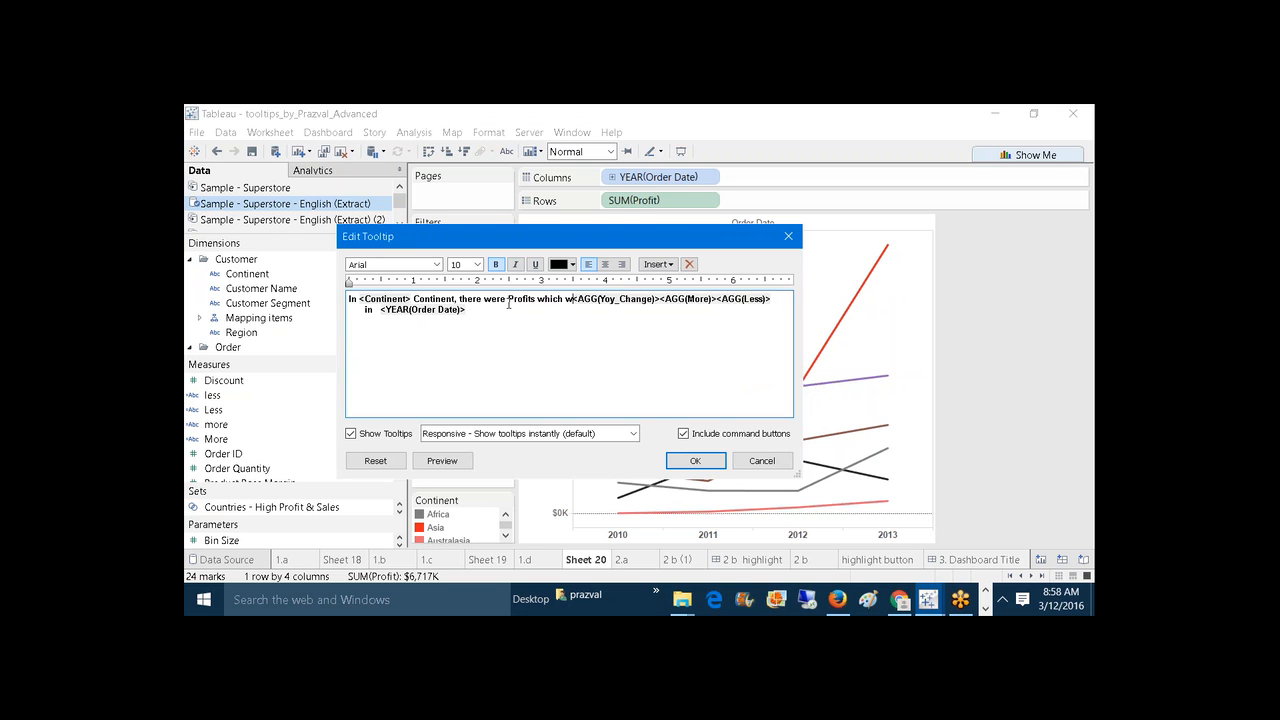
pyautogui.write('as')
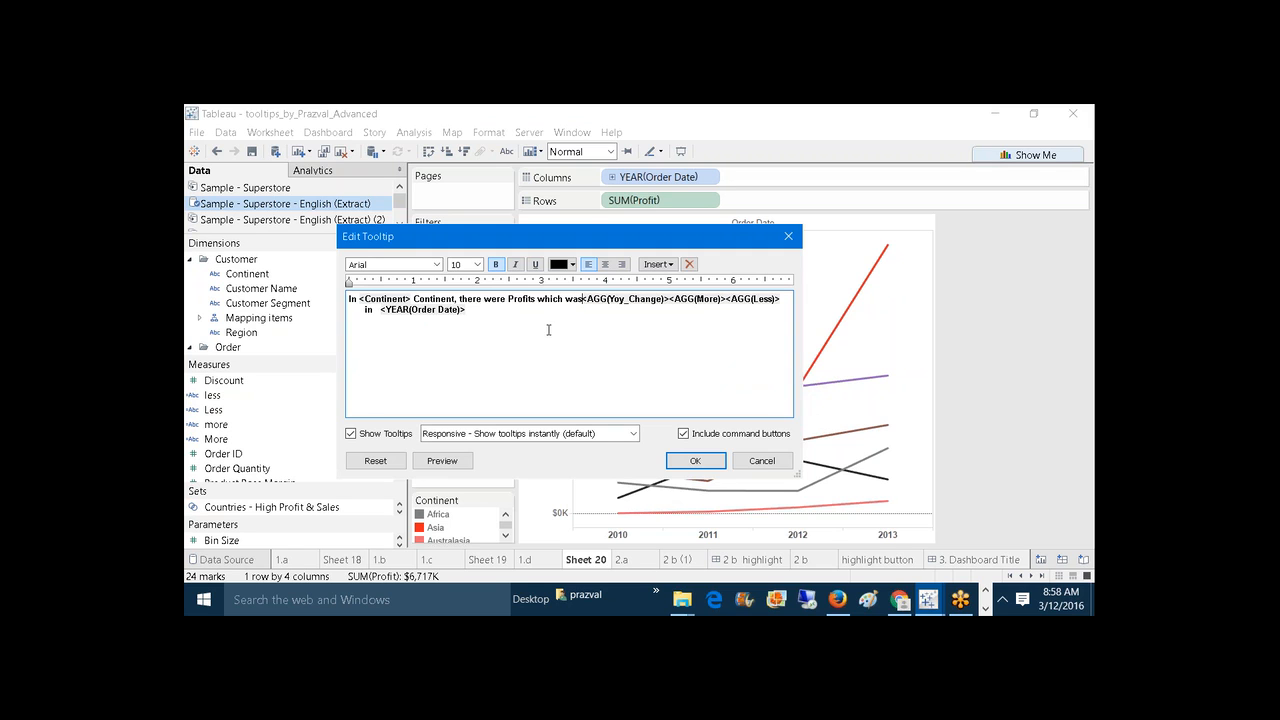
pyautogui.click(696, 461)
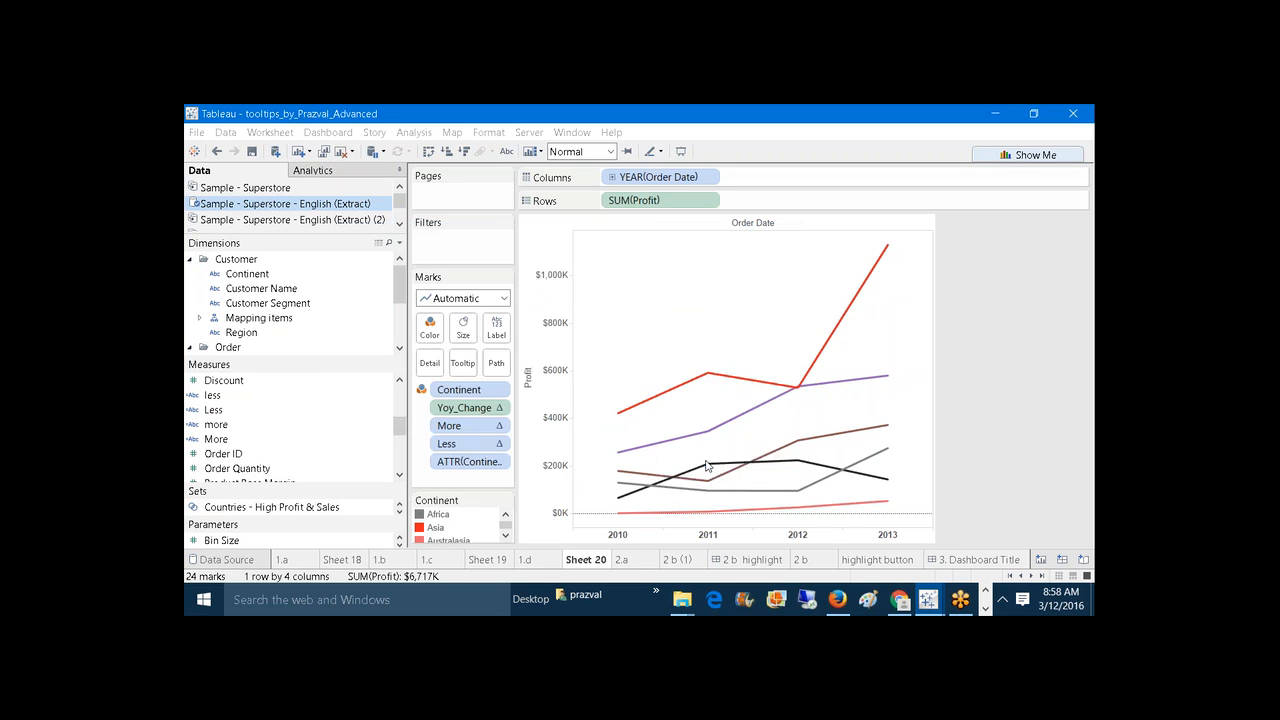
# Step: Format the Yoy_Change field's default pane numbers as Percentage and close the formatting settings
pyautogui.rightClick(462, 410)
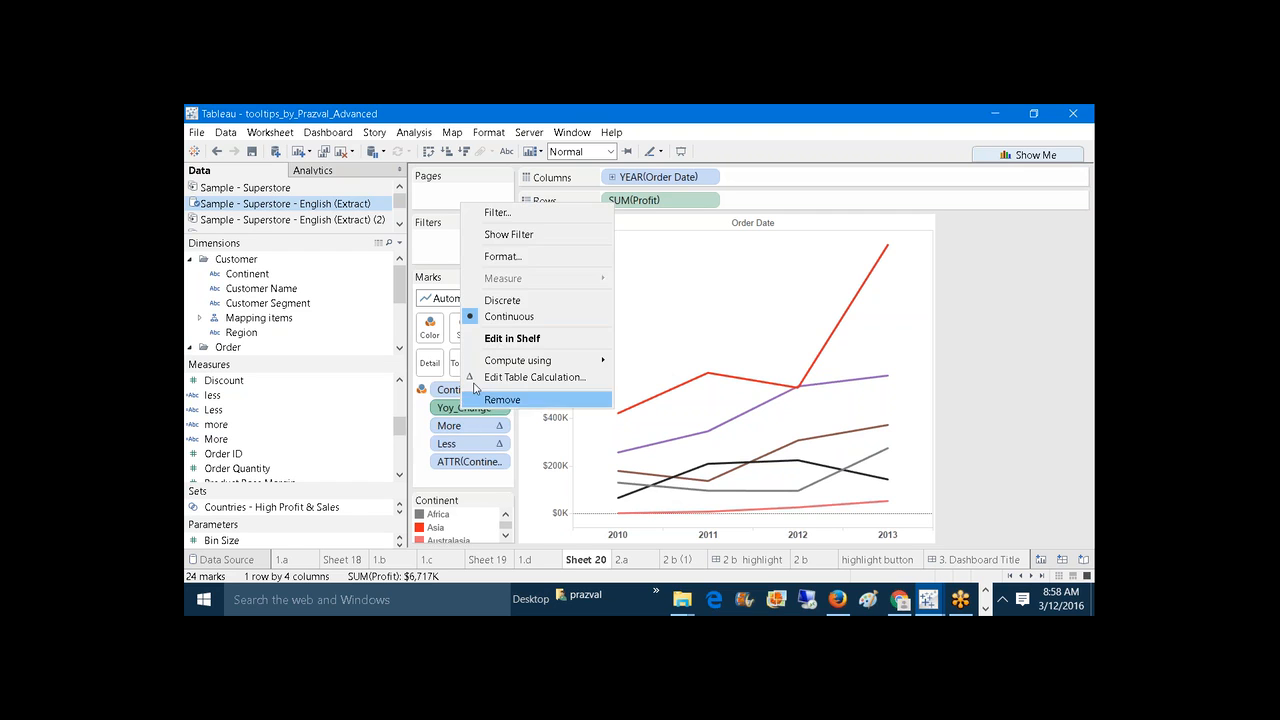
pyautogui.click(500, 258)
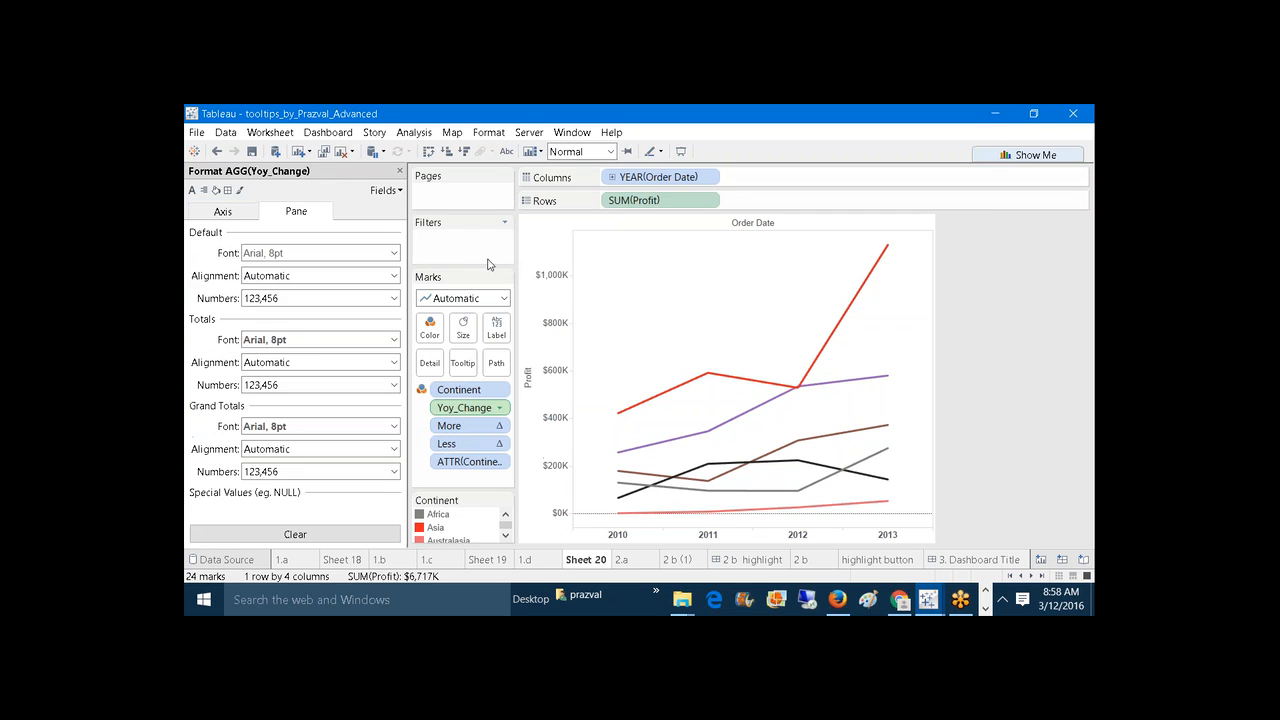
pyautogui.click(390, 300)
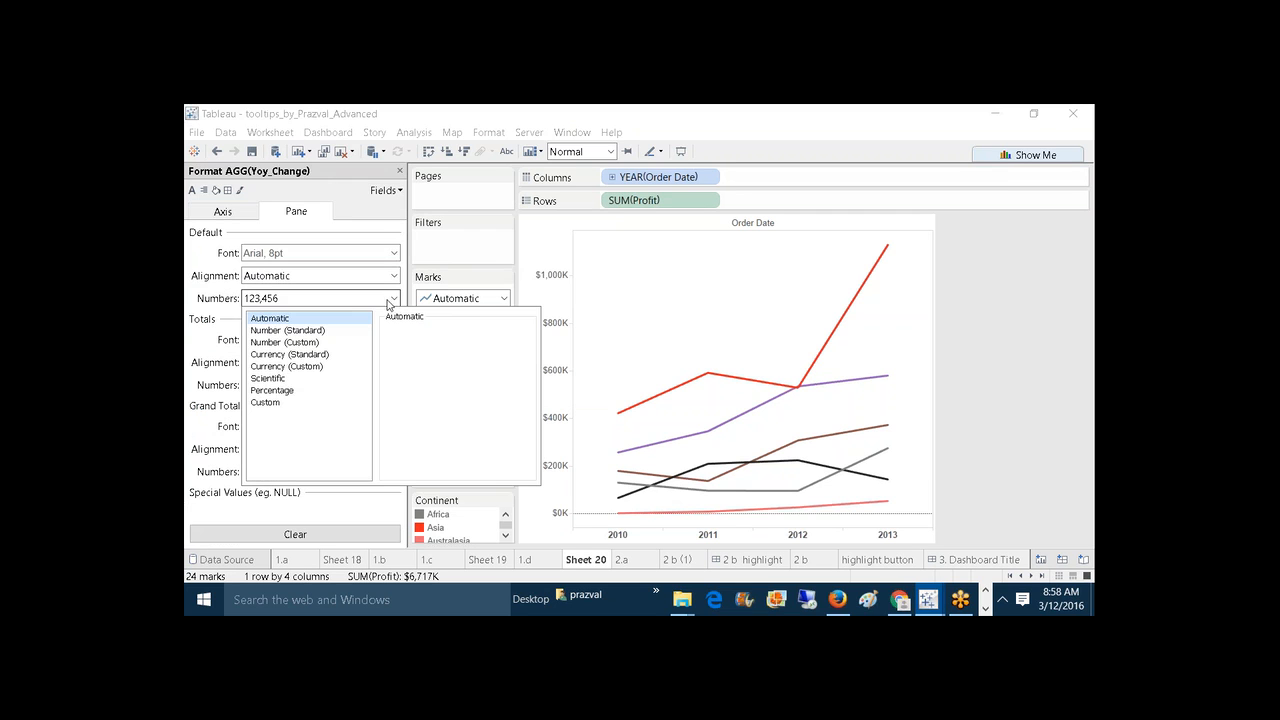
pyautogui.click(272, 390)
pyautogui.click(216, 333)
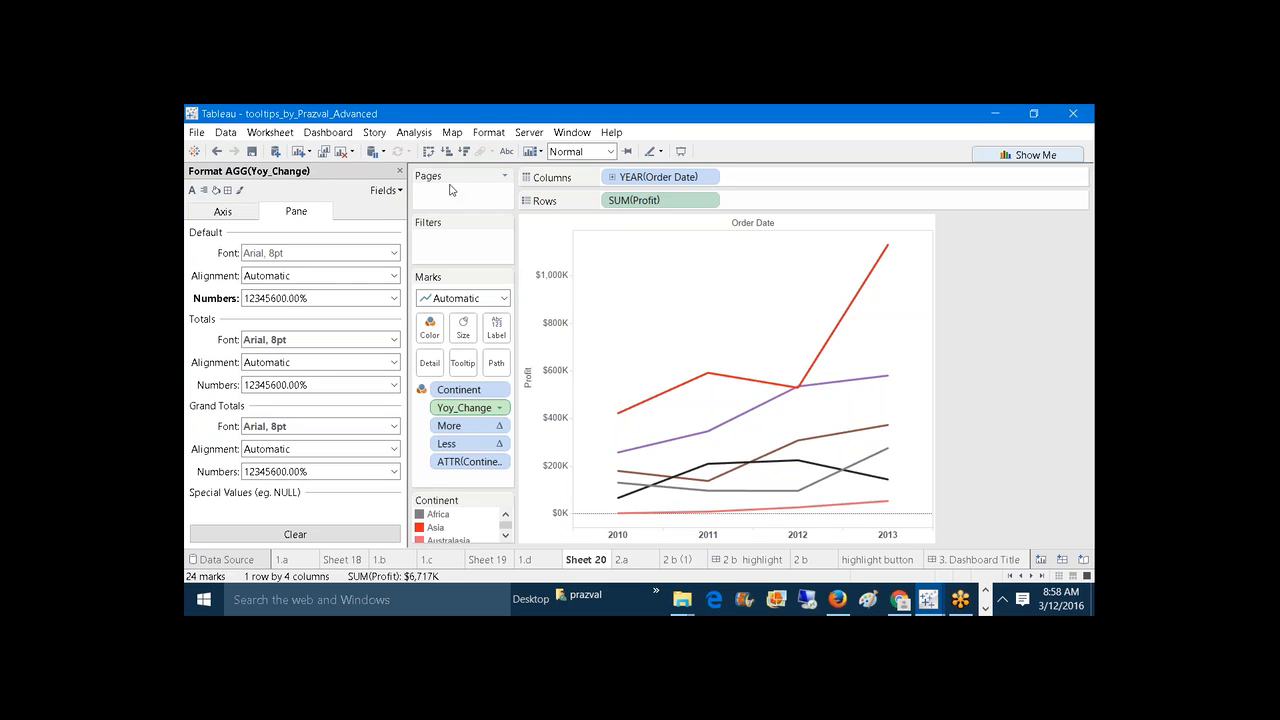
pyautogui.click(400, 170)
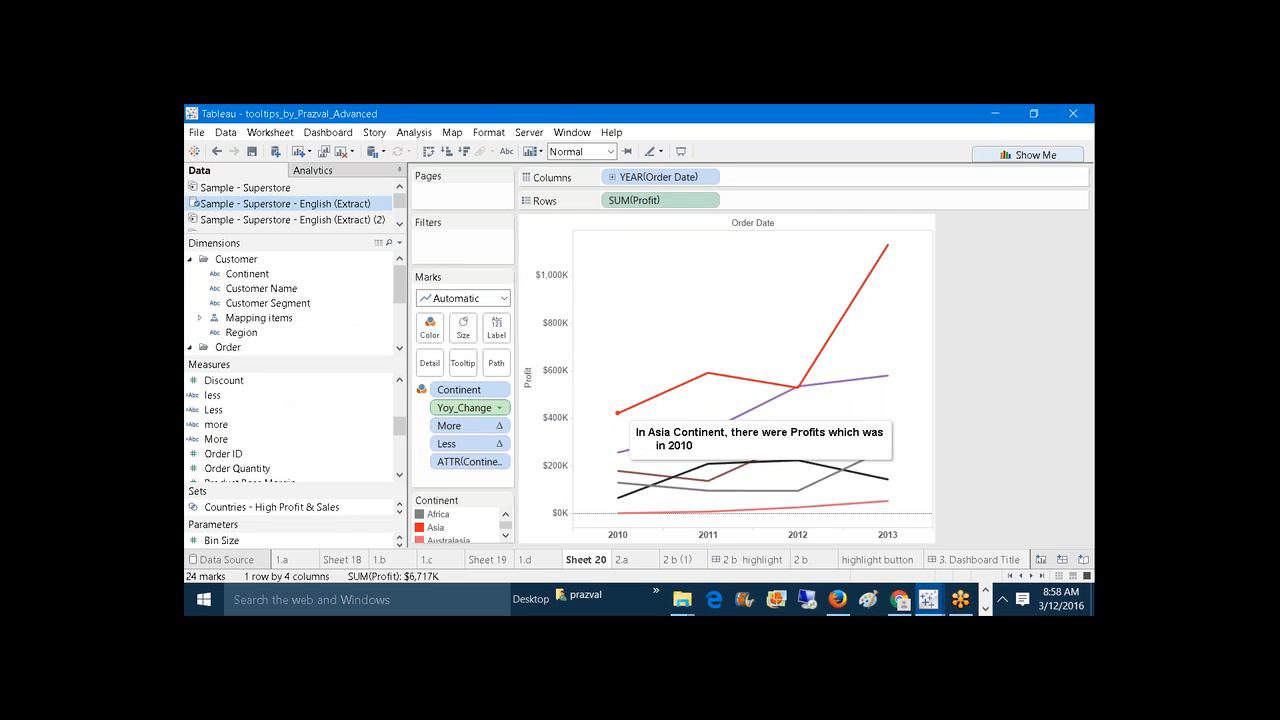
# Step: Check the tooltip on the Asia line's 2010 point, compare it with the tooltip on sheet 1.d, and return to Sheet 20
pyautogui.moveTo(618, 412)
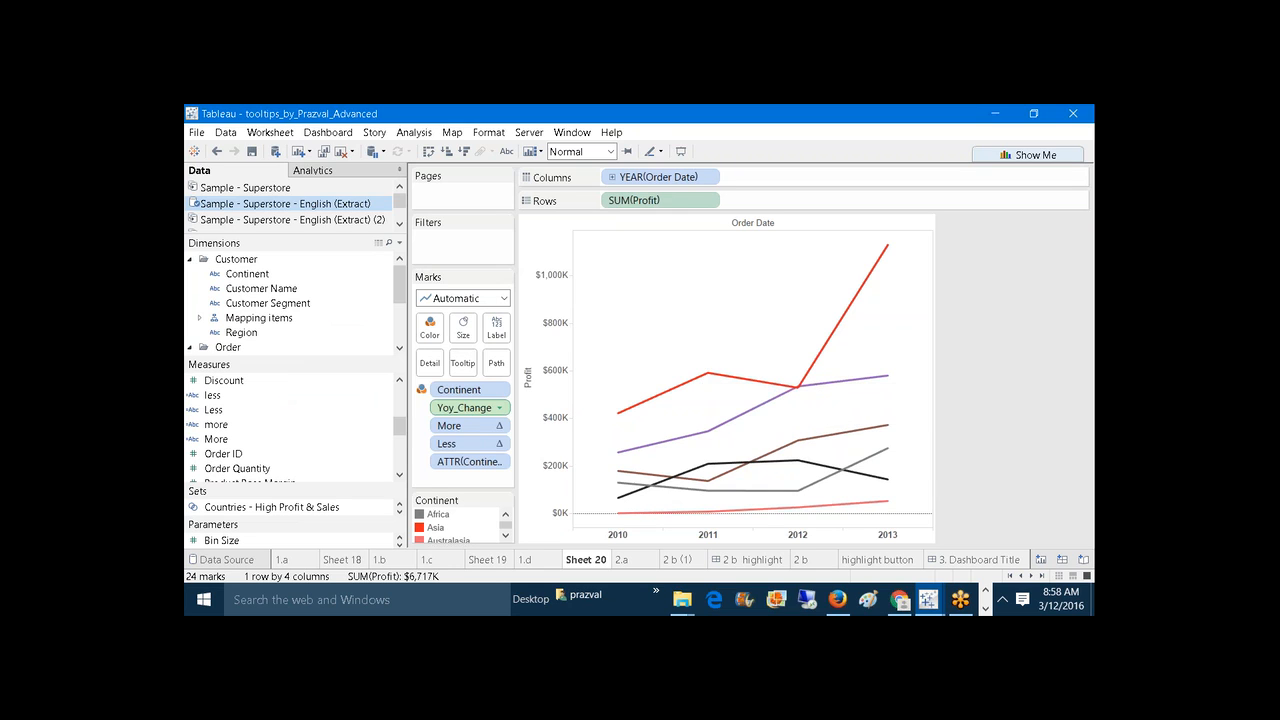
pyautogui.click(546, 561)
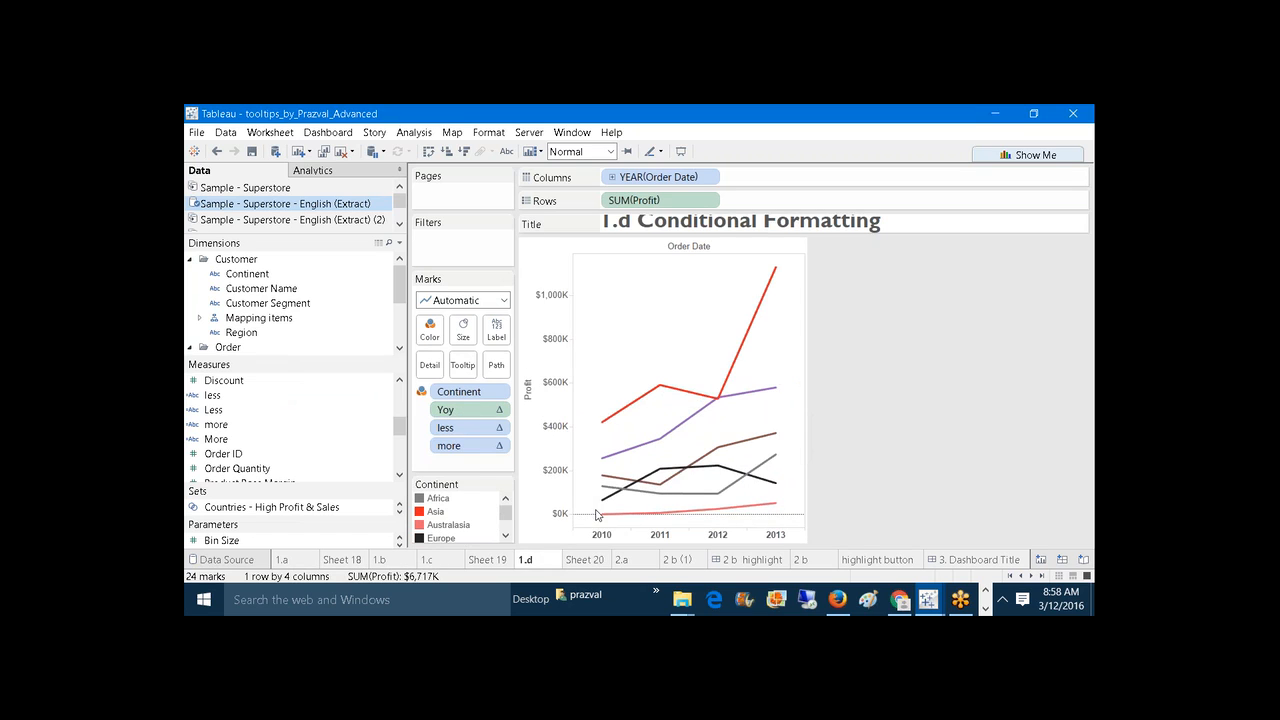
pyautogui.moveTo(661, 390)
pyautogui.click(585, 560)
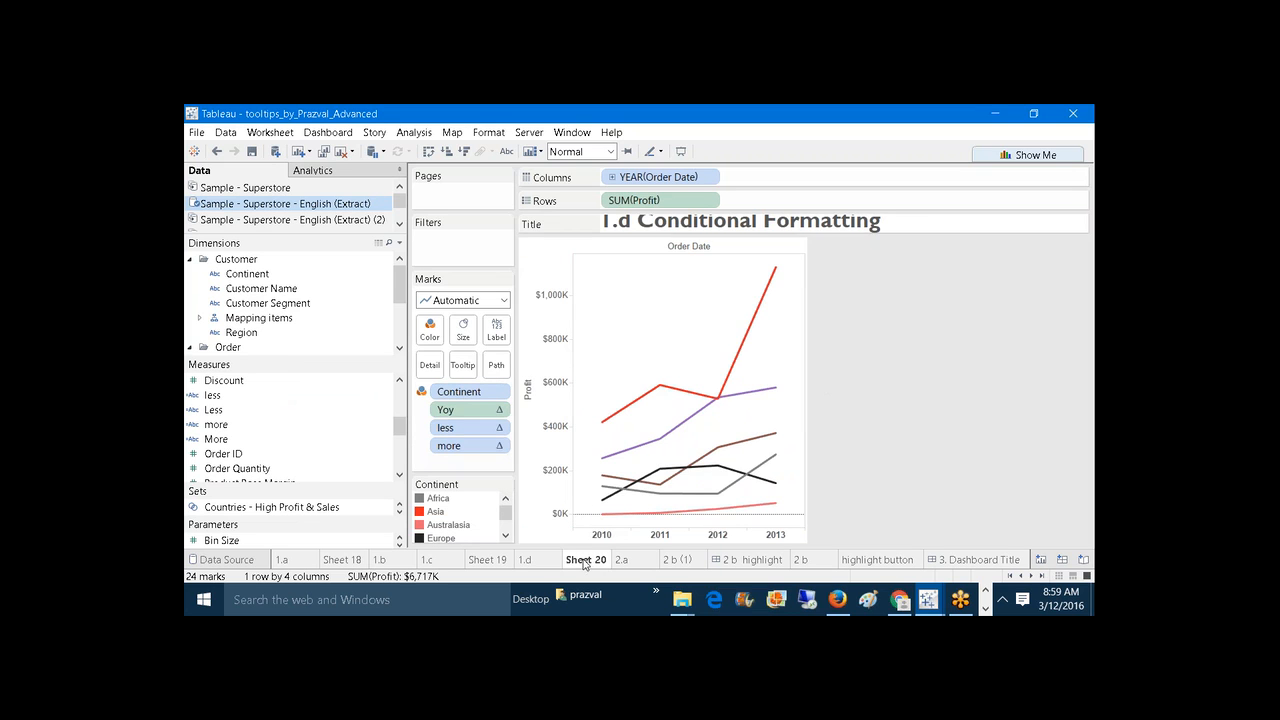
# Step: In Sheet 20's tooltip, replace "which was" before <AGG(Yoy_Change)> with "of" so the sentence says "there were Profits of"
pyautogui.click(465, 370)
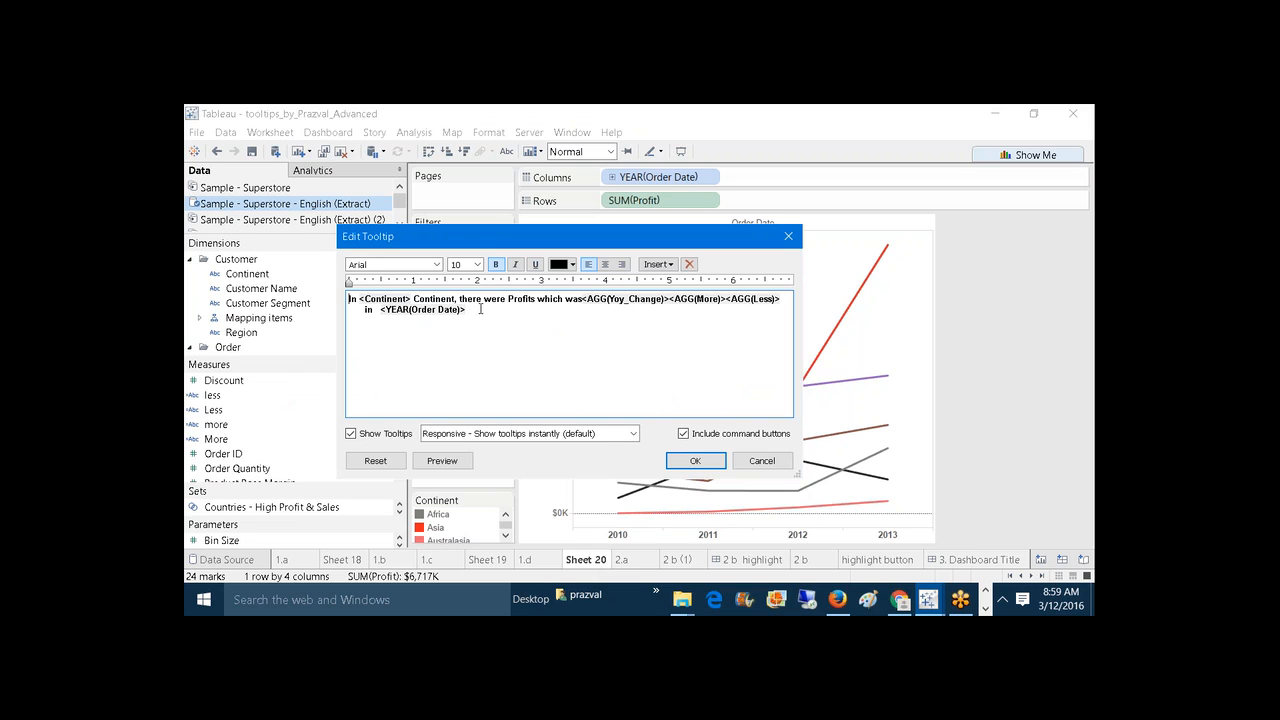
pyautogui.click(585, 299)
pyautogui.press('BackSpace')
pyautogui.press('BackSpace')
pyautogui.press('BackSpace')
pyautogui.press('BackSpace')
pyautogui.press('BackSpace')
pyautogui.press('BackSpace')
pyautogui.press('BackSpace')
pyautogui.press('BackSpace')
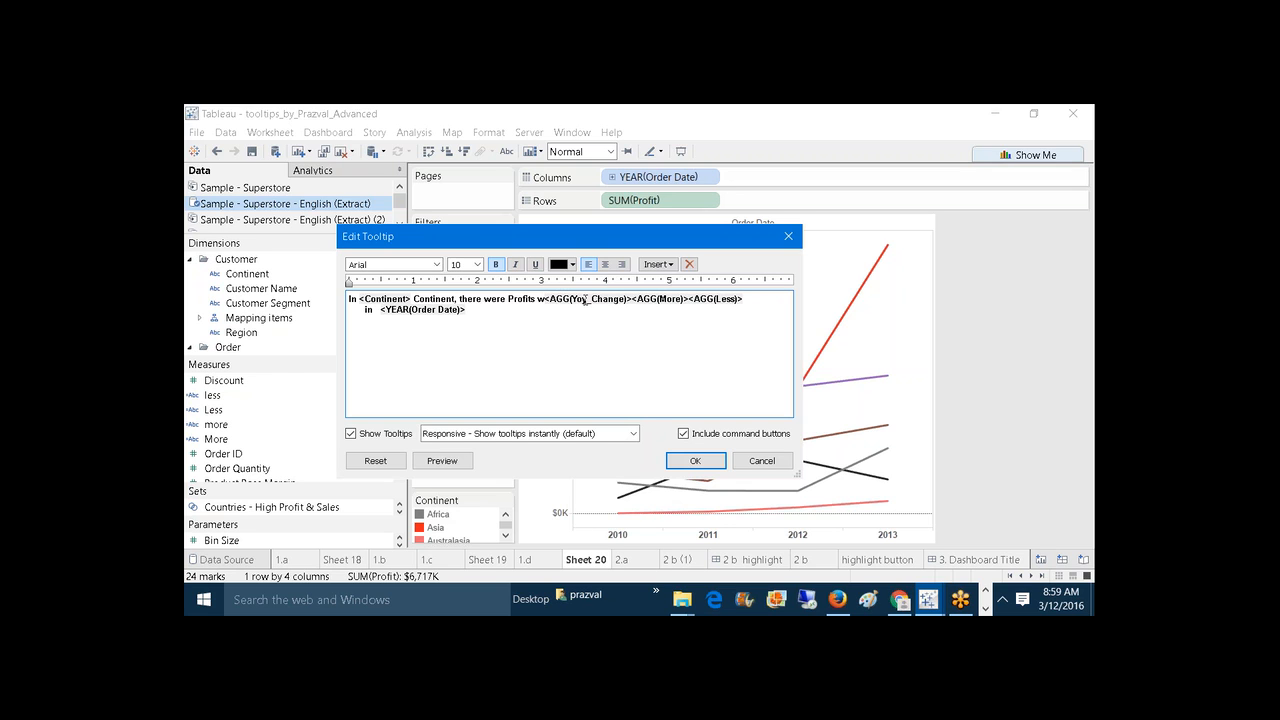
pyautogui.press('BackSpace')
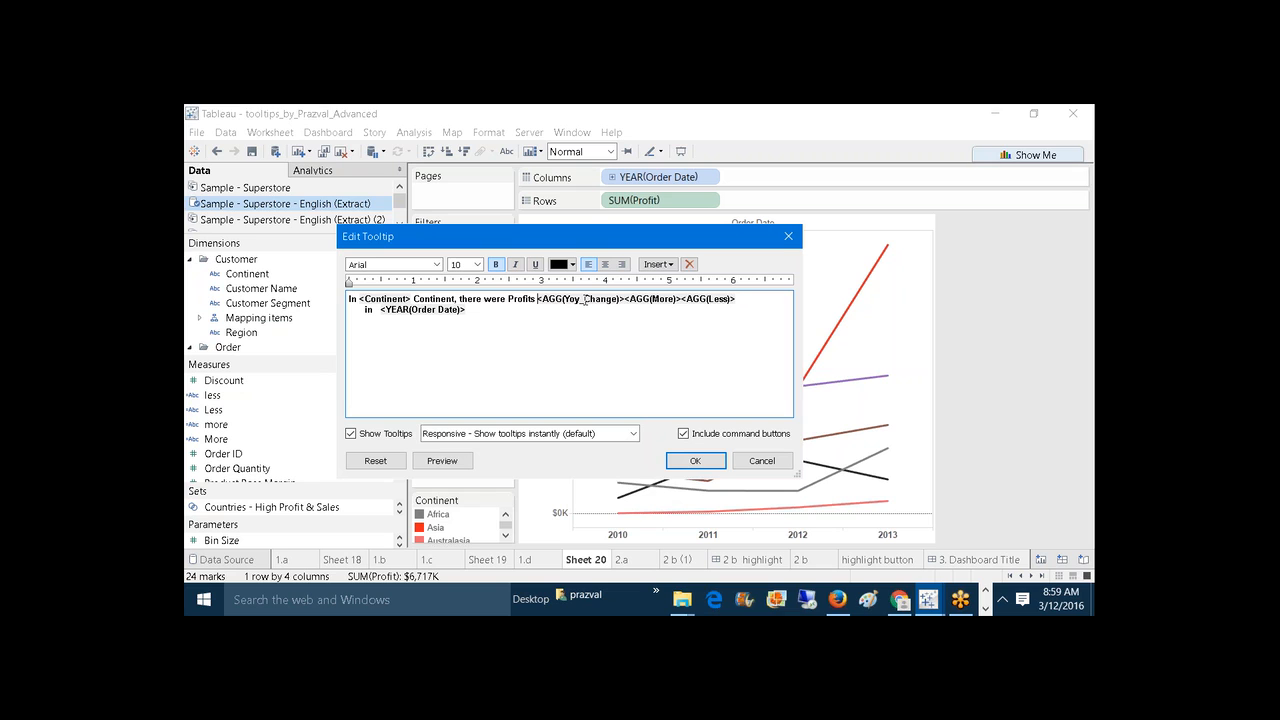
pyautogui.write('of')
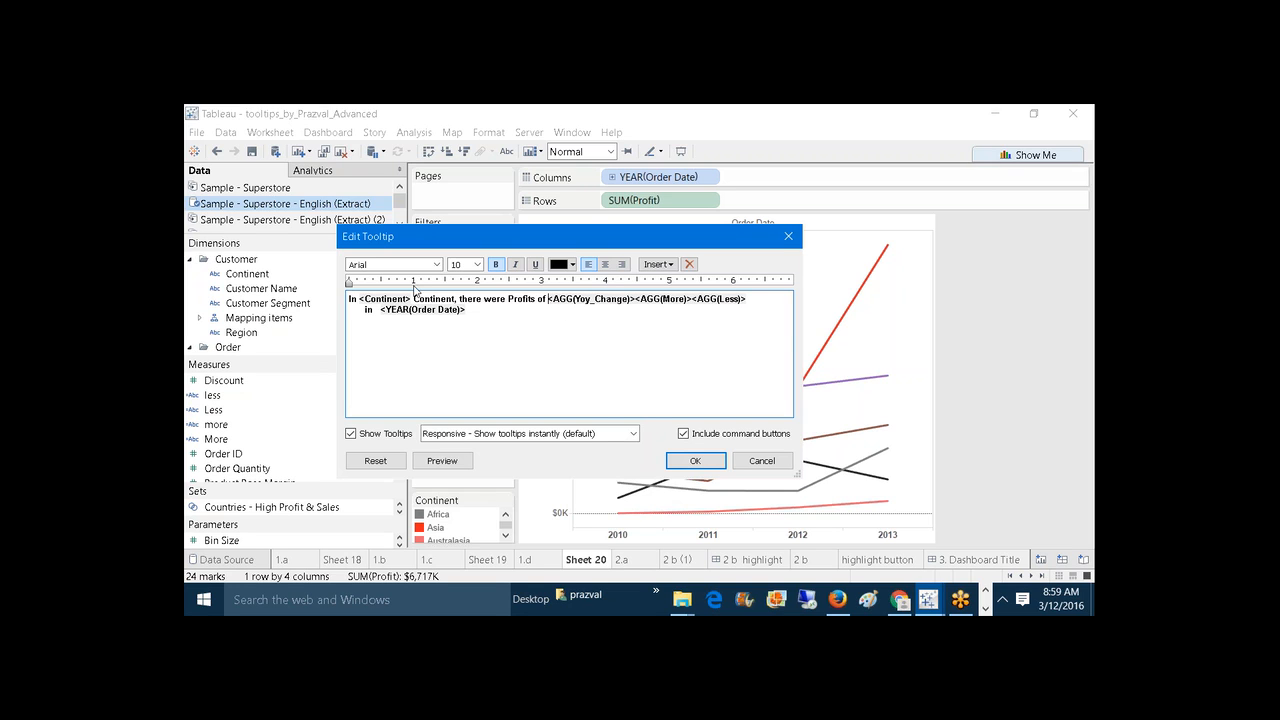
# Step: Colour the <Continent> field in the tooltip dark orange and set its font size to 16
pyautogui.moveTo(410, 299); pyautogui.dragTo(358, 299)
pyautogui.click(572, 265)
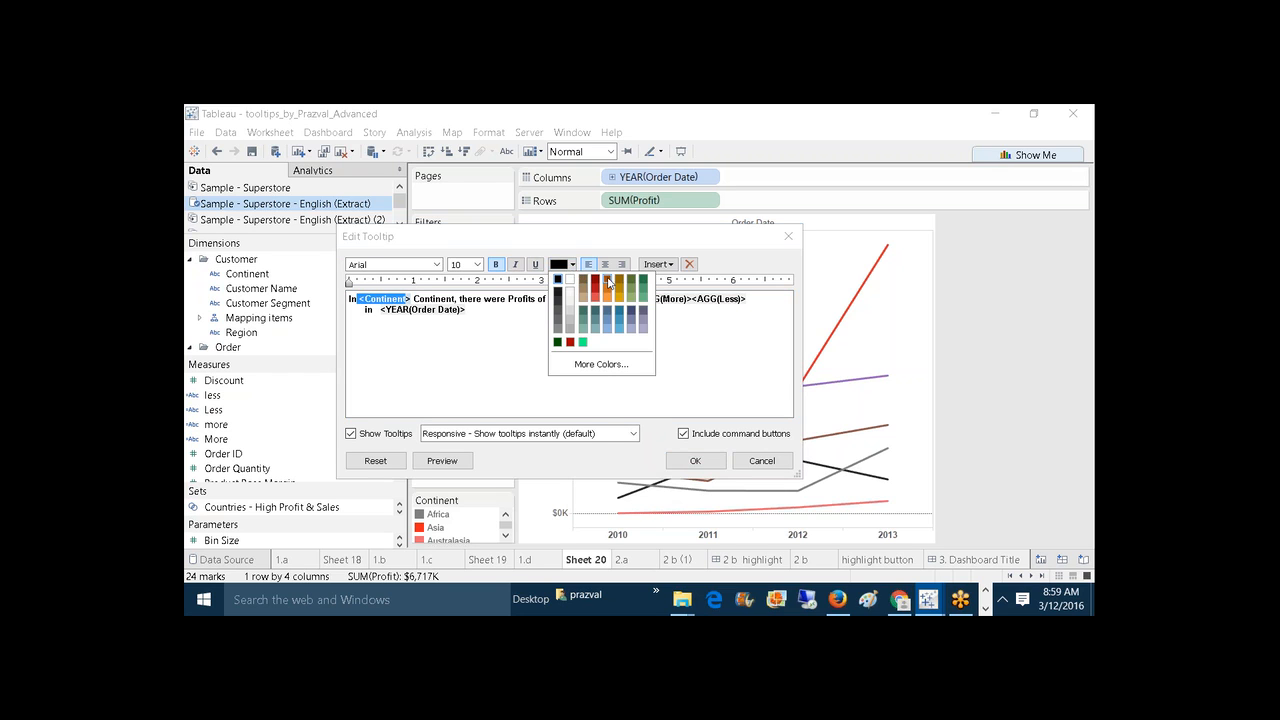
pyautogui.click(608, 283)
pyautogui.click(477, 265)
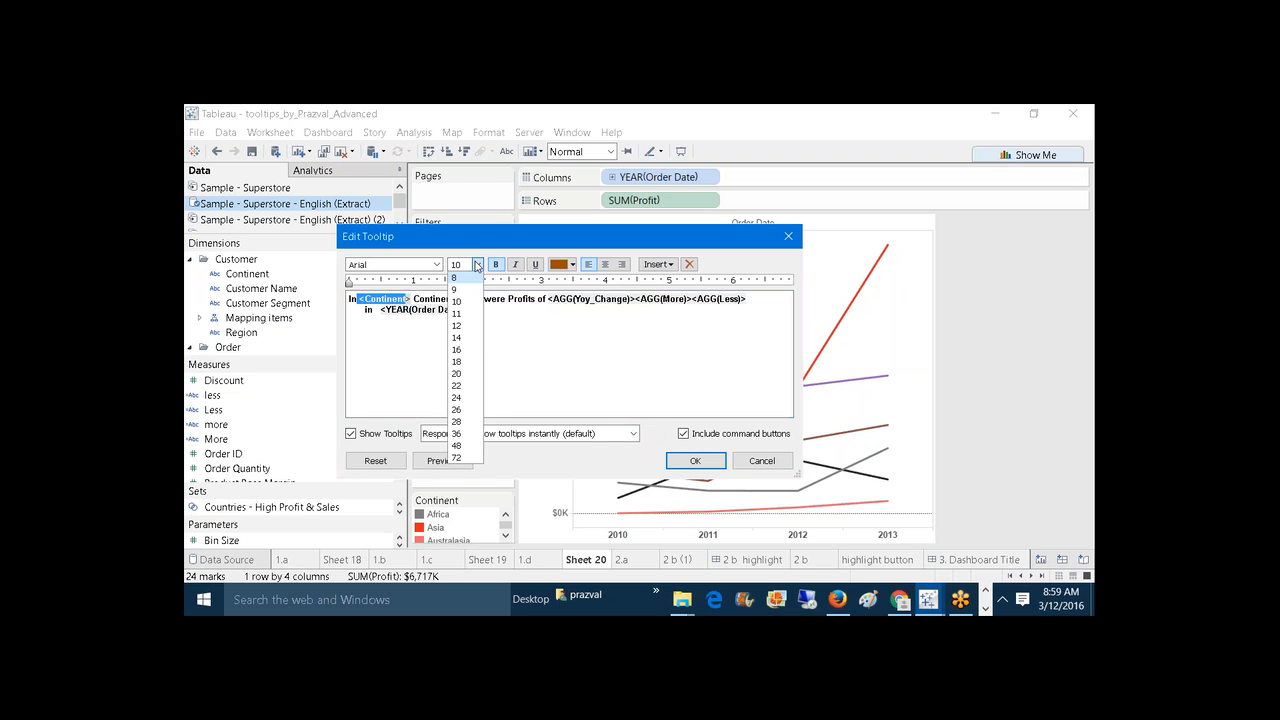
pyautogui.click(460, 349)
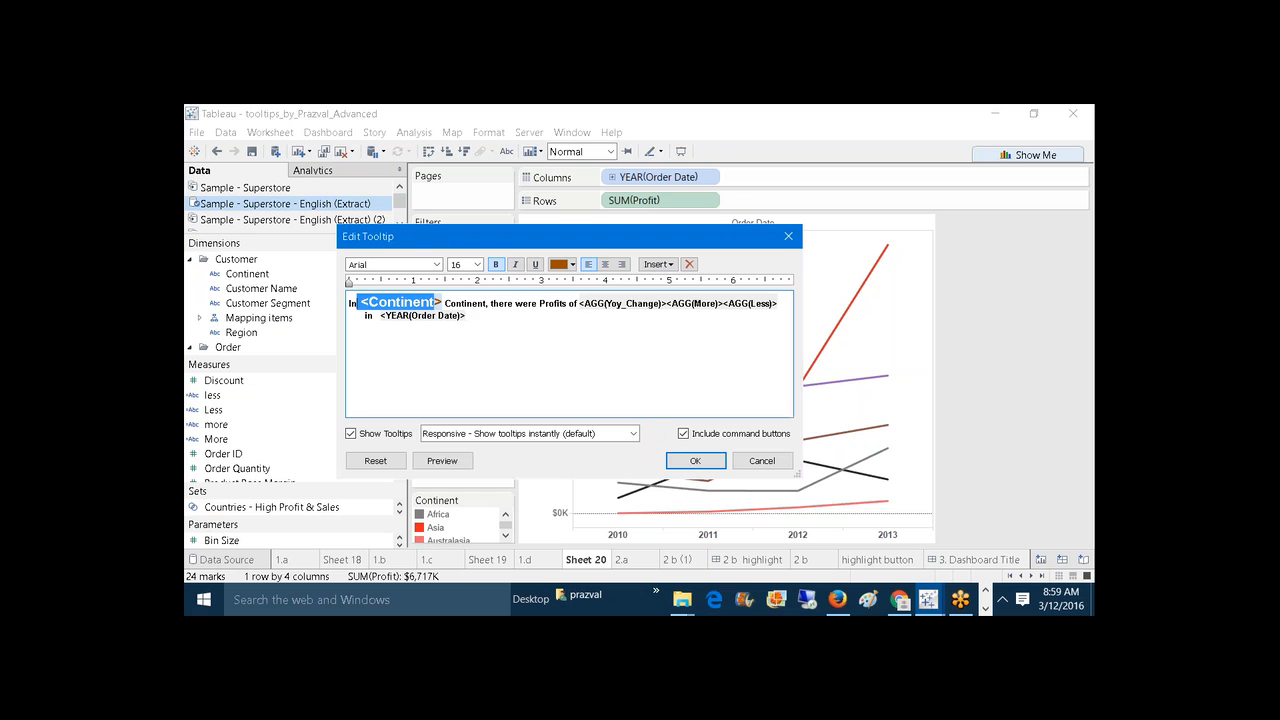
pyautogui.click(508, 373)
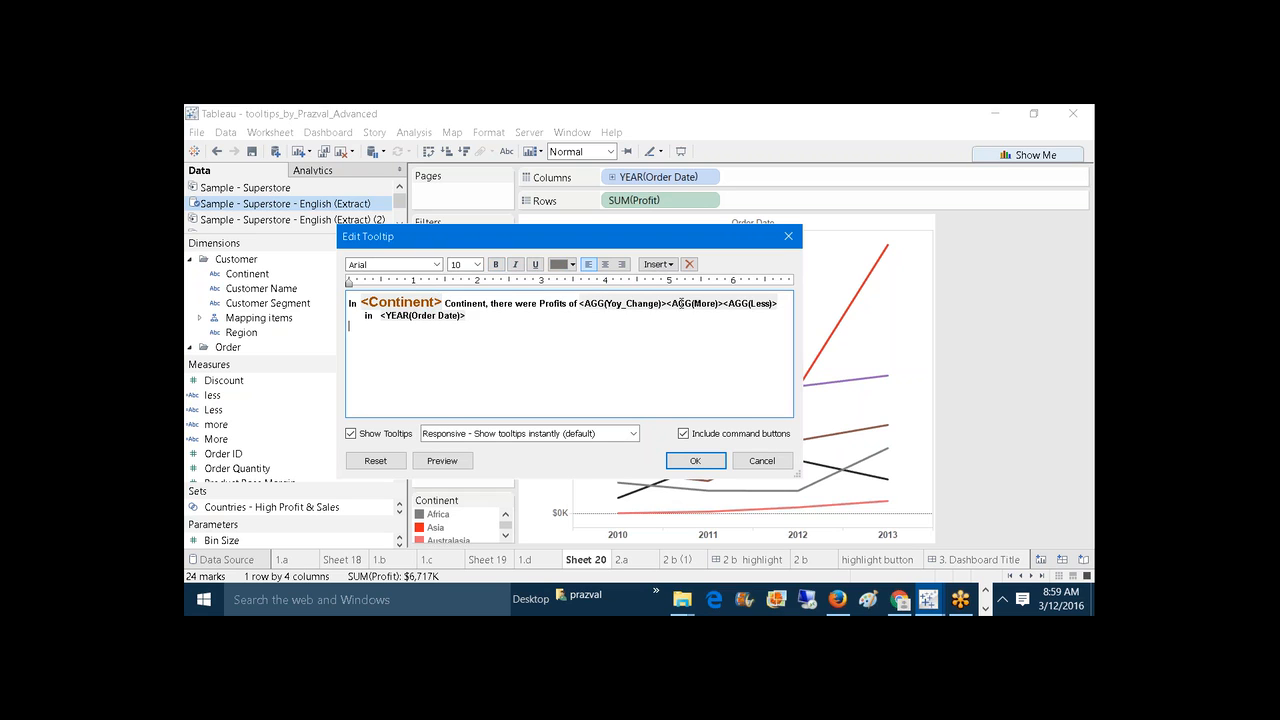
# Step: Colour the <AGG(Yoy_Change)> field in the tooltip dark gold and set its font size to 18
pyautogui.moveTo(666, 303); pyautogui.dragTo(579, 303)
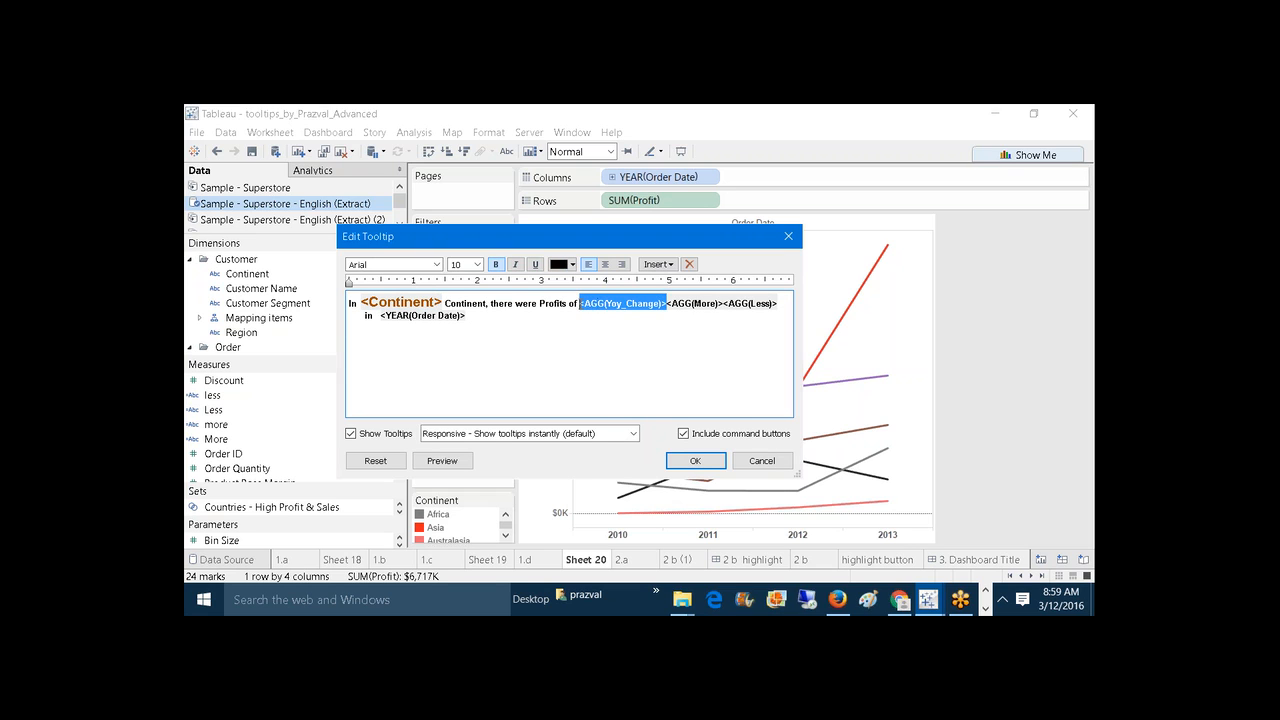
pyautogui.click(570, 265)
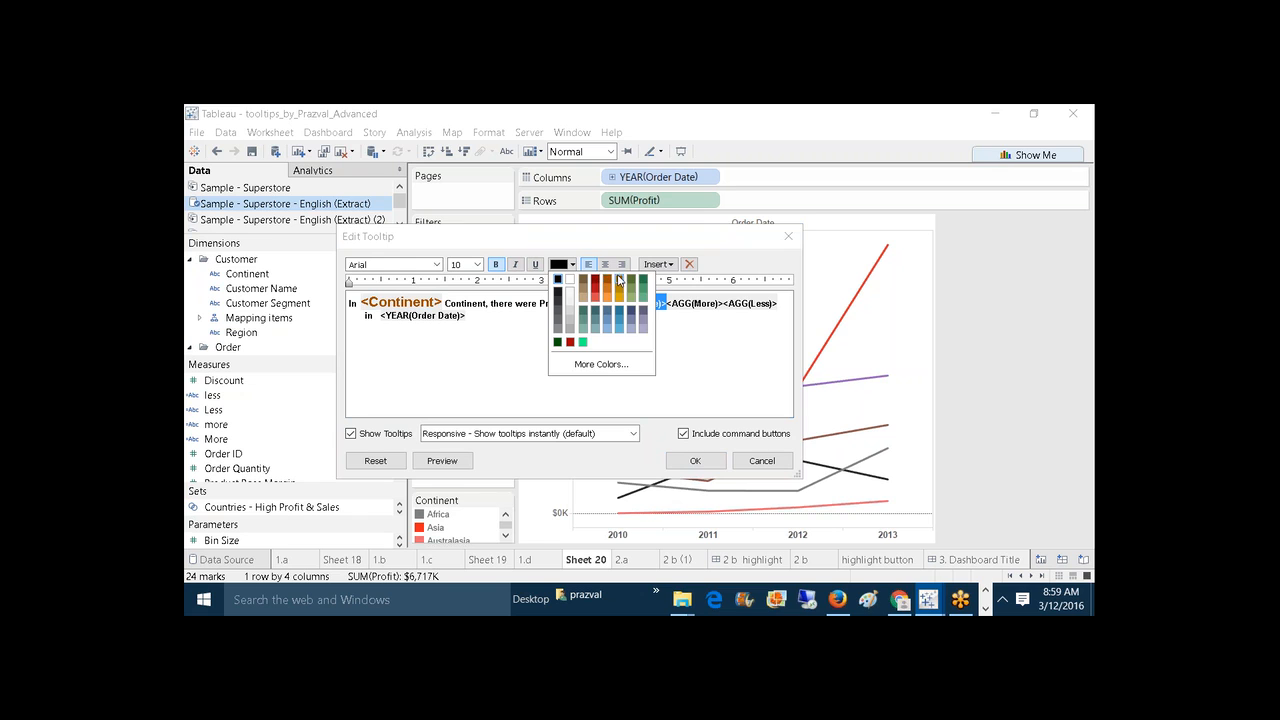
pyautogui.click(619, 280)
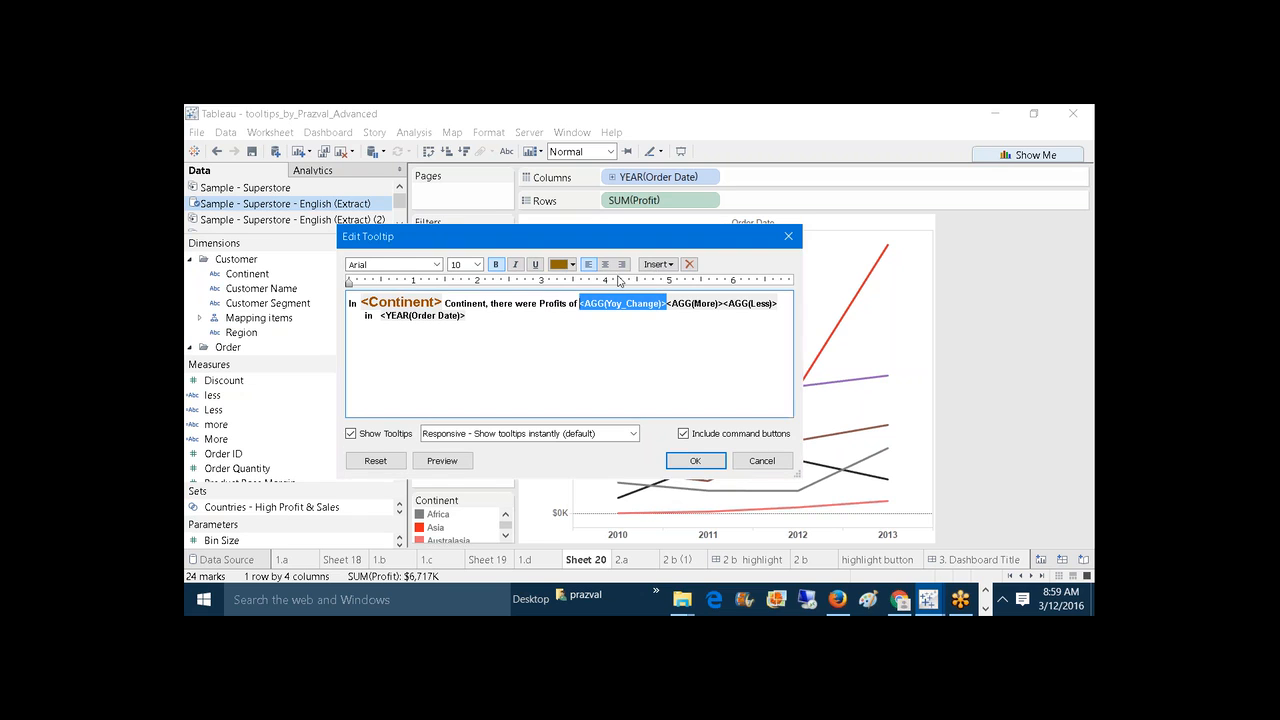
pyautogui.click(477, 264)
pyautogui.click(458, 362)
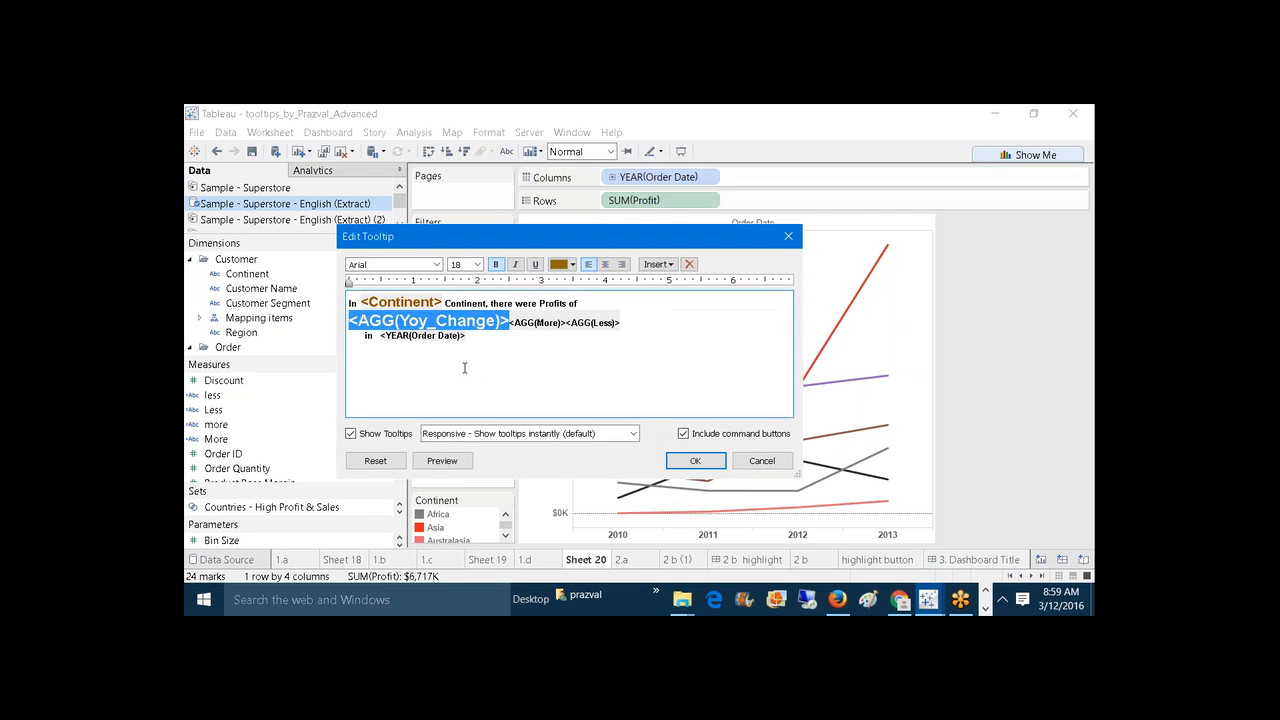
pyautogui.click(499, 383)
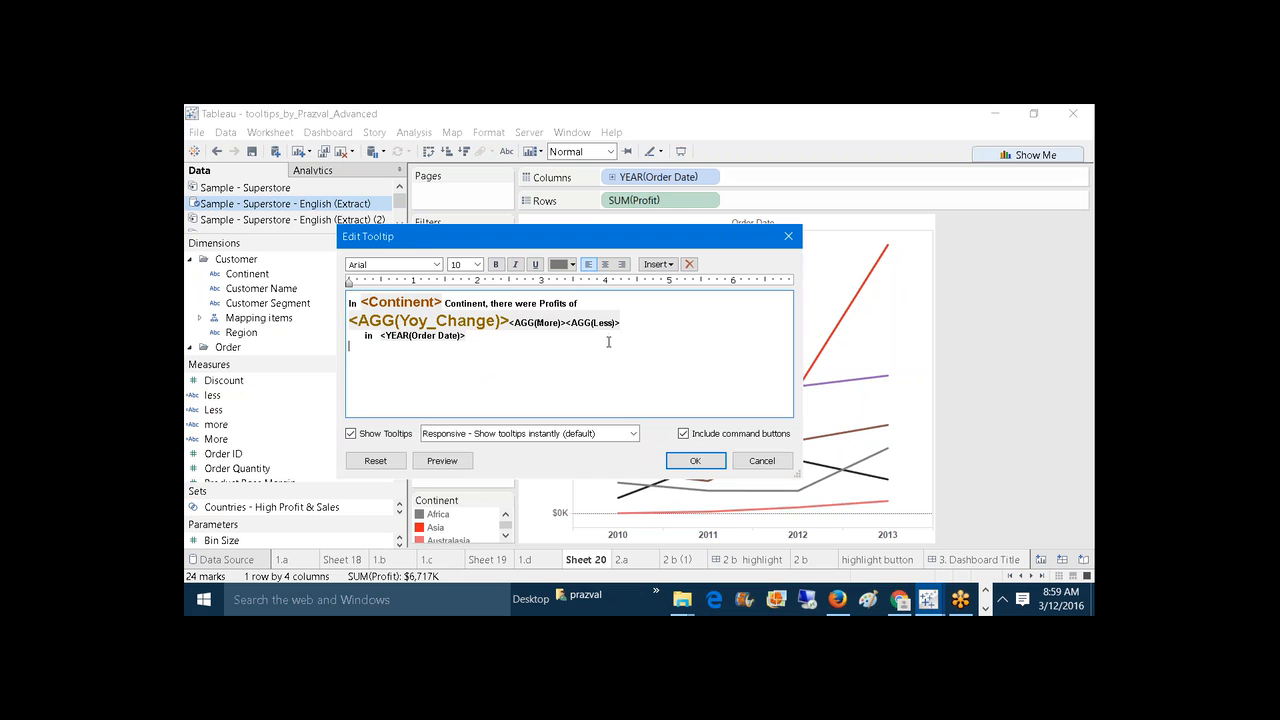
# Step: Set the font size of <AGG(More)> and <AGG(Less)> in the tooltip to 20
pyautogui.moveTo(622, 322); pyautogui.dragTo(510, 323)
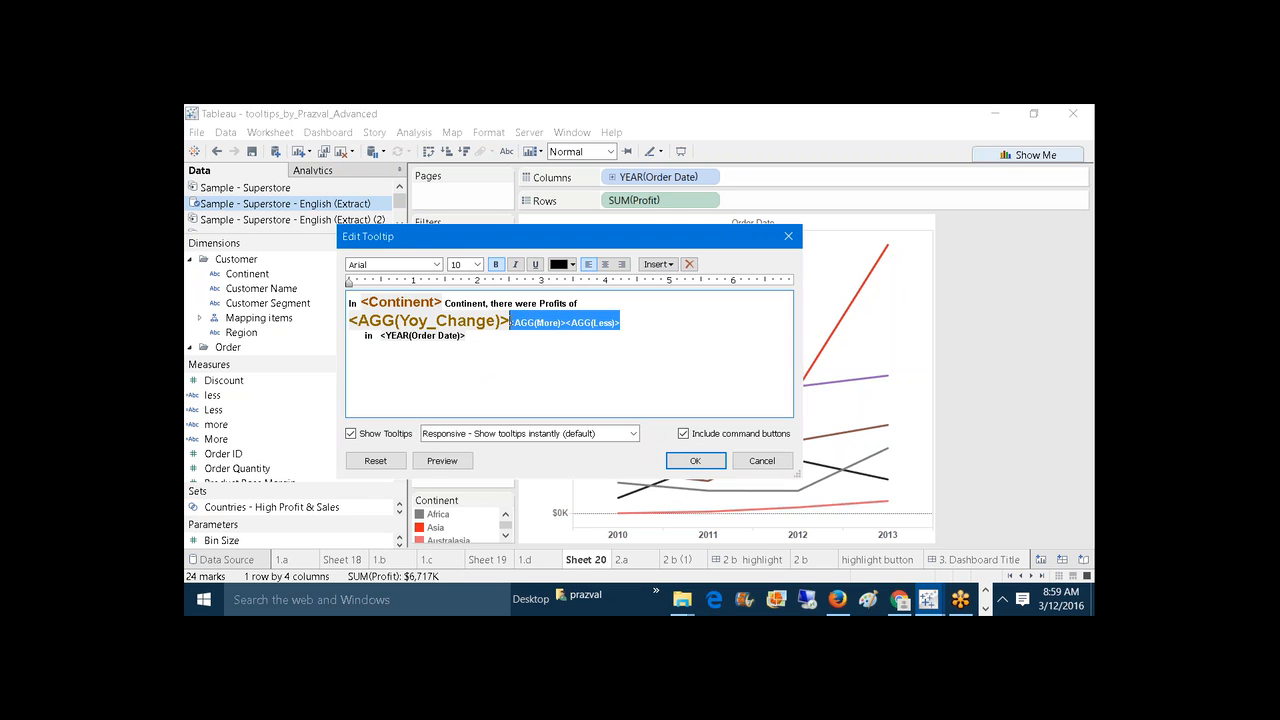
pyautogui.click(477, 264)
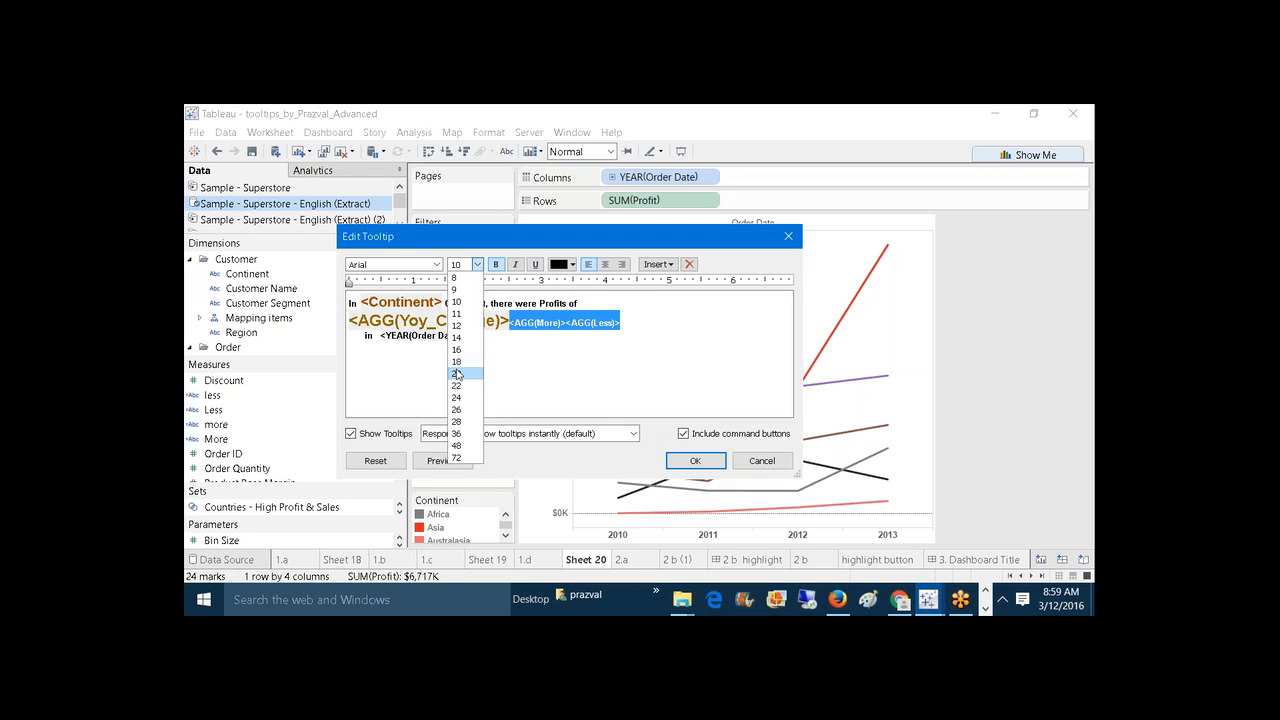
pyautogui.click(457, 373)
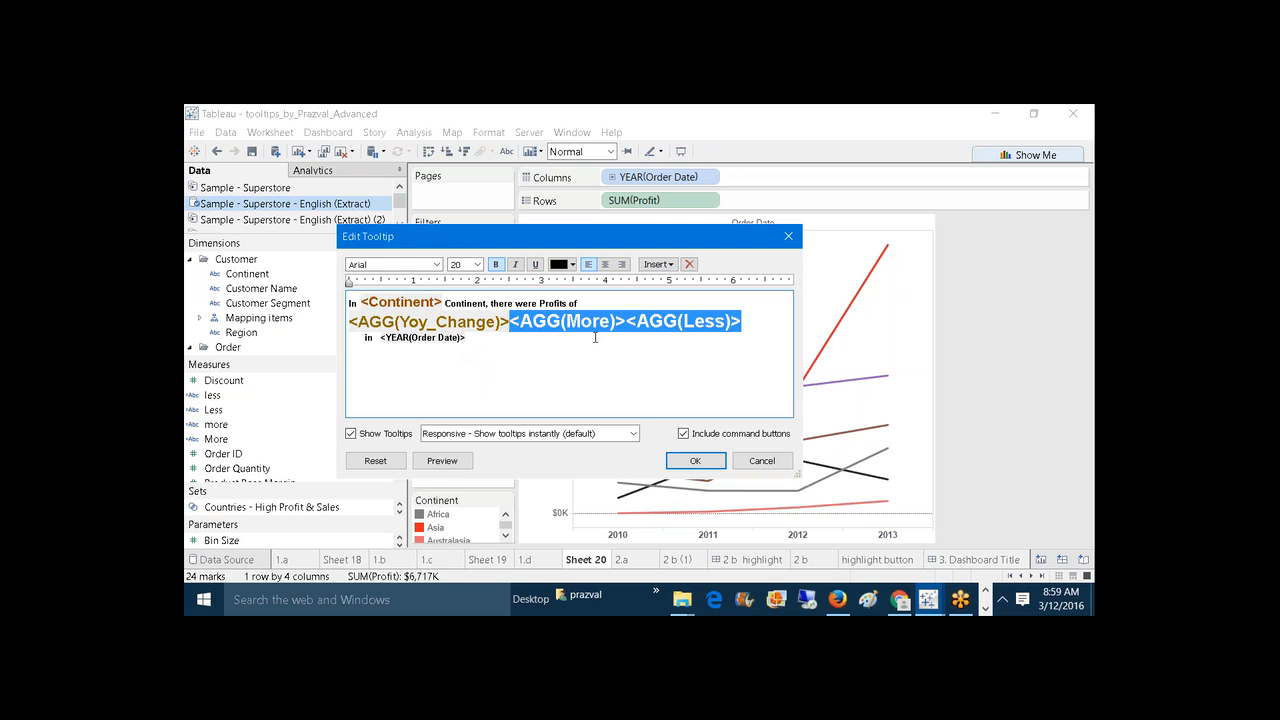
pyautogui.click(609, 322)
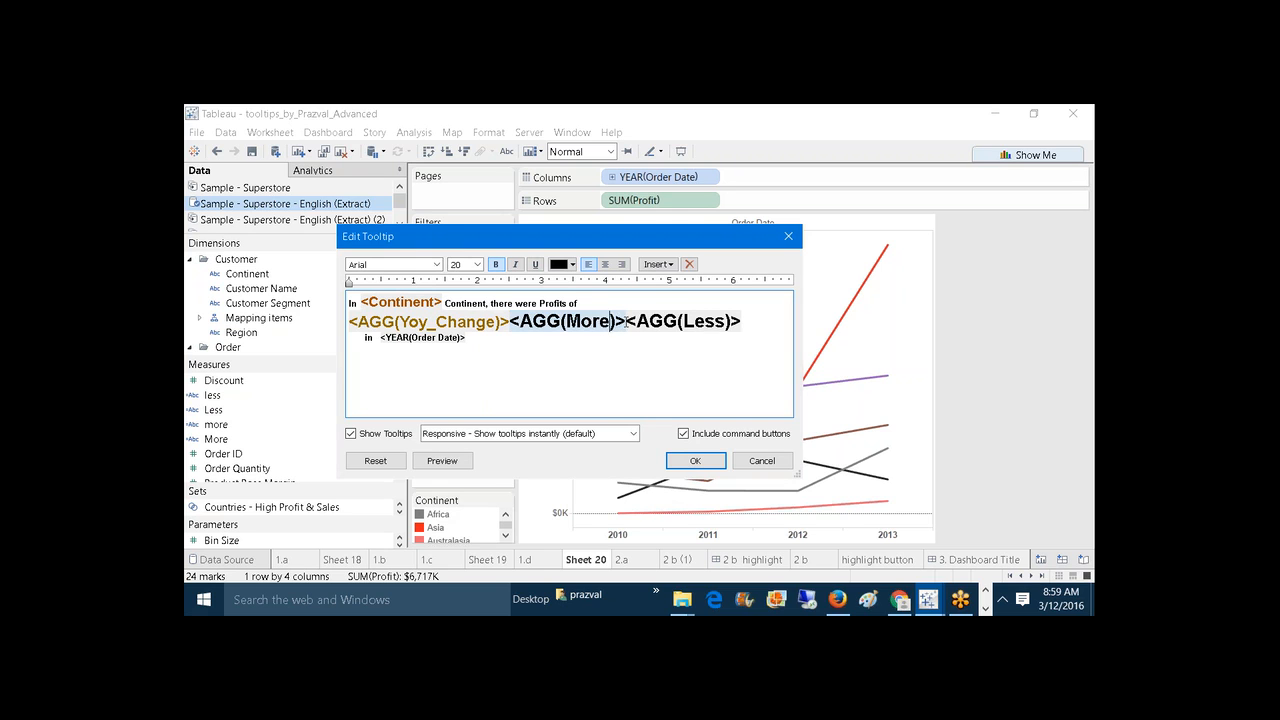
# Step: Colour <AGG(More)> dark green and <AGG(Less)> dark red in the tooltip
pyautogui.moveTo(626, 321); pyautogui.dragTo(512, 322)
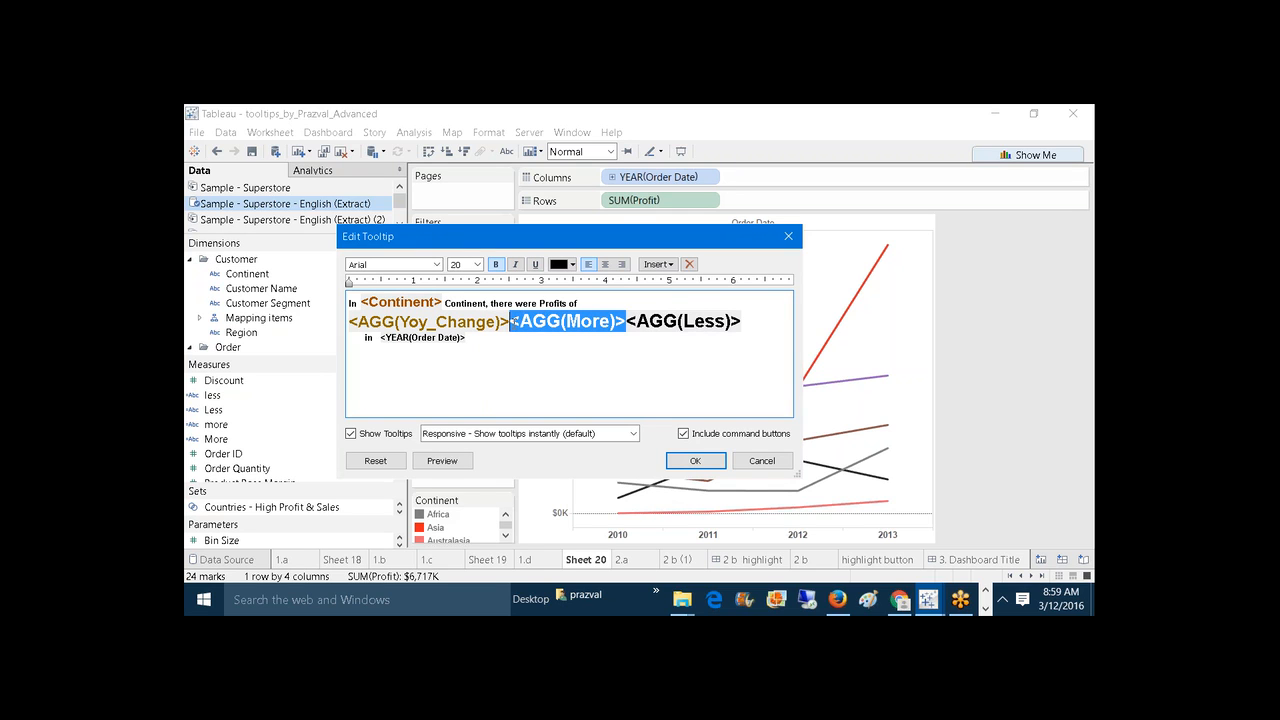
pyautogui.click(573, 265)
pyautogui.click(641, 285)
pyautogui.moveTo(741, 321); pyautogui.dragTo(623, 320)
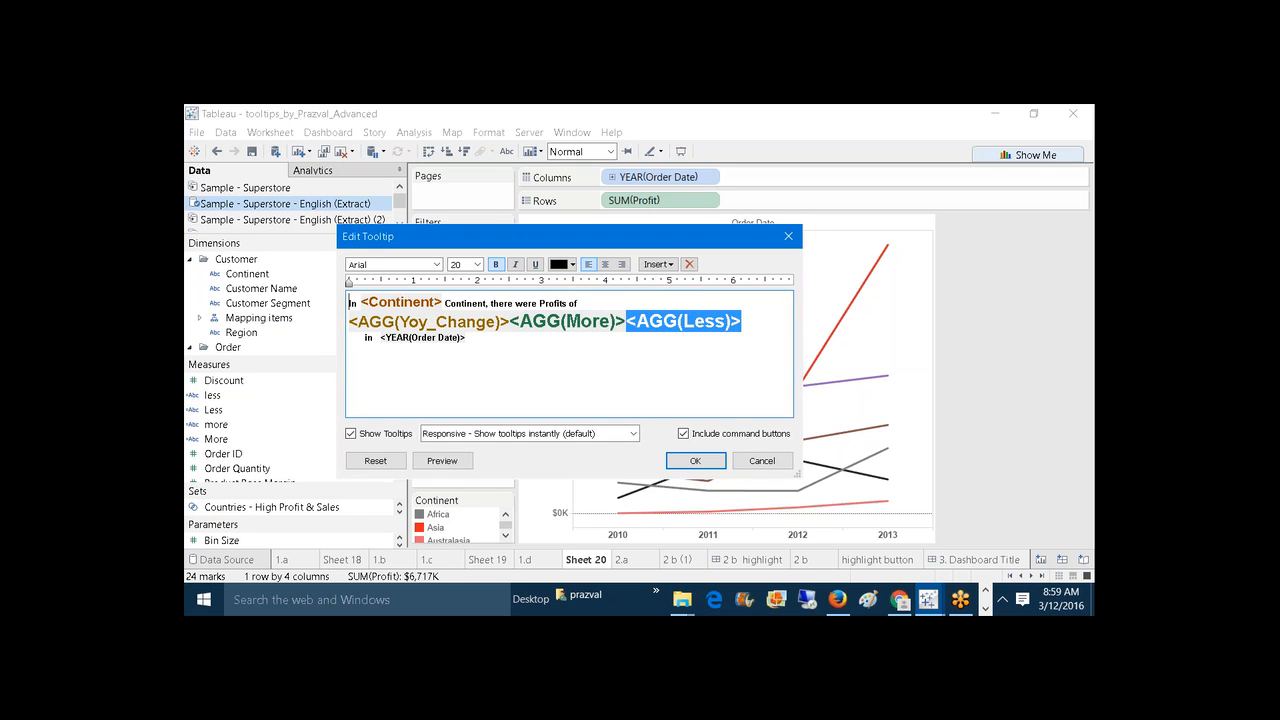
pyautogui.click(573, 265)
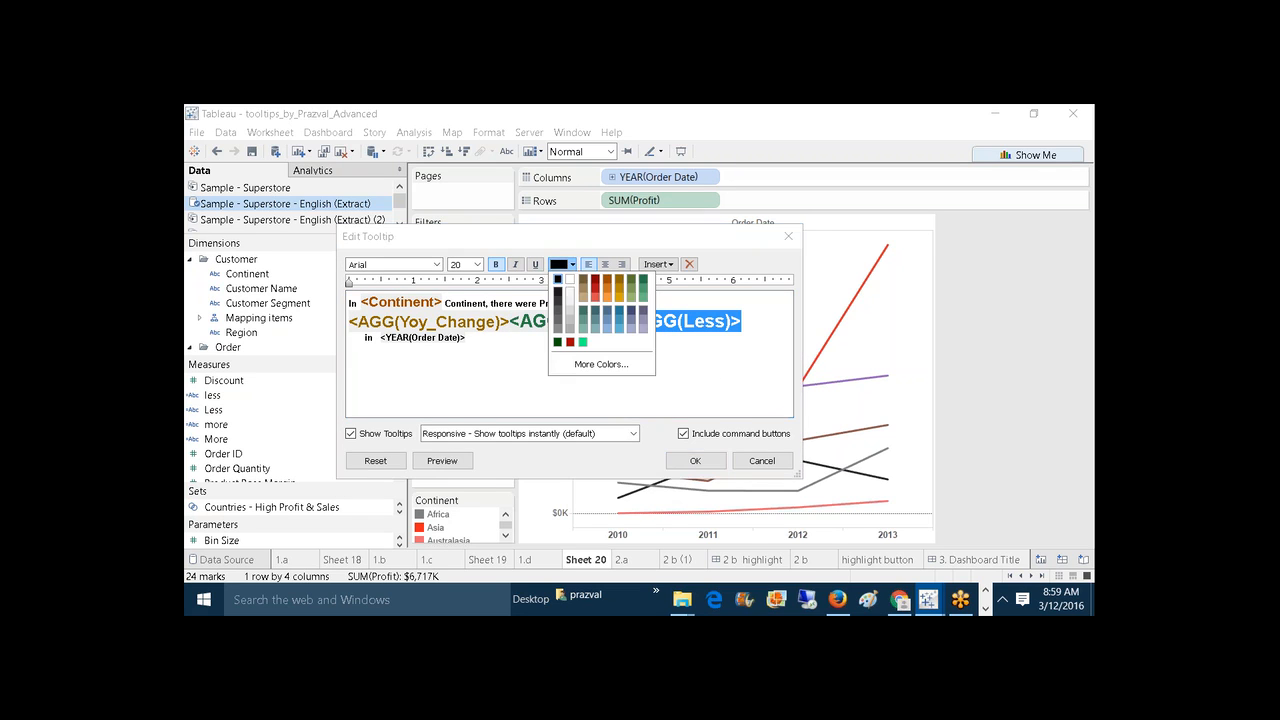
pyautogui.click(597, 285)
pyautogui.click(573, 400)
# Step: Set <YEAR(Order Date)> to brown at size 20, save the tooltip and check it on the Asia line's 2011 point
pyautogui.moveTo(468, 344); pyautogui.dragTo(379, 338)
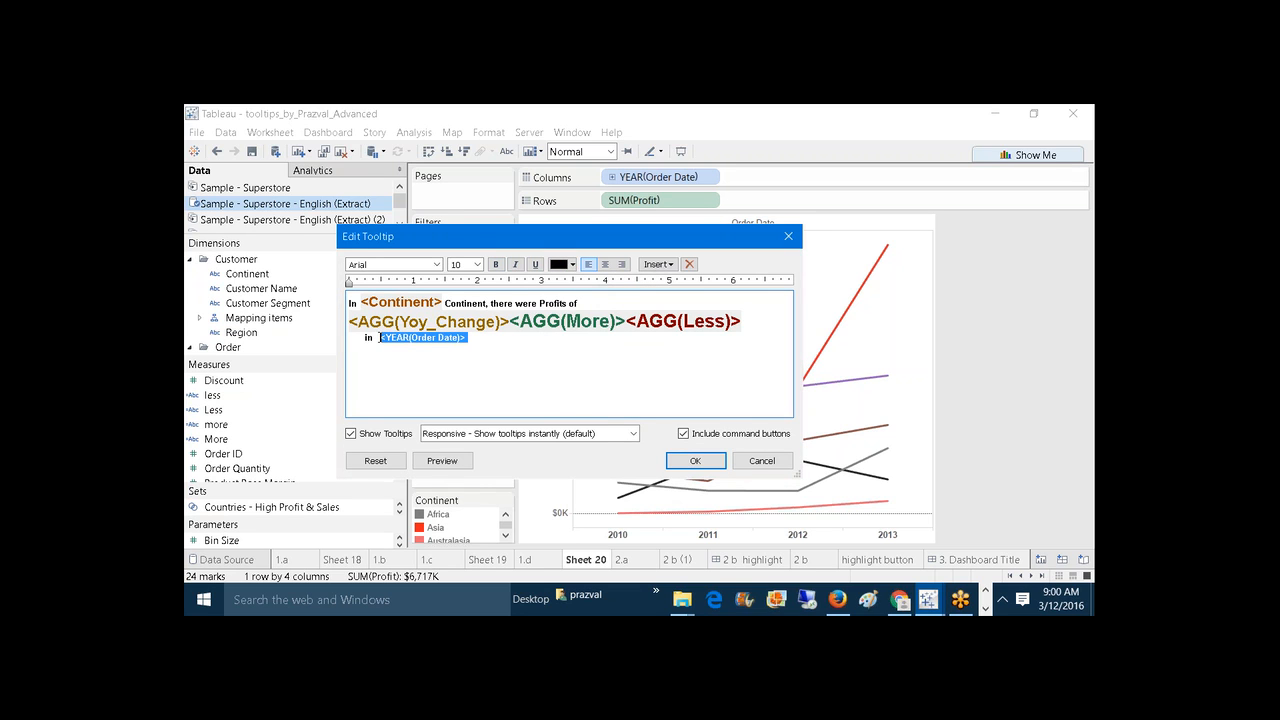
pyautogui.click(572, 265)
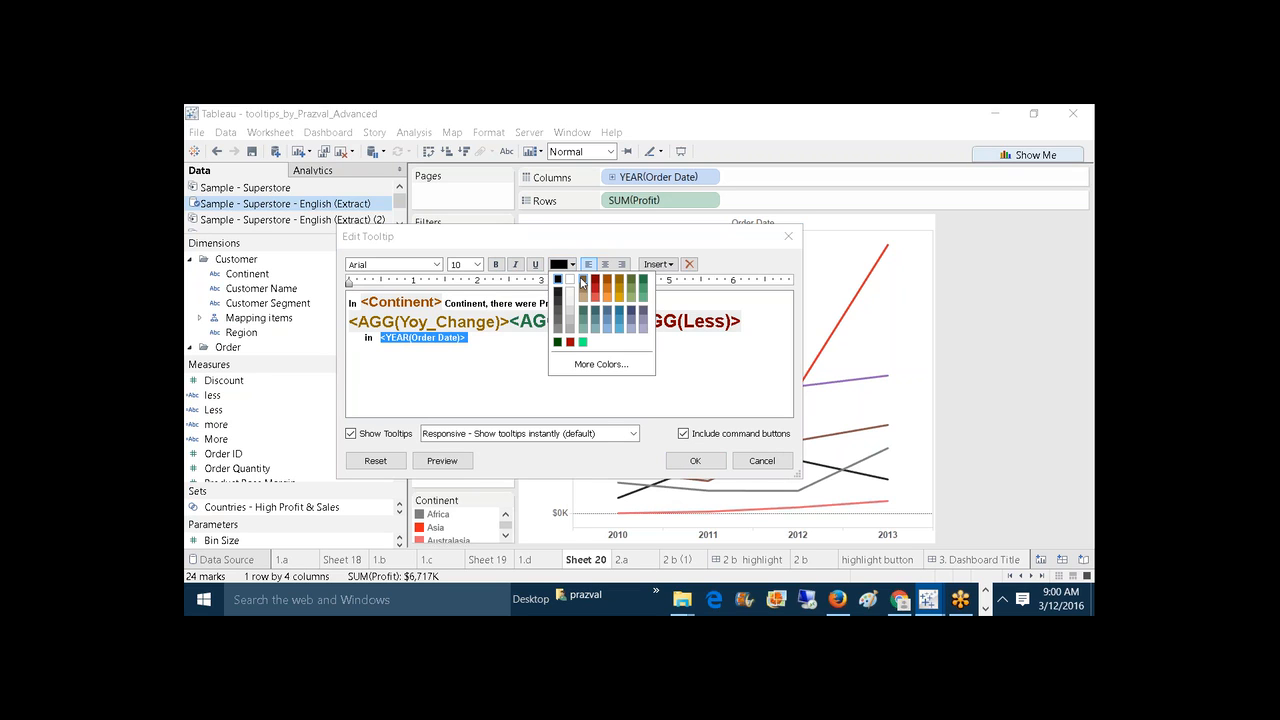
pyautogui.click(581, 282)
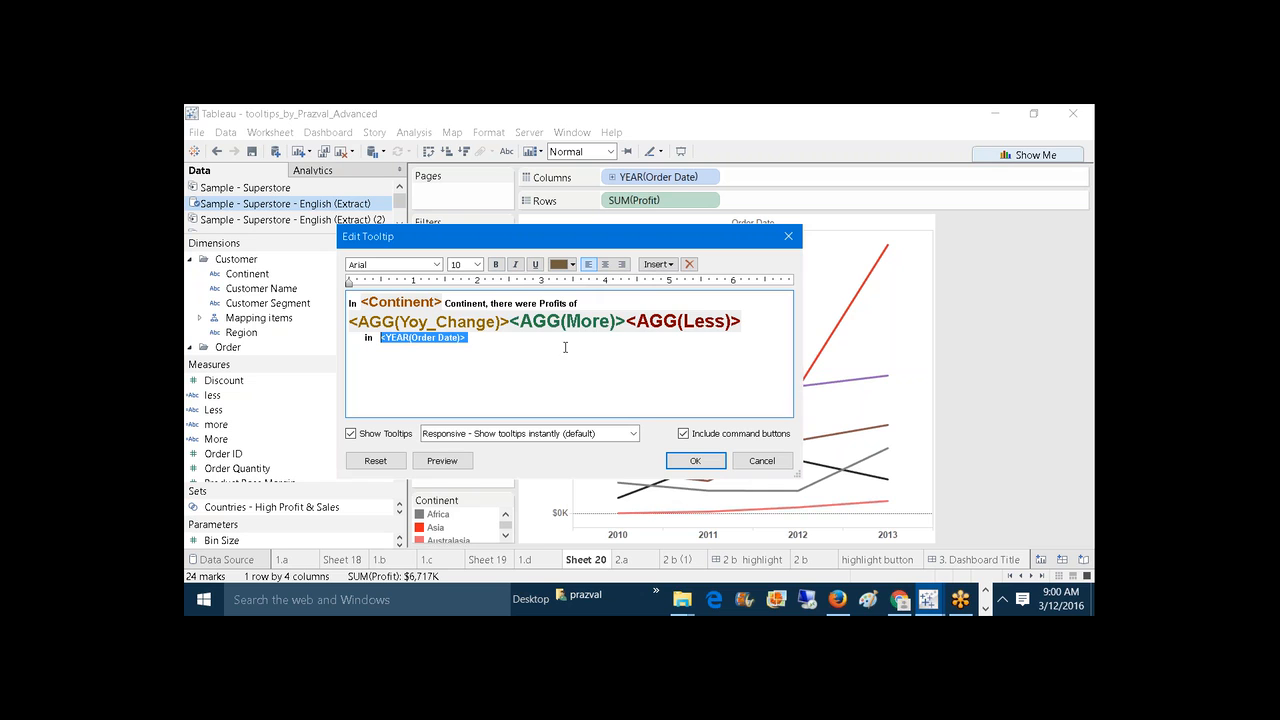
pyautogui.click(477, 264)
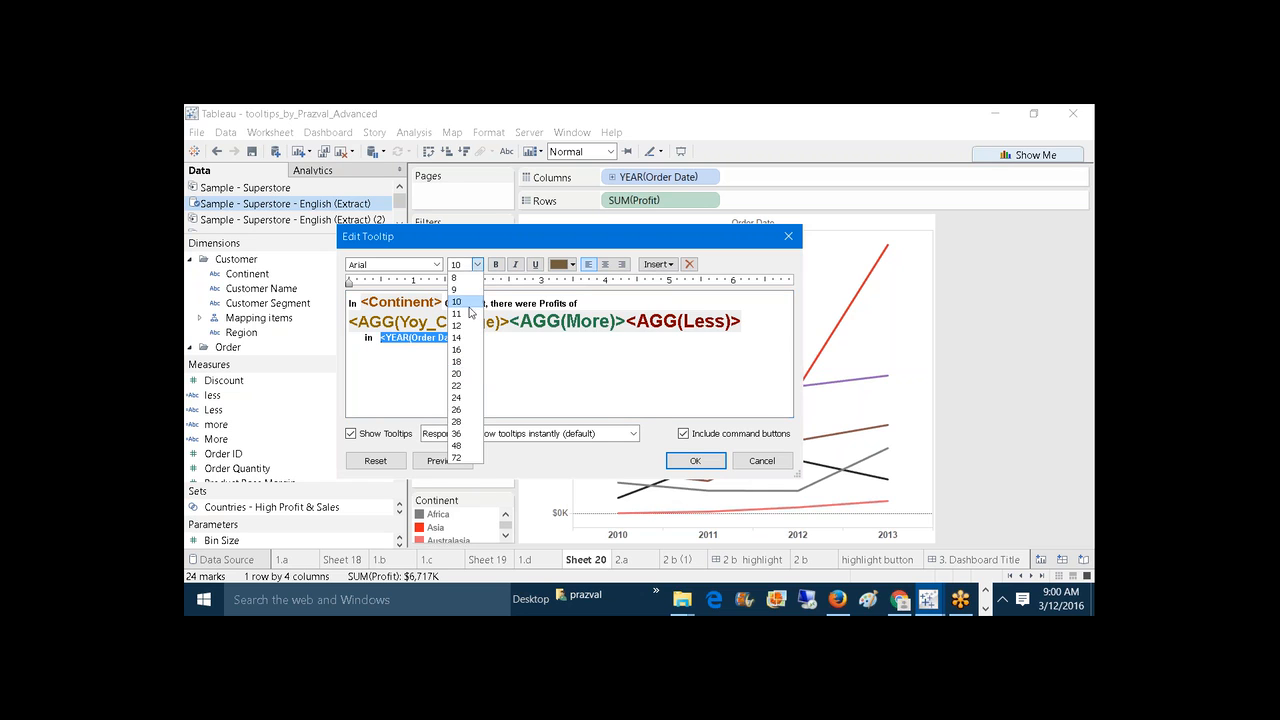
pyautogui.click(459, 376)
pyautogui.click(524, 375)
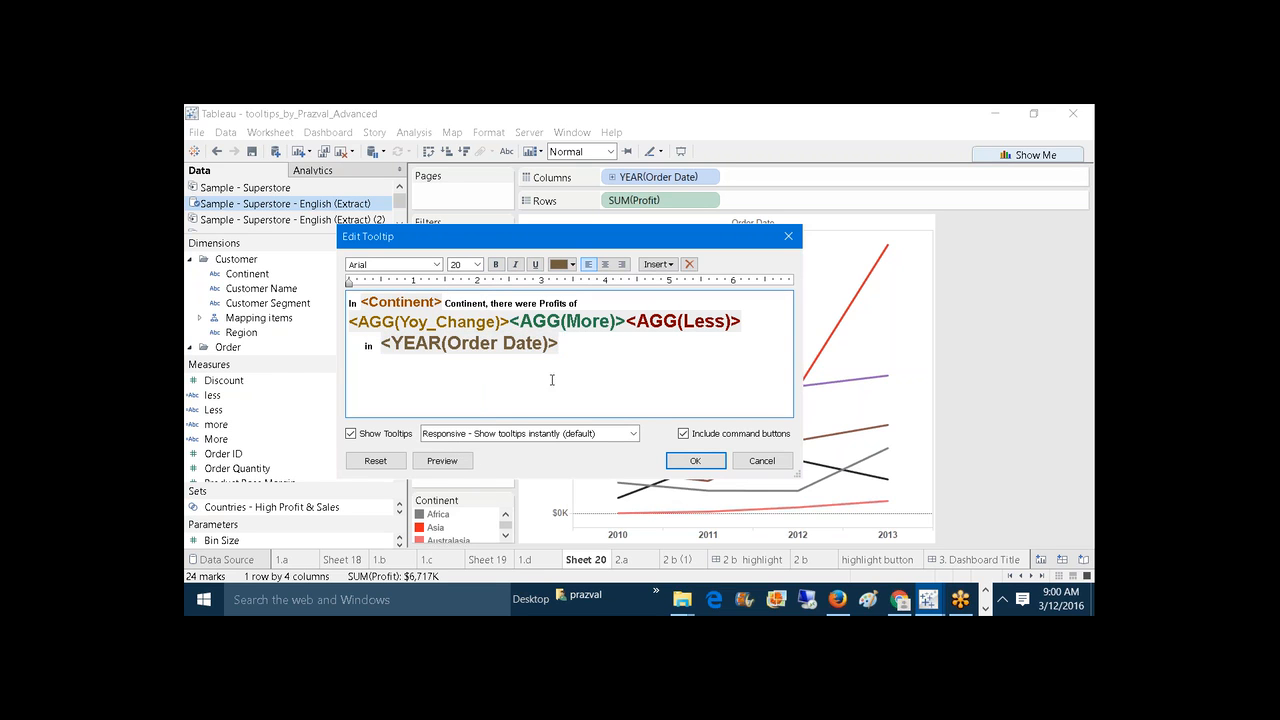
pyautogui.click(686, 462)
pyautogui.moveTo(708, 378)
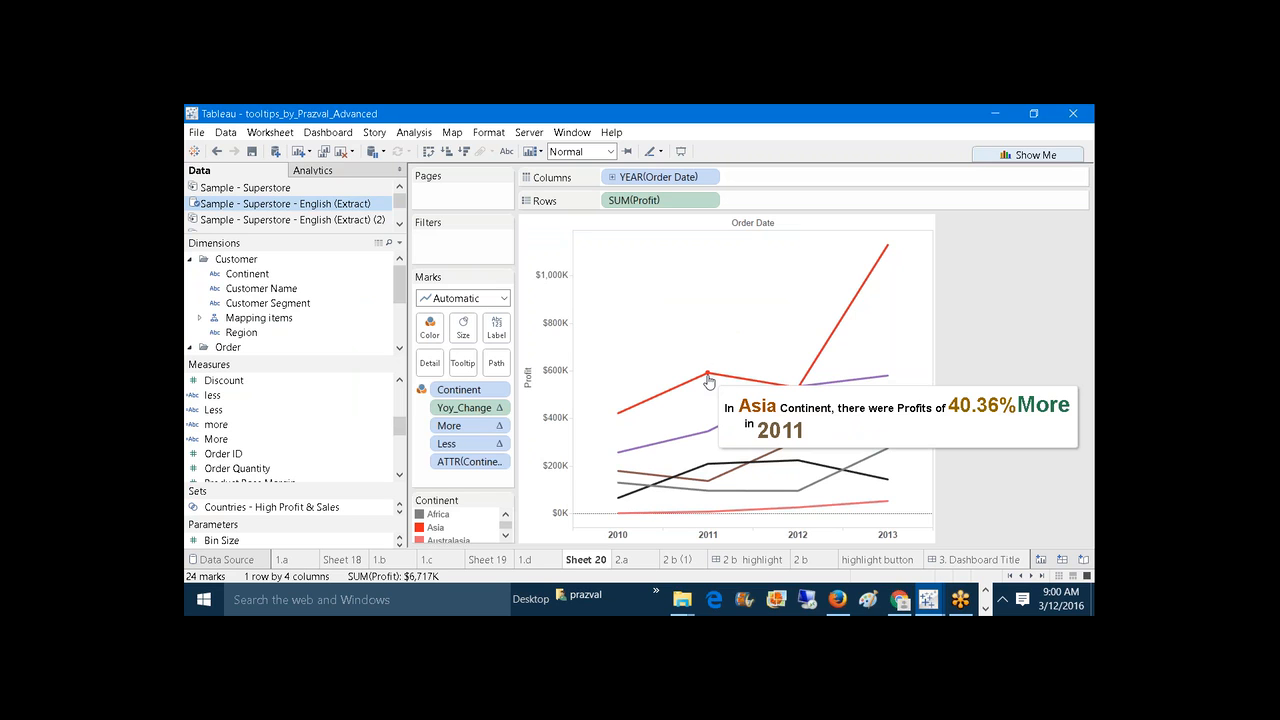
# Step: Reduce the <YEAR(Order Date)> field in the tooltip to font size 16 and save the tooltip
pyautogui.click(462, 363)
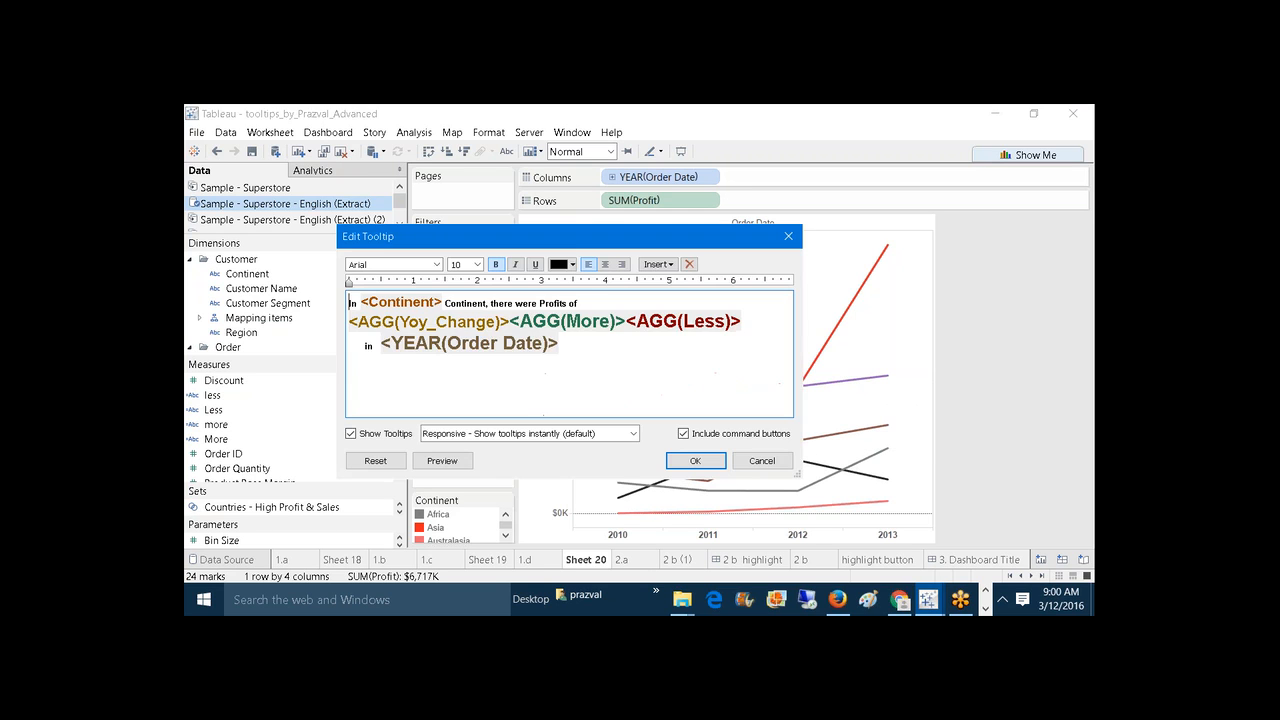
pyautogui.doubleClick(368, 345)
pyautogui.moveTo(563, 351); pyautogui.dragTo(377, 345)
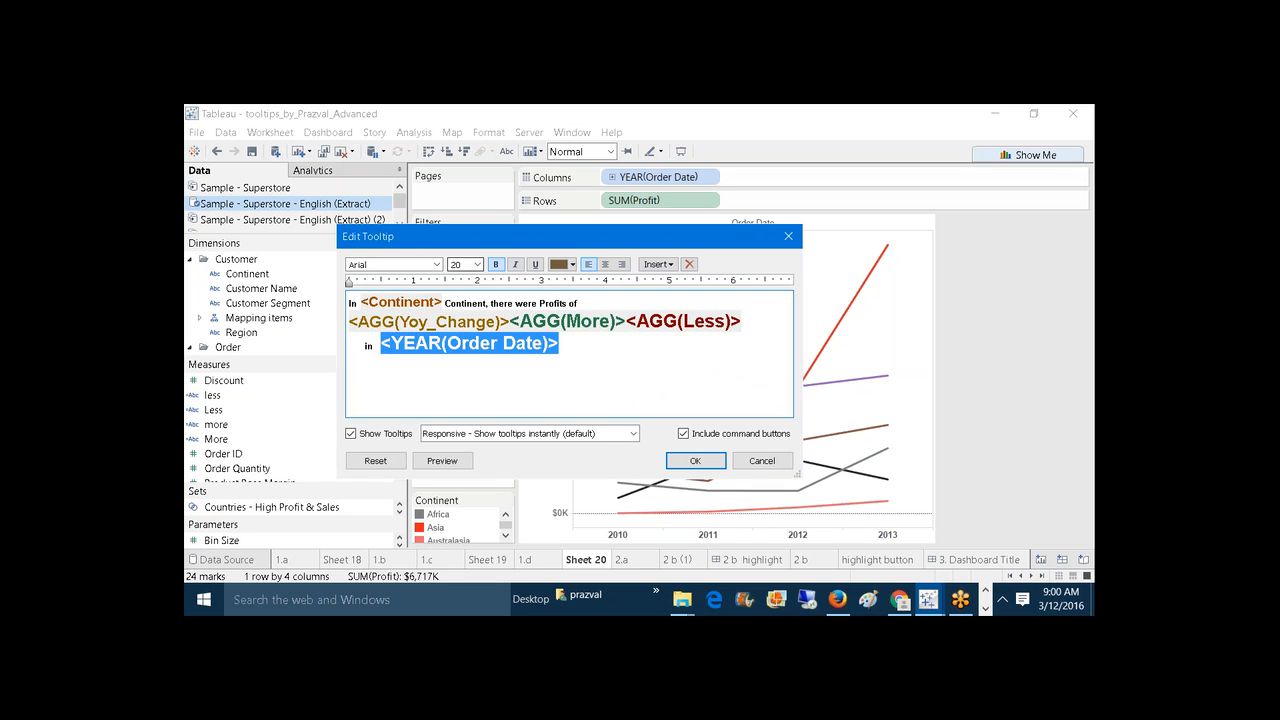
pyautogui.click(477, 264)
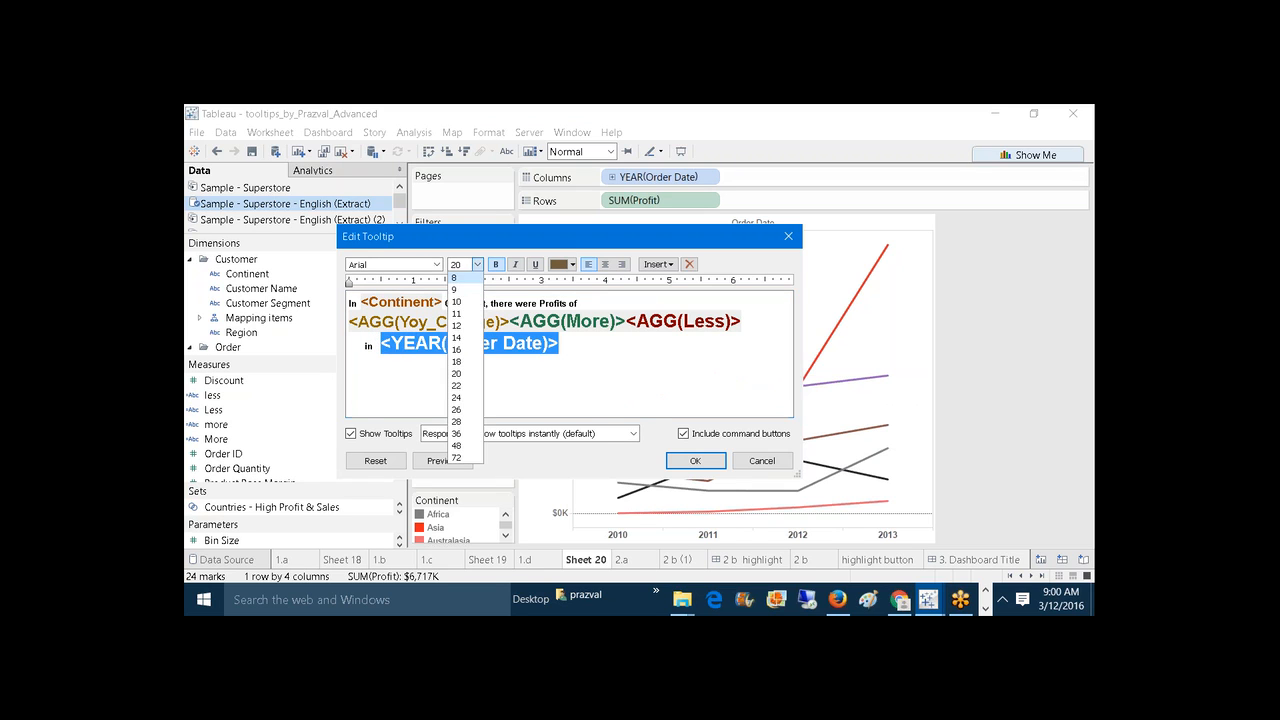
pyautogui.click(460, 345)
pyautogui.click(594, 391)
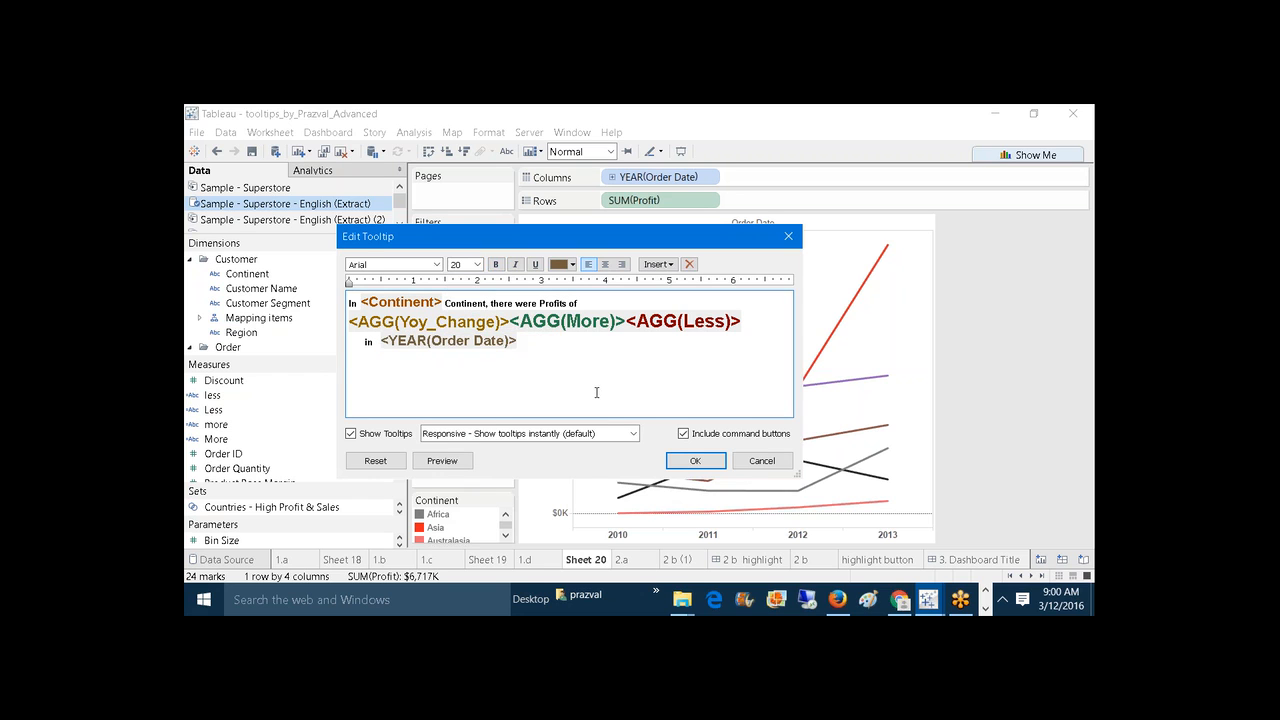
pyautogui.click(690, 461)
# Step: Check the tooltips on several Asia, South America and Africa points, and on the 2013 Asia point of sheet 1.d
pyautogui.moveTo(711, 378)
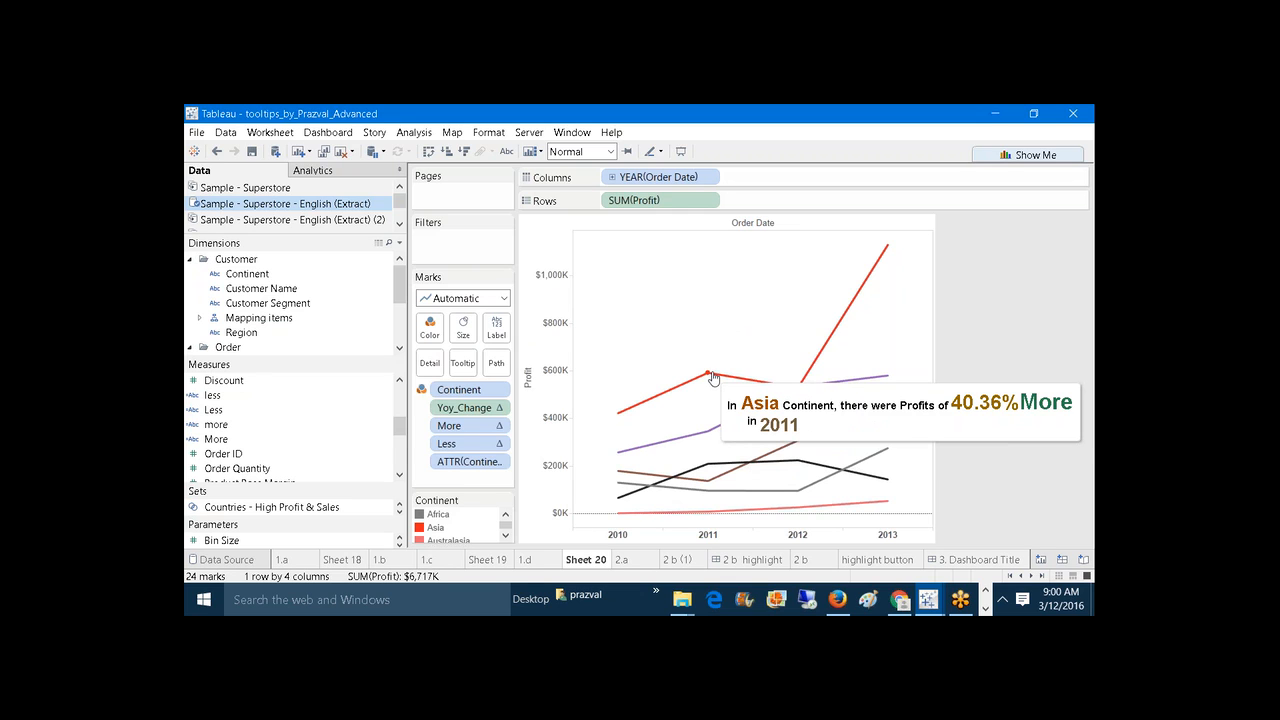
pyautogui.moveTo(796, 392)
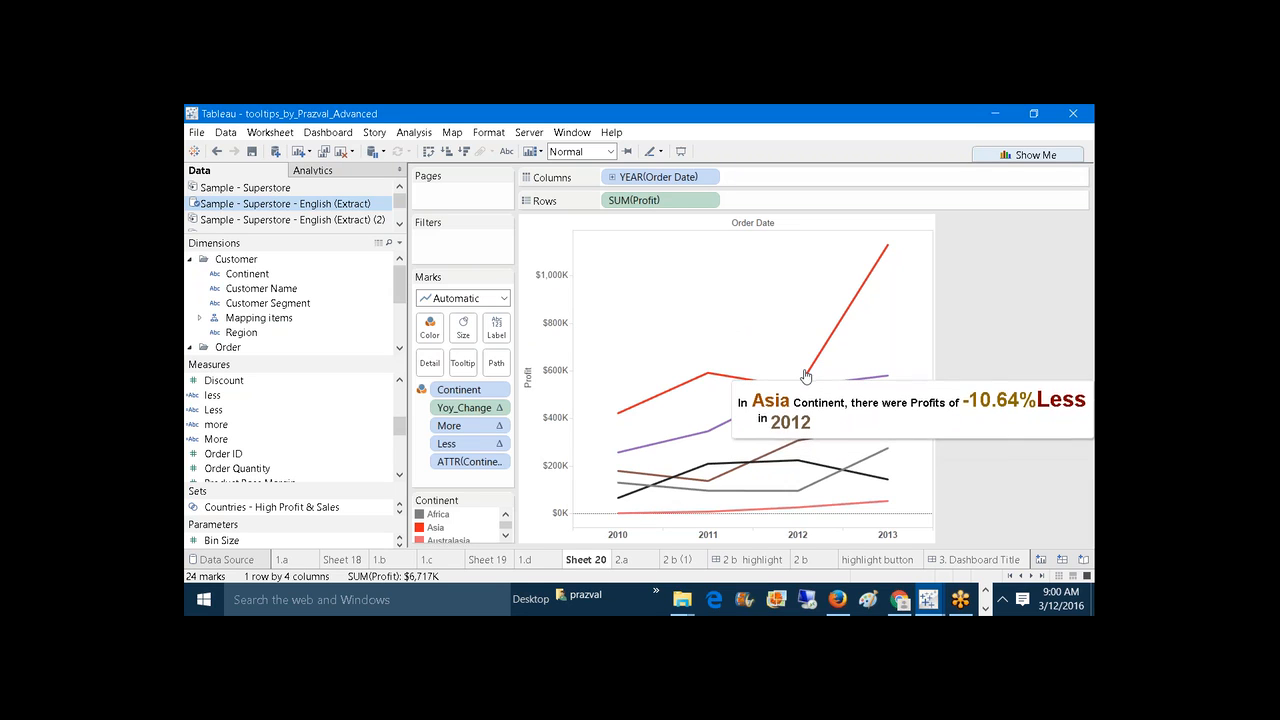
pyautogui.moveTo(885, 246)
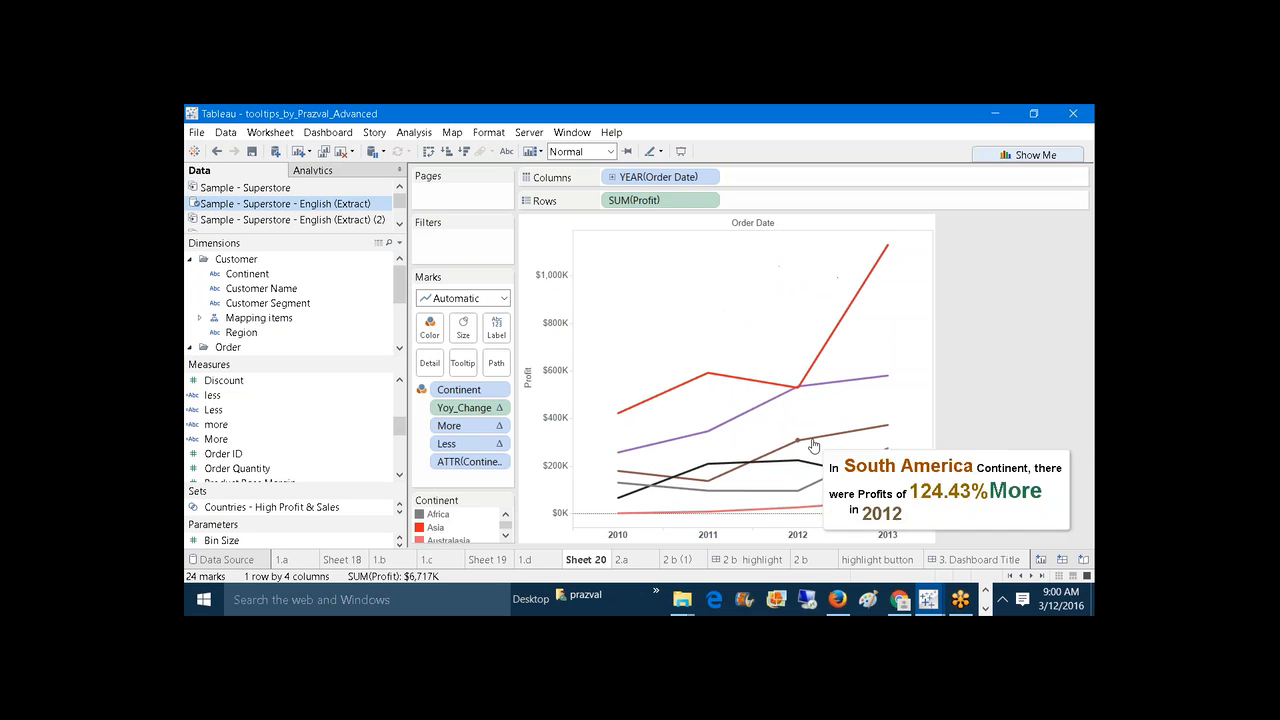
pyautogui.moveTo(725, 492)
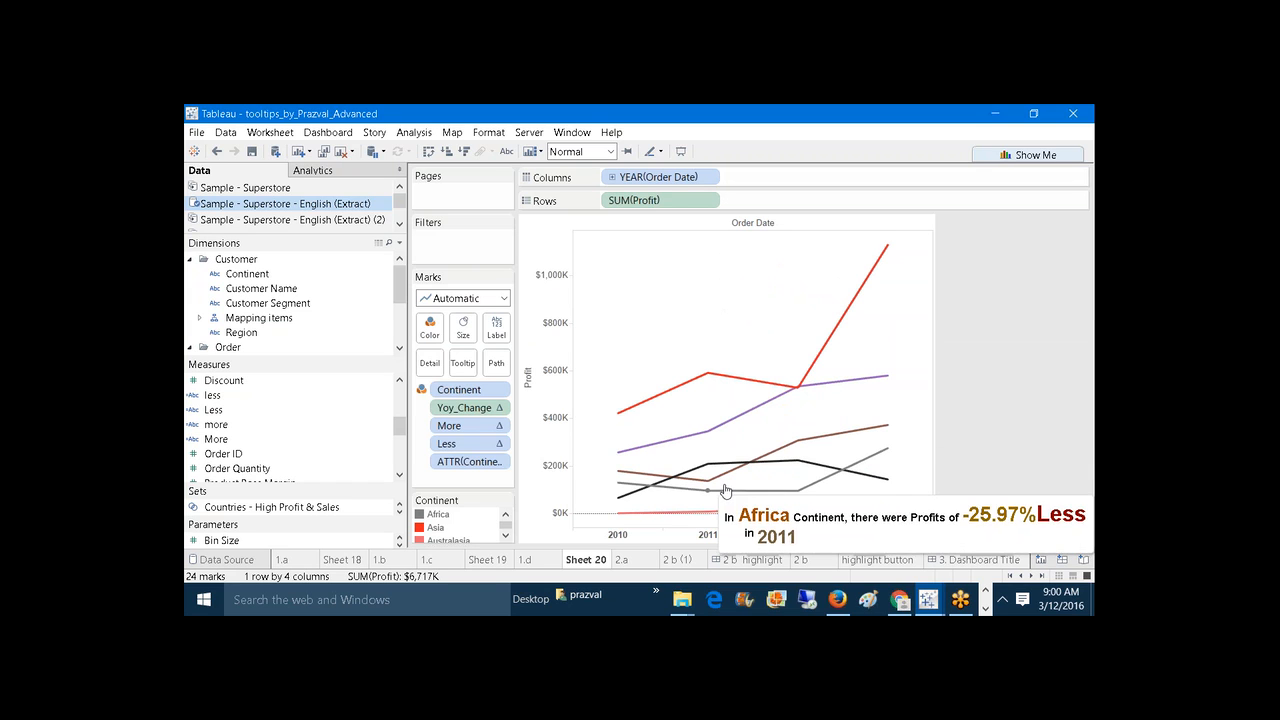
pyautogui.moveTo(737, 465)
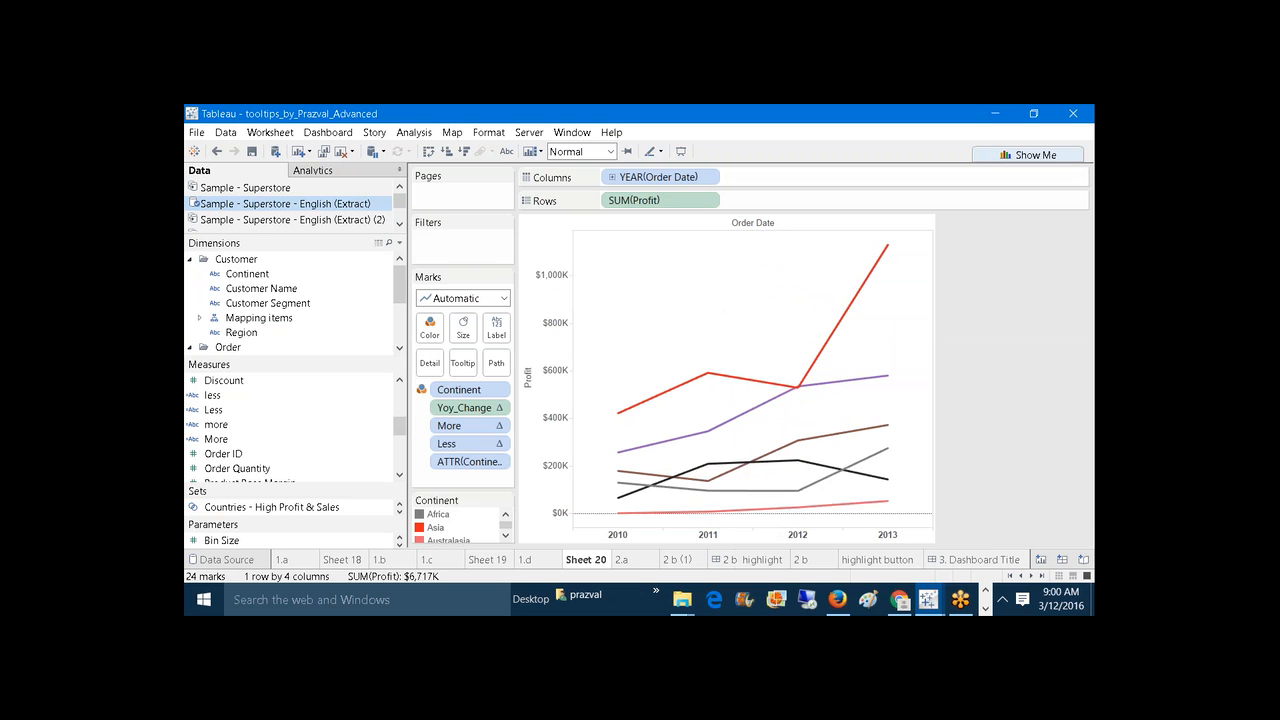
pyautogui.moveTo(851, 439)
pyautogui.click(534, 557)
pyautogui.moveTo(775, 267)
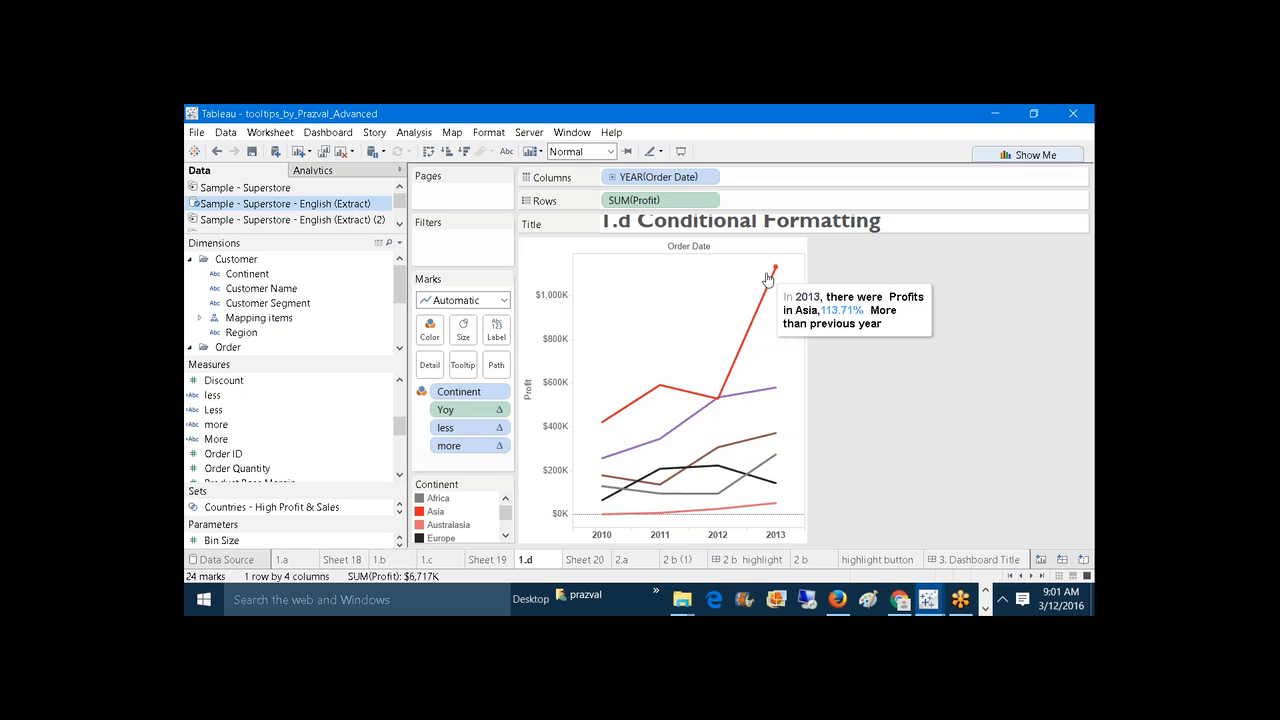
# Step: Open sheet 2.a and examine the month, profit and sales labels and the tooltips across its treemap
pyautogui.click(624, 560)
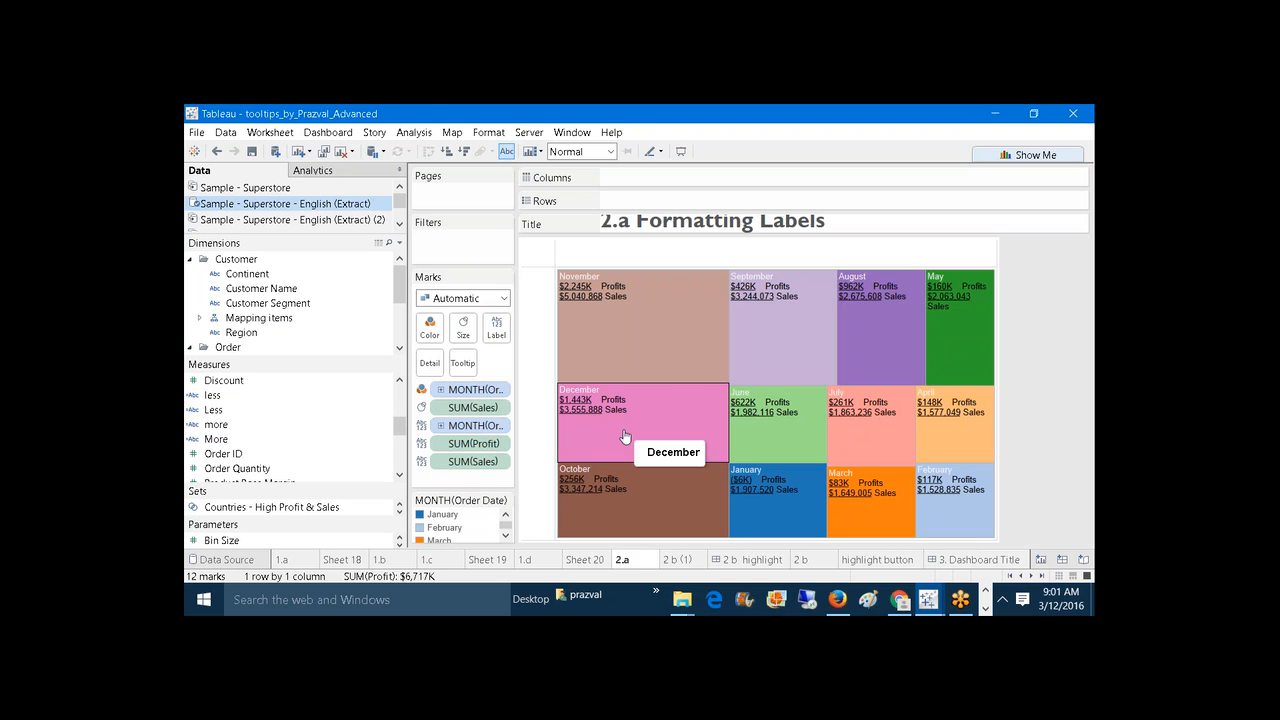
pyautogui.moveTo(621, 372)
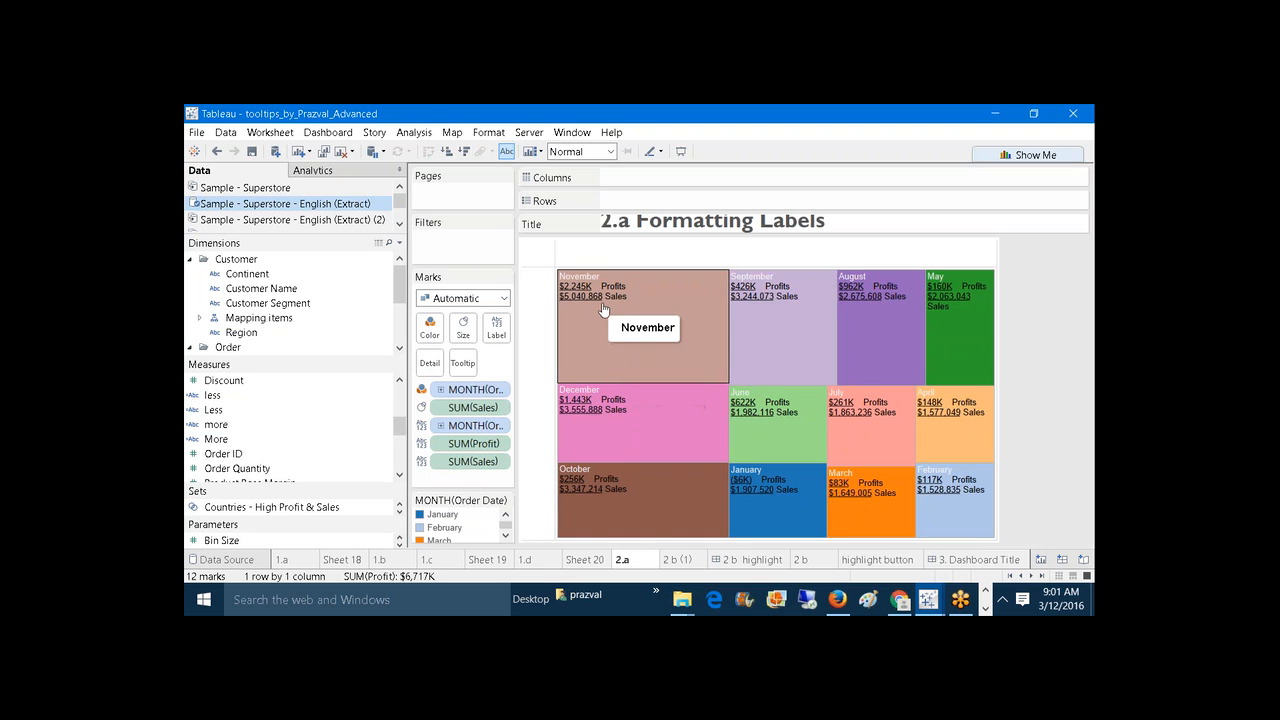
pyautogui.moveTo(880, 330)
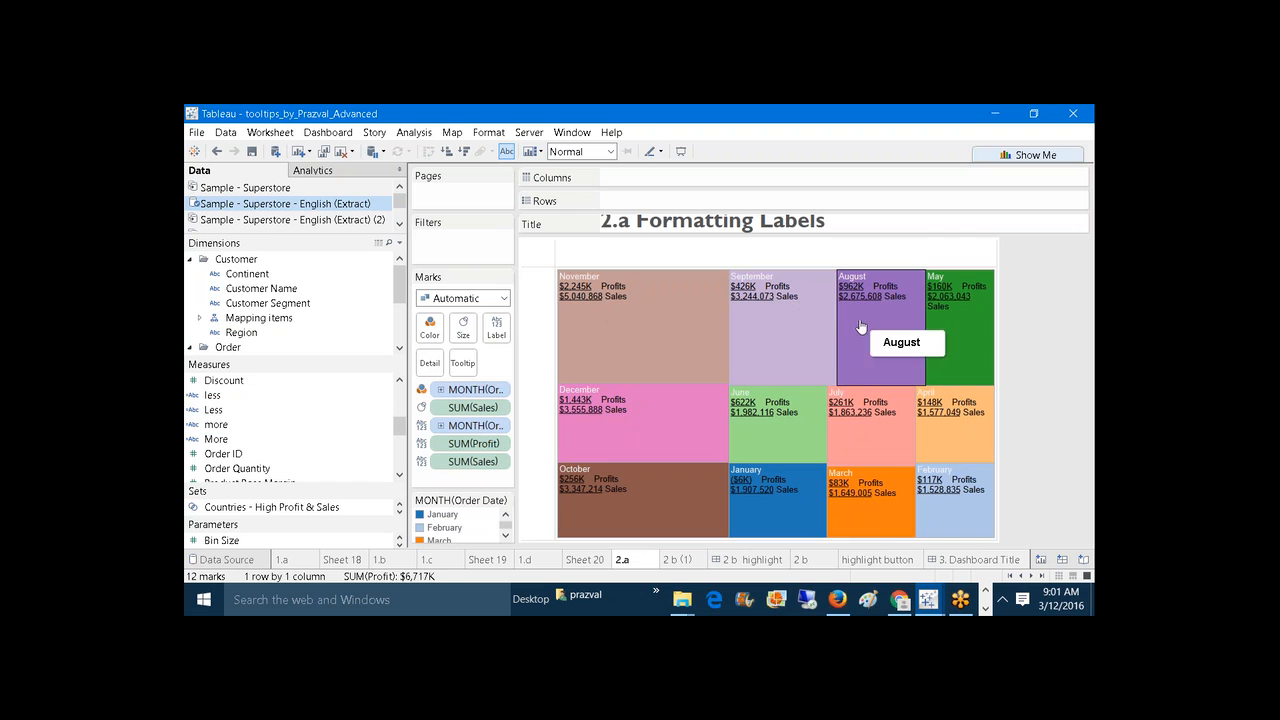
pyautogui.moveTo(697, 329)
pyautogui.moveTo(783, 449)
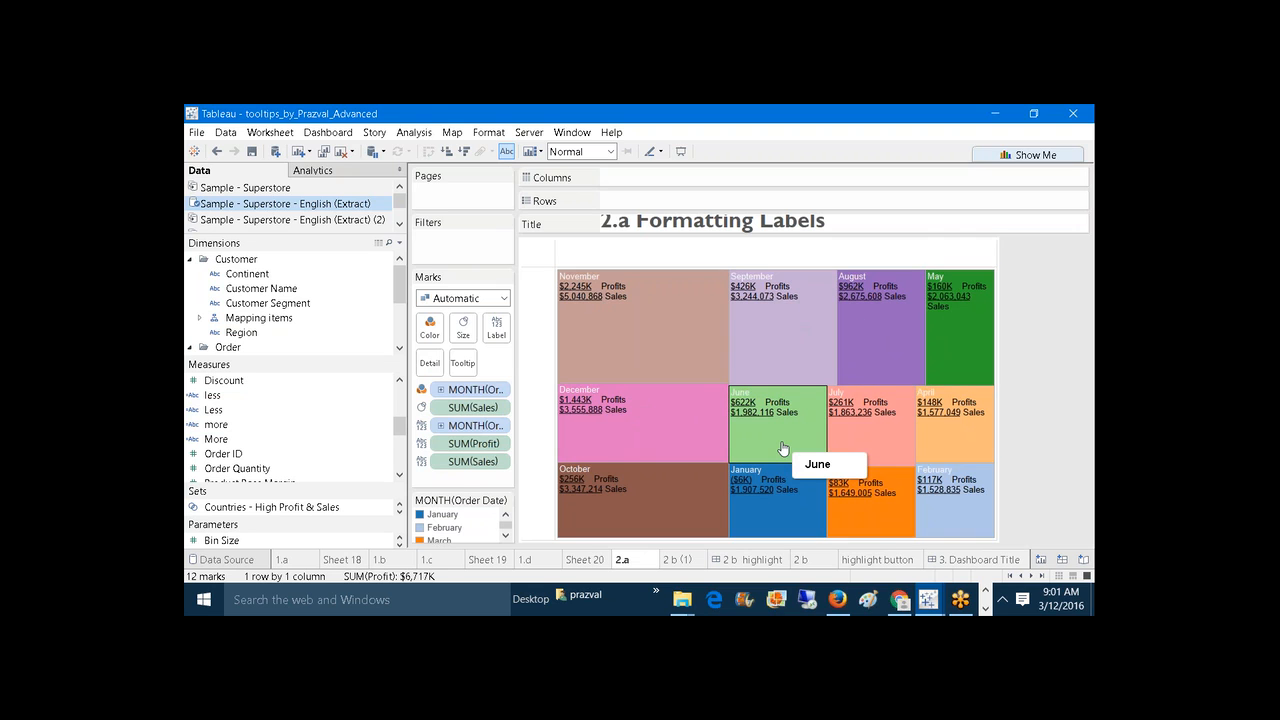
pyautogui.moveTo(853, 432)
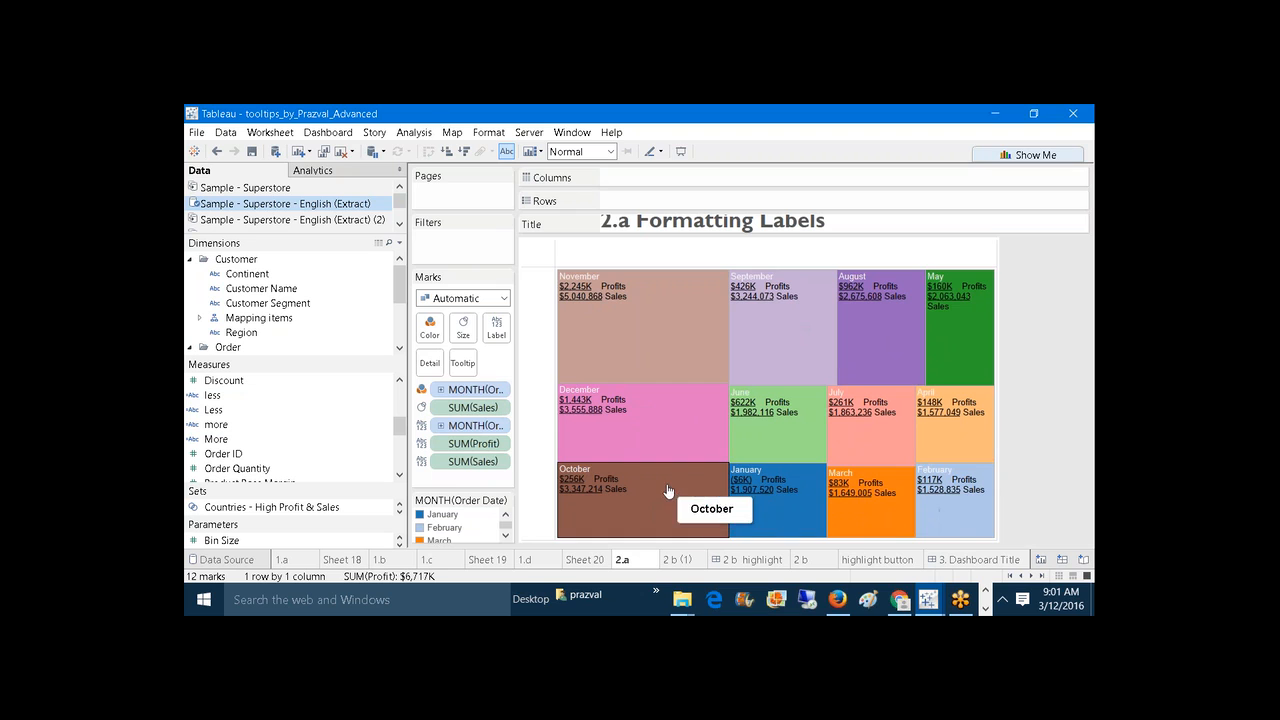
pyautogui.moveTo(857, 348)
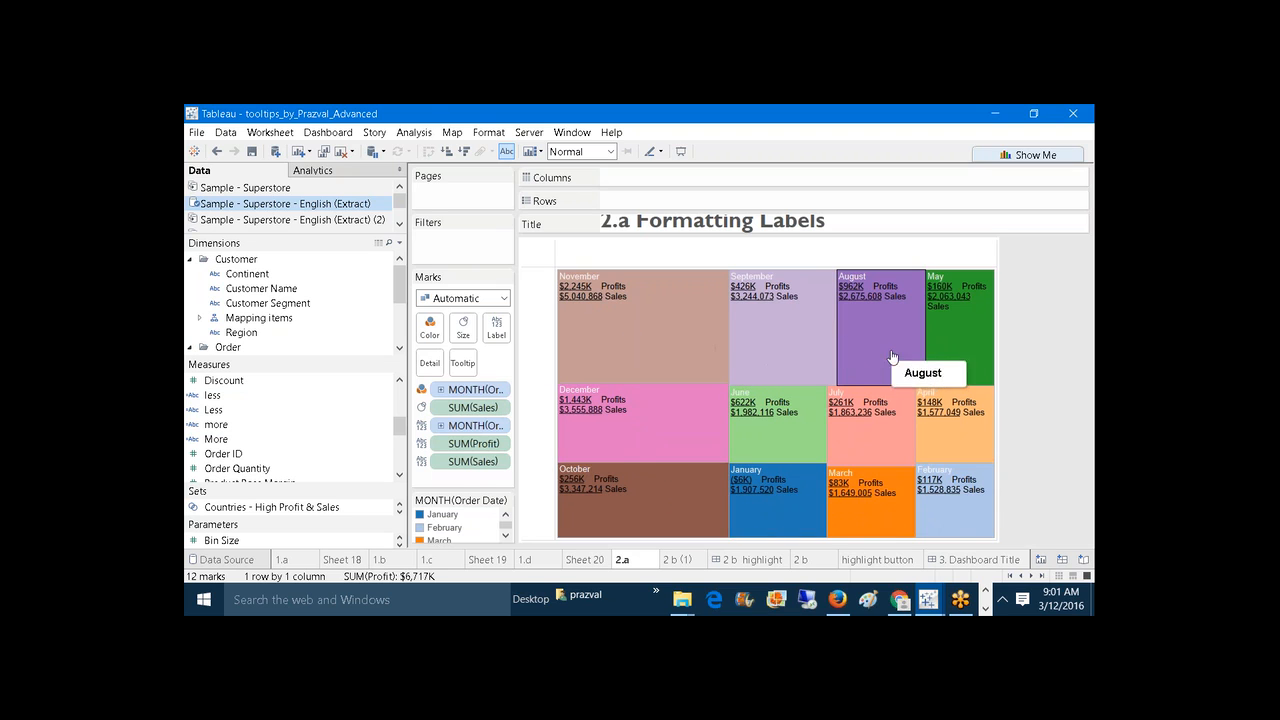
pyautogui.moveTo(655, 450)
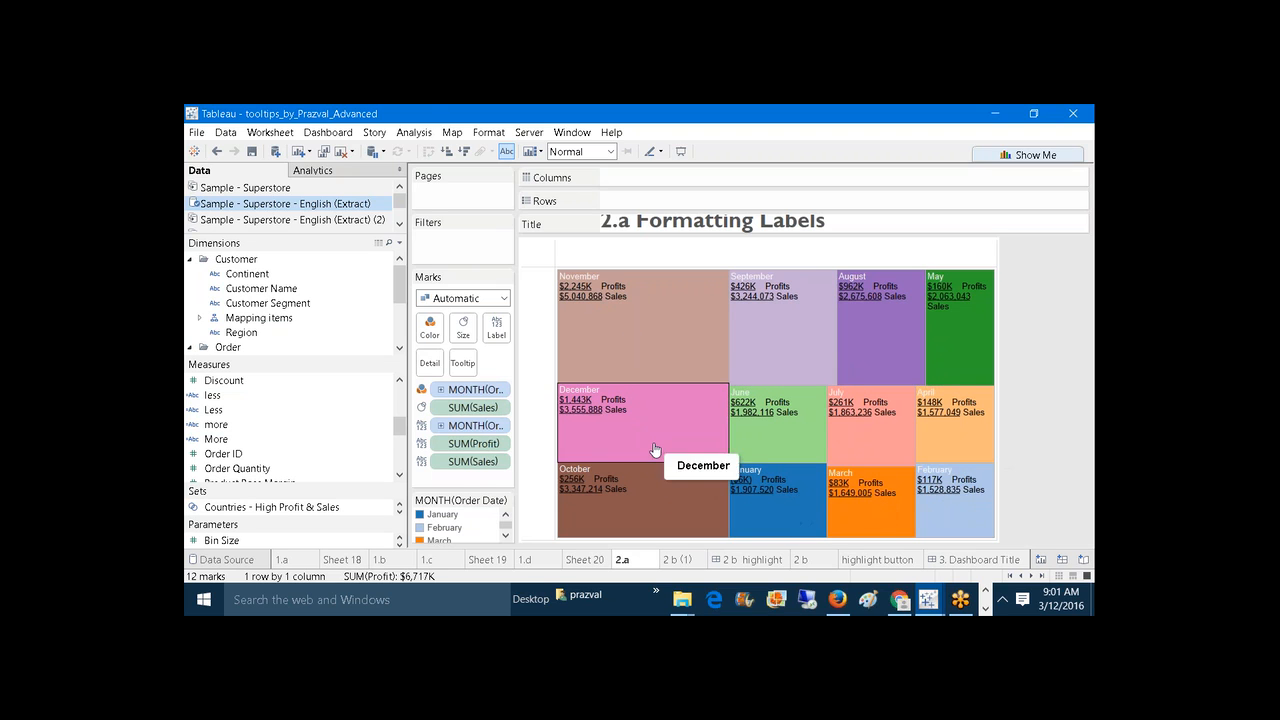
pyautogui.moveTo(939, 426)
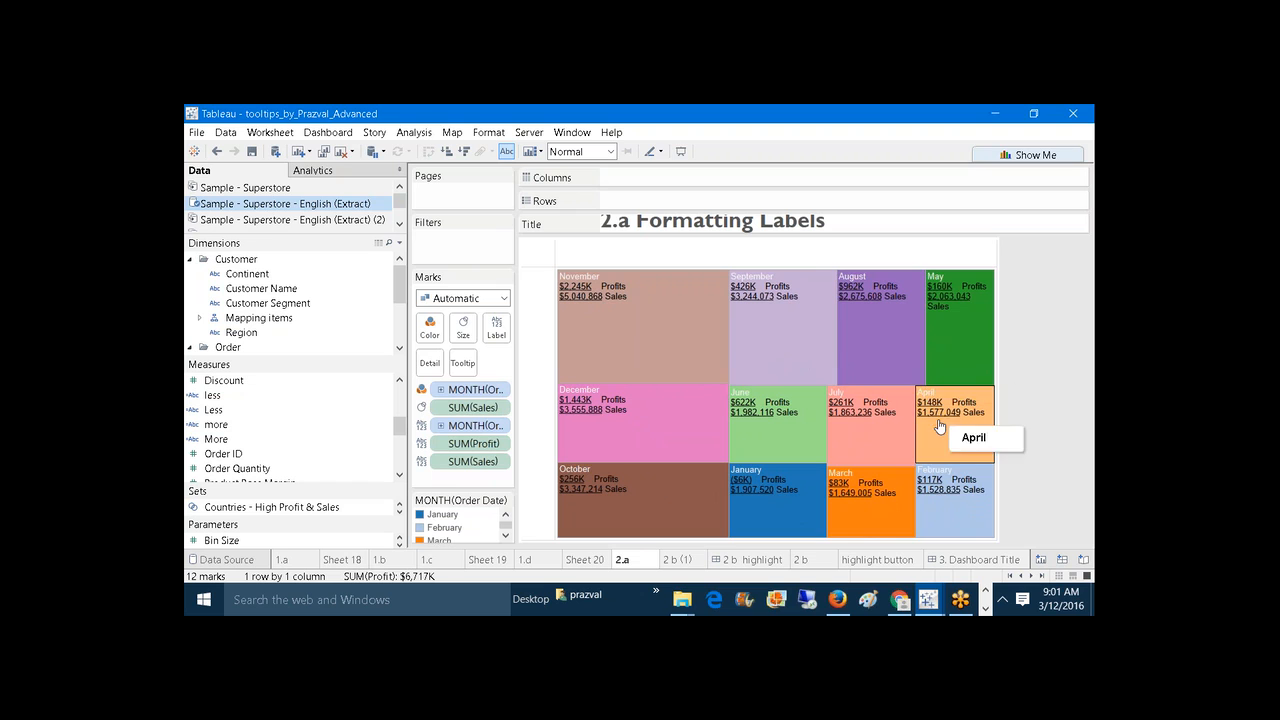
# Step: Create a new worksheet and put Order Date on Rows, grouped by discrete month
pyautogui.click(297, 152)
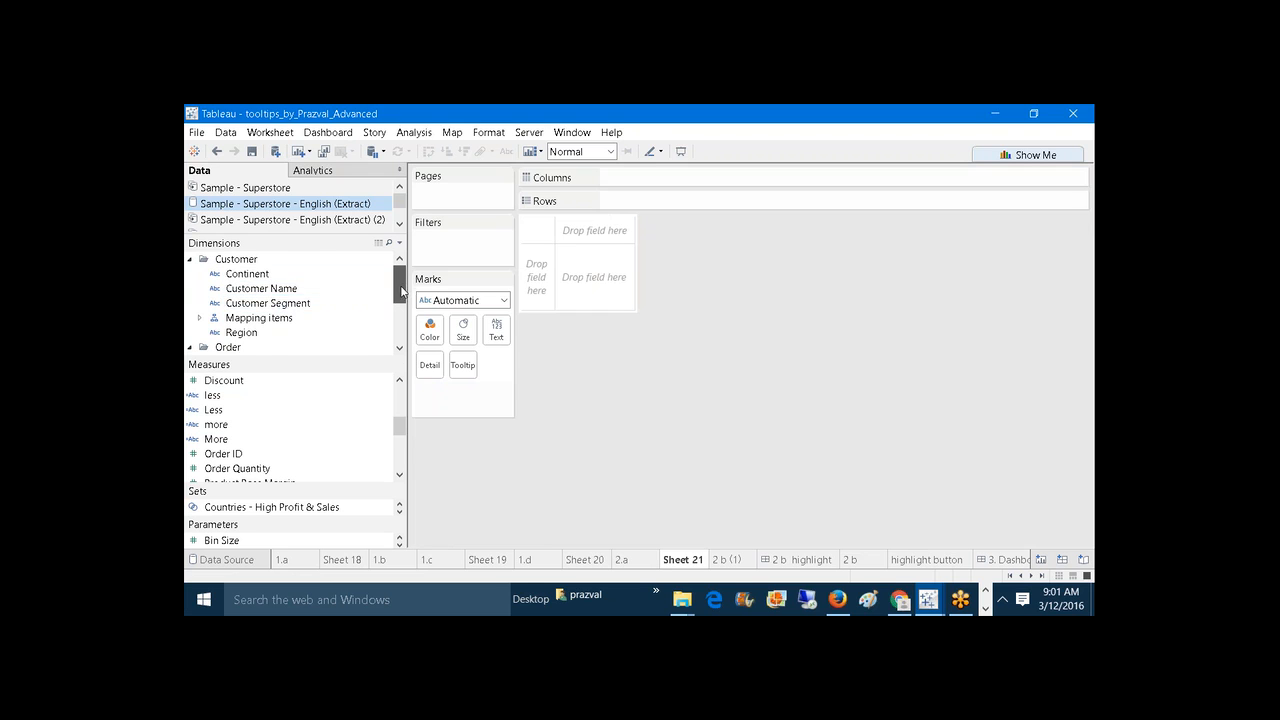
pyautogui.scroll(-2, 402, 290)
pyautogui.moveTo(290, 303); pyautogui.dragTo(640, 202)
pyautogui.rightClick(665, 200)
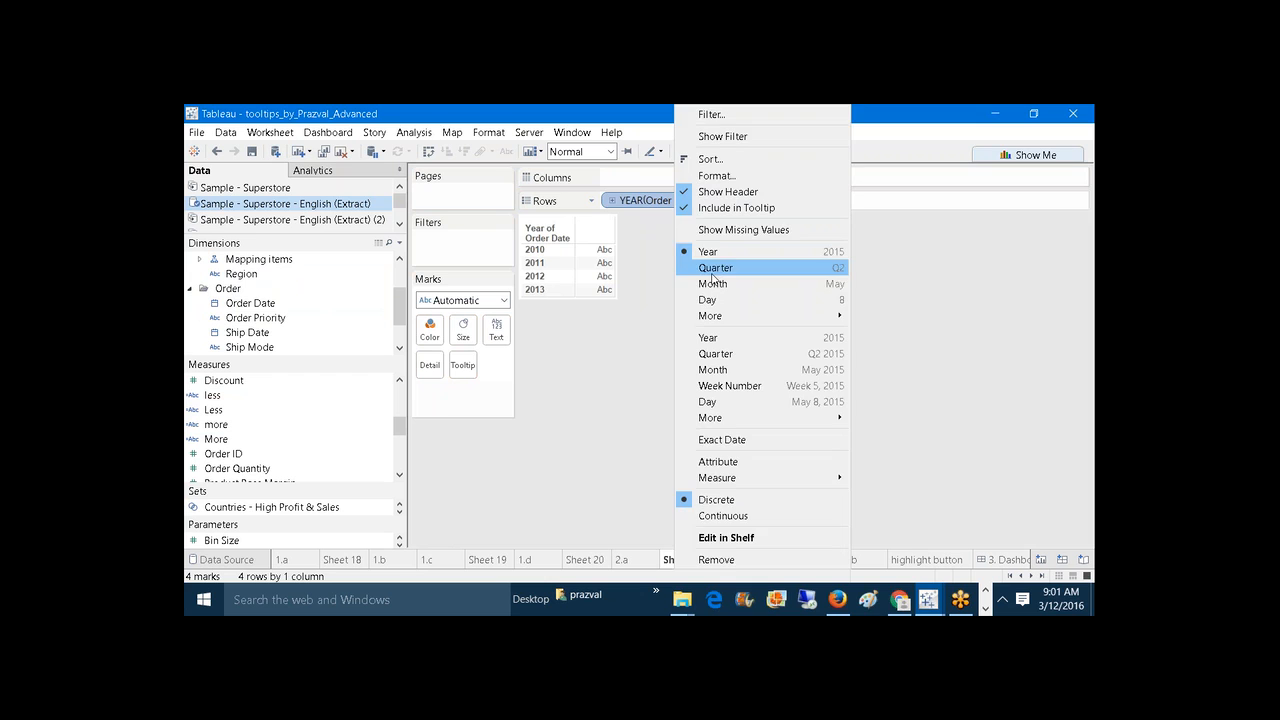
pyautogui.click(713, 284)
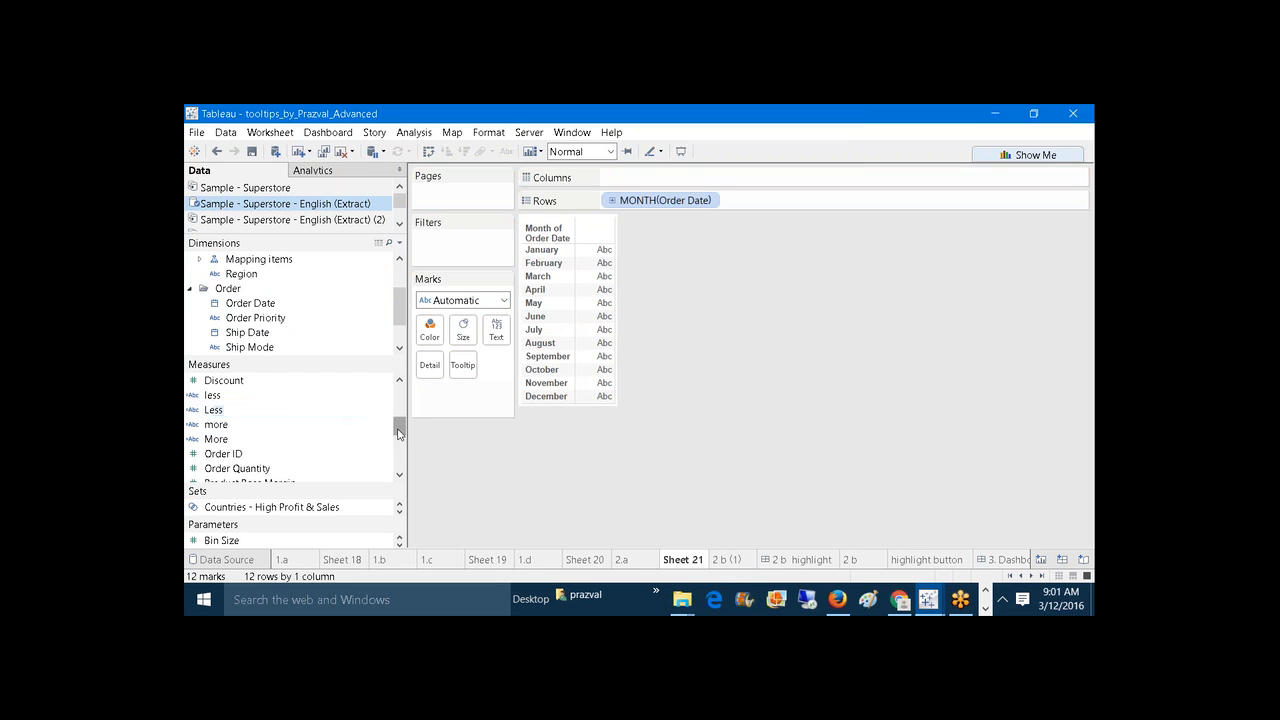
# Step: Add the Sales and Profit measures to Columns beside the monthly rows
pyautogui.moveTo(398, 433); pyautogui.dragTo(398, 446)
pyautogui.moveTo(215, 424); pyautogui.dragTo(640, 178)
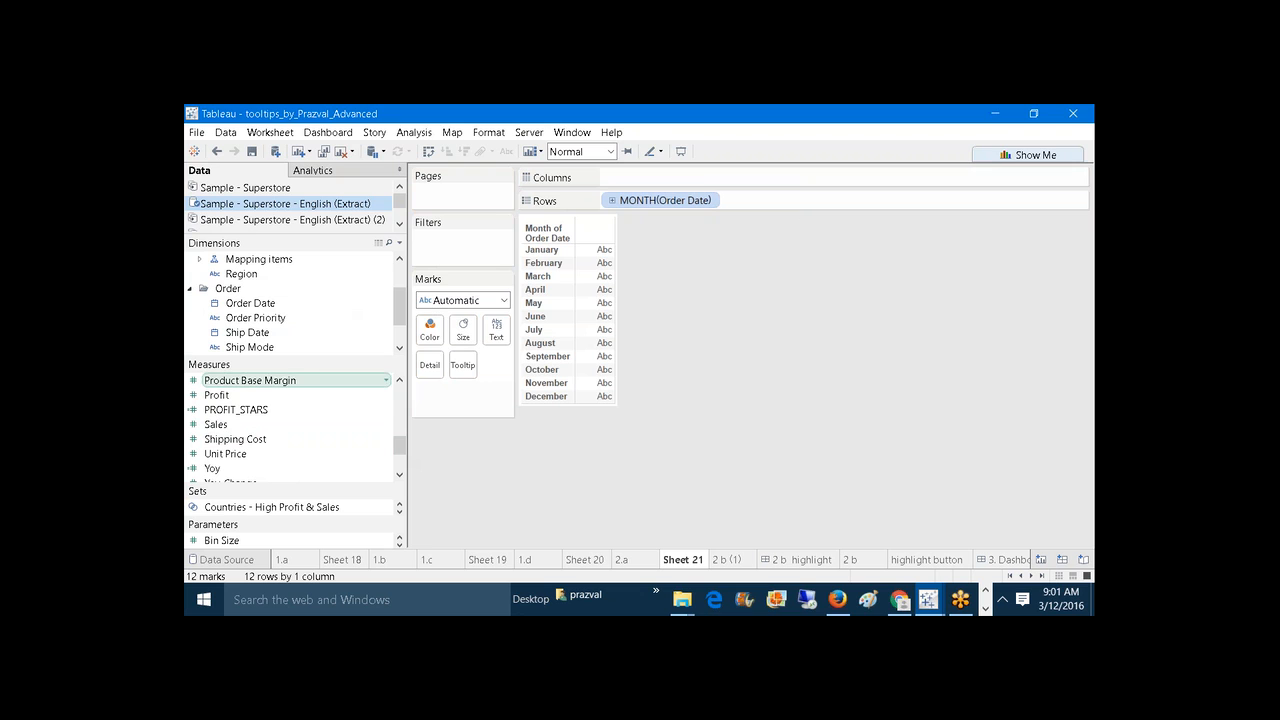
pyautogui.moveTo(215, 424); pyautogui.dragTo(673, 188)
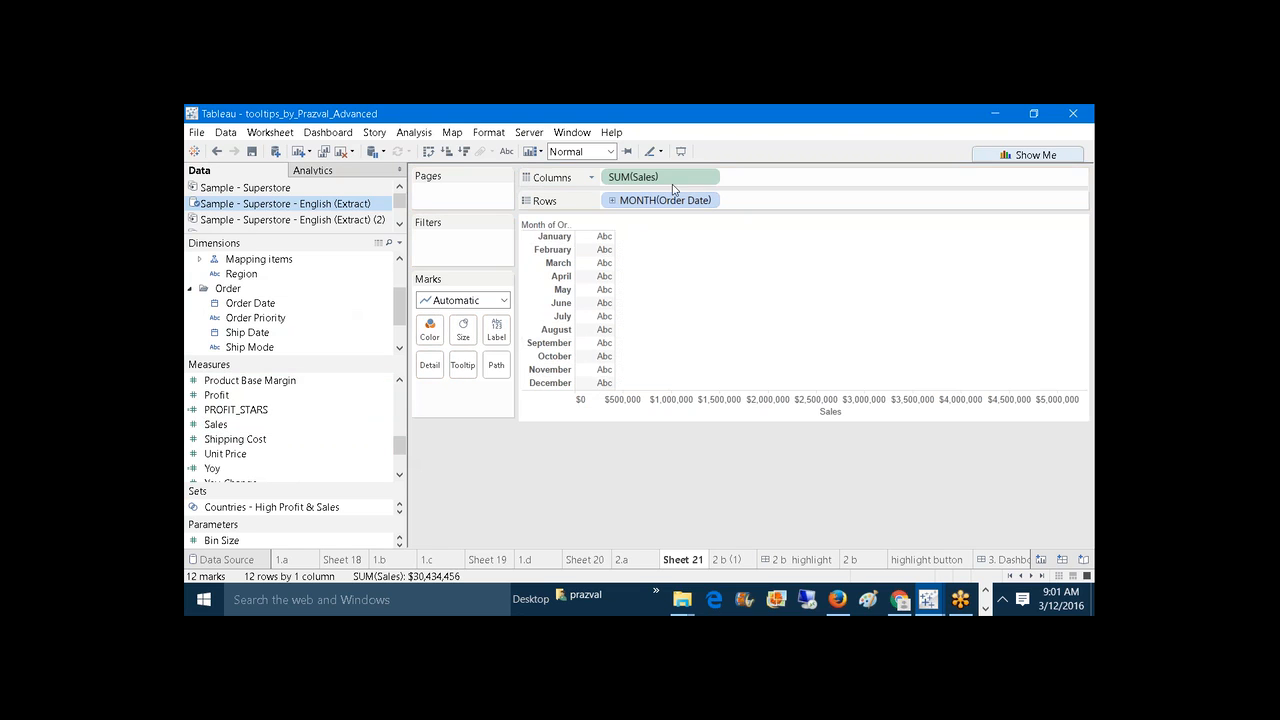
pyautogui.moveTo(360, 395); pyautogui.dragTo(757, 189)
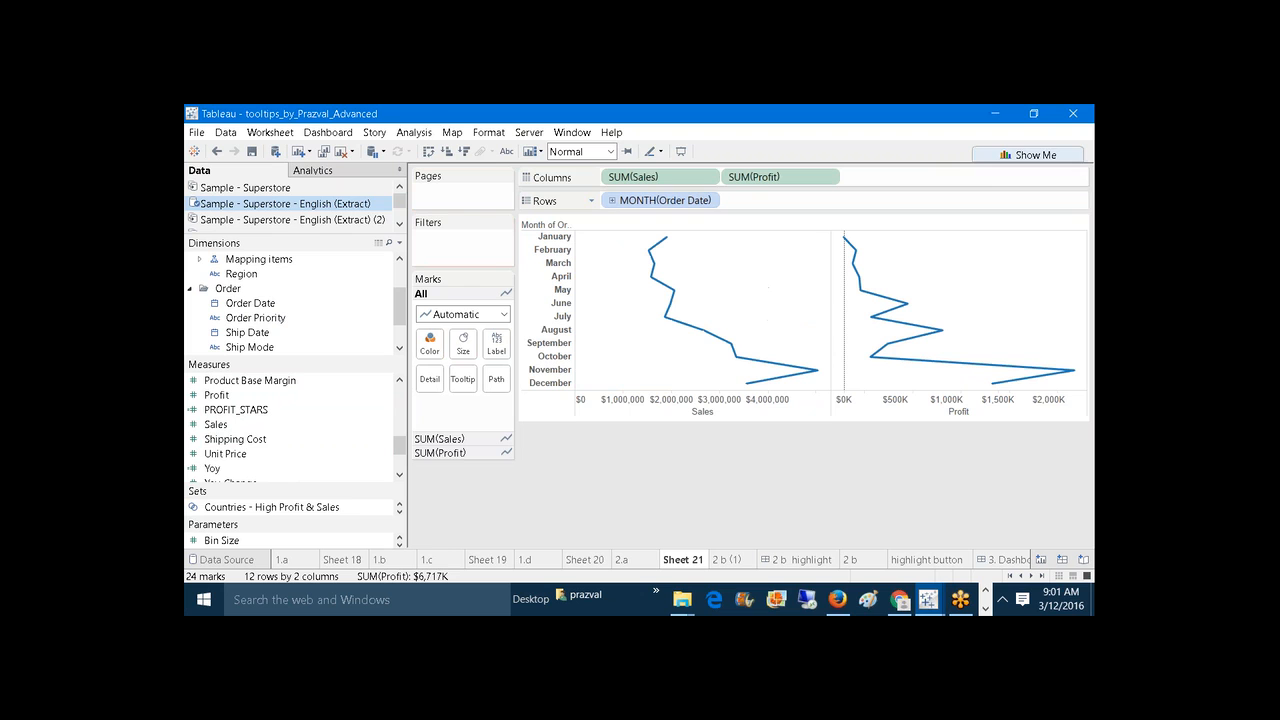
# Step: Convert the chart into a treemap and add Sales and Profit to its labels
pyautogui.click(990, 158)
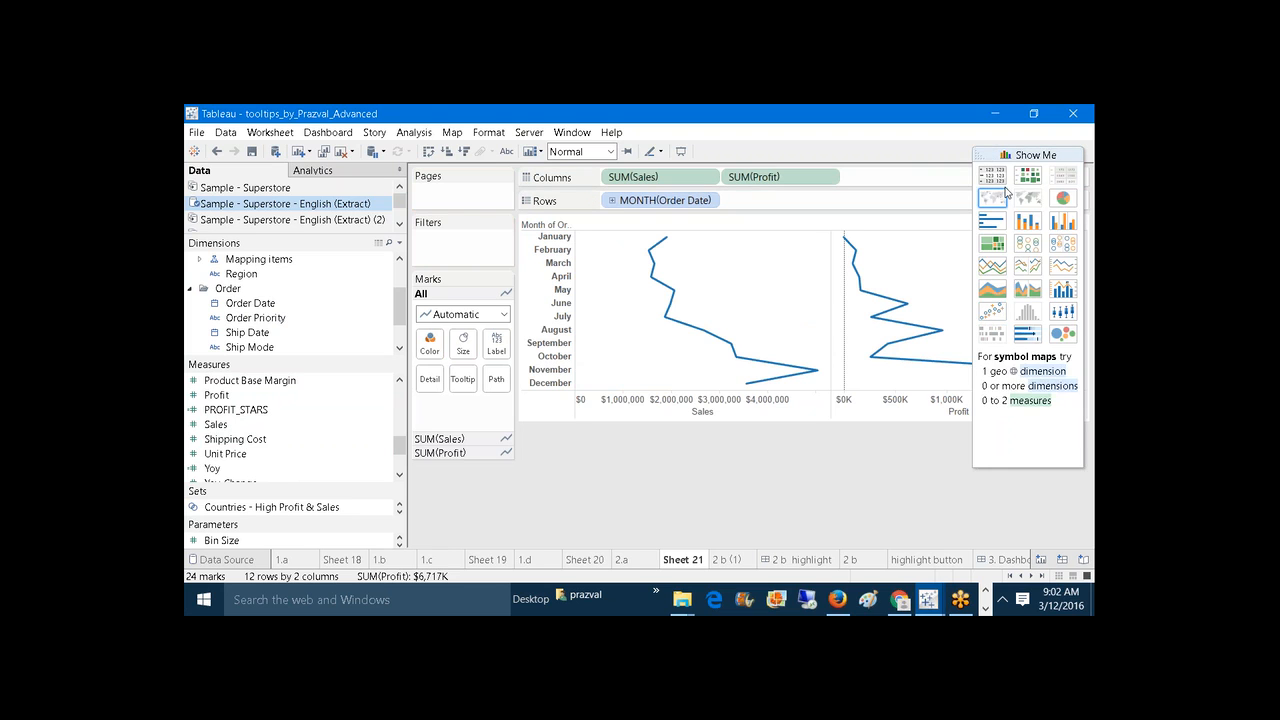
pyautogui.click(992, 244)
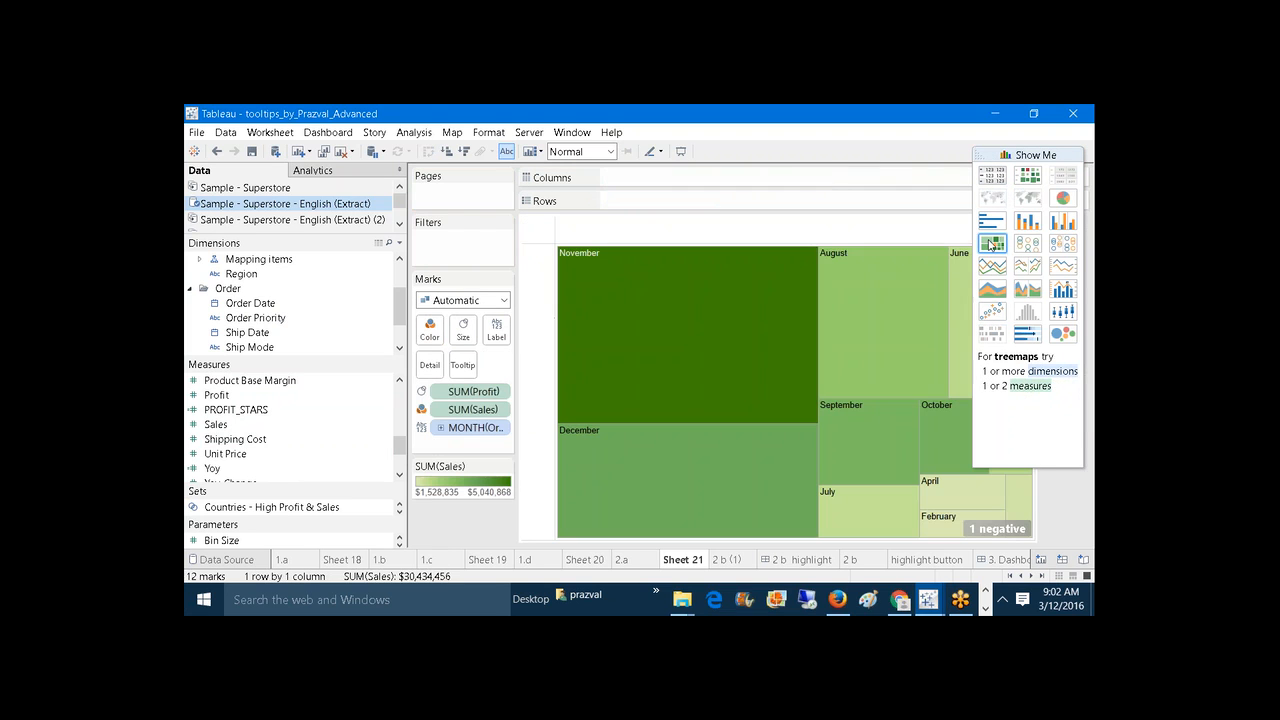
pyautogui.click(1020, 158)
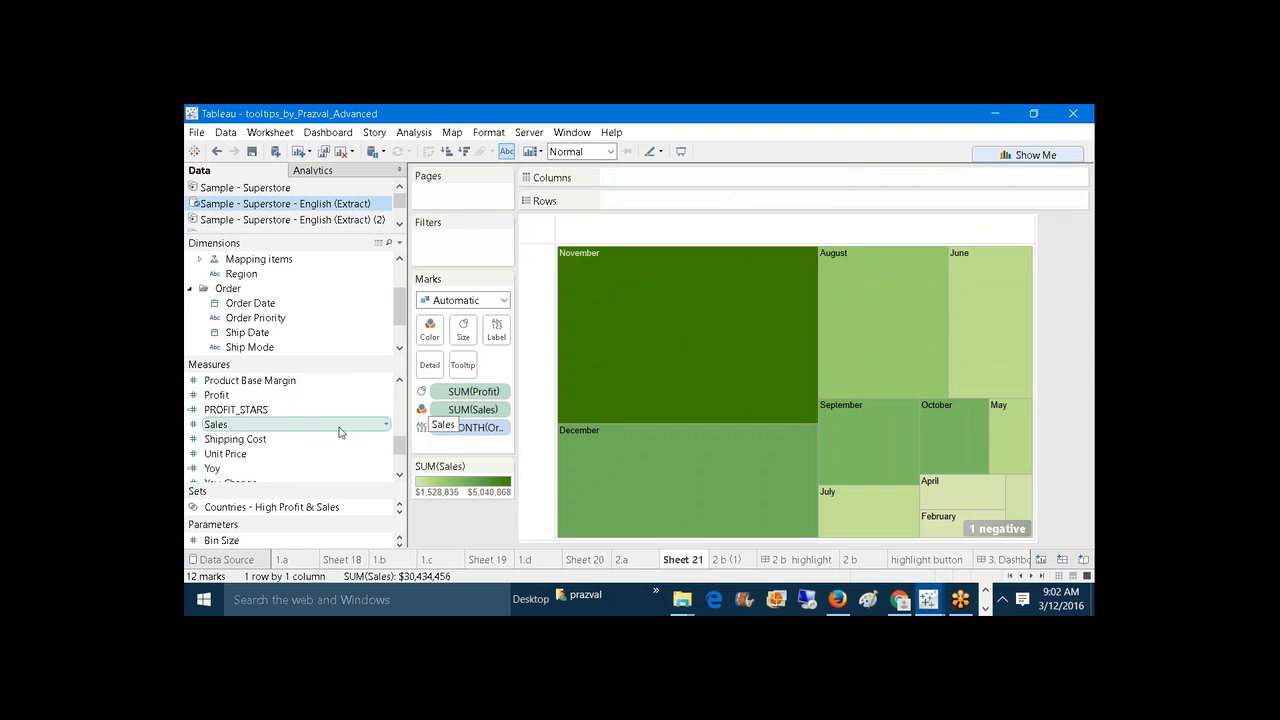
pyautogui.moveTo(257, 427); pyautogui.dragTo(486, 340)
pyautogui.moveTo(226, 396); pyautogui.dragTo(490, 321)
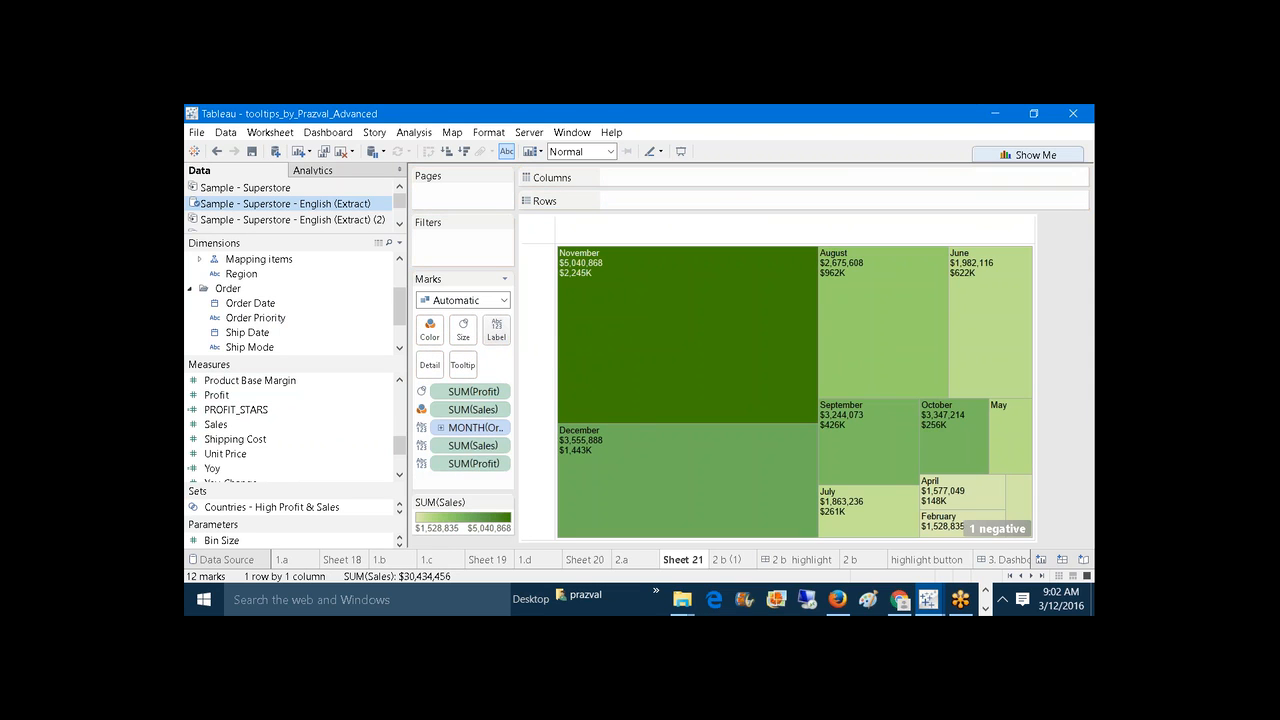
# Step: Edit the label text so that "Sales:-" precedes <SUM(Sales)> and "Profit:-" precedes <SUM(Profit)>
pyautogui.click(496, 330)
pyautogui.click(625, 409)
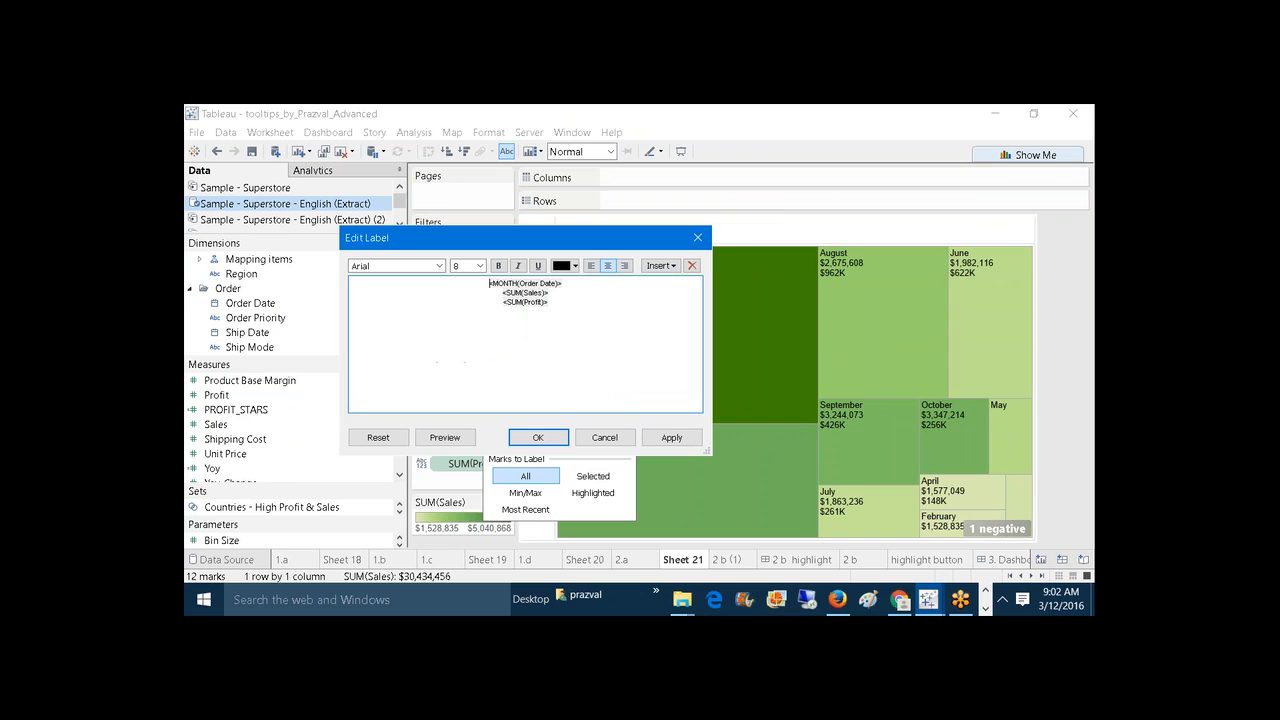
pyautogui.click(500, 293)
pyautogui.write('Sales :')
pyautogui.click(494, 302)
pyautogui.write('Profit ')
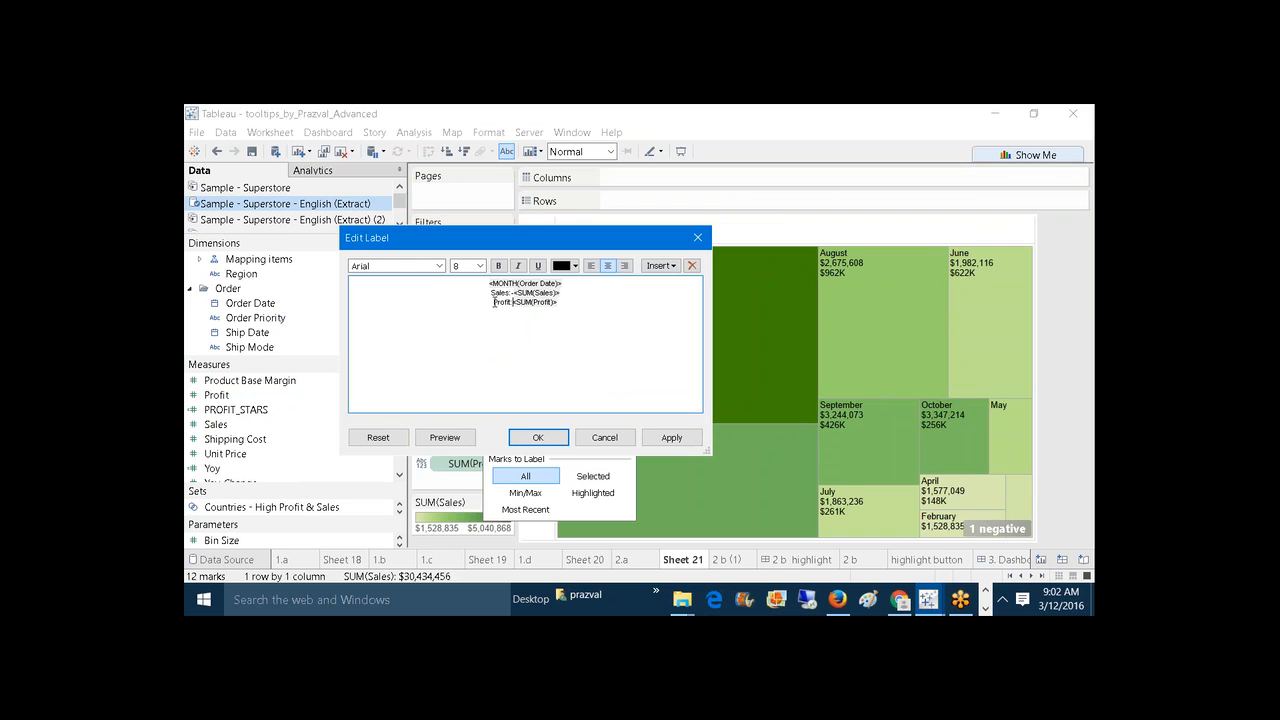
pyautogui.write(':')
# Step: Make the "Profit:" and "Sales:" prefixes in the label bold, and underline the "Sales:" prefix
pyautogui.moveTo(513, 303); pyautogui.dragTo(505, 302)
pyautogui.hotkey('ctrl', 'b')
pyautogui.hotkey('ctrl', 'b')
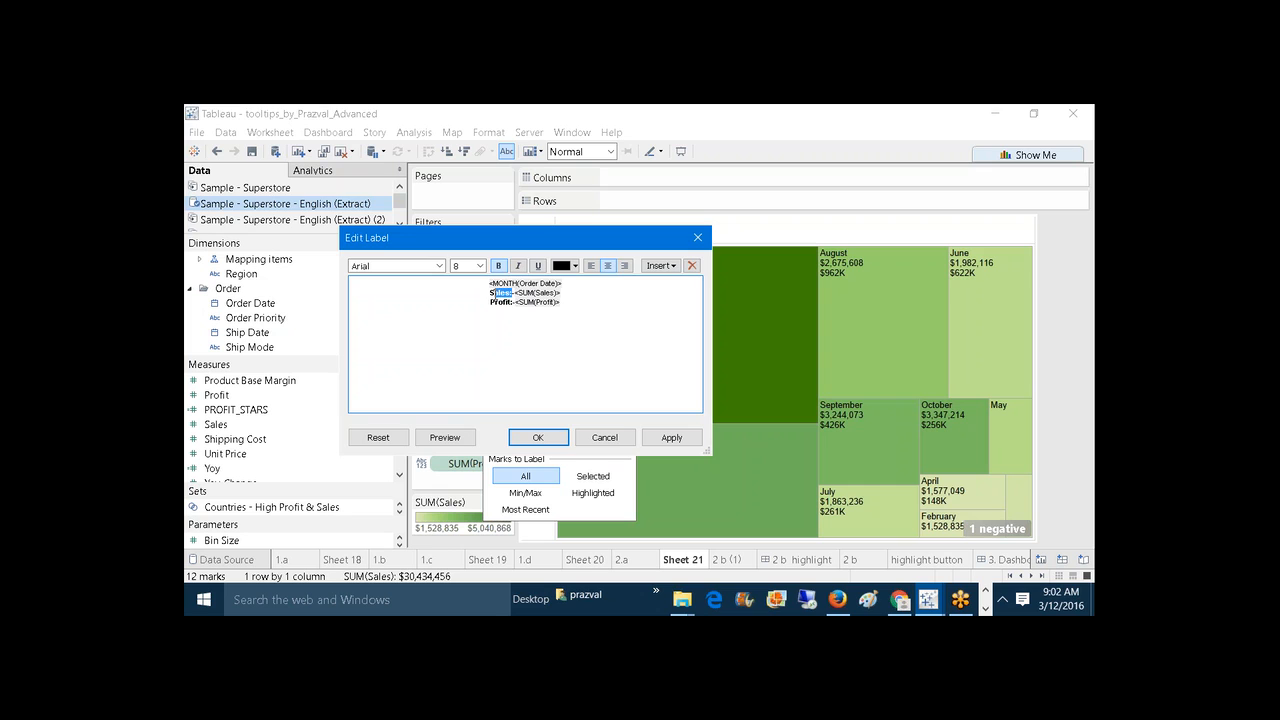
pyautogui.click(538, 266)
pyautogui.click(514, 320)
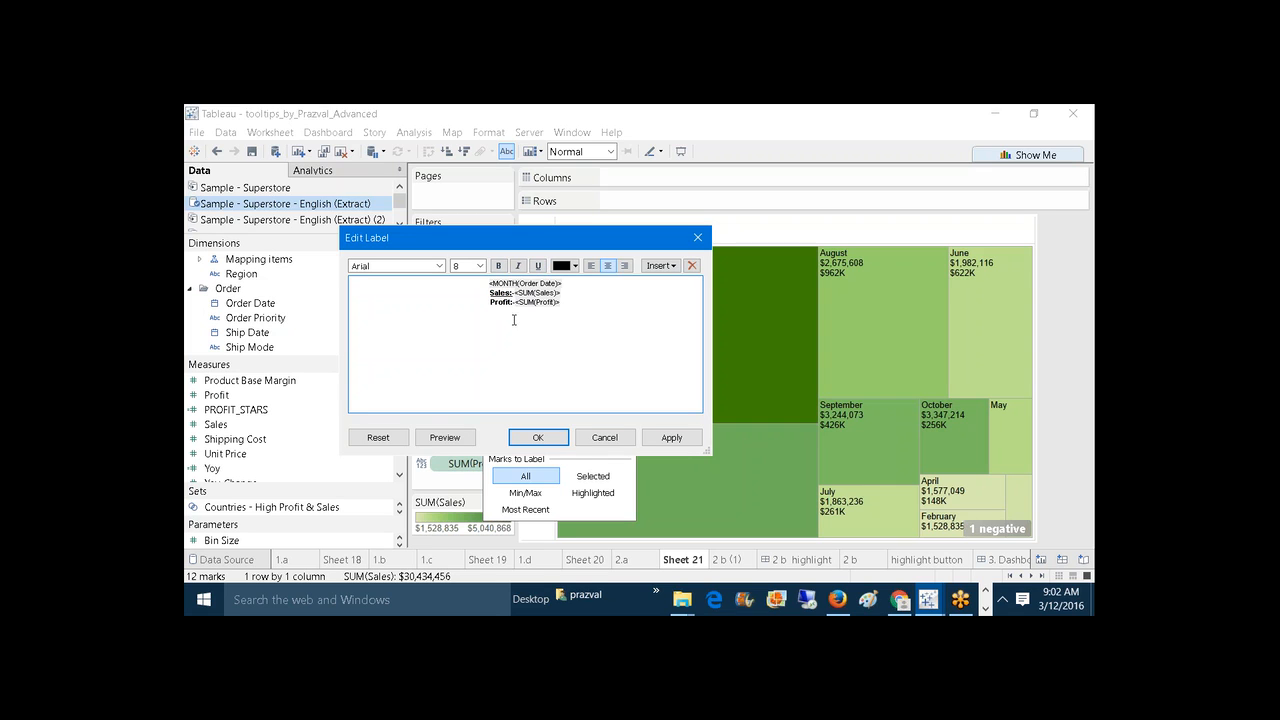
# Step: Underline the "Profit:" prefix in the label and colour it dark red
pyautogui.click(539, 268)
pyautogui.click(576, 268)
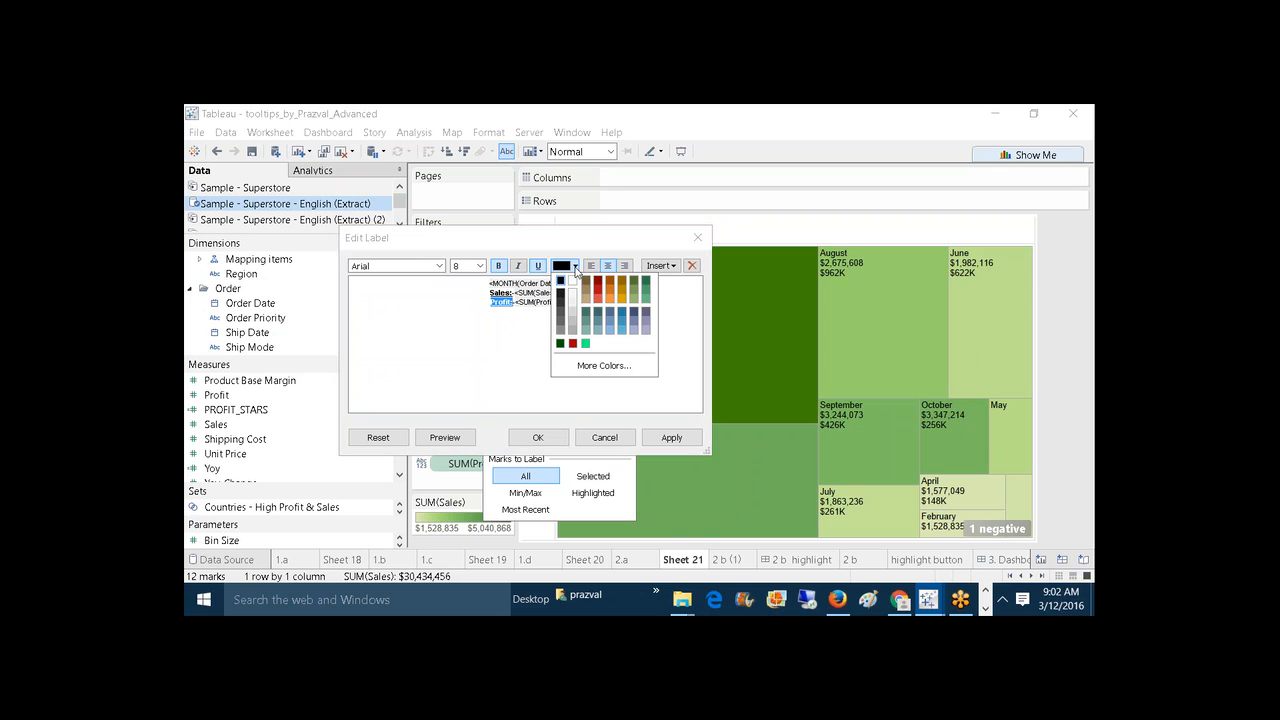
pyautogui.click(598, 285)
pyautogui.click(537, 314)
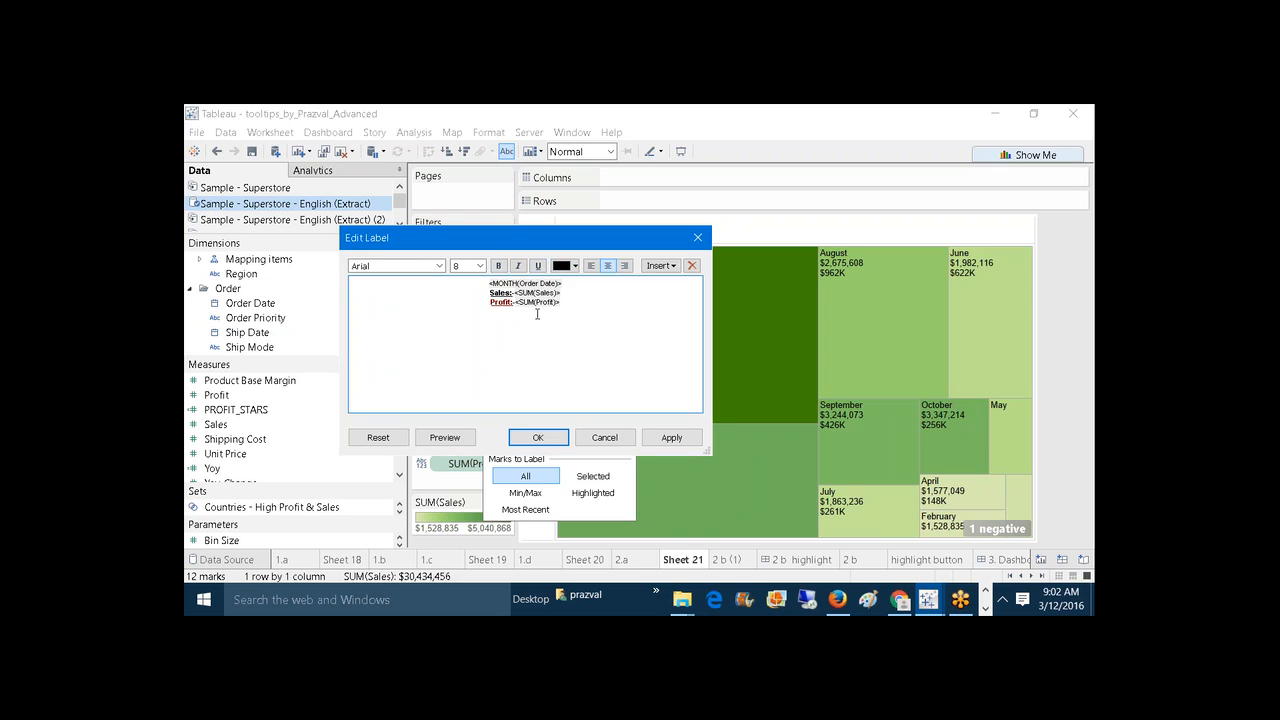
# Step: Colour the "Sales:" prefix in the treemap label dark green and apply the label formatting
pyautogui.moveTo(516, 292); pyautogui.dragTo(491, 292)
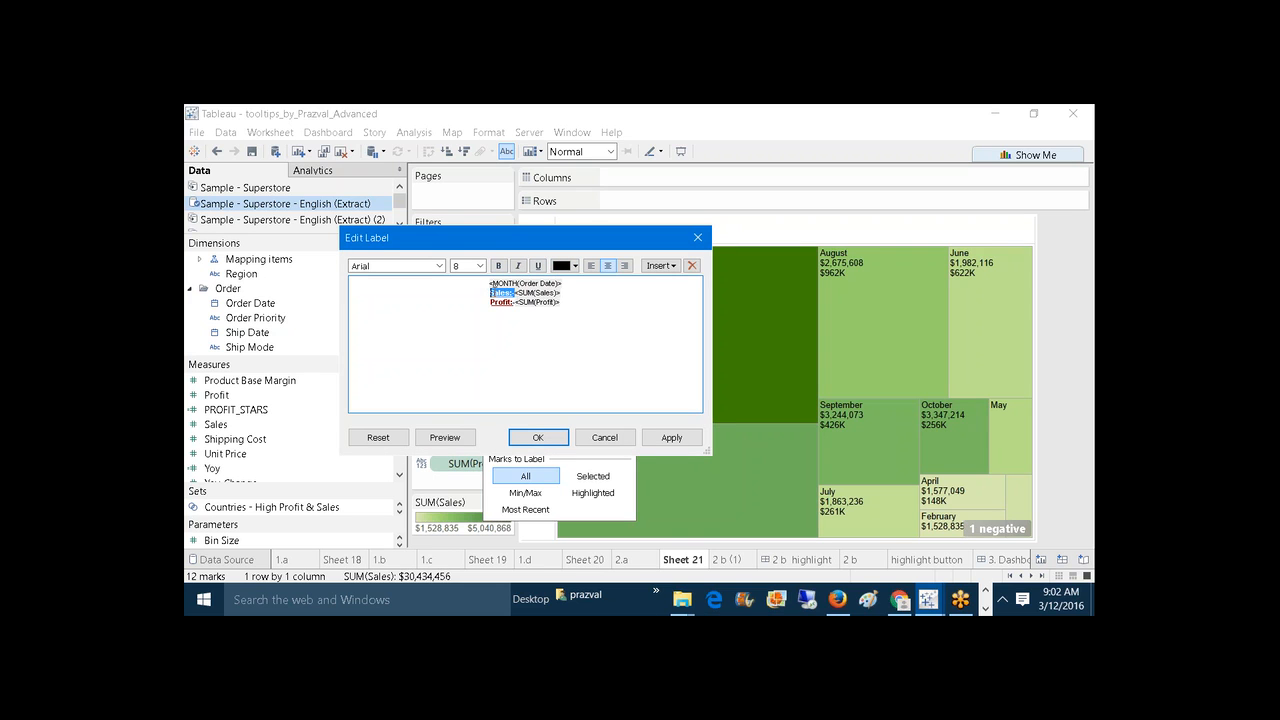
pyautogui.click(576, 266)
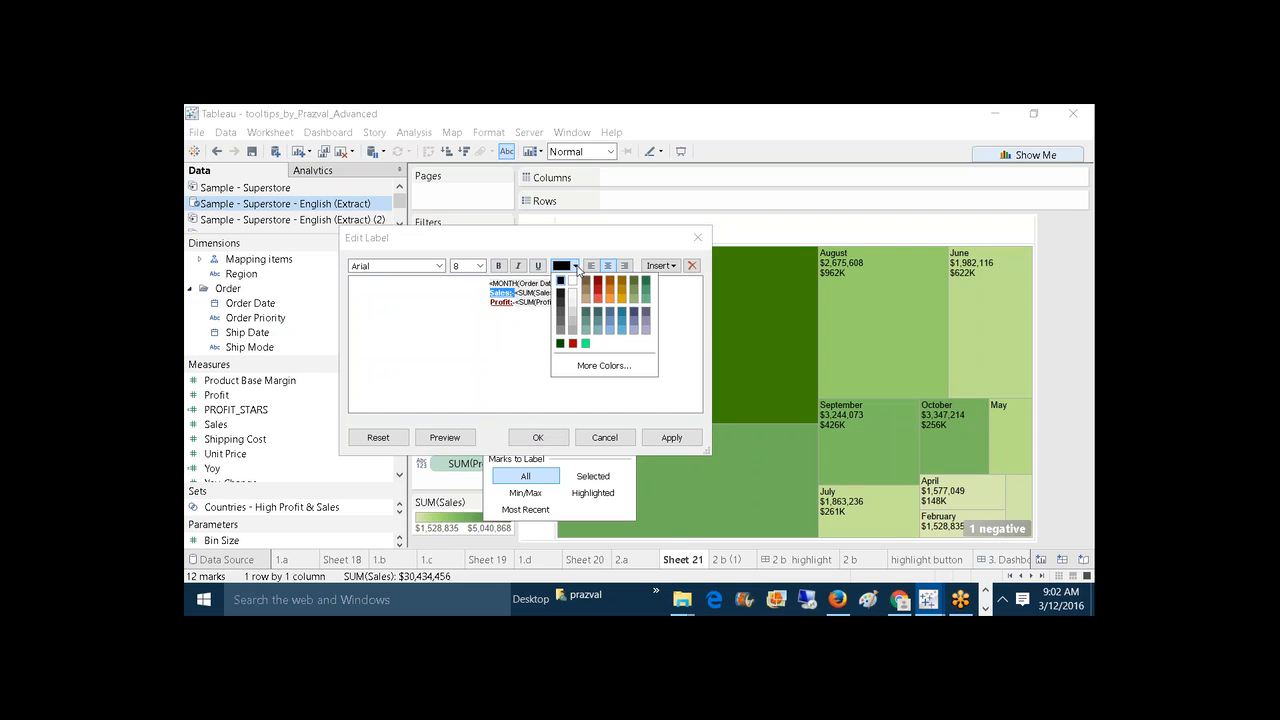
pyautogui.click(645, 287)
pyautogui.click(657, 440)
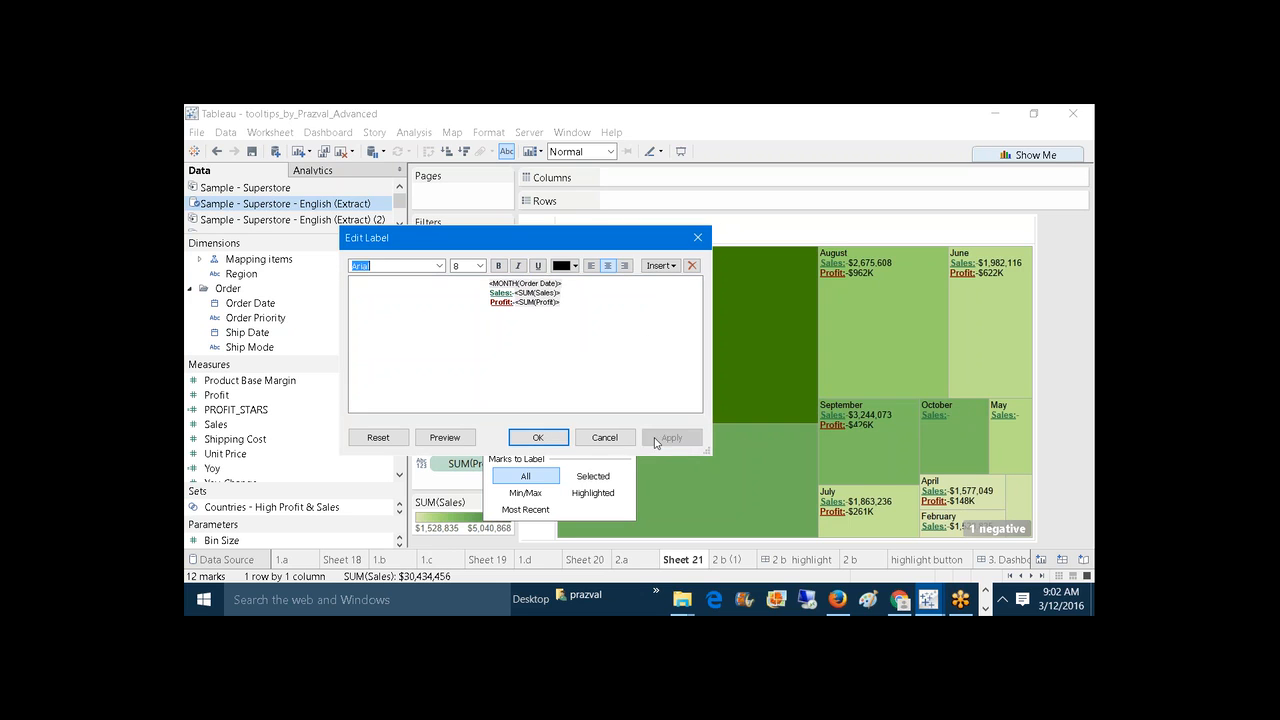
pyautogui.click(538, 437)
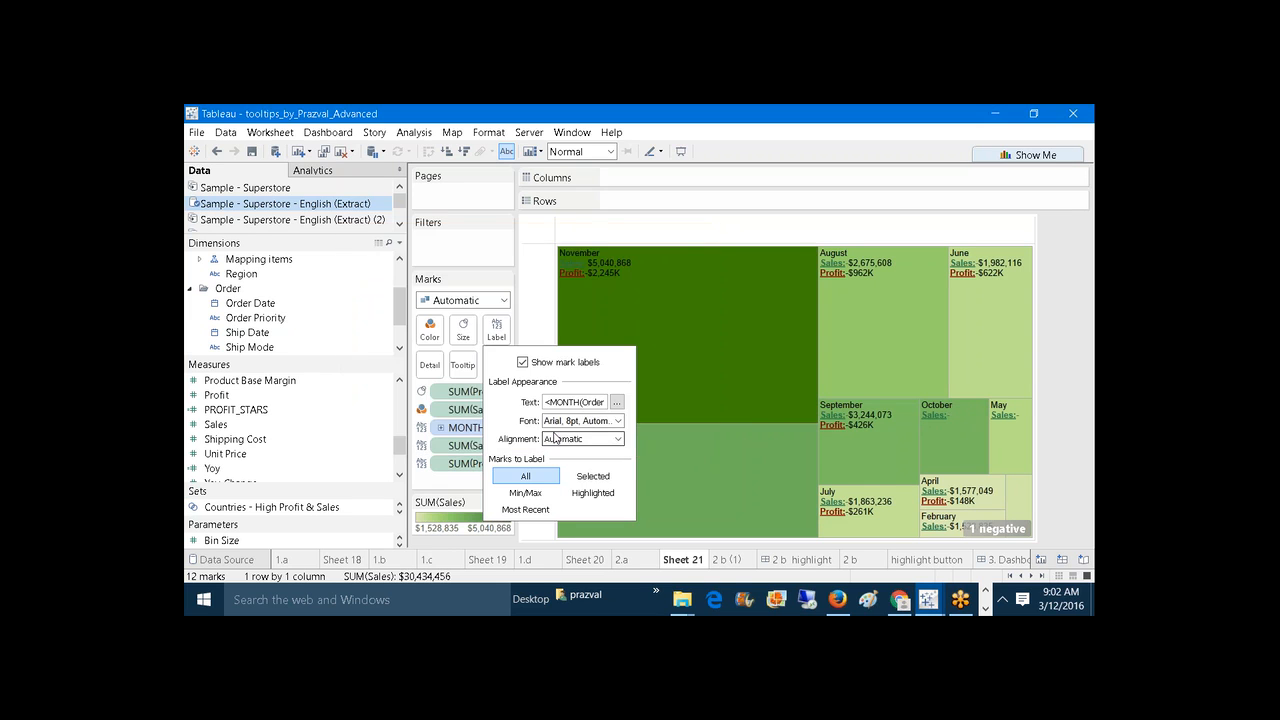
# Step: Exclude the command buttons from the treemap's tooltip, preview the tooltip and check it on the November mark
pyautogui.click(706, 357)
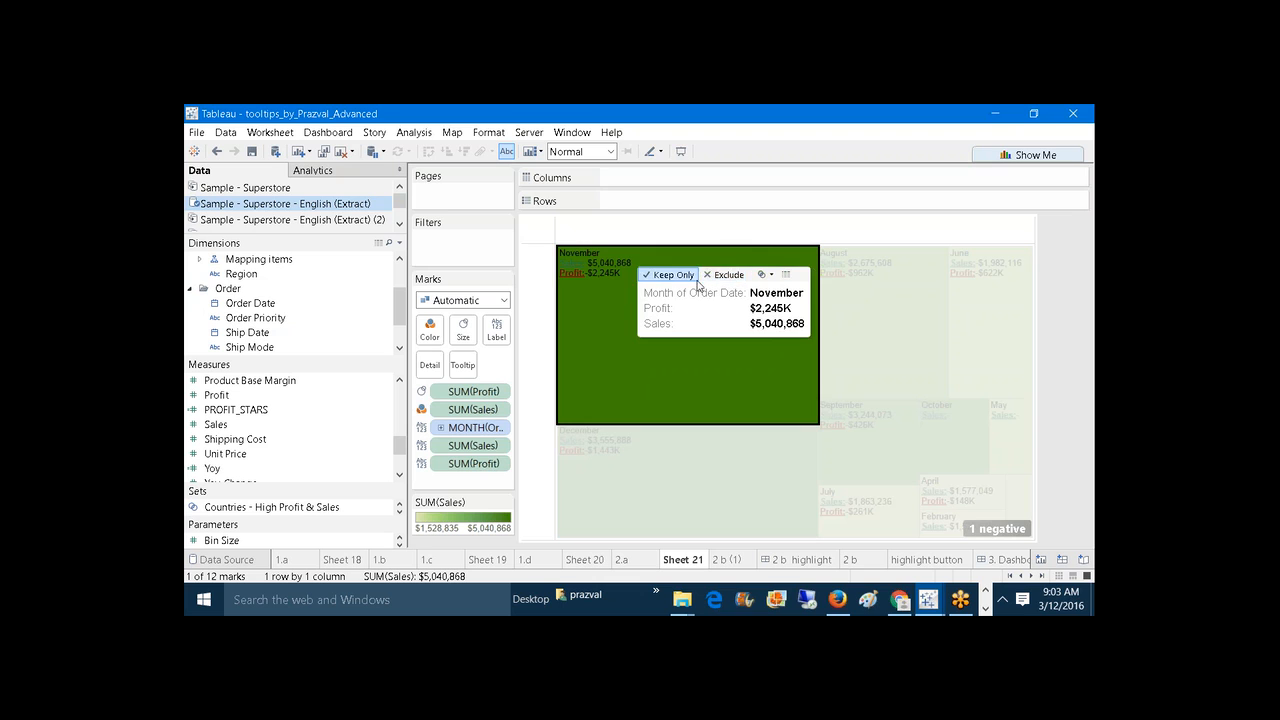
pyautogui.click(463, 364)
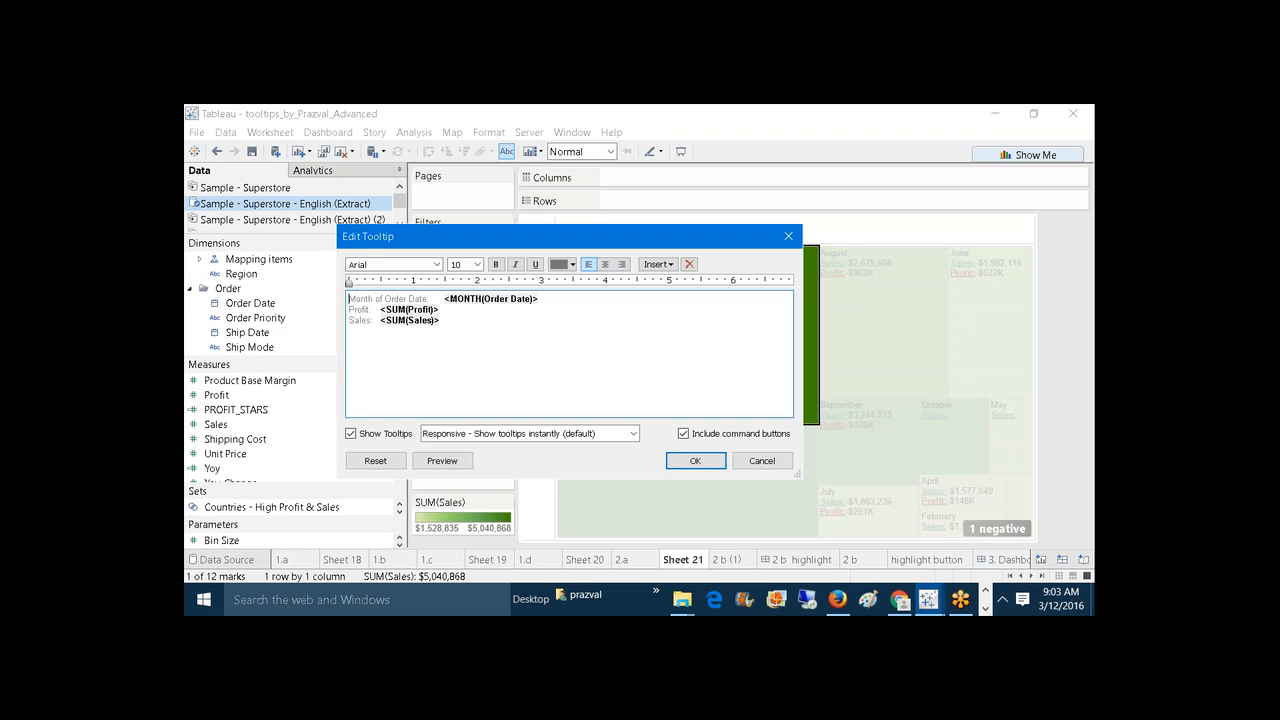
pyautogui.click(683, 434)
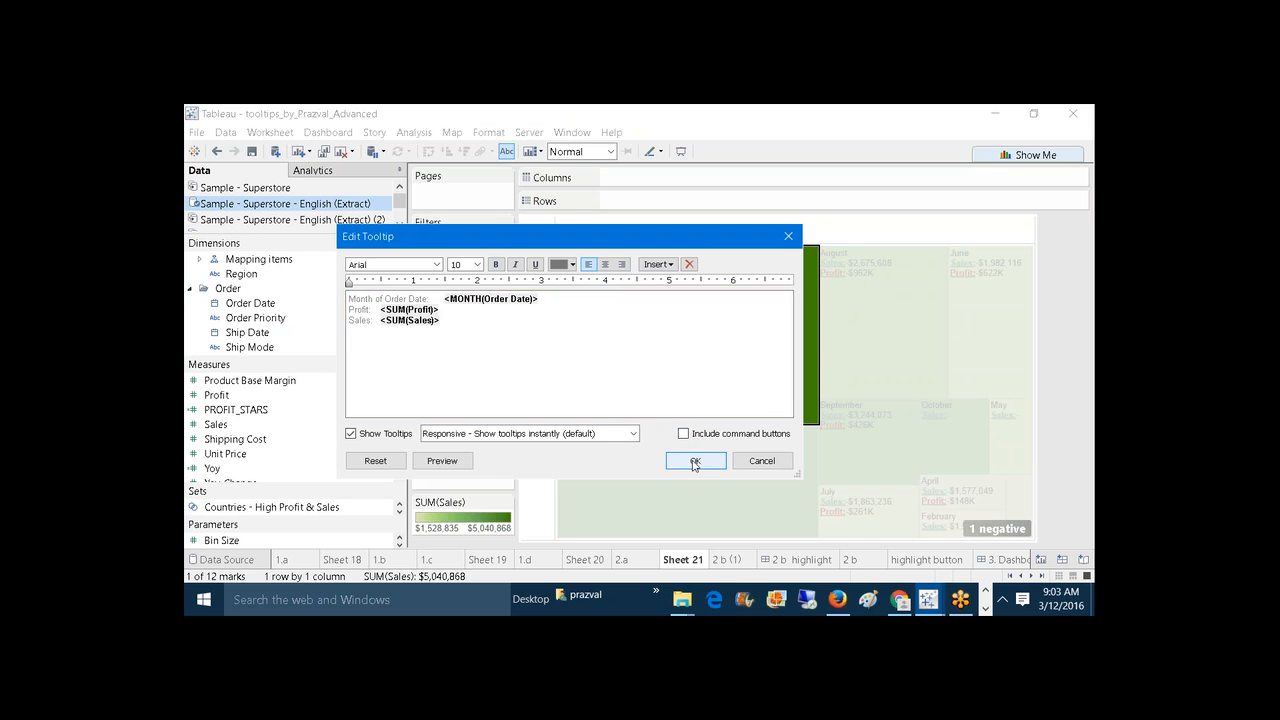
pyautogui.click(440, 461)
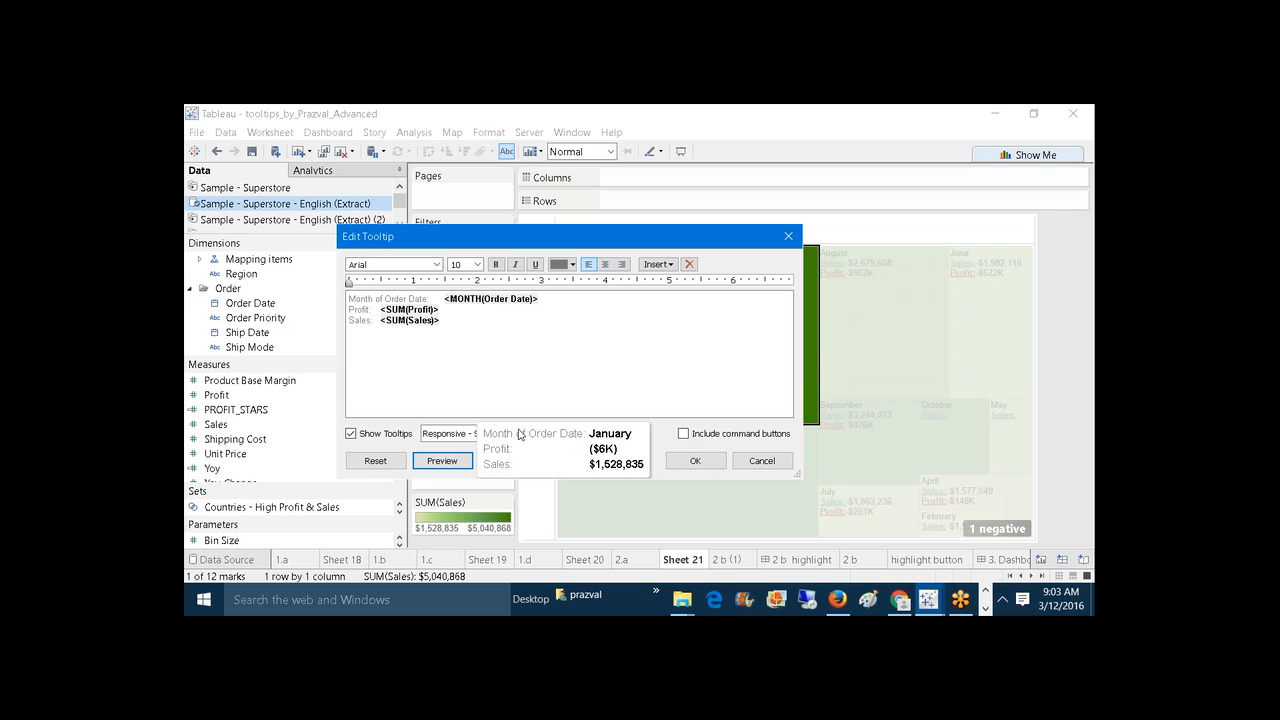
pyautogui.click(686, 460)
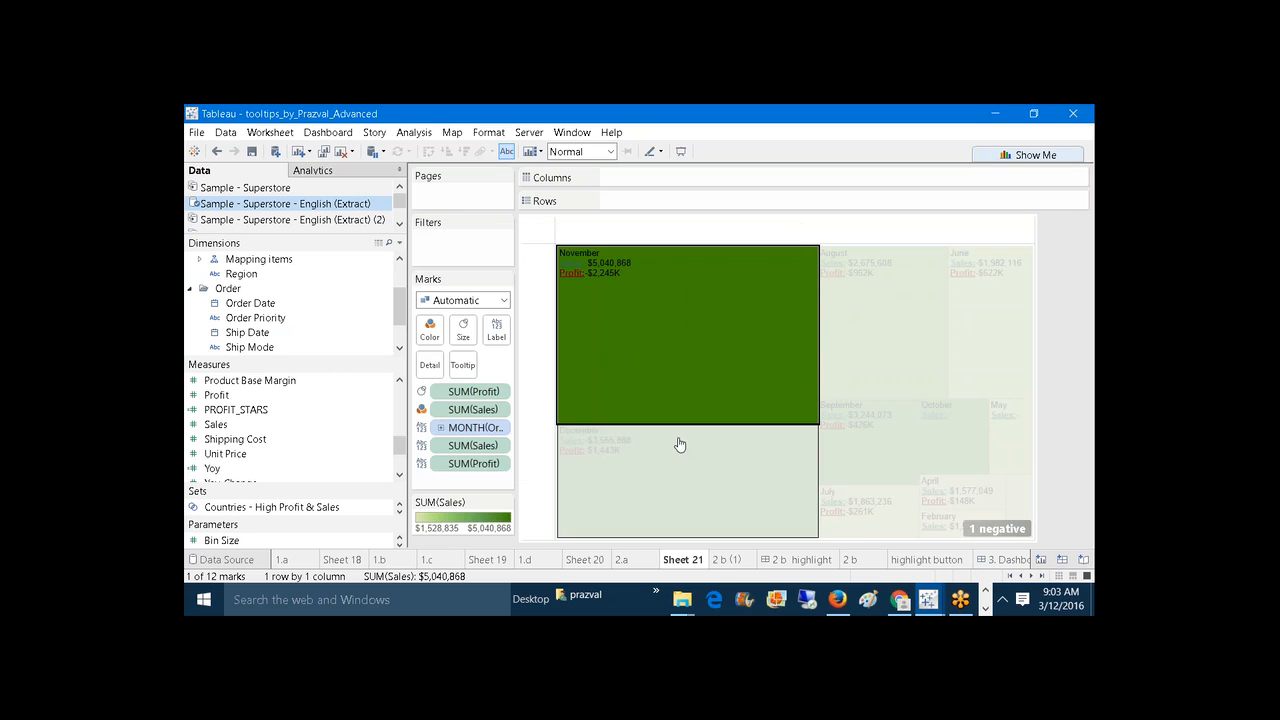
pyautogui.moveTo(668, 267)
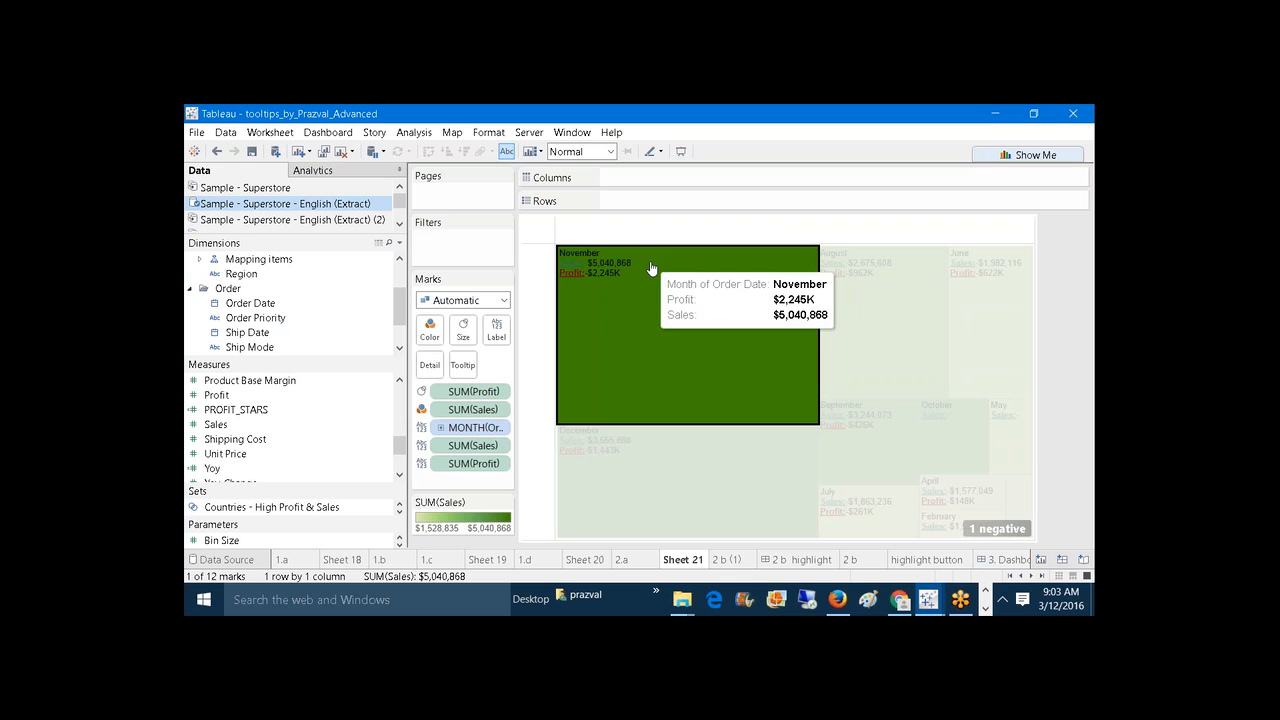
# Step: Reduce the treemap's tooltip to <MONTH(Order Date)> by deleting the Profit and Sales lines and the "Month of Order Date:" caption
pyautogui.click(463, 365)
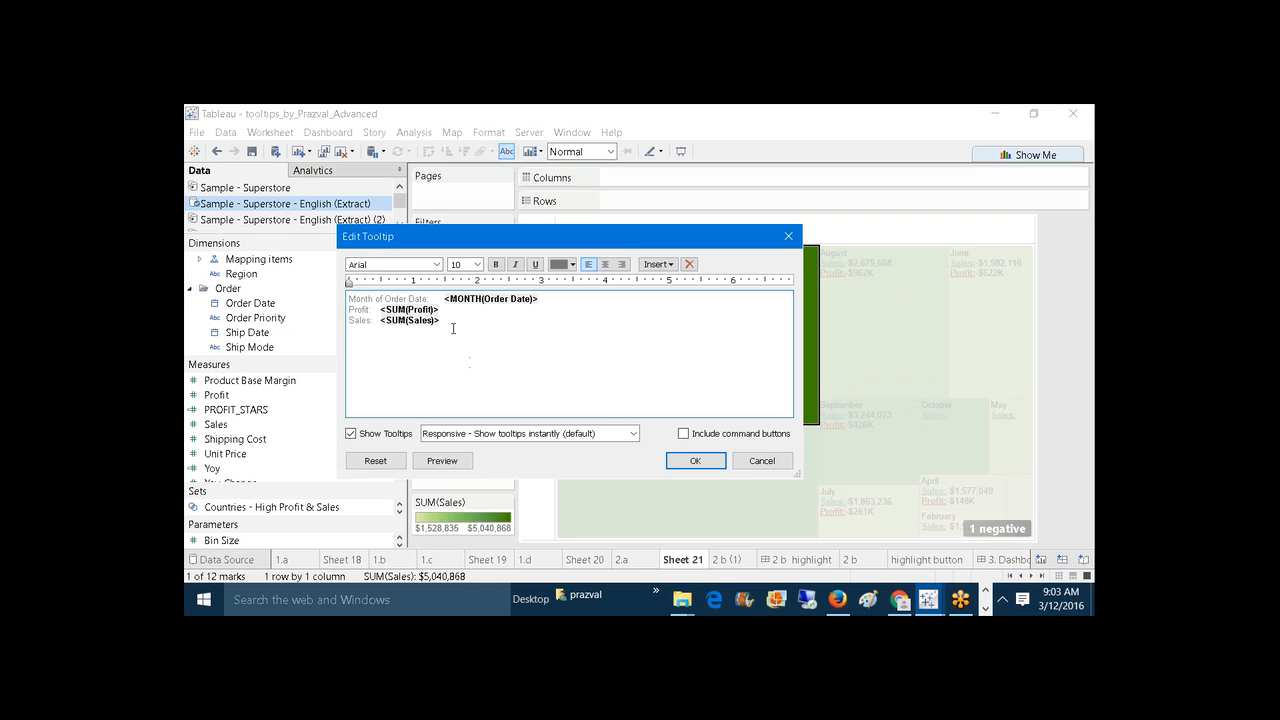
pyautogui.moveTo(453, 328); pyautogui.dragTo(348, 309)
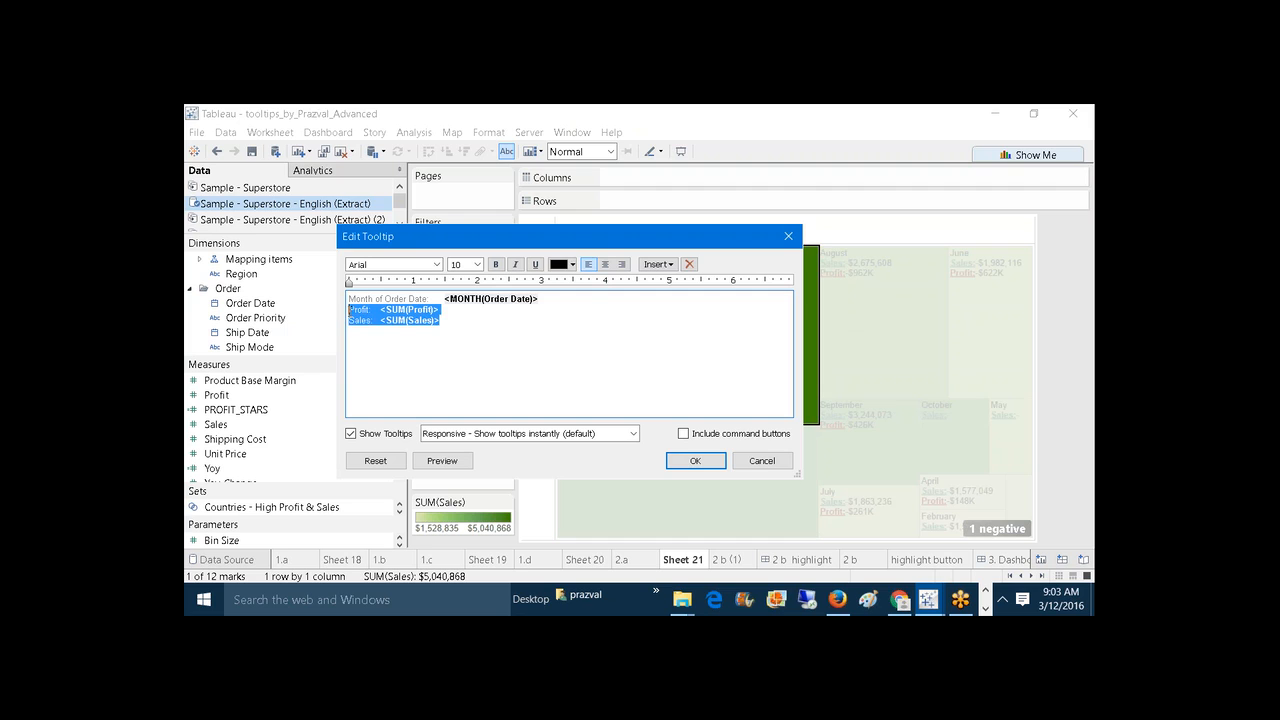
pyautogui.press('Delete')
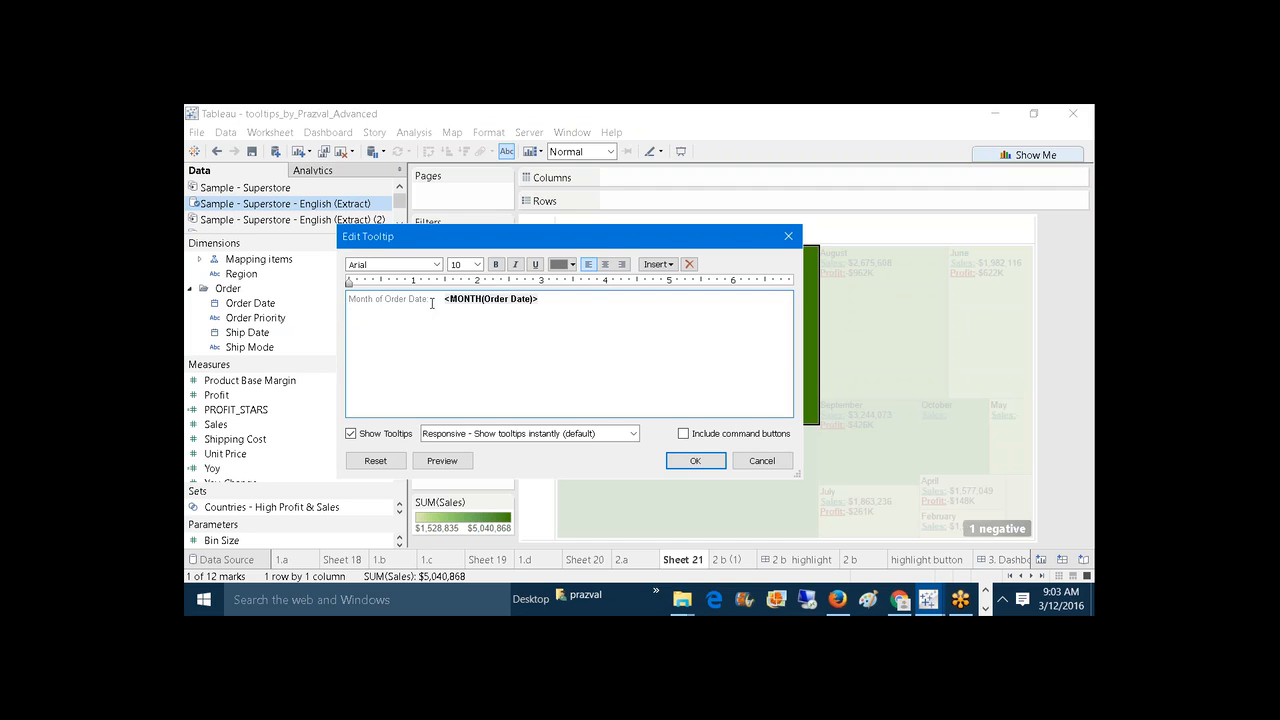
pyautogui.moveTo(432, 303); pyautogui.dragTo(351, 299)
pyautogui.press('Delete')
pyautogui.press('Delete')
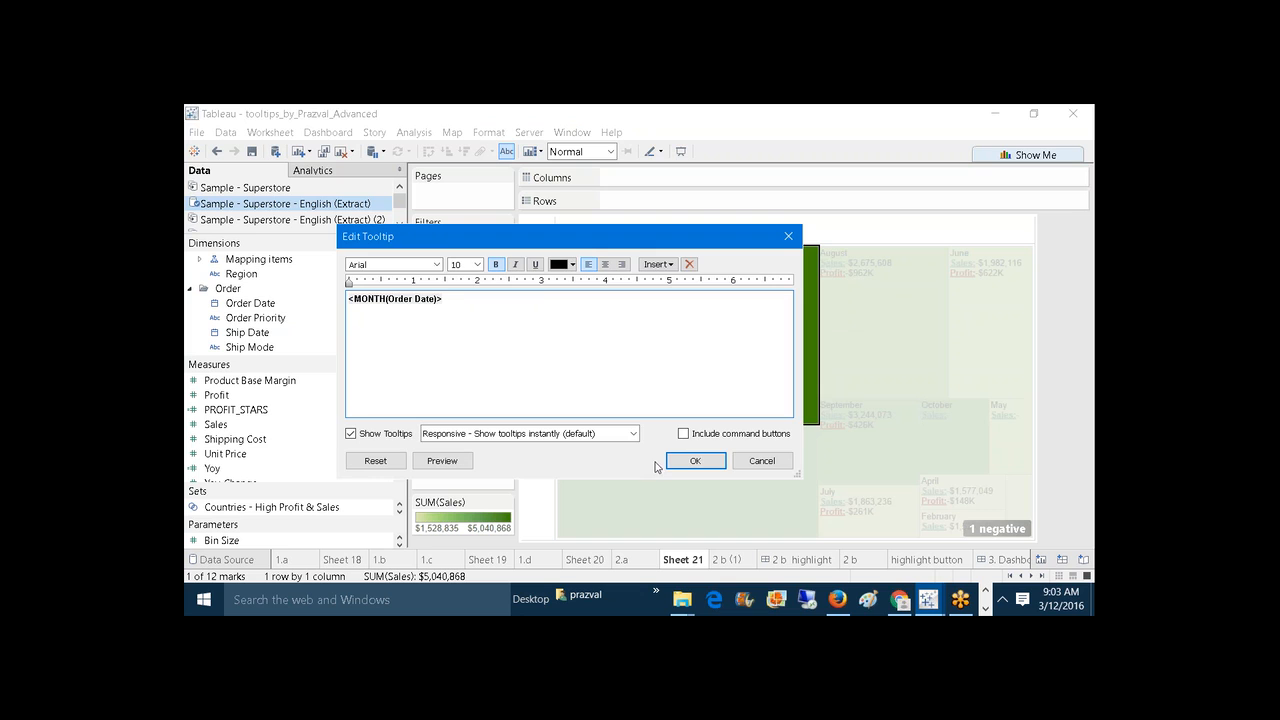
pyautogui.click(684, 463)
# Step: Examine the tooltips and labels of the individual month marks across the treemap
pyautogui.moveTo(646, 323)
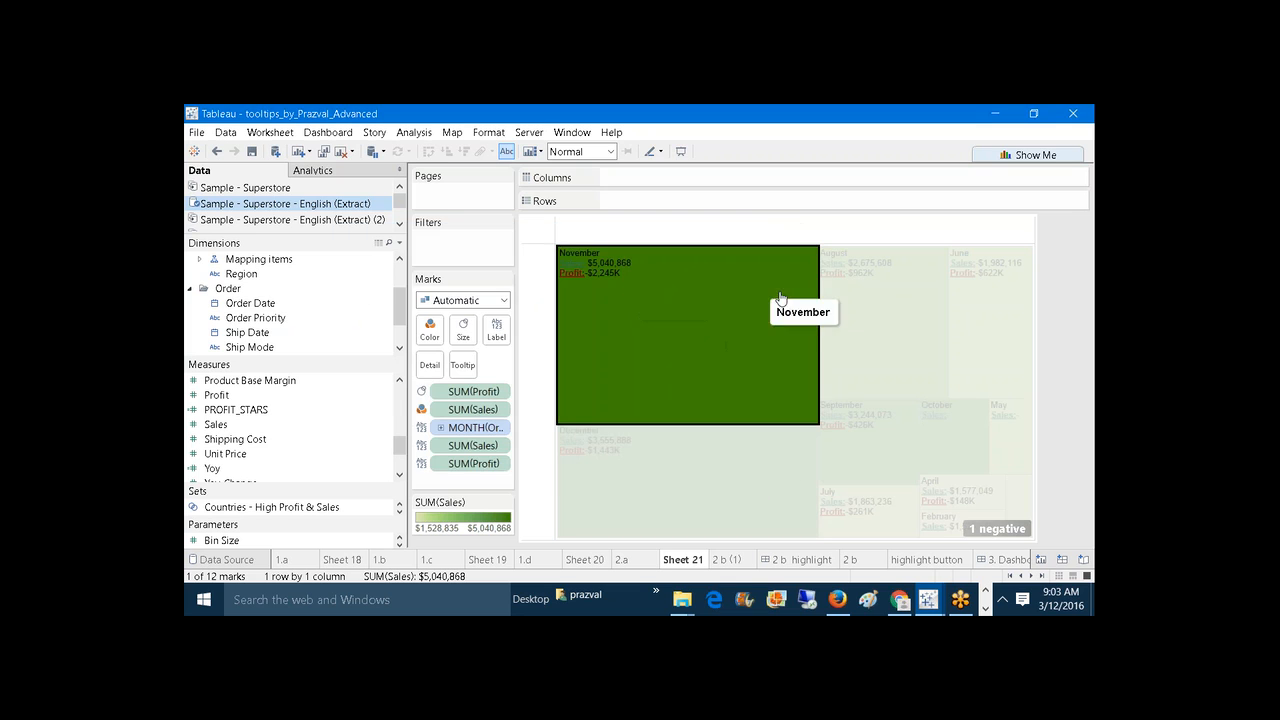
pyautogui.moveTo(829, 318)
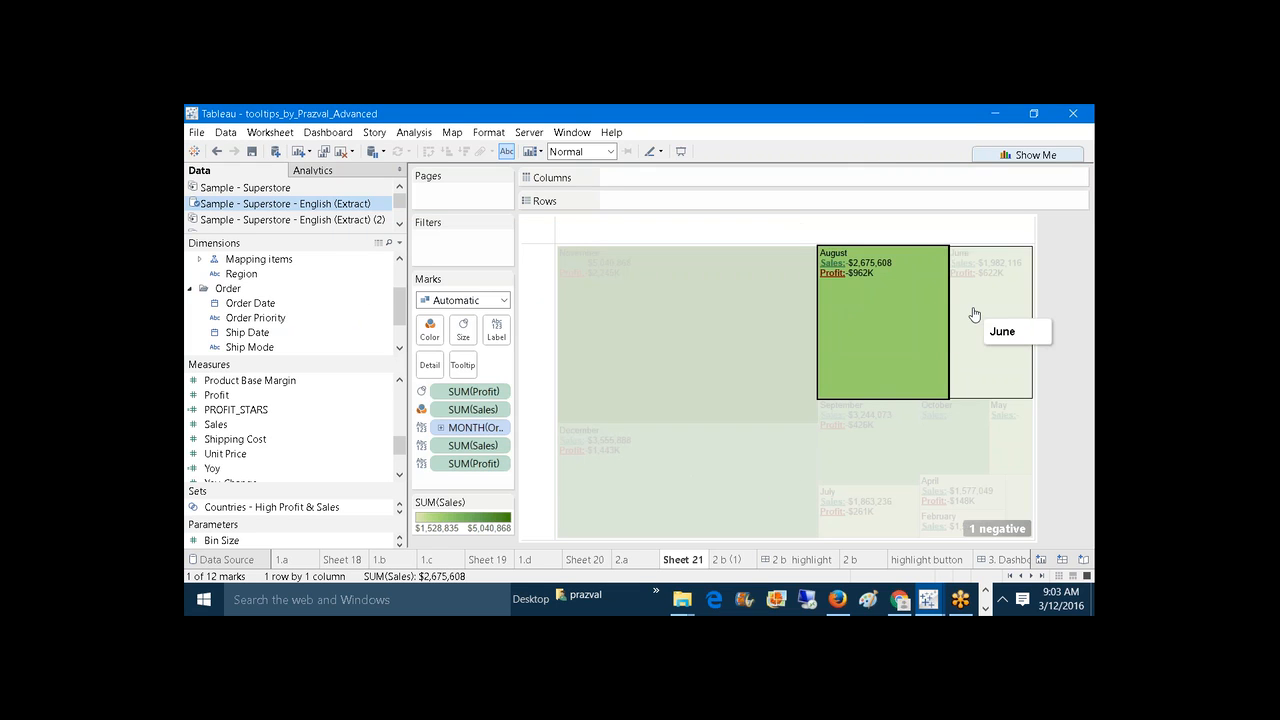
pyautogui.moveTo(720, 449)
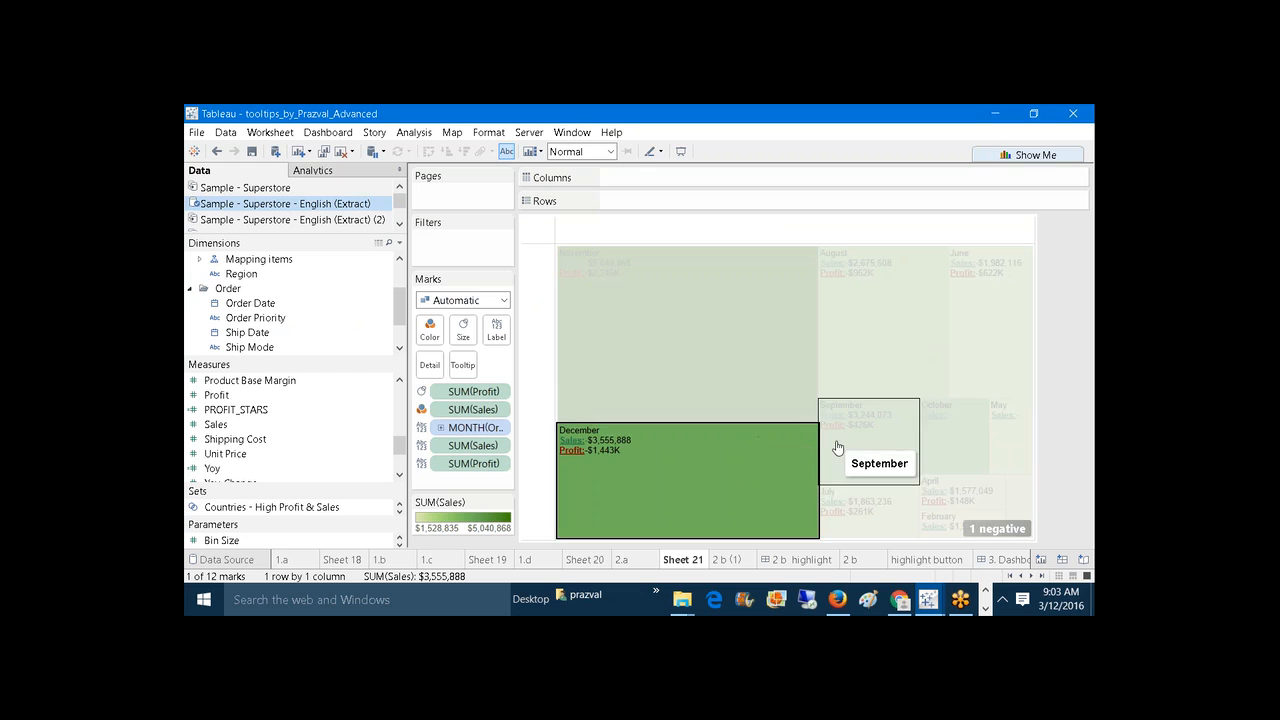
pyautogui.moveTo(931, 449)
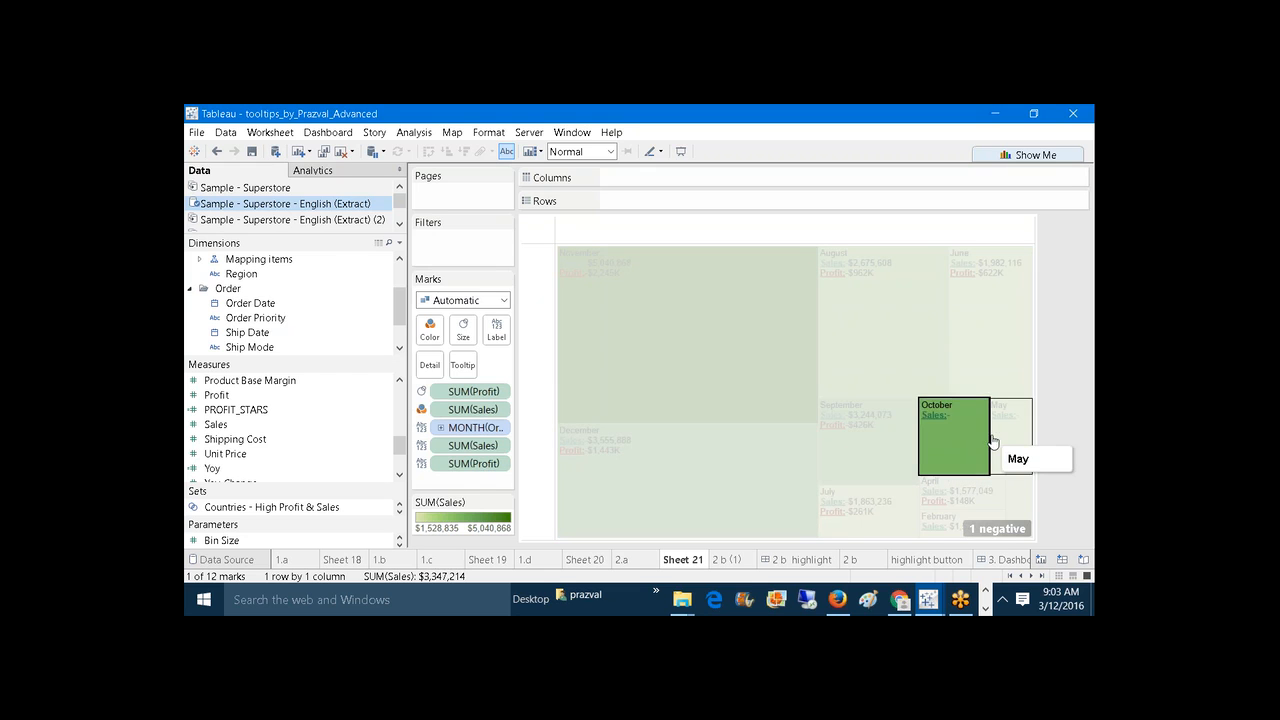
pyautogui.moveTo(990, 486)
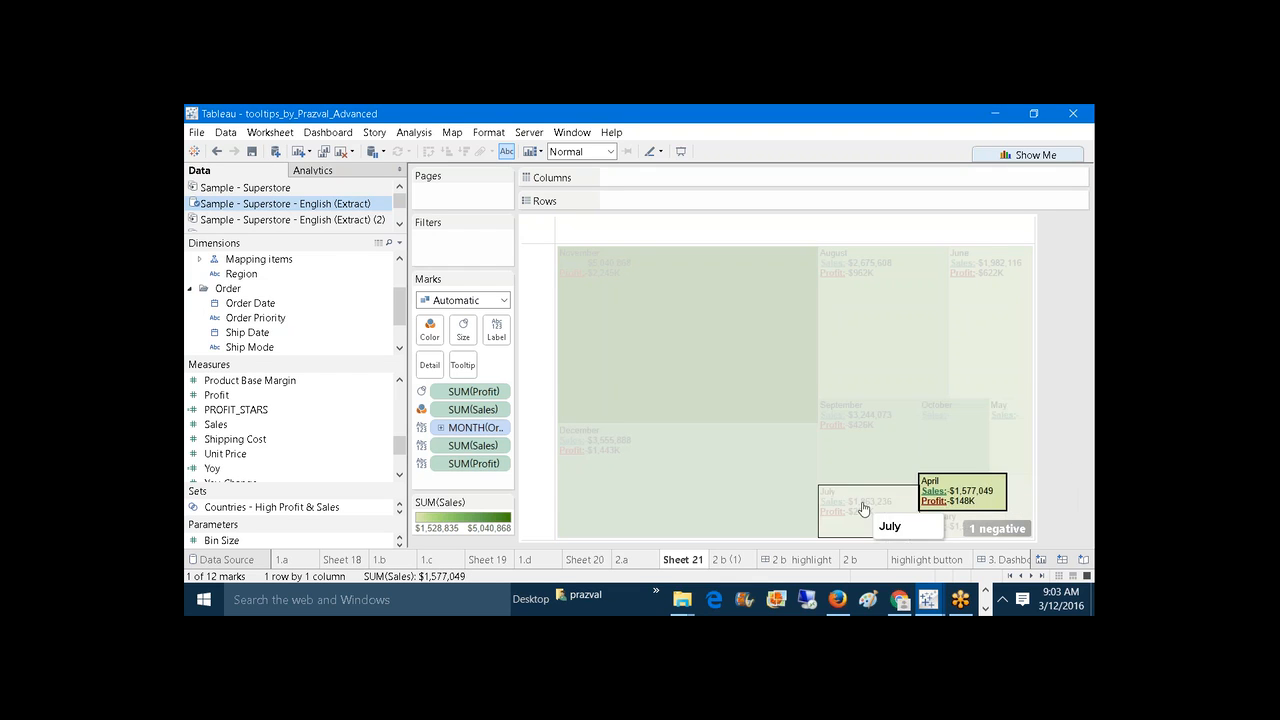
pyautogui.moveTo(770, 499)
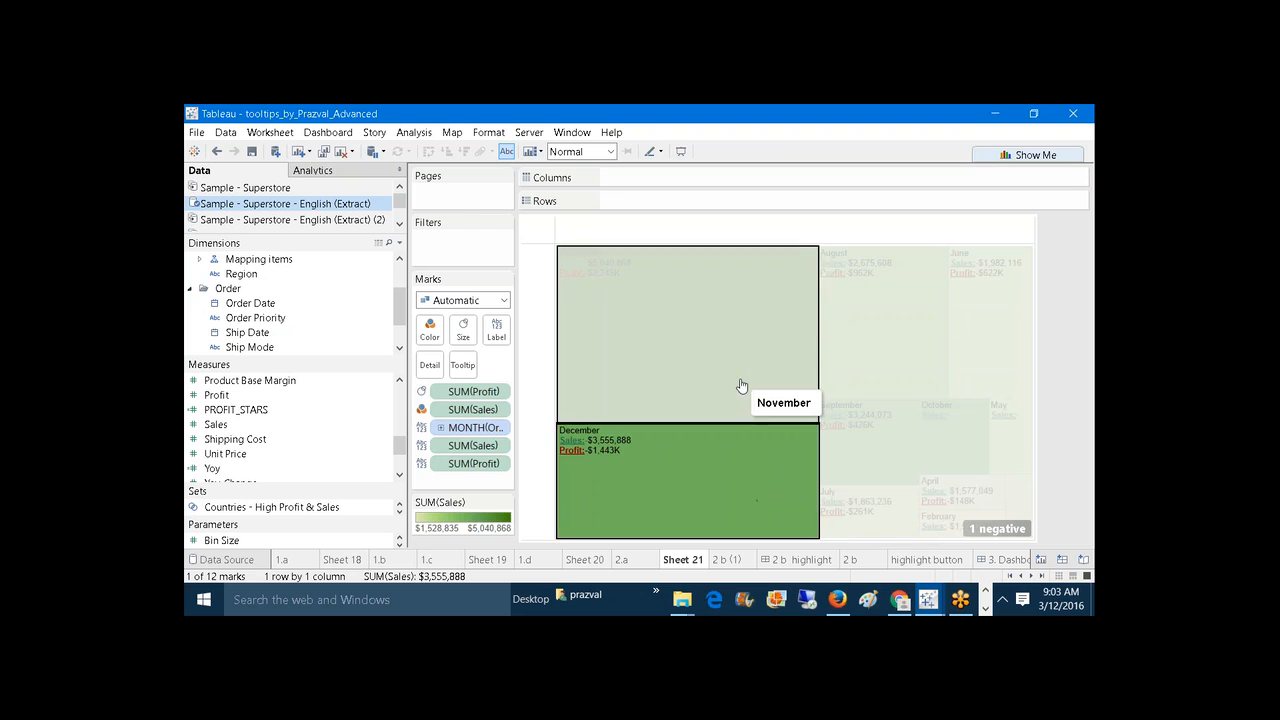
pyautogui.moveTo(869, 362)
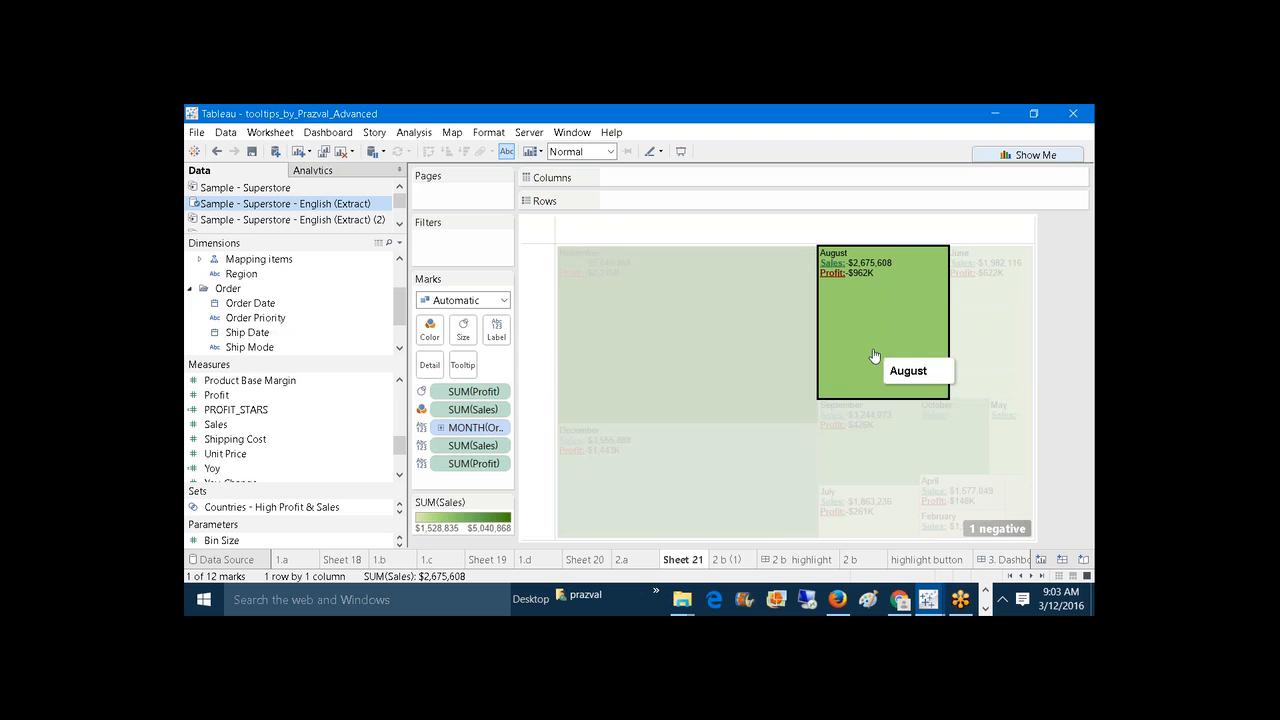
pyautogui.moveTo(775, 524)
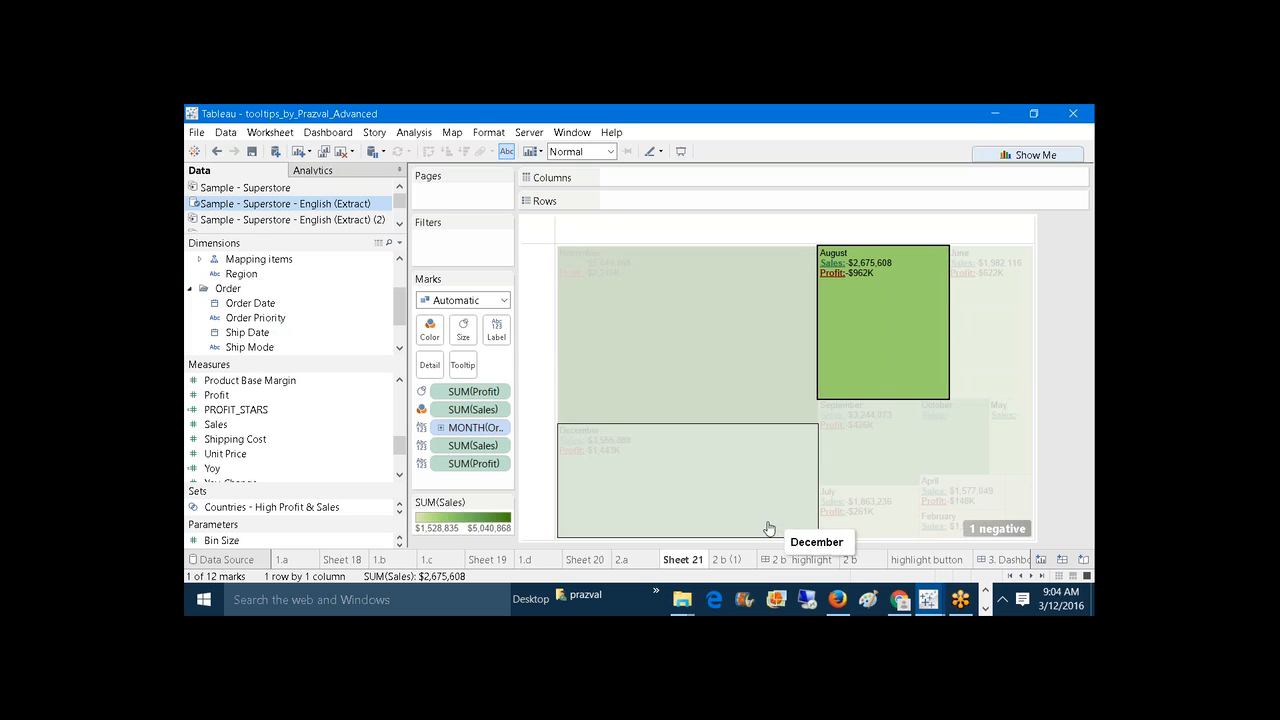
# Step: Open the 2 b (1) sheet, view it in presentation mode, clear the selected mark and return to the editing view
pyautogui.click(727, 562)
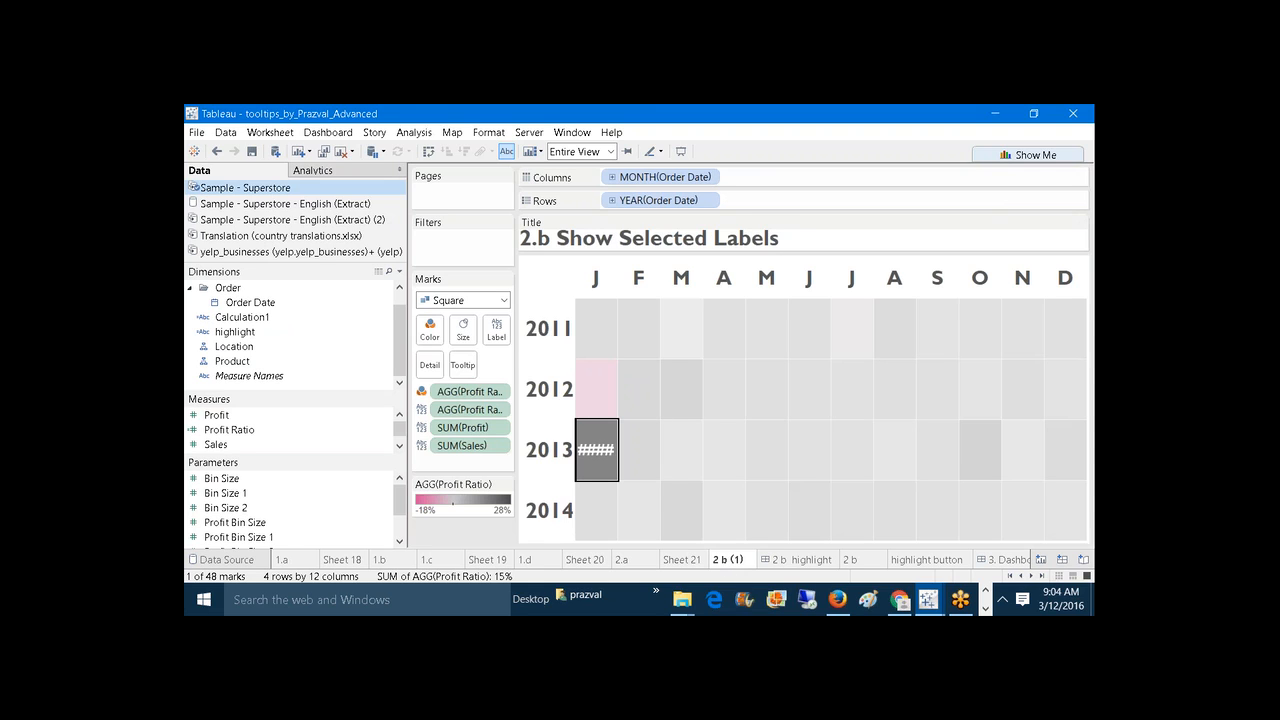
pyautogui.click(681, 152)
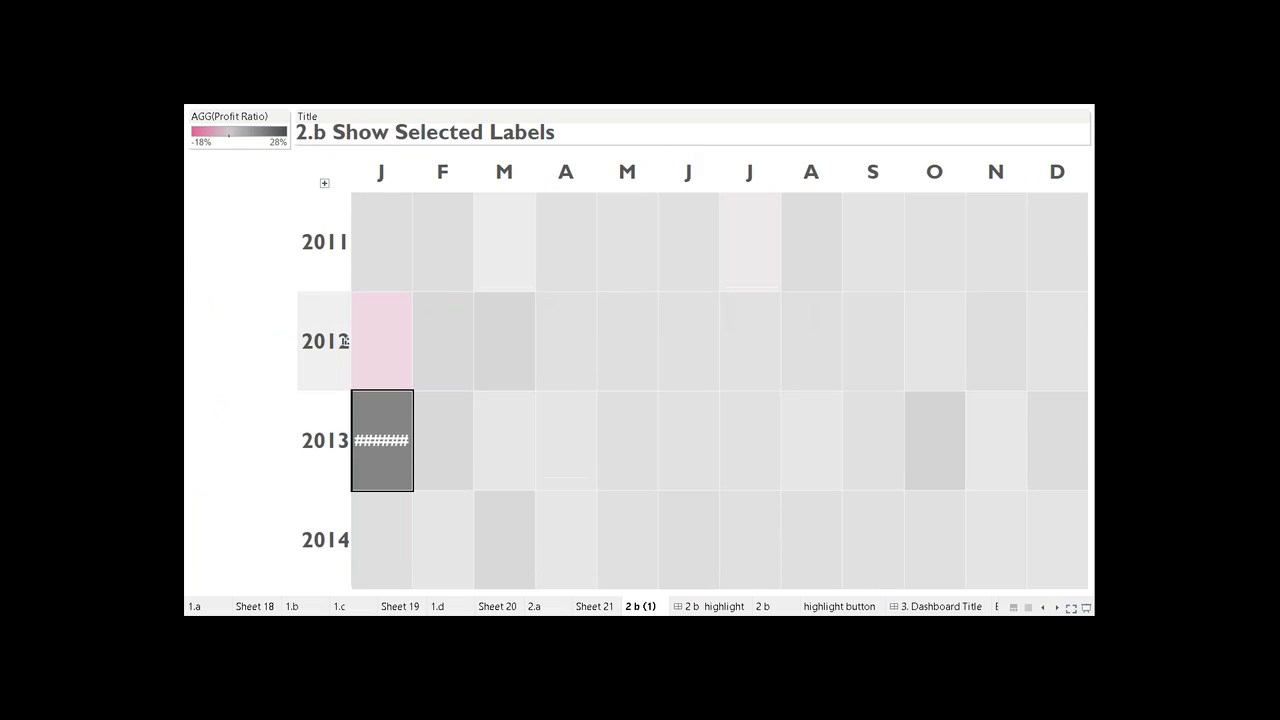
pyautogui.click(249, 345)
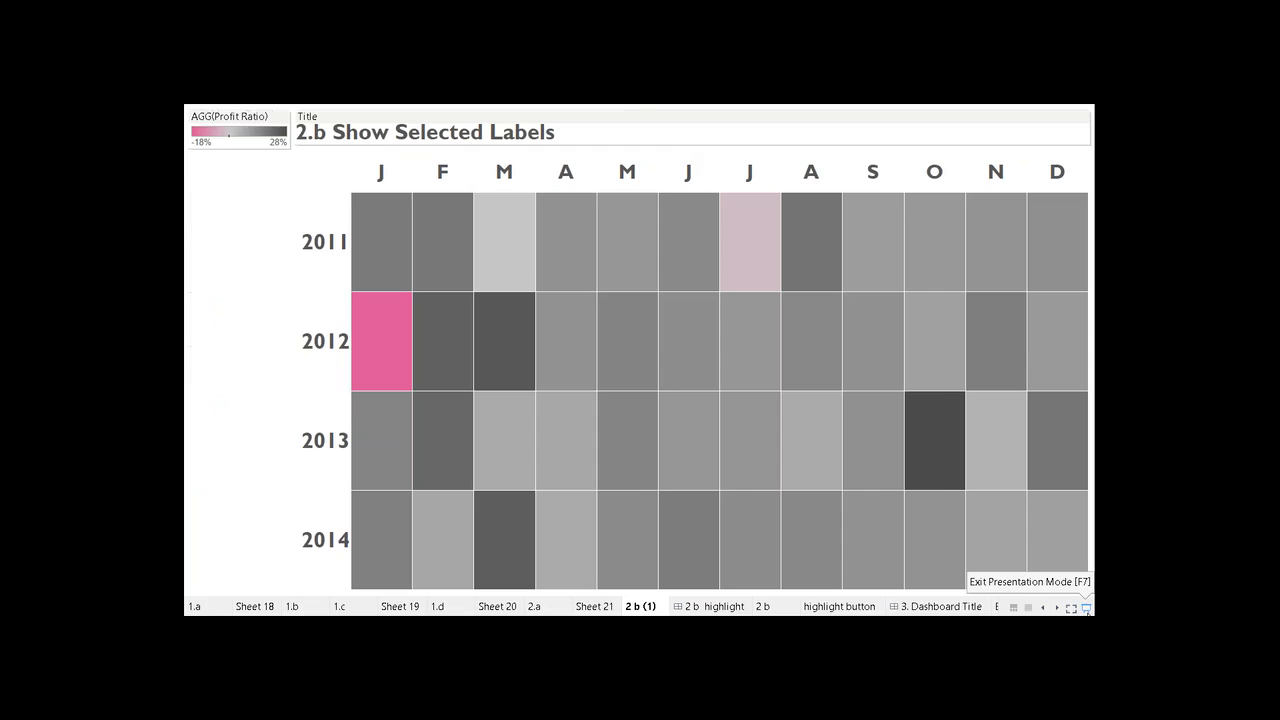
pyautogui.click(1086, 607)
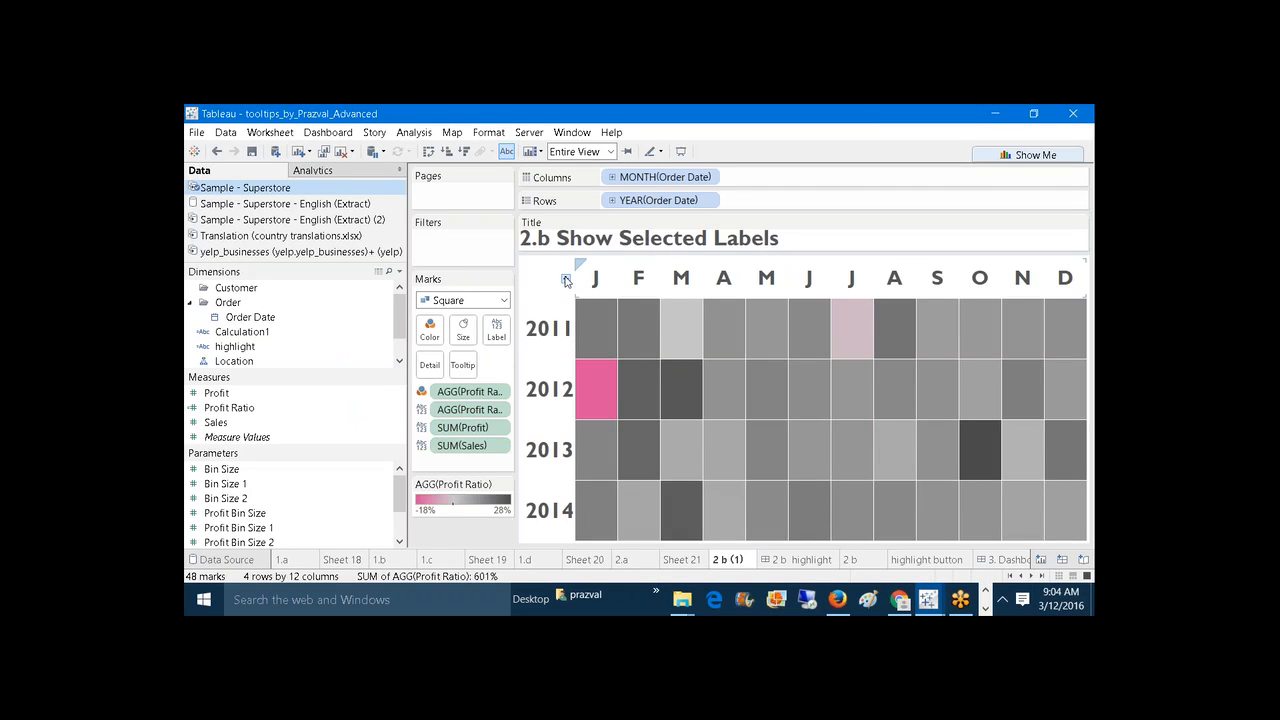
# Step: Reduce the font size of the mark labels on the 2 b (1) heatmap
pyautogui.click(500, 333)
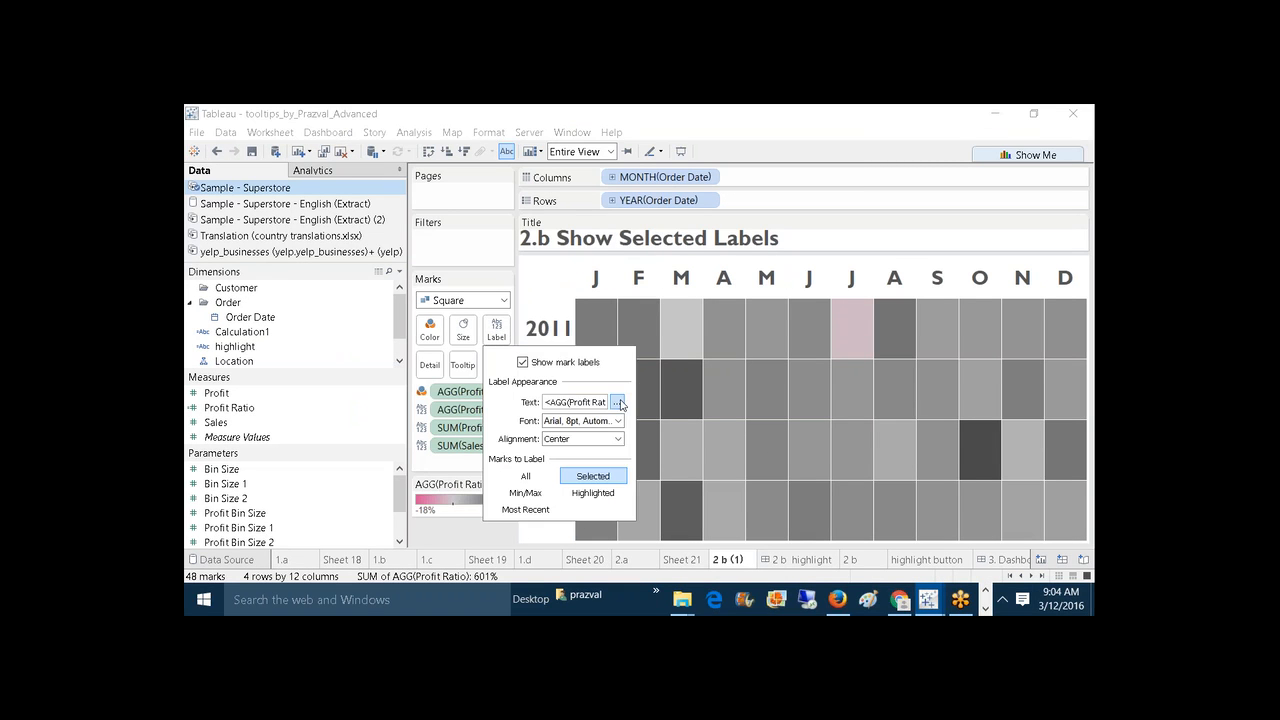
pyautogui.click(618, 421)
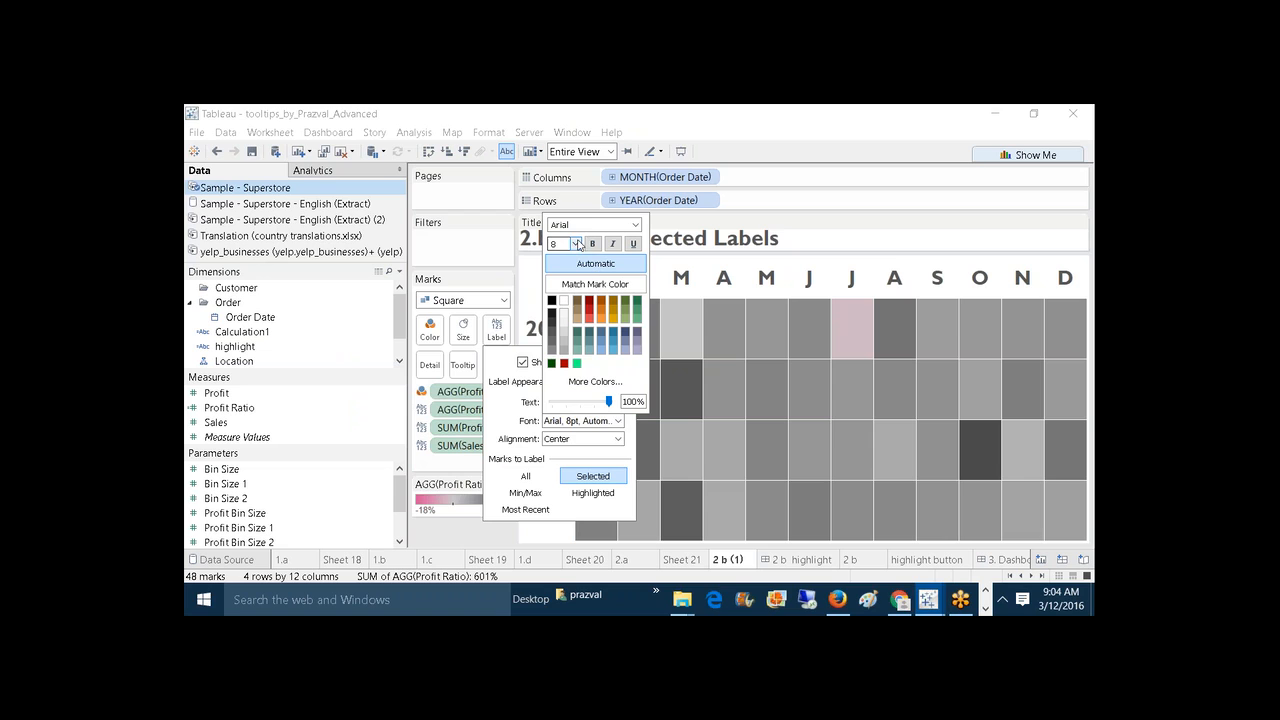
pyautogui.click(575, 244)
pyautogui.click(567, 250)
pyautogui.click(681, 151)
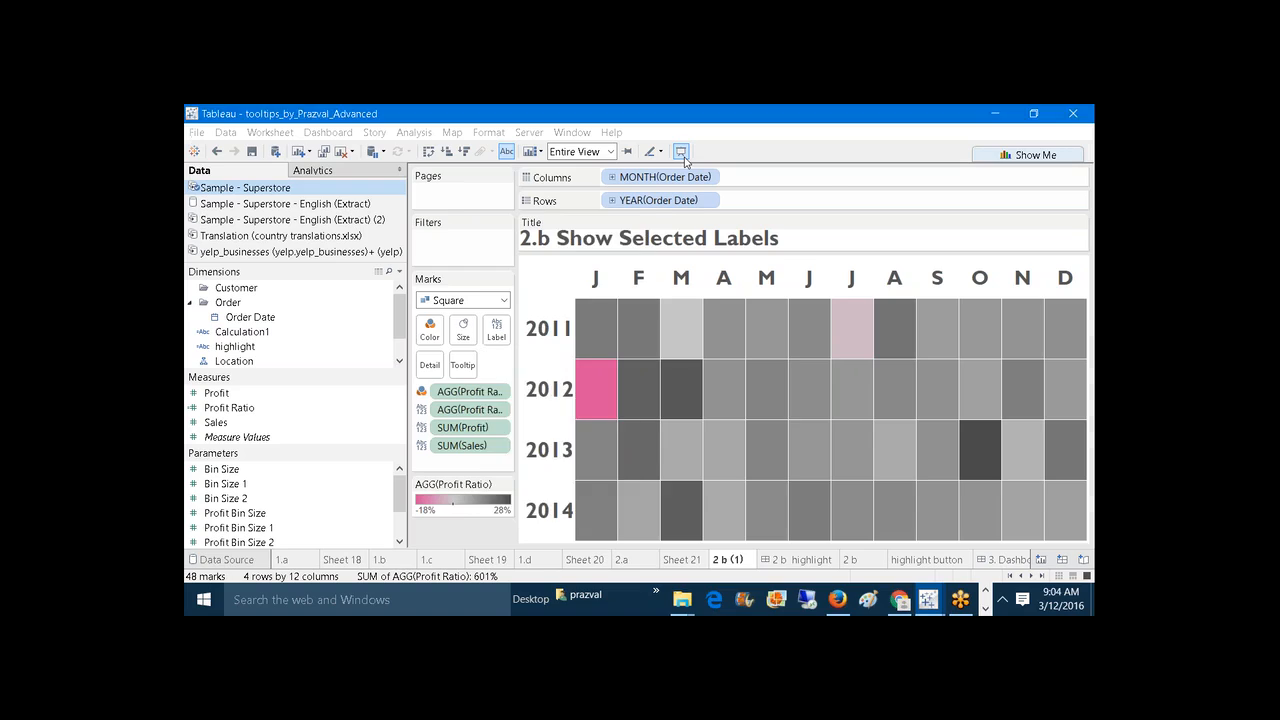
# Step: In presentation mode, select and deselect the January 2011 mark to check its label, then return to the editing view
pyautogui.click(681, 151)
pyautogui.click(389, 263)
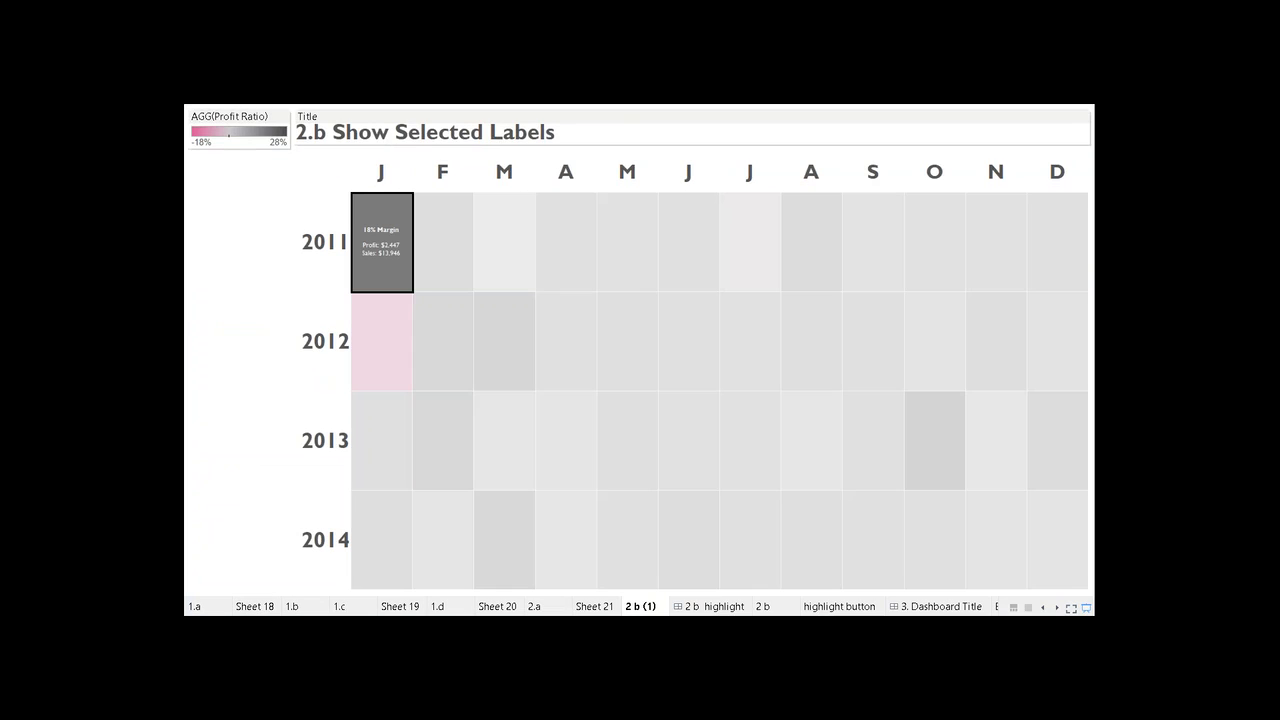
pyautogui.click(241, 277)
pyautogui.click(383, 264)
pyautogui.click(256, 290)
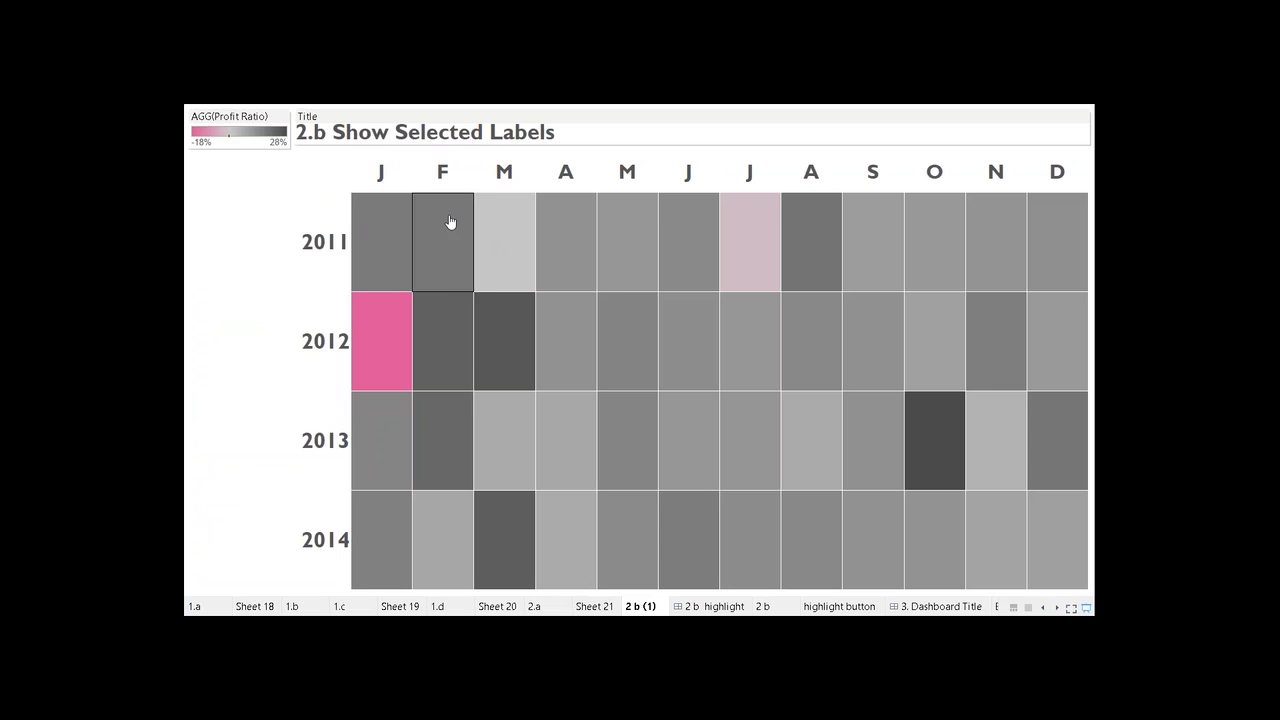
pyautogui.click(1086, 607)
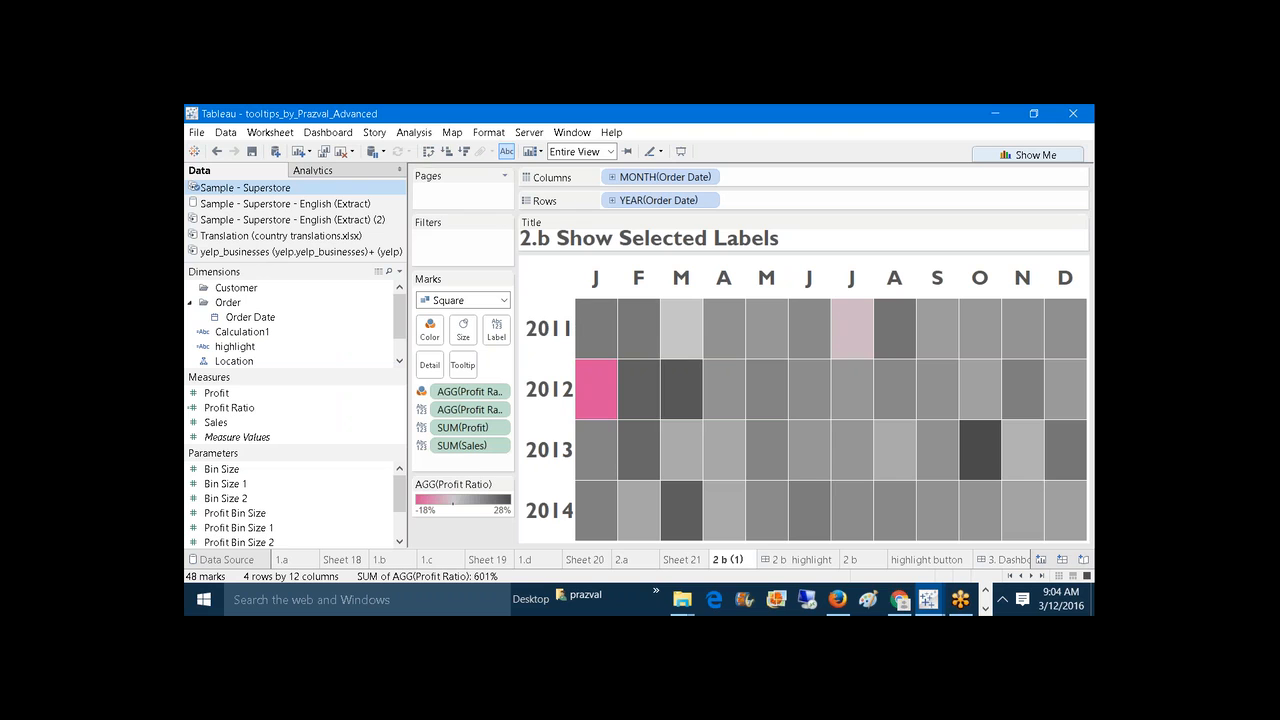
# Step: Create a new worksheet with the year of Order Date on rows and the month of Order Date on columns
pyautogui.click(301, 152)
pyautogui.moveTo(250, 317); pyautogui.dragTo(640, 197)
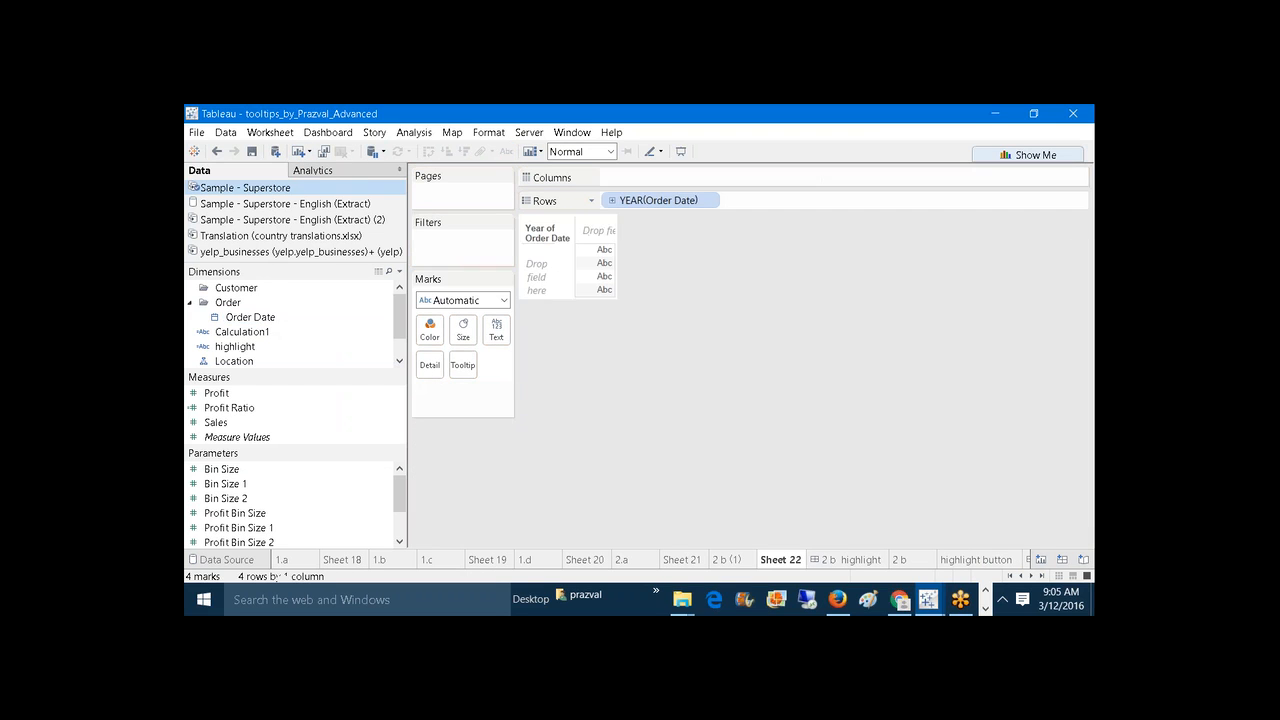
pyautogui.moveTo(242, 322); pyautogui.dragTo(668, 185)
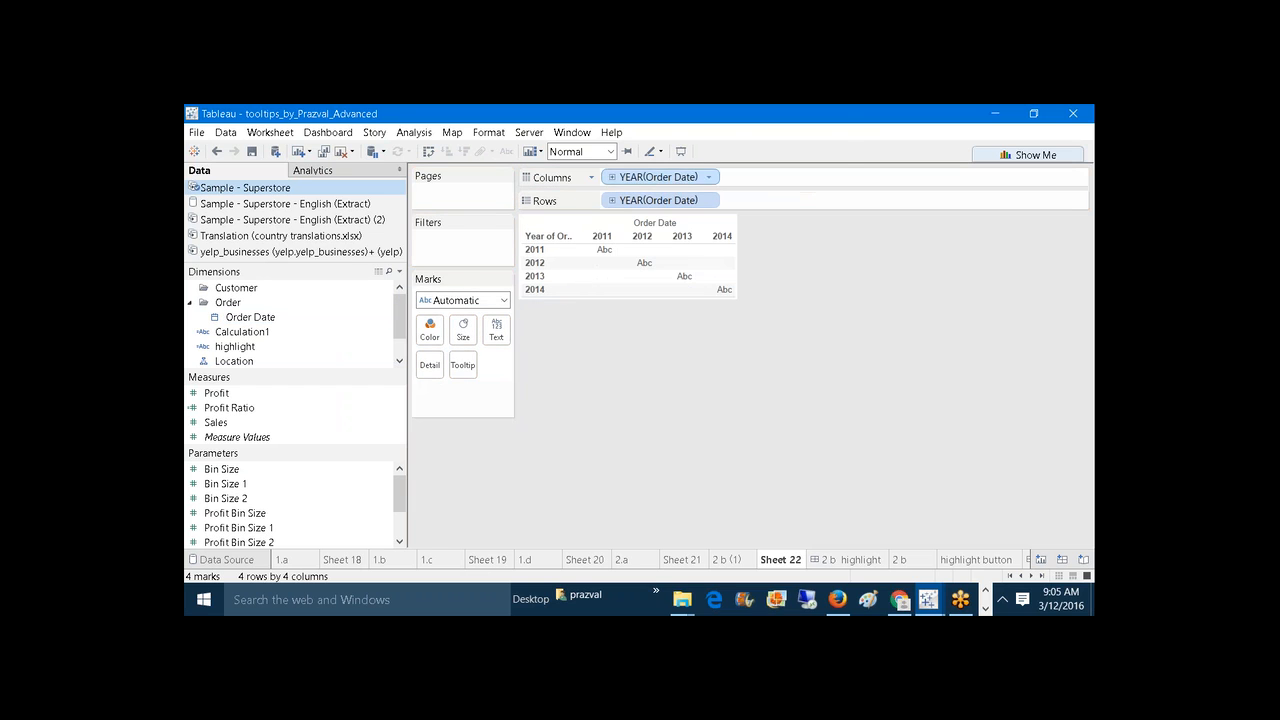
pyautogui.rightClick(666, 180)
pyautogui.click(708, 287)
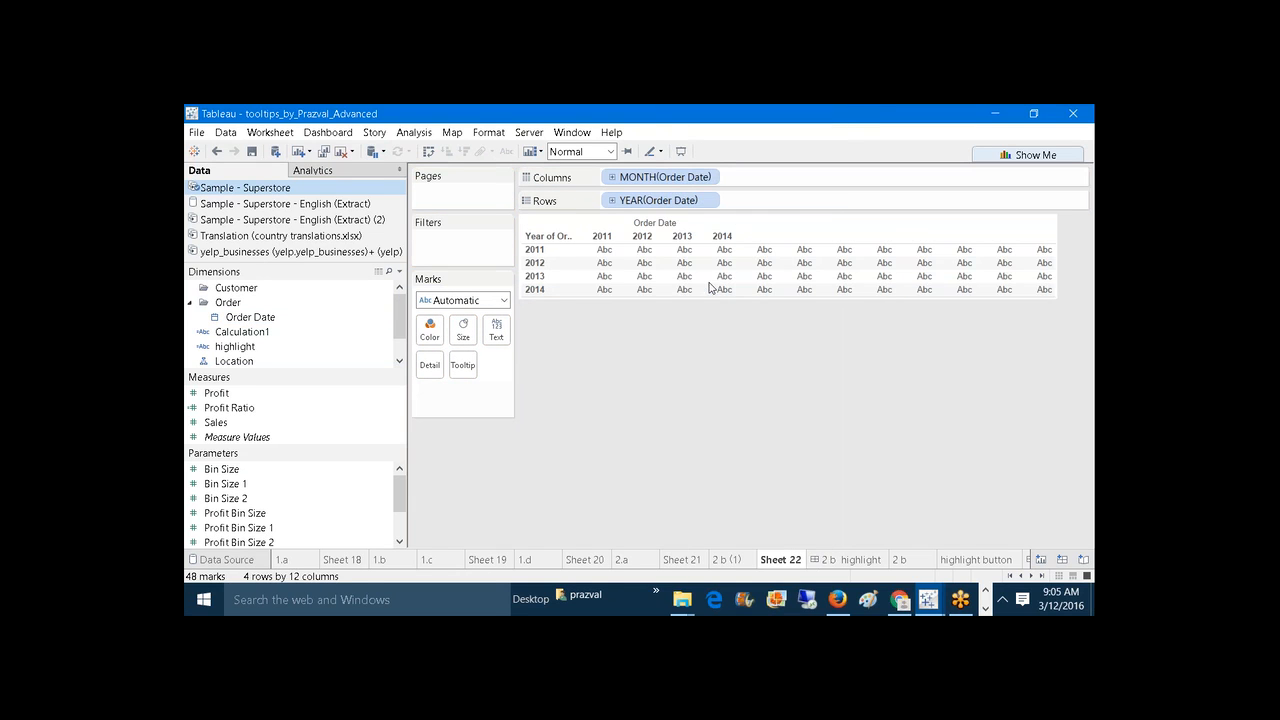
# Step: Make the rows of the new year-by-month table taller and compare it with the 2 b (1) sheet
pyautogui.moveTo(600, 290)
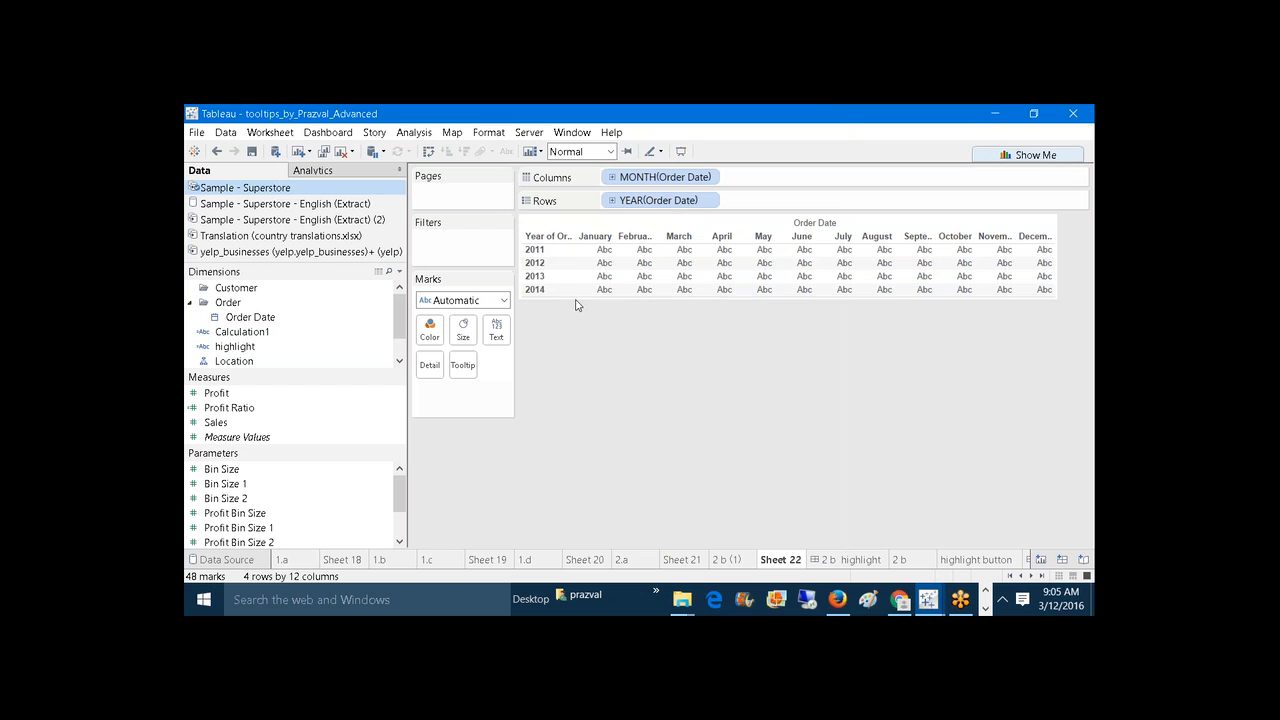
pyautogui.moveTo(574, 305); pyautogui.dragTo(571, 400)
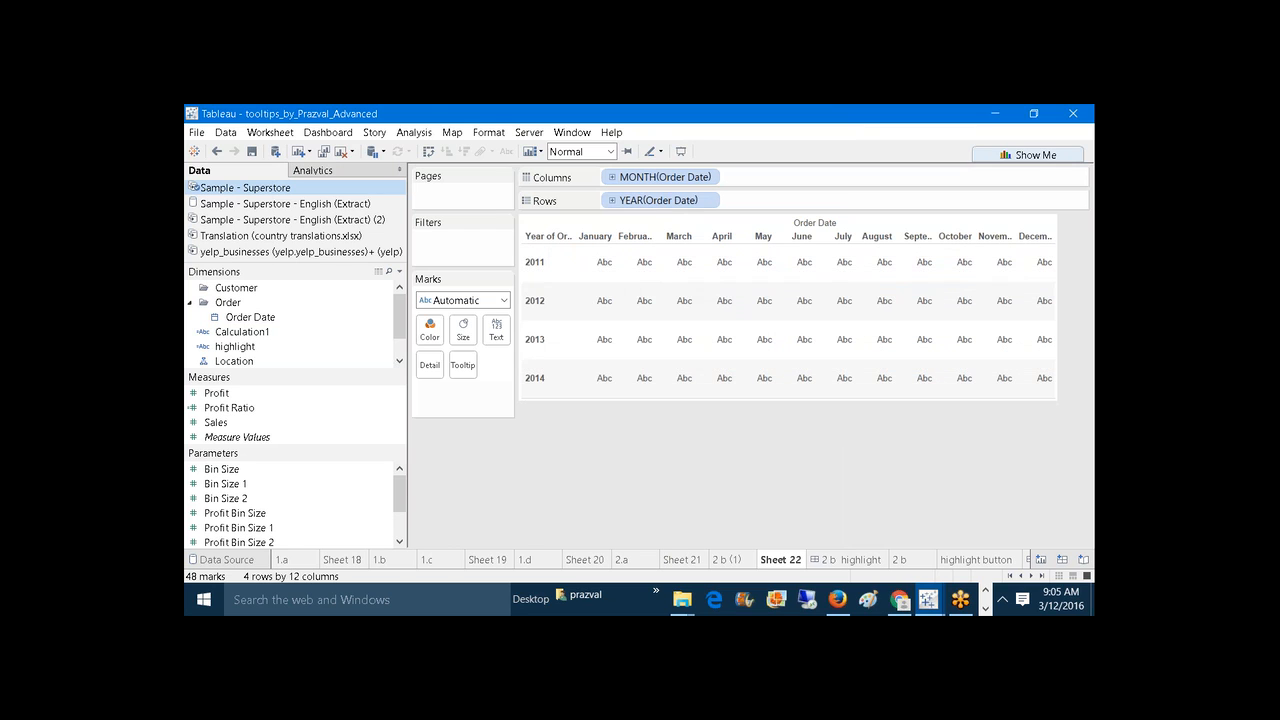
pyautogui.click(728, 560)
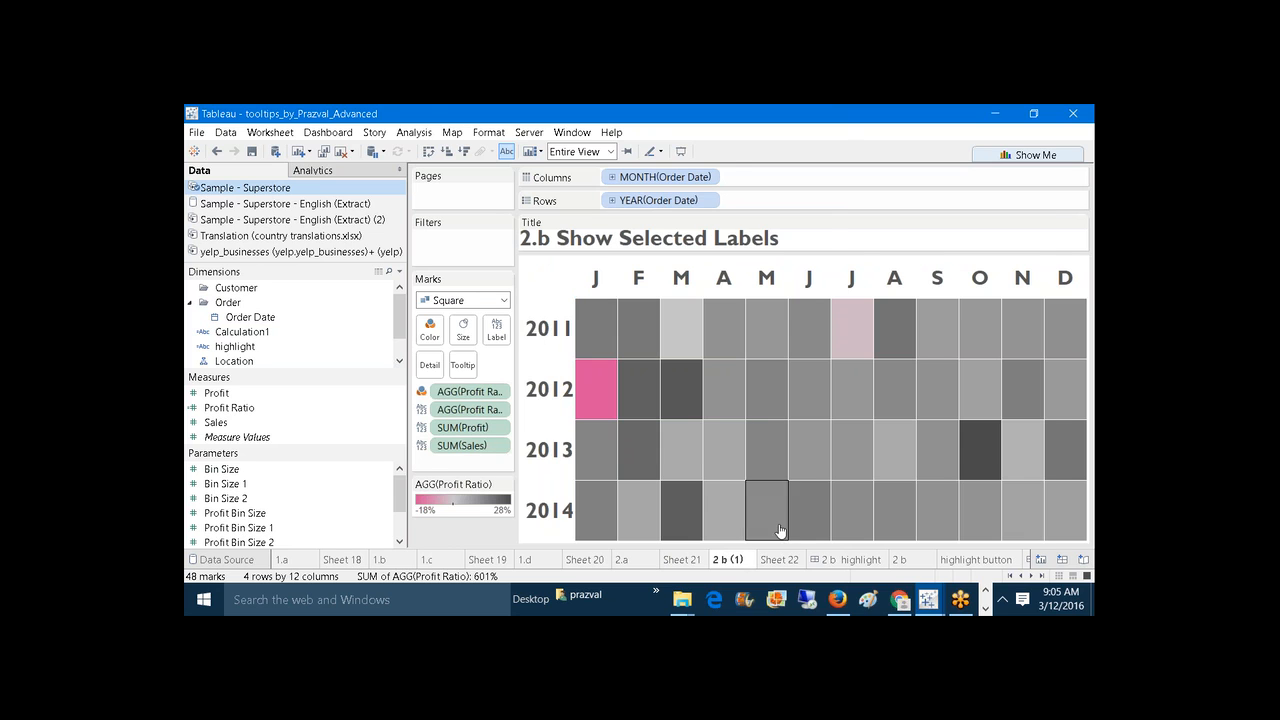
pyautogui.click(778, 561)
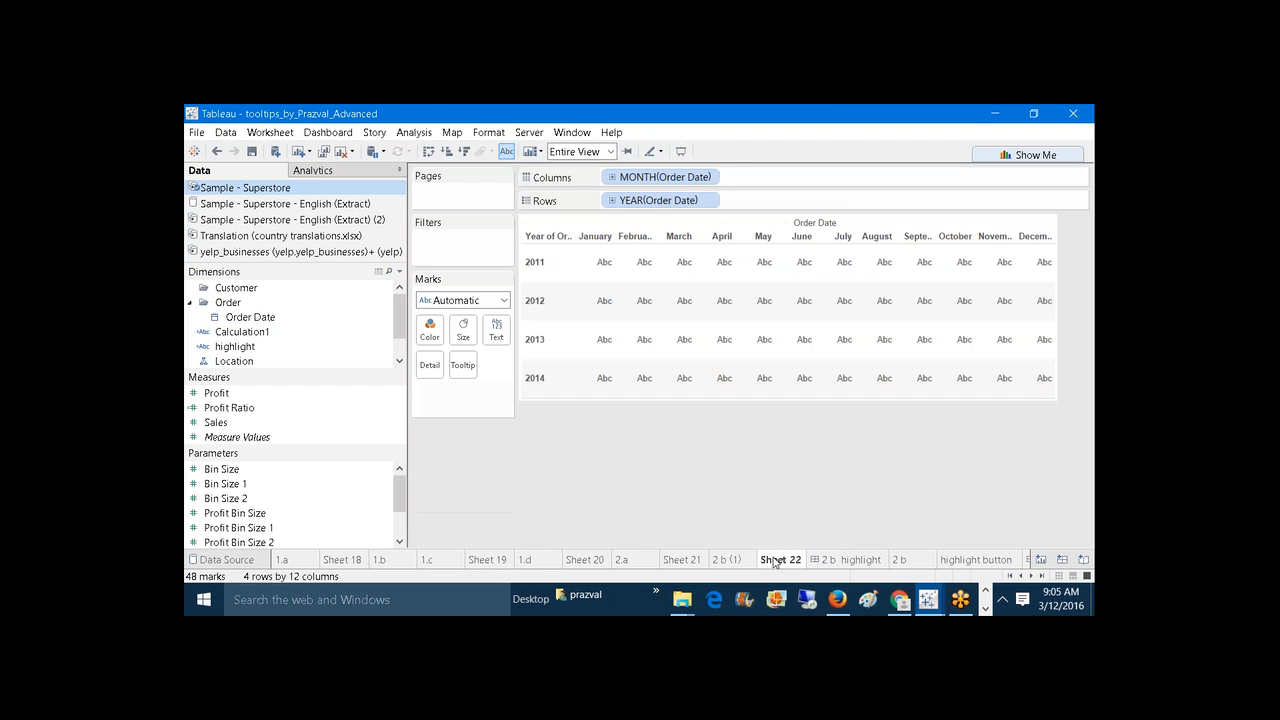
pyautogui.rightClick(657, 184)
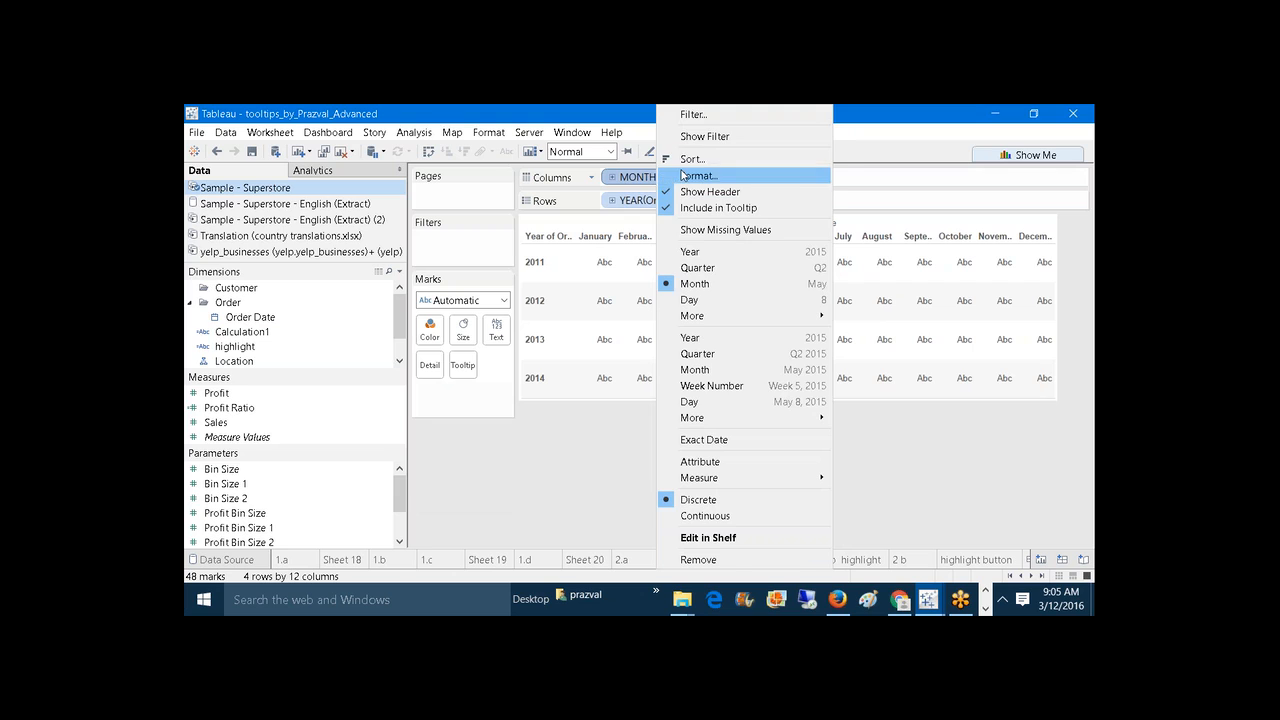
pyautogui.click(682, 176)
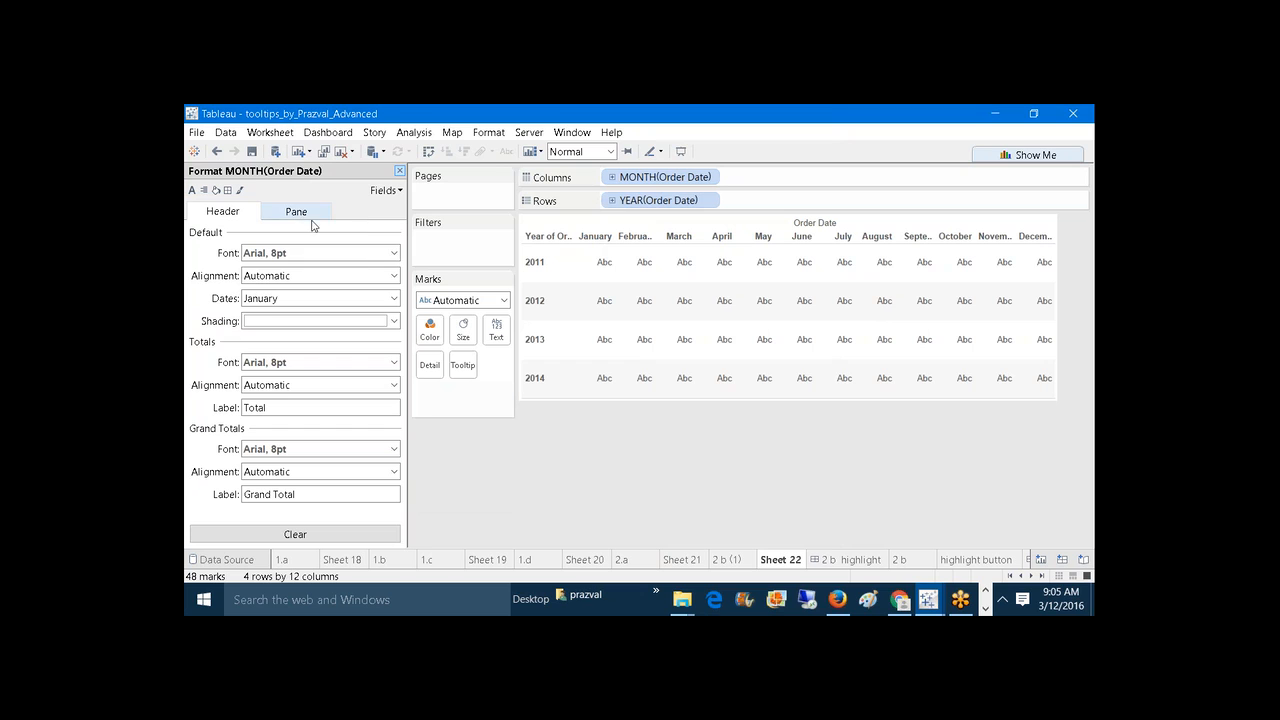
pyautogui.click(385, 298)
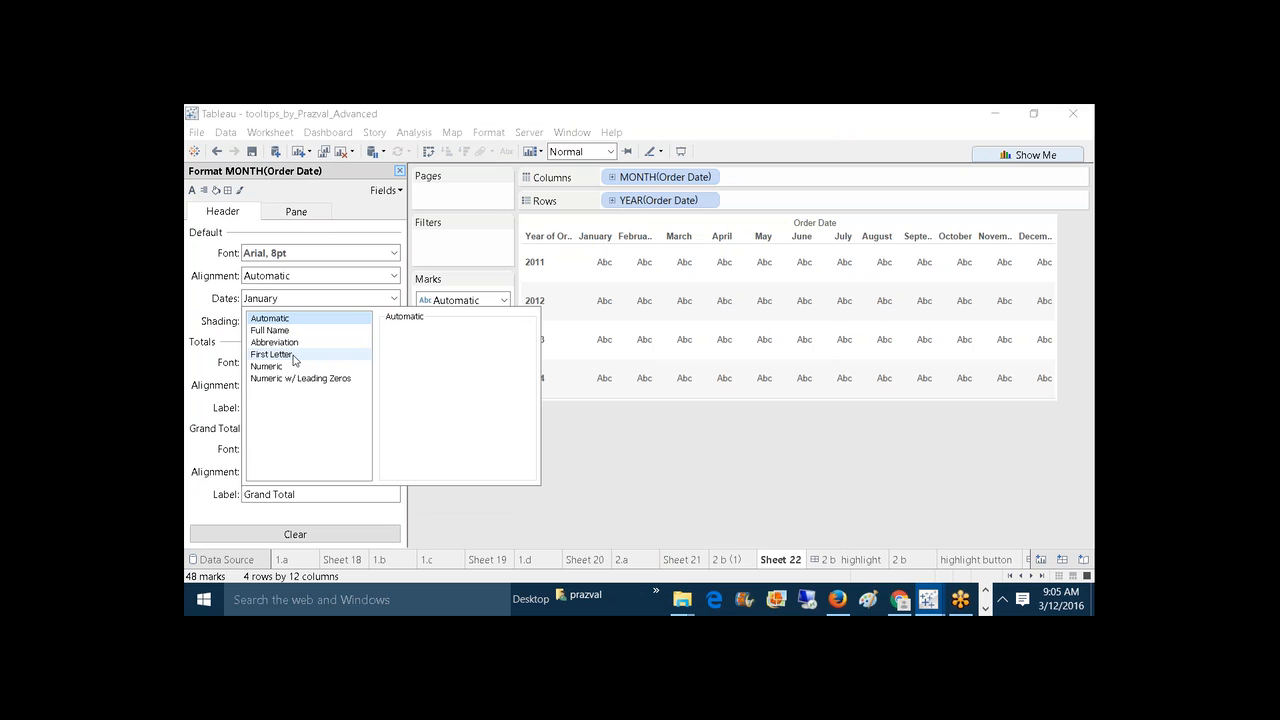
pyautogui.click(587, 433)
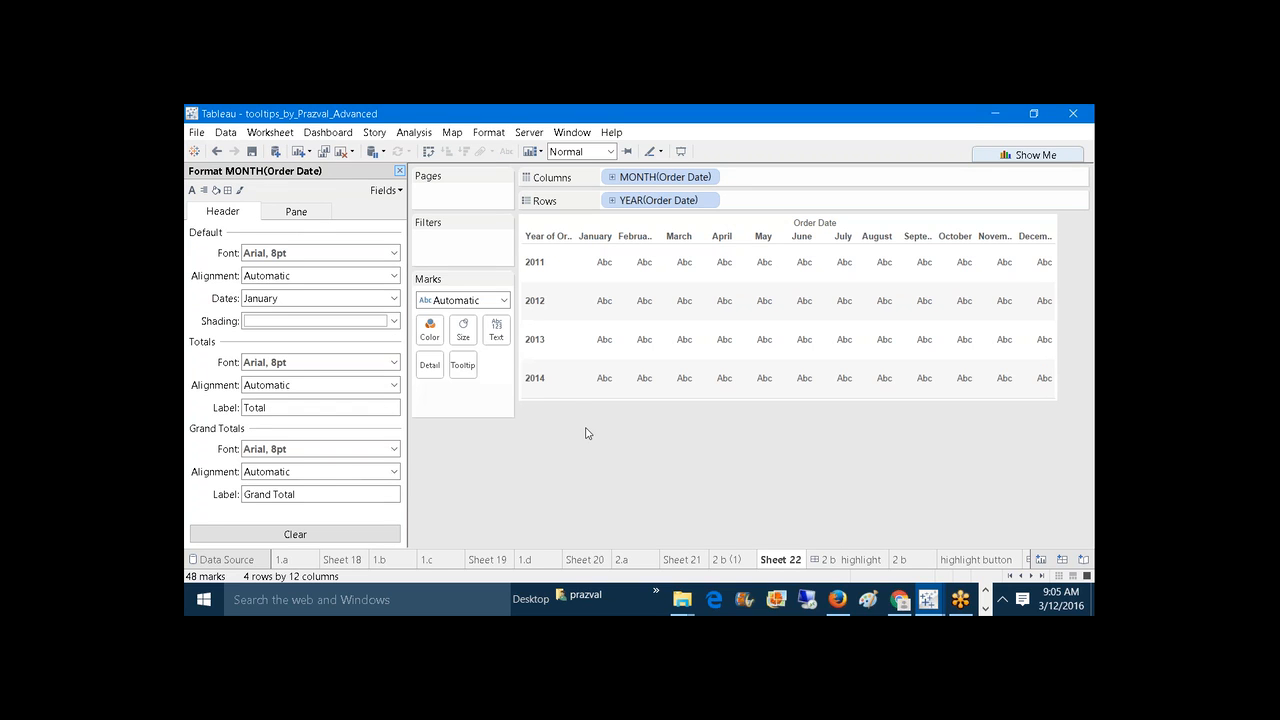
pyautogui.click(399, 171)
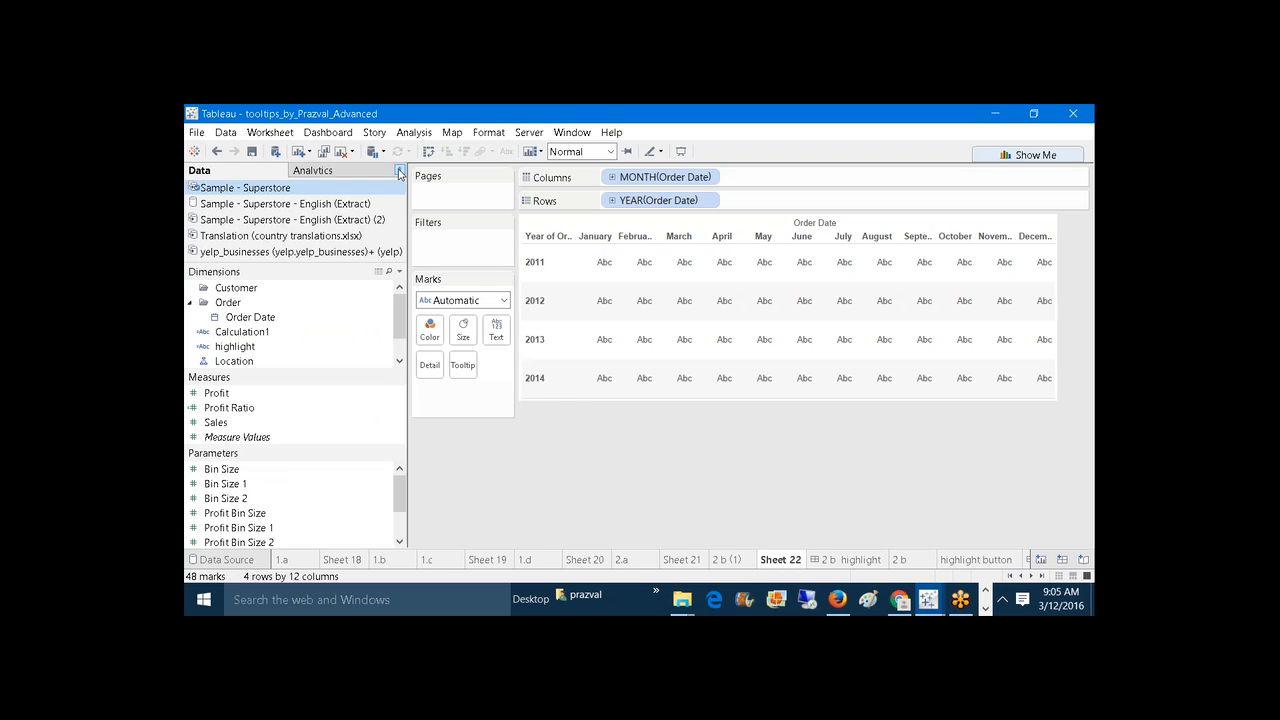
pyautogui.rightClick(630, 178)
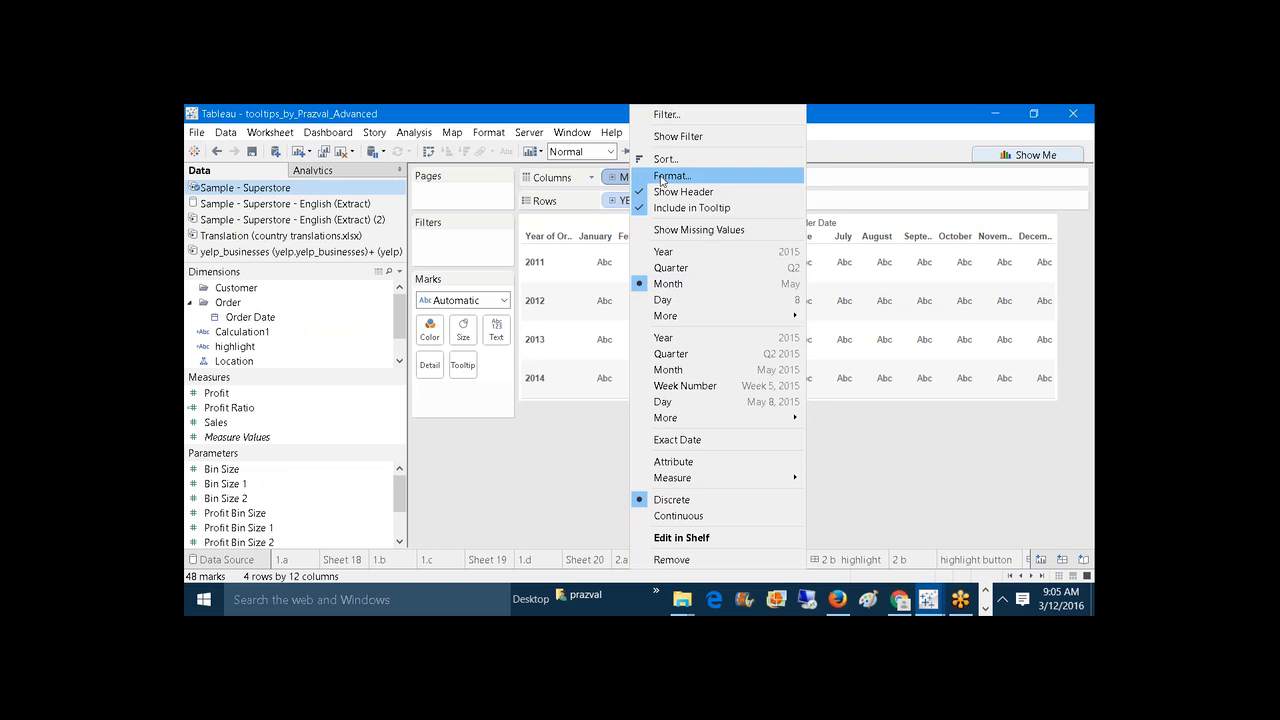
pyautogui.click(577, 436)
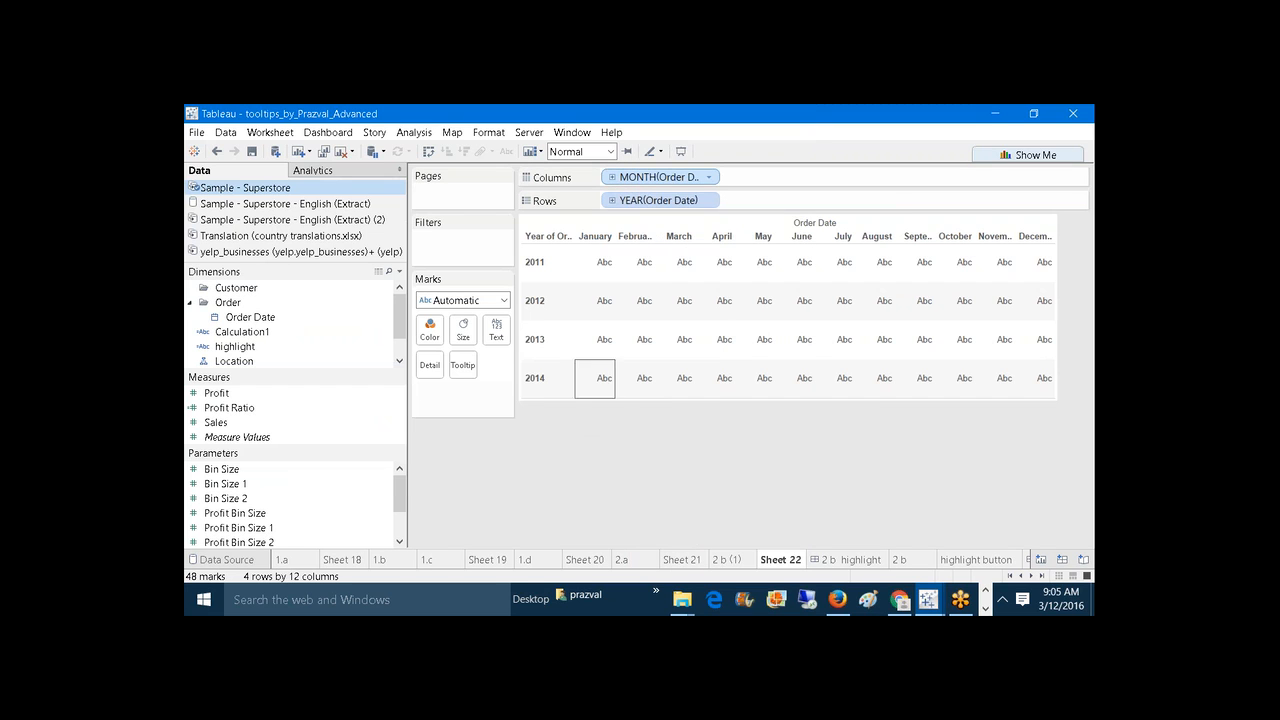
pyautogui.rightClick(600, 240)
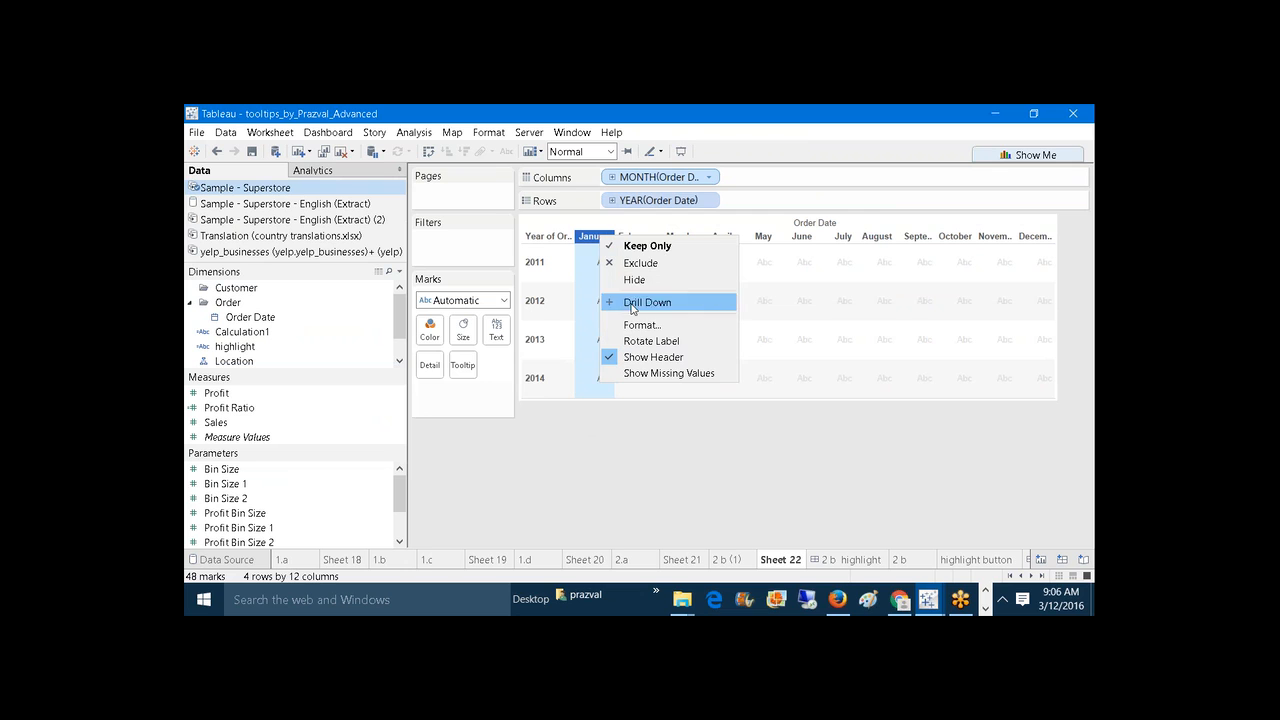
pyautogui.click(627, 447)
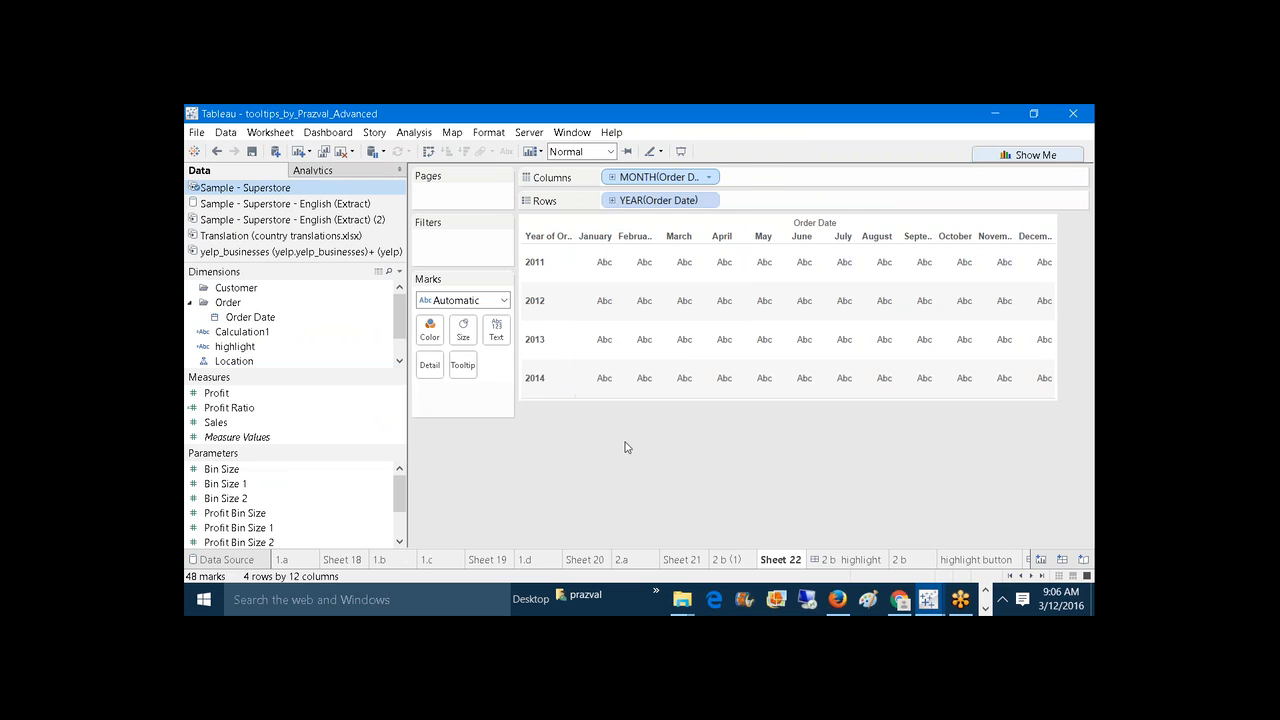
# Step: Format the month headers of Order Date to show only the first letter, and close the formatting settings
pyautogui.rightClick(635, 180)
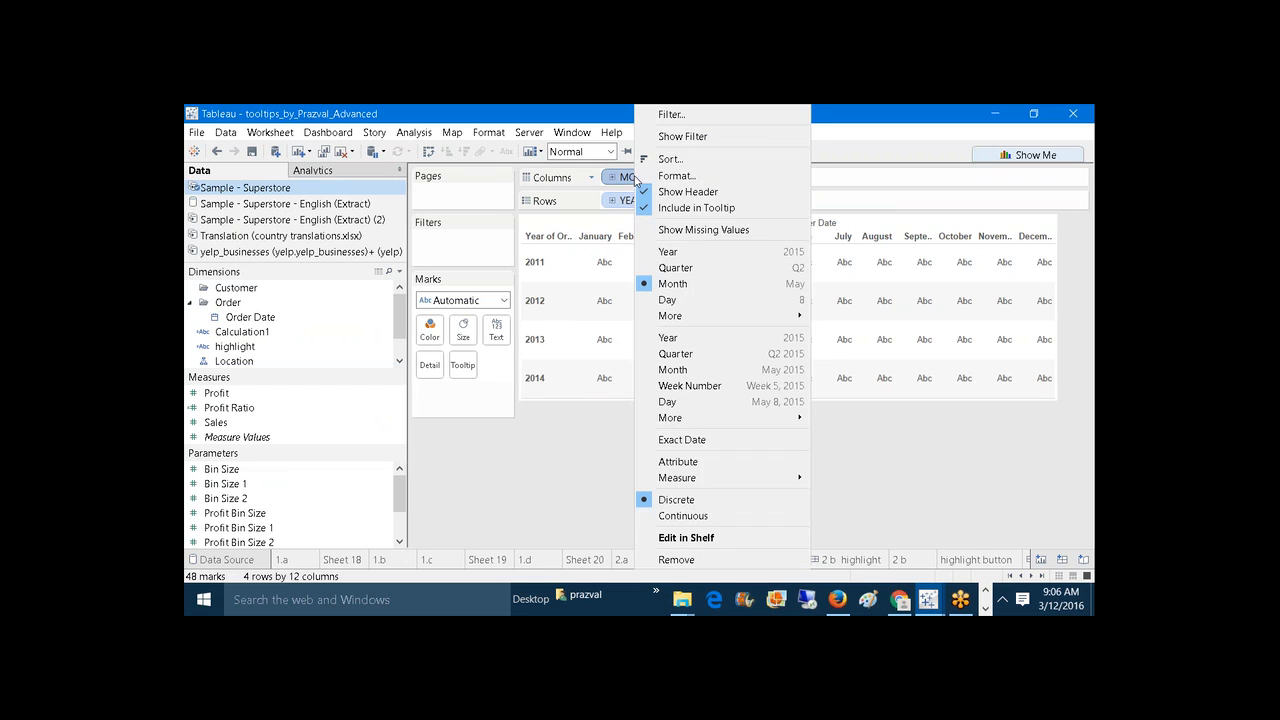
pyautogui.click(669, 177)
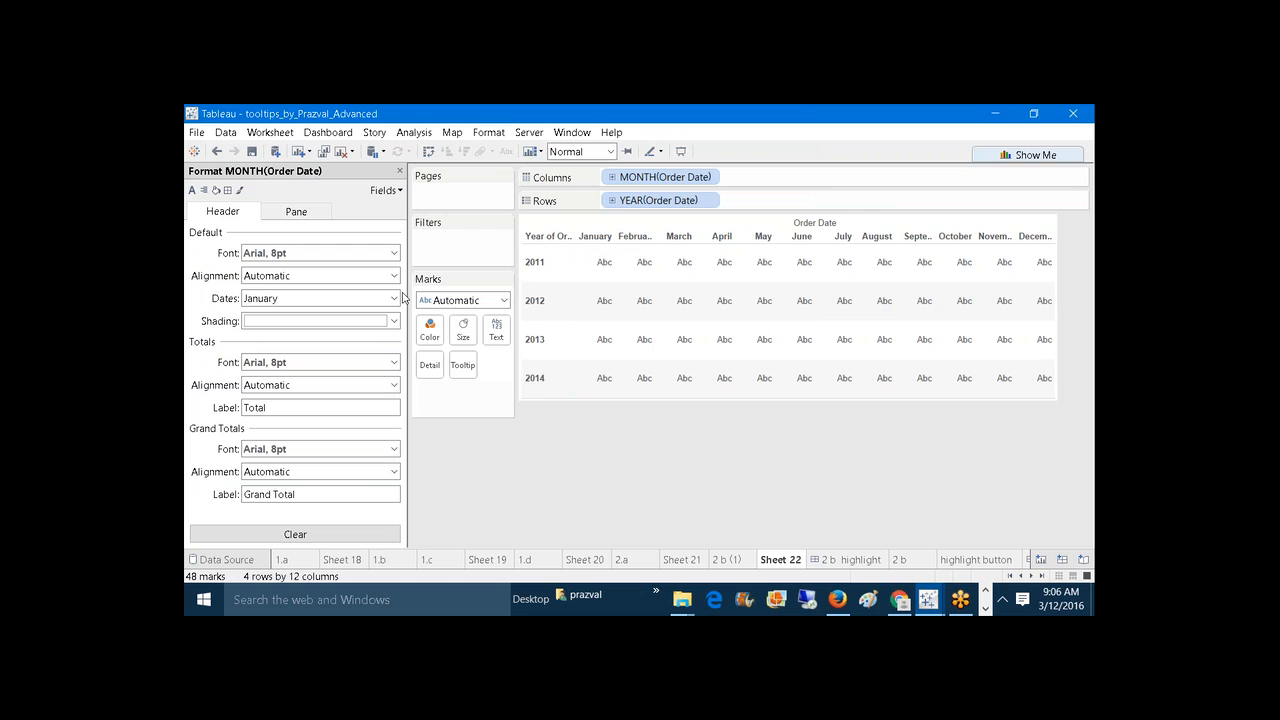
pyautogui.click(393, 298)
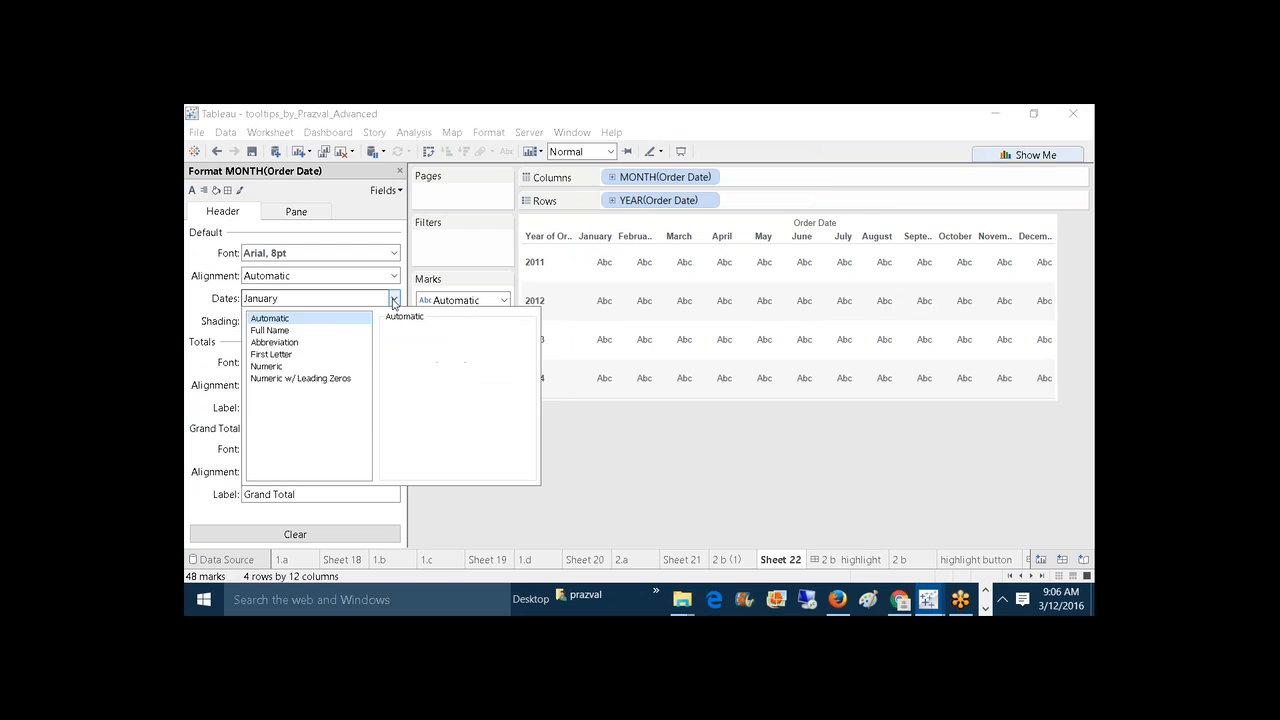
pyautogui.click(301, 354)
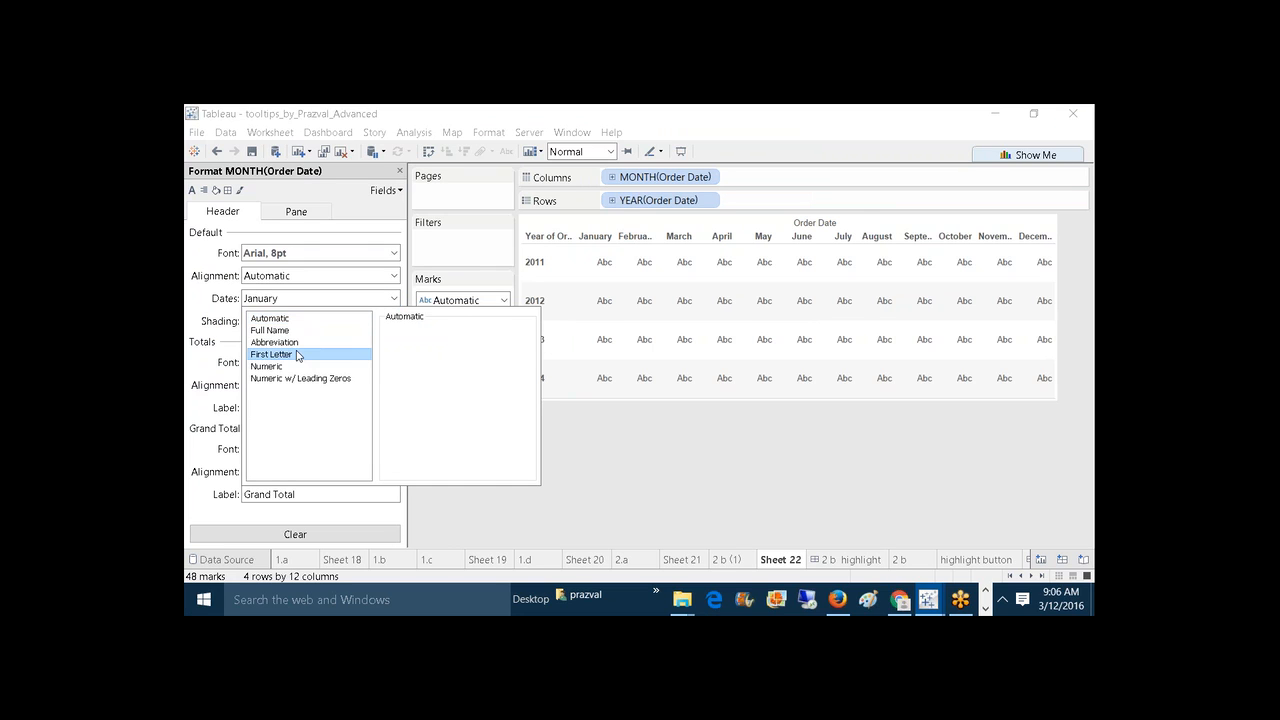
pyautogui.click(650, 535)
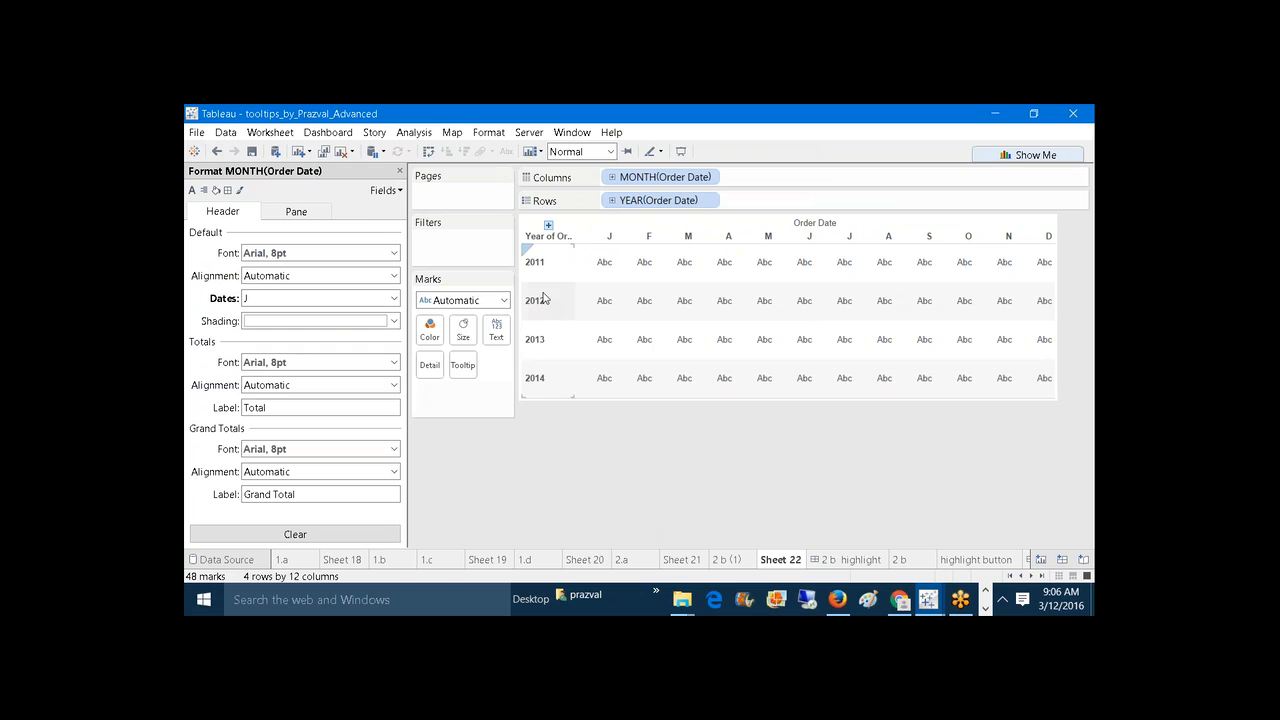
pyautogui.click(400, 172)
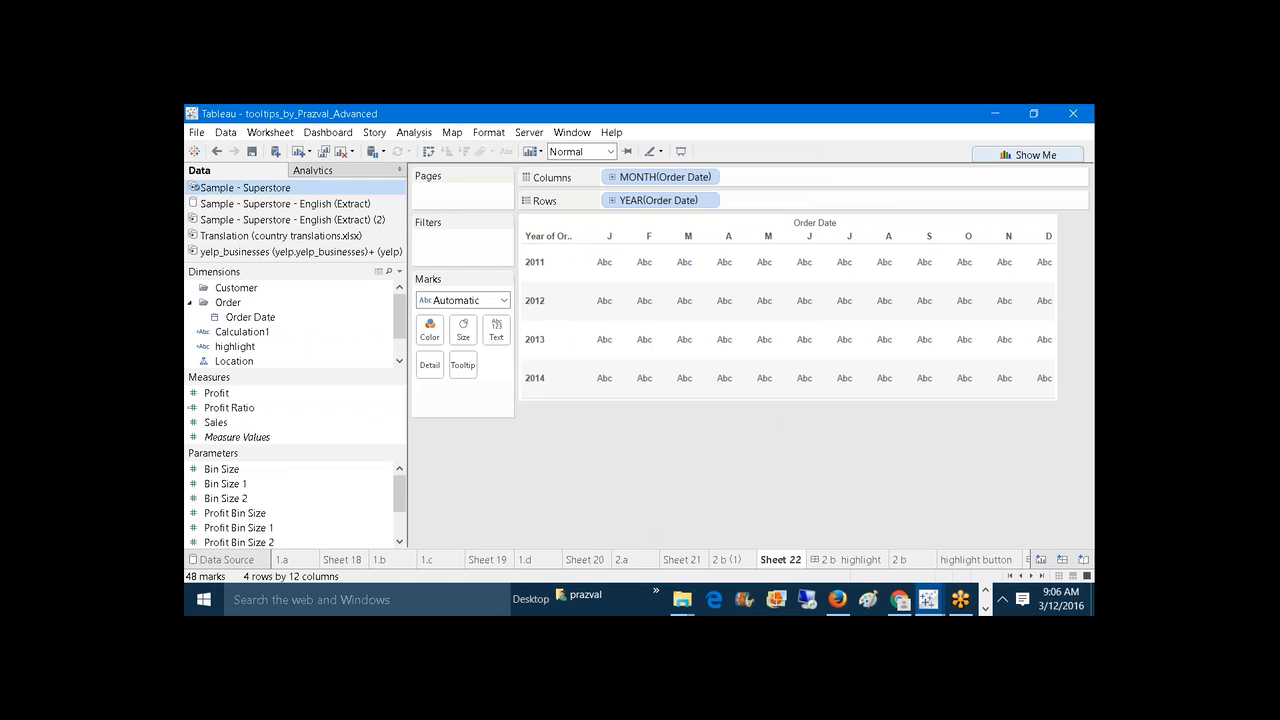
# Step: Hide the field labels for both columns and rows, and increase the height of the table rows further
pyautogui.click(745, 561)
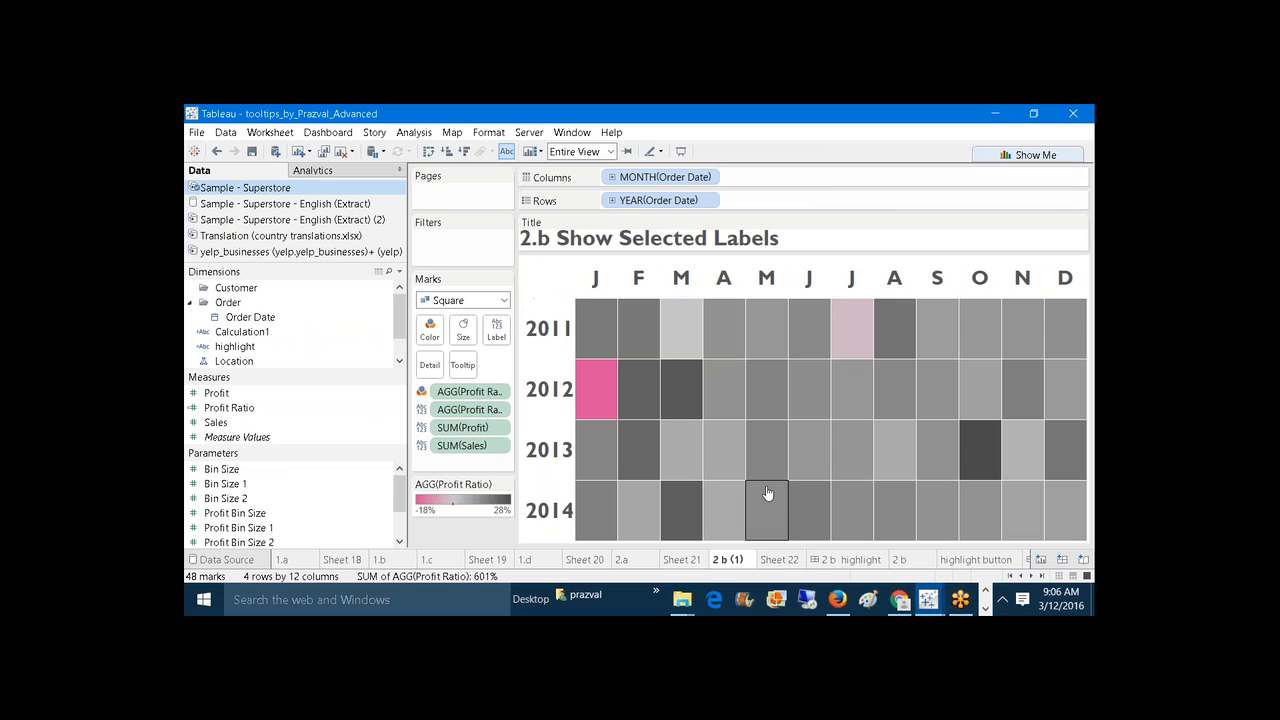
pyautogui.click(778, 561)
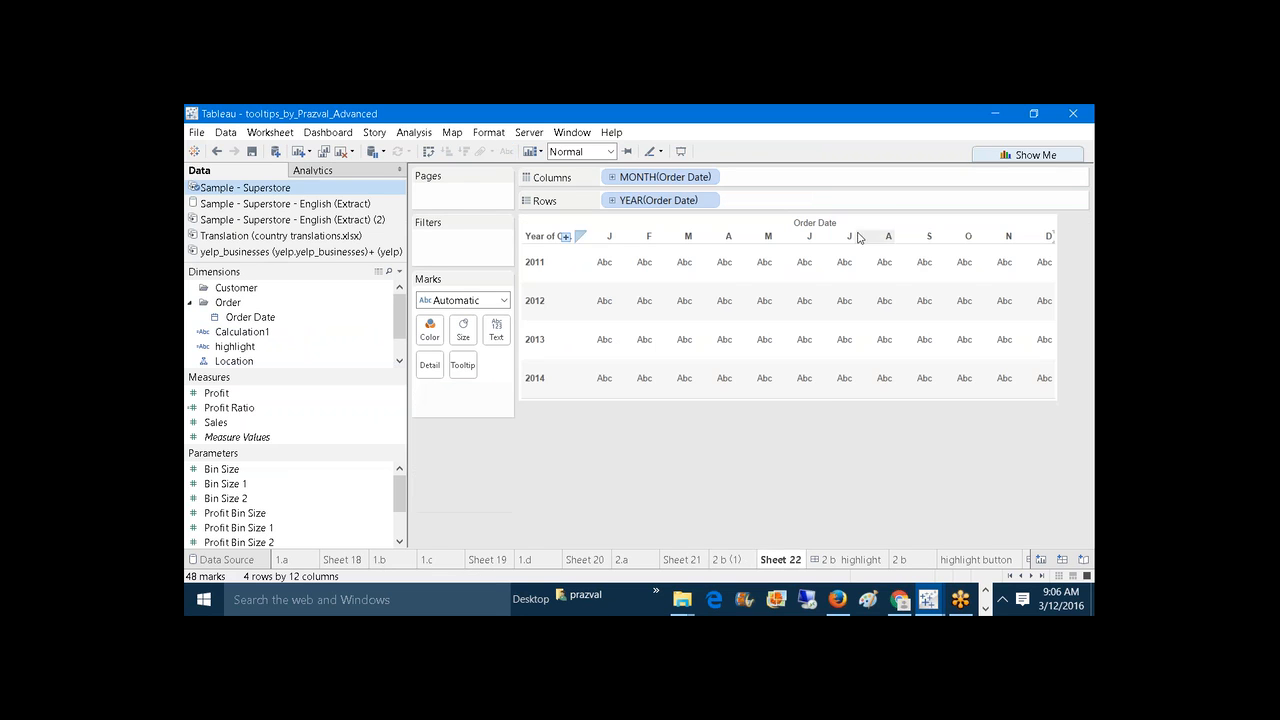
pyautogui.rightClick(813, 226)
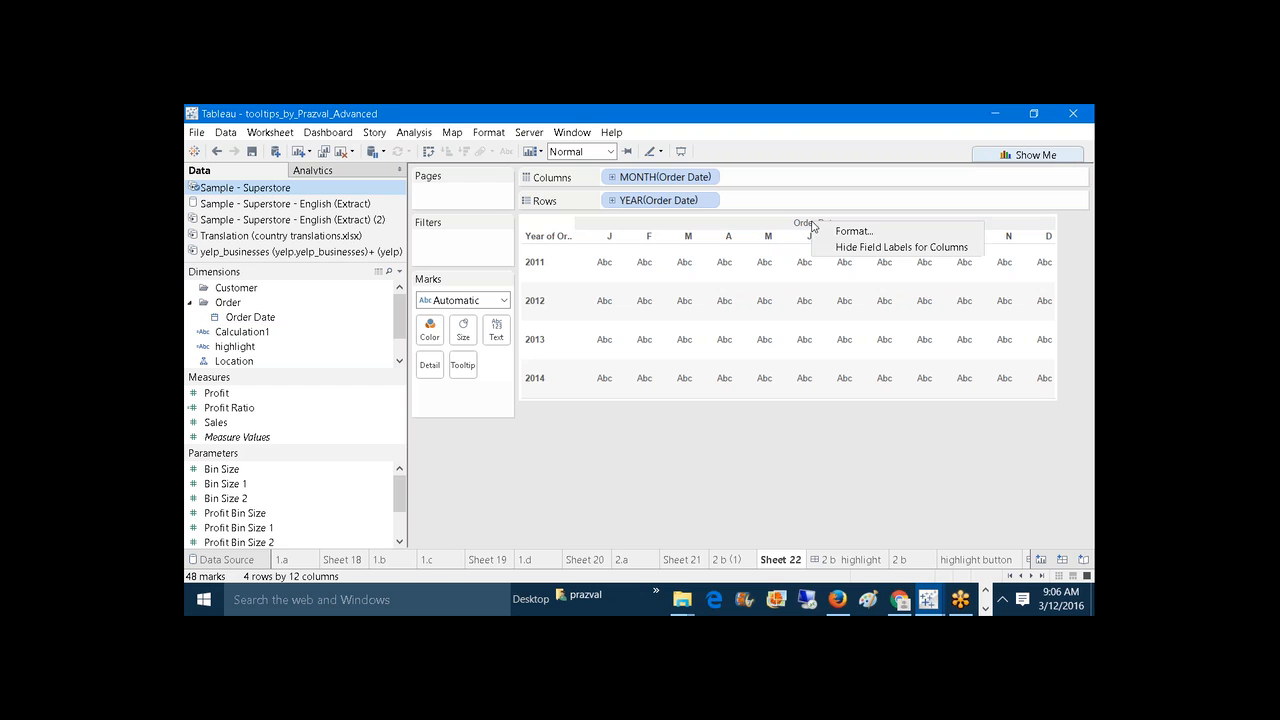
pyautogui.click(826, 247)
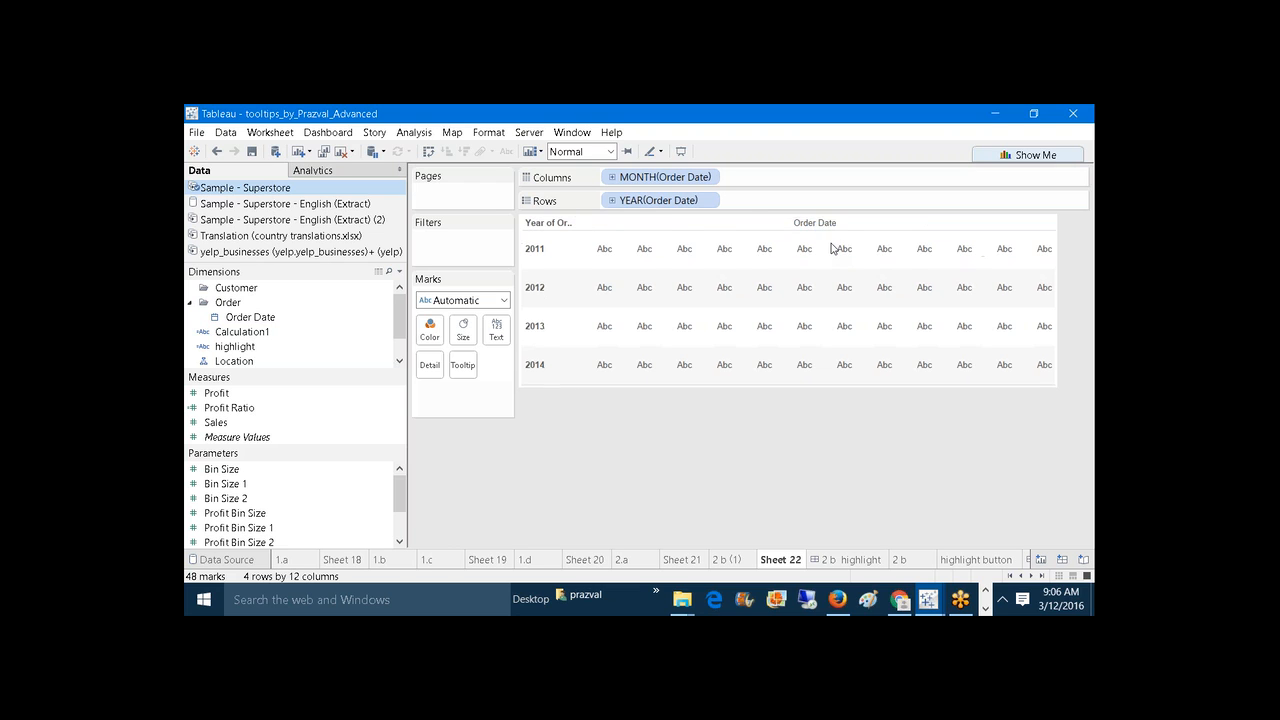
pyautogui.moveTo(708, 247)
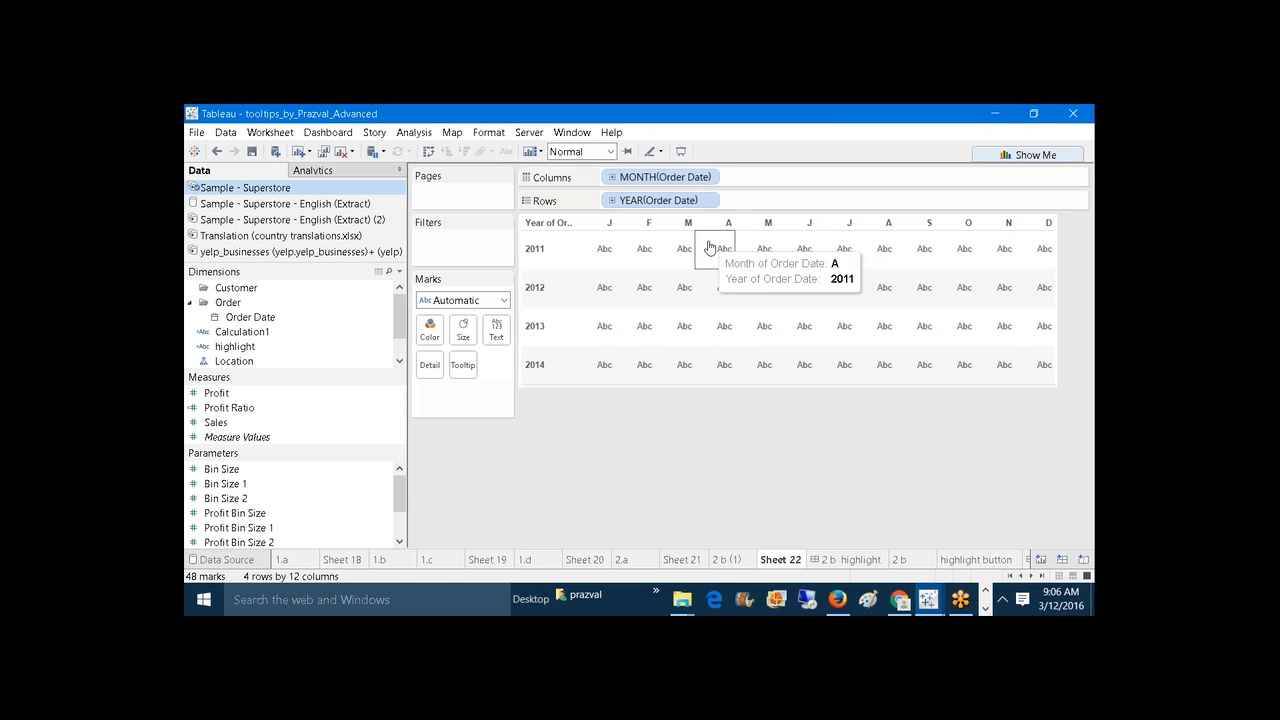
pyautogui.rightClick(539, 227)
pyautogui.click(590, 372)
pyautogui.moveTo(595, 372)
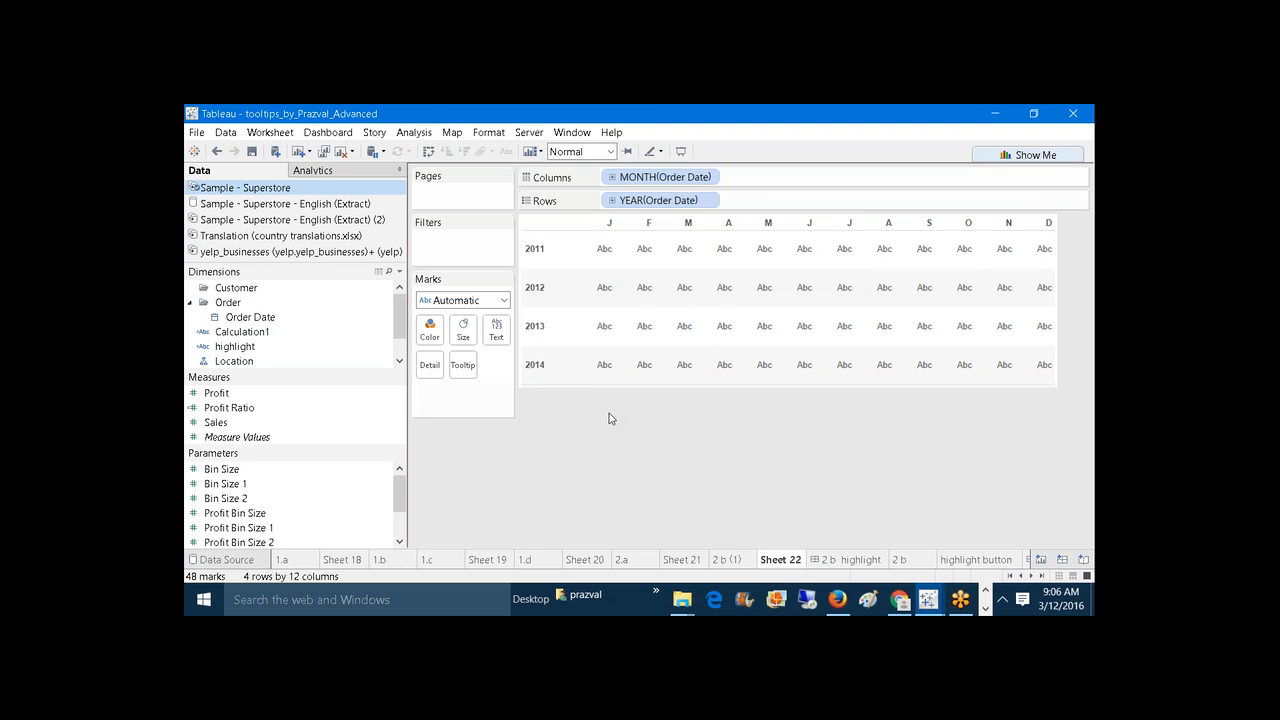
pyautogui.moveTo(586, 386); pyautogui.dragTo(585, 490)
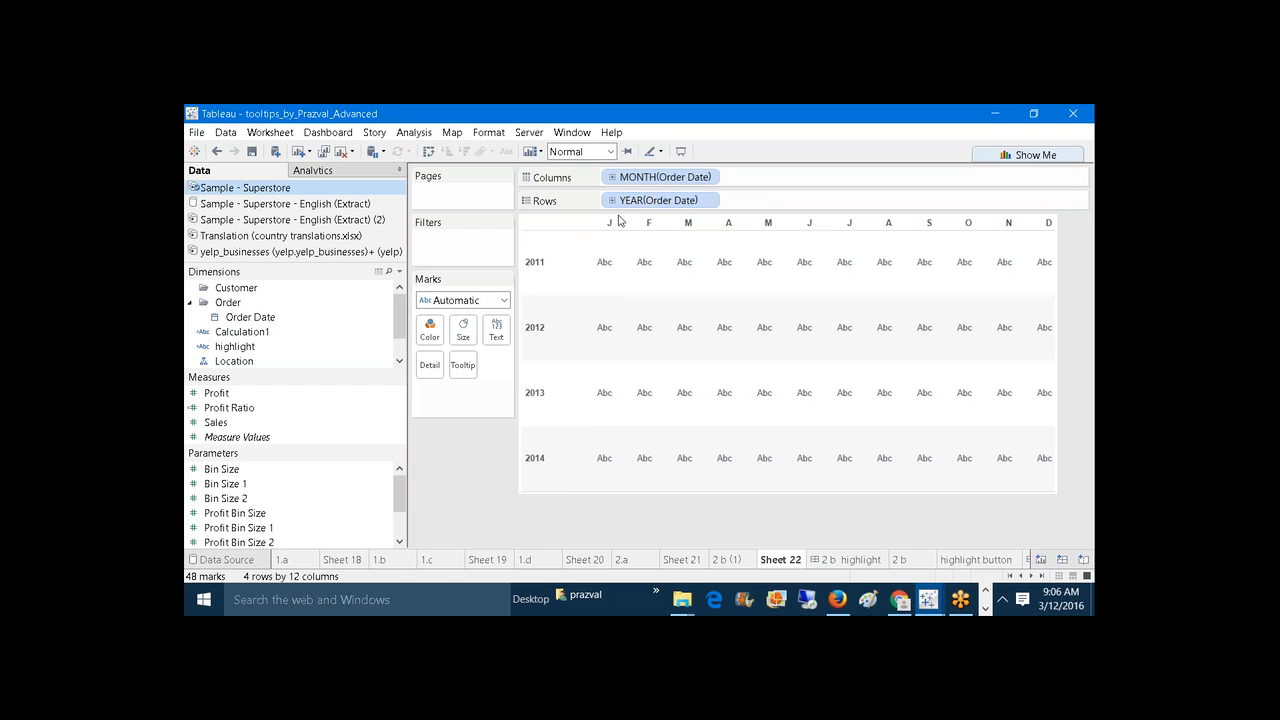
# Step: Set the font size of the month column headers to 16 pt
pyautogui.rightClick(645, 177)
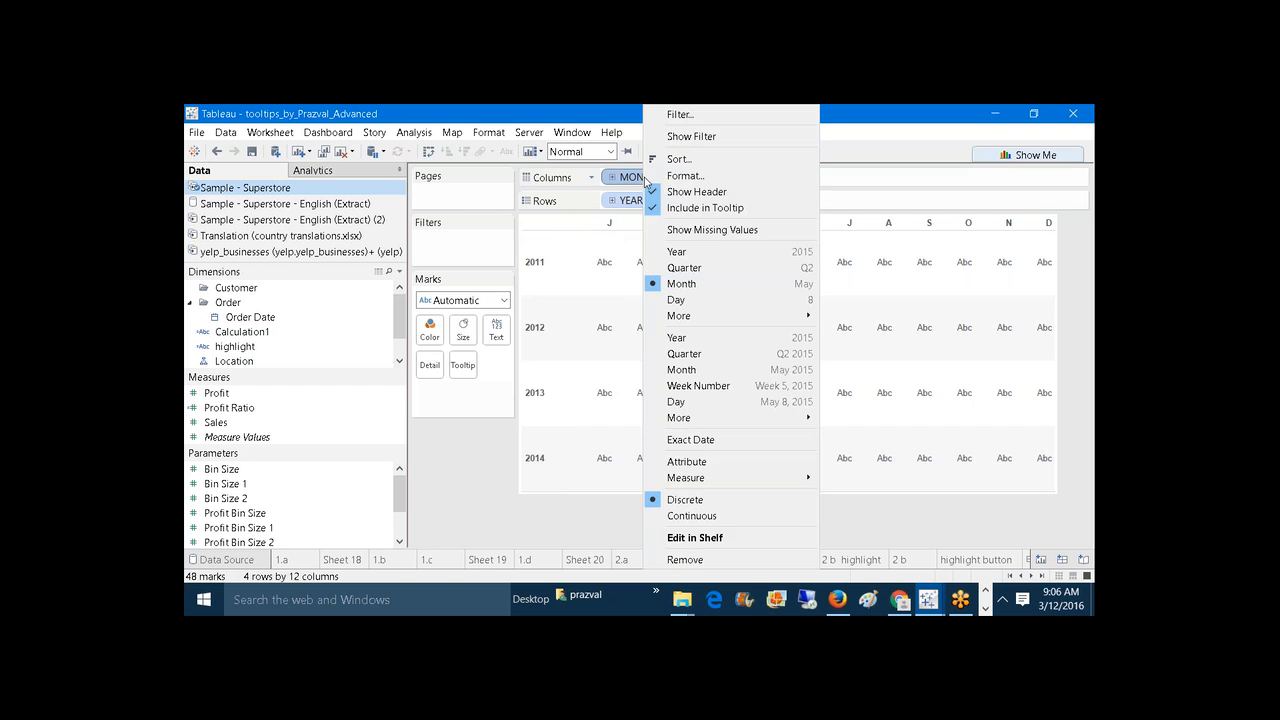
pyautogui.click(675, 177)
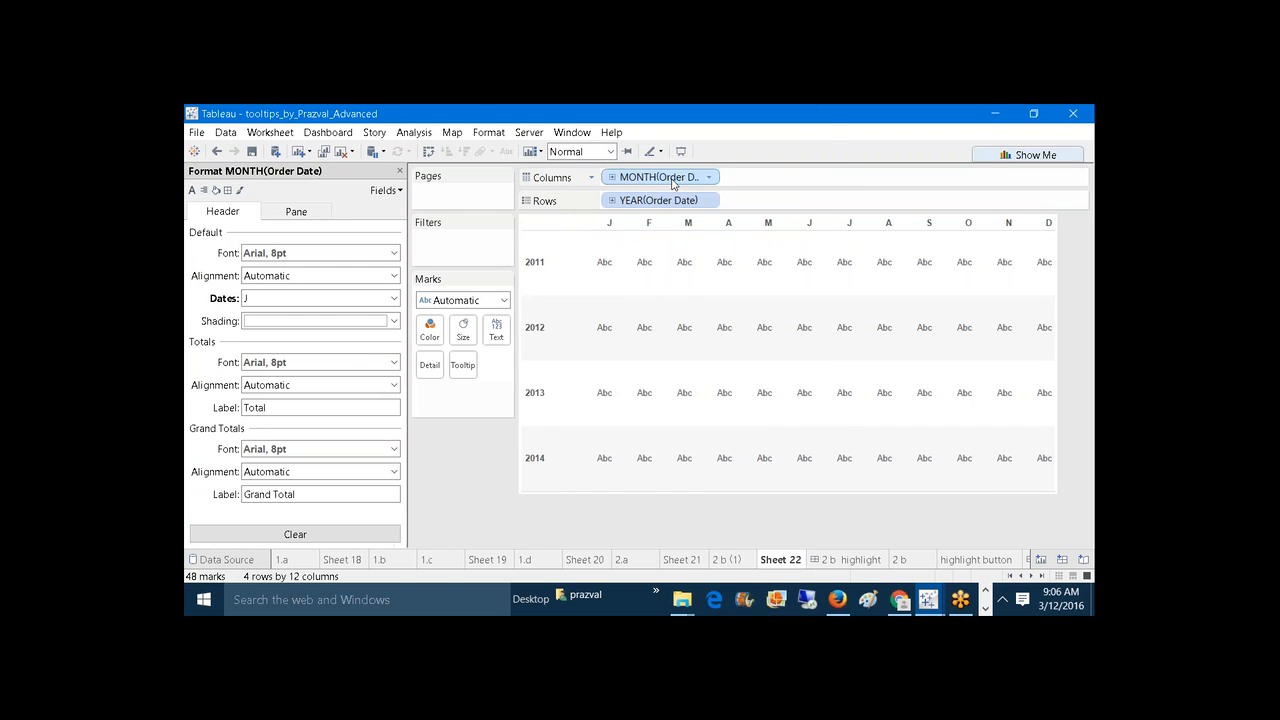
pyautogui.click(395, 253)
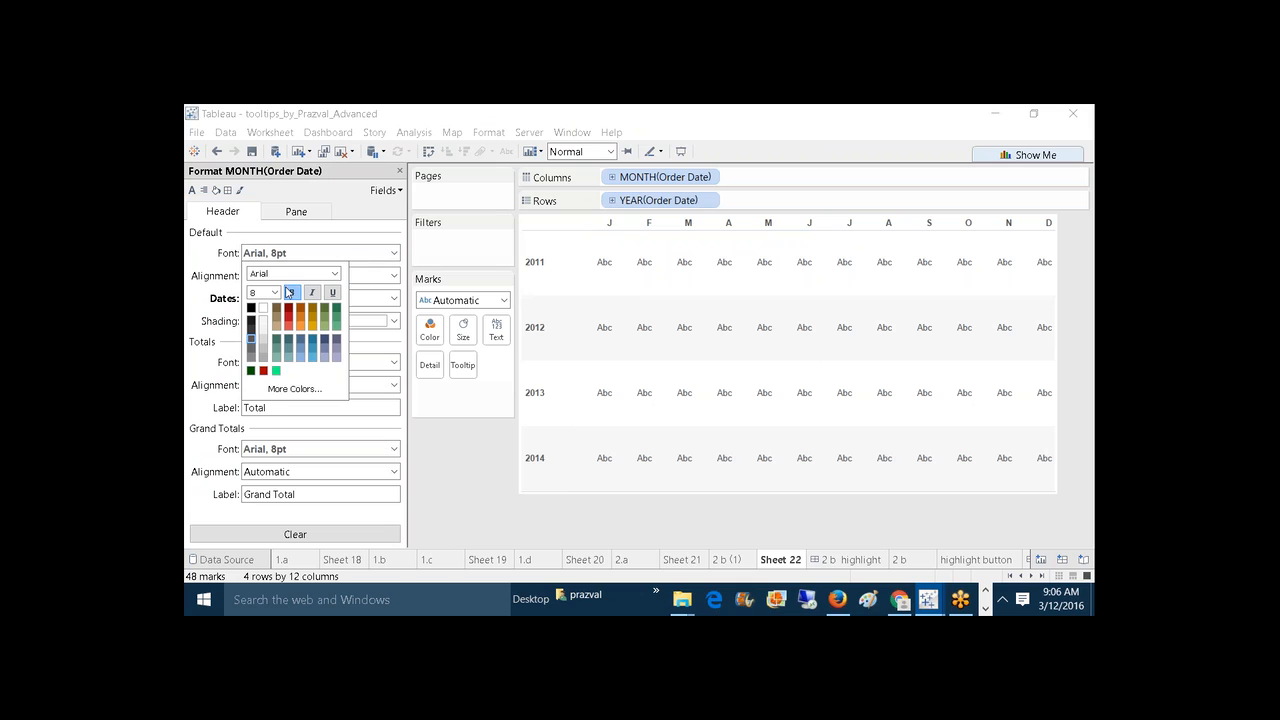
pyautogui.click(274, 292)
pyautogui.click(258, 390)
pyautogui.click(274, 292)
pyautogui.click(258, 378)
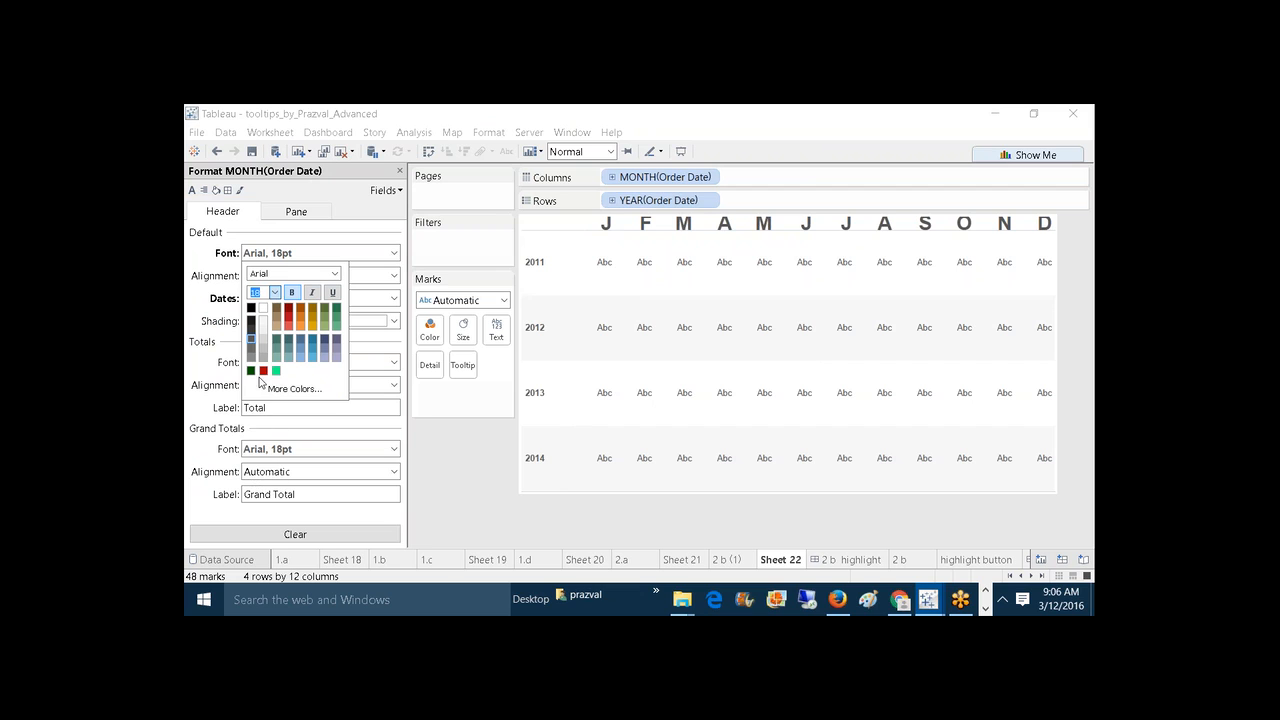
pyautogui.click(451, 471)
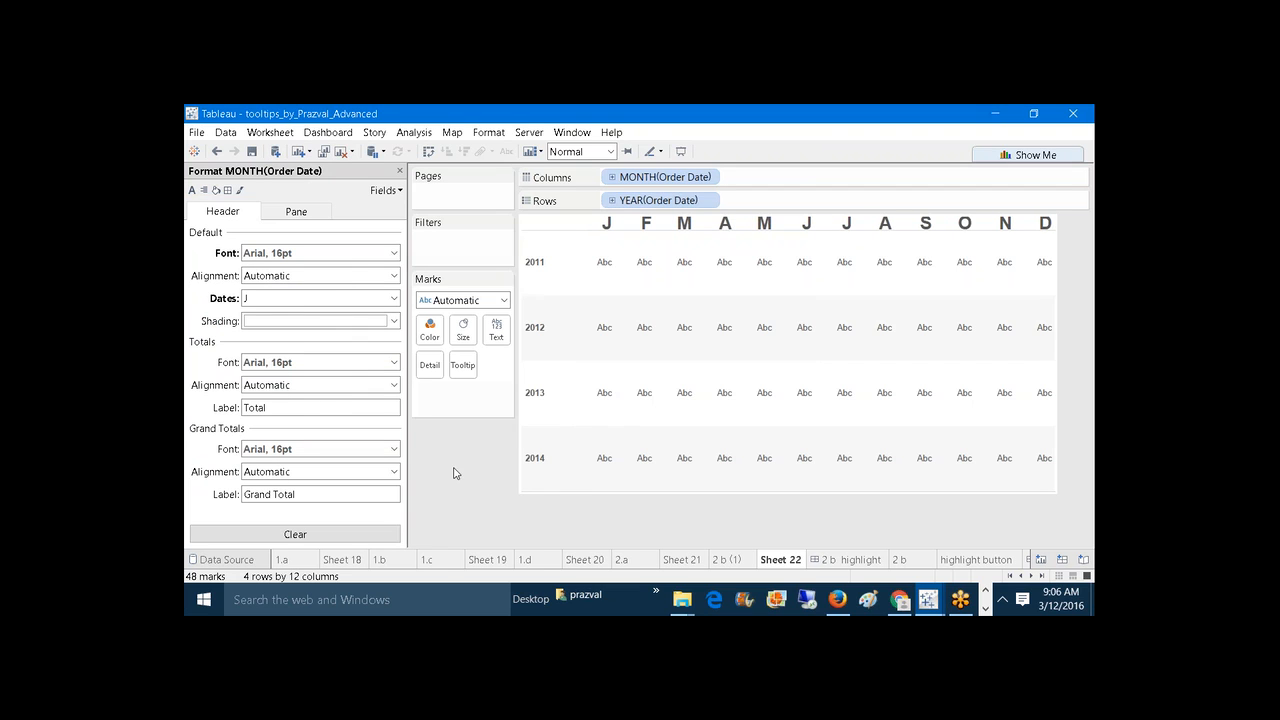
# Step: Set the font size of the year row headers to 16 pt and clear the 2011 row selection
pyautogui.rightClick(534, 252)
pyautogui.click(578, 335)
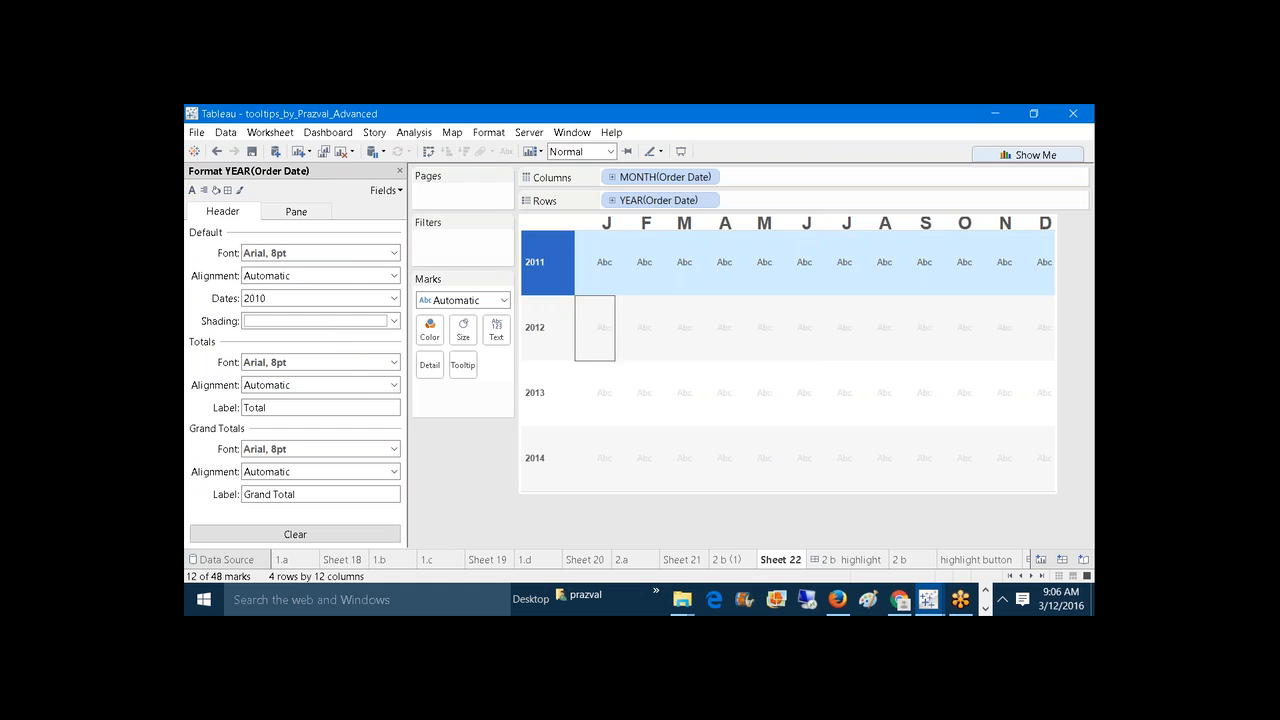
pyautogui.click(393, 252)
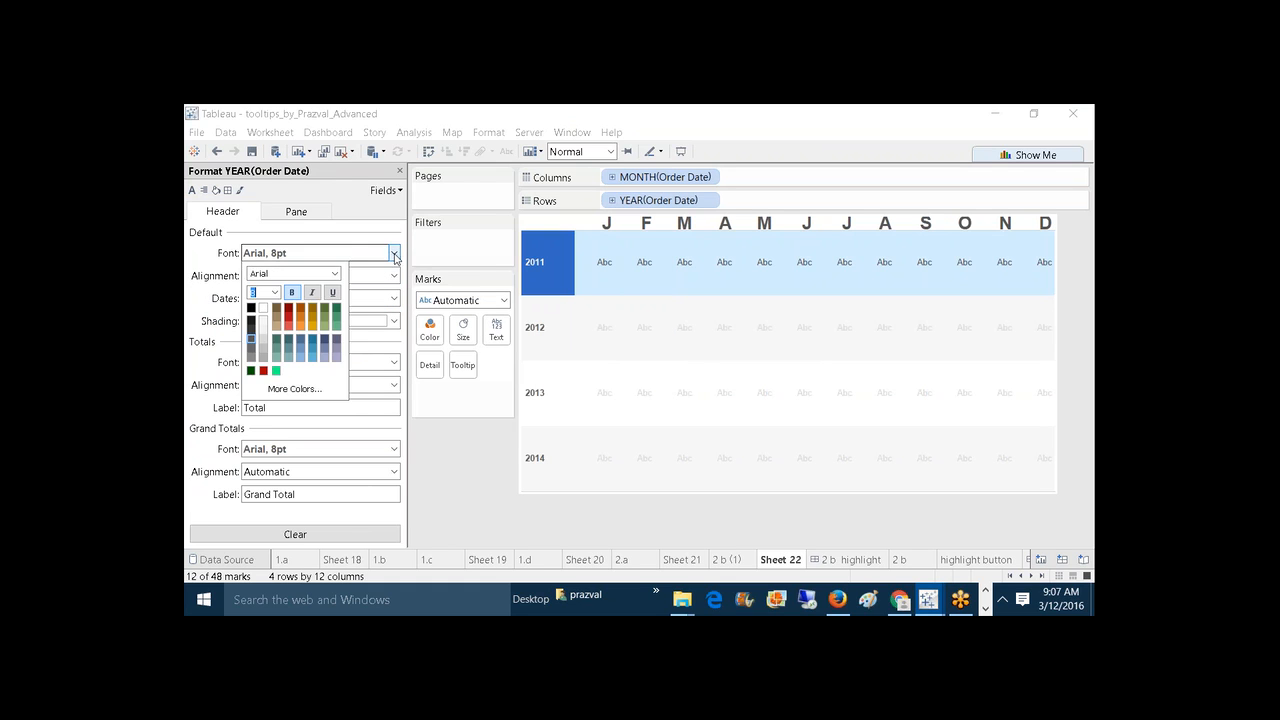
pyautogui.click(275, 292)
pyautogui.click(262, 380)
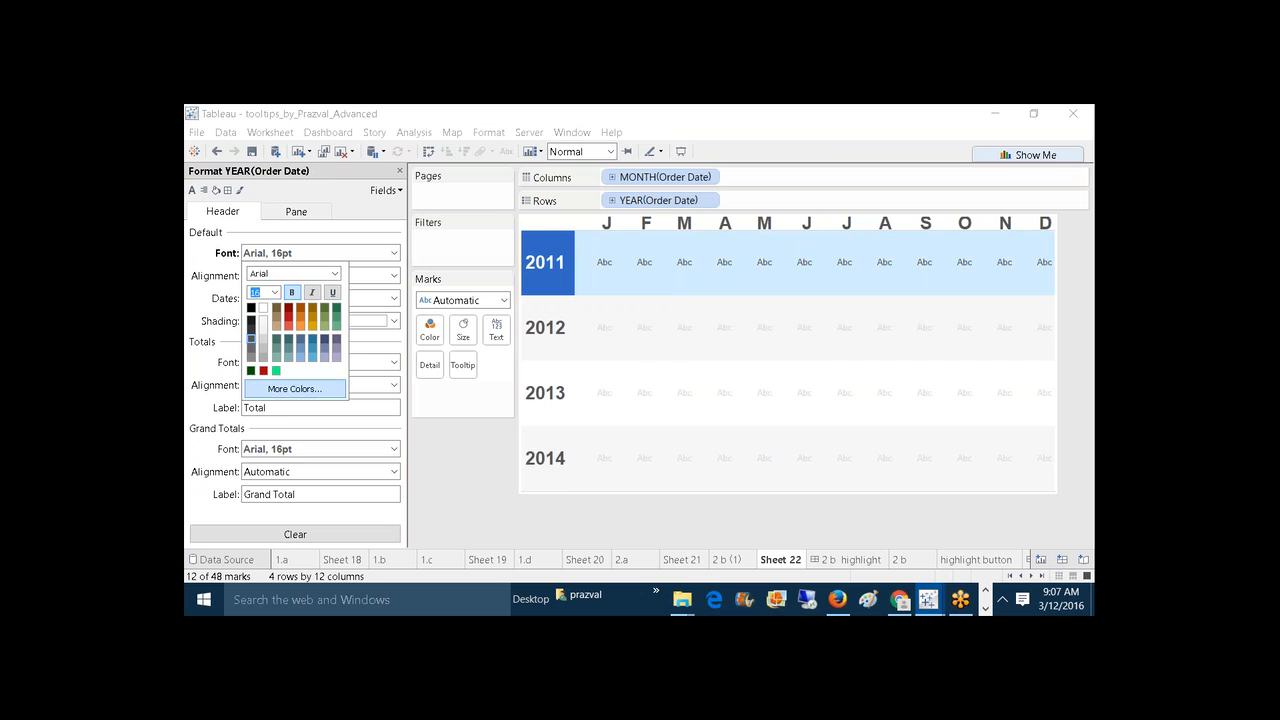
pyautogui.click(464, 505)
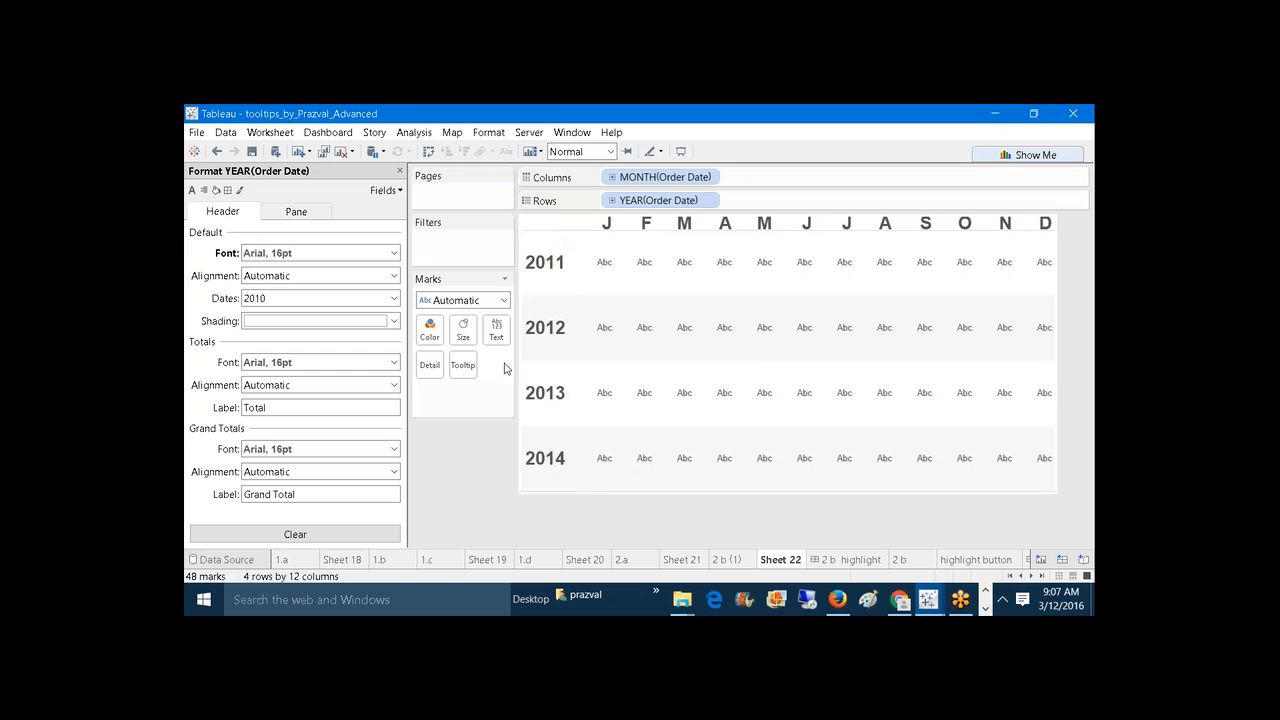
# Step: Remove the row divider borders from the sheet's pane and header, and close the formatting settings
pyautogui.click(227, 190)
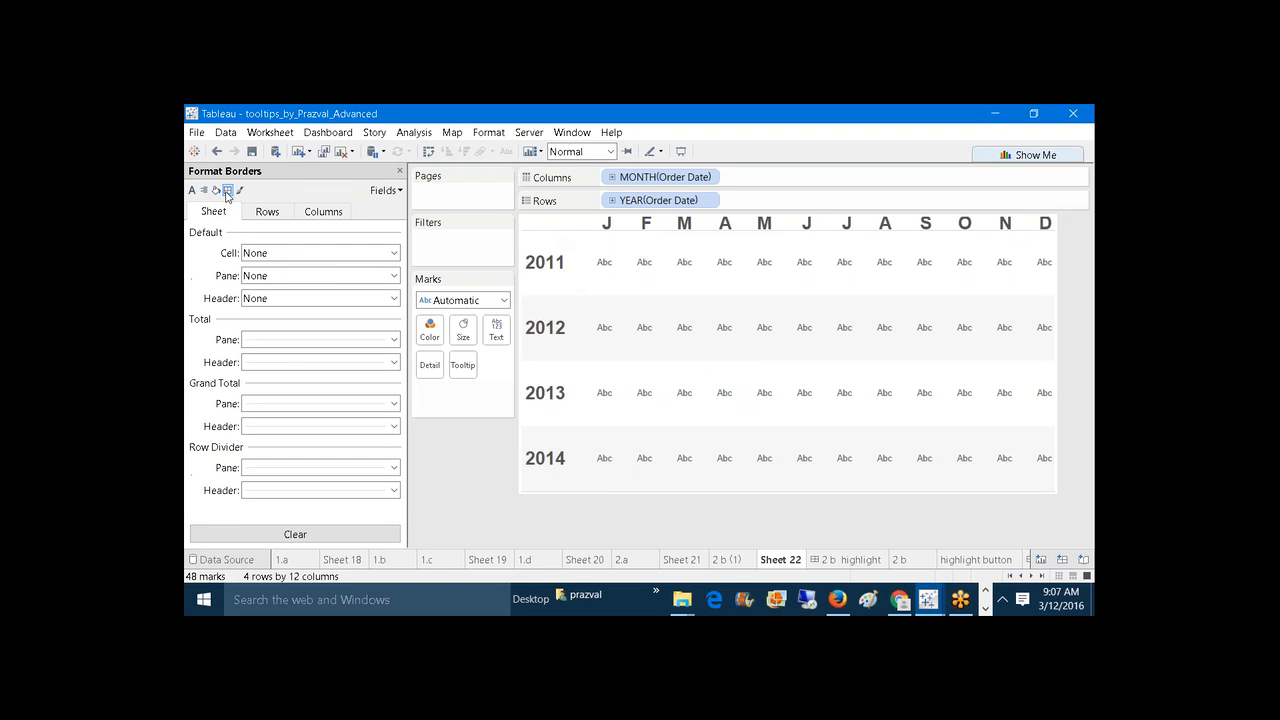
pyautogui.click(394, 467)
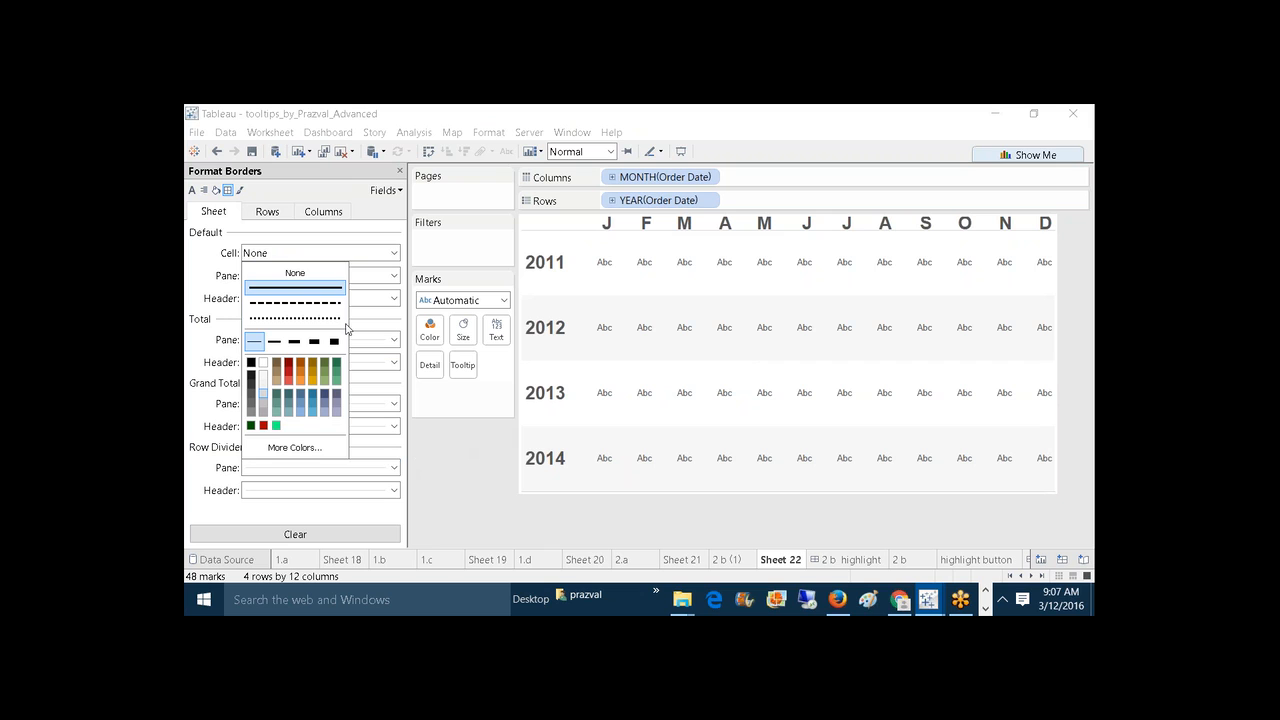
pyautogui.click(318, 272)
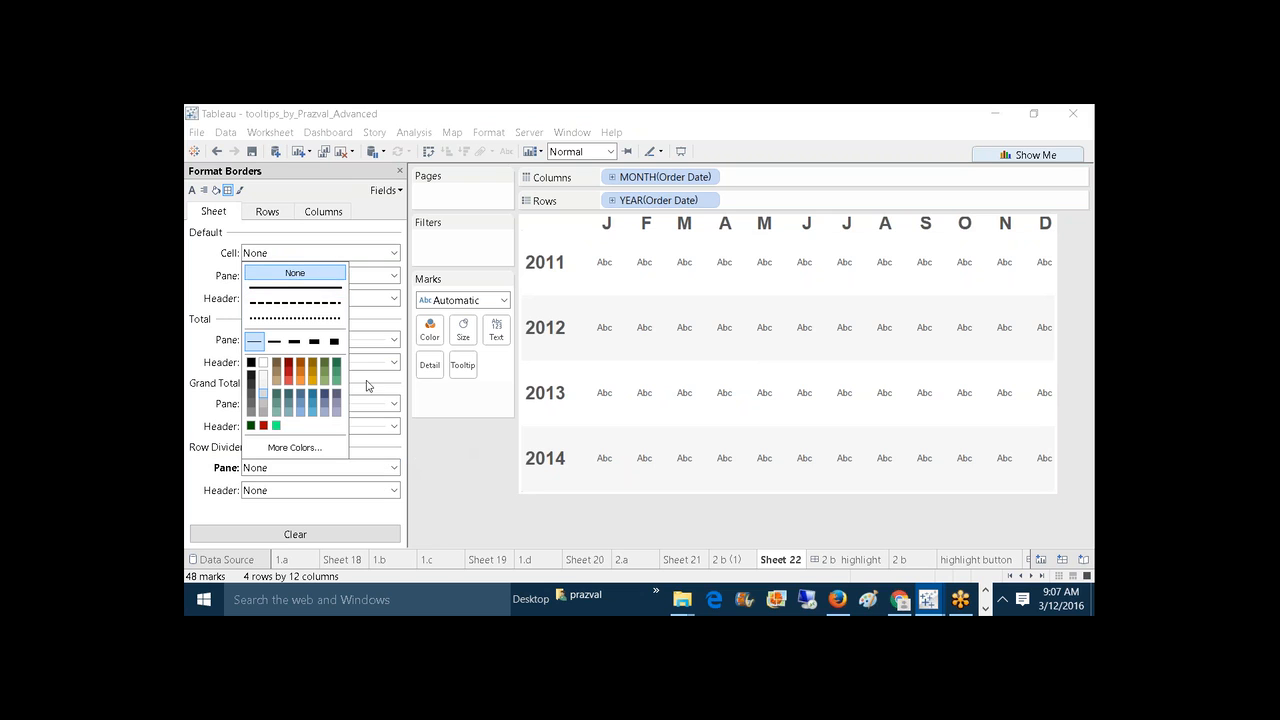
pyautogui.click(466, 499)
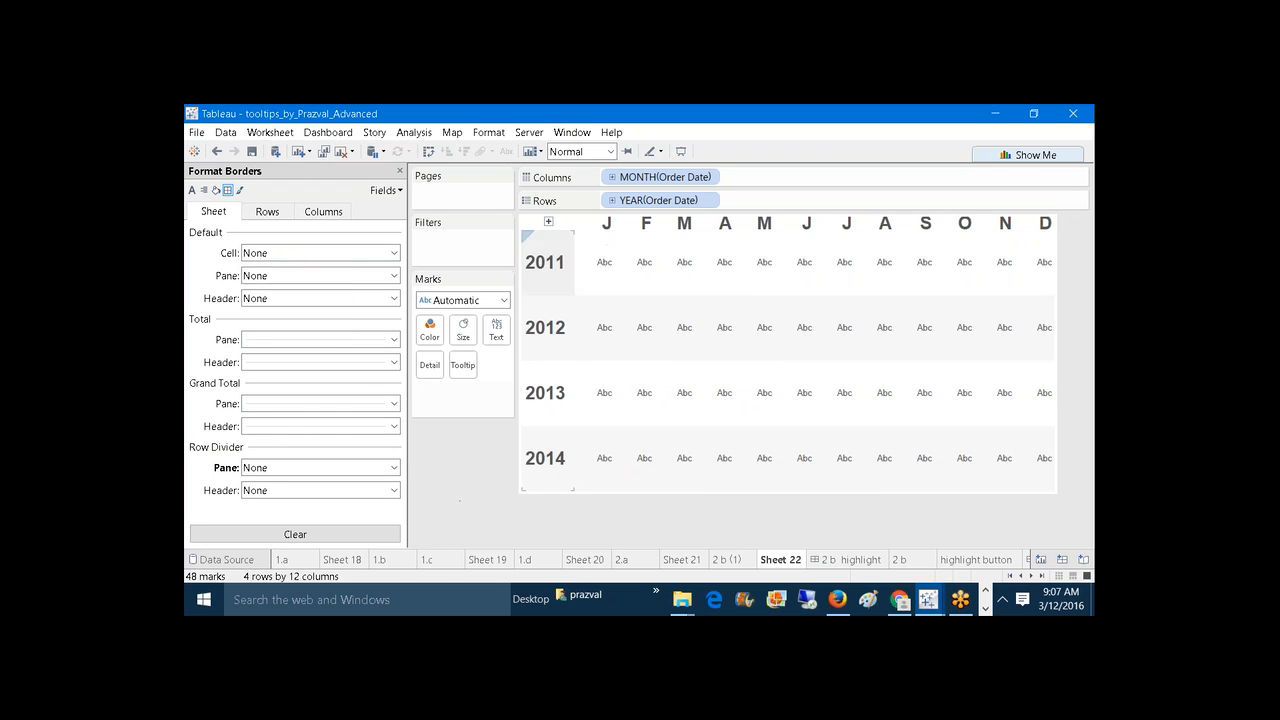
pyautogui.click(400, 171)
# Step: Change the mark type to Square and enlarge the squares
pyautogui.click(504, 300)
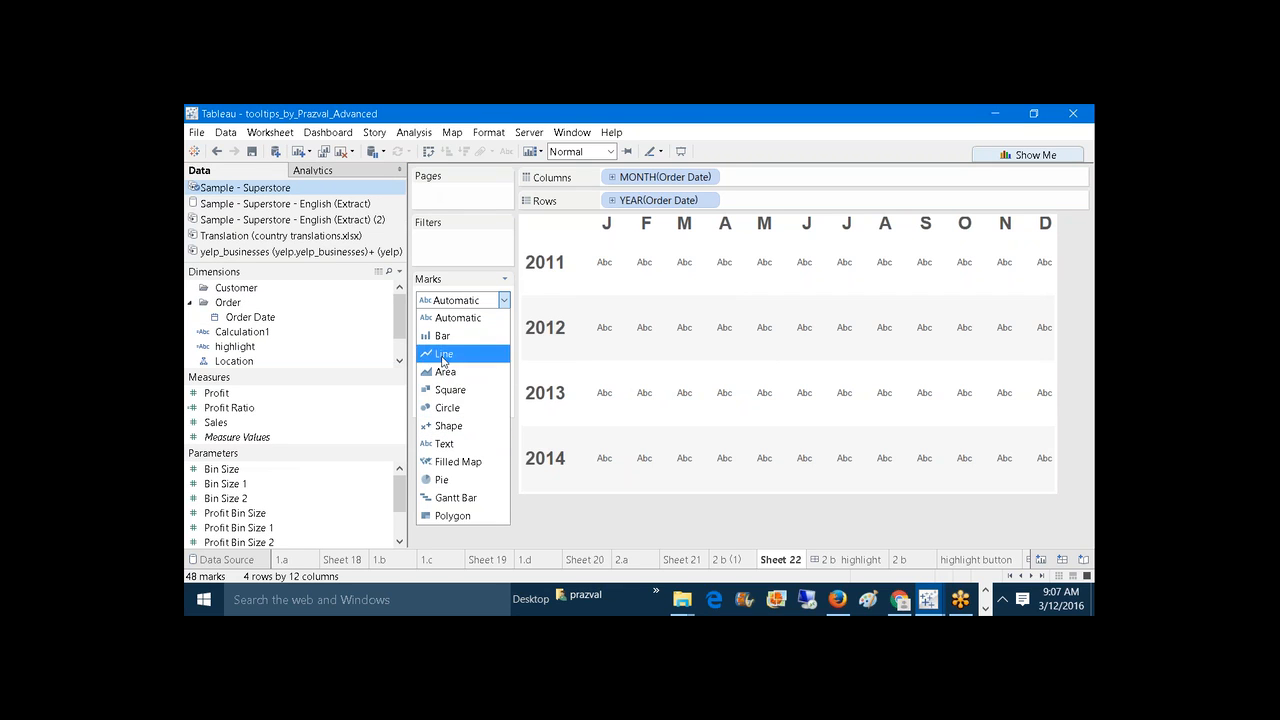
pyautogui.click(447, 391)
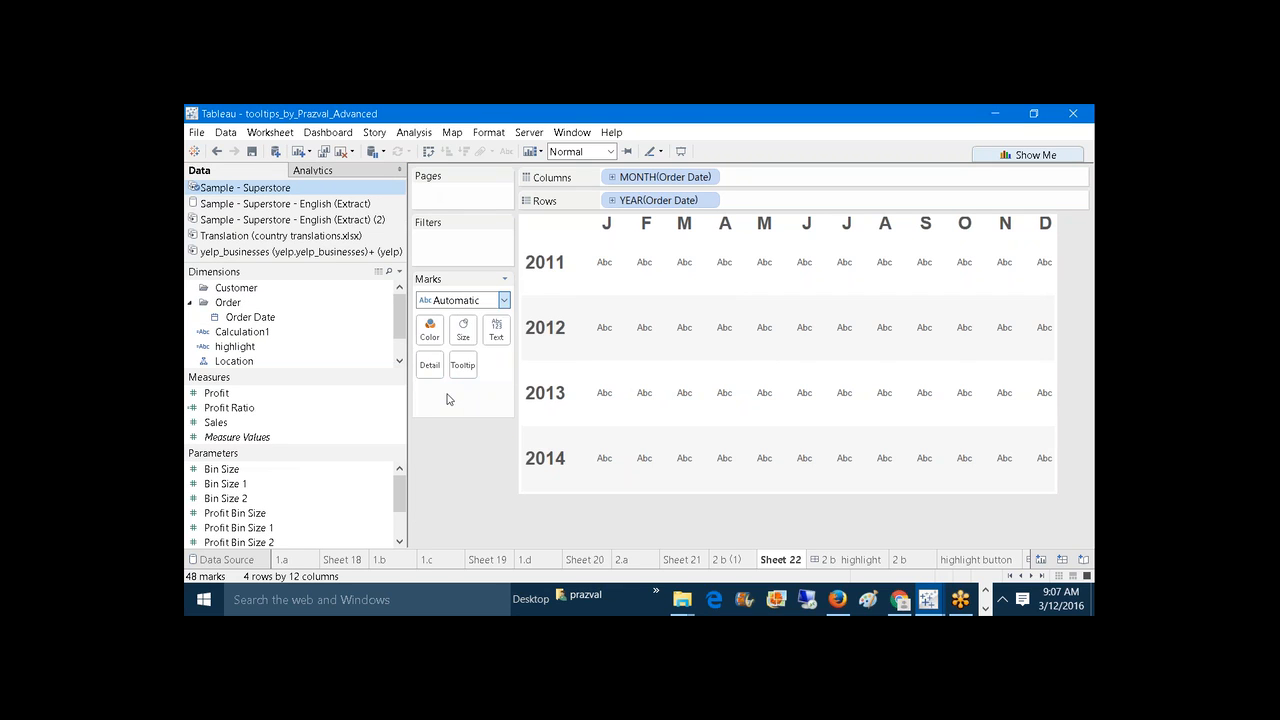
pyautogui.click(463, 330)
pyautogui.moveTo(489, 364)
pyautogui.mouseDown()
pyautogui.moveTo(535, 366)
pyautogui.moveTo(511, 366)
pyautogui.mouseUp()
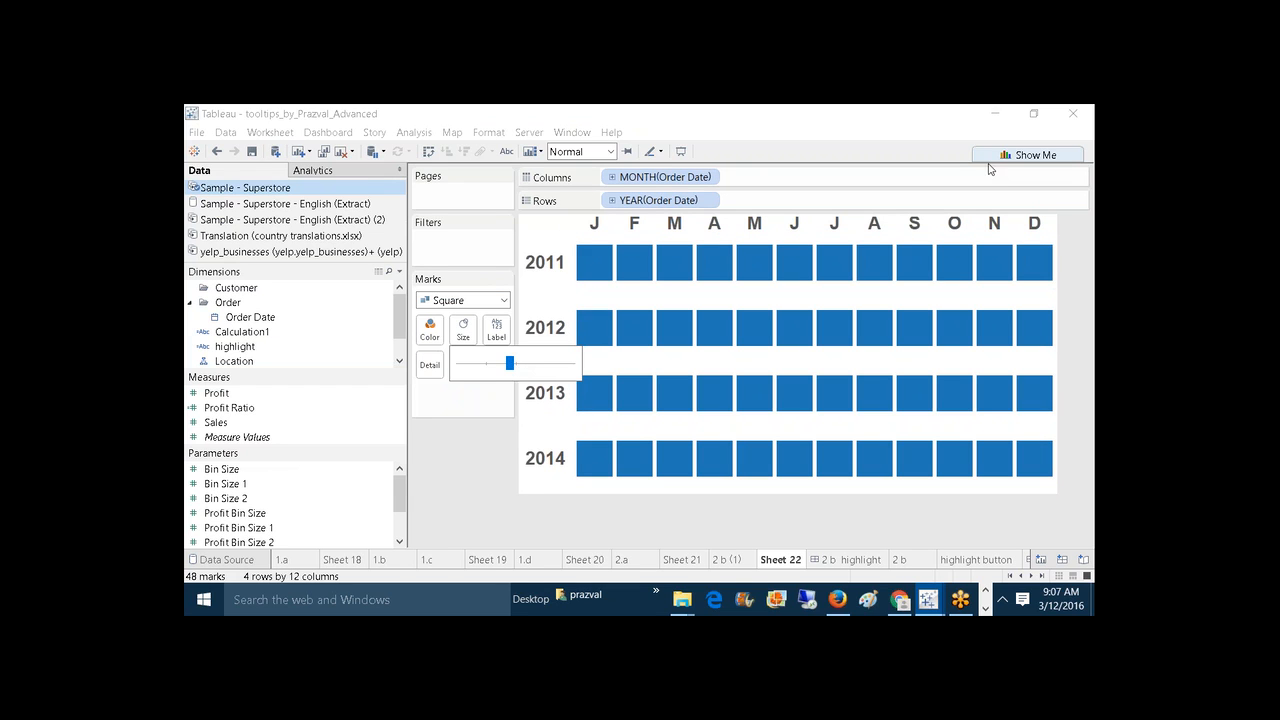
pyautogui.click(1020, 154)
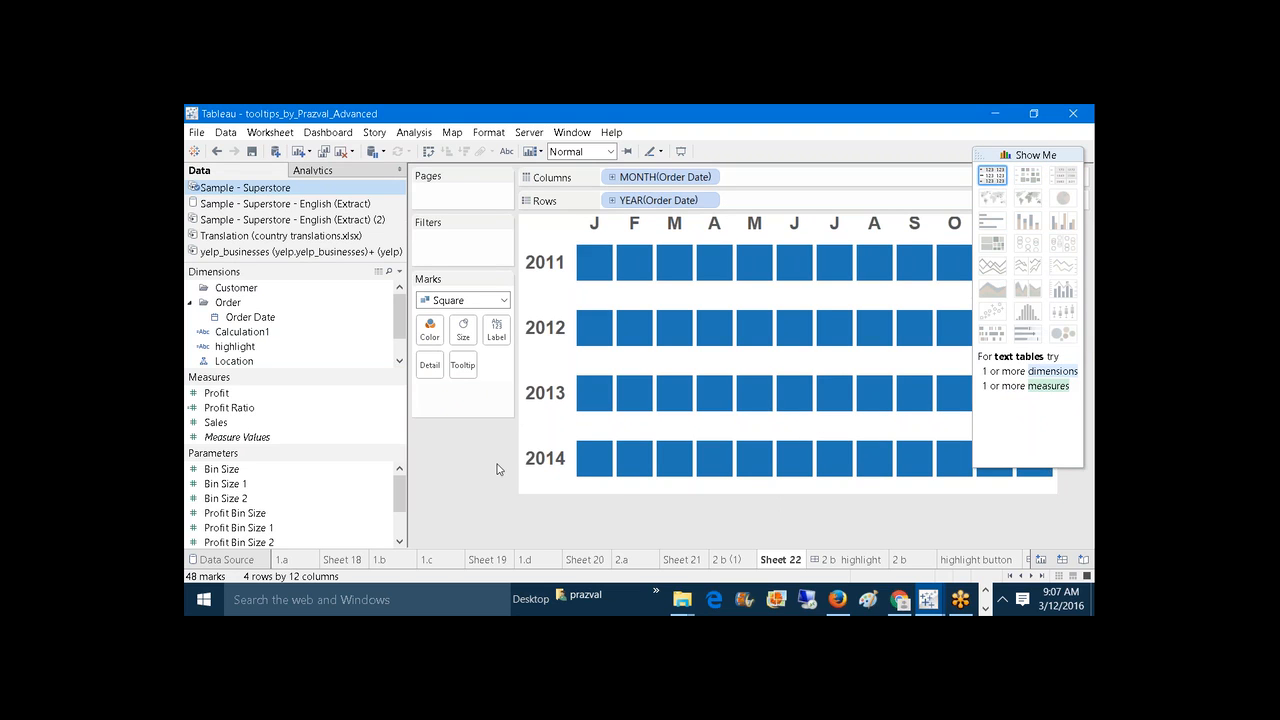
pyautogui.click(1032, 155)
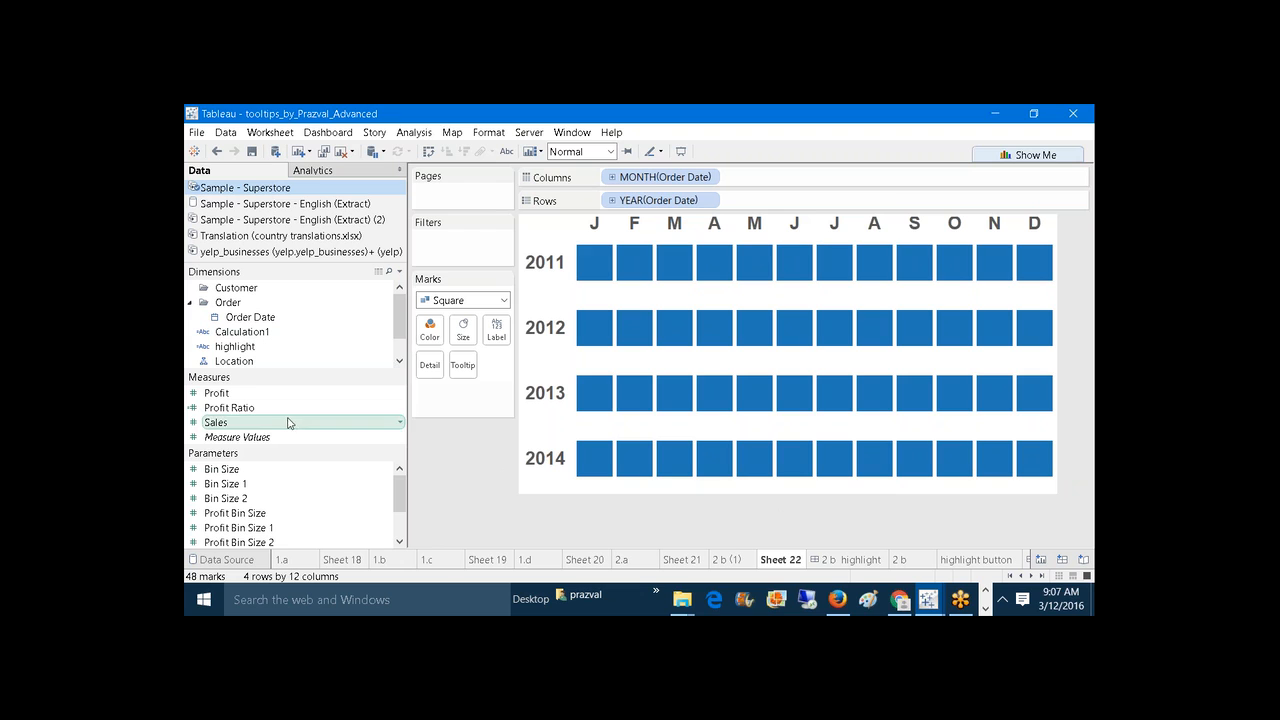
# Step: Check the formula behind the Profit Ratio calculated field and close it without changes
pyautogui.rightClick(230, 408)
pyautogui.click(287, 192)
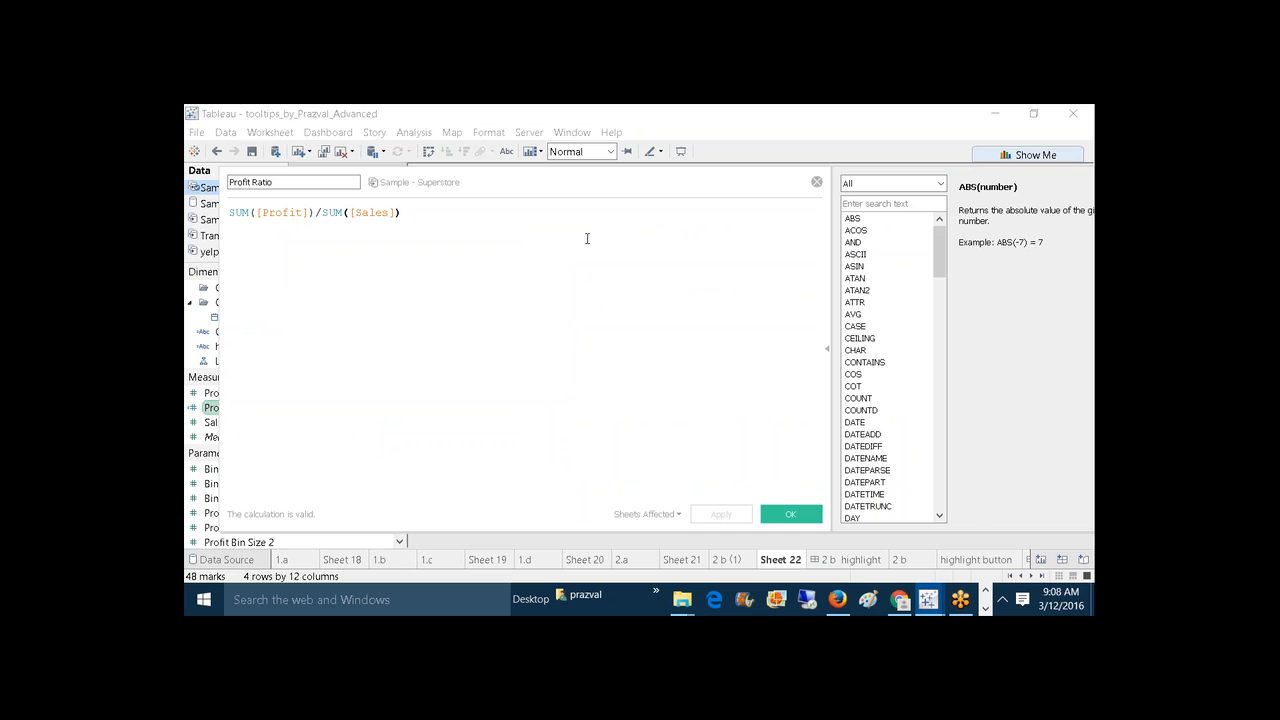
pyautogui.click(816, 182)
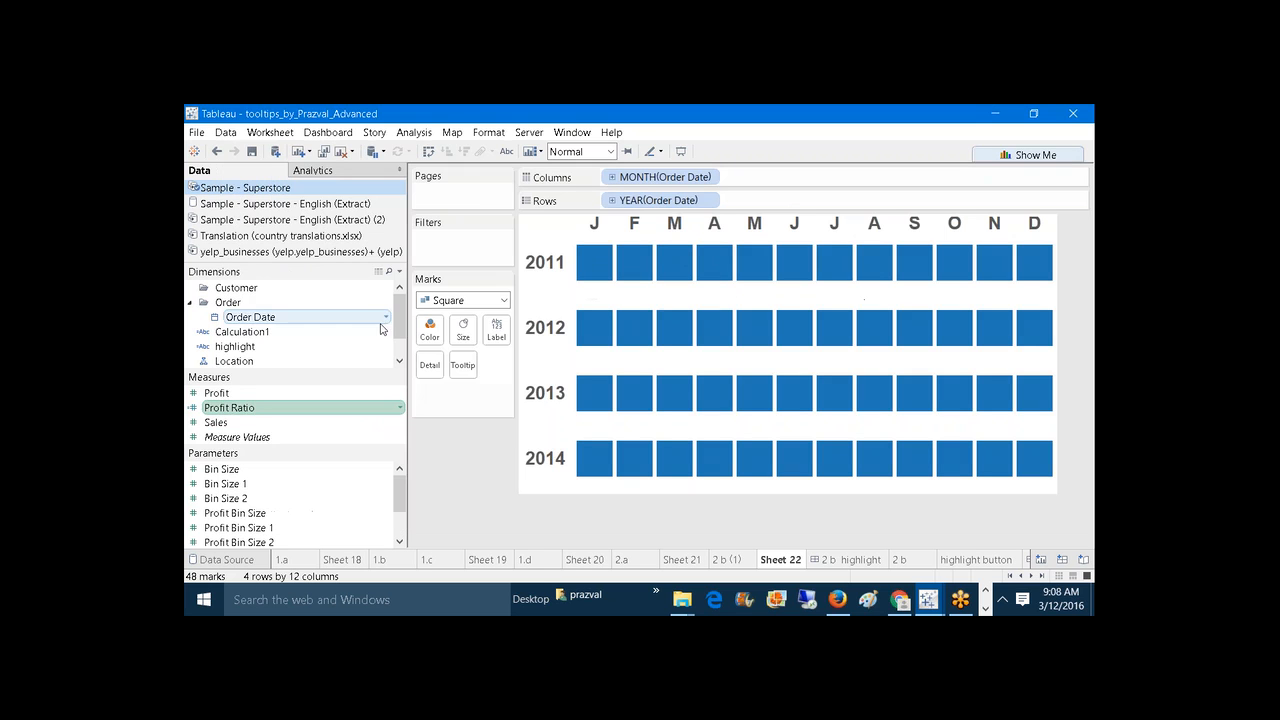
# Step: Color the squares by Profit Ratio and increase the height of the table rows
pyautogui.moveTo(229, 409); pyautogui.dragTo(431, 330)
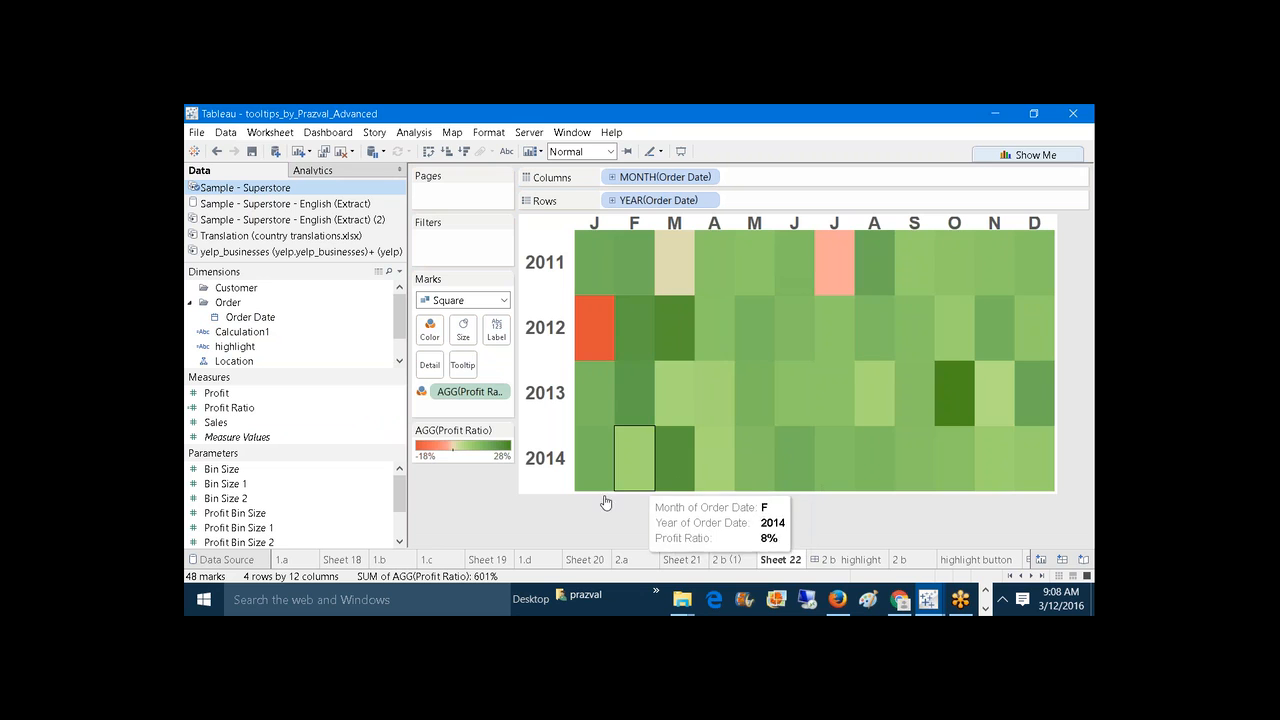
pyautogui.moveTo(566, 492); pyautogui.dragTo(566, 531)
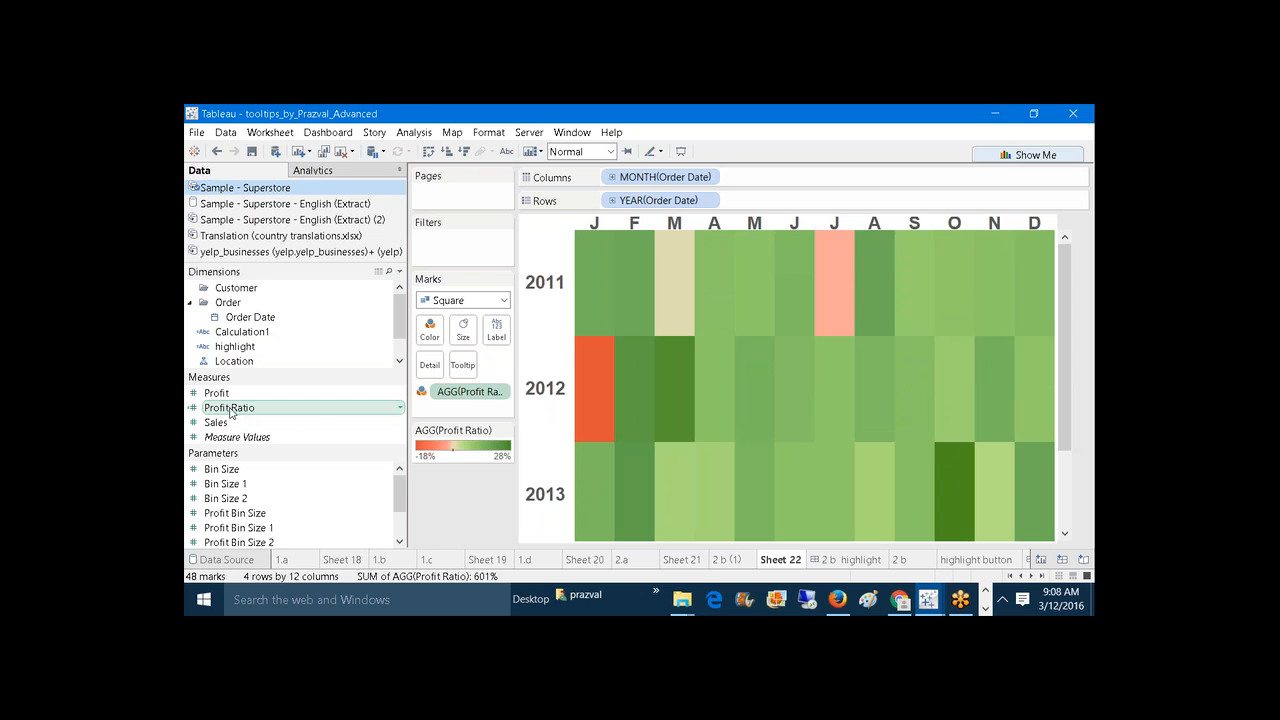
# Step: Add Profit Ratio, Profit and Sales as labels on the heatmap squares
pyautogui.moveTo(230, 410); pyautogui.dragTo(495, 336)
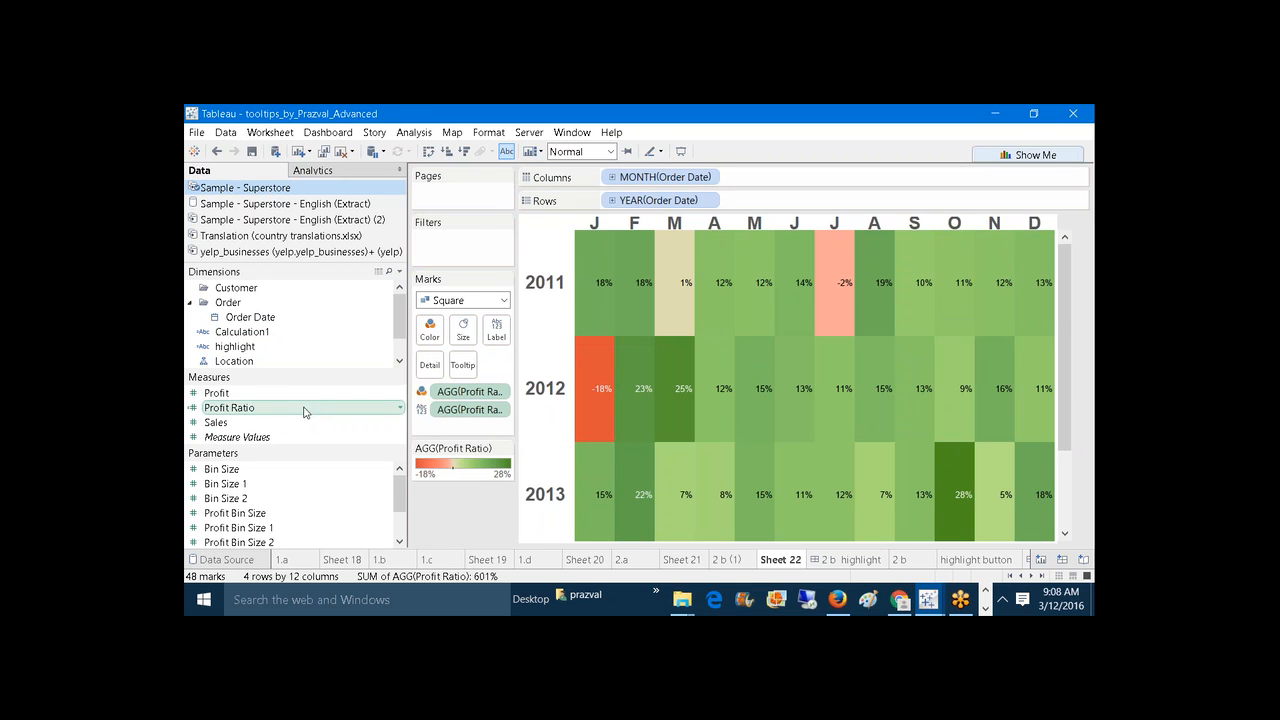
pyautogui.moveTo(228, 395); pyautogui.dragTo(498, 328)
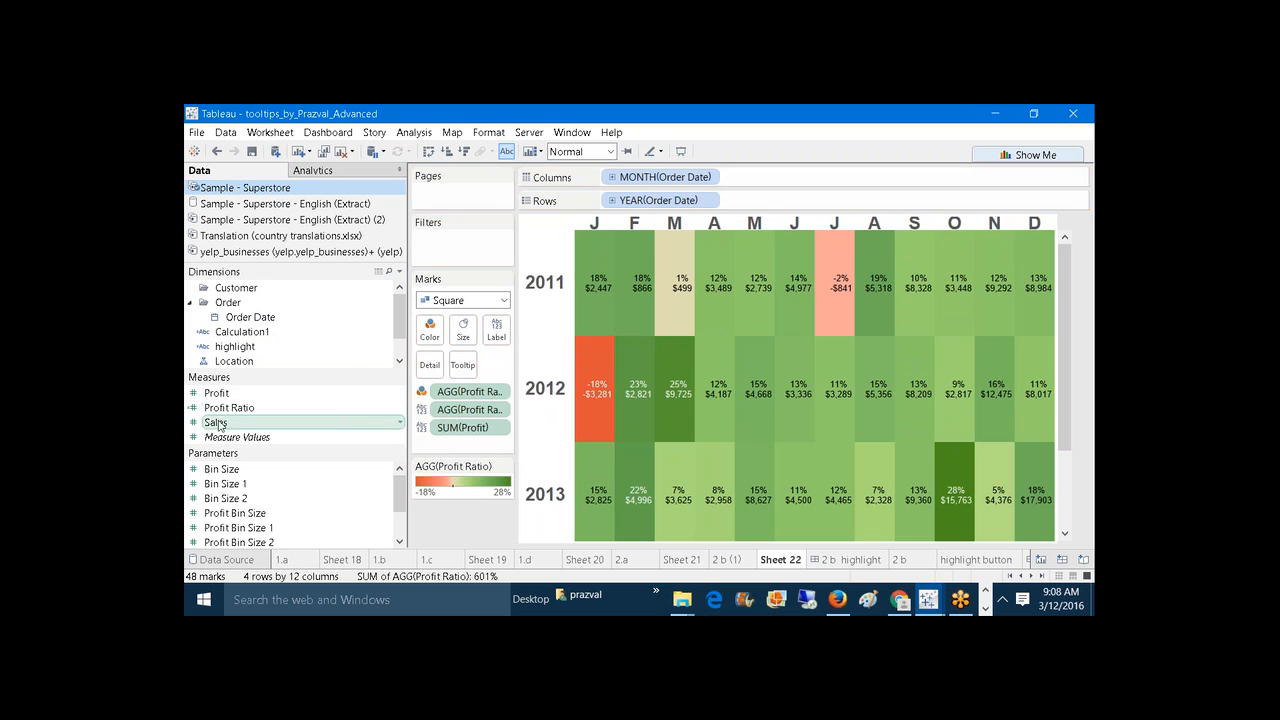
pyautogui.moveTo(216, 424); pyautogui.dragTo(494, 330)
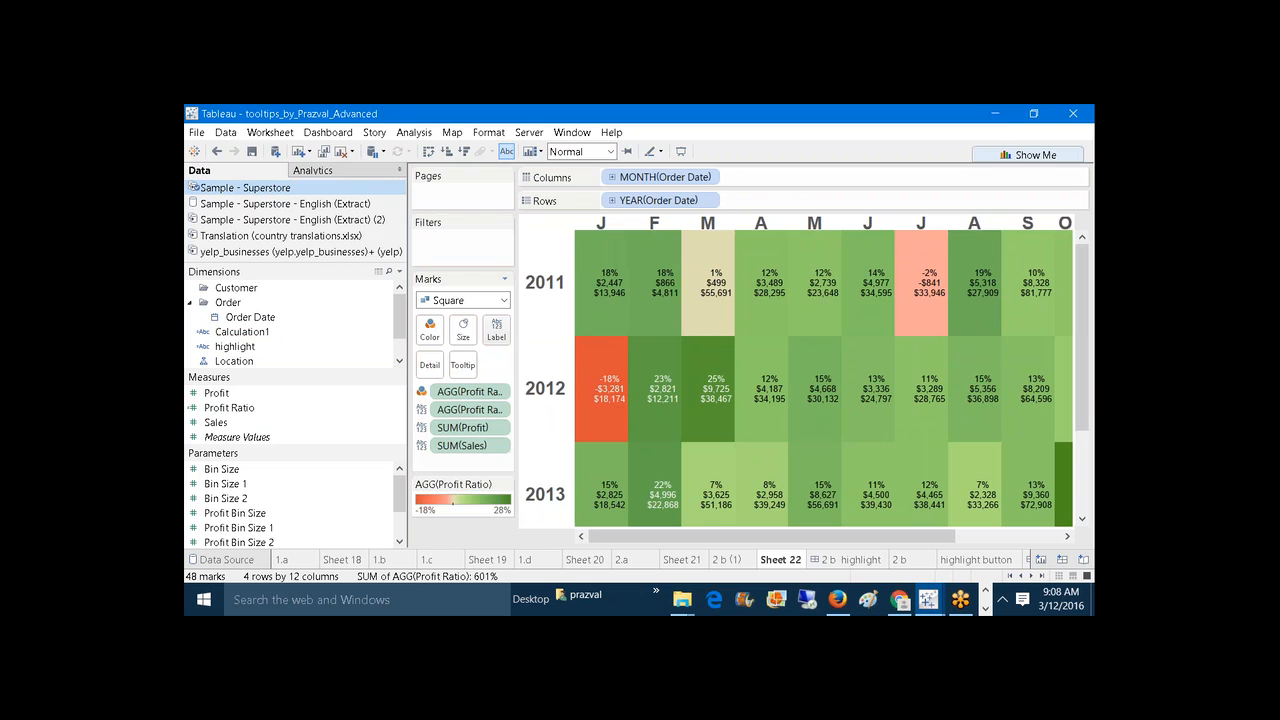
# Step: Edit the label text so the Profit Ratio line is bold and followed by "-Margin", and apply it
pyautogui.click(496, 330)
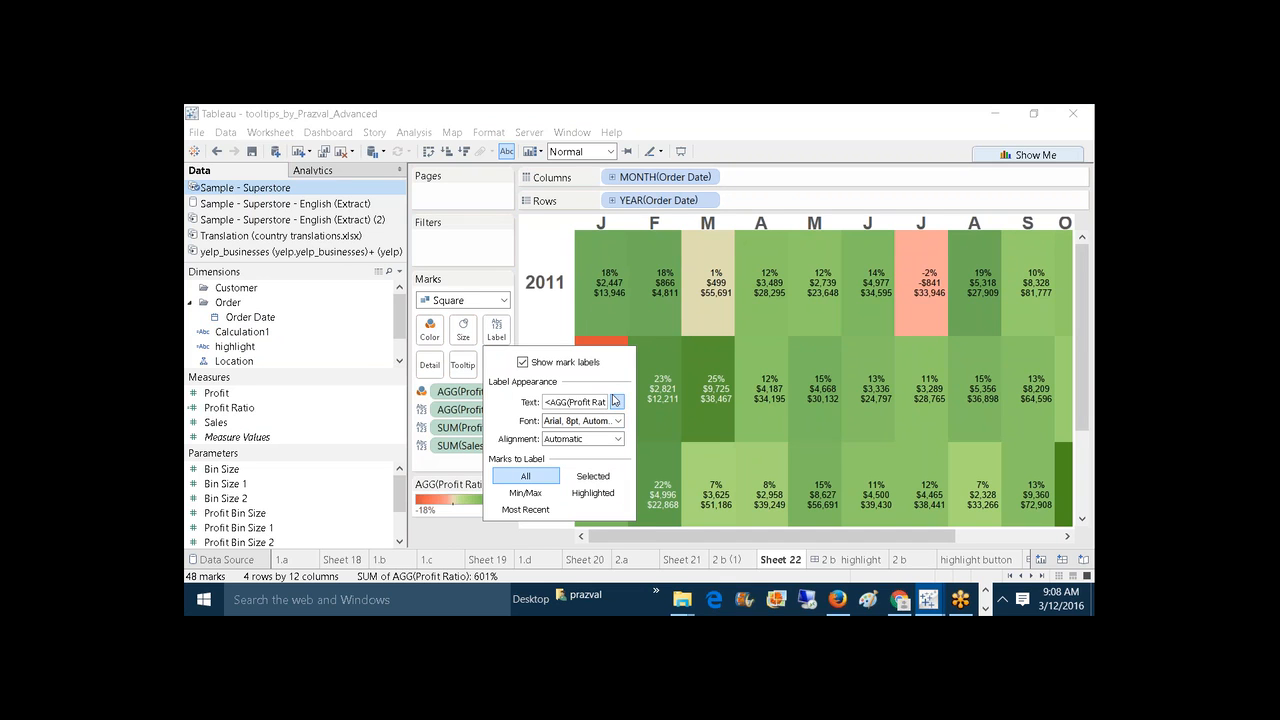
pyautogui.click(615, 401)
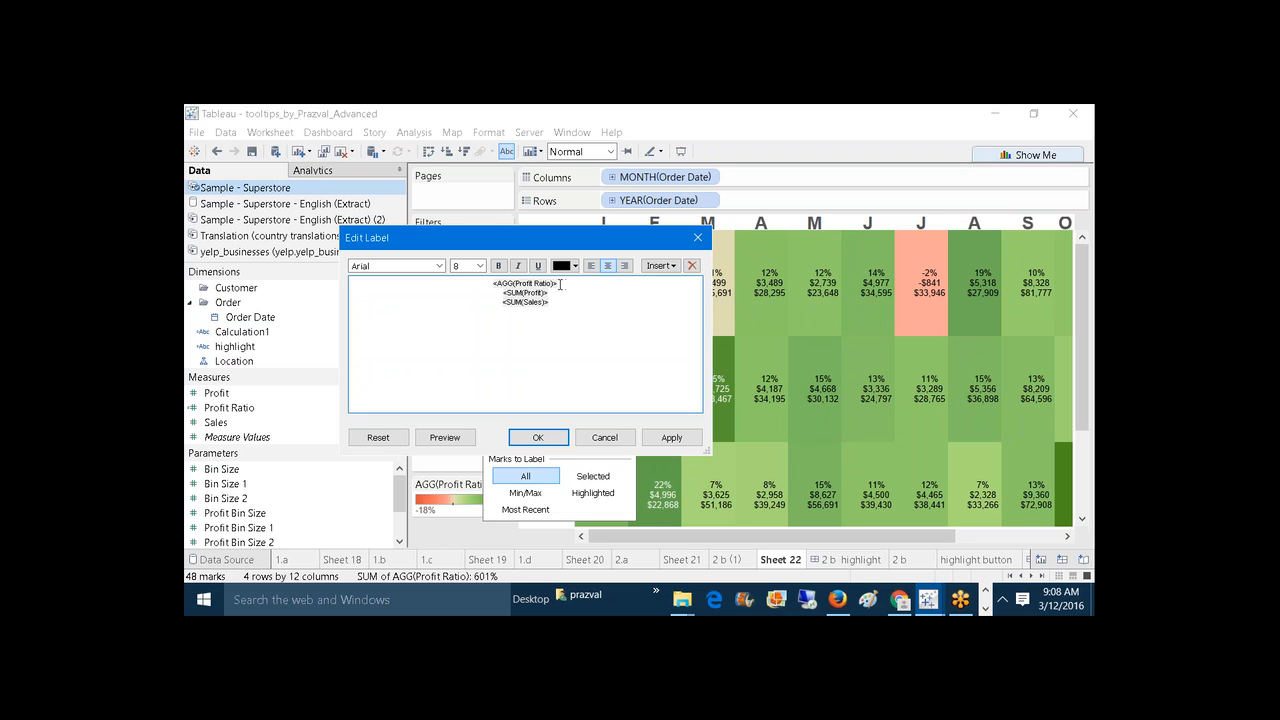
pyautogui.moveTo(560, 285); pyautogui.dragTo(494, 283)
pyautogui.click(498, 266)
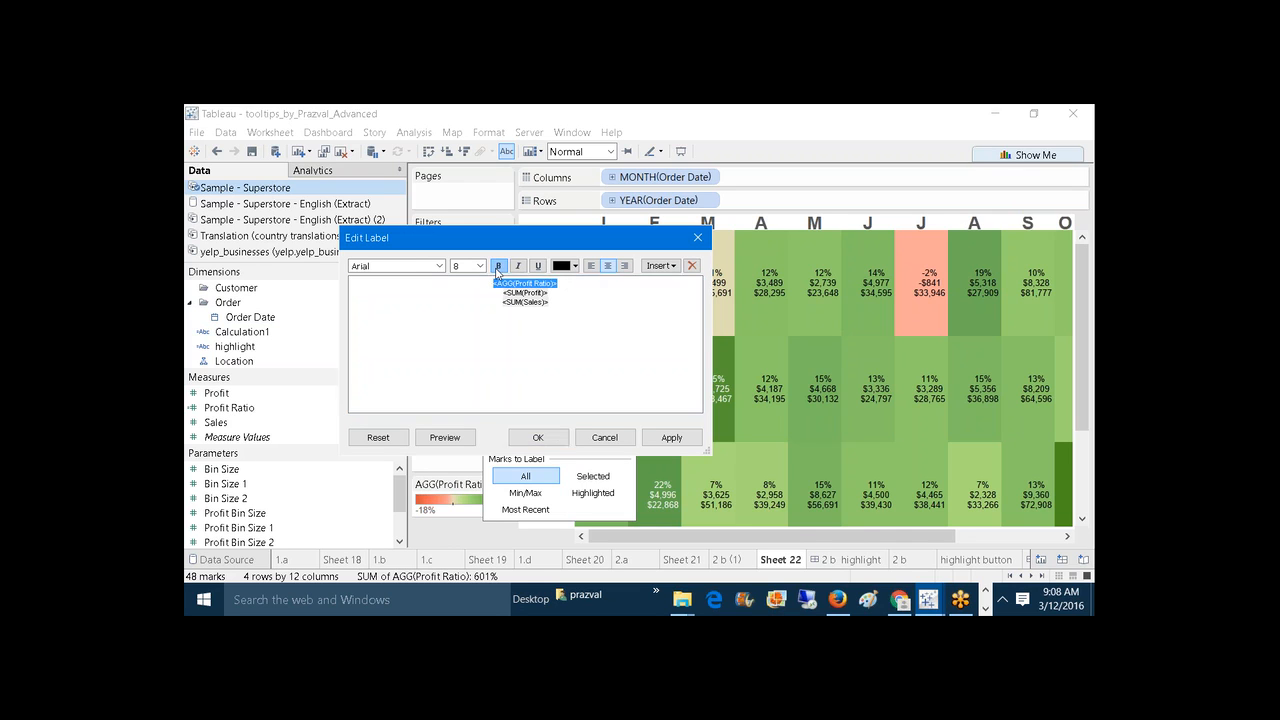
pyautogui.click(562, 283)
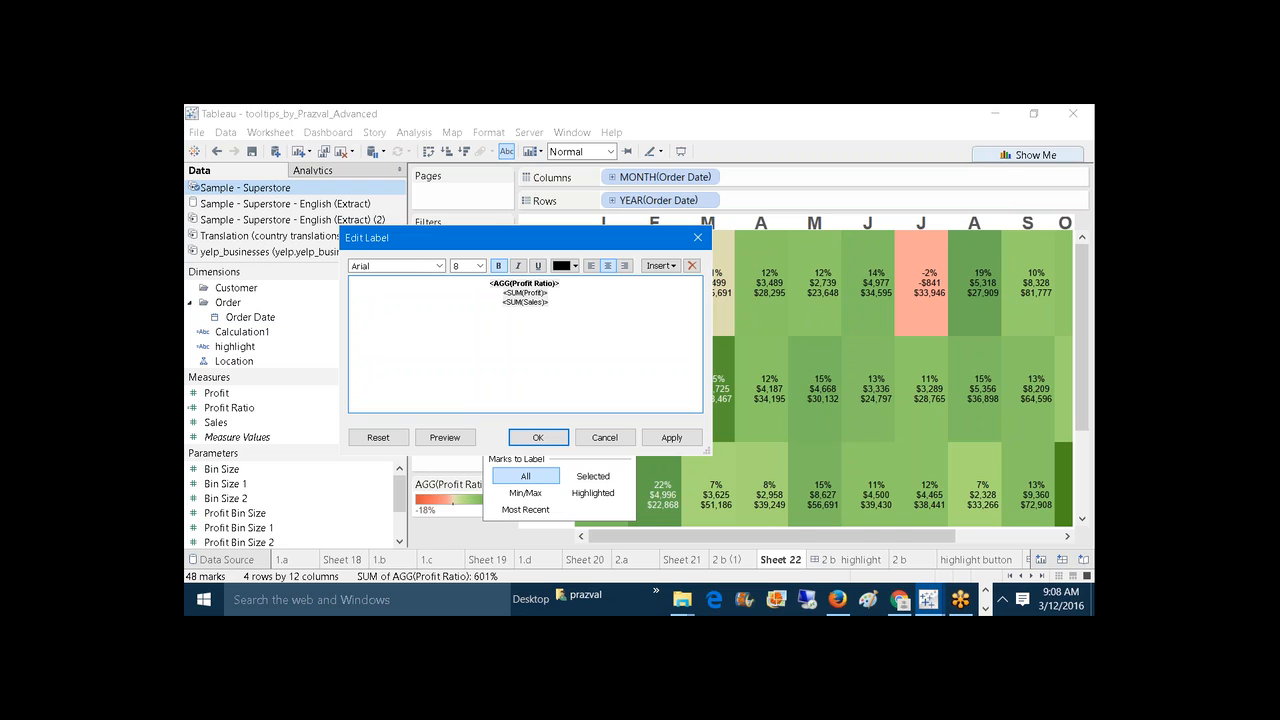
pyautogui.write('-Margin')
pyautogui.click(649, 440)
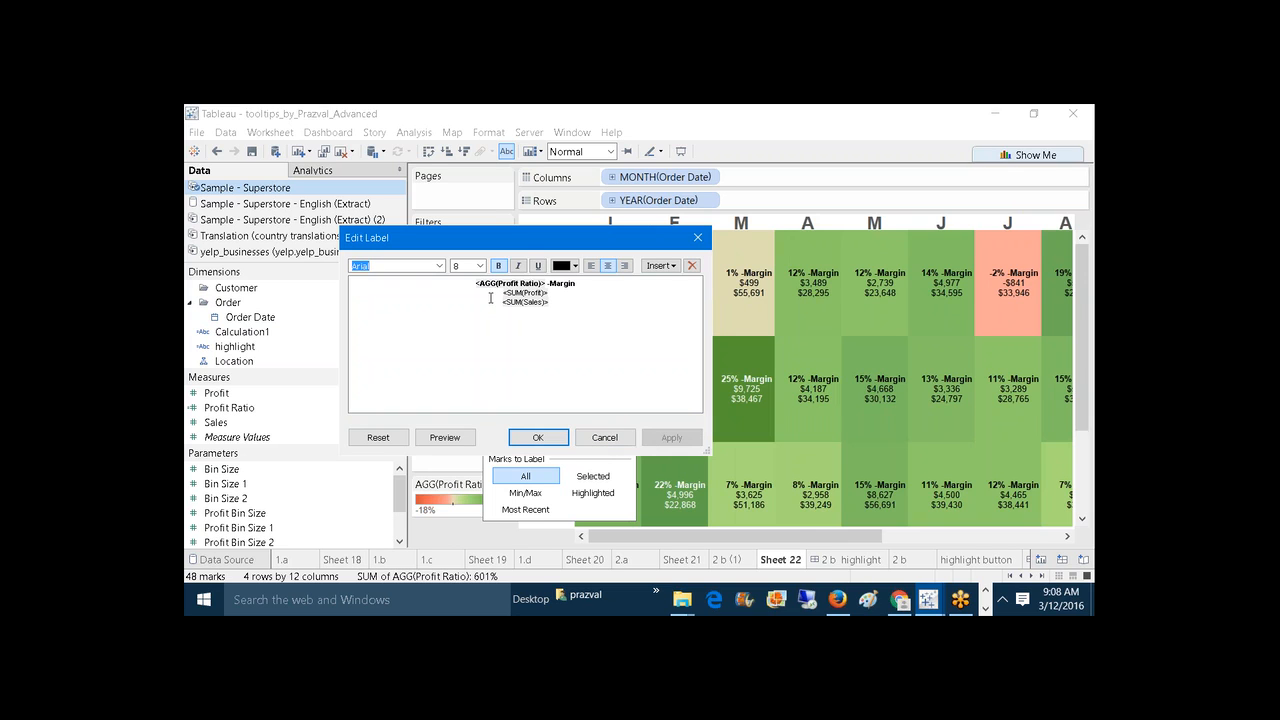
# Step: Prefix the SUM(Profit) line of the label with "Sales:-" and the SUM(Sales) line with "Profit:-"
pyautogui.click(495, 294)
pyautogui.write('Sales')
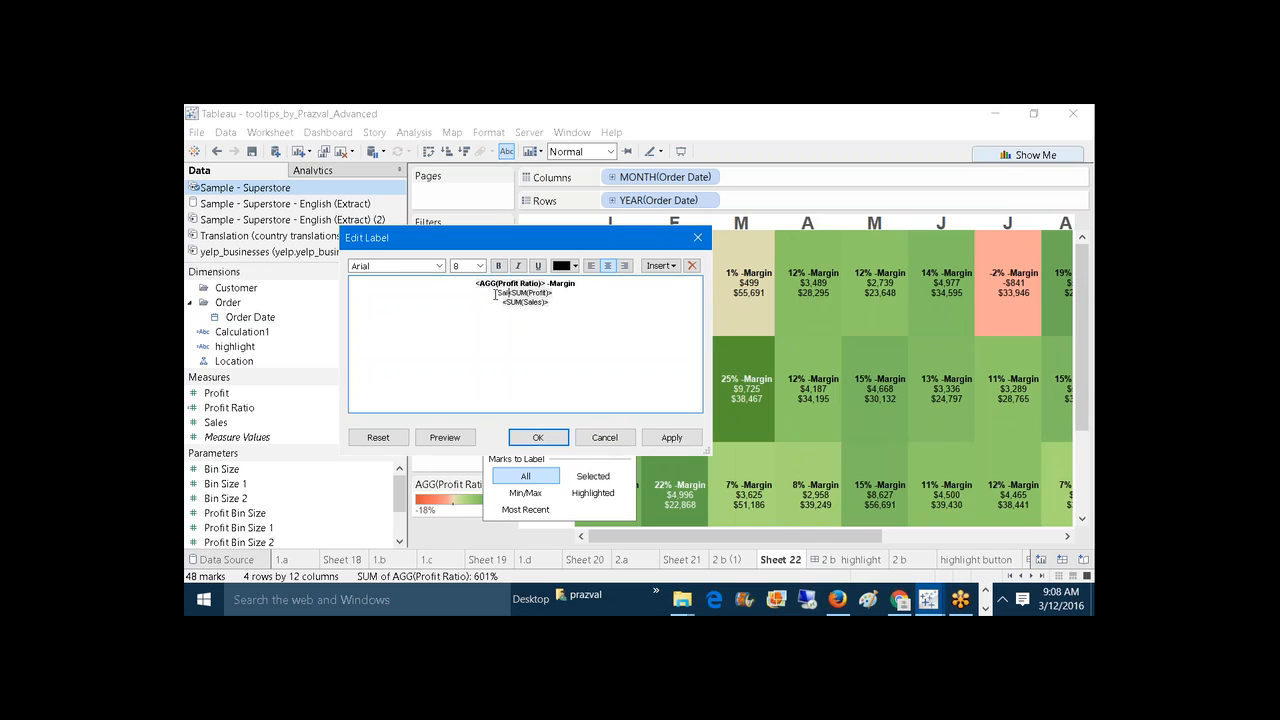
pyautogui.write(':')
pyautogui.click(498, 301)
pyautogui.write('Profit:')
# Step: Make the "Sales:-" and "Profit:-" prefixes bold, apply the label text and close the label settings
pyautogui.moveTo(514, 292); pyautogui.dragTo(492, 292)
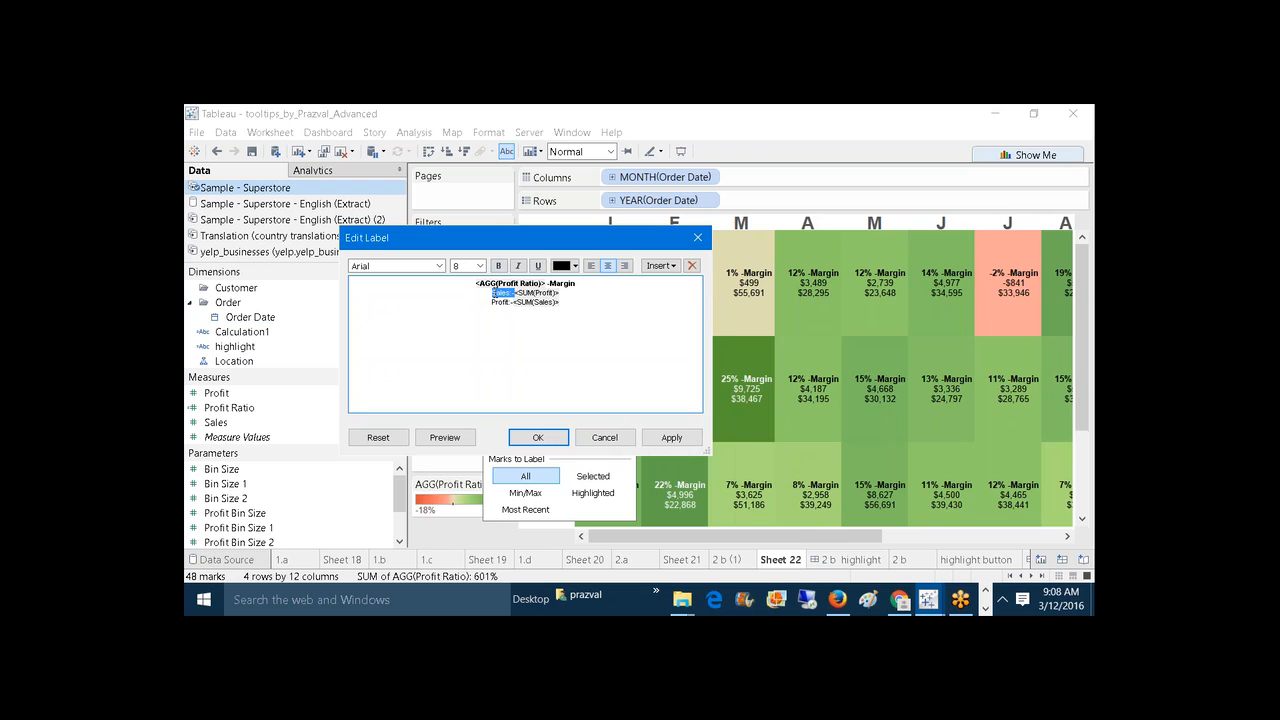
pyautogui.click(493, 292)
pyautogui.moveTo(515, 292)
pyautogui.mouseDown()
pyautogui.moveTo(495, 302)
pyautogui.moveTo(516, 301)
pyautogui.mouseUp()
pyautogui.hotkey('ctrl', 'b')
pyautogui.click(658, 438)
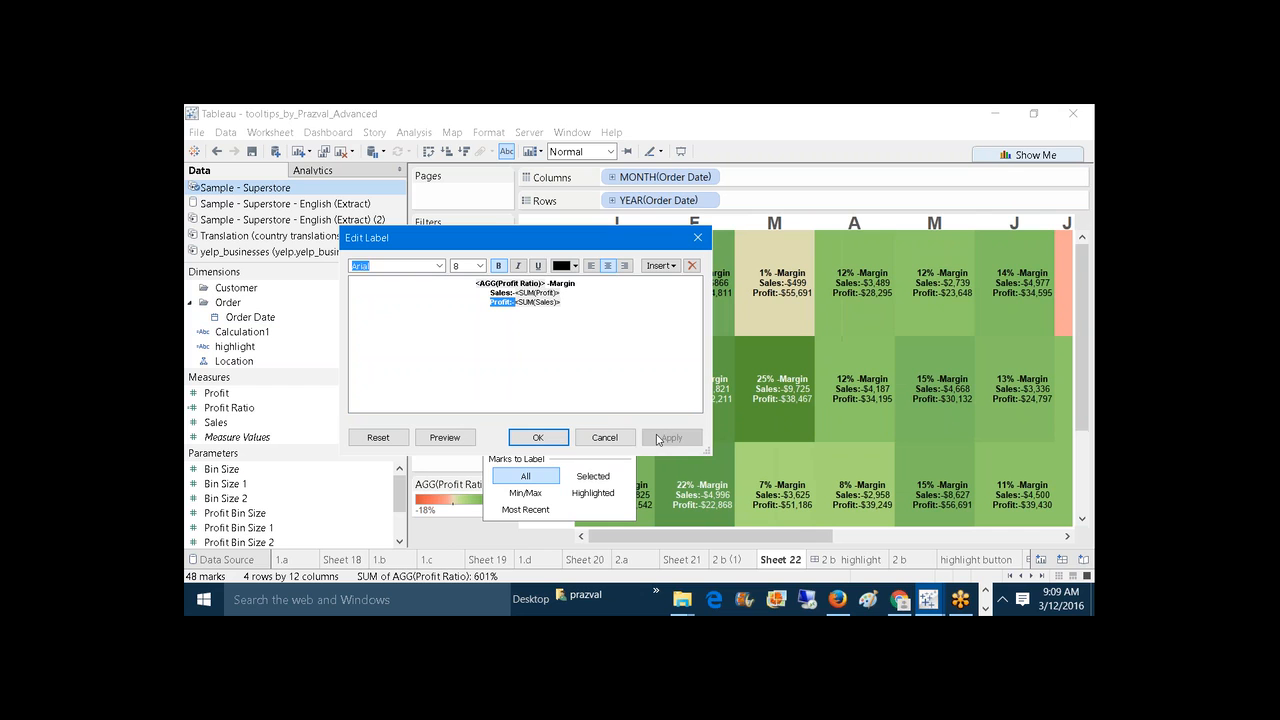
pyautogui.click(538, 438)
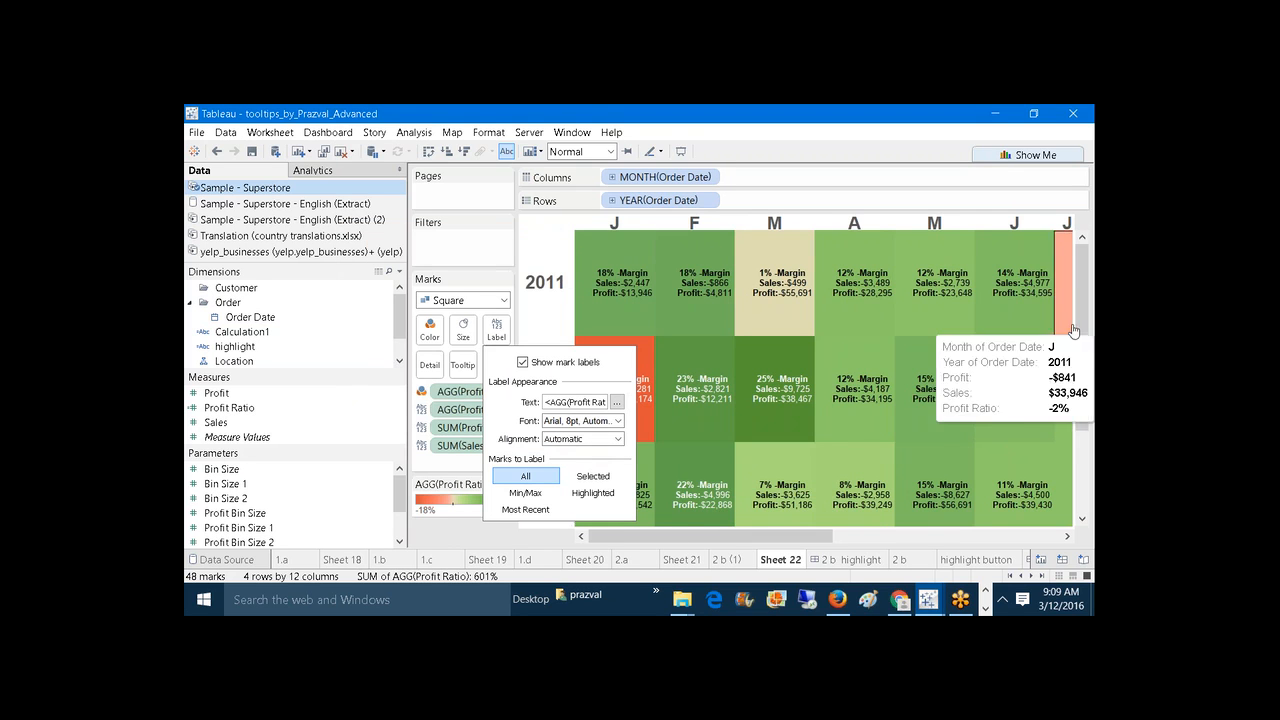
pyautogui.scroll(-3, 1073, 330)
pyautogui.scroll(3, 1073, 310)
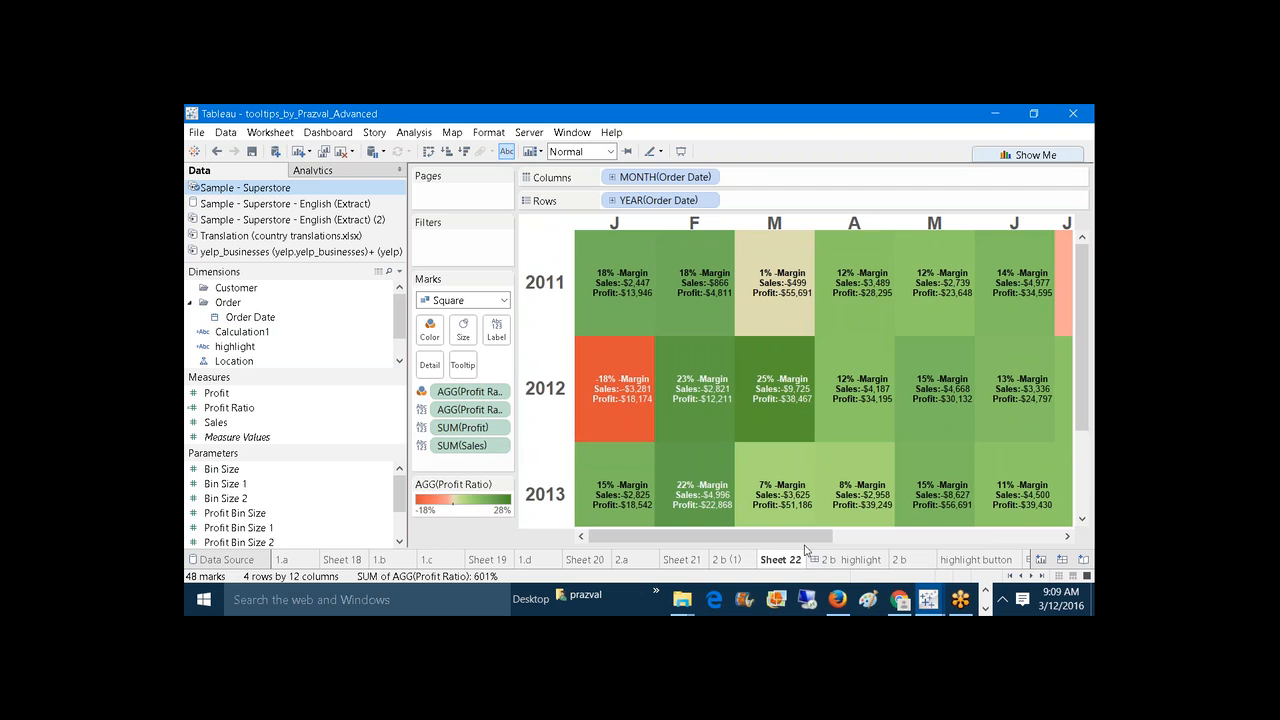
# Step: Examine the 2 b highlight dashboard in presentation mode, toggling the labels with the flashlight several times, and exit the presentation
pyautogui.click(852, 562)
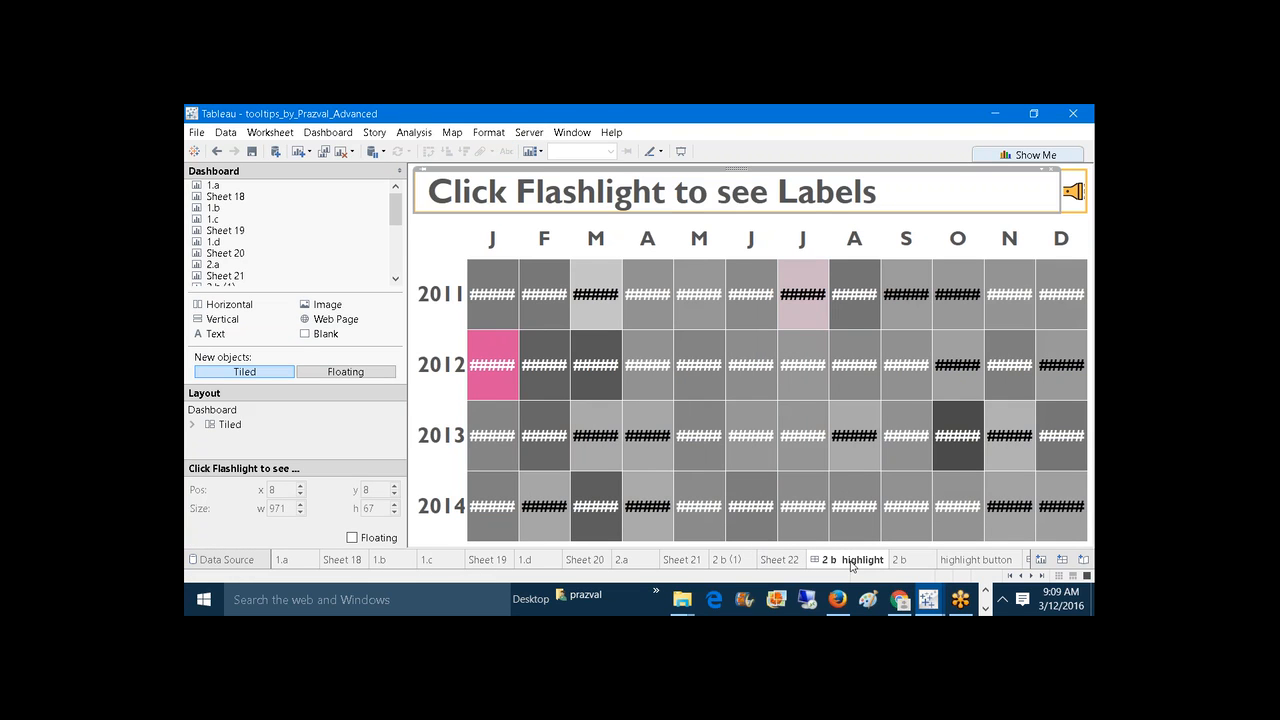
pyautogui.click(676, 153)
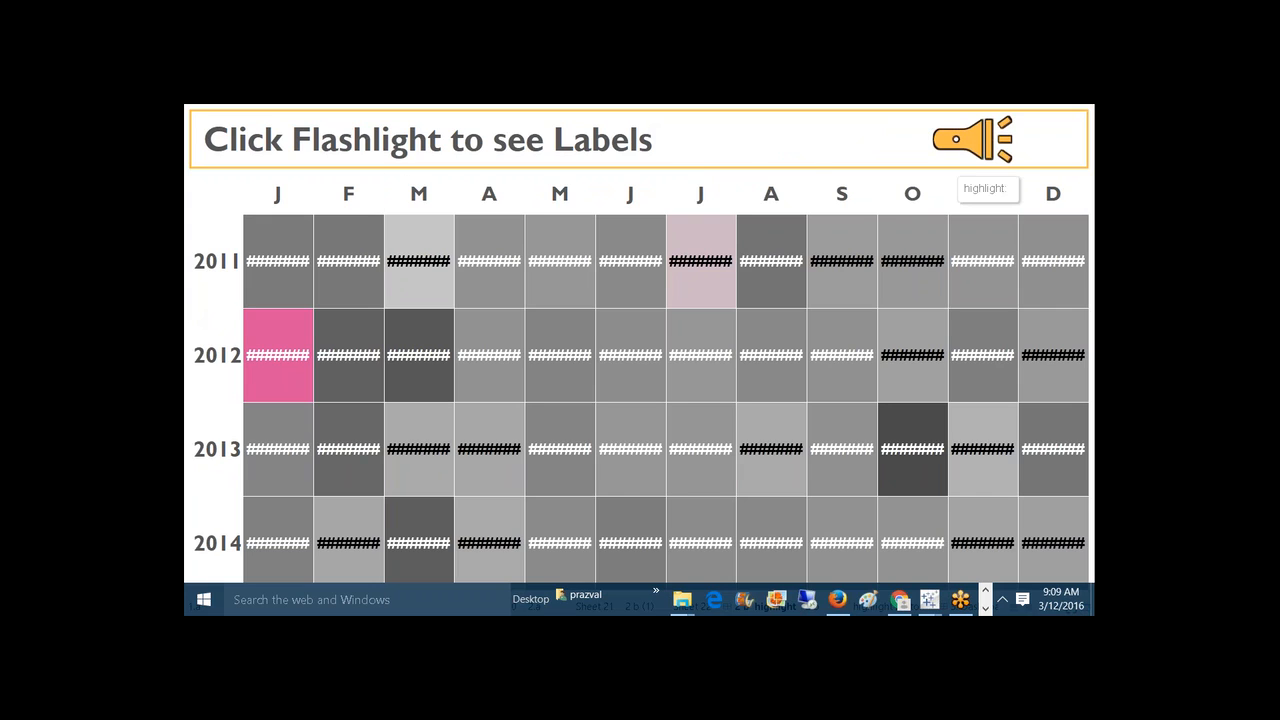
pyautogui.click(958, 150)
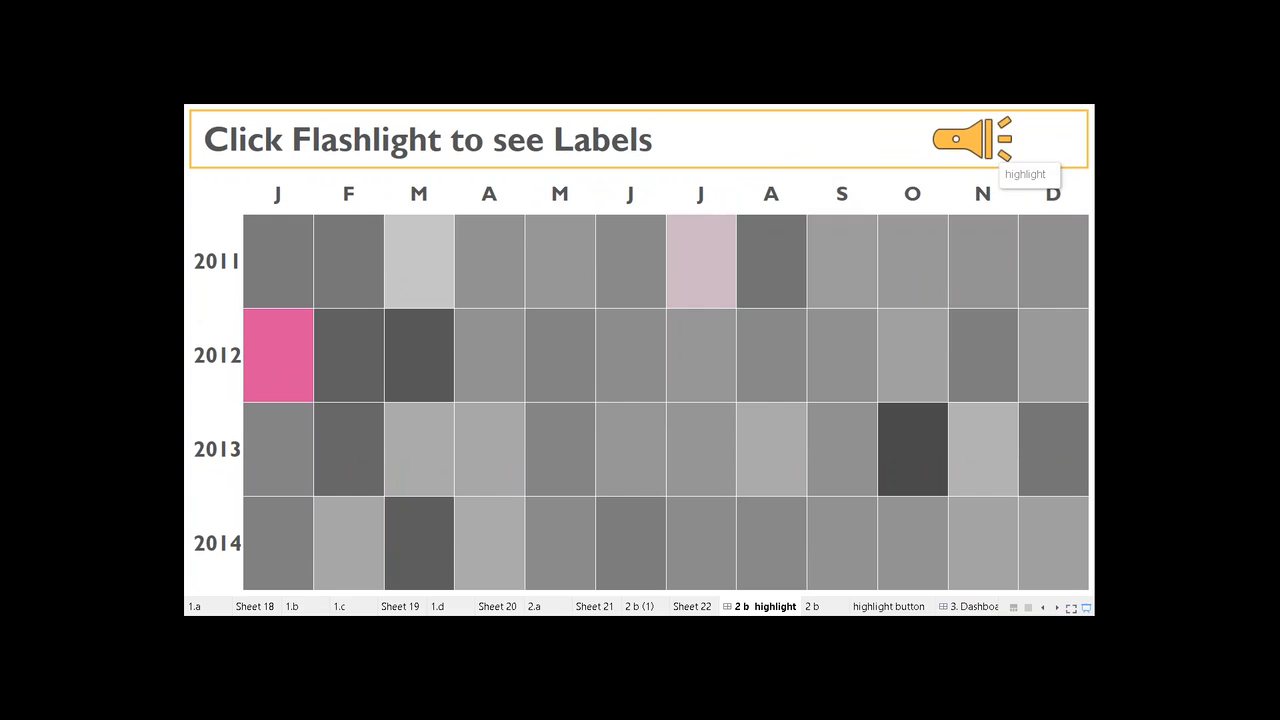
pyautogui.click(958, 145)
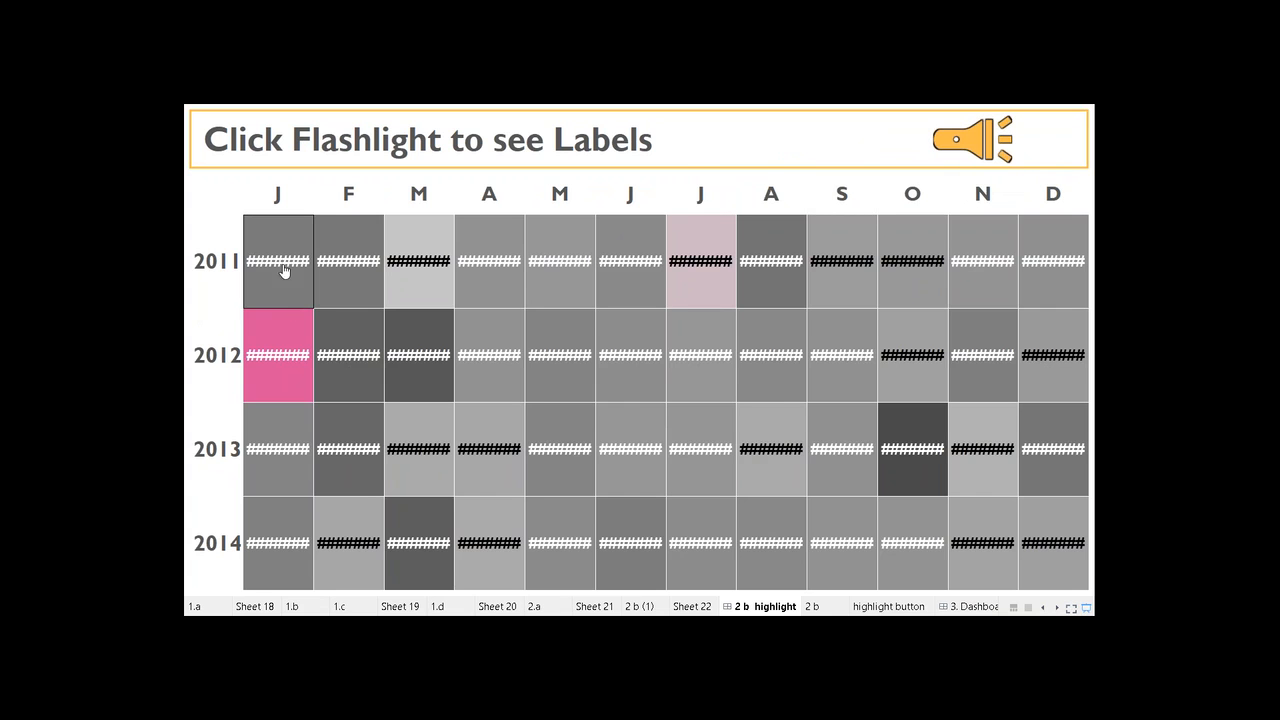
pyautogui.click(958, 145)
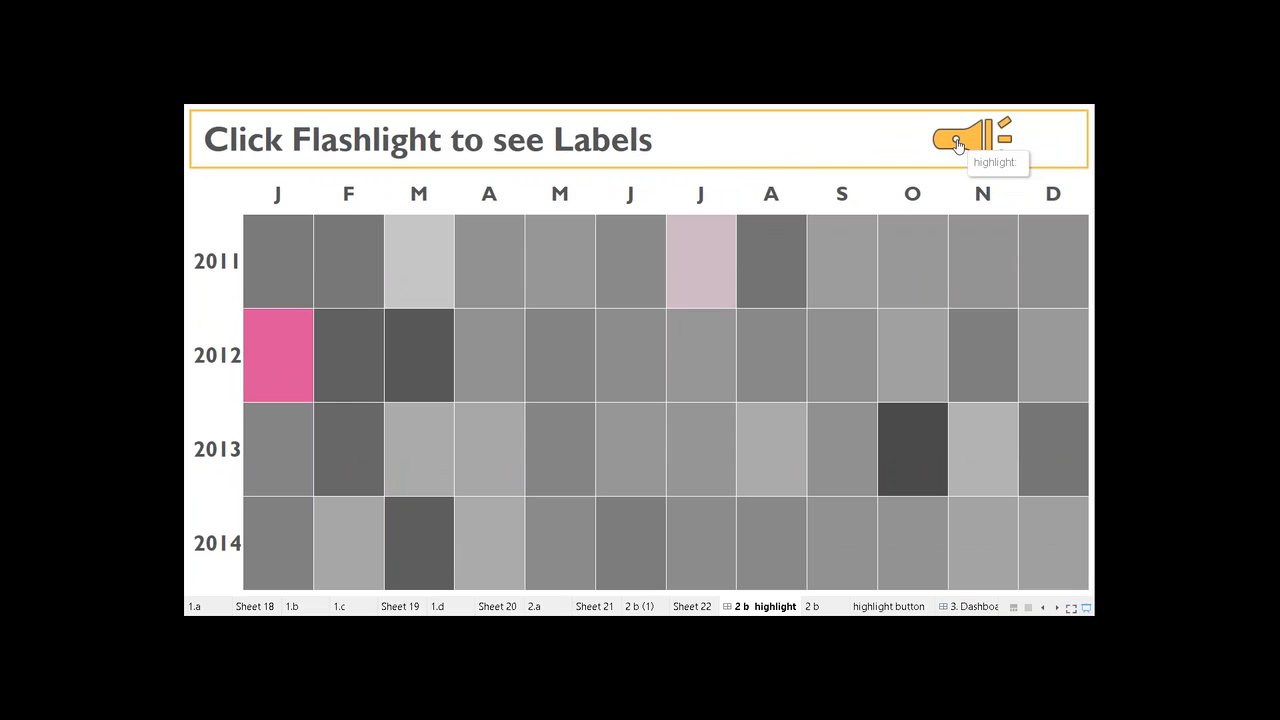
pyautogui.click(958, 145)
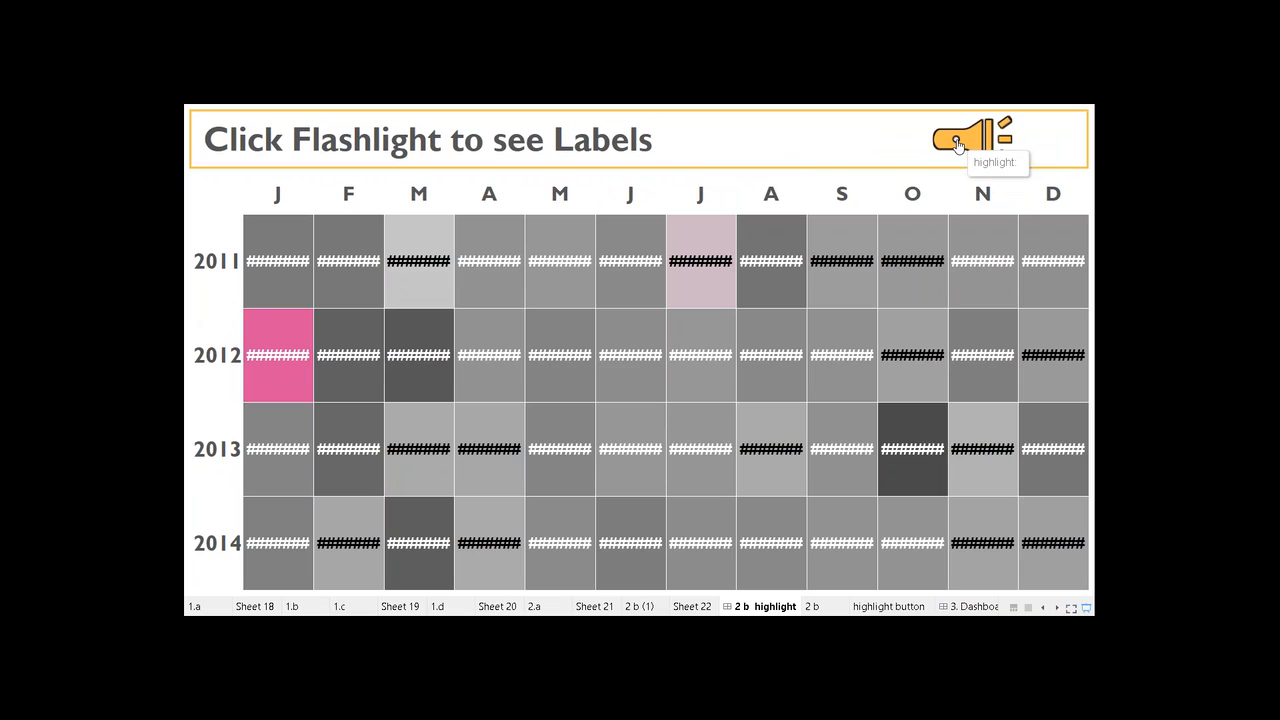
pyautogui.click(958, 145)
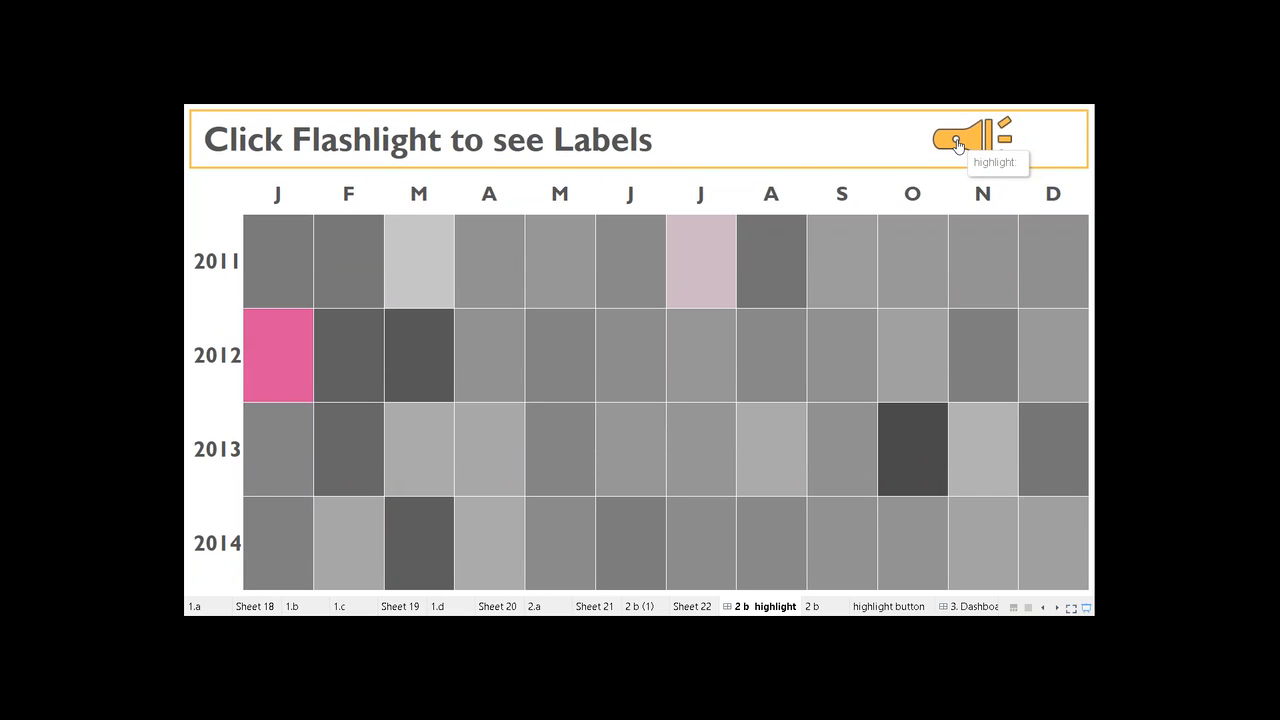
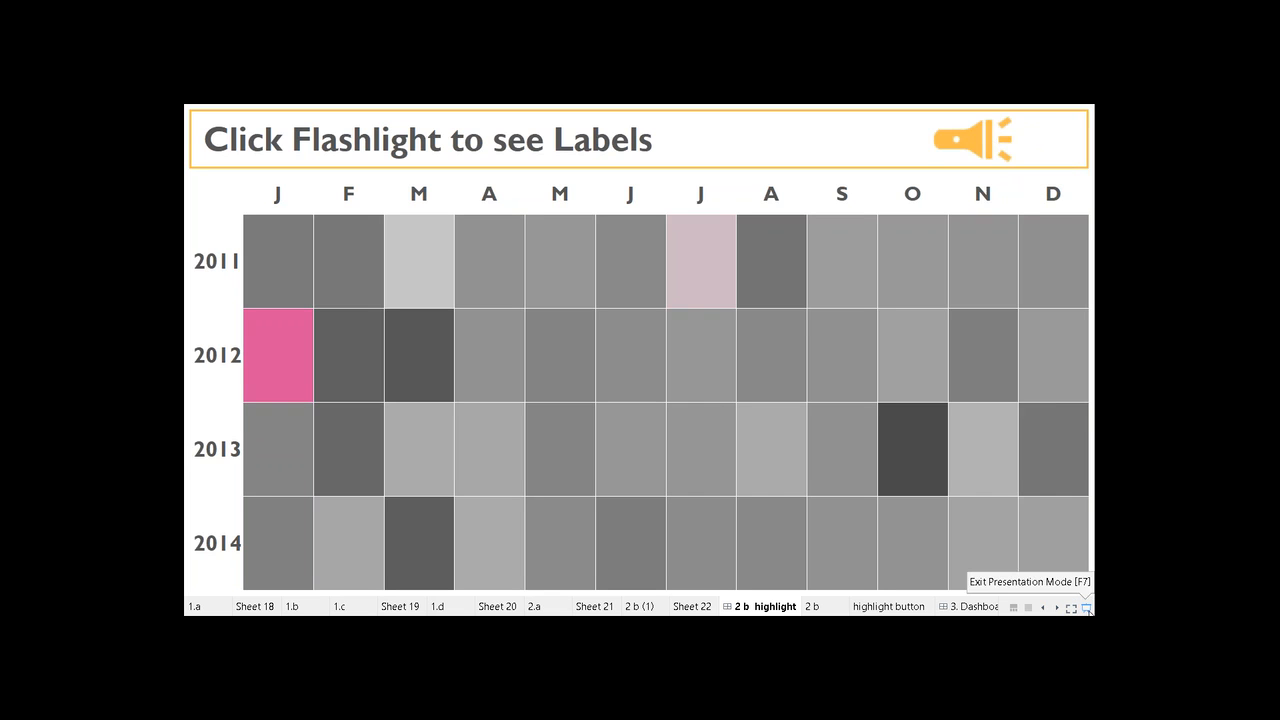
pyautogui.click(1086, 607)
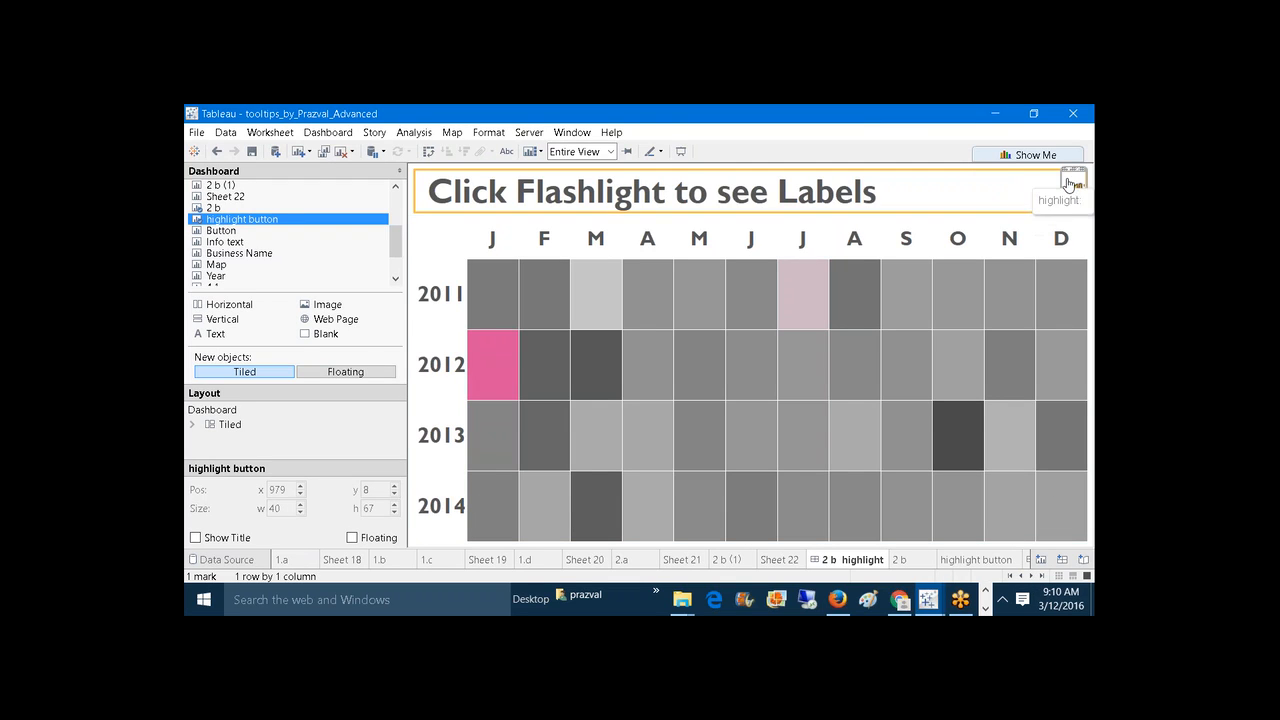
# Step: On the highlight button sheet, review the flashlight mark's shape and assign the highlight field to Shape
pyautogui.click(972, 559)
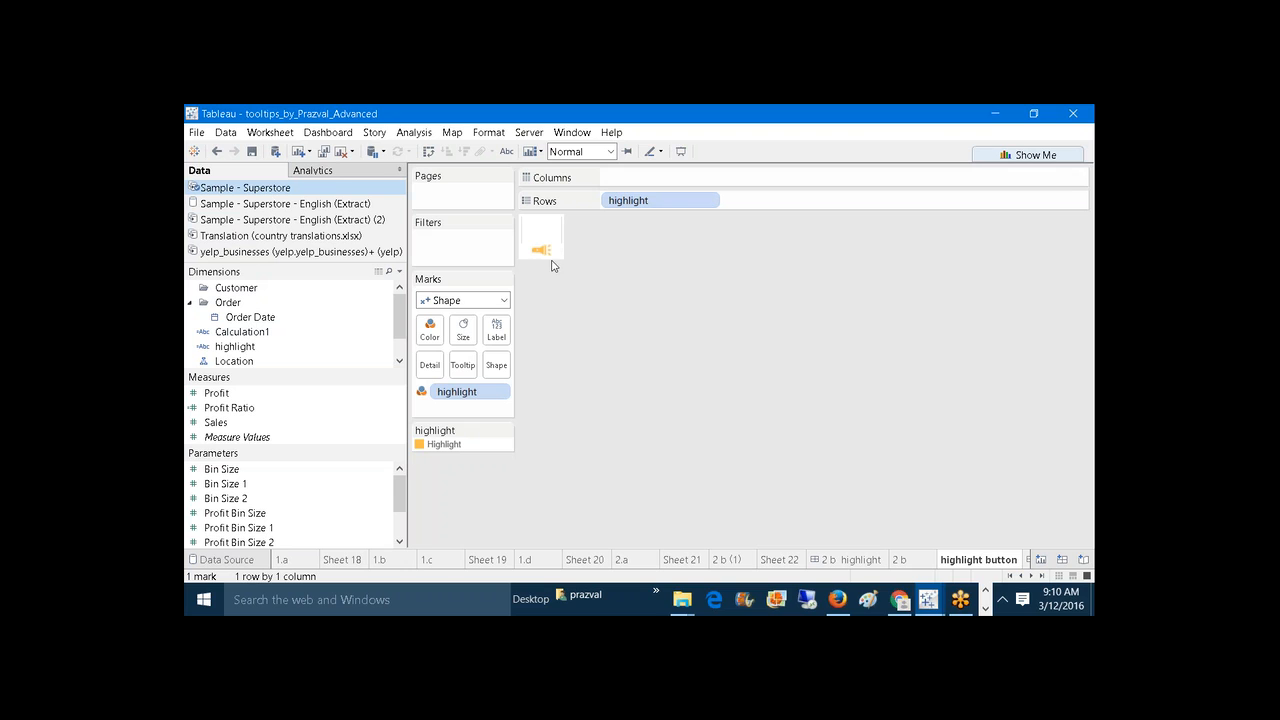
pyautogui.moveTo(553, 270); pyautogui.dragTo(553, 271)
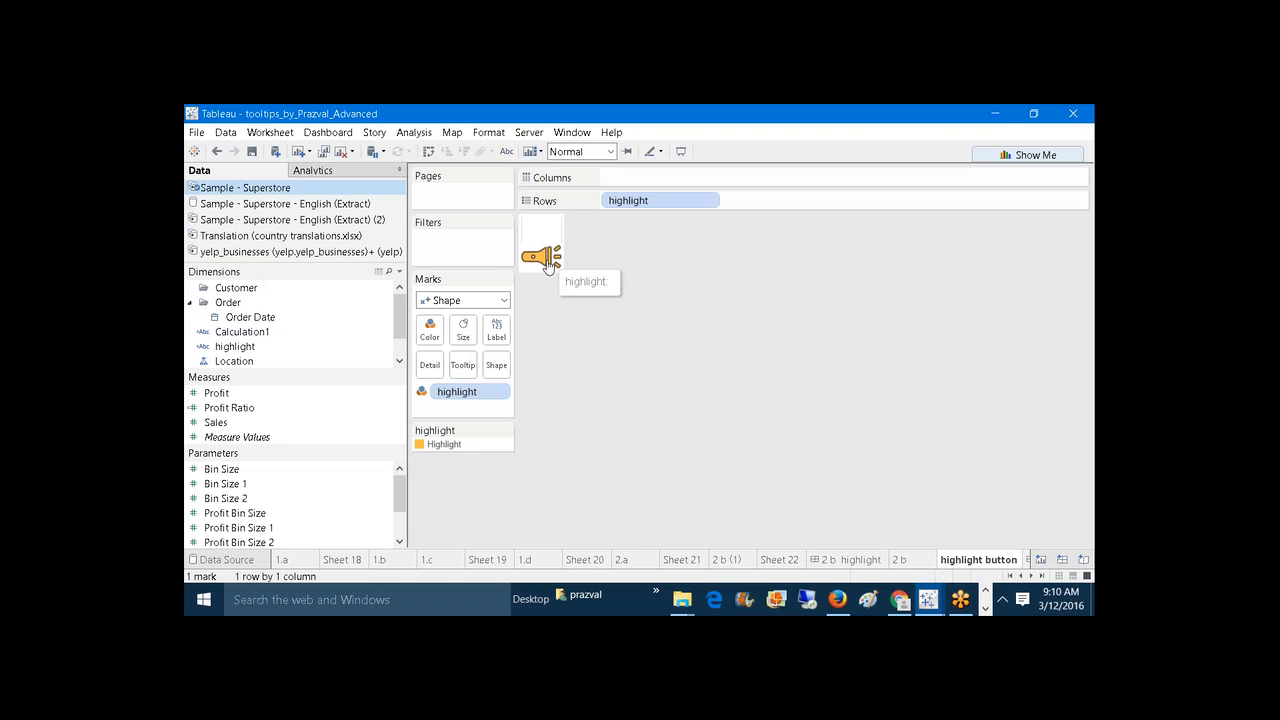
pyautogui.click(497, 365)
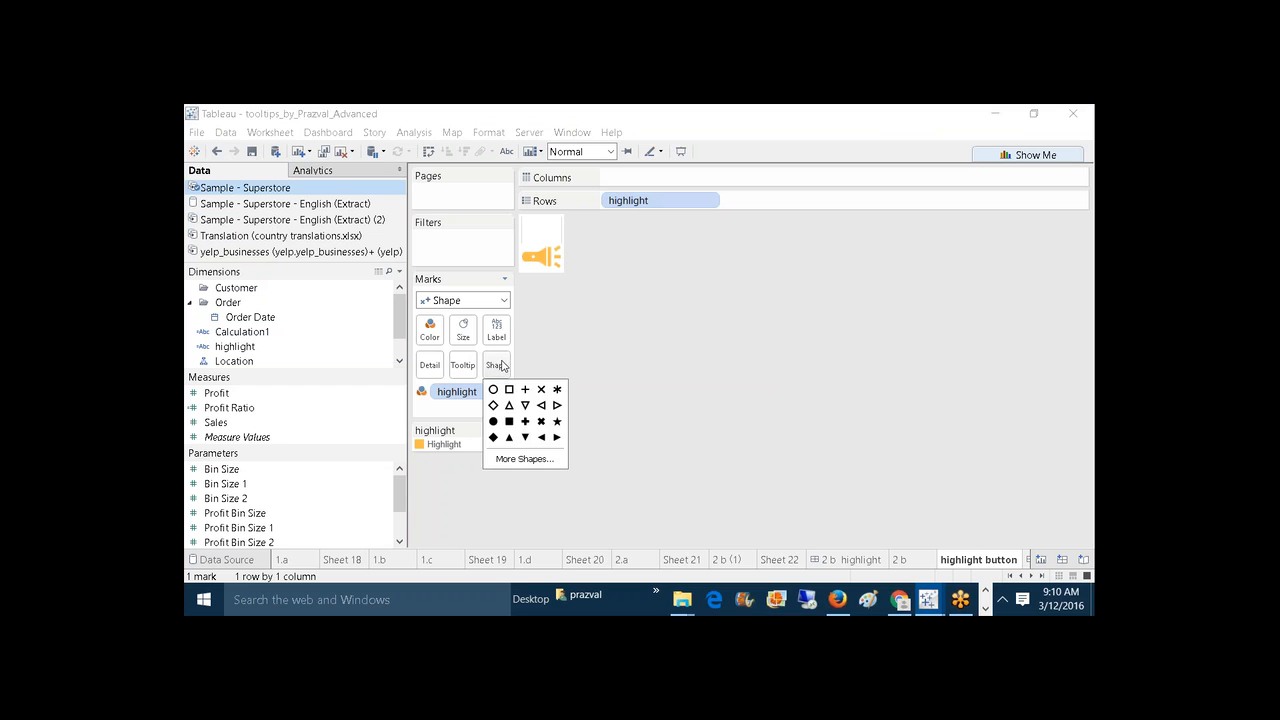
pyautogui.click(660, 375)
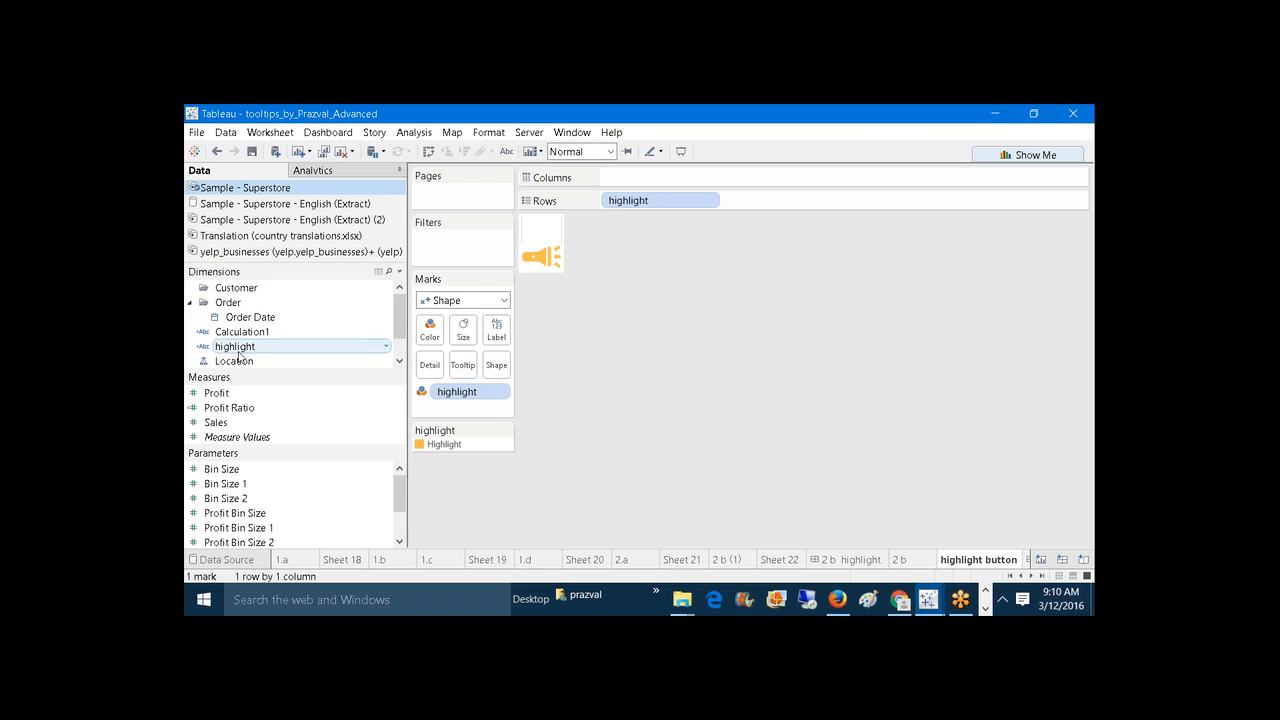
pyautogui.moveTo(238, 355); pyautogui.dragTo(497, 366)
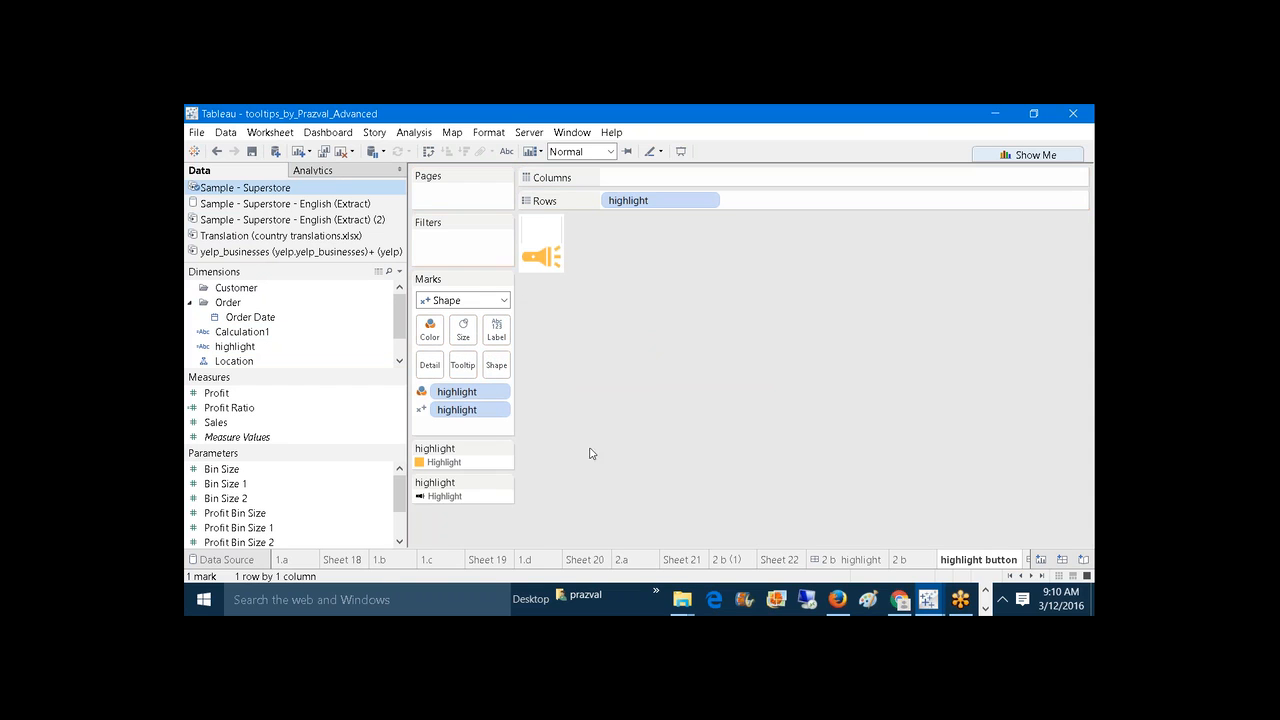
# Step: Look at the My Images shape palette for the highlight field, and close it without changing the shape
pyautogui.click(507, 483)
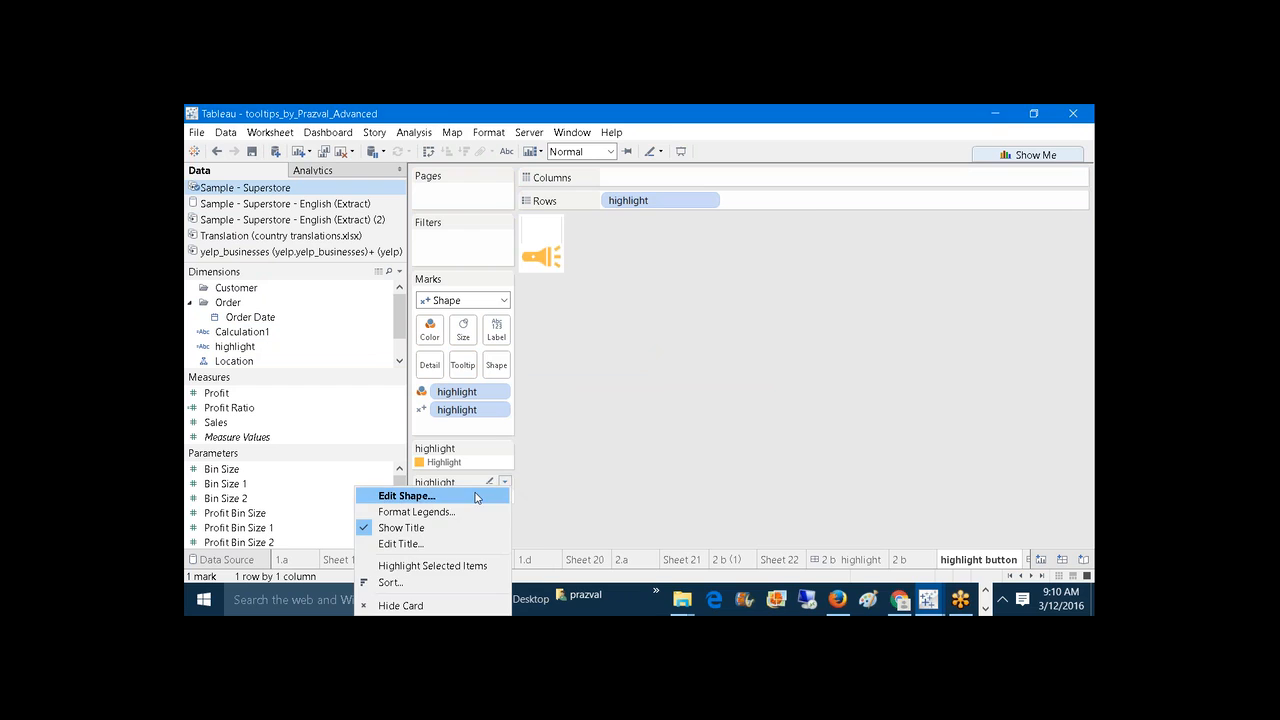
pyautogui.click(482, 494)
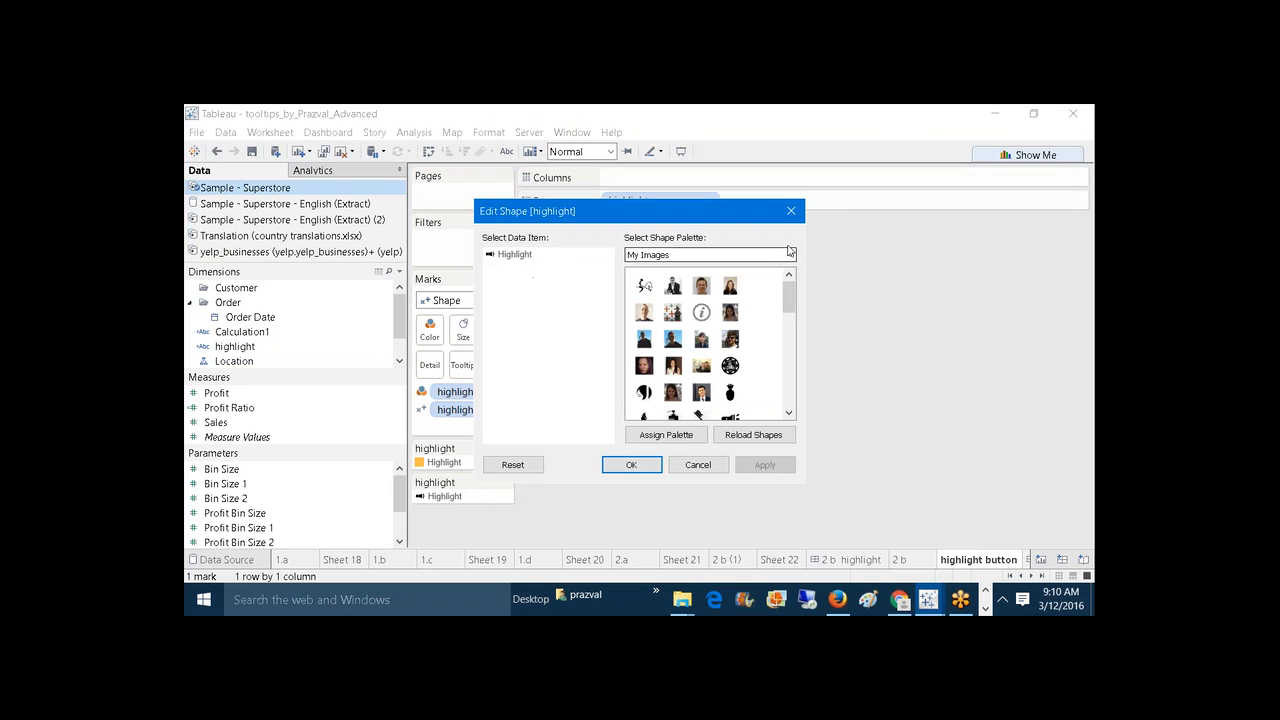
pyautogui.click(791, 211)
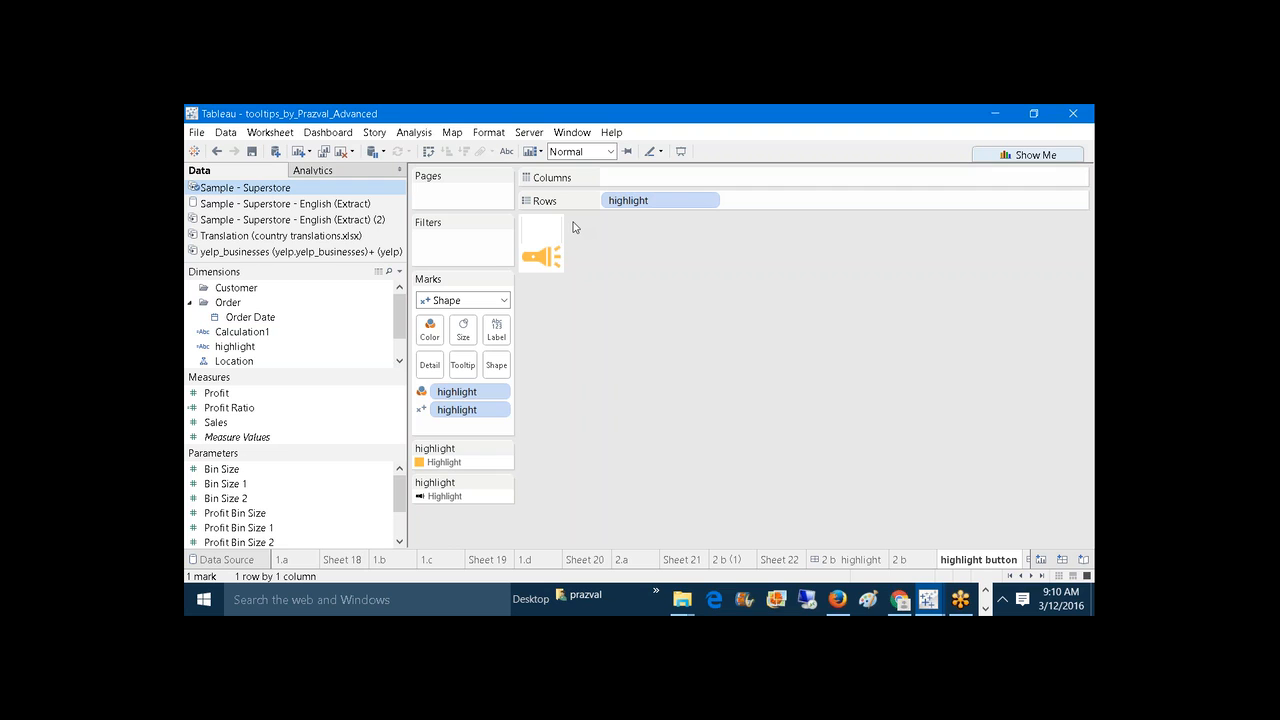
pyautogui.moveTo(546, 266)
# Step: Create a new dashboard and show its title
pyautogui.click(330, 132)
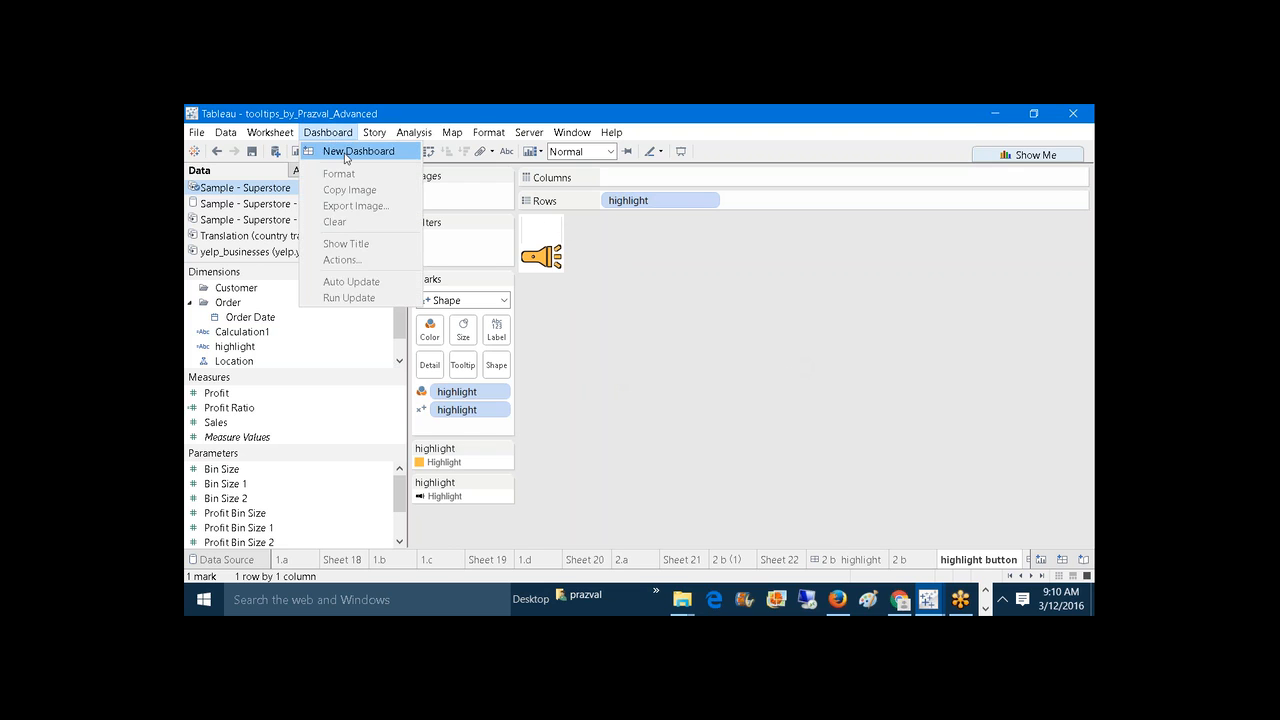
pyautogui.click(346, 153)
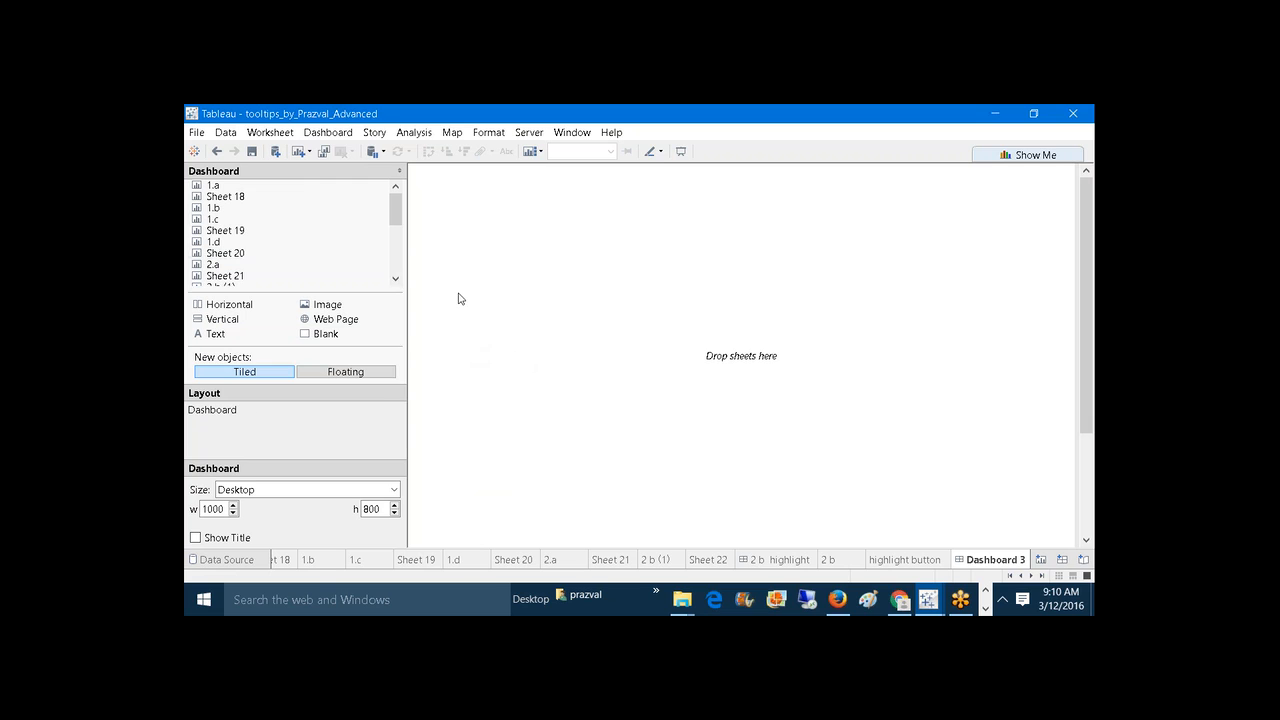
pyautogui.click(327, 133)
pyautogui.click(346, 243)
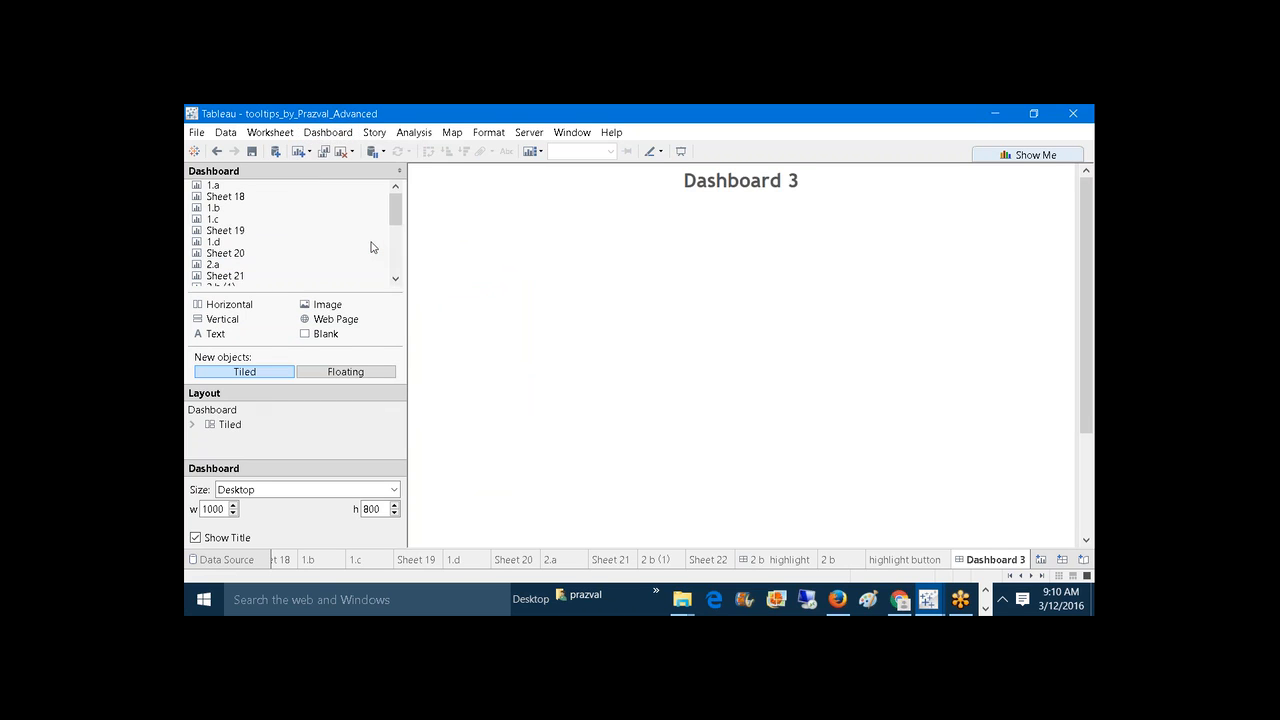
# Step: Replace the dashboard title text with "Click on Flash to See the Results"
pyautogui.doubleClick(728, 181)
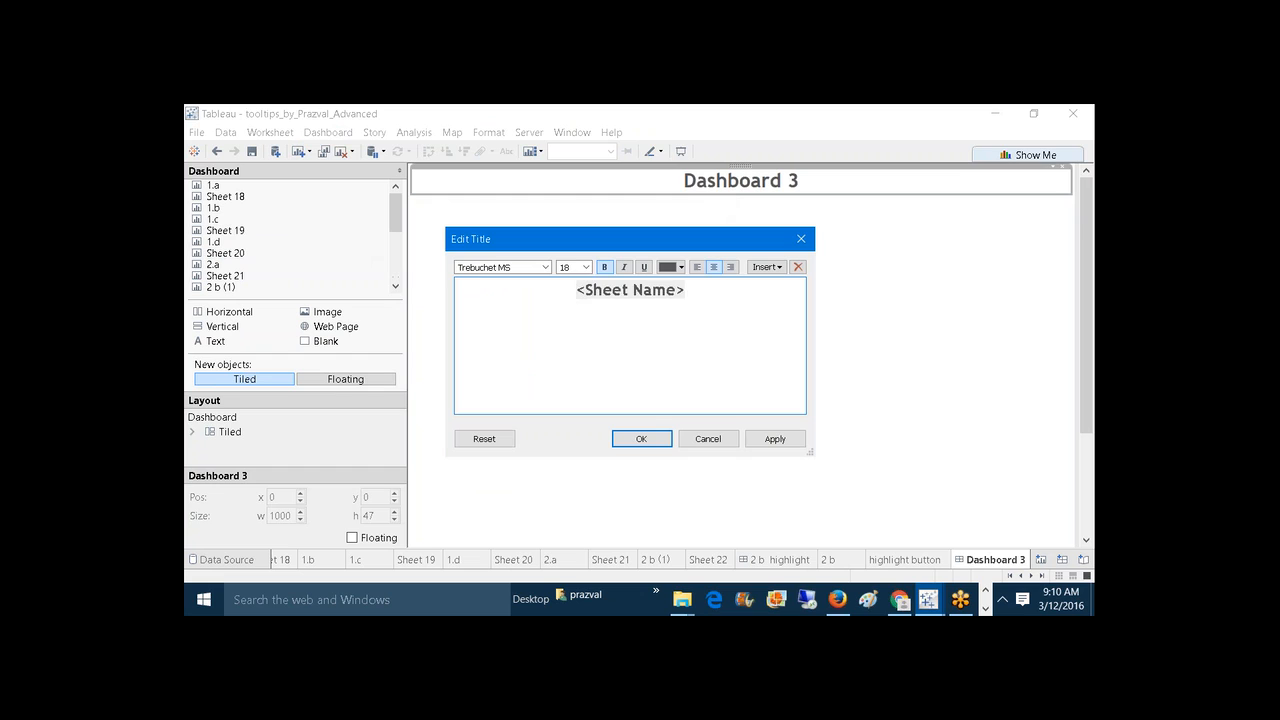
pyautogui.moveTo(686, 290); pyautogui.dragTo(571, 281)
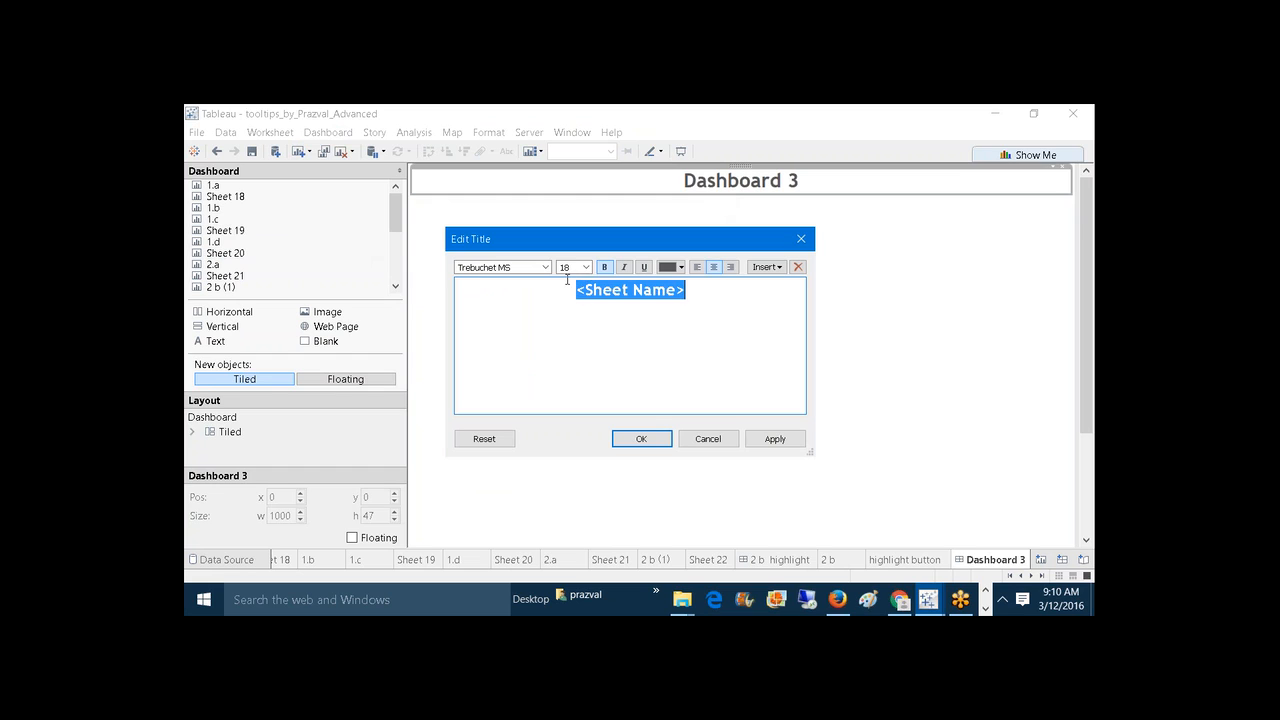
pyautogui.write('Click o')
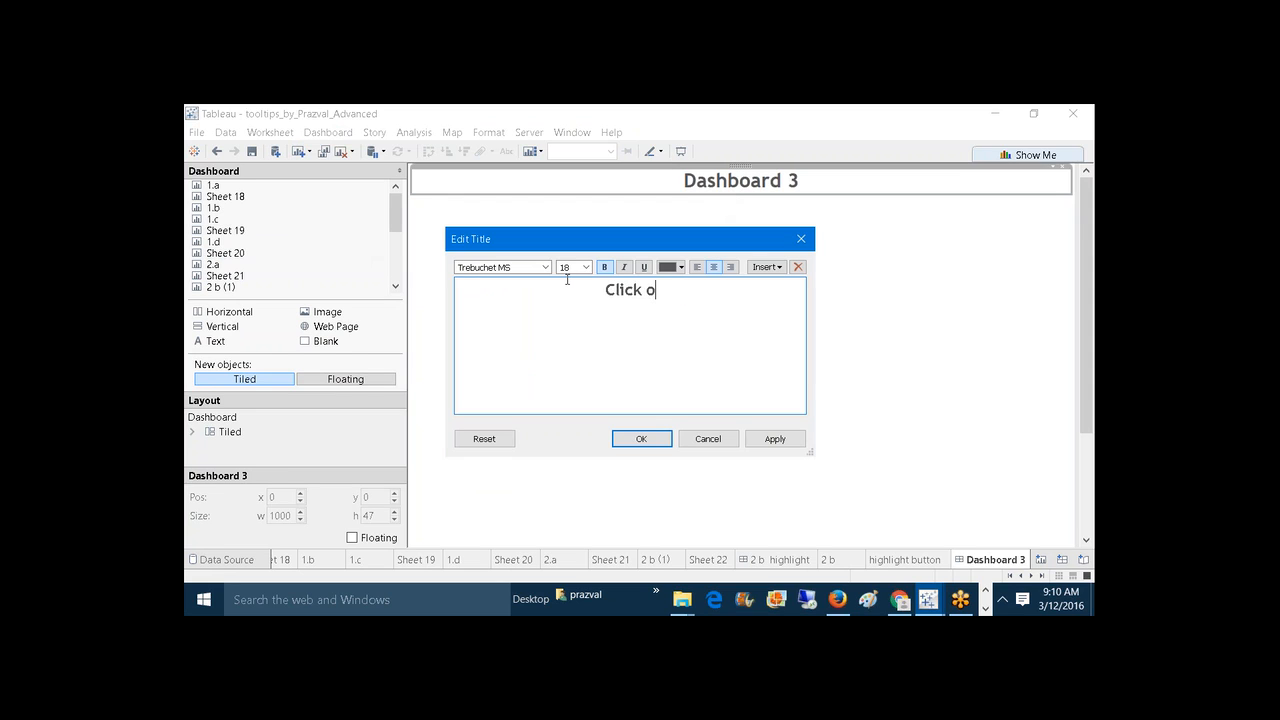
pyautogui.write('n Flash to See the')
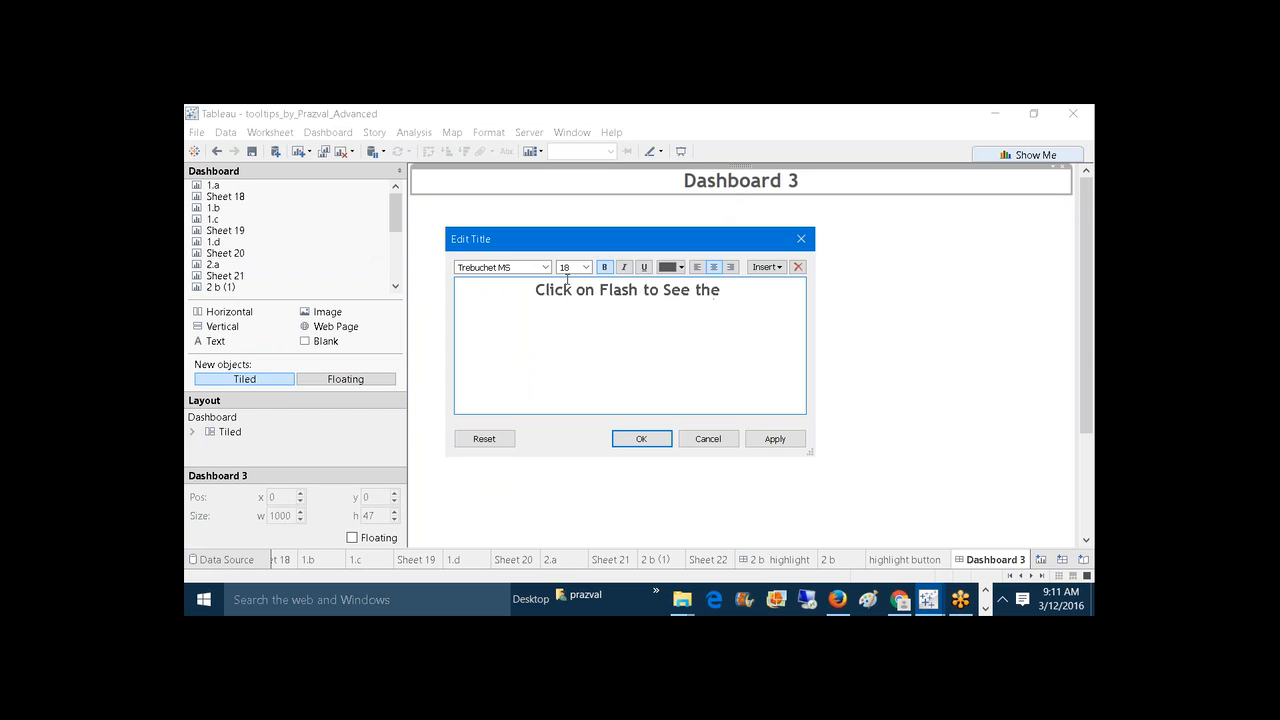
pyautogui.write(' Resulta')
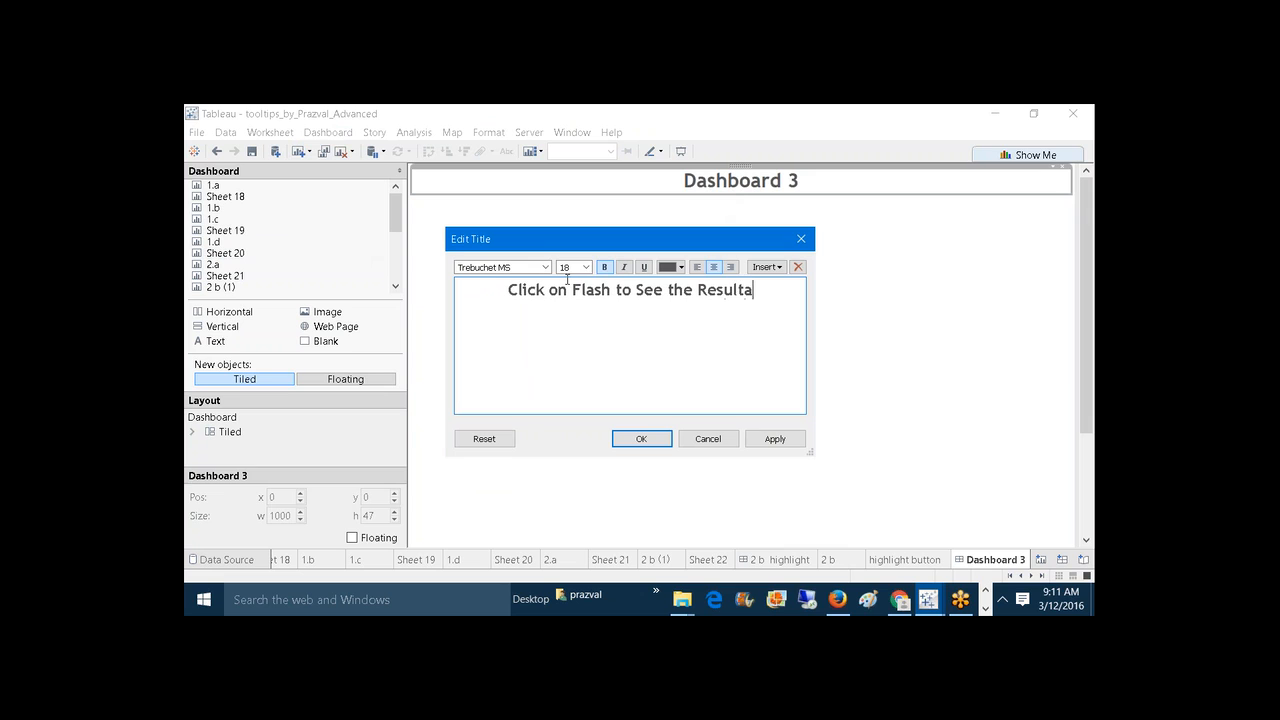
pyautogui.press('BackSpace')
pyautogui.write('s')
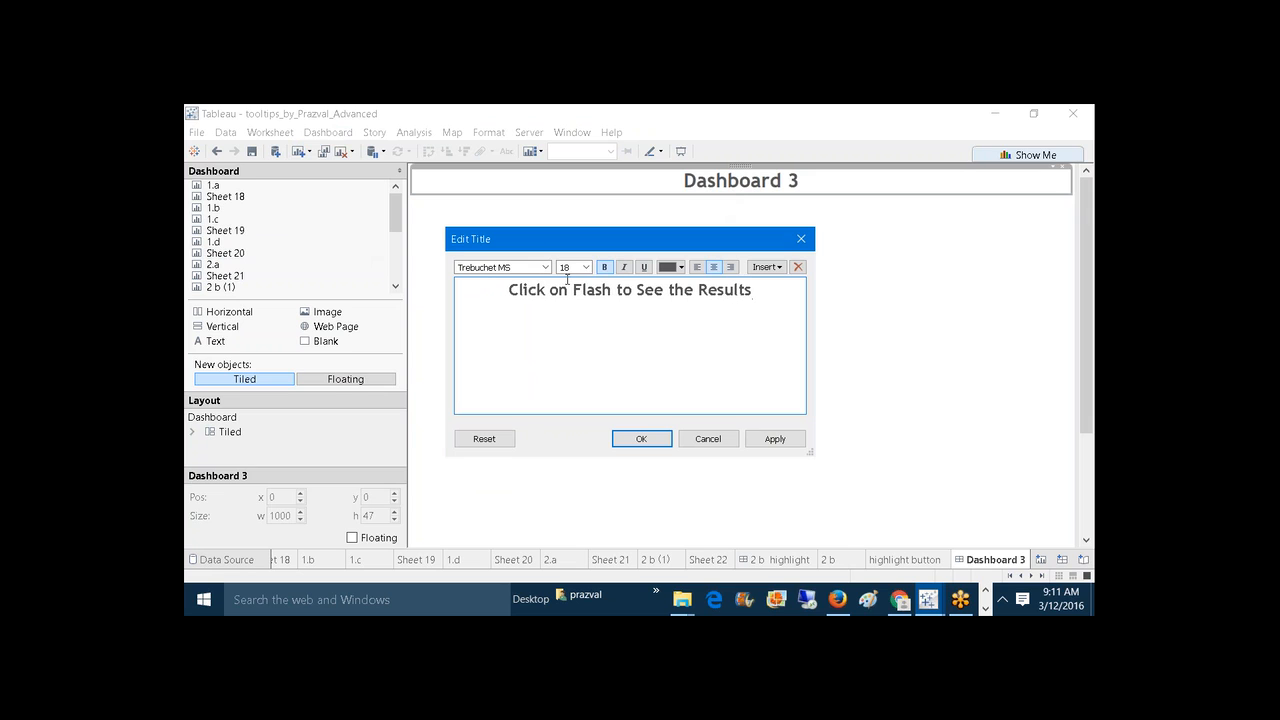
# Step: Colour the whole dashboard title dark gold, apply it and close the title editor
pyautogui.hotkey('ctrl', 'a')
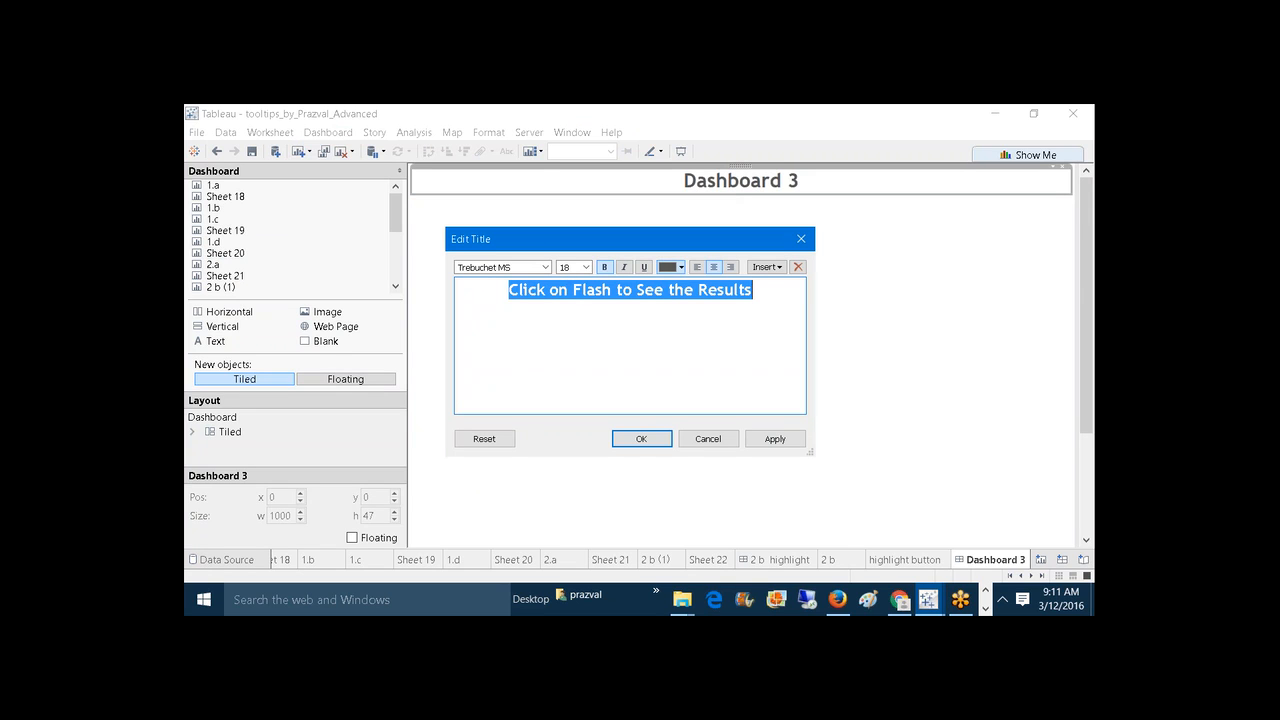
pyautogui.click(681, 267)
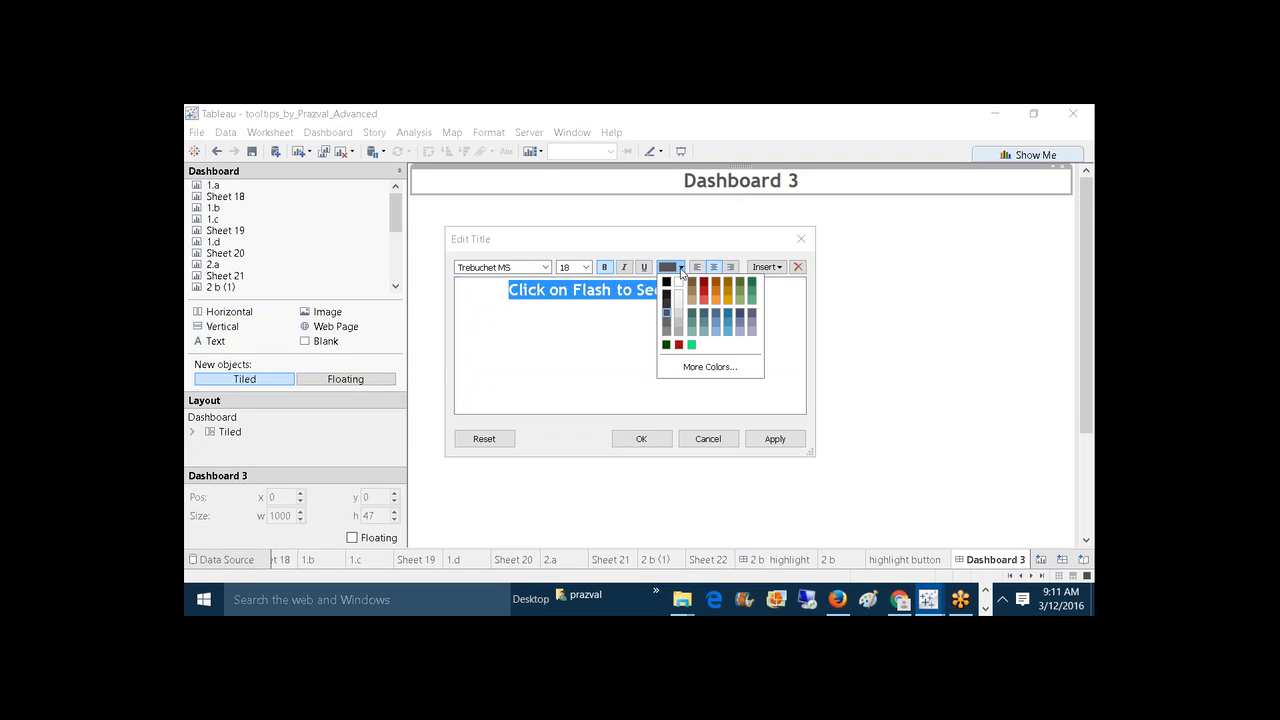
pyautogui.click(729, 284)
pyautogui.click(698, 375)
pyautogui.click(775, 439)
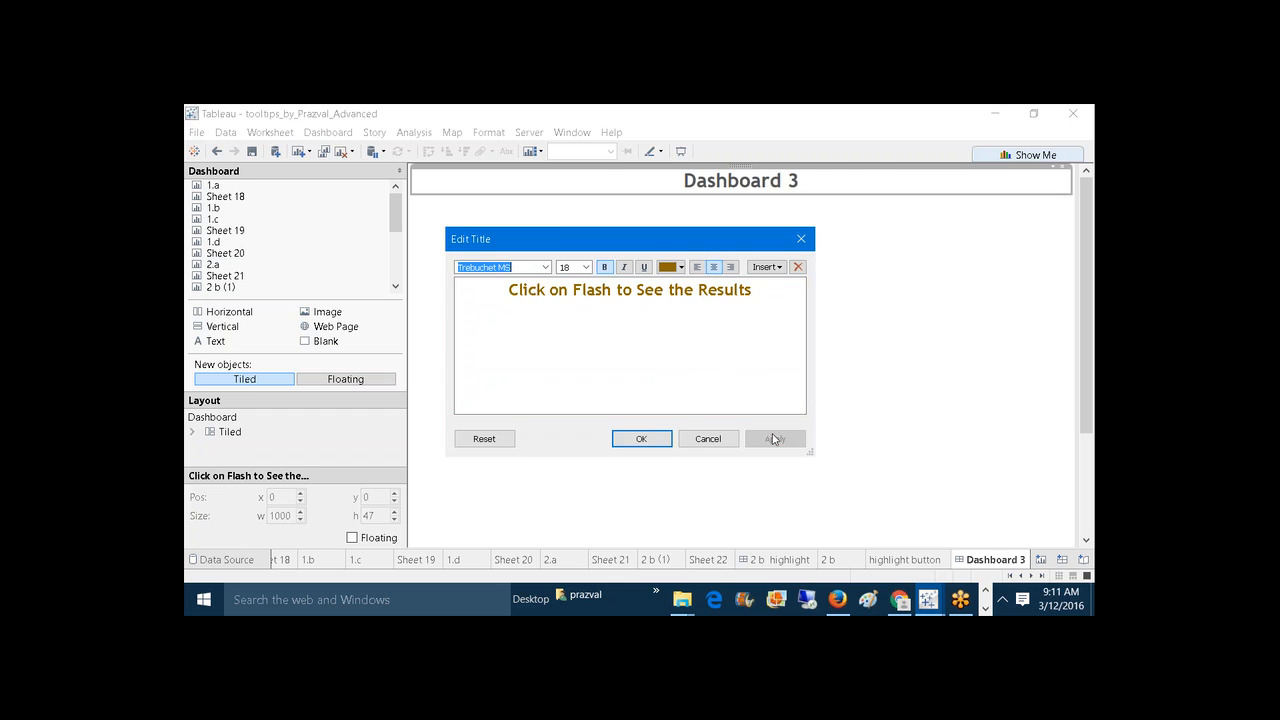
pyautogui.click(641, 438)
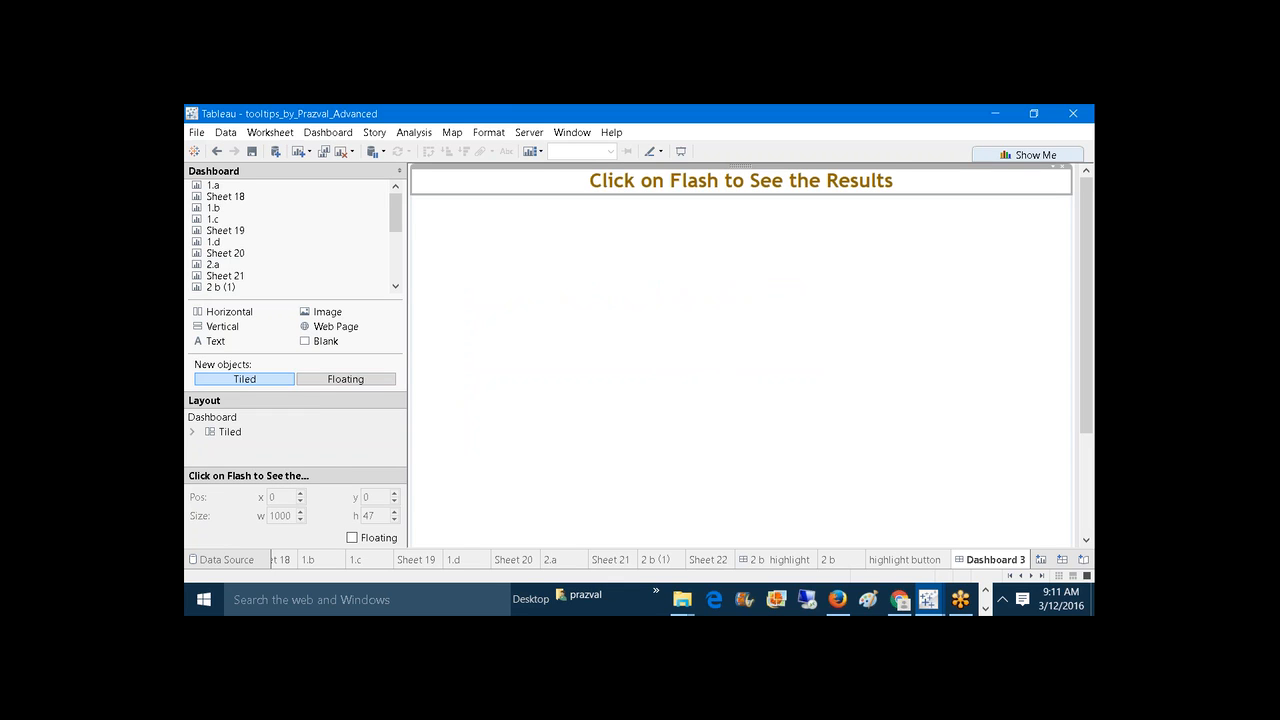
# Step: Add the highlight button sheet to the dashboard as a floating object beside the title text
pyautogui.click(614, 400)
pyautogui.moveTo(391, 211); pyautogui.dragTo(396, 244)
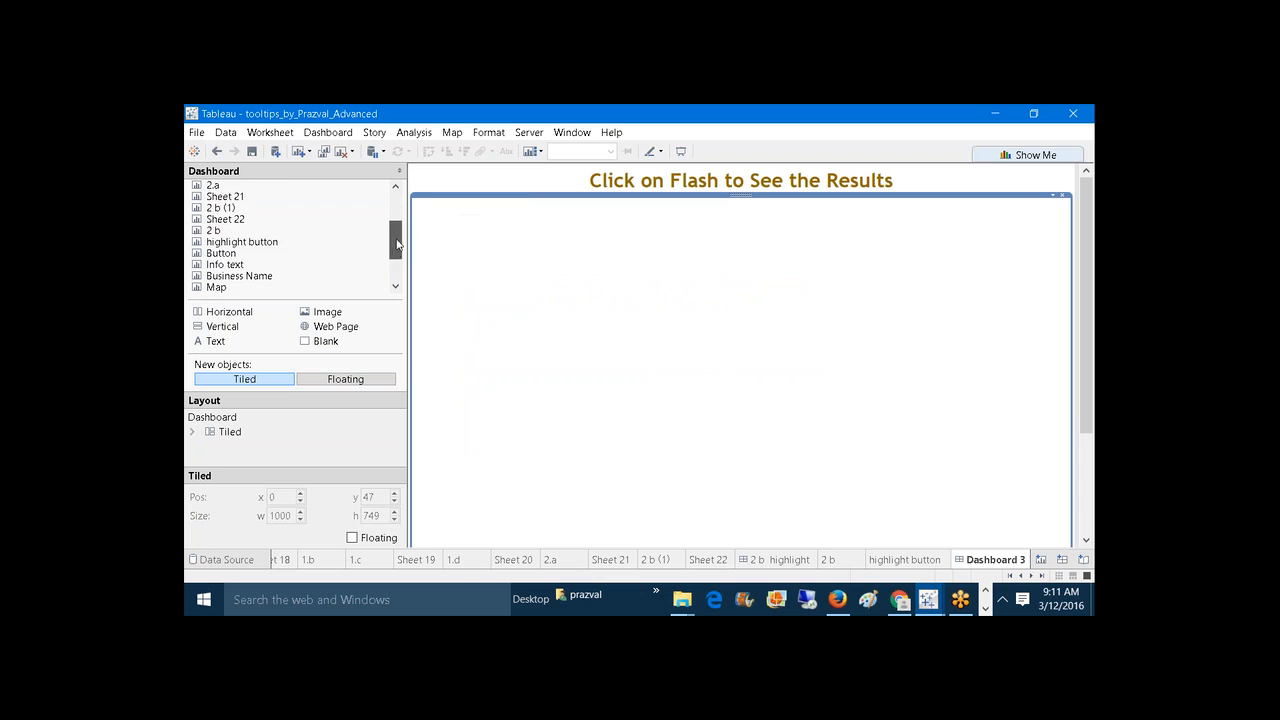
pyautogui.moveTo(297, 245)
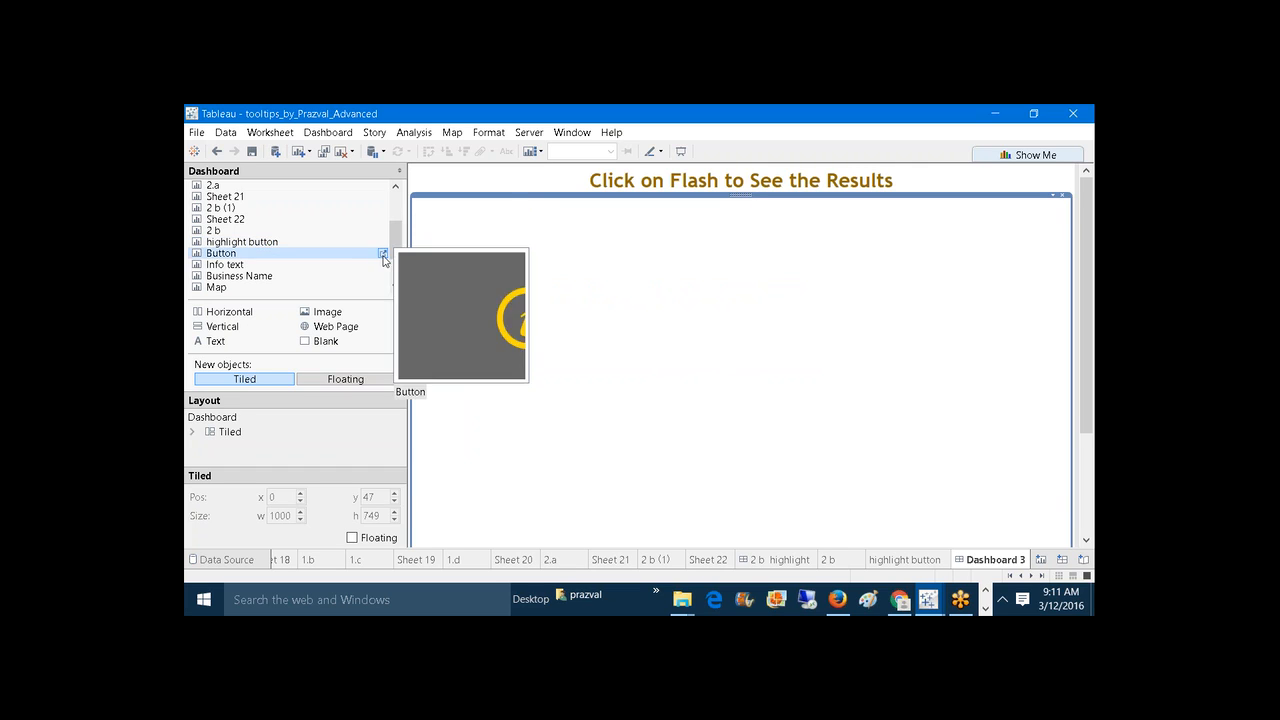
pyautogui.click(276, 246)
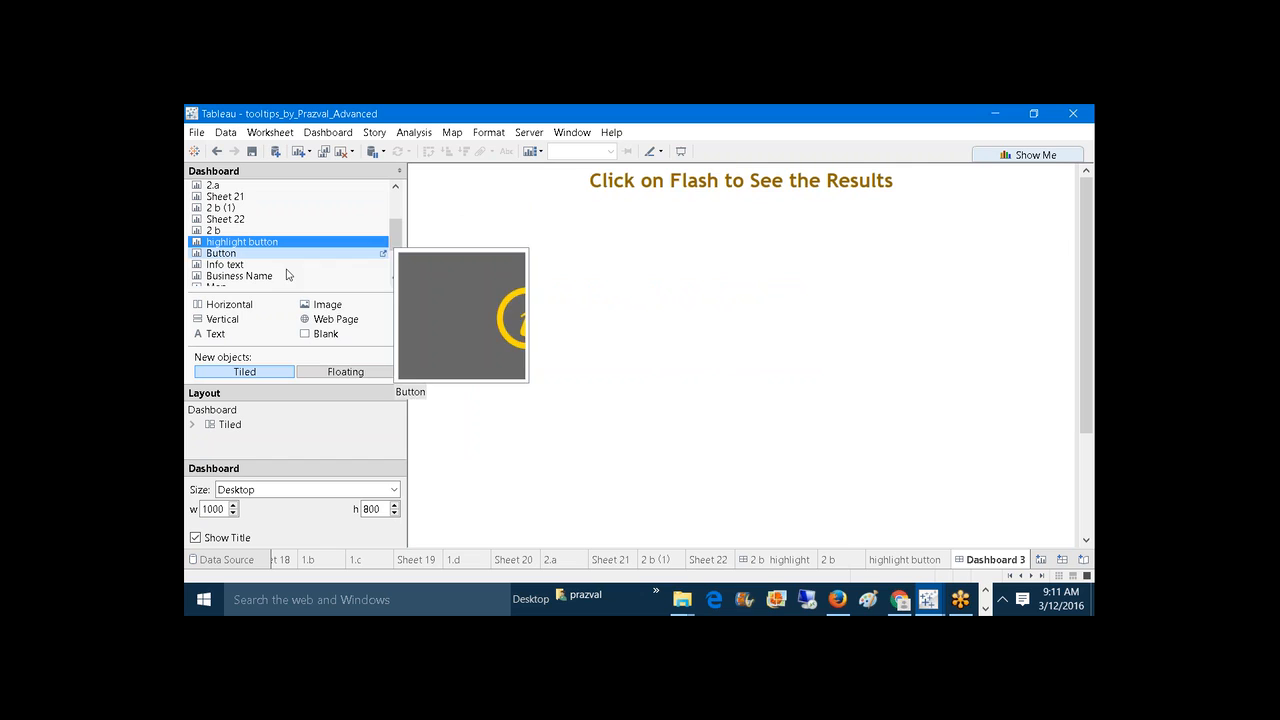
pyautogui.click(324, 374)
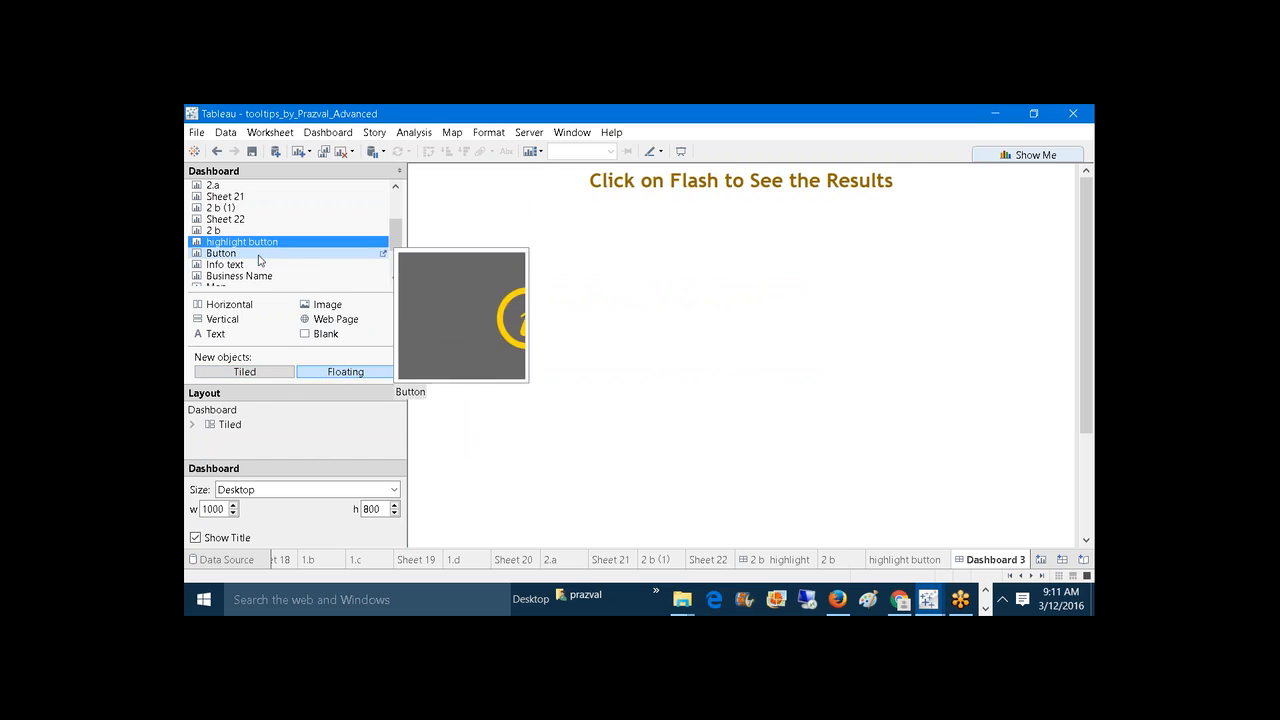
pyautogui.moveTo(306, 234); pyautogui.dragTo(898, 171)
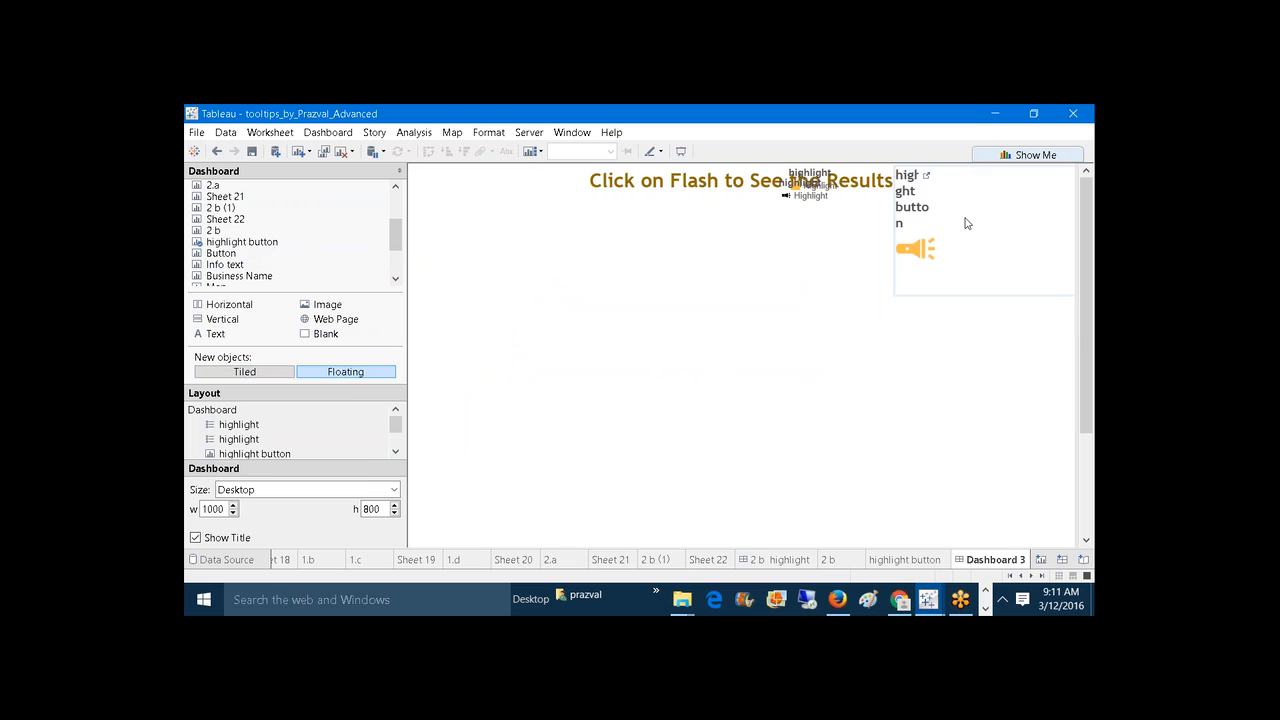
# Step: Remove the two floating highlight legends, shape and colour, that overlap the dashboard title
pyautogui.click(994, 254)
pyautogui.click(810, 186)
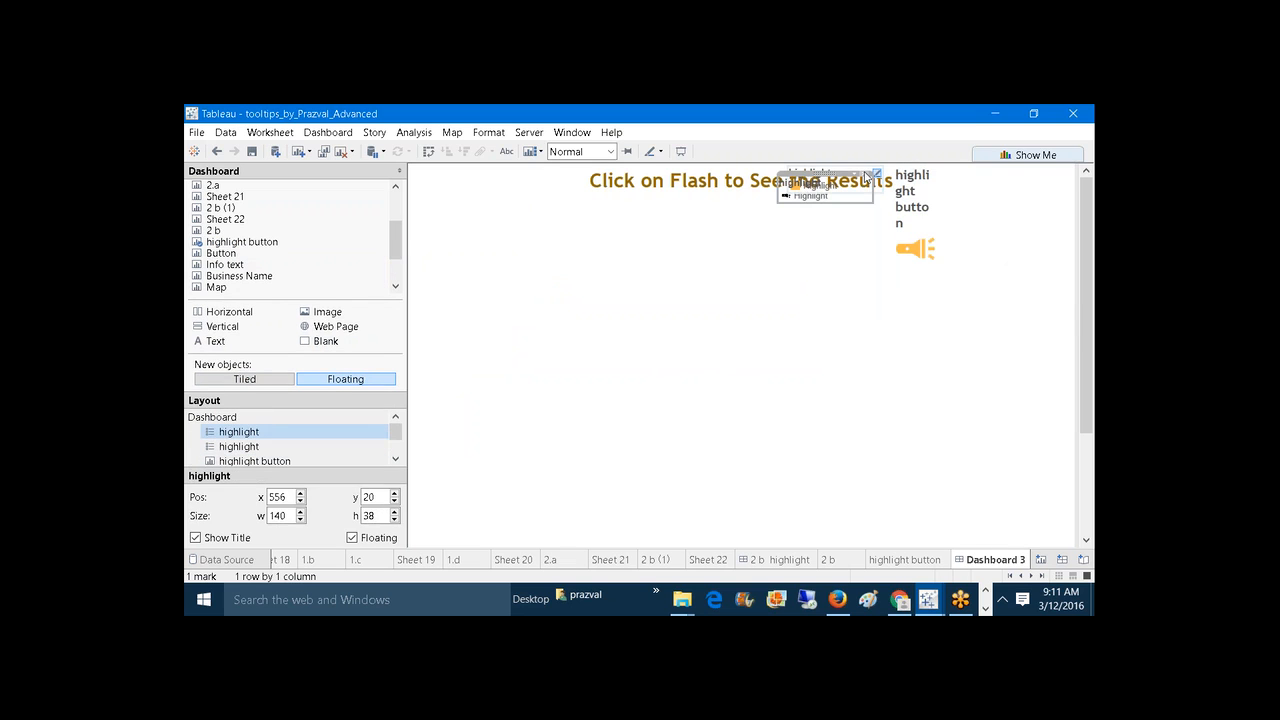
pyautogui.moveTo(866, 176); pyautogui.dragTo(866, 179)
pyautogui.click(842, 194)
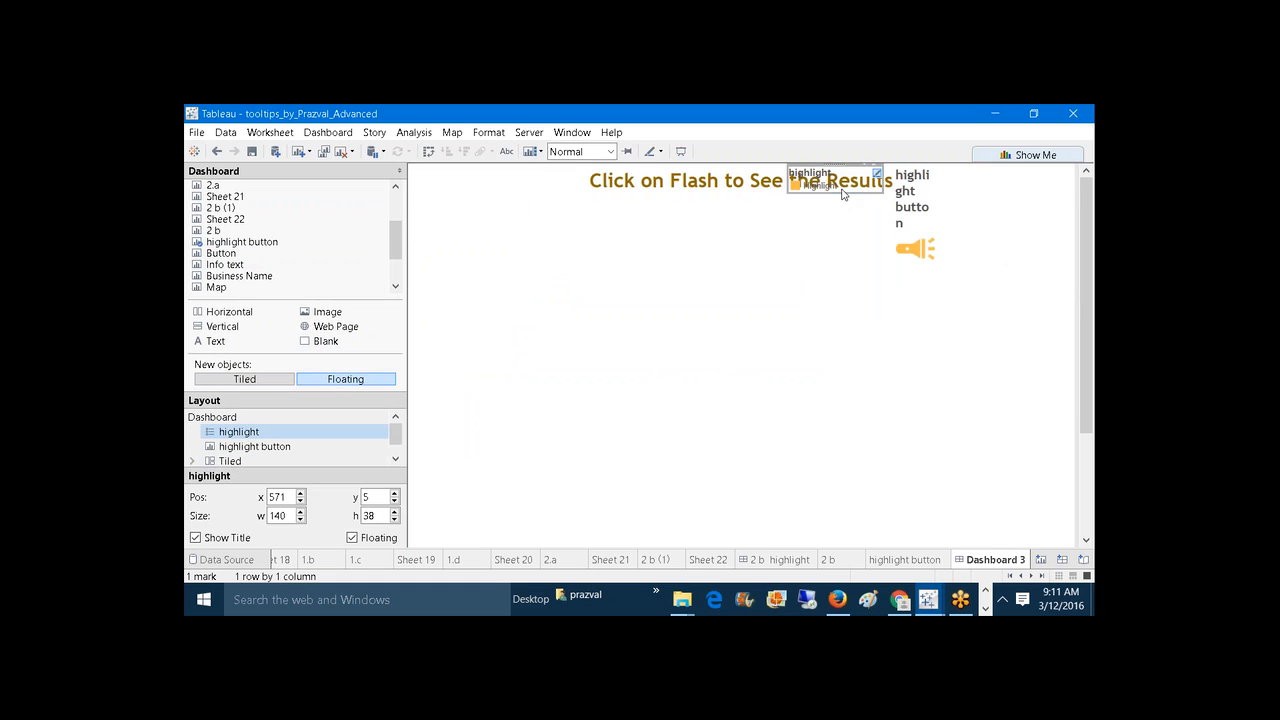
pyautogui.click(873, 169)
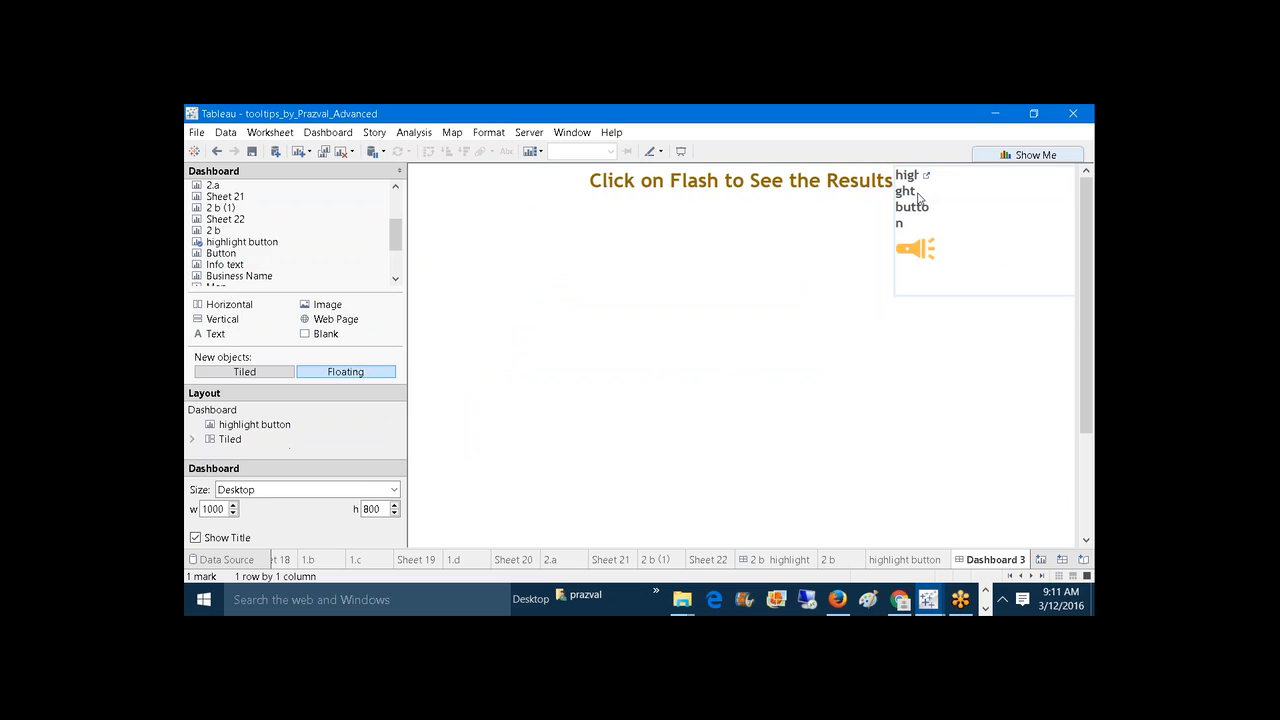
# Step: Hide the sheet title of the floating highlight button and shrink the object to about 308 by 40
pyautogui.click(957, 223)
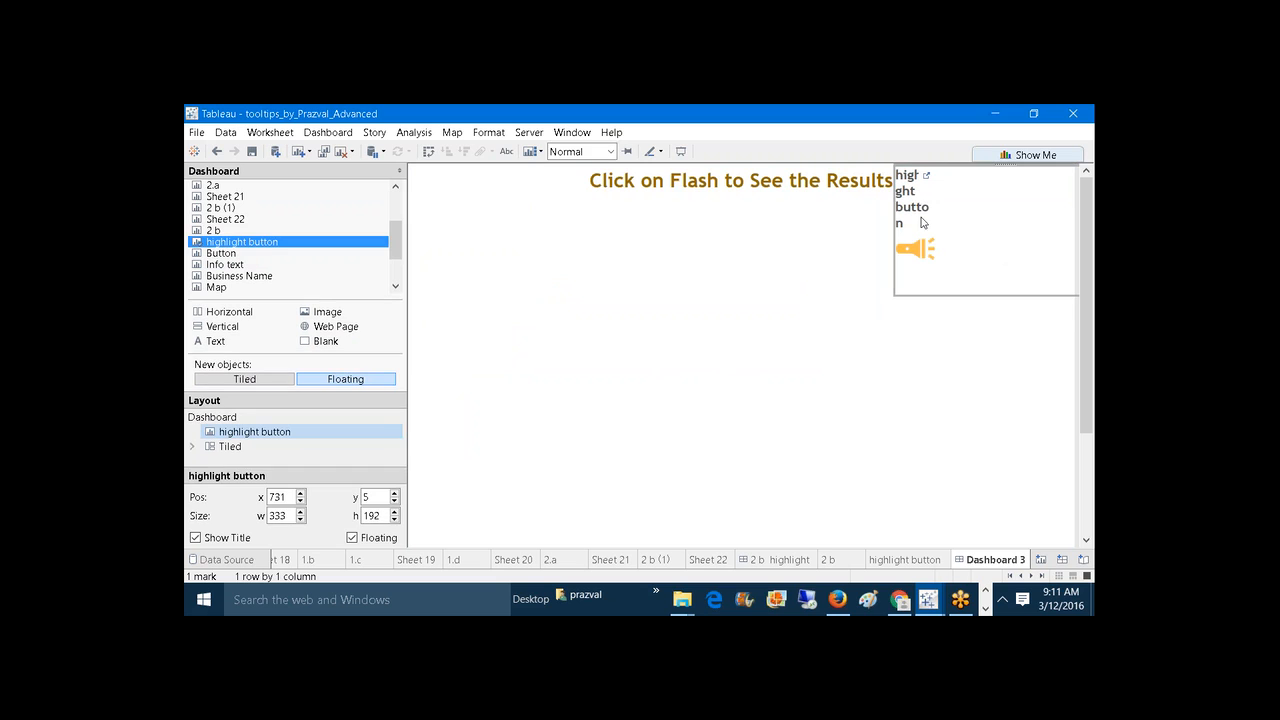
pyautogui.click(196, 538)
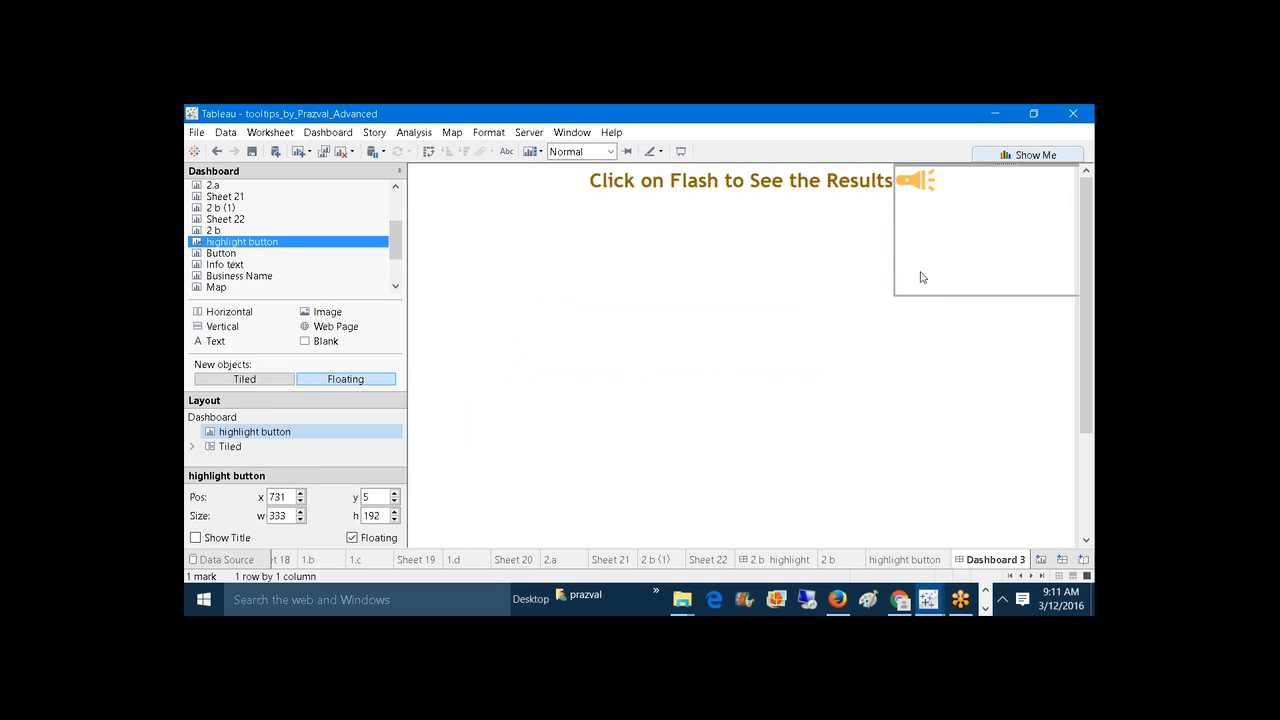
pyautogui.moveTo(894, 251); pyautogui.dragTo(911, 251)
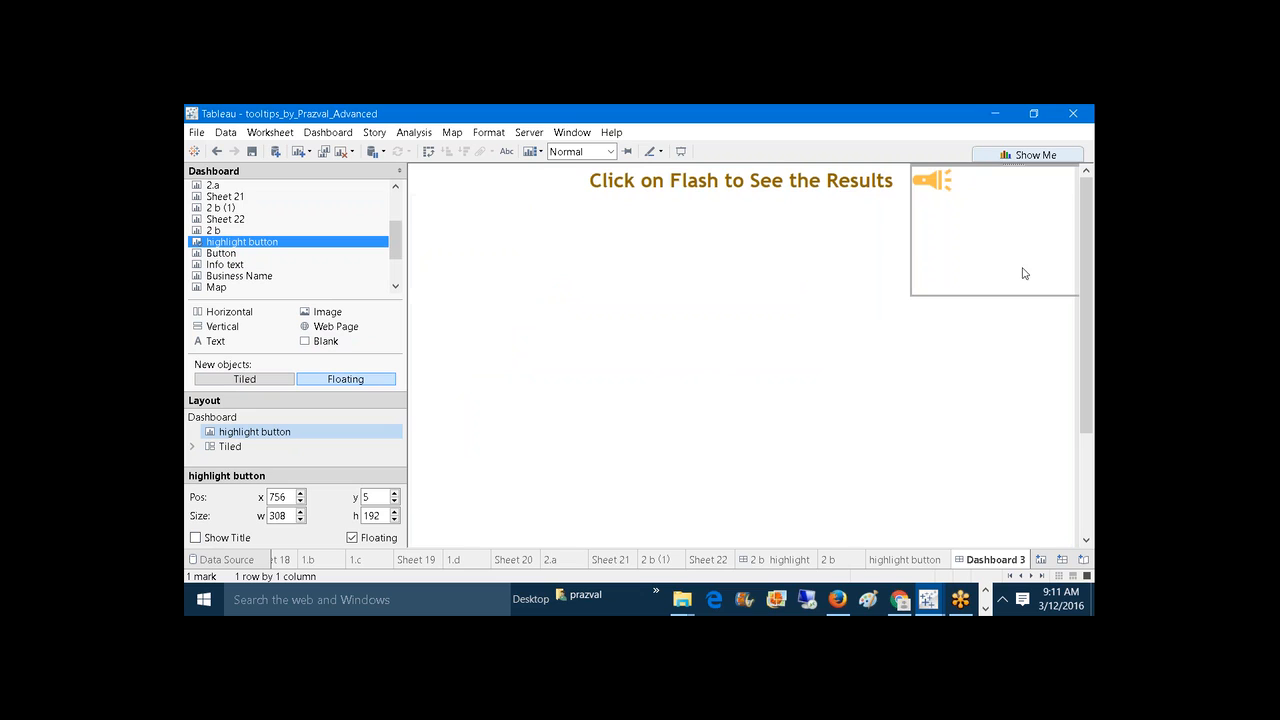
pyautogui.moveTo(1048, 303); pyautogui.dragTo(1008, 193)
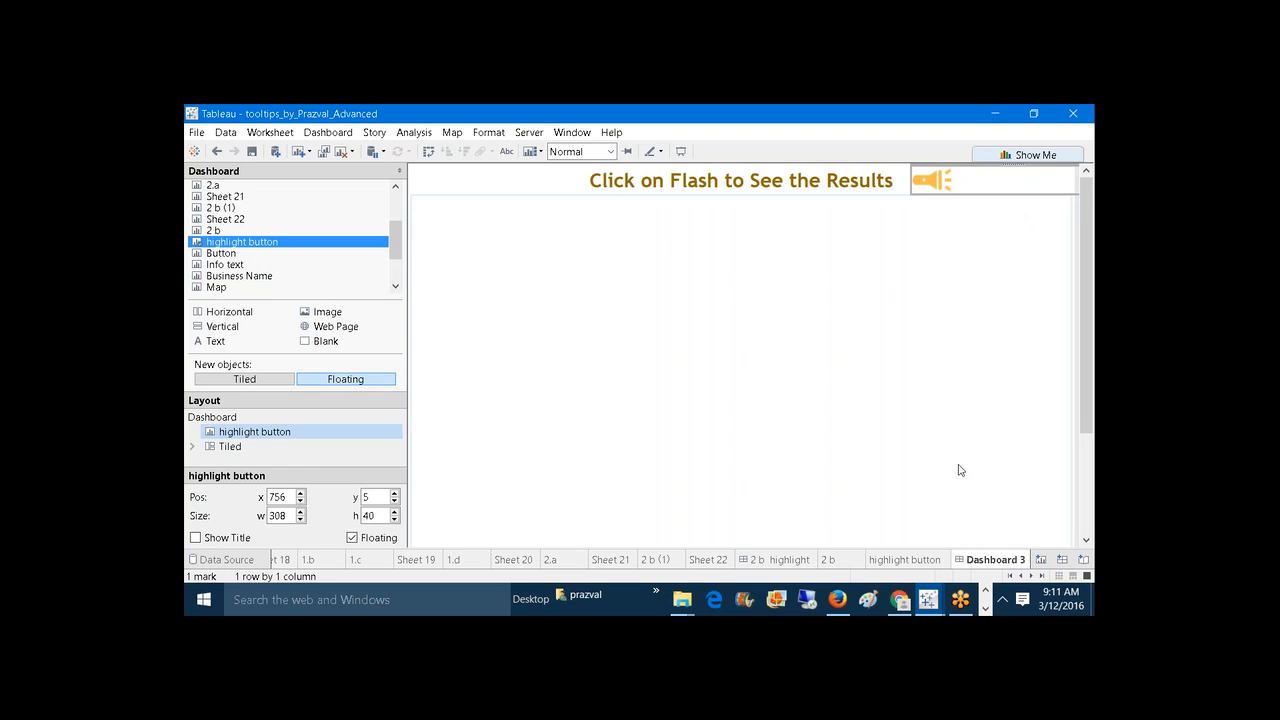
# Step: Narrow the floating flashlight button to about 84 wide and place it just after the title text, at about x 752, y 10
pyautogui.moveTo(1015, 168); pyautogui.dragTo(884, 226)
pyautogui.moveTo(987, 244); pyautogui.dragTo(840, 244)
pyautogui.click(827, 243)
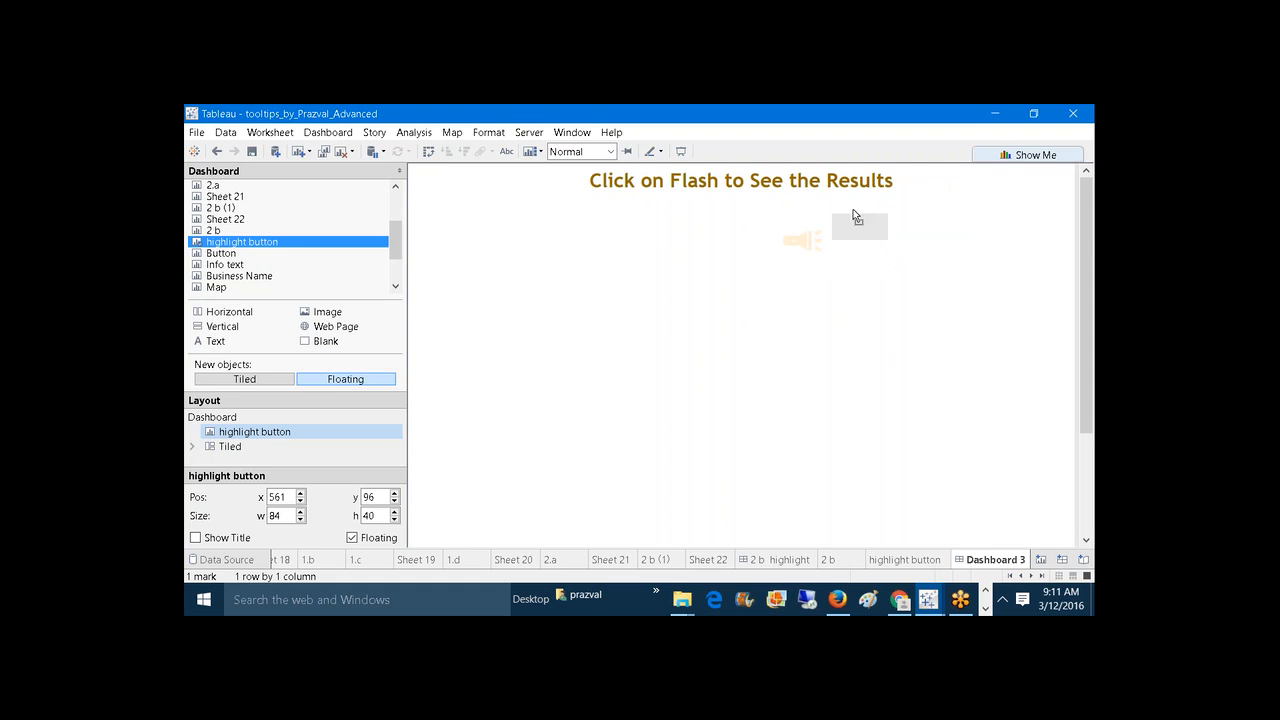
pyautogui.moveTo(930, 167); pyautogui.dragTo(930, 168)
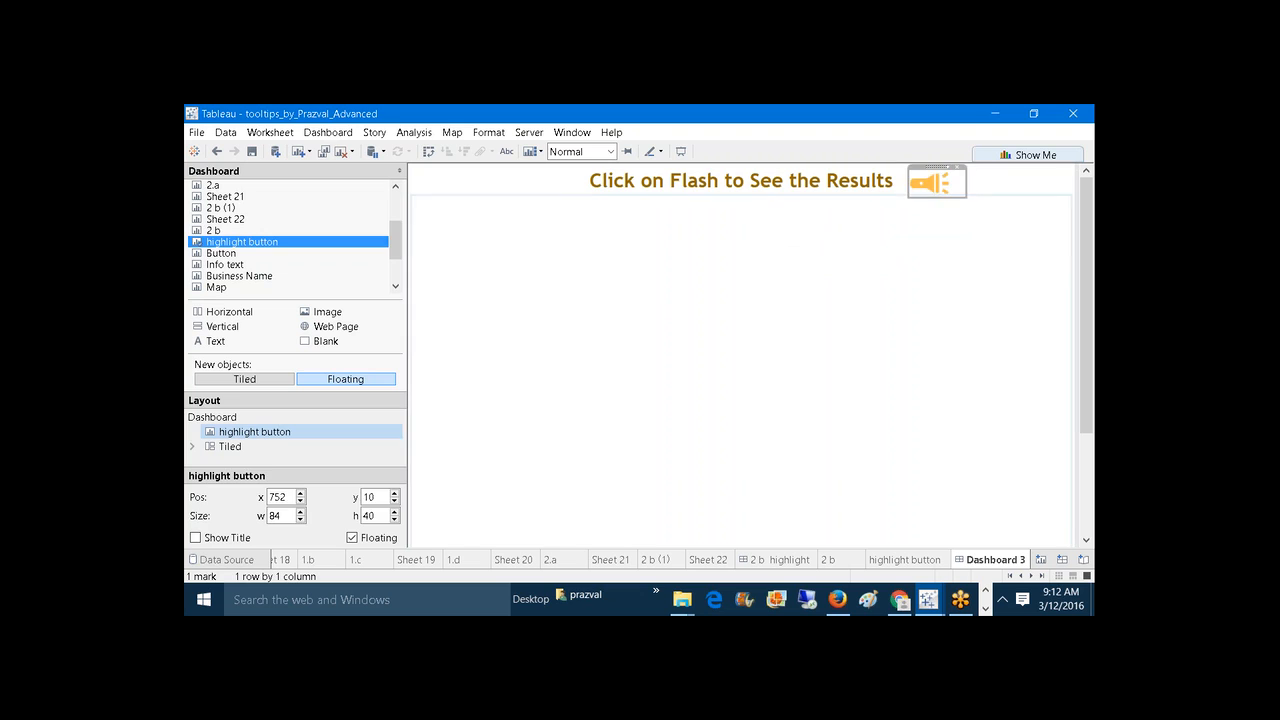
# Step: Raise the floating flashlight button to about y -1 with a height of about 42, beside the title text
pyautogui.click(880, 300)
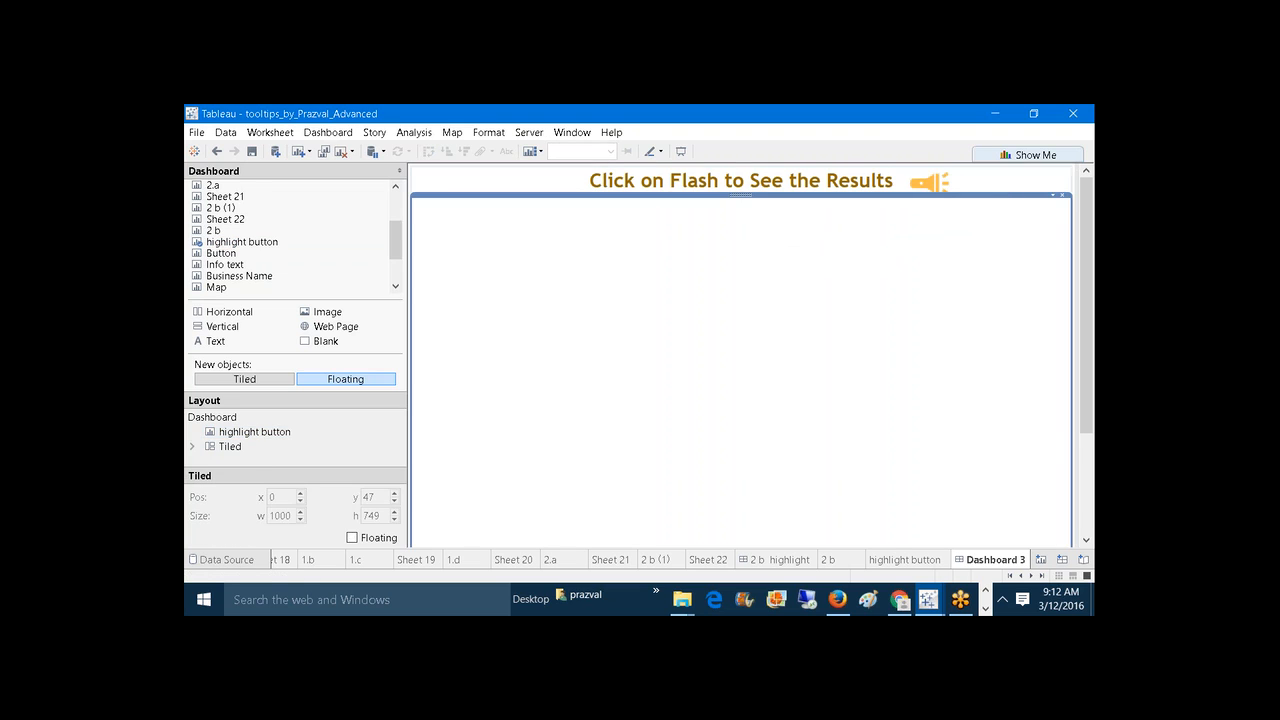
pyautogui.click(930, 182)
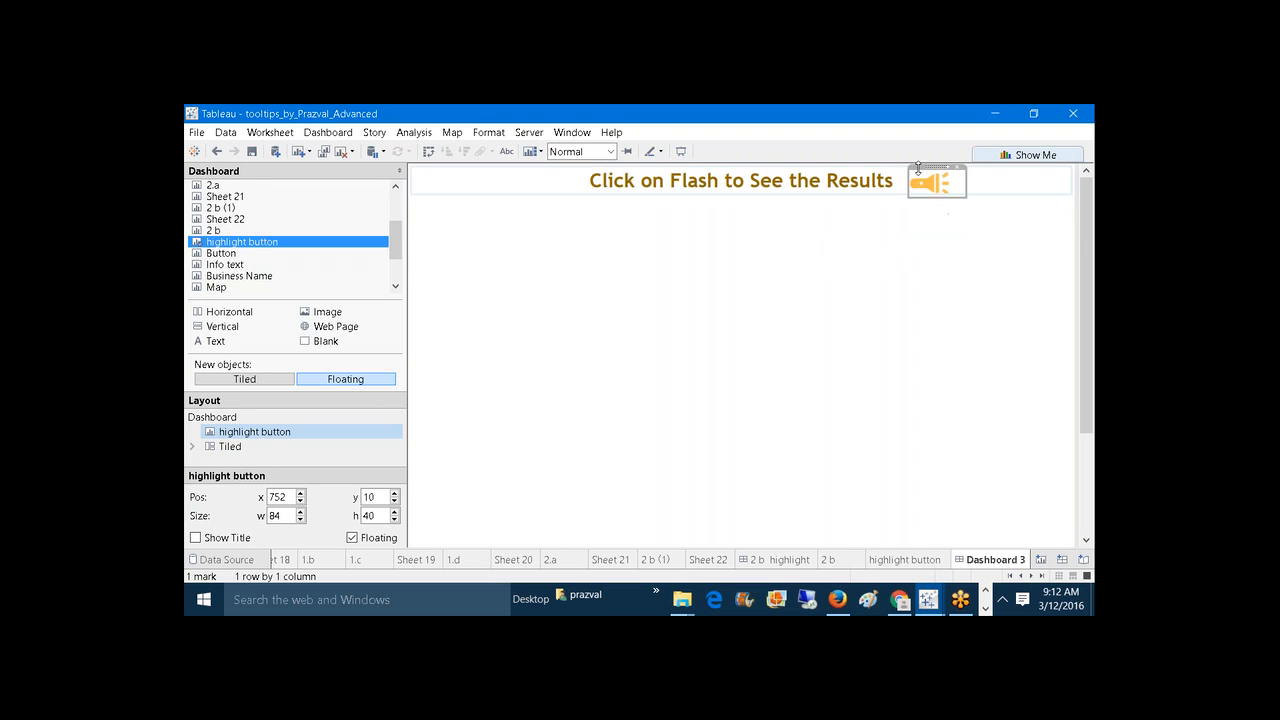
pyautogui.moveTo(919, 167); pyautogui.dragTo(922, 192)
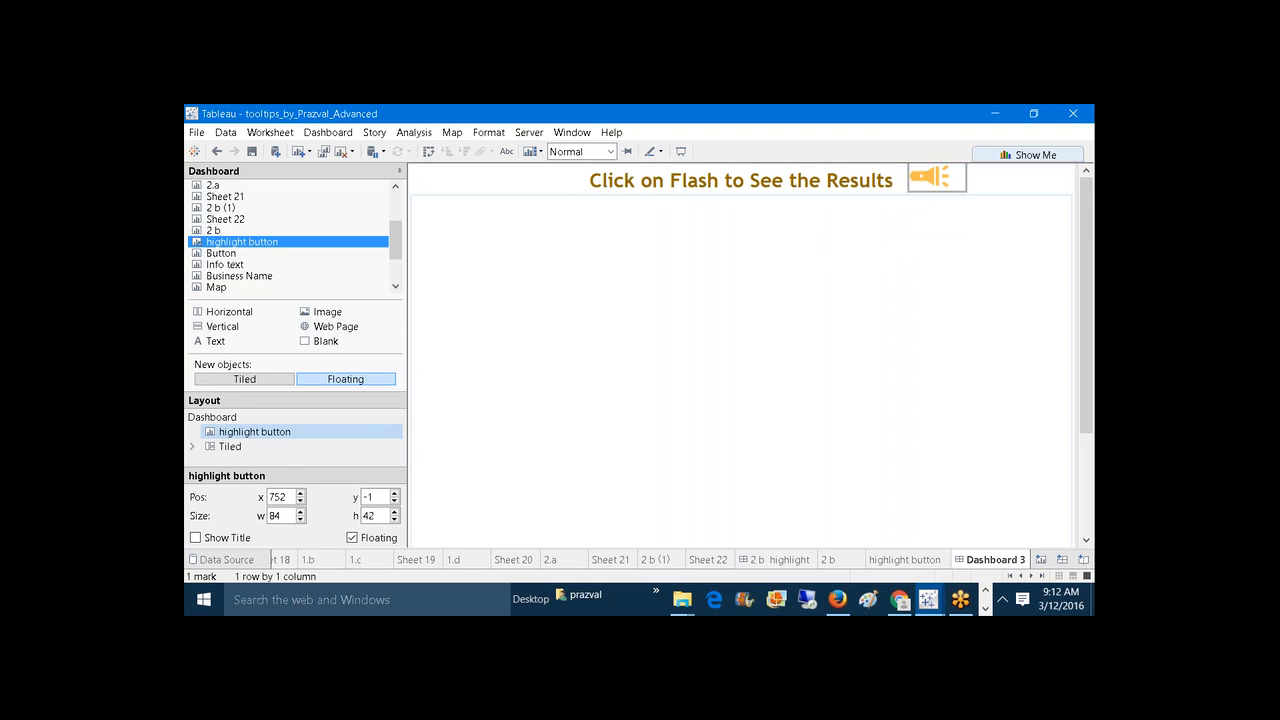
pyautogui.click(974, 217)
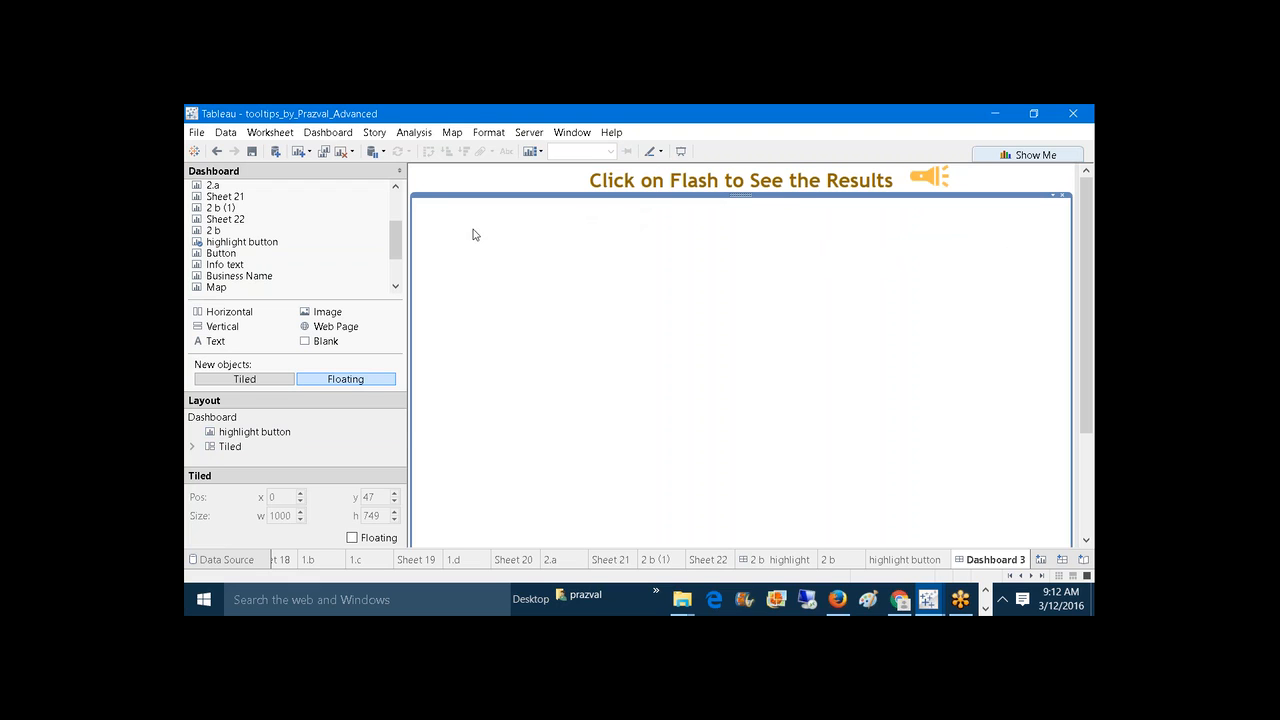
# Step: Add Sheet 22 to Dashboard 3 as a tiled object below the title and remove its Profit Ratio legend
pyautogui.moveTo(397, 244); pyautogui.dragTo(397, 252)
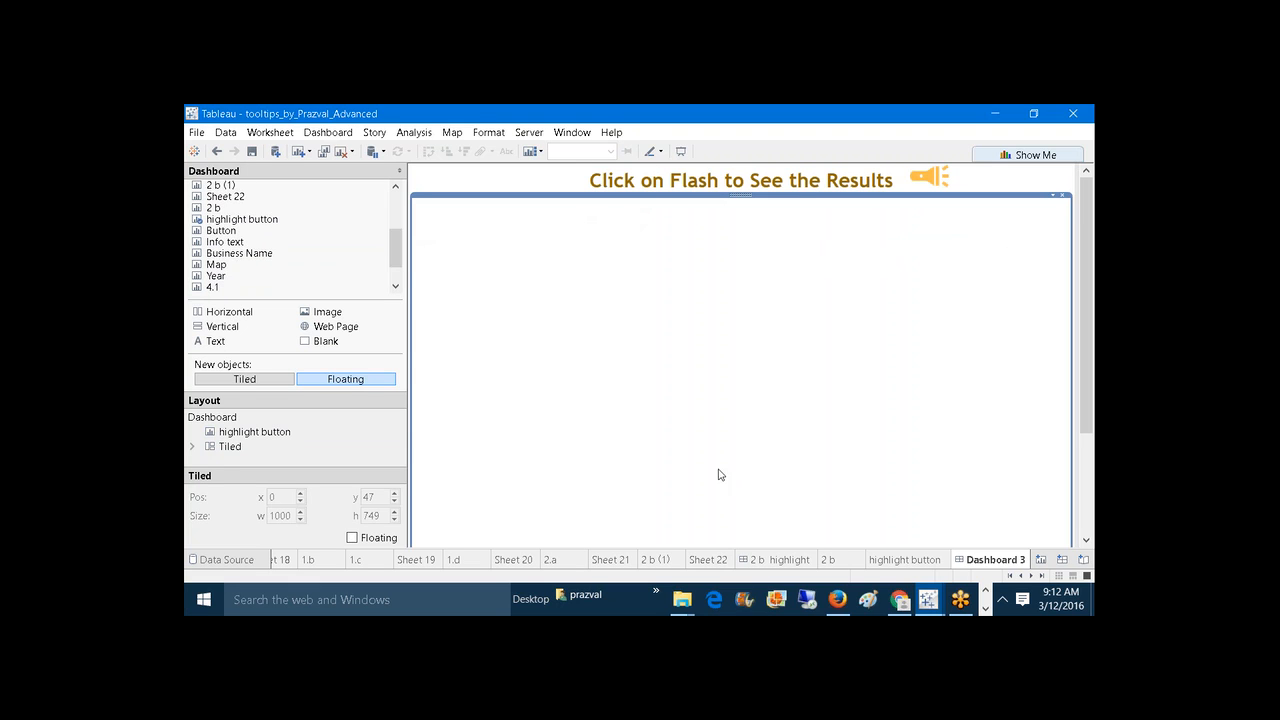
pyautogui.click(706, 563)
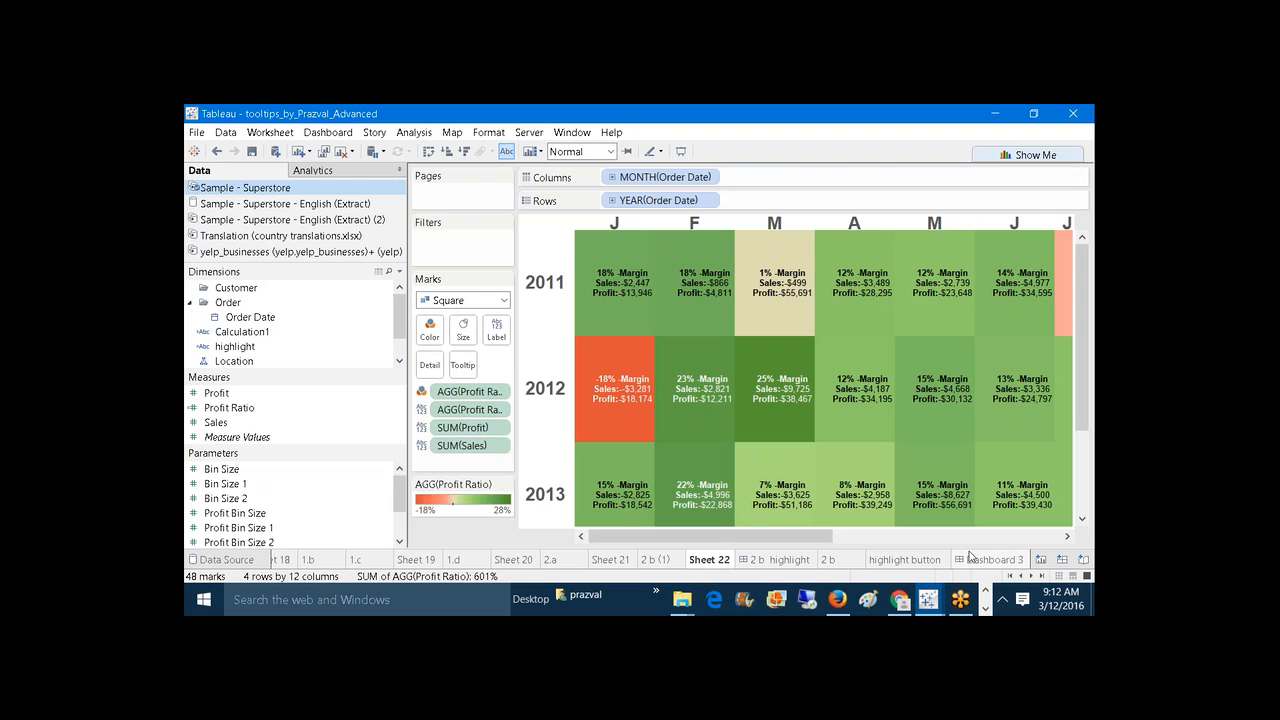
pyautogui.click(990, 559)
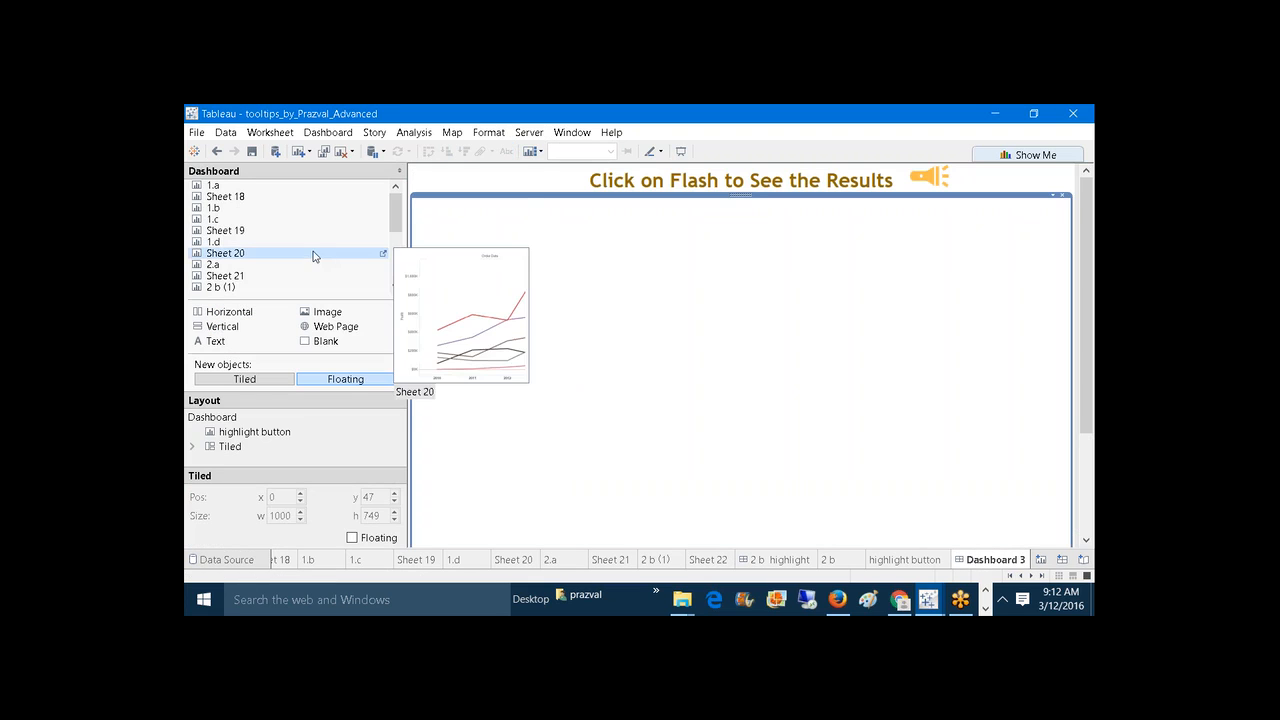
pyautogui.moveTo(397, 210); pyautogui.dragTo(401, 238)
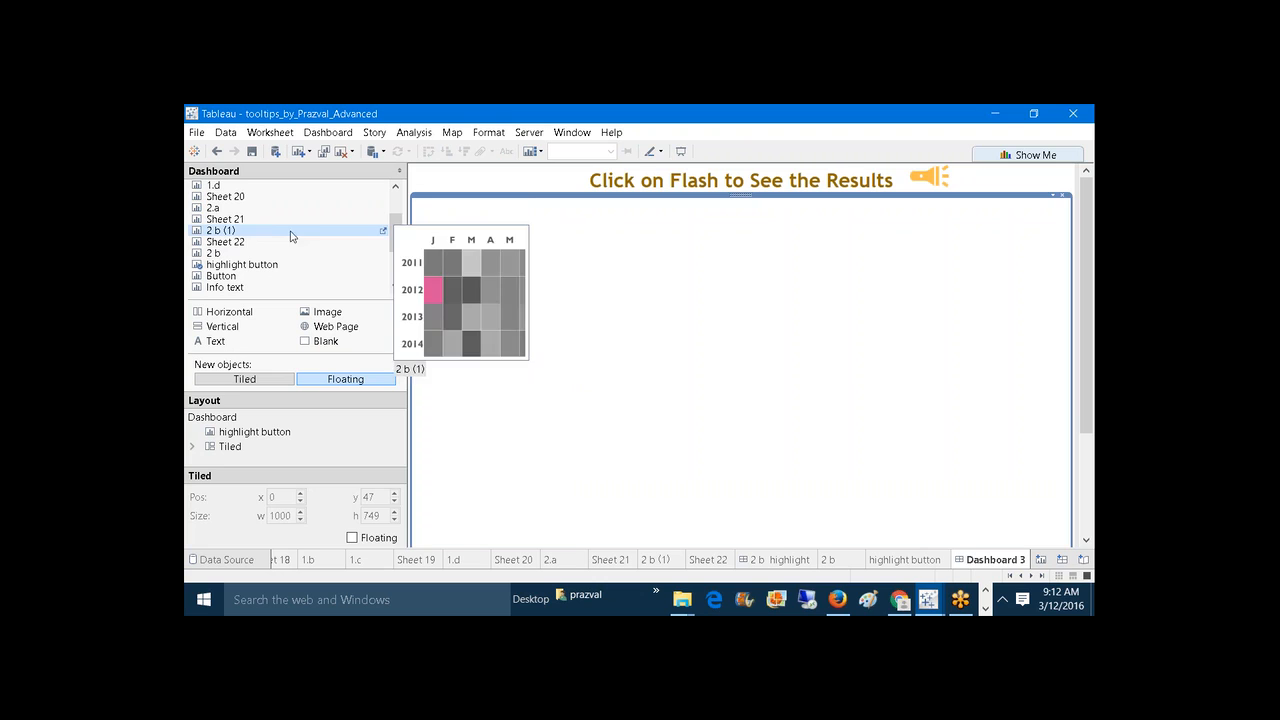
pyautogui.moveTo(239, 243)
pyautogui.mouseDown()
pyautogui.moveTo(664, 420)
pyautogui.moveTo(323, 237)
pyautogui.moveTo(220, 243)
pyautogui.mouseUp()
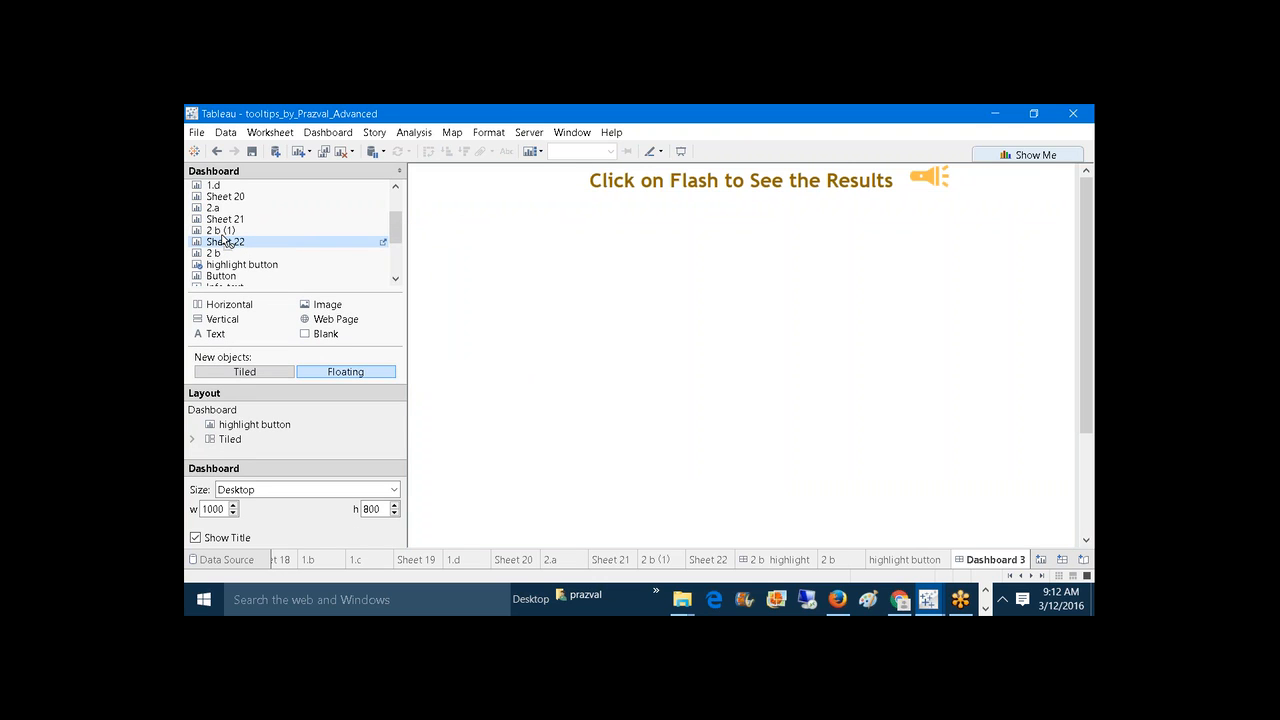
pyautogui.click(250, 371)
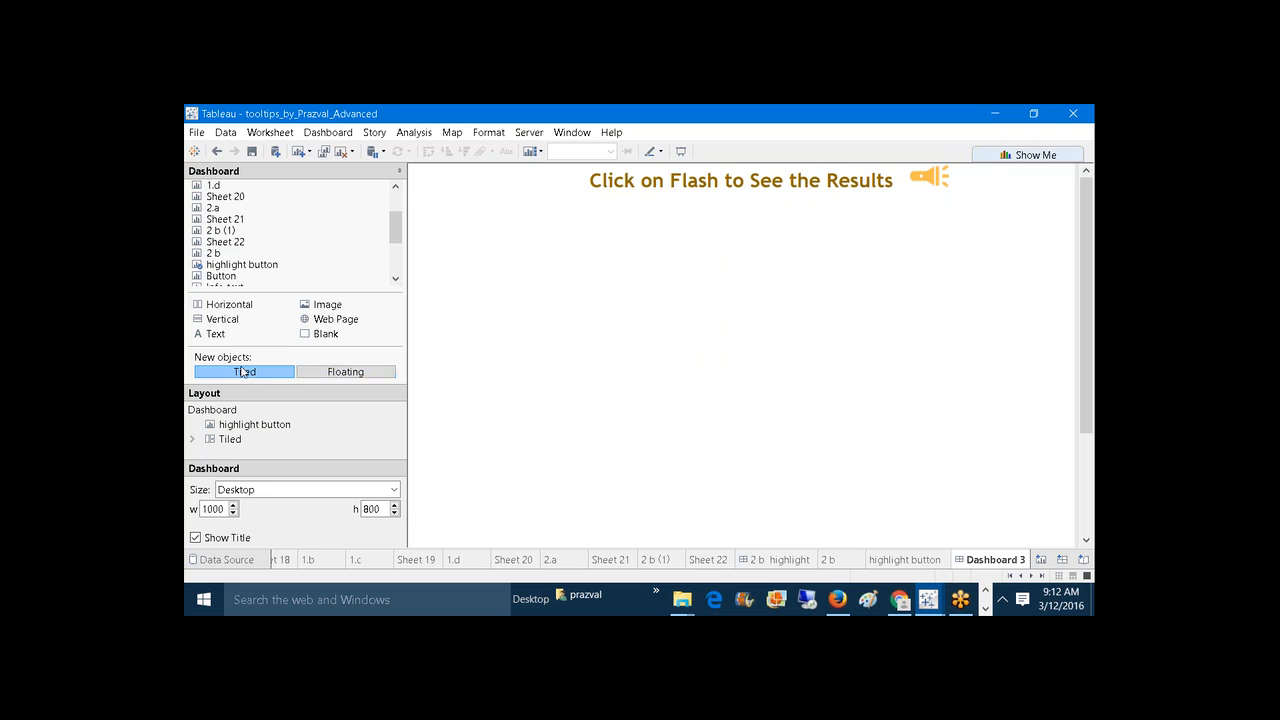
pyautogui.moveTo(237, 243); pyautogui.dragTo(600, 360)
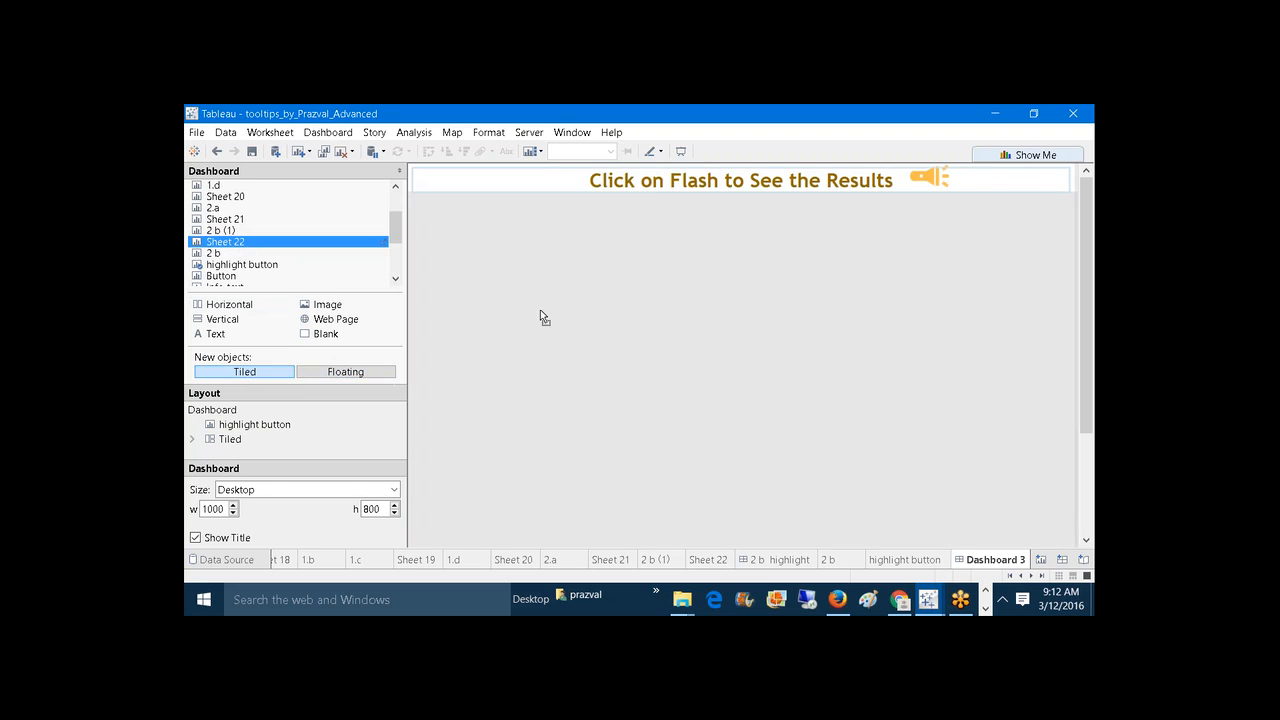
pyautogui.moveTo(540, 311); pyautogui.dragTo(540, 311)
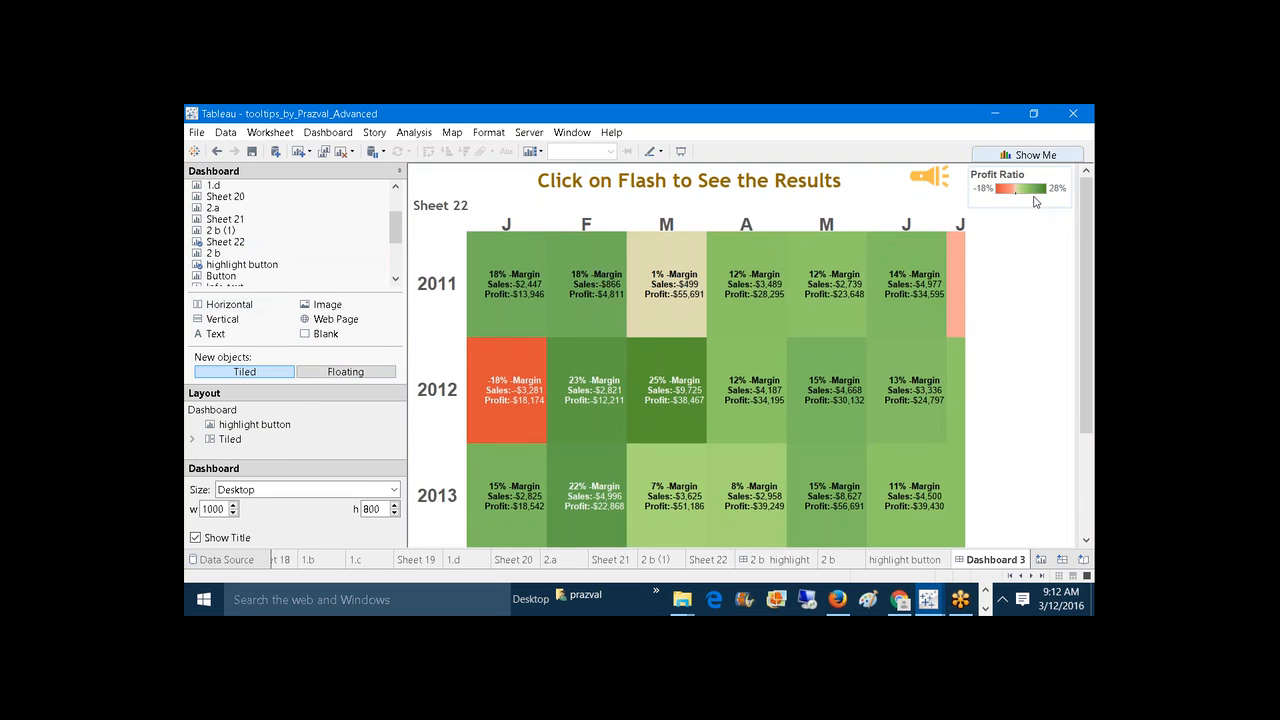
pyautogui.click(1035, 201)
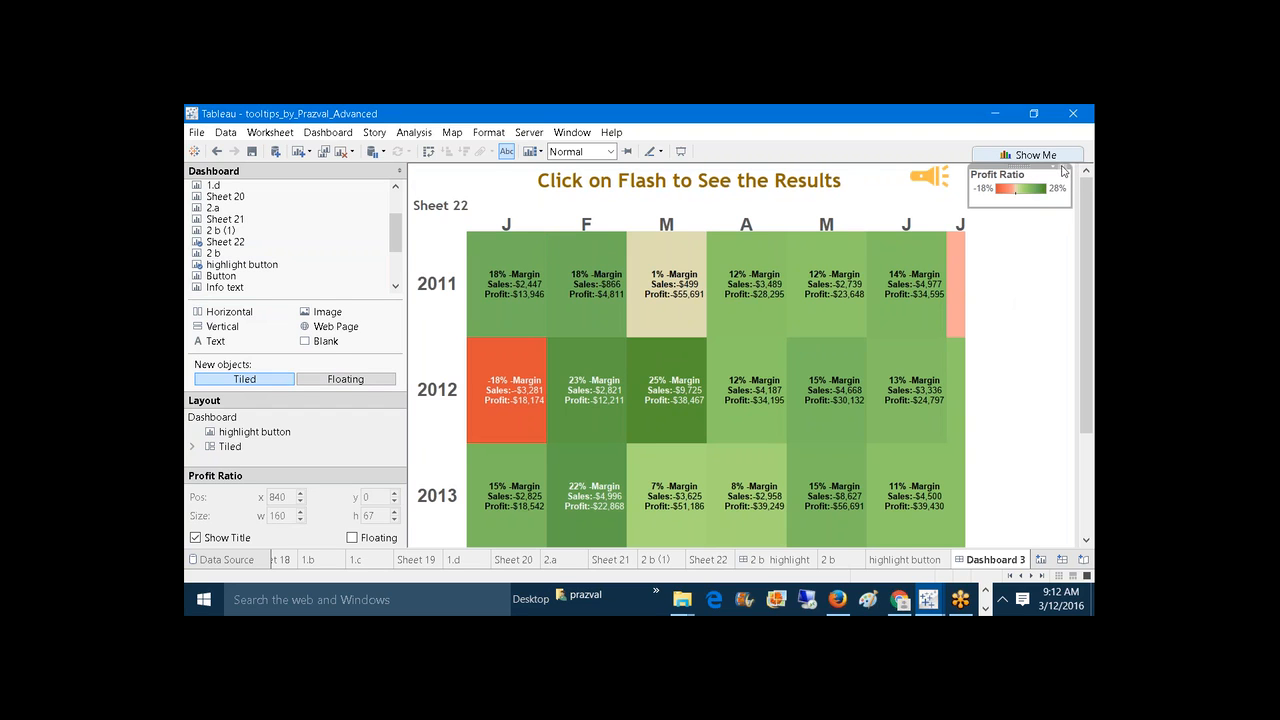
pyautogui.click(1063, 172)
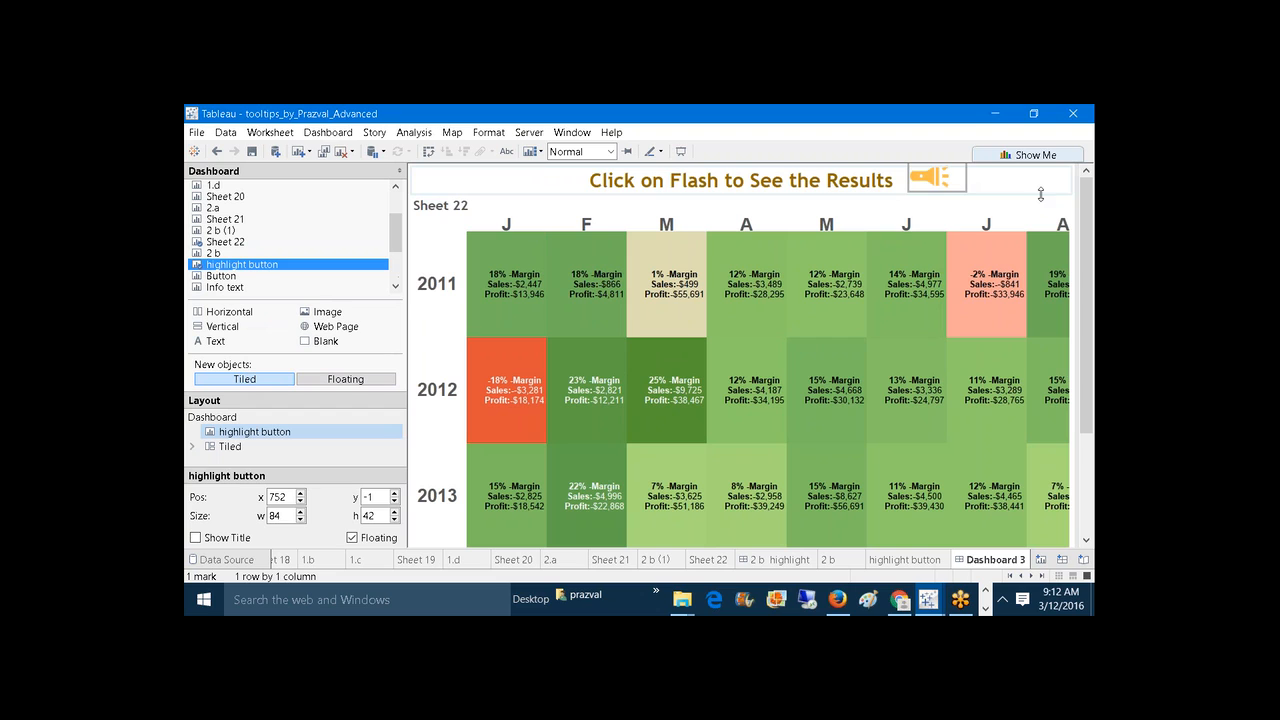
# Step: Try out the flashlight button on the dashboard to check its effect on the Sheet 22 labels
pyautogui.click(931, 182)
pyautogui.click(907, 203)
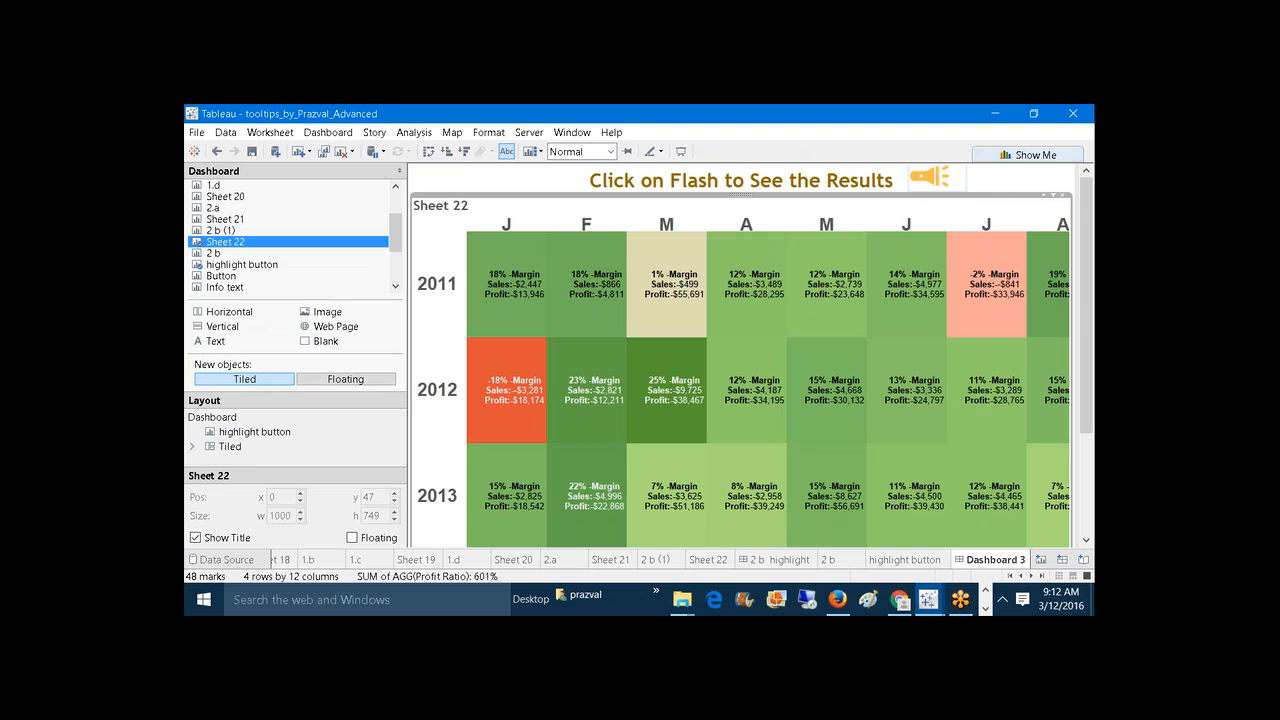
pyautogui.click(926, 184)
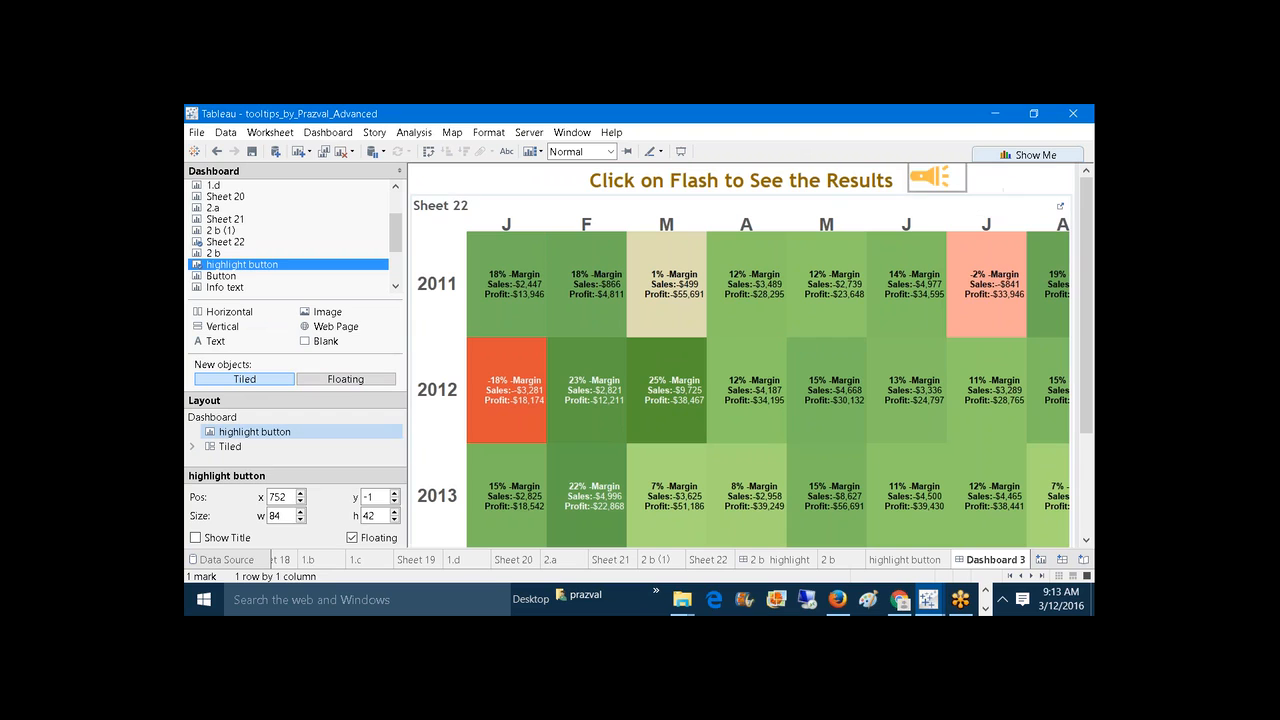
pyautogui.click(785, 219)
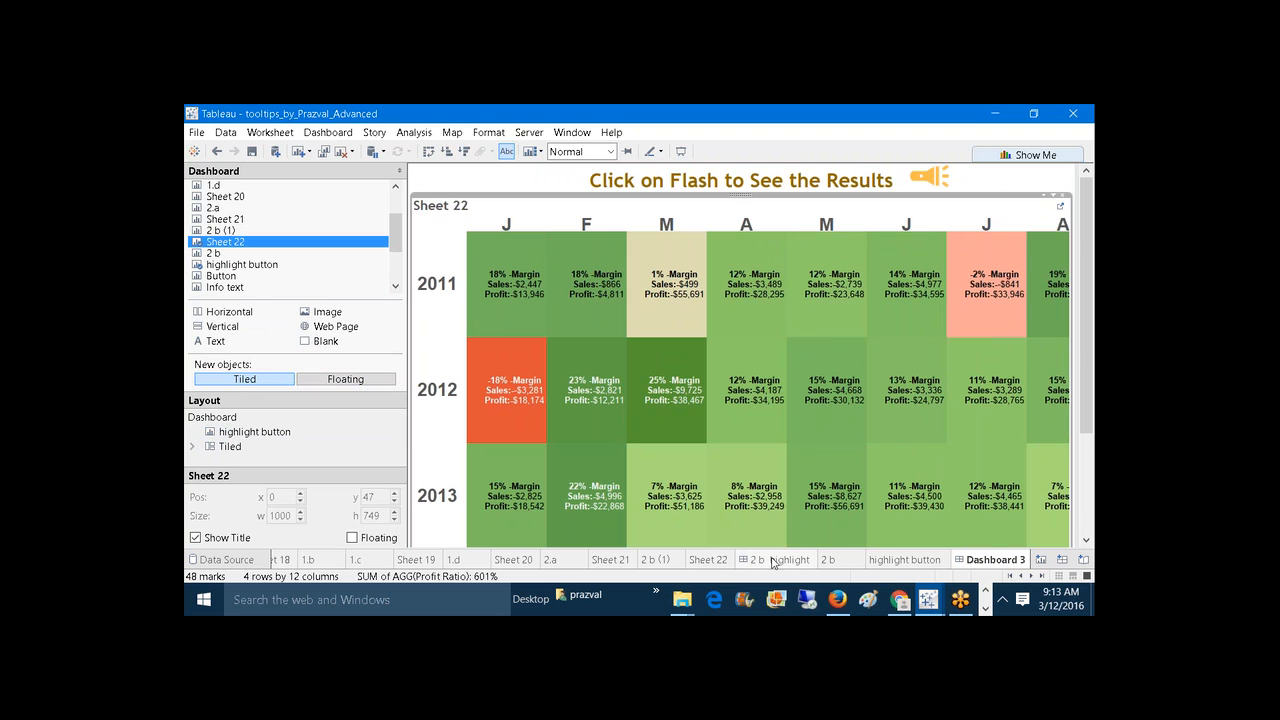
# Step: Add the highlight field to the detail of Sheet 22's marks and place it after SUM(Sales)
pyautogui.click(708, 559)
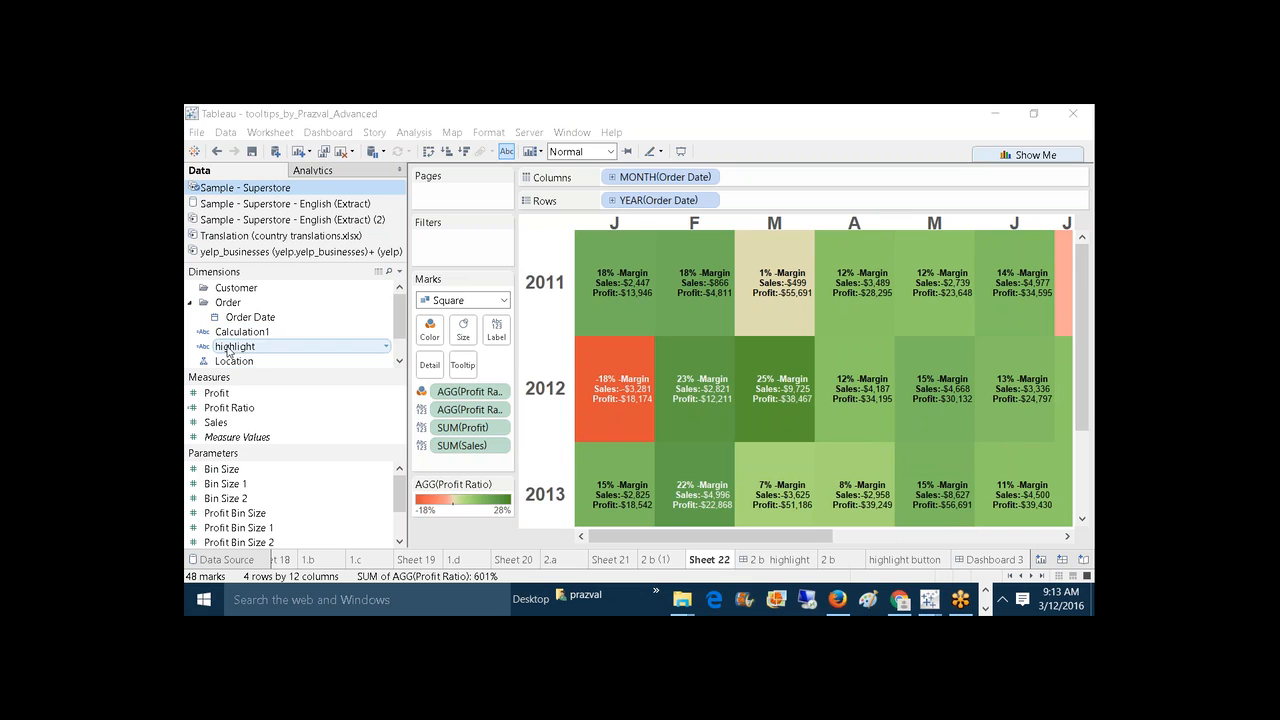
pyautogui.moveTo(230, 350); pyautogui.dragTo(430, 364)
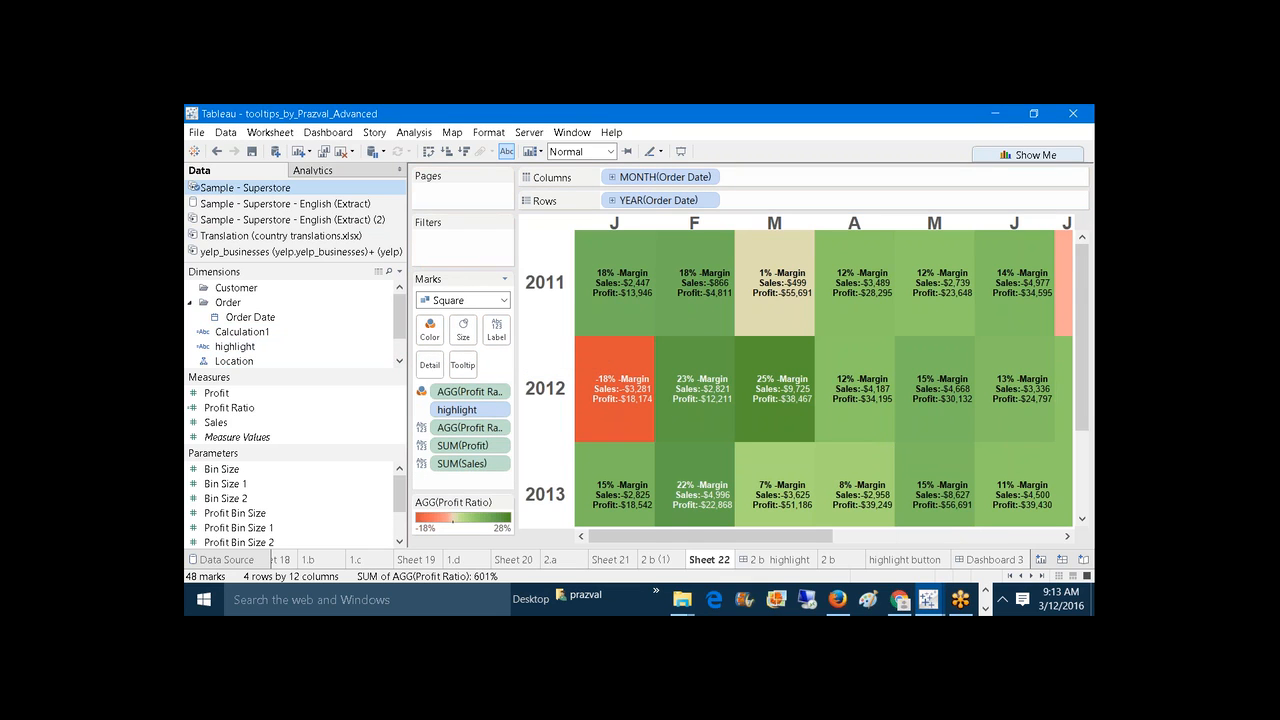
pyautogui.moveTo(448, 409); pyautogui.dragTo(452, 473)
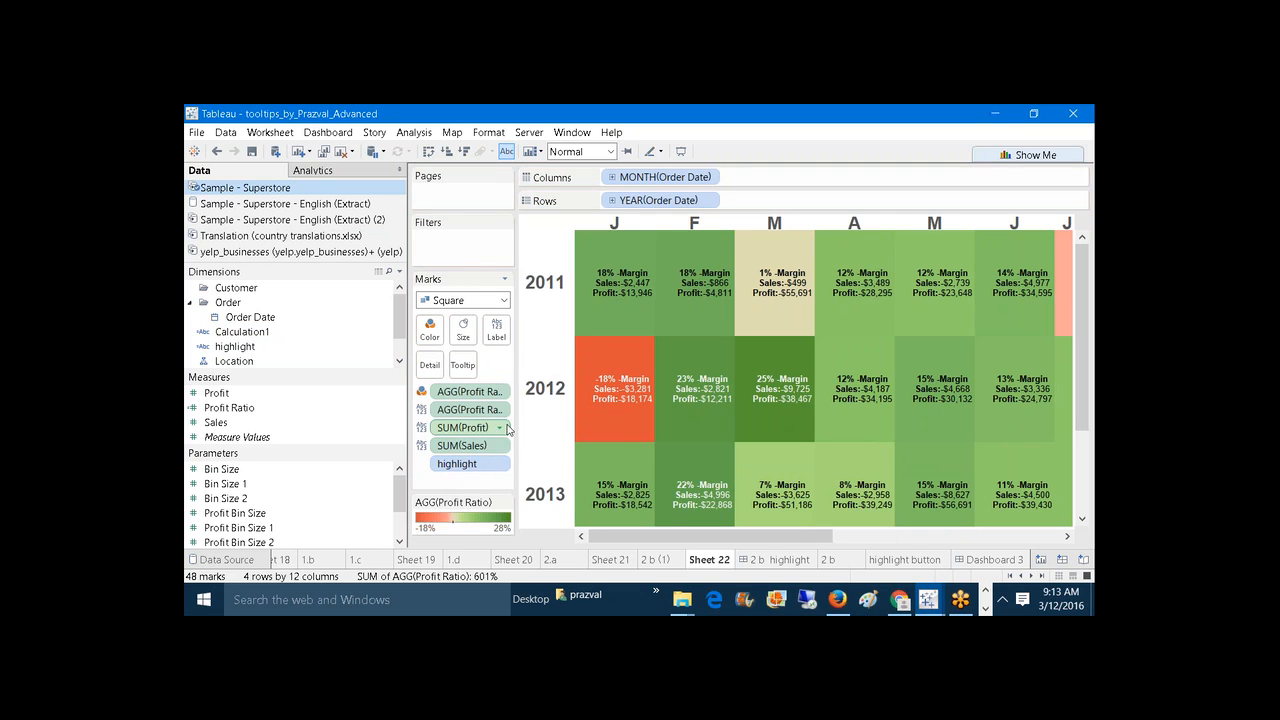
pyautogui.moveTo(780, 438)
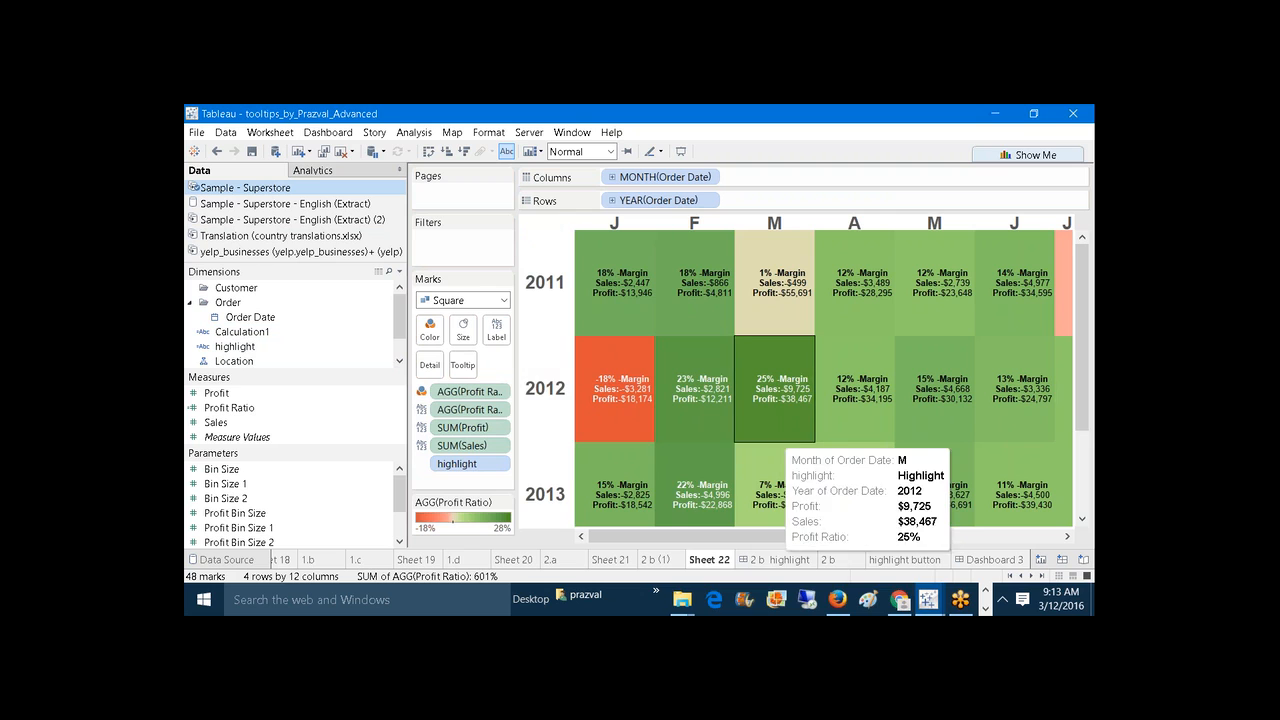
# Step: Restrict the mark labels on Sheet 22 to highlighted marks only
pyautogui.click(496, 332)
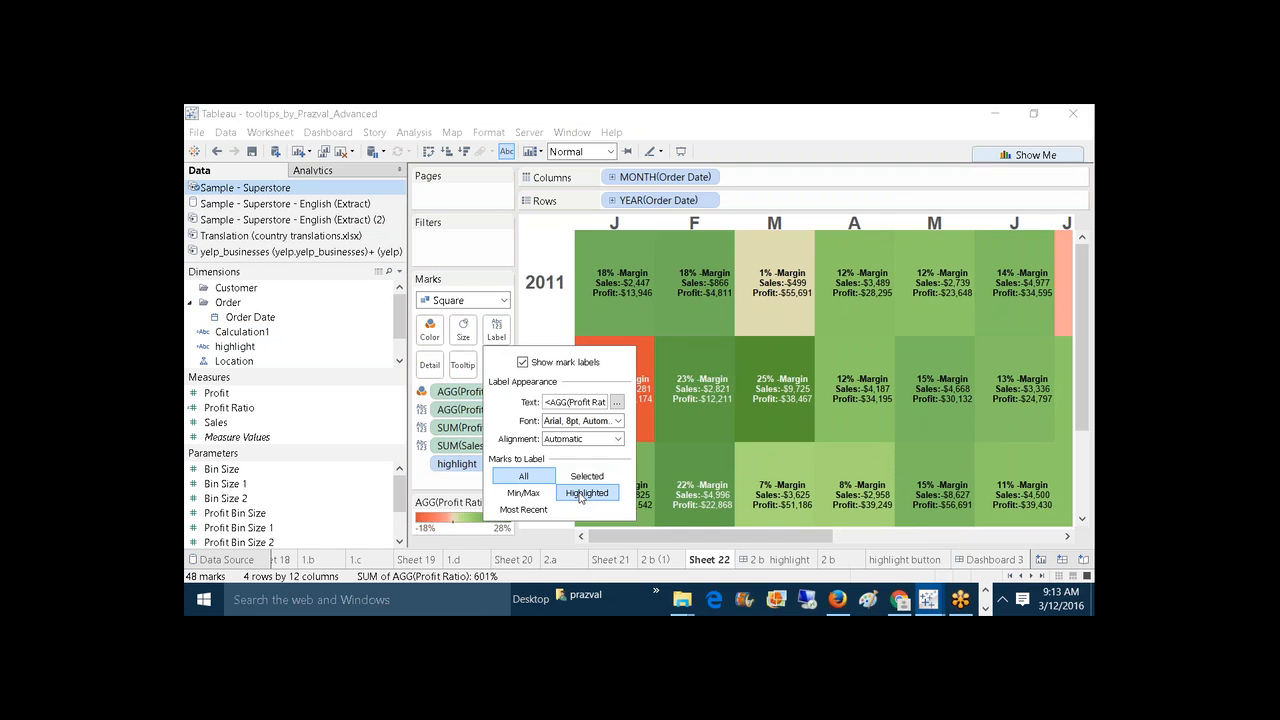
pyautogui.click(581, 494)
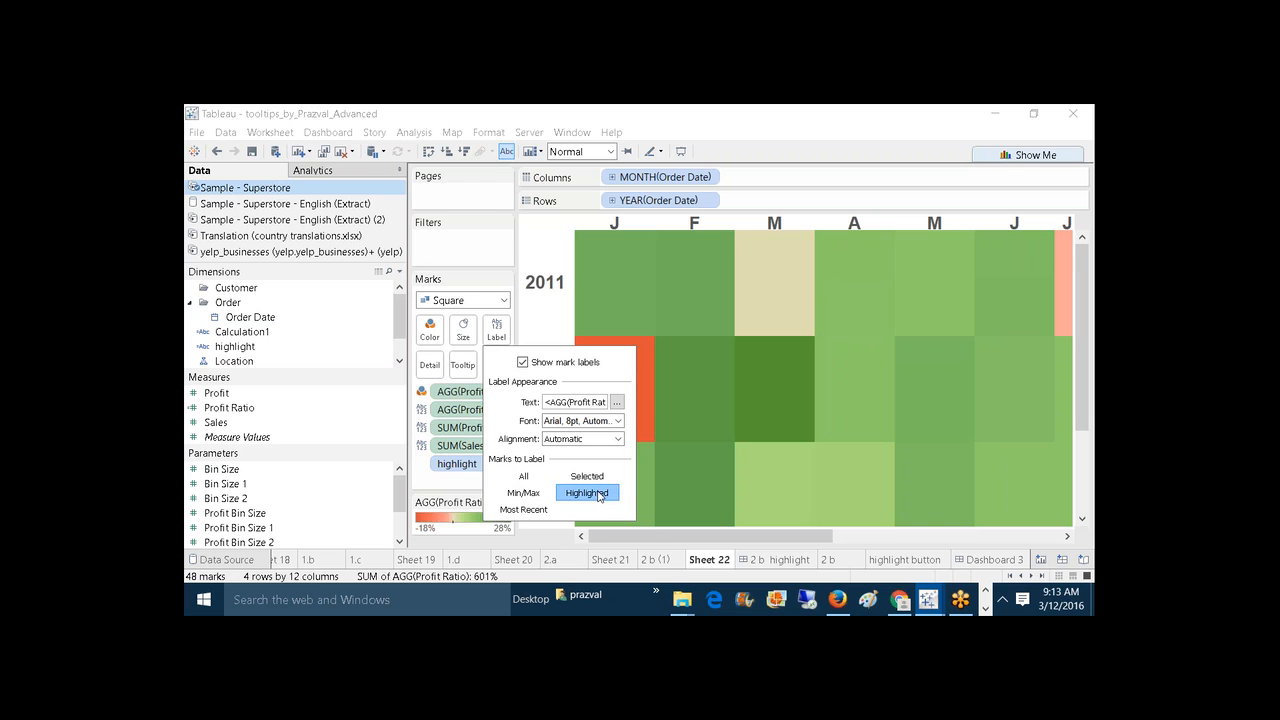
pyautogui.click(458, 486)
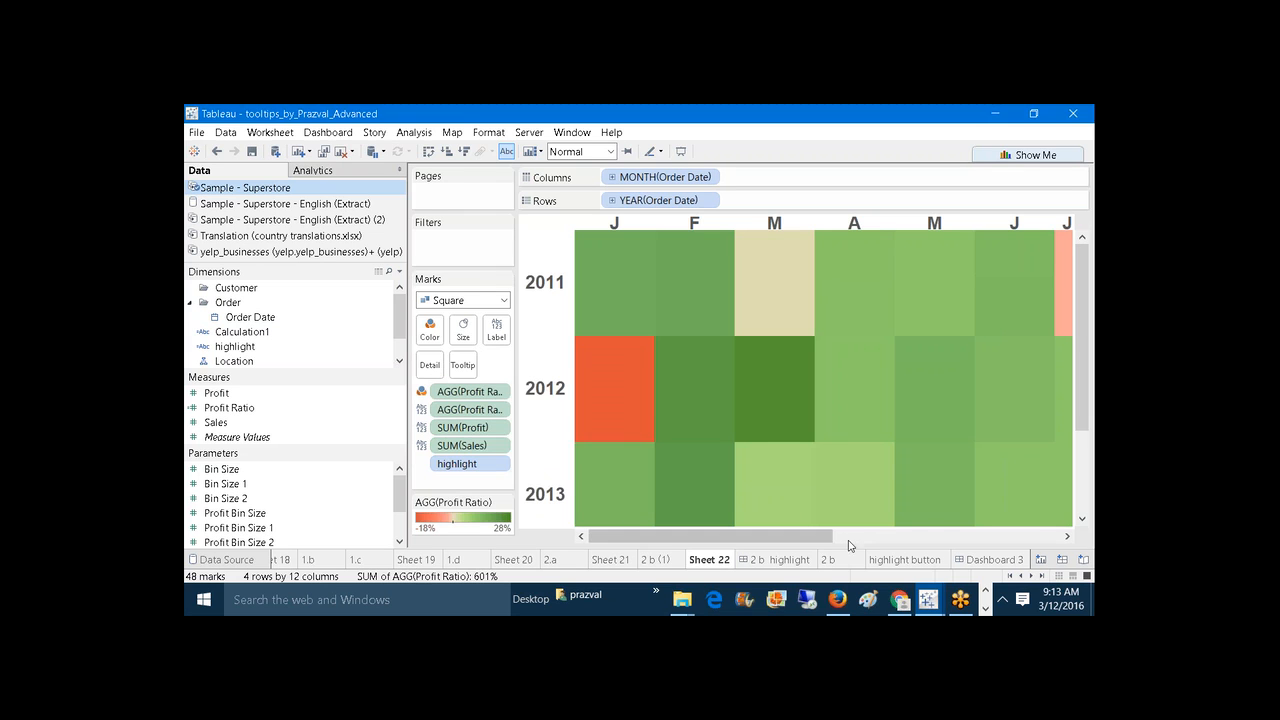
# Step: Add a highlight action to Dashboard 3 that runs on select from highlight button to Sheet 22, using only the highlight field
pyautogui.click(969, 560)
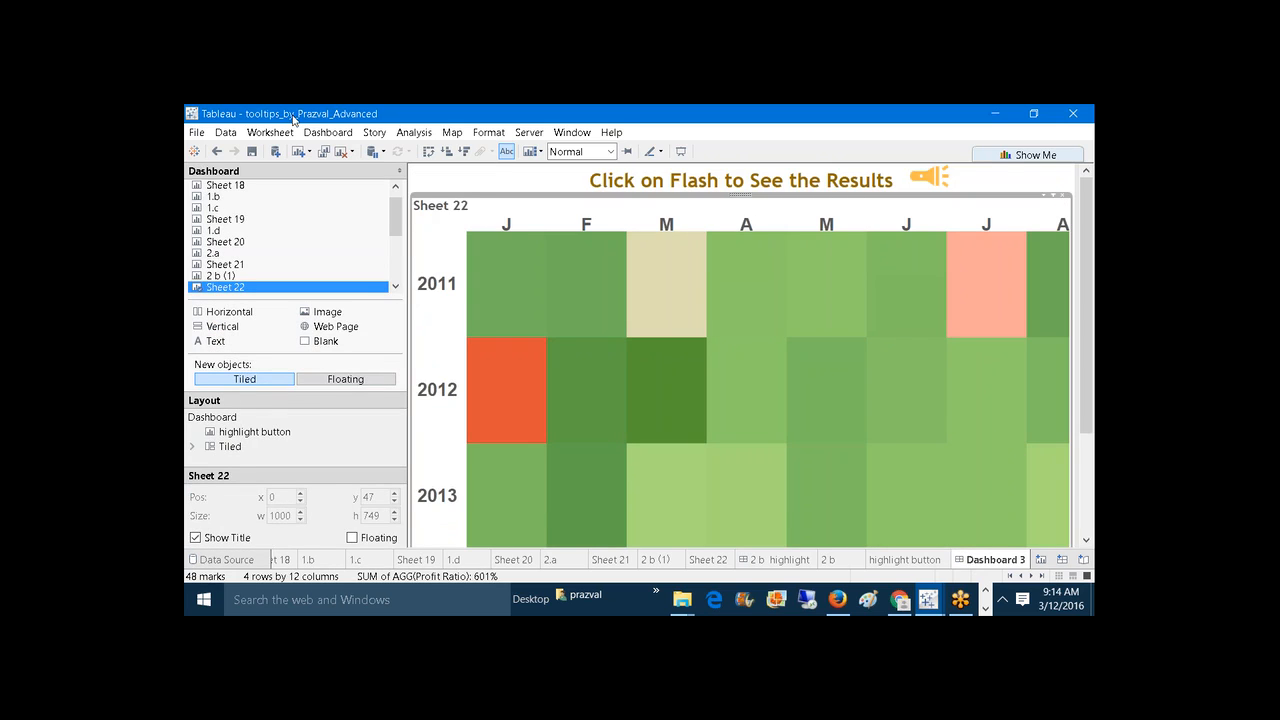
pyautogui.click(354, 113)
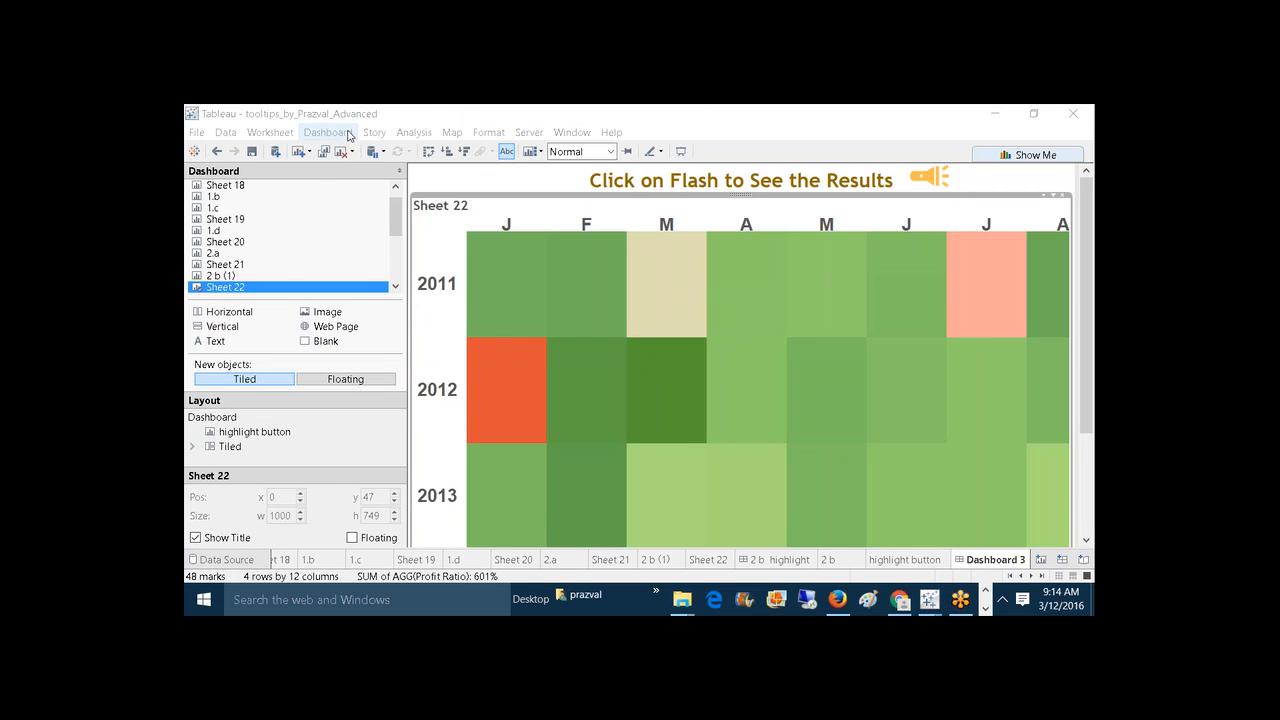
pyautogui.click(328, 132)
pyautogui.click(342, 260)
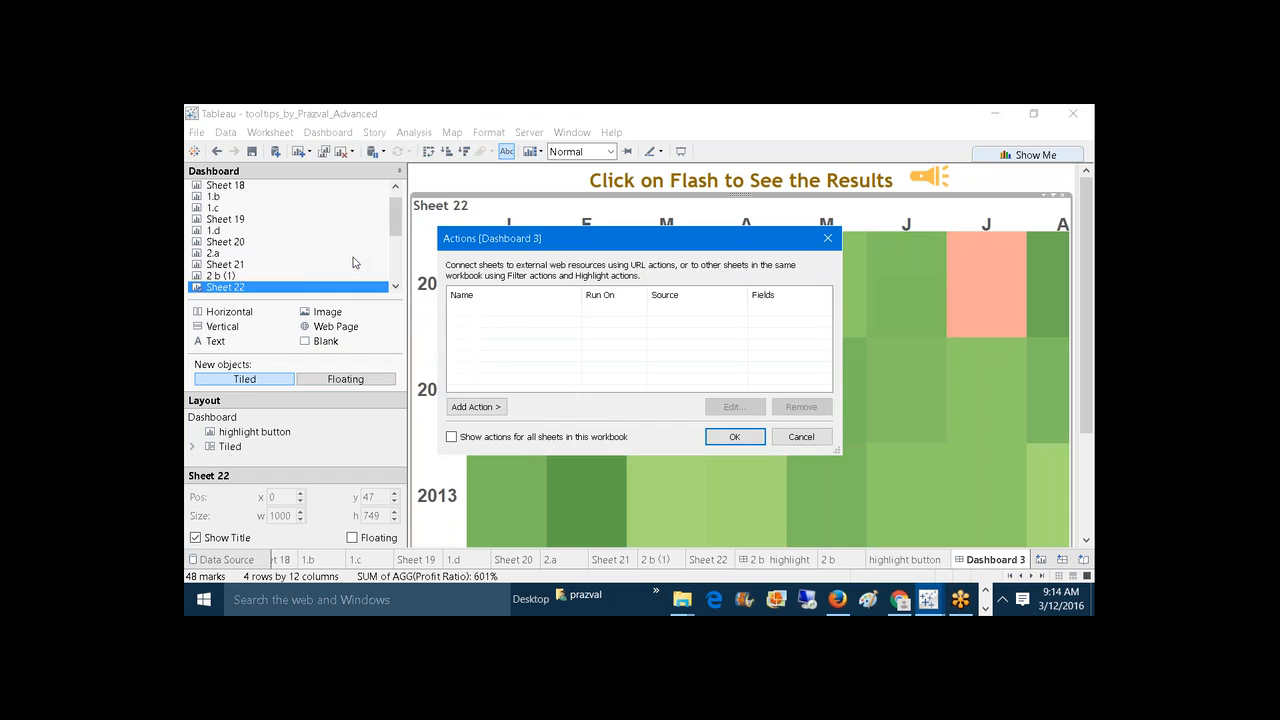
pyautogui.click(497, 407)
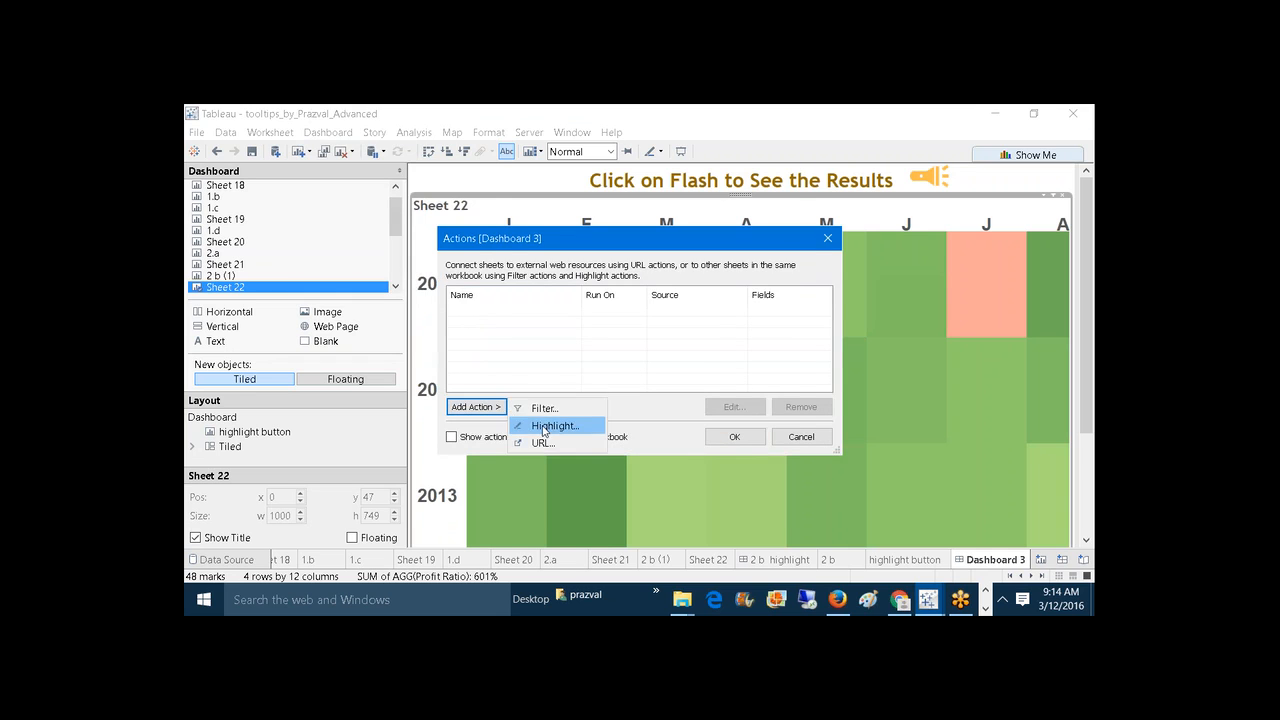
pyautogui.click(545, 420)
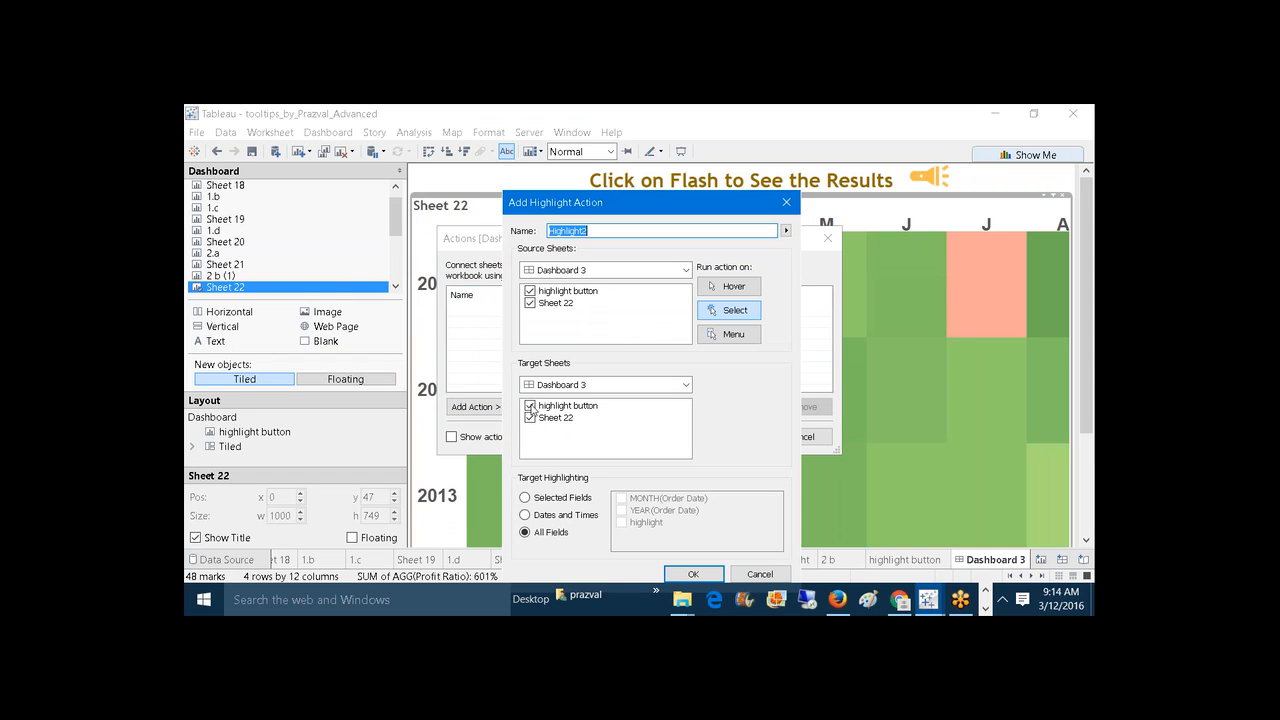
pyautogui.click(531, 304)
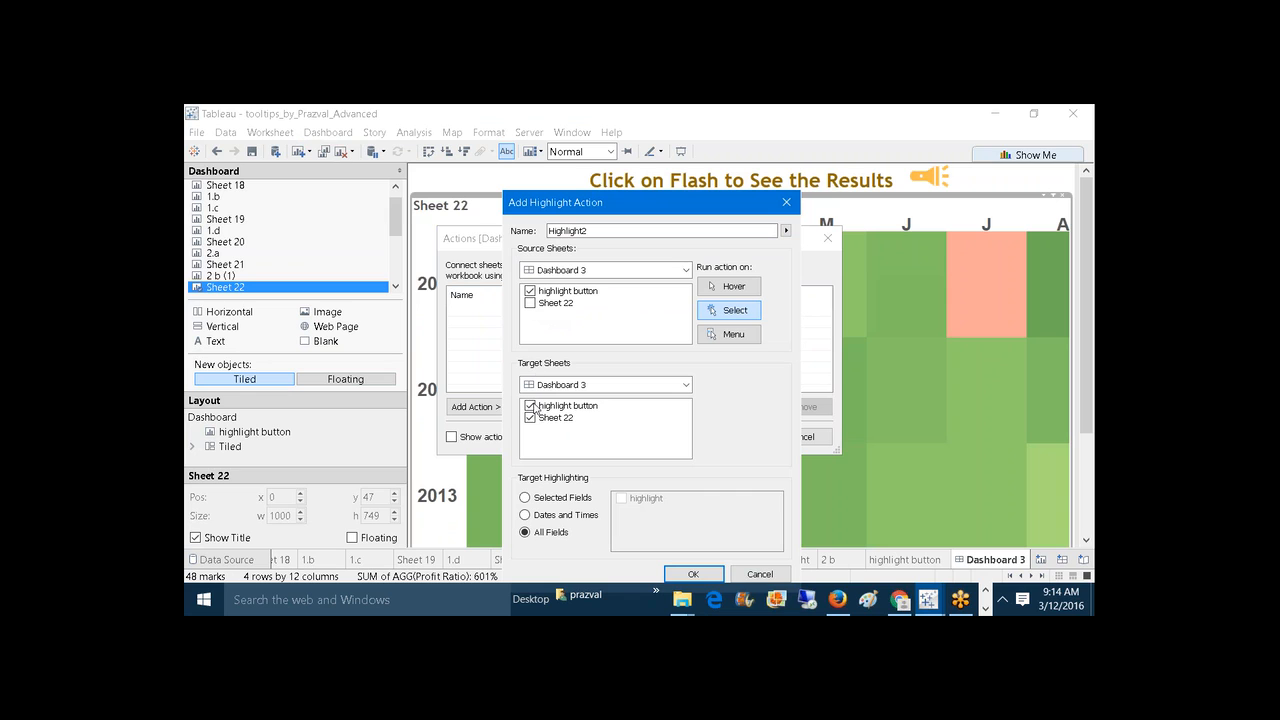
pyautogui.click(555, 497)
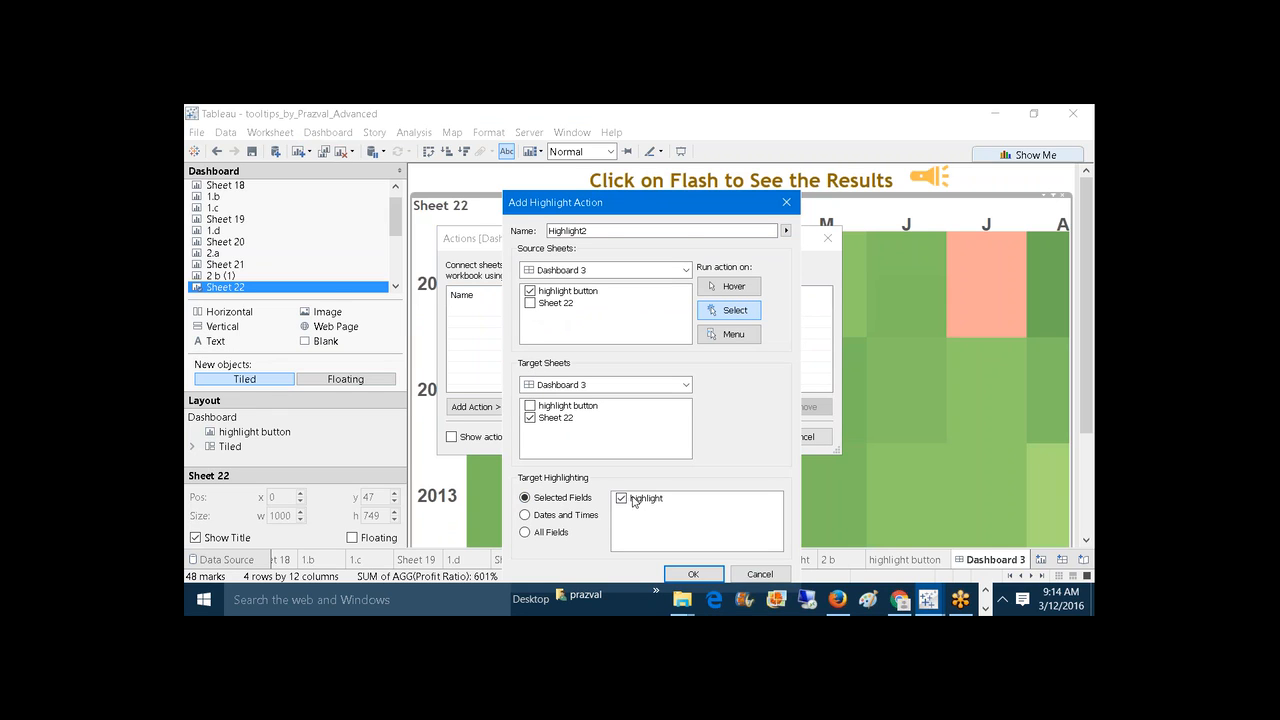
pyautogui.click(702, 575)
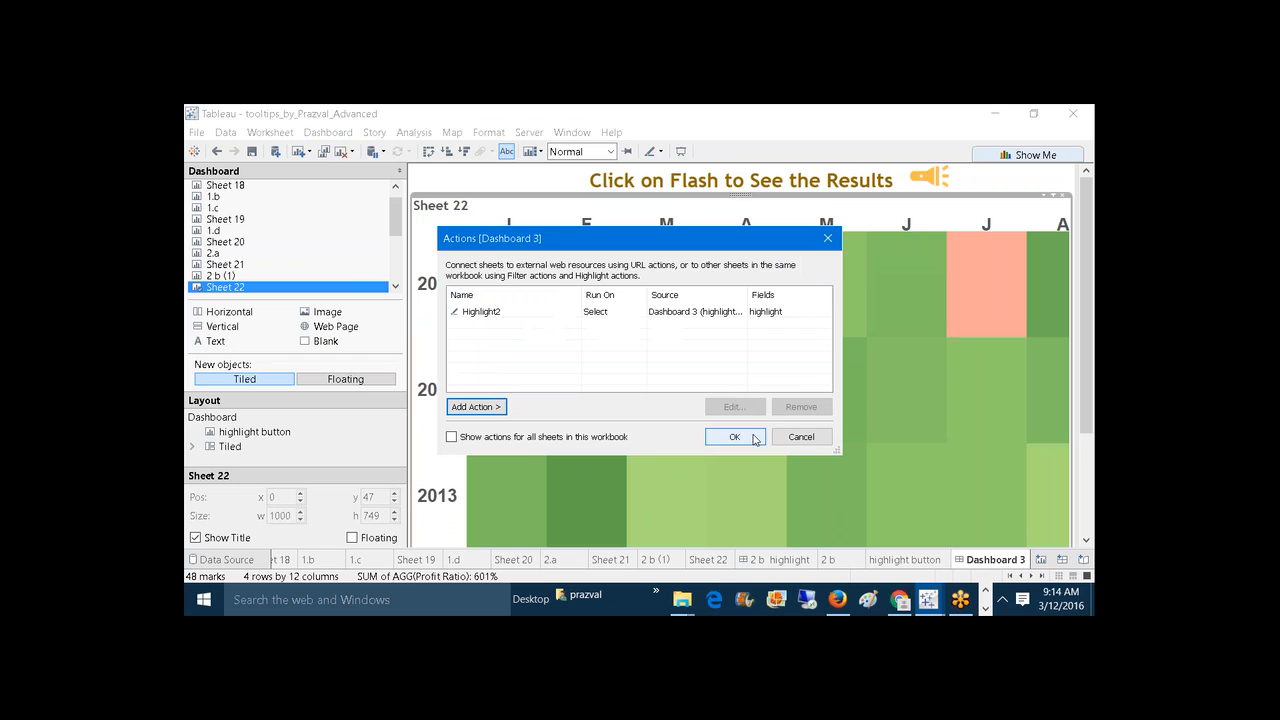
pyautogui.click(734, 437)
# Step: View Dashboard 3 in presentation mode and test switching the heatmap labels on and off with the flashlight button
pyautogui.click(681, 151)
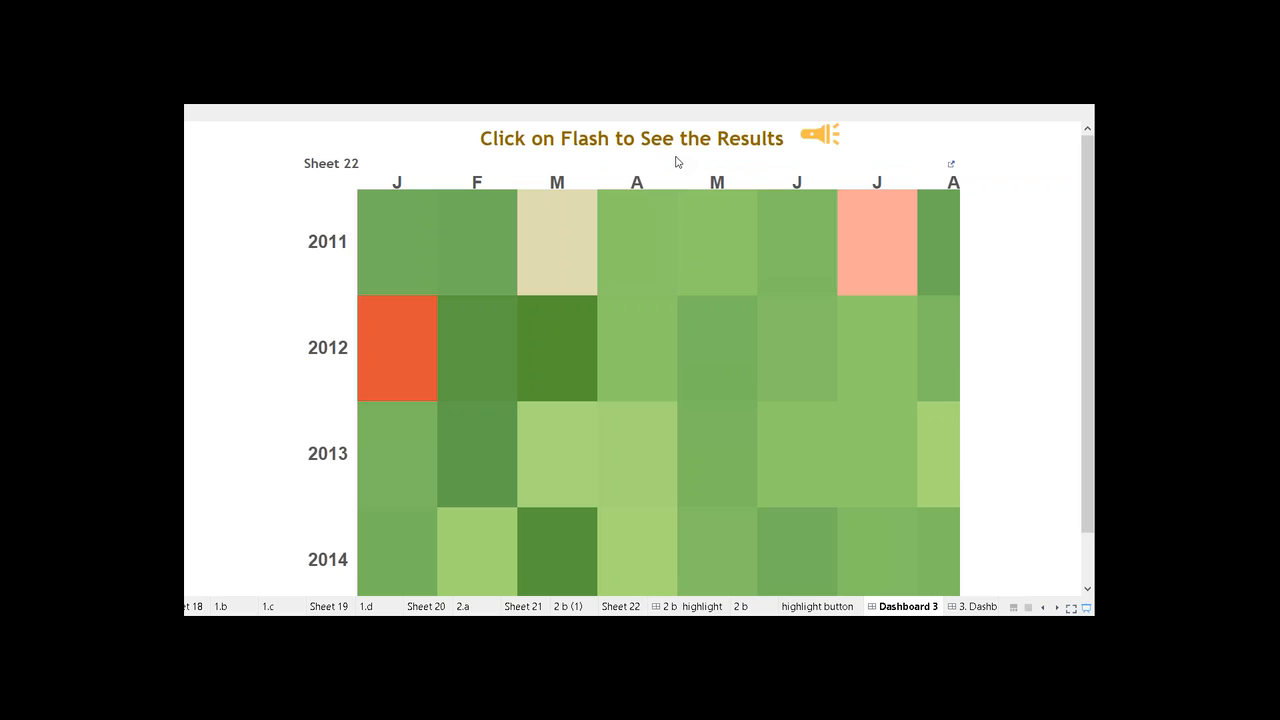
pyautogui.click(822, 125)
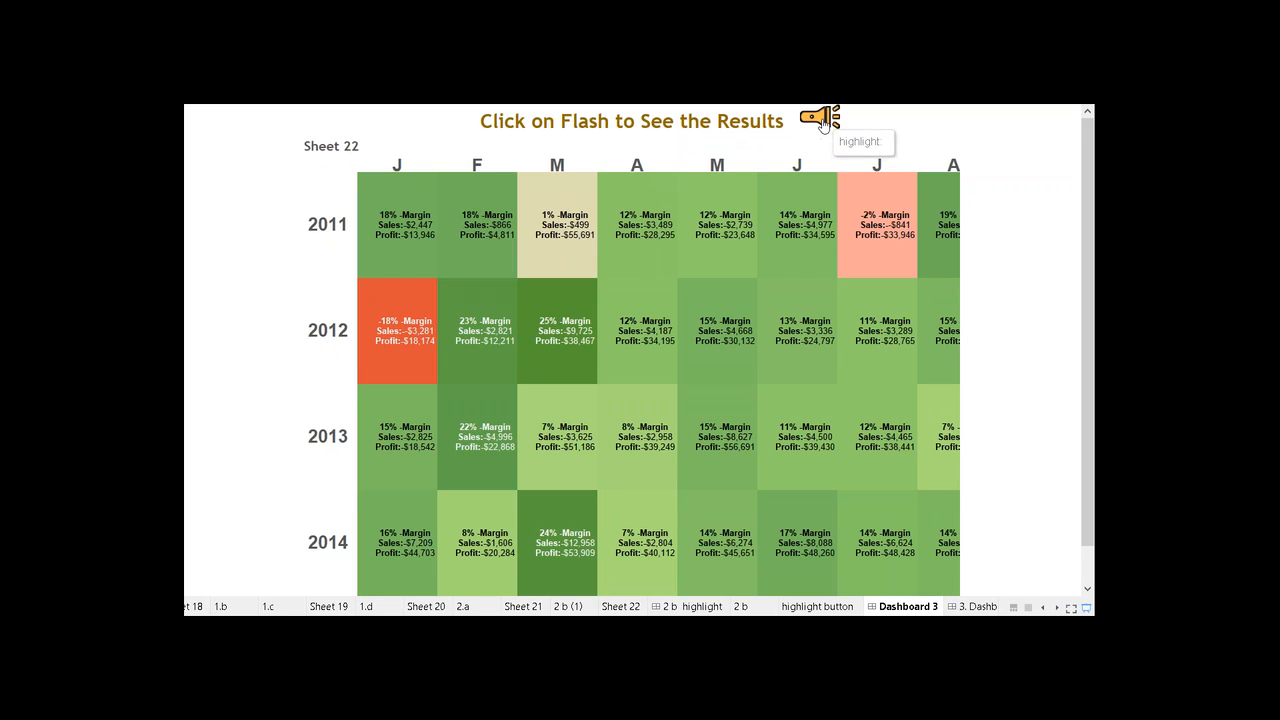
pyautogui.click(823, 125)
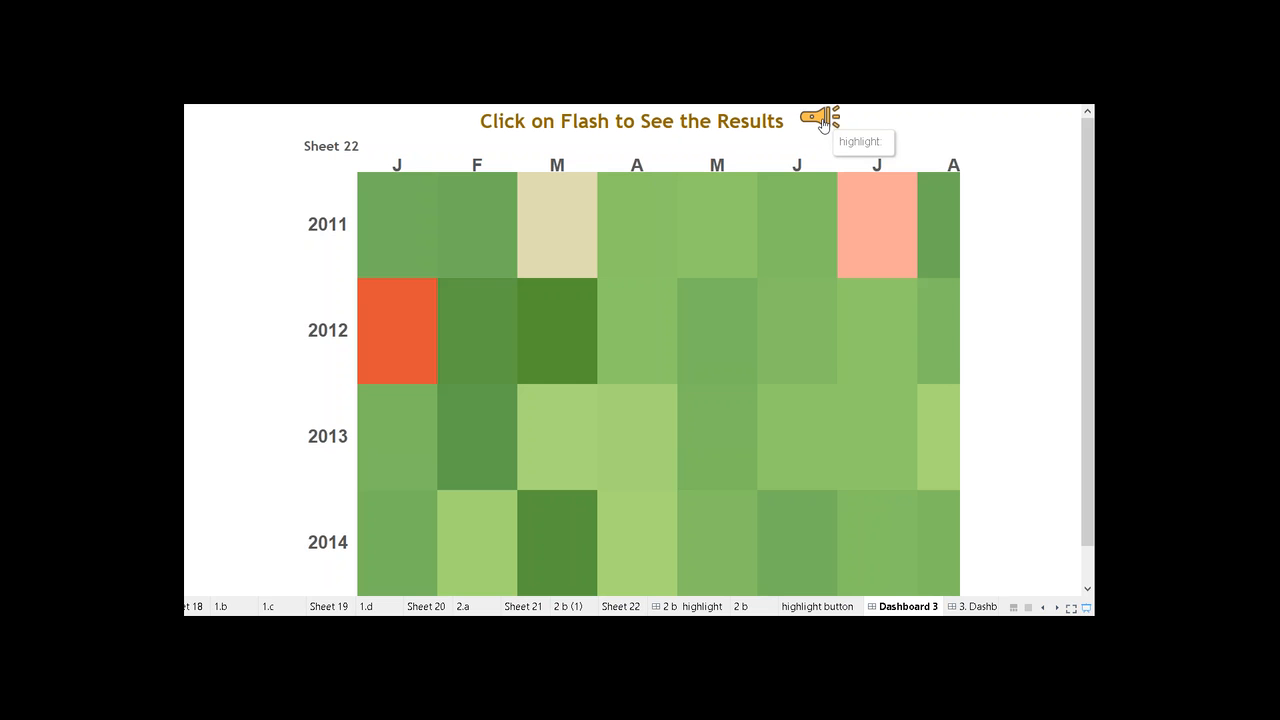
pyautogui.click(822, 125)
pyautogui.click(822, 125)
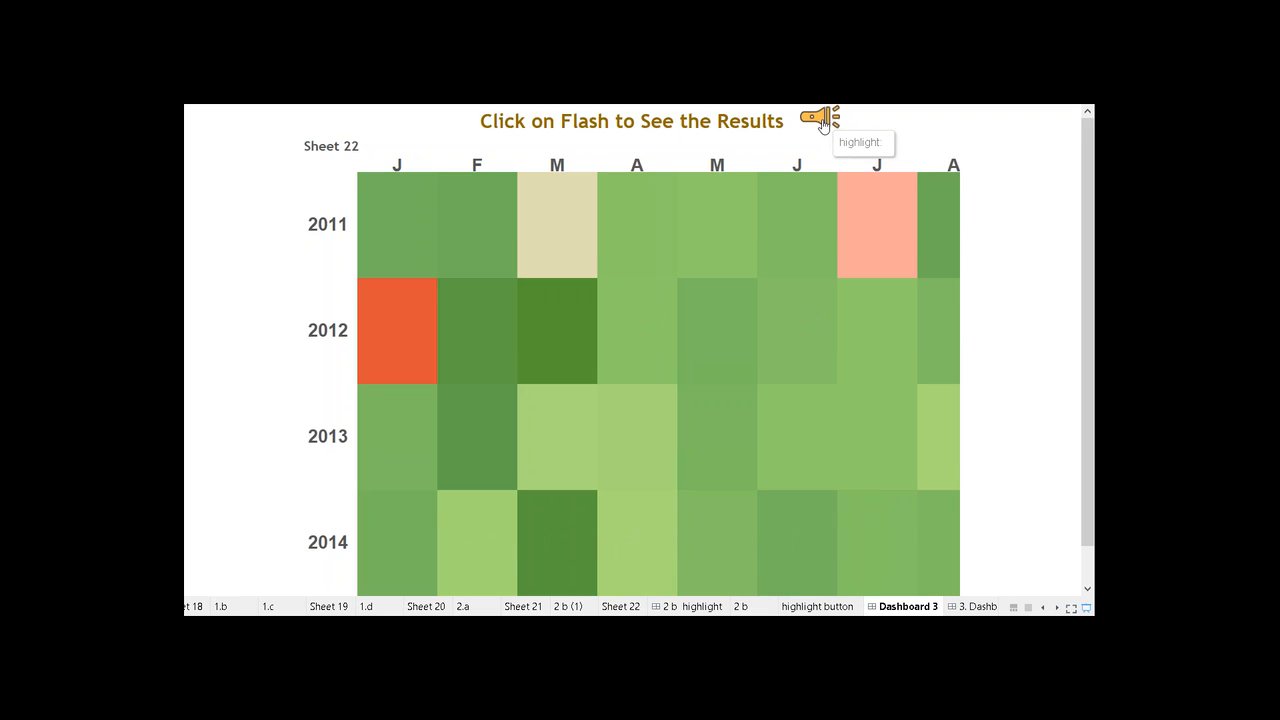